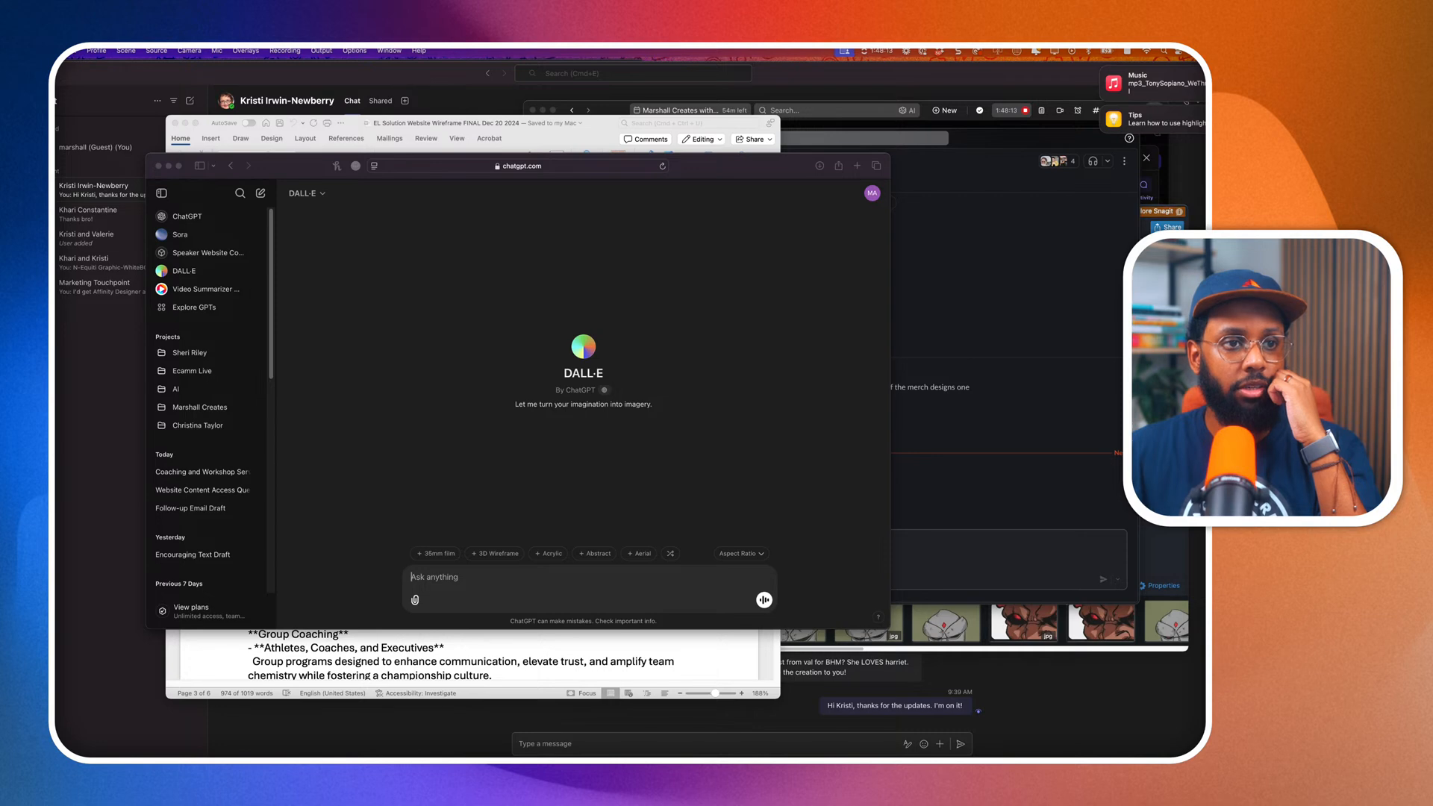
Switch to Adobe Illustrator and look over the logo concept artboards in Playing to the Back of the Room.ai.
{"action": "key", "text": "super+Tab"}
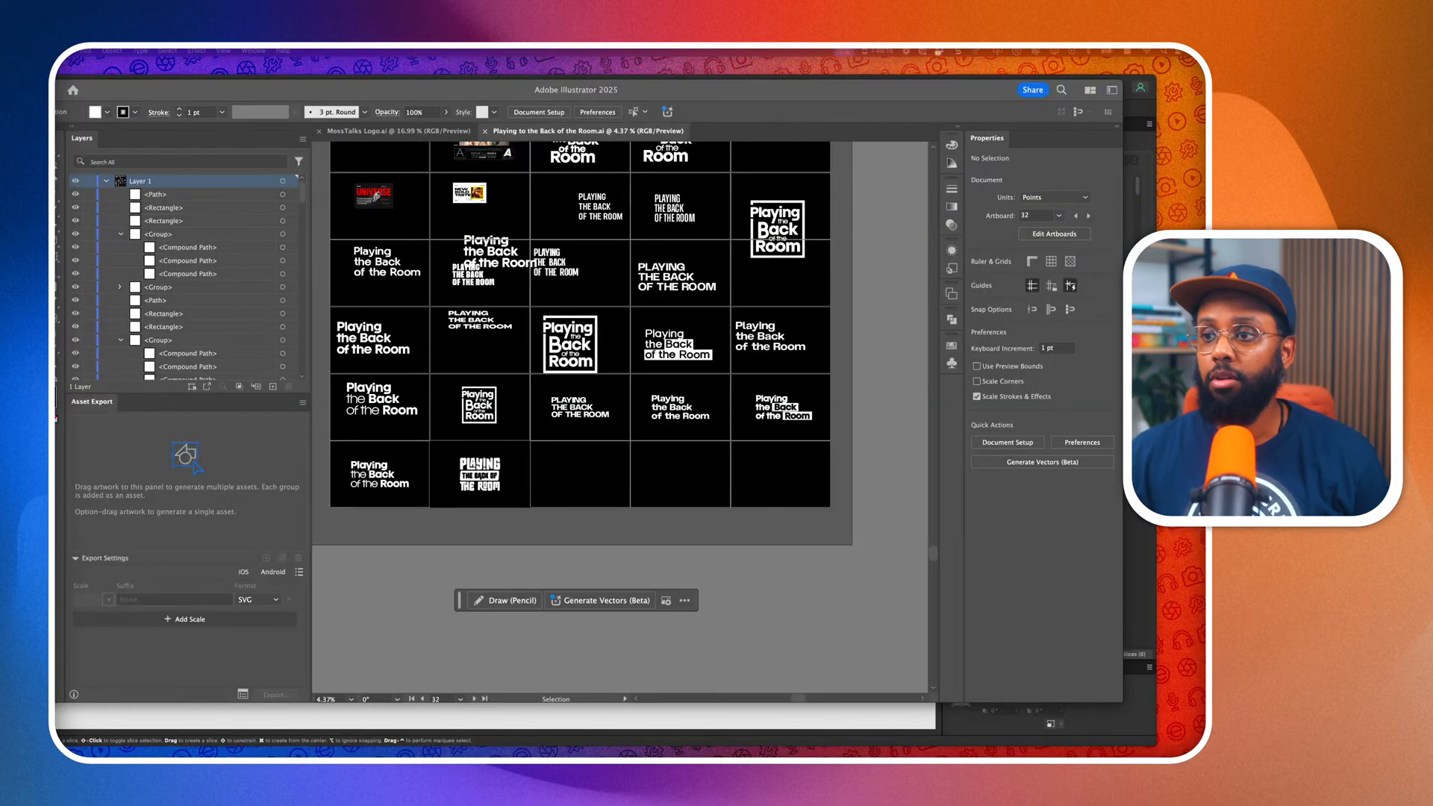
{"action": "scroll", "coordinate": [657, 452], "scroll_direction": "up", "scroll_amount": 3}
{"action": "scroll", "coordinate": [656, 451], "scroll_direction": "down", "scroll_amount": 5}
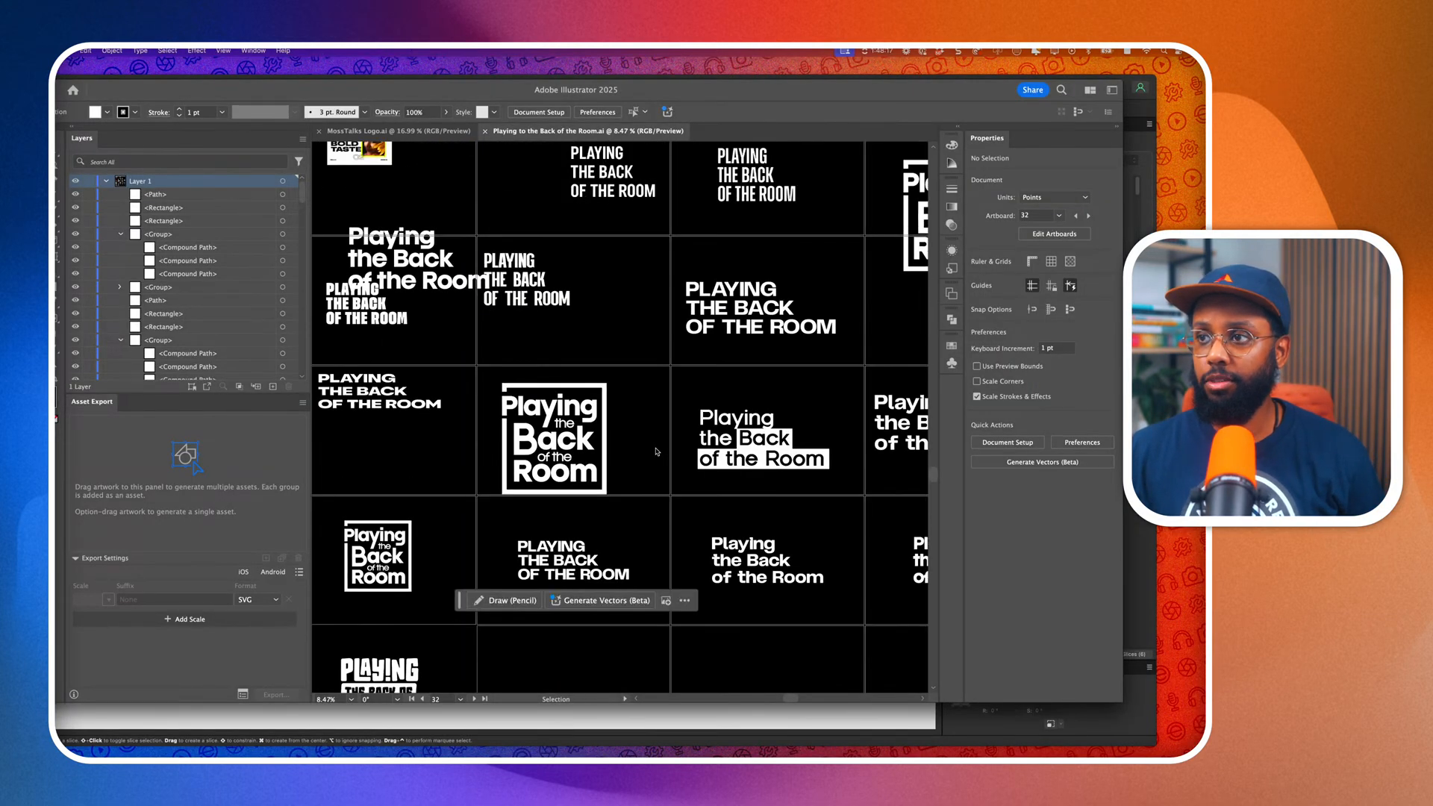
{"action": "scroll", "coordinate": [577, 497], "scroll_direction": "up", "scroll_amount": 3}
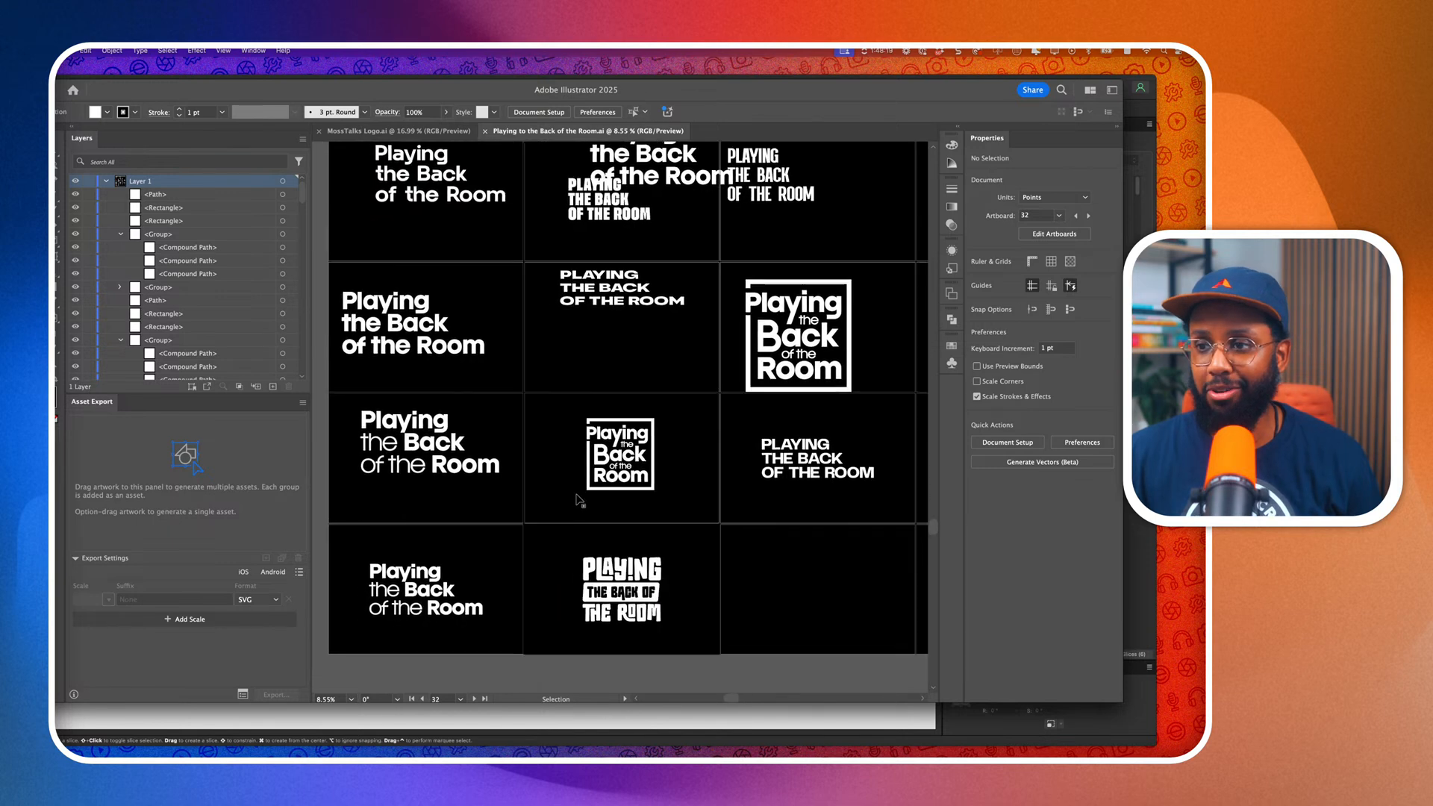
{"action": "scroll", "coordinate": [577, 497], "scroll_direction": "right", "scroll_amount": 3}
{"action": "scroll", "coordinate": [577, 497], "scroll_direction": "down", "scroll_amount": 1}
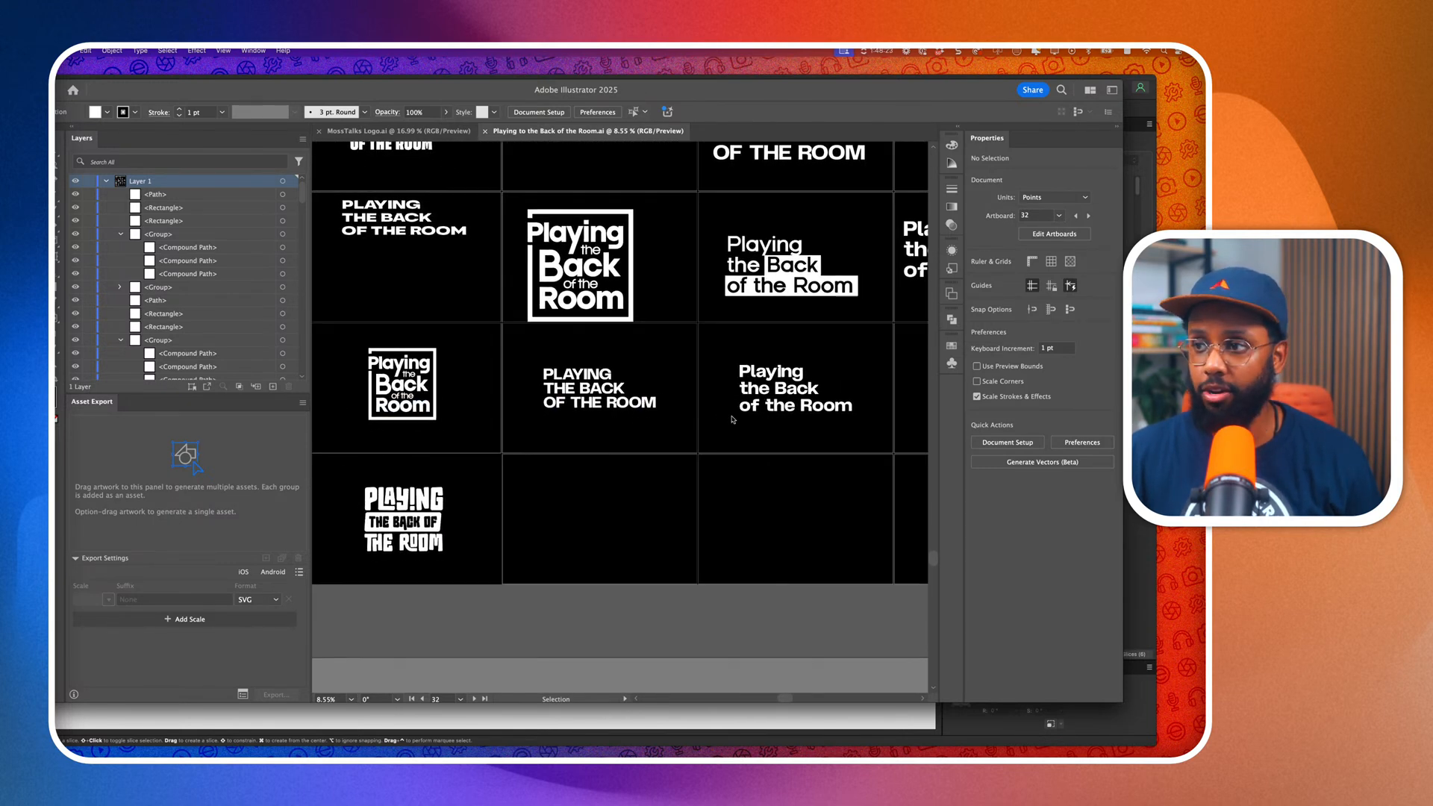
{"action": "scroll", "coordinate": [658, 283], "scroll_direction": "right", "scroll_amount": 1}
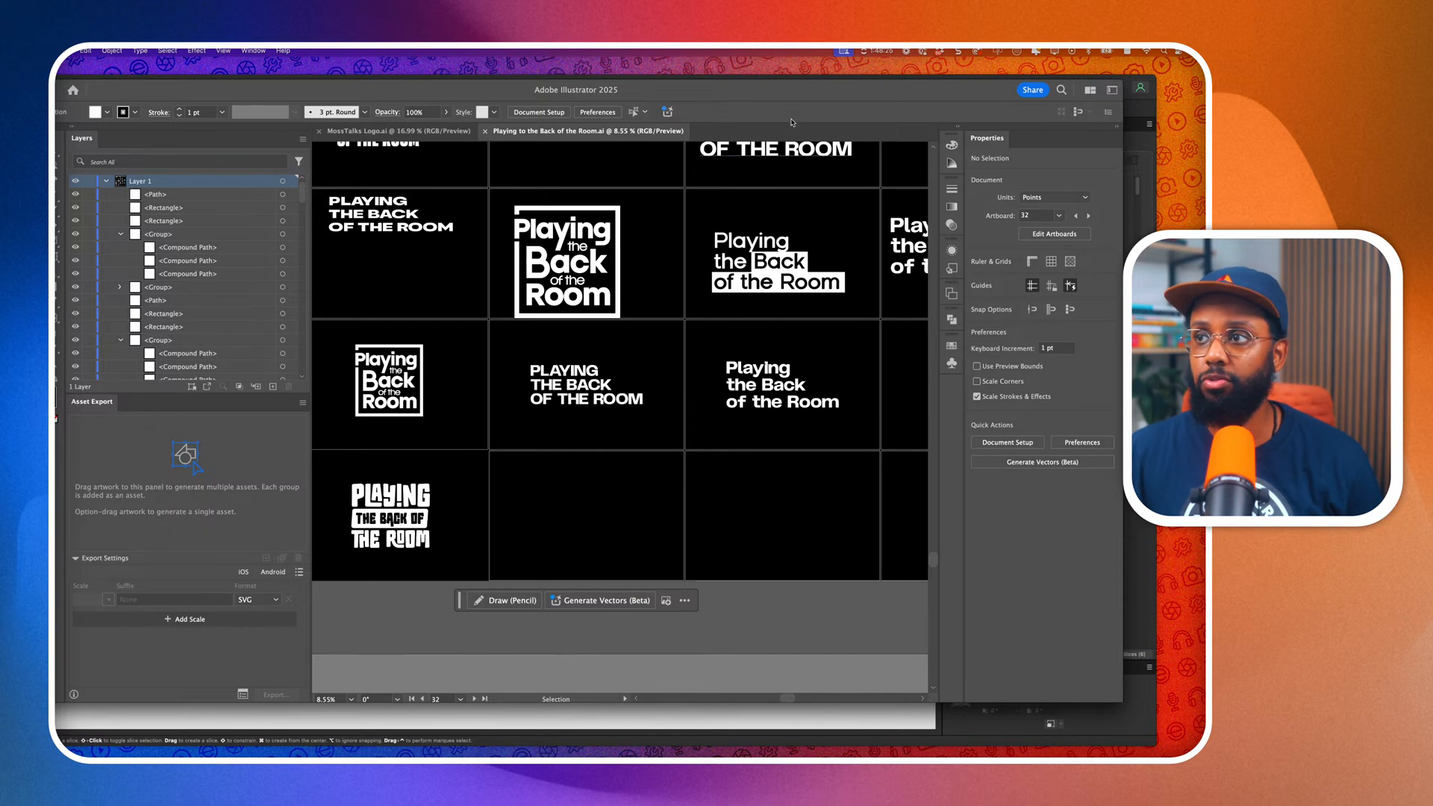
Reposition the Illustrator window and enlarge it to show more of the logo artboards.
{"action": "left_click_drag", "start_coordinate": [781, 102], "coordinate": [751, 94]}
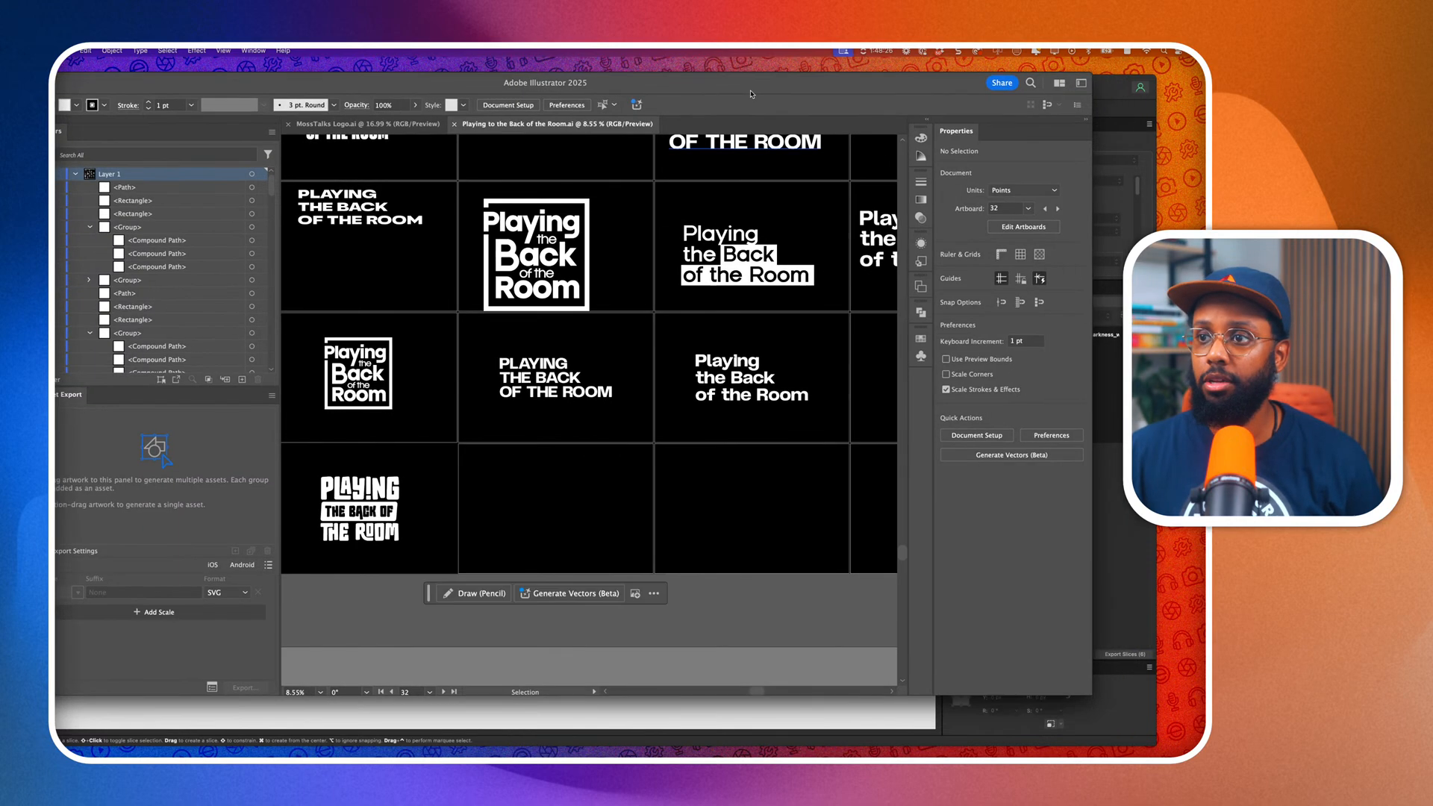
{"action": "left_click", "coordinate": [1095, 697]}
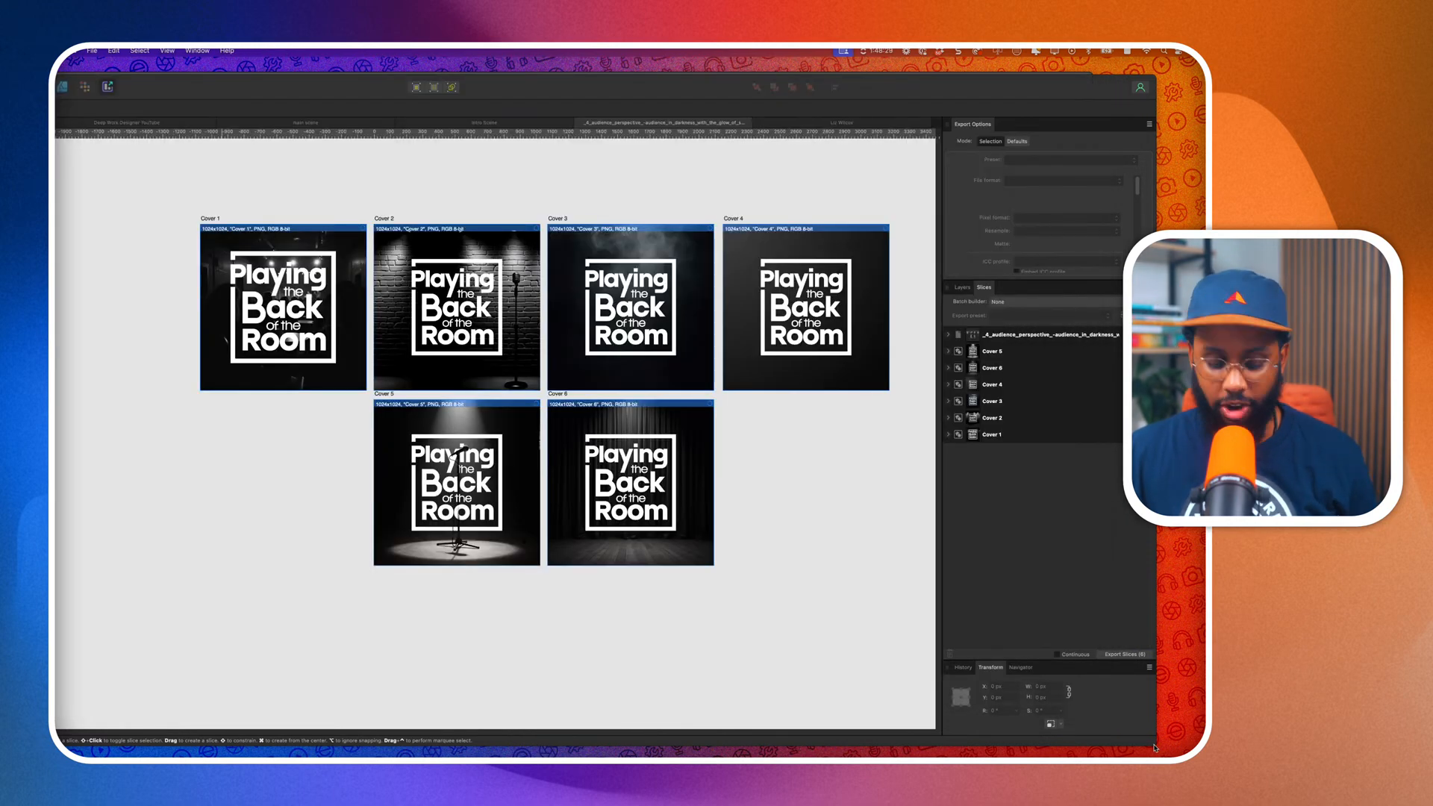
{"action": "key", "text": "super+Tab"}
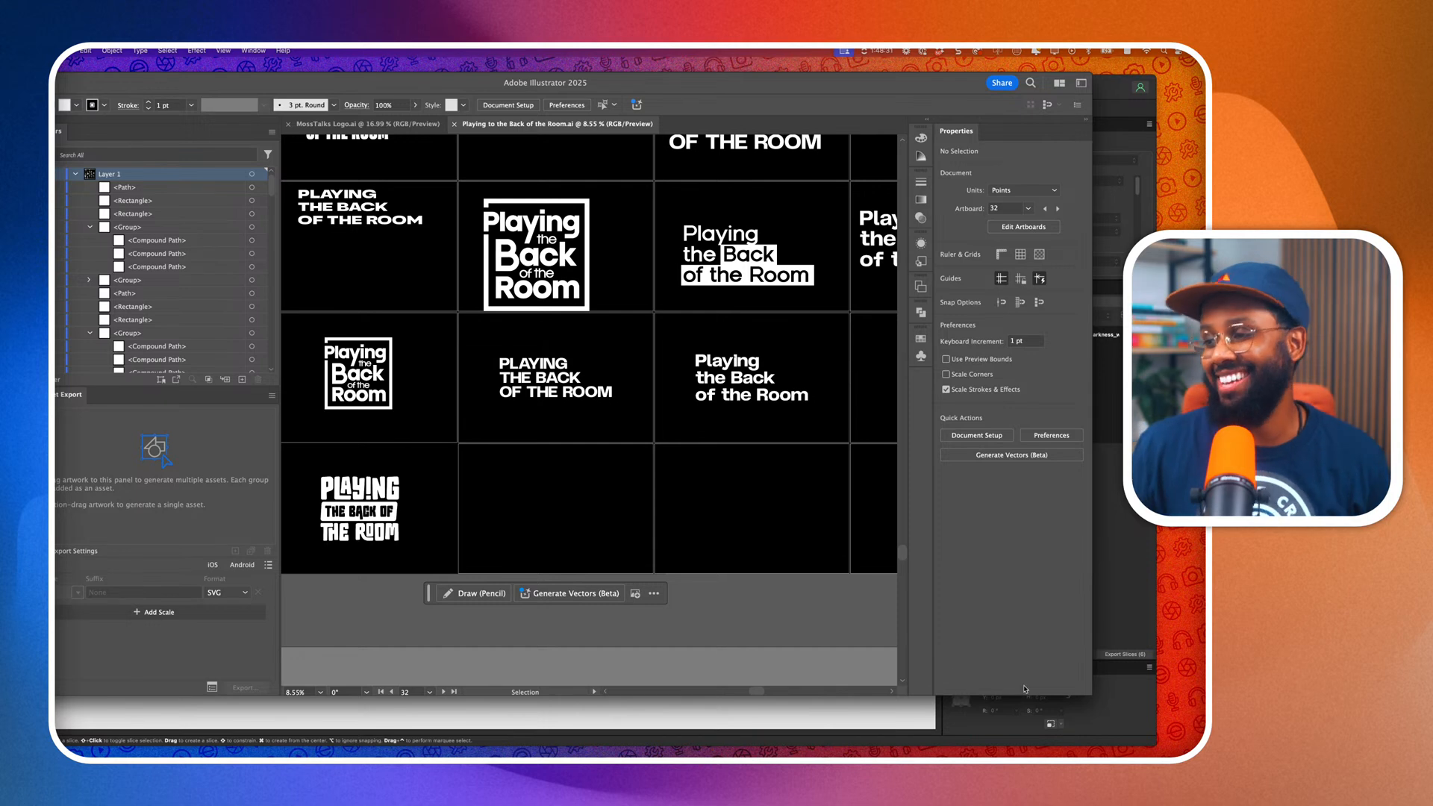
{"action": "left_click_drag", "start_coordinate": [1090, 698], "coordinate": [1179, 747]}
Examine the framed, plain-text, highlighted and hand-lettered logo variations up close on the lower artboards.
{"action": "scroll", "coordinate": [812, 512], "scroll_direction": "up", "scroll_amount": 1}
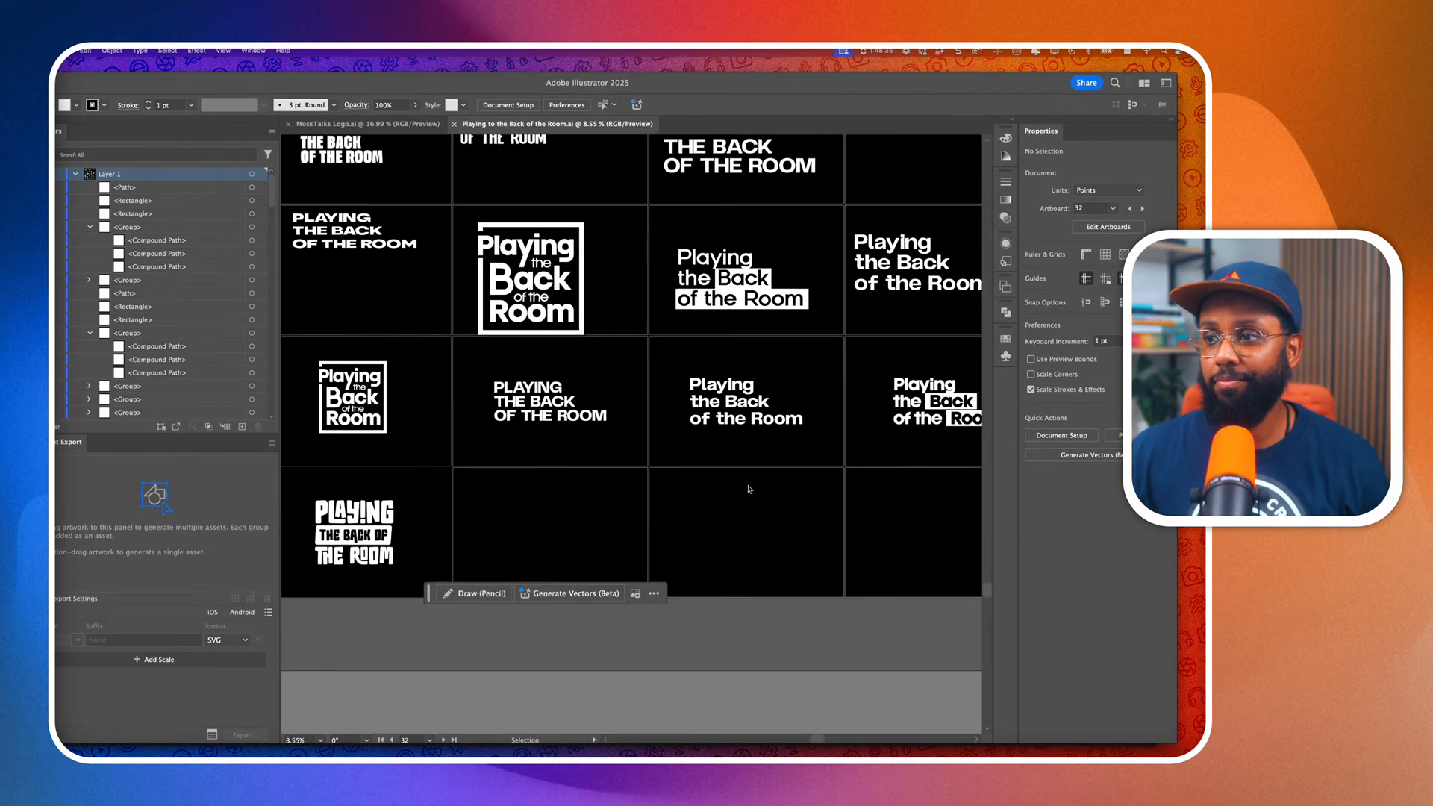
{"action": "scroll", "coordinate": [746, 486], "scroll_direction": "left", "scroll_amount": 3}
{"action": "scroll", "coordinate": [445, 430], "scroll_direction": "up", "scroll_amount": 5}
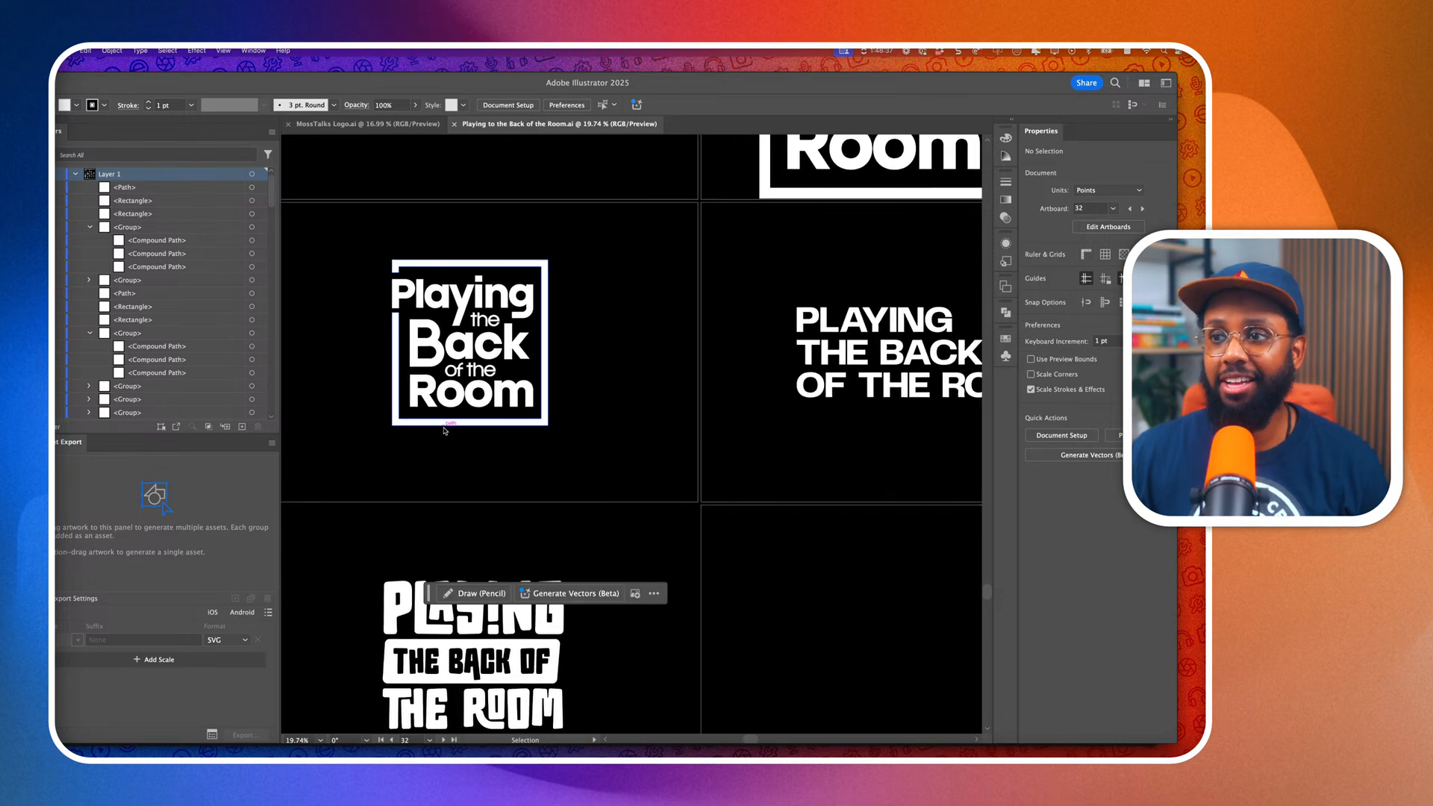
{"action": "scroll", "coordinate": [487, 354], "scroll_direction": "right", "scroll_amount": 10}
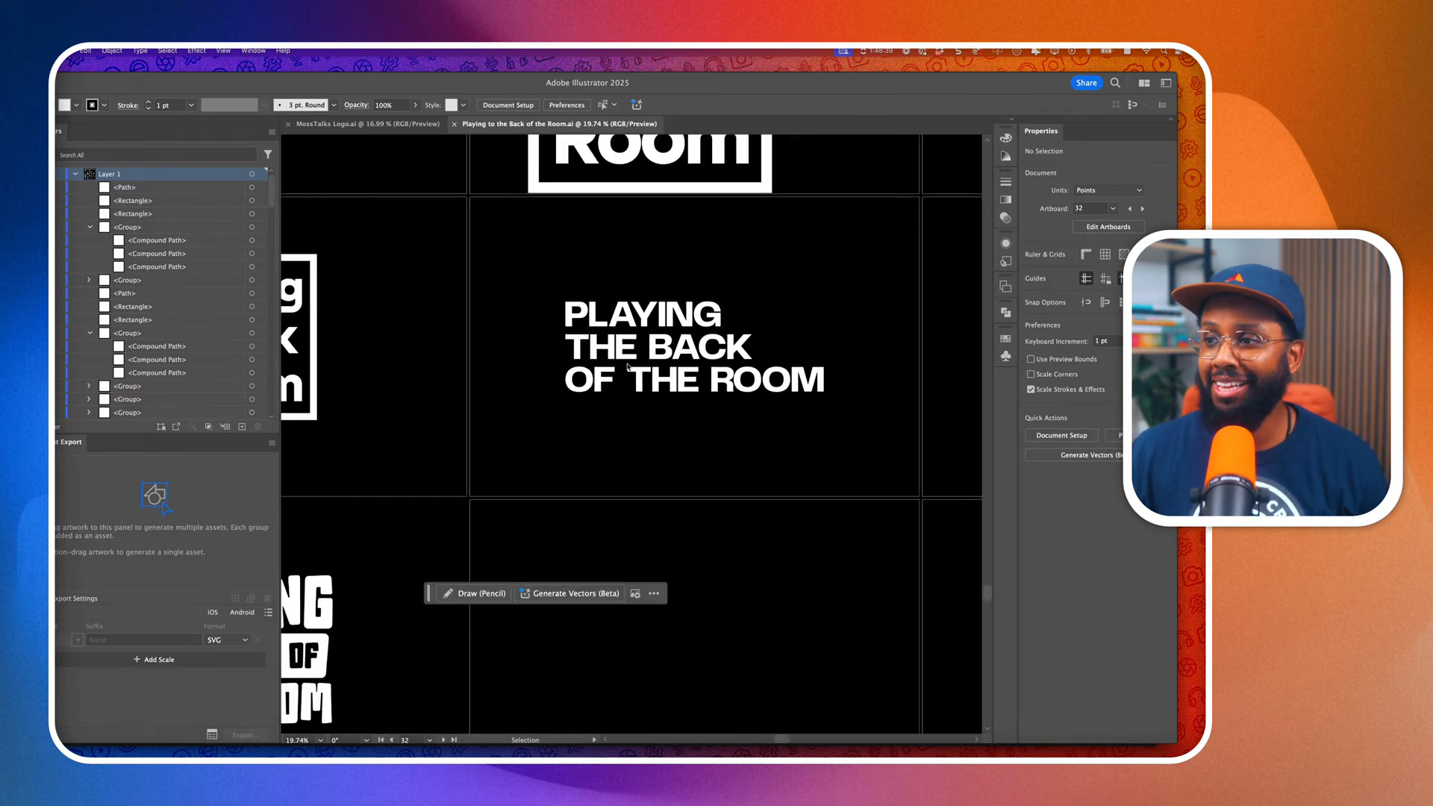
{"action": "scroll", "coordinate": [647, 369], "scroll_direction": "right", "scroll_amount": 15}
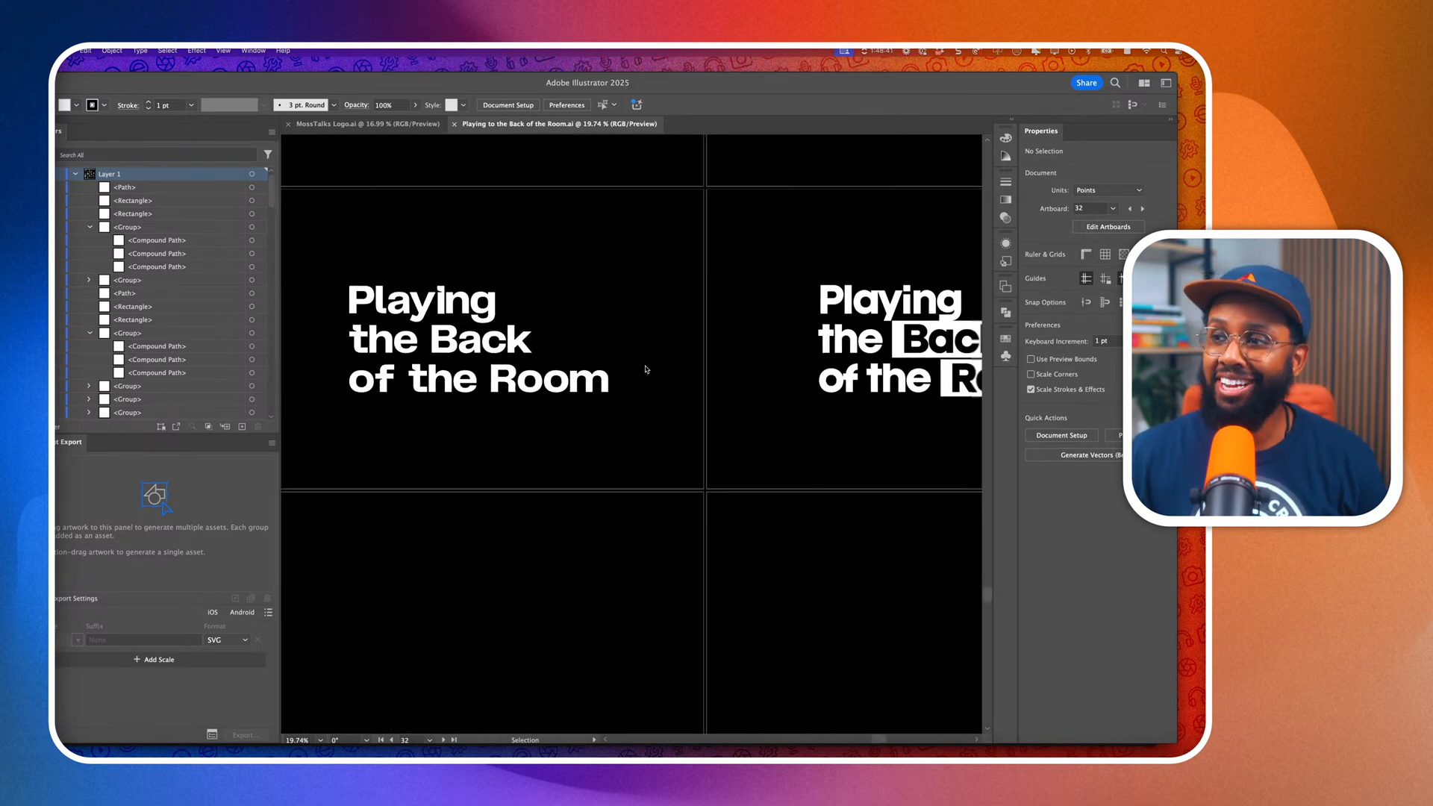
{"action": "scroll", "coordinate": [647, 368], "scroll_direction": "right", "scroll_amount": 20}
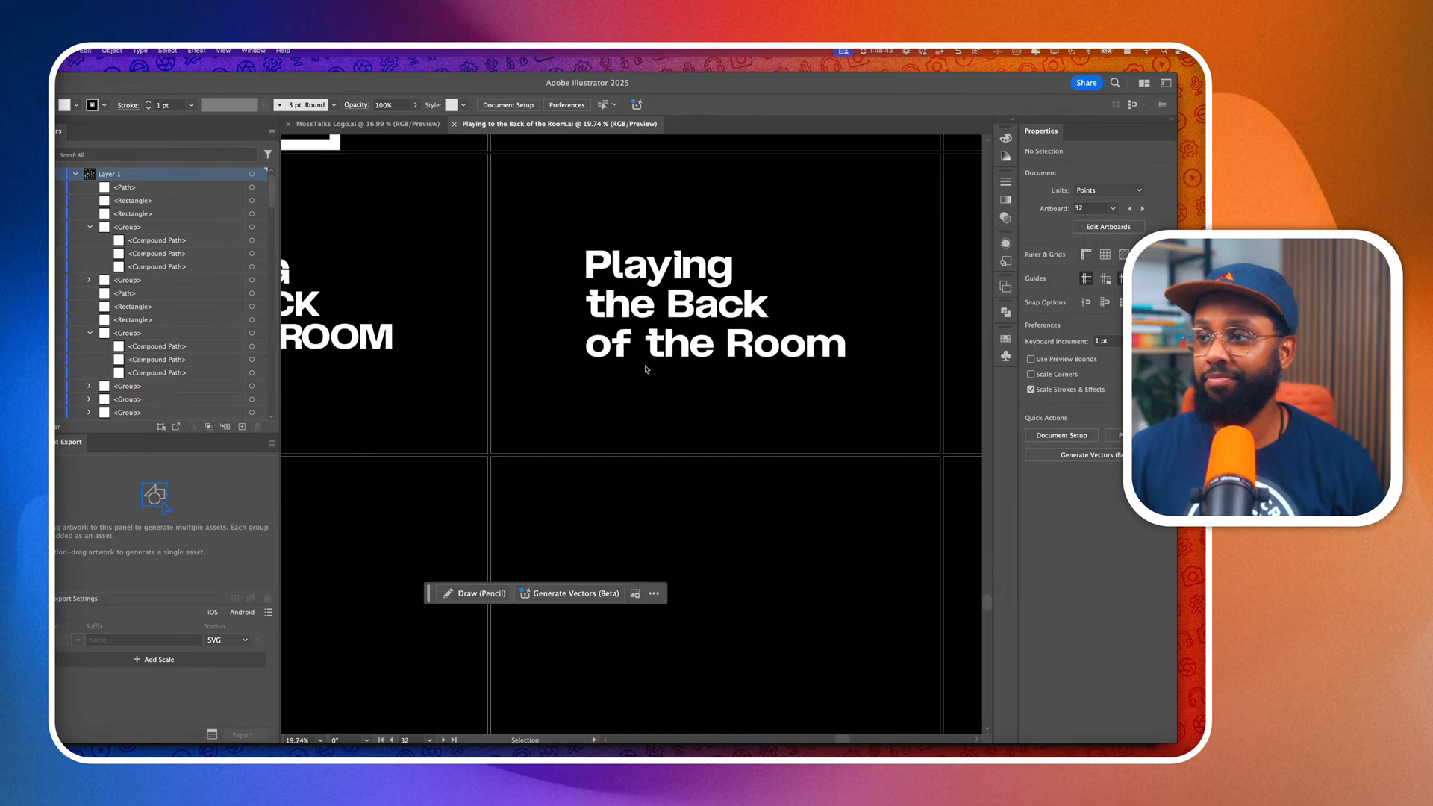
{"action": "scroll", "coordinate": [646, 368], "scroll_direction": "left", "scroll_amount": 5}
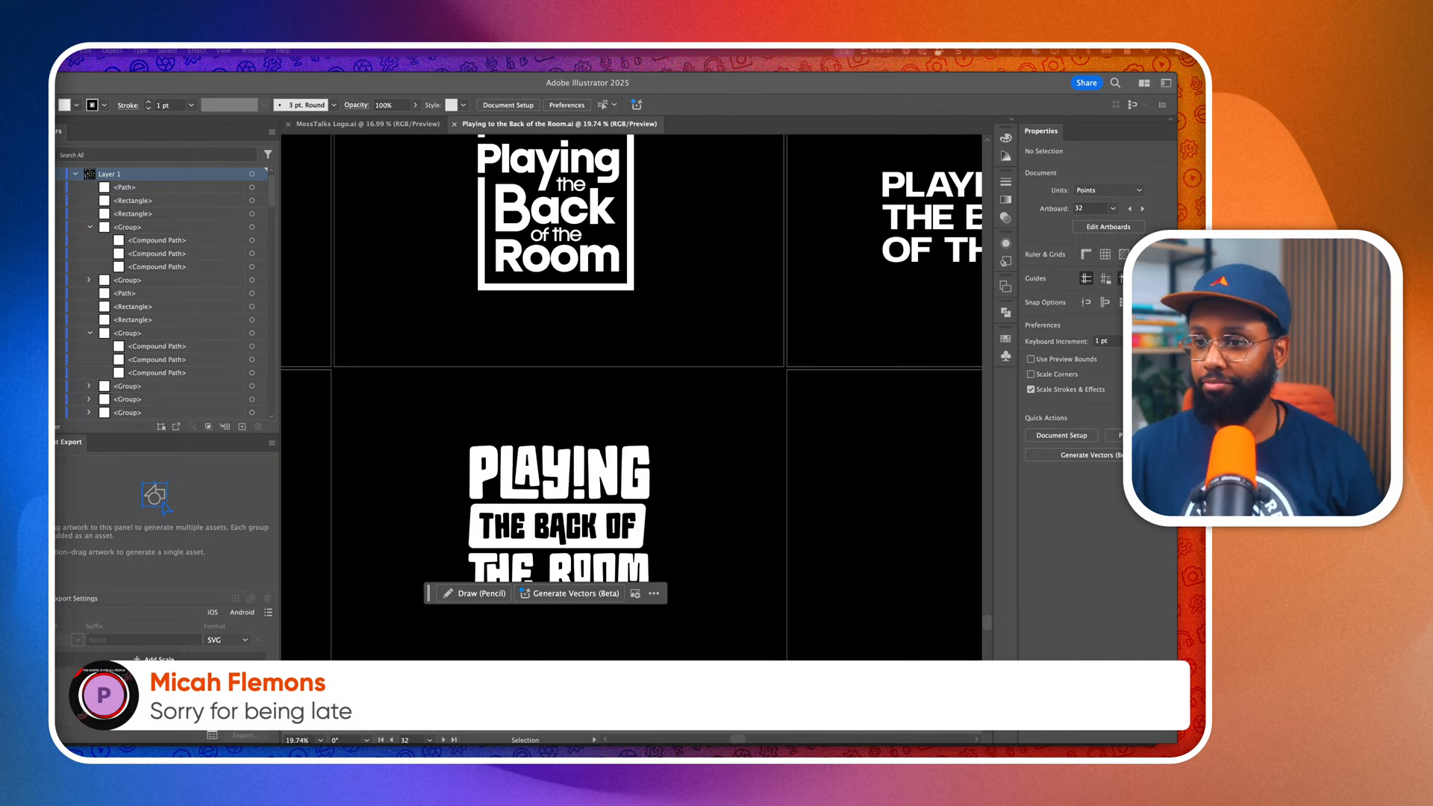
{"action": "scroll", "coordinate": [734, 418], "scroll_direction": "down", "scroll_amount": 1}
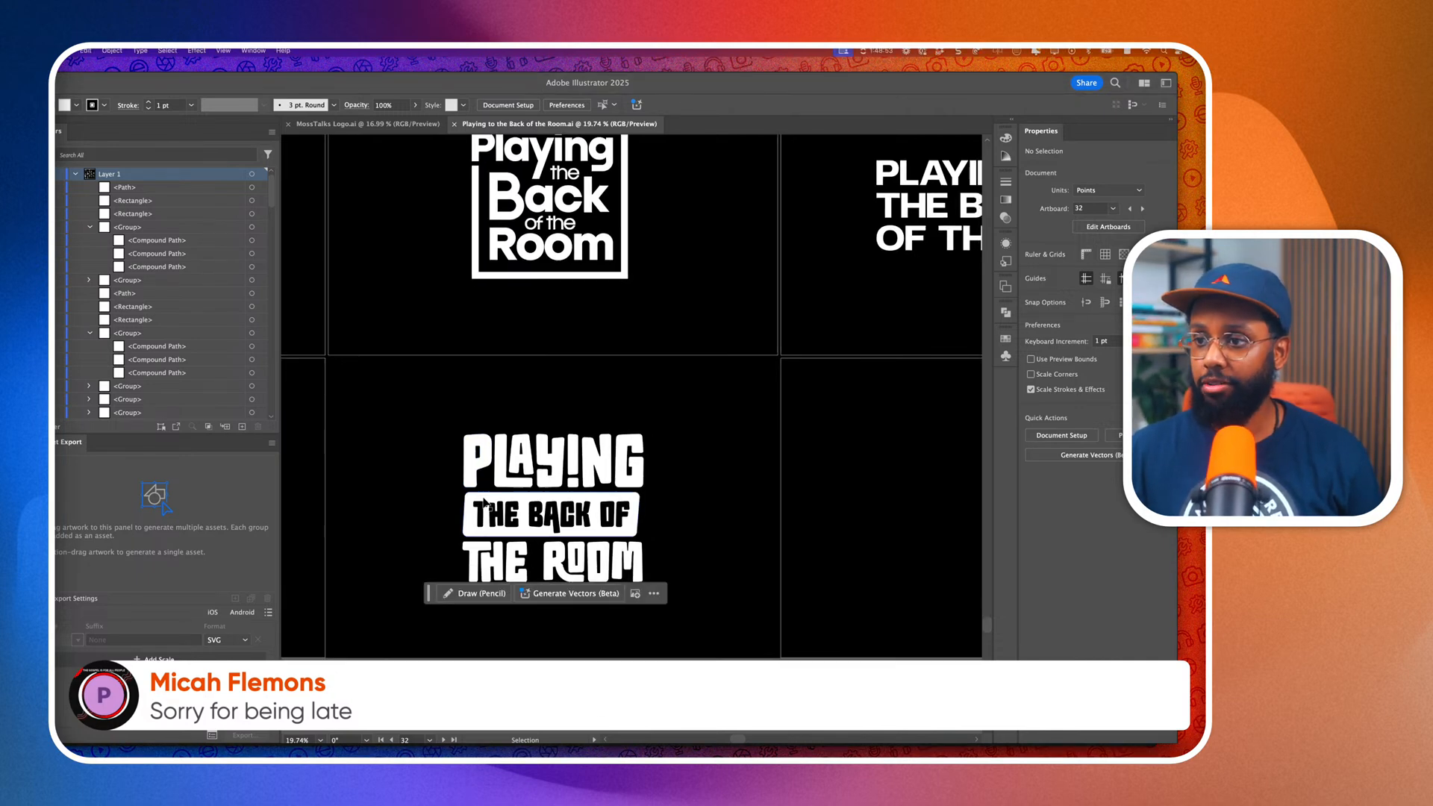
Switch to Affinity Designer and examine the logo on the backgrounds of Cover 1 through Cover 4.
{"action": "key", "text": "super+Tab"}
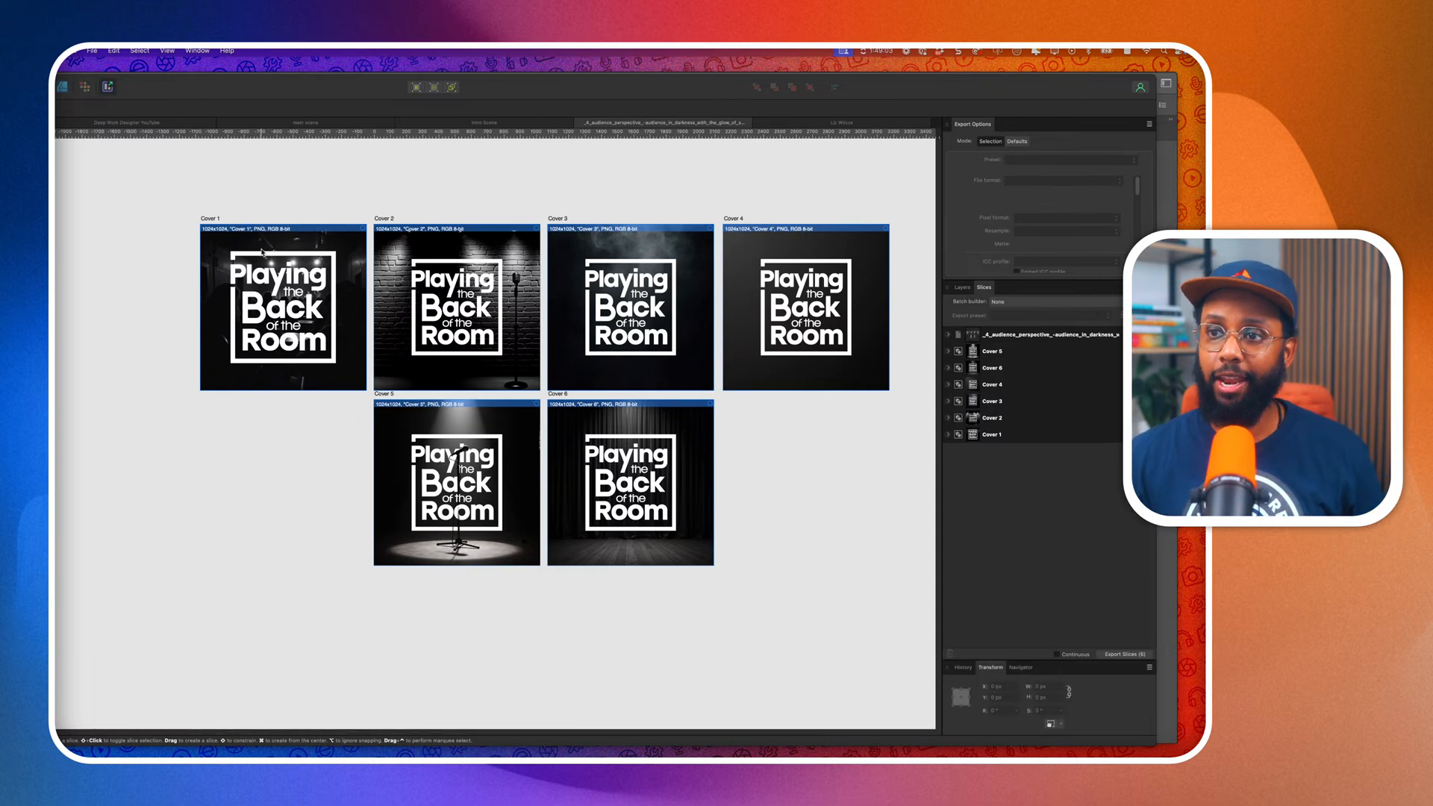
{"action": "scroll", "coordinate": [278, 293], "scroll_direction": "up", "scroll_amount": 5}
{"action": "scroll", "coordinate": [278, 293], "scroll_direction": "right", "scroll_amount": 3}
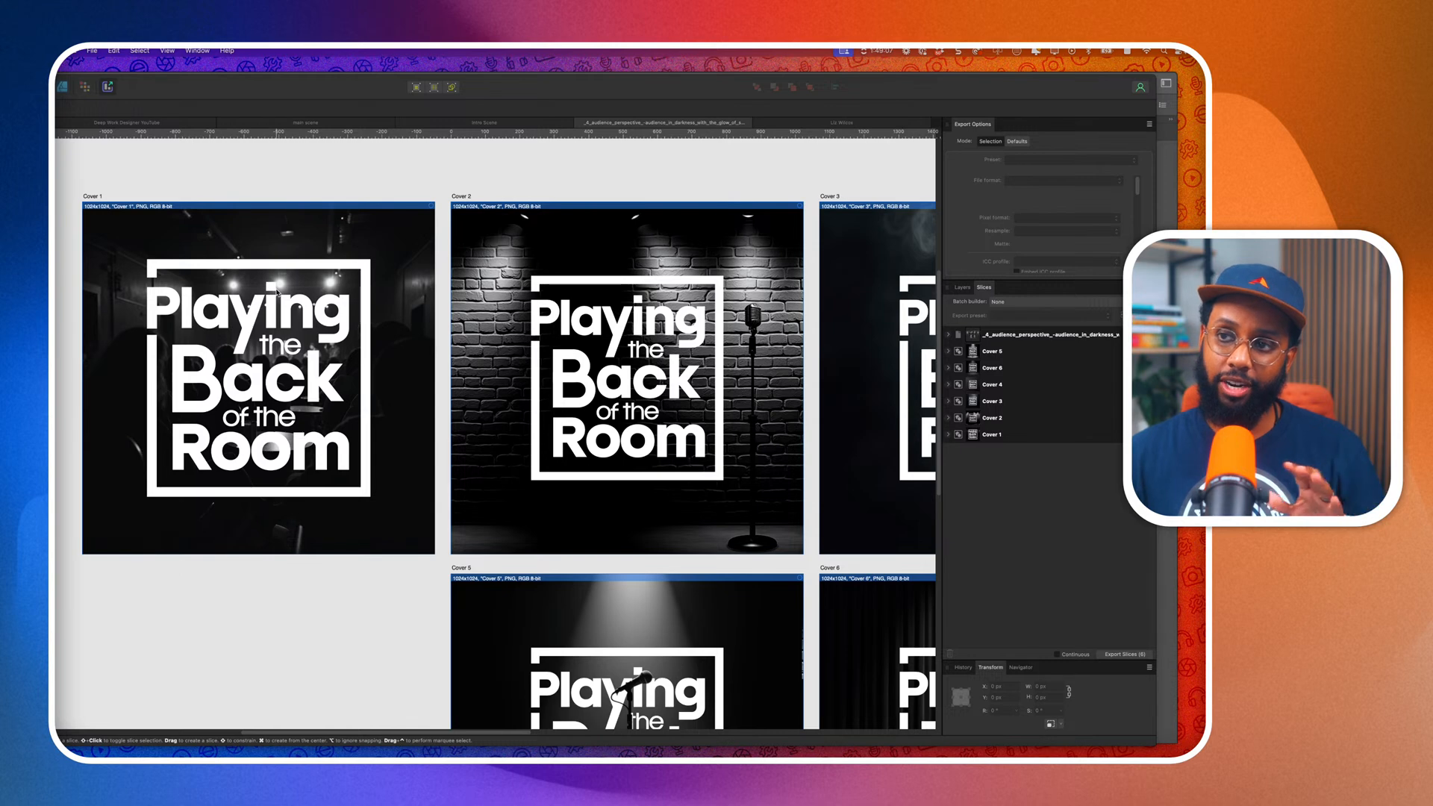
{"action": "scroll", "coordinate": [277, 293], "scroll_direction": "right", "scroll_amount": 10}
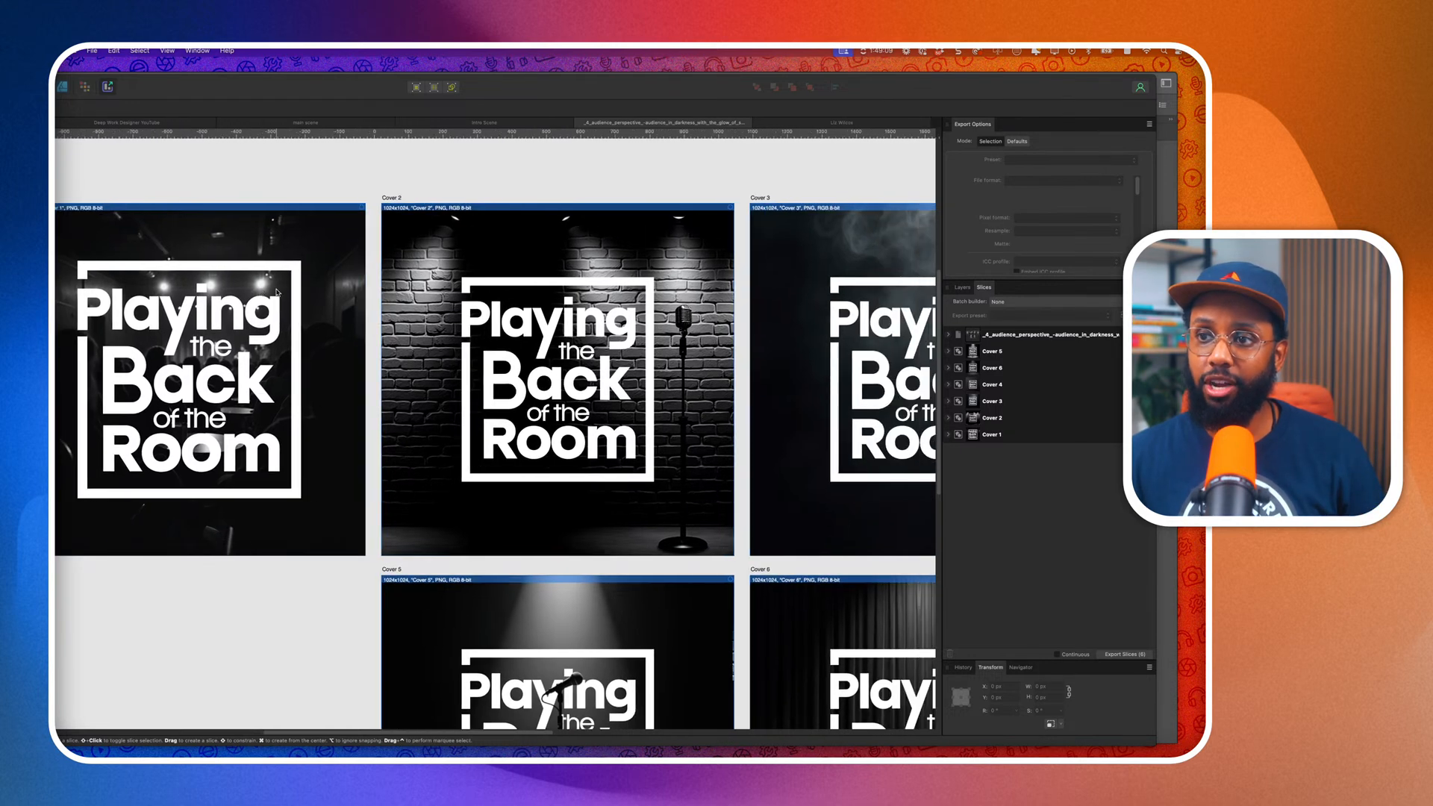
{"action": "scroll", "coordinate": [277, 293], "scroll_direction": "right", "scroll_amount": 7}
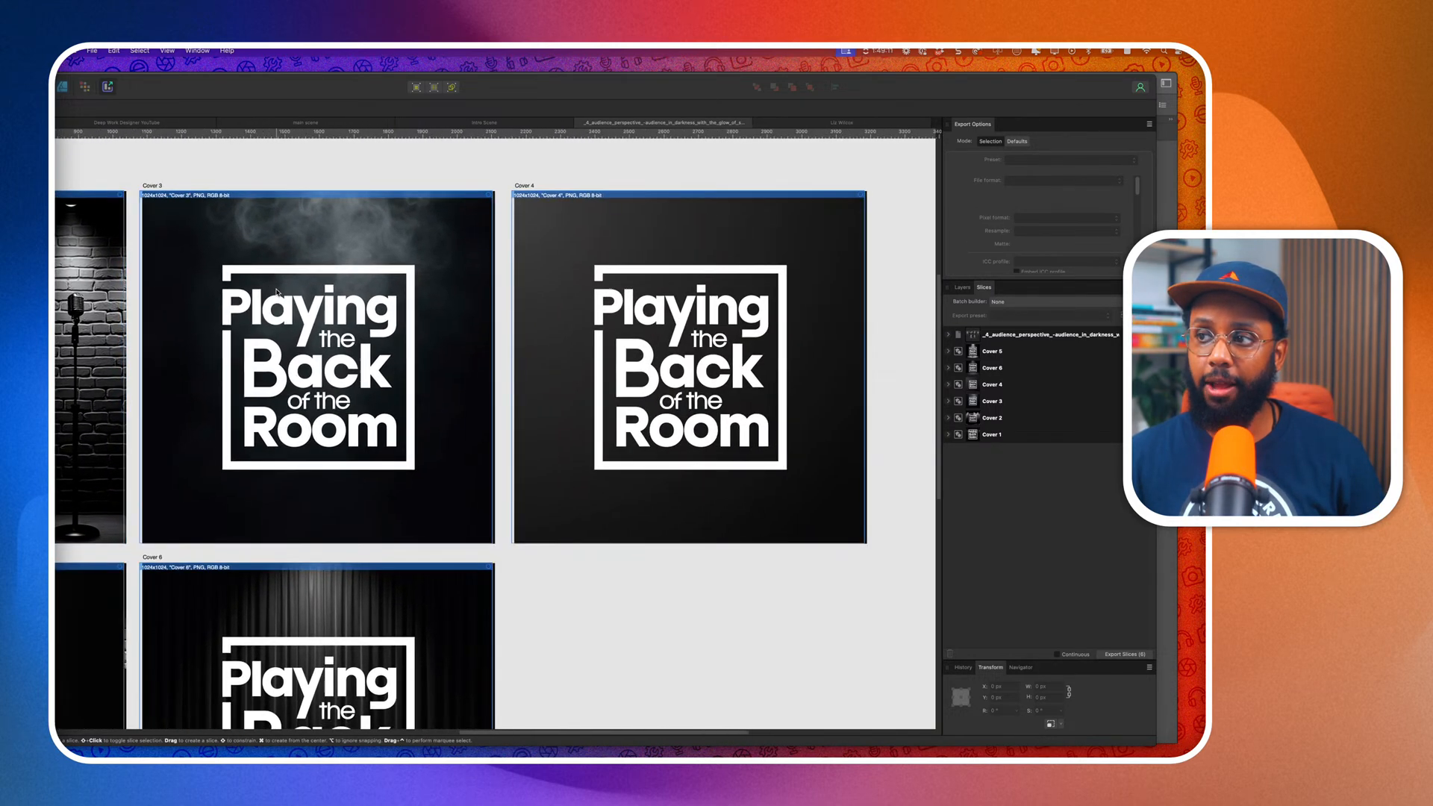
{"action": "scroll", "coordinate": [276, 293], "scroll_direction": "left", "scroll_amount": 15}
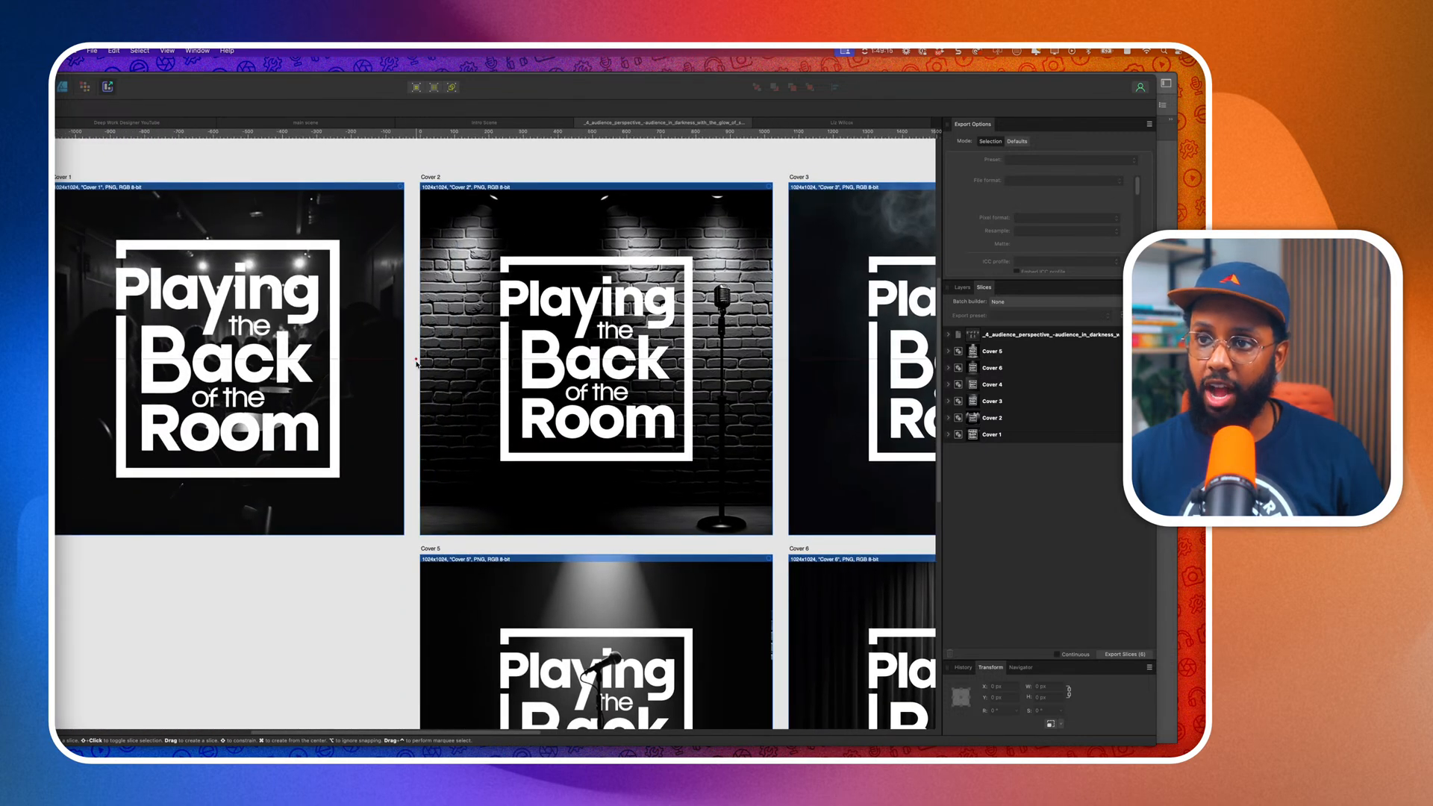
{"action": "scroll", "coordinate": [282, 381], "scroll_direction": "right", "scroll_amount": 4}
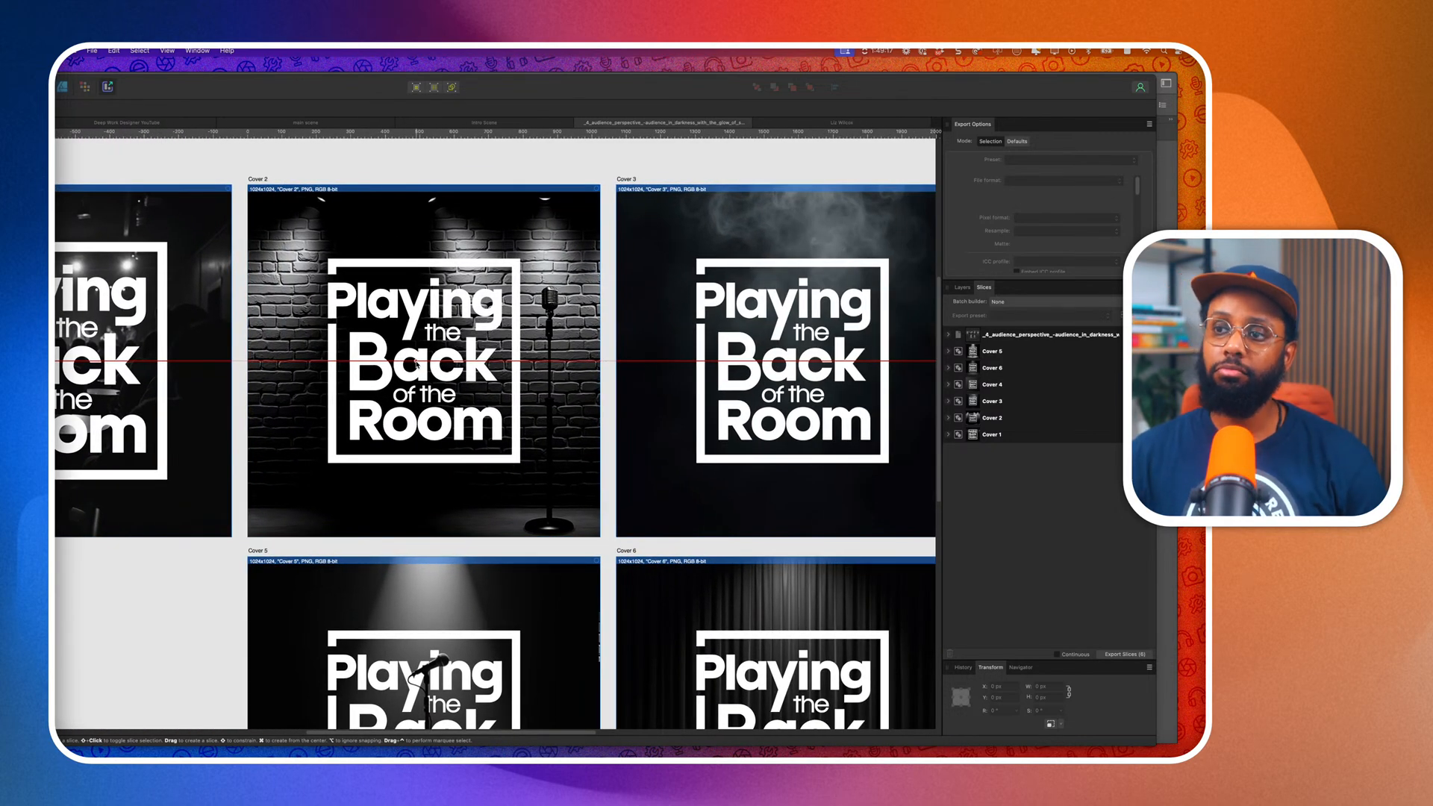
{"action": "scroll", "coordinate": [557, 350], "scroll_direction": "right", "scroll_amount": 8}
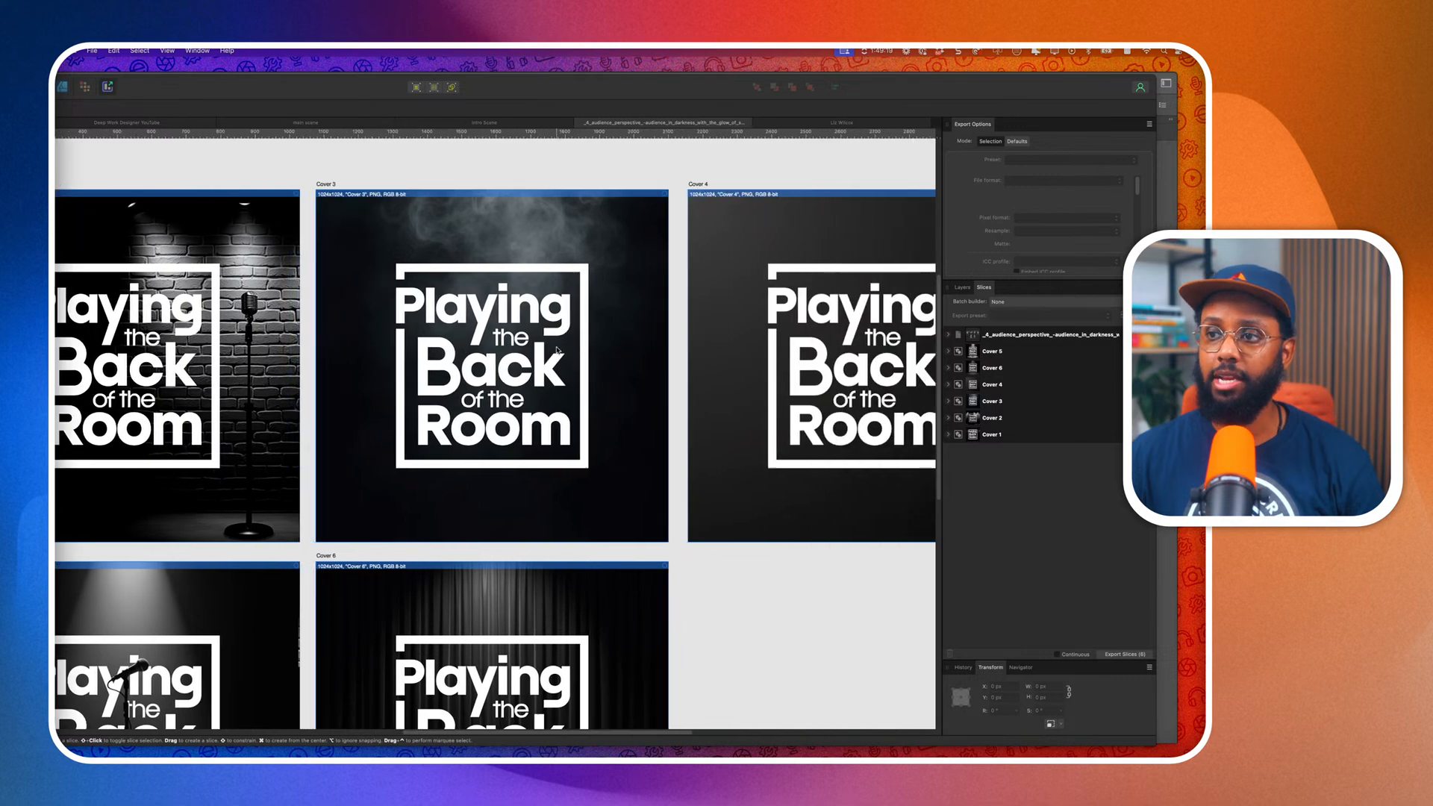
{"action": "scroll", "coordinate": [551, 342], "scroll_direction": "right", "scroll_amount": 5}
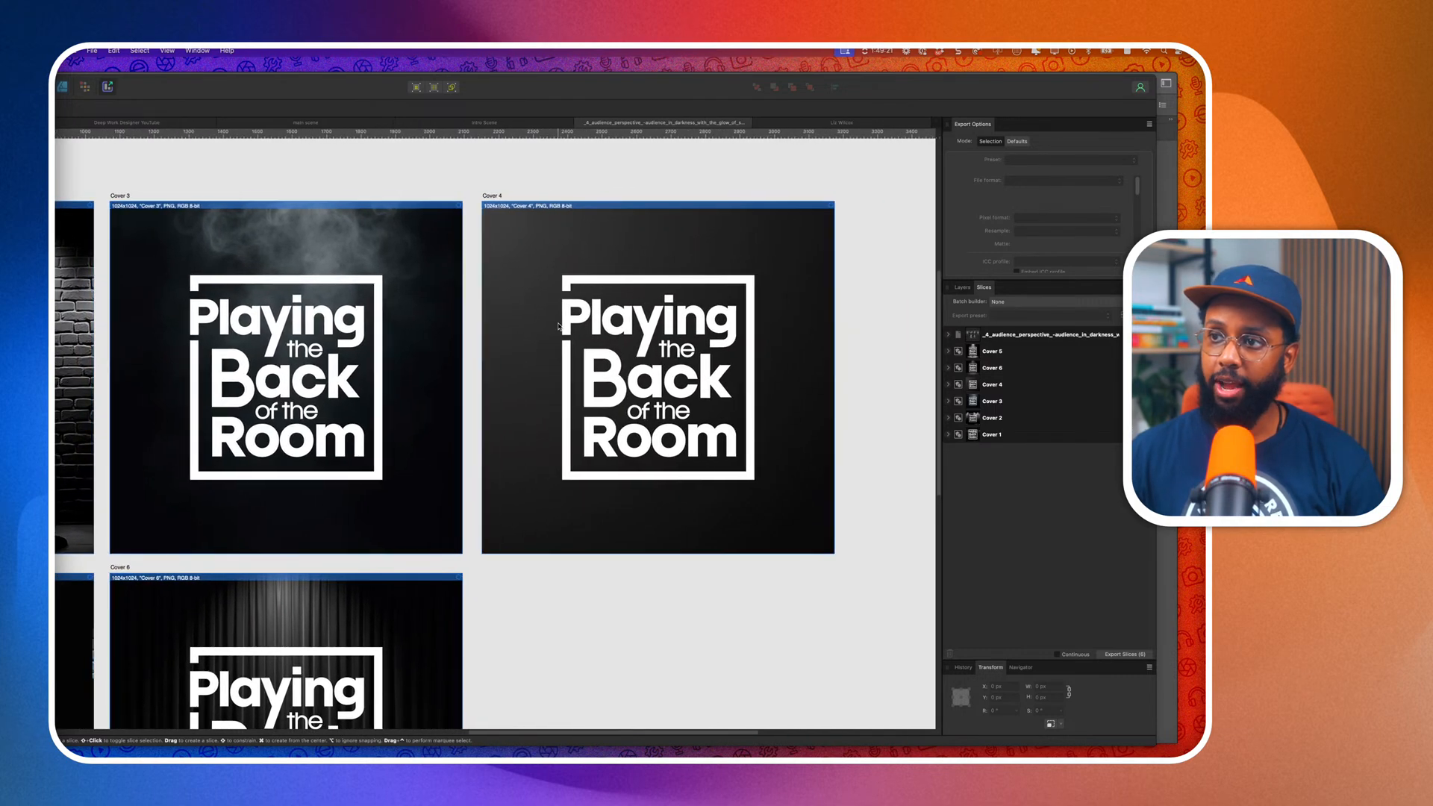
Examine how the microphone stand and spotlight interact with the logo lettering on Cover 5.
{"action": "scroll", "coordinate": [564, 406], "scroll_direction": "left", "scroll_amount": 10}
{"action": "scroll", "coordinate": [565, 406], "scroll_direction": "down", "scroll_amount": 5}
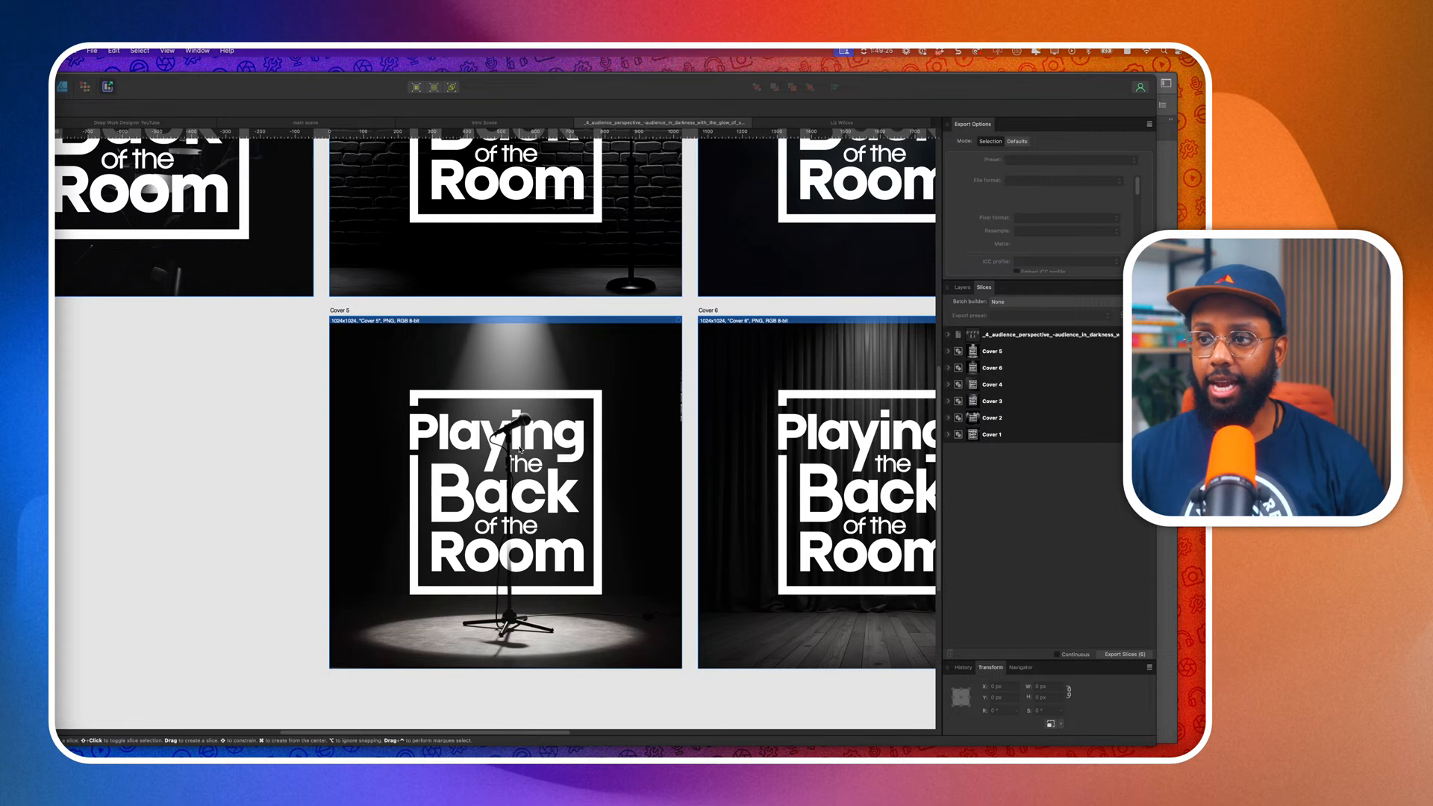
{"action": "scroll", "coordinate": [515, 444], "scroll_direction": "up", "scroll_amount": 3}
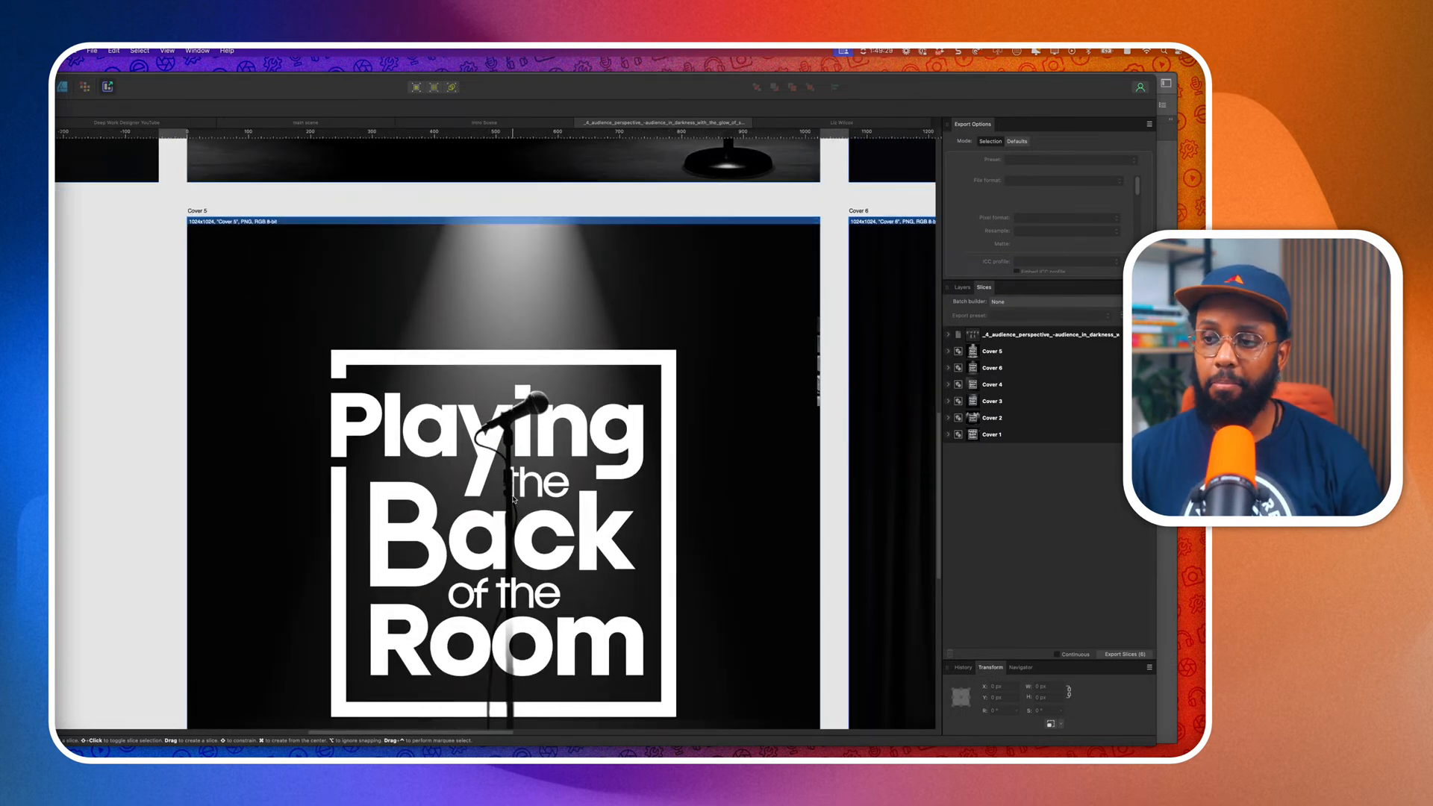
{"action": "scroll", "coordinate": [512, 472], "scroll_direction": "down", "scroll_amount": 2}
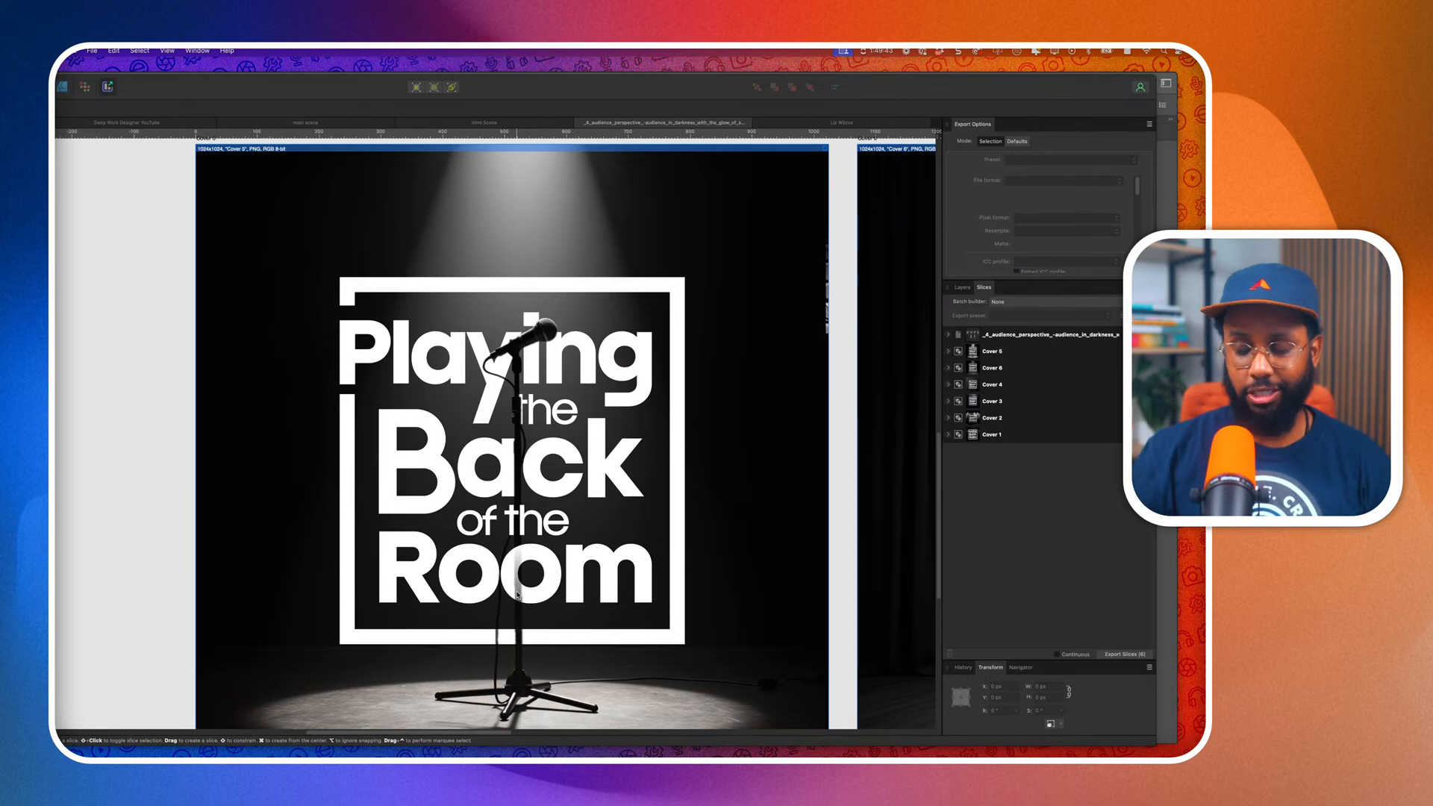
{"action": "scroll", "coordinate": [520, 592], "scroll_direction": "left", "scroll_amount": 1}
{"action": "scroll", "coordinate": [524, 595], "scroll_direction": "down", "scroll_amount": 3}
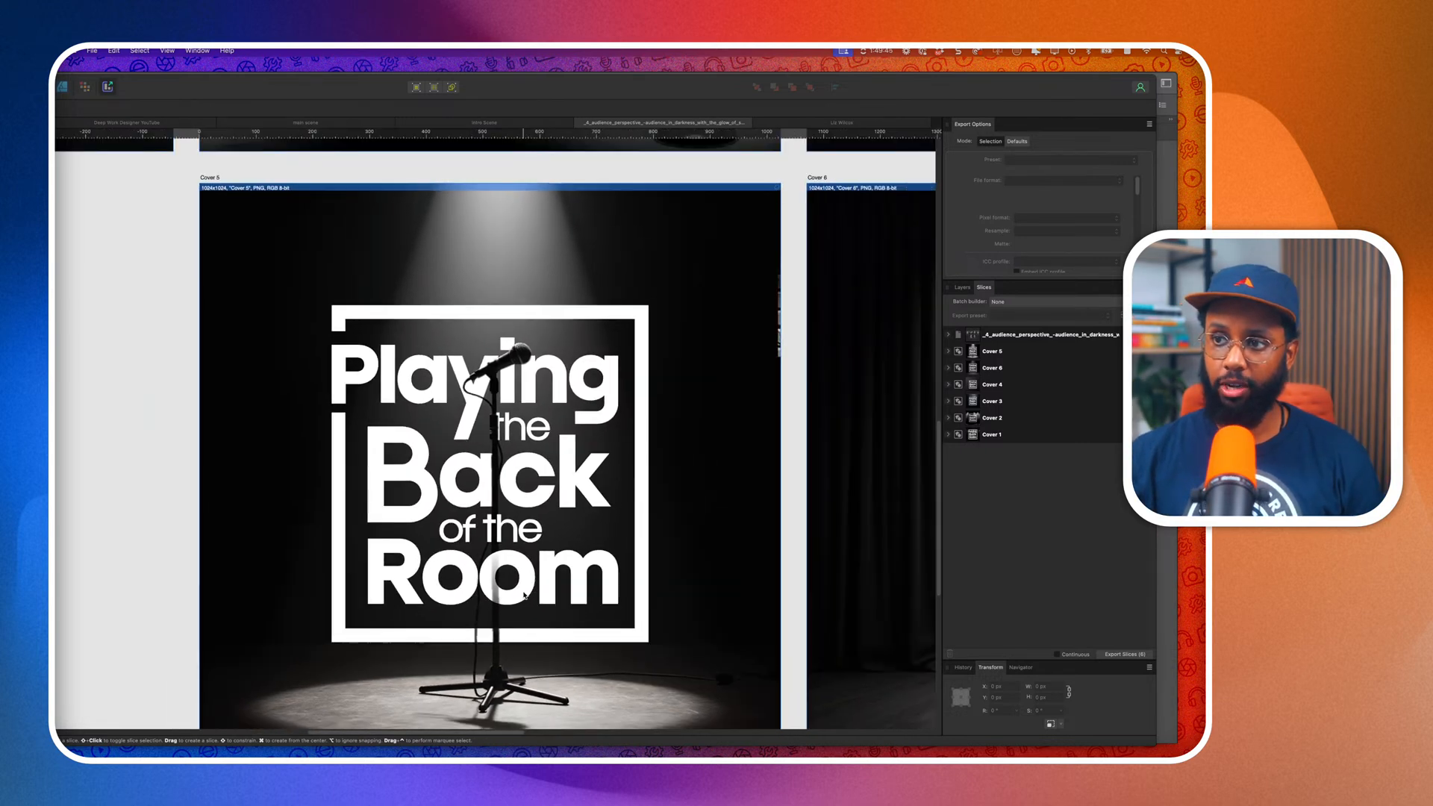
{"action": "scroll", "coordinate": [524, 597], "scroll_direction": "right", "scroll_amount": 1}
{"action": "scroll", "coordinate": [525, 597], "scroll_direction": "down", "scroll_amount": 1}
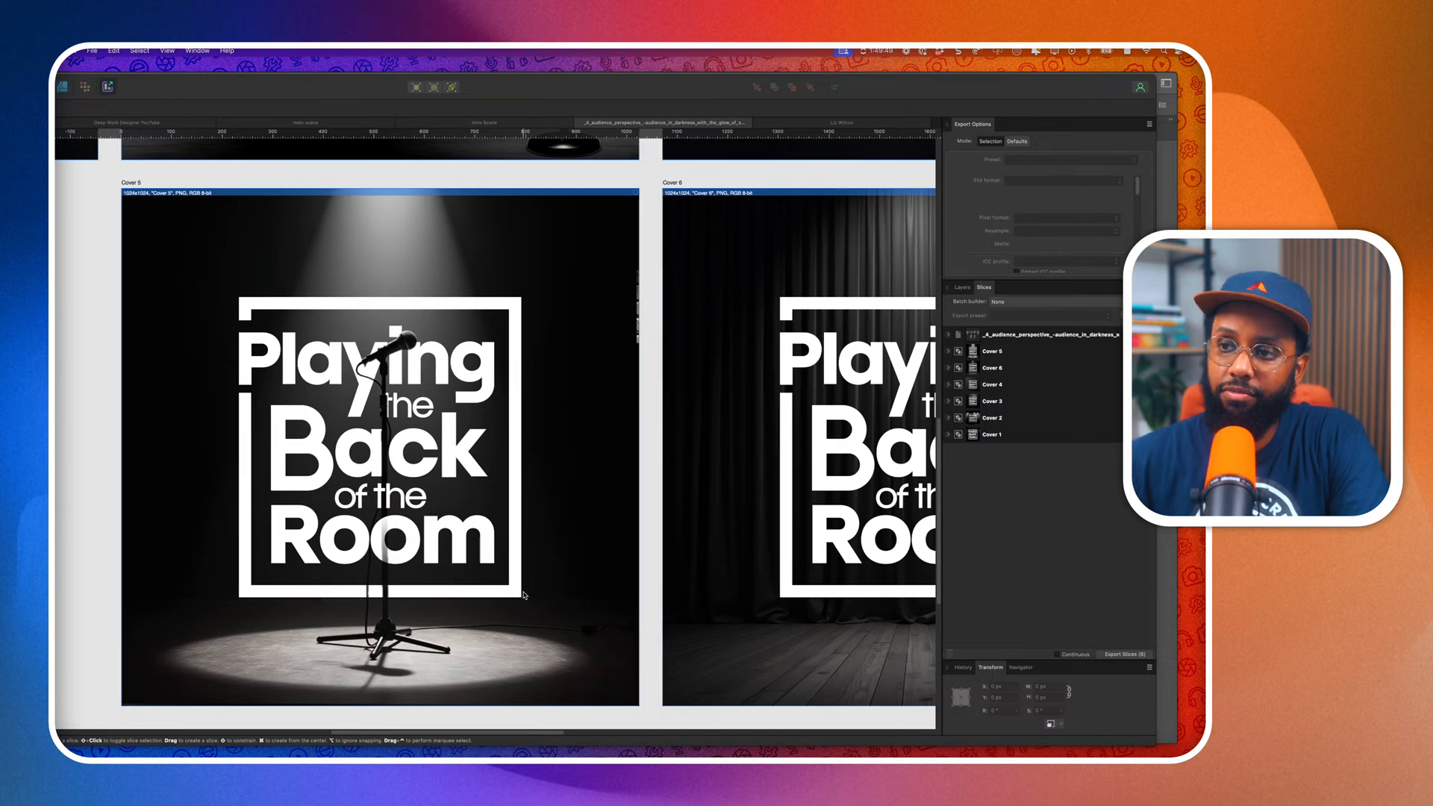
Compare the stage curtain design of Cover 6 with the spotlight design of Cover 5.
{"action": "scroll", "coordinate": [524, 595], "scroll_direction": "right", "scroll_amount": 5}
{"action": "scroll", "coordinate": [524, 595], "scroll_direction": "down", "scroll_amount": 1}
{"action": "scroll", "coordinate": [524, 595], "scroll_direction": "right", "scroll_amount": 1}
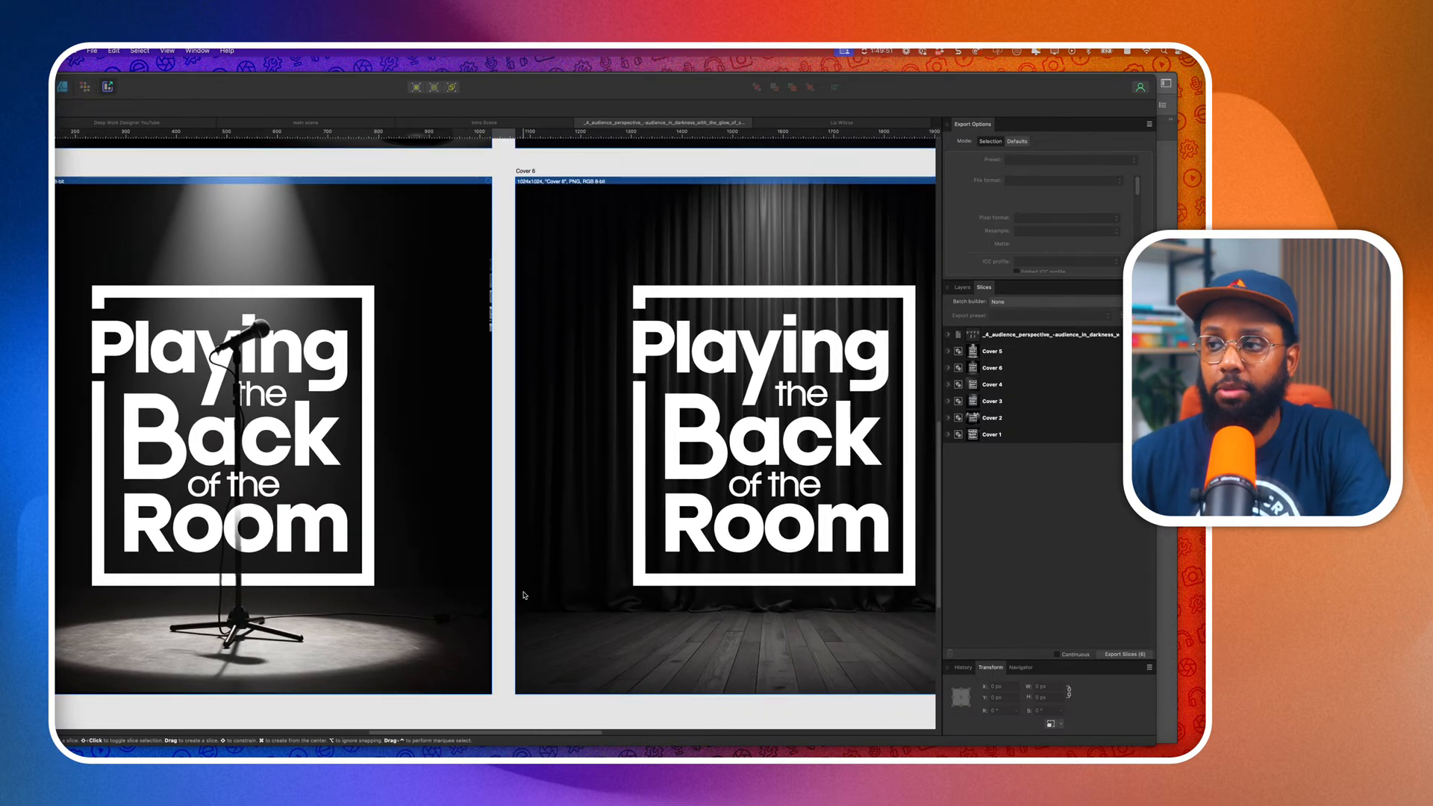
{"action": "scroll", "coordinate": [524, 594], "scroll_direction": "down", "scroll_amount": 2}
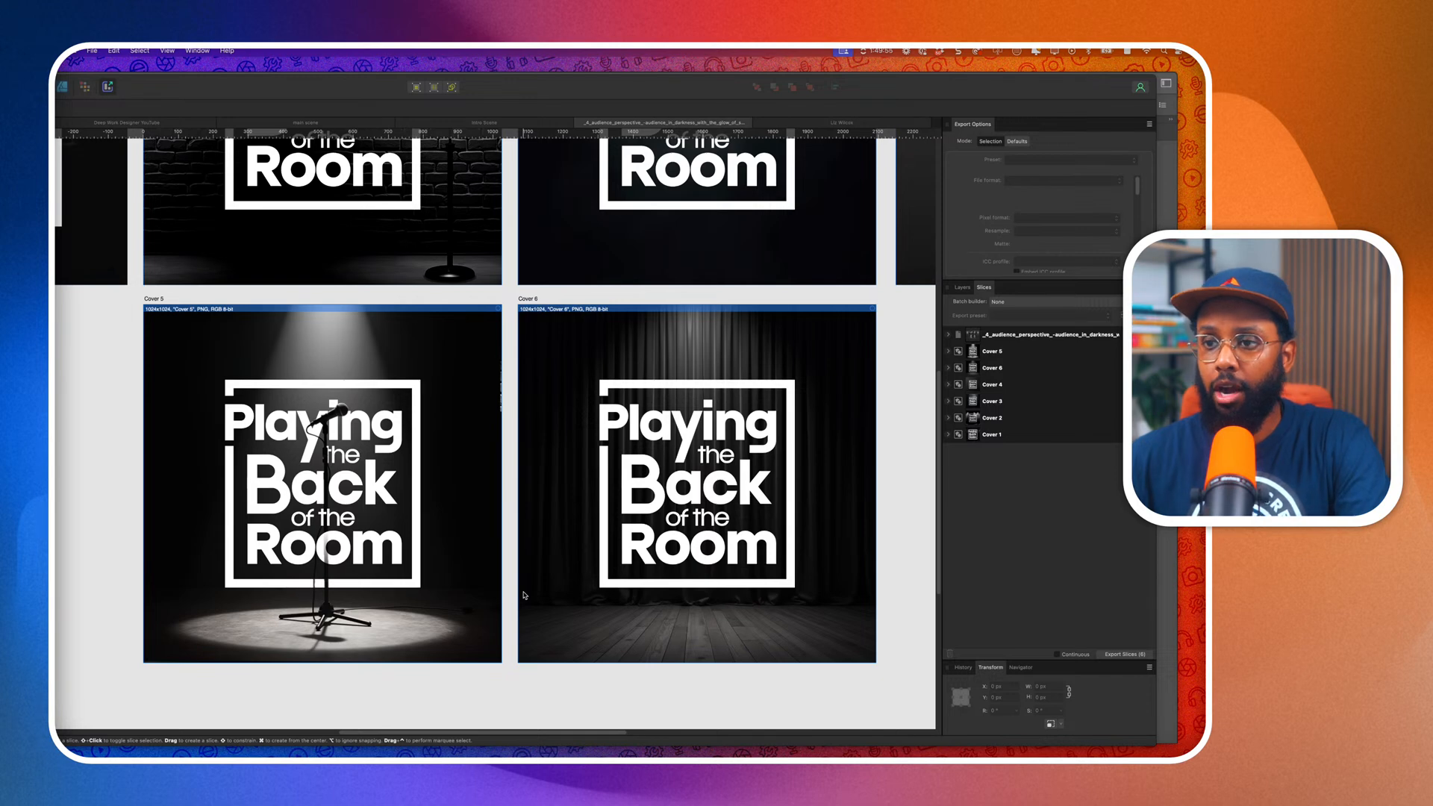
{"action": "scroll", "coordinate": [524, 595], "scroll_direction": "right", "scroll_amount": 1}
{"action": "scroll", "coordinate": [524, 595], "scroll_direction": "up", "scroll_amount": 1}
{"action": "scroll", "coordinate": [524, 595], "scroll_direction": "right", "scroll_amount": 1}
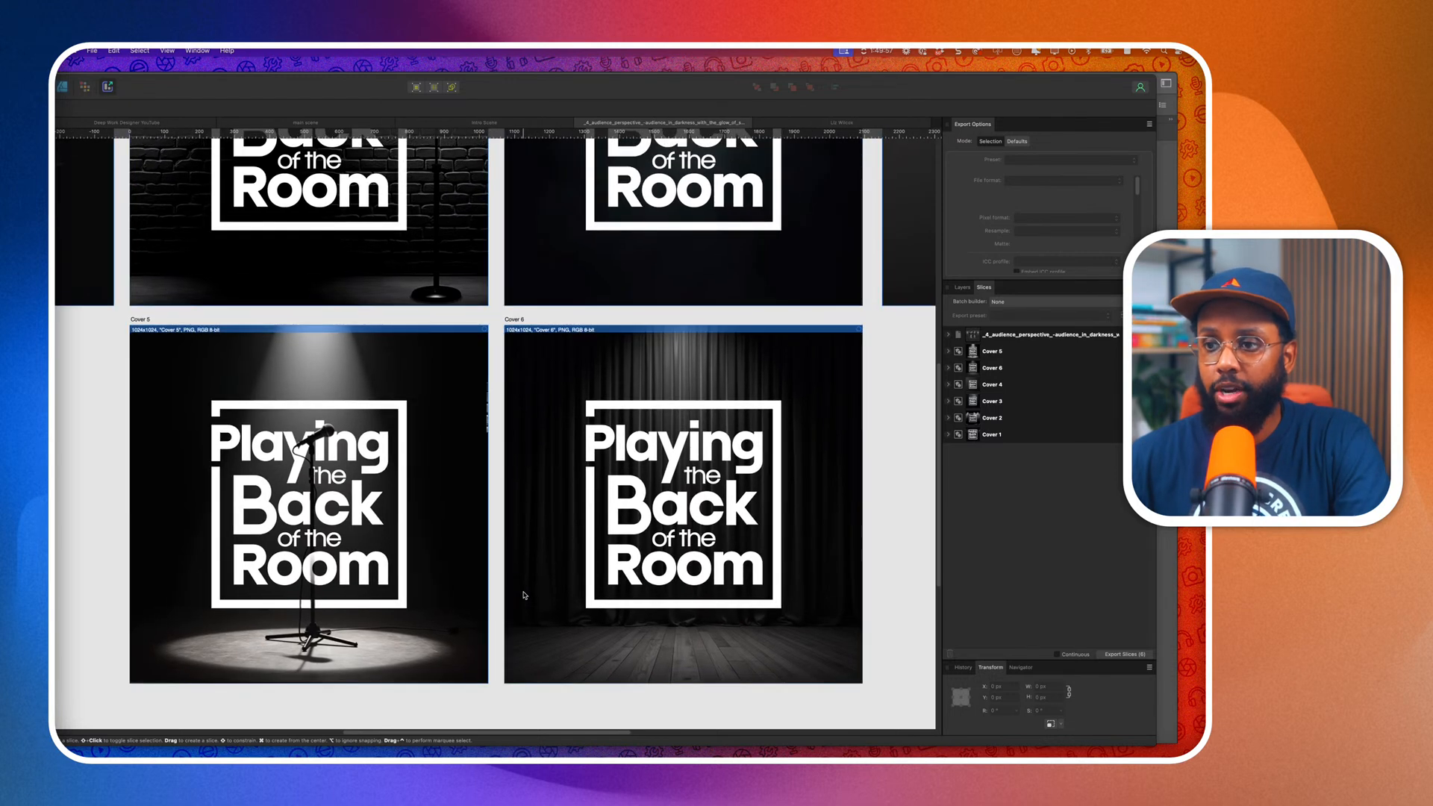
{"action": "scroll", "coordinate": [524, 594], "scroll_direction": "up", "scroll_amount": 2}
{"action": "scroll", "coordinate": [524, 595], "scroll_direction": "right", "scroll_amount": 1}
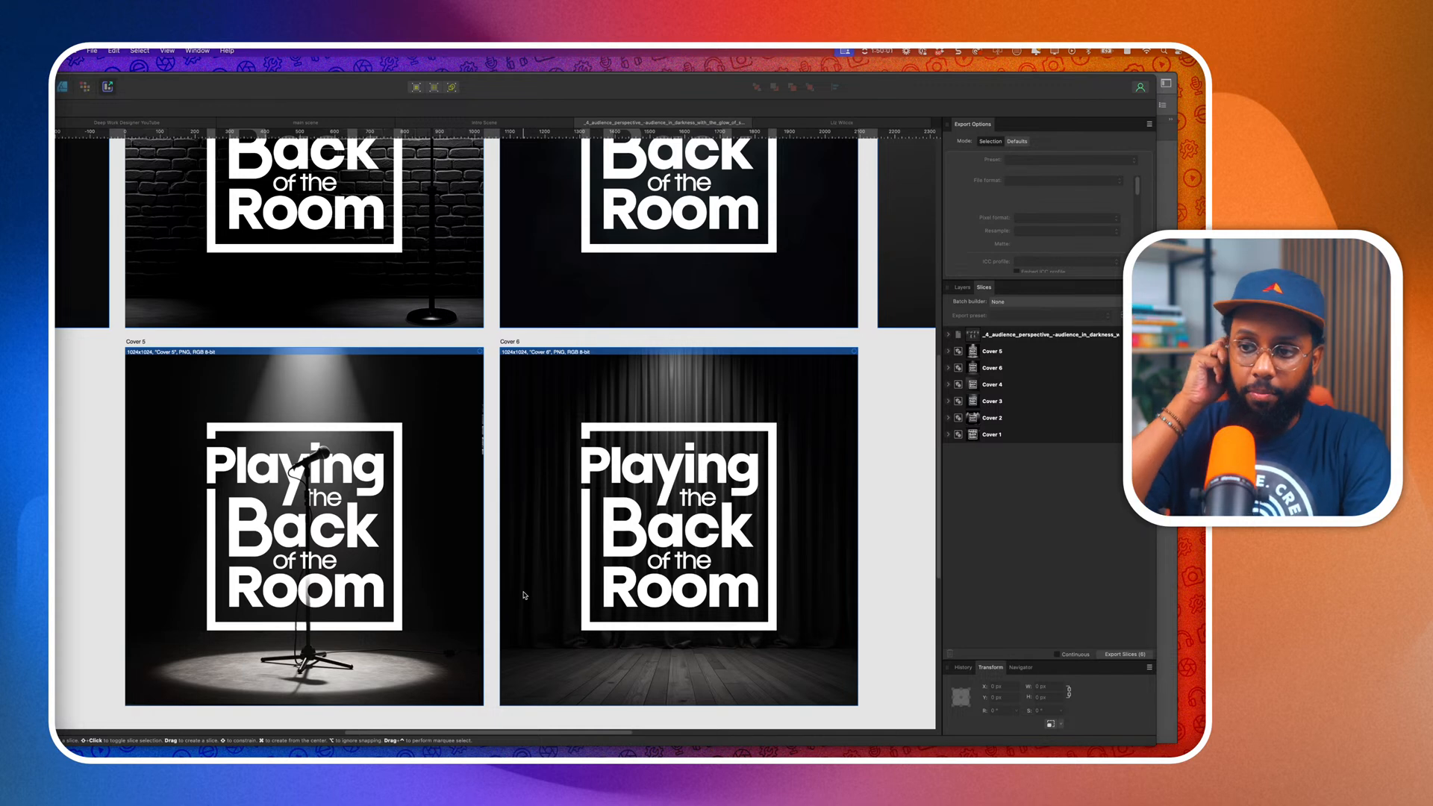
{"action": "scroll", "coordinate": [524, 595], "scroll_direction": "down", "scroll_amount": 2}
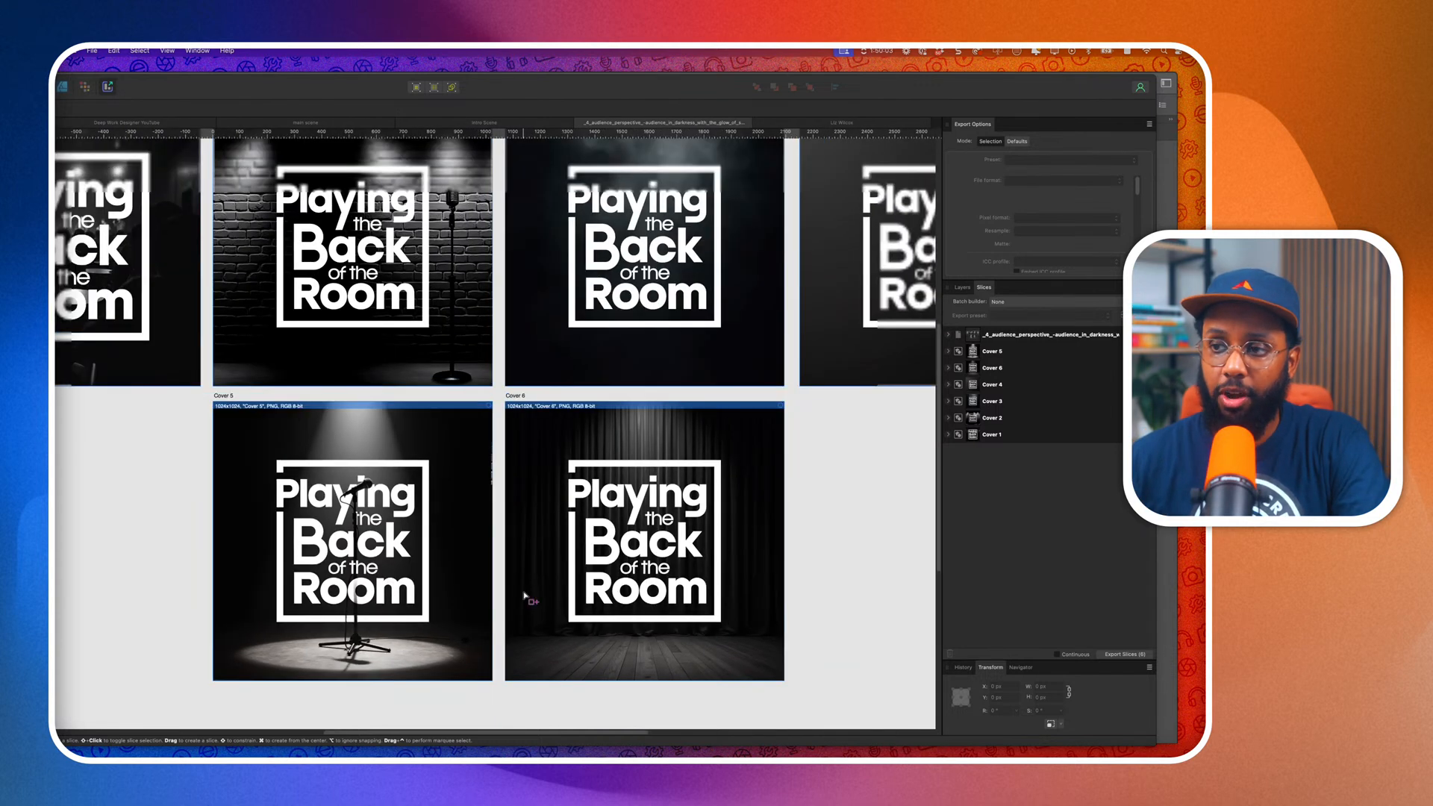
Review Covers 1, 2 and 3 together with Covers 5 and 6 as one set.
{"action": "scroll", "coordinate": [524, 597], "scroll_direction": "up", "scroll_amount": 3}
{"action": "scroll", "coordinate": [524, 597], "scroll_direction": "left", "scroll_amount": 5}
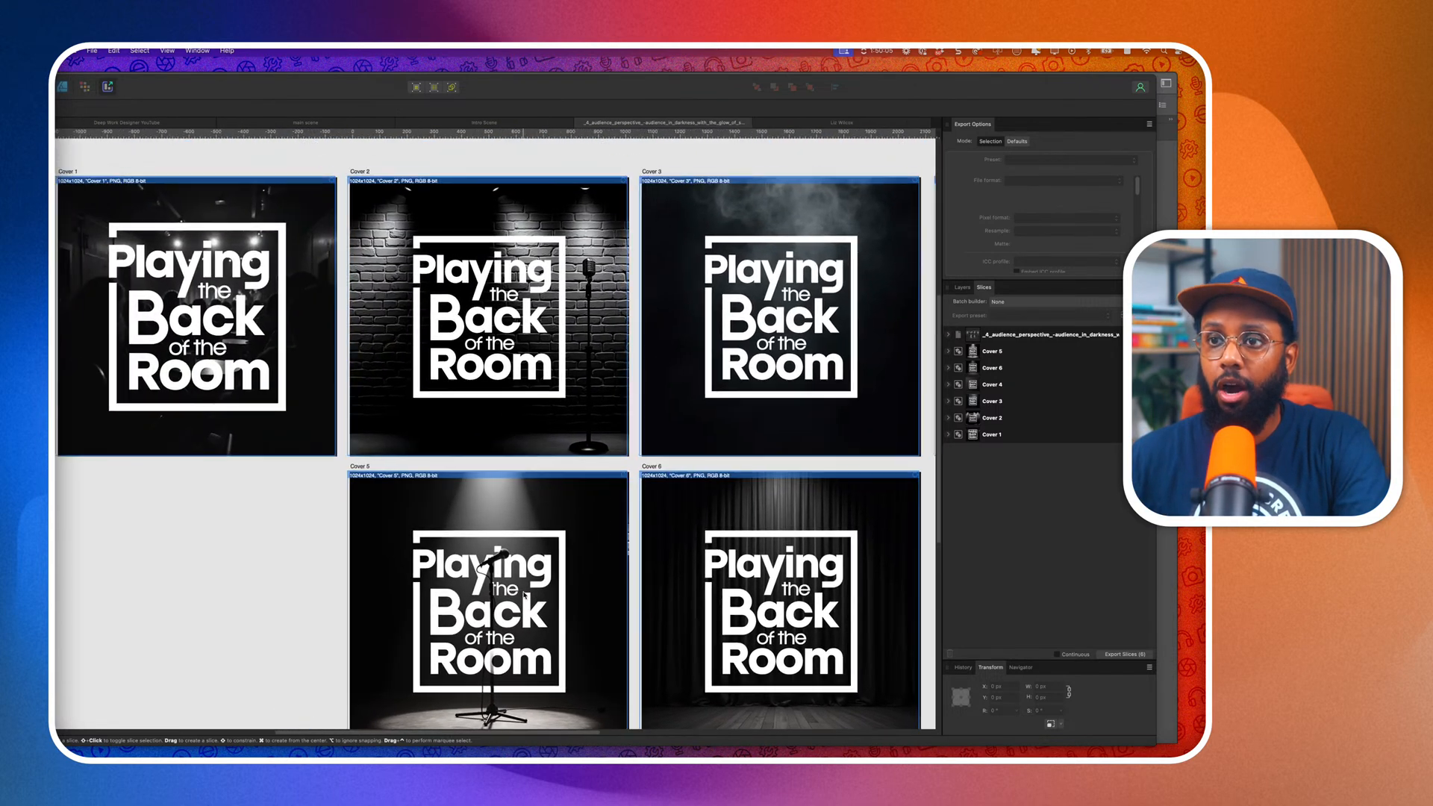
{"action": "scroll", "coordinate": [525, 595], "scroll_direction": "left", "scroll_amount": 2}
{"action": "scroll", "coordinate": [526, 600], "scroll_direction": "down", "scroll_amount": 1}
{"action": "scroll", "coordinate": [527, 601], "scroll_direction": "right", "scroll_amount": 1}
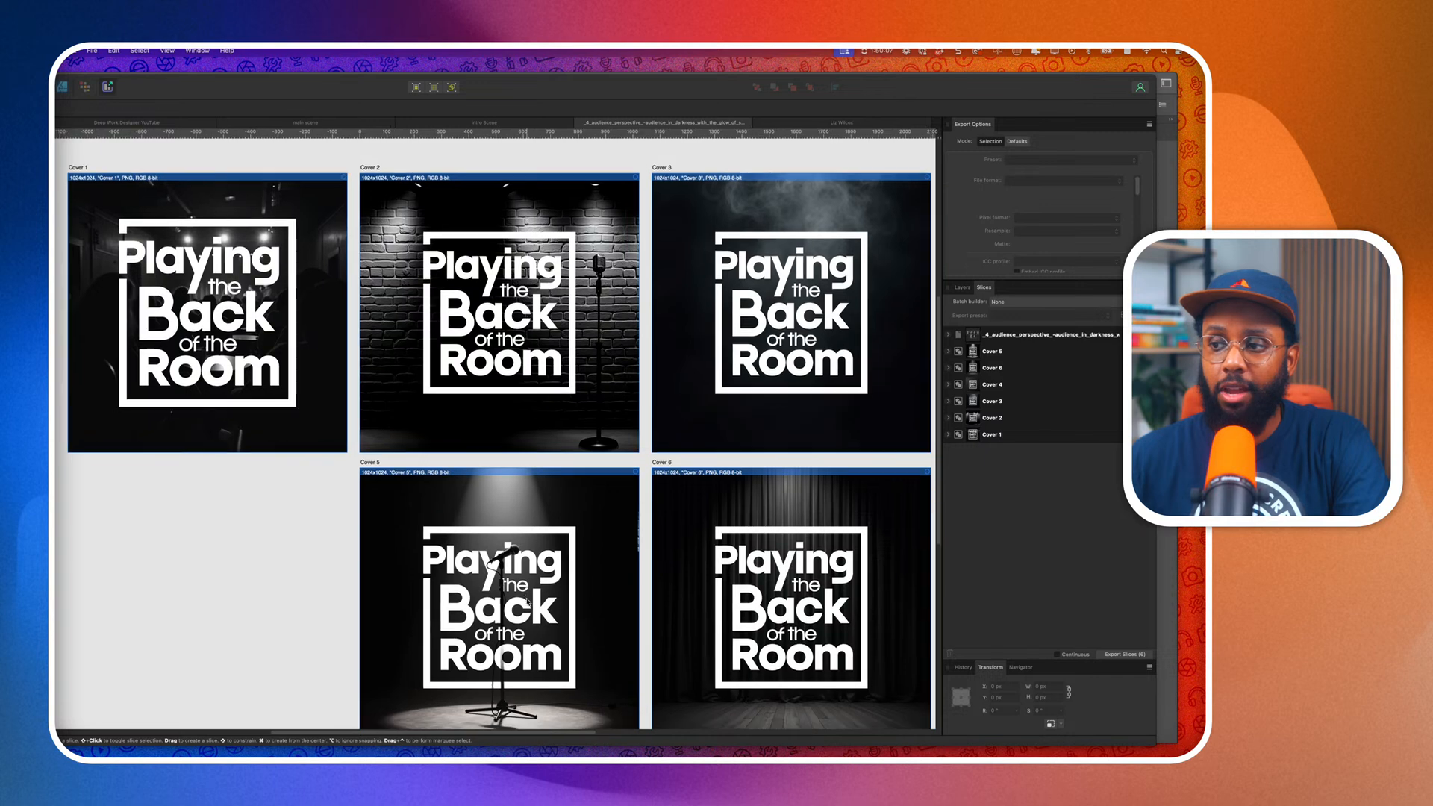
Examine the logo against the dark audience background of Cover 1, along with that cover's export slice details.
{"action": "scroll", "coordinate": [527, 601], "scroll_direction": "left", "scroll_amount": 2}
{"action": "scroll", "coordinate": [527, 601], "scroll_direction": "up", "scroll_amount": 1}
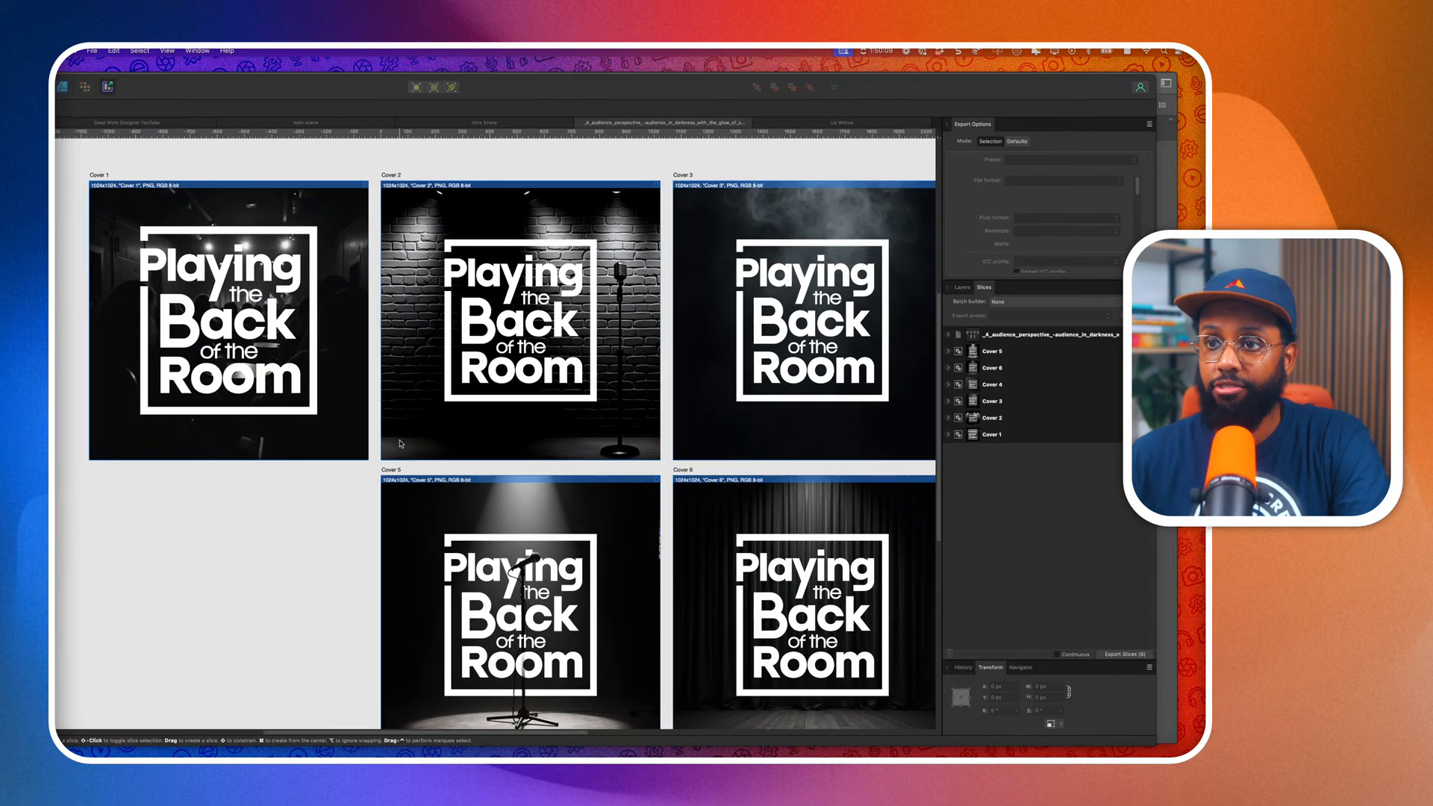
{"action": "scroll", "coordinate": [186, 271], "scroll_direction": "up", "scroll_amount": 5}
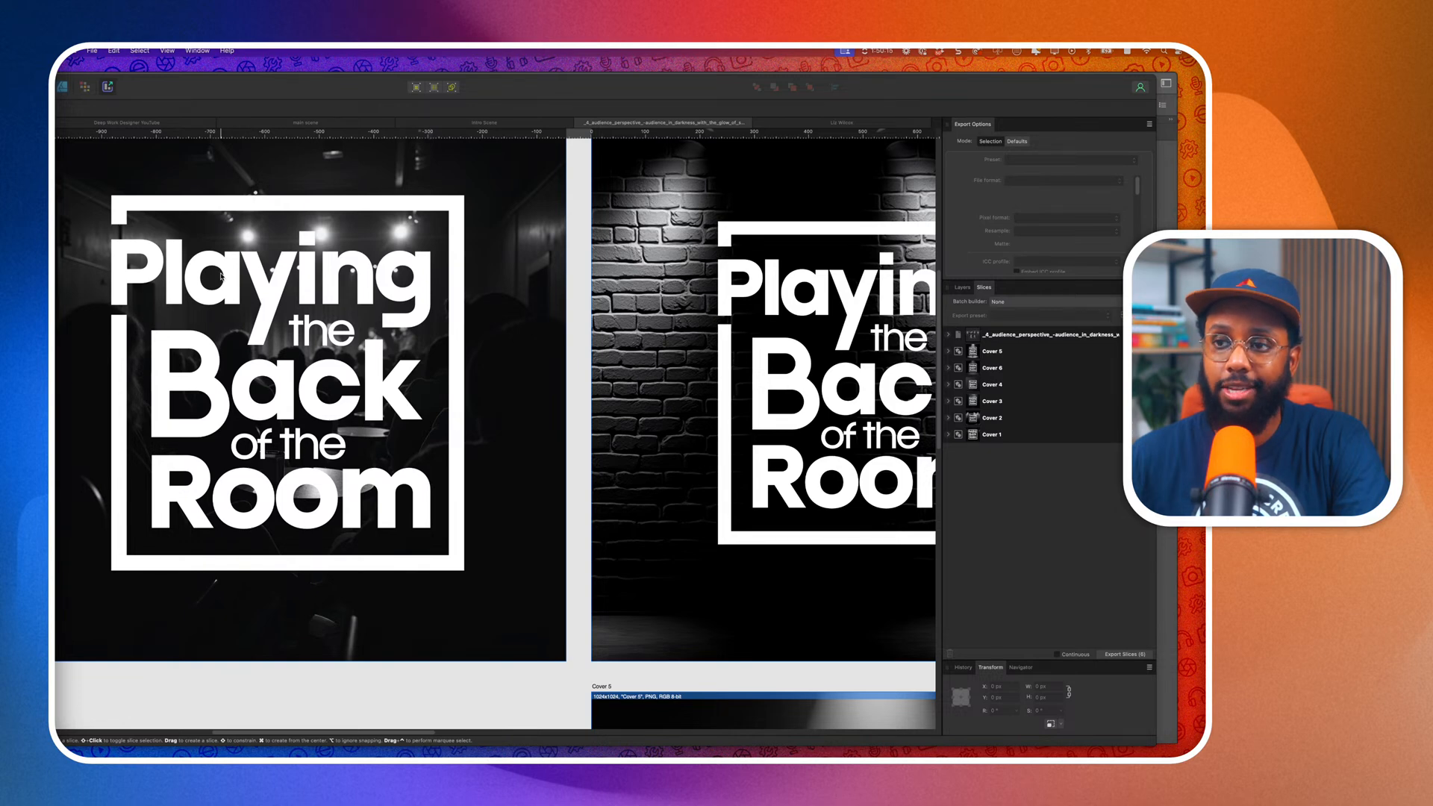
{"action": "left_click", "coordinate": [490, 347]}
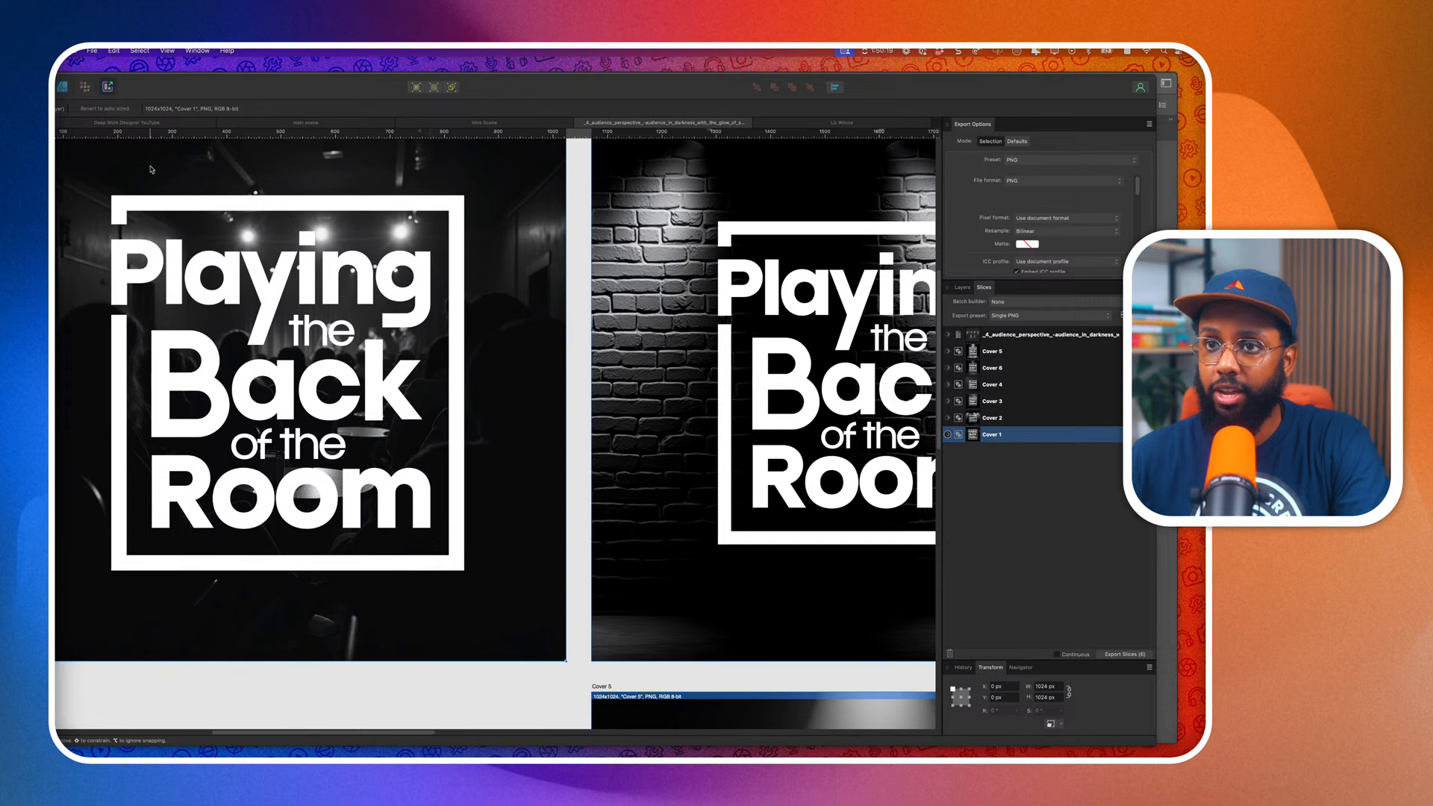
{"action": "scroll", "coordinate": [433, 341], "scroll_direction": "down", "scroll_amount": 3}
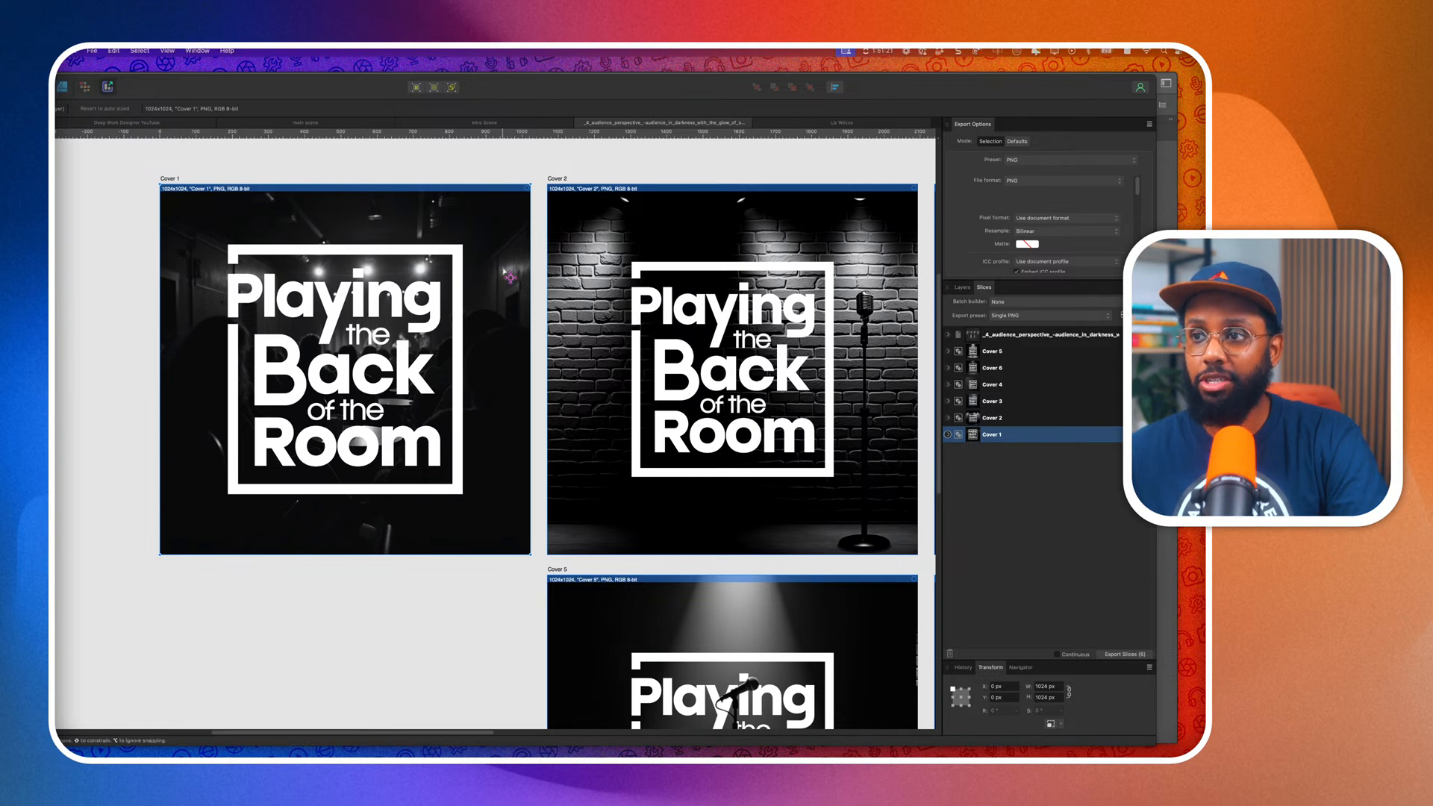
{"action": "left_click", "coordinate": [949, 436]}
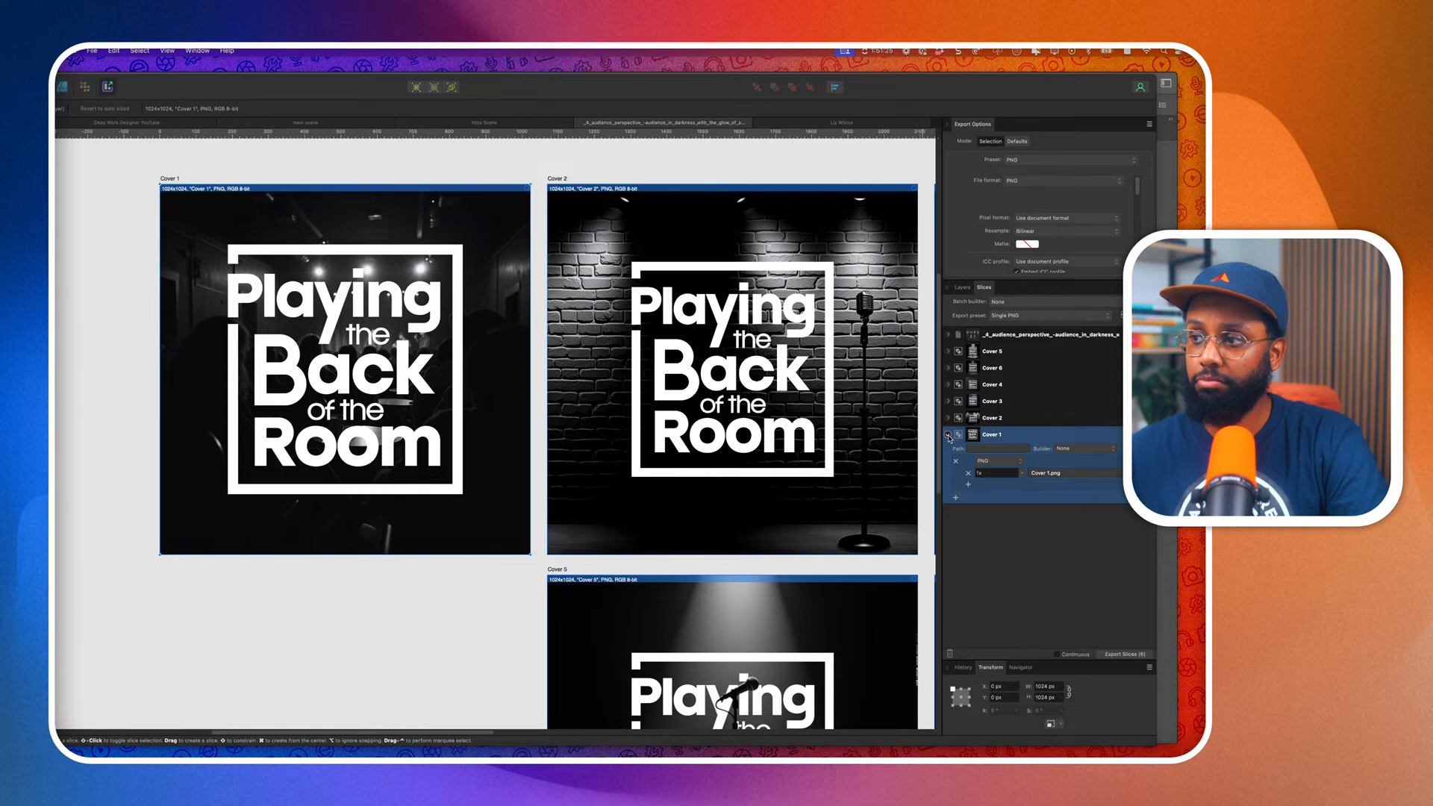
{"action": "left_click", "coordinate": [948, 436]}
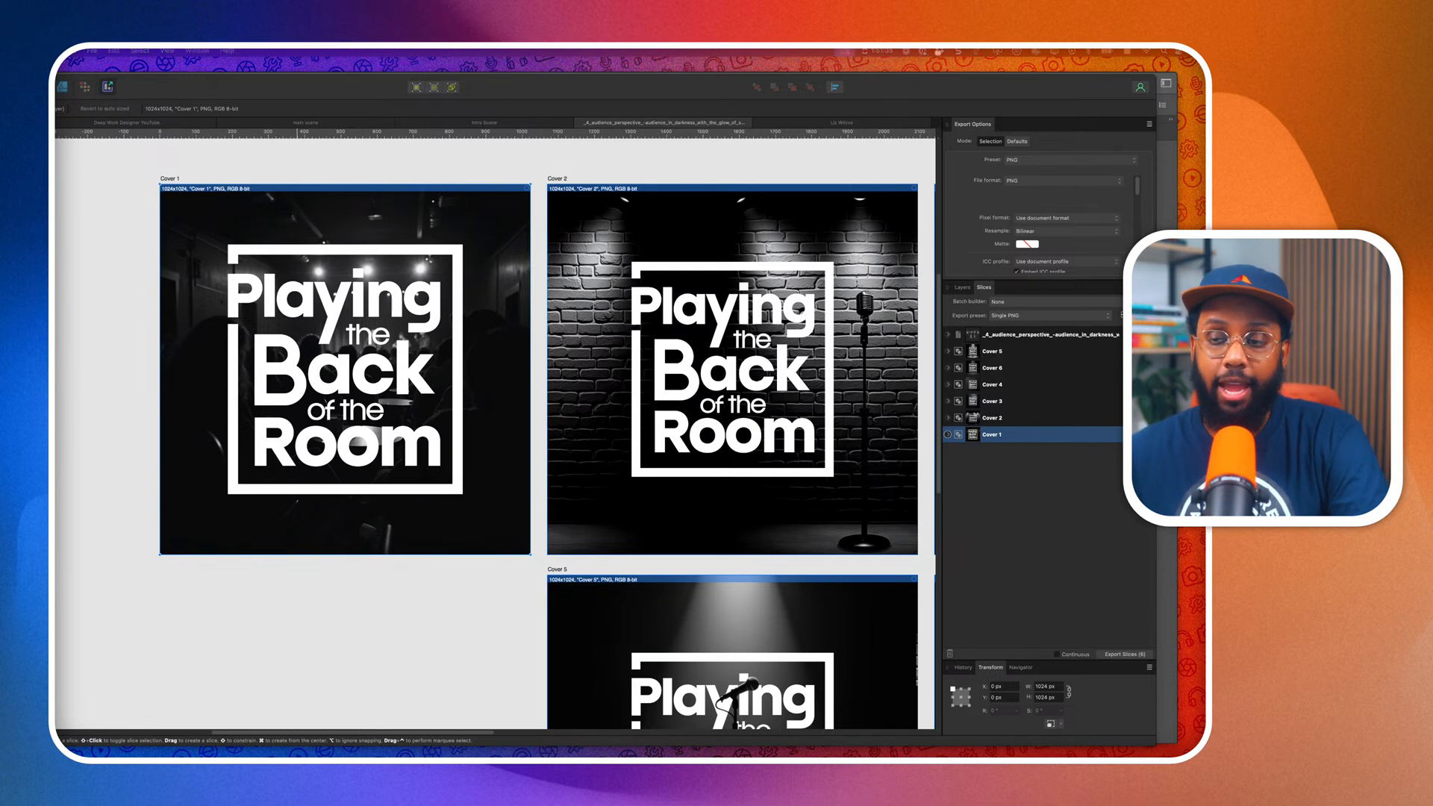
Switch to DALL·E in ChatGPT and enter "Hello, I would like to create an image of a dark comedy club, shown from the back of the room.".
{"action": "key", "text": "super+Tab"}
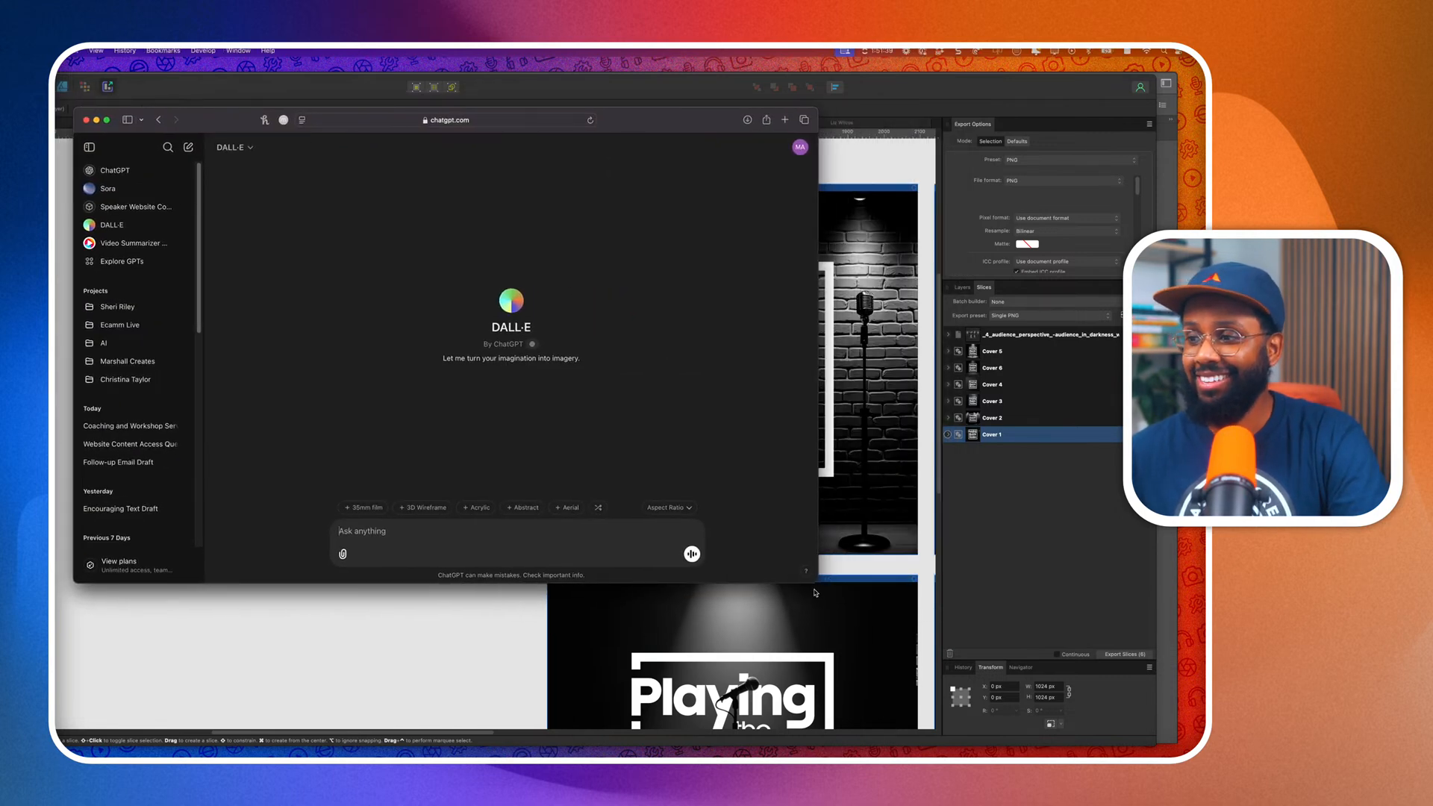
{"action": "left_click_drag", "start_coordinate": [818, 583], "coordinate": [936, 671]}
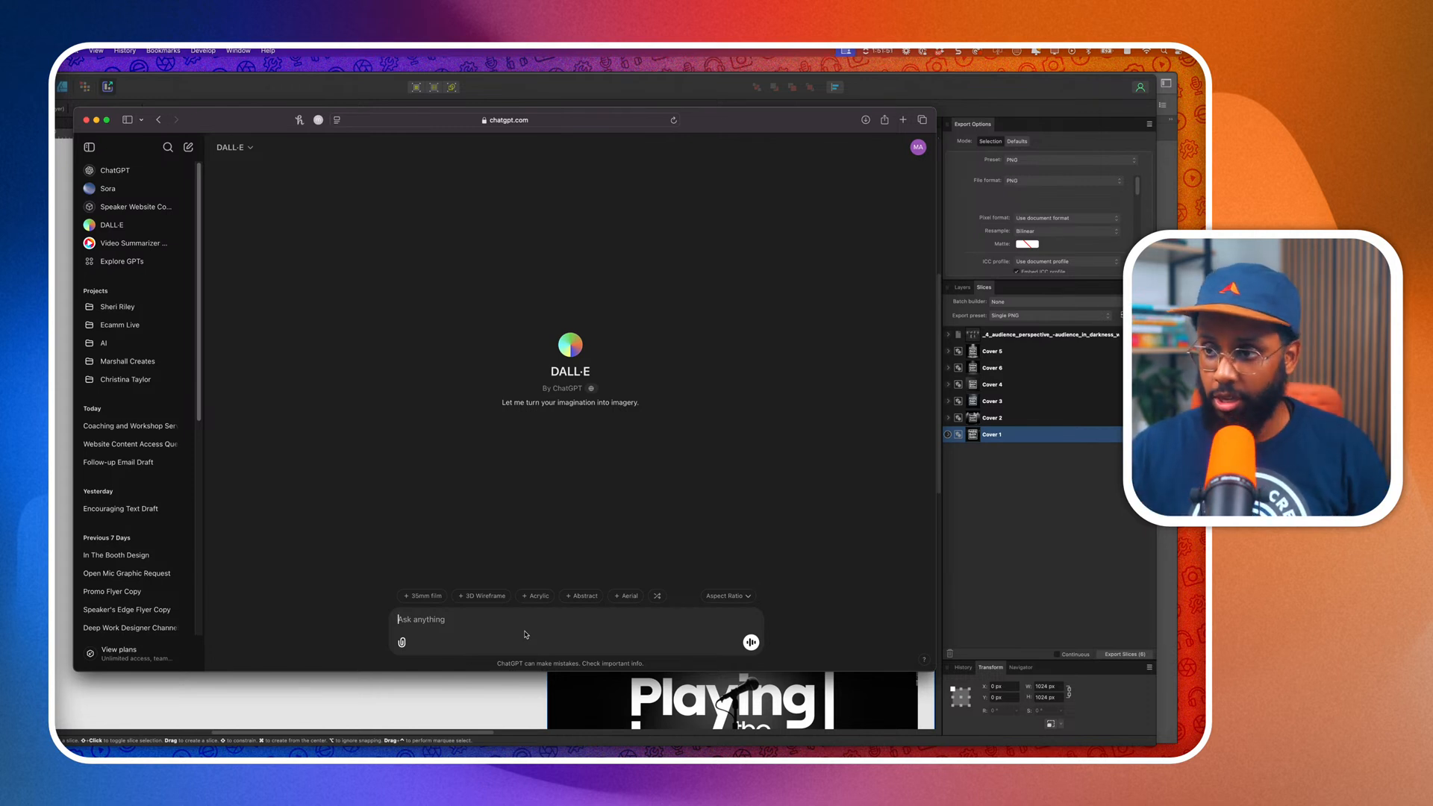
{"action": "type", "text": "Hello,"}
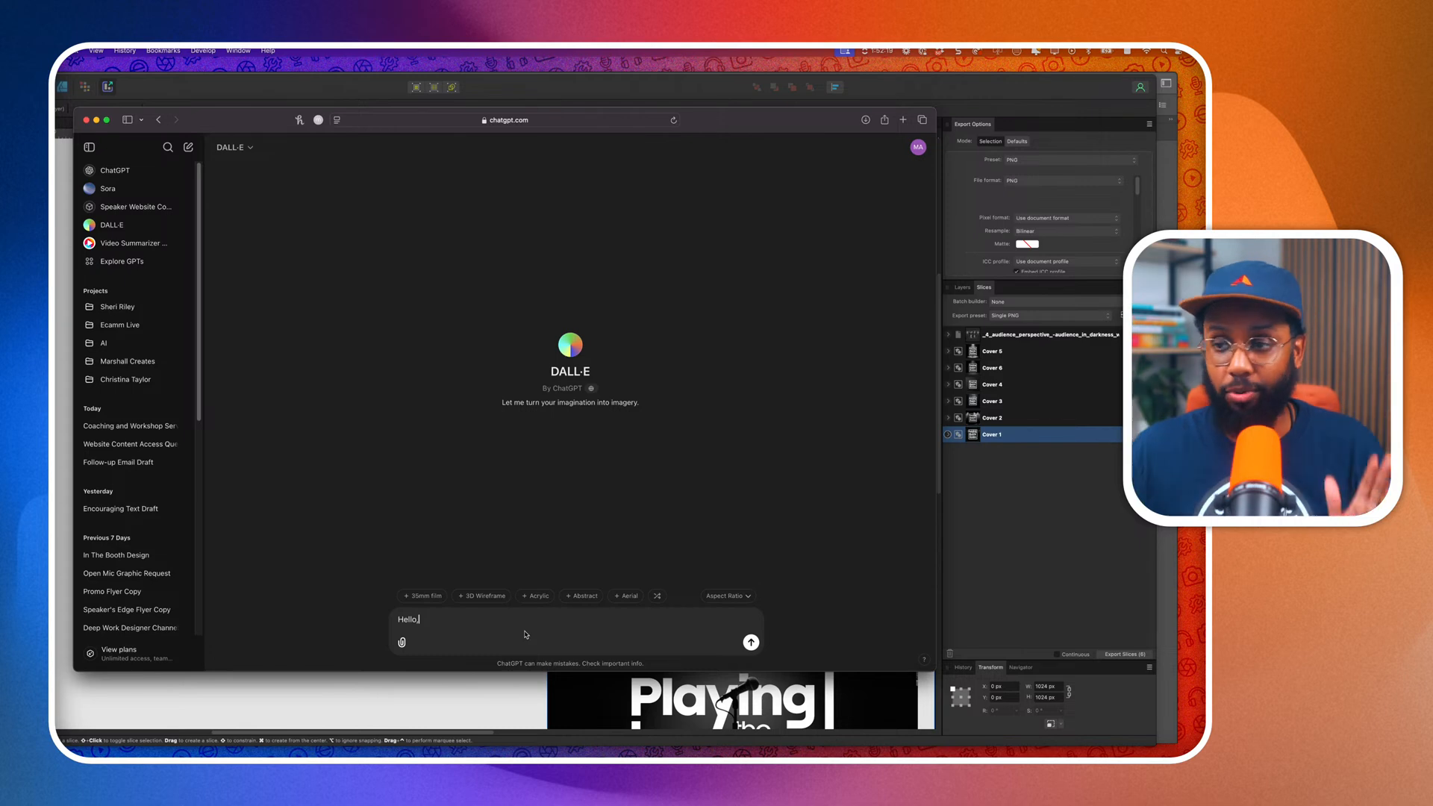
{"action": "type", "text": "I wou"}
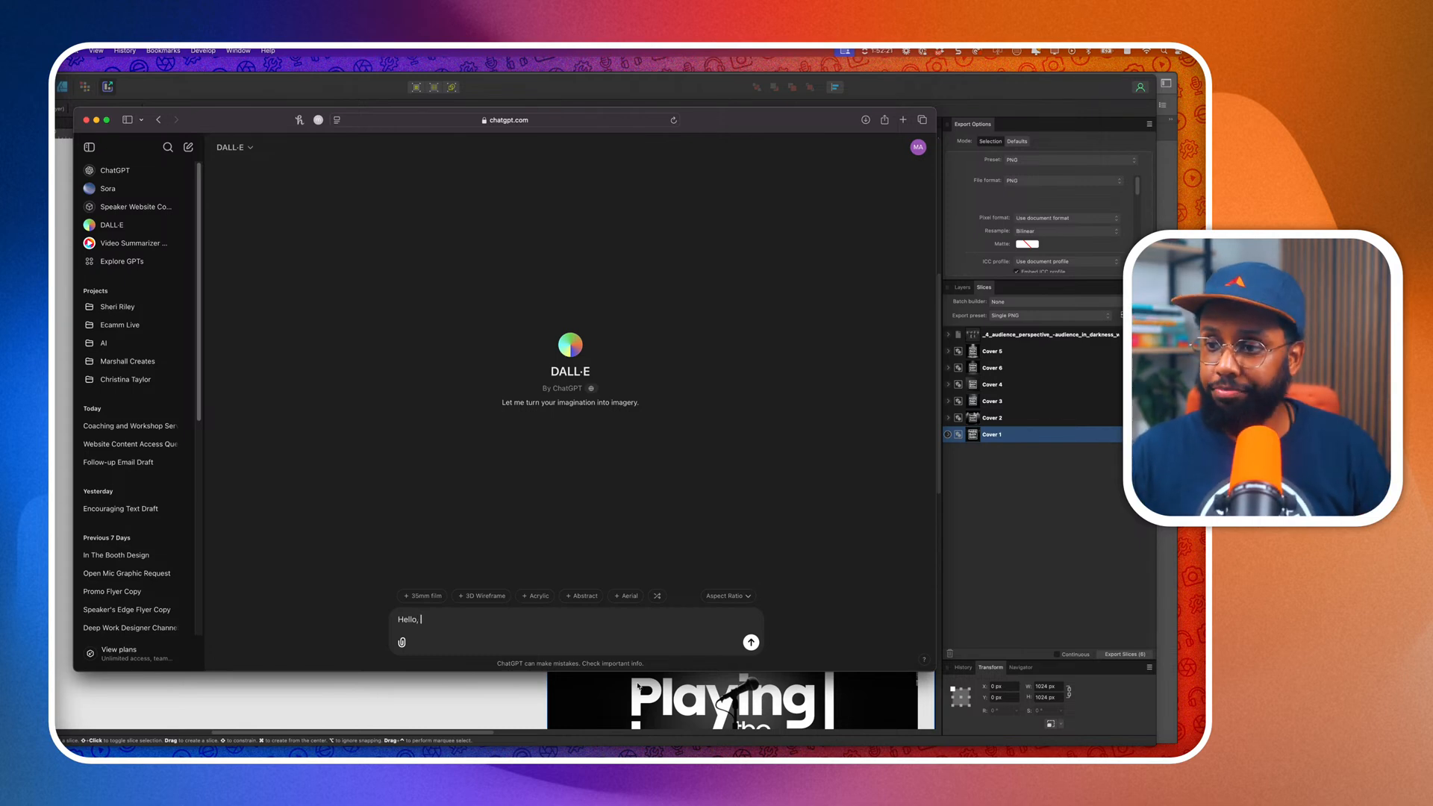
{"action": "type", "text": "ld like to cre"}
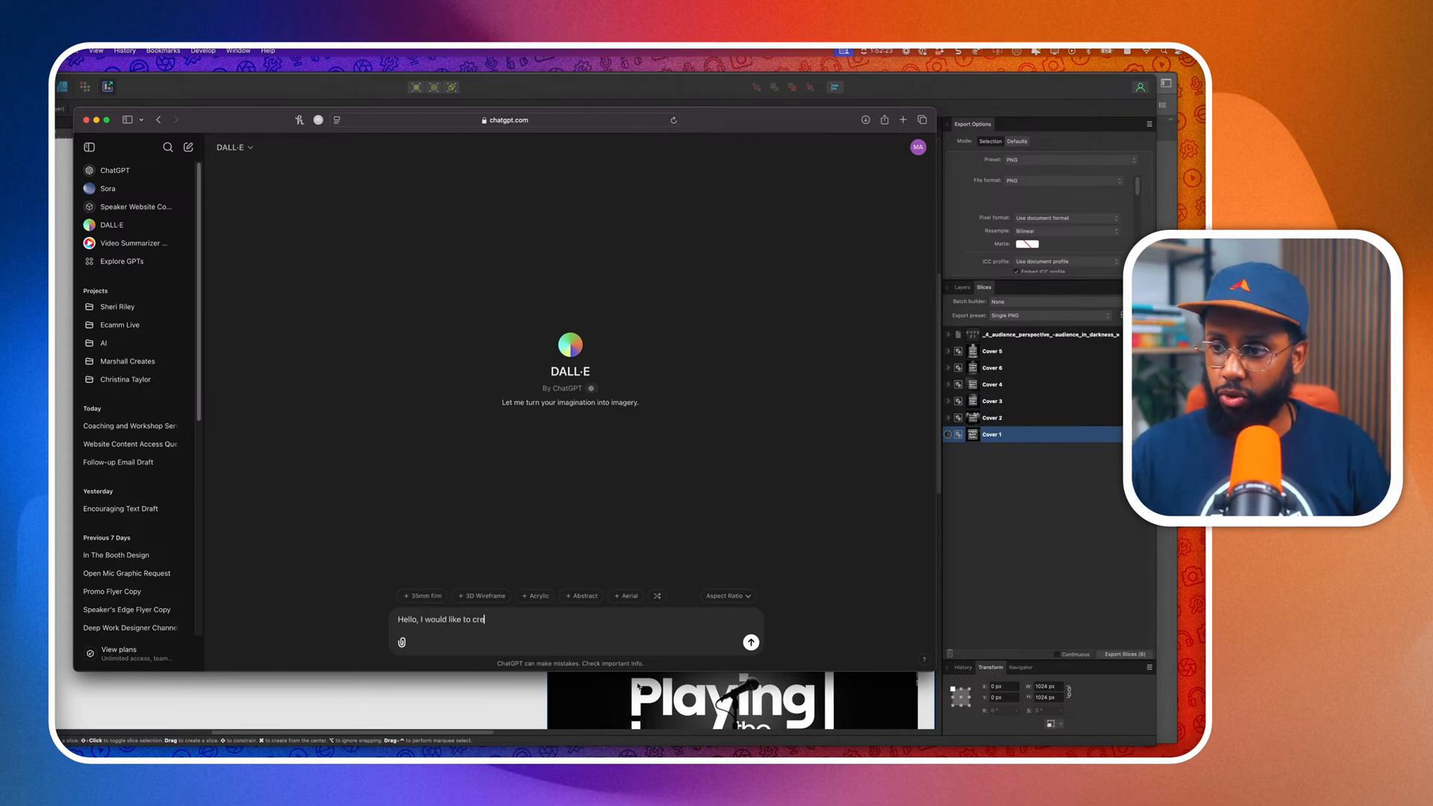
{"action": "type", "text": "ate an image "}
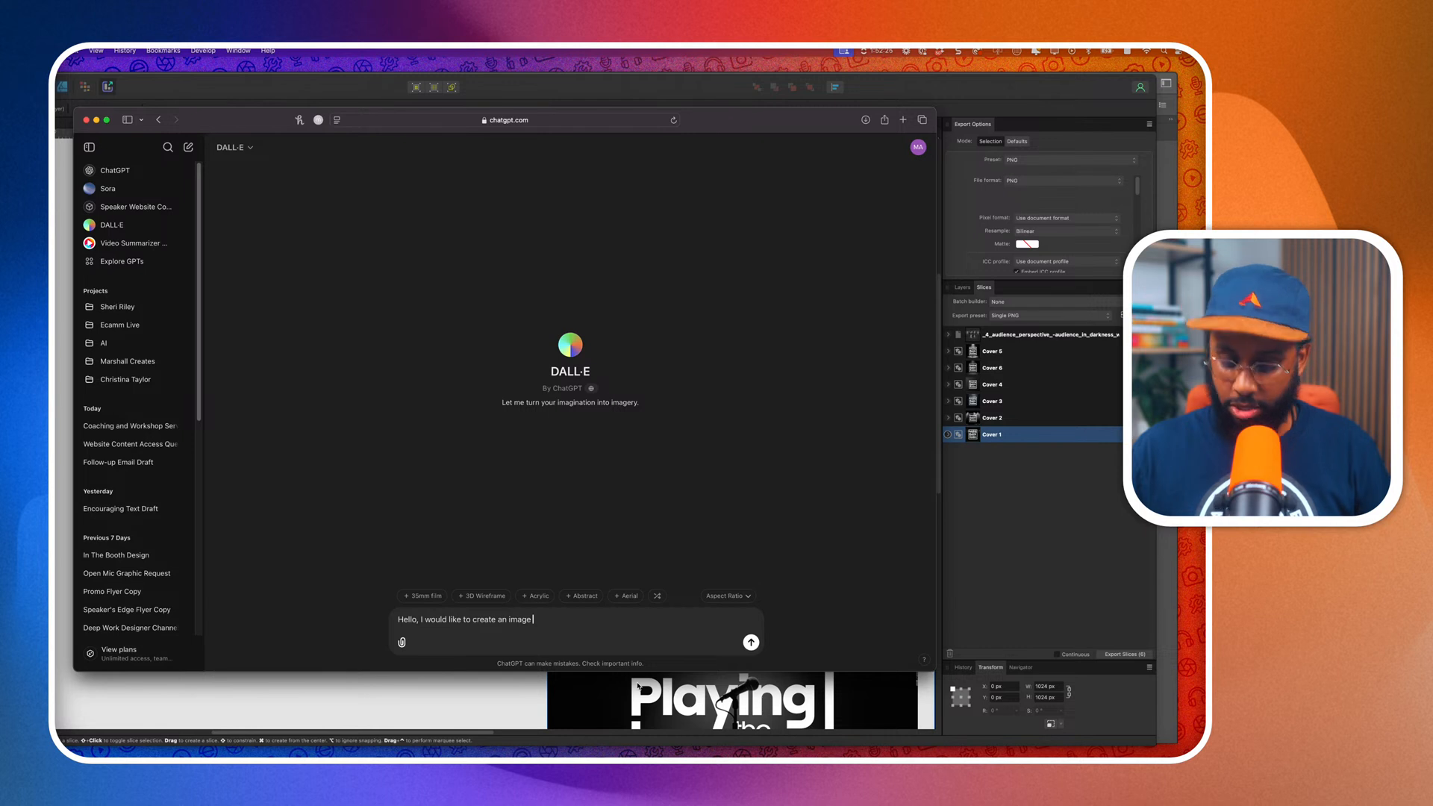
{"action": "type", "text": "o"}
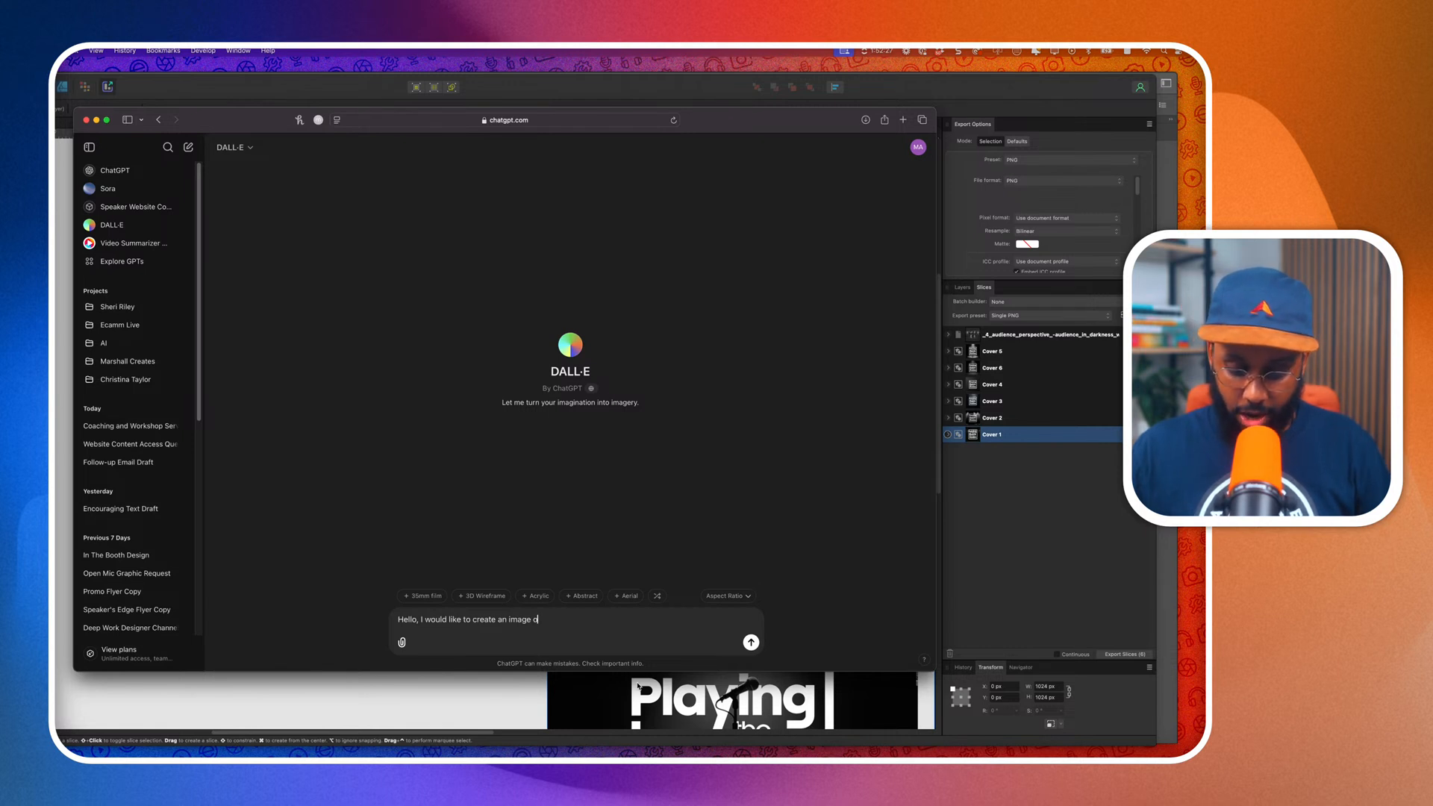
{"action": "type", "text": "f a dark"}
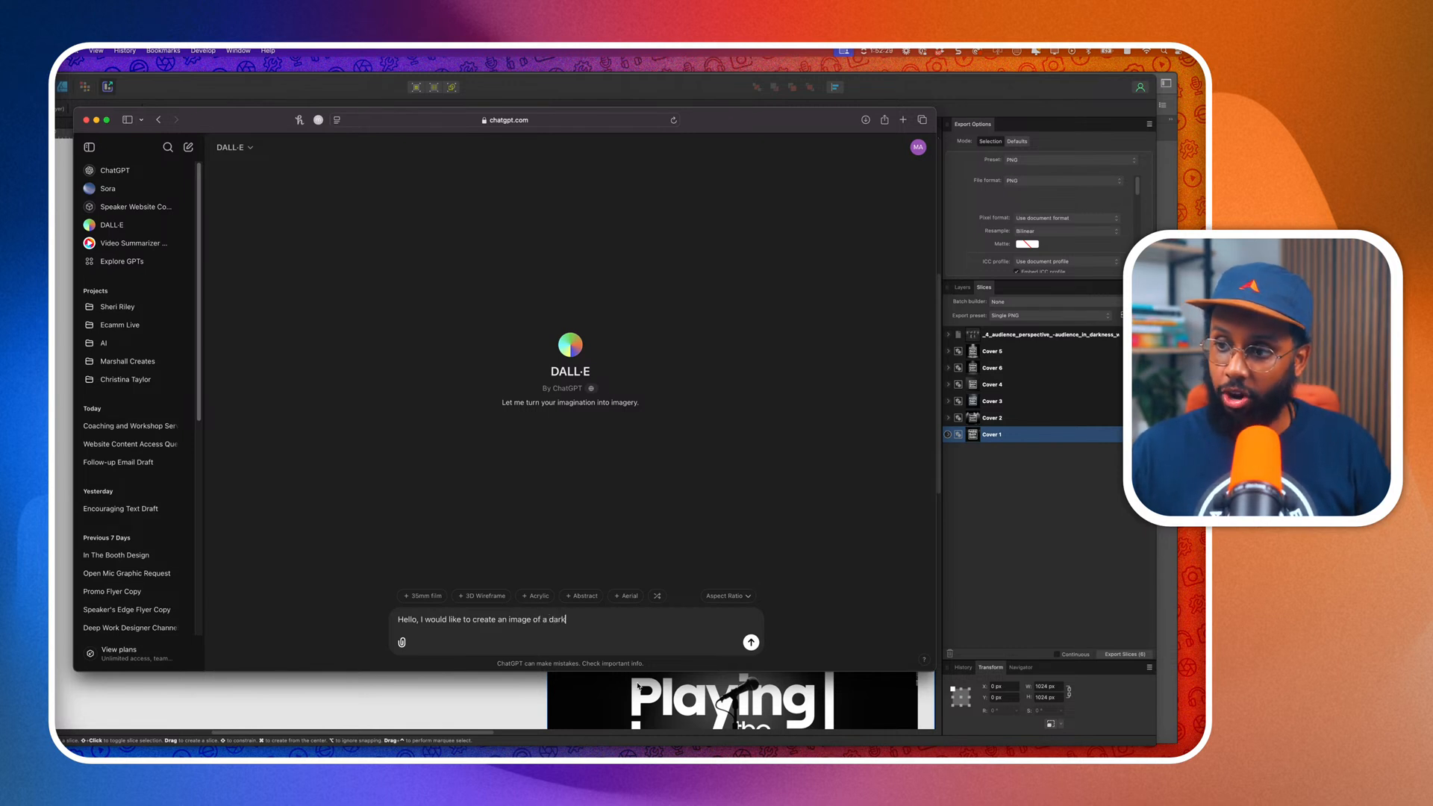
{"action": "type", "text": " comedy club"}
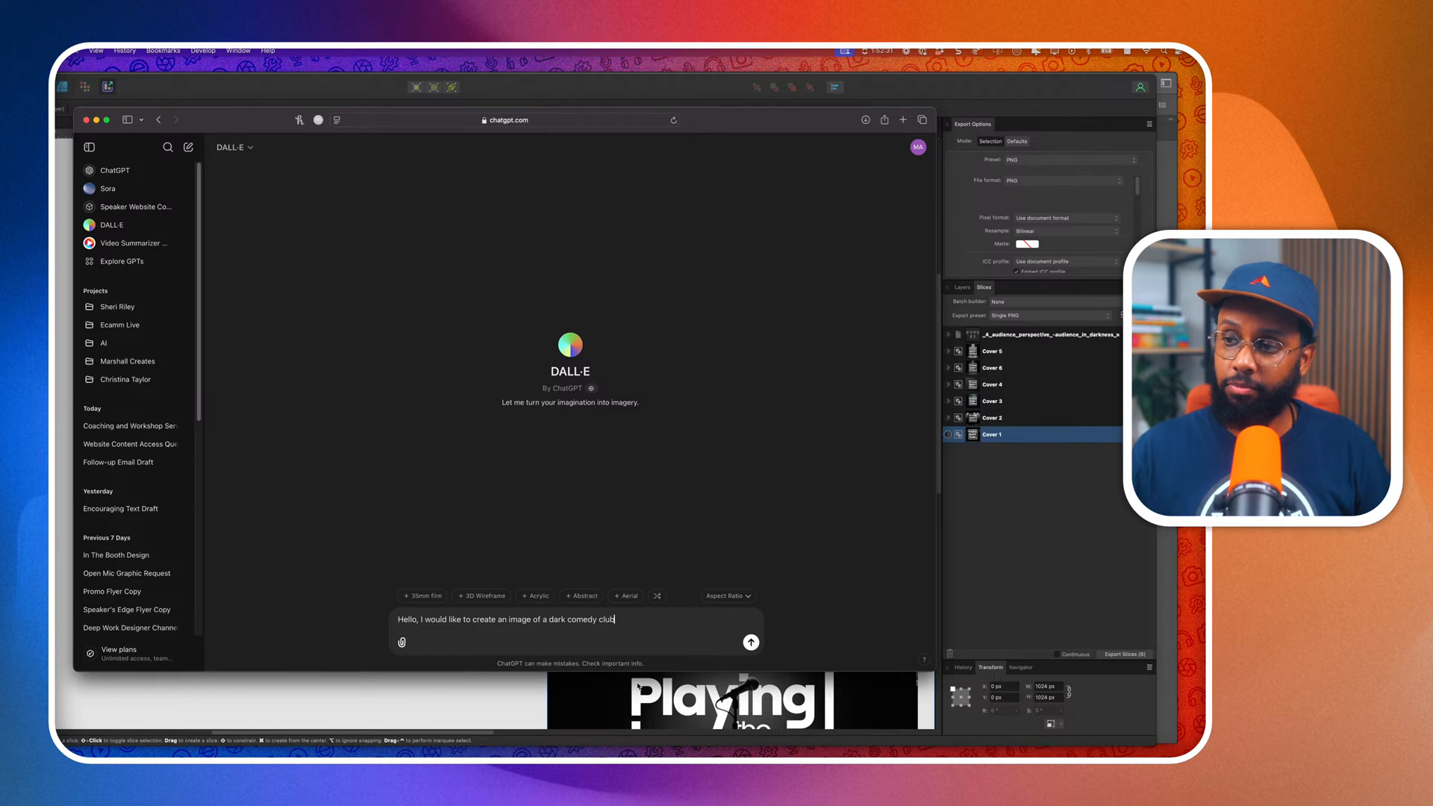
{"action": "type", "text": ", shown from "}
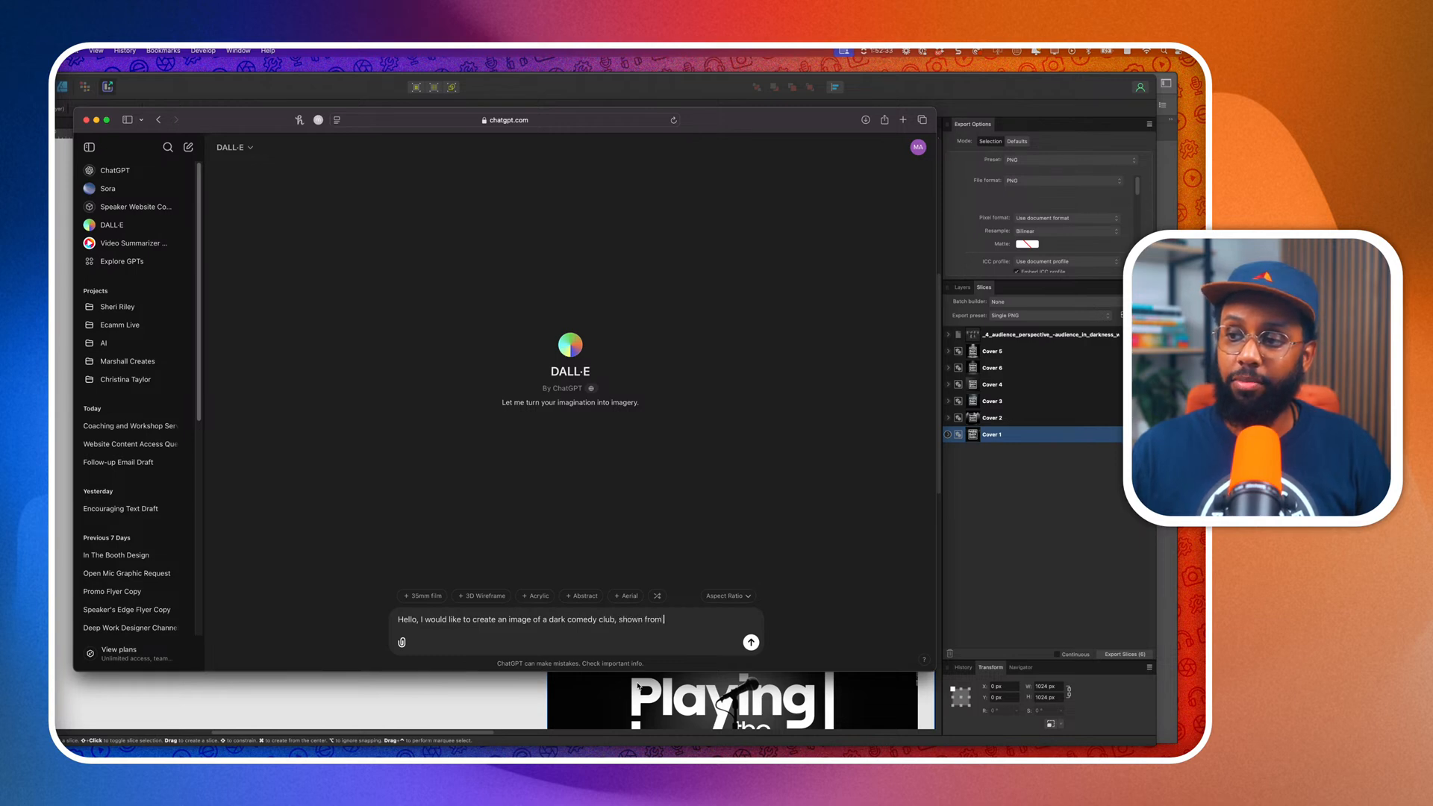
{"action": "type", "text": "the back"}
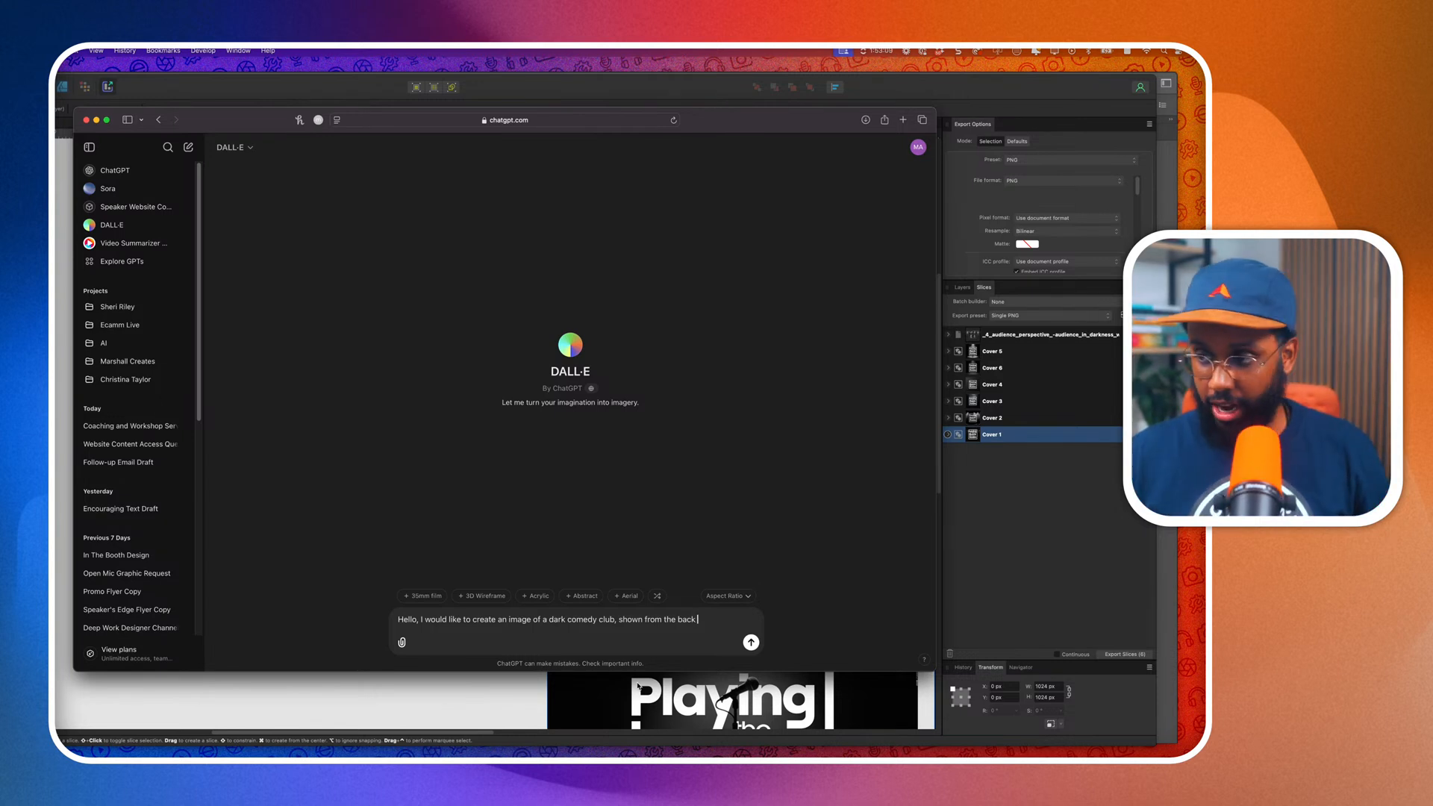
{"action": "type", "text": "of "}
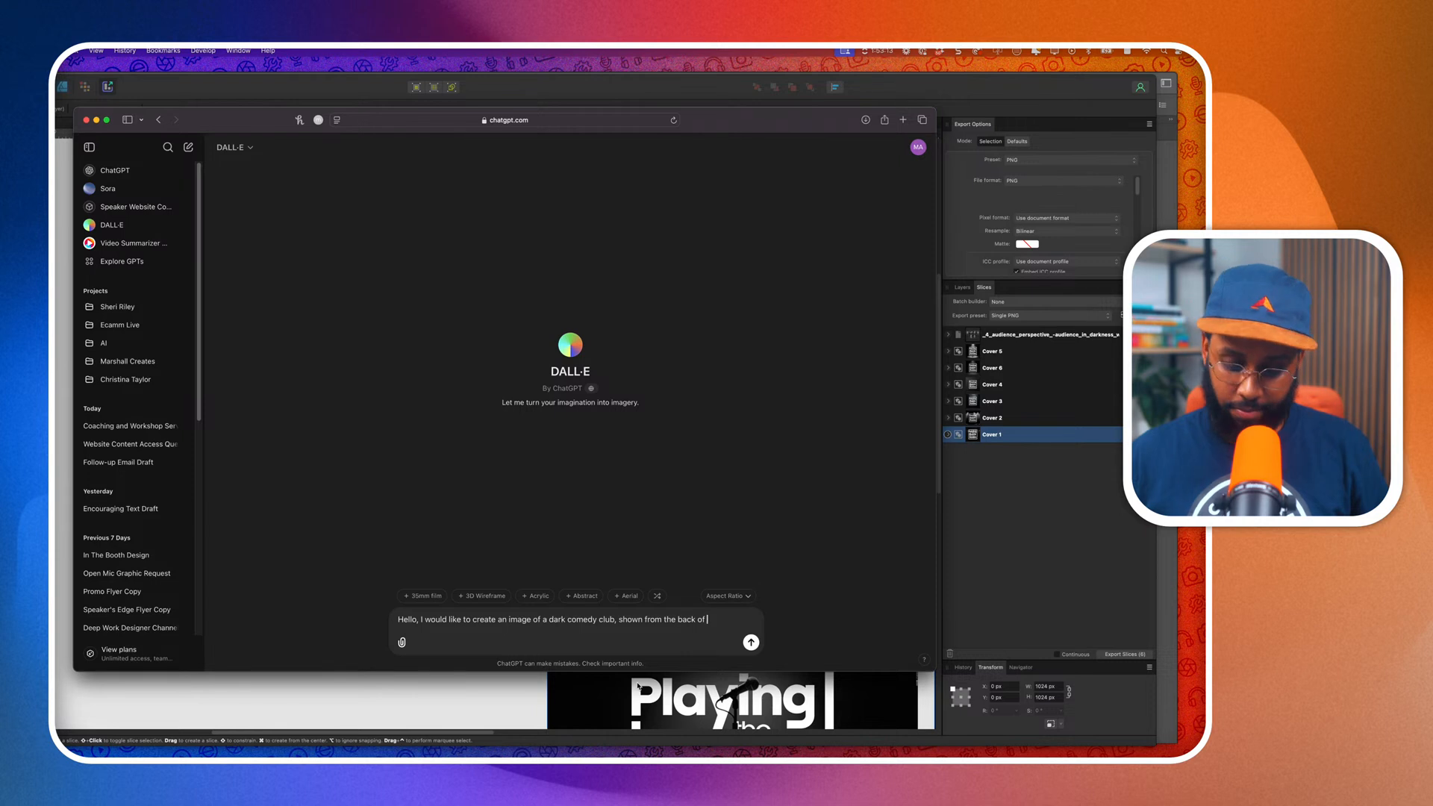
{"action": "type", "text": "the"}
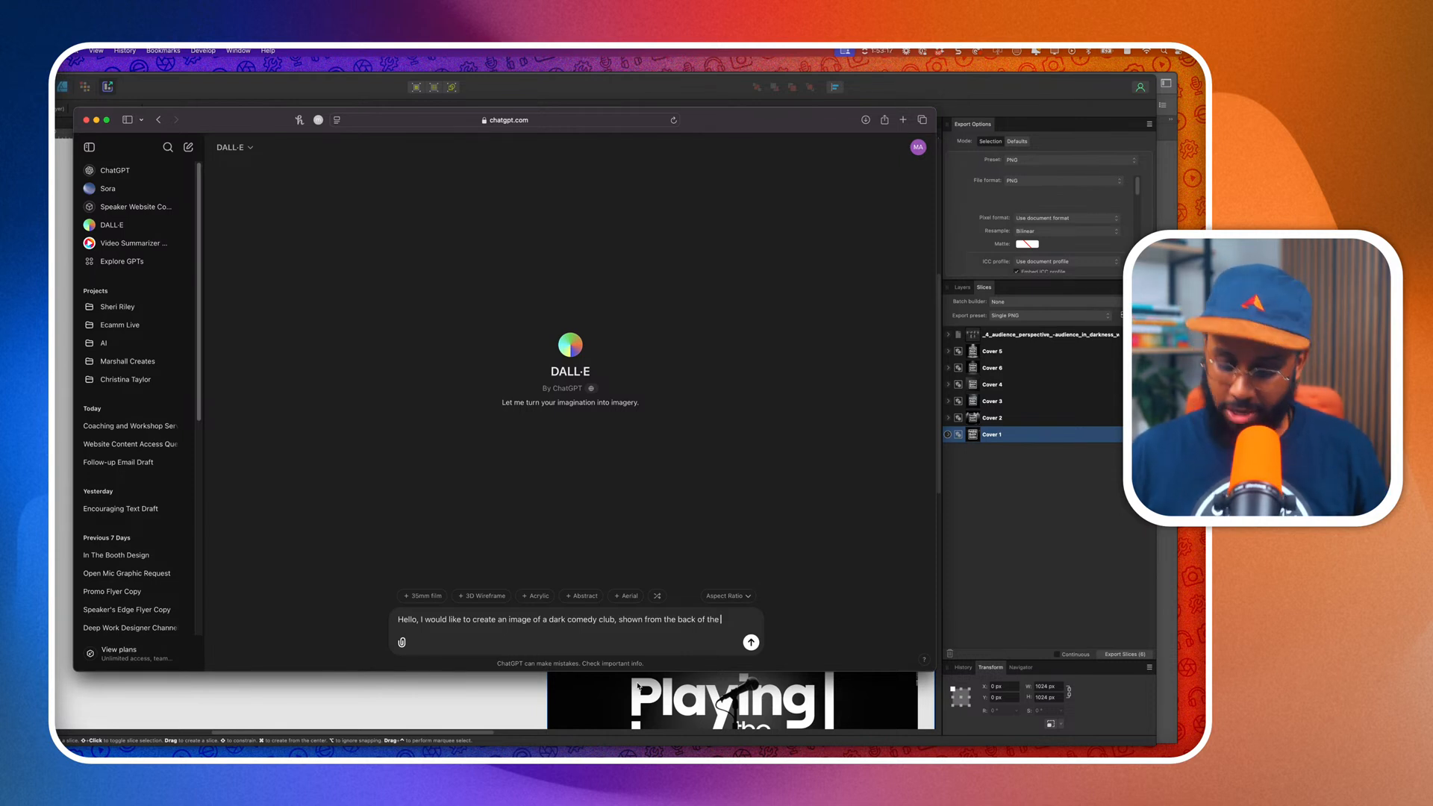
{"action": "type", "text": " room"}
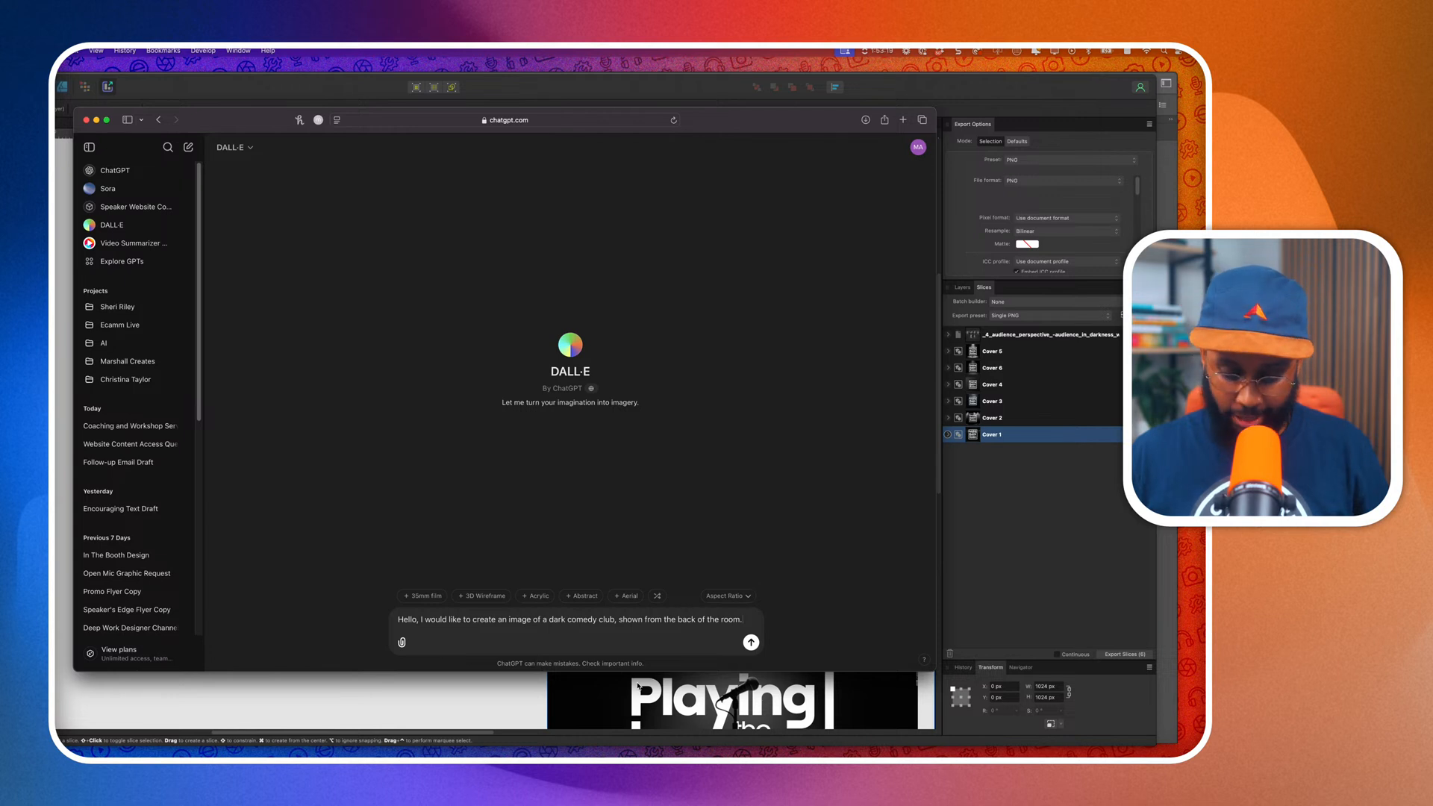
{"action": "type", "text": "."}
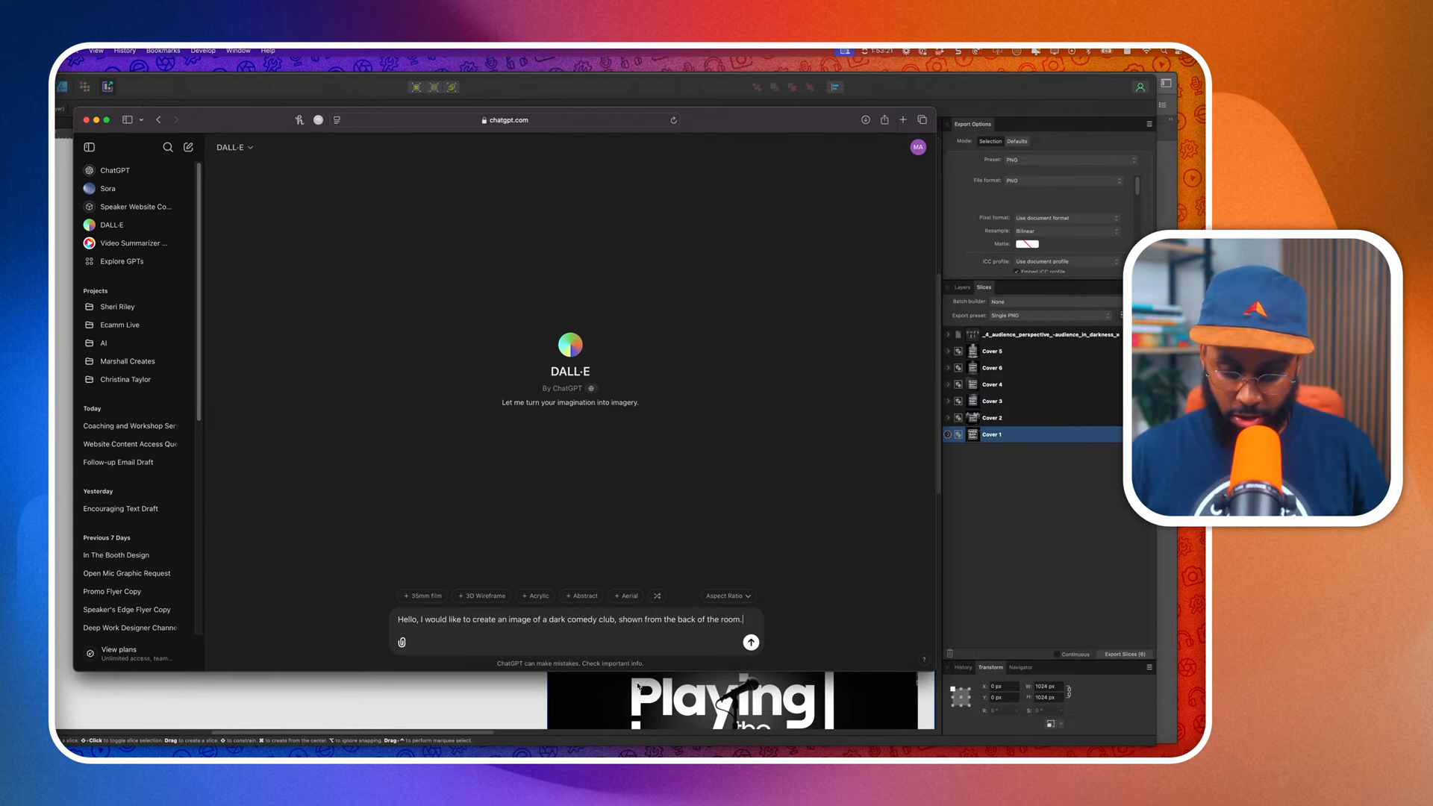
Add the stage description to the image prompt: "You can see a well lit stage in the background".
{"action": "type", "text": " You can see "}
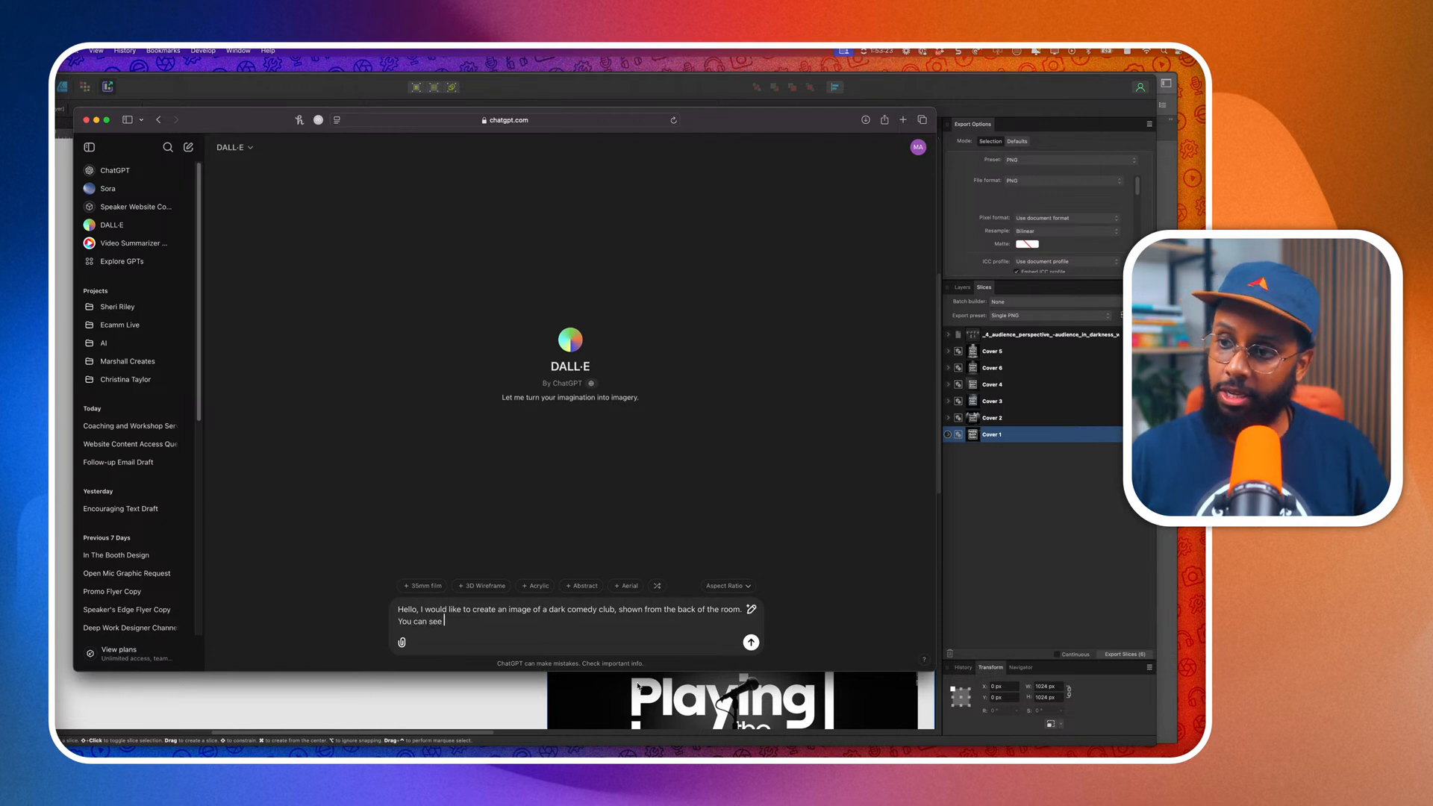
{"action": "type", "text": "a well lit st"}
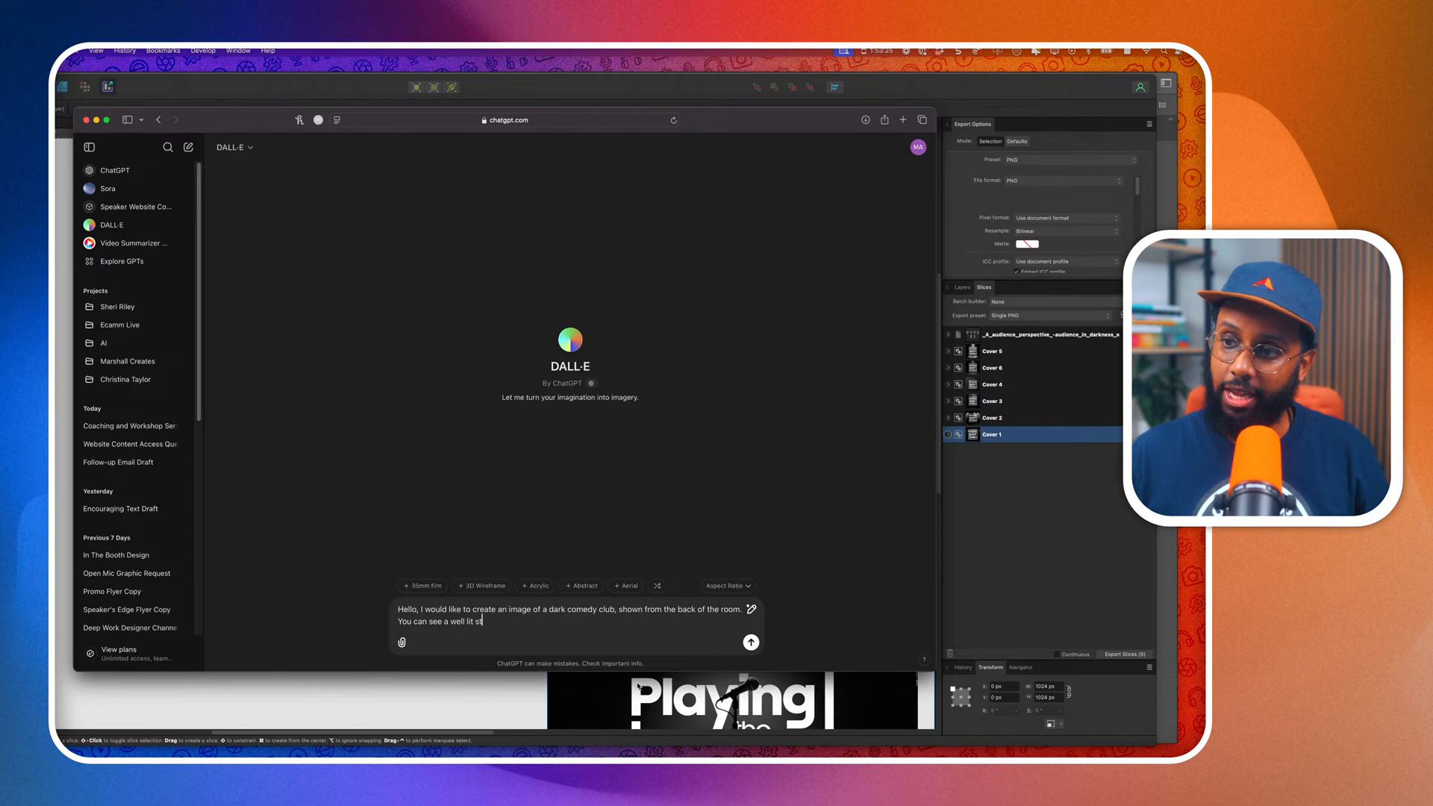
{"action": "type", "text": "age"}
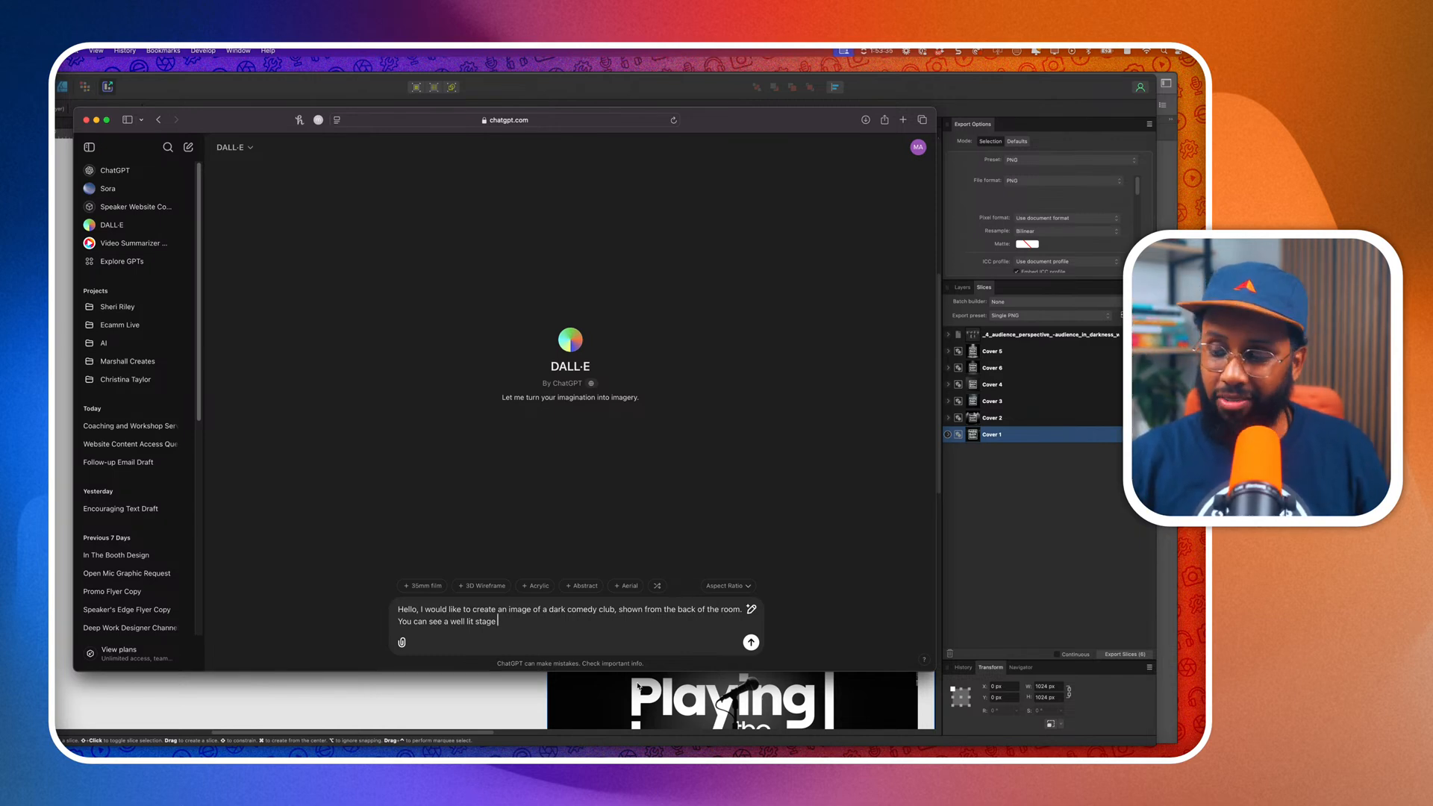
{"action": "type", "text": "in the background"}
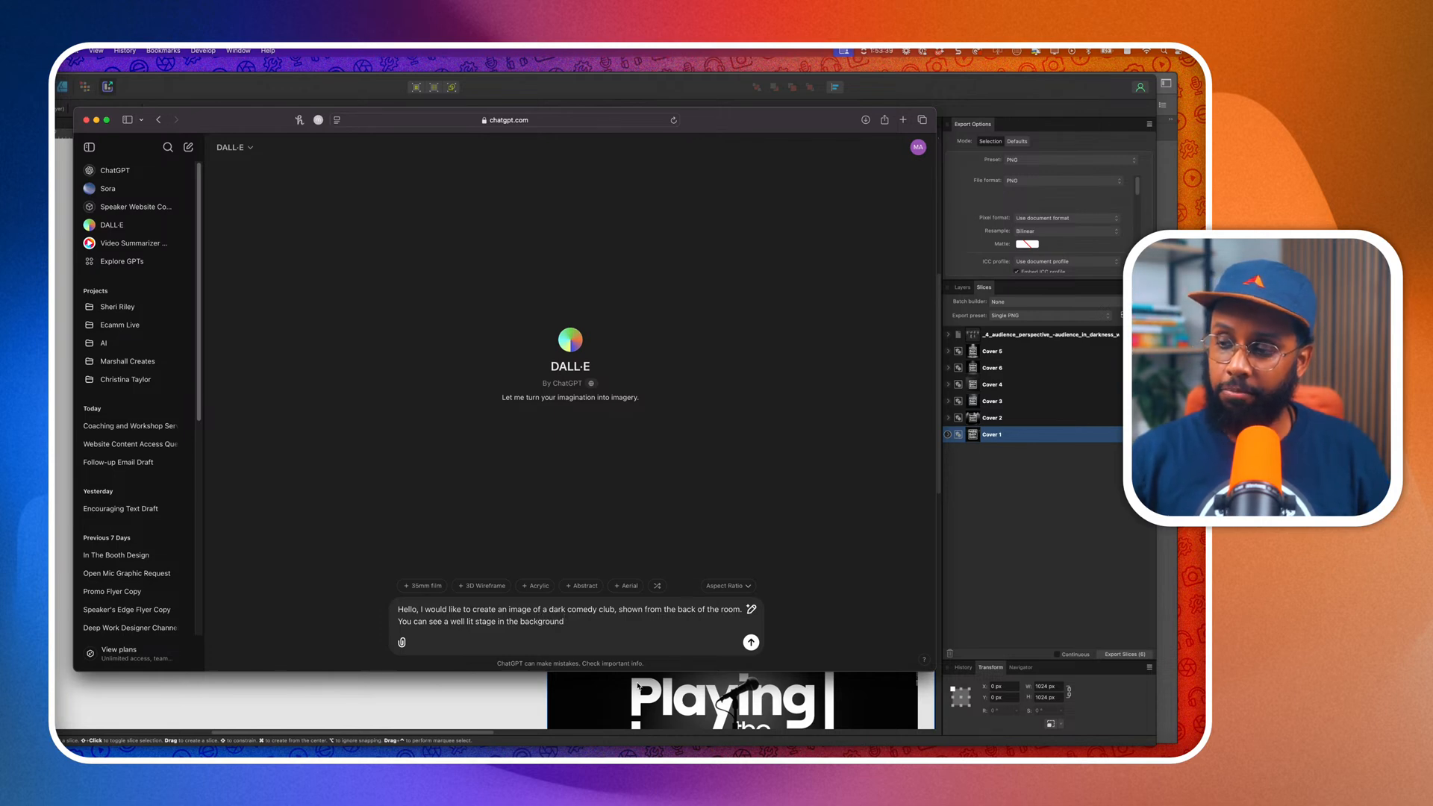
Describe the audience area in the prompt: "In front of the stage are circular tables and chairs with patrons.".
{"action": "type", "text": ". In front of"}
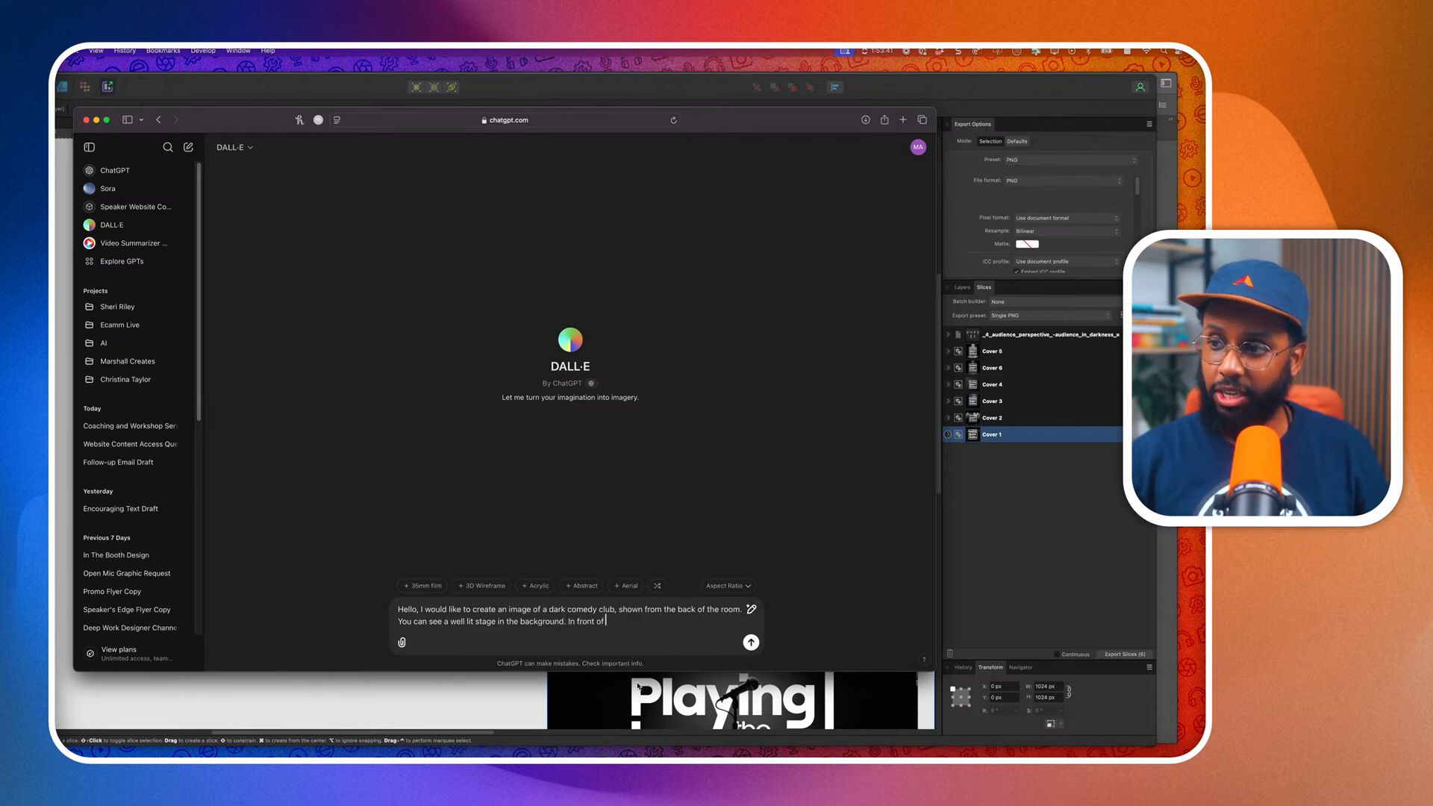
{"action": "type", "text": " the stage"}
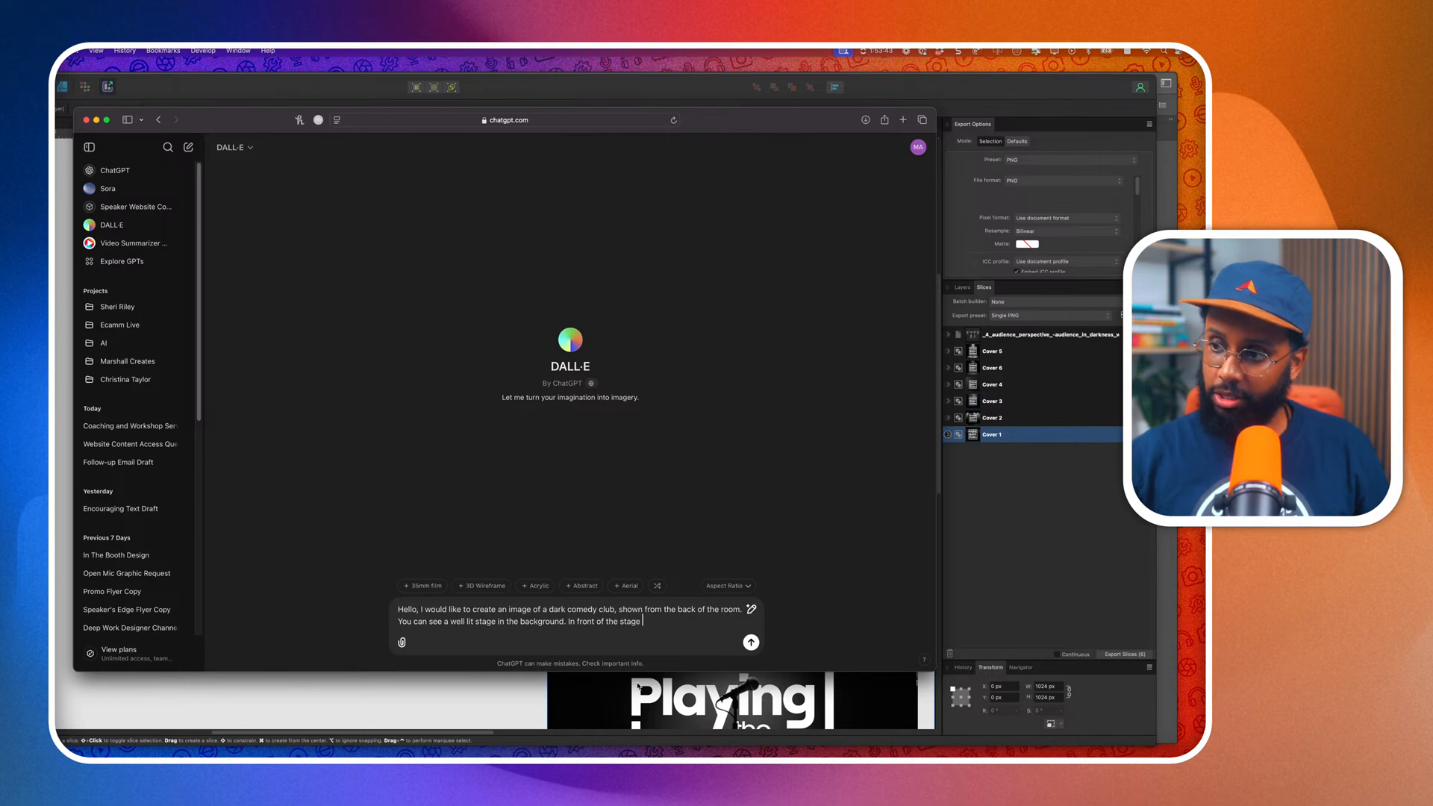
{"action": "type", "text": " are circ"}
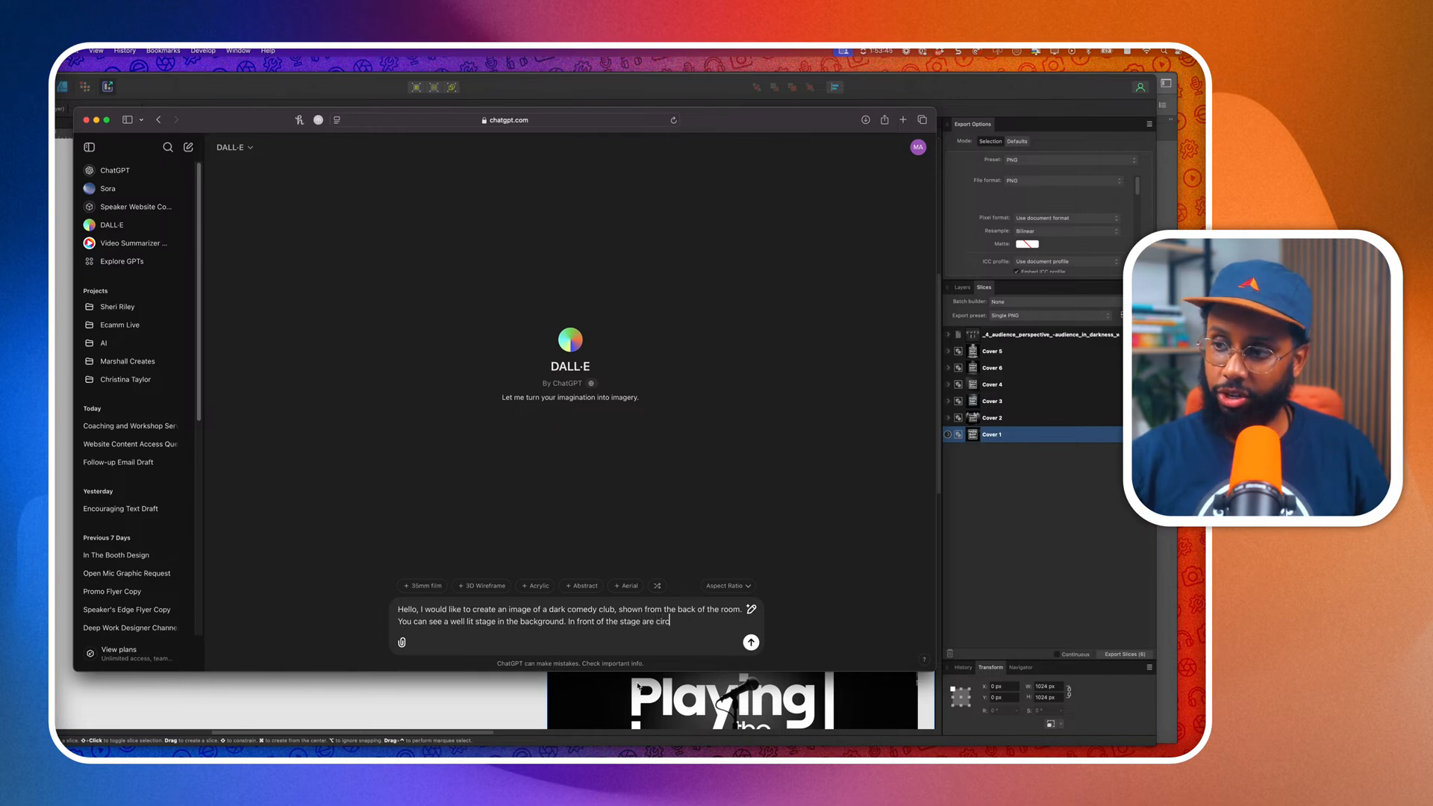
{"action": "type", "text": "ular tables"}
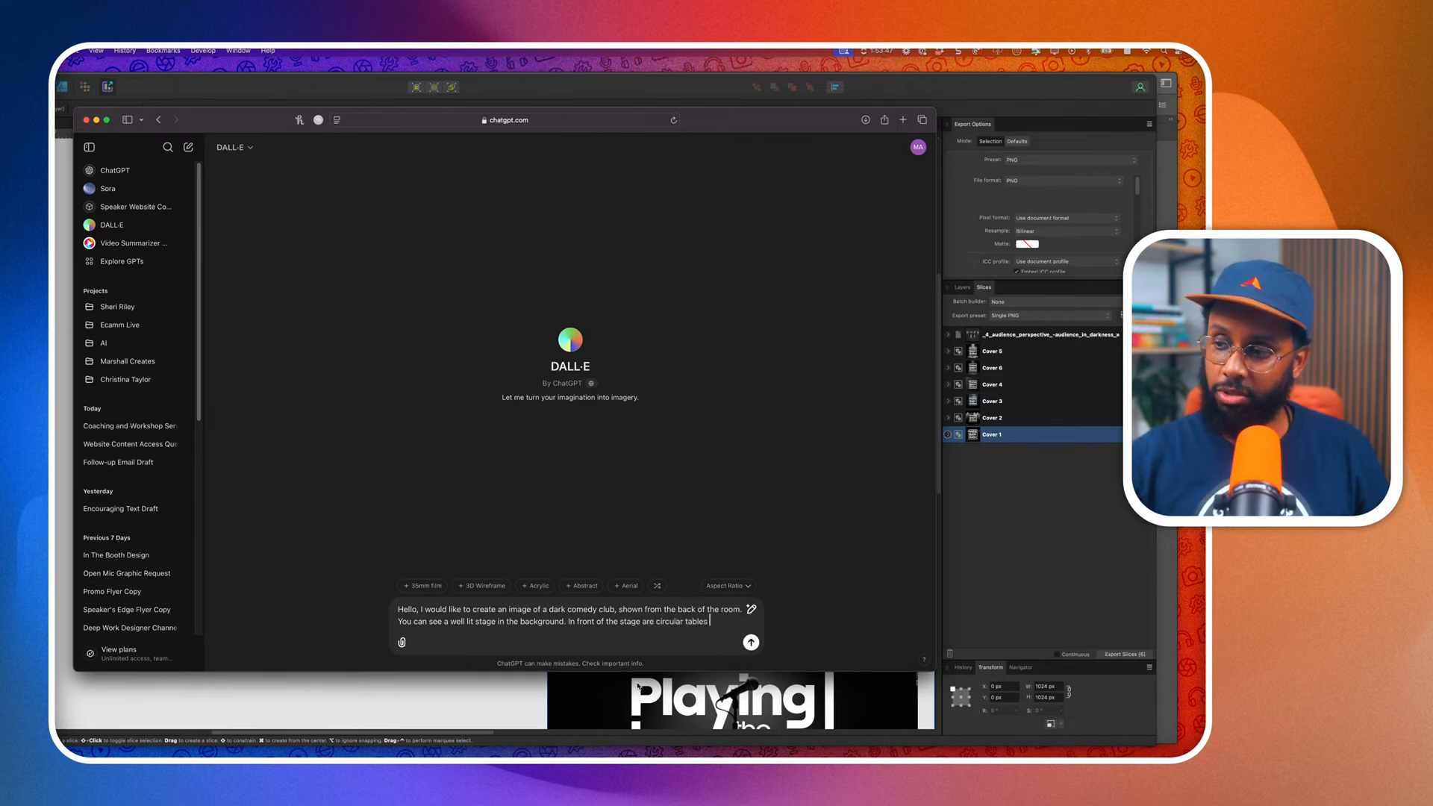
{"action": "type", "text": " and chairs with"}
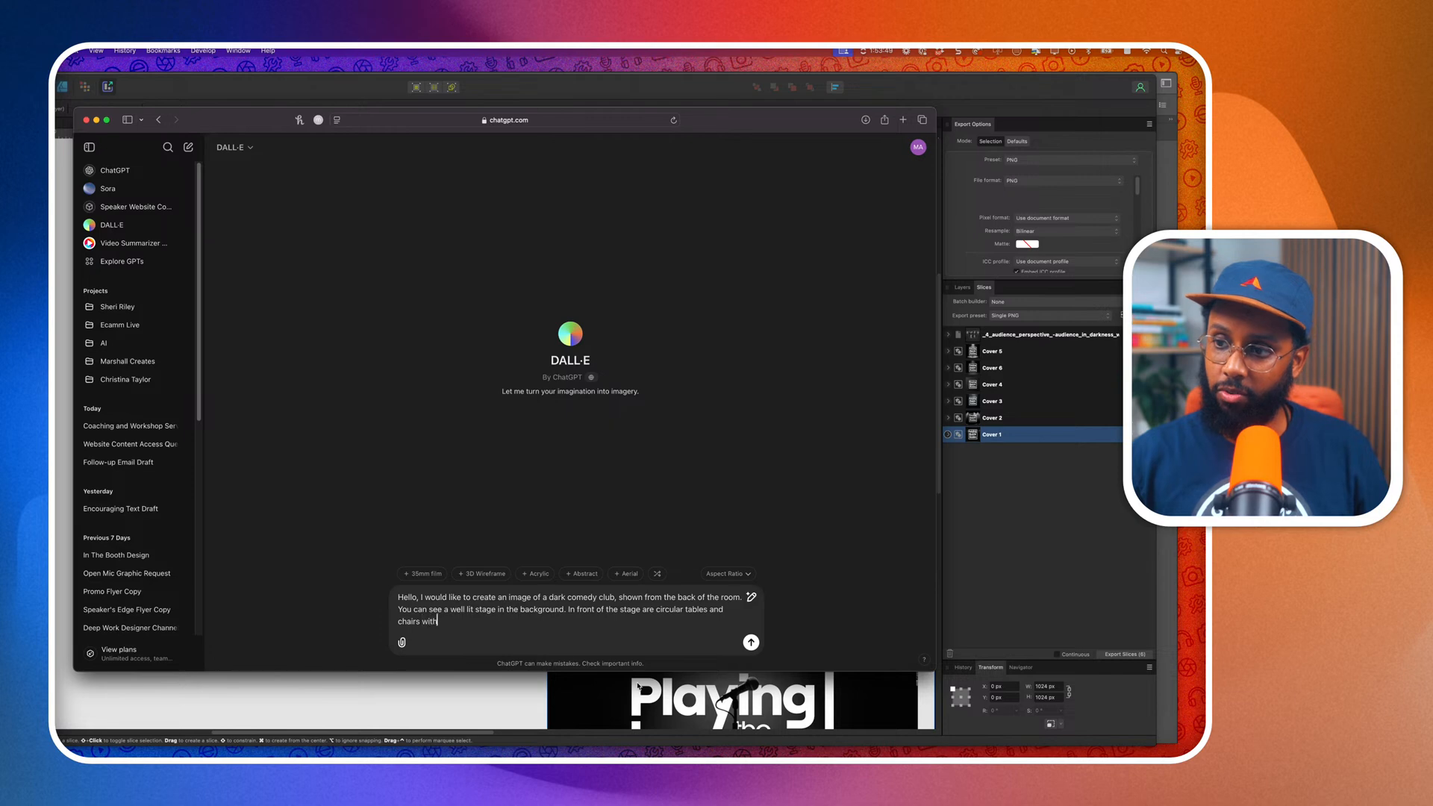
{"action": "type", "text": " patrons. The entir"}
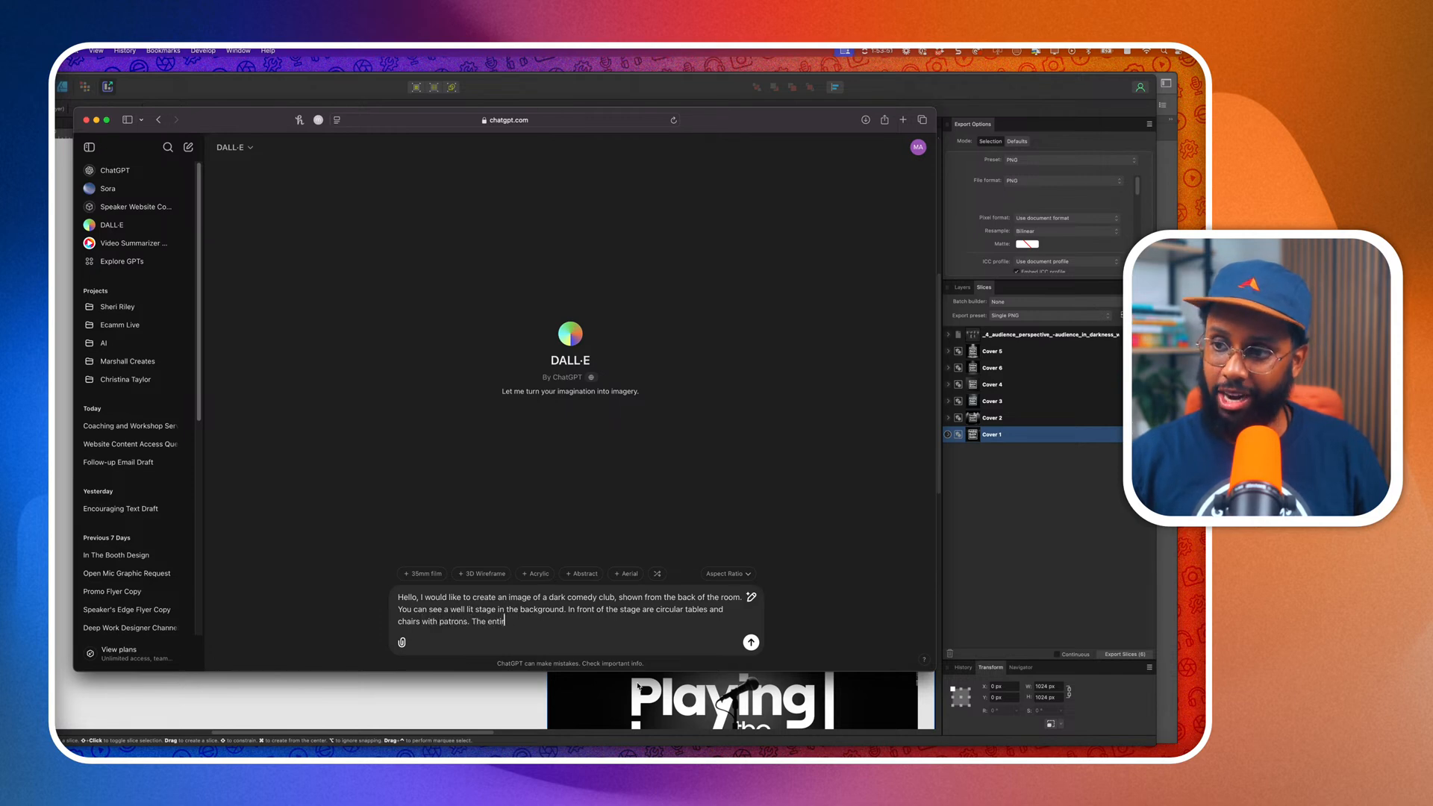
Add the depth-of-field description to the image prompt: "The entire shot has a shallow depth of field,".
{"action": "type", "text": "e show is a bit"}
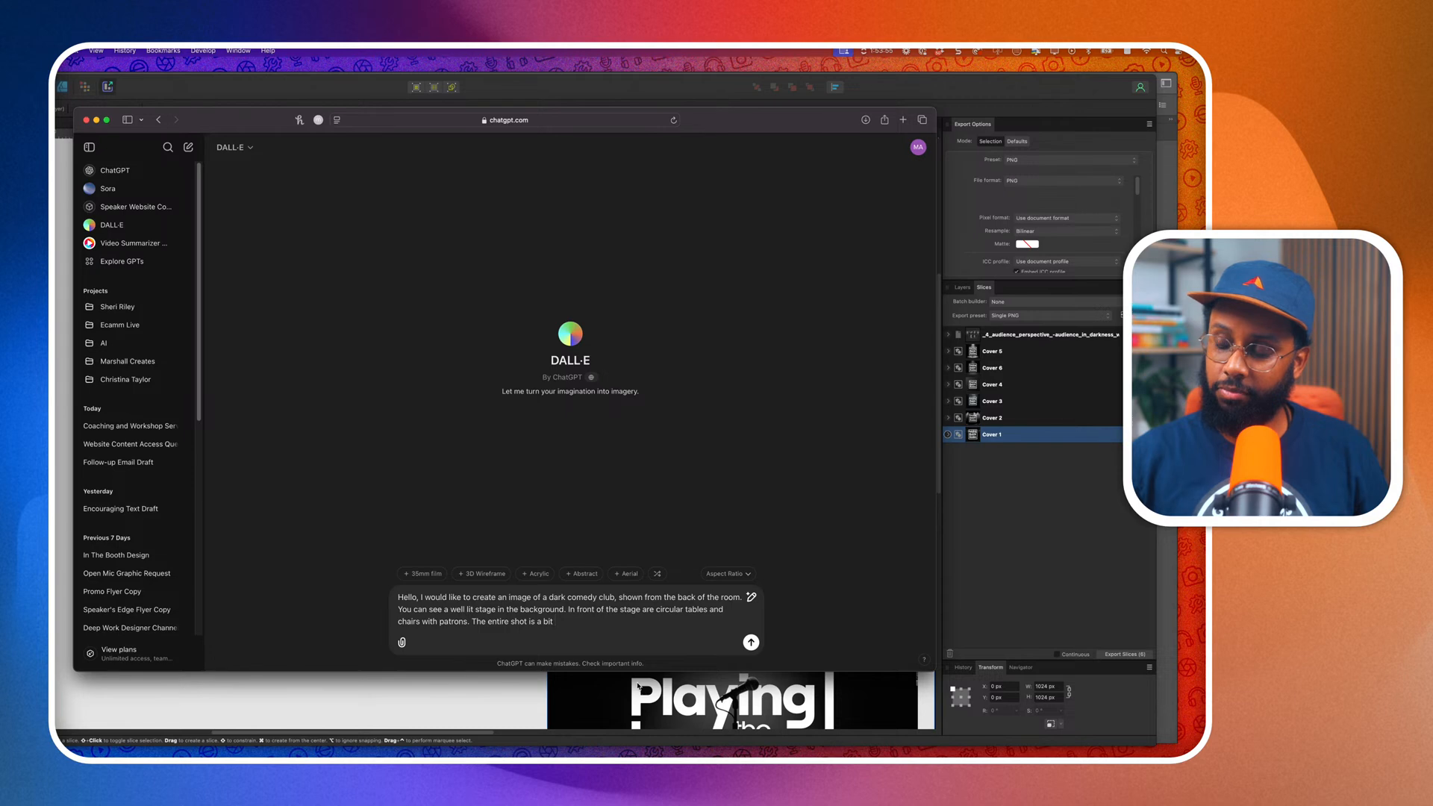
{"action": "key", "text": "BackSpace"}
{"action": "key", "text": "BackSpace"}
{"action": "key", "text": "BackSpace"}
{"action": "key", "text": "BackSpace"}
{"action": "key", "text": "BackSpace"}
{"action": "key", "text": "BackSpace"}
{"action": "key", "text": "BackSpace"}
{"action": "key", "text": "BackSpace"}
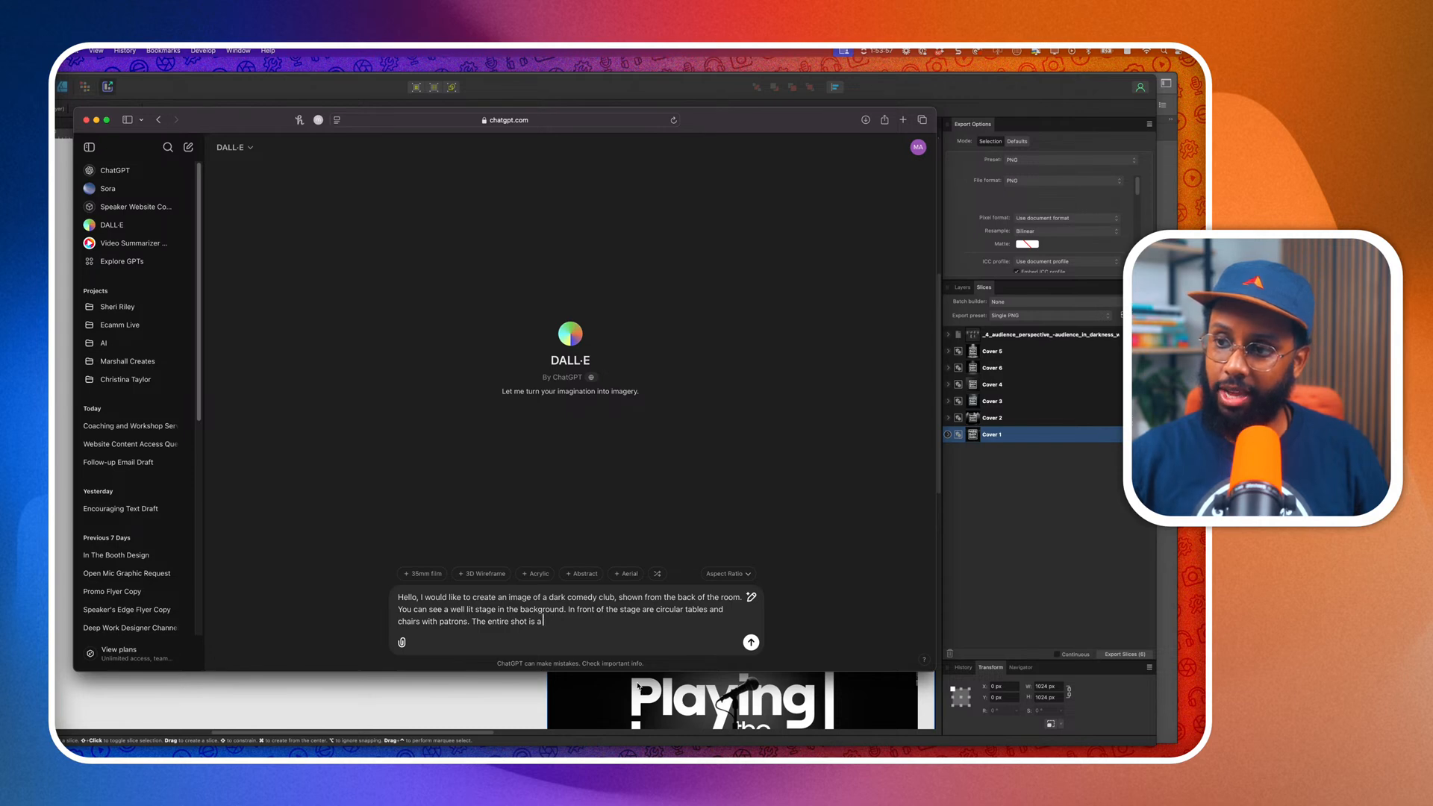
{"action": "type", "text": "has a"}
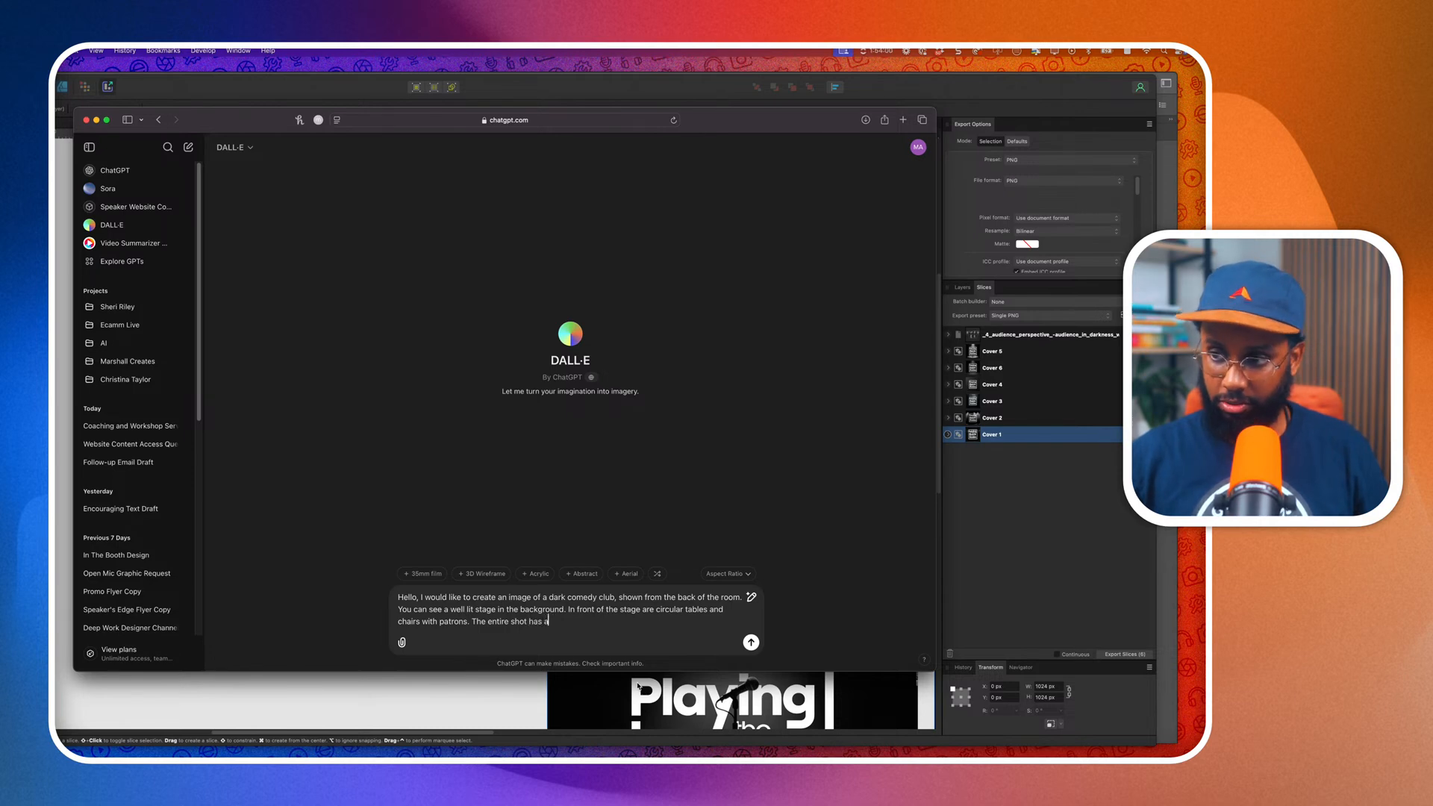
{"action": "type", "text": " shallow depth"}
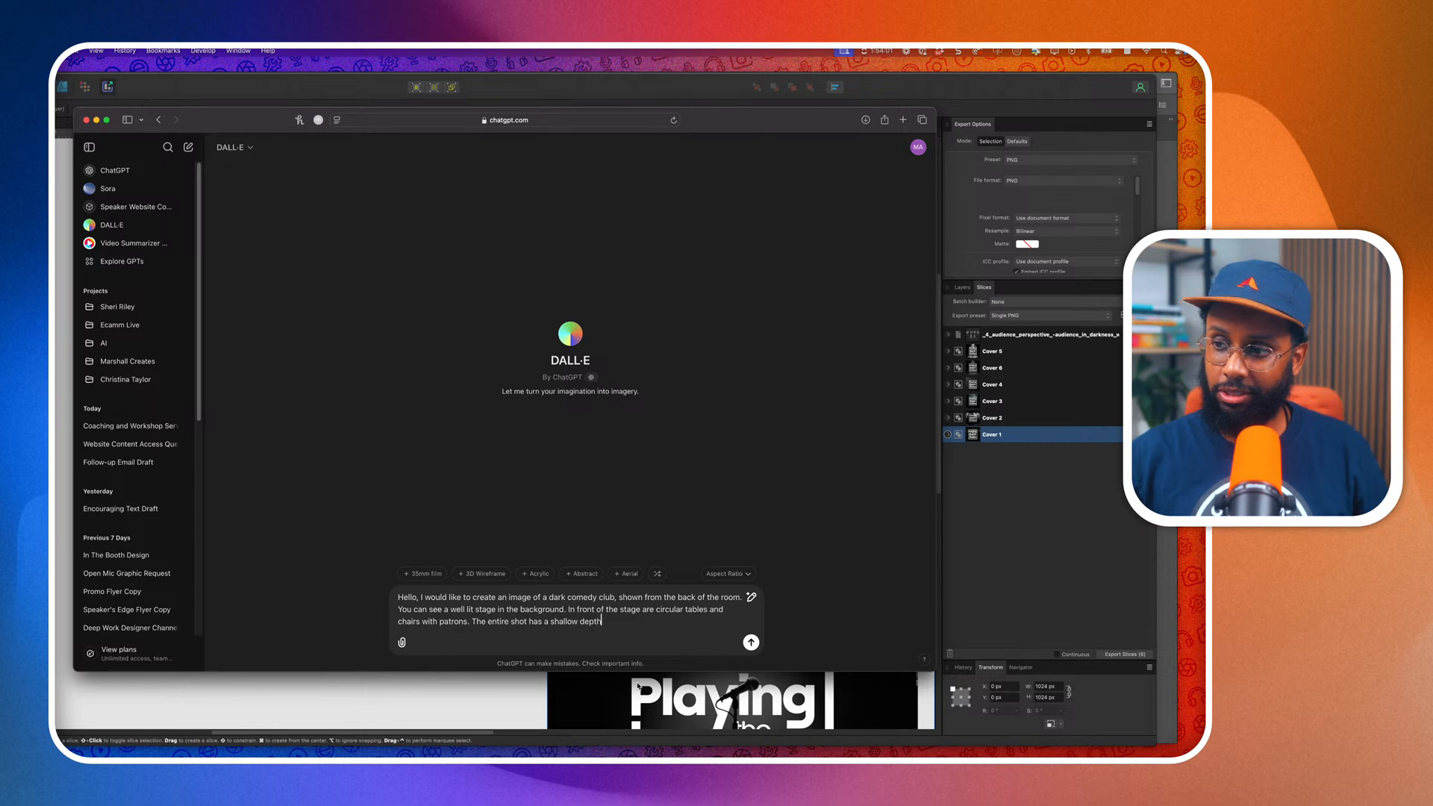
{"action": "type", "text": " of fiel"}
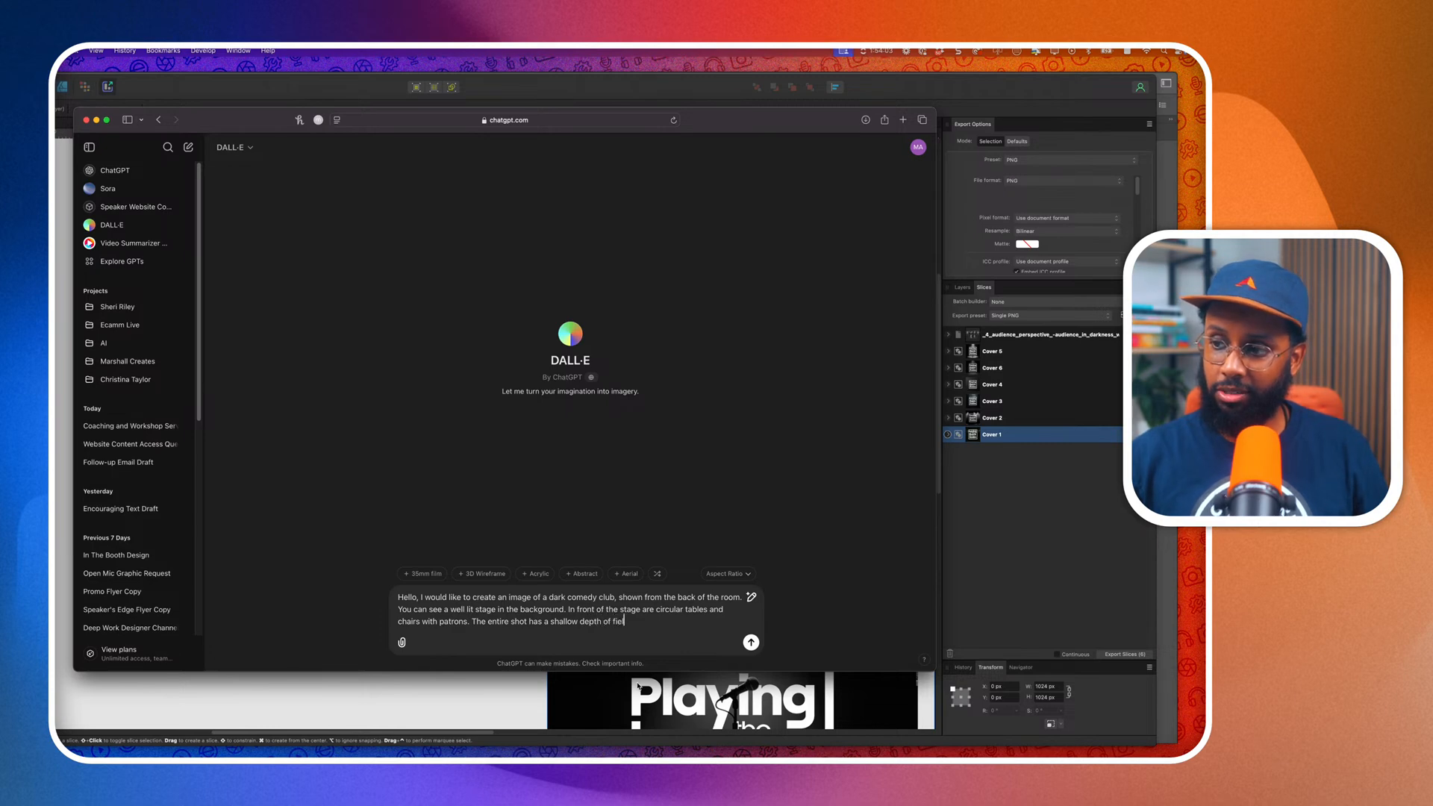
{"action": "type", "text": "d, b"}
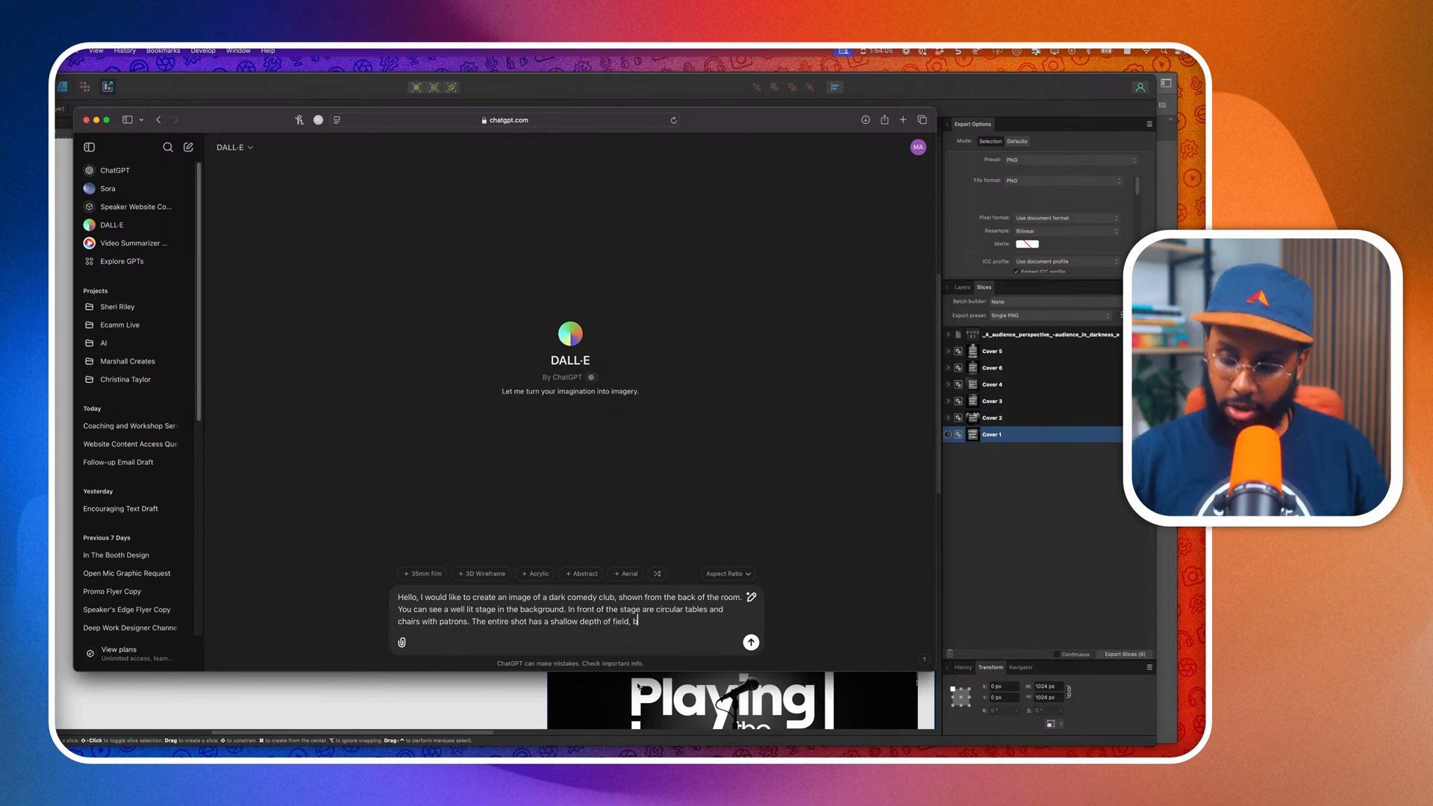
Finish the prompt with "but you can still make out generally what's going on." and submit it.
{"action": "type", "text": "ut you can still make"}
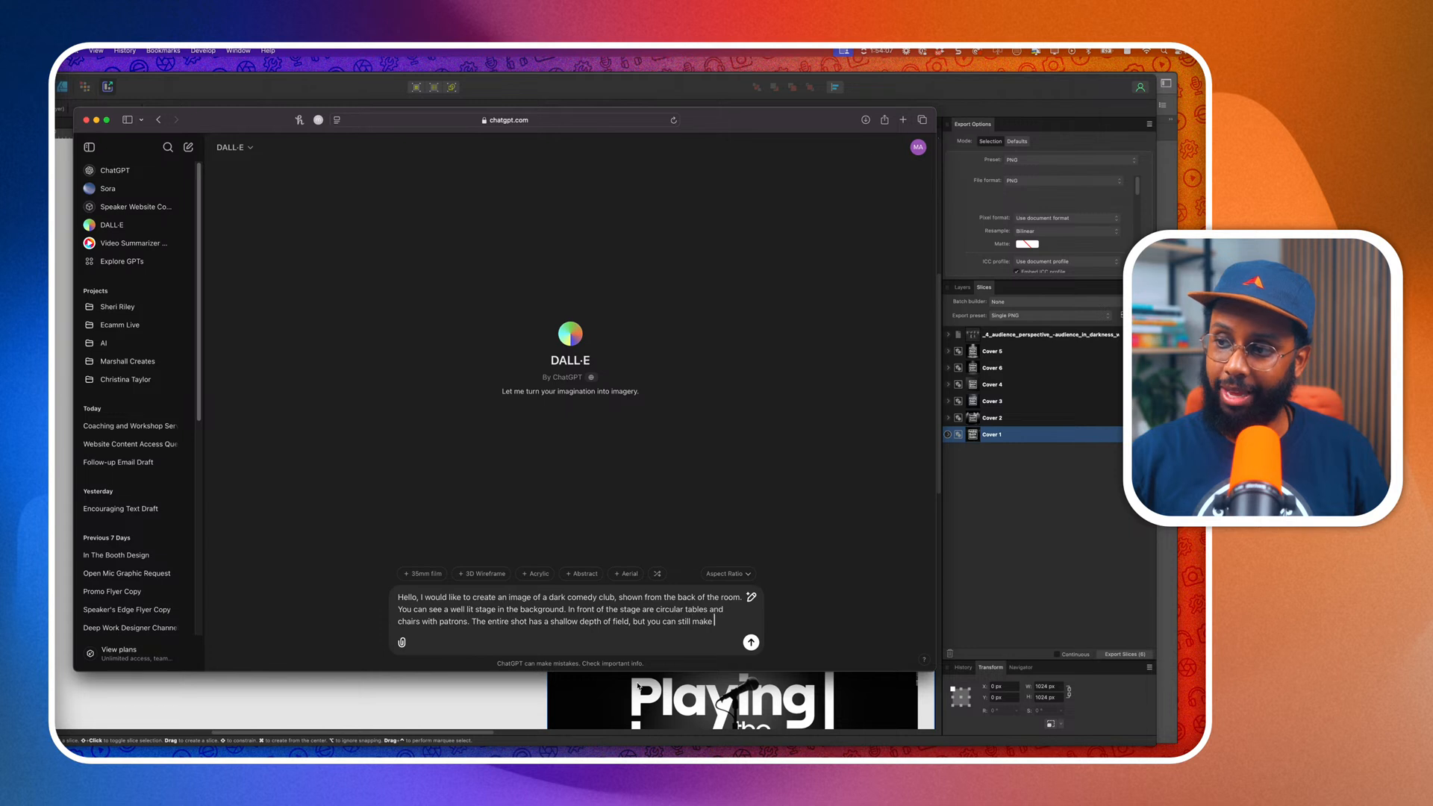
{"action": "type", "text": " out generally what's "}
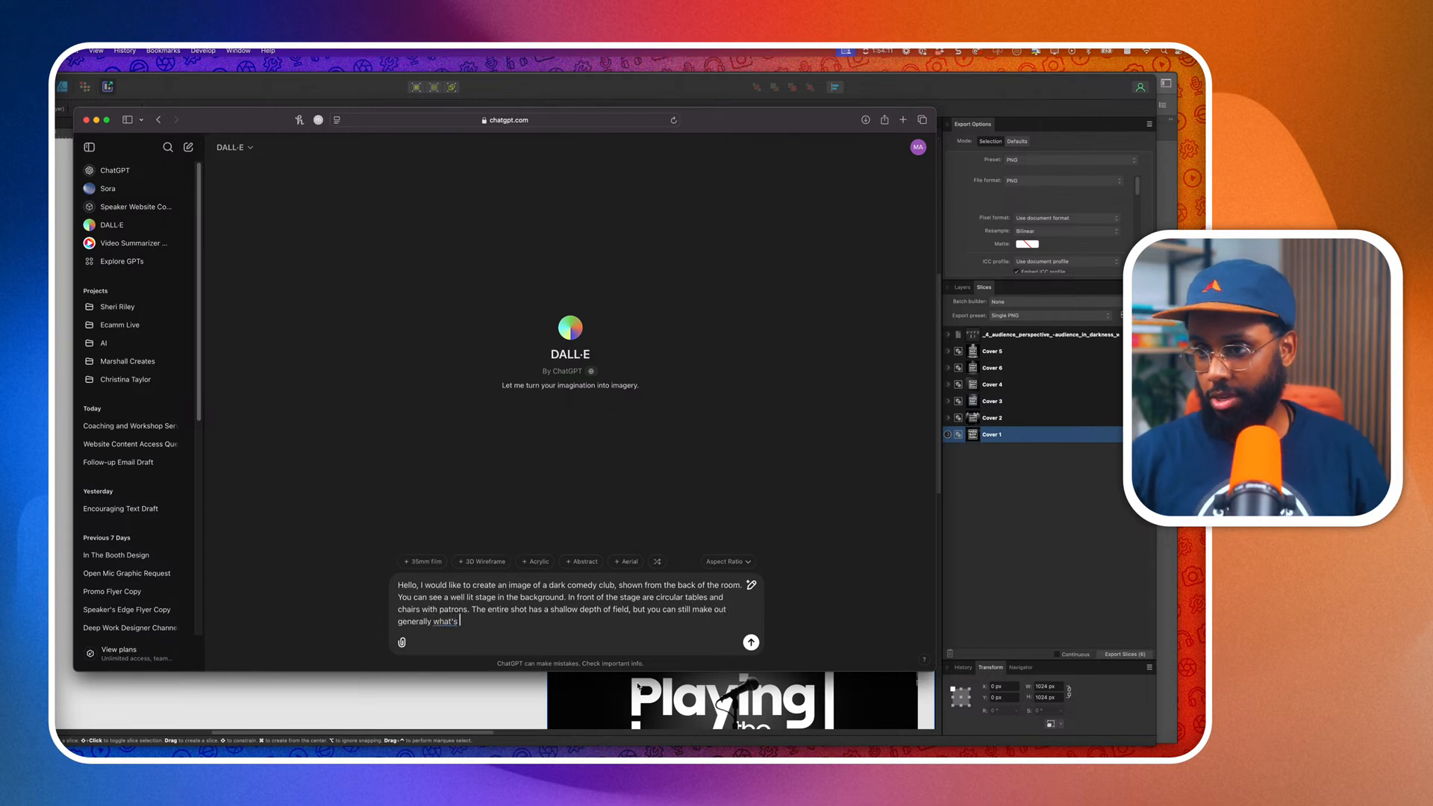
{"action": "type", "text": "going on."}
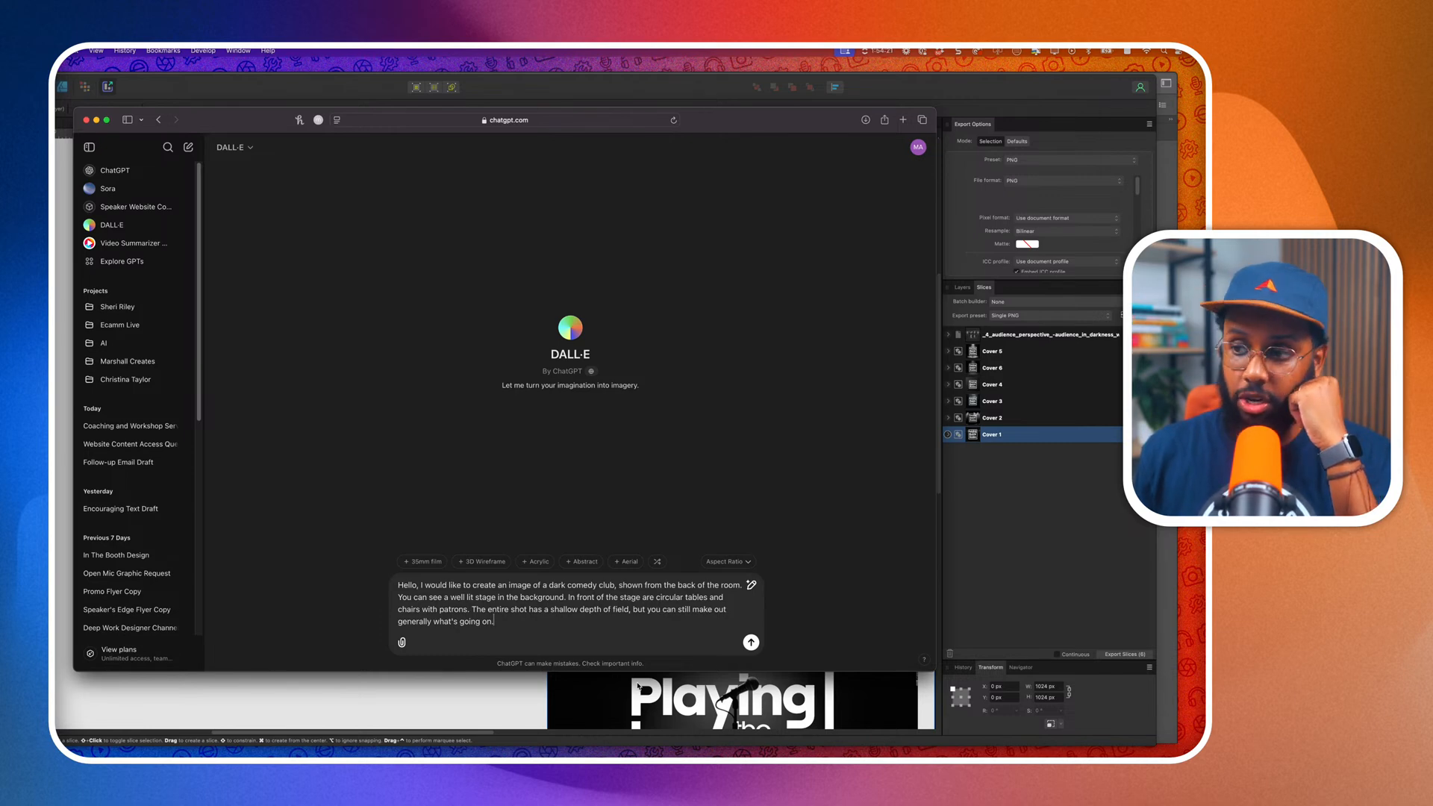
{"action": "key", "text": "Return"}
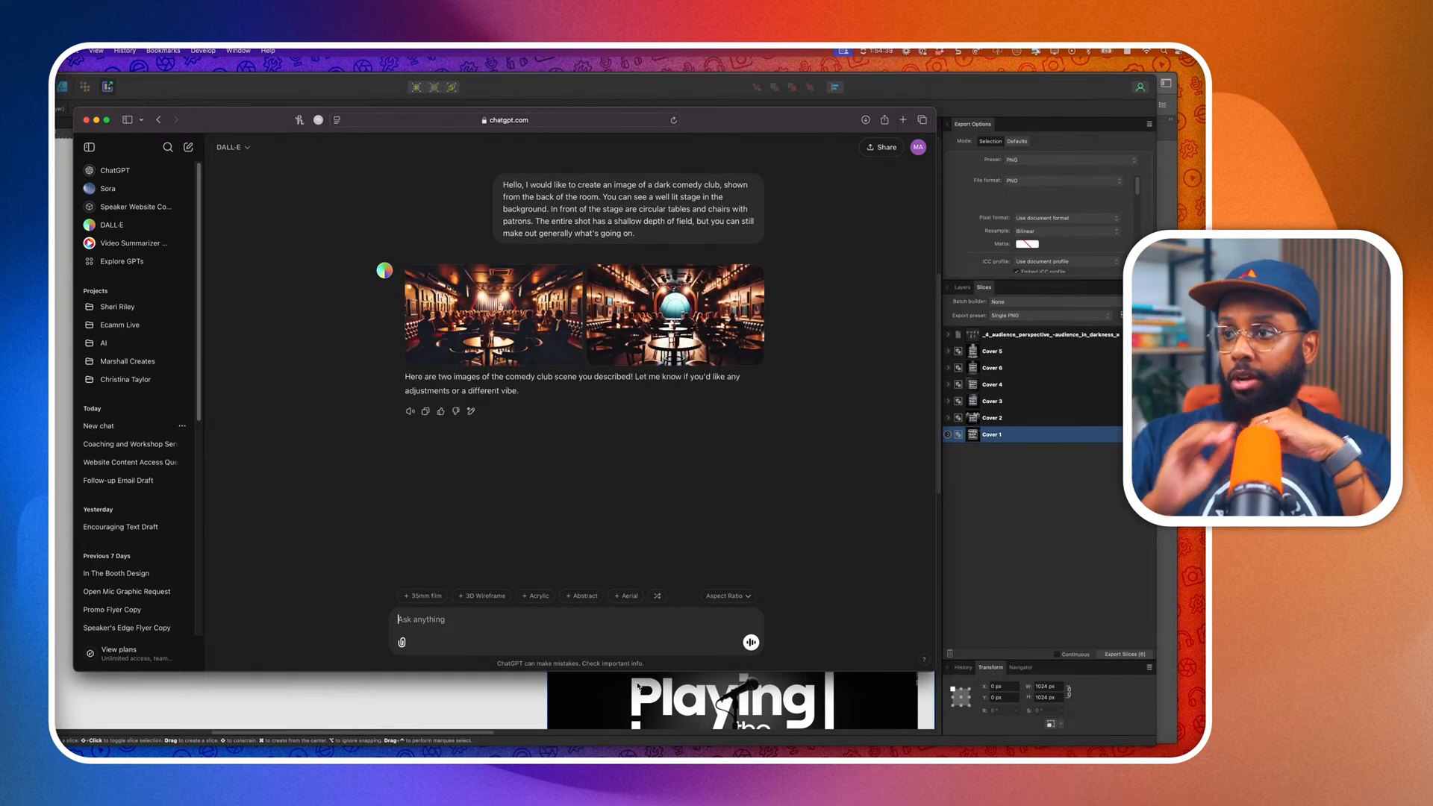
Examine both generated comedy club images at full size and return to the chat.
{"action": "left_click", "coordinate": [496, 302]}
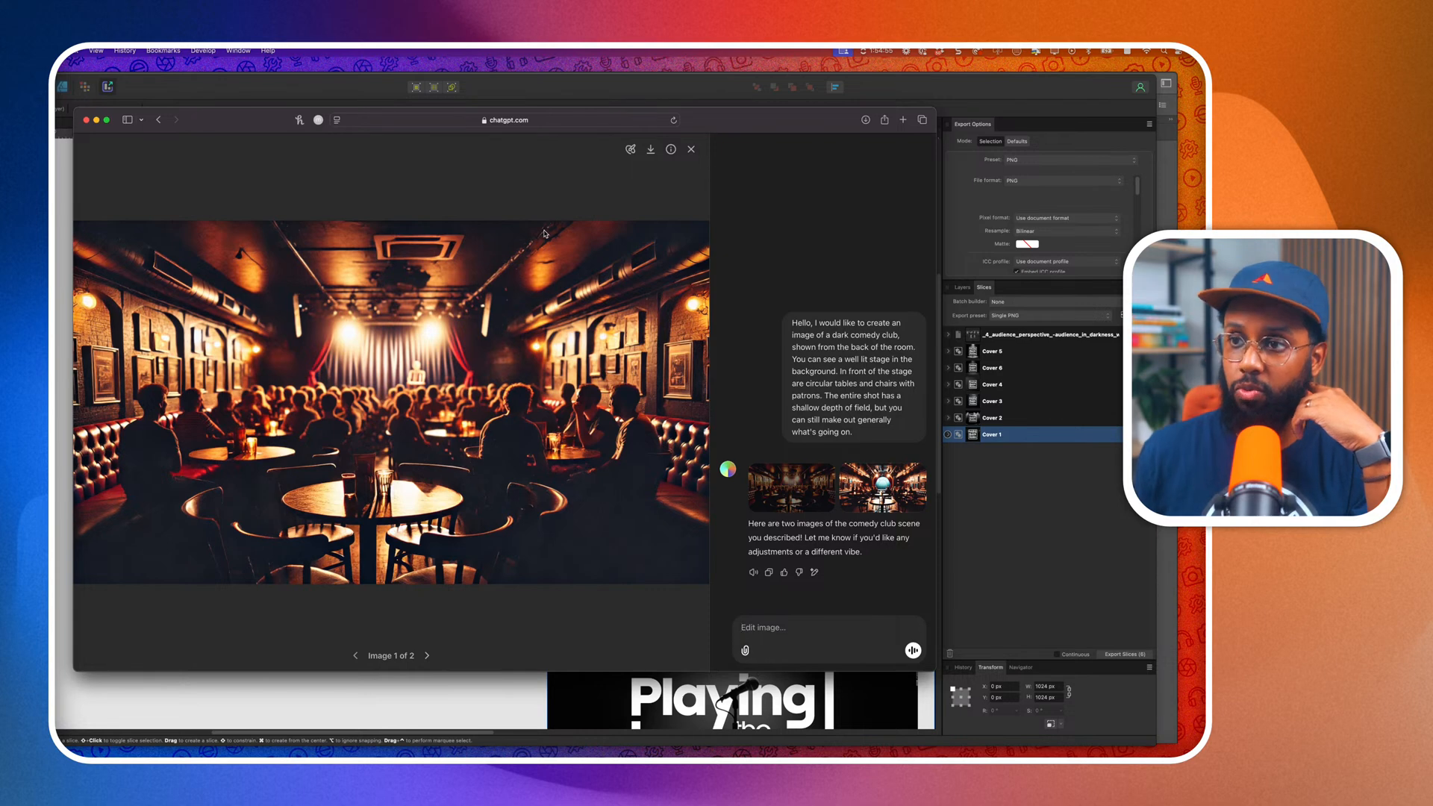
{"action": "key", "text": "Right"}
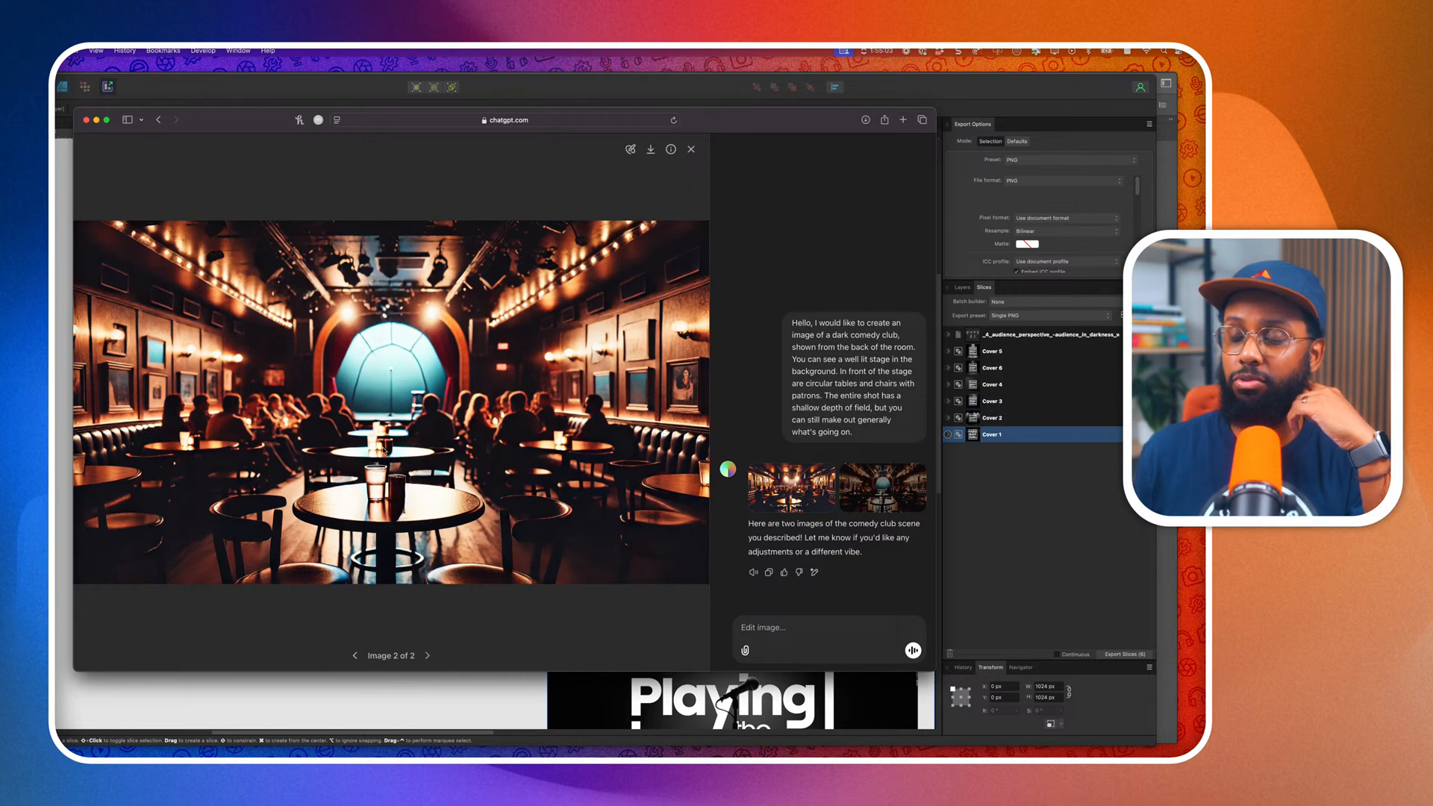
{"action": "left_click", "coordinate": [691, 150]}
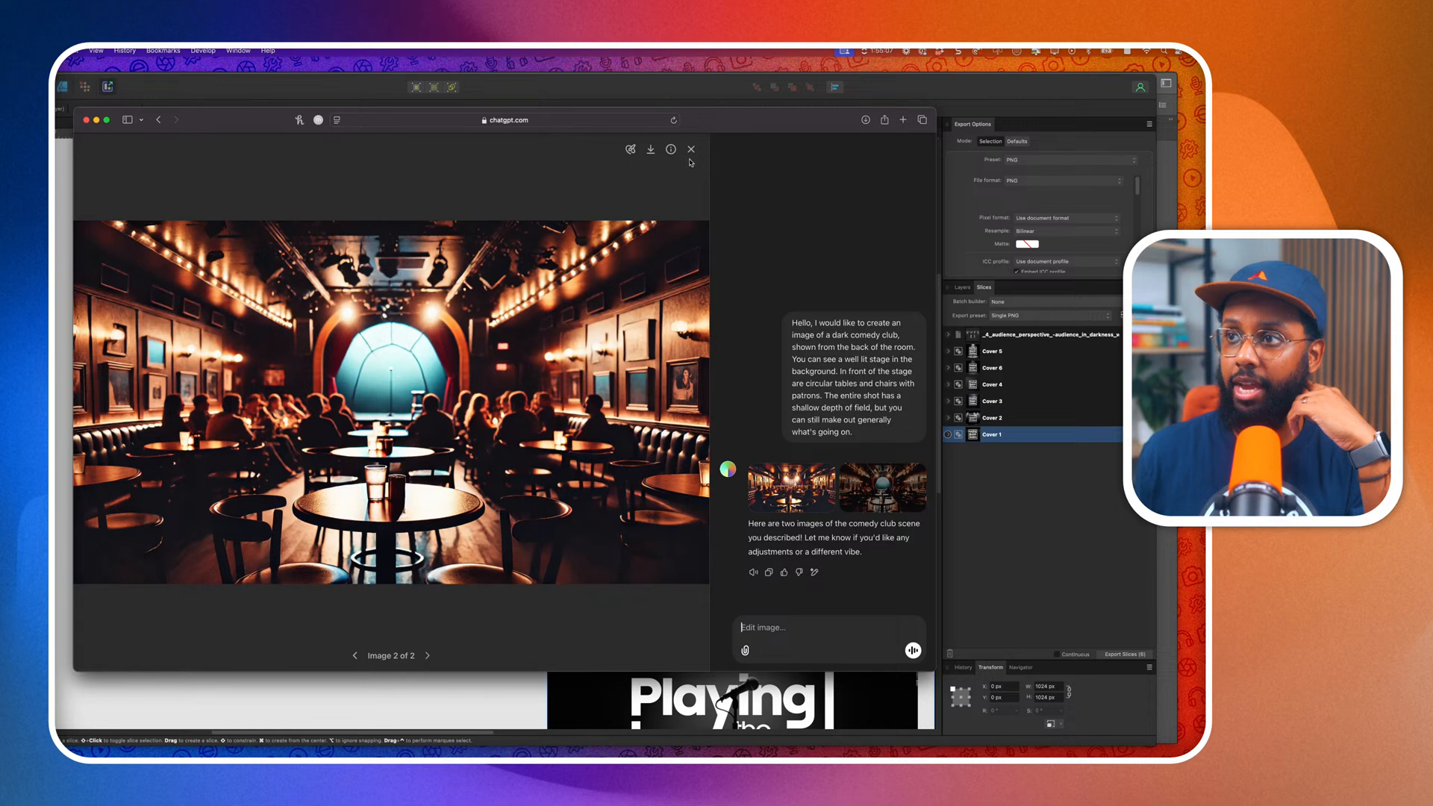
{"action": "left_click", "coordinate": [691, 150]}
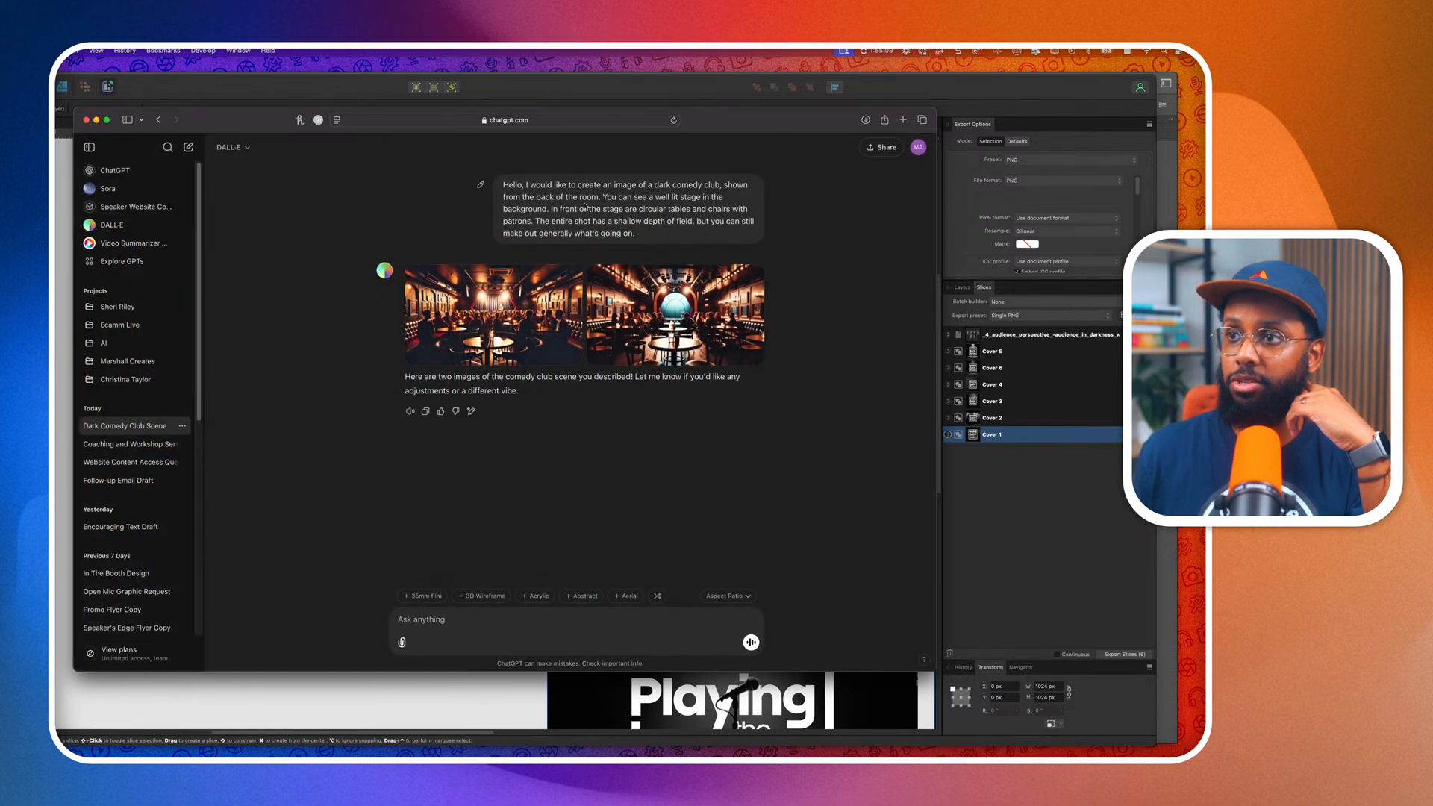
Copy the previous prompt into a new message and begin it with "Thank you. I would like to create an image".
{"action": "left_click_drag", "start_coordinate": [647, 239], "coordinate": [527, 185]}
{"action": "key", "text": "super+c"}
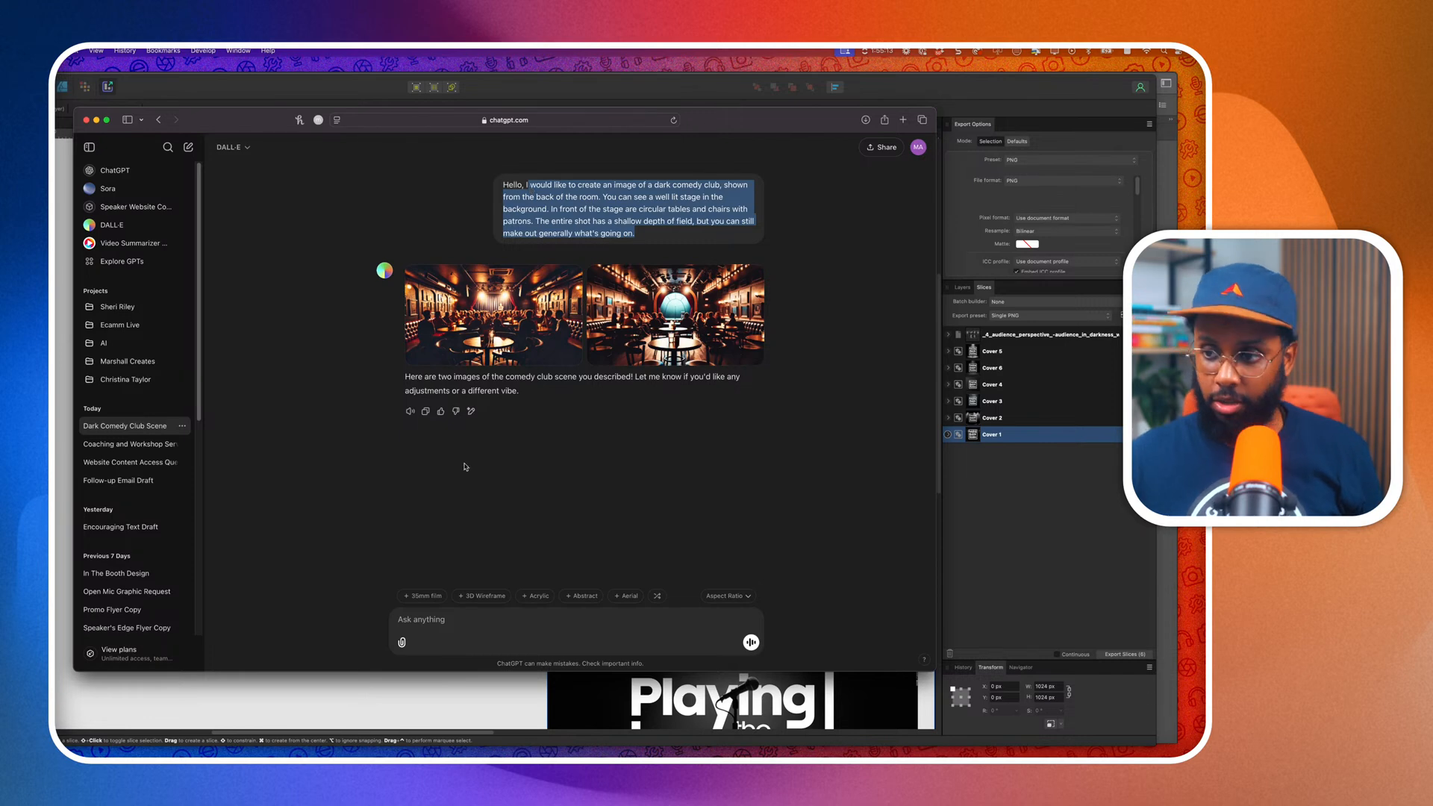
{"action": "left_click", "coordinate": [422, 615]}
{"action": "key", "text": "super+v"}
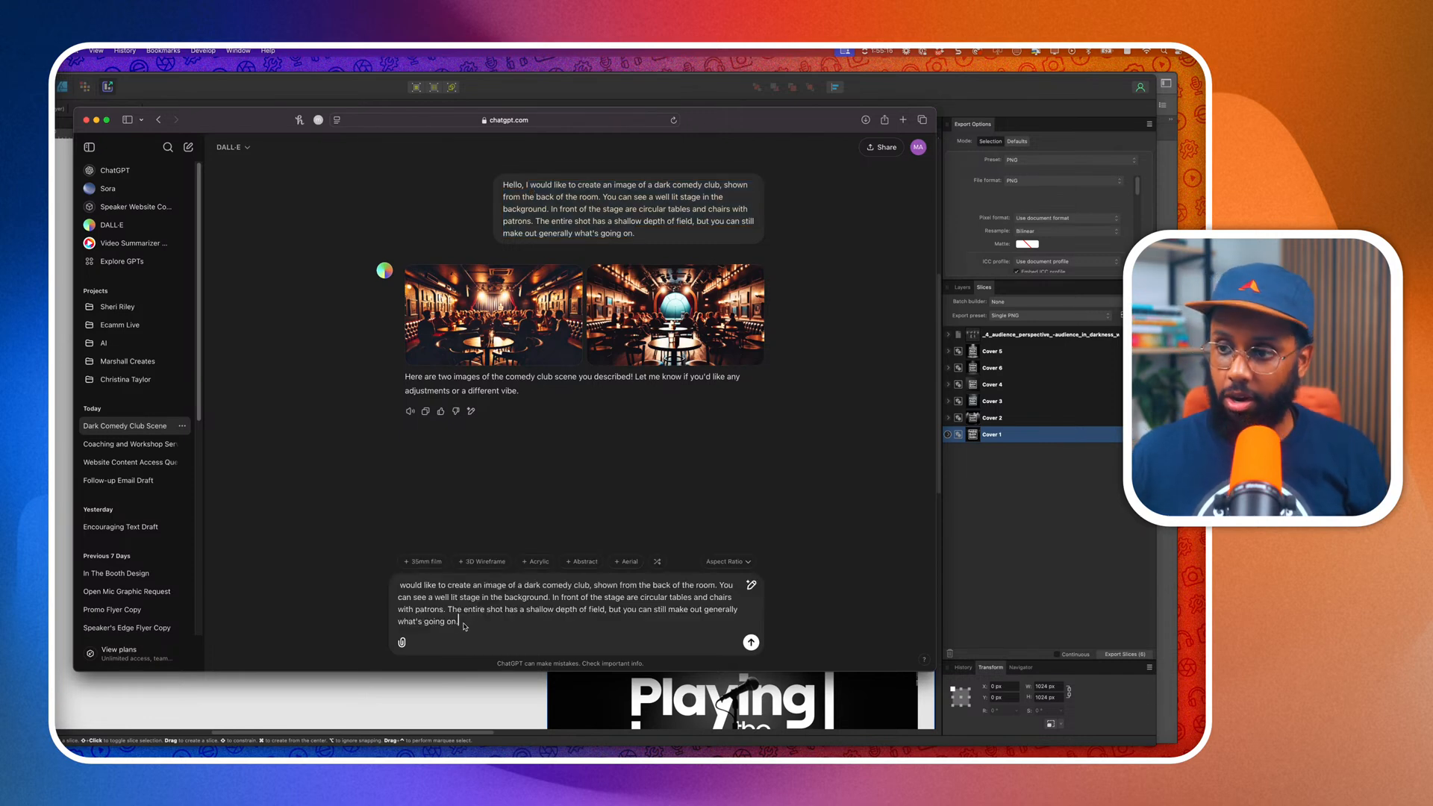
{"action": "left_click", "coordinate": [401, 588]}
{"action": "type", "text": "Thank"}
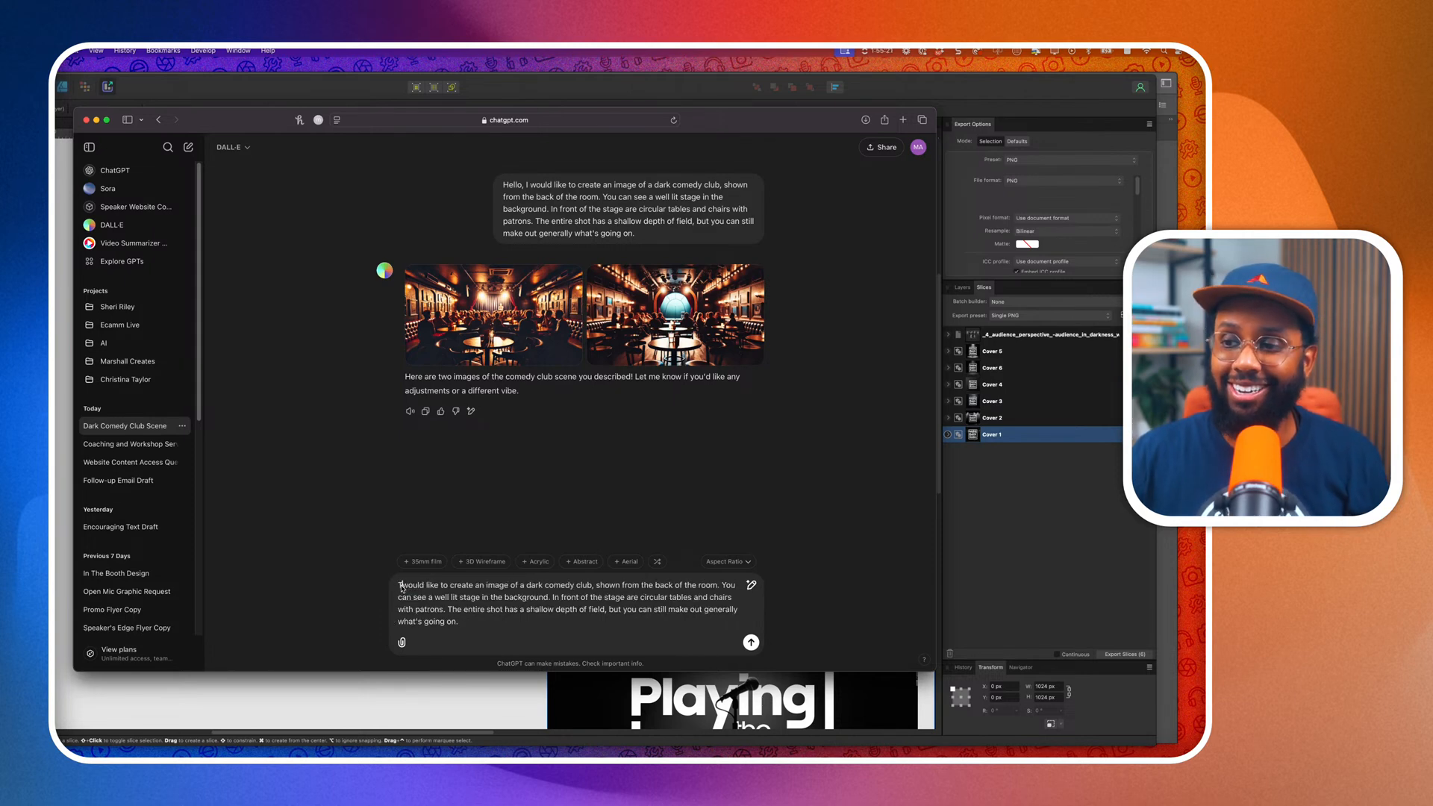
{"action": "type", "text": " you. I"}
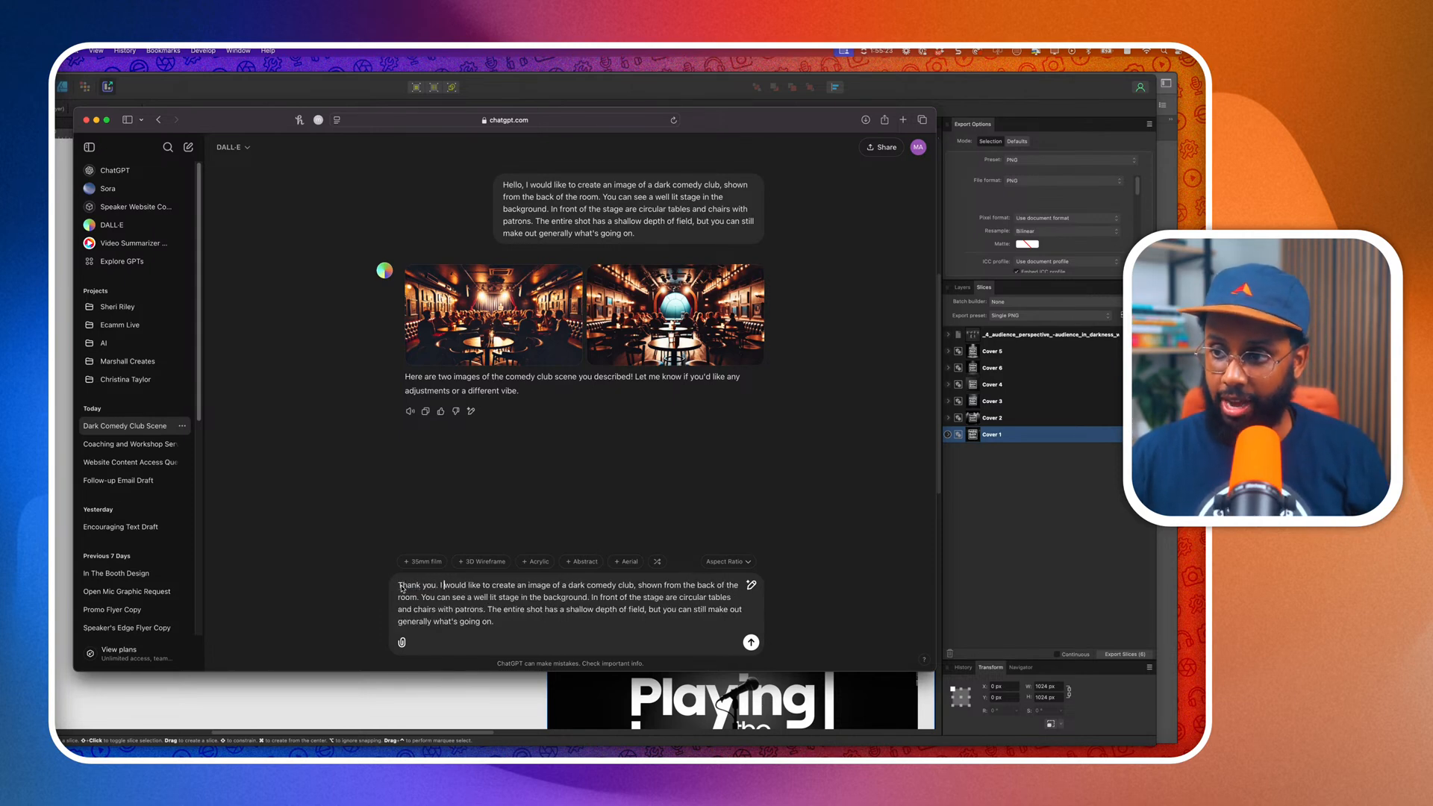
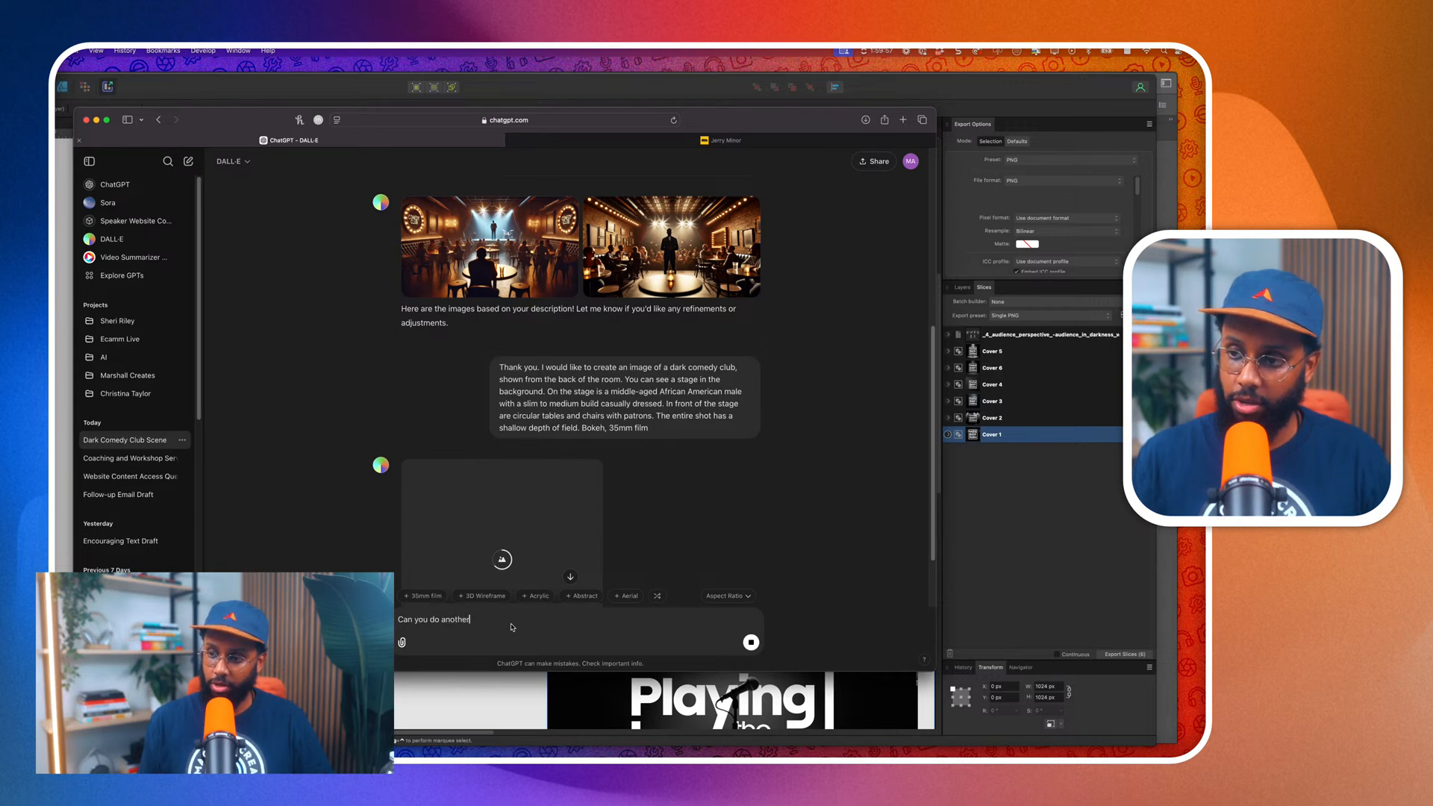
Write the follow-up request "Can you do another with a 50mm lens".
{"action": "type", "text": "er with a 4"}
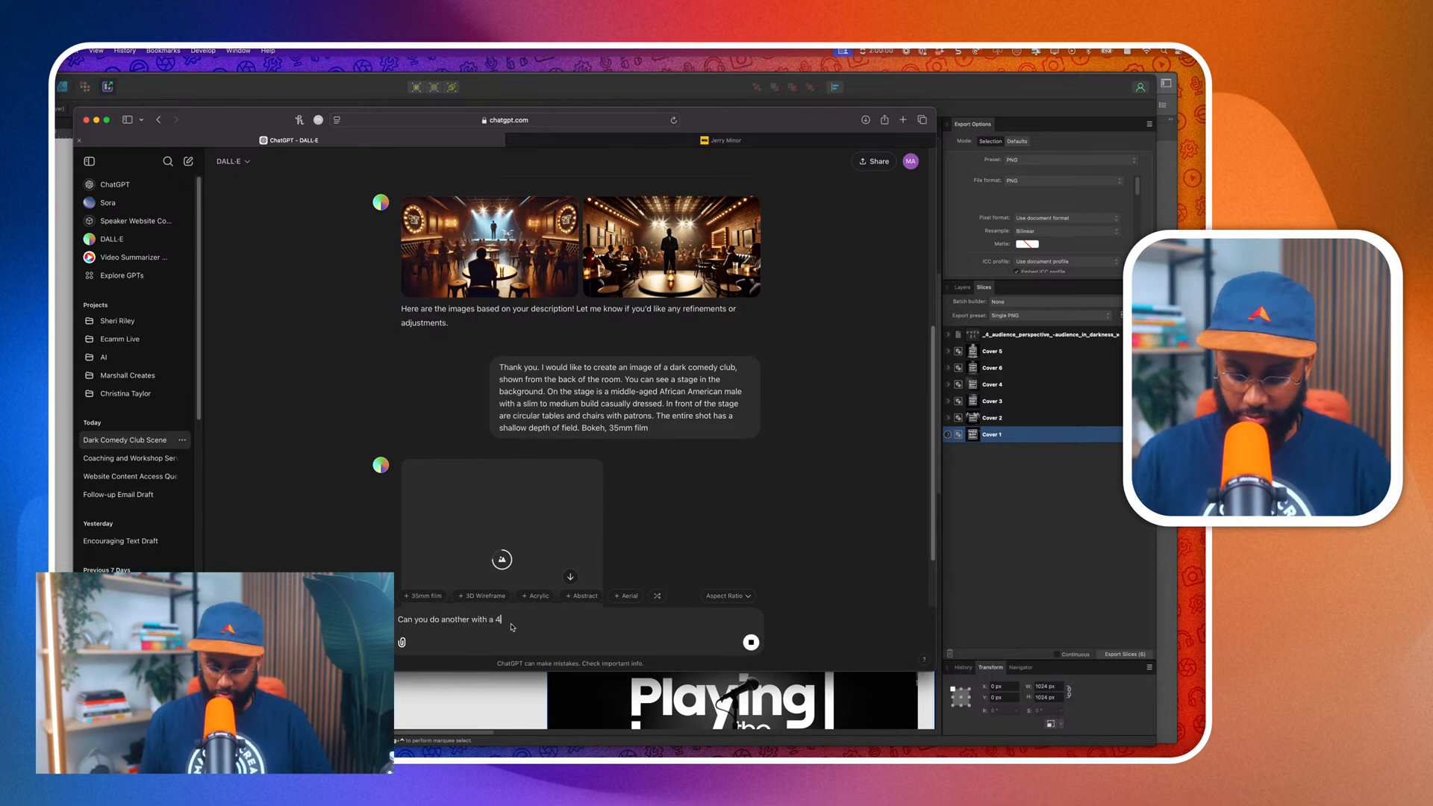
{"action": "key", "text": "BackSpace"}
{"action": "type", "text": "50mm lens"}
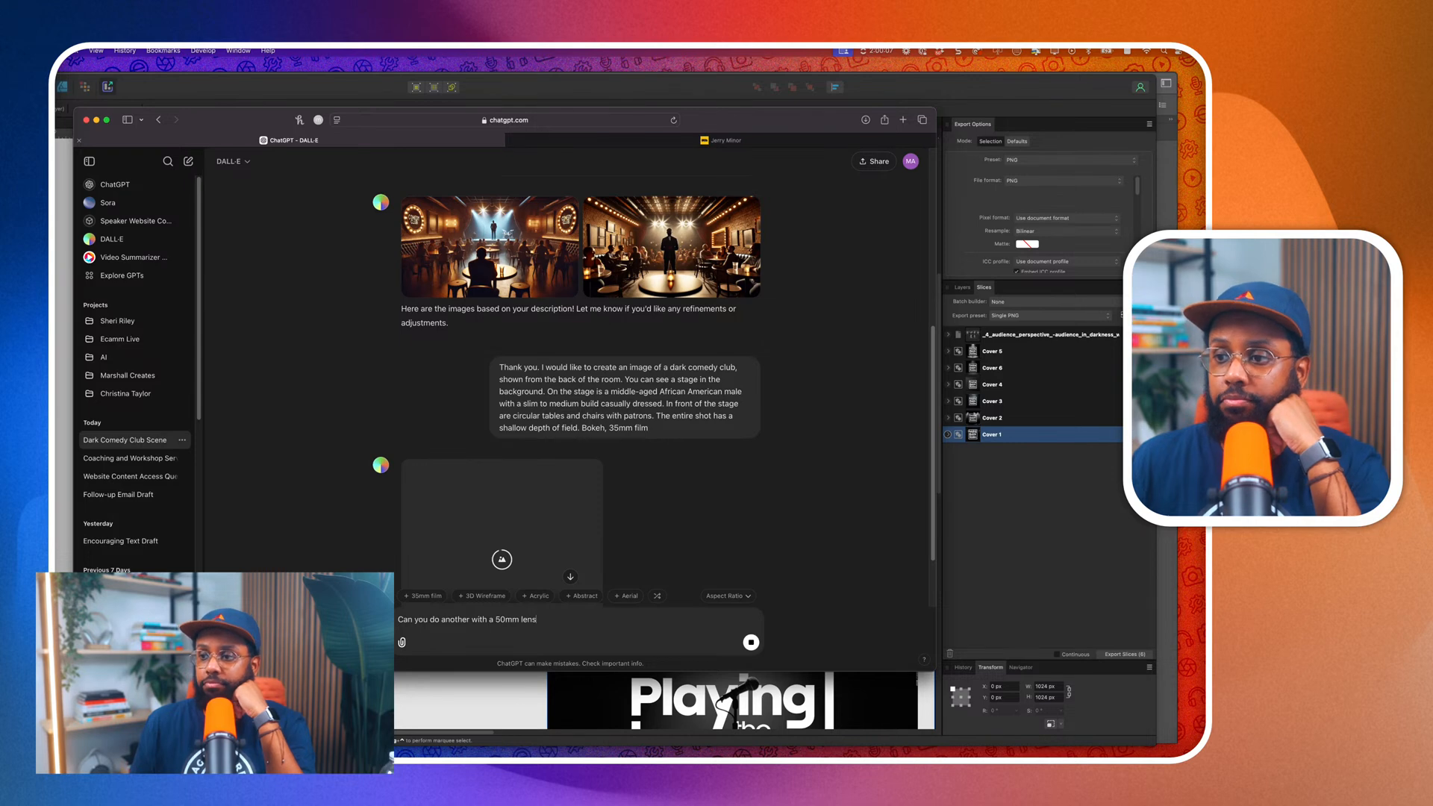
Examine both images of the 35mm film version at full size and return to the chat.
{"action": "scroll", "coordinate": [135, 373], "scroll_direction": "down", "scroll_amount": 3}
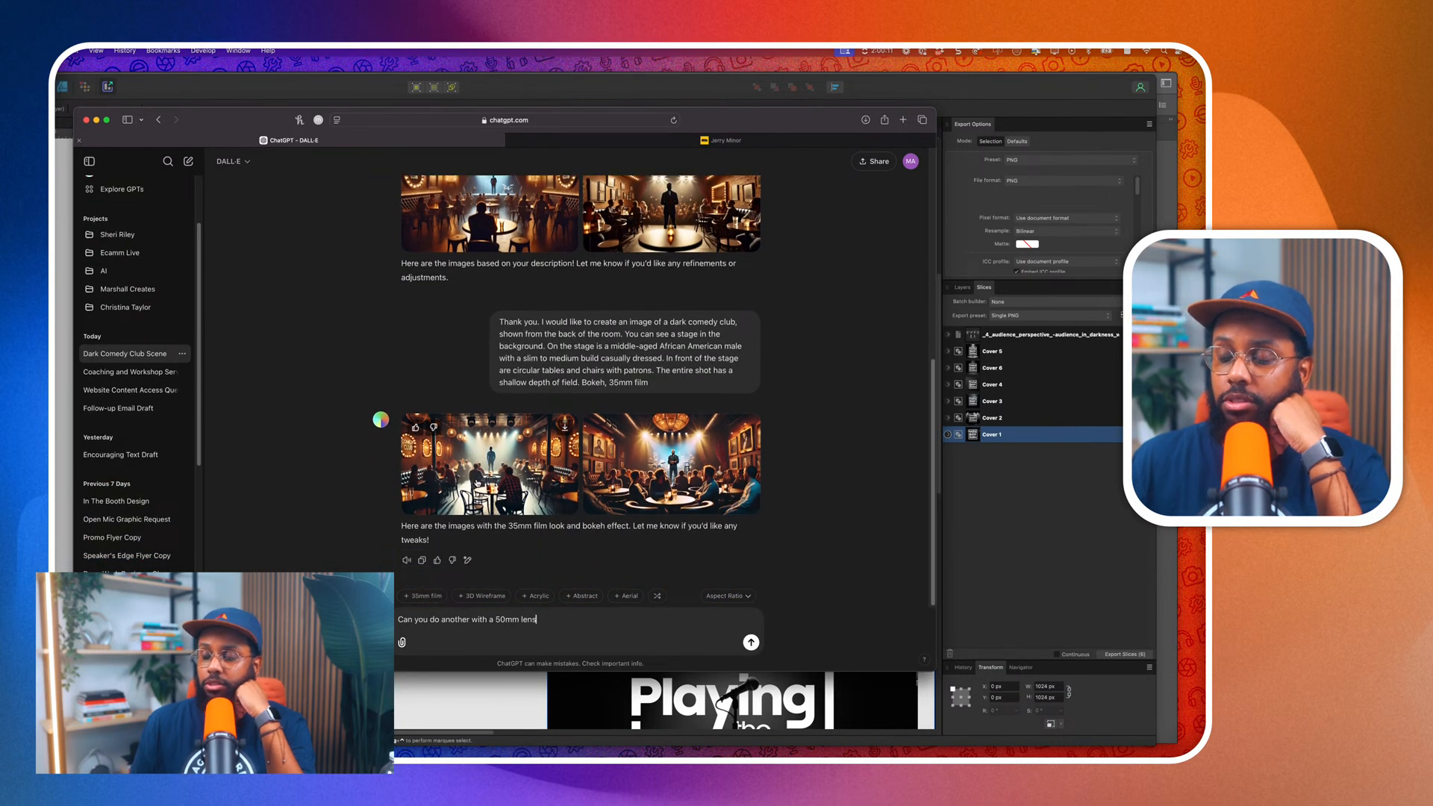
{"action": "left_click", "coordinate": [491, 454]}
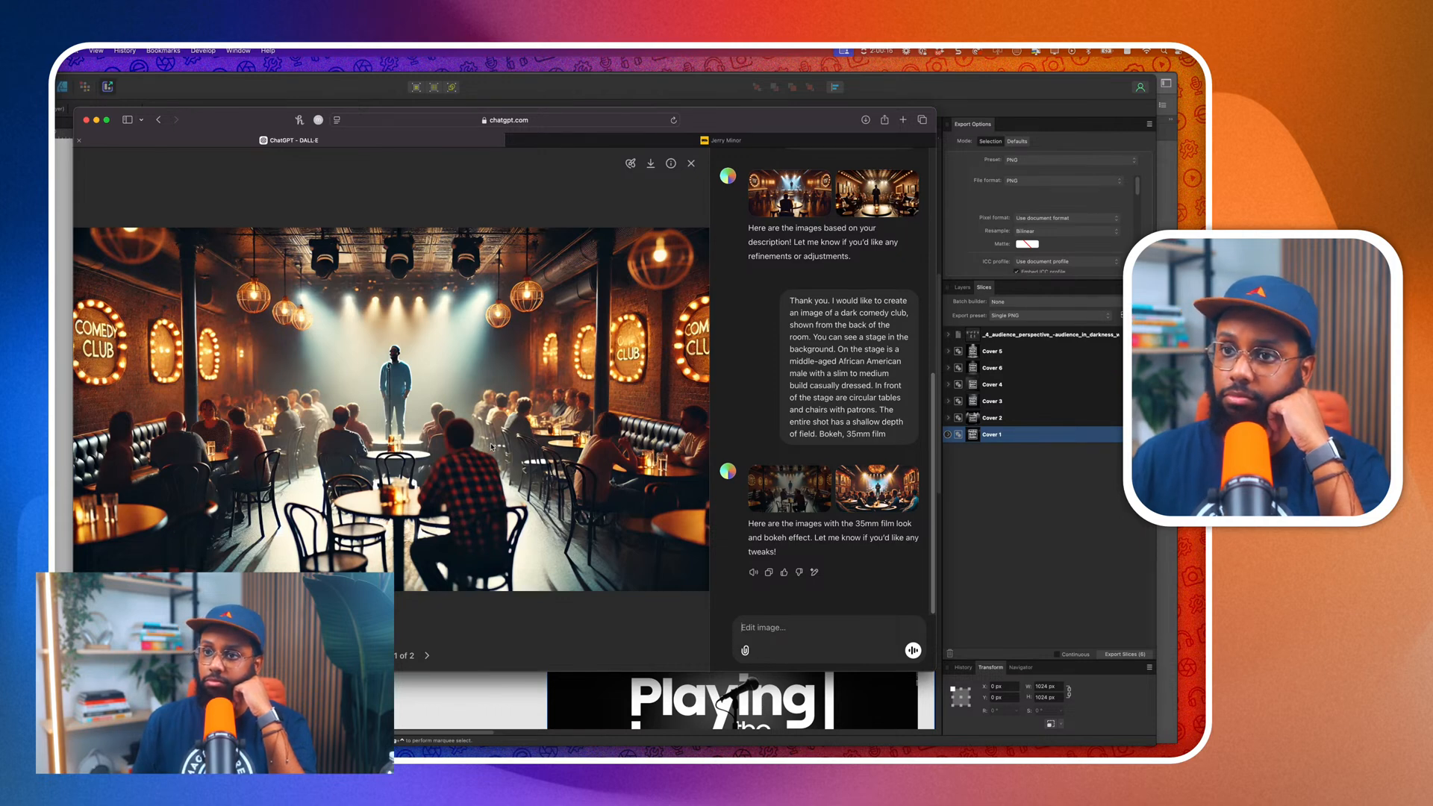
{"action": "key", "text": "Right"}
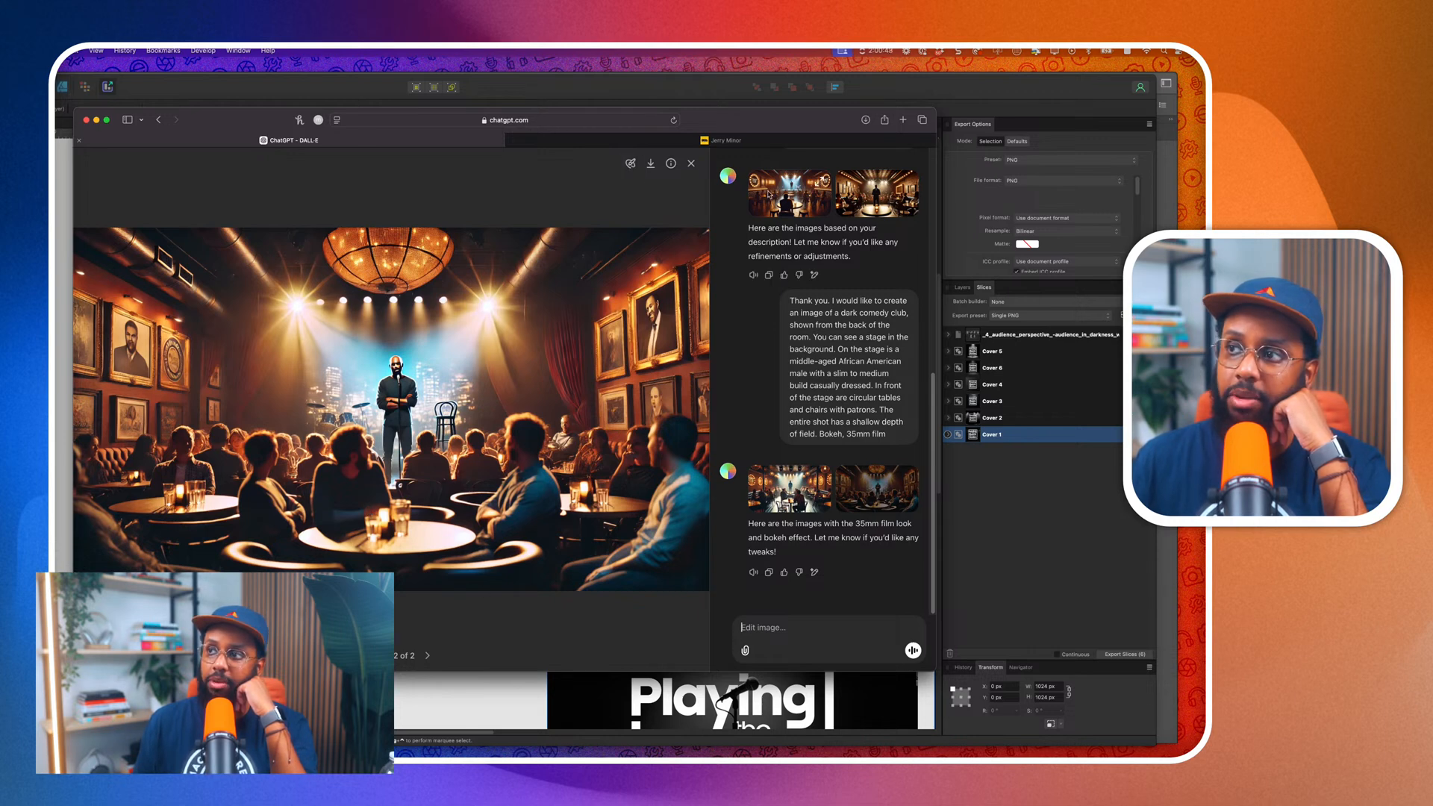
{"action": "left_click", "coordinate": [691, 162]}
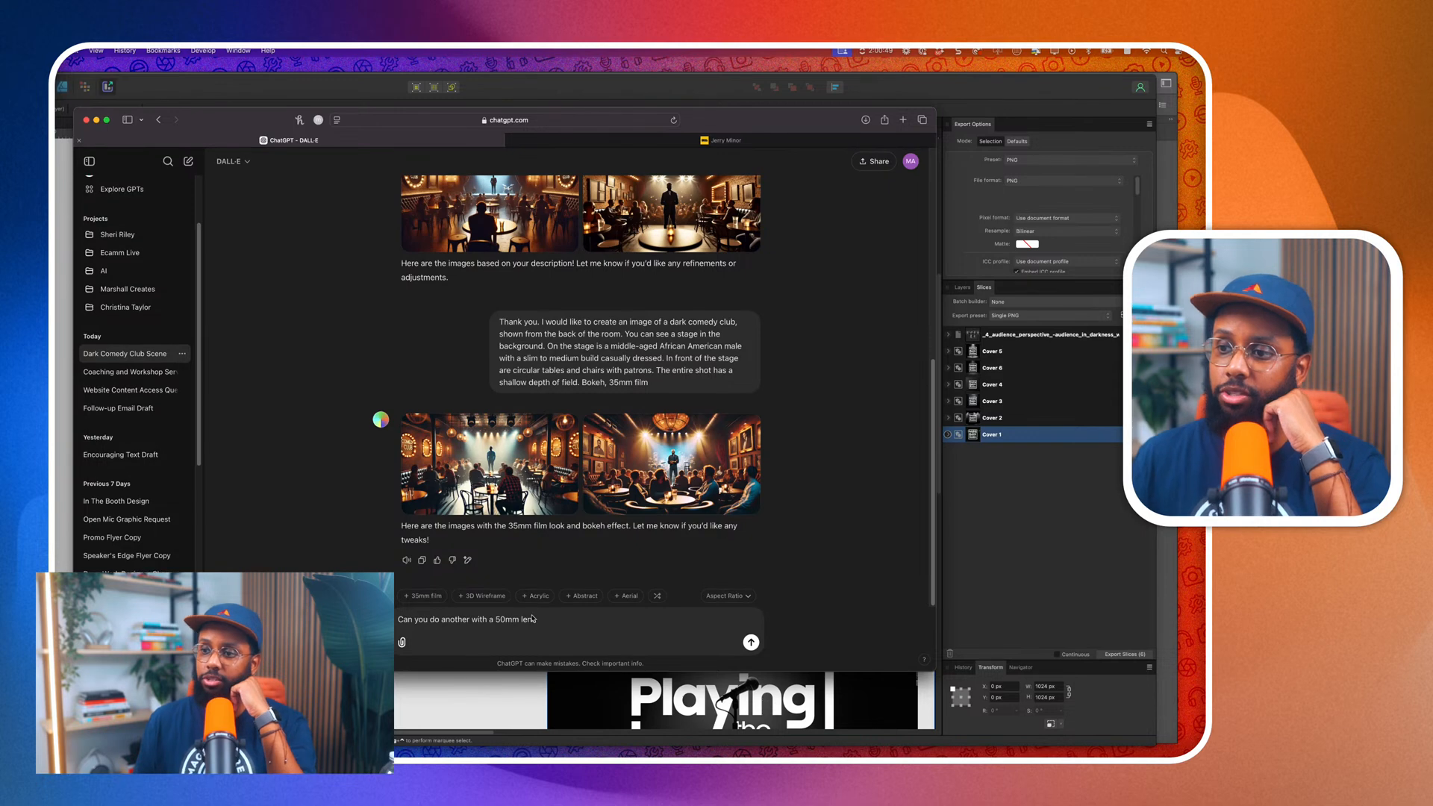
Submit the 50mm lens request and inspect the first of its generated images at full size.
{"action": "left_click", "coordinate": [751, 642]}
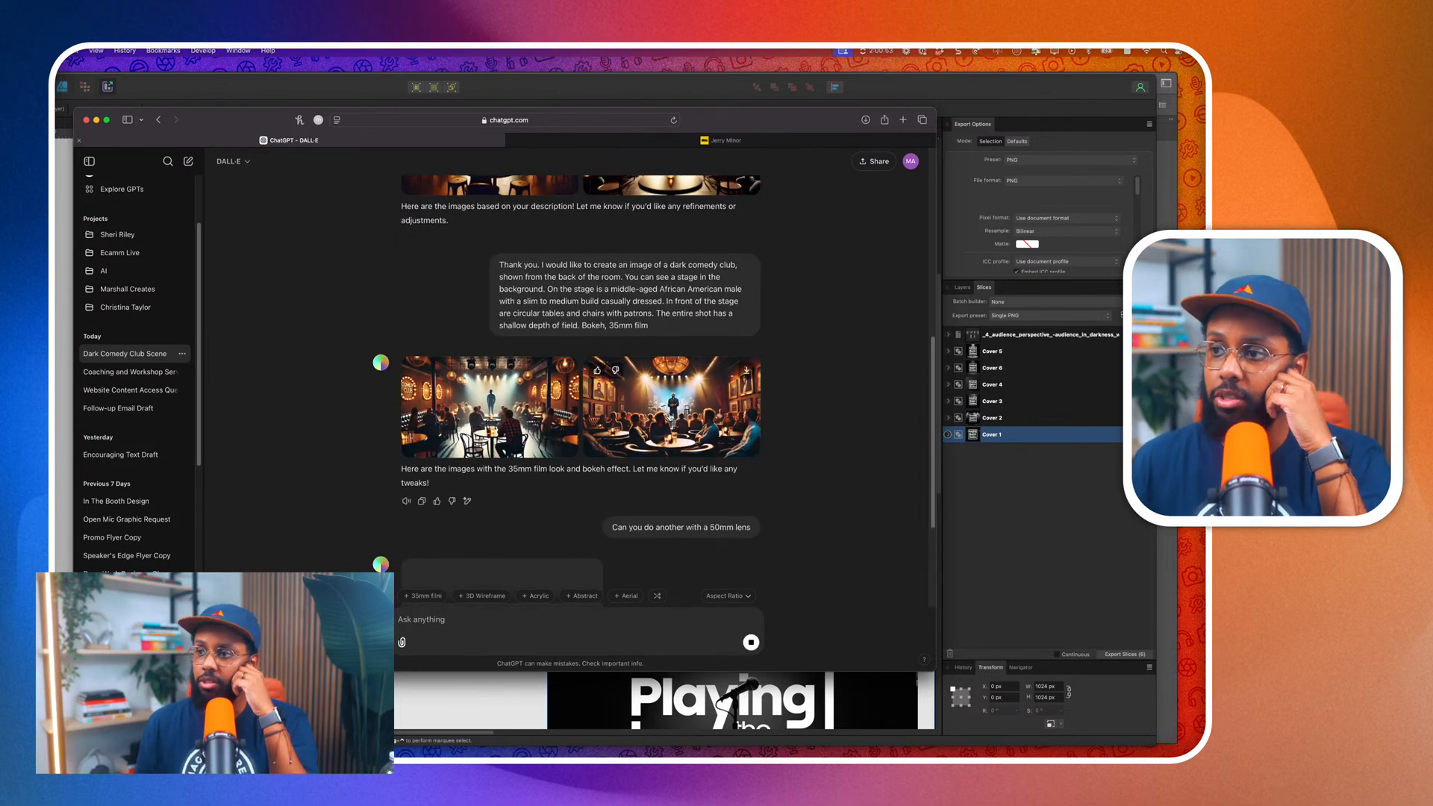
{"action": "mouse_move", "coordinate": [662, 233]}
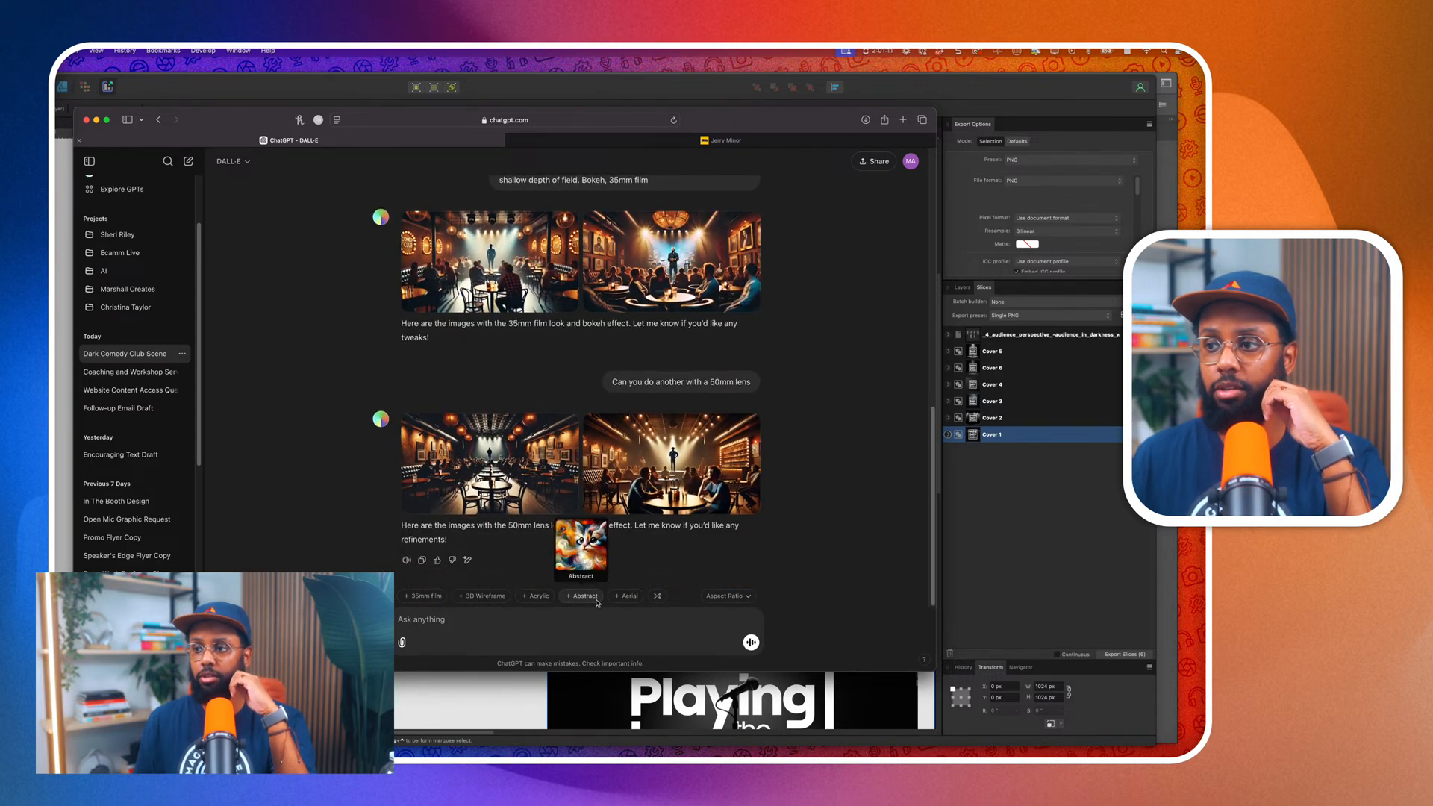
{"action": "left_click", "coordinate": [480, 465]}
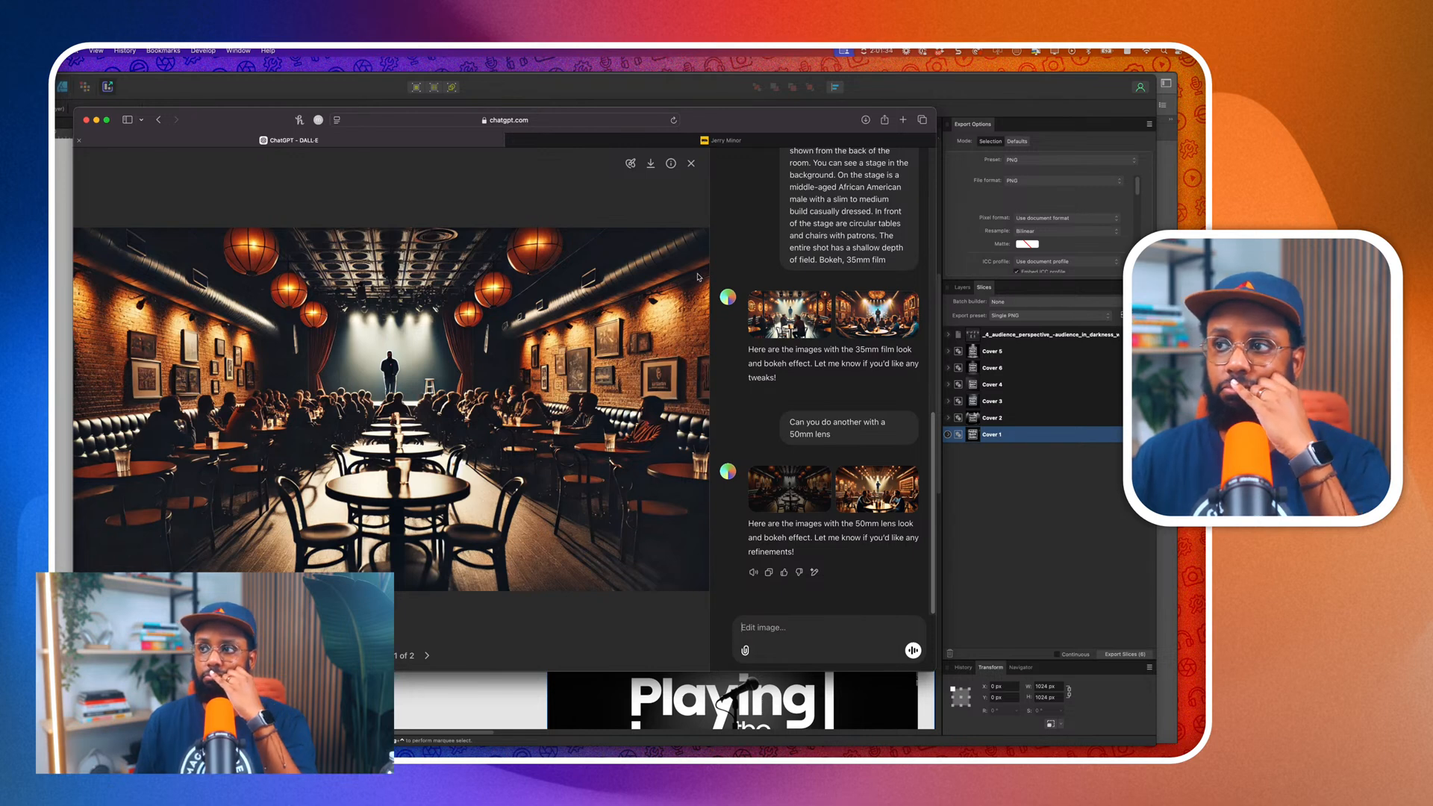
{"action": "left_click", "coordinate": [691, 166]}
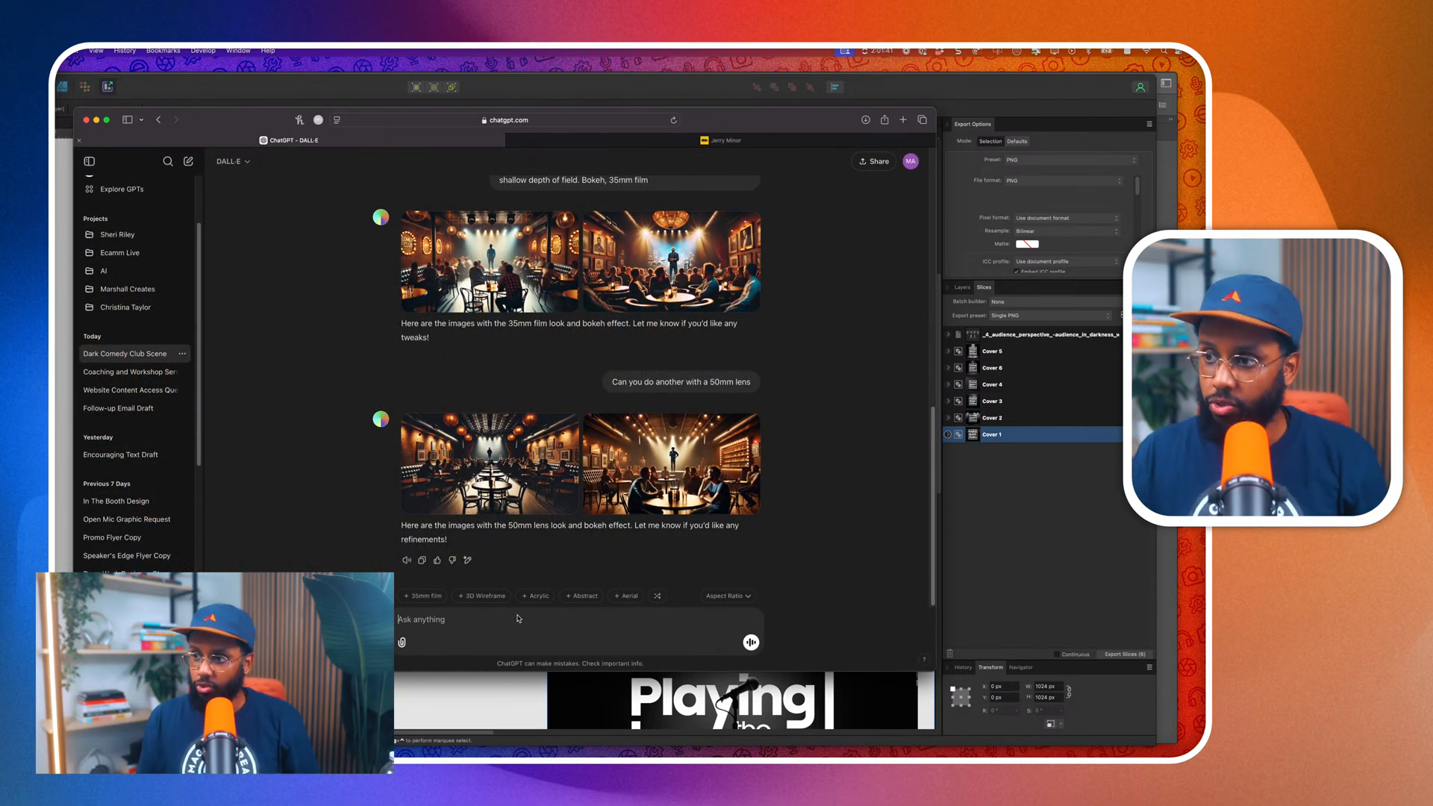
Send the follow-up request "can you make sure the room is full of patrons/audience, crowded comedy club".
{"action": "type", "text": "can you make sure the "}
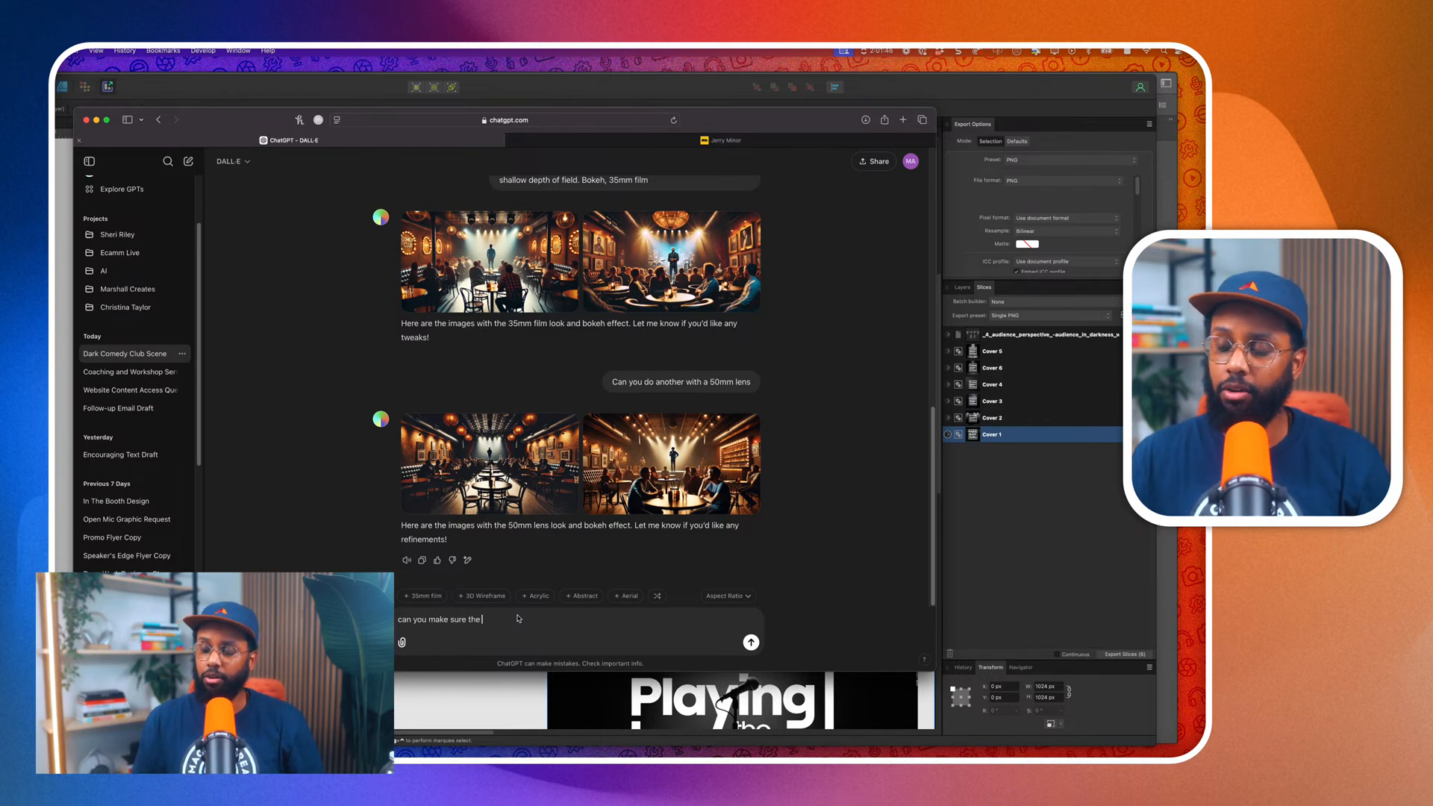
{"action": "type", "text": "room is full of "}
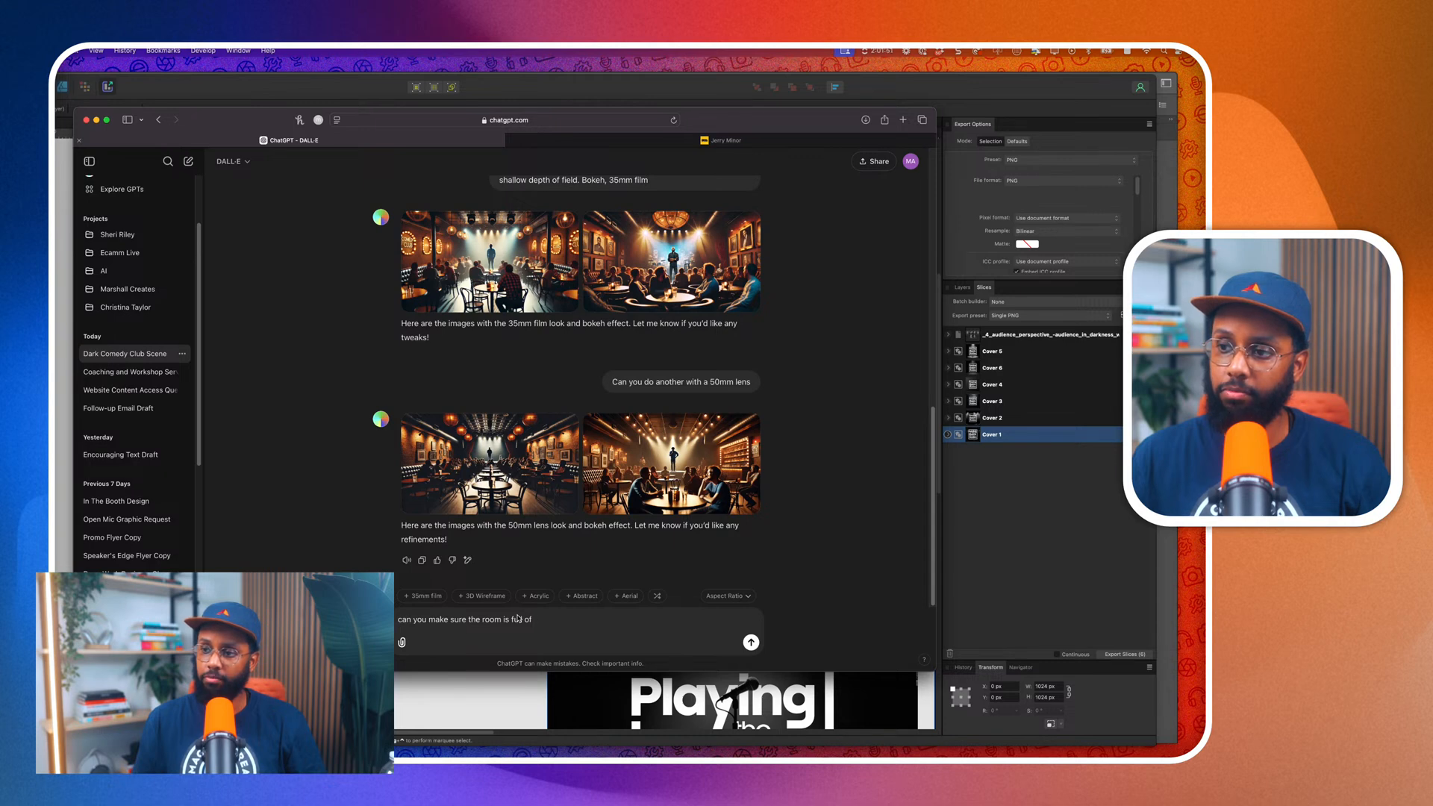
{"action": "type", "text": "patrons/audience "}
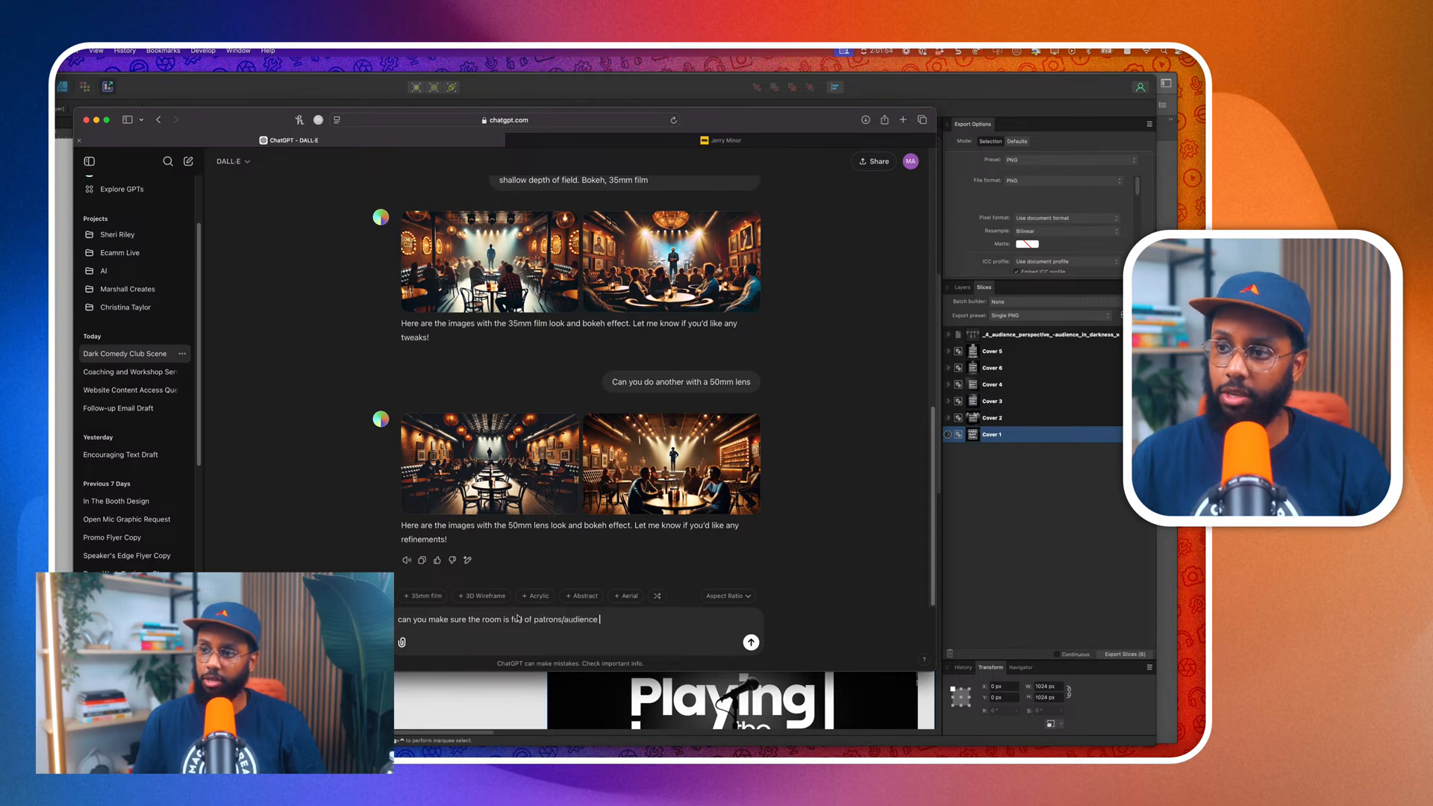
{"action": "type", "text": "and"}
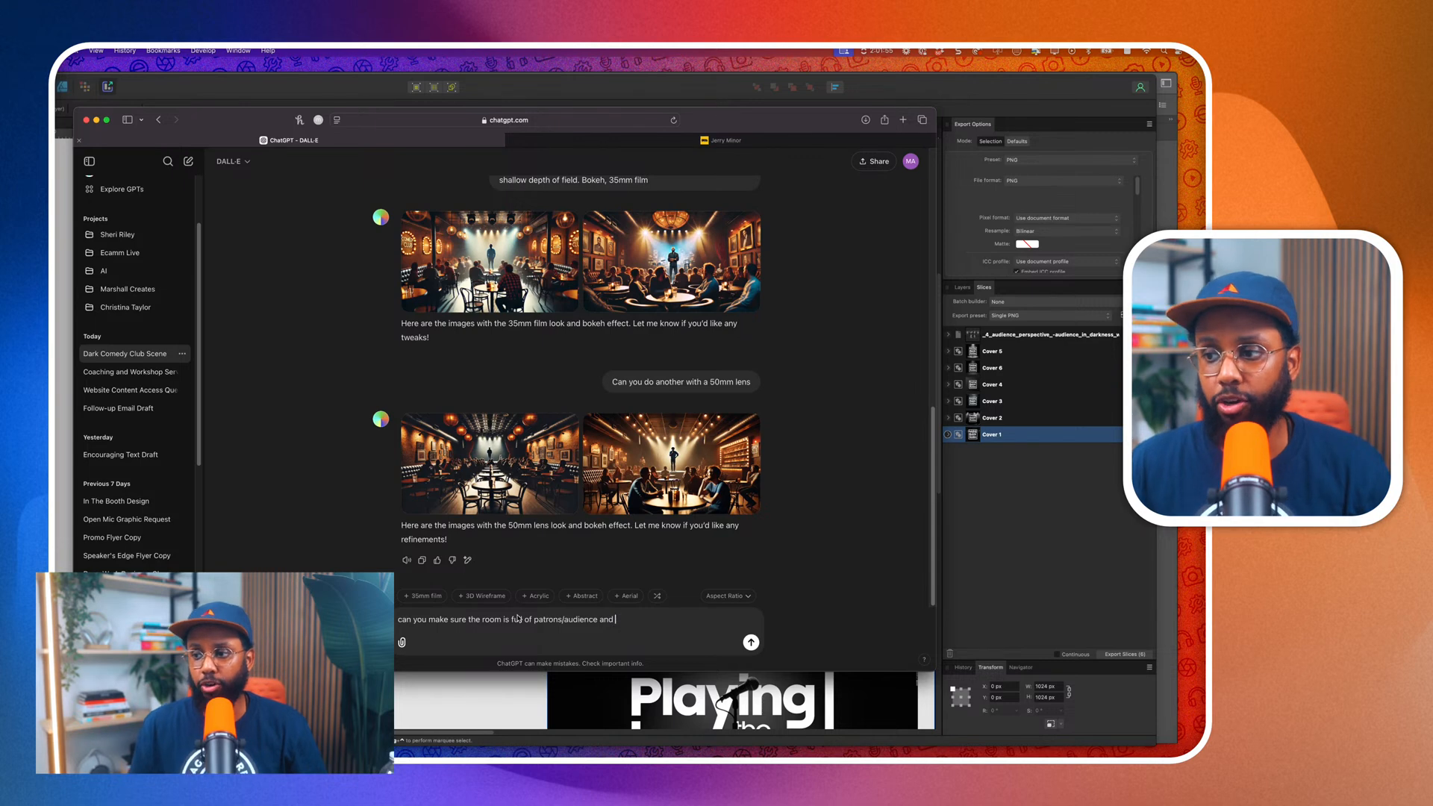
{"action": "key", "text": "BackSpace"}
{"action": "key", "text": "BackSpace"}
{"action": "key", "text": "BackSpace"}
{"action": "key", "text": "BackSpace"}
{"action": "key", "text": "BackSpace"}
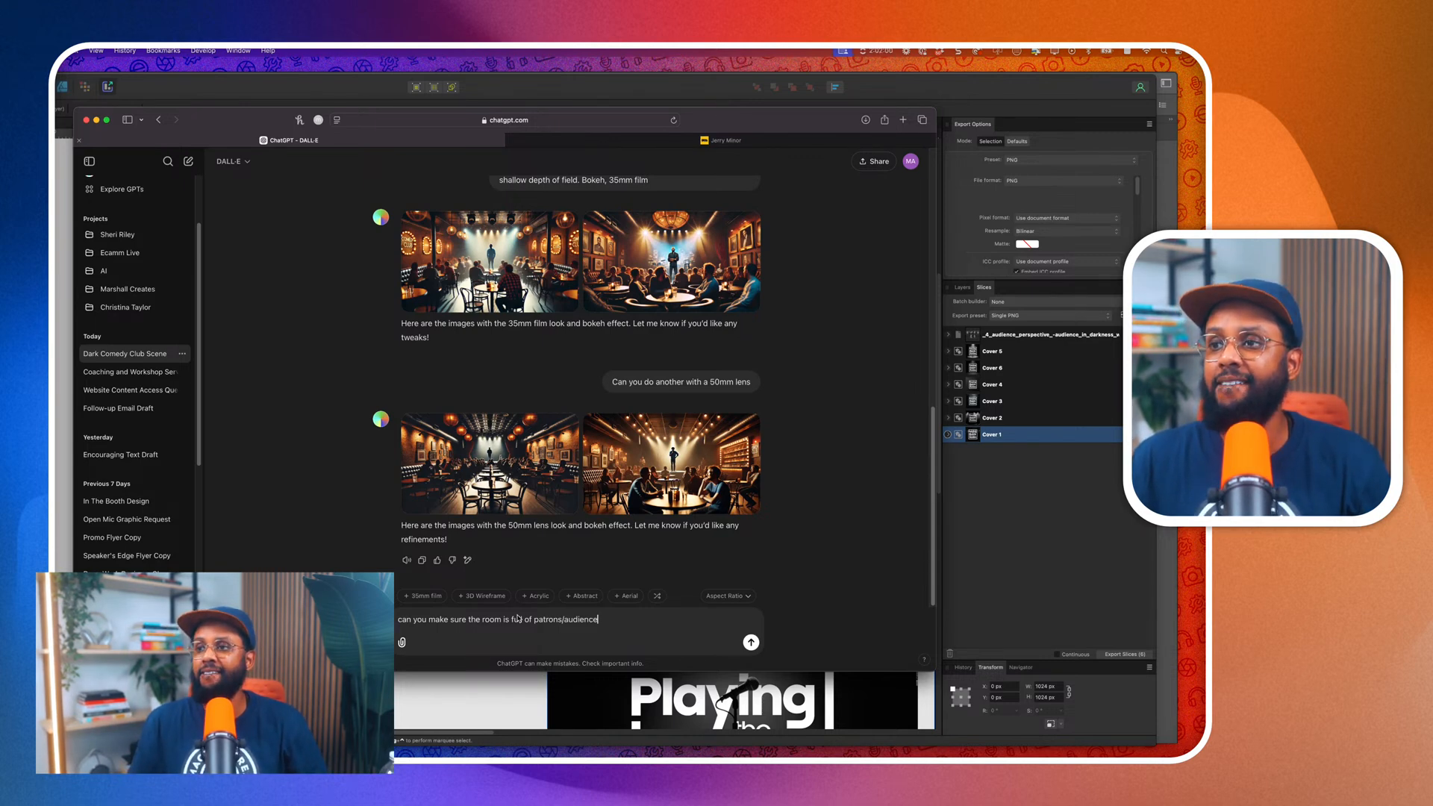
{"action": "type", "text": ", cr"}
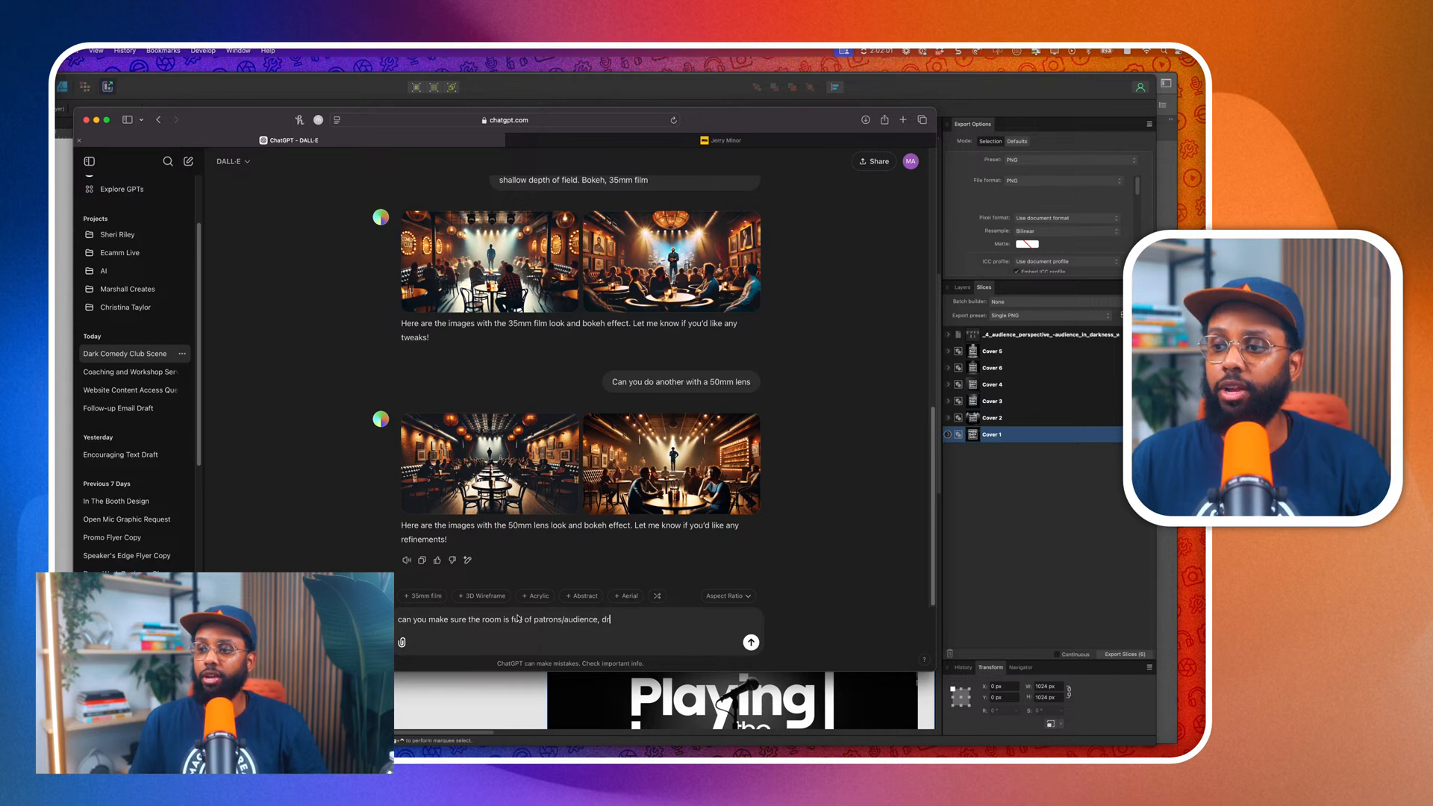
{"action": "type", "text": "owded comend"}
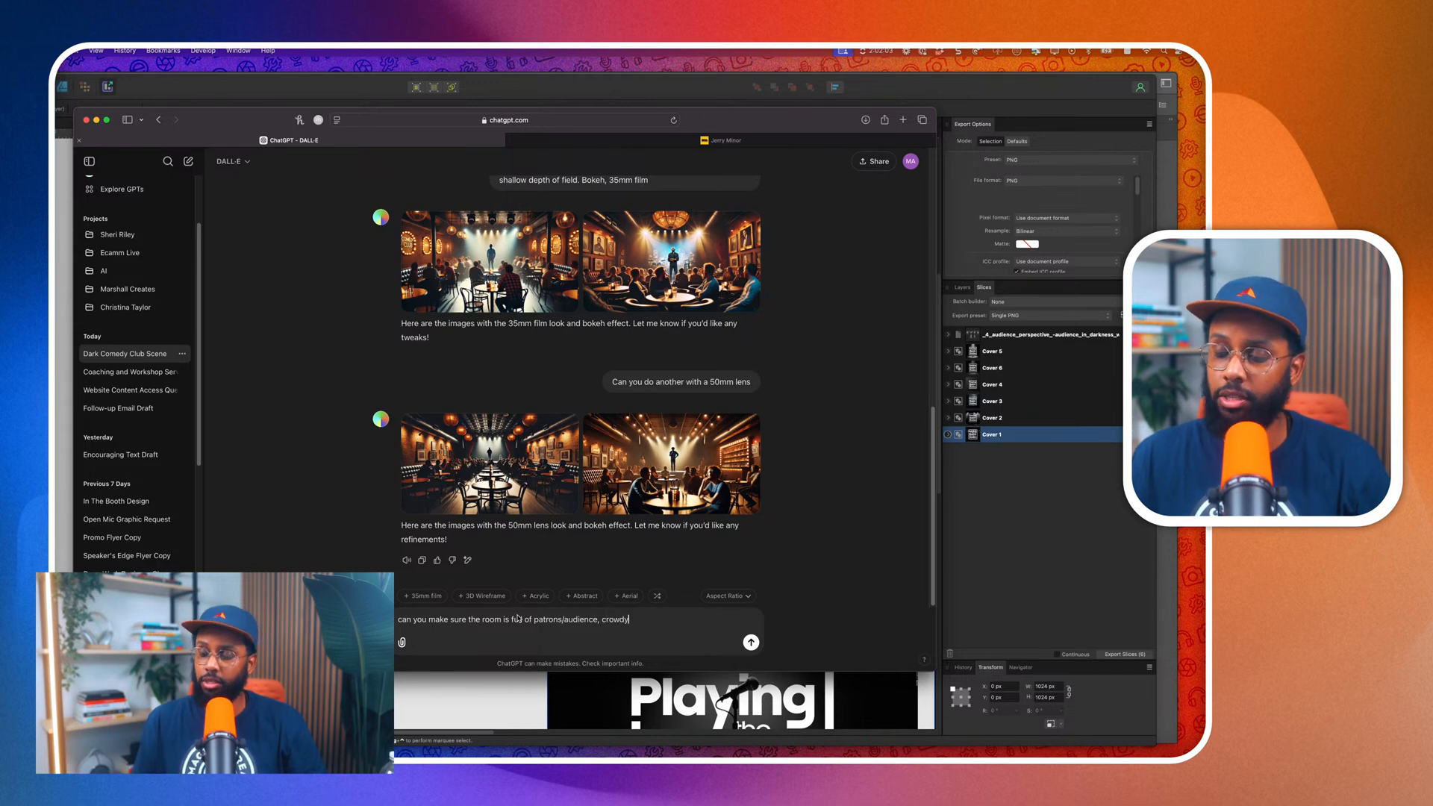
{"action": "key", "text": "BackSpace"}
{"action": "key", "text": "BackSpace"}
{"action": "key", "text": "BackSpace"}
{"action": "type", "text": "edy club"}
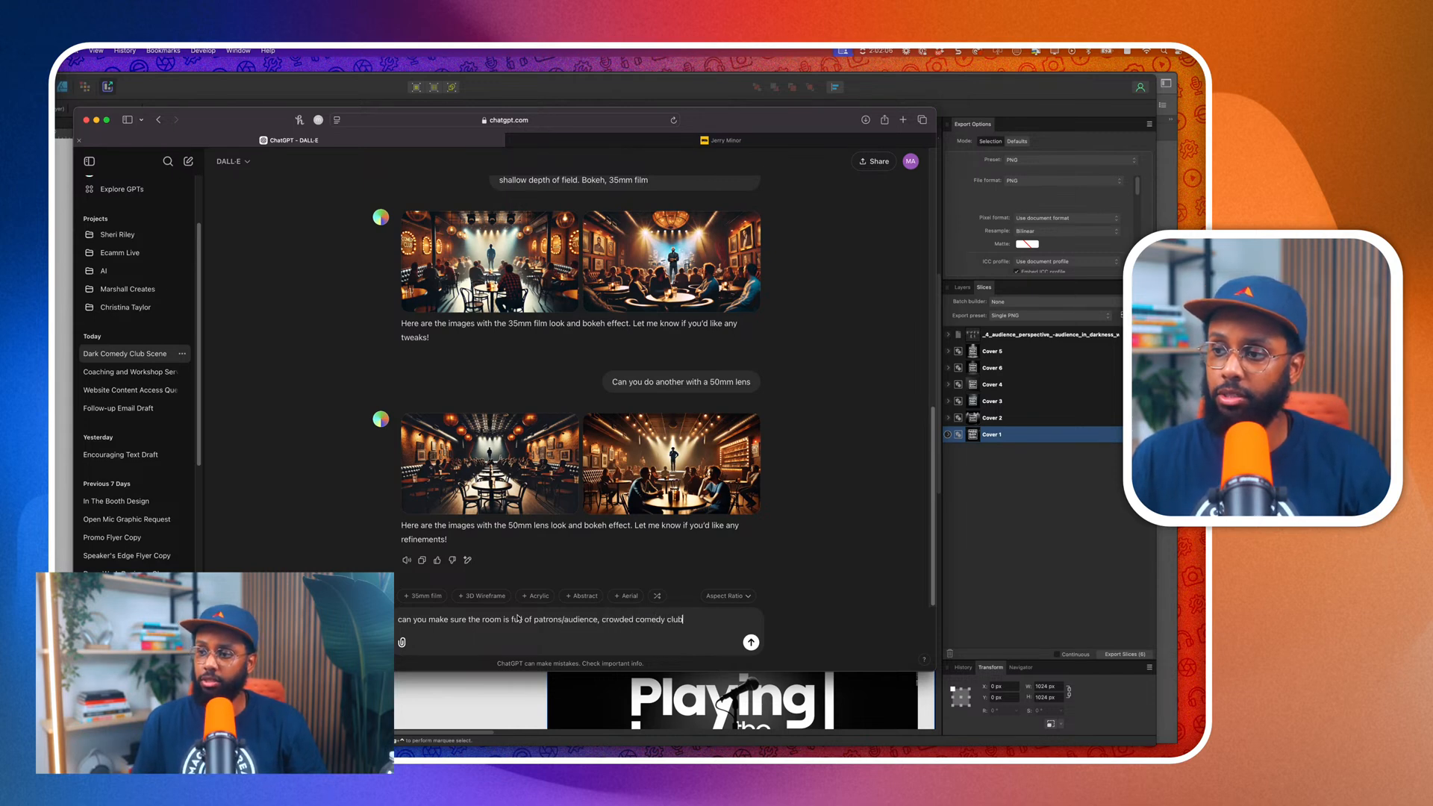
{"action": "key", "text": "Return"}
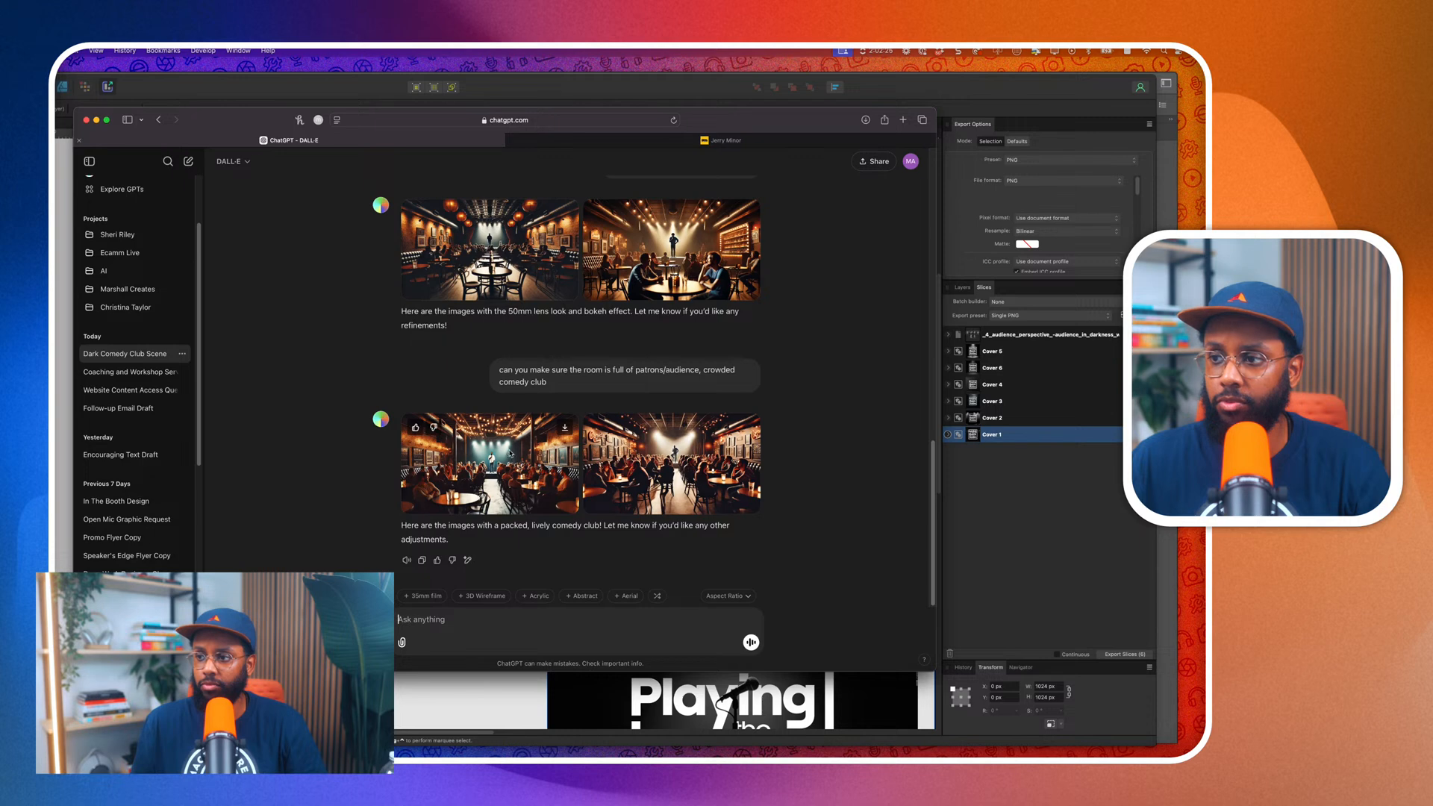
Examine both crowded comedy club images at full size, including a close-up of the second image's seated audience.
{"action": "left_click", "coordinate": [511, 453]}
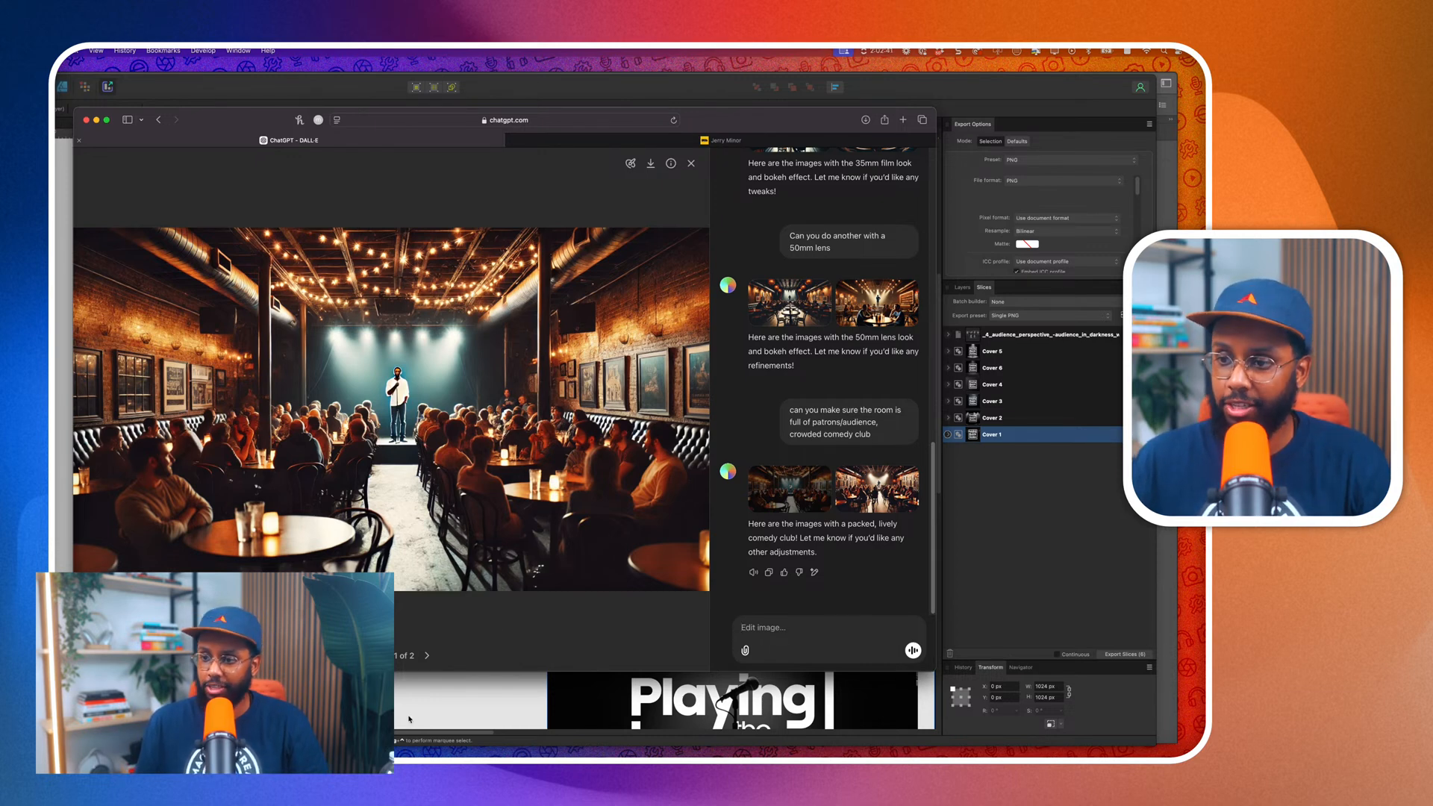
{"action": "left_click", "coordinate": [427, 656]}
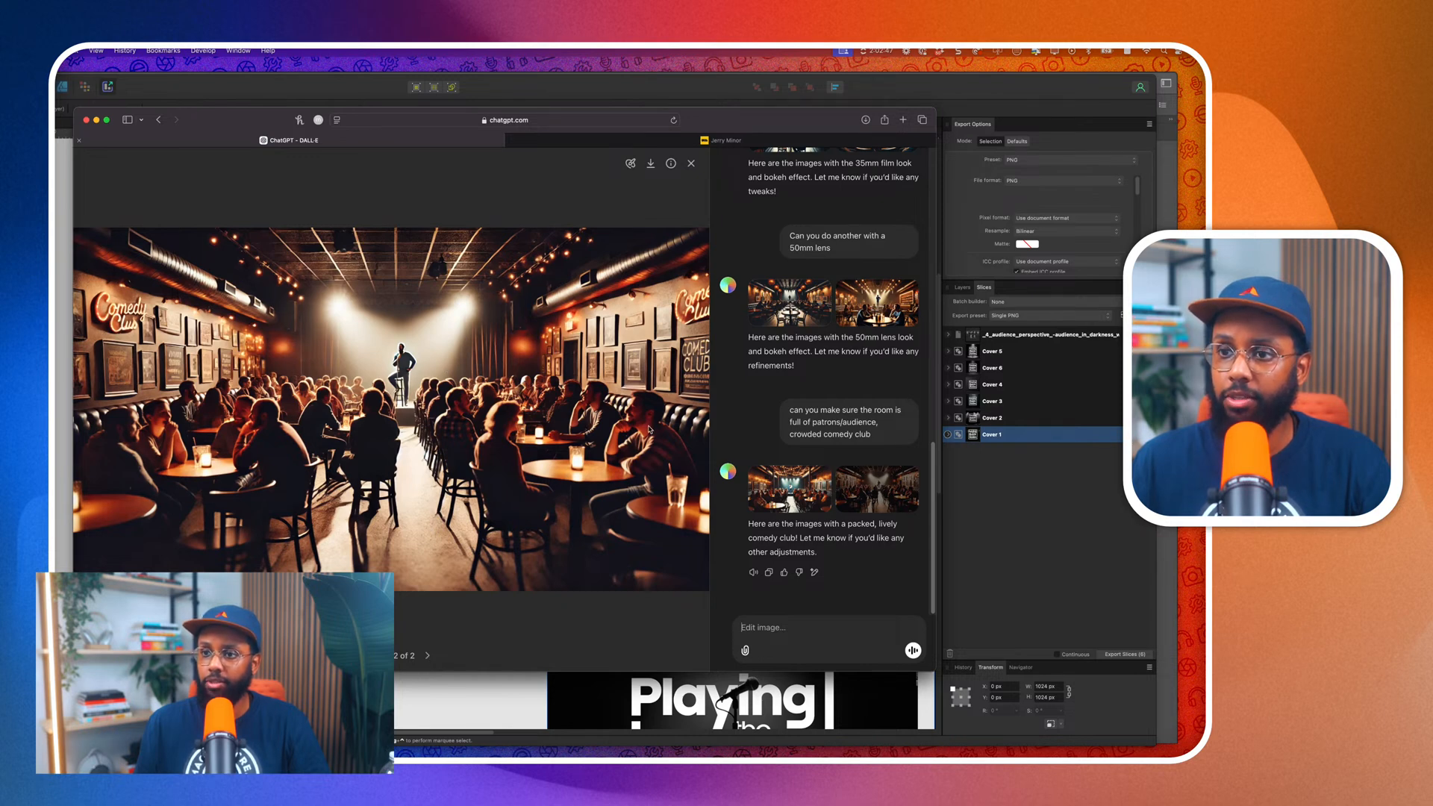
{"action": "scroll", "coordinate": [649, 430], "scroll_direction": "up", "scroll_amount": 5}
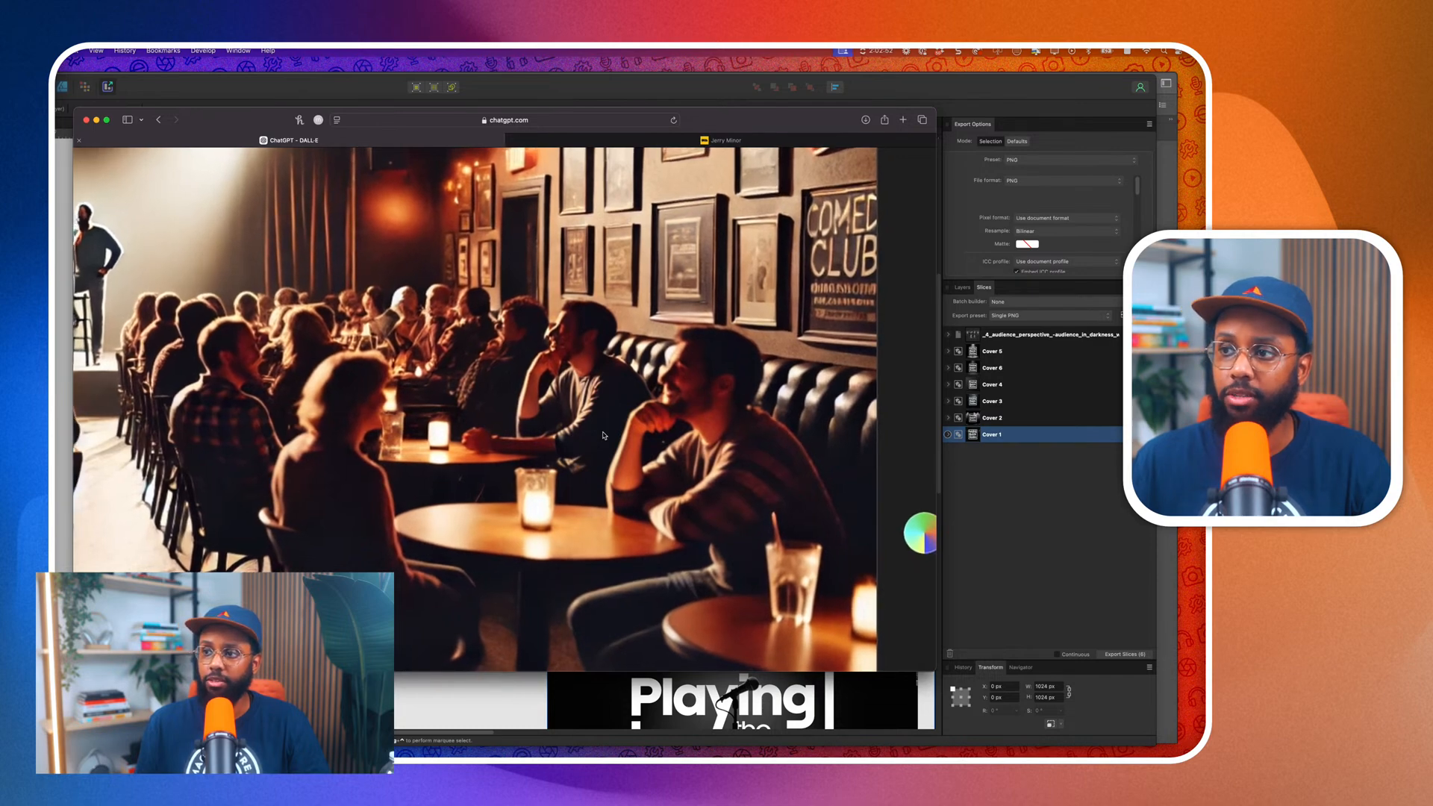
{"action": "scroll", "coordinate": [604, 435], "scroll_direction": "down", "scroll_amount": 5}
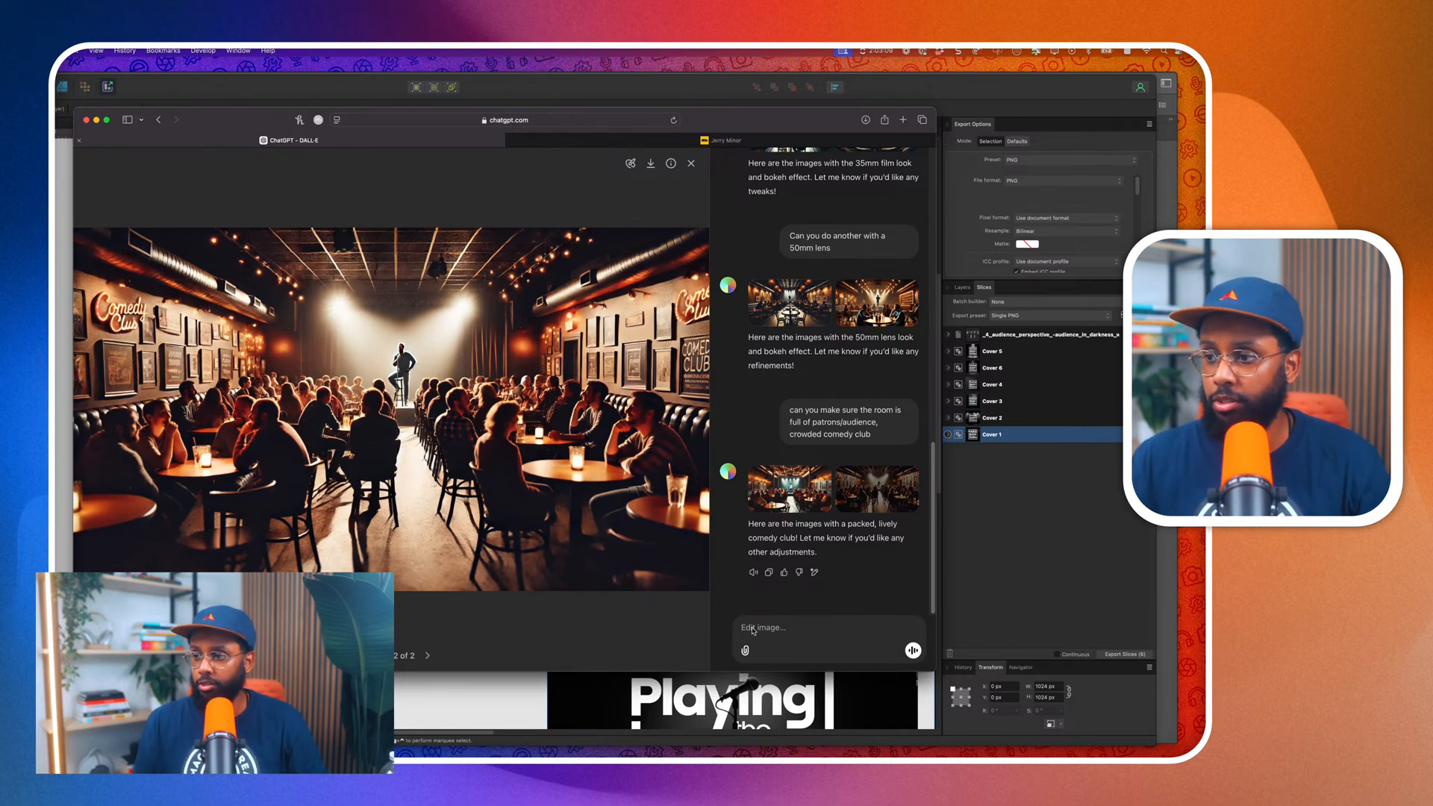
Request an edit of the second crowded club image with "closer, can you do one more and make sure everyone is looking towards the stage".
{"action": "type", "text": "closer, can you"}
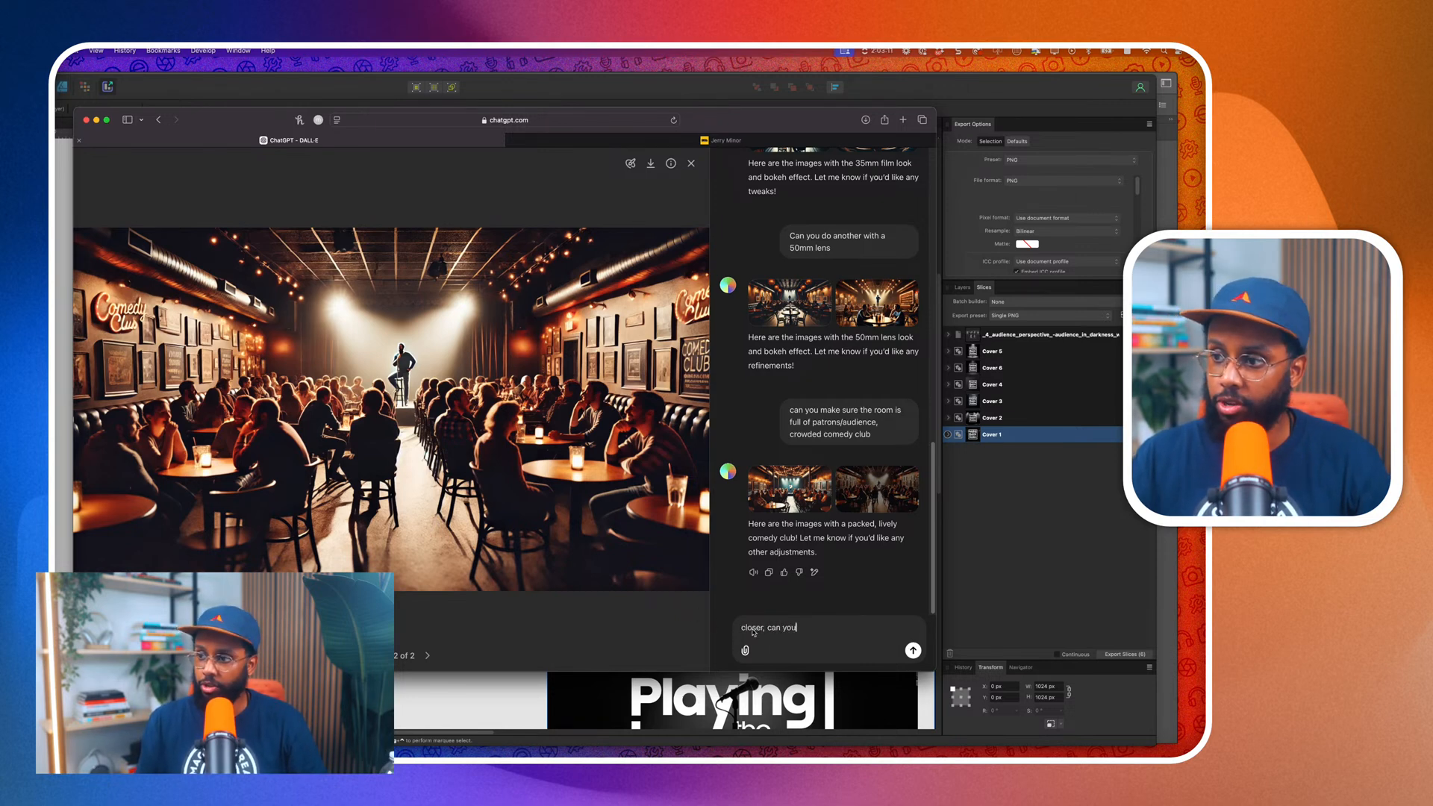
{"action": "type", "text": " do one more"}
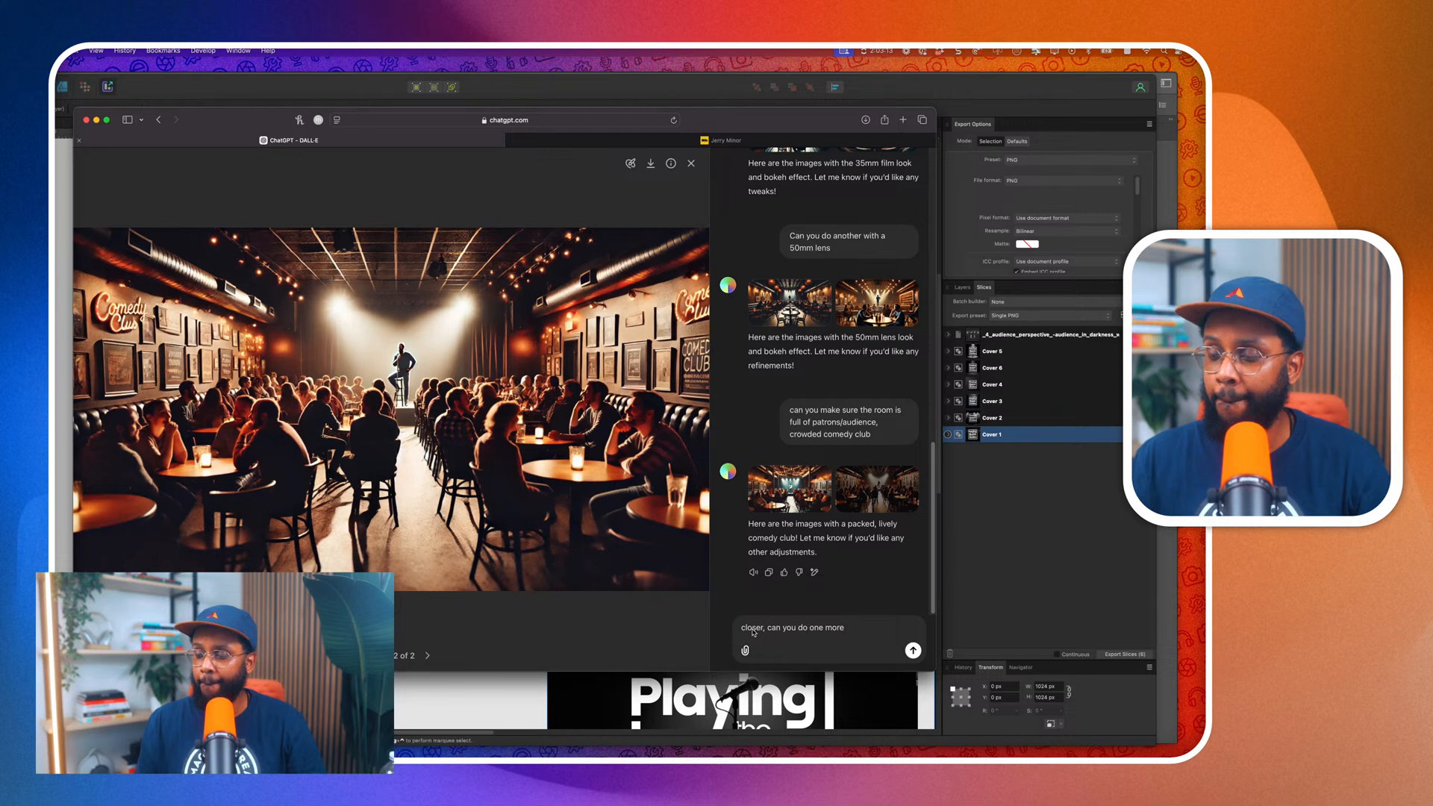
{"action": "type", "text": " and make"}
{"action": "type", "text": "sure"}
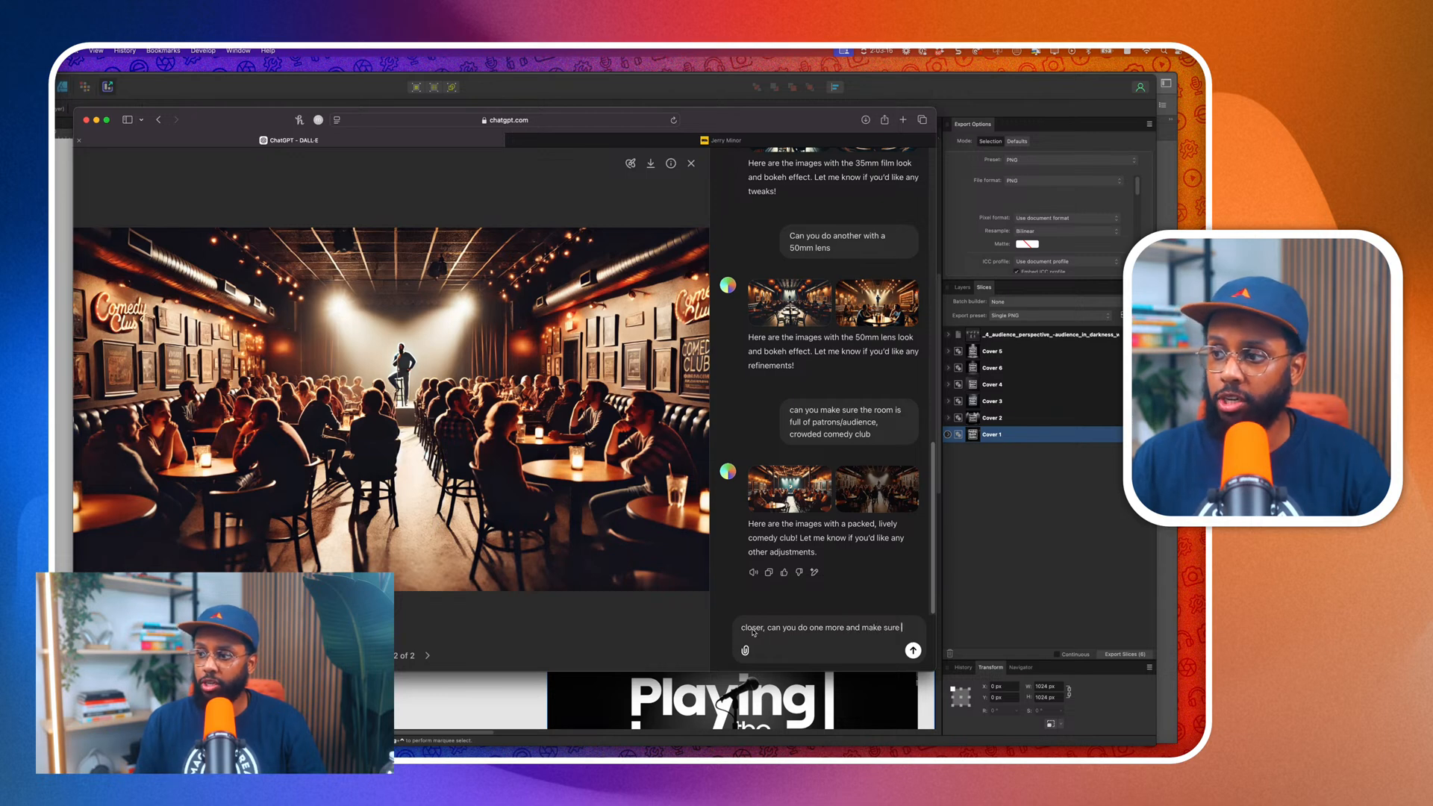
{"action": "type", "text": " everyone is"}
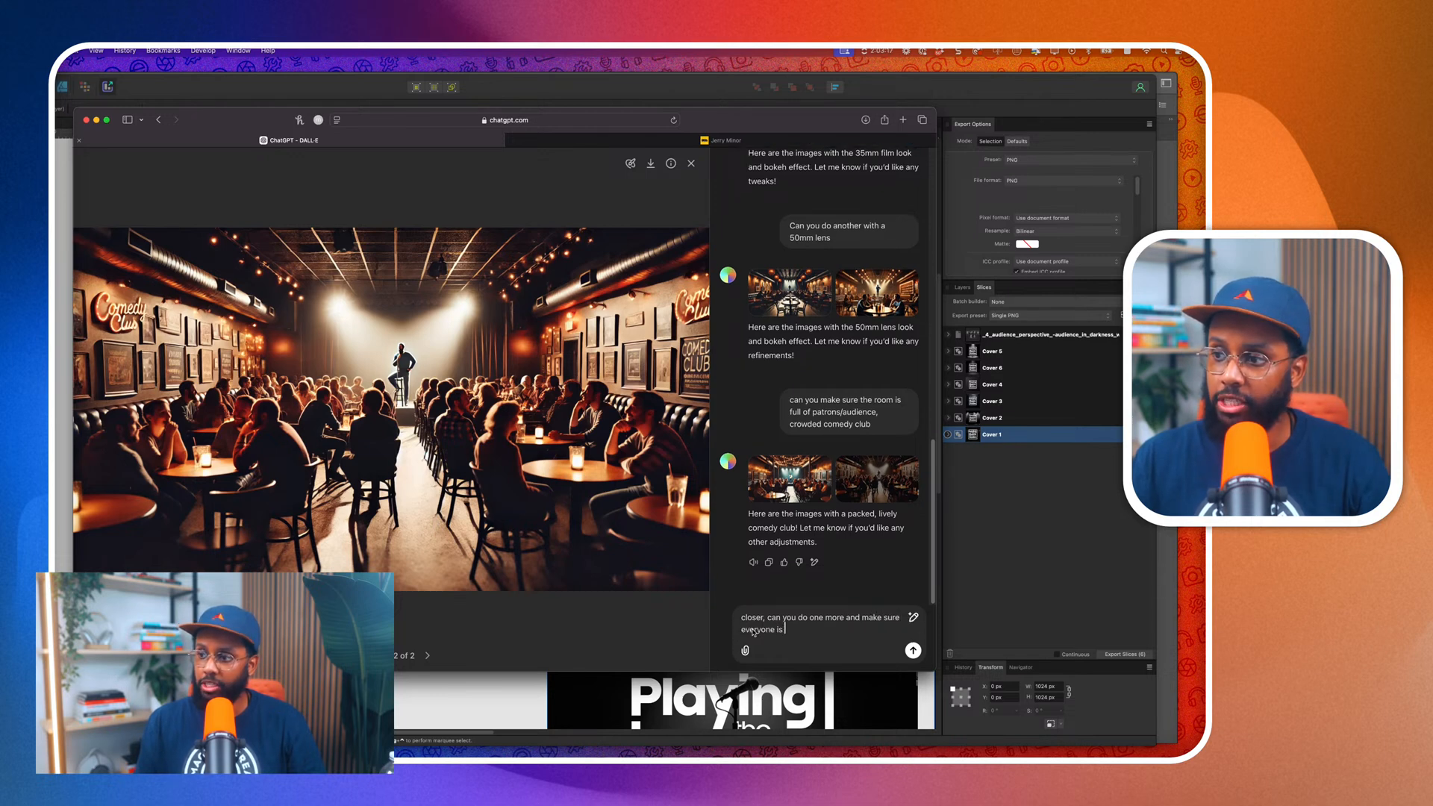
{"action": "type", "text": " looking towards "}
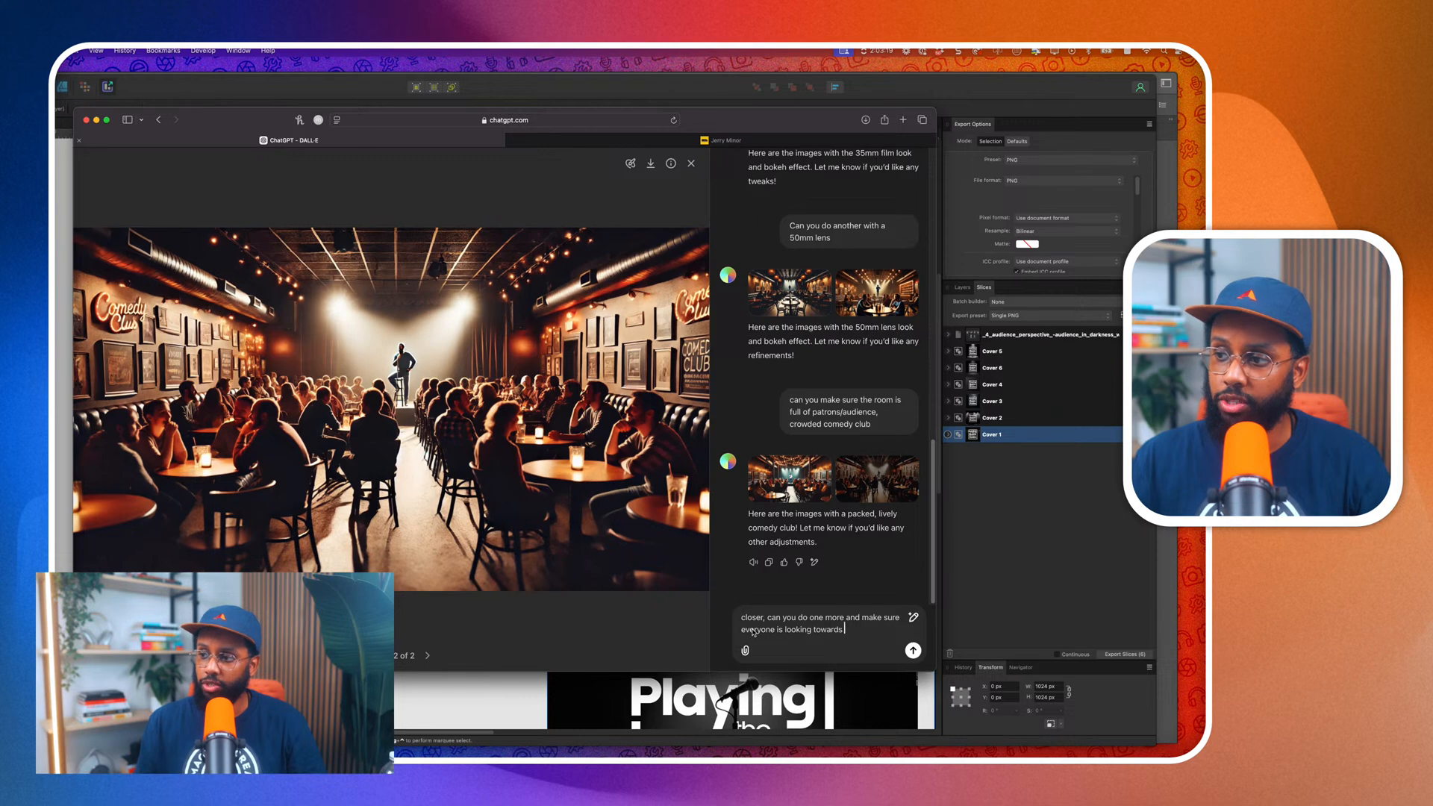
{"action": "type", "text": "the stage"}
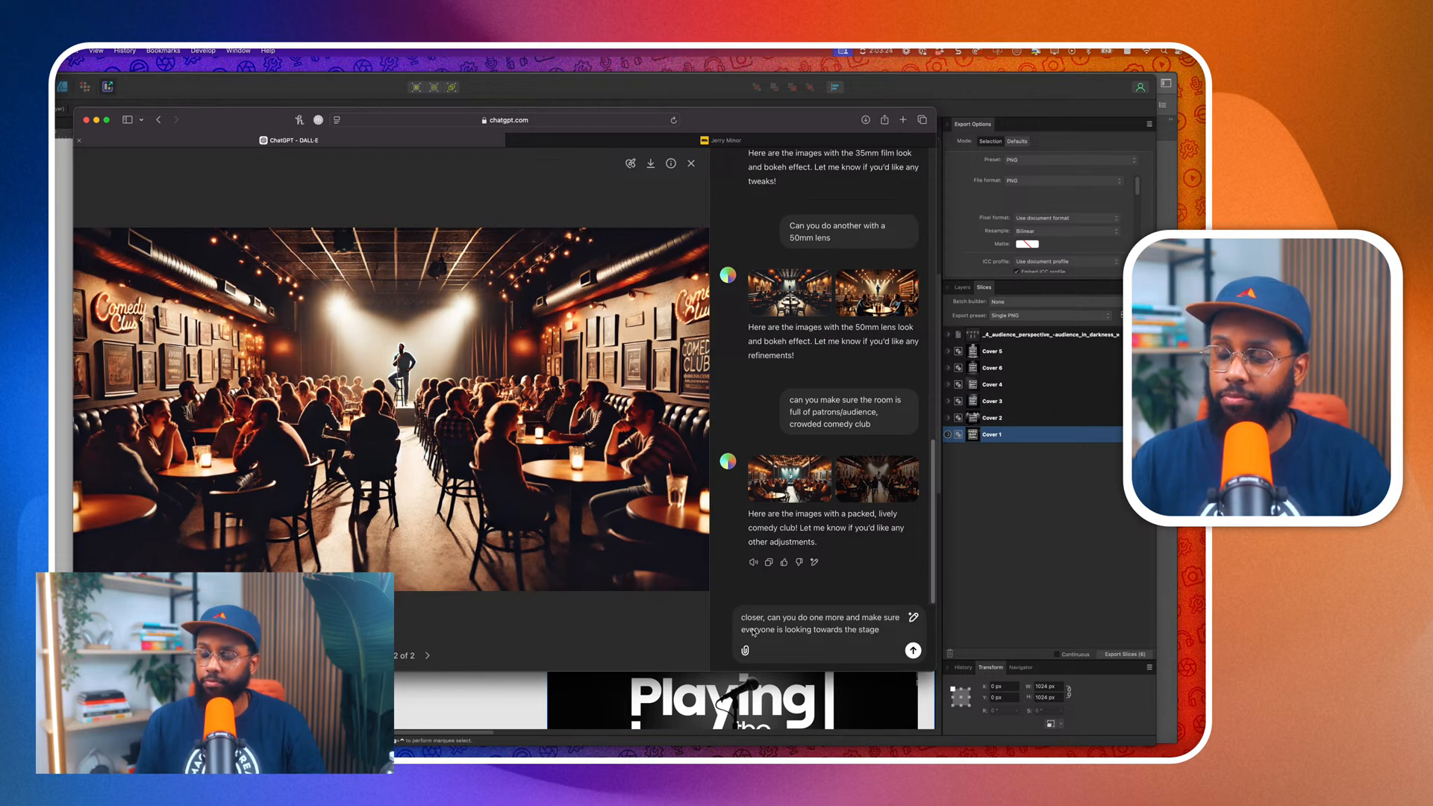
{"action": "key", "text": "Return"}
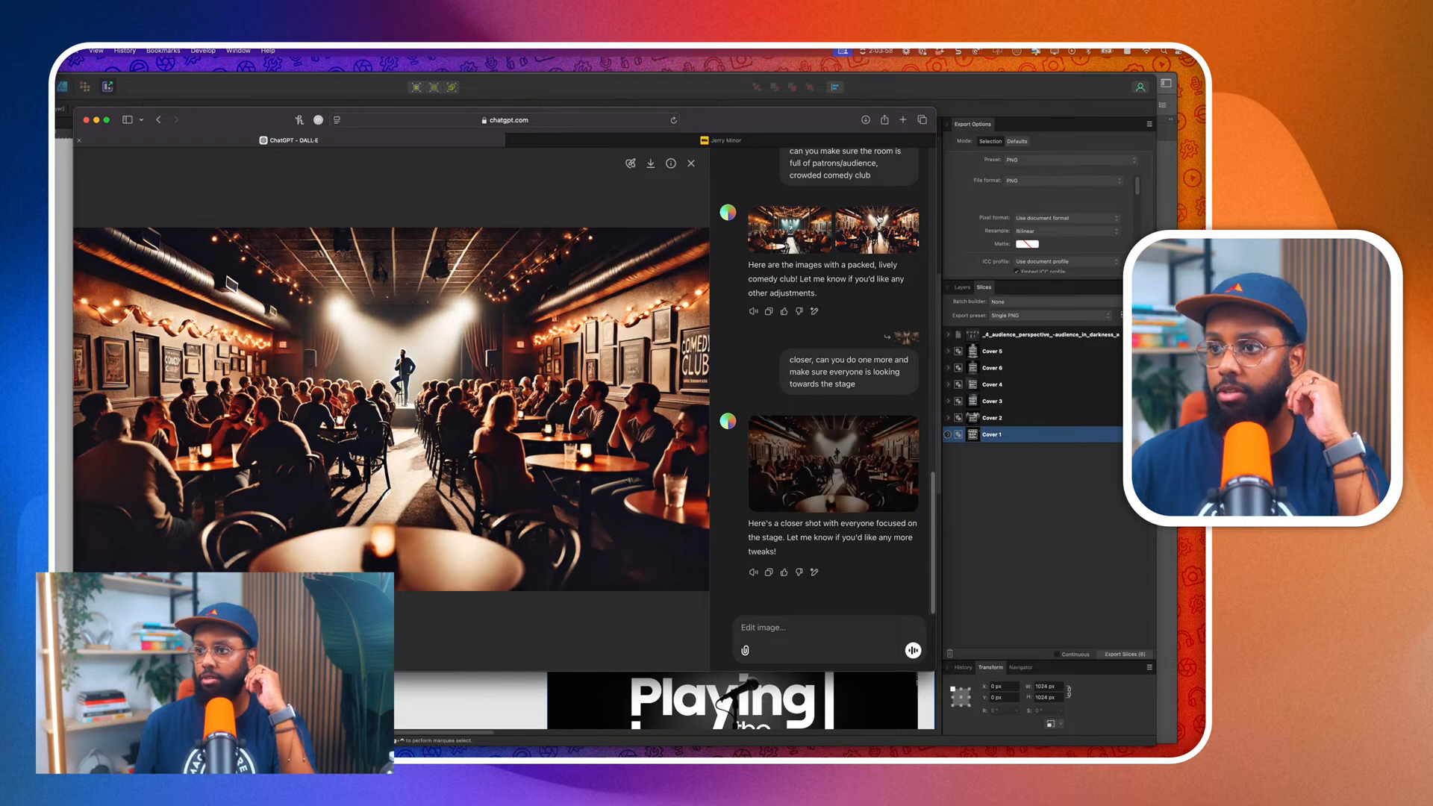
Compare the new closer shot with the second crowded club image and review the earlier versions in the chat.
{"action": "left_click", "coordinate": [829, 441]}
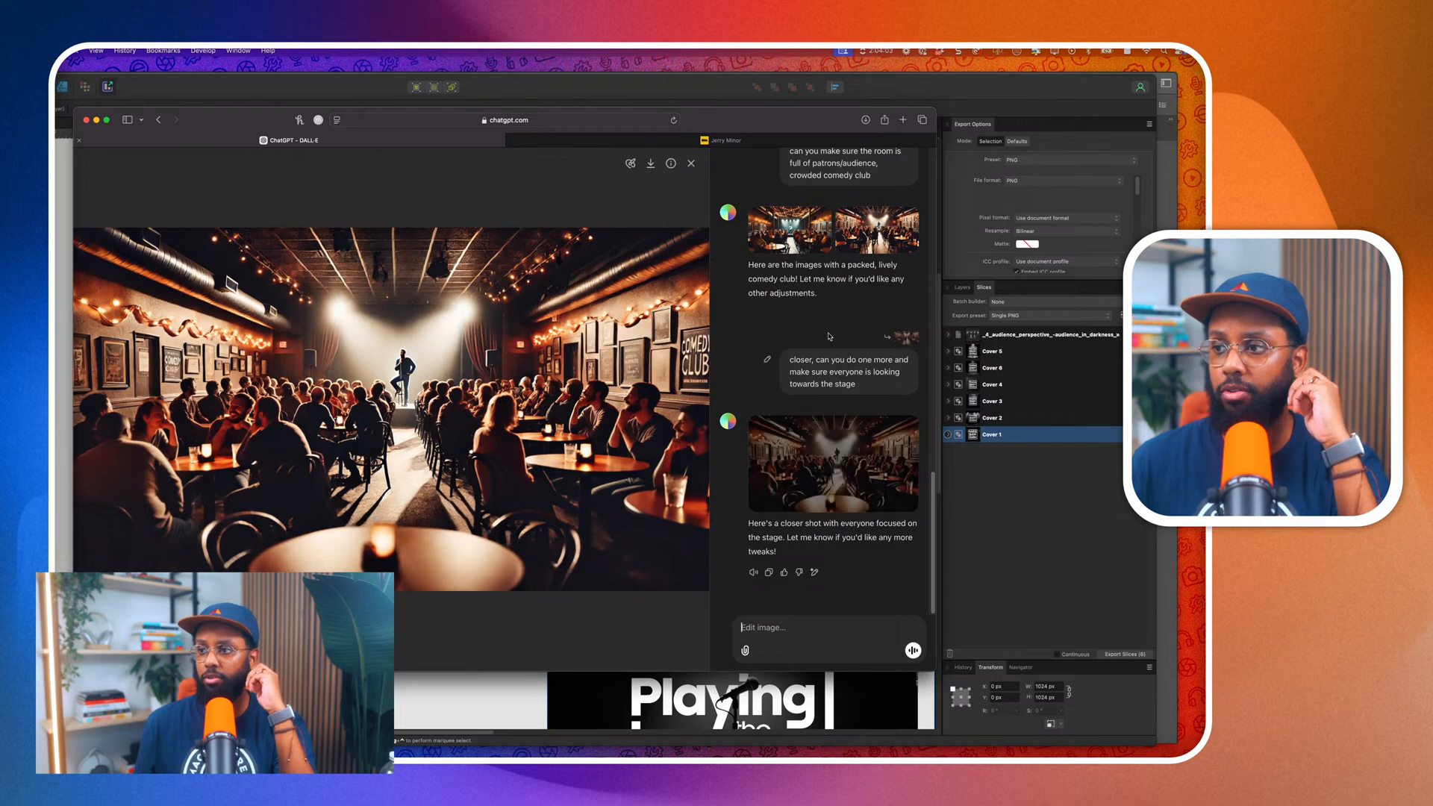
{"action": "left_click", "coordinate": [871, 241]}
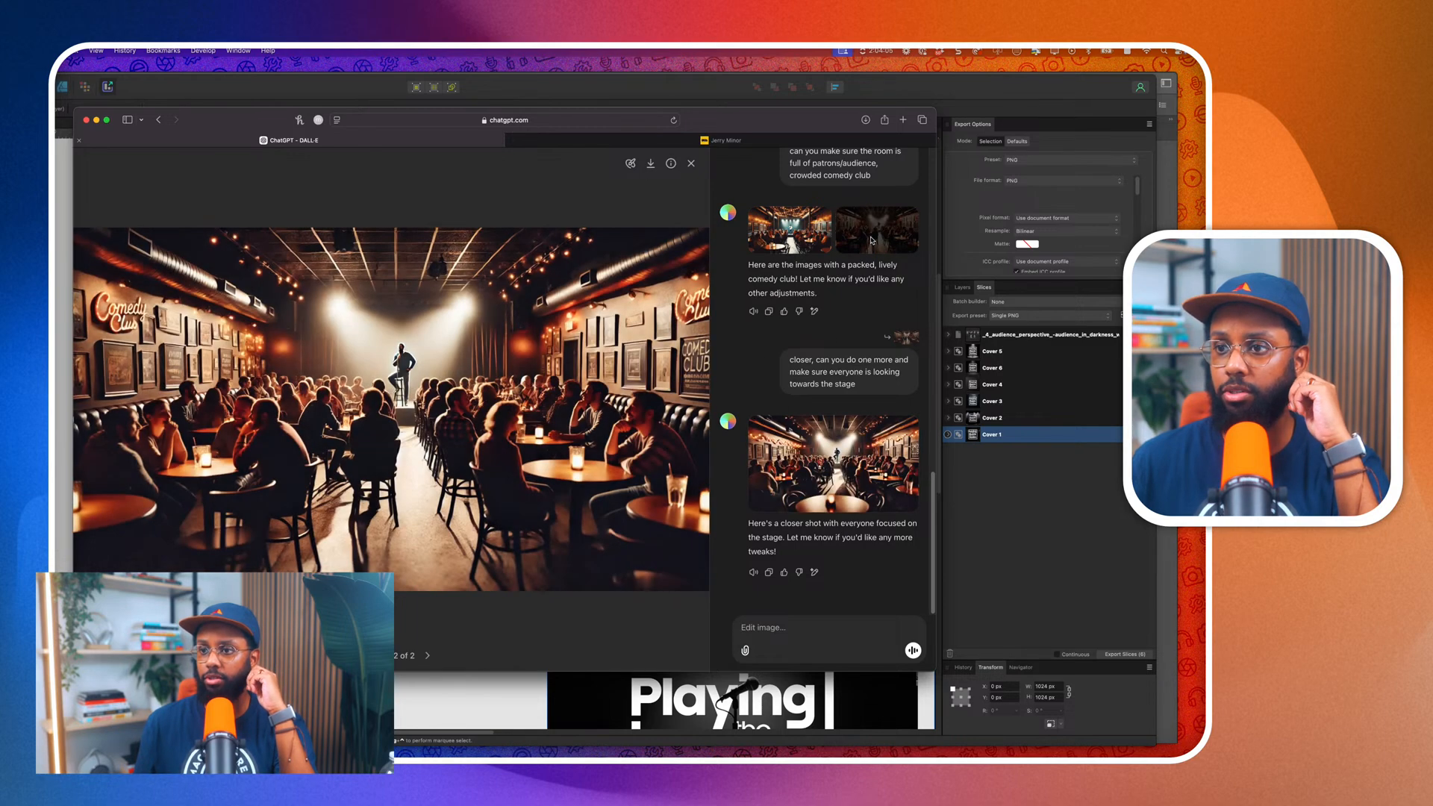
{"action": "left_click", "coordinate": [848, 489]}
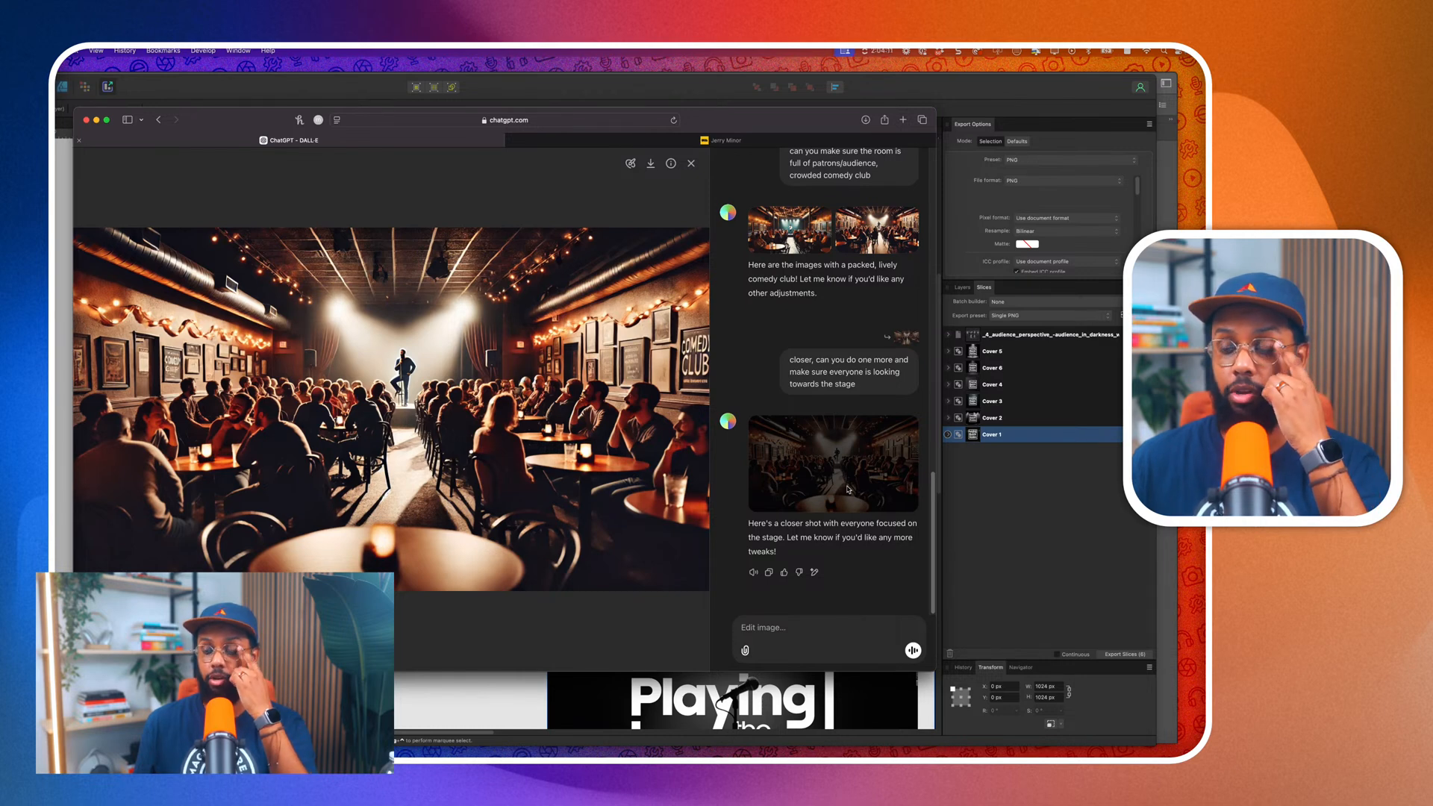
{"action": "scroll", "coordinate": [824, 420], "scroll_direction": "up", "scroll_amount": 8}
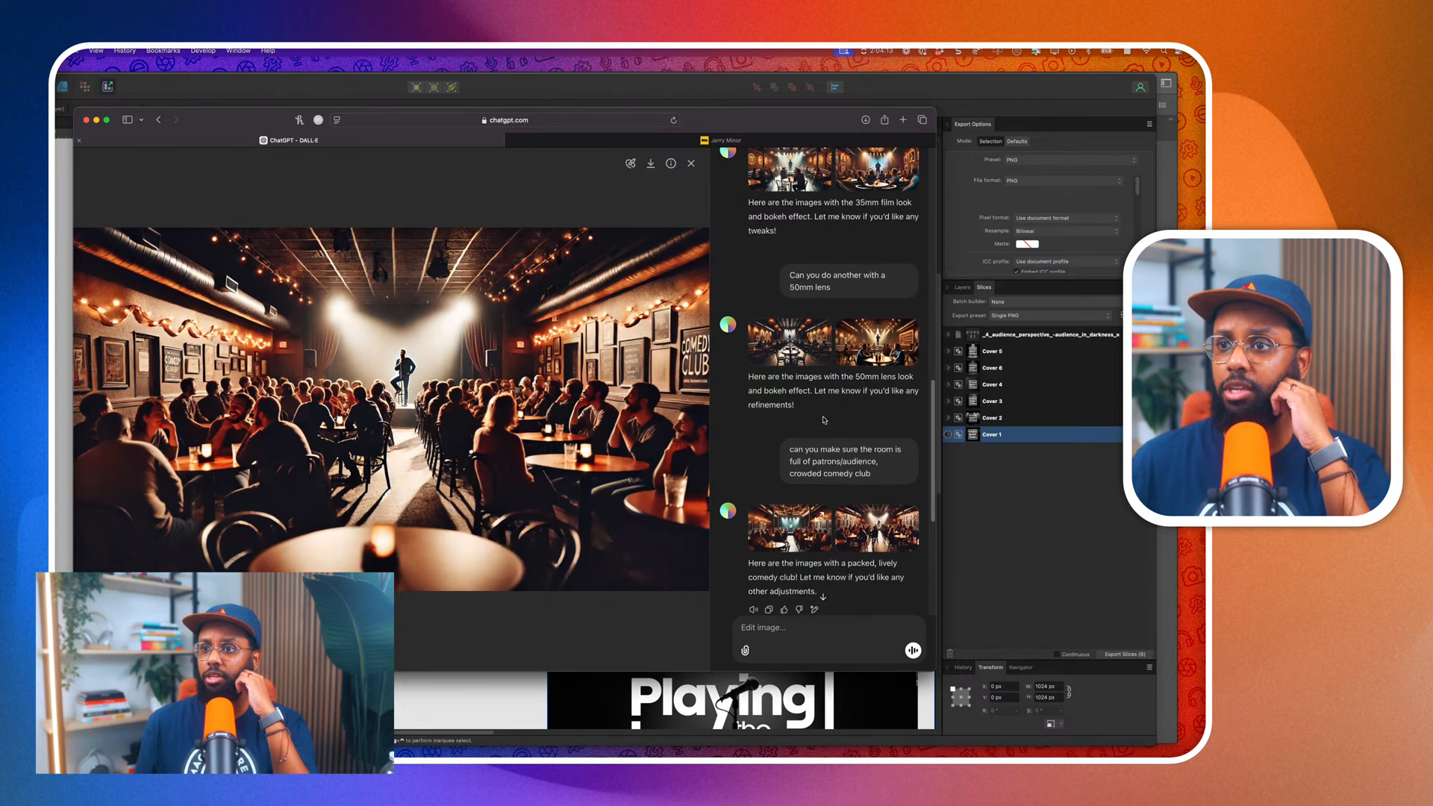
{"action": "scroll", "coordinate": [829, 447], "scroll_direction": "down", "scroll_amount": 1}
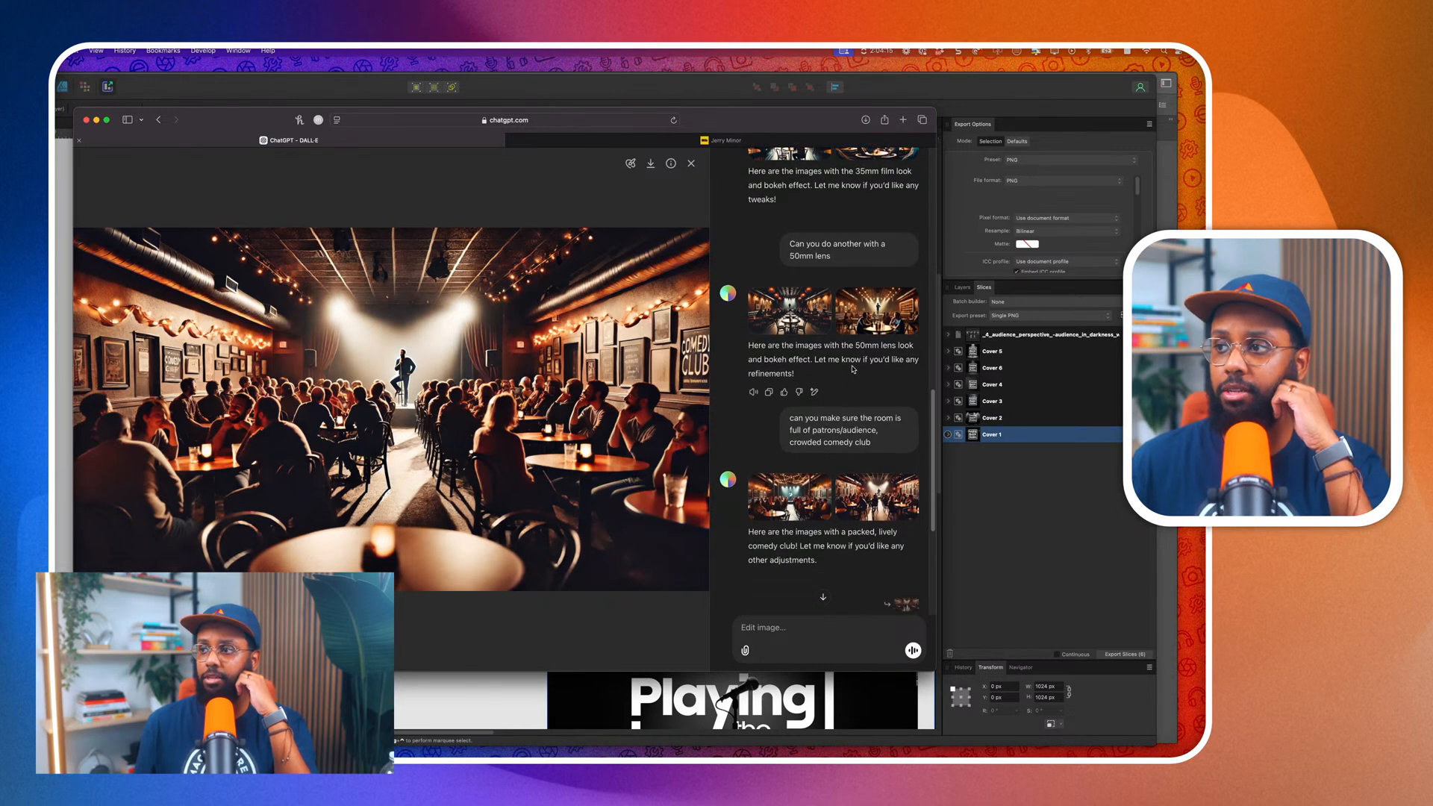
{"action": "left_click", "coordinate": [851, 493]}
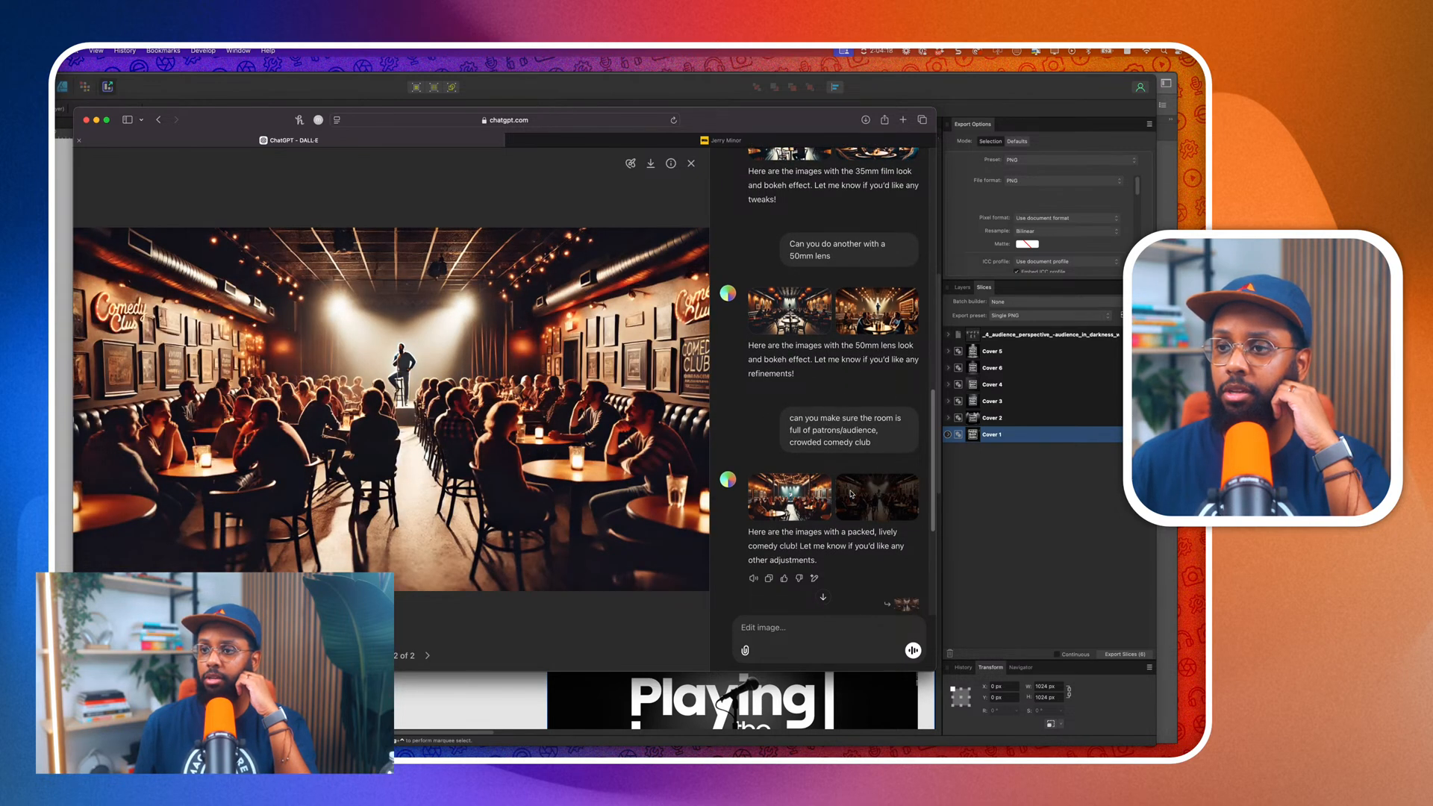
{"action": "scroll", "coordinate": [847, 508], "scroll_direction": "down", "scroll_amount": 2}
{"action": "scroll", "coordinate": [839, 563], "scroll_direction": "down", "scroll_amount": 2}
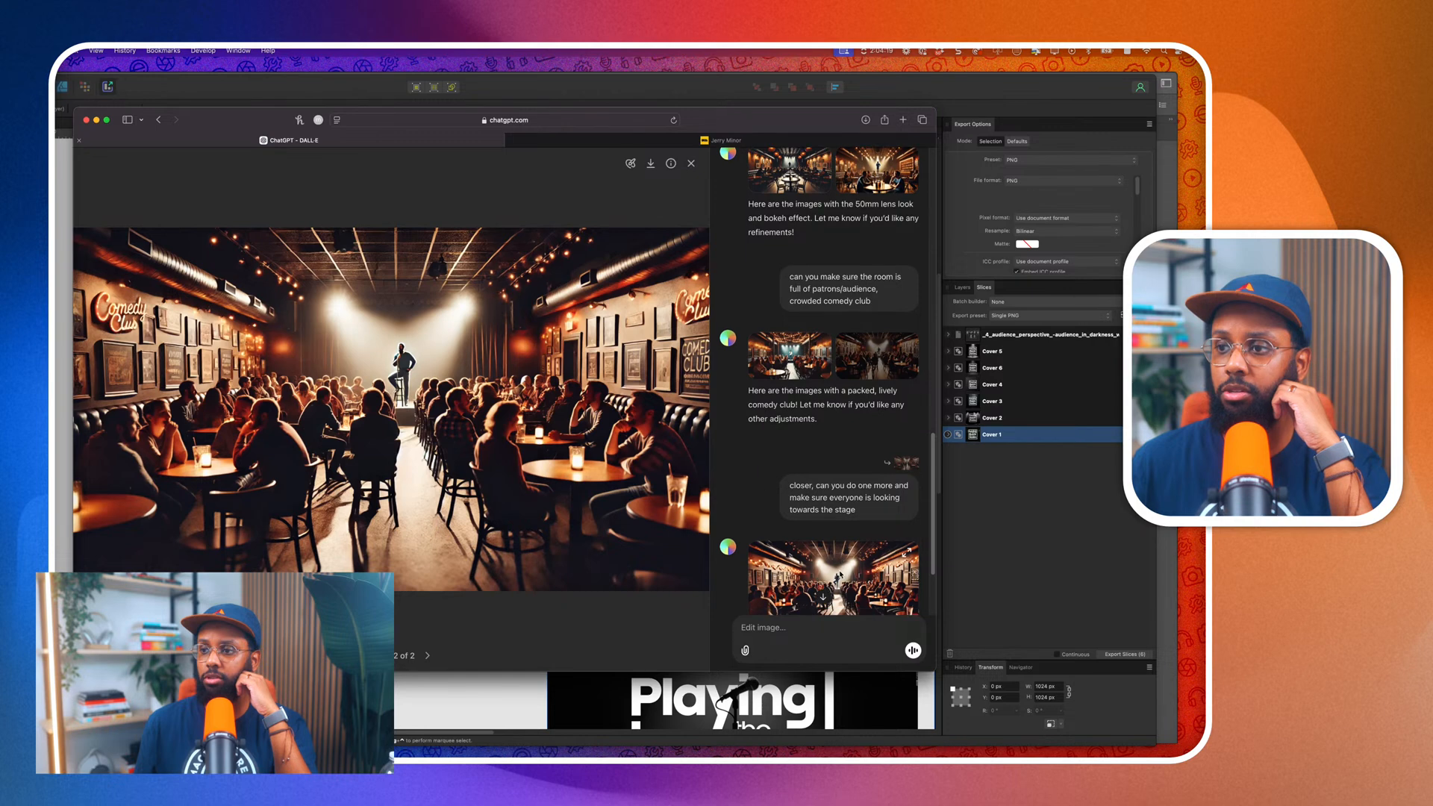
{"action": "left_click", "coordinate": [840, 574]}
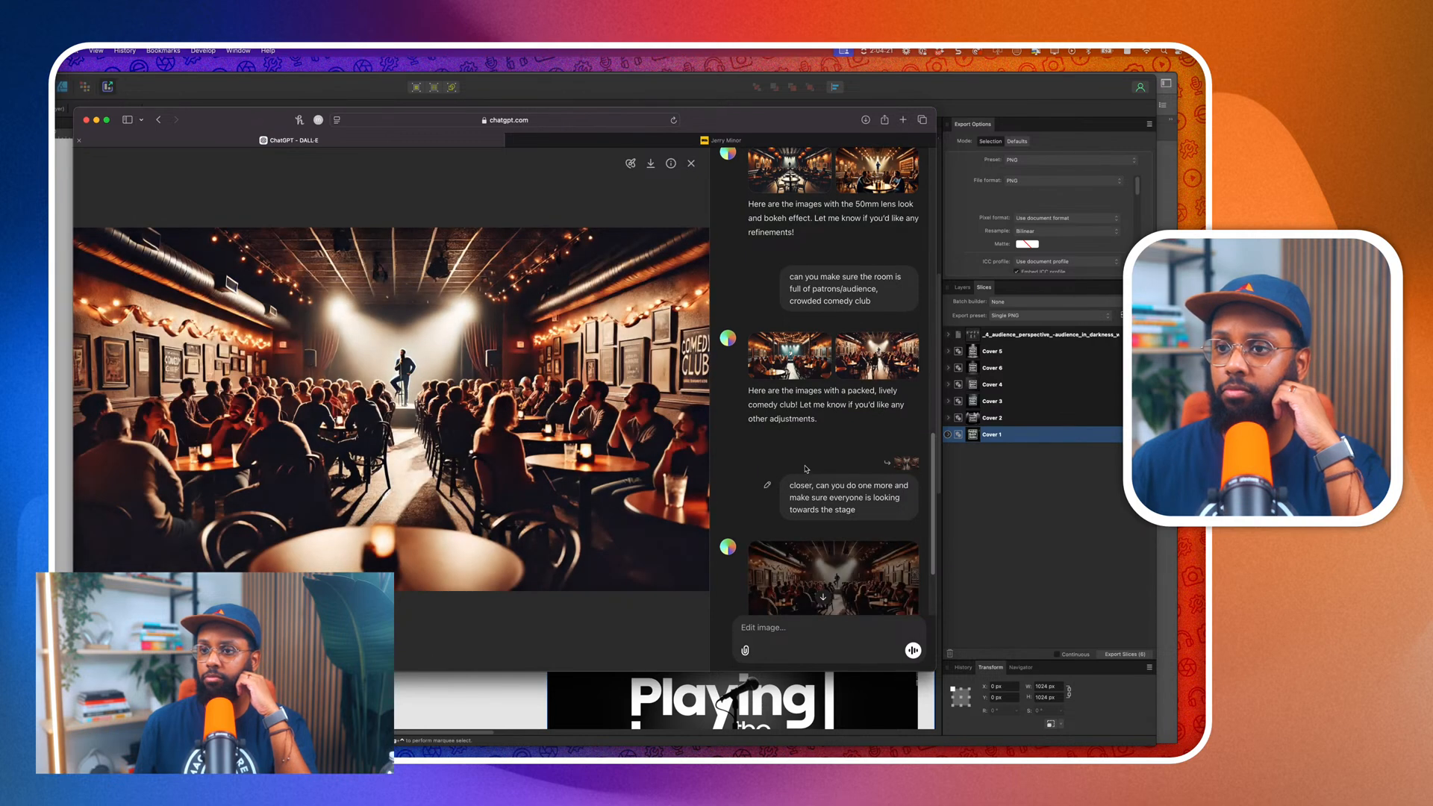
{"action": "scroll", "coordinate": [800, 440], "scroll_direction": "up", "scroll_amount": 4}
{"action": "scroll", "coordinate": [800, 441], "scroll_direction": "up", "scroll_amount": 2}
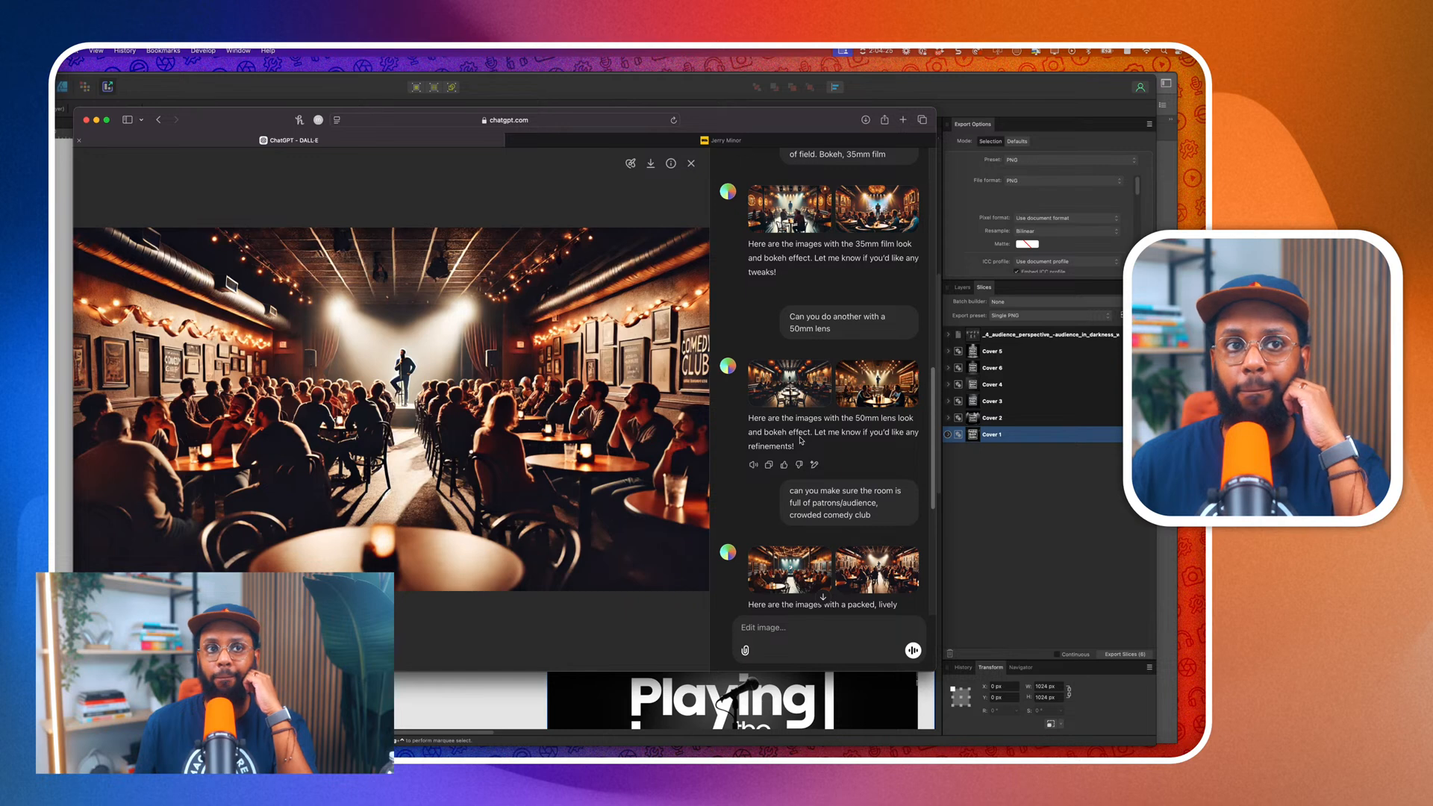
{"action": "scroll", "coordinate": [800, 441], "scroll_direction": "down", "scroll_amount": 2}
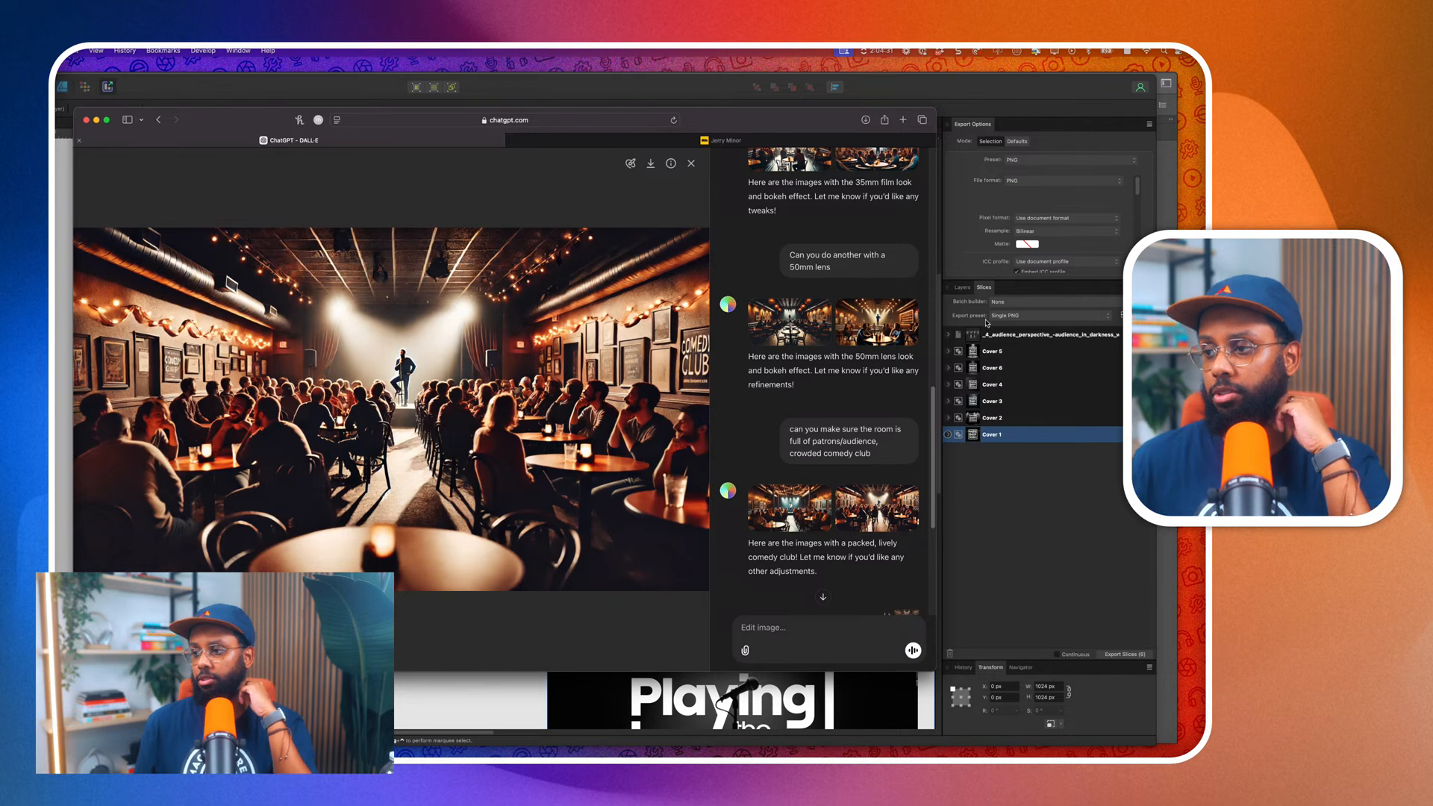
{"action": "scroll", "coordinate": [925, 492], "scroll_direction": "down", "scroll_amount": 5}
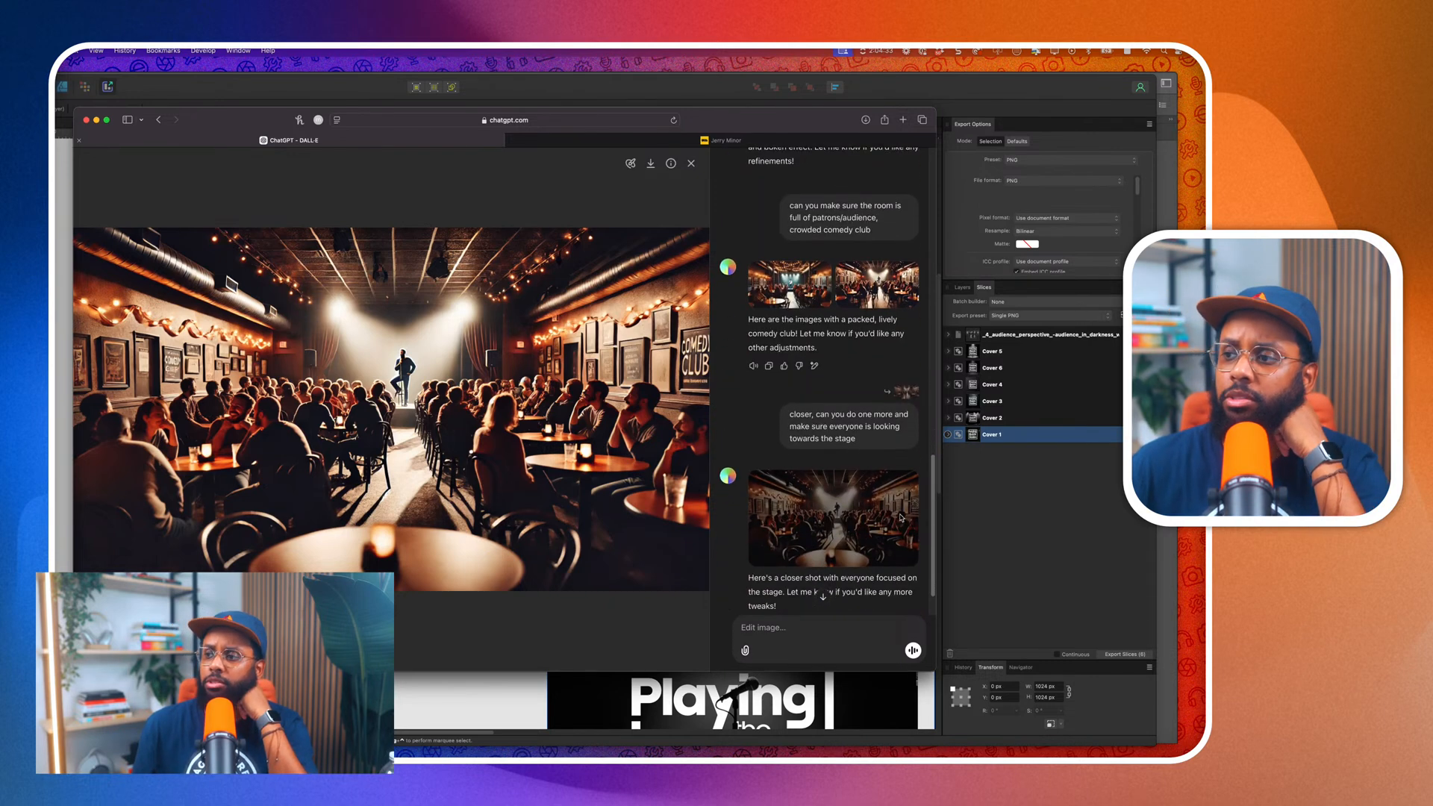
{"action": "scroll", "coordinate": [901, 517], "scroll_direction": "down", "scroll_amount": 2}
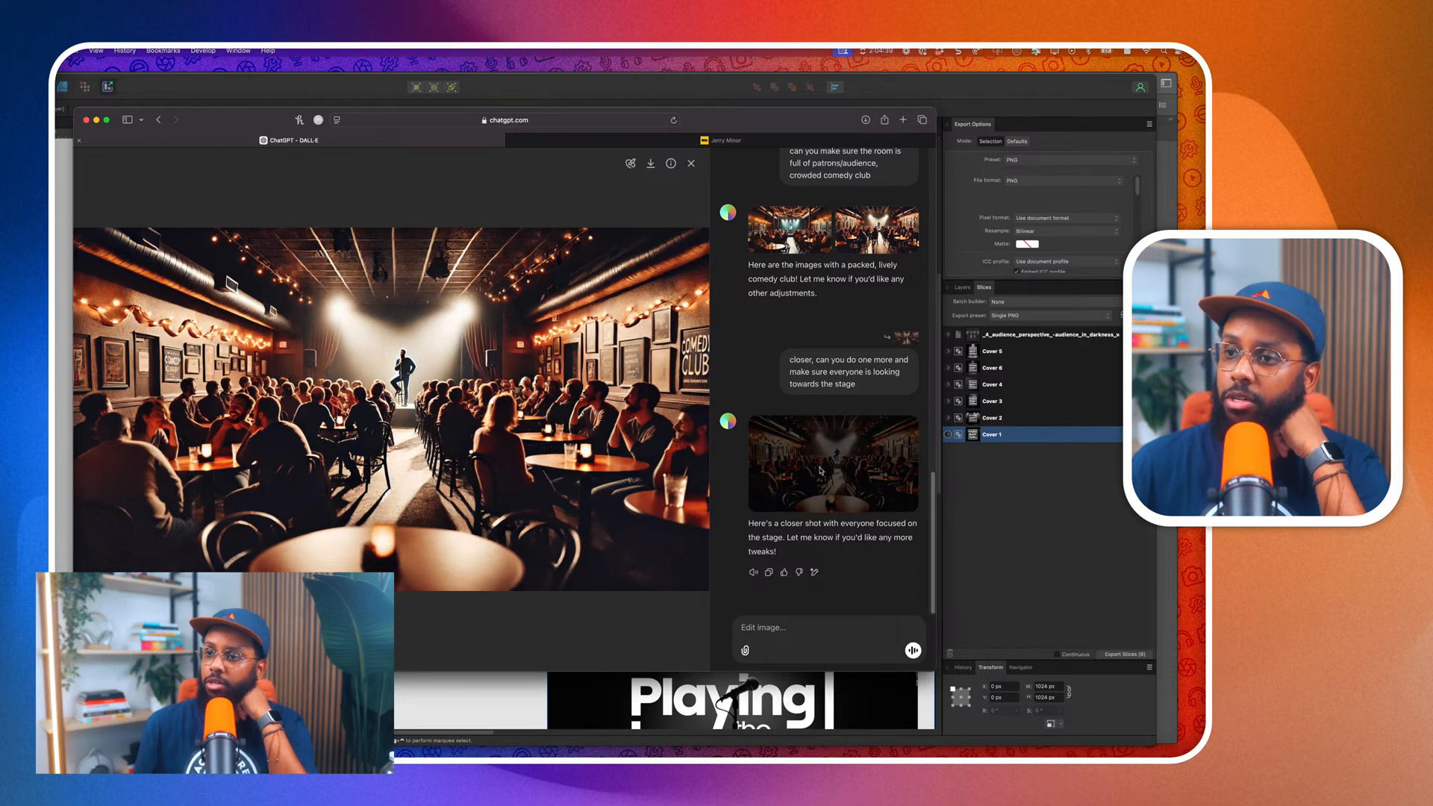
Start downloading the closer club shot and choose the guest's Cover Images folder under Ecamm Live, Season 4, as the destination.
{"action": "left_click", "coordinate": [651, 164]}
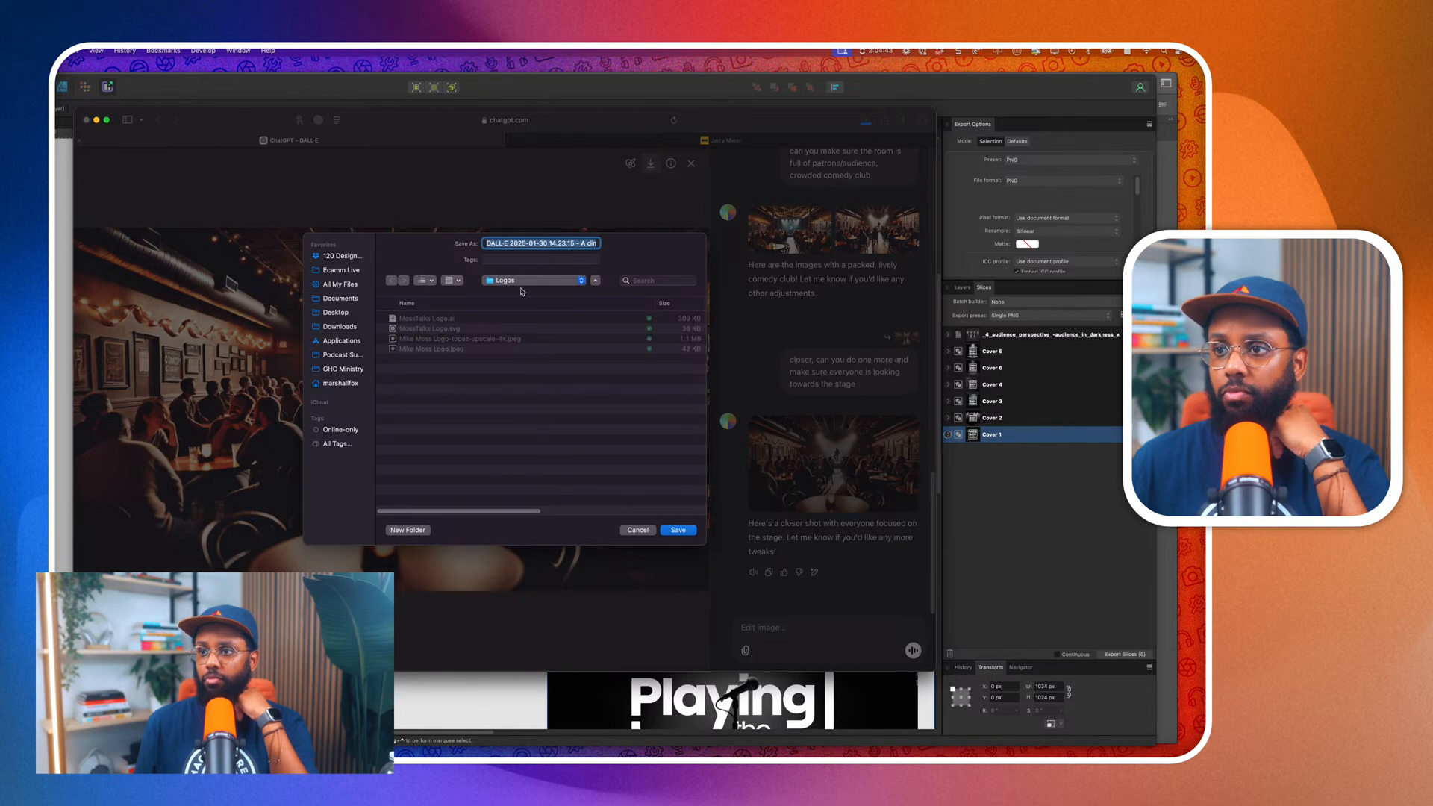
{"action": "left_click", "coordinate": [523, 282]}
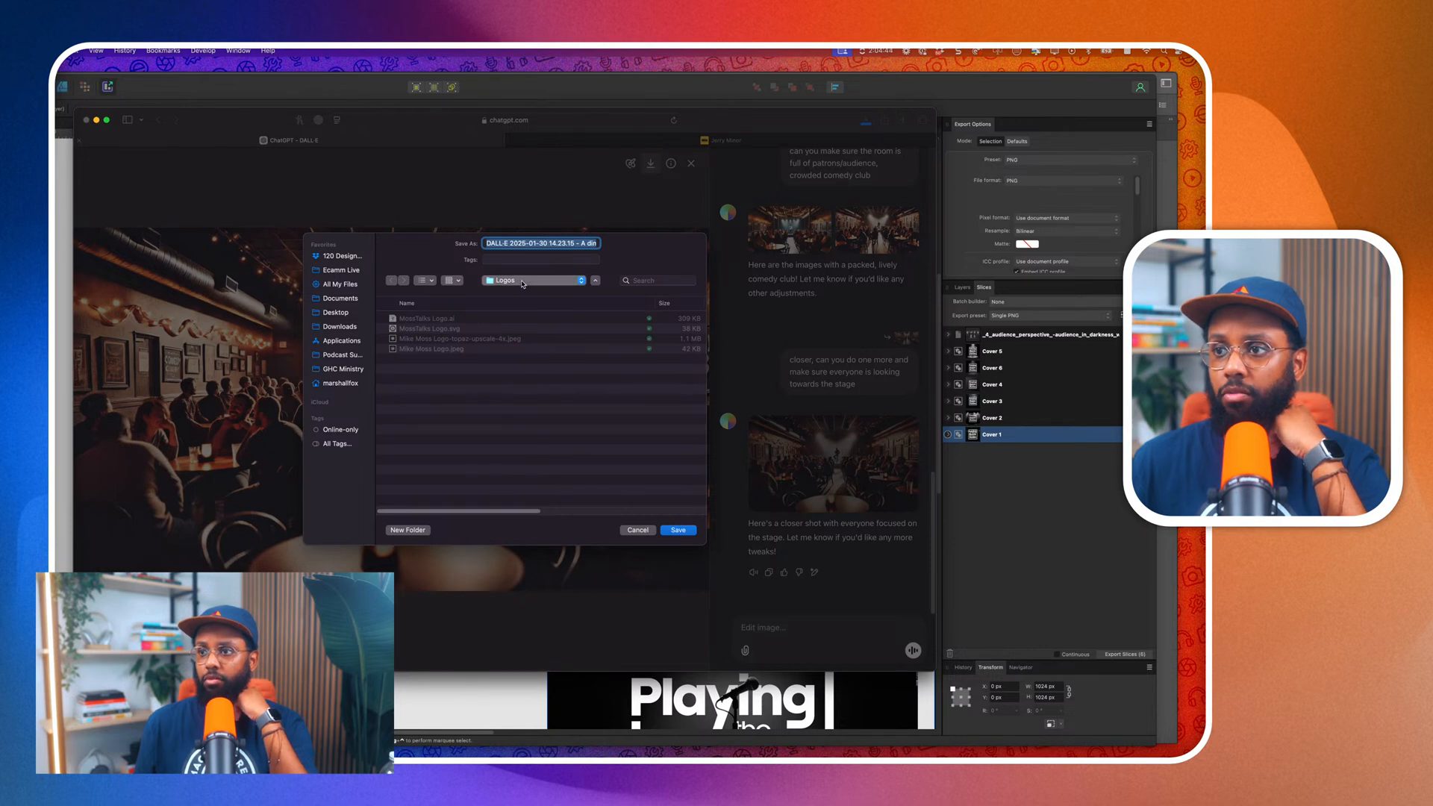
{"action": "left_click", "coordinate": [351, 258]}
{"action": "left_click", "coordinate": [342, 270]}
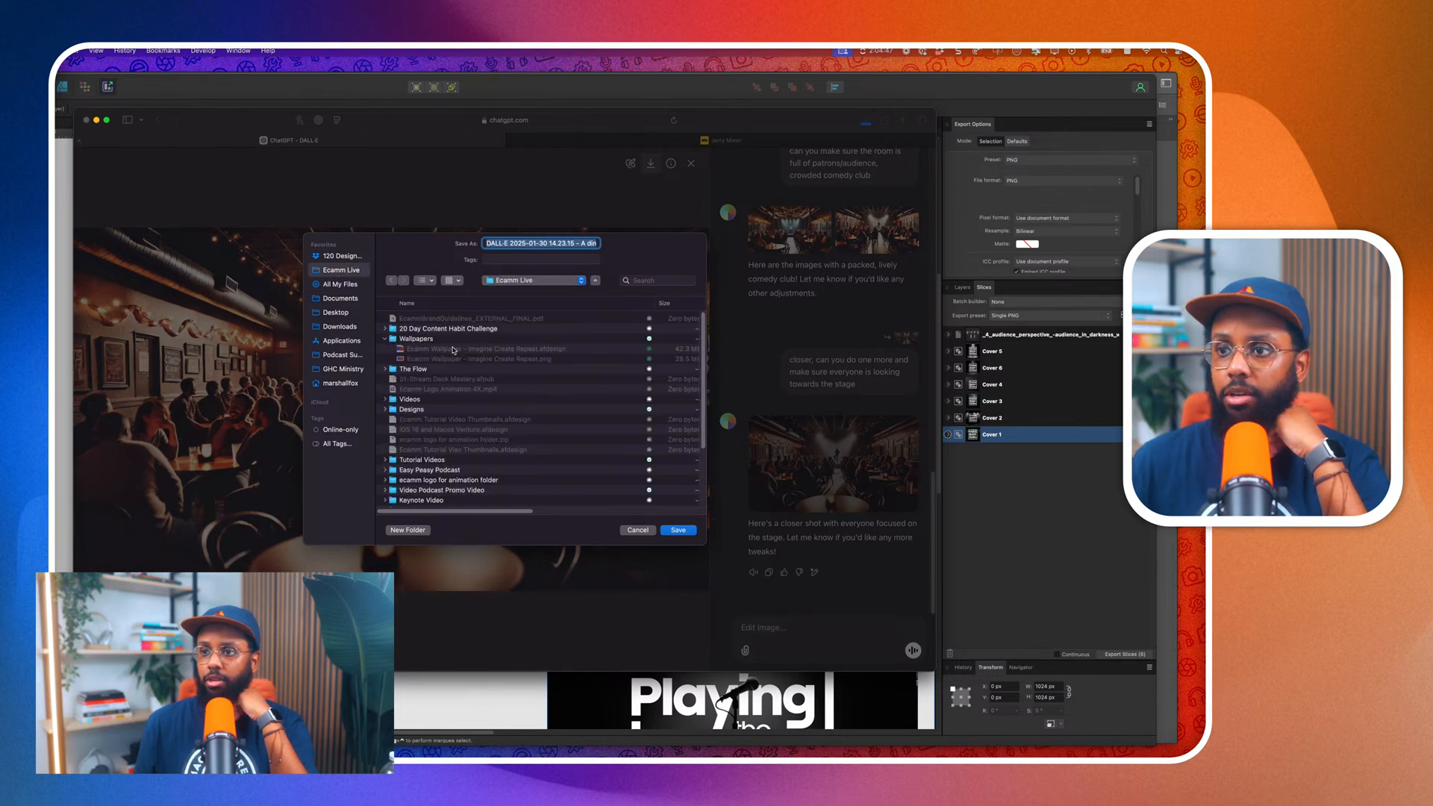
{"action": "scroll", "coordinate": [437, 434], "scroll_direction": "down", "scroll_amount": 3}
{"action": "scroll", "coordinate": [437, 434], "scroll_direction": "up", "scroll_amount": 5}
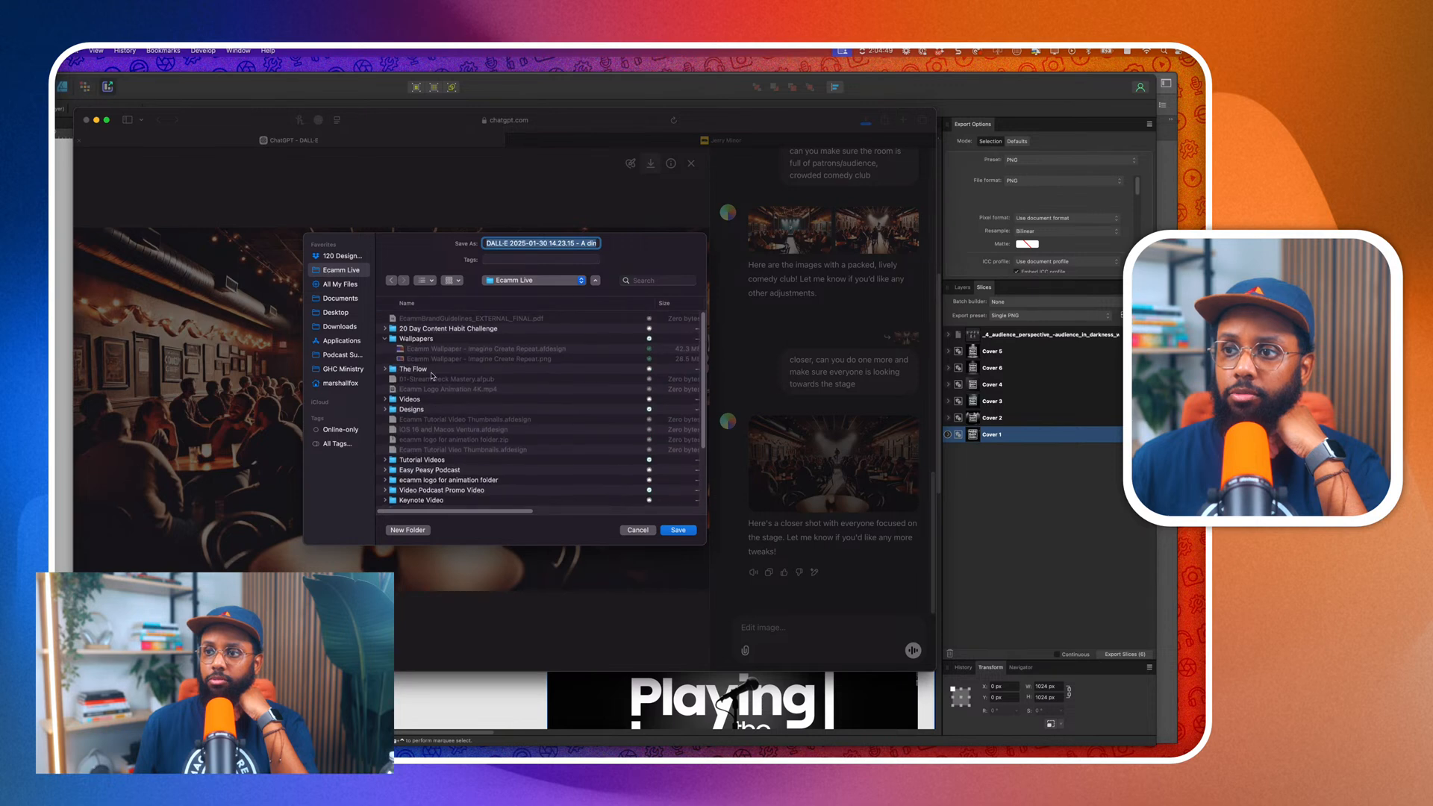
{"action": "scroll", "coordinate": [435, 415], "scroll_direction": "down", "scroll_amount": 5}
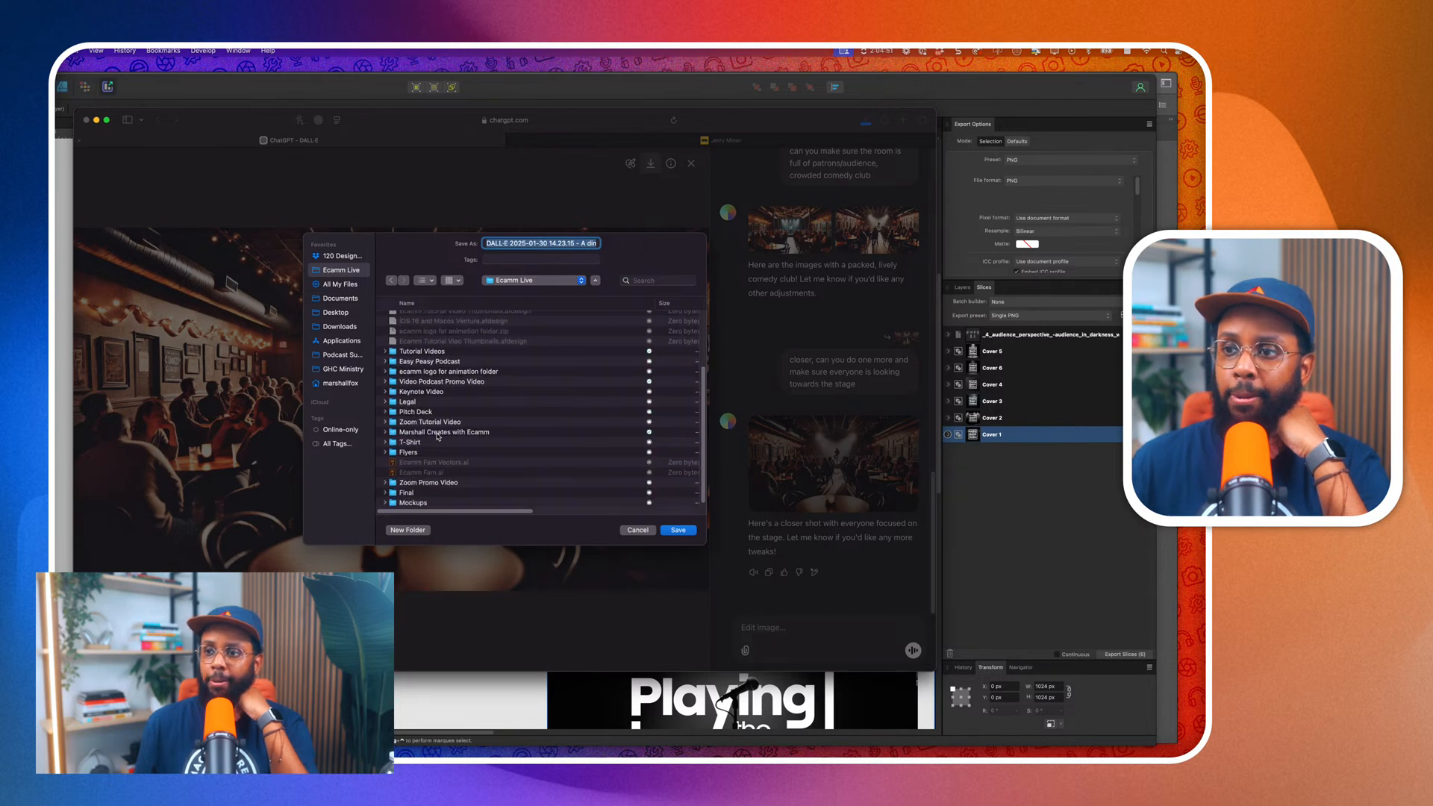
{"action": "double_click", "coordinate": [438, 432]}
{"action": "double_click", "coordinate": [426, 319]}
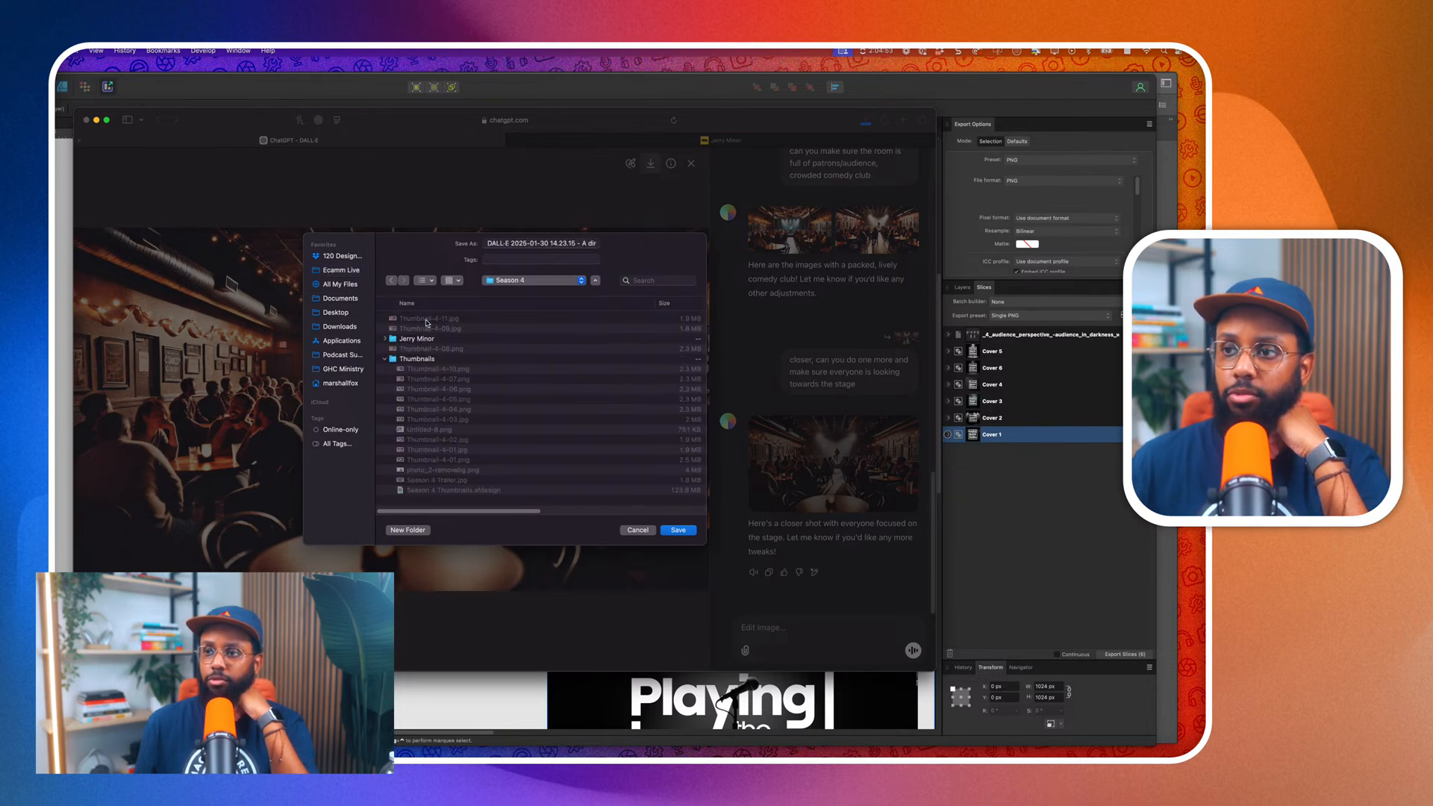
{"action": "double_click", "coordinate": [428, 339]}
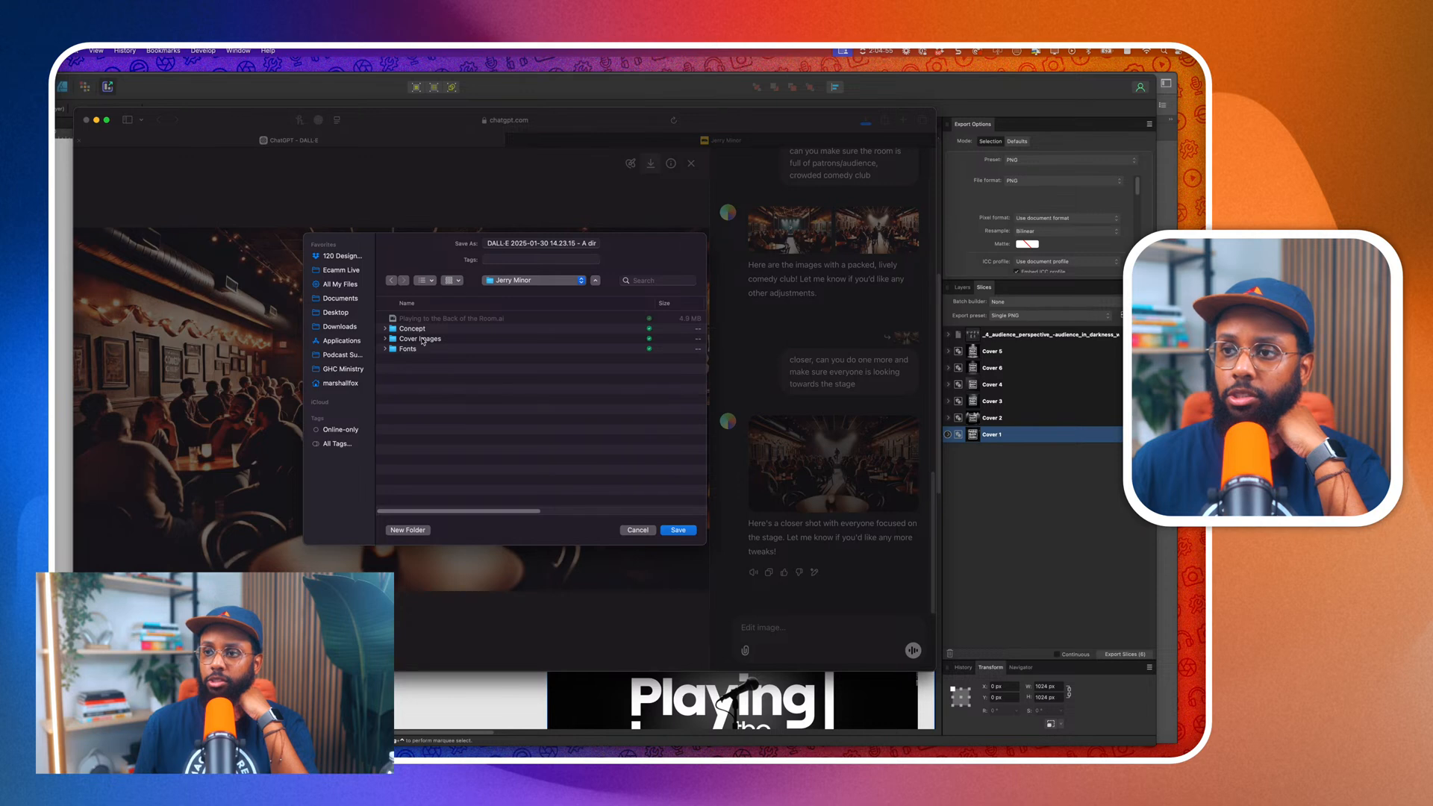
{"action": "double_click", "coordinate": [422, 340]}
Create a folder named "Working Files" inside Cover Images and save the downloaded image there.
{"action": "left_click", "coordinate": [408, 529]}
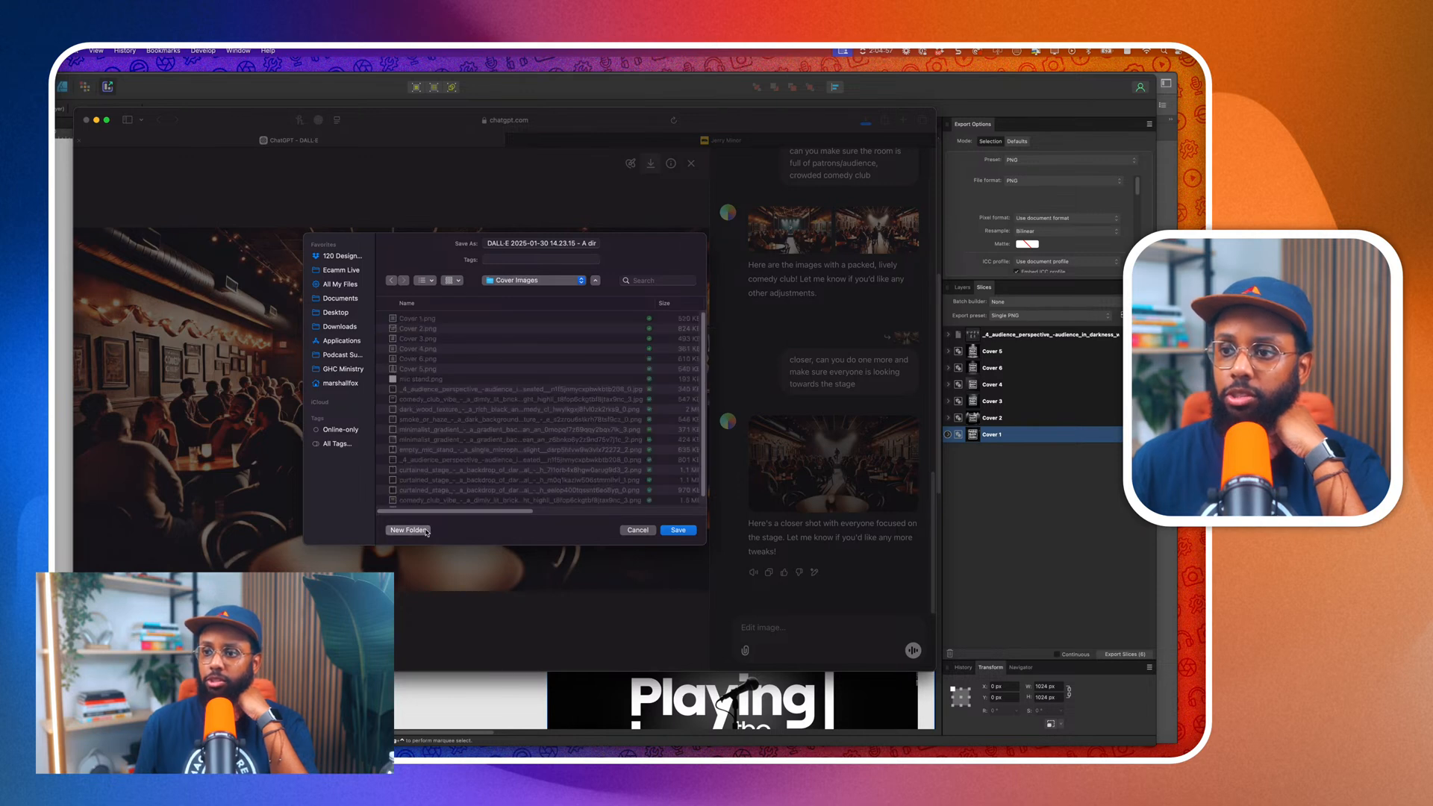
{"action": "type", "text": "Working Files"}
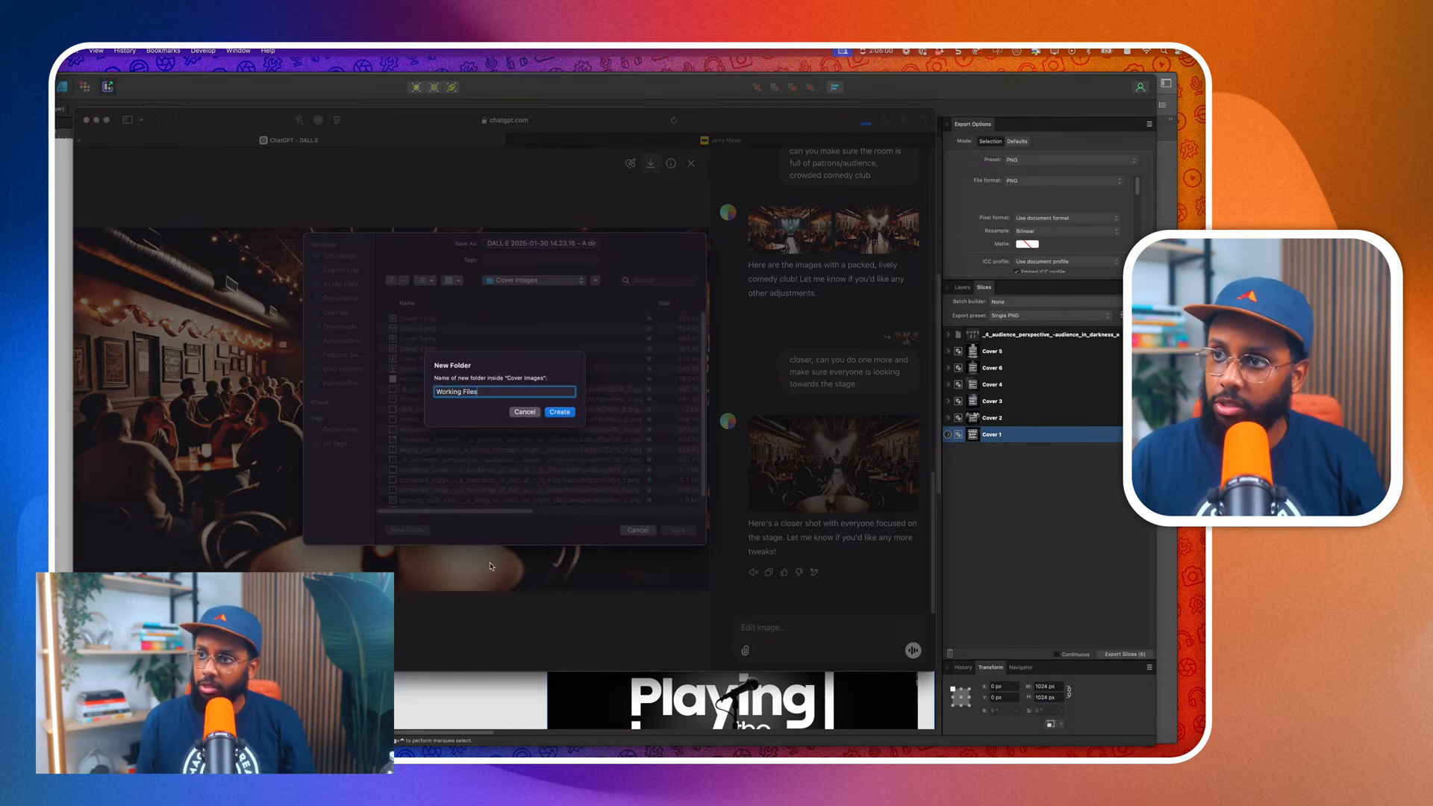
{"action": "key", "text": "Return"}
{"action": "key", "text": "Return"}
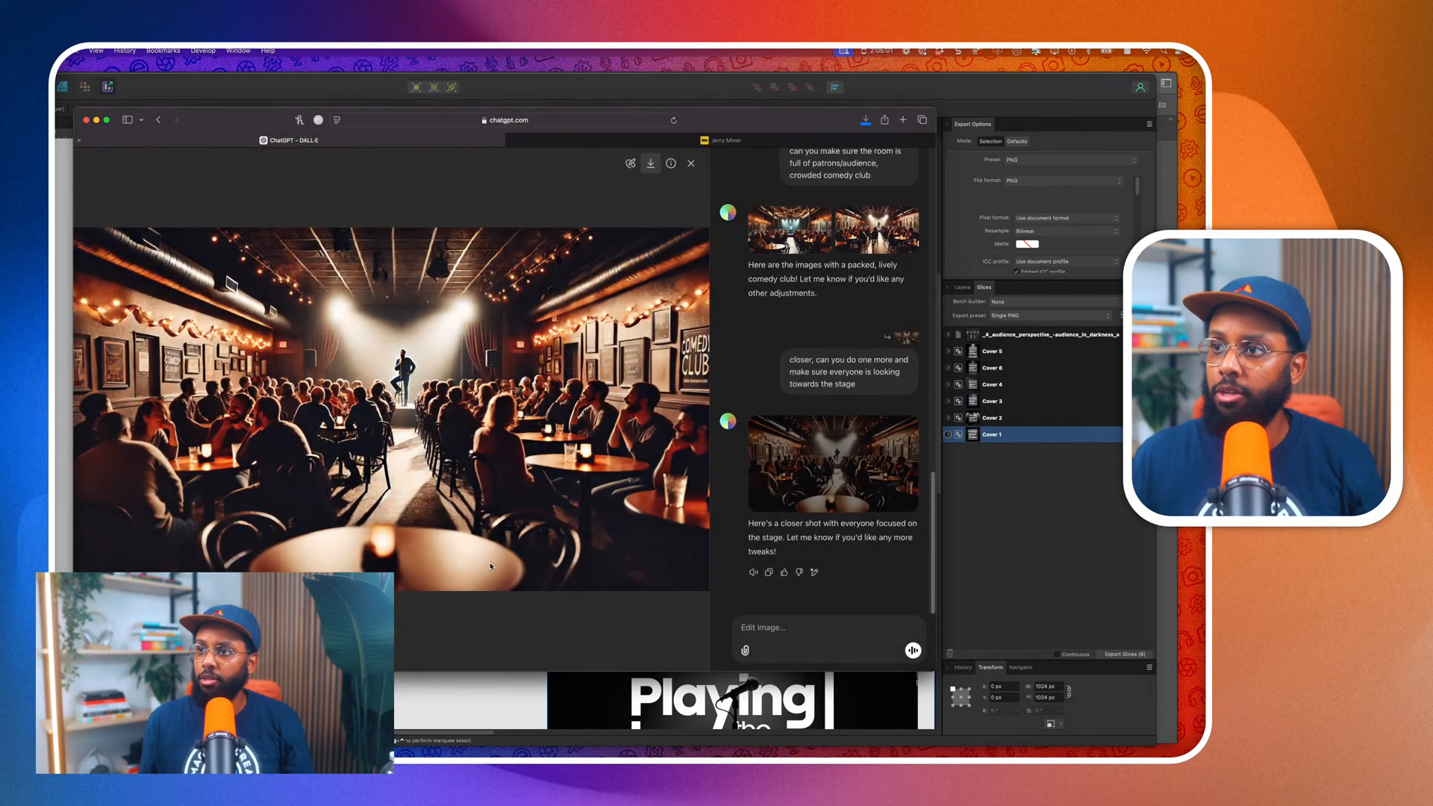
Open krea.ai in a new tab and try to add the downloaded club image as a reference in the Flux generator.
{"action": "left_click", "coordinate": [902, 120]}
{"action": "type", "text": "krea.ai"}
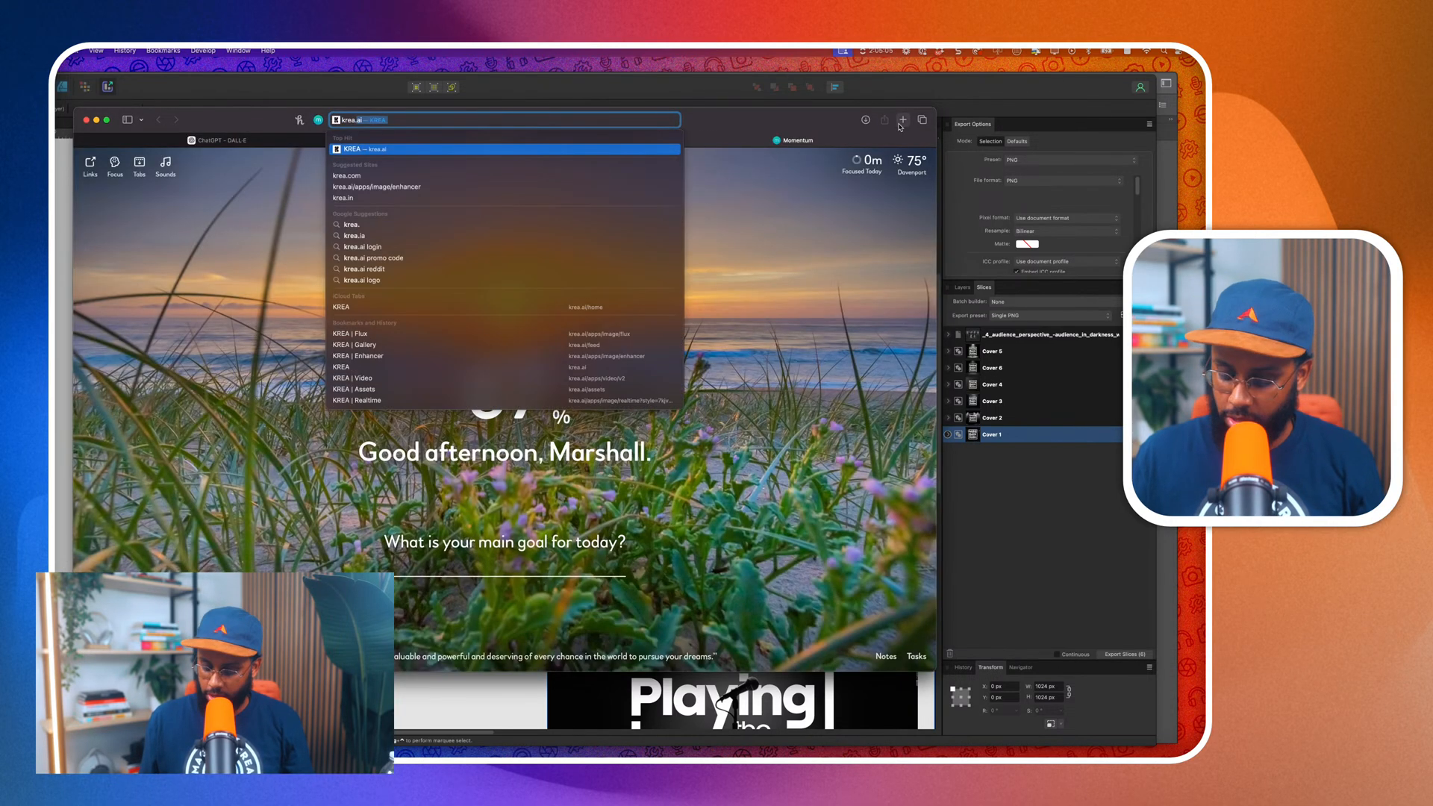
{"action": "key", "text": "Return"}
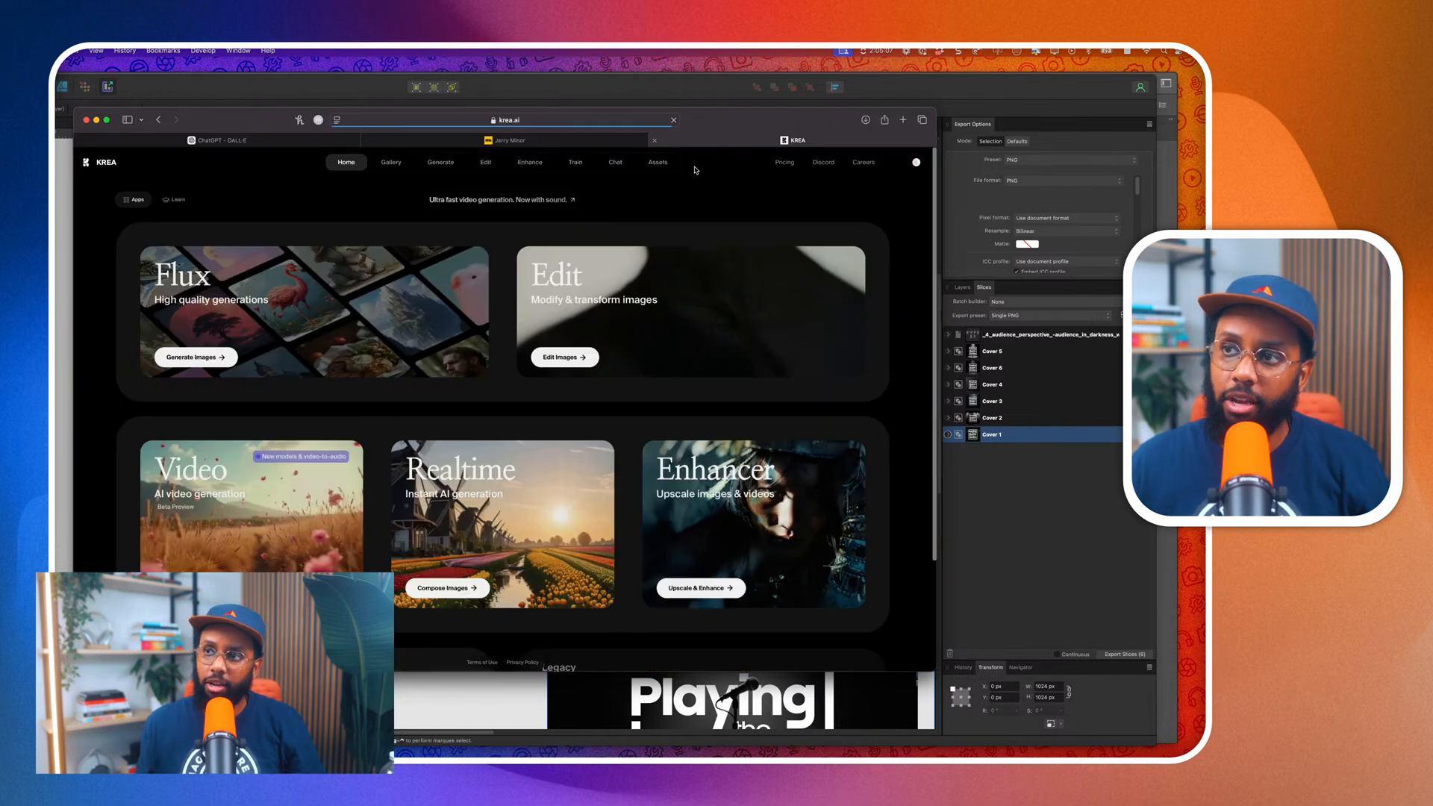
{"action": "mouse_move", "coordinate": [452, 171]}
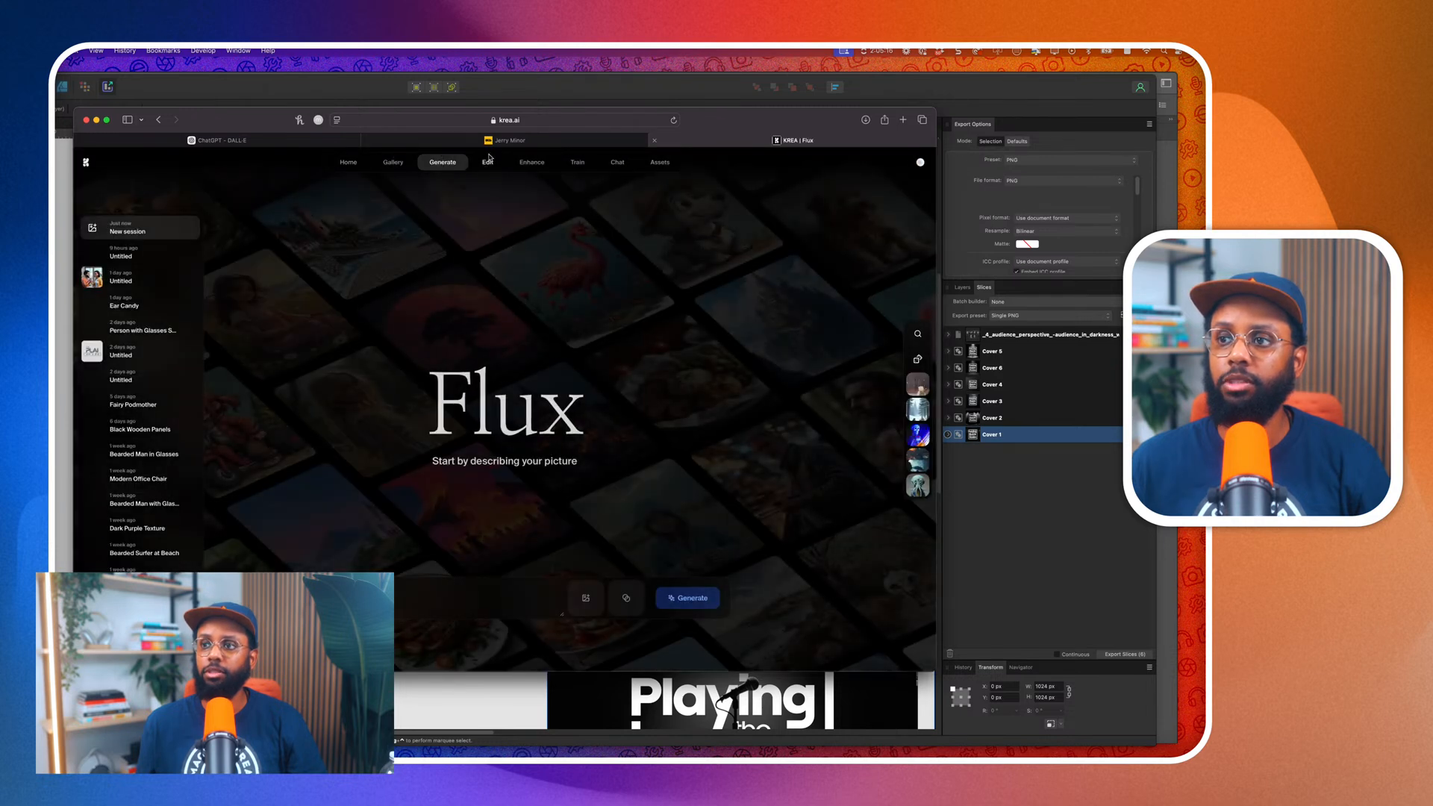
{"action": "left_click", "coordinate": [571, 598]}
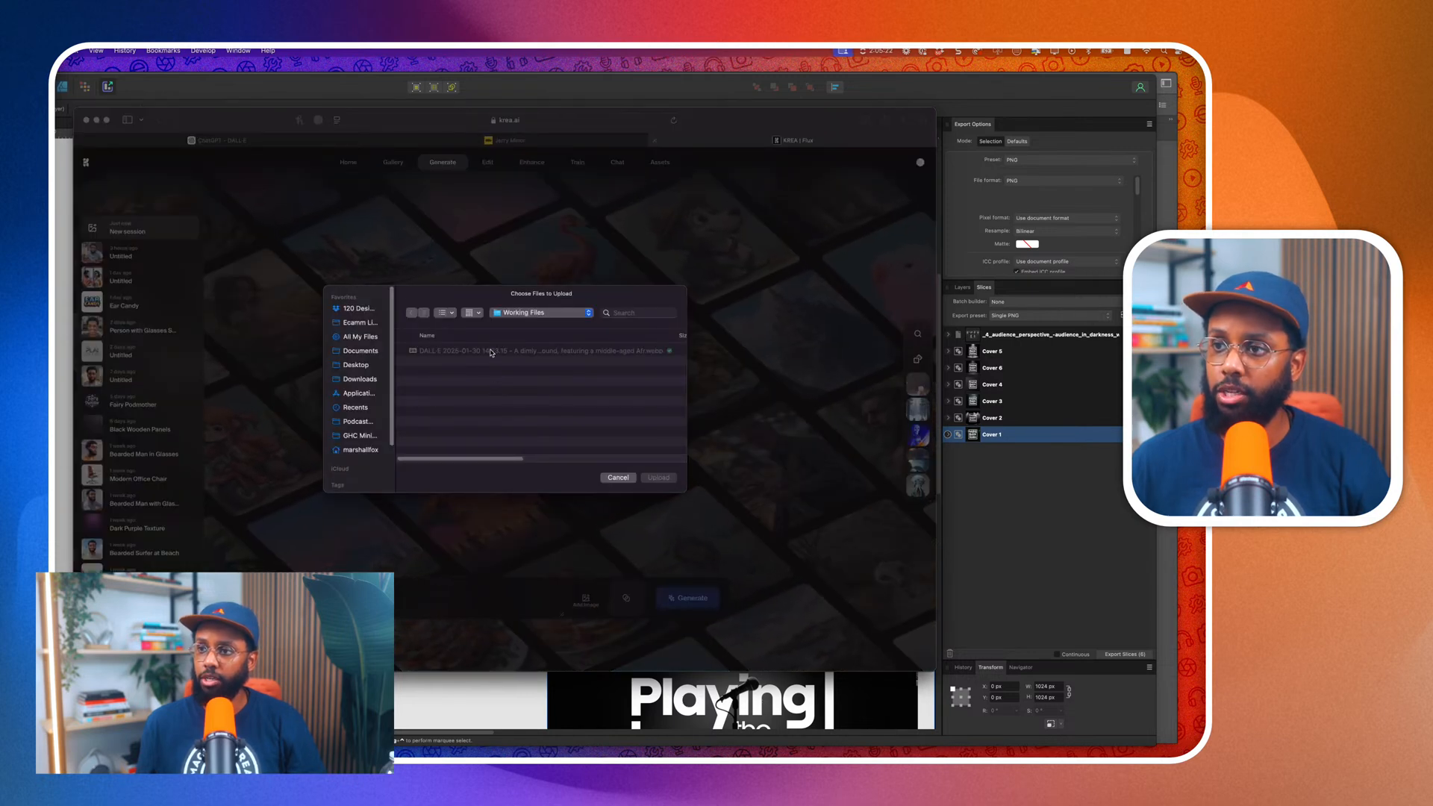
{"action": "left_click", "coordinate": [610, 476]}
Return to ChatGPT, capture the whole closer club shot as a screen region, and save it as Club.jpg in Working Files.
{"action": "key", "text": "super+1"}
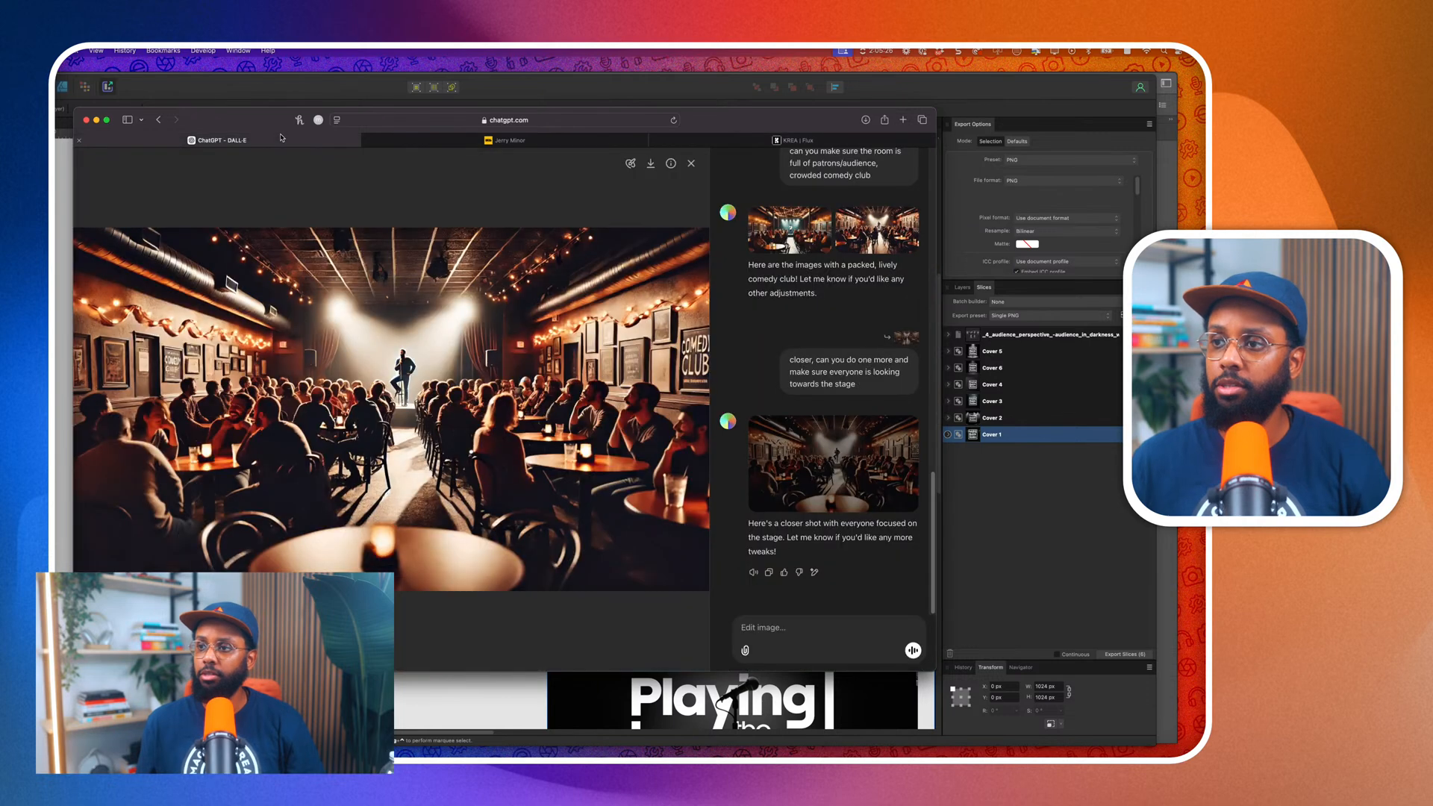
{"action": "right_click", "coordinate": [497, 322]}
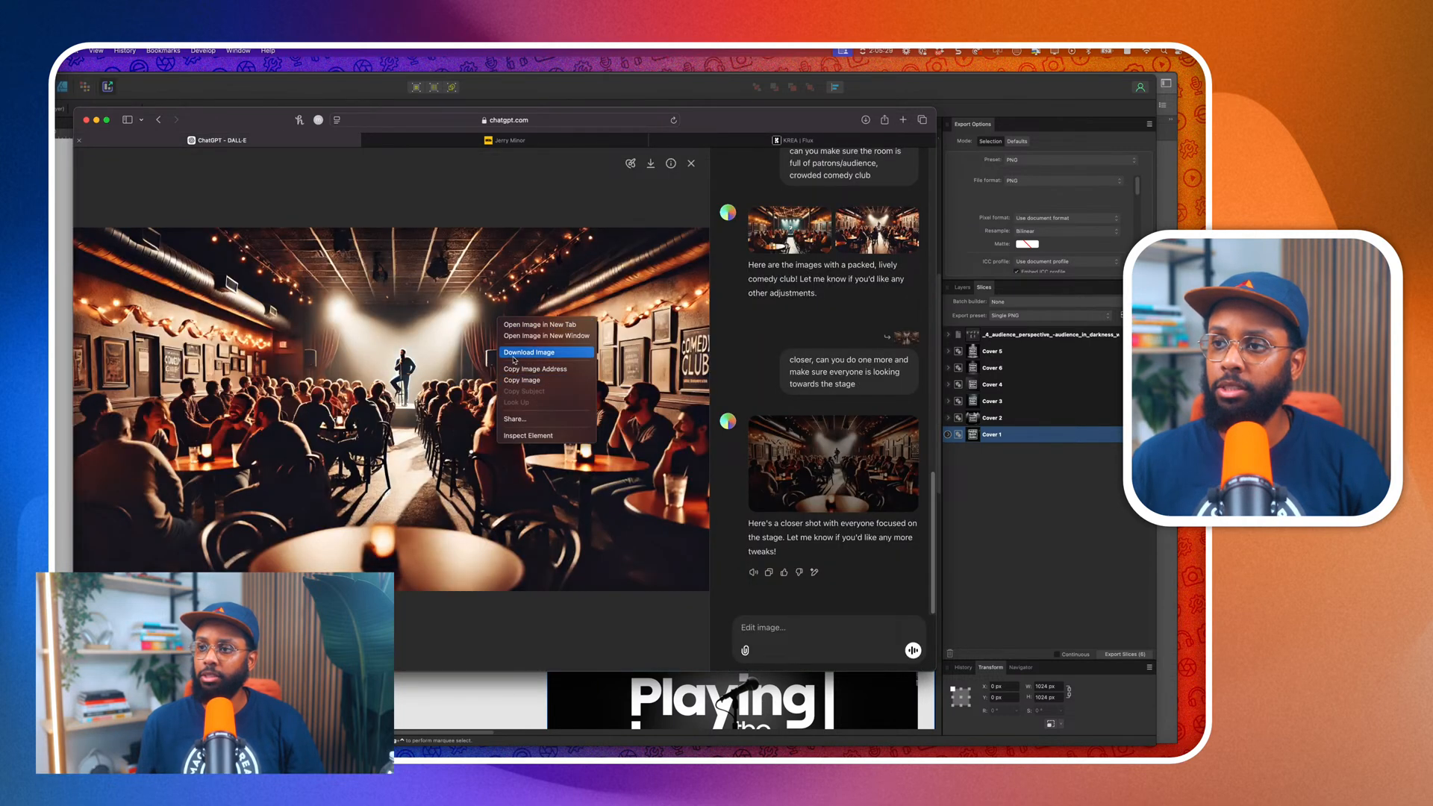
{"action": "left_click", "coordinate": [513, 357]}
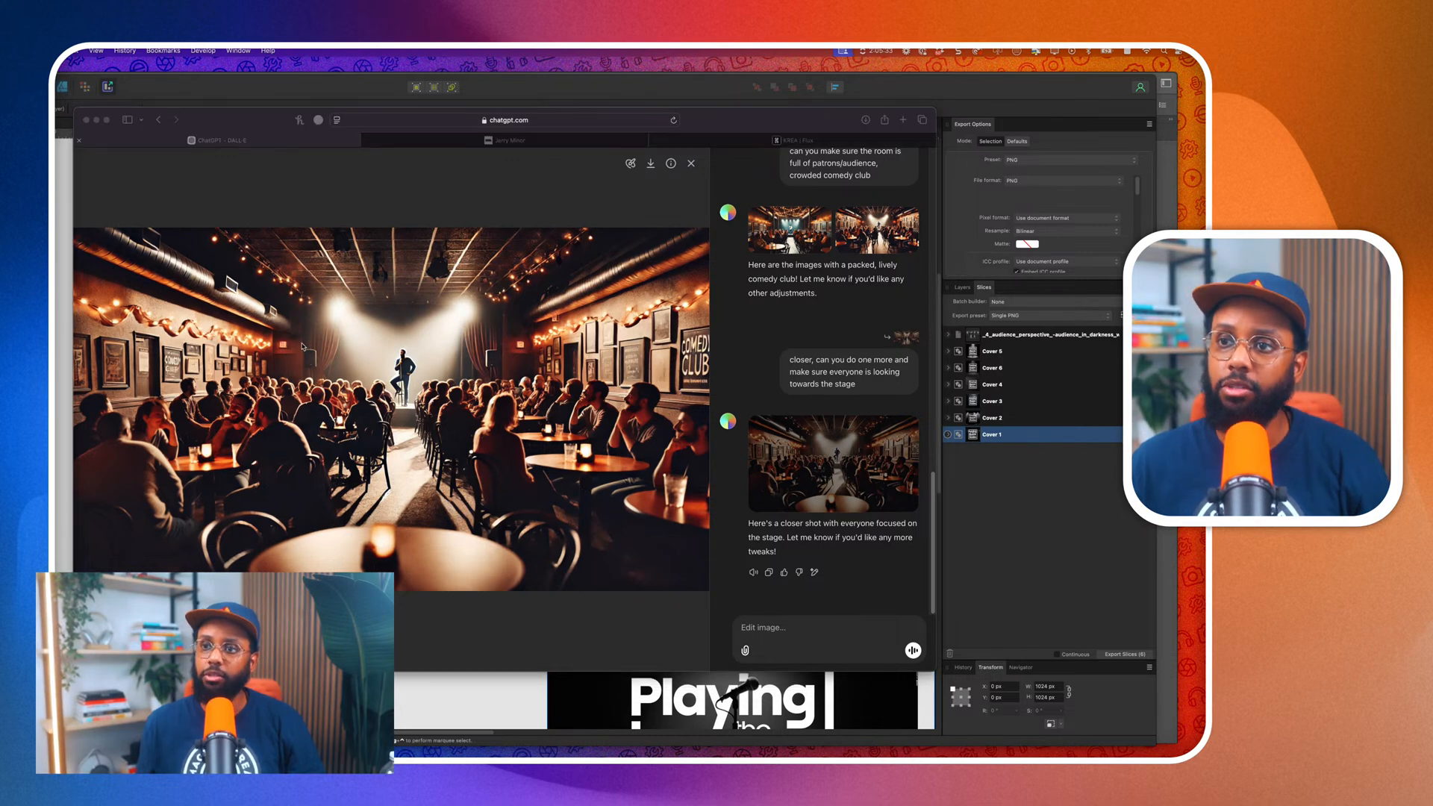
{"action": "key", "text": "super+shift+4"}
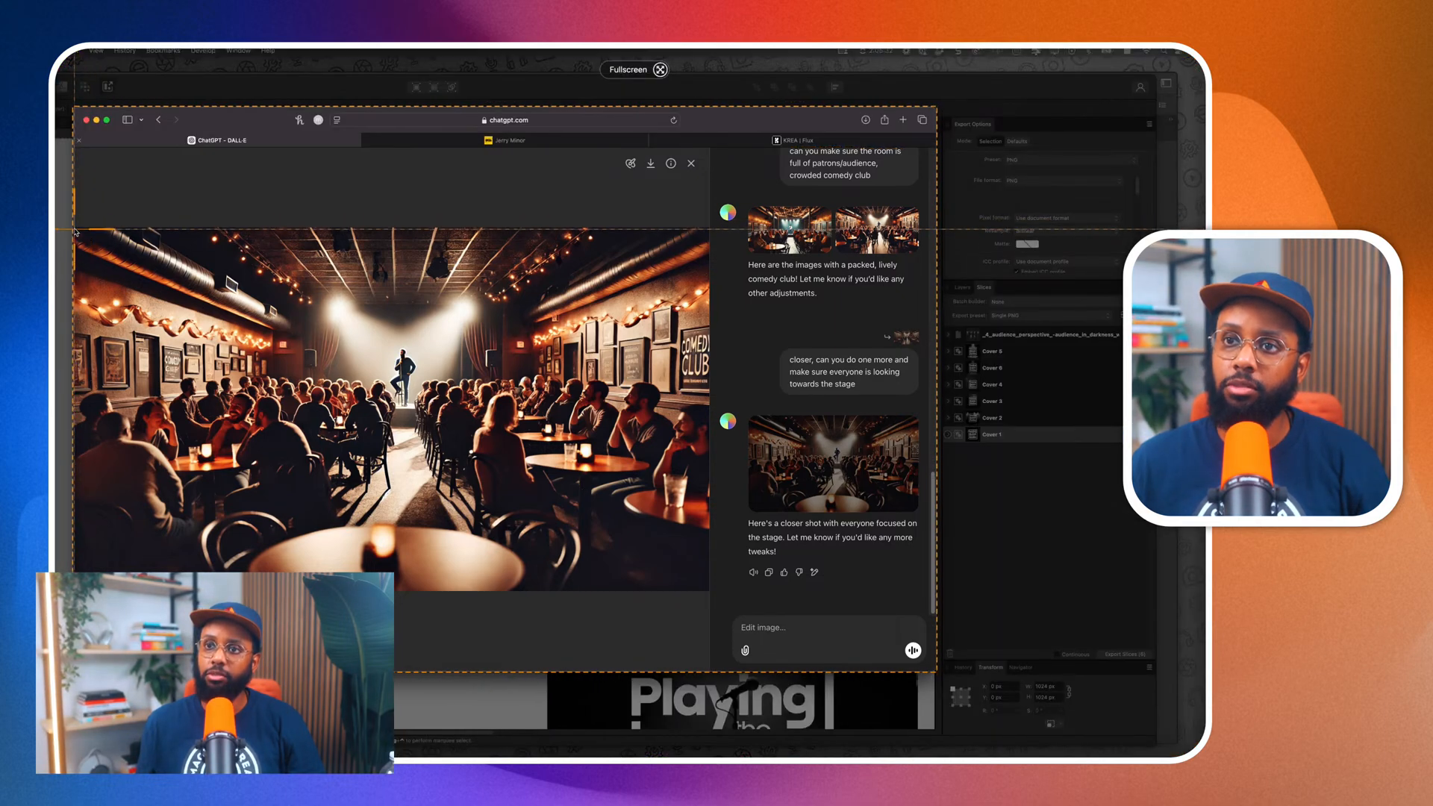
{"action": "left_click_drag", "start_coordinate": [74, 228], "coordinate": [708, 588]}
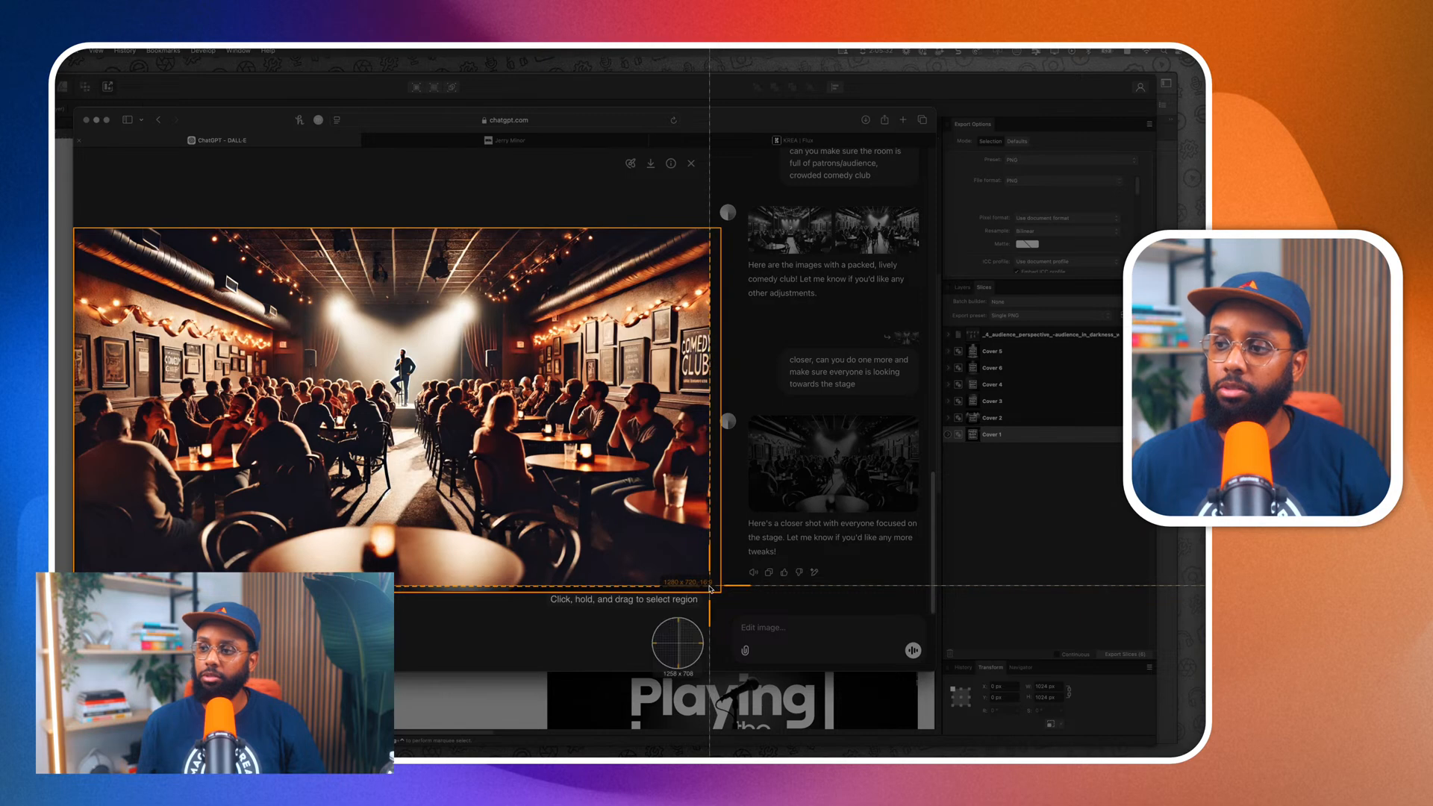
{"action": "key", "text": "Return"}
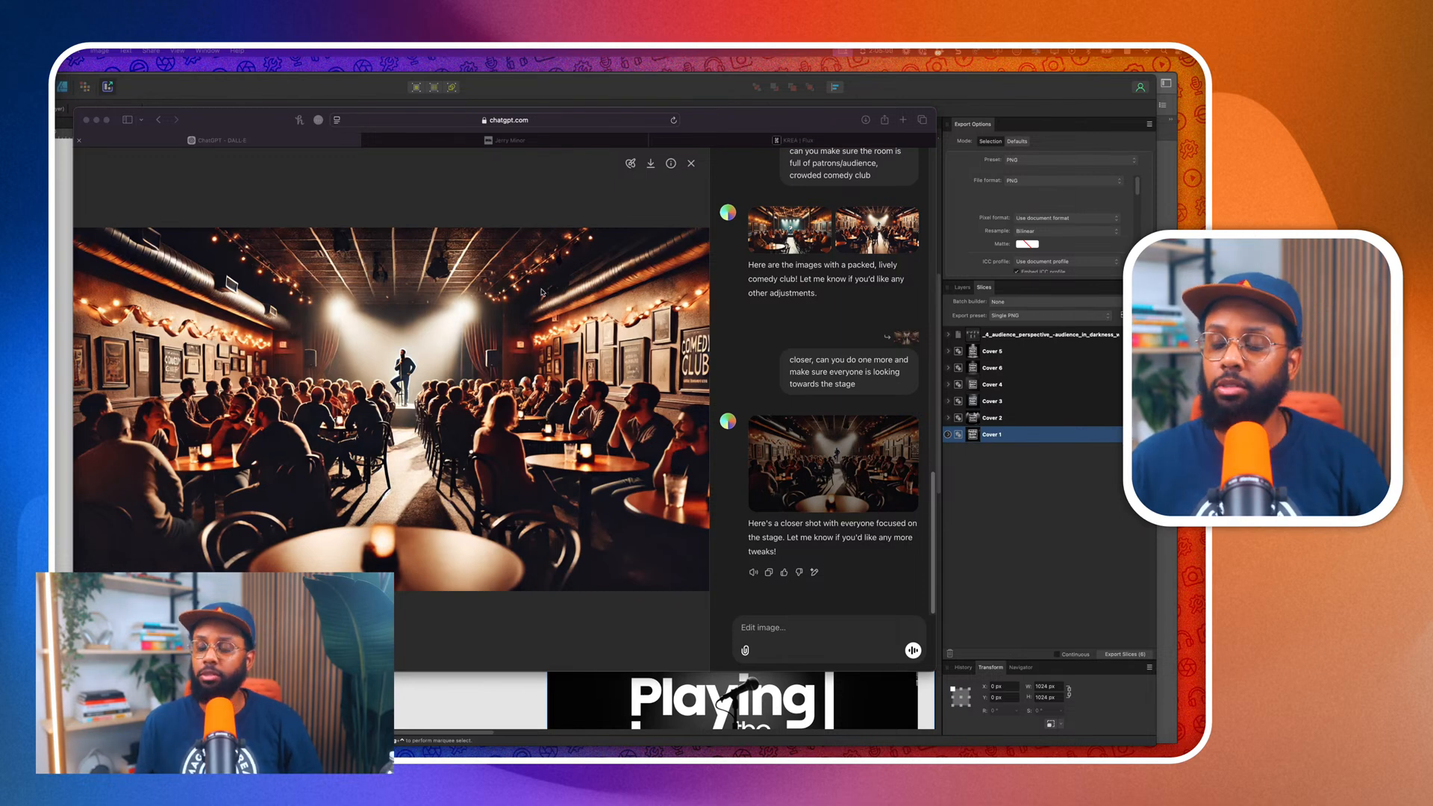
Switch to Krea and upload Club.jpg from Working Files as the Flux reference image.
{"action": "left_click", "coordinate": [679, 191]}
{"action": "left_click", "coordinate": [746, 142]}
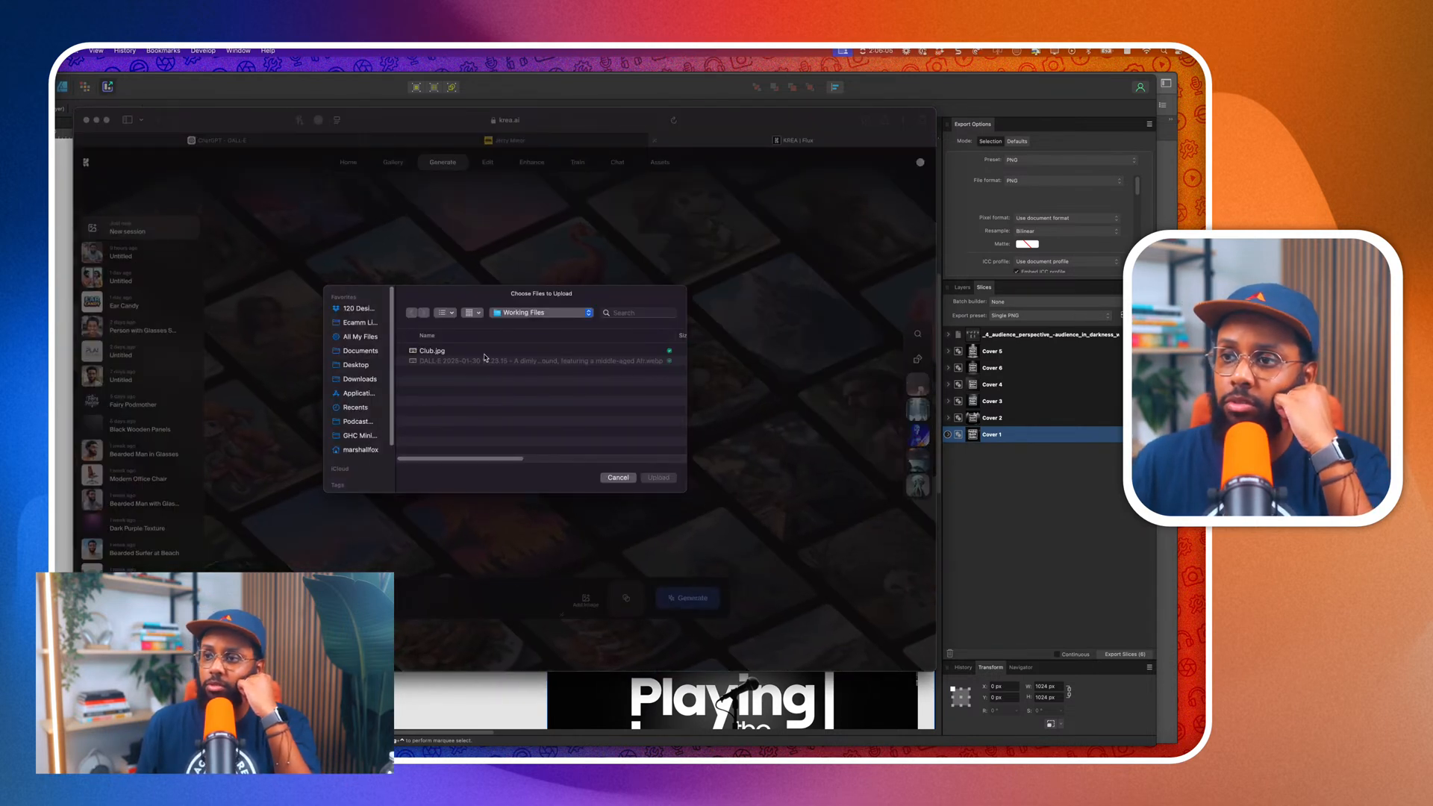
{"action": "left_click", "coordinate": [485, 350]}
{"action": "left_click", "coordinate": [657, 478]}
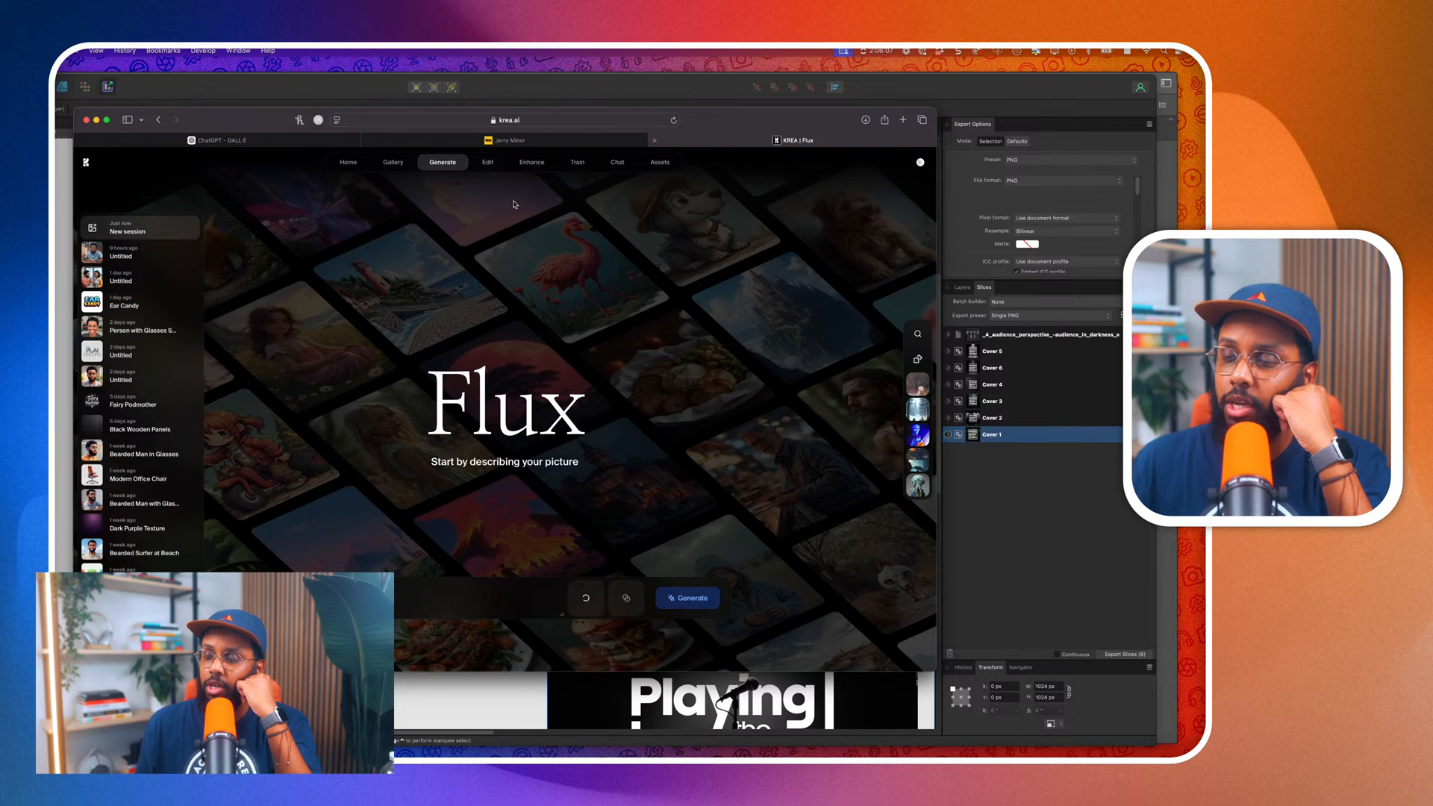
Switch to ChatGPT and send the request "can you describe this image in detail" about the closer club shot.
{"action": "left_click", "coordinate": [314, 141]}
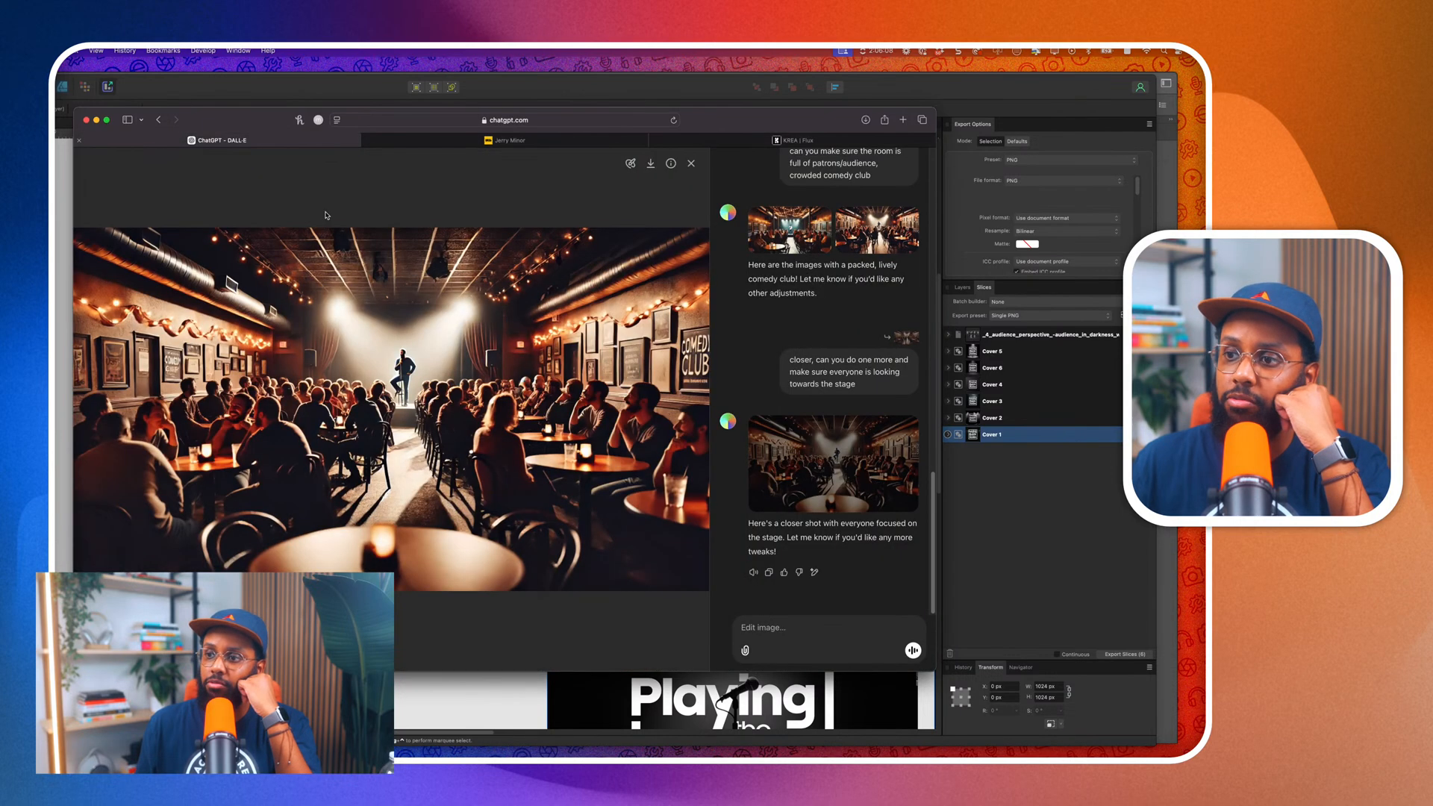
{"action": "left_click", "coordinate": [765, 634]}
{"action": "type", "text": "can you describe this"}
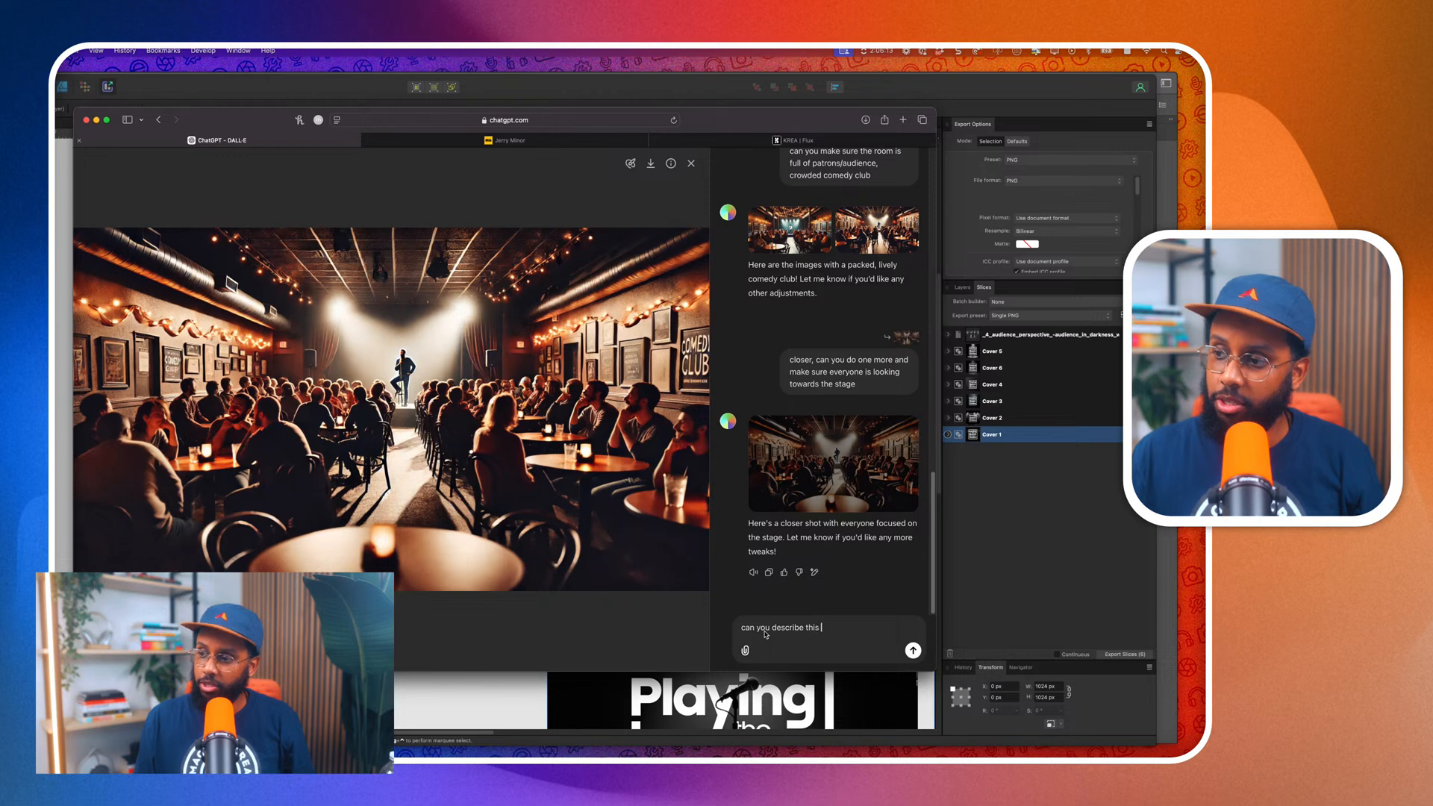
{"action": "type", "text": " image in detail"}
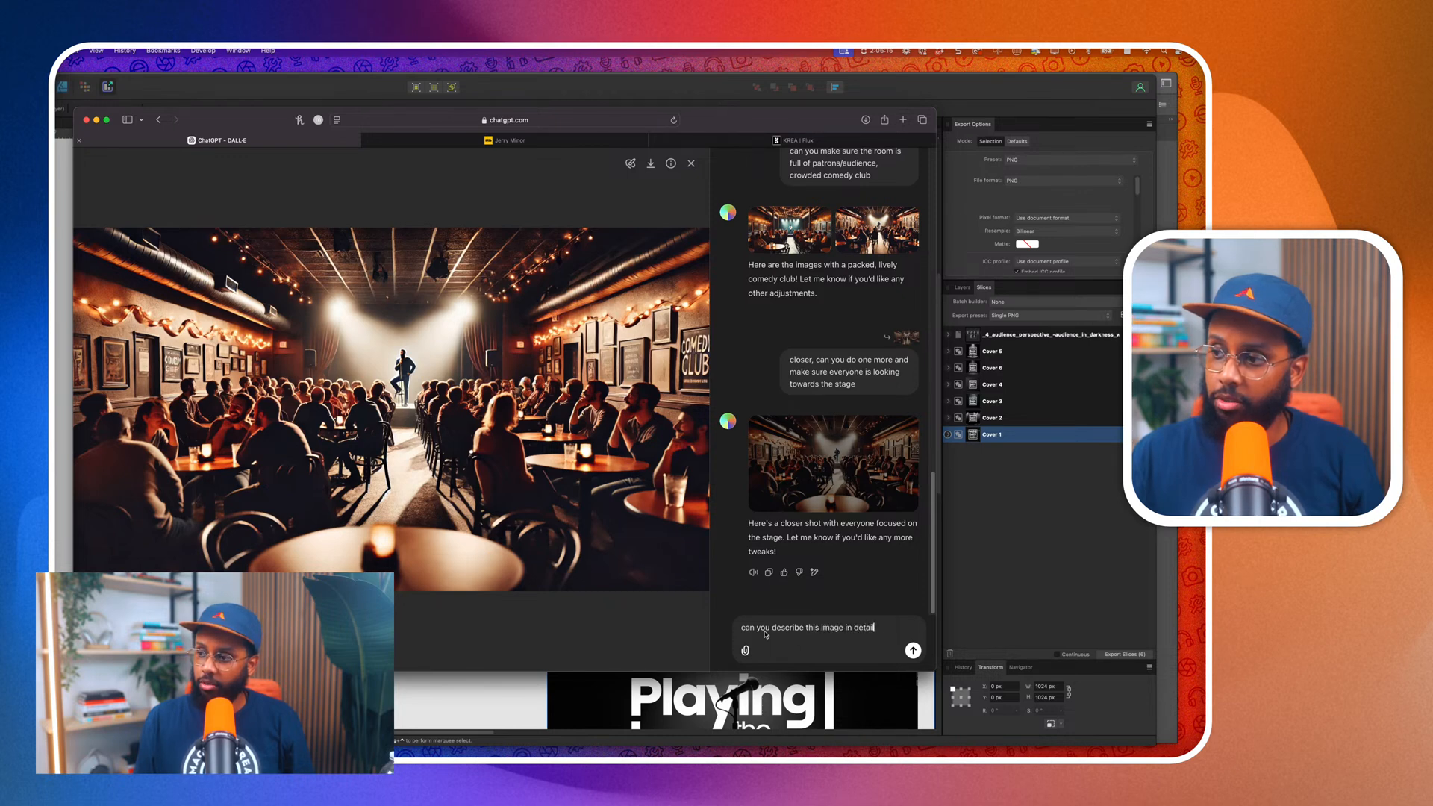
{"action": "type", "text": " and pro"}
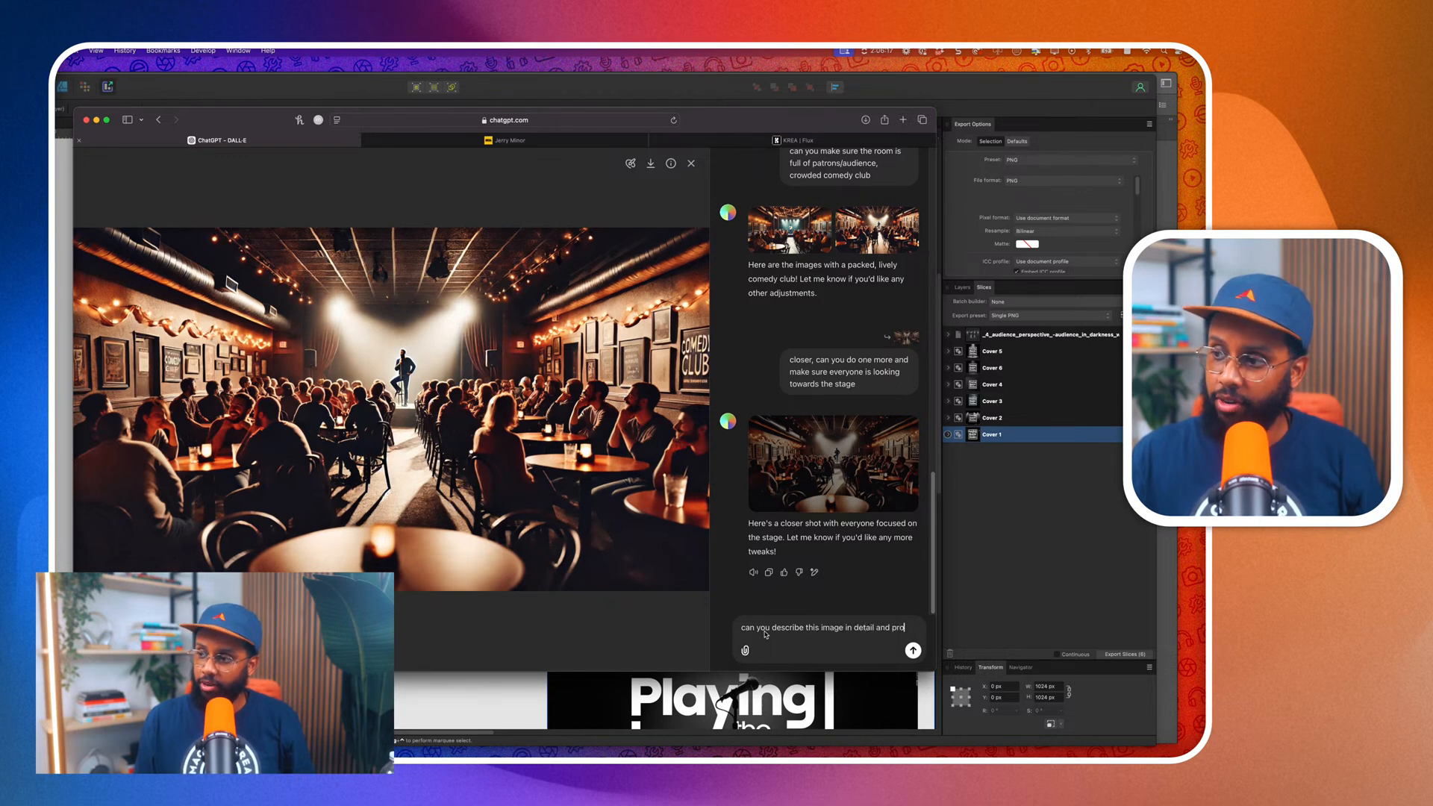
{"action": "type", "text": "vide me"}
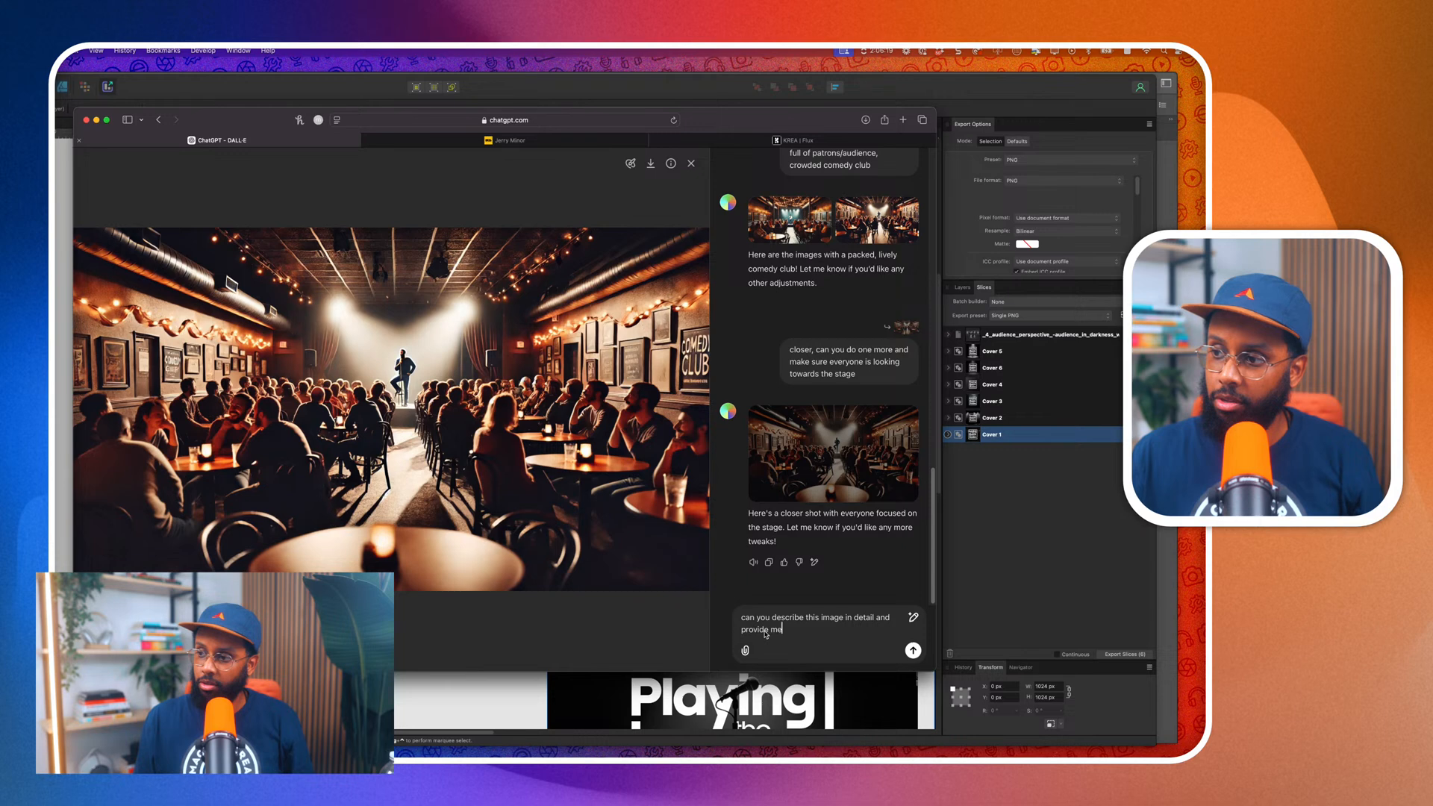
{"action": "key", "text": "BackSpace"}
{"action": "key", "text": "BackSpace"}
{"action": "key", "text": "BackSpace"}
{"action": "key", "text": "BackSpace"}
{"action": "key", "text": "BackSpace"}
{"action": "key", "text": "BackSpace"}
{"action": "key", "text": "BackSpace"}
{"action": "key", "text": "BackSpace"}
{"action": "key", "text": "BackSpace"}
{"action": "key", "text": "BackSpace"}
{"action": "key", "text": "BackSpace"}
{"action": "key", "text": "BackSpace"}
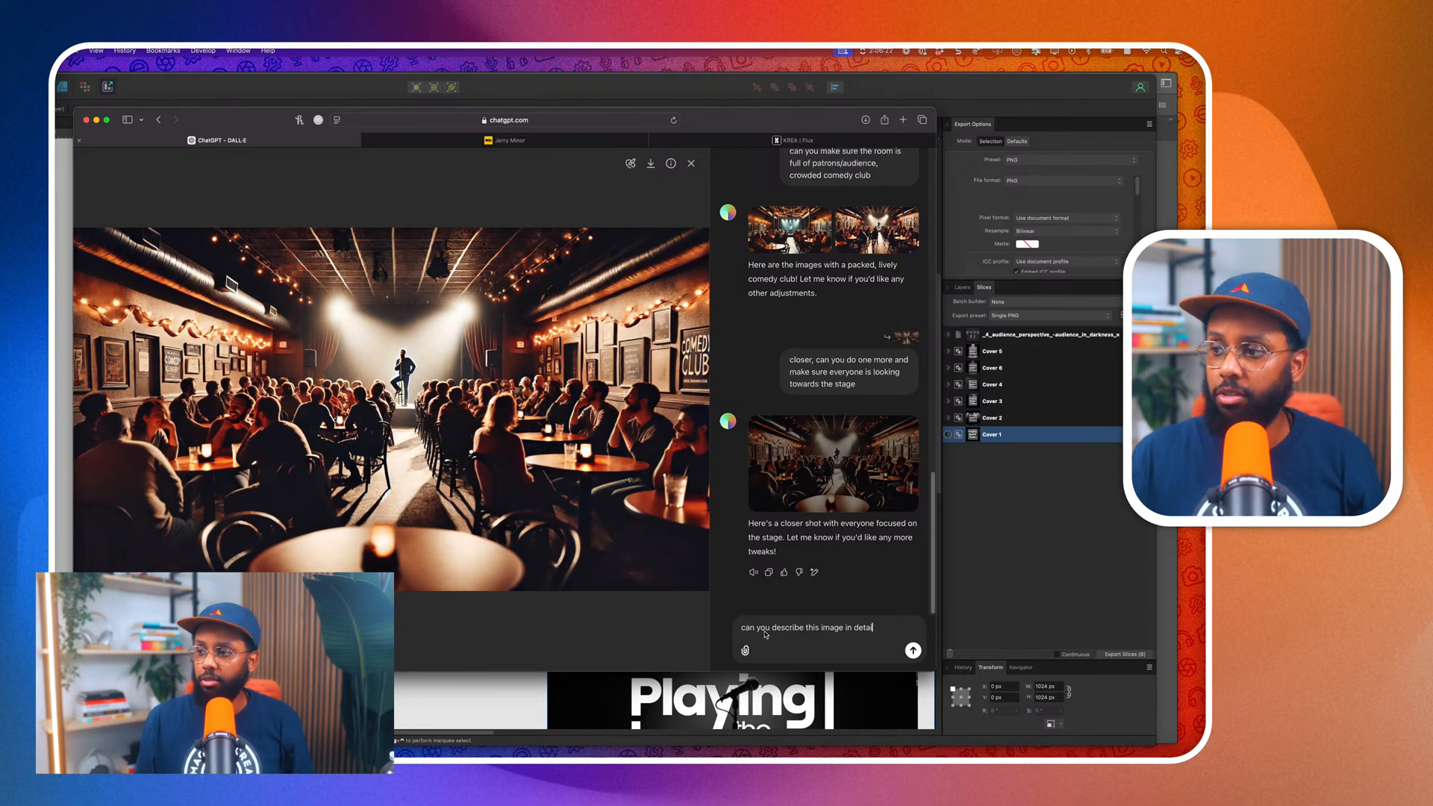
{"action": "key", "text": "Return"}
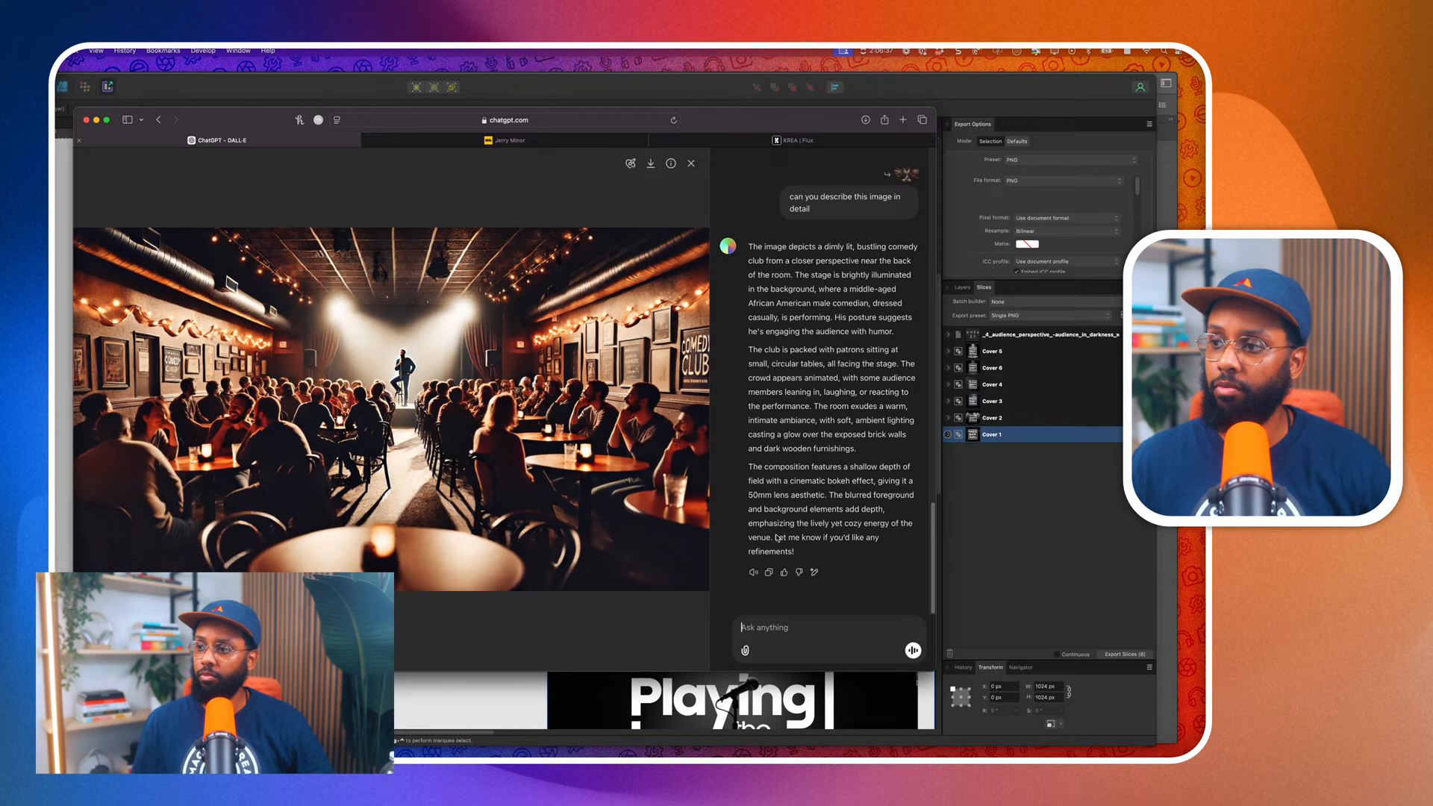
Remove Krea's Flux reference image and generate from ChatGPT's scene description, copied from "dimly lit" through "venue.".
{"action": "left_click_drag", "start_coordinate": [774, 539], "coordinate": [825, 252]}
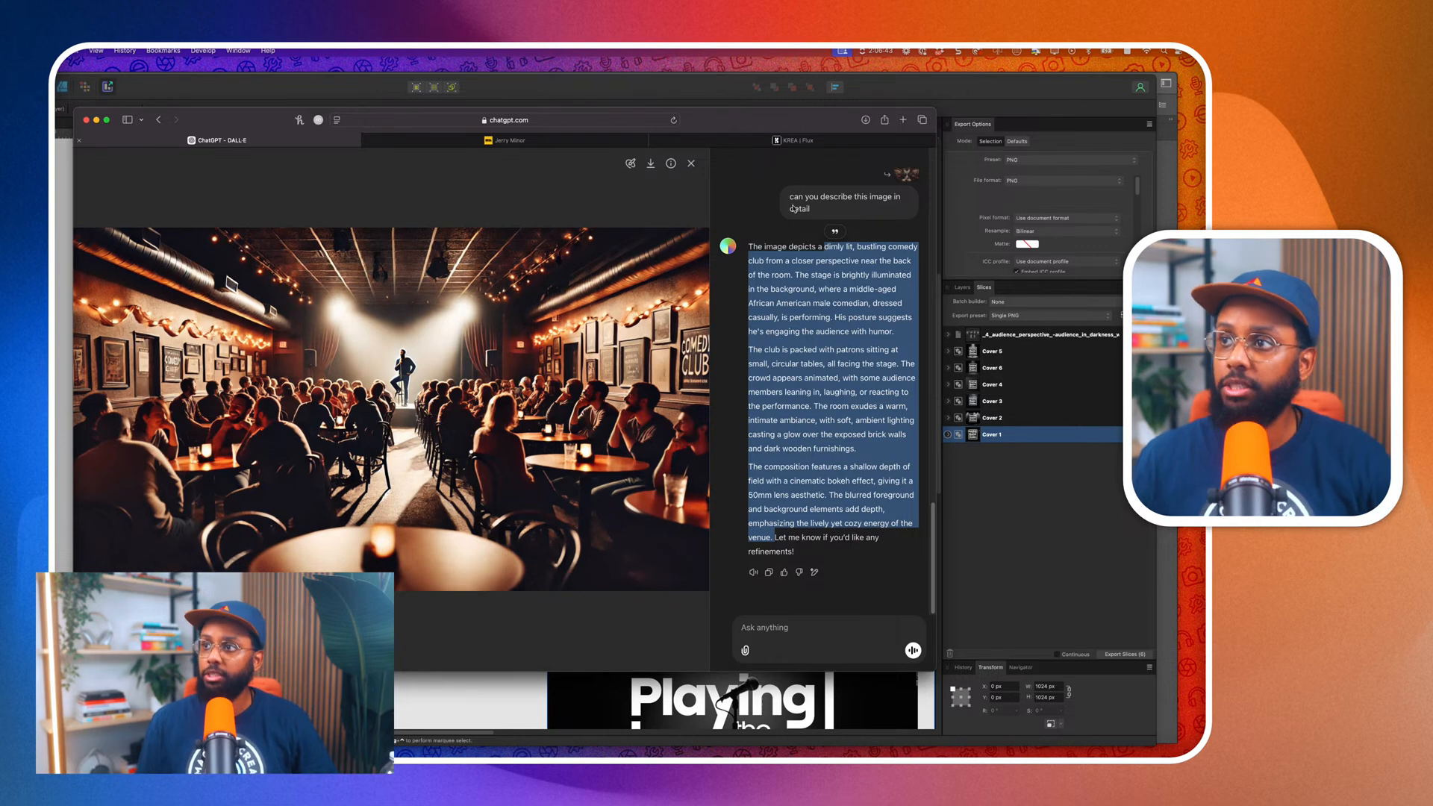
{"action": "left_click", "coordinate": [775, 142]}
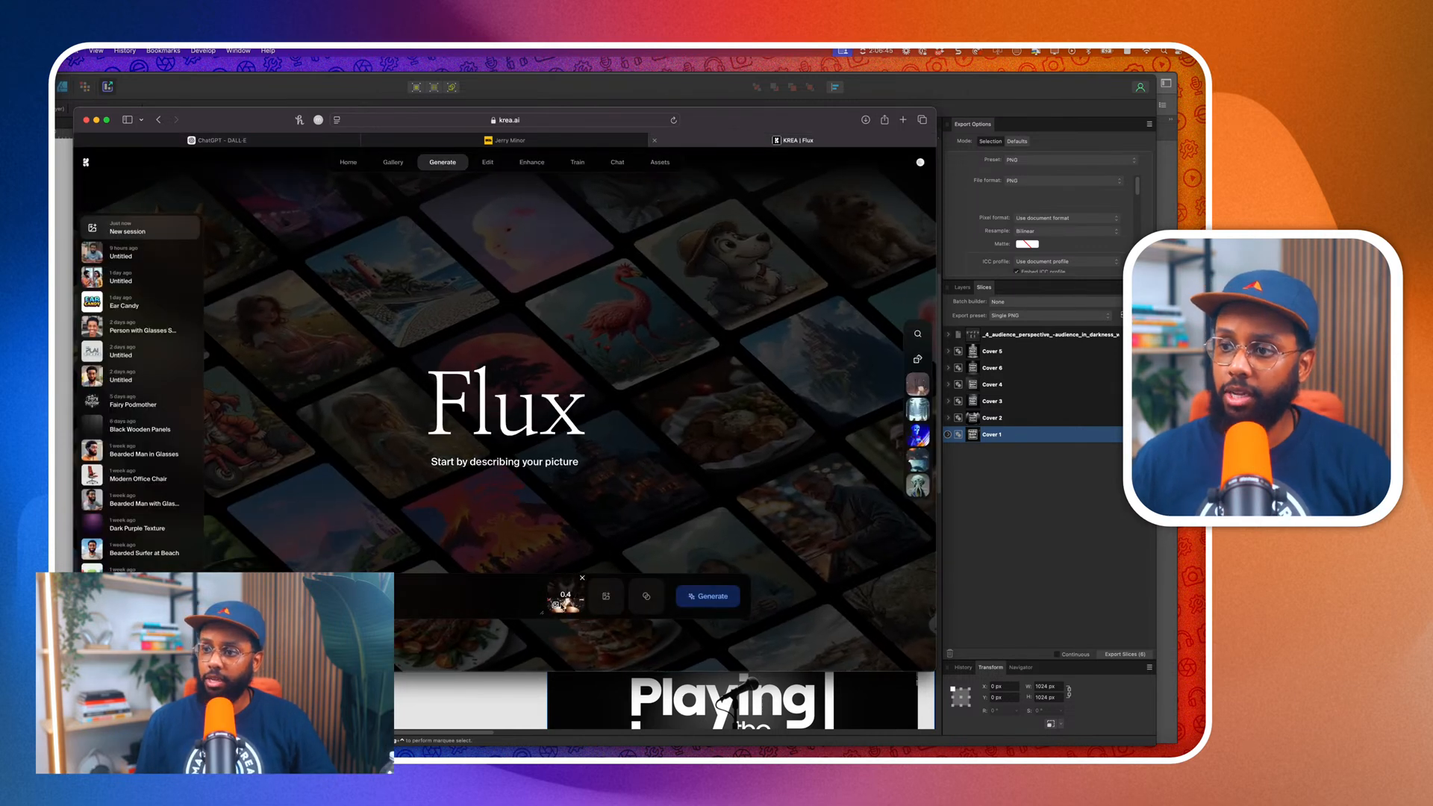
{"action": "left_click", "coordinate": [582, 579]}
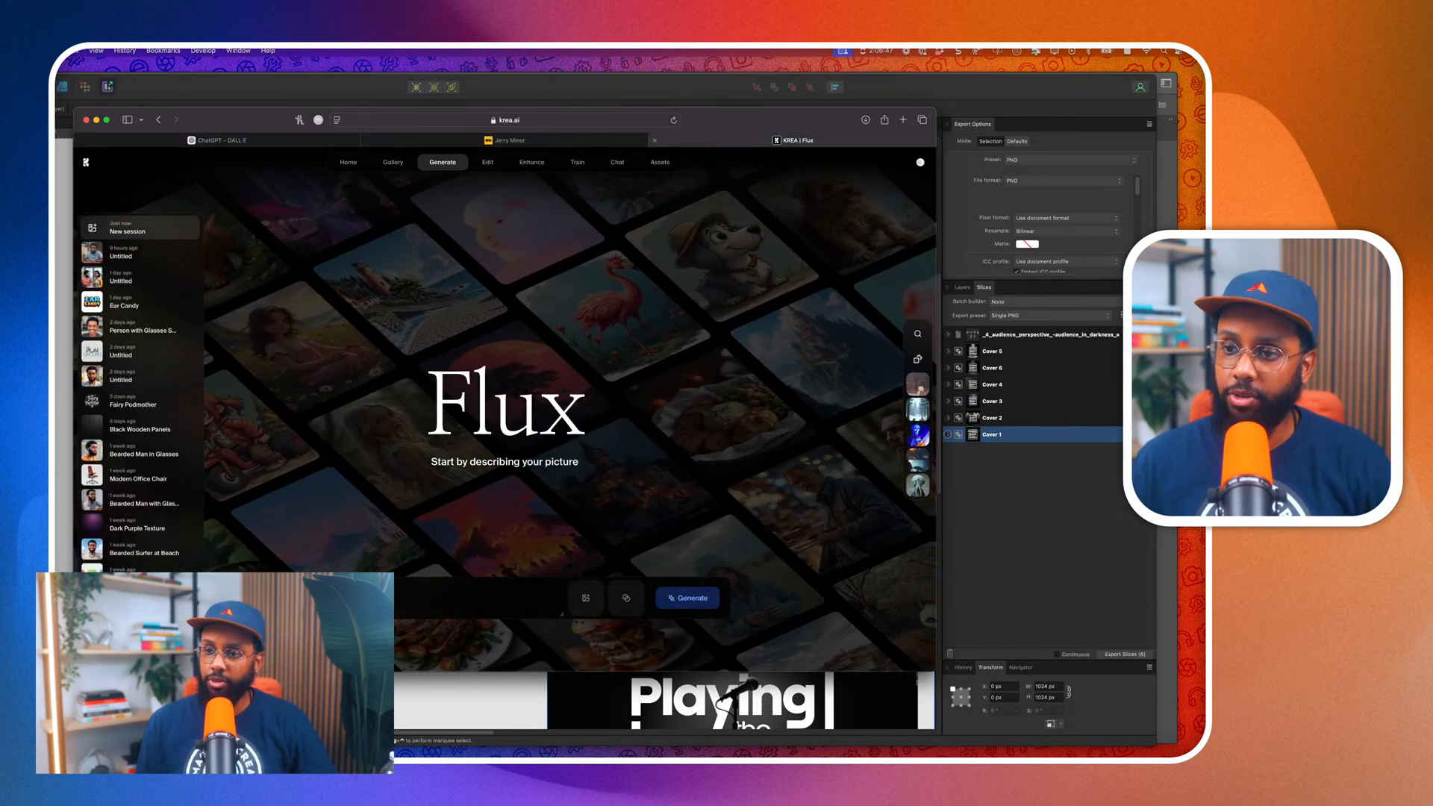
{"action": "left_click", "coordinate": [424, 601]}
{"action": "key", "text": "super+v"}
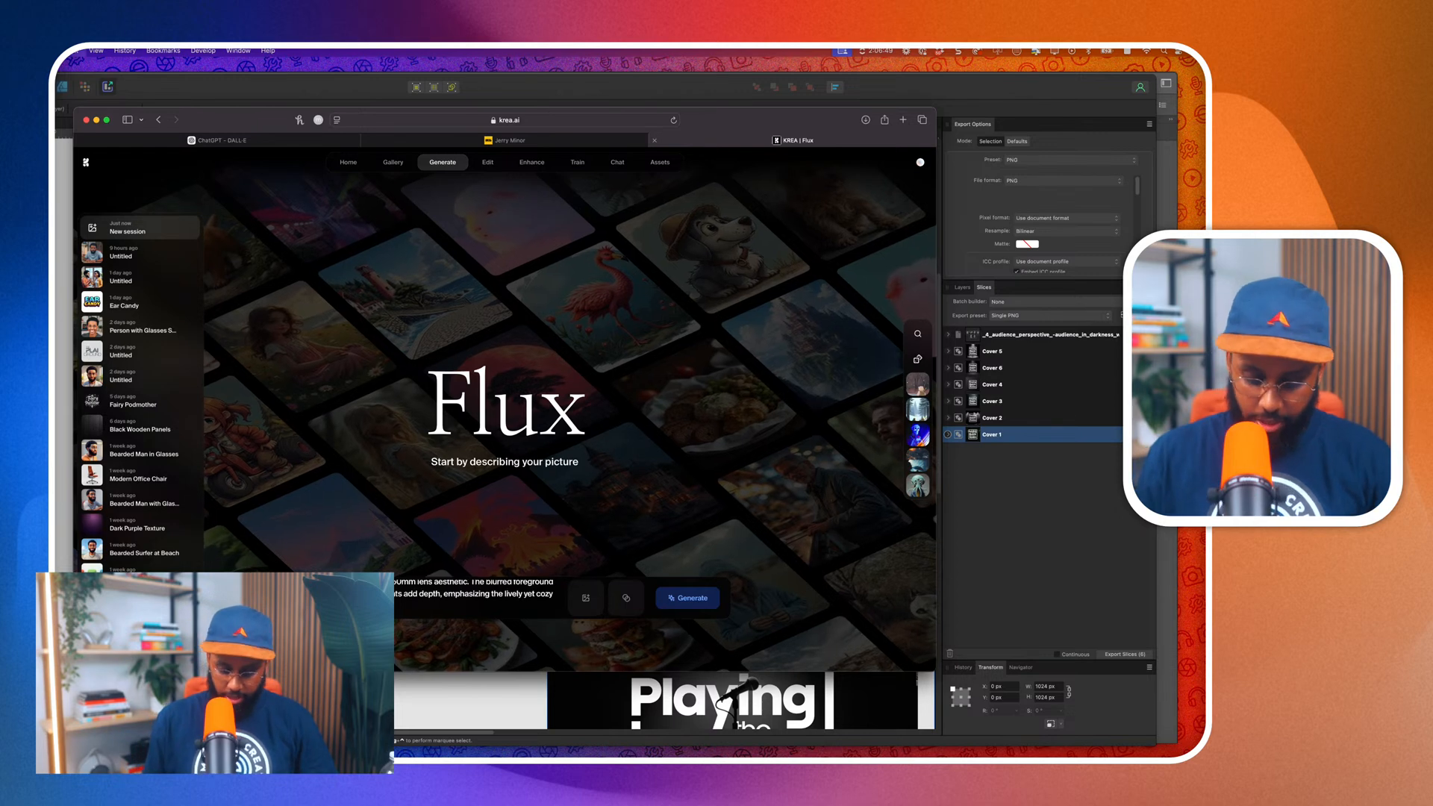
{"action": "left_click", "coordinate": [682, 599]}
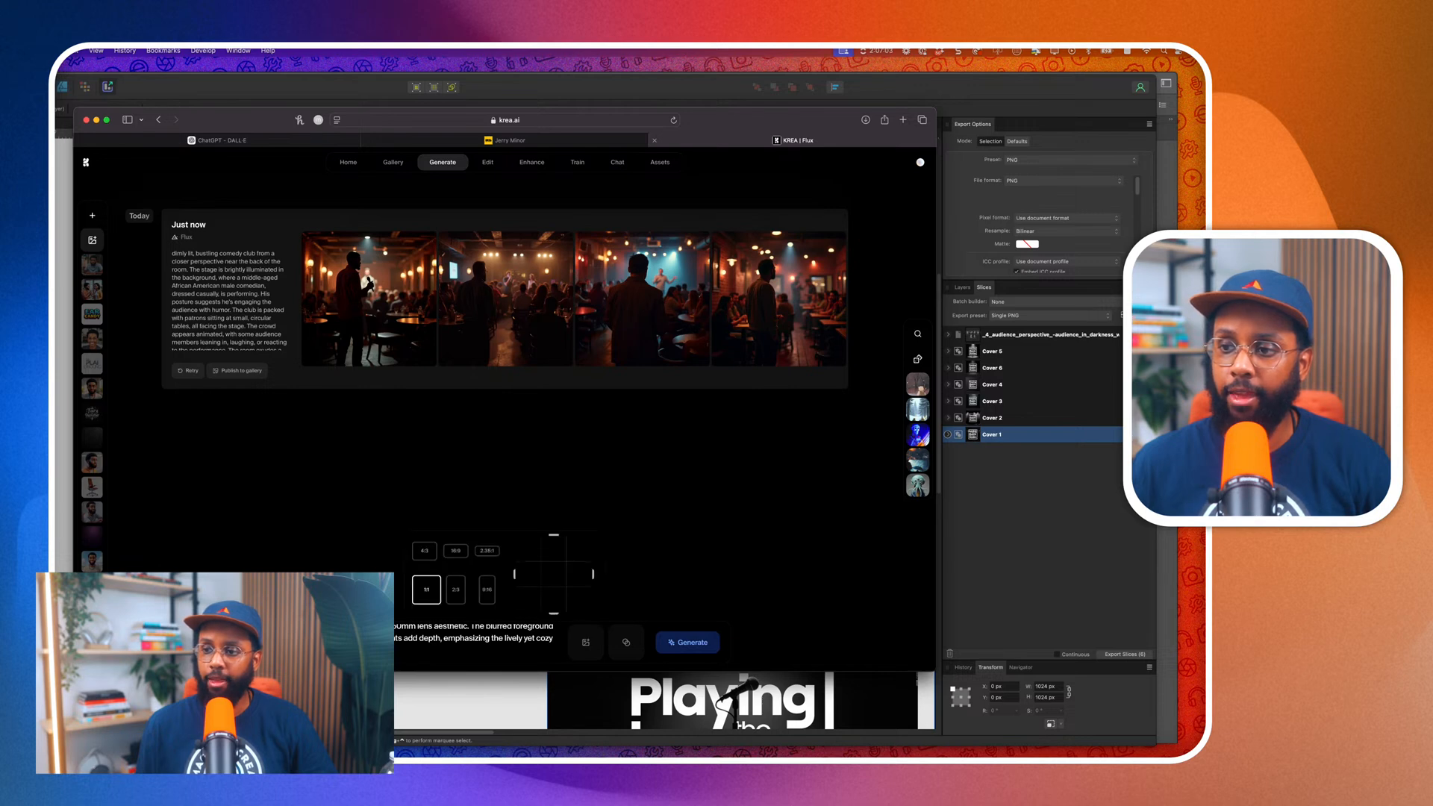
Generate the club scene again with Flux at a 16:9 ratio and view the comedian in the white shirt enlarged.
{"action": "left_click", "coordinate": [455, 551]}
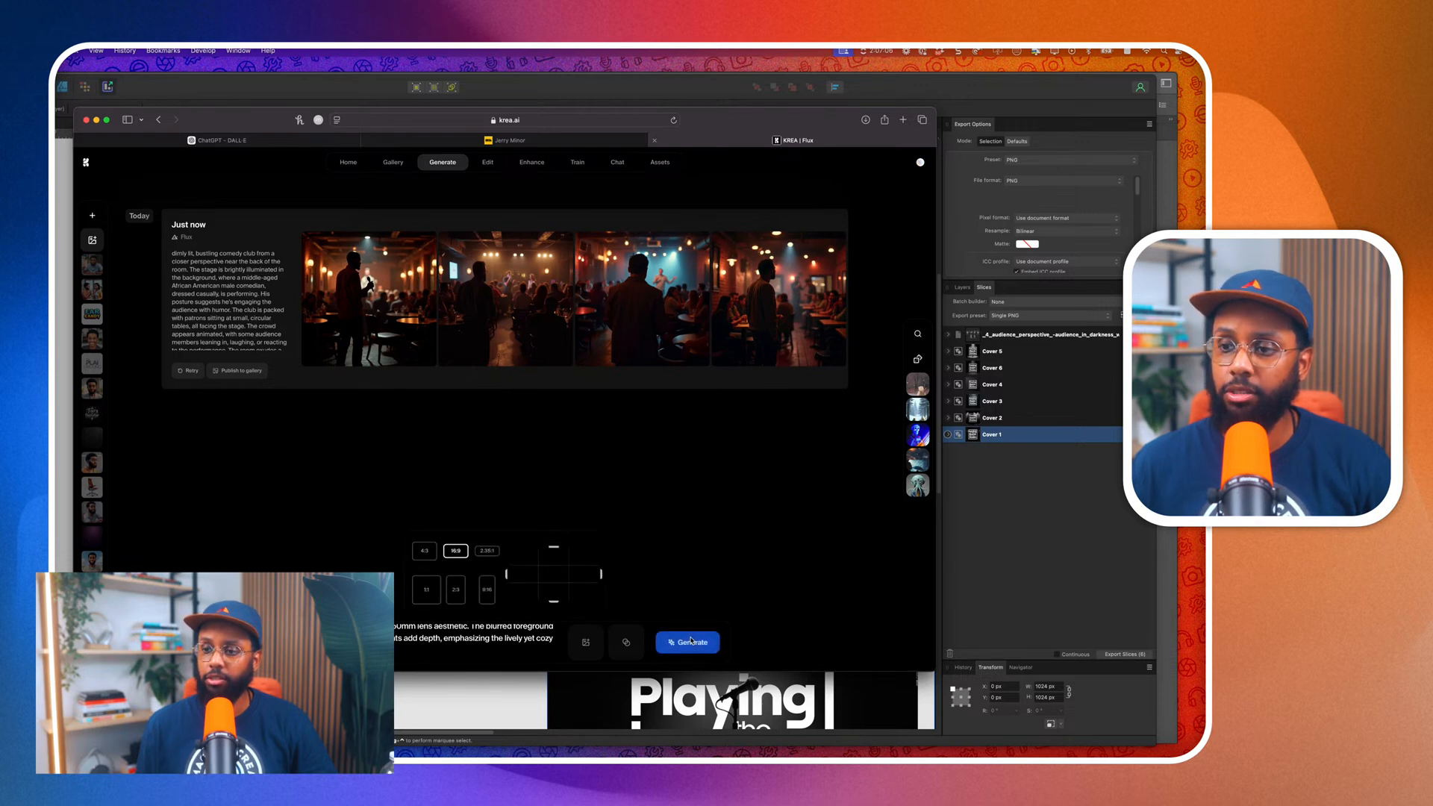
{"action": "left_click", "coordinate": [690, 642]}
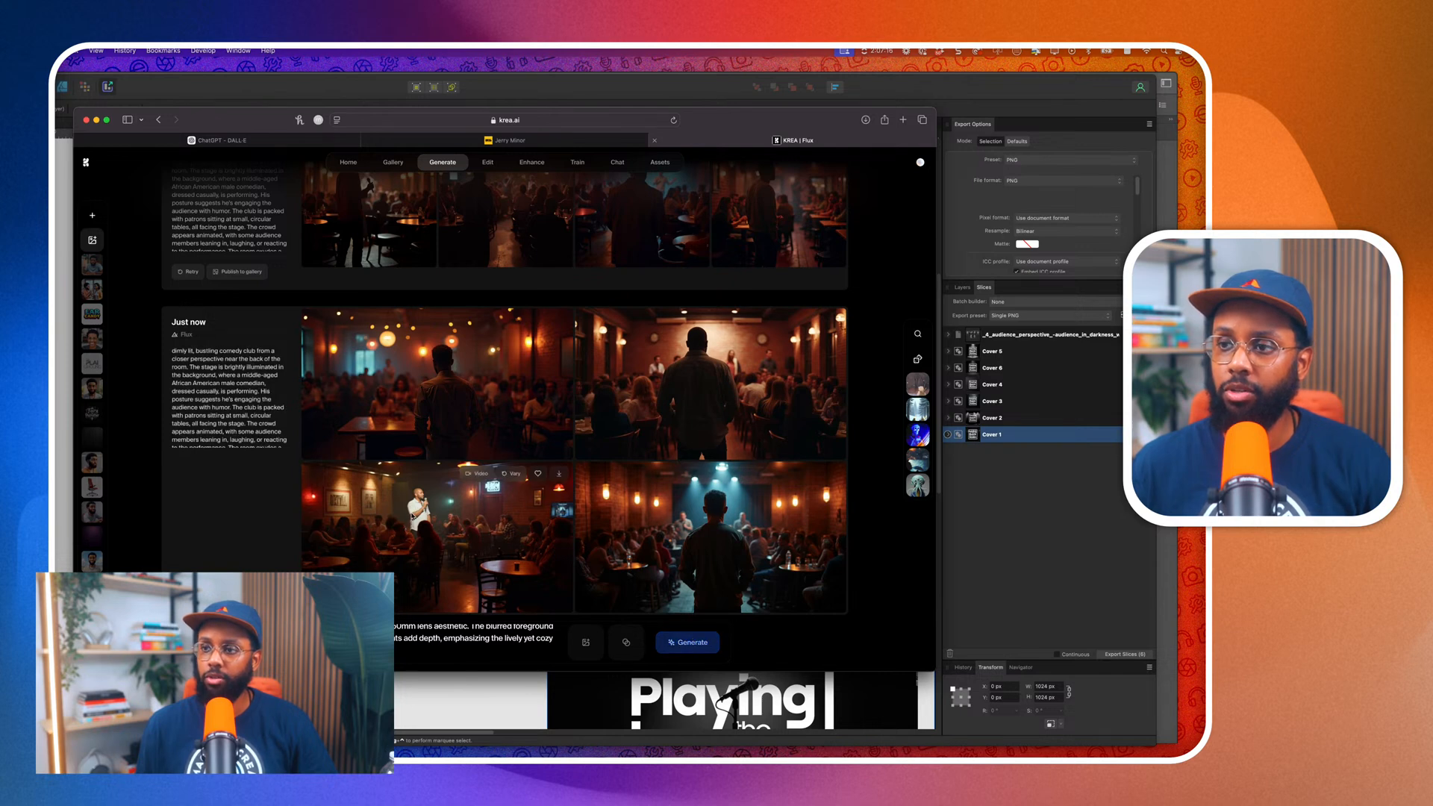
{"action": "left_click", "coordinate": [411, 517]}
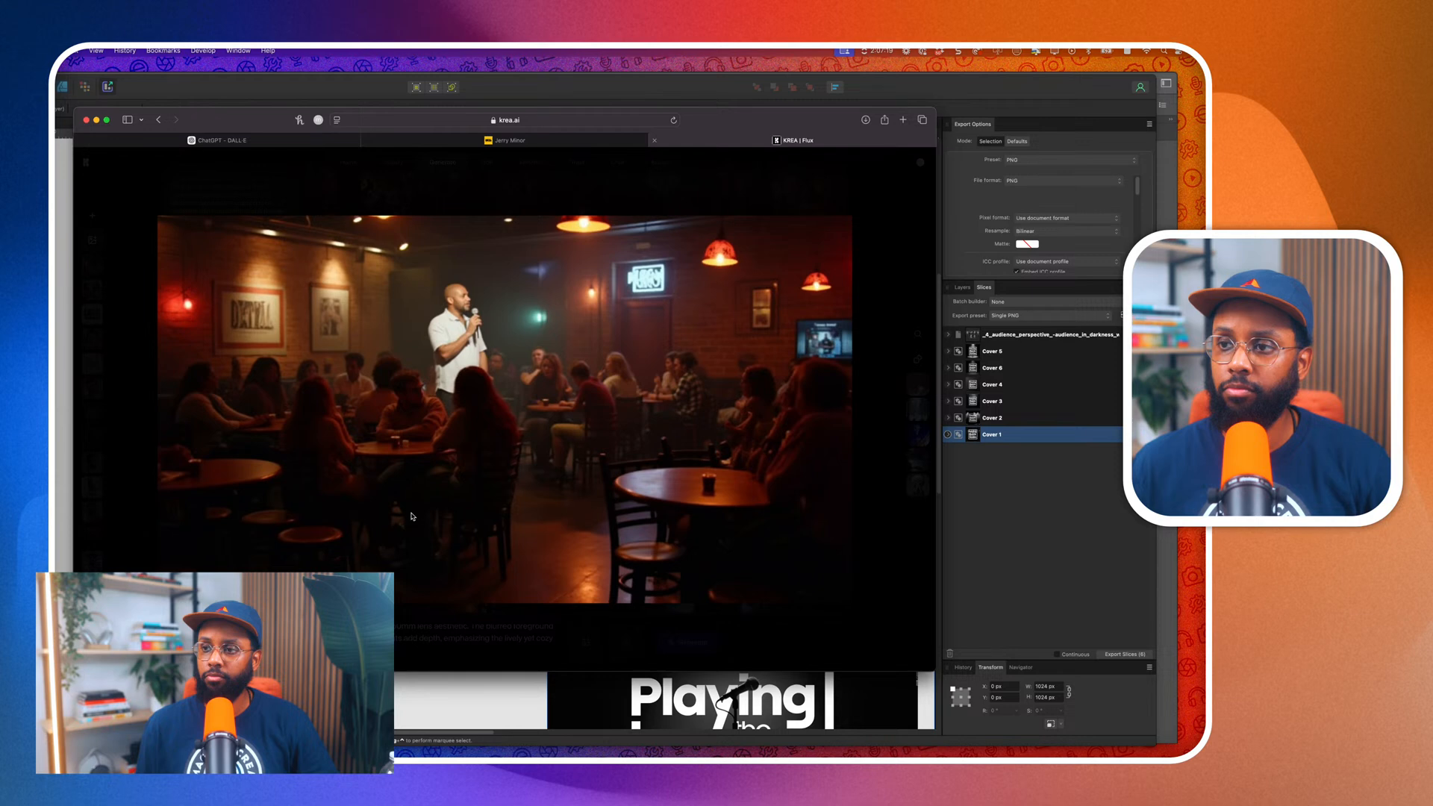
{"action": "key", "text": "Escape"}
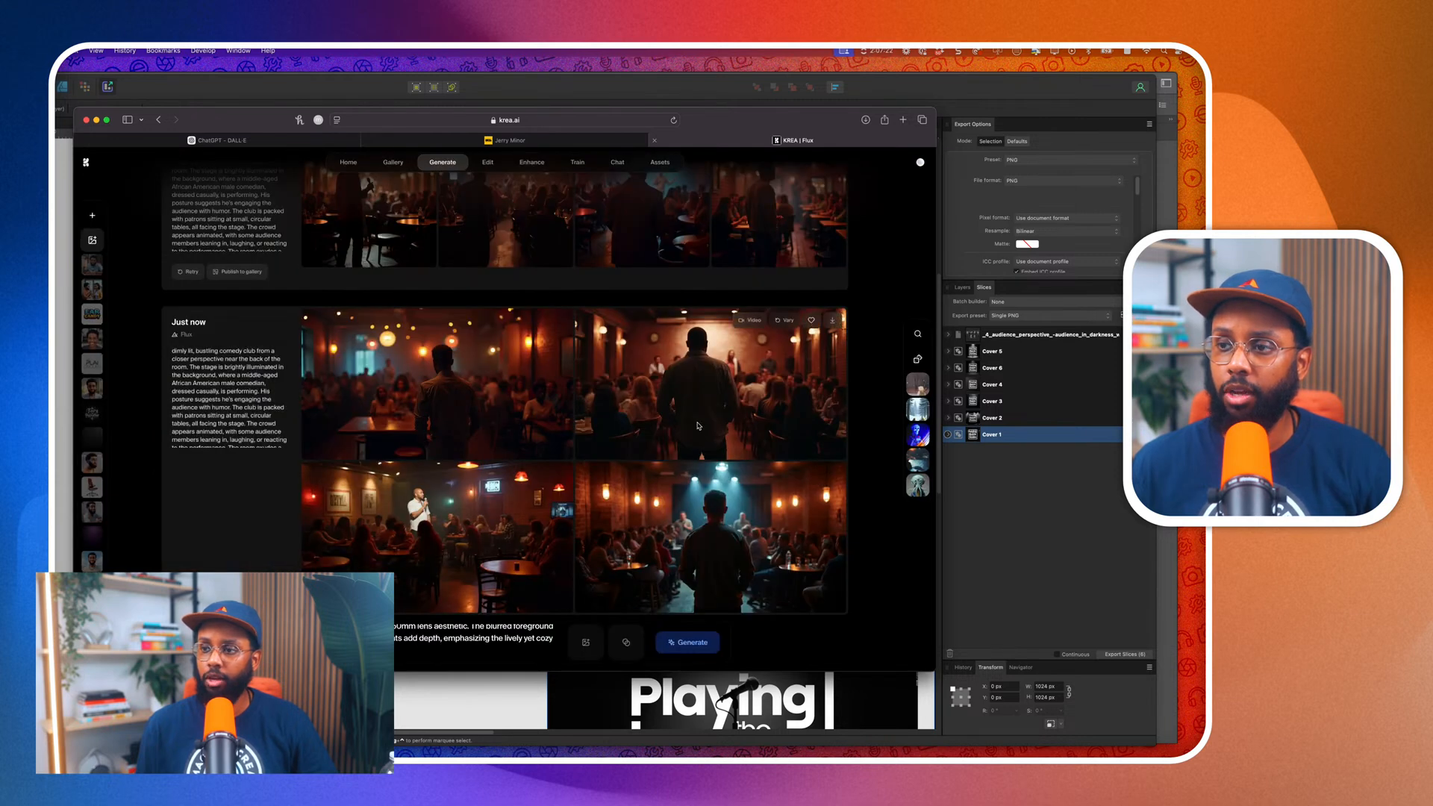
Choose the Flux 1.1 Pro model, add "The man is on the stage in the background" after "humor" in the prompt, and generate.
{"action": "left_click", "coordinate": [179, 642]}
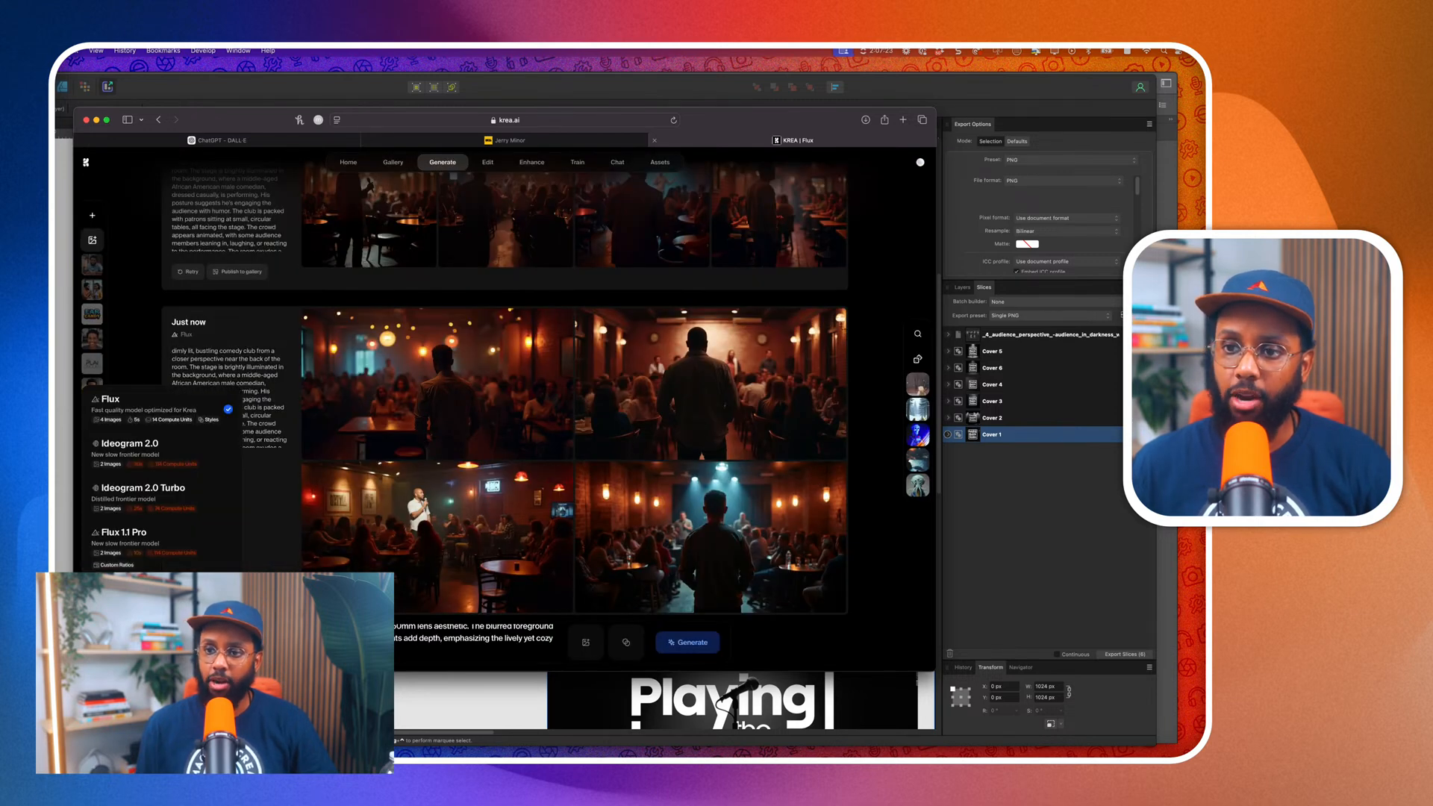
{"action": "left_click", "coordinate": [163, 544]}
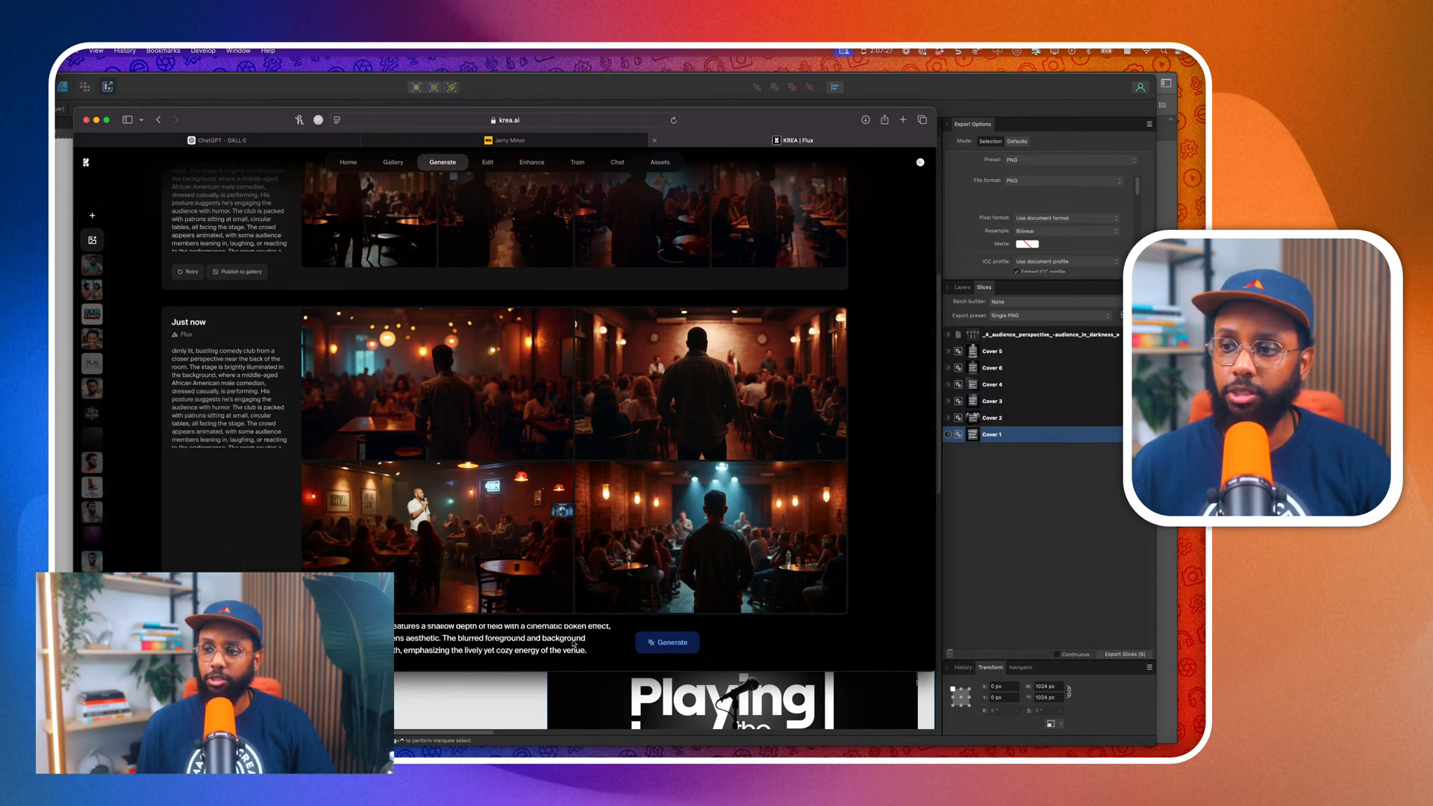
{"action": "scroll", "coordinate": [470, 649], "scroll_direction": "up", "scroll_amount": 2}
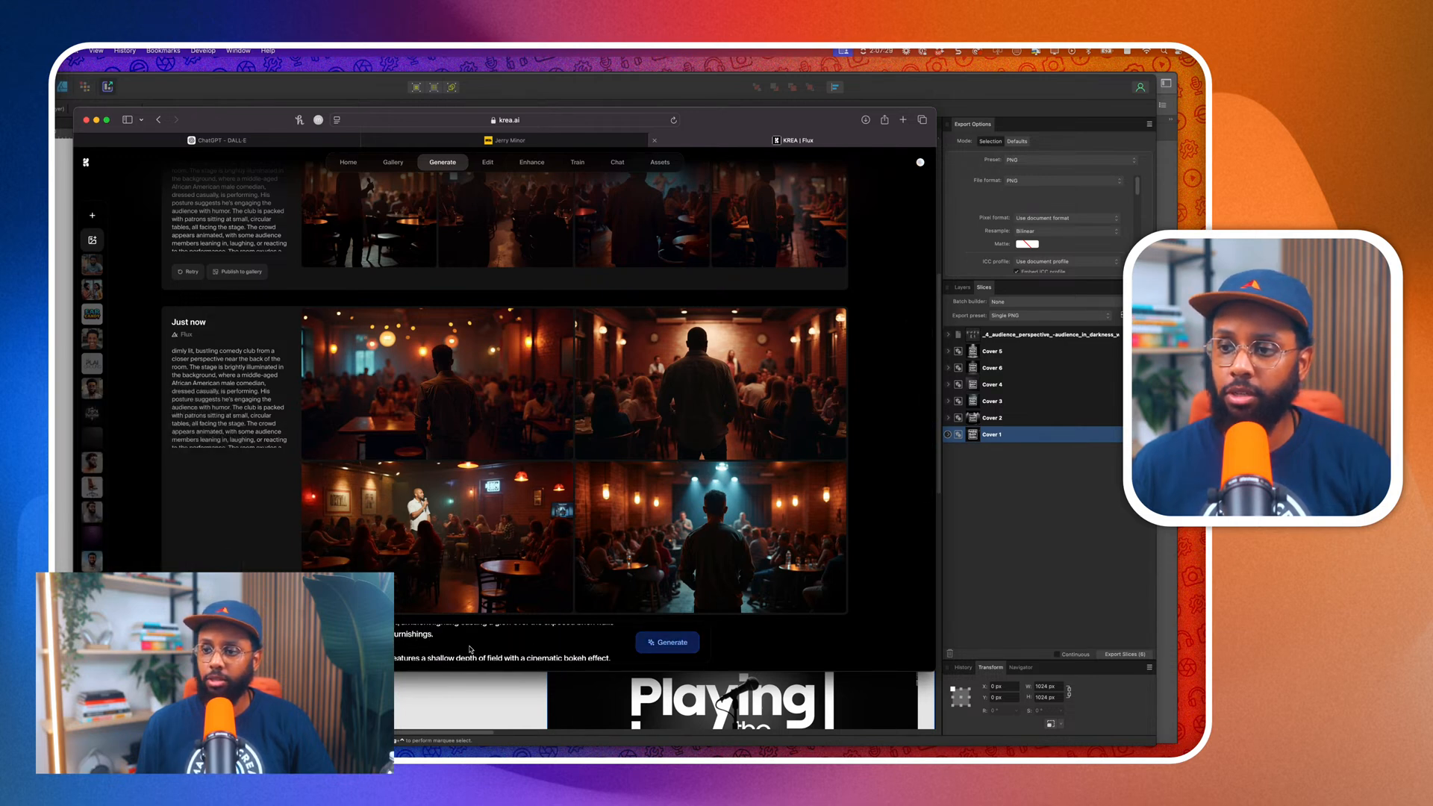
{"action": "scroll", "coordinate": [470, 649], "scroll_direction": "down", "scroll_amount": 1}
{"action": "scroll", "coordinate": [470, 649], "scroll_direction": "up", "scroll_amount": 5}
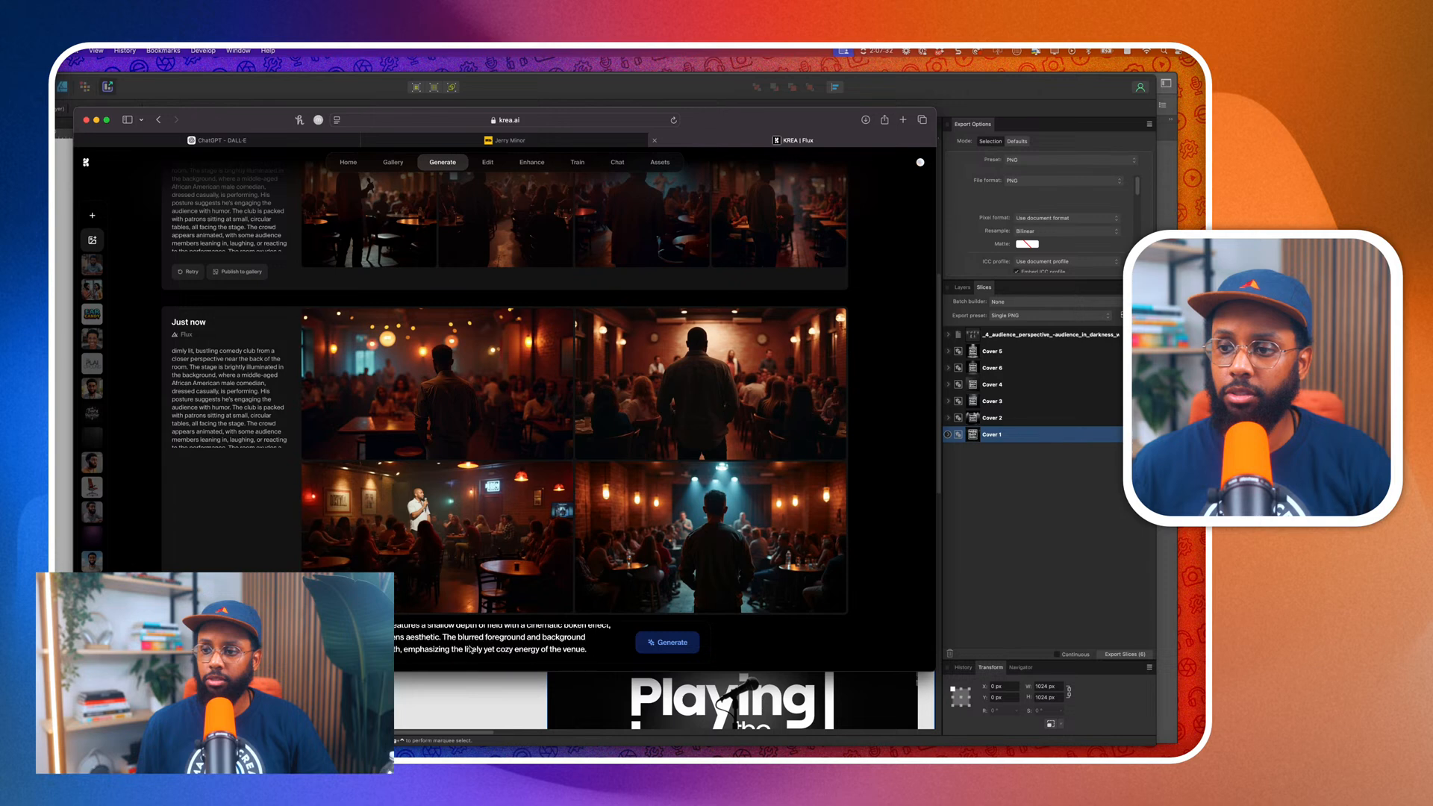
{"action": "scroll", "coordinate": [470, 649], "scroll_direction": "down", "scroll_amount": 1}
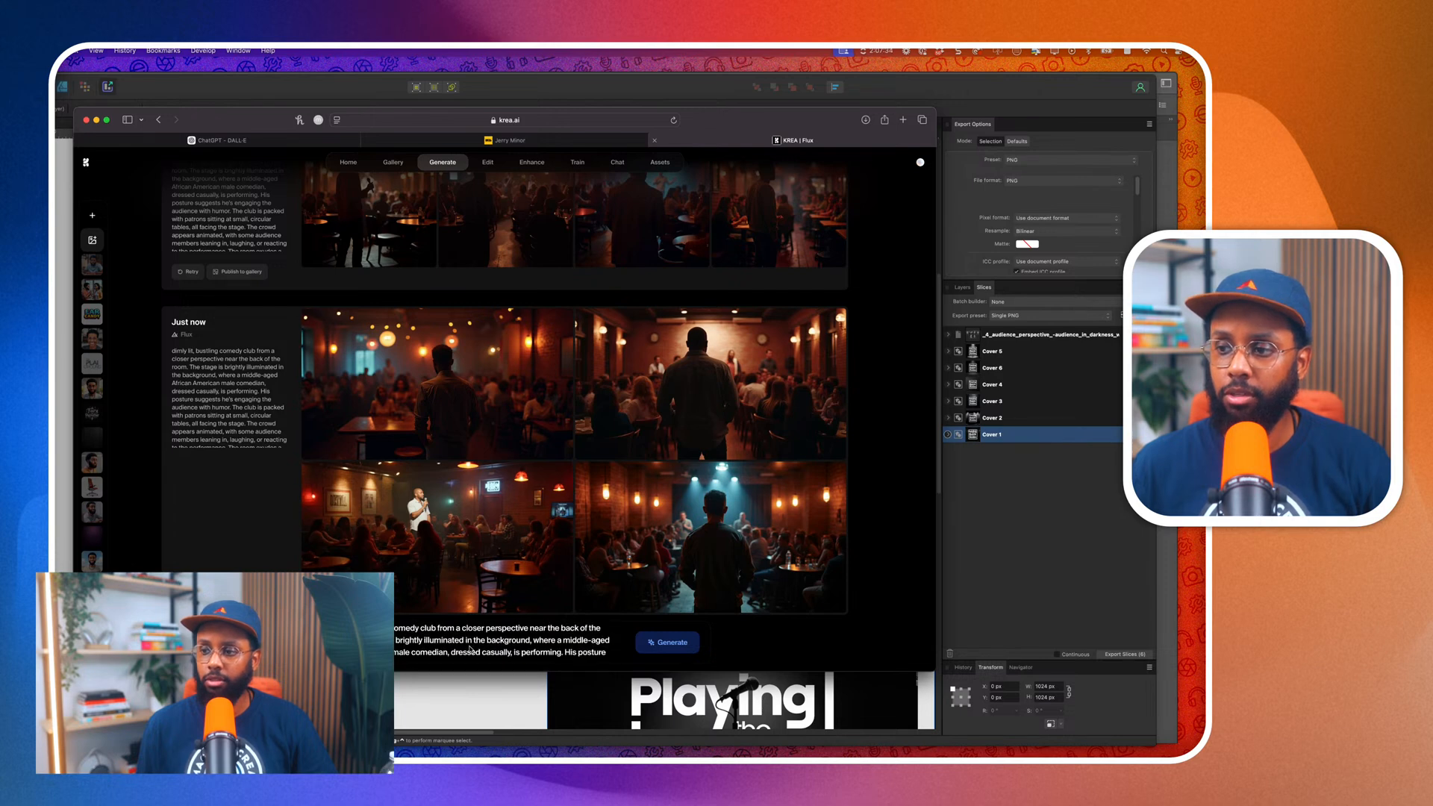
{"action": "scroll", "coordinate": [470, 649], "scroll_direction": "down", "scroll_amount": 1}
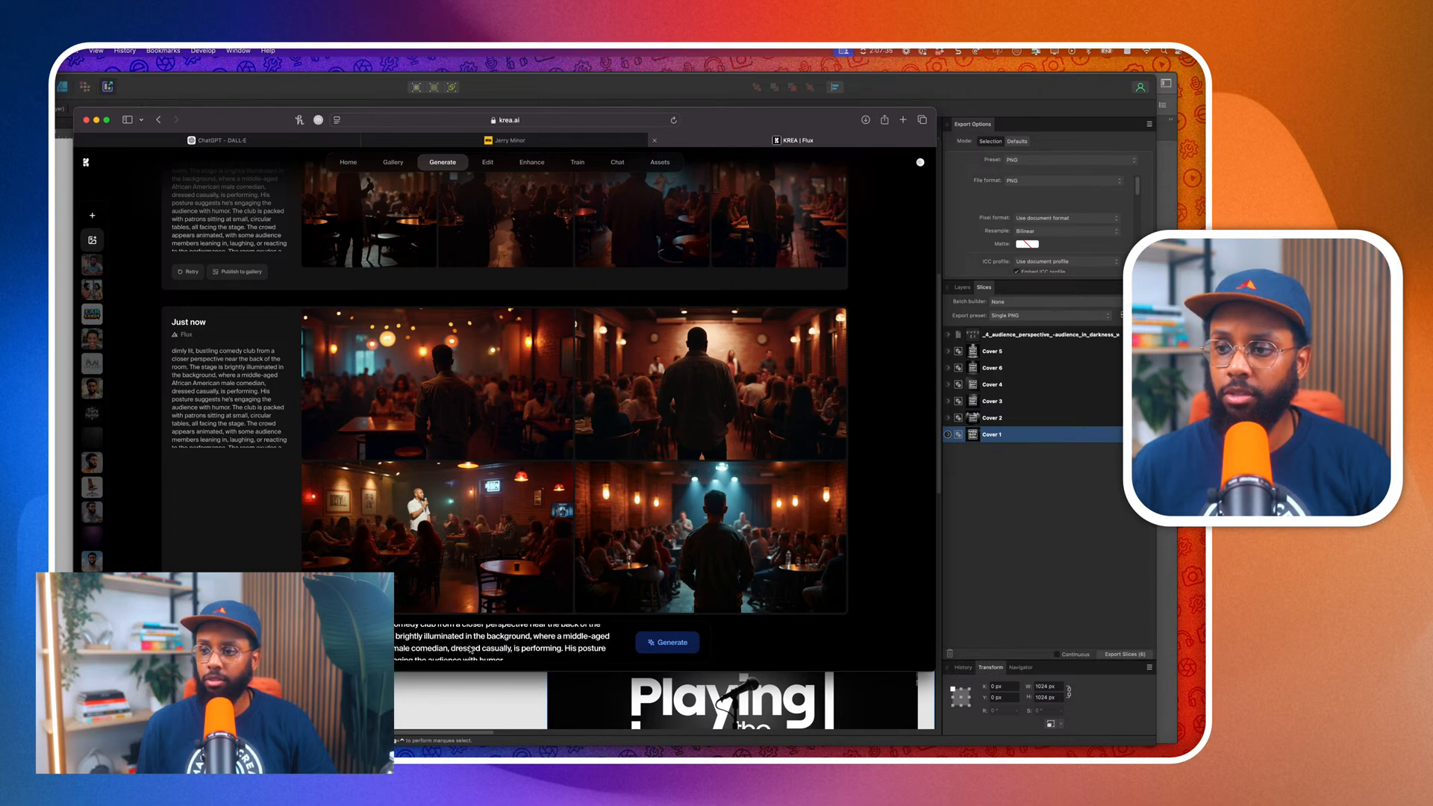
{"action": "scroll", "coordinate": [470, 649], "scroll_direction": "down", "scroll_amount": 2}
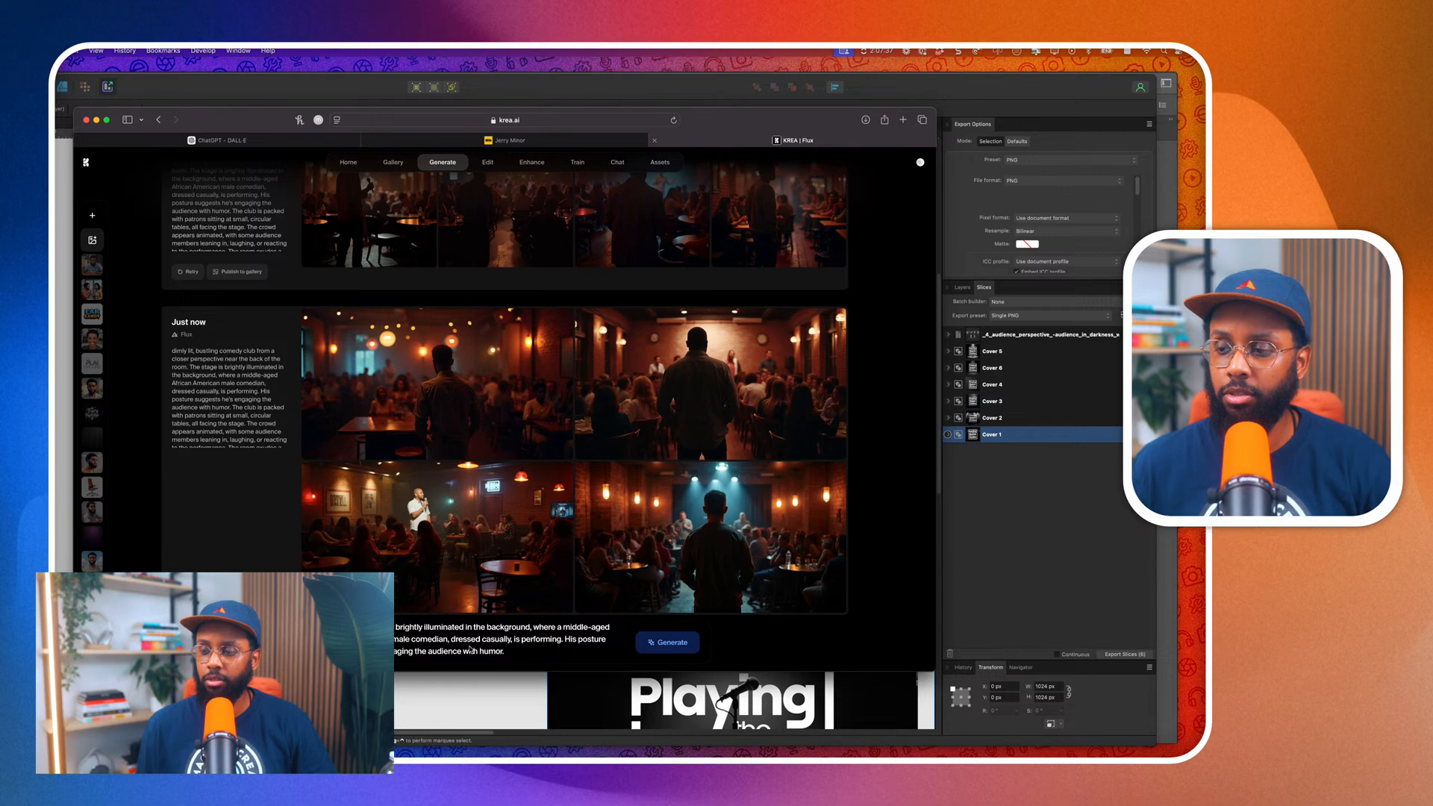
{"action": "scroll", "coordinate": [471, 650], "scroll_direction": "down", "scroll_amount": 1}
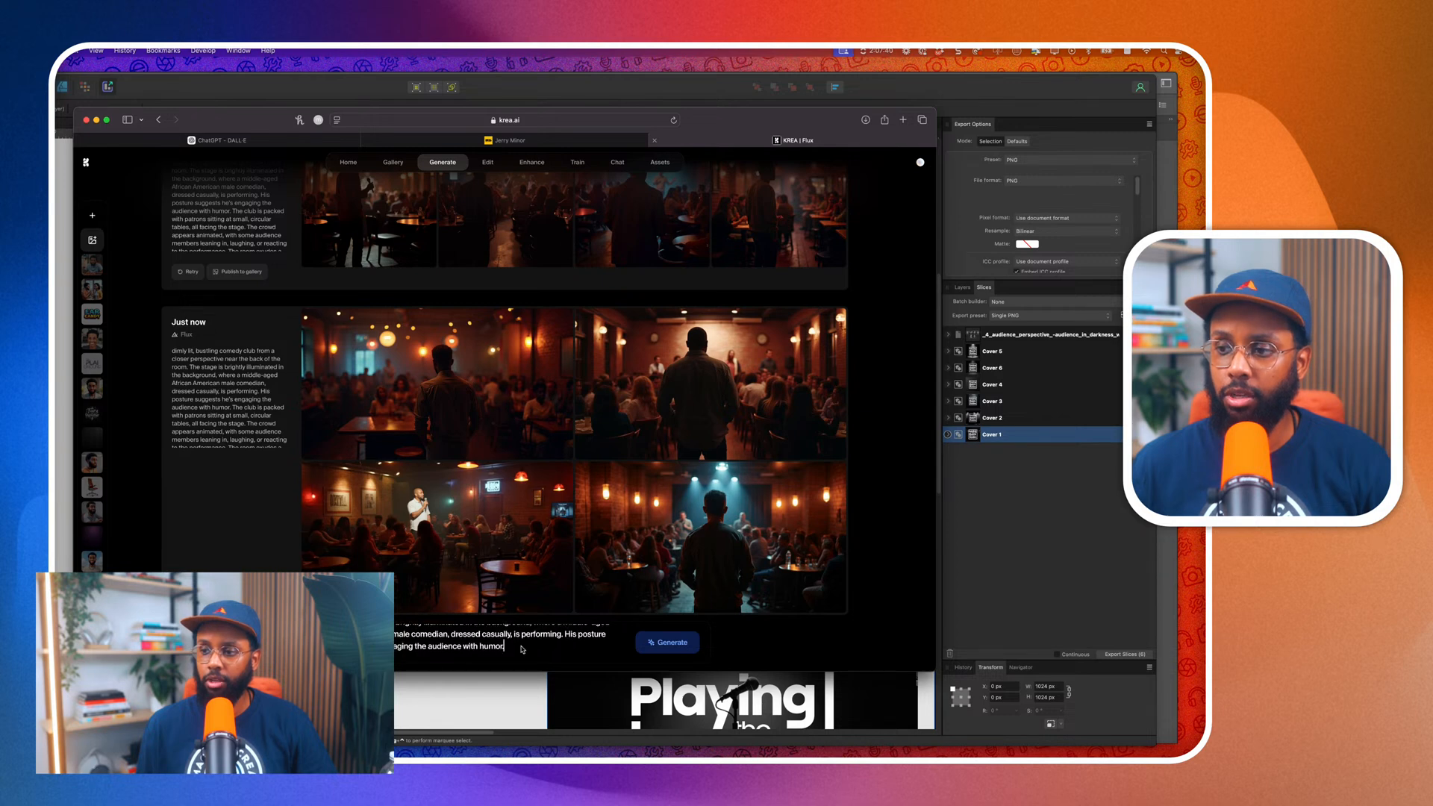
{"action": "type", "text": ". The man"}
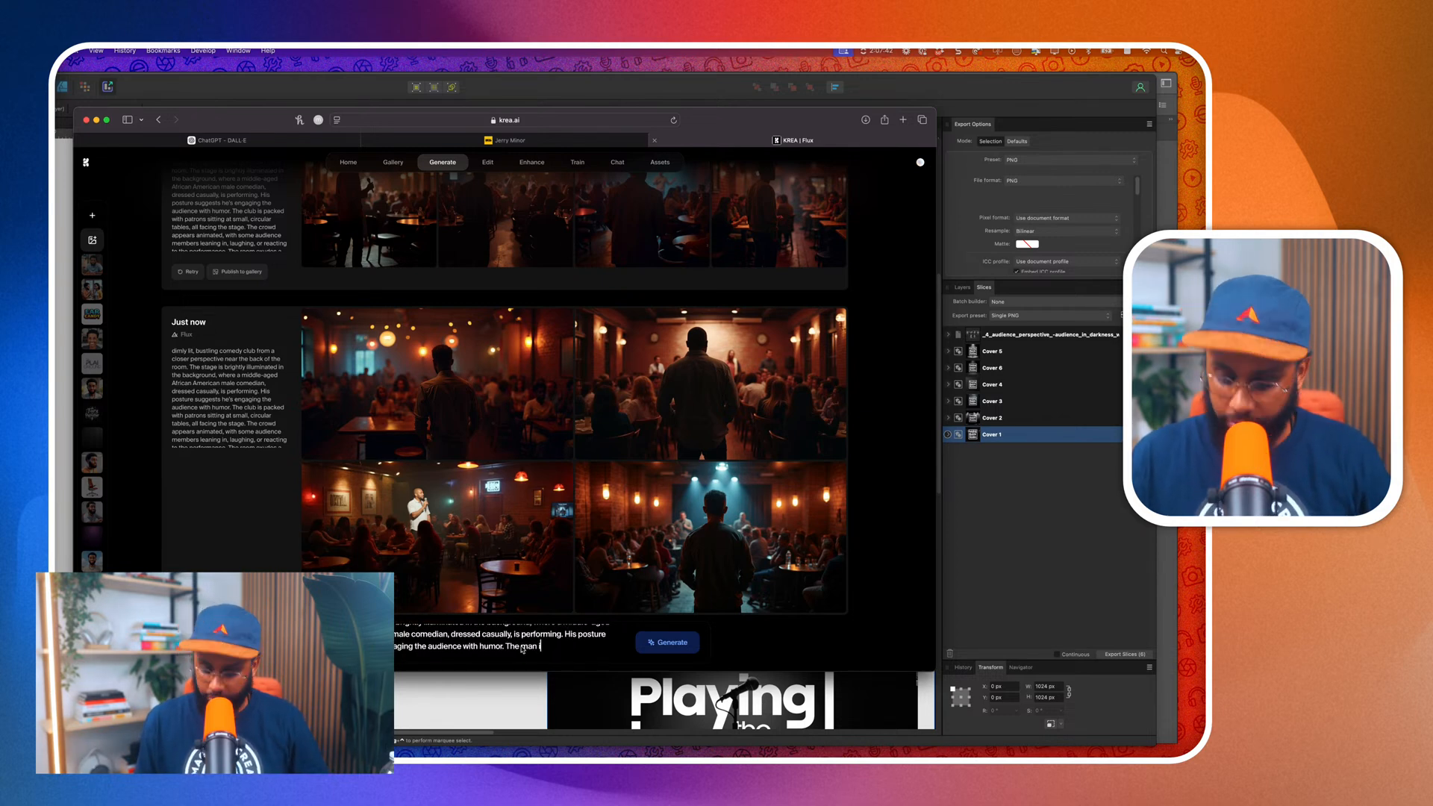
{"action": "type", "text": " is on the stage in the"}
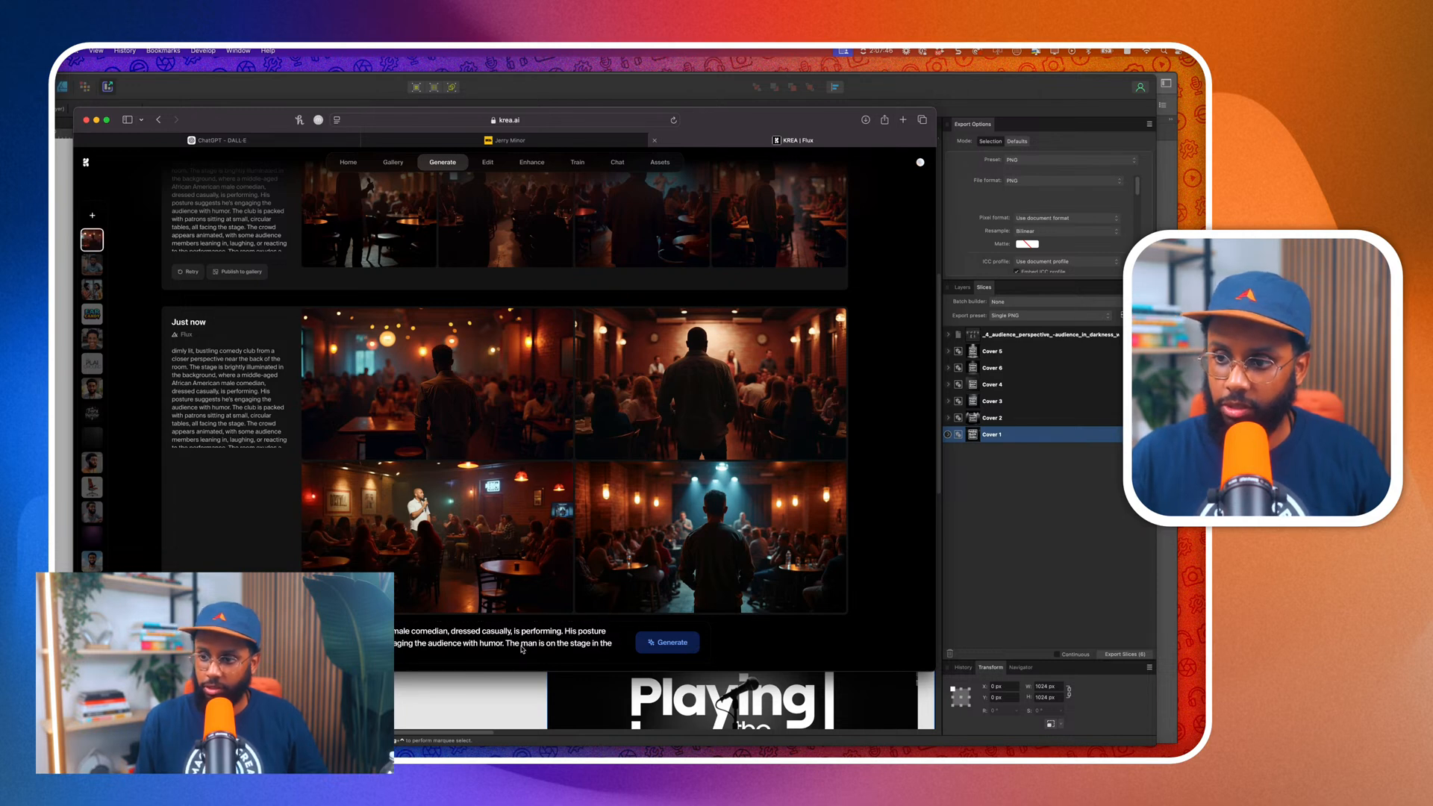
{"action": "left_click", "coordinate": [665, 645]}
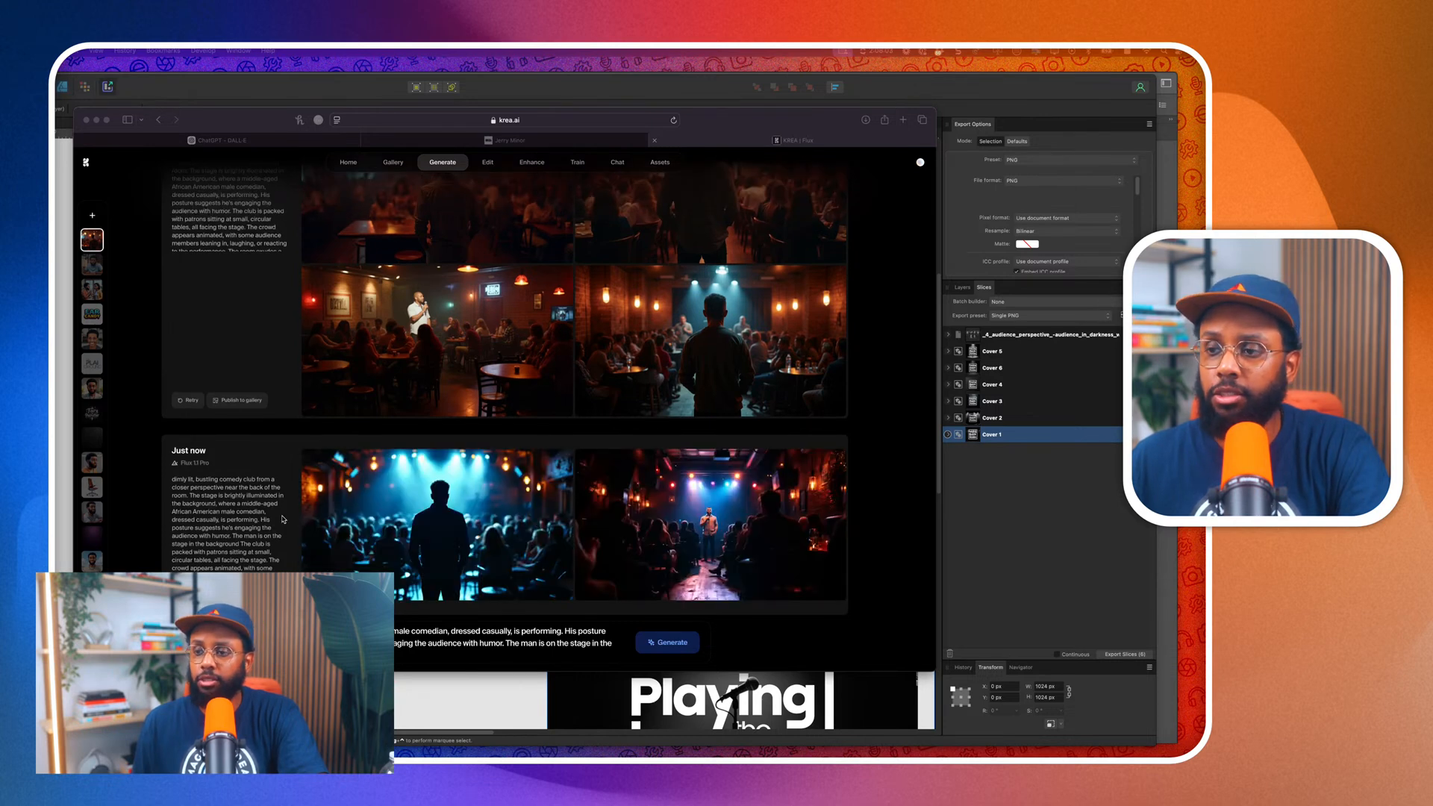
View the Flux 1.1 Pro image of the comedian facing the crowd enlarged, and close it again.
{"action": "left_click", "coordinate": [800, 502]}
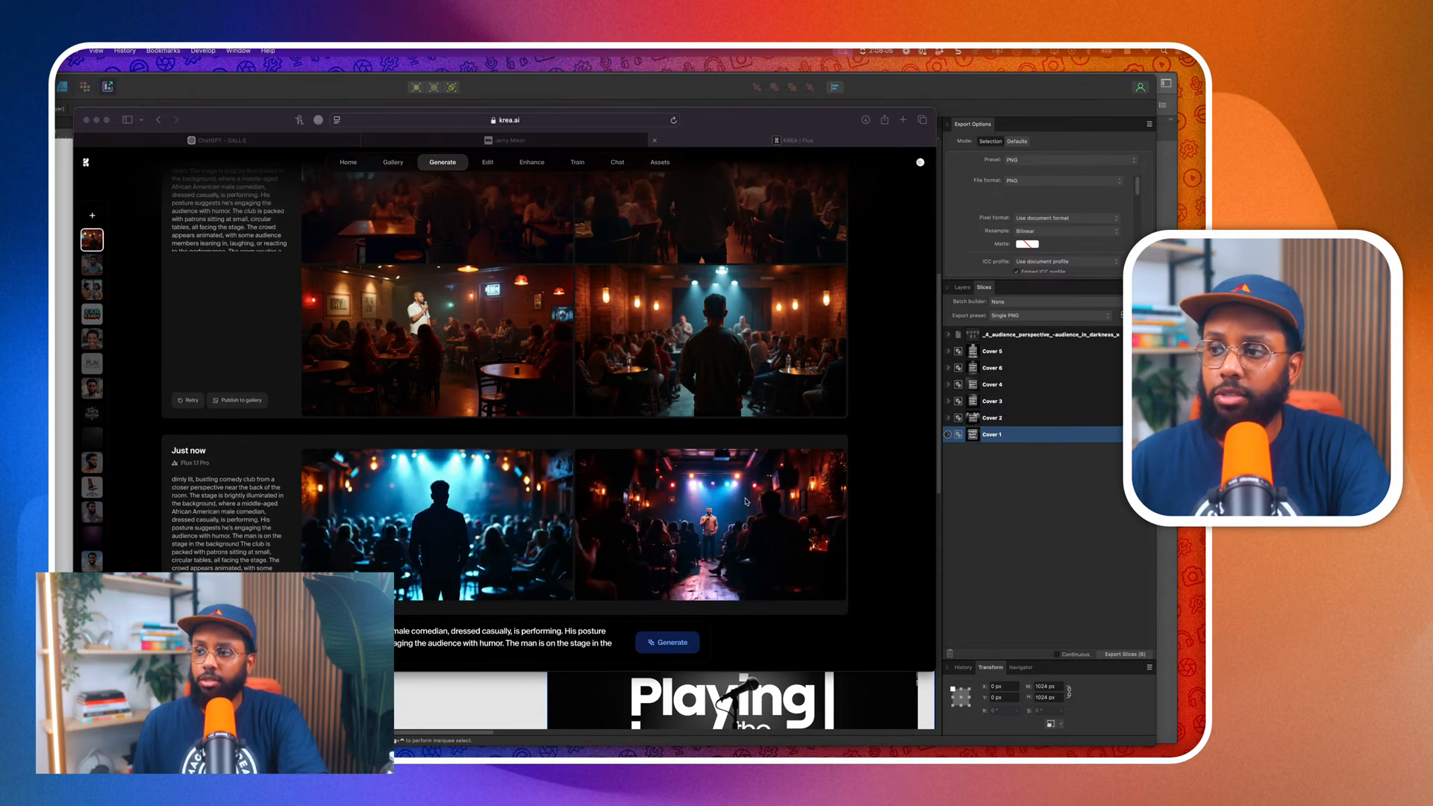
{"action": "left_click", "coordinate": [747, 502]}
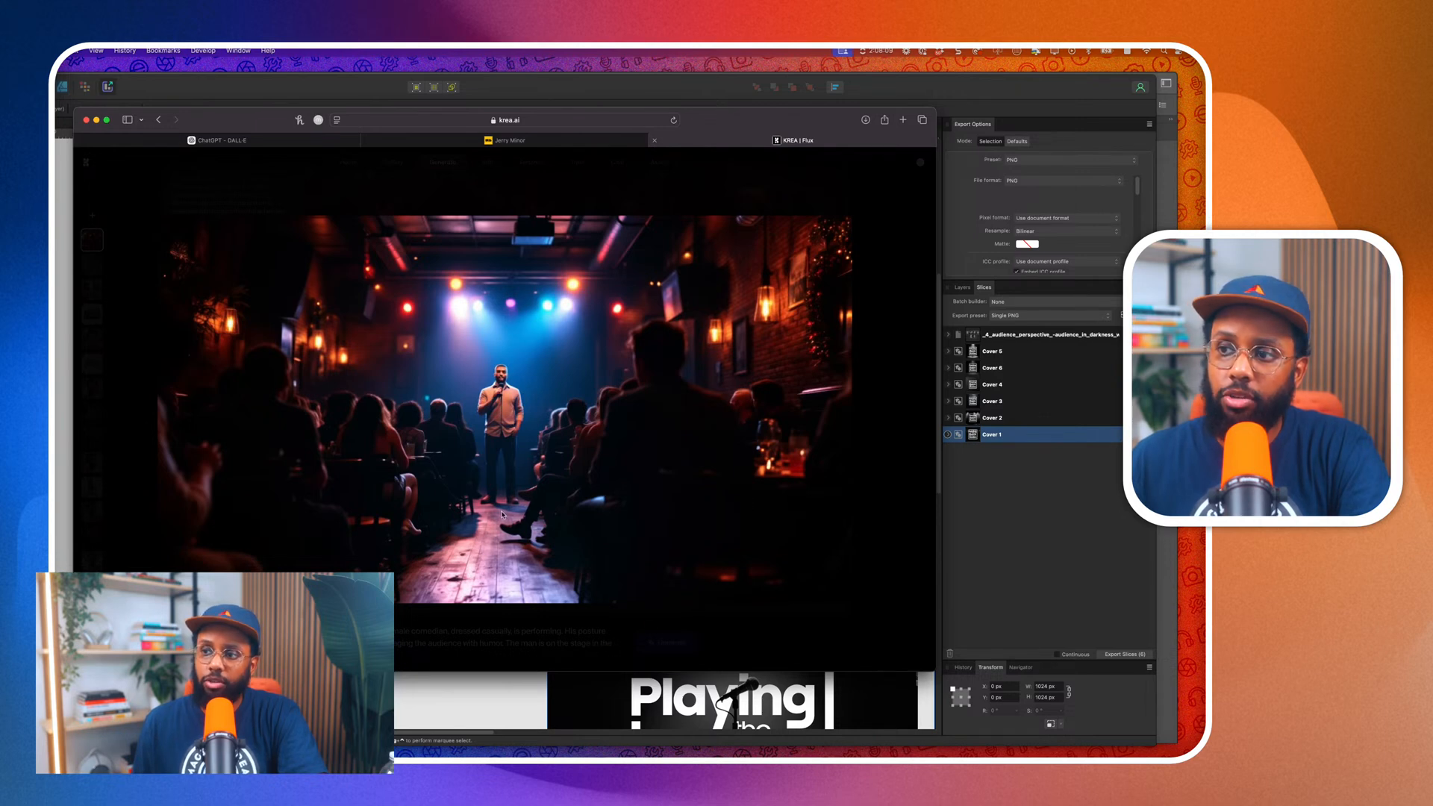
{"action": "left_click", "coordinate": [465, 639]}
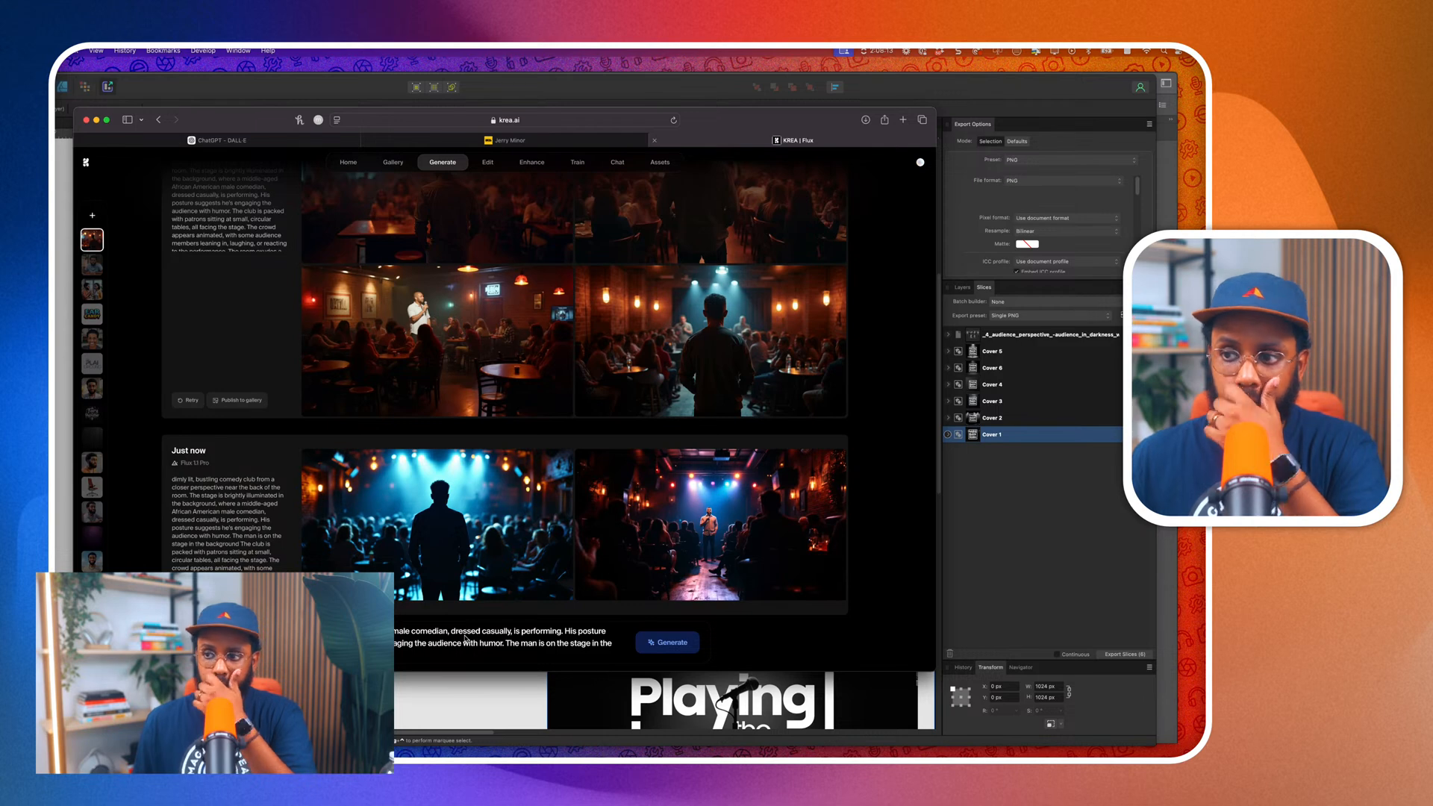
Return to the earlier 16:9 Flux results and copy the enlarged image of the comedian in the white shirt.
{"action": "scroll", "coordinate": [472, 495], "scroll_direction": "up", "scroll_amount": 3}
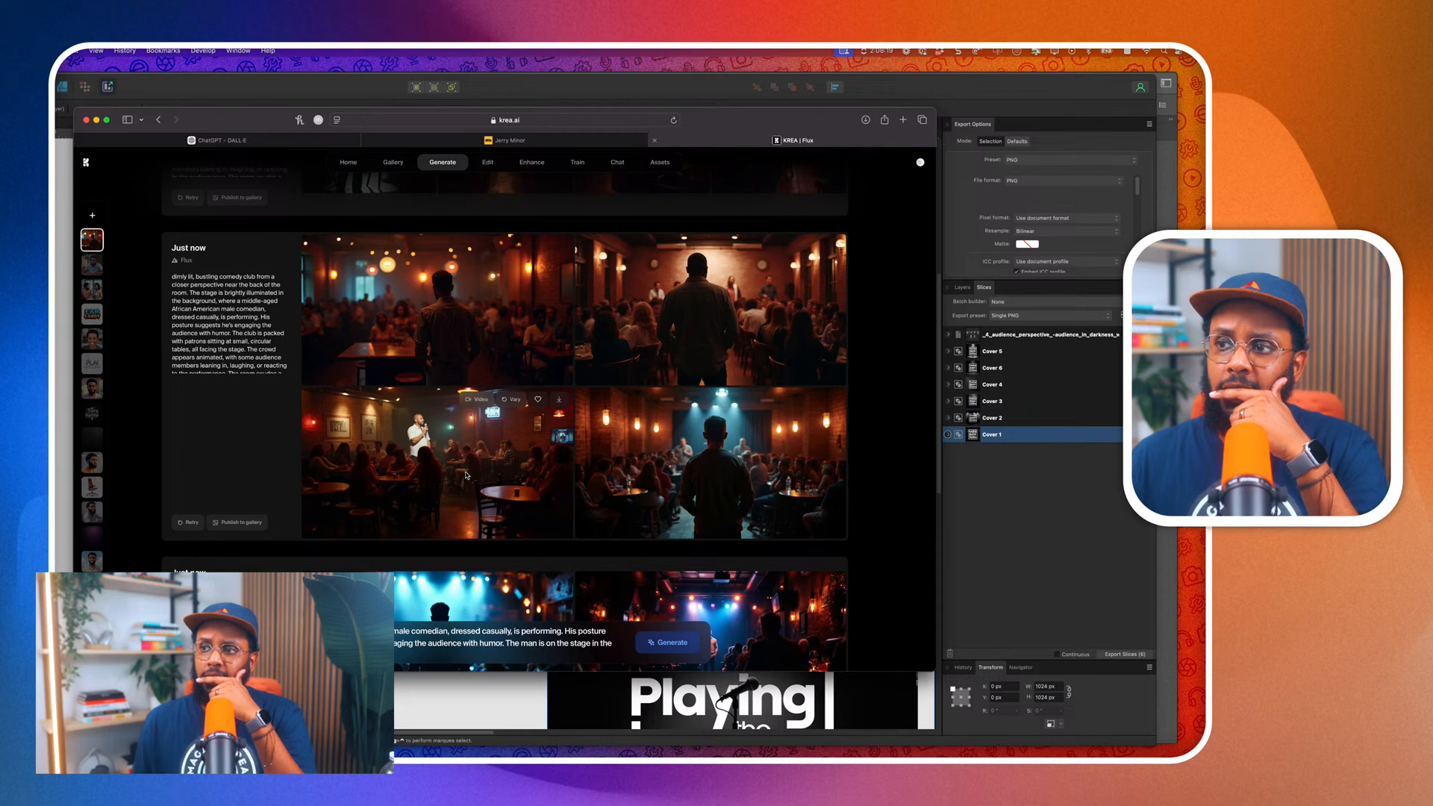
{"action": "left_click", "coordinate": [466, 476]}
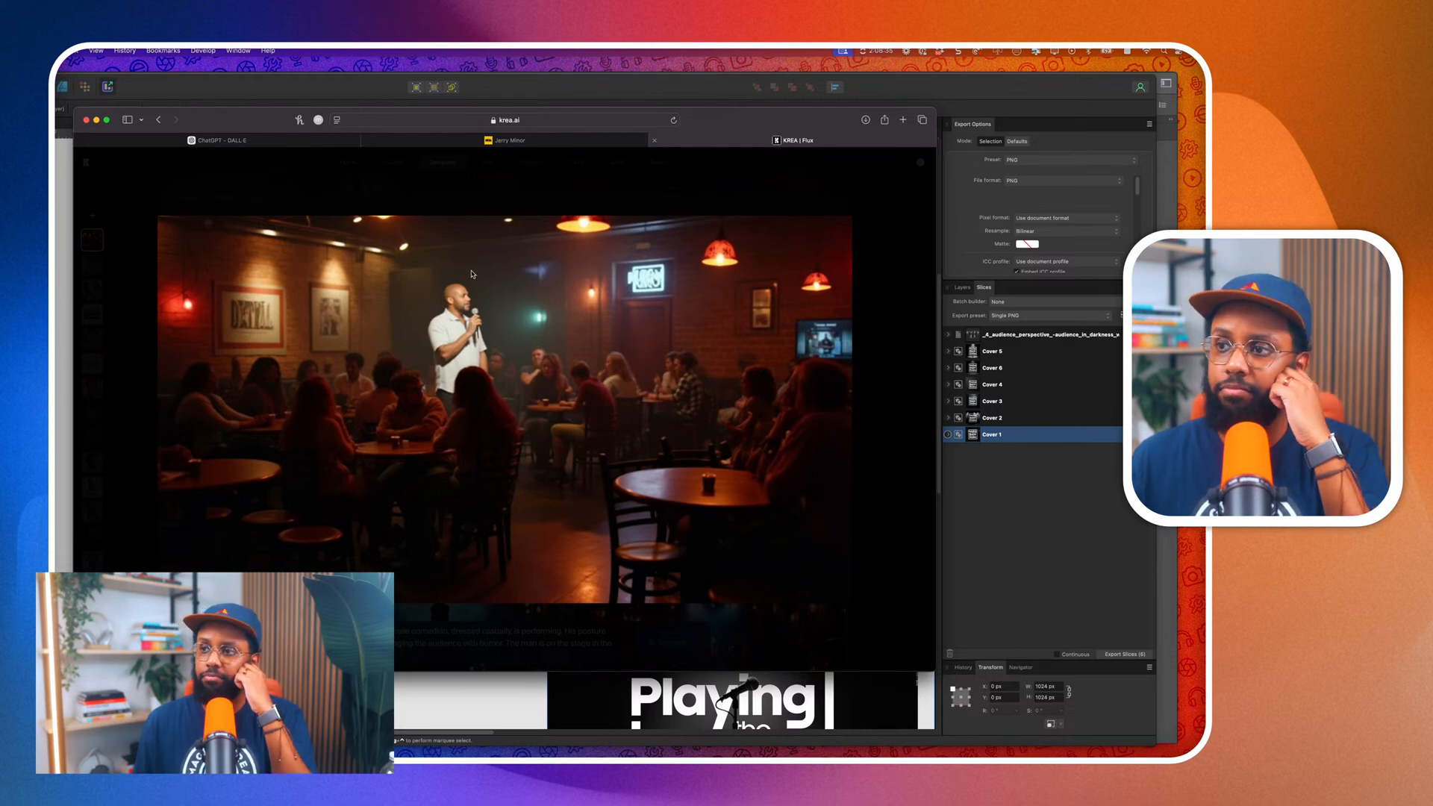
{"action": "right_click", "coordinate": [420, 298]}
{"action": "left_click", "coordinate": [477, 381]}
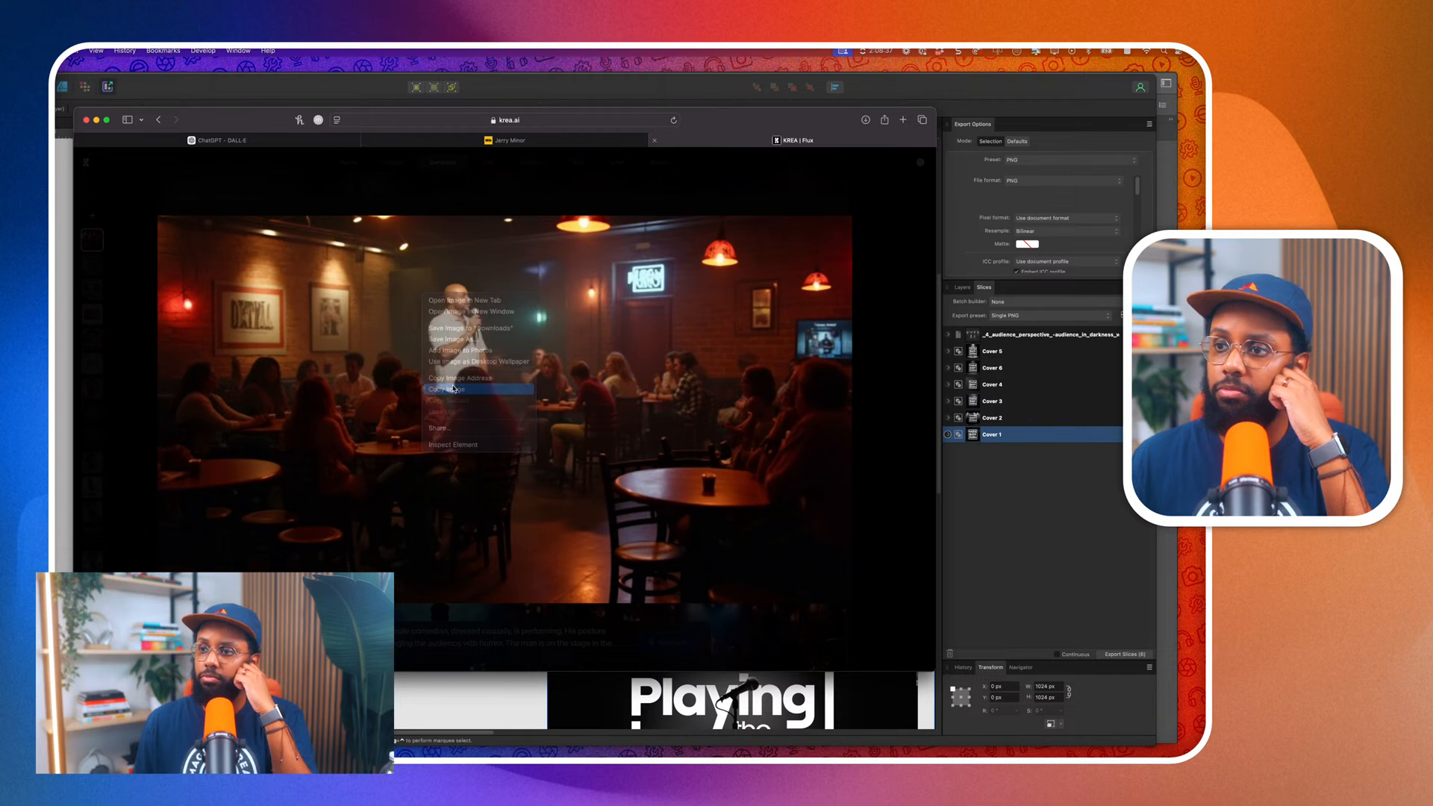
Switch to Affinity Designer, leave export mode for the design workspace, and duplicate the Cover 1 artboard directly beneath the original.
{"action": "key", "text": "super+Tab"}
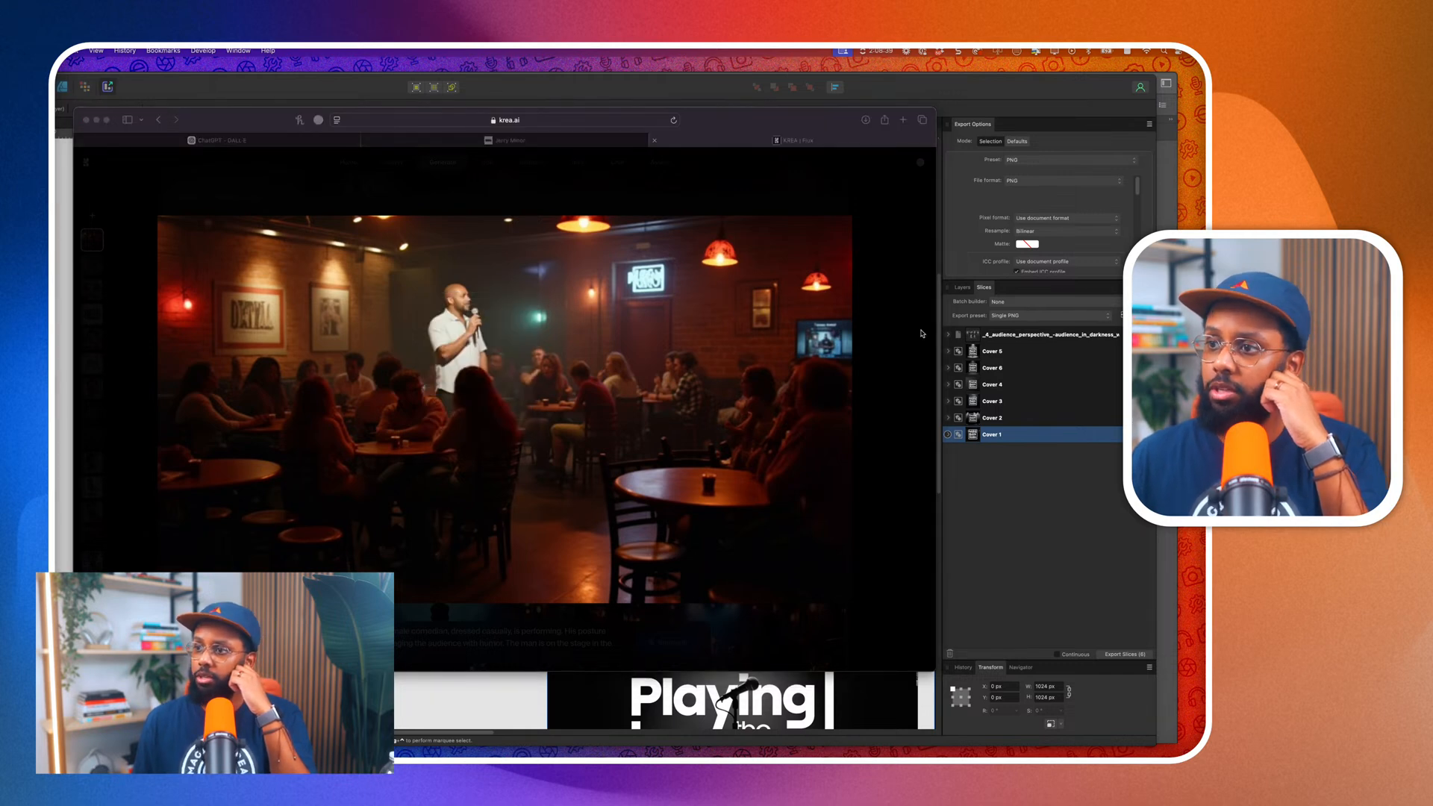
{"action": "scroll", "coordinate": [541, 351], "scroll_direction": "down", "scroll_amount": 5}
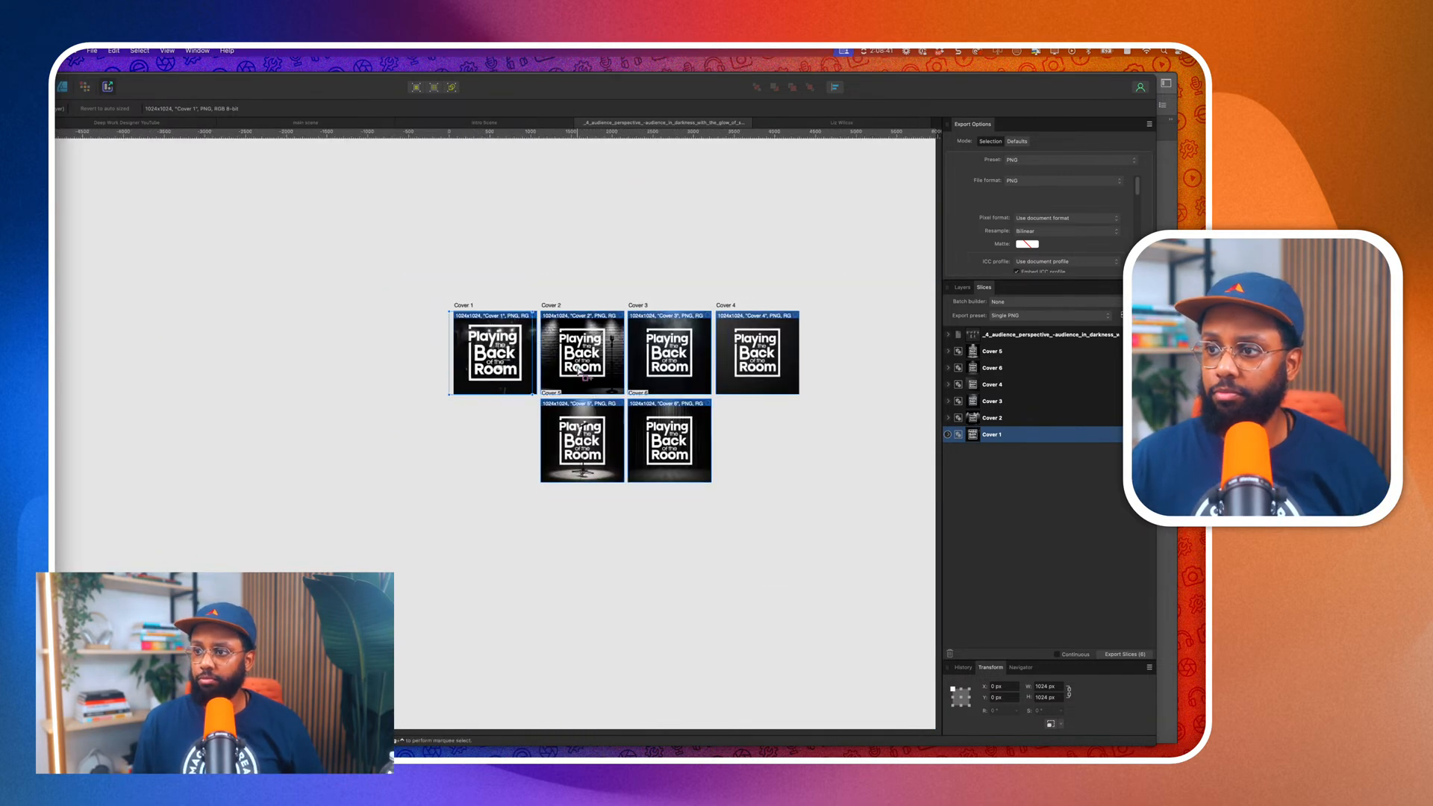
{"action": "scroll", "coordinate": [605, 369], "scroll_direction": "up", "scroll_amount": 5}
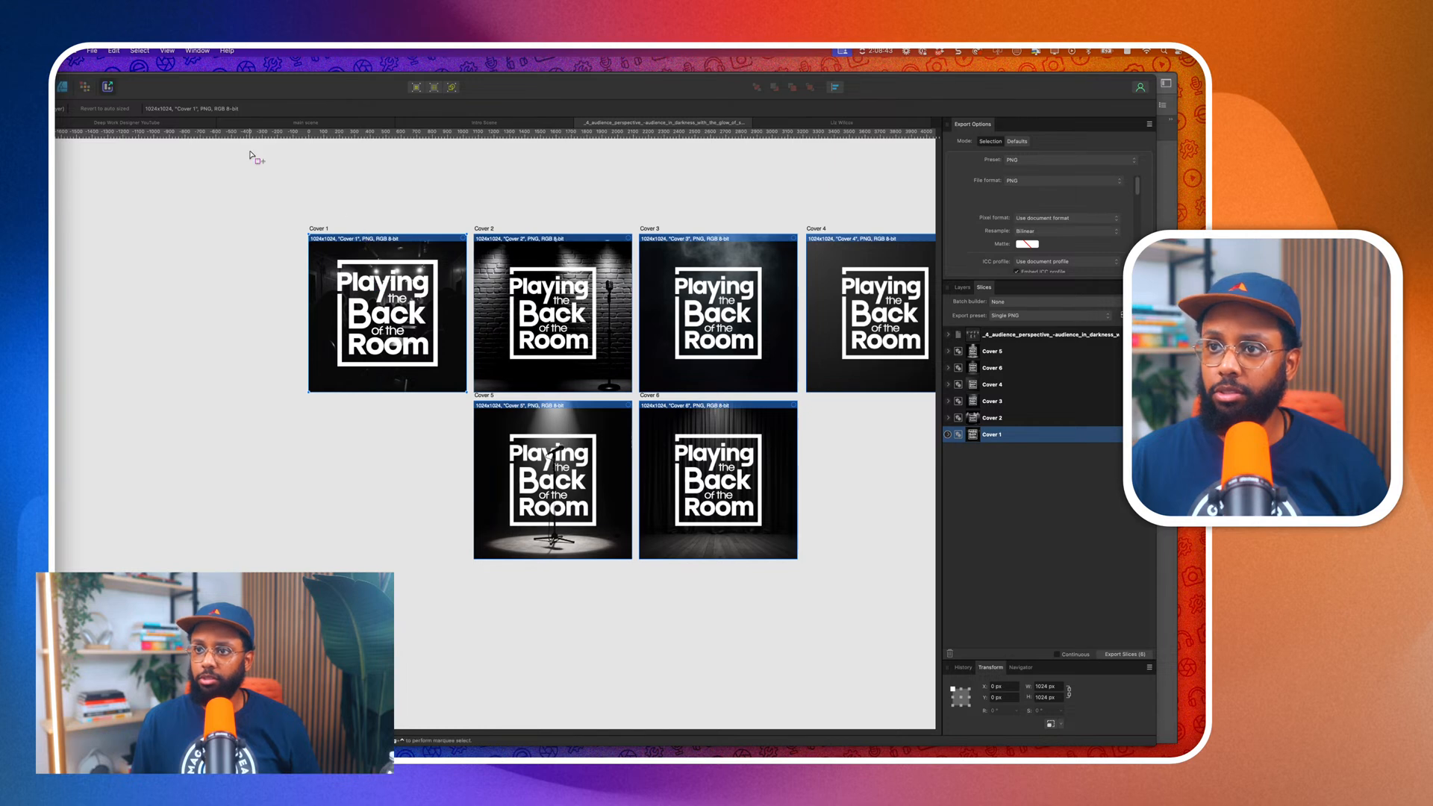
{"action": "key", "text": "super+1"}
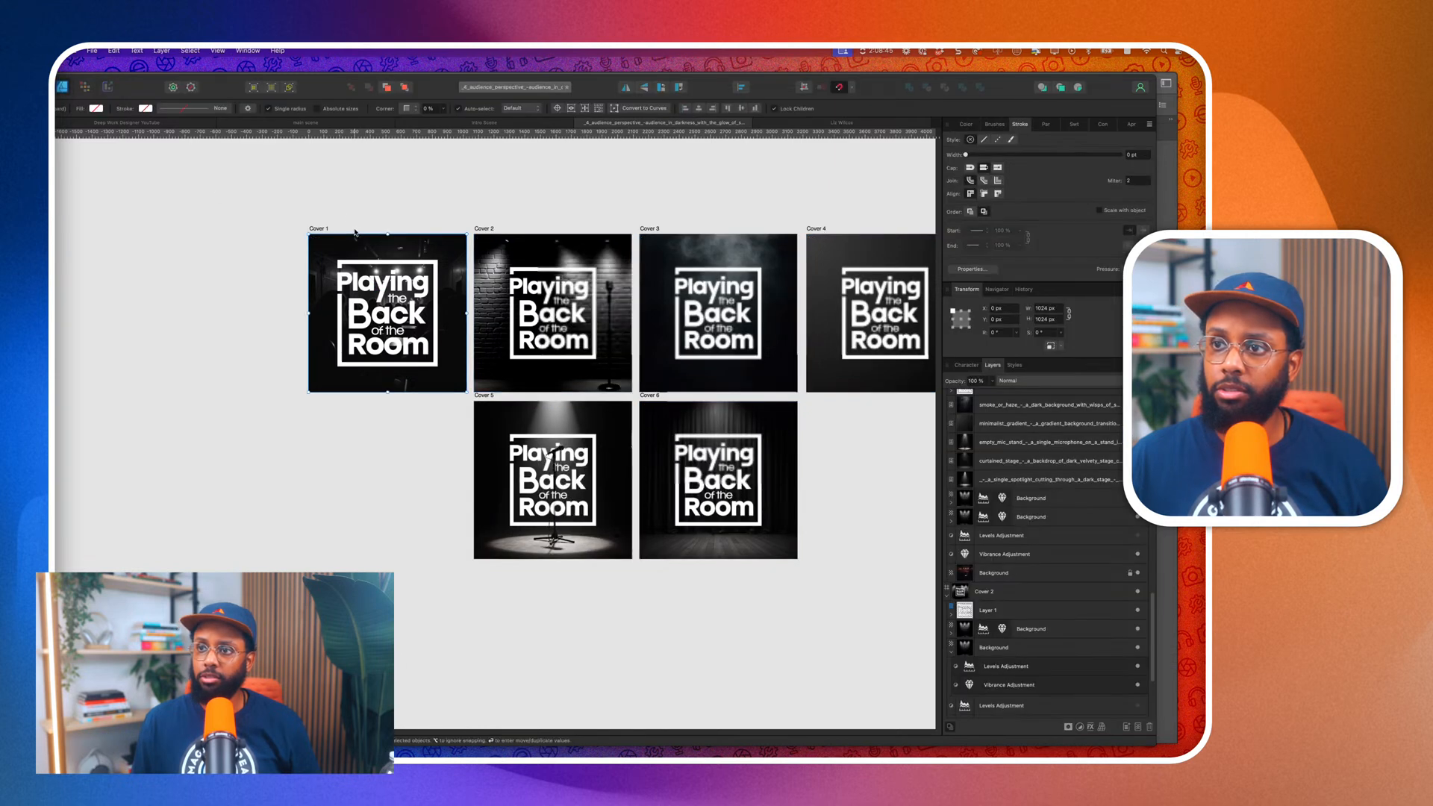
{"action": "left_click_drag", "start_coordinate": [359, 276], "coordinate": [357, 445]}
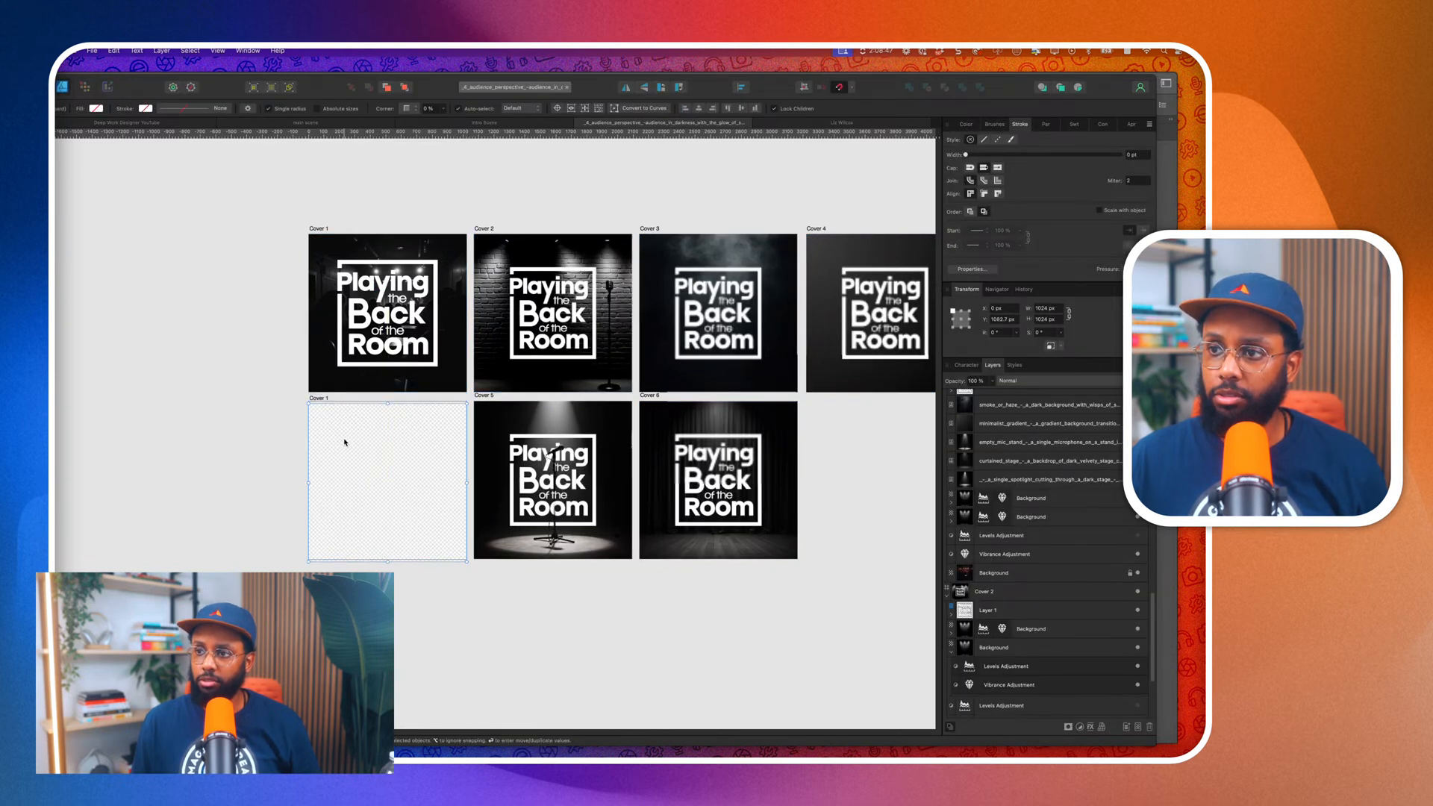
Paste the copied club image just above the Background layer of the duplicated Cover 1 artboard.
{"action": "left_click", "coordinate": [272, 486]}
{"action": "scroll", "coordinate": [375, 490], "scroll_direction": "up", "scroll_amount": 5}
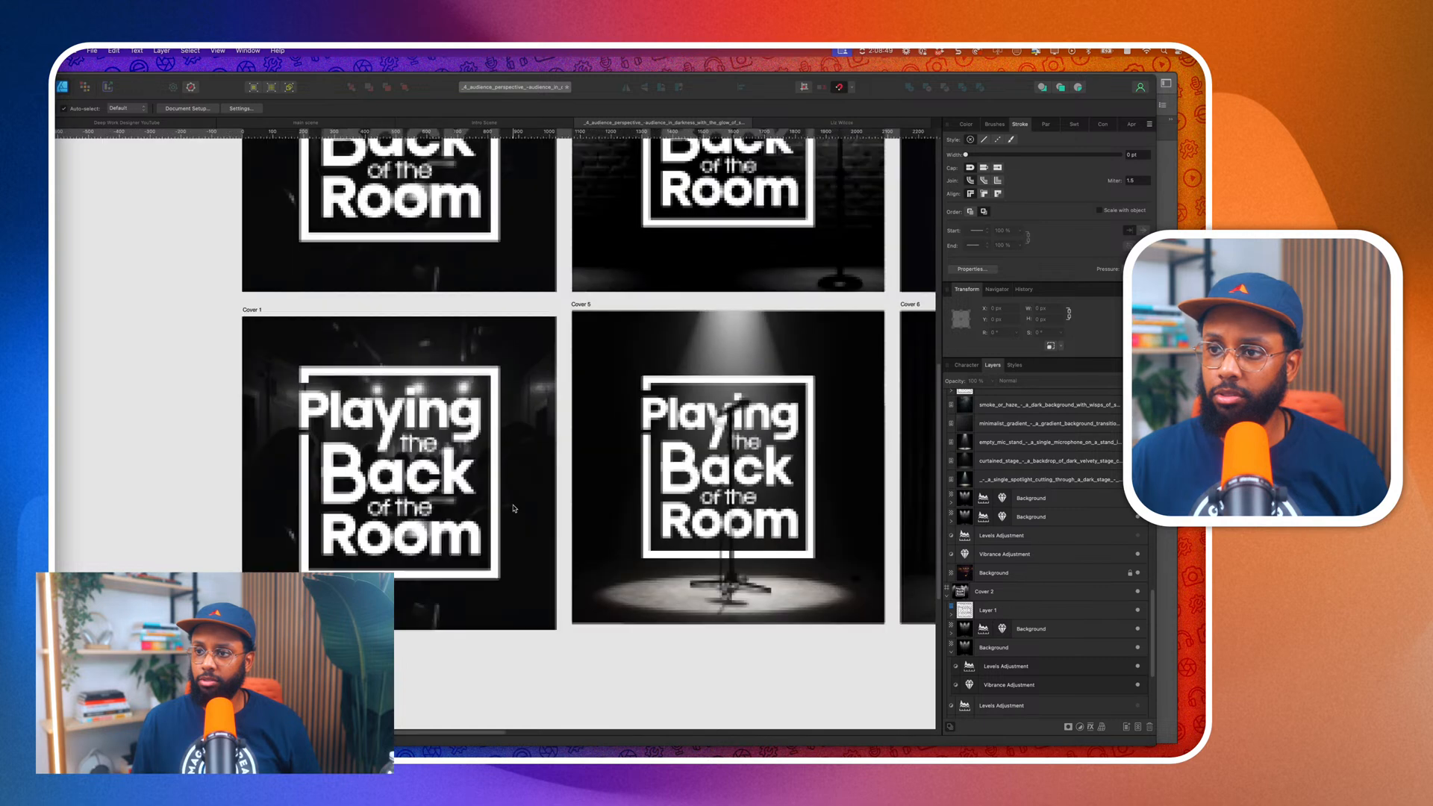
{"action": "left_click", "coordinate": [450, 385]}
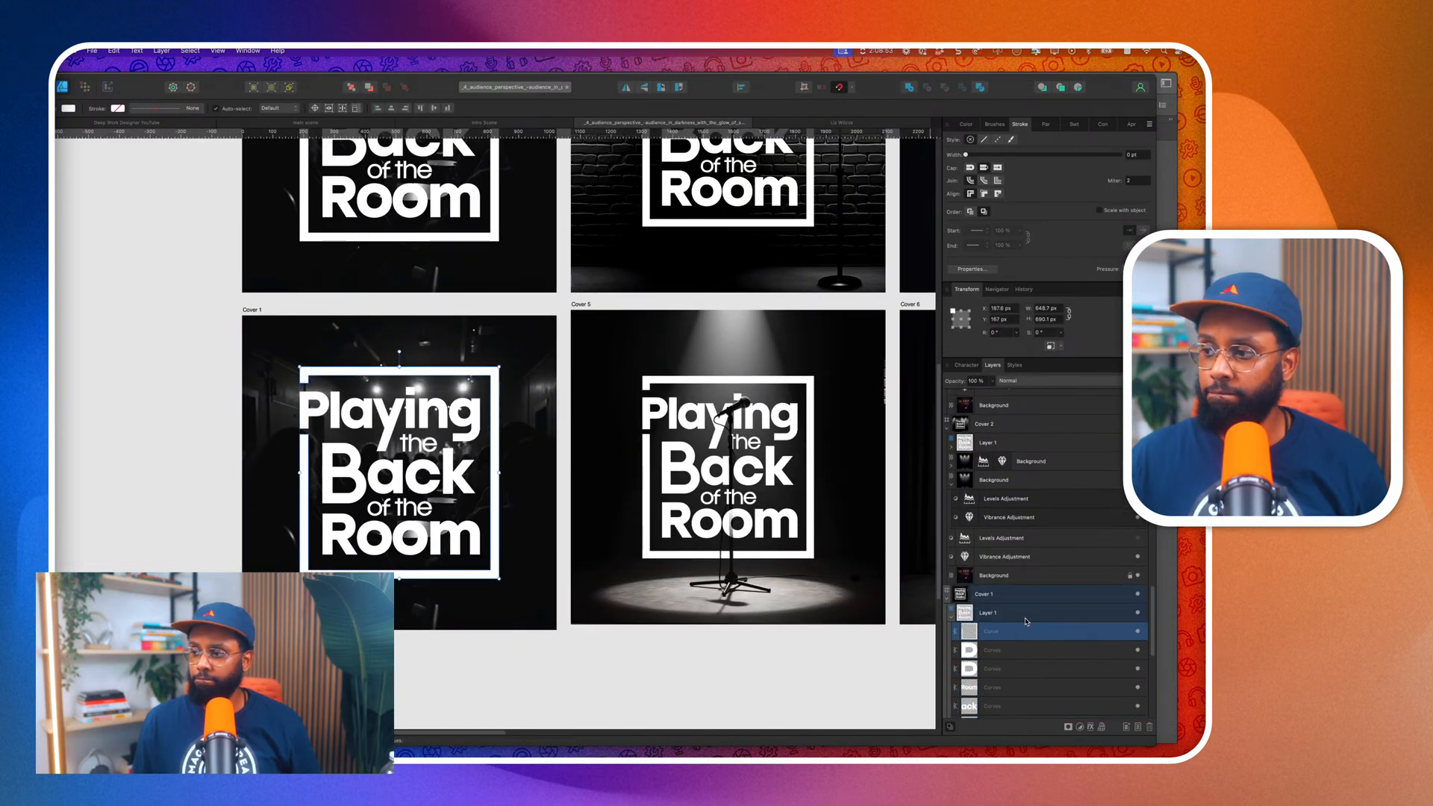
{"action": "scroll", "coordinate": [1025, 621], "scroll_direction": "down", "scroll_amount": 6}
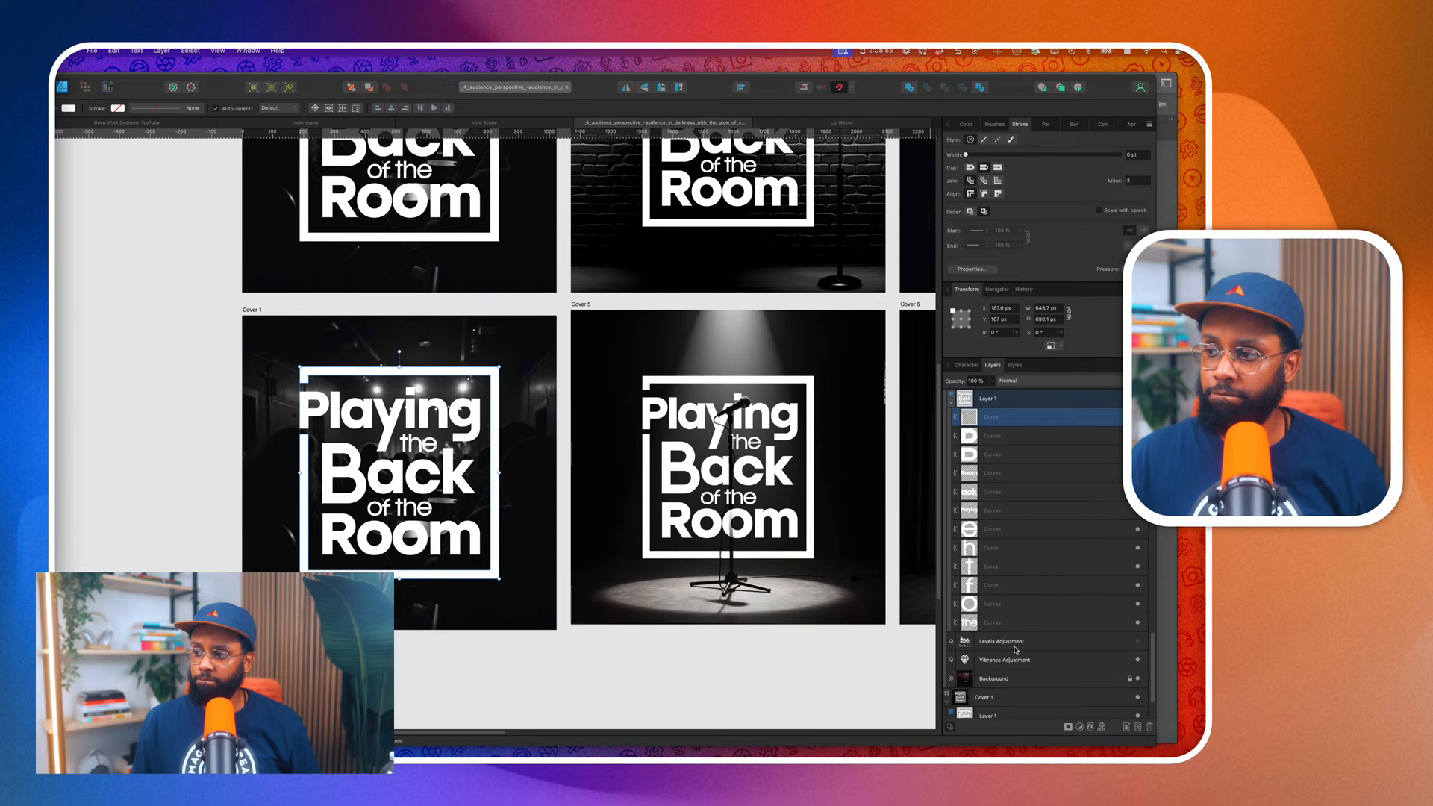
{"action": "left_click", "coordinate": [1003, 679]}
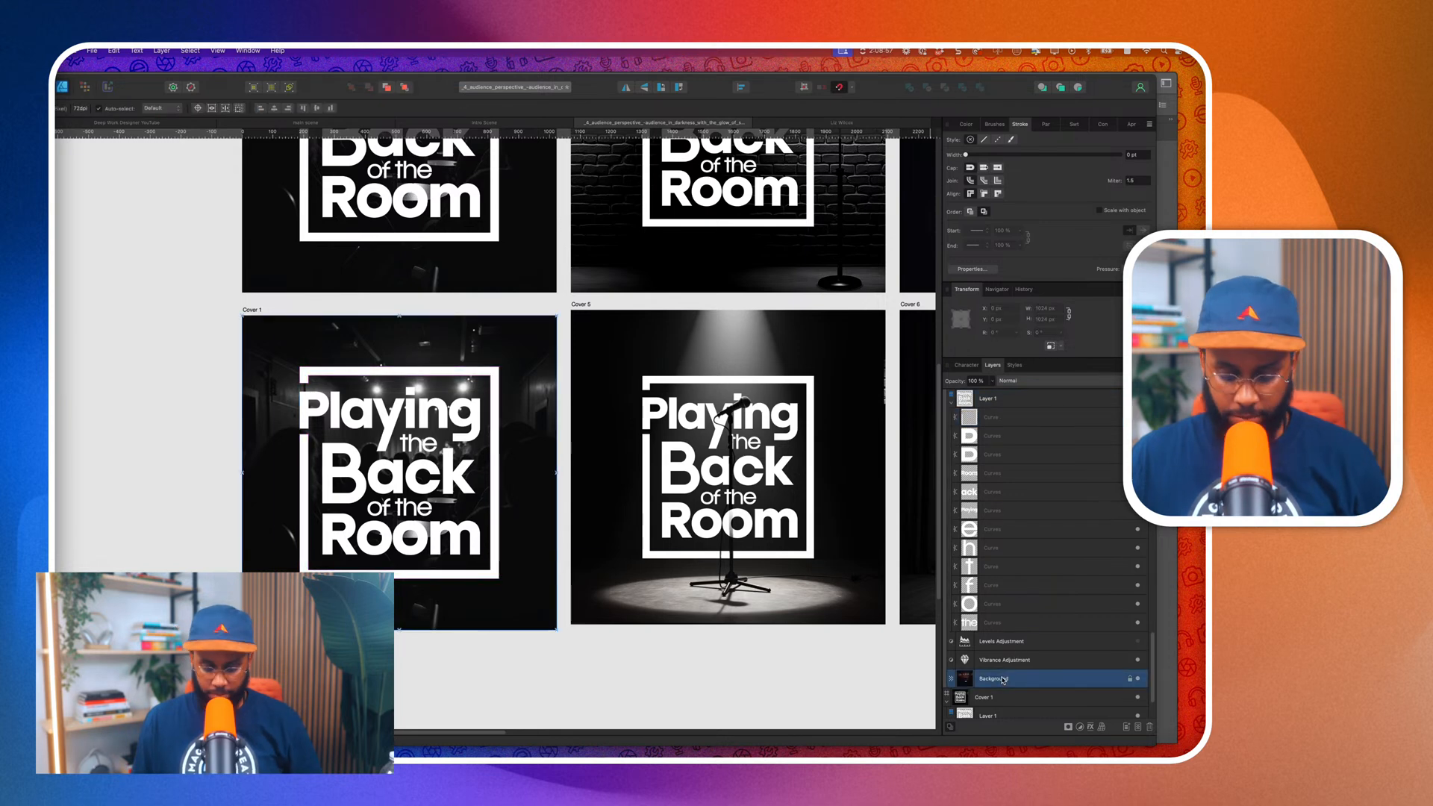
{"action": "key", "text": "super+v"}
Scale the pasted club image to 1024 px high and shift it so the comedian stands left of the title.
{"action": "left_click_drag", "start_coordinate": [593, 526], "coordinate": [639, 652]}
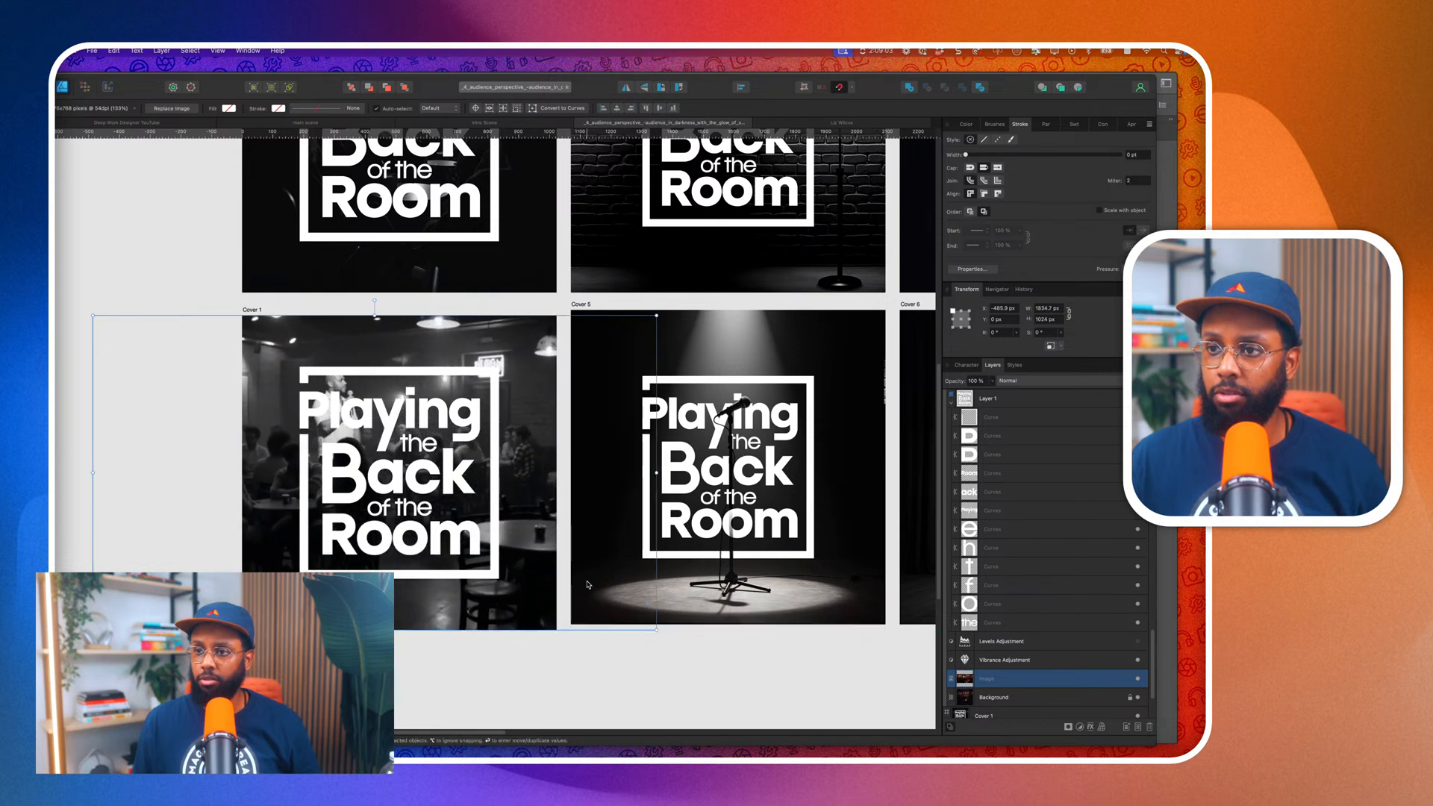
{"action": "left_click_drag", "start_coordinate": [545, 559], "coordinate": [474, 558]}
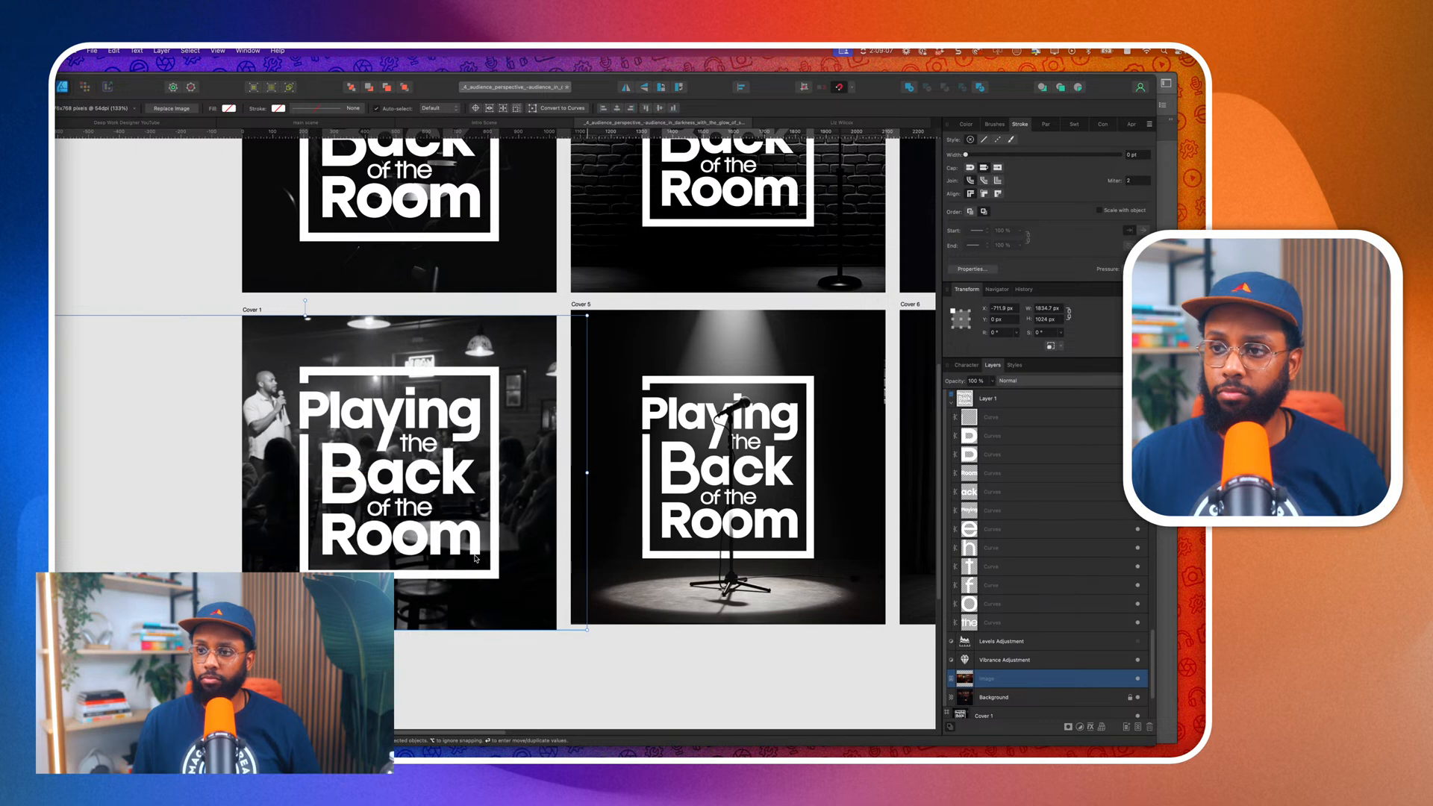
{"action": "scroll", "coordinate": [475, 559], "scroll_direction": "down", "scroll_amount": 2}
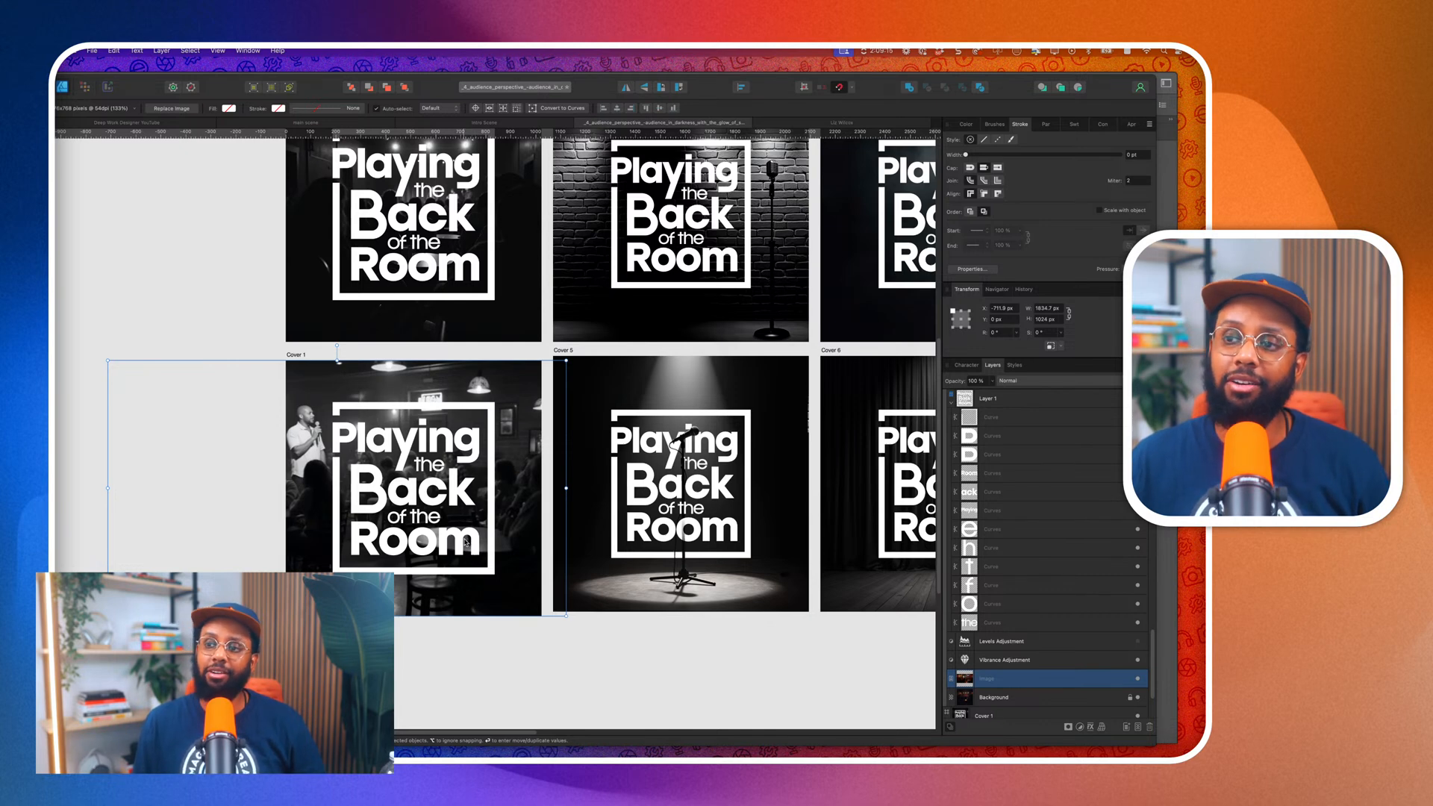
{"action": "scroll", "coordinate": [466, 543], "scroll_direction": "up", "scroll_amount": 2}
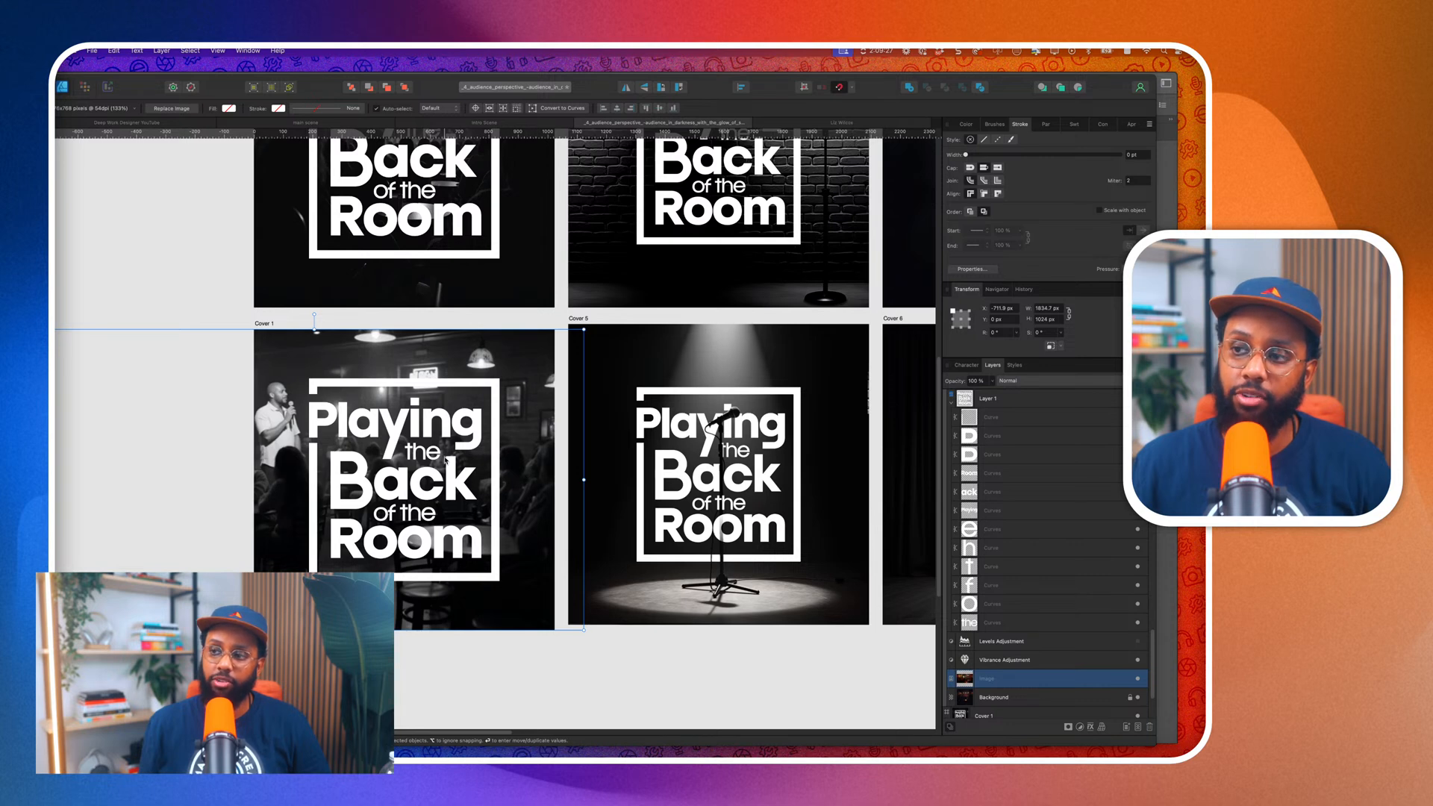
{"action": "scroll", "coordinate": [445, 460], "scroll_direction": "up", "scroll_amount": 3}
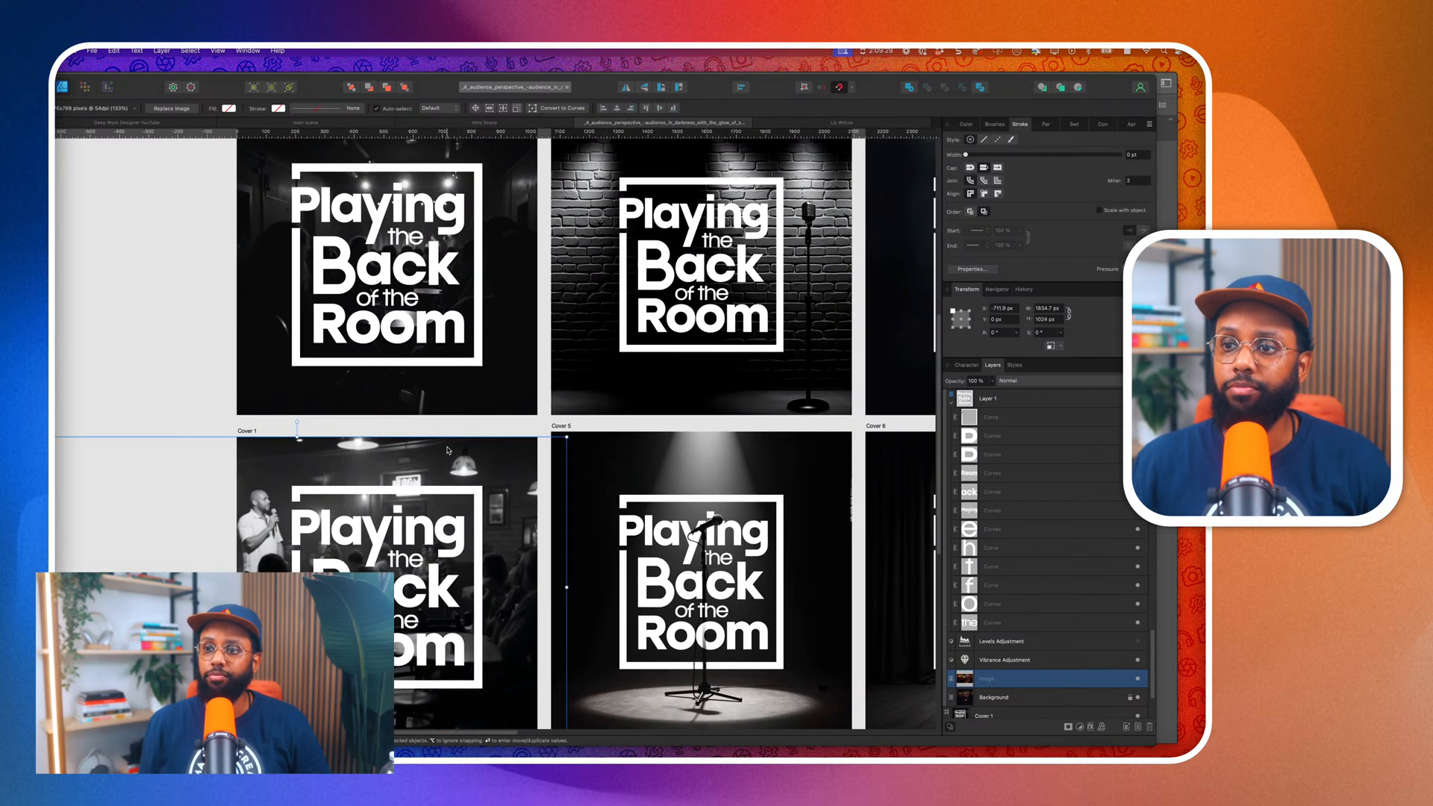
Switch to Krea in the browser and download the white-shirted comedian image to Working Files as krea 1.png.
{"action": "key", "text": "super+Tab"}
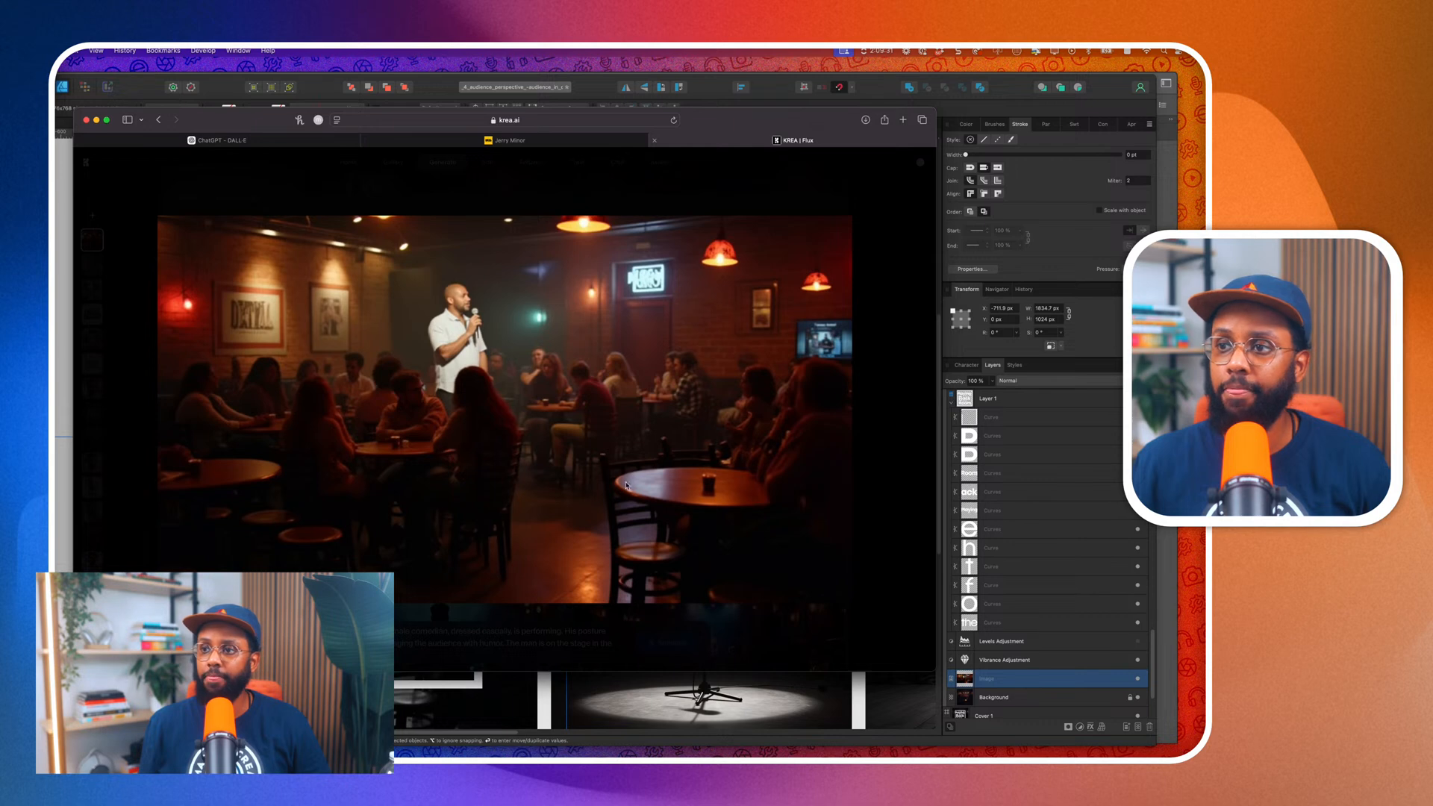
{"action": "left_click", "coordinate": [626, 485]}
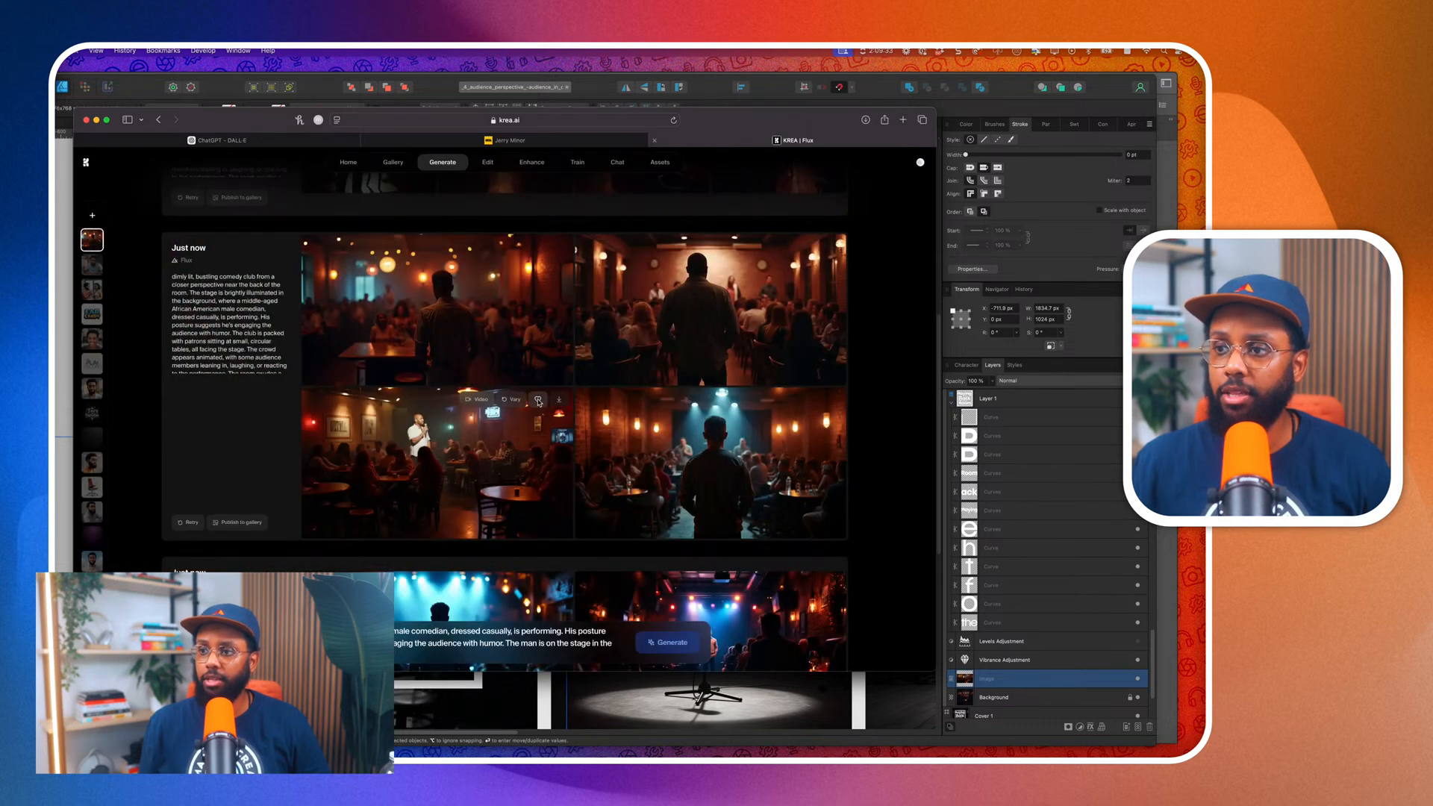
{"action": "left_click", "coordinate": [560, 401]}
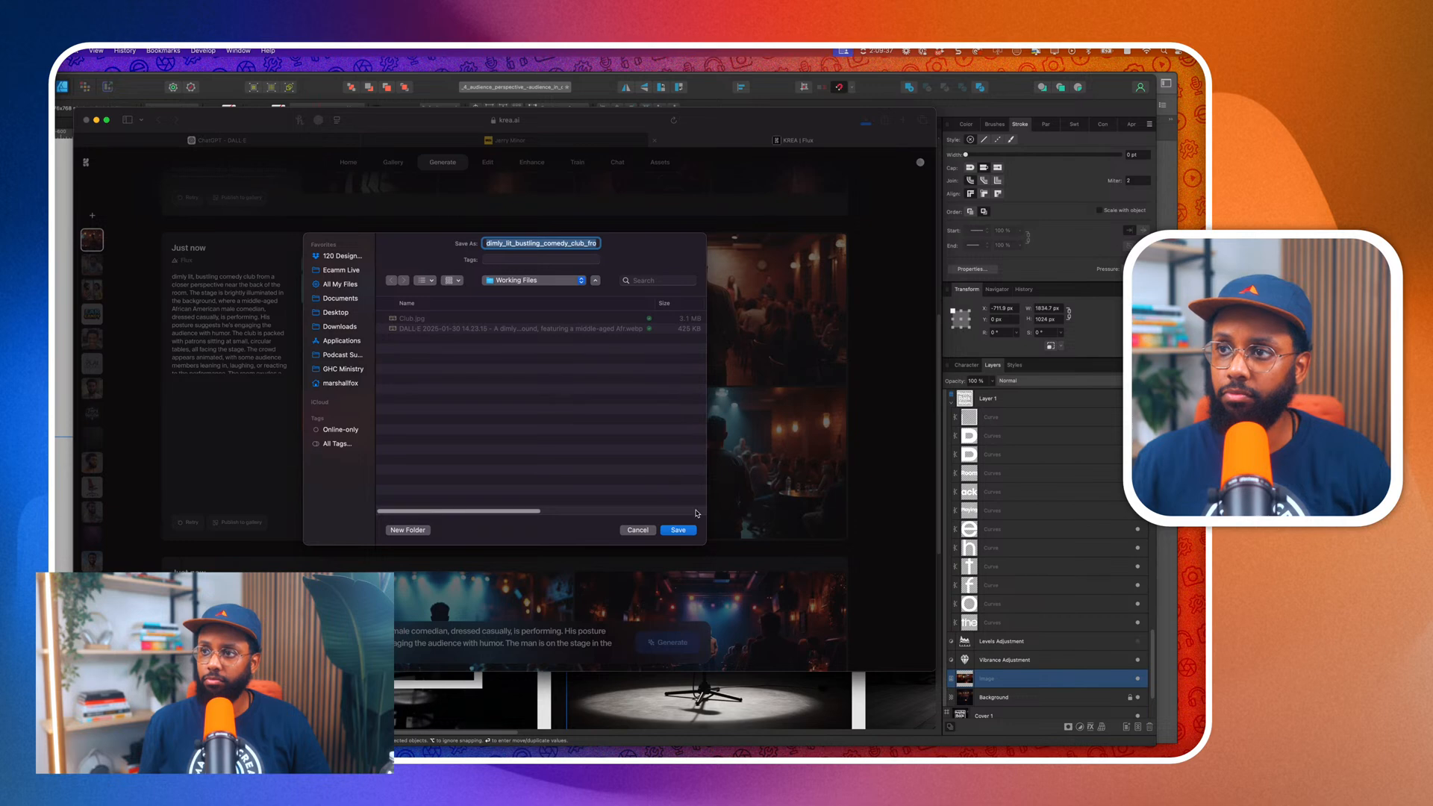
{"action": "type", "text": "Club2"}
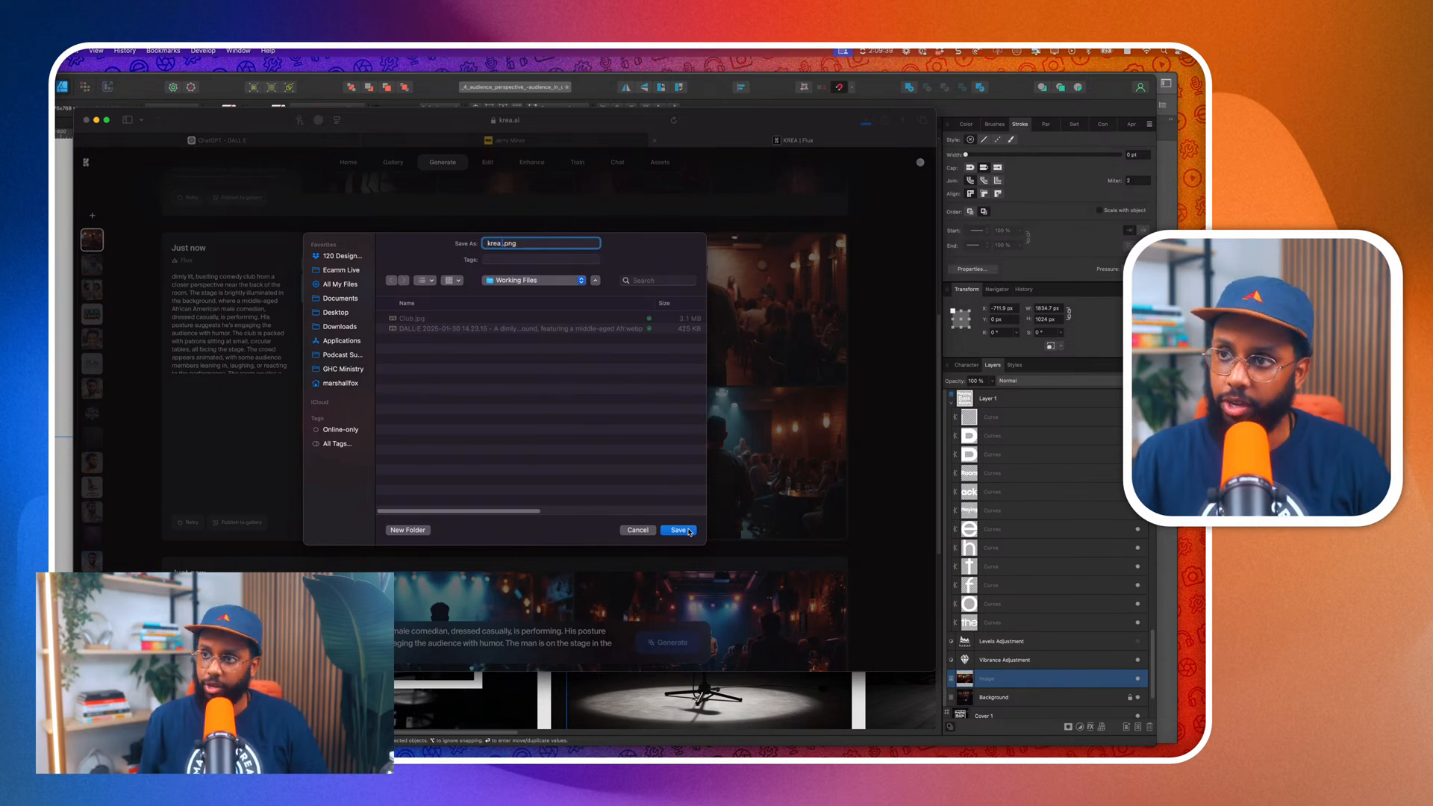
{"action": "left_click", "coordinate": [678, 529]}
Generate two more batches of 16:9 Flux images from the existing comedy club prompt.
{"action": "scroll", "coordinate": [688, 532], "scroll_direction": "down", "scroll_amount": 5}
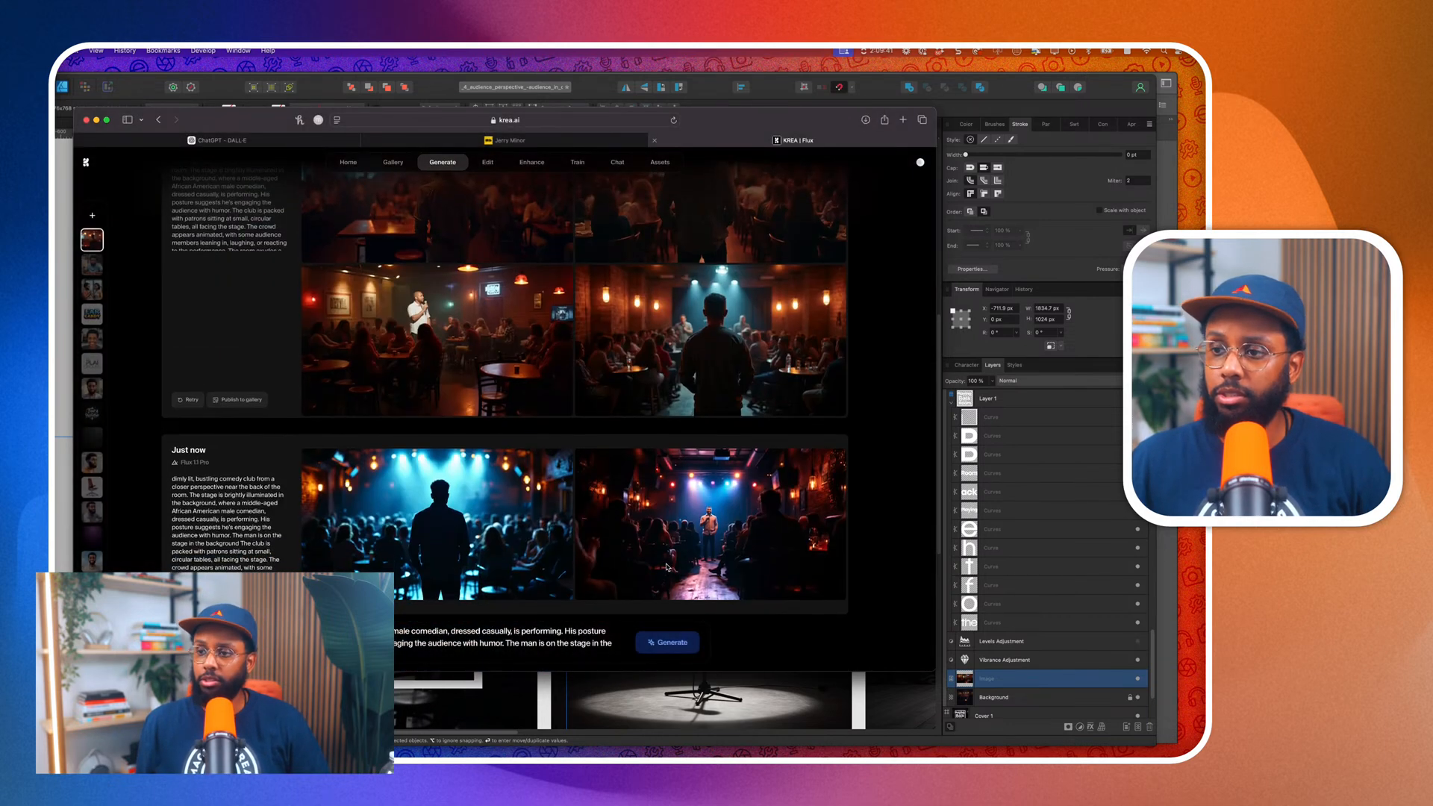
{"action": "scroll", "coordinate": [631, 541], "scroll_direction": "up", "scroll_amount": 8}
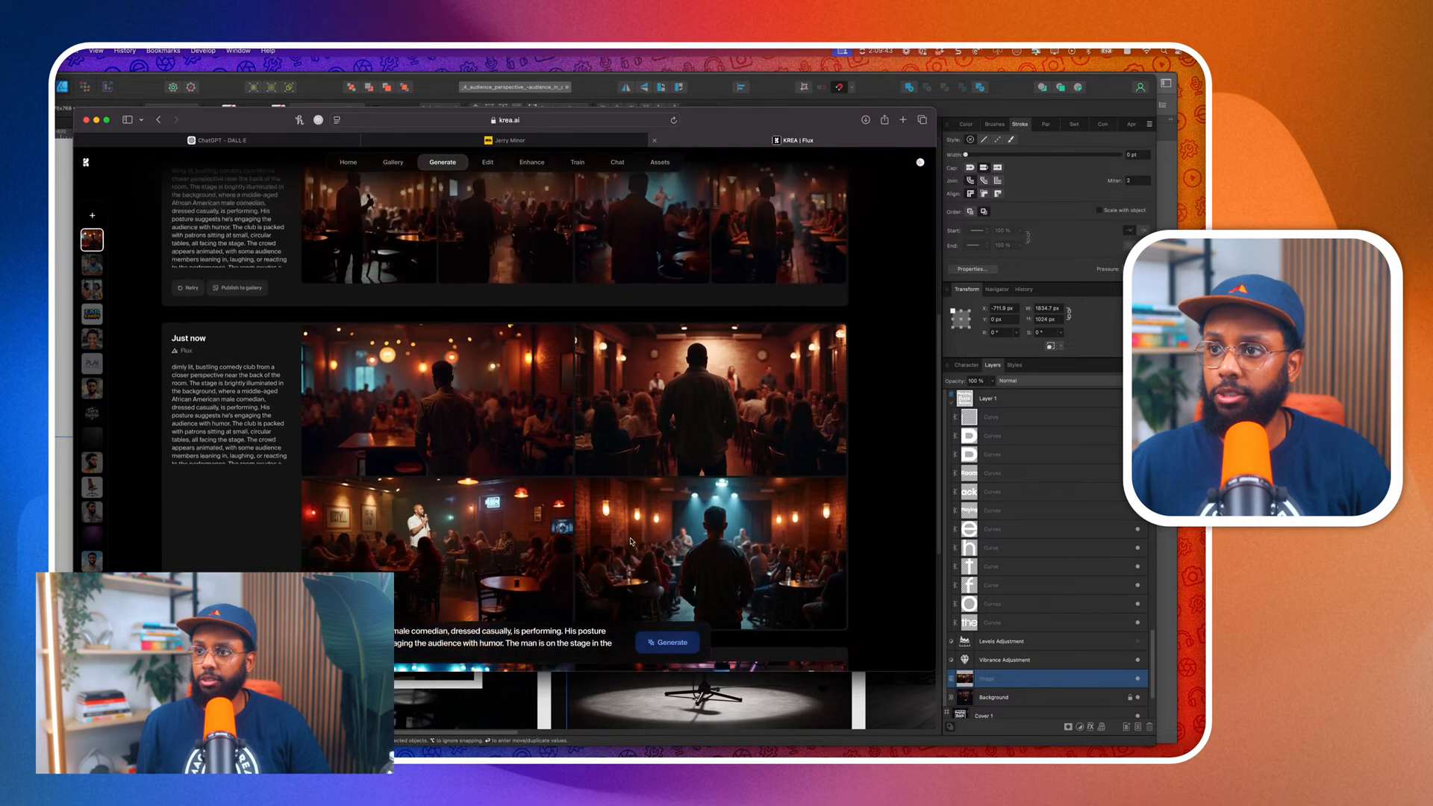
{"action": "scroll", "coordinate": [630, 541], "scroll_direction": "down", "scroll_amount": 5}
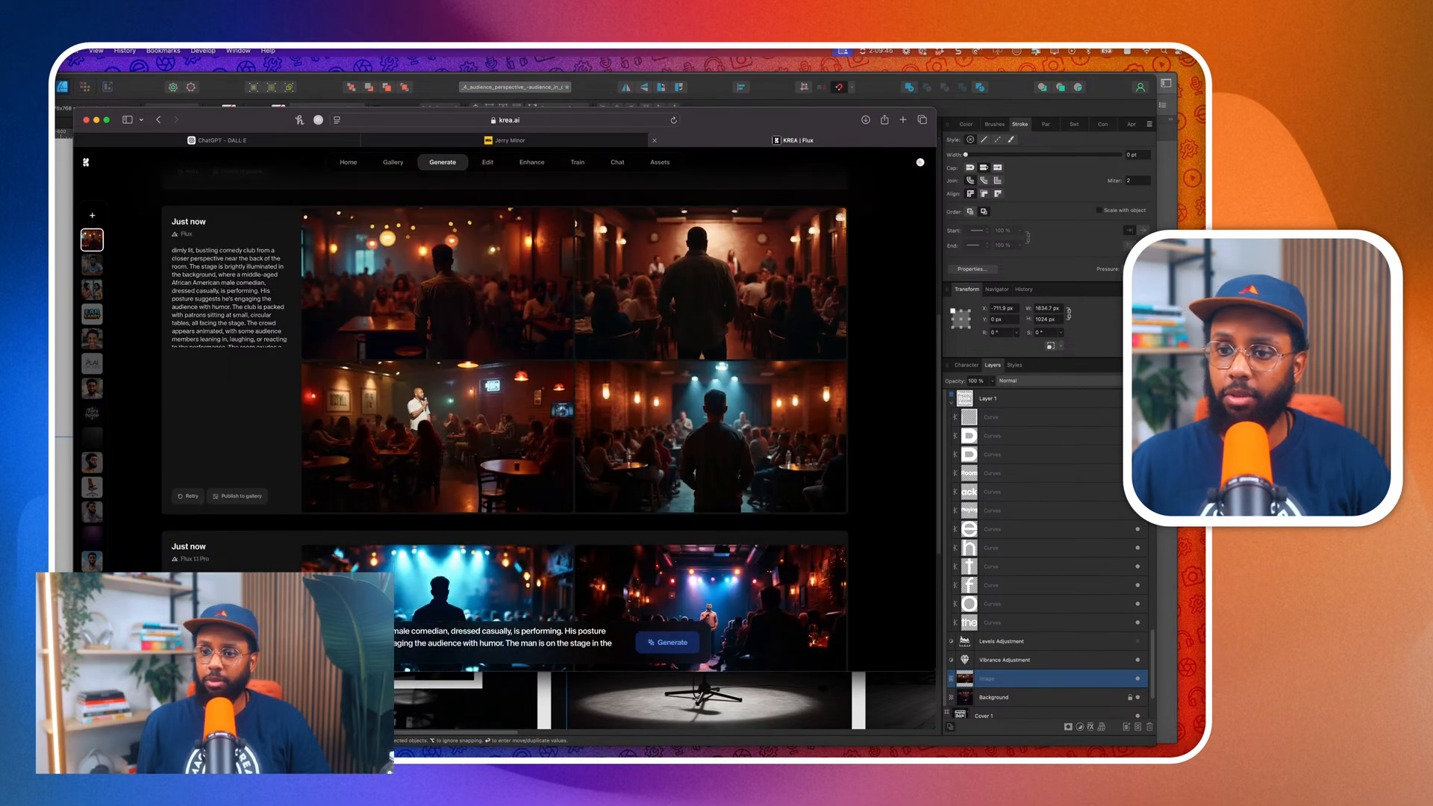
{"action": "left_click", "coordinate": [131, 420]}
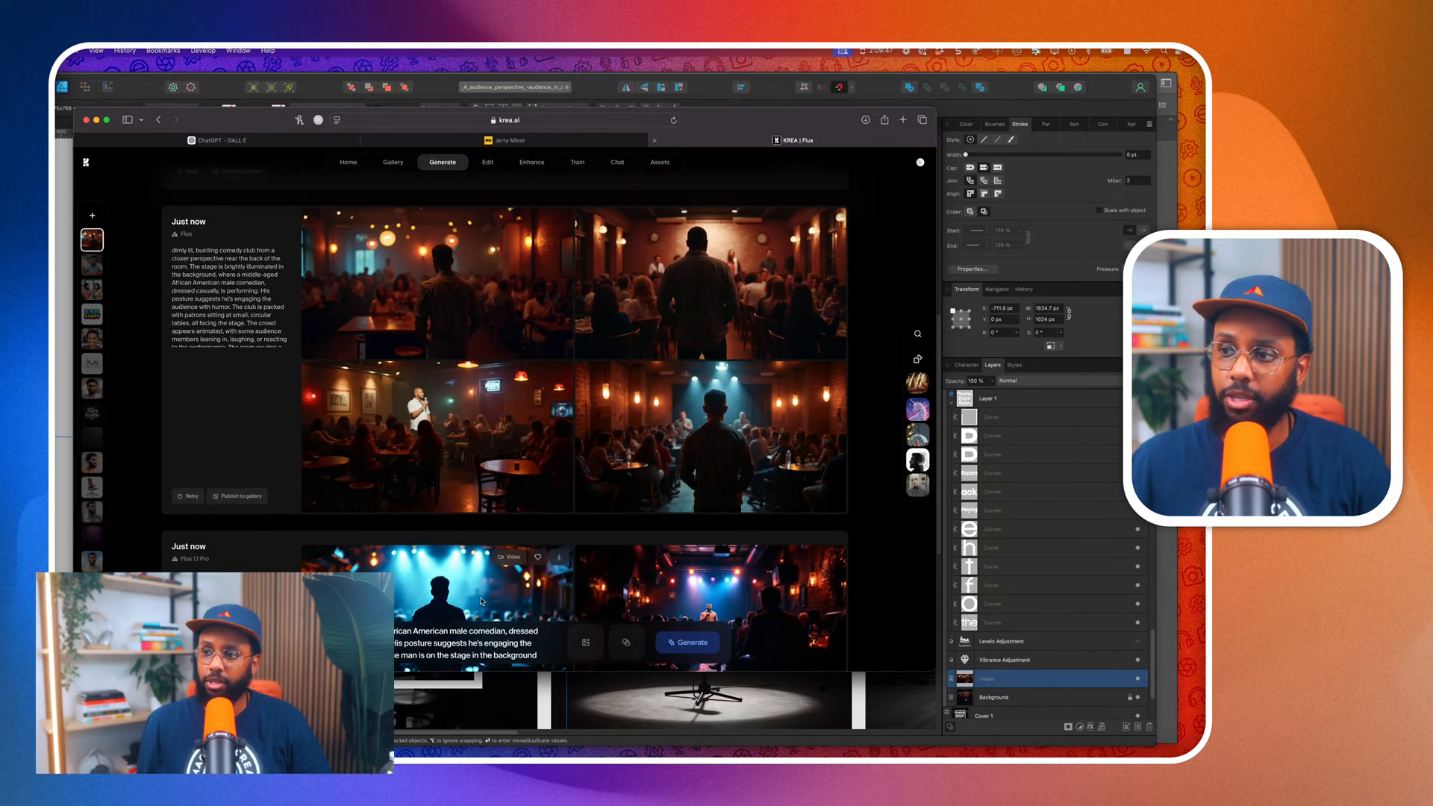
{"action": "left_click", "coordinate": [672, 642]}
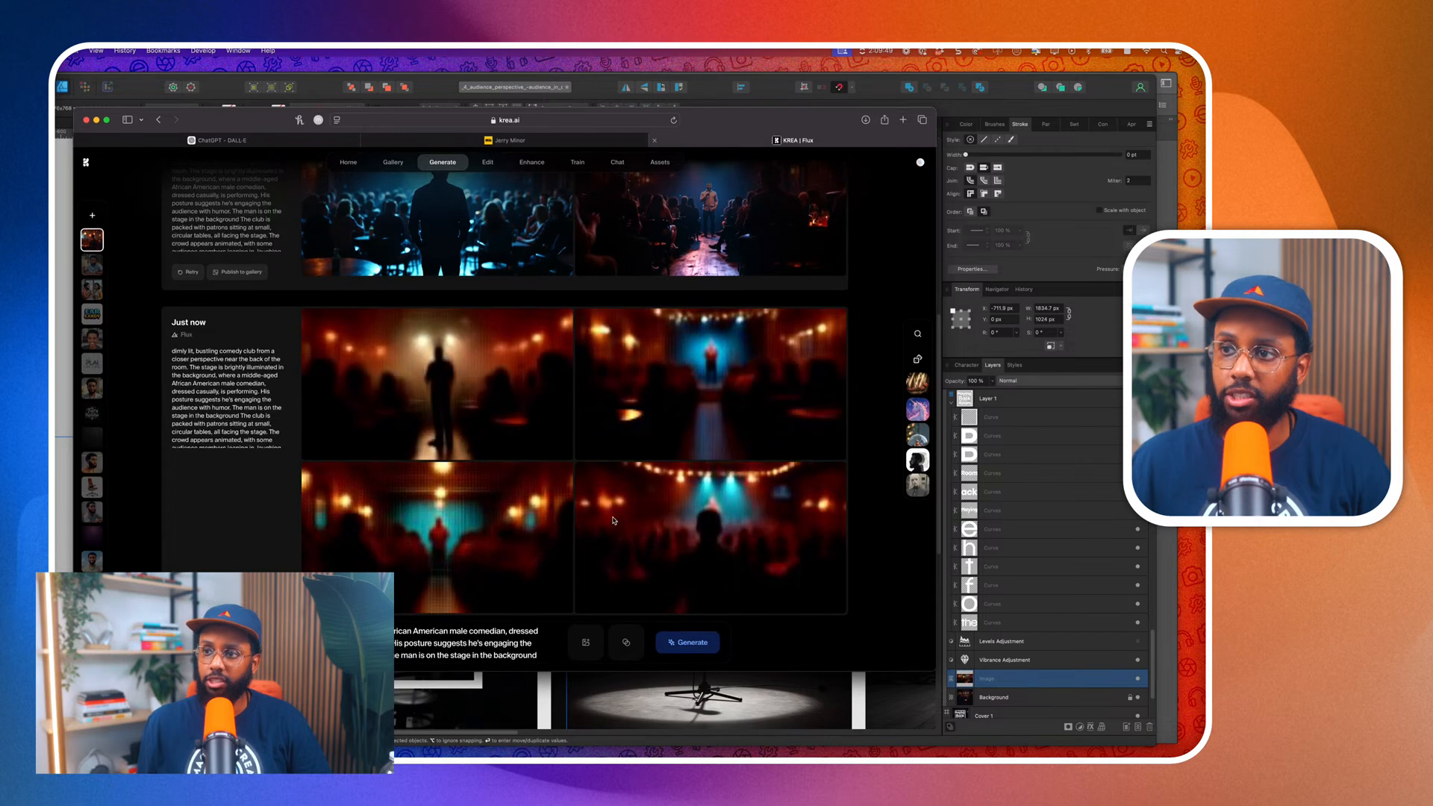
{"action": "left_click", "coordinate": [684, 642]}
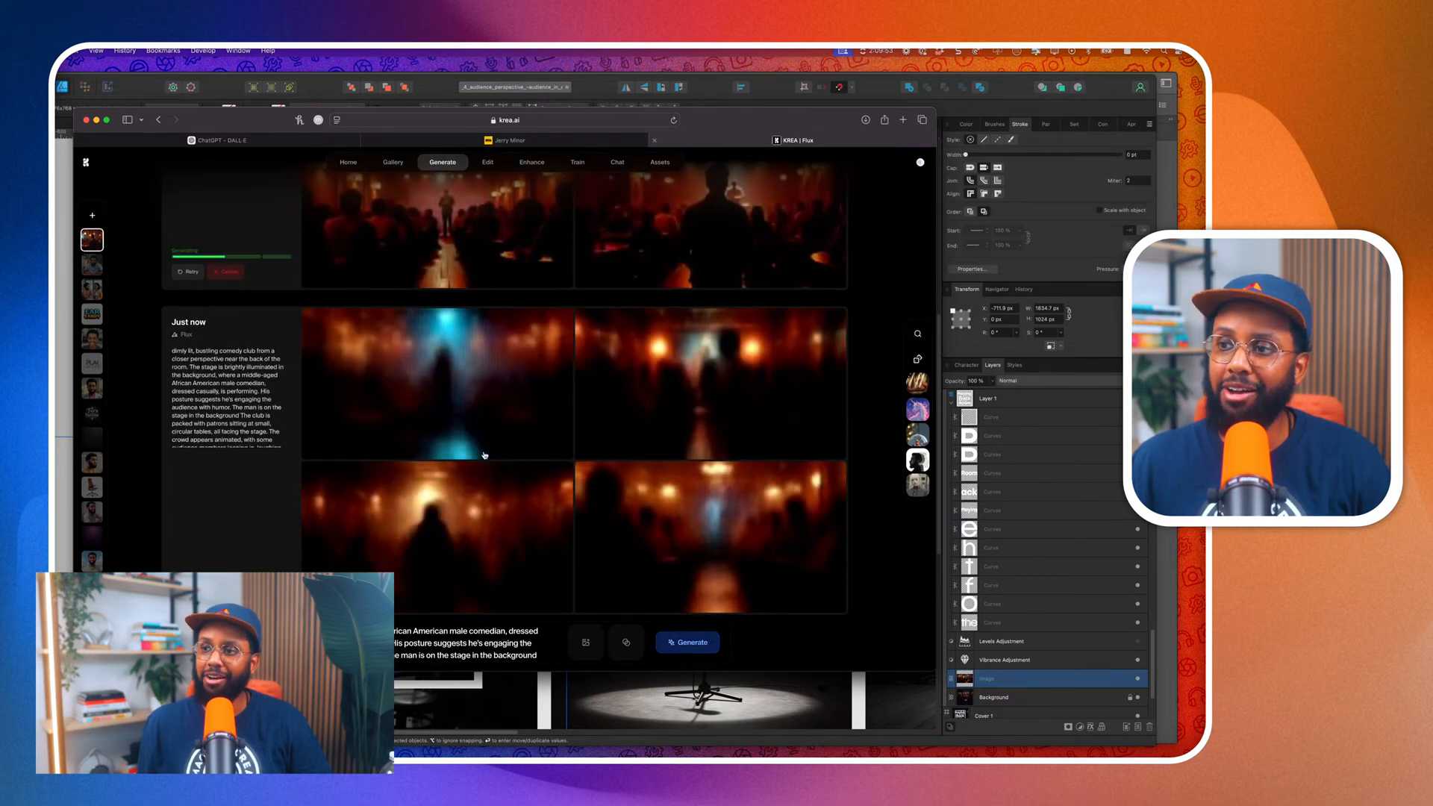
Examine the first new batch of Flux images enlarged, checking how the comedian and the audience are composed.
{"action": "scroll", "coordinate": [483, 455], "scroll_direction": "down", "scroll_amount": 3}
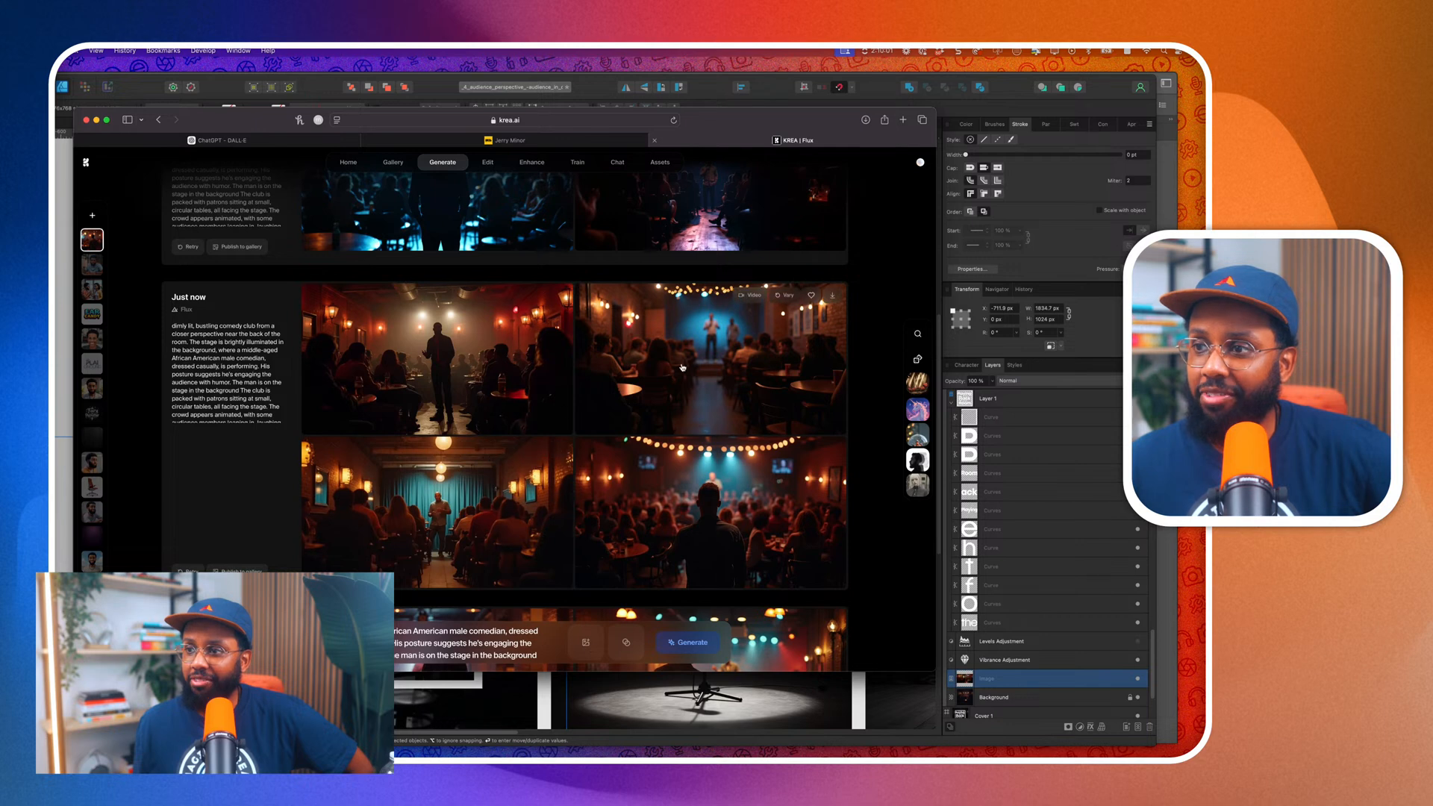
{"action": "left_click", "coordinate": [491, 369]}
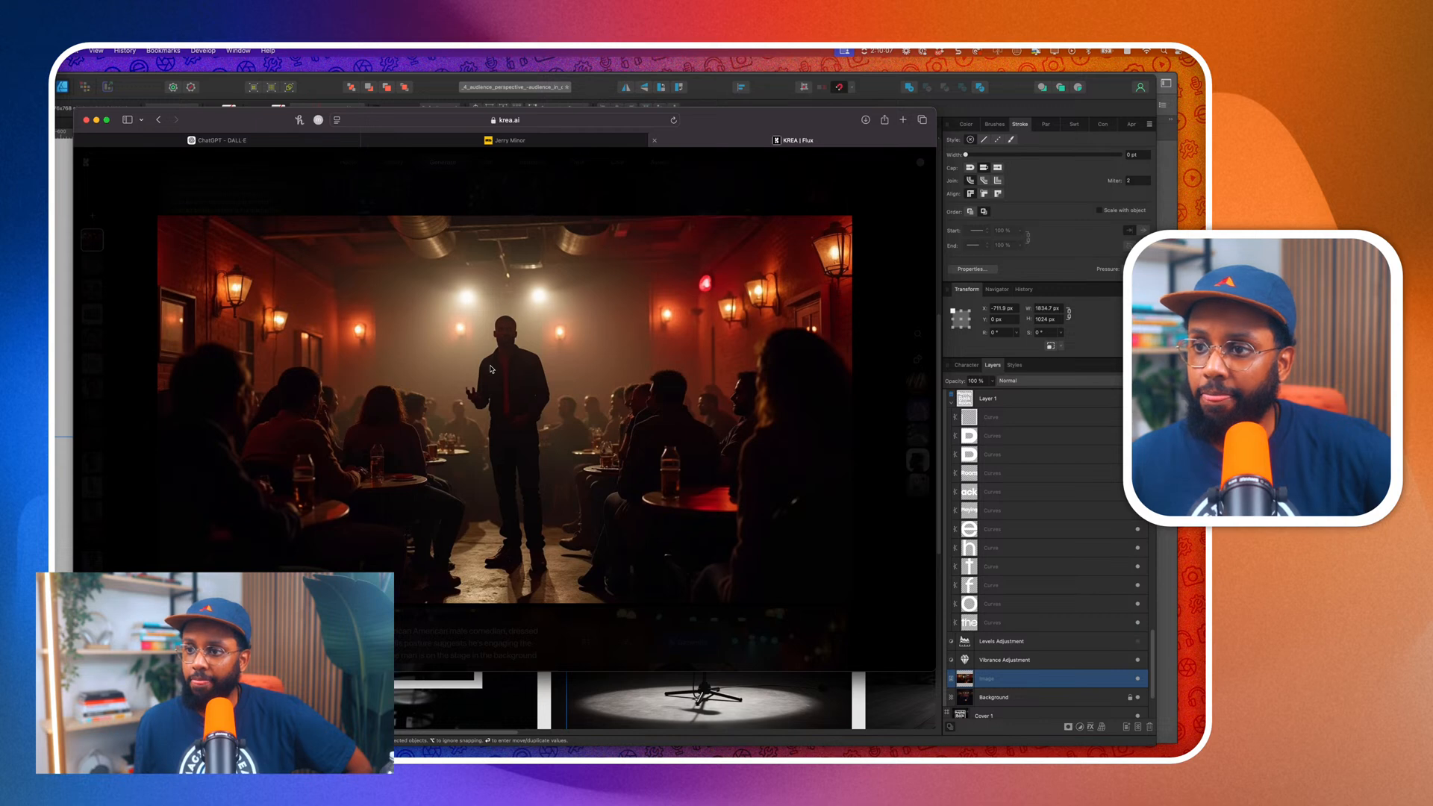
{"action": "key", "text": "Right"}
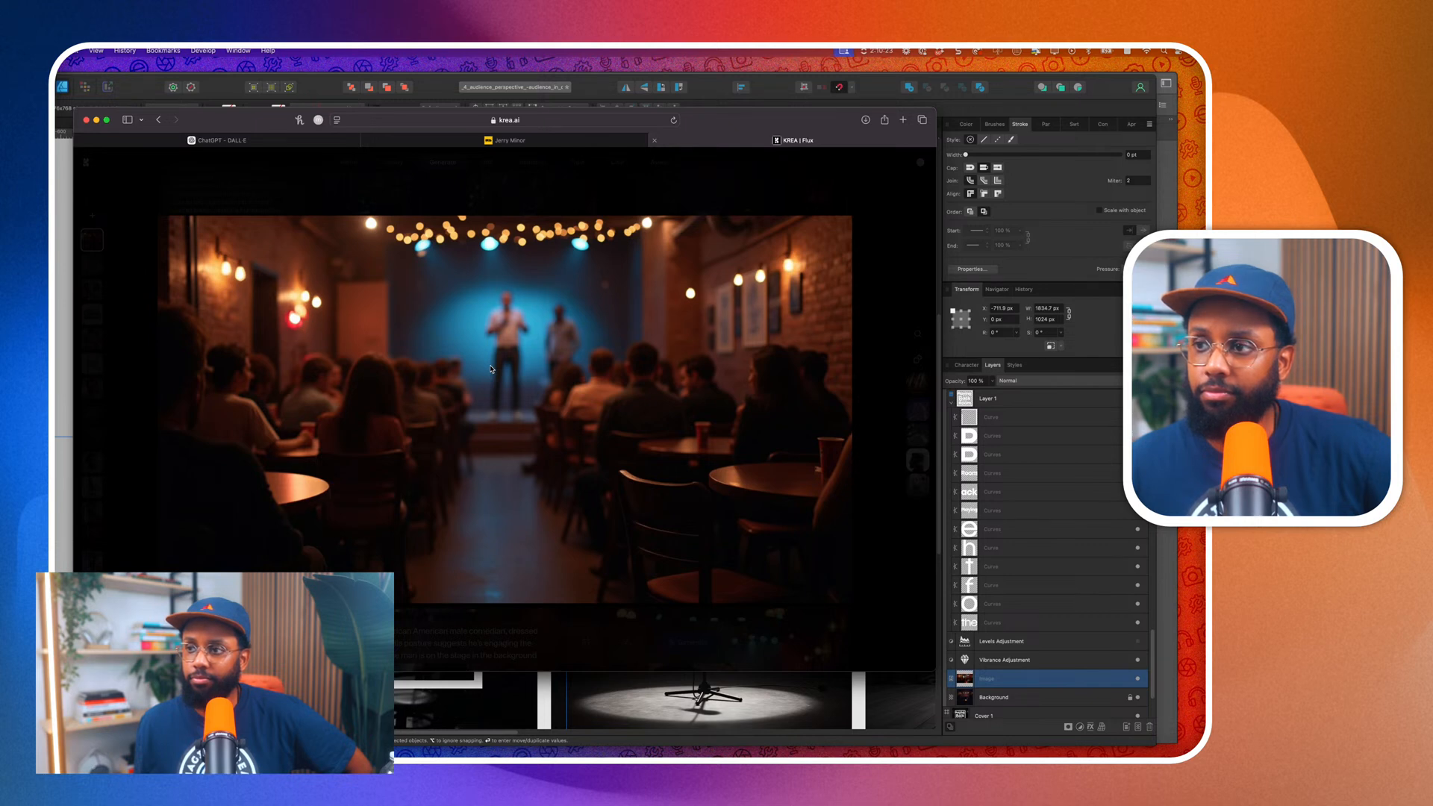
{"action": "key", "text": "Right"}
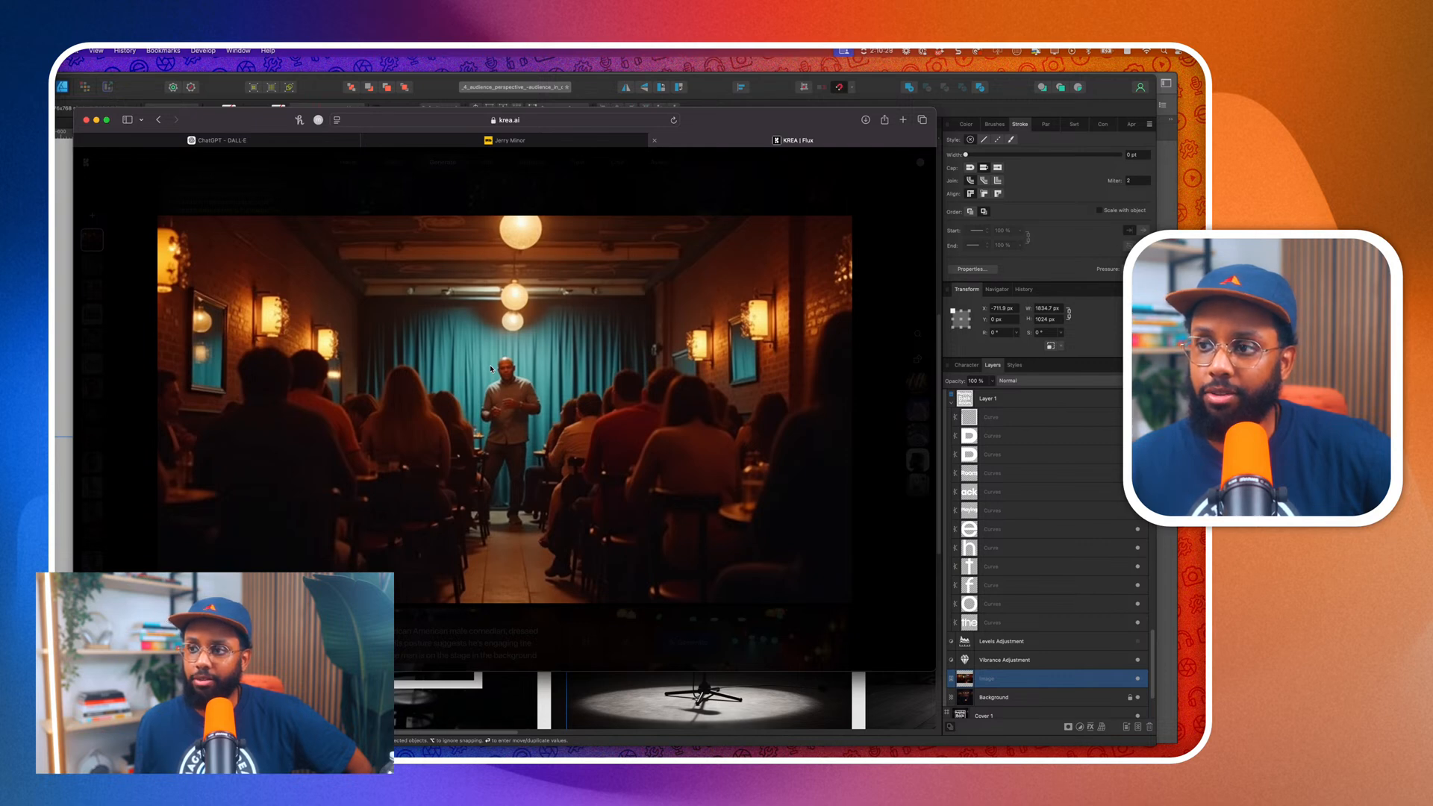
{"action": "key", "text": "Right"}
{"action": "key", "text": "Right"}
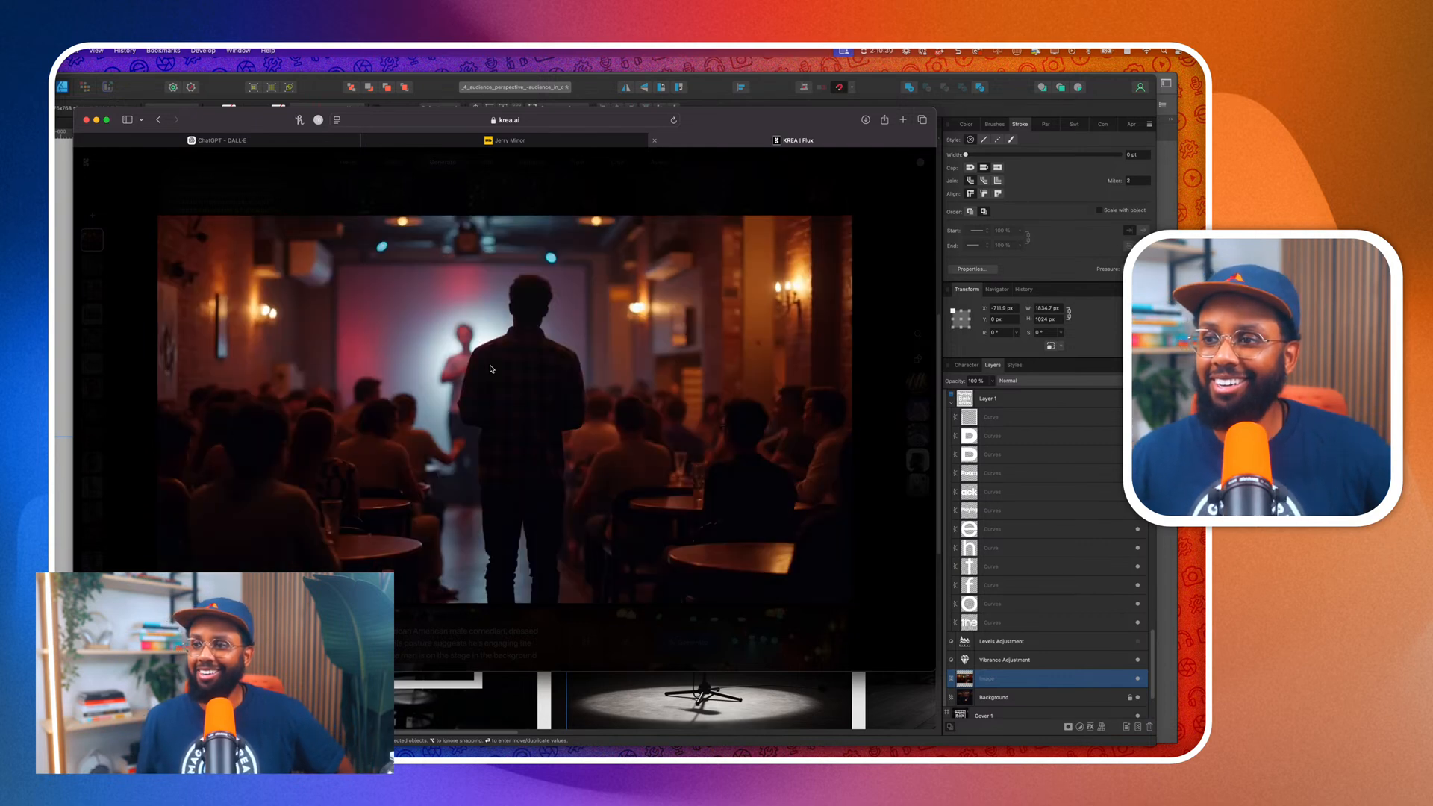
{"action": "key", "text": "Escape"}
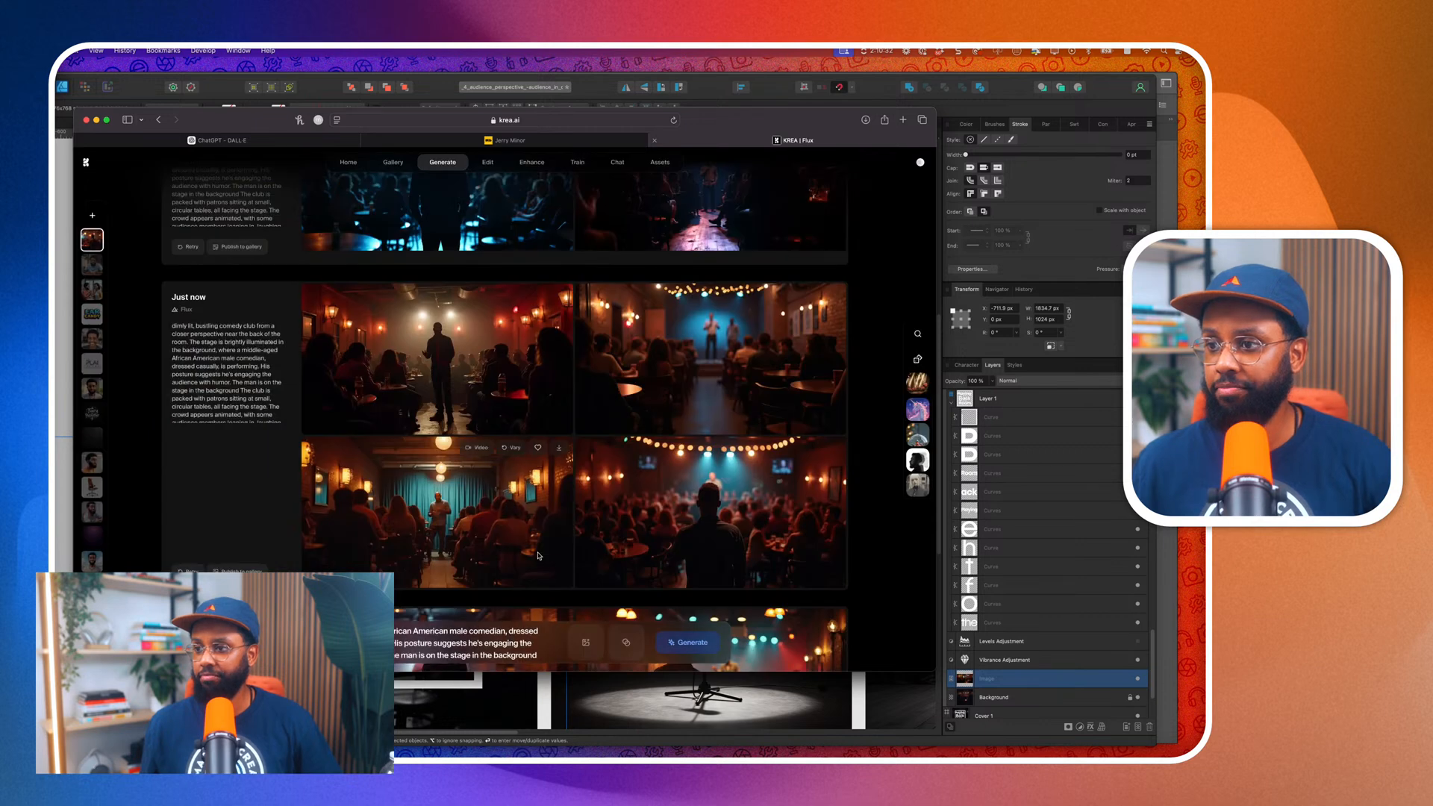
Examine the remaining new club images enlarged one after another, and return to the results list.
{"action": "scroll", "coordinate": [538, 555], "scroll_direction": "down", "scroll_amount": 10}
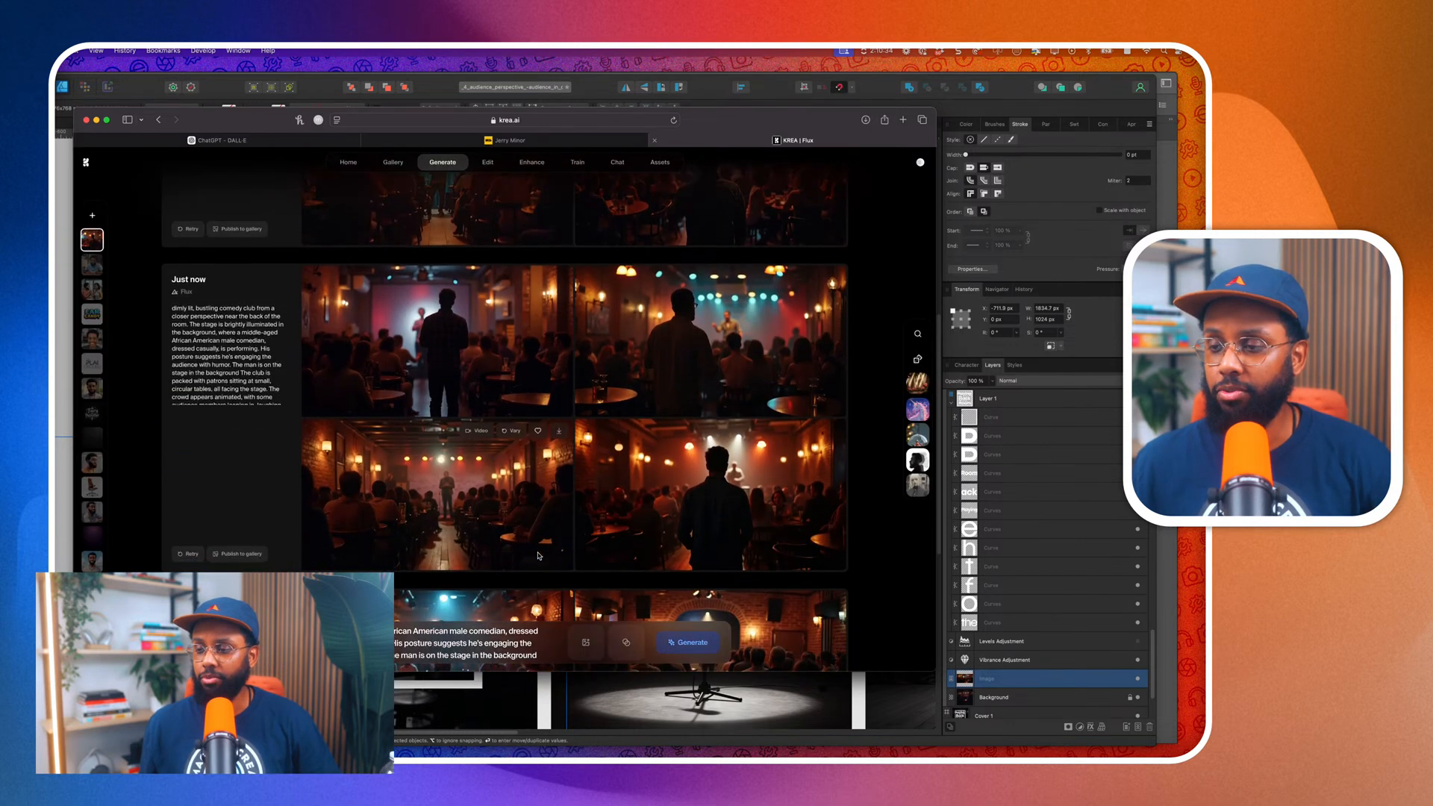
{"action": "left_click", "coordinate": [538, 555]}
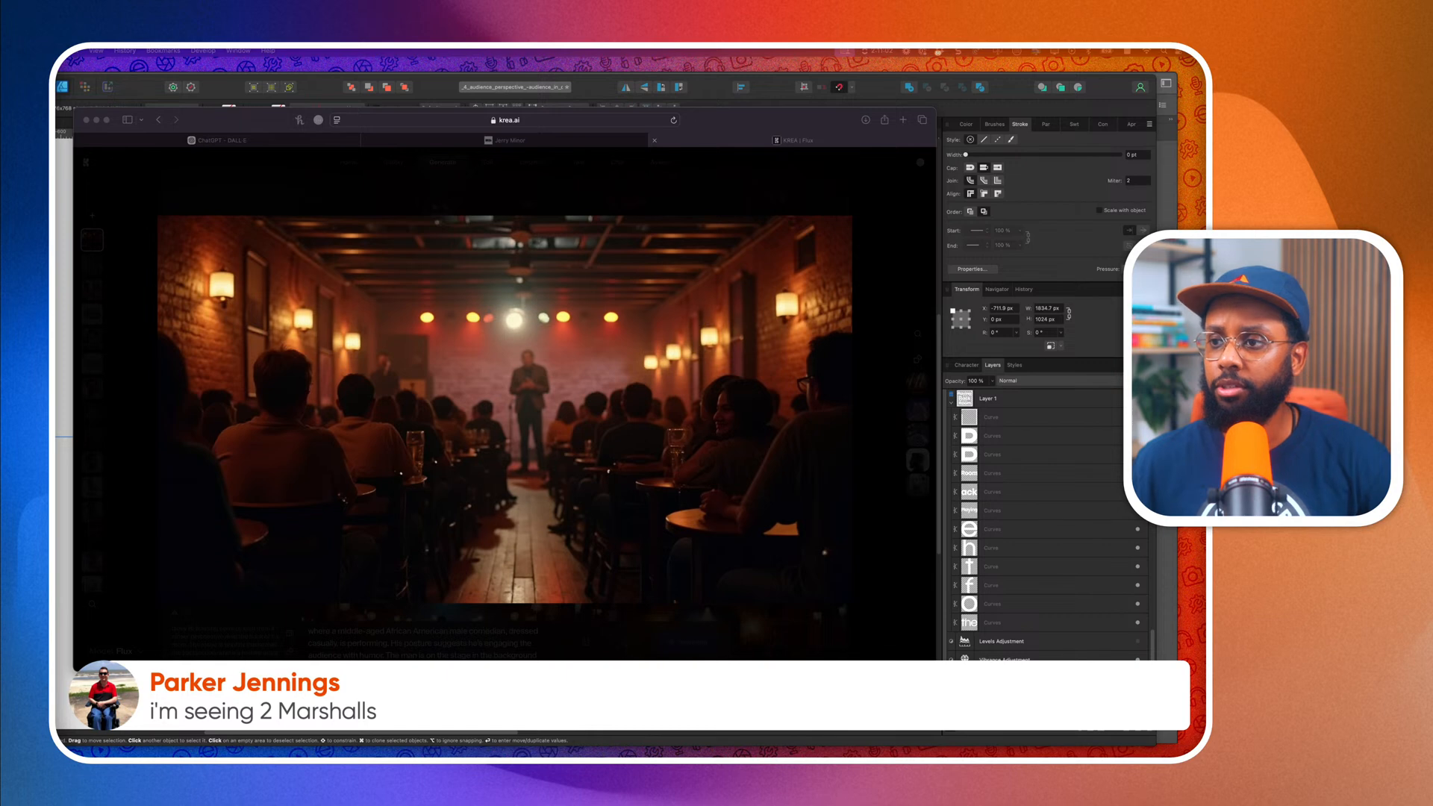
{"action": "left_click", "coordinate": [532, 439]}
{"action": "key", "text": "Right"}
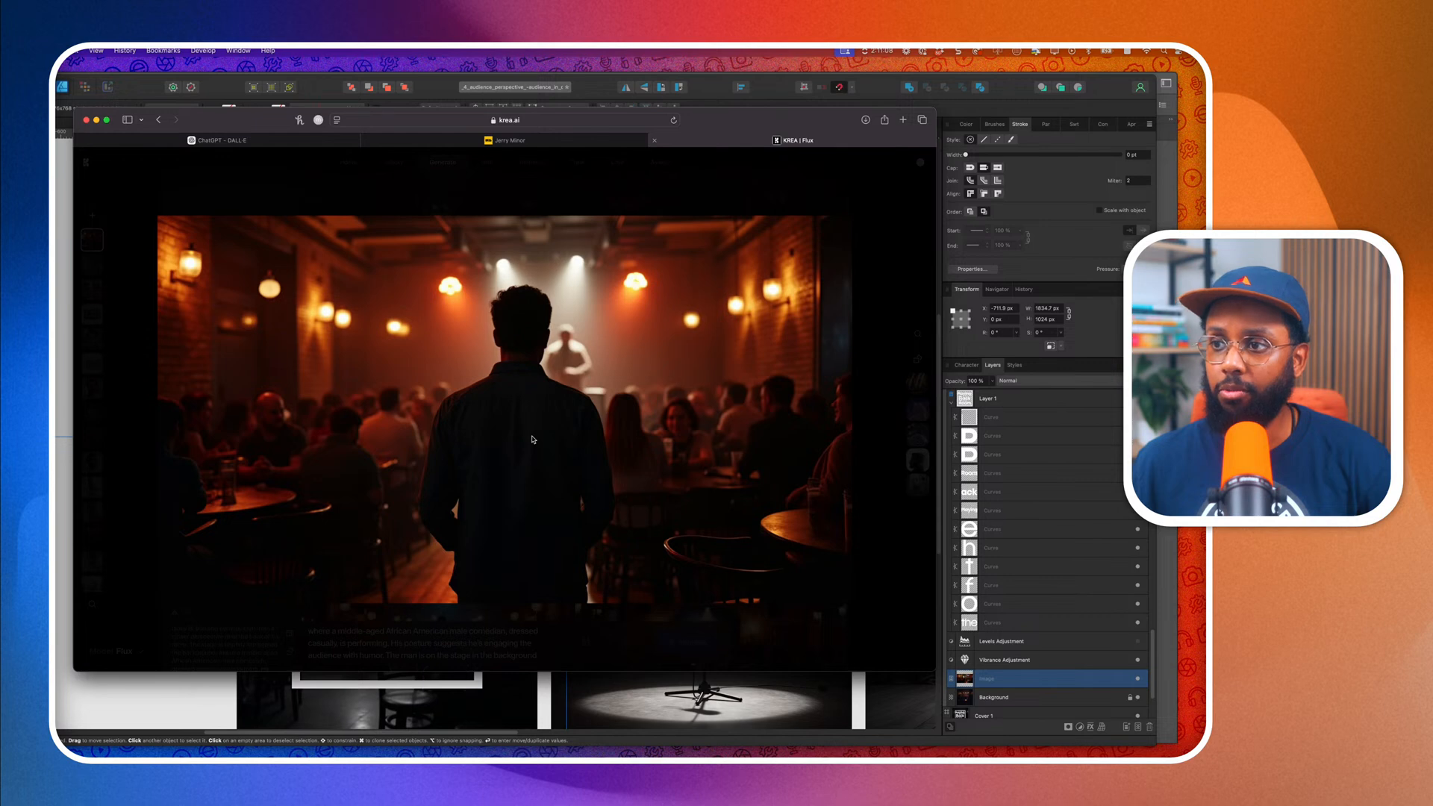
{"action": "key", "text": "Right"}
{"action": "key", "text": "Right"}
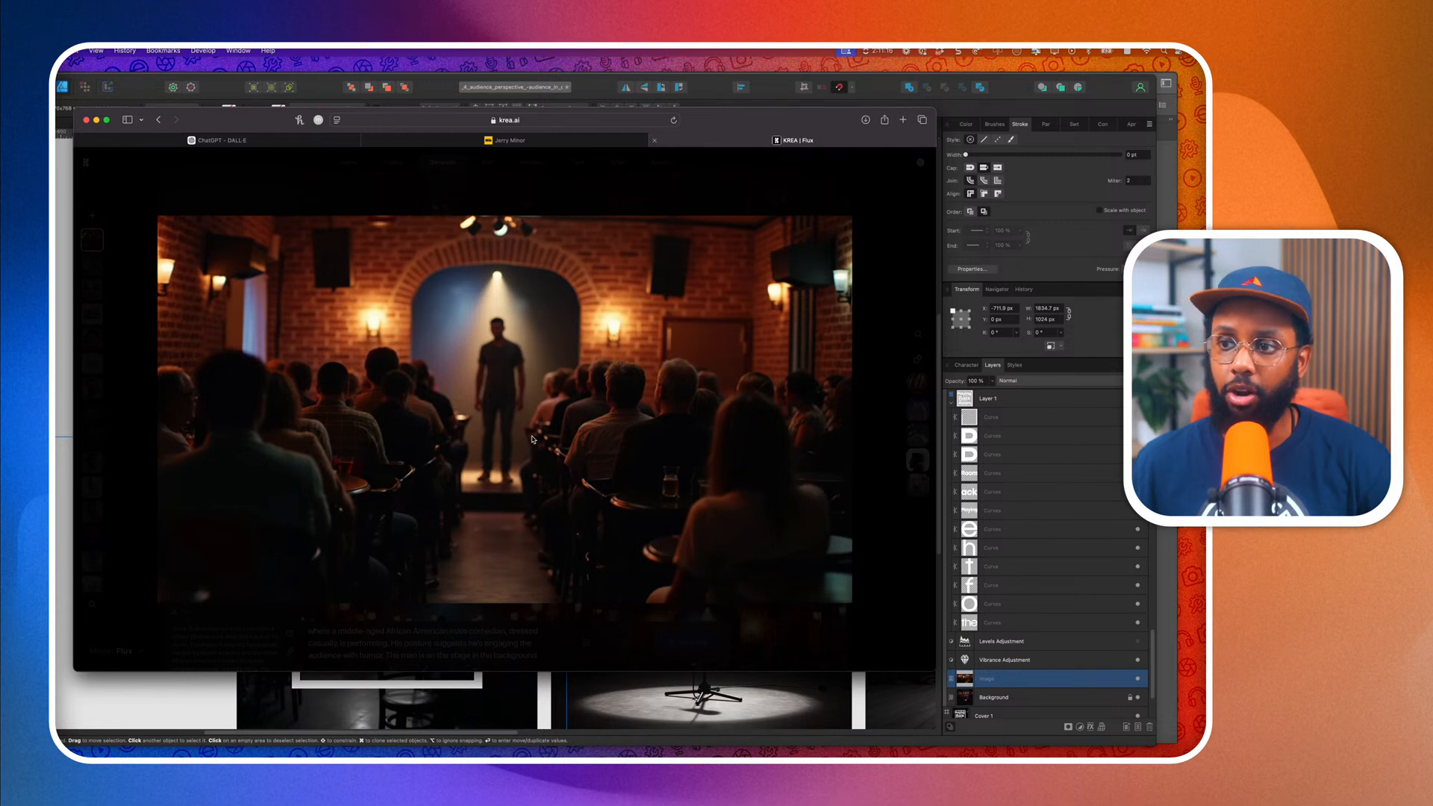
{"action": "key", "text": "Right"}
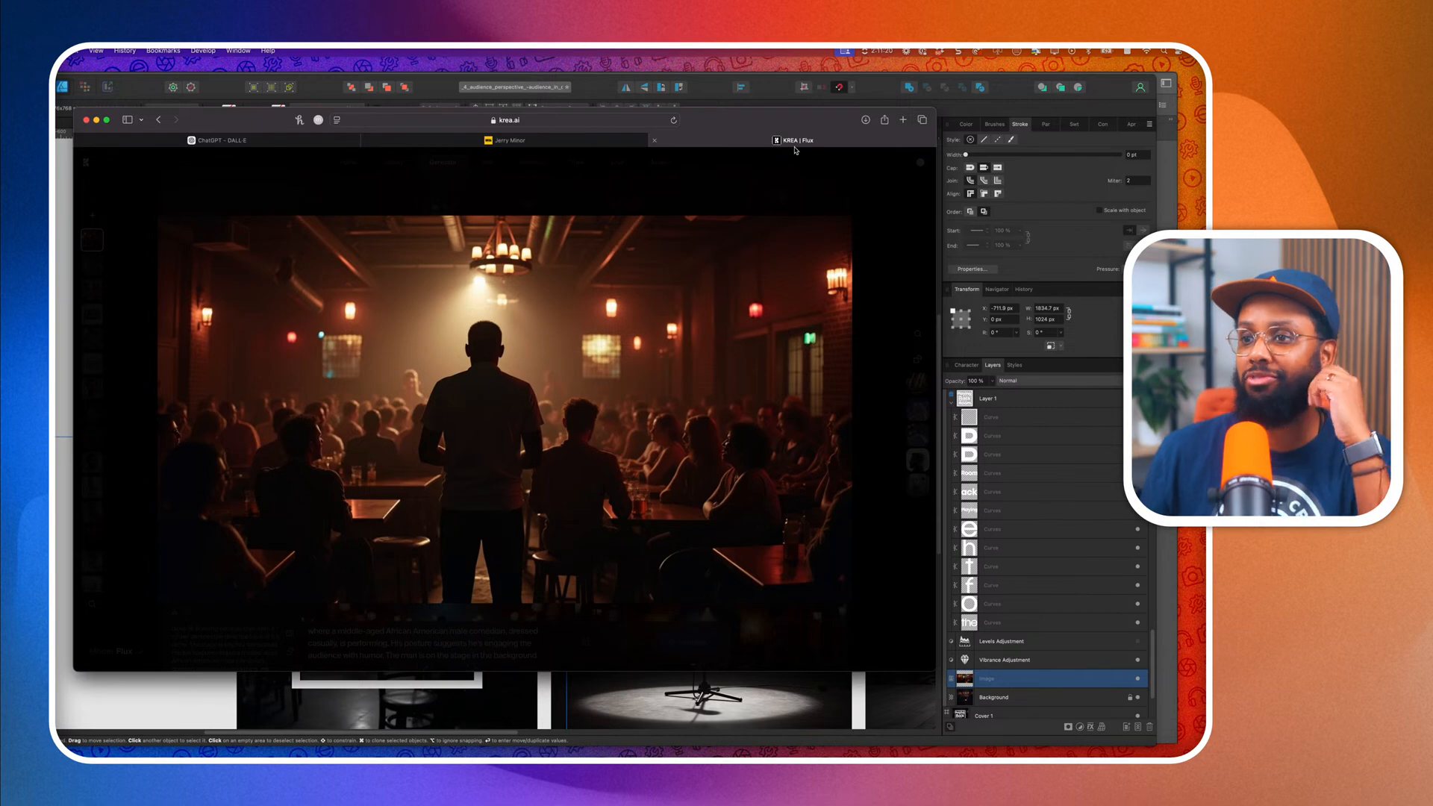
{"action": "left_click", "coordinate": [724, 212]}
Upload krea 1.png from Working Files to Krea's Enhance tool and expand its Upscaling settings.
{"action": "scroll", "coordinate": [724, 211], "scroll_direction": "up", "scroll_amount": 5}
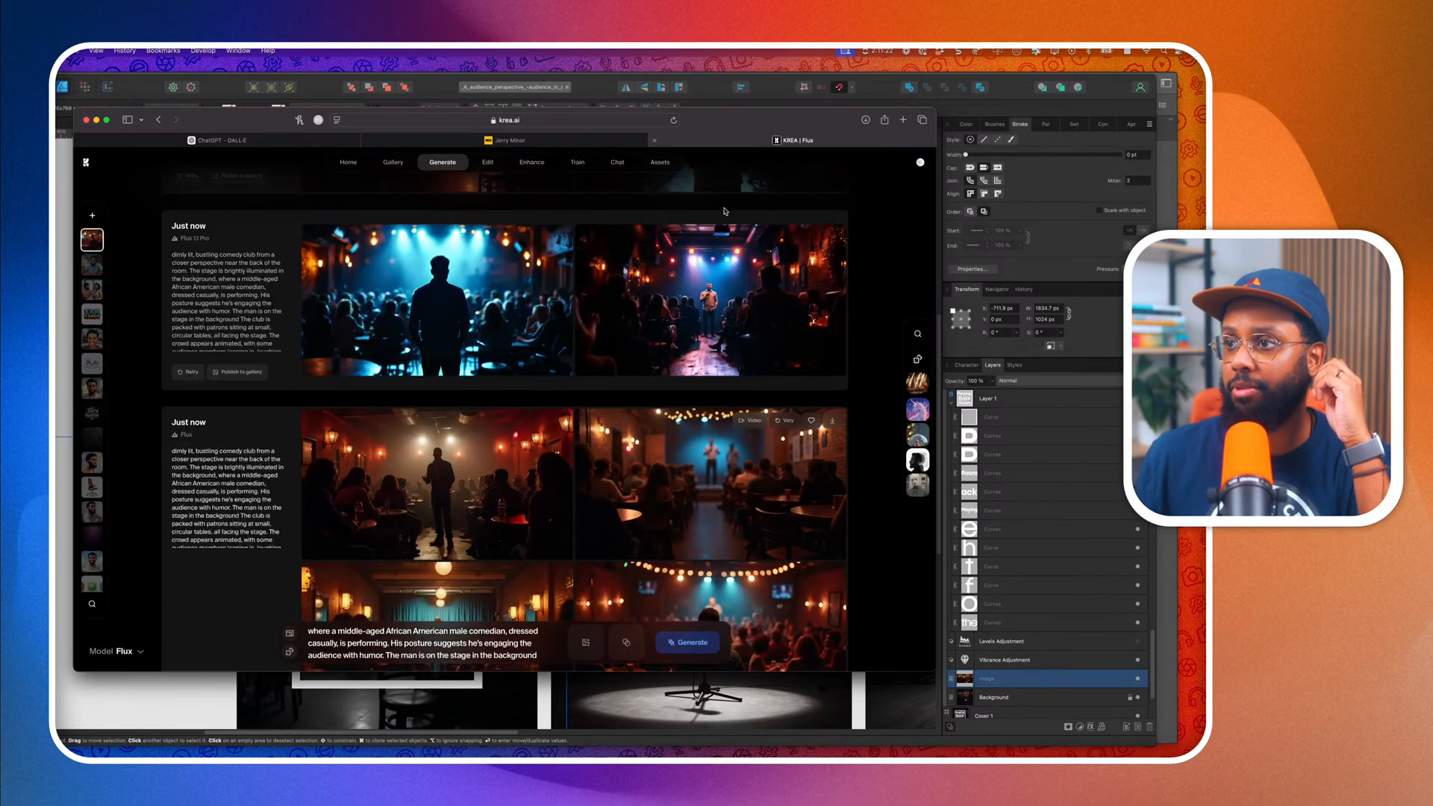
{"action": "scroll", "coordinate": [723, 212], "scroll_direction": "up", "scroll_amount": 5}
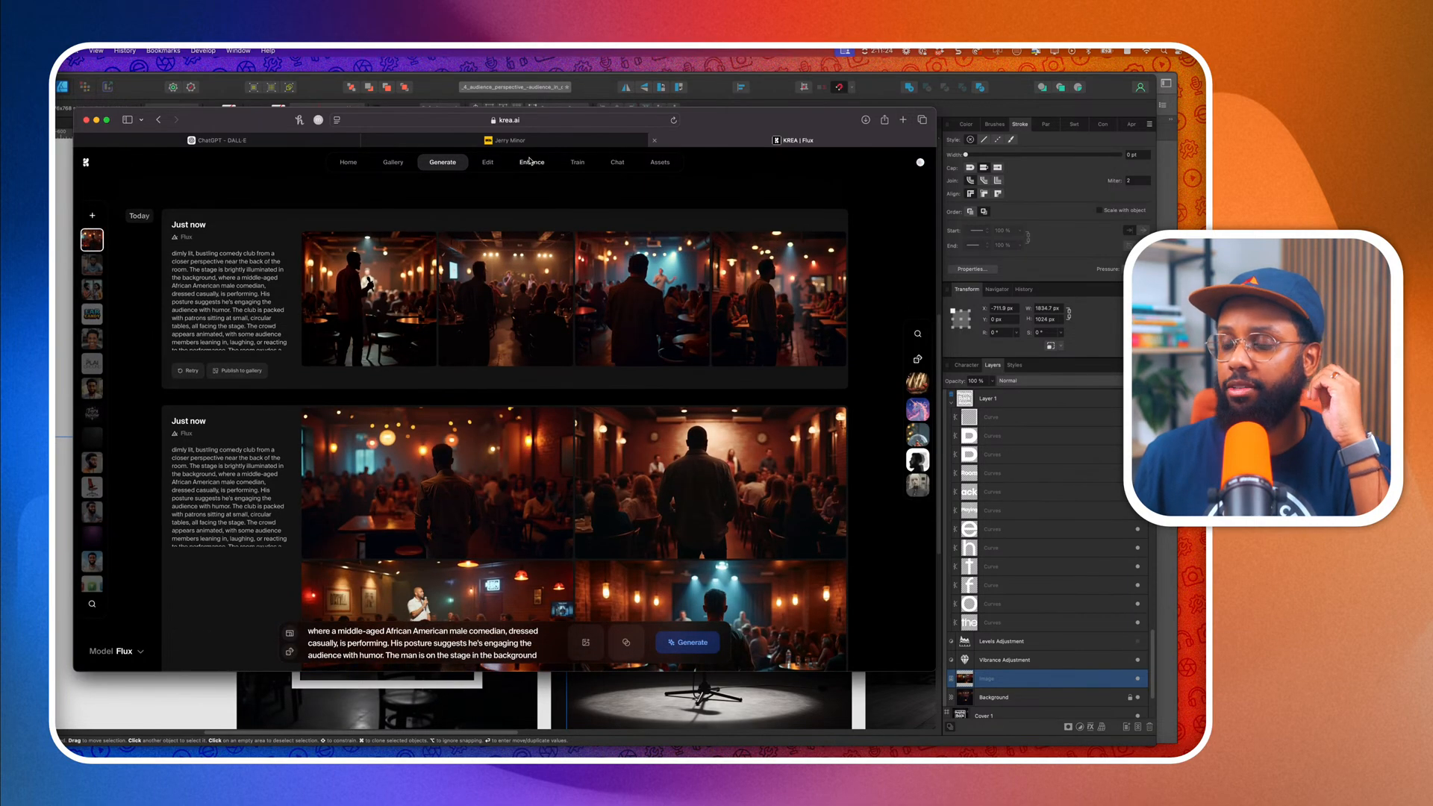
{"action": "left_click", "coordinate": [531, 162]}
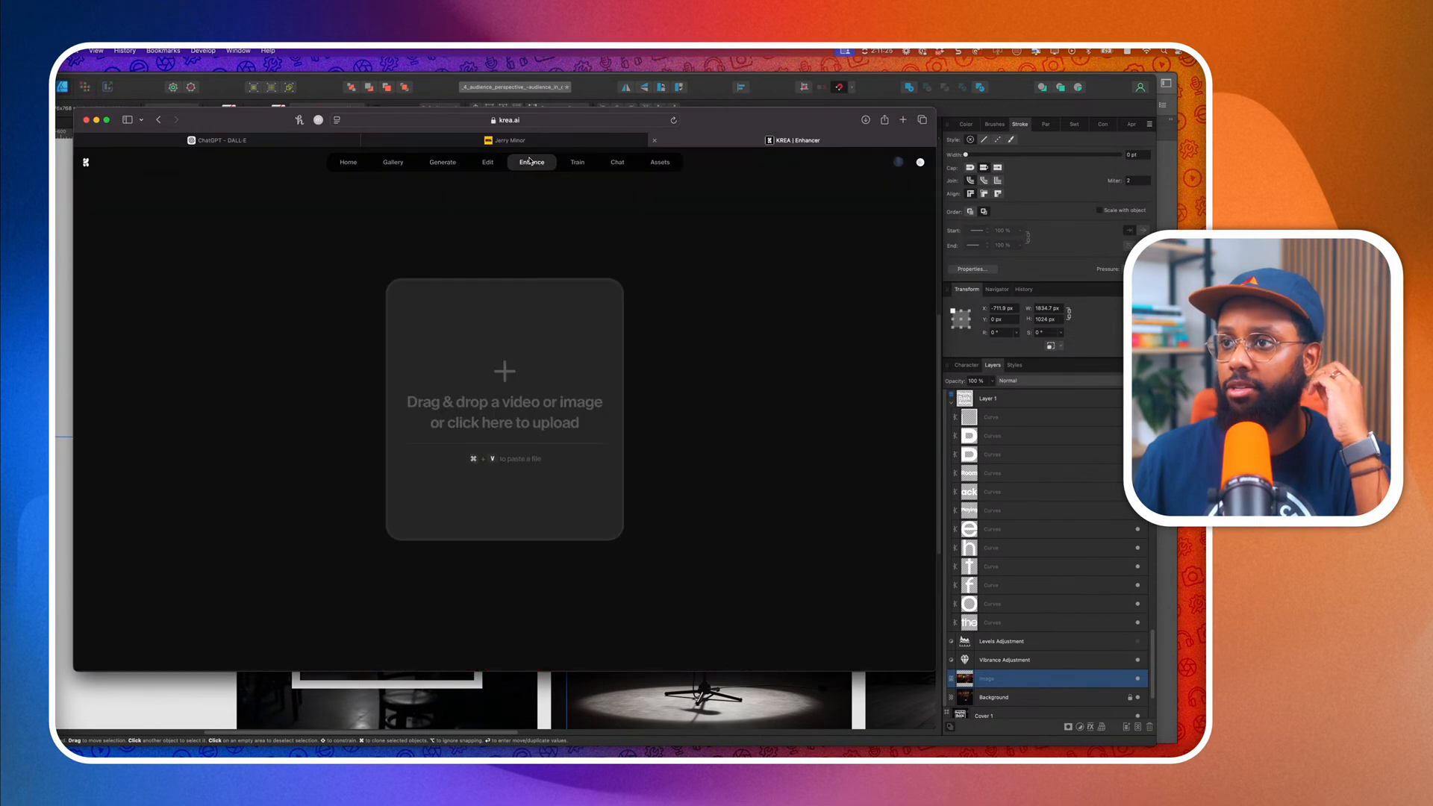
{"action": "left_click", "coordinate": [504, 371]}
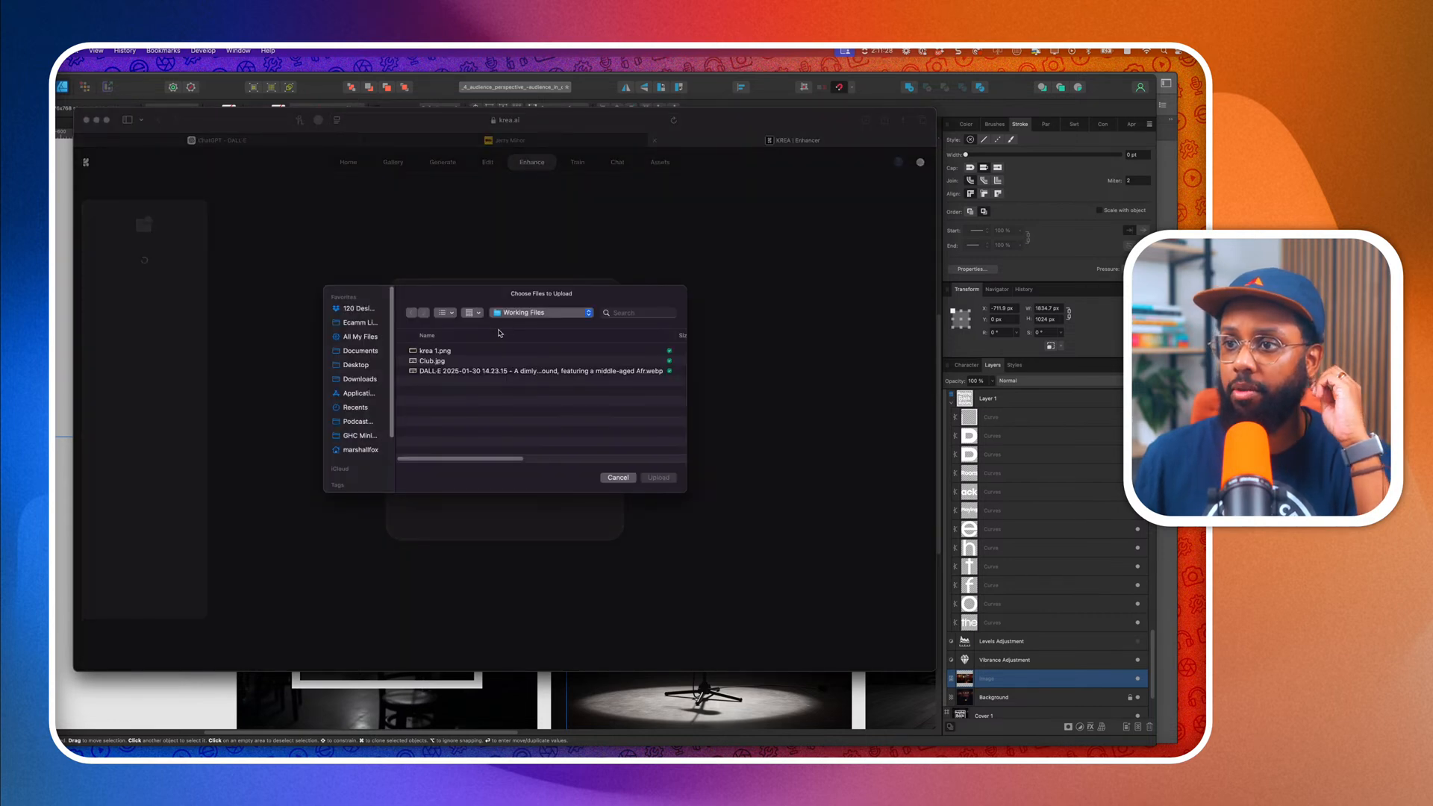
{"action": "left_click", "coordinate": [483, 351]}
{"action": "key", "text": "space"}
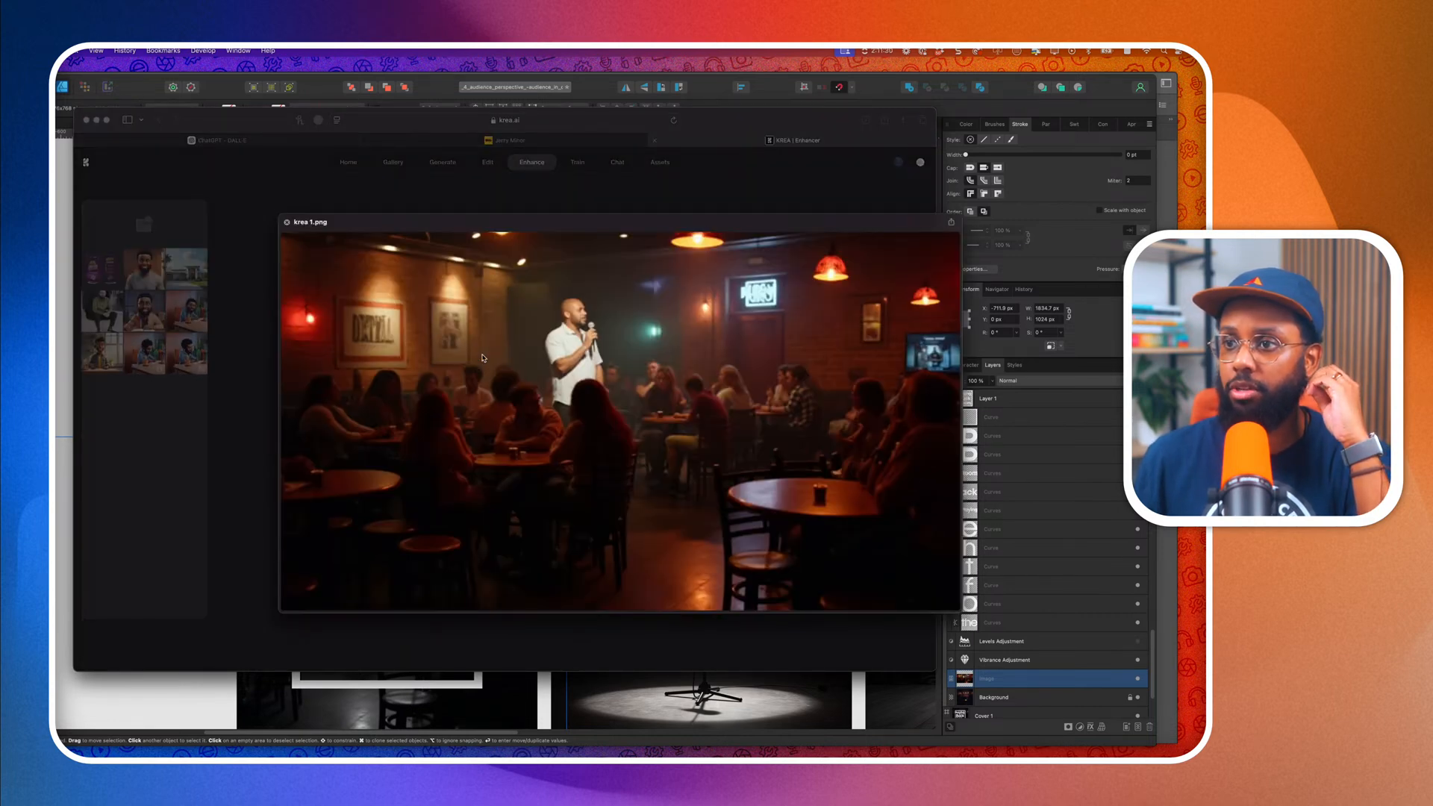
{"action": "key", "text": "space"}
{"action": "left_click", "coordinate": [667, 479]}
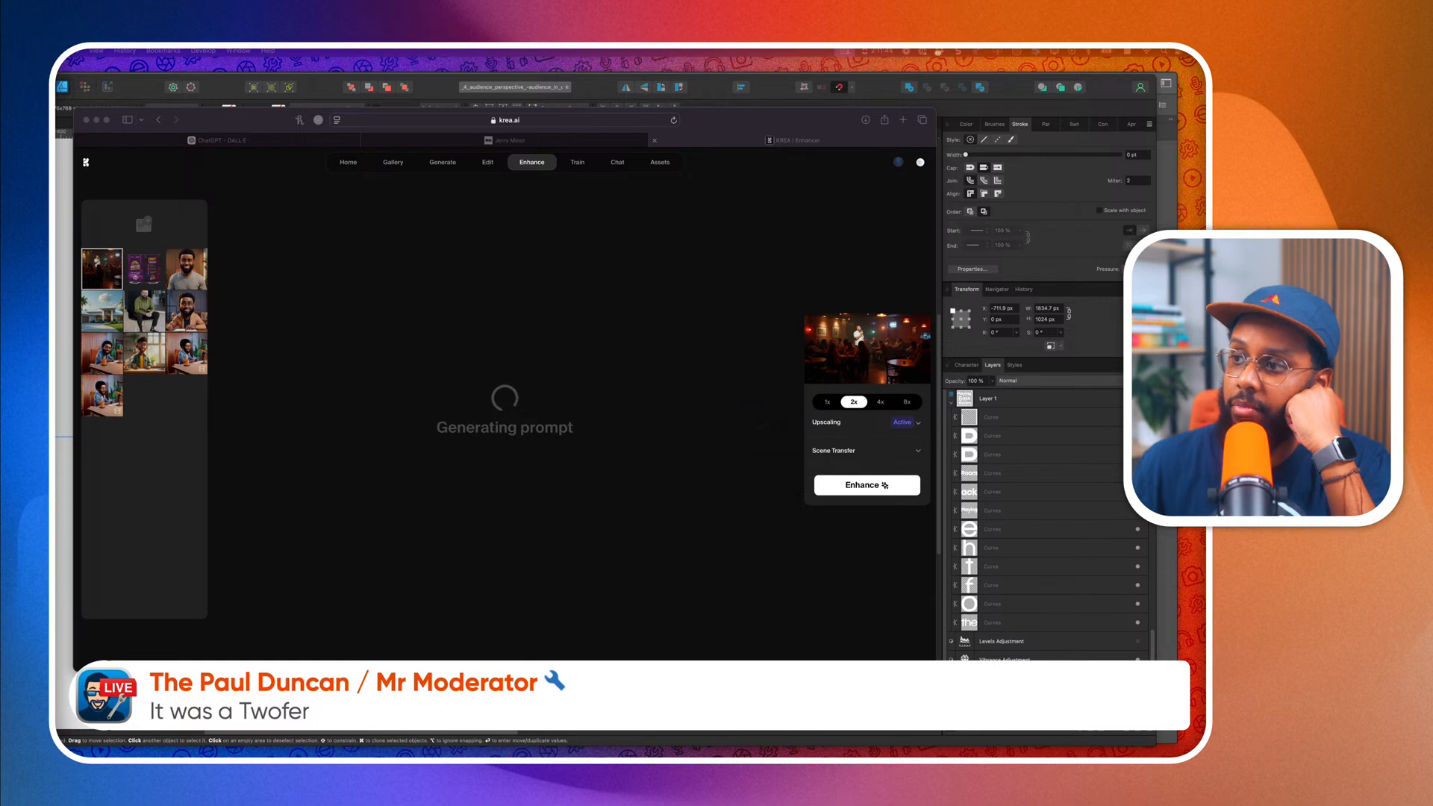
{"action": "left_click", "coordinate": [920, 427]}
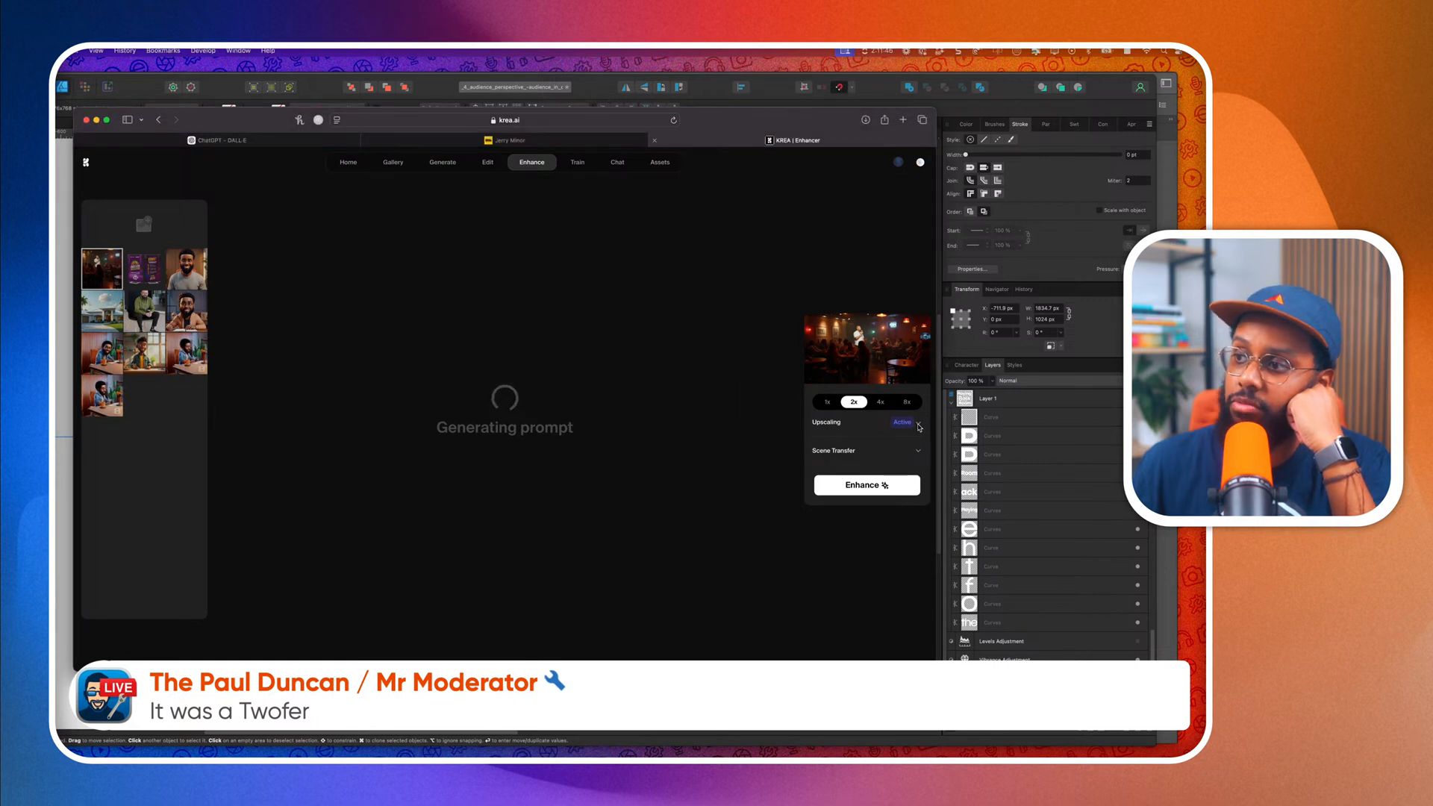
{"action": "left_click", "coordinate": [920, 427]}
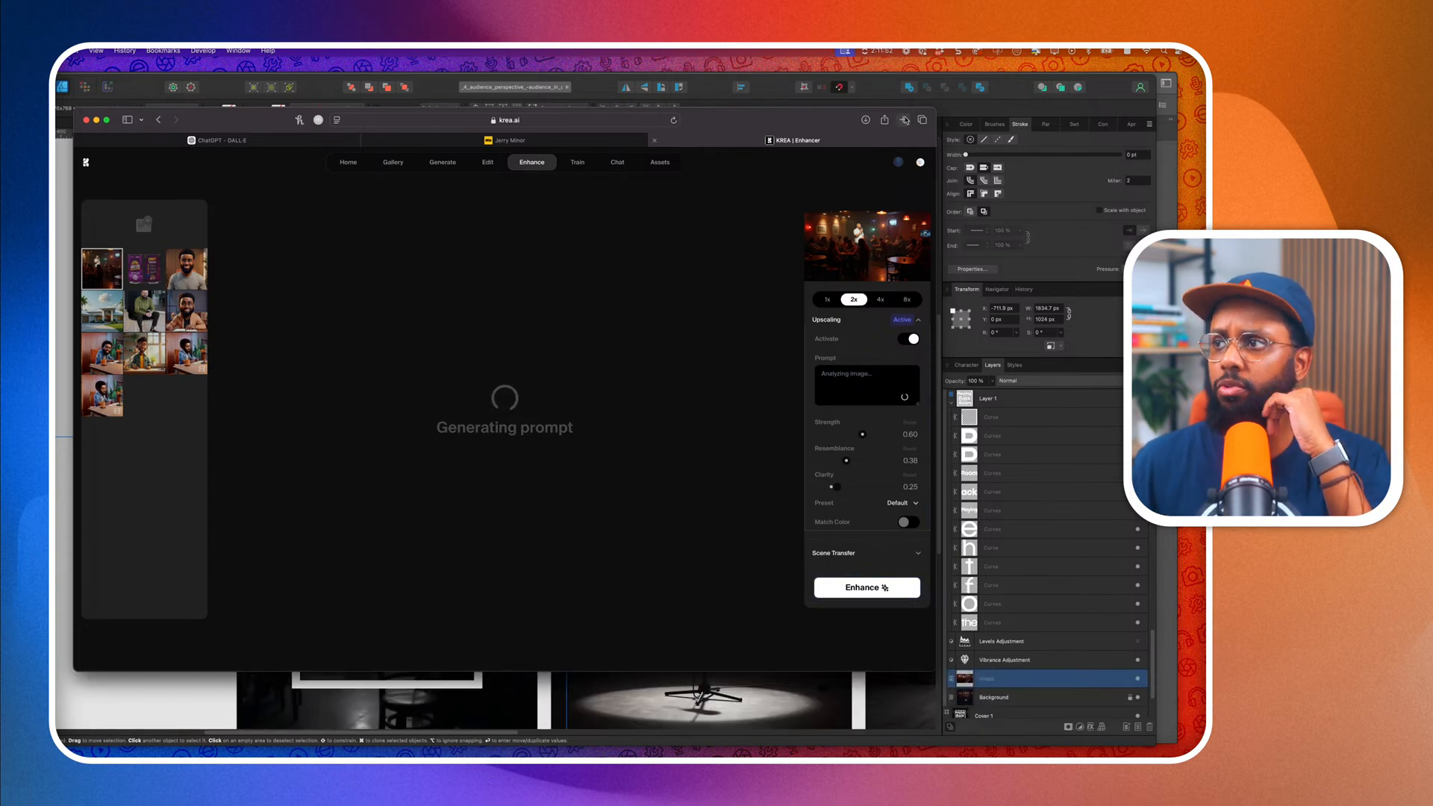
Load openart.ai in a new browser tab and open its Ultimate Upscale tool.
{"action": "left_click", "coordinate": [905, 120]}
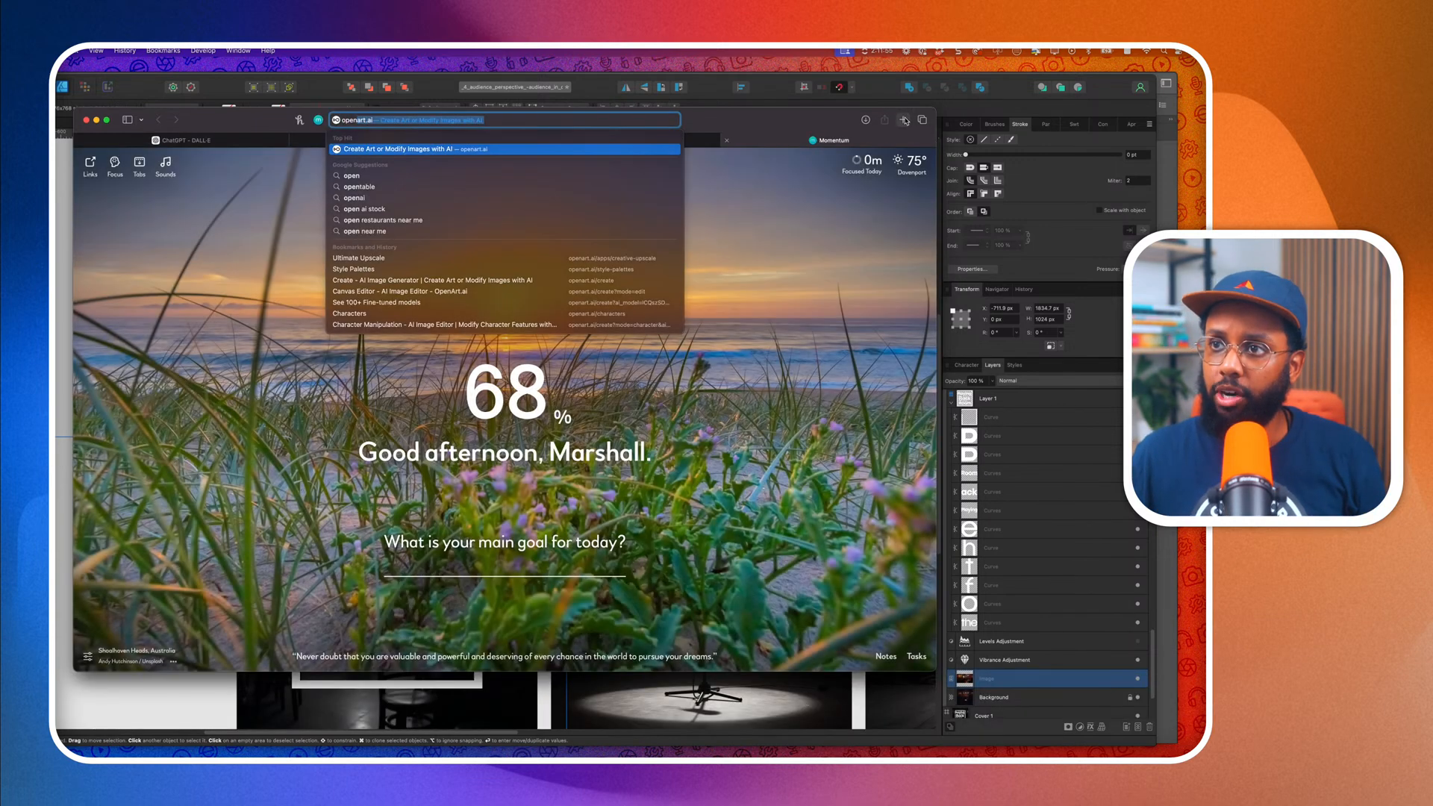
{"action": "left_click", "coordinate": [904, 120]}
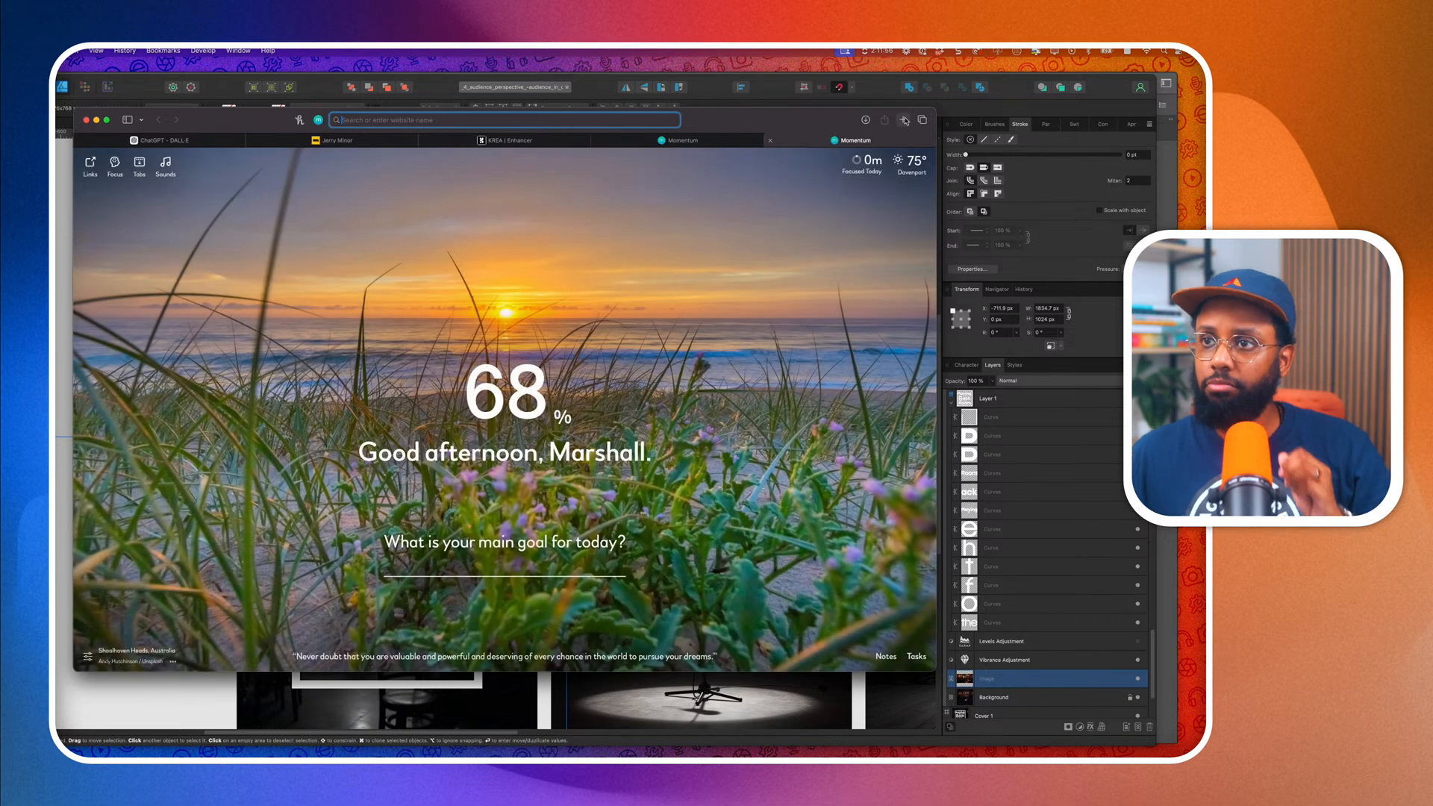
{"action": "left_click", "coordinate": [618, 123]}
{"action": "type", "text": "openart.ai"}
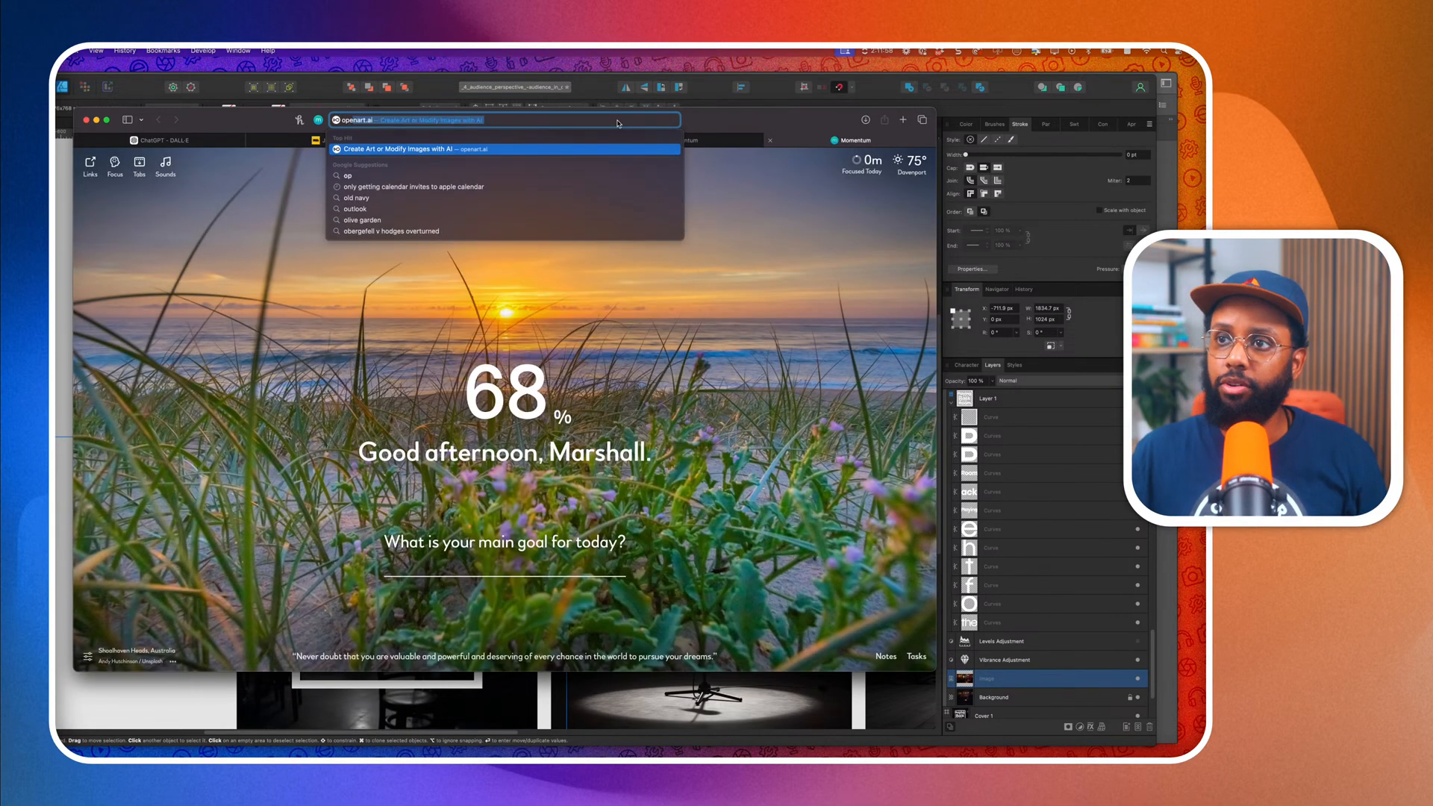
{"action": "key", "text": "Return"}
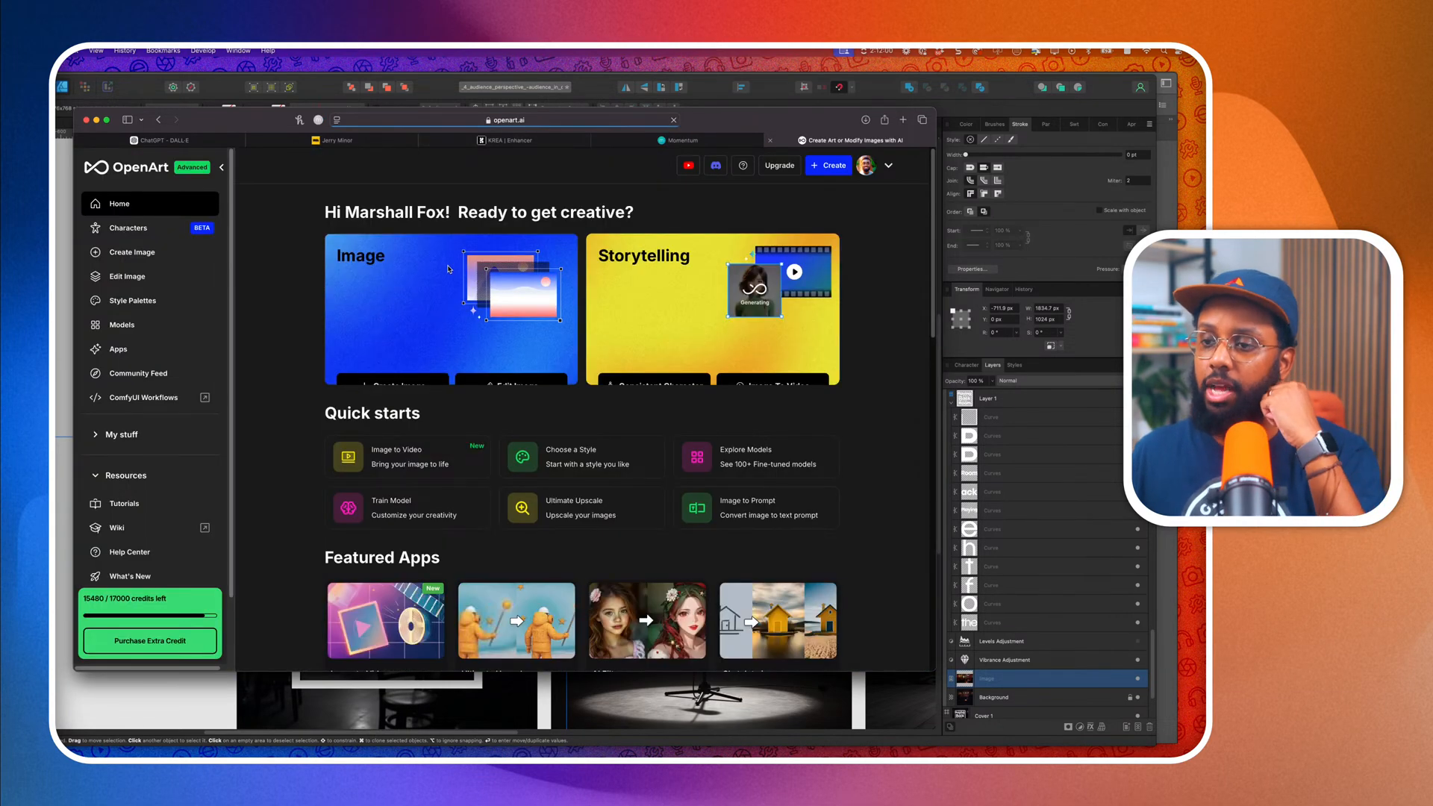
{"action": "scroll", "coordinate": [574, 448], "scroll_direction": "down", "scroll_amount": 2}
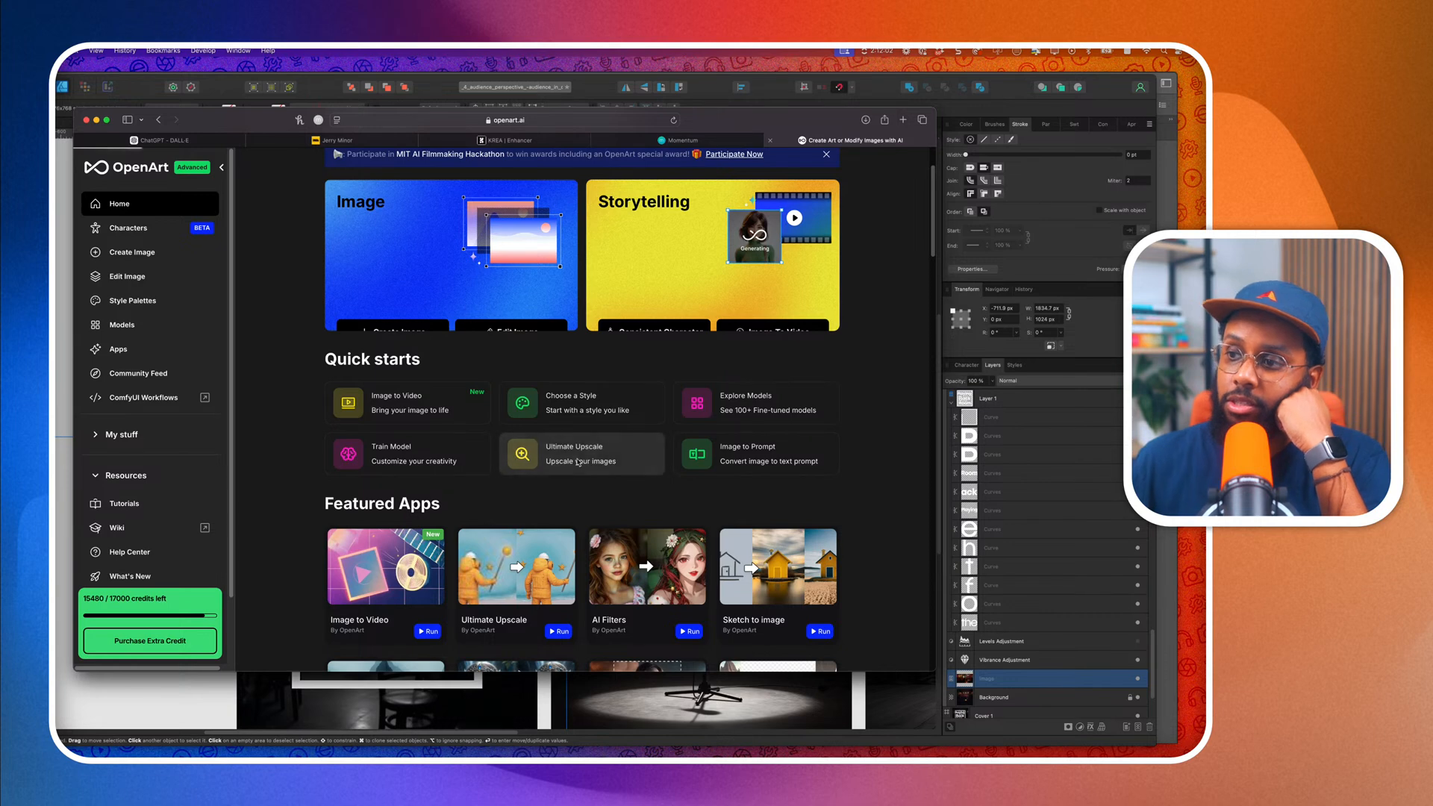
{"action": "left_click", "coordinate": [578, 462]}
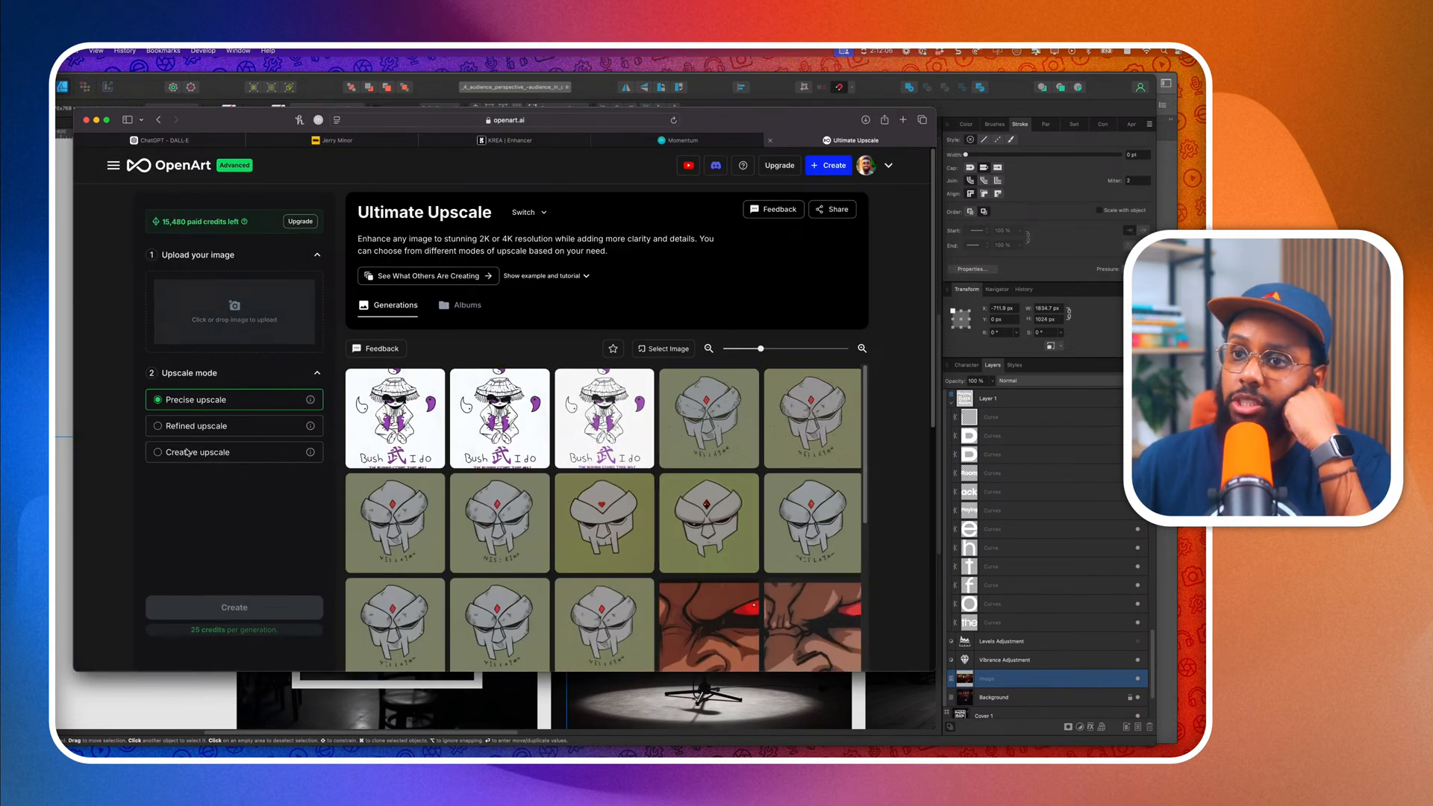
Upload krea 1.png from Working Files to Ultimate Upscale and generate a Precise upscale of it.
{"action": "left_click", "coordinate": [250, 335]}
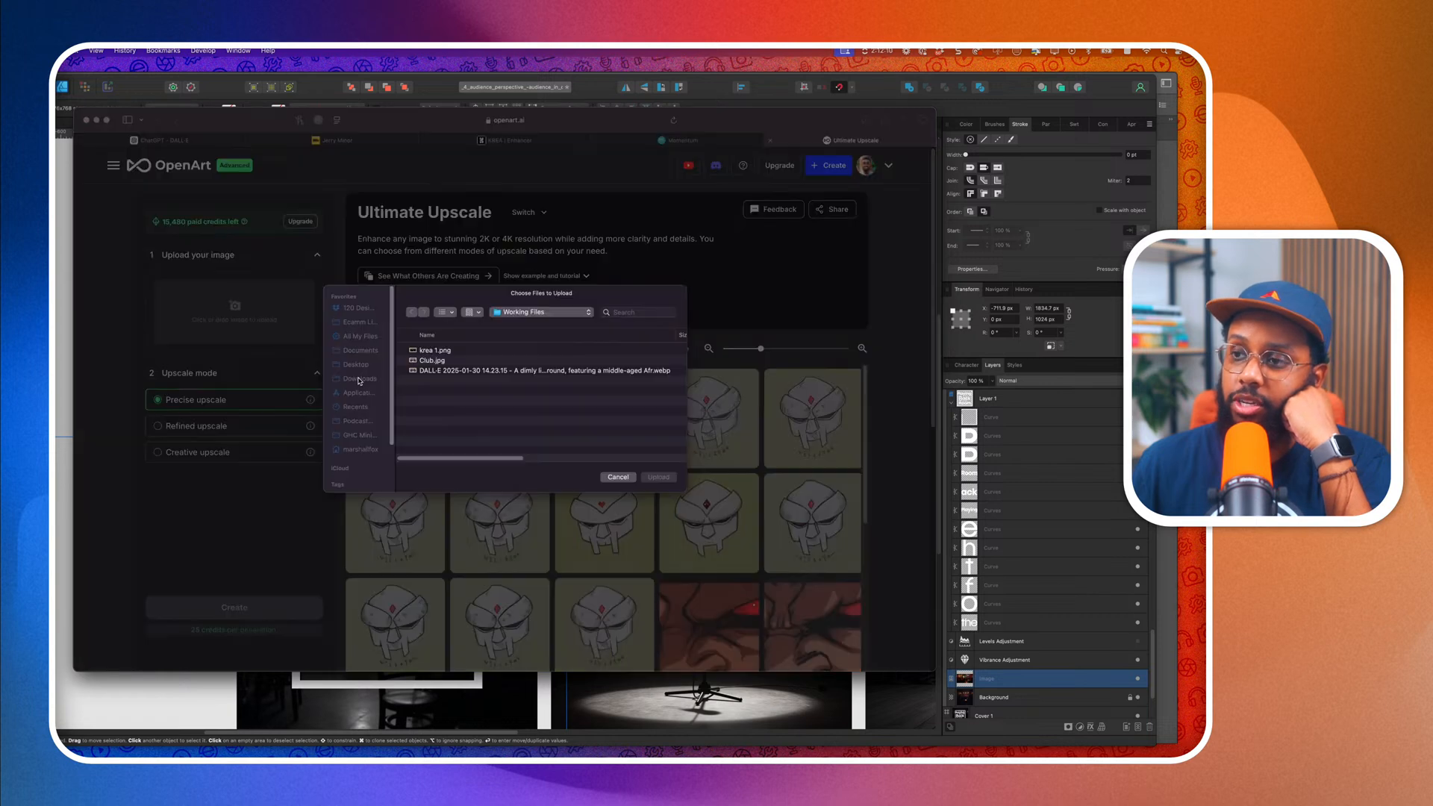
{"action": "left_click", "coordinate": [436, 351]}
{"action": "key", "text": "space"}
{"action": "key", "text": "space"}
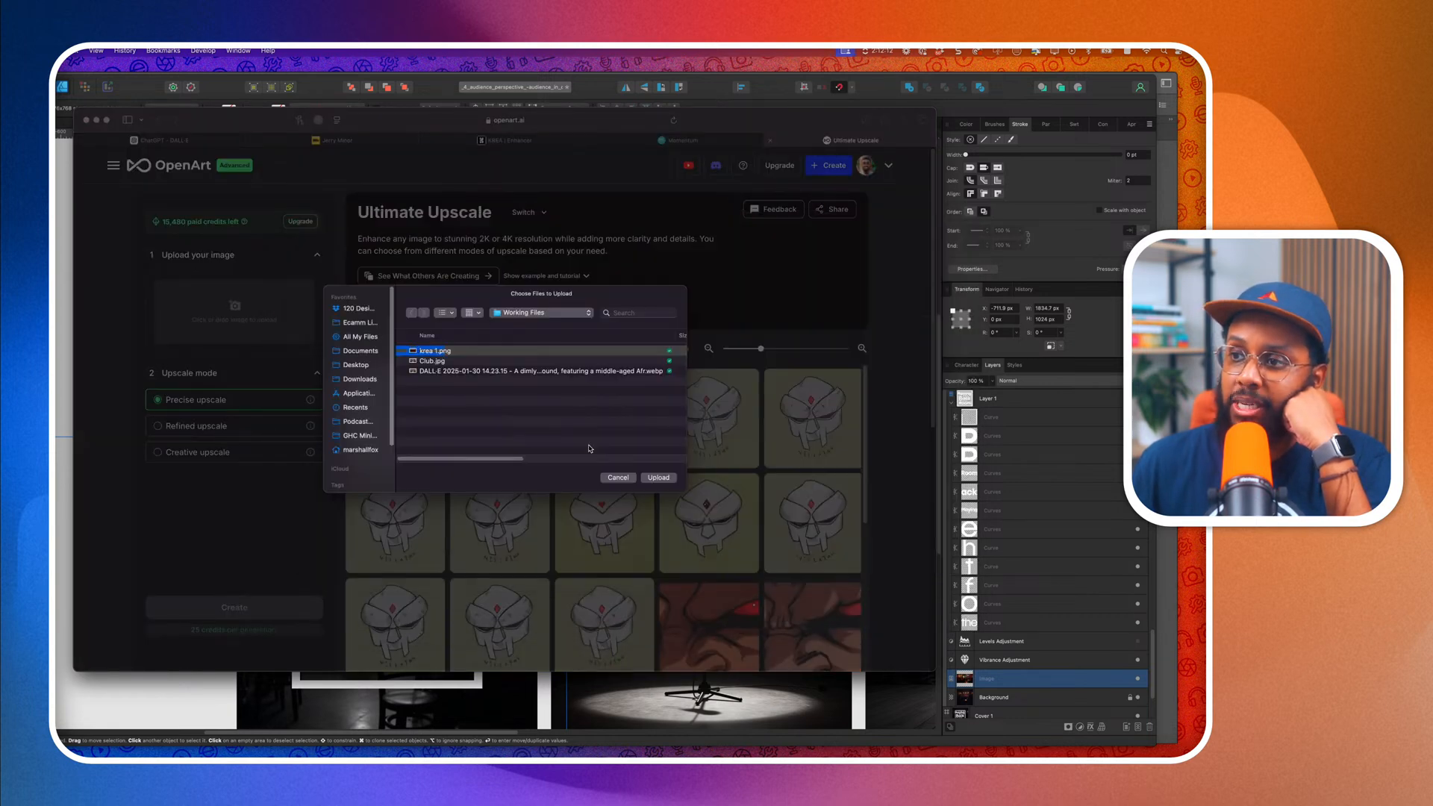
{"action": "left_click", "coordinate": [658, 478]}
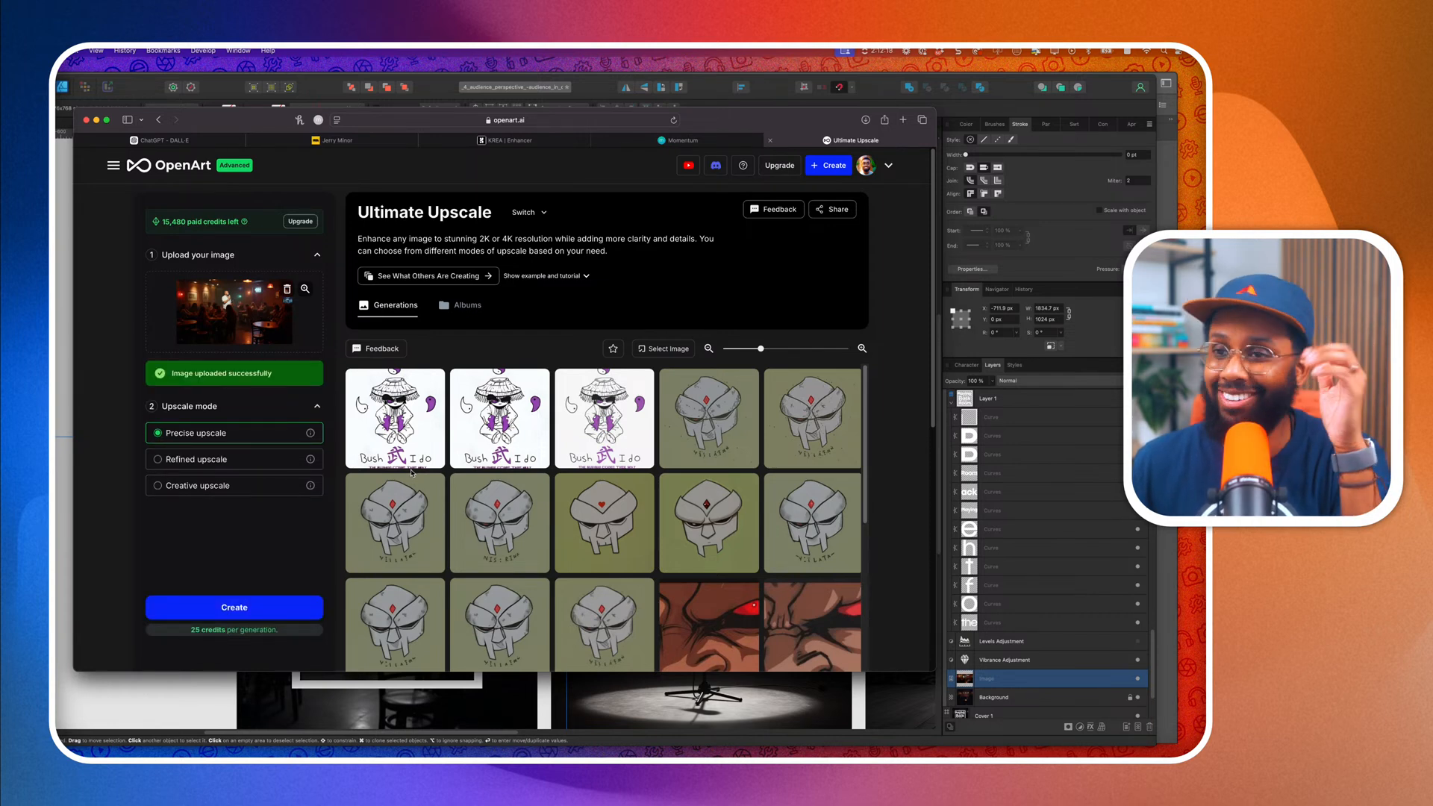
{"action": "left_click", "coordinate": [236, 605]}
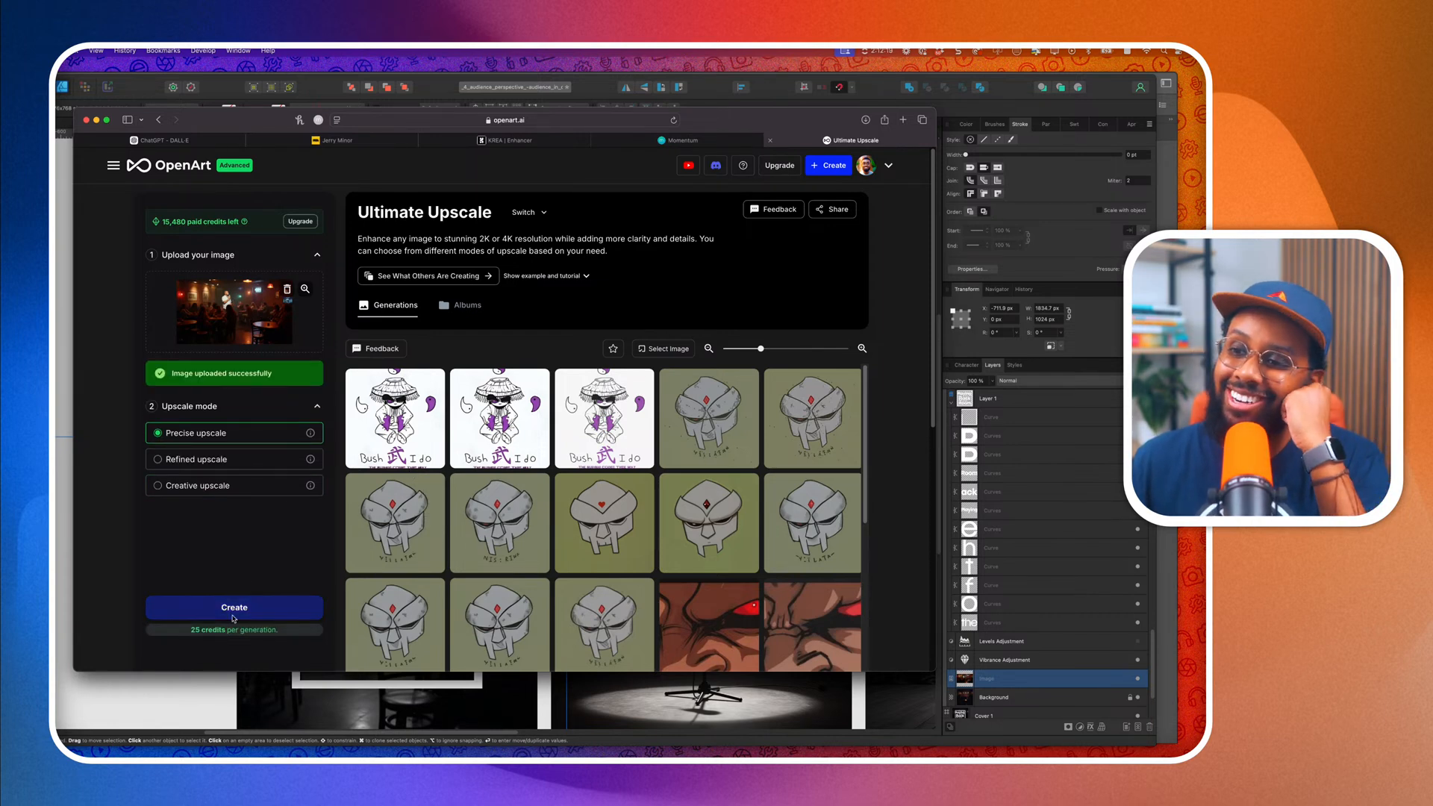
Generate a Refined upscale of the club image with the enhancement level near the Subtle end, about 0.03.
{"action": "left_click", "coordinate": [231, 464]}
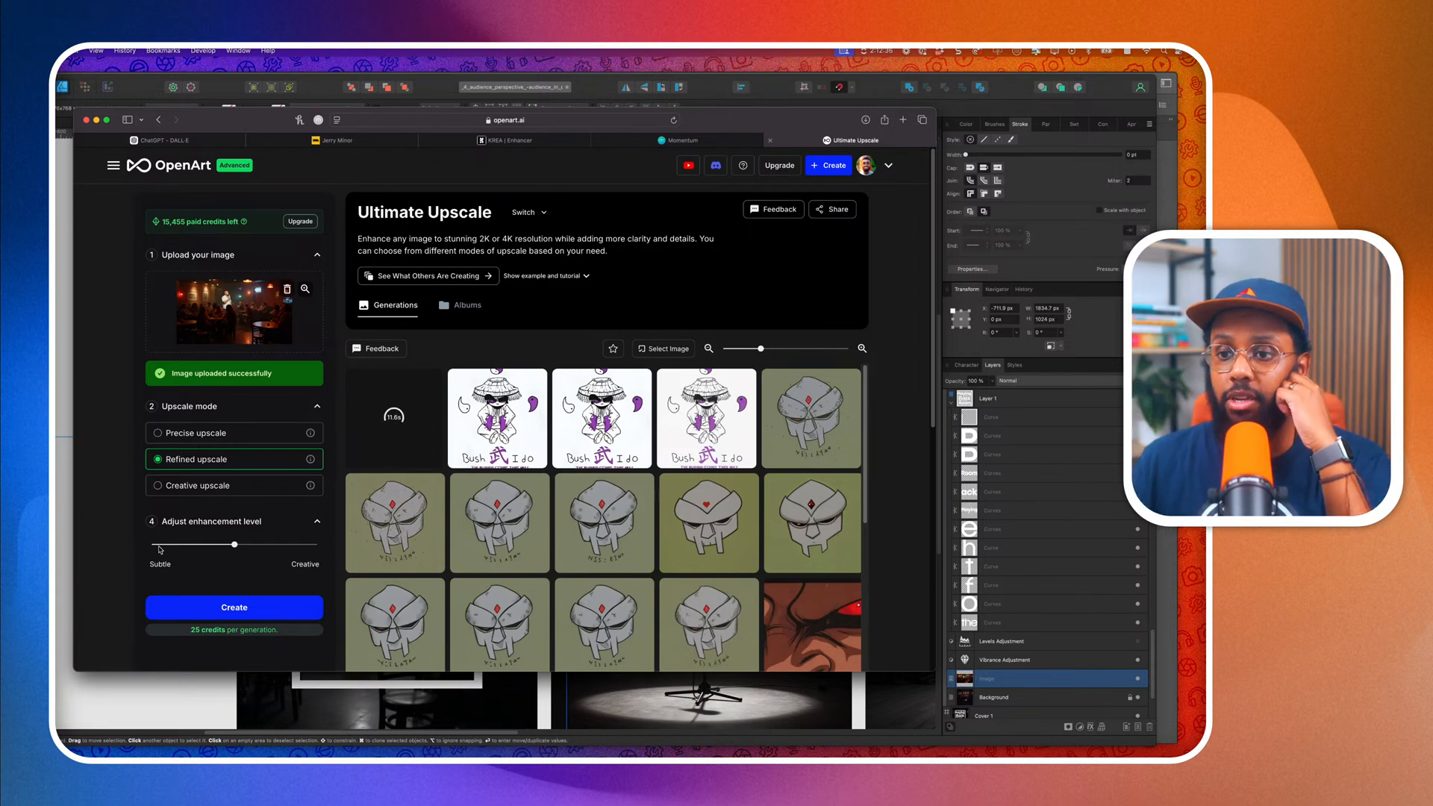
{"action": "left_click_drag", "start_coordinate": [234, 545], "coordinate": [163, 547]}
{"action": "left_click", "coordinate": [209, 607]}
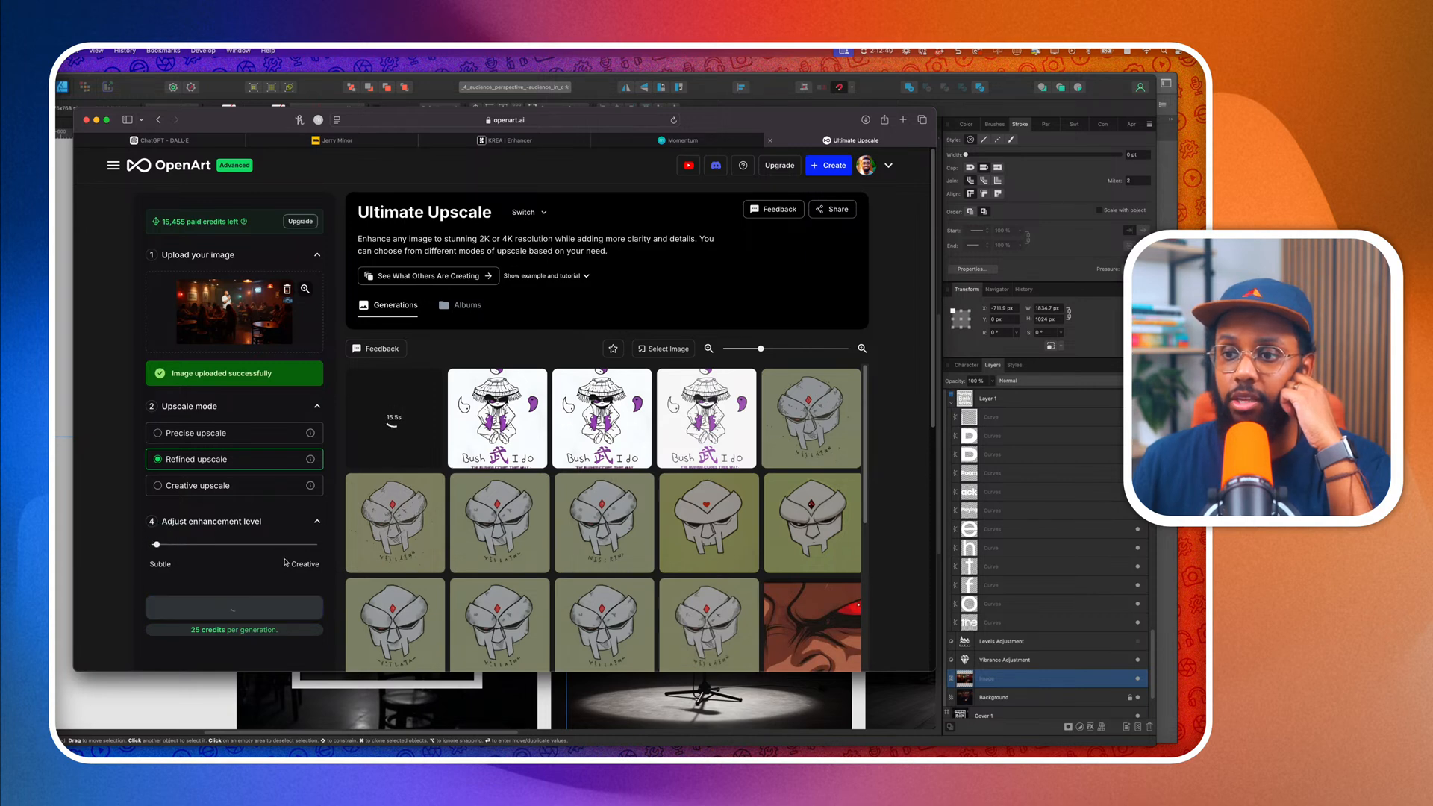
Generate another Refined upscale of the club image with the enhancement level near the Creative end.
{"action": "left_click", "coordinate": [300, 549]}
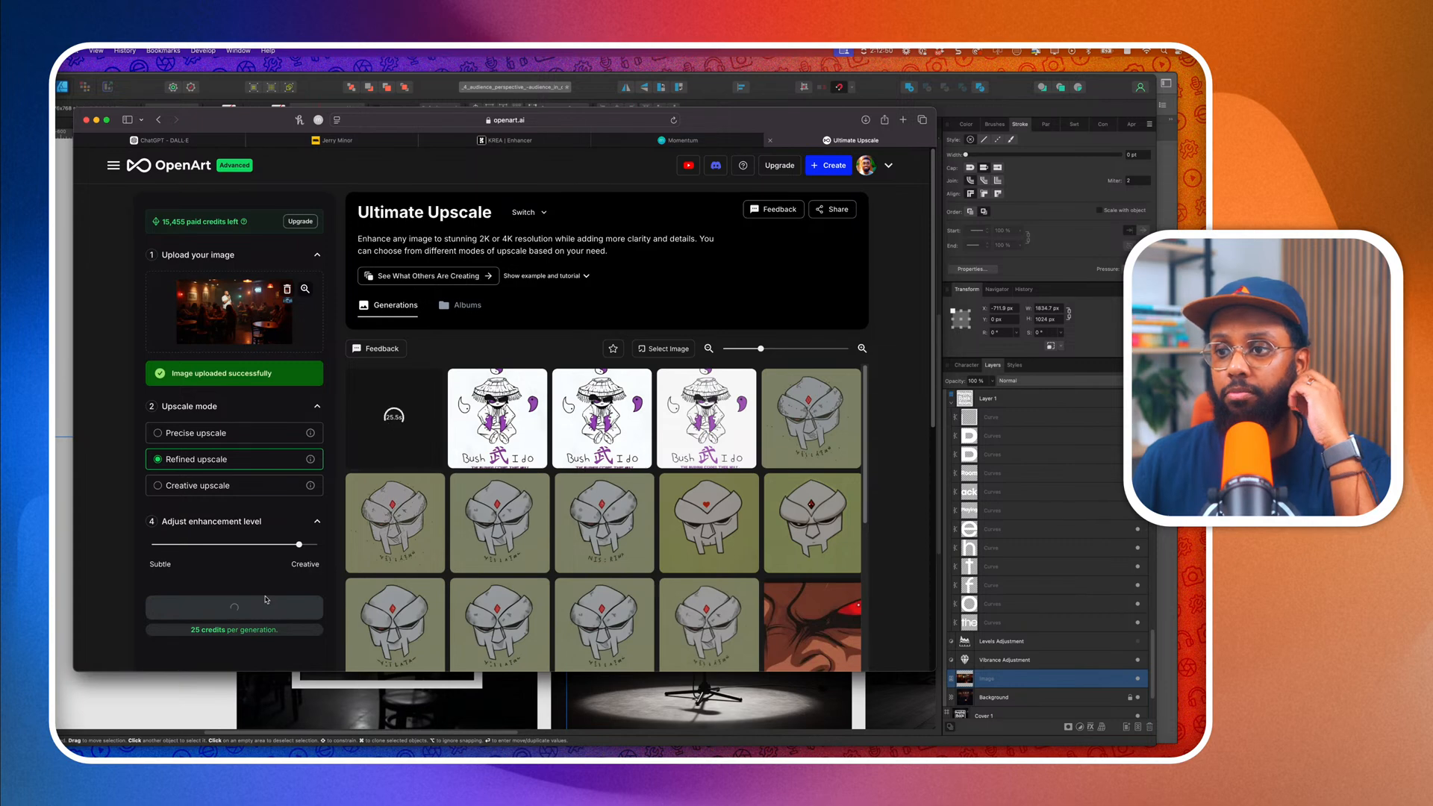
{"action": "scroll", "coordinate": [246, 597], "scroll_direction": "down", "scroll_amount": 1}
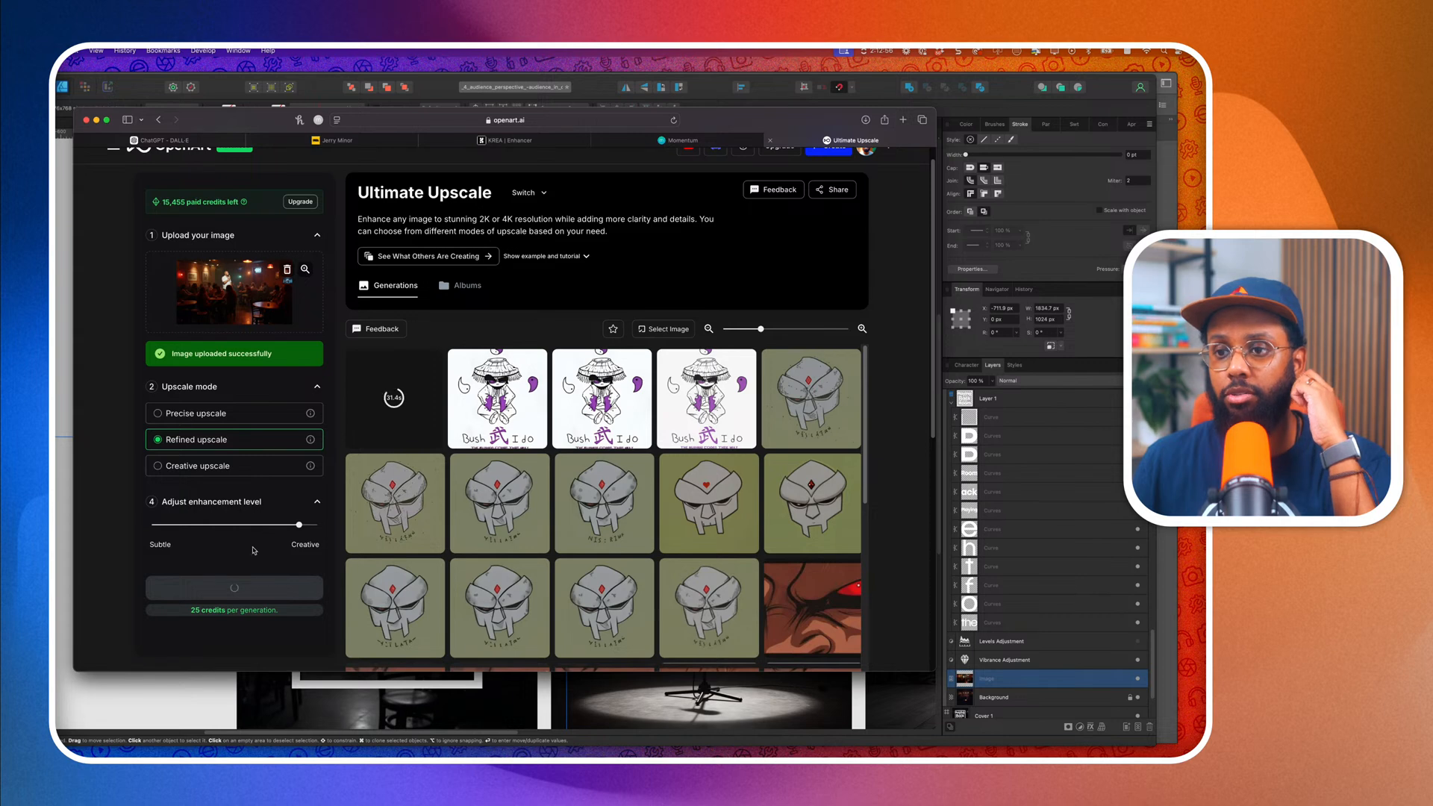
{"action": "left_click", "coordinate": [200, 412]}
{"action": "left_click", "coordinate": [200, 437]}
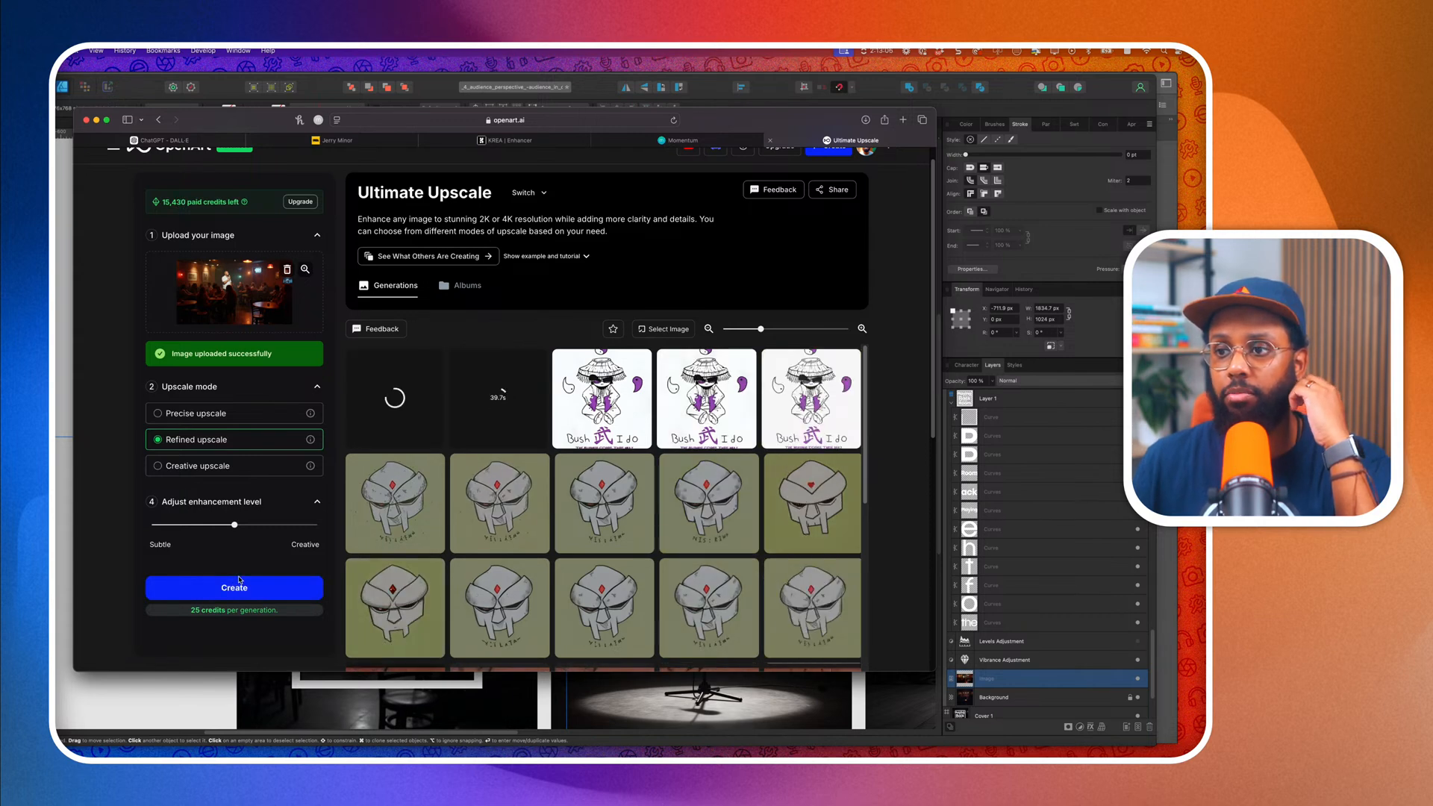
{"action": "left_click", "coordinate": [293, 524]}
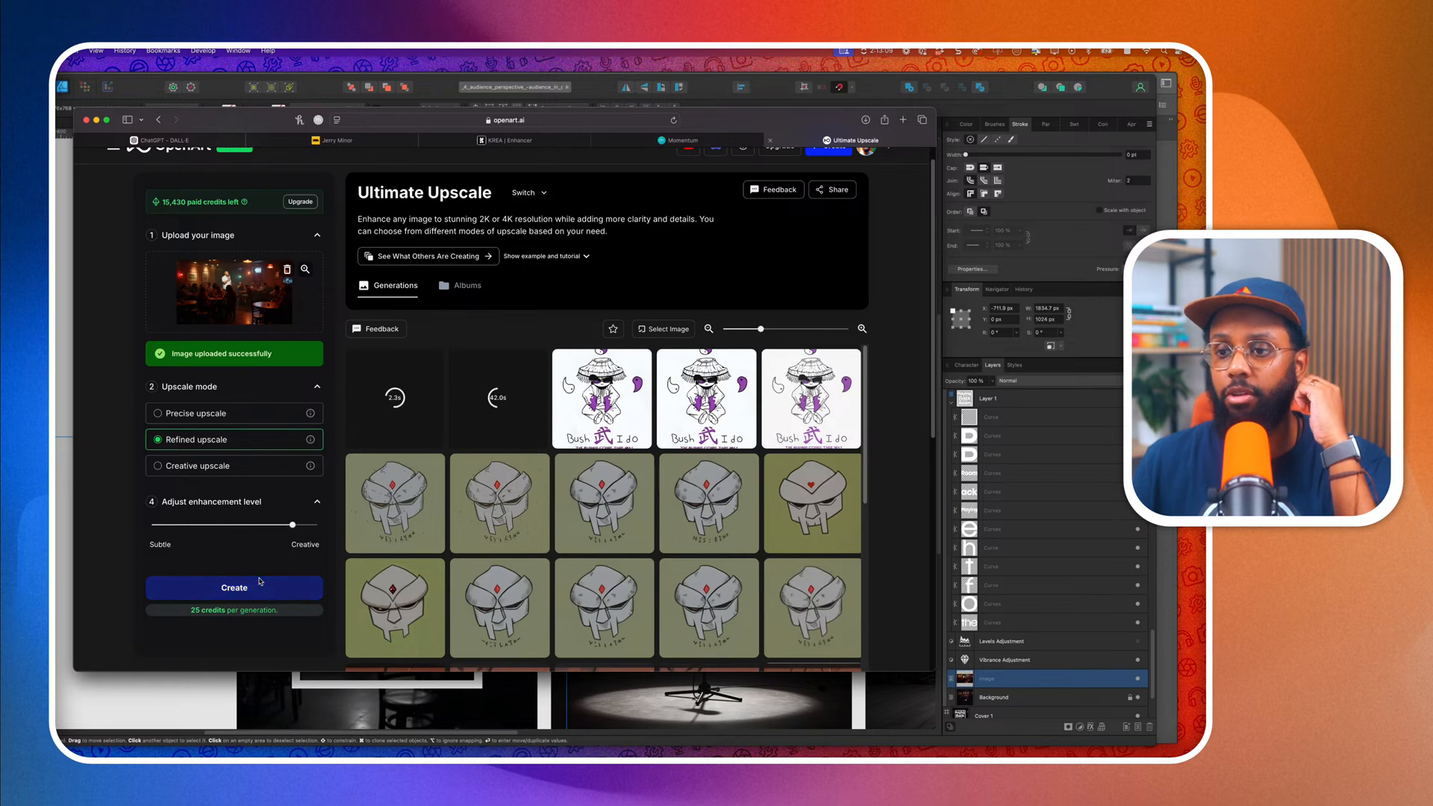
{"action": "left_click", "coordinate": [306, 527]}
{"action": "left_click", "coordinate": [254, 589]}
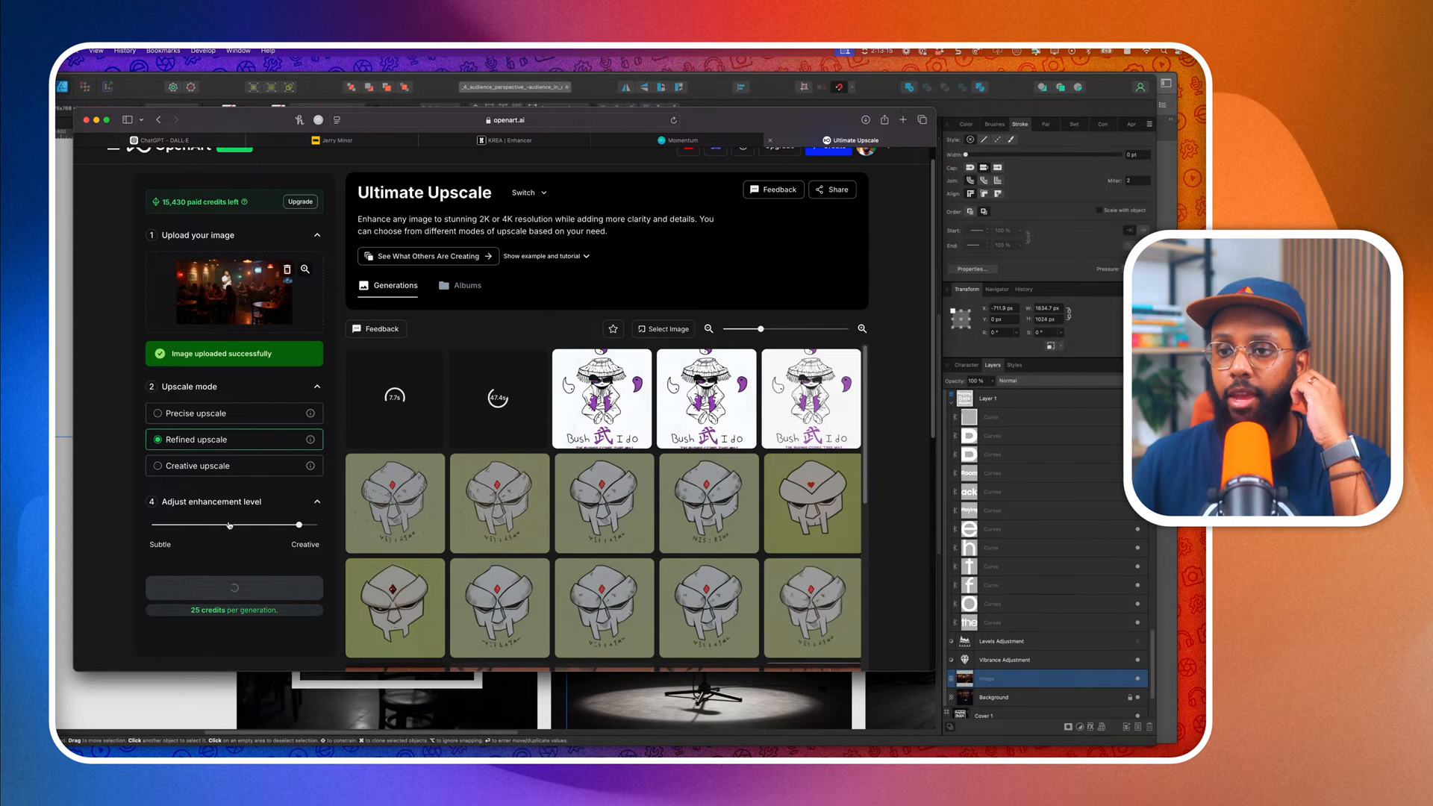
Generate a Creative upscale of the club image using version V2 at the midpoint enhancement level.
{"action": "left_click", "coordinate": [163, 467]}
{"action": "scroll", "coordinate": [233, 530], "scroll_direction": "down", "scroll_amount": 3}
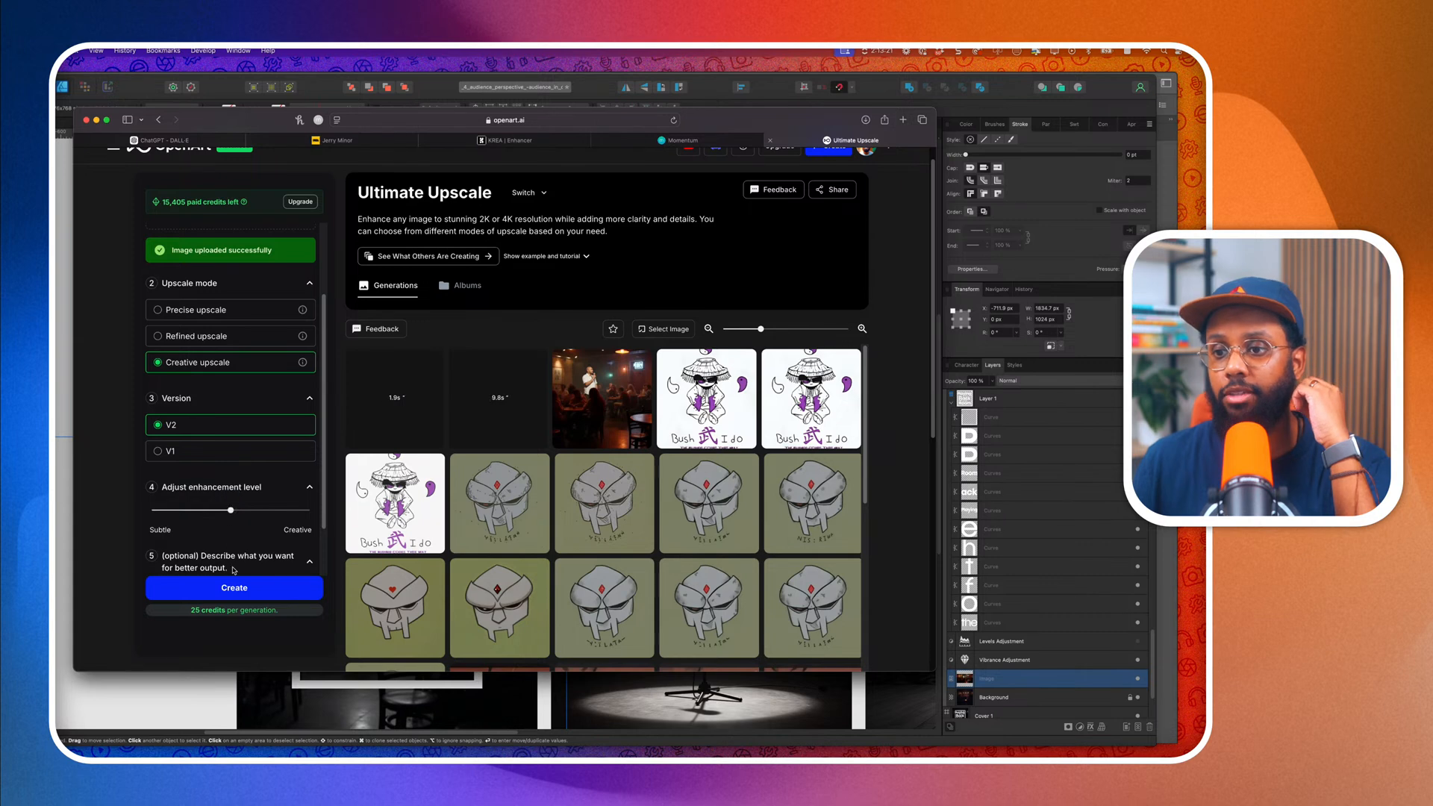
{"action": "left_click", "coordinate": [234, 589]}
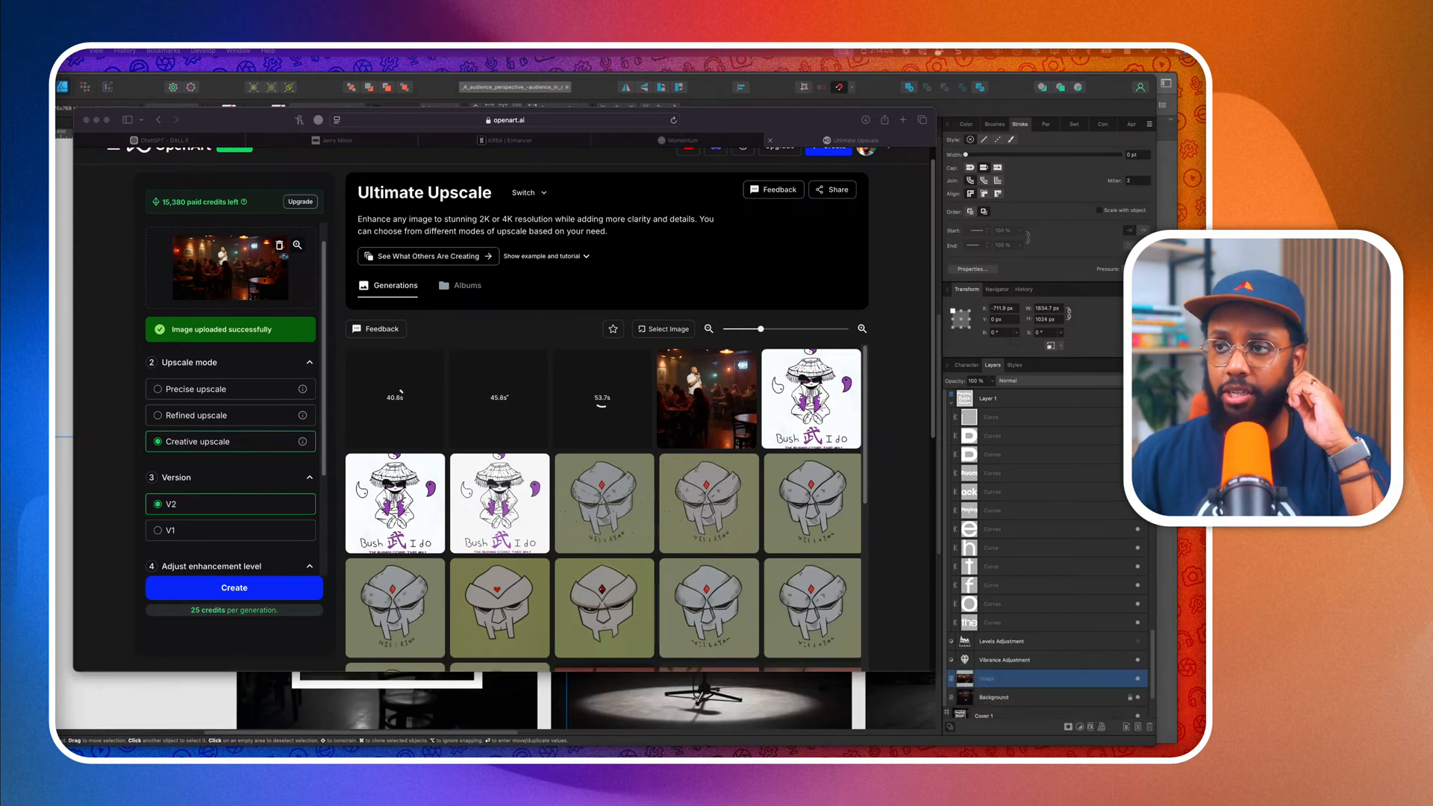
Examine the finished Precise upscale at a larger size and compare it with the original image.
{"action": "scroll", "coordinate": [500, 522], "scroll_direction": "up", "scroll_amount": 1}
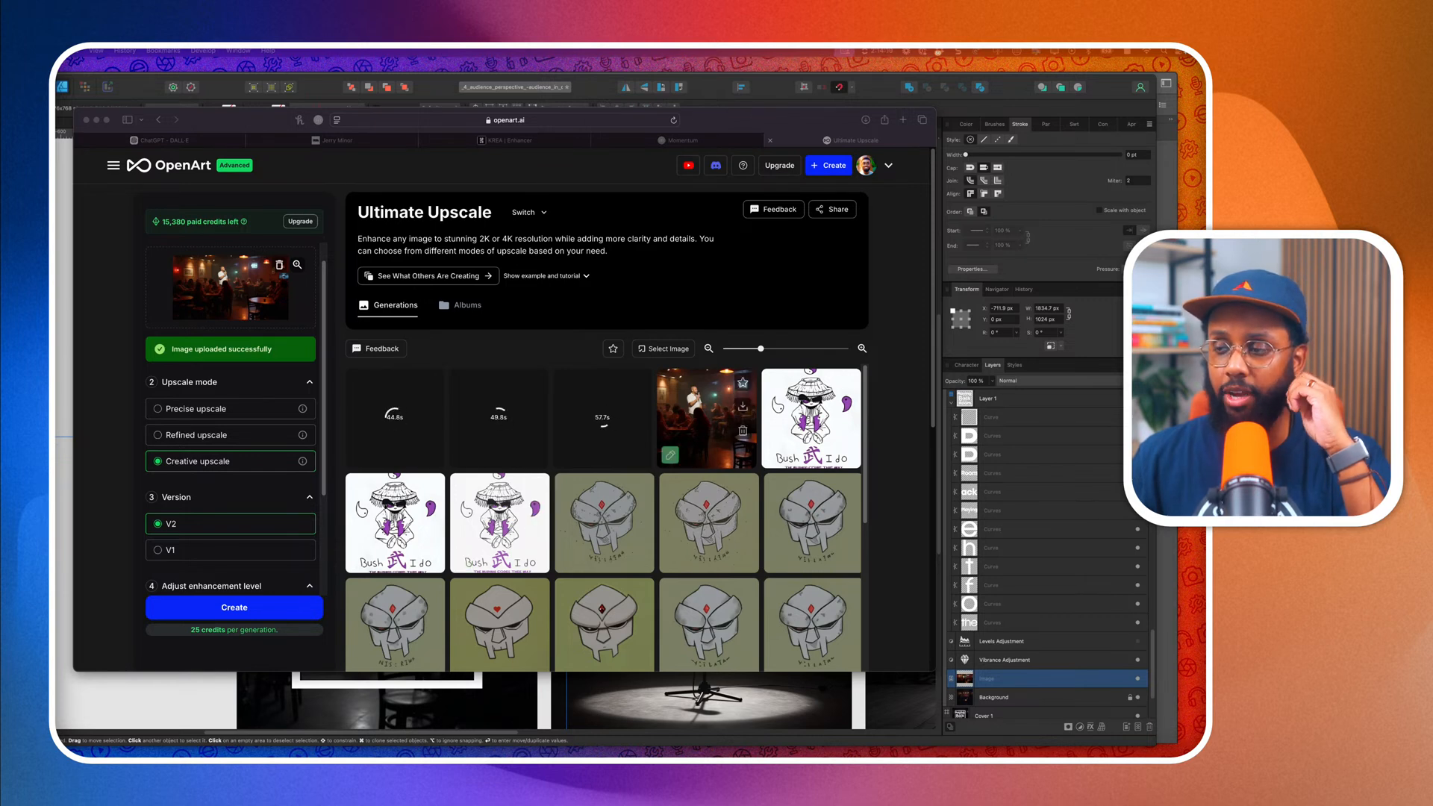
{"action": "left_click", "coordinate": [698, 426]}
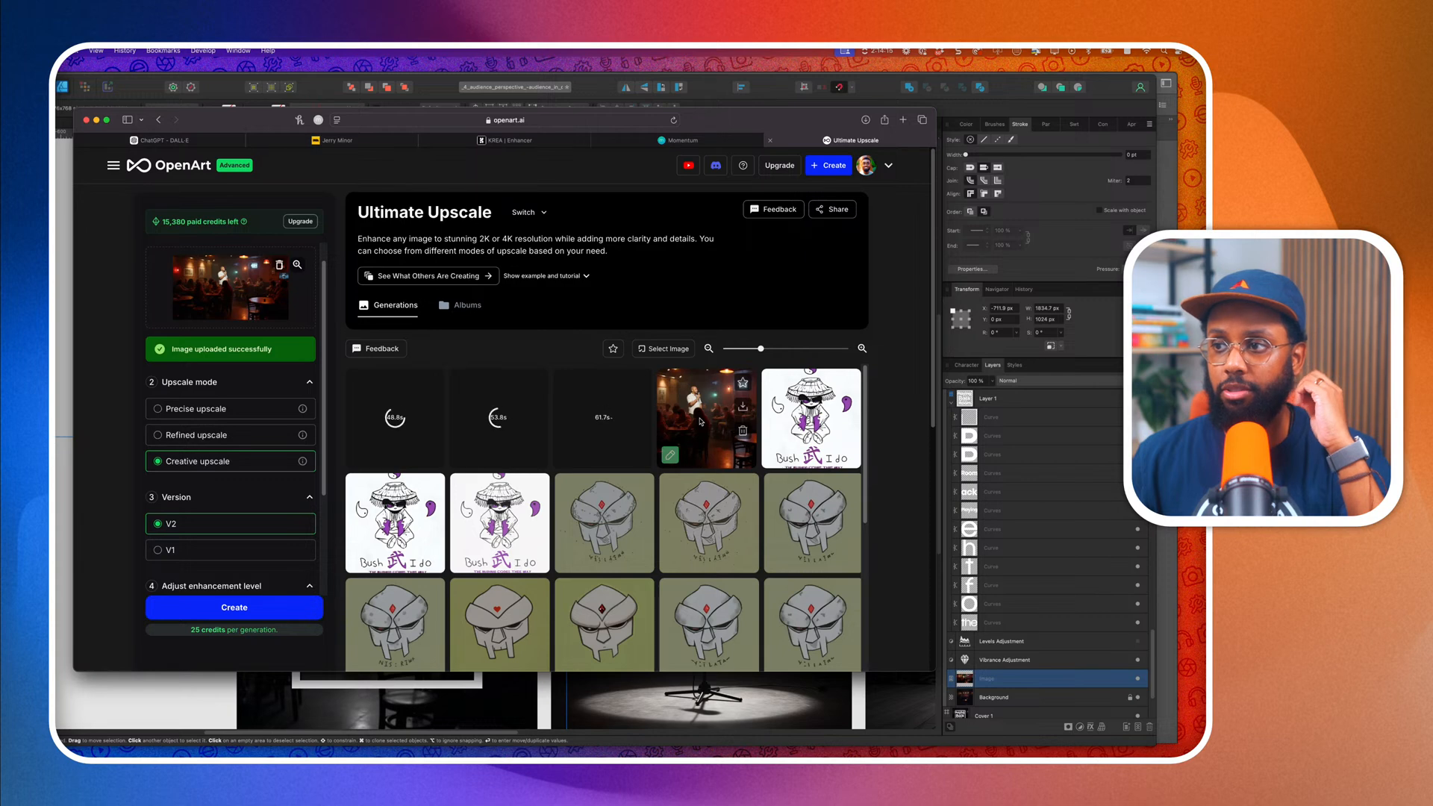
{"action": "left_click", "coordinate": [700, 421]}
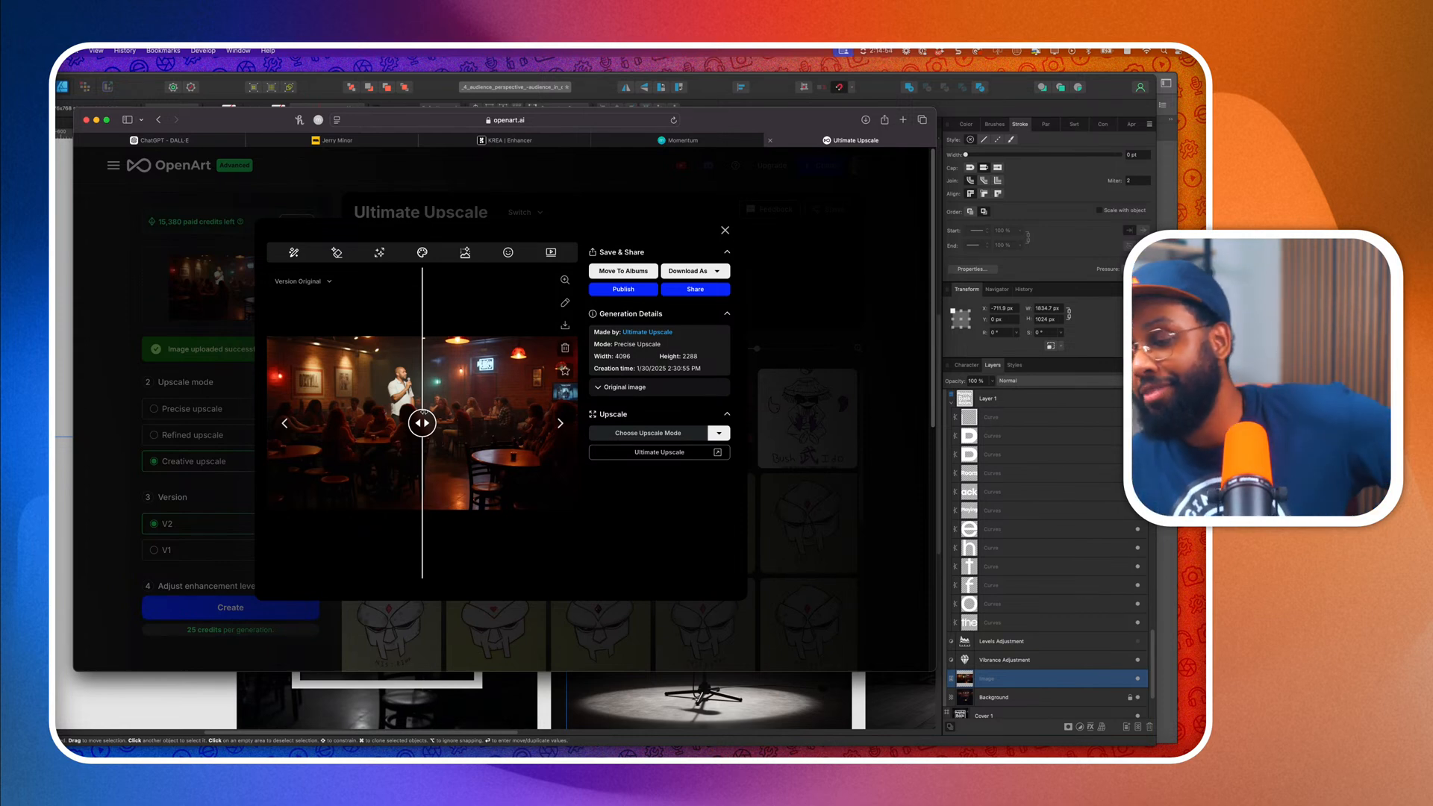
{"action": "left_click_drag", "start_coordinate": [423, 412], "coordinate": [305, 418]}
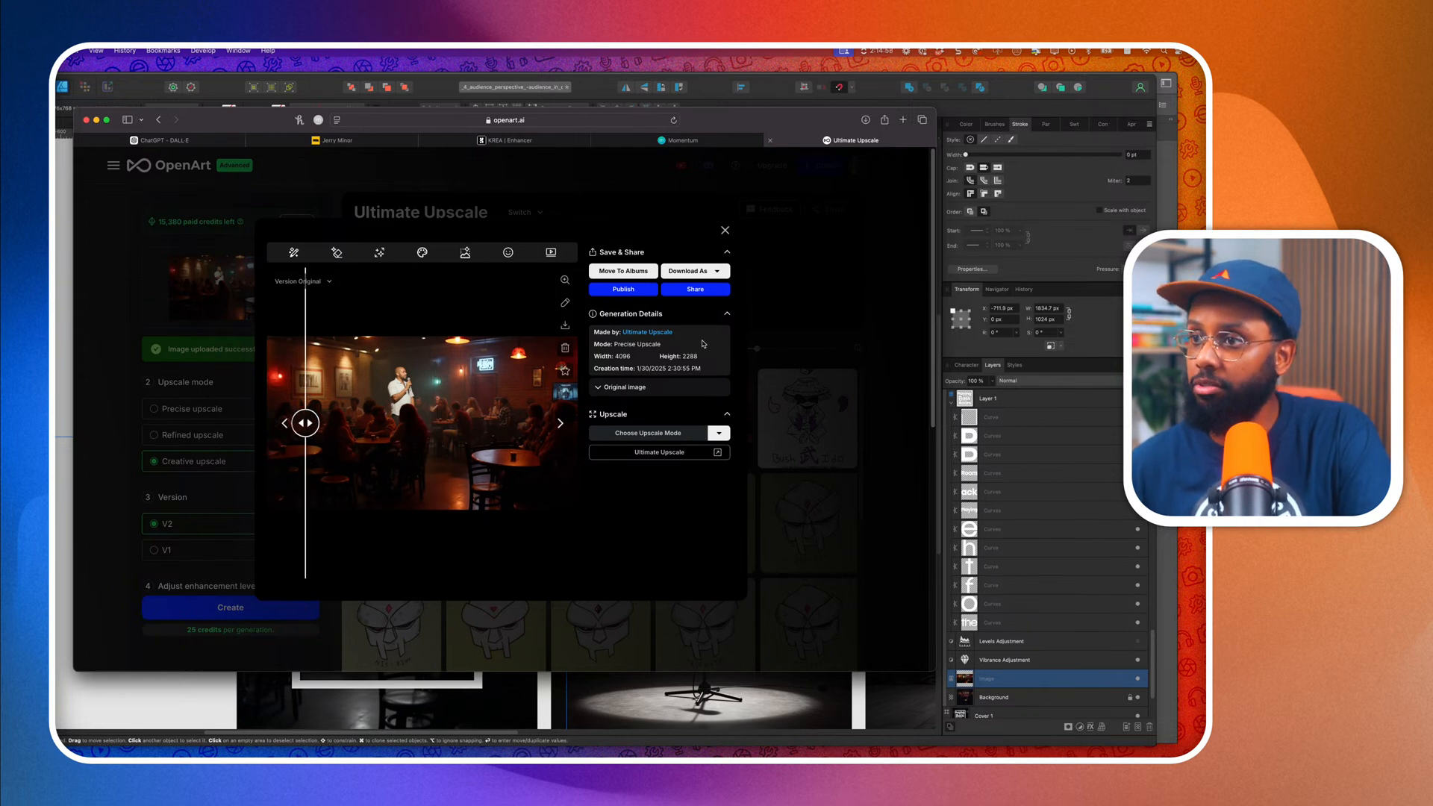
{"action": "double_click", "coordinate": [936, 671]}
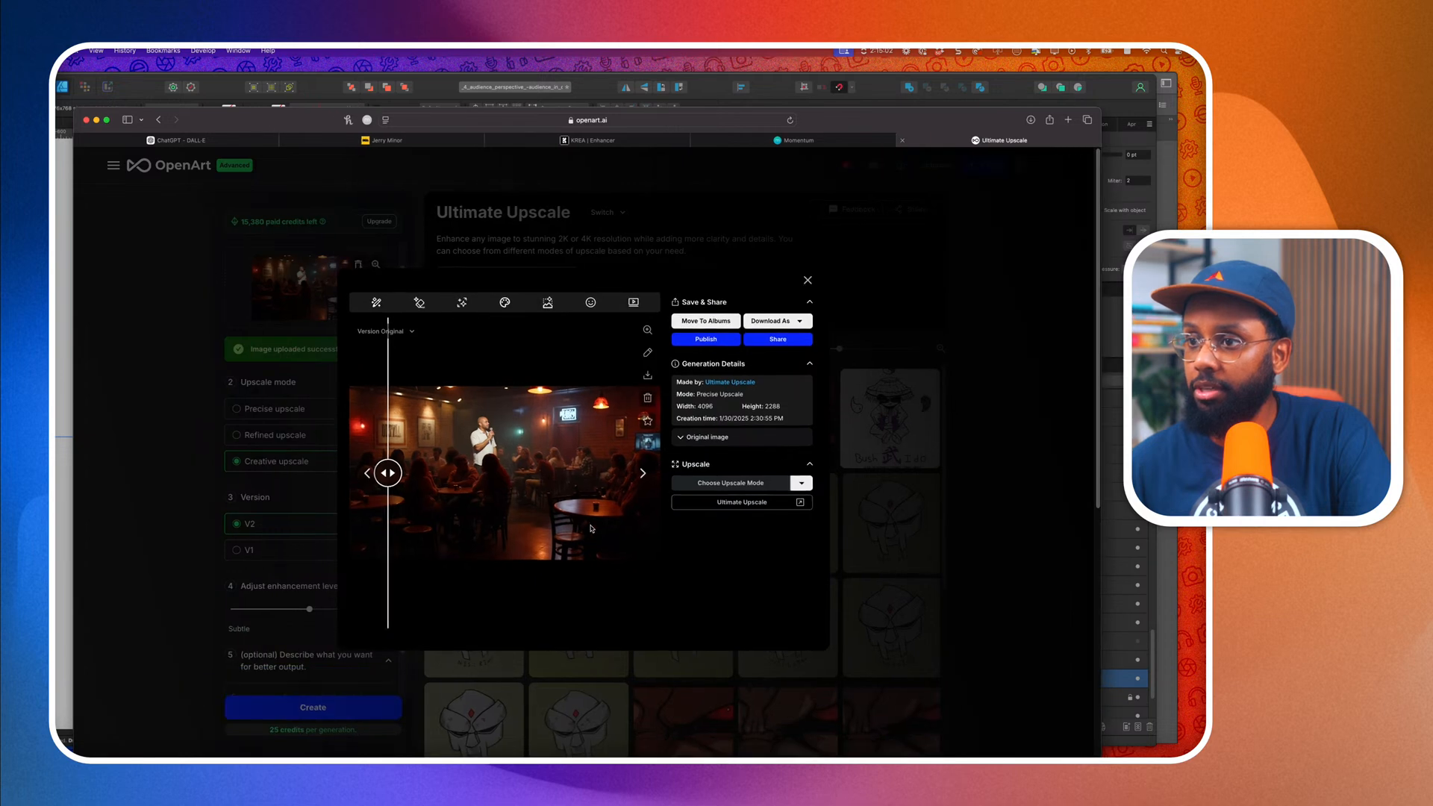
{"action": "left_click_drag", "start_coordinate": [387, 418], "coordinate": [293, 417]}
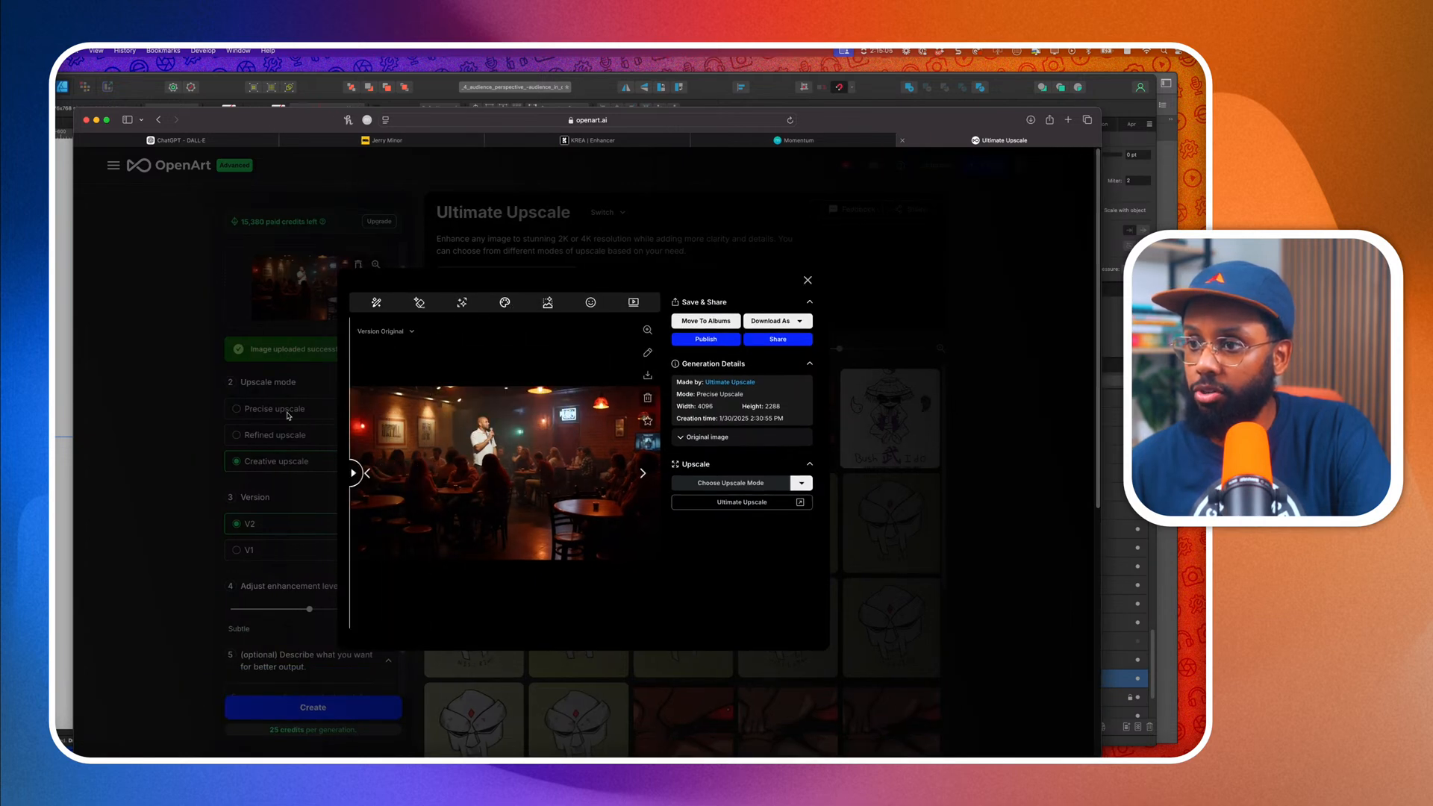
{"action": "left_click", "coordinate": [647, 331]}
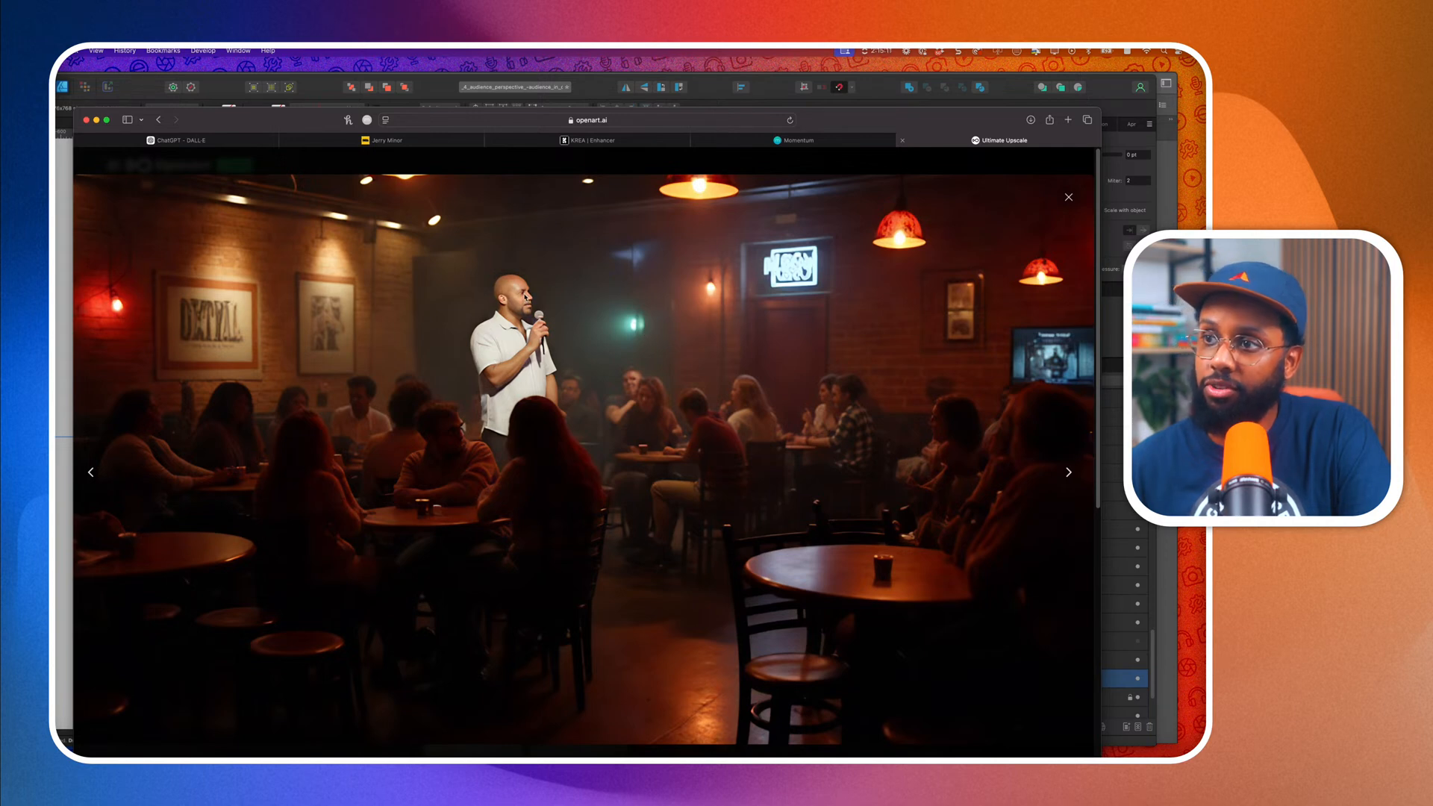
{"action": "left_click", "coordinate": [1068, 197]}
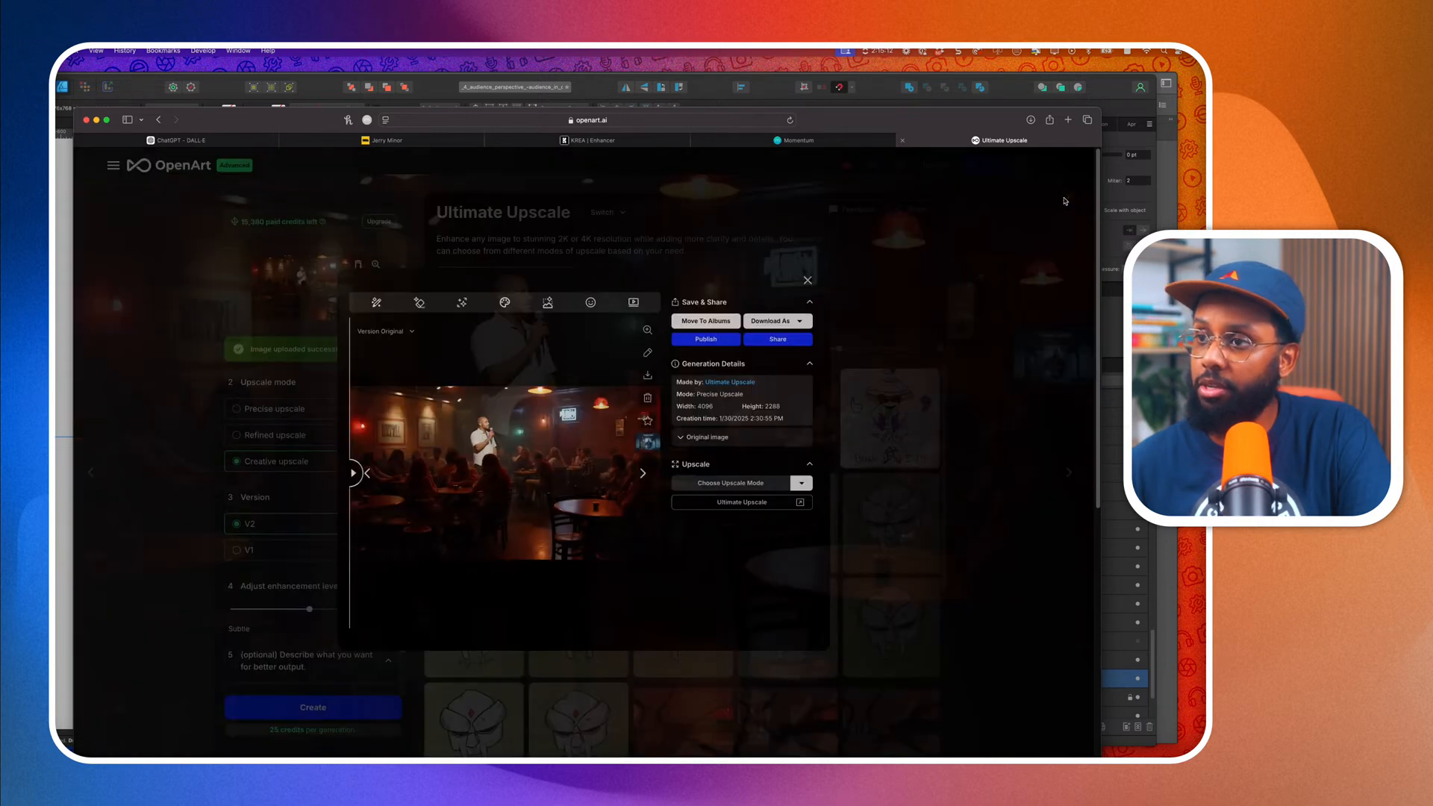
{"action": "left_click_drag", "start_coordinate": [356, 463], "coordinate": [581, 457]}
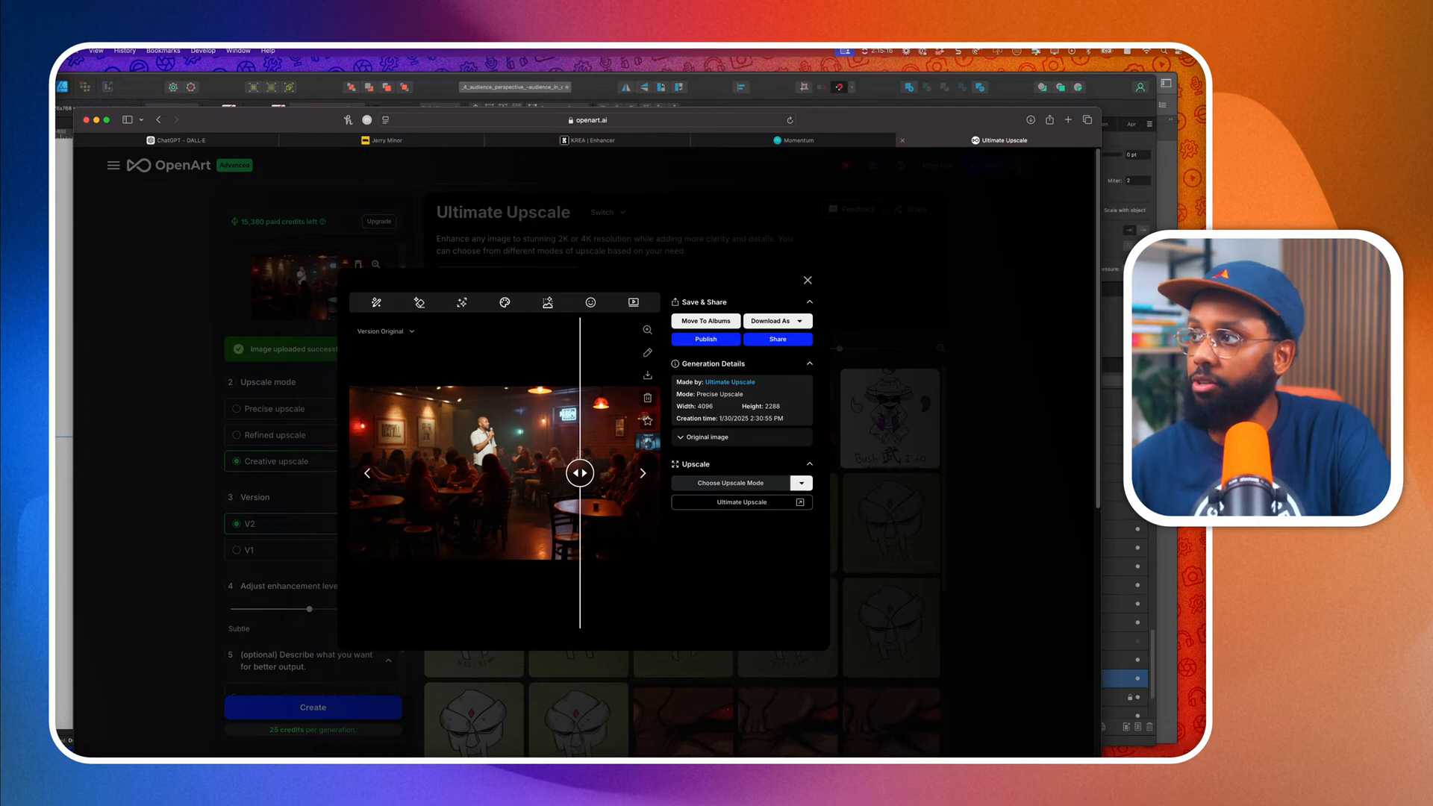
Inspect the comedian up close in the original krea 1.png, recheck the enlarged Precise upscale against it, and close the result's details.
{"action": "key", "text": "super+Tab"}
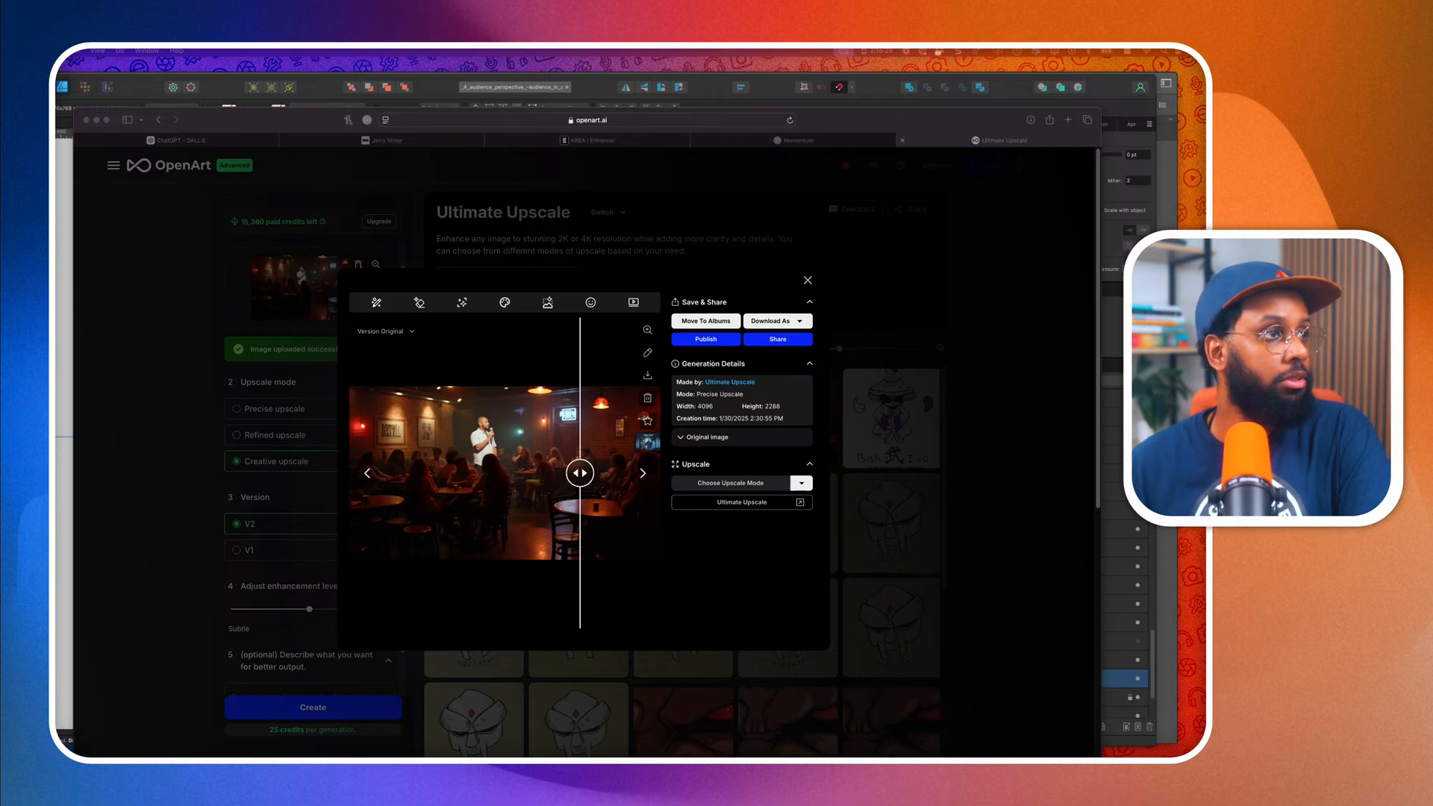
{"action": "key", "text": "super+o"}
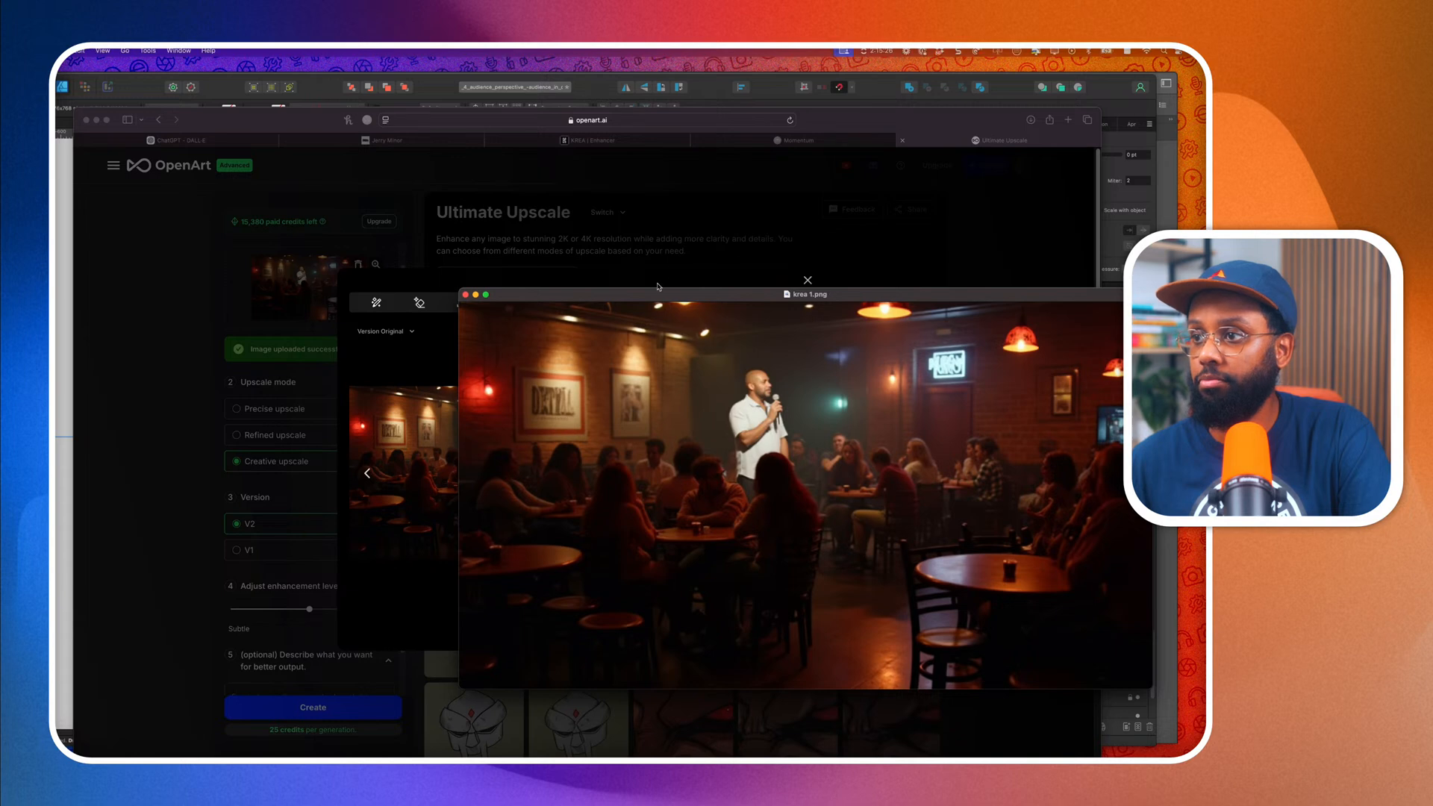
{"action": "left_click_drag", "start_coordinate": [658, 290], "coordinate": [531, 294]}
{"action": "scroll", "coordinate": [727, 442], "scroll_direction": "up", "scroll_amount": 10}
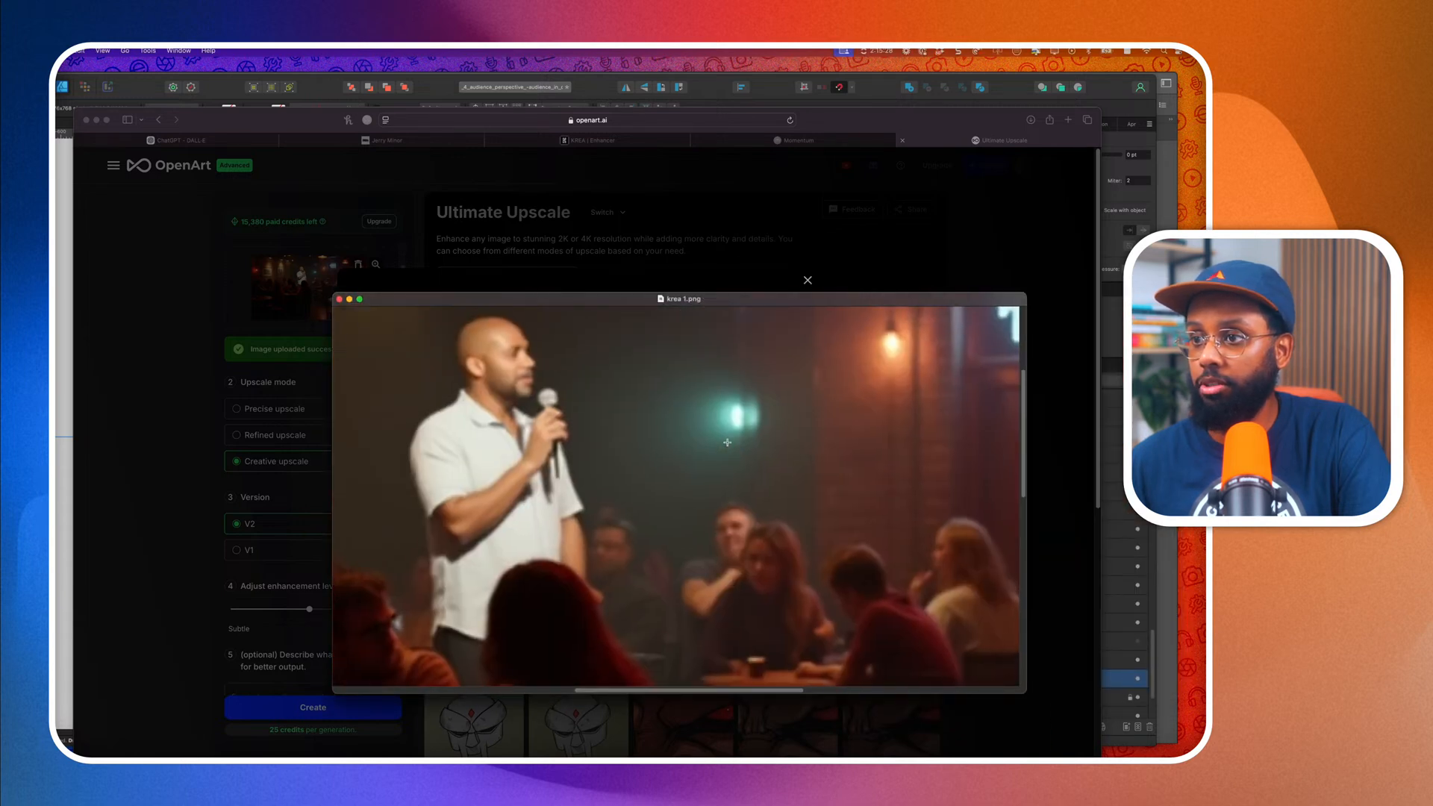
{"action": "scroll", "coordinate": [727, 442], "scroll_direction": "left", "scroll_amount": 5}
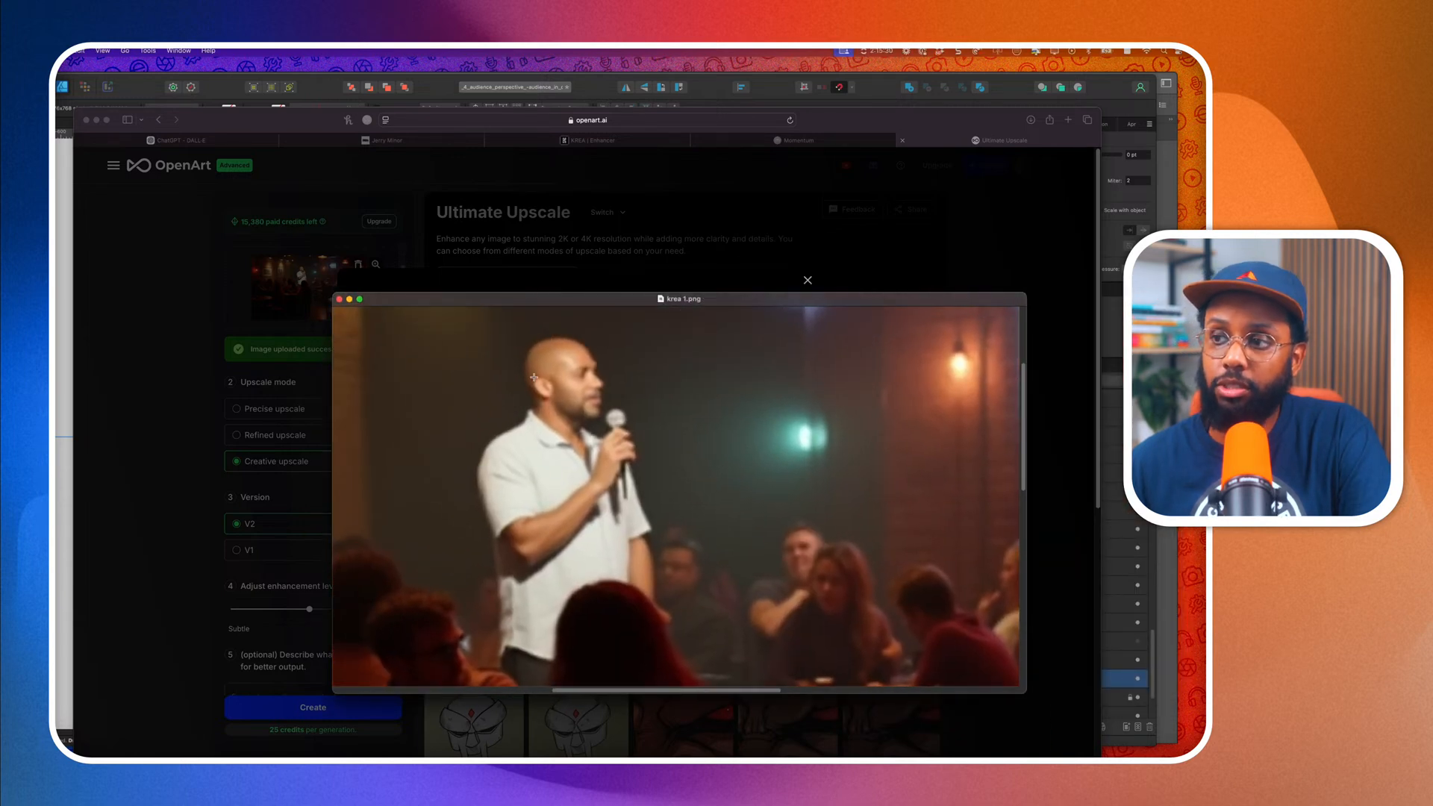
{"action": "left_click", "coordinate": [339, 299]}
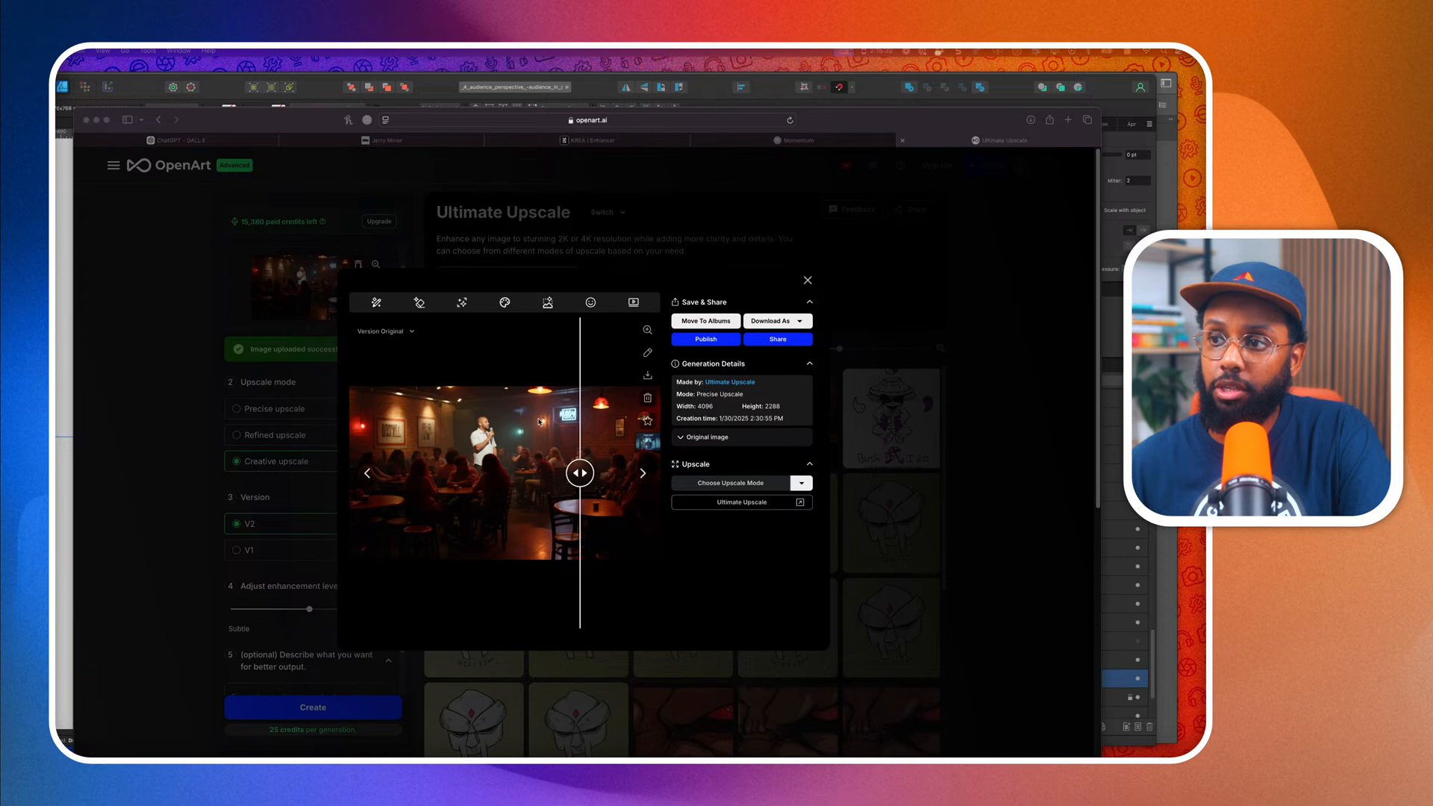
{"action": "left_click", "coordinate": [647, 331]}
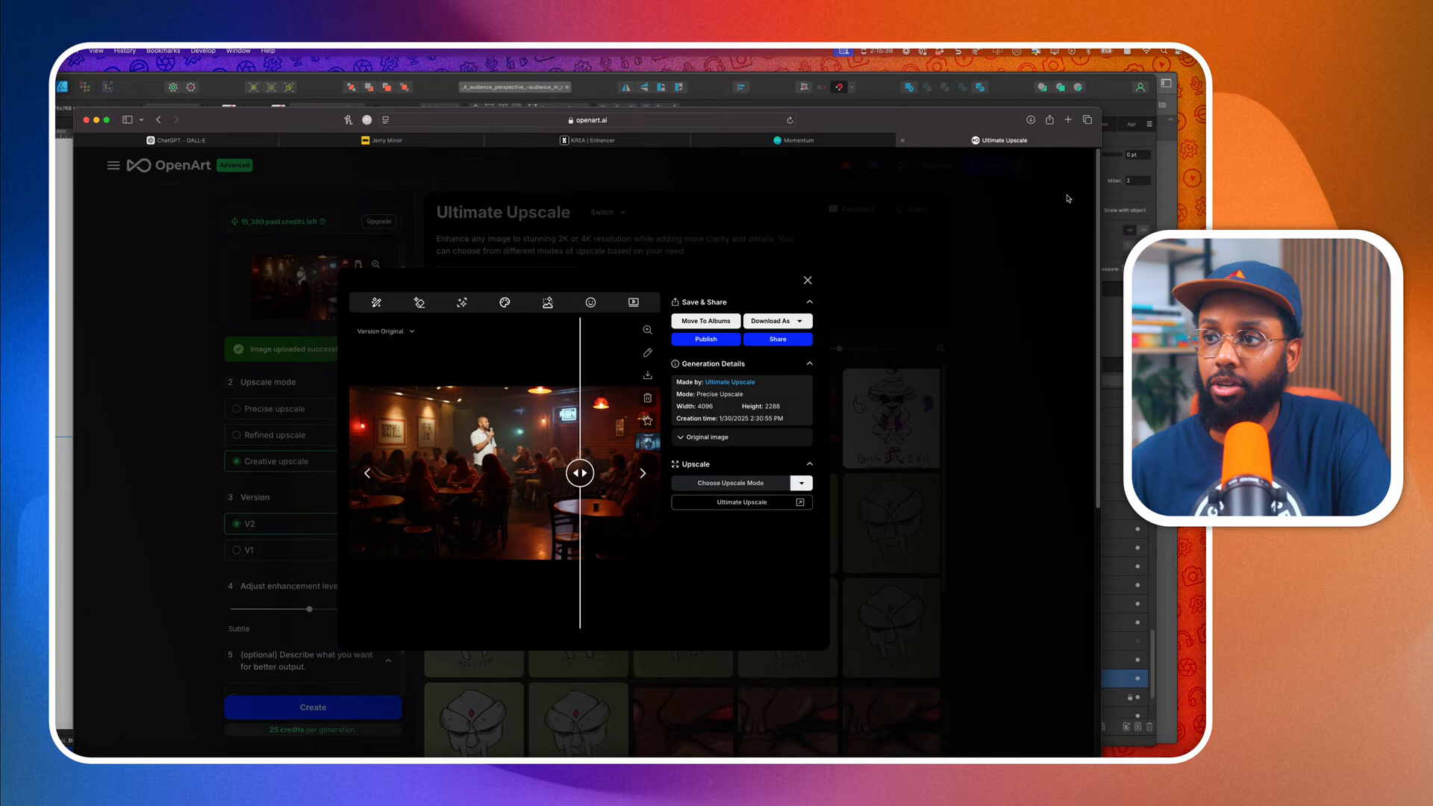
{"action": "left_click", "coordinate": [1069, 199]}
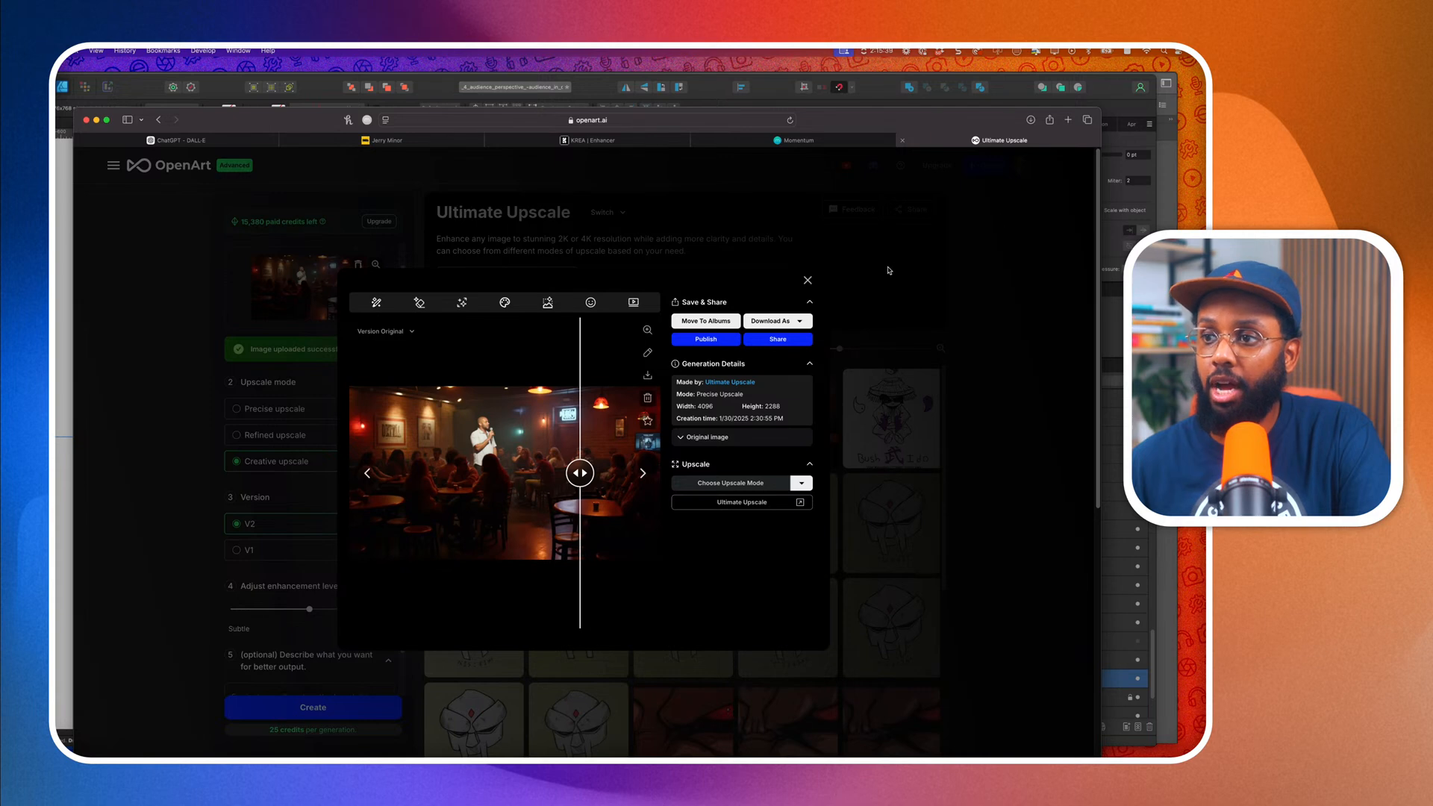
{"action": "left_click", "coordinate": [807, 280]}
Examine the subtle Refined upscale enlarged, checking the comedian's face up close, and view the Creative upscale for comparison.
{"action": "left_click", "coordinate": [665, 405]}
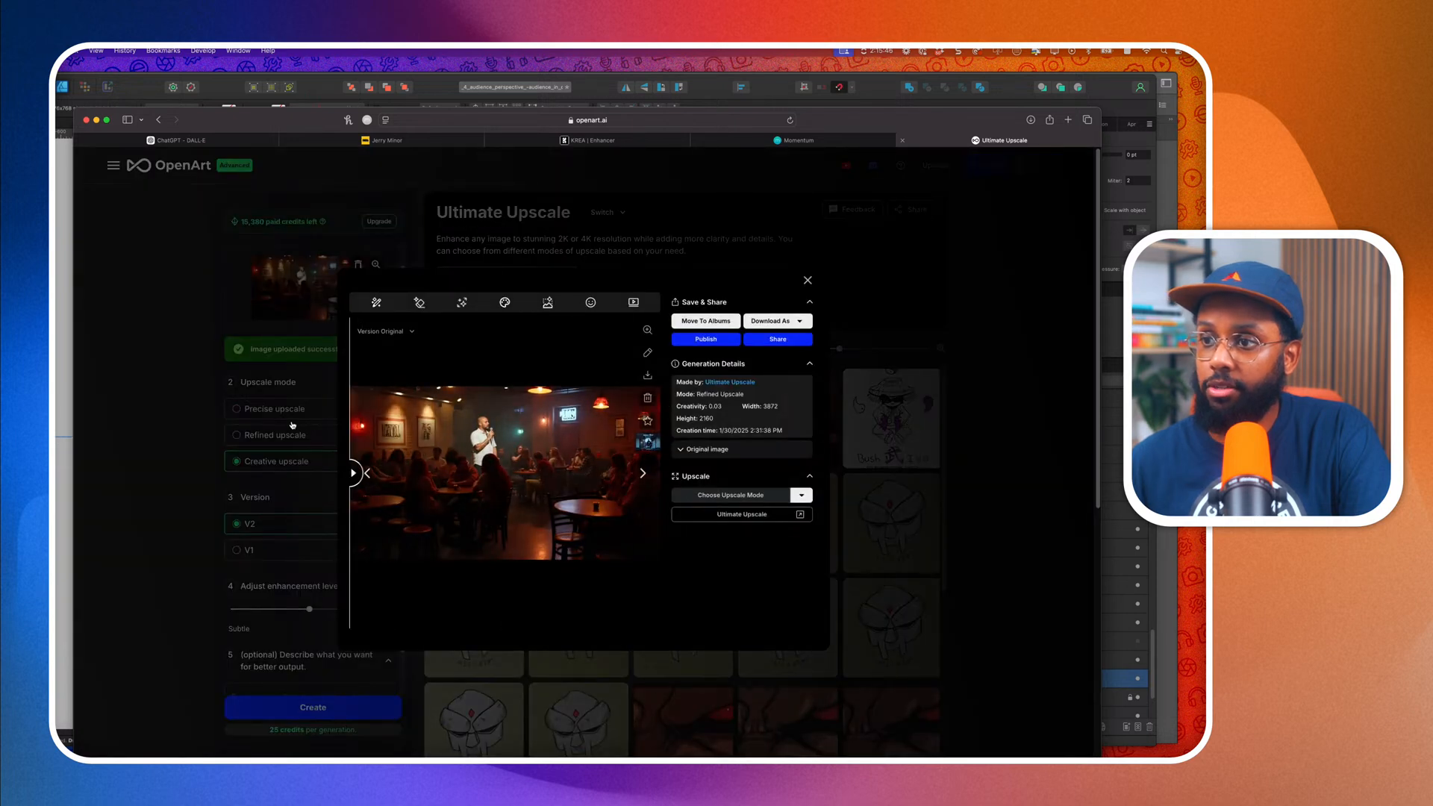
{"action": "left_click", "coordinate": [647, 332]}
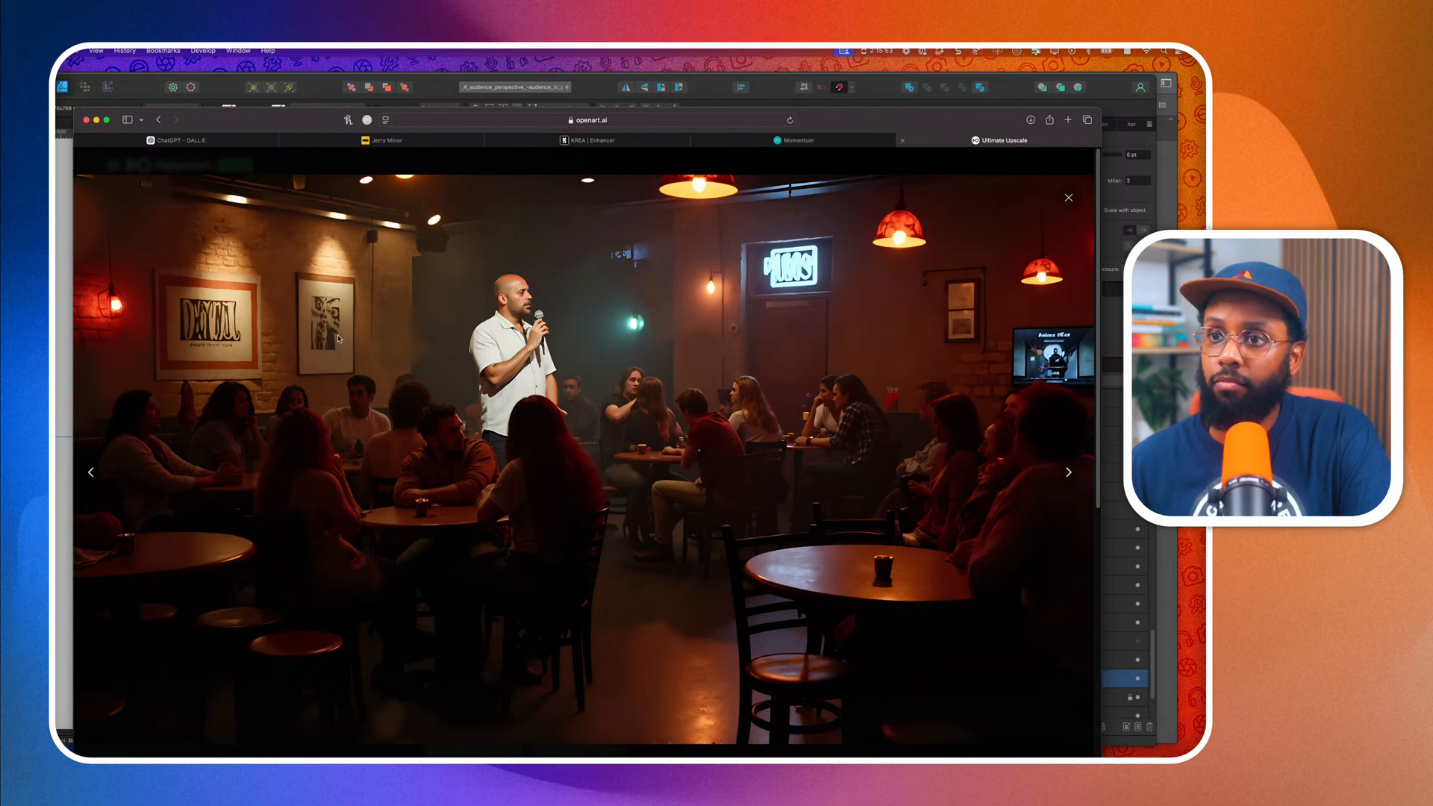
{"action": "scroll", "coordinate": [516, 305], "scroll_direction": "up", "scroll_amount": 5}
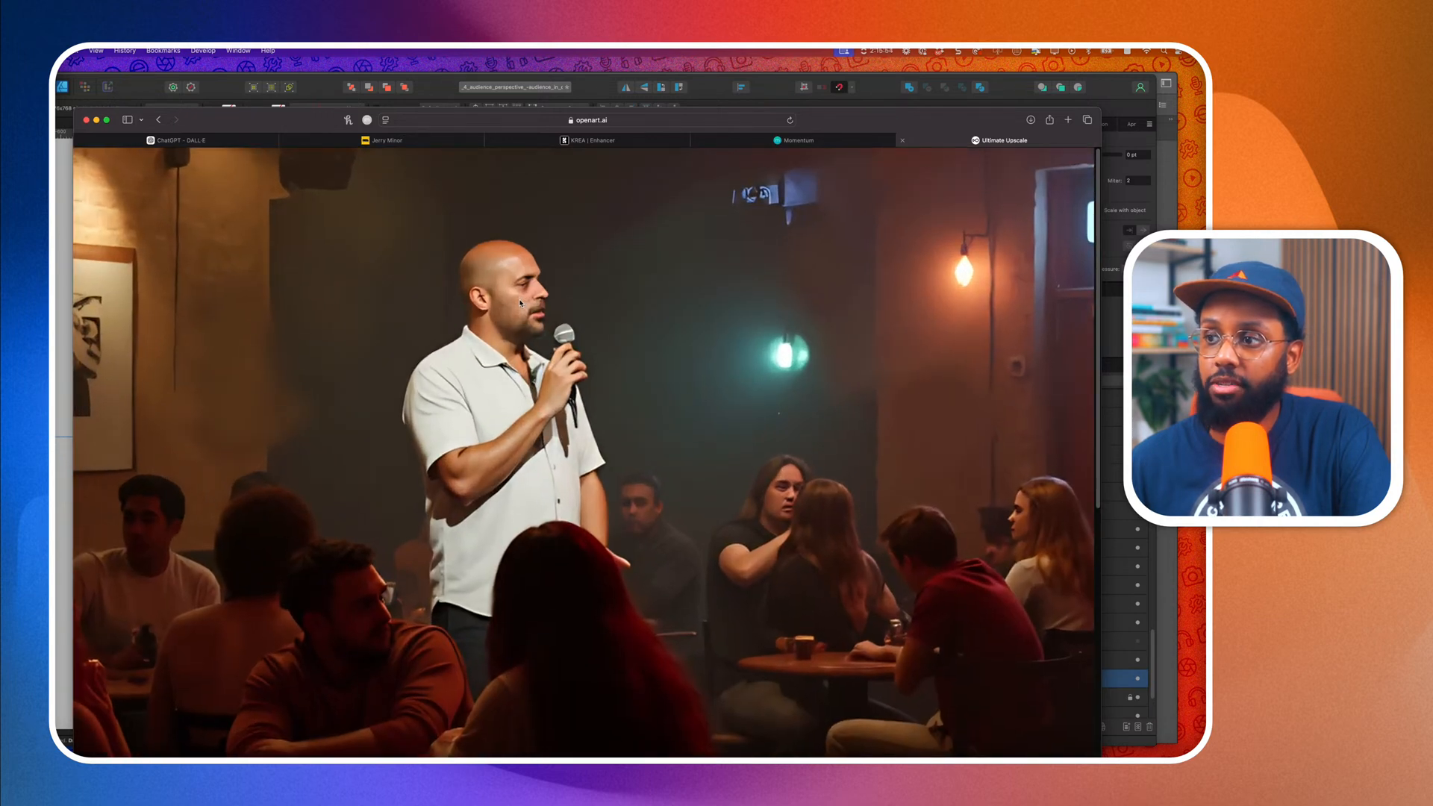
{"action": "scroll", "coordinate": [520, 303], "scroll_direction": "down", "scroll_amount": 3}
{"action": "scroll", "coordinate": [520, 303], "scroll_direction": "down", "scroll_amount": 2}
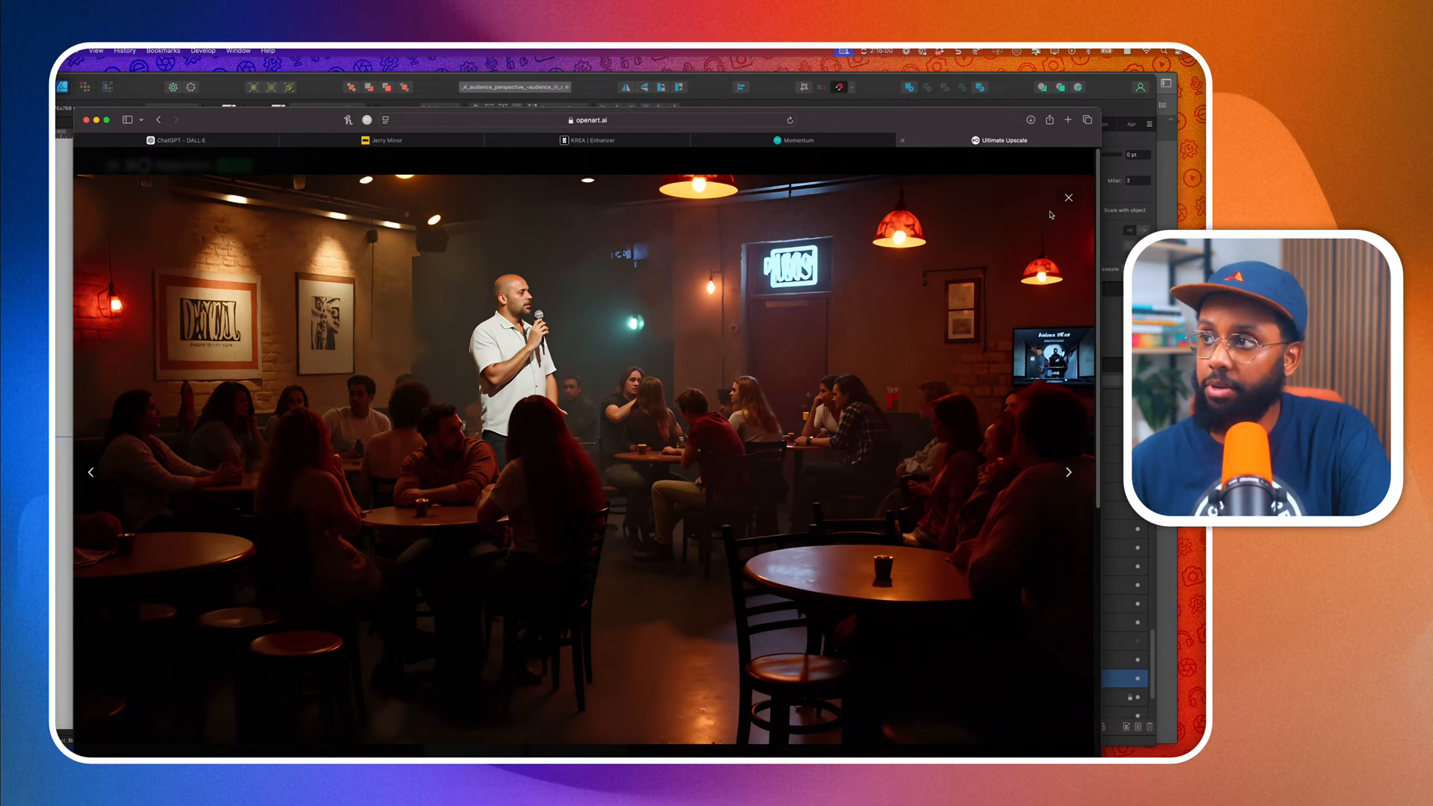
{"action": "left_click", "coordinate": [92, 474]}
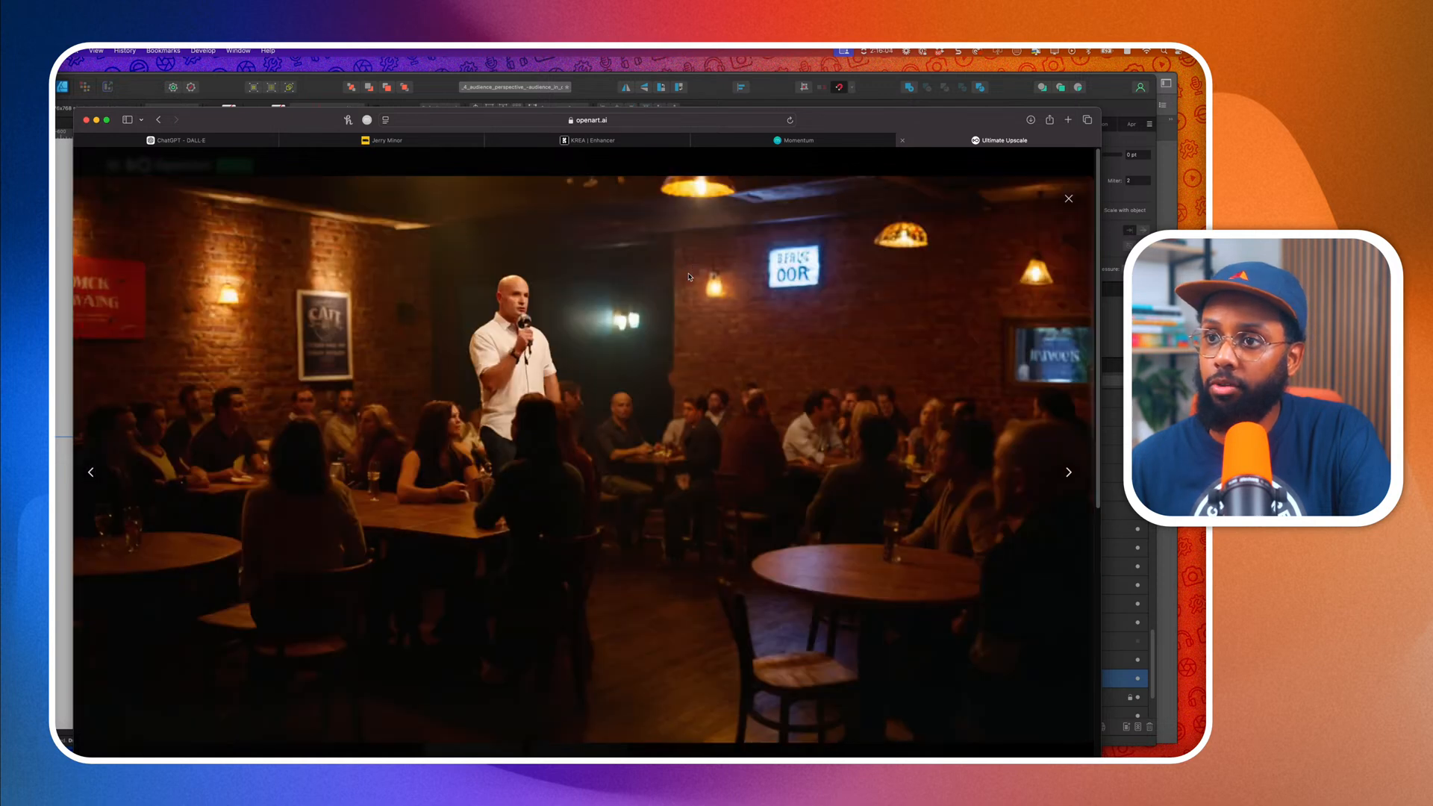
{"action": "left_click", "coordinate": [1069, 198]}
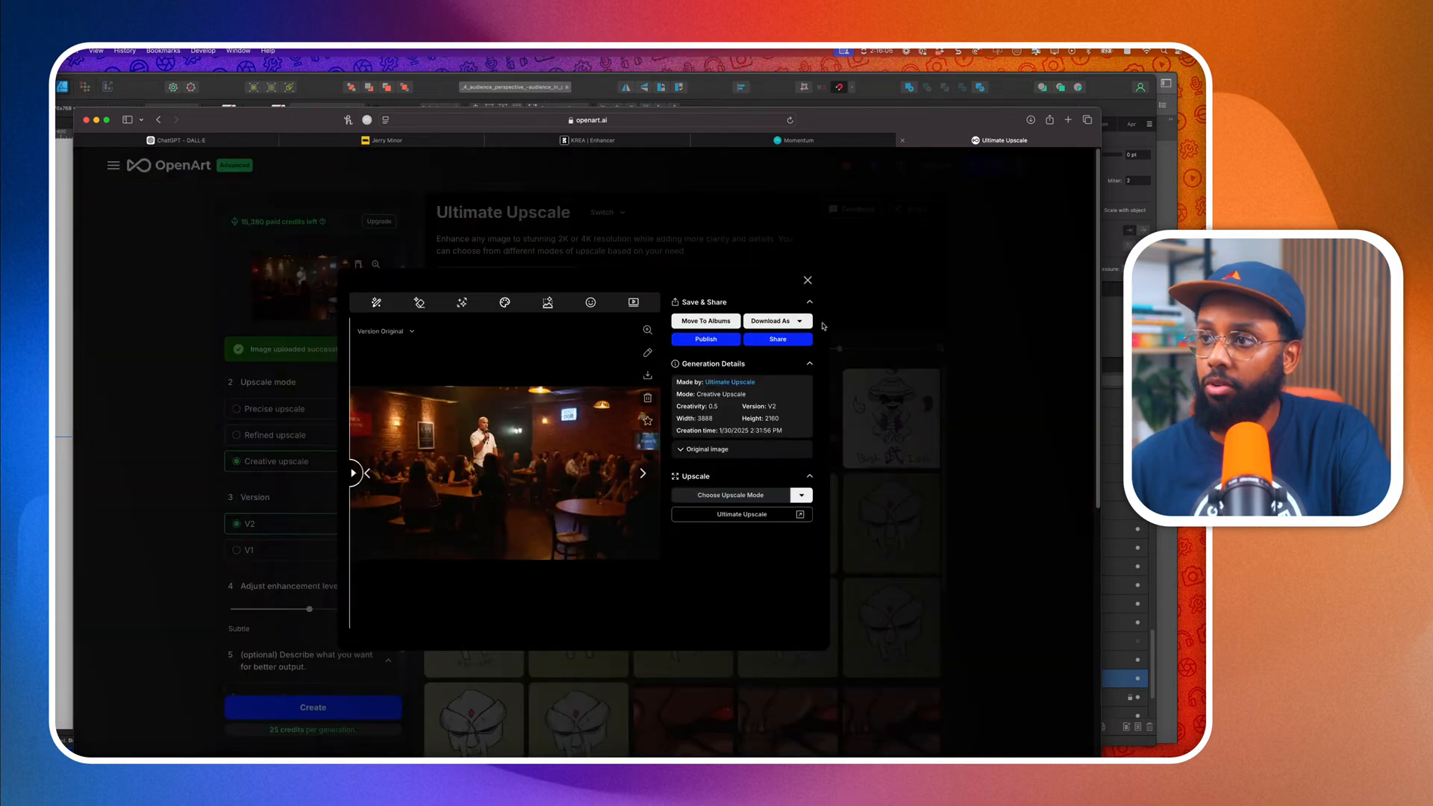
Open both Refined upscales of the club image and compare them repeatedly at enlarged size.
{"action": "left_click", "coordinate": [807, 280]}
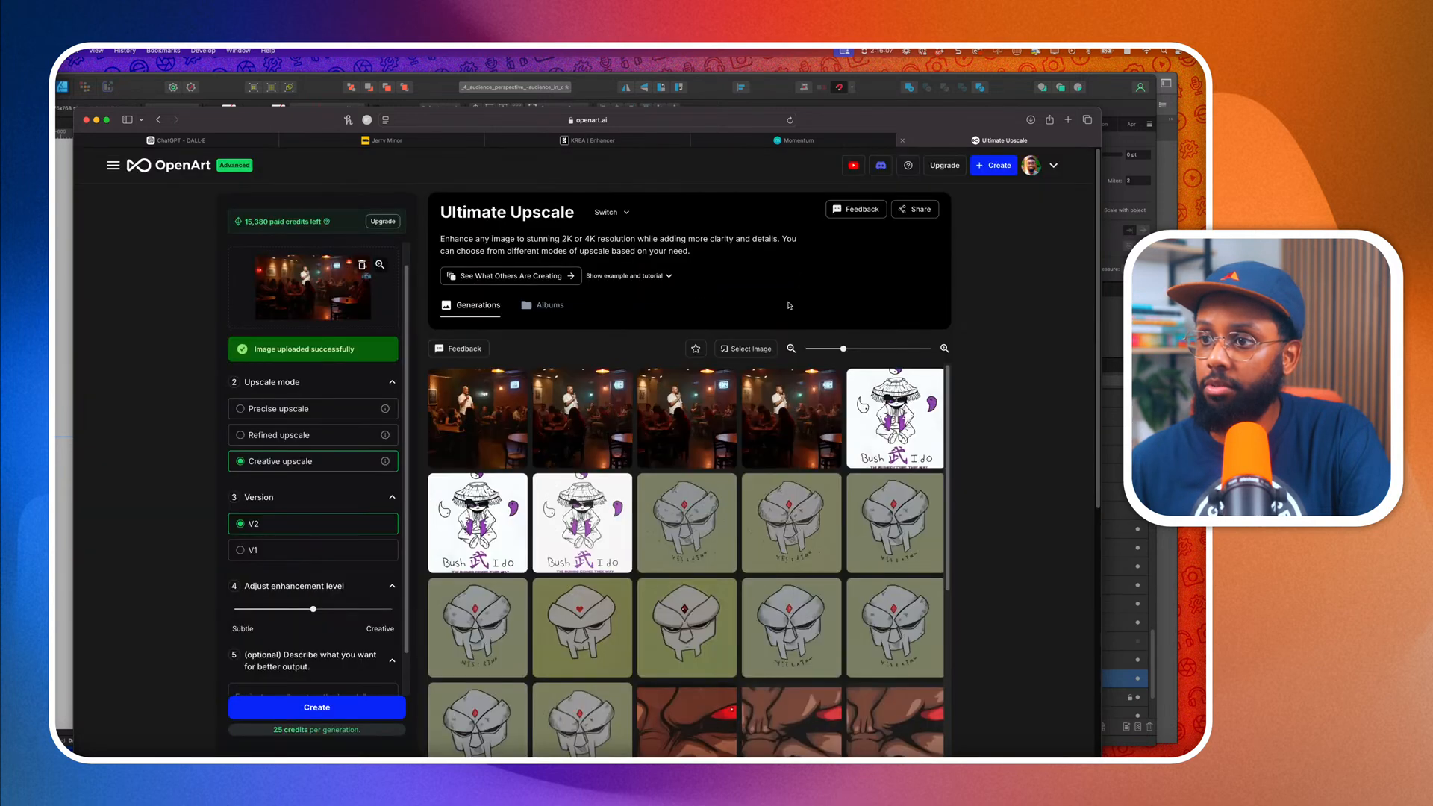
{"action": "left_click", "coordinate": [585, 419]}
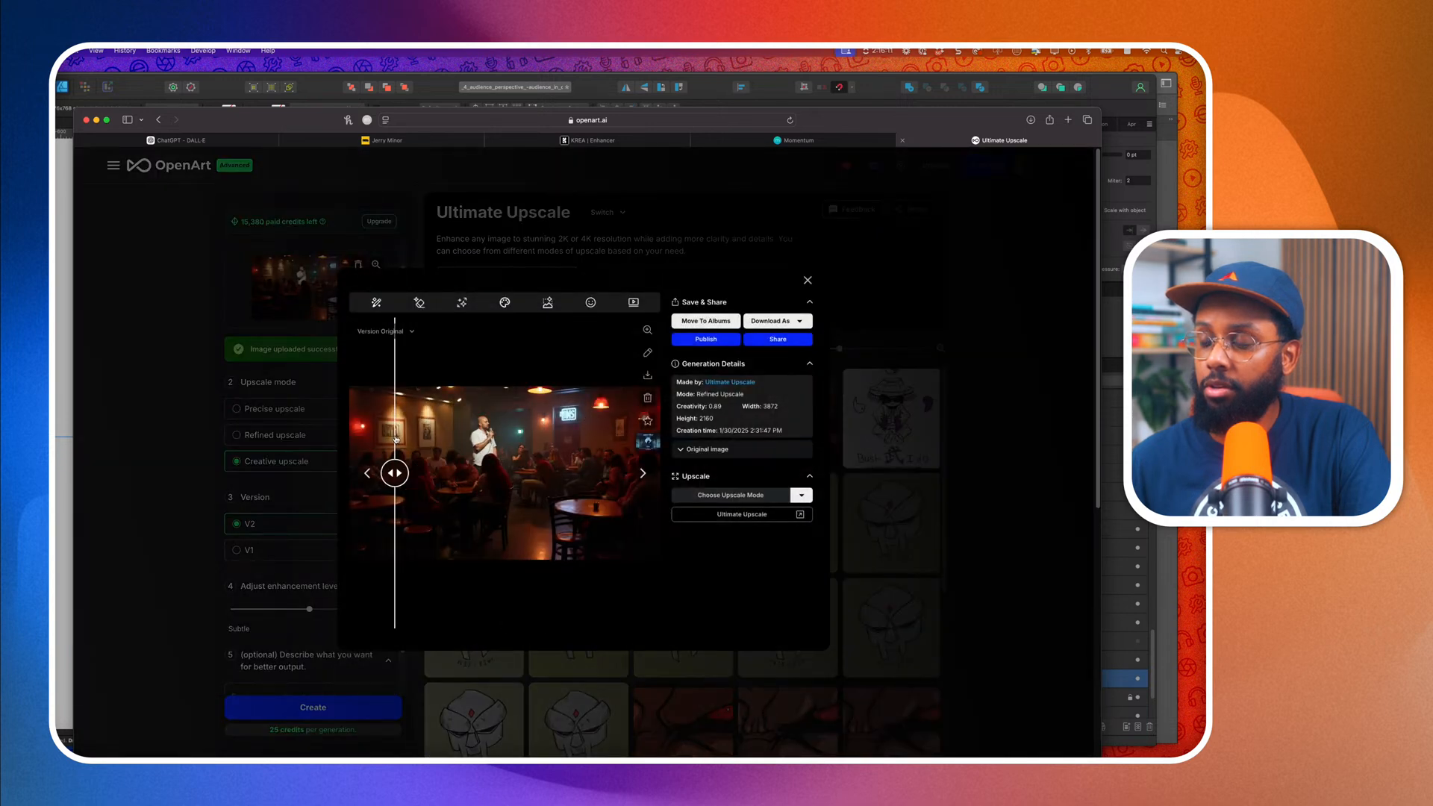
{"action": "left_click", "coordinate": [861, 417]}
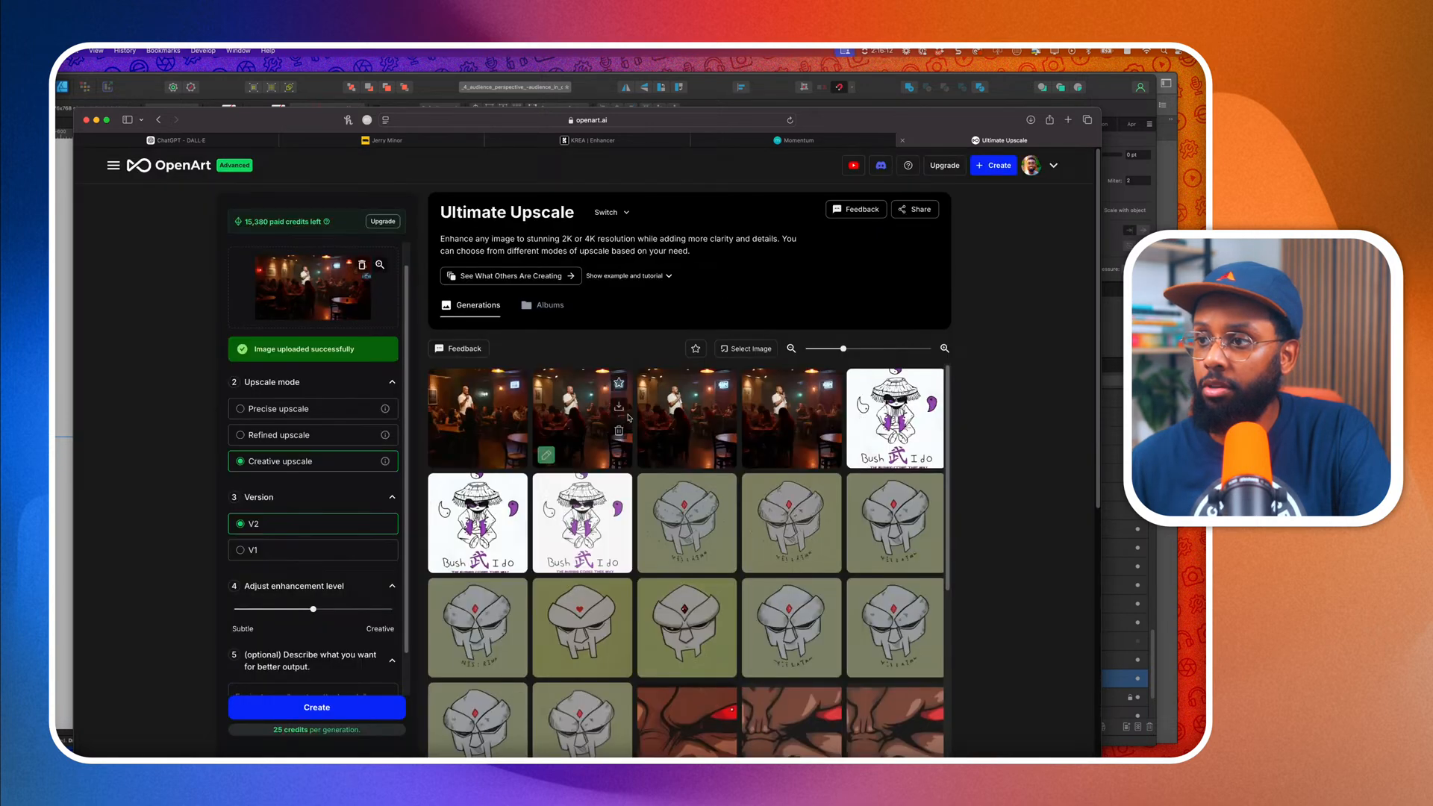
{"action": "left_click", "coordinate": [671, 413]}
{"action": "left_click", "coordinate": [646, 329]}
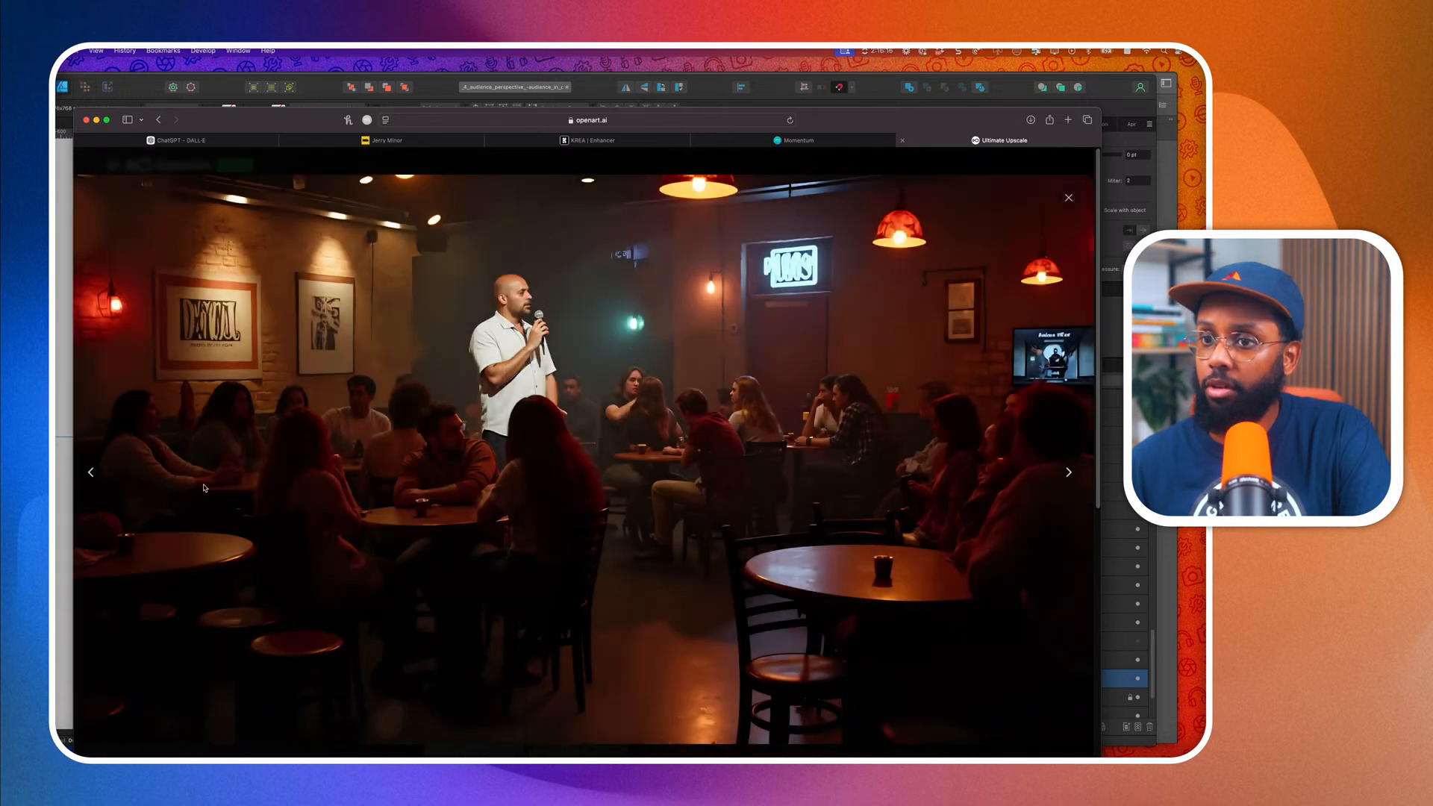
{"action": "left_click", "coordinate": [92, 473]}
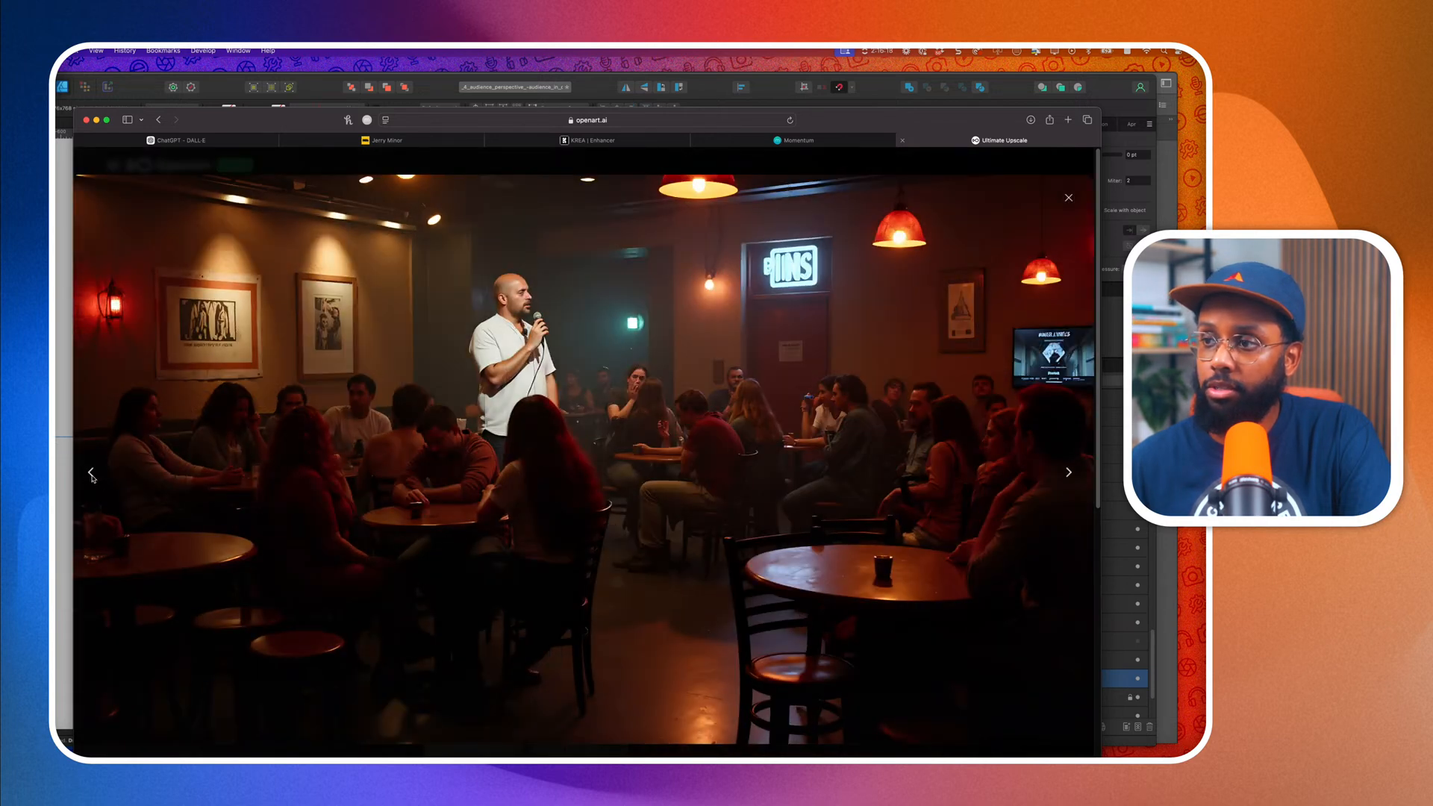
{"action": "left_click", "coordinate": [1069, 473]}
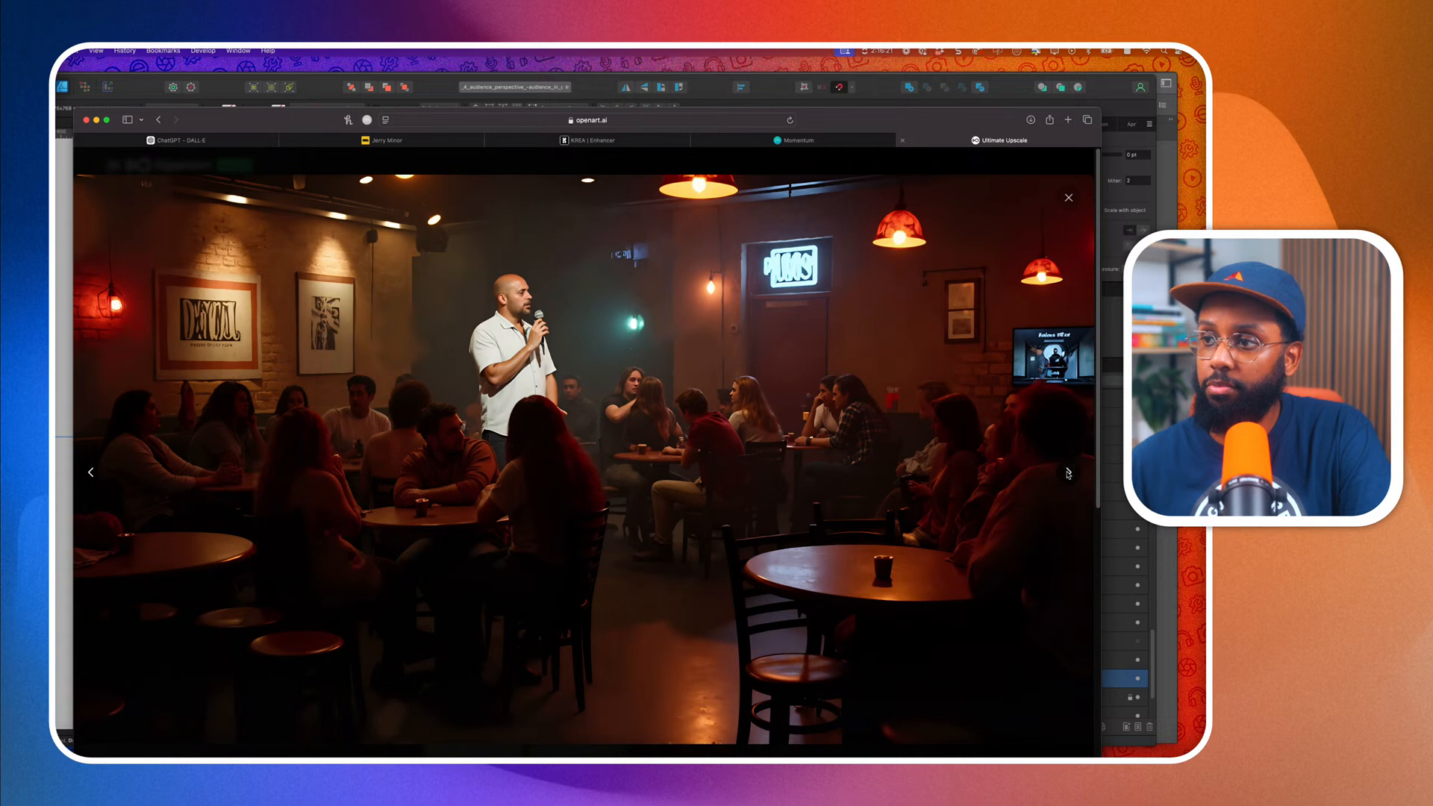
{"action": "left_click", "coordinate": [90, 474]}
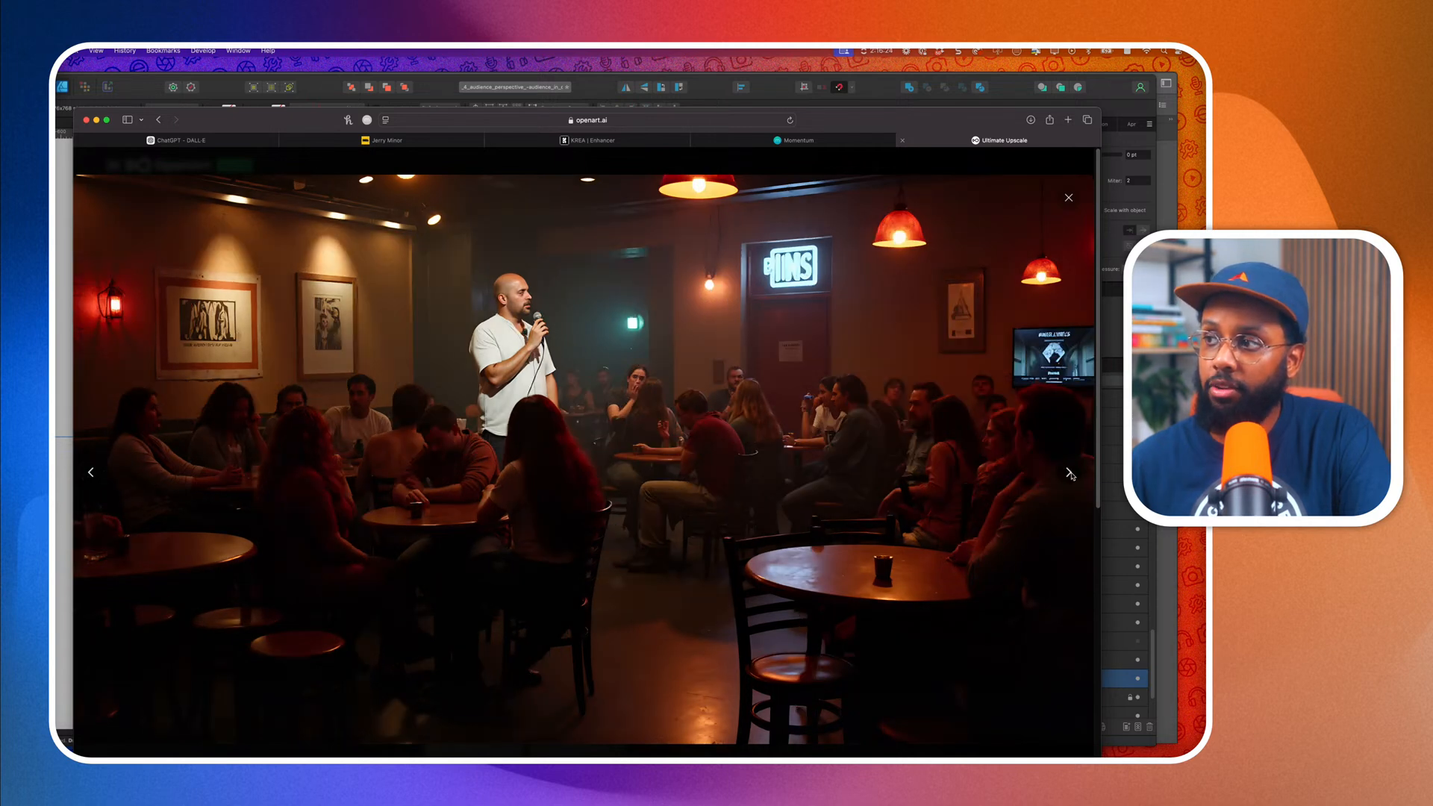
{"action": "key", "text": "Left"}
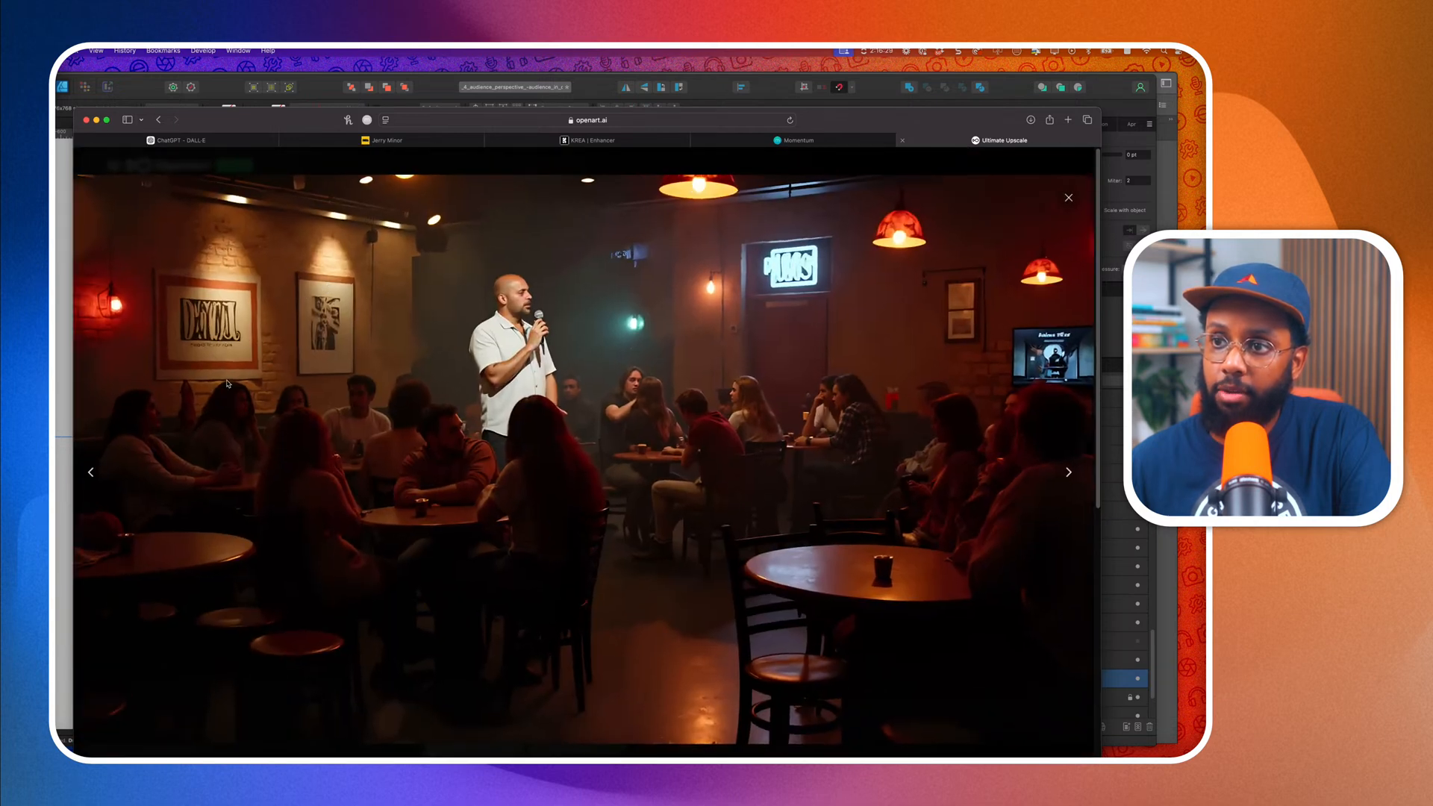
Inspect the stronger Refined upscale up close, checking the comedian, the crowd and the signs on the wall.
{"action": "left_click", "coordinate": [92, 474]}
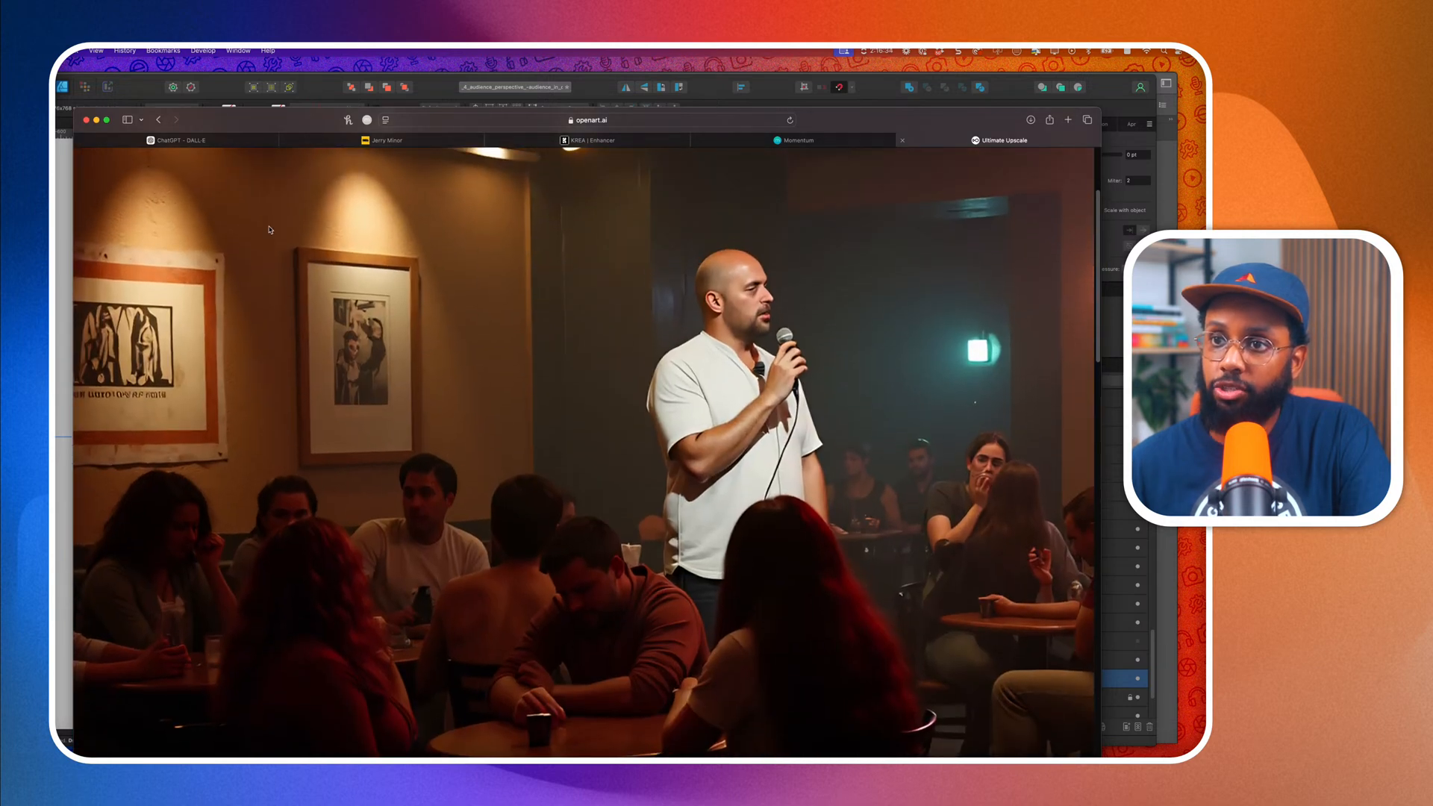
{"action": "scroll", "coordinate": [250, 420], "scroll_direction": "up", "scroll_amount": 1}
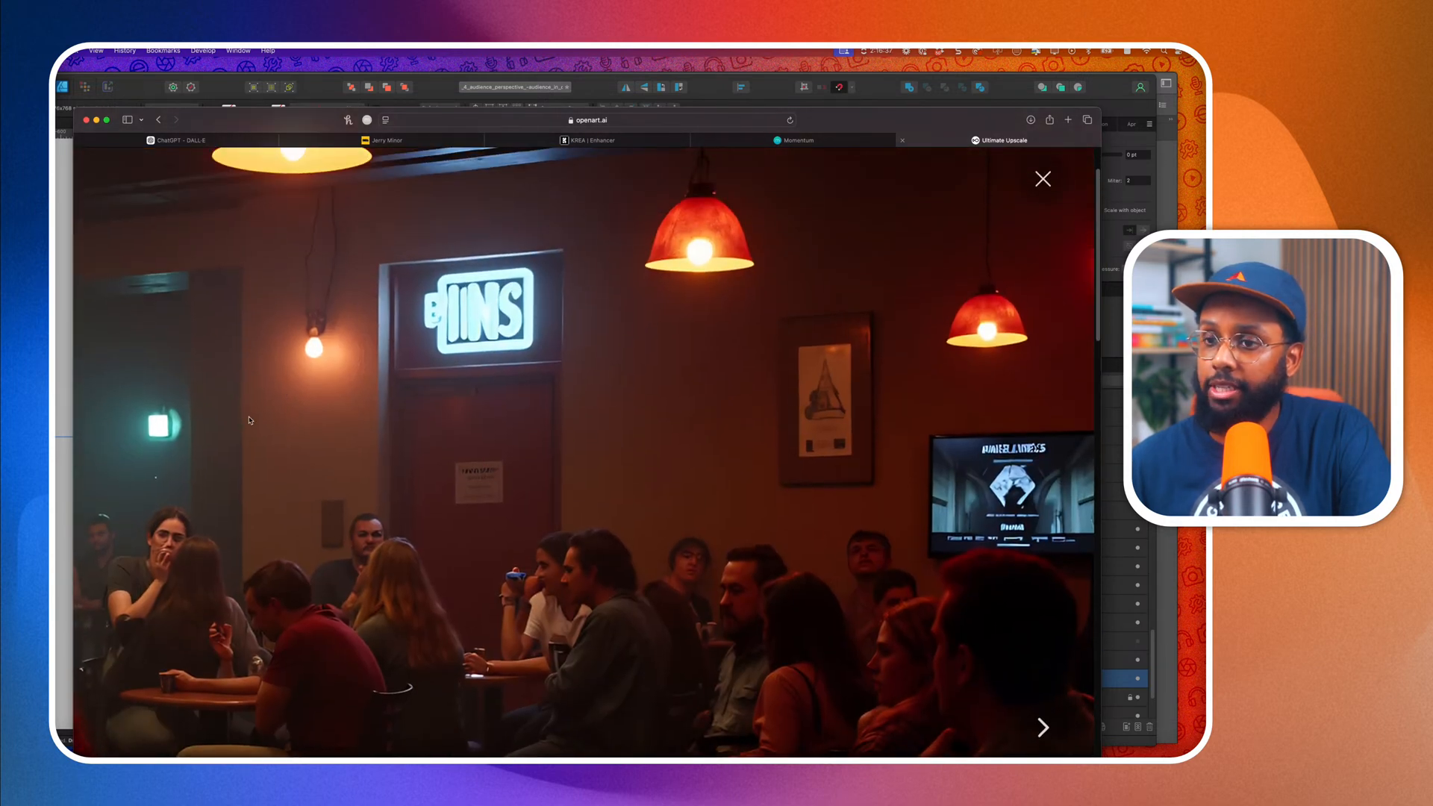
{"action": "double_click", "coordinate": [189, 443]}
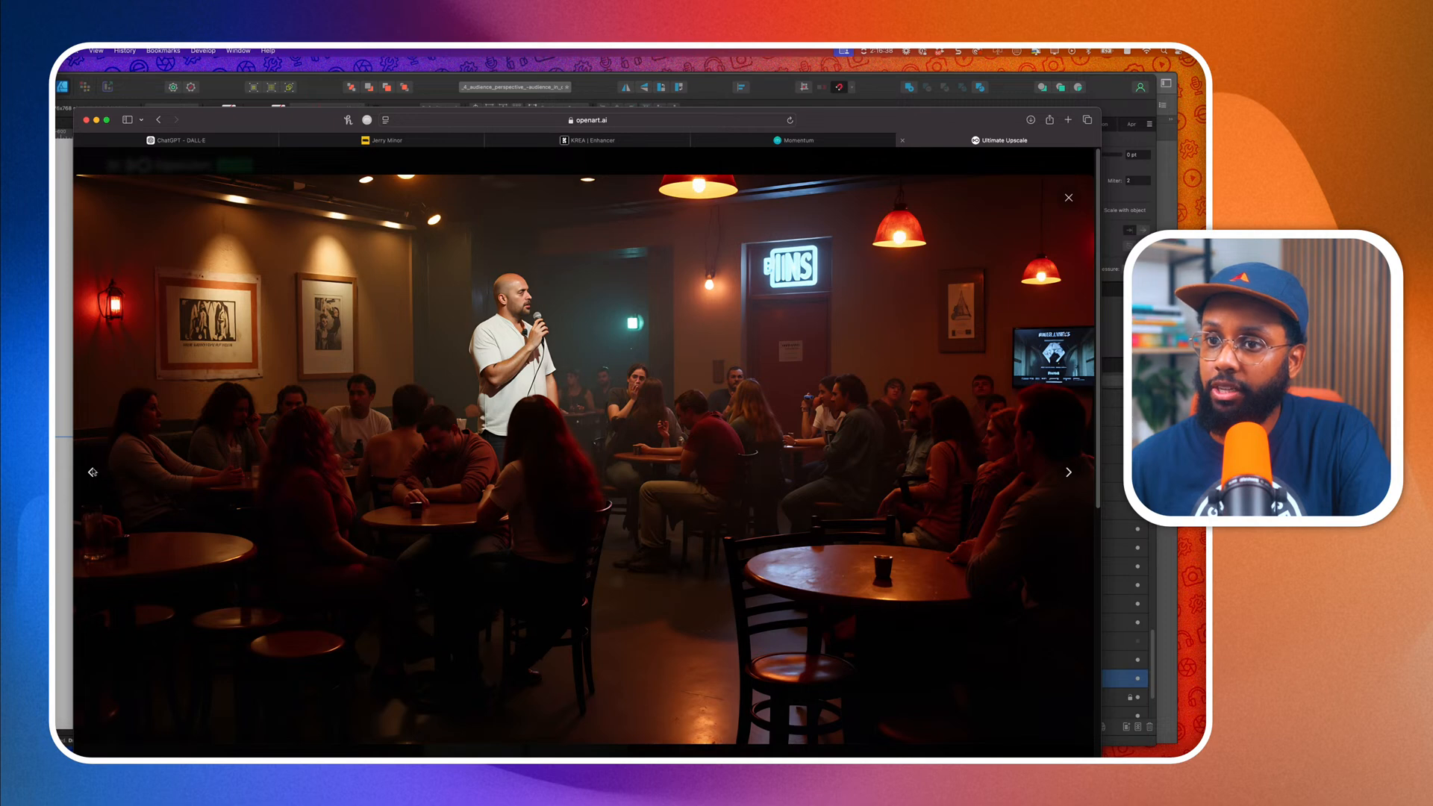
Compare the enlarged Precise upscale with the two Refined upscales.
{"action": "left_click", "coordinate": [90, 471]}
{"action": "left_click", "coordinate": [1069, 472]}
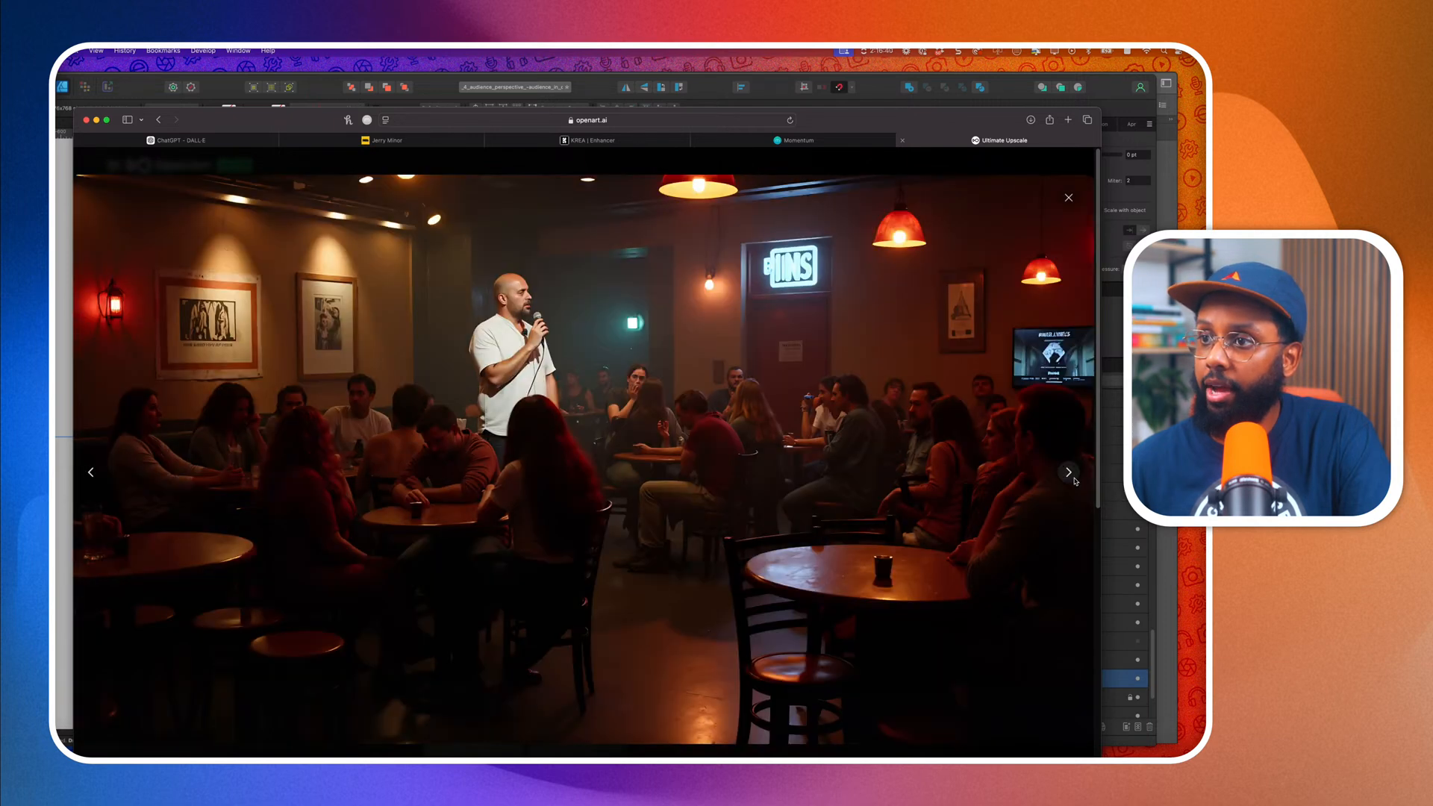
{"action": "left_click", "coordinate": [1072, 477]}
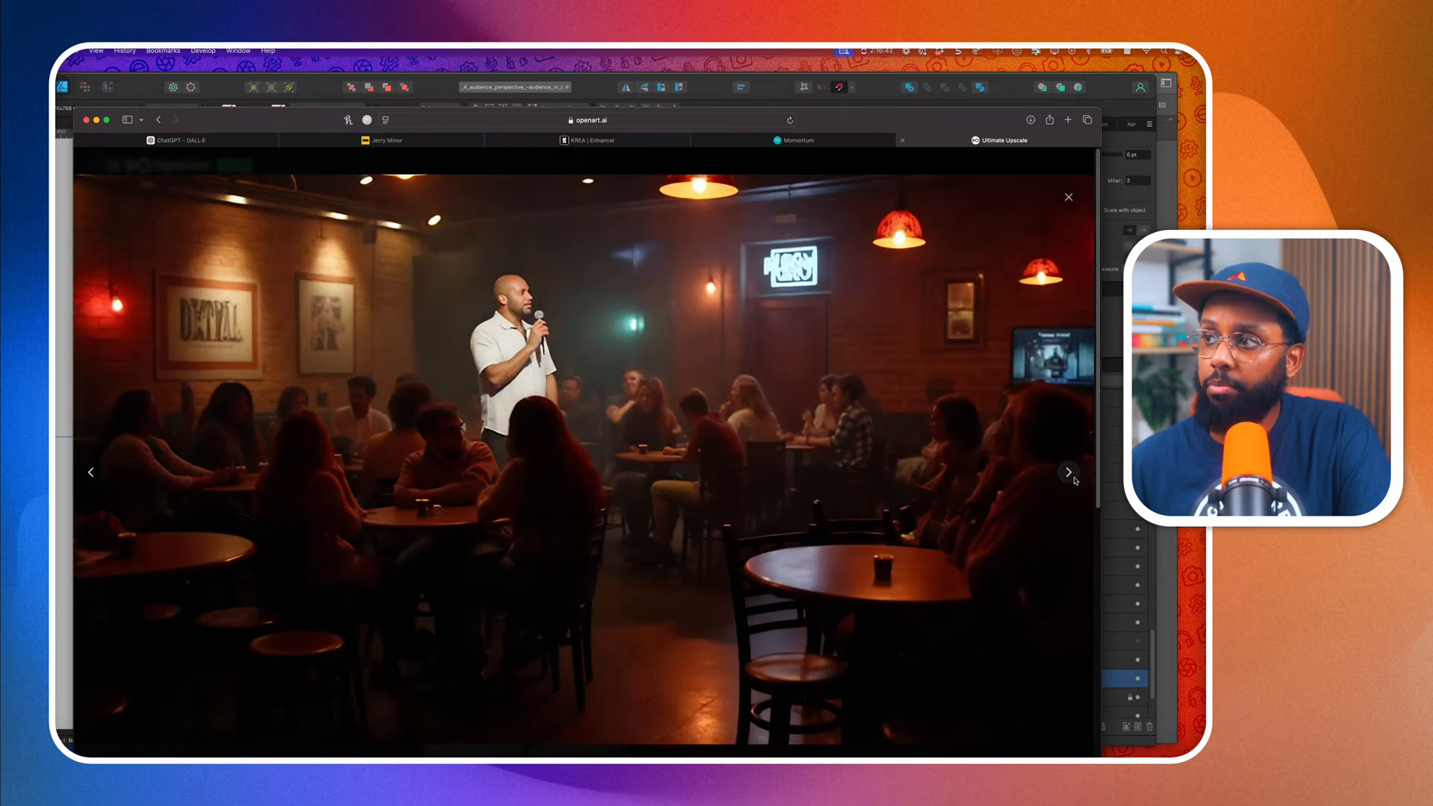
{"action": "left_click", "coordinate": [90, 474]}
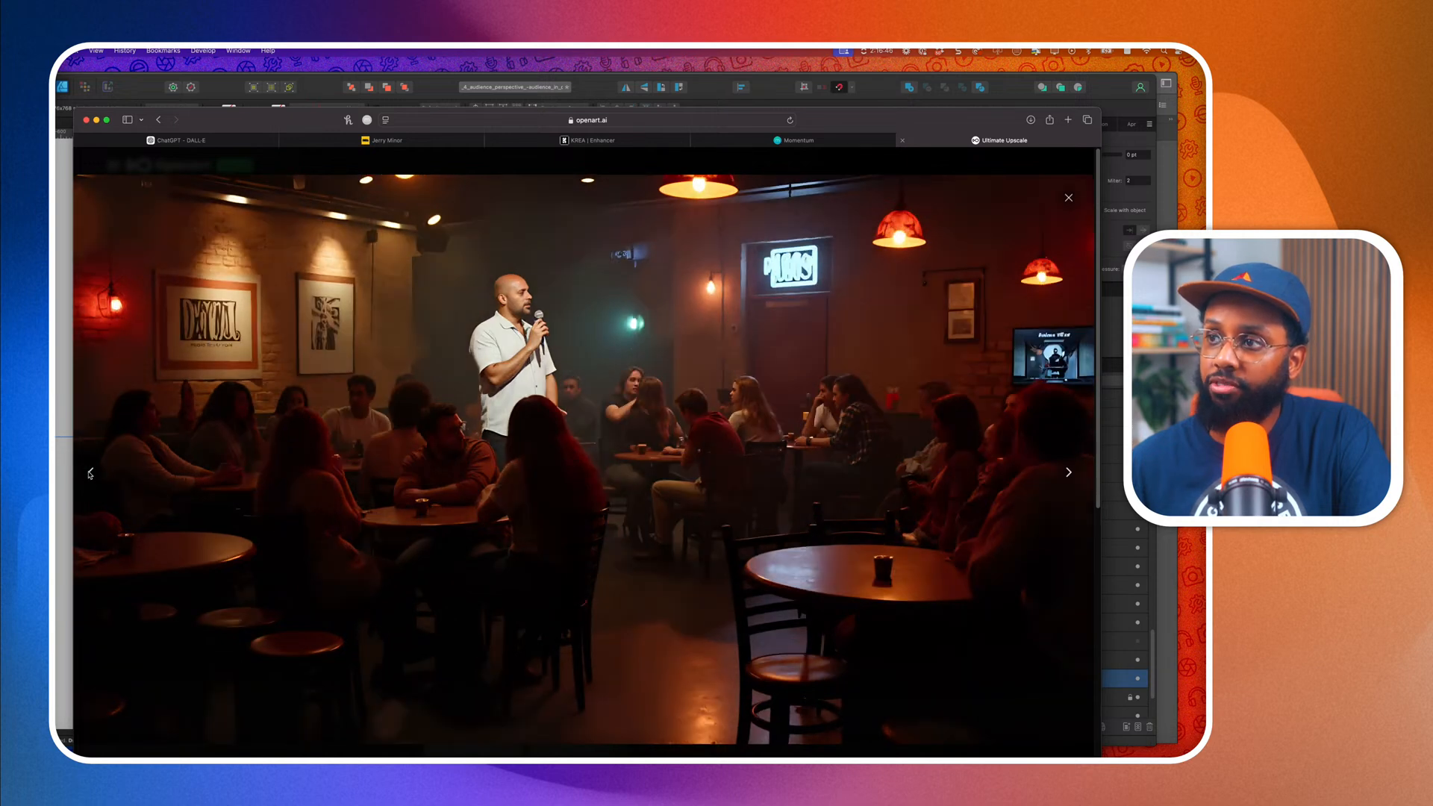
{"action": "left_click", "coordinate": [90, 473]}
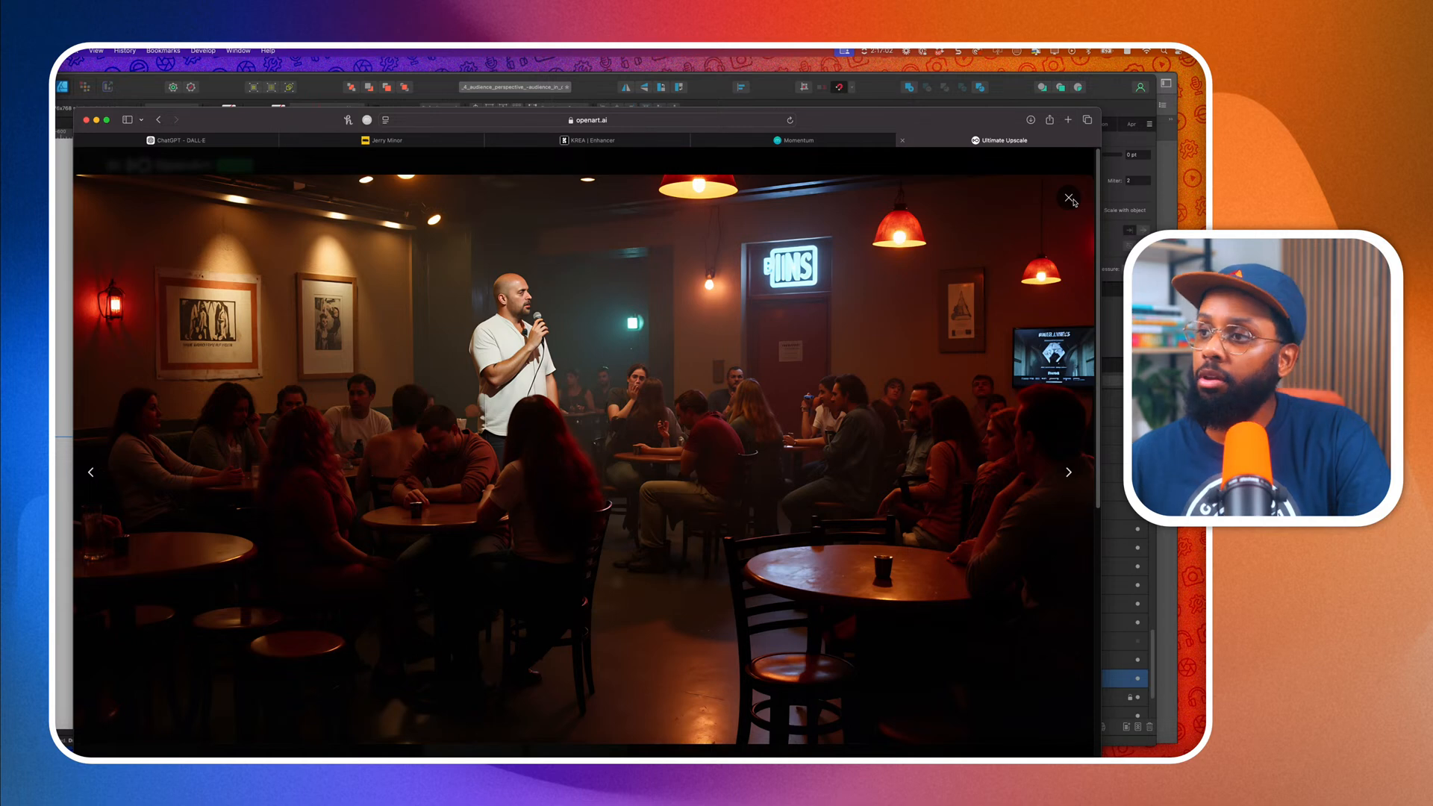
Check the Creative upscale against the Refined and Precise ones, then compare the Precise result with the original using the before/after slider.
{"action": "left_click", "coordinate": [94, 472]}
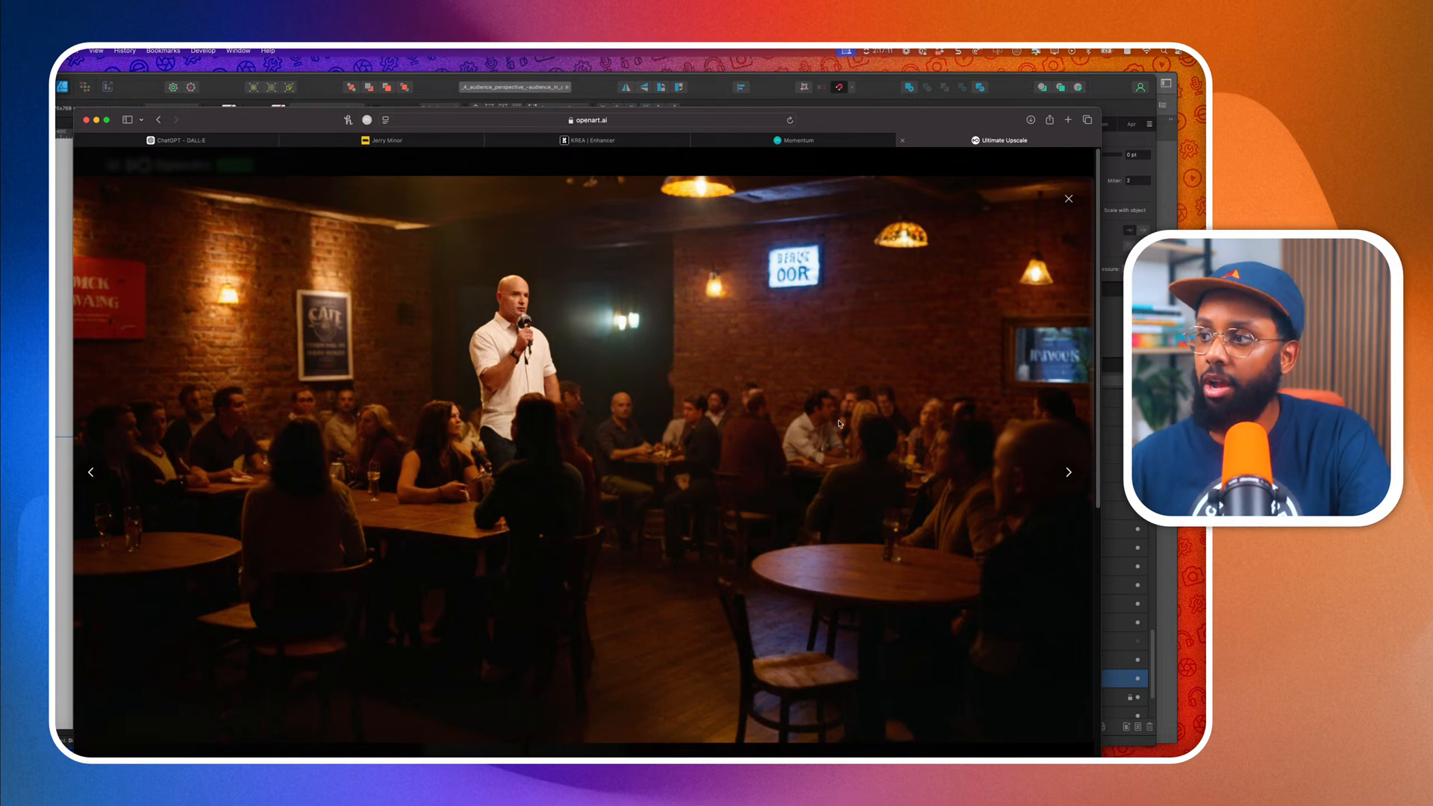
{"action": "left_click", "coordinate": [1073, 476]}
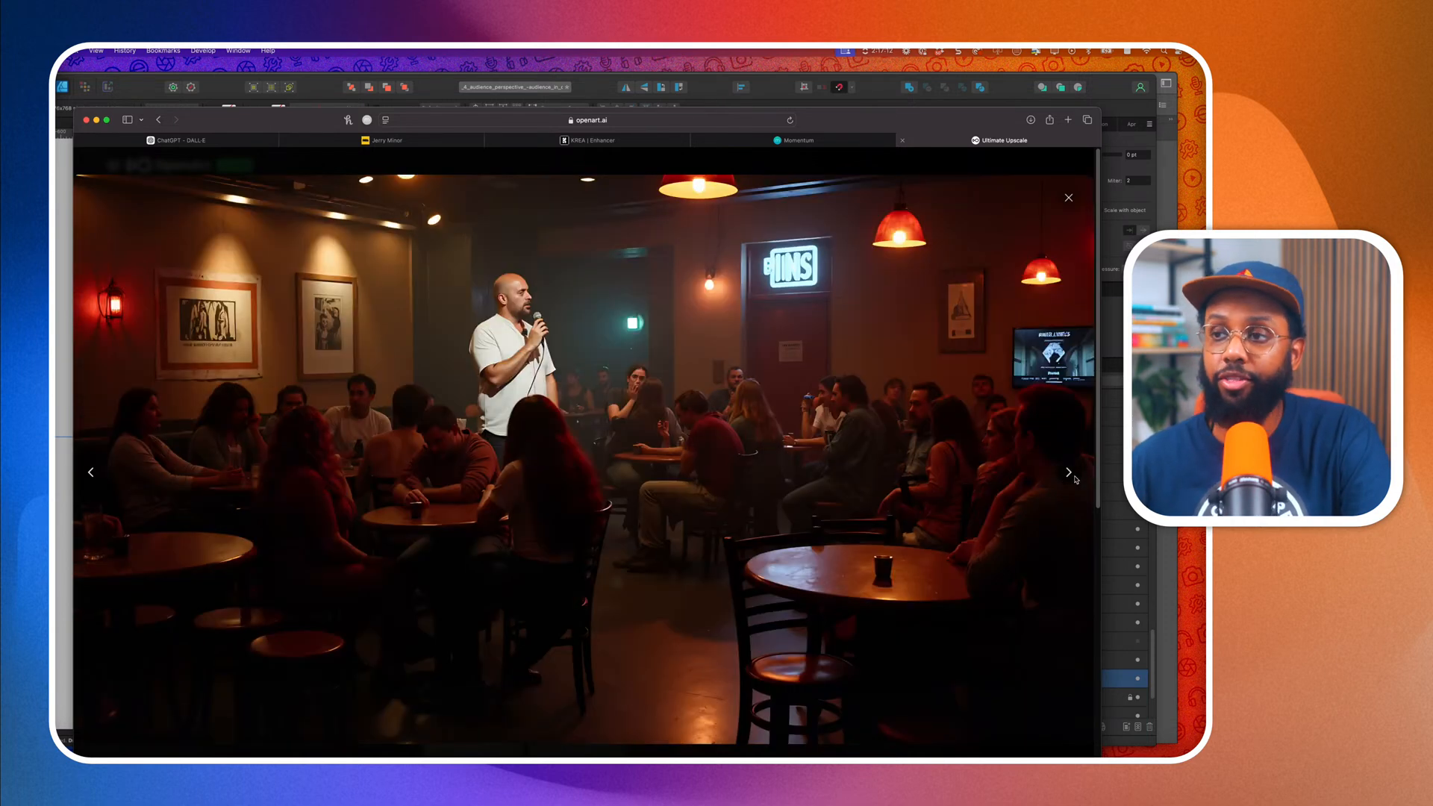
{"action": "left_click", "coordinate": [1069, 472]}
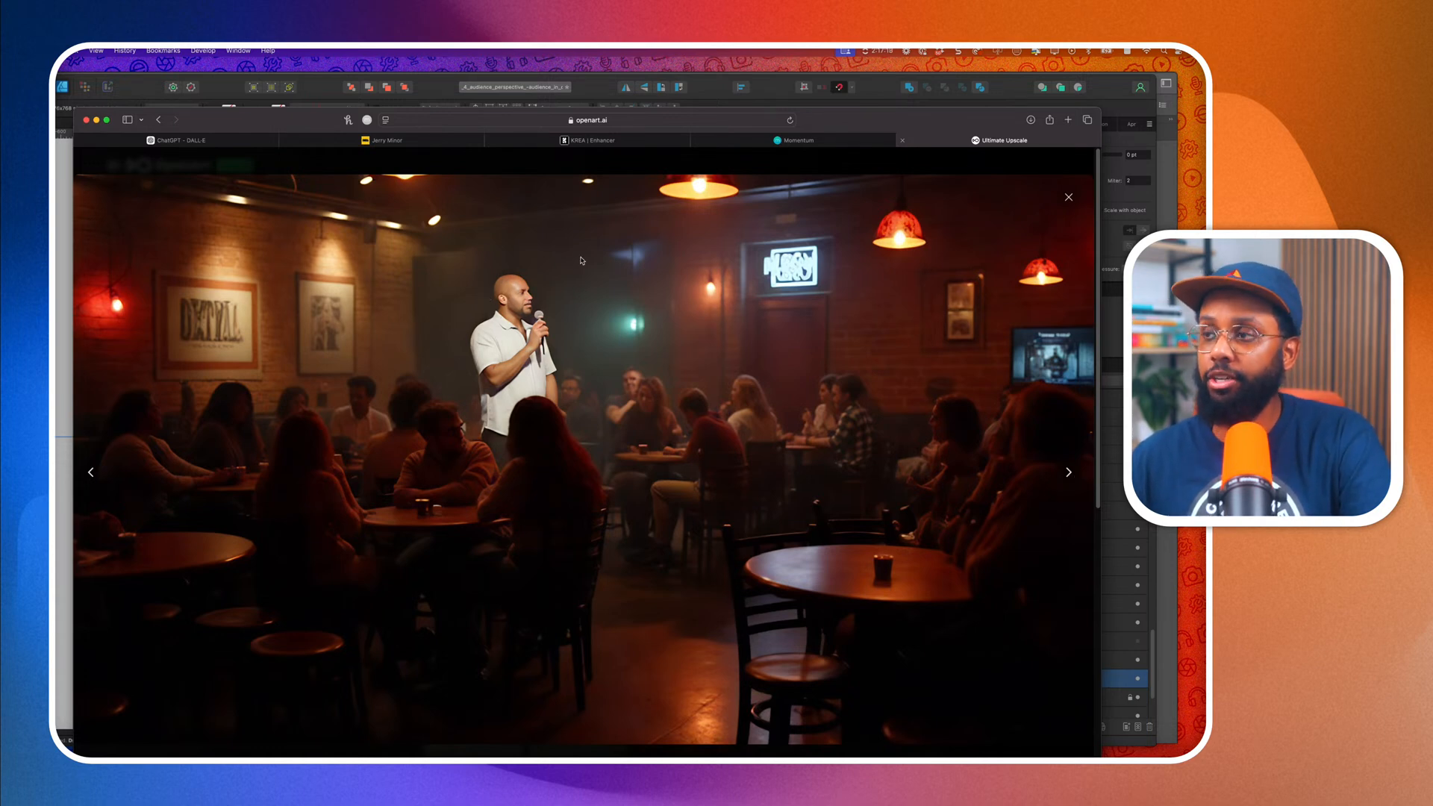
{"action": "left_click", "coordinate": [1068, 197]}
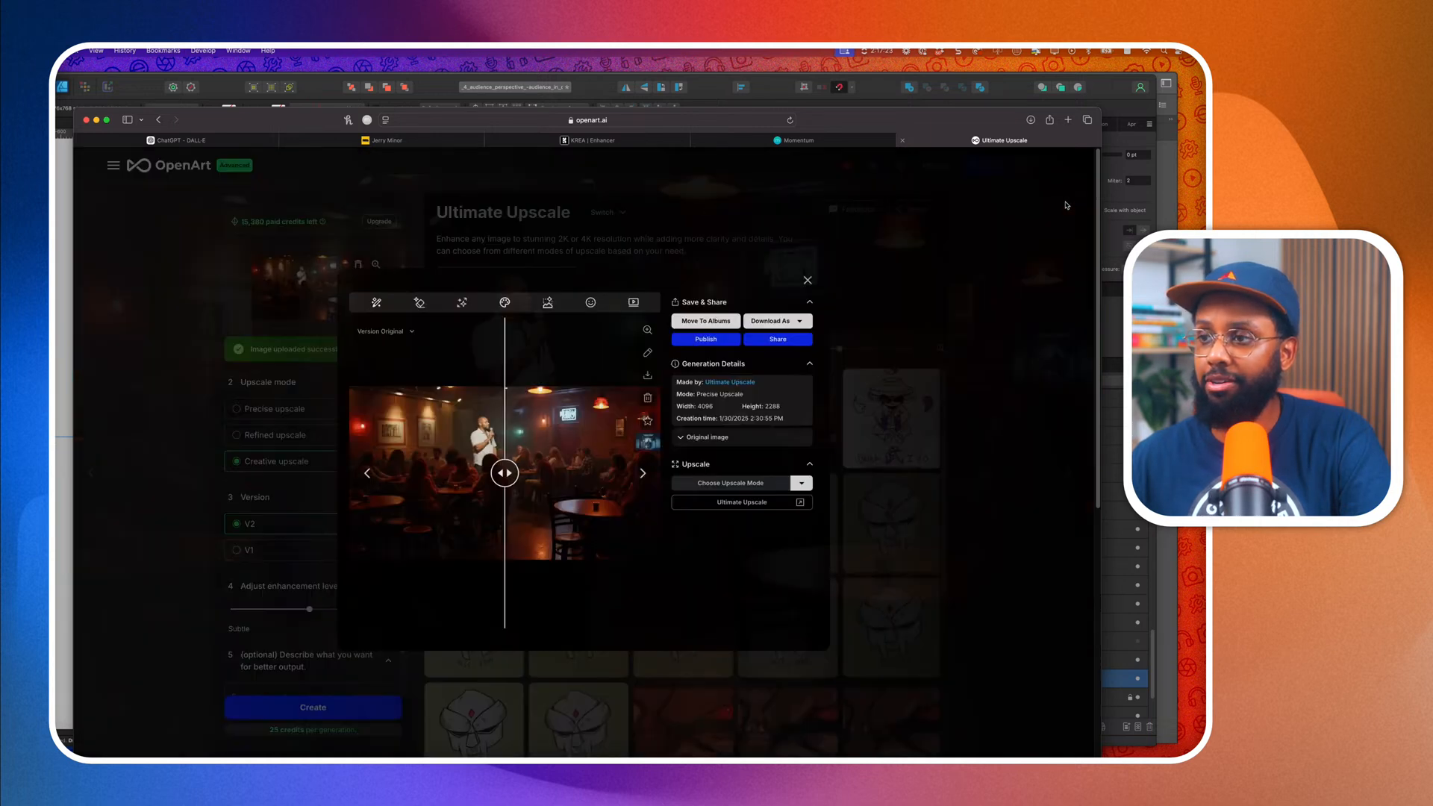
{"action": "left_click_drag", "start_coordinate": [502, 472], "coordinate": [377, 472]}
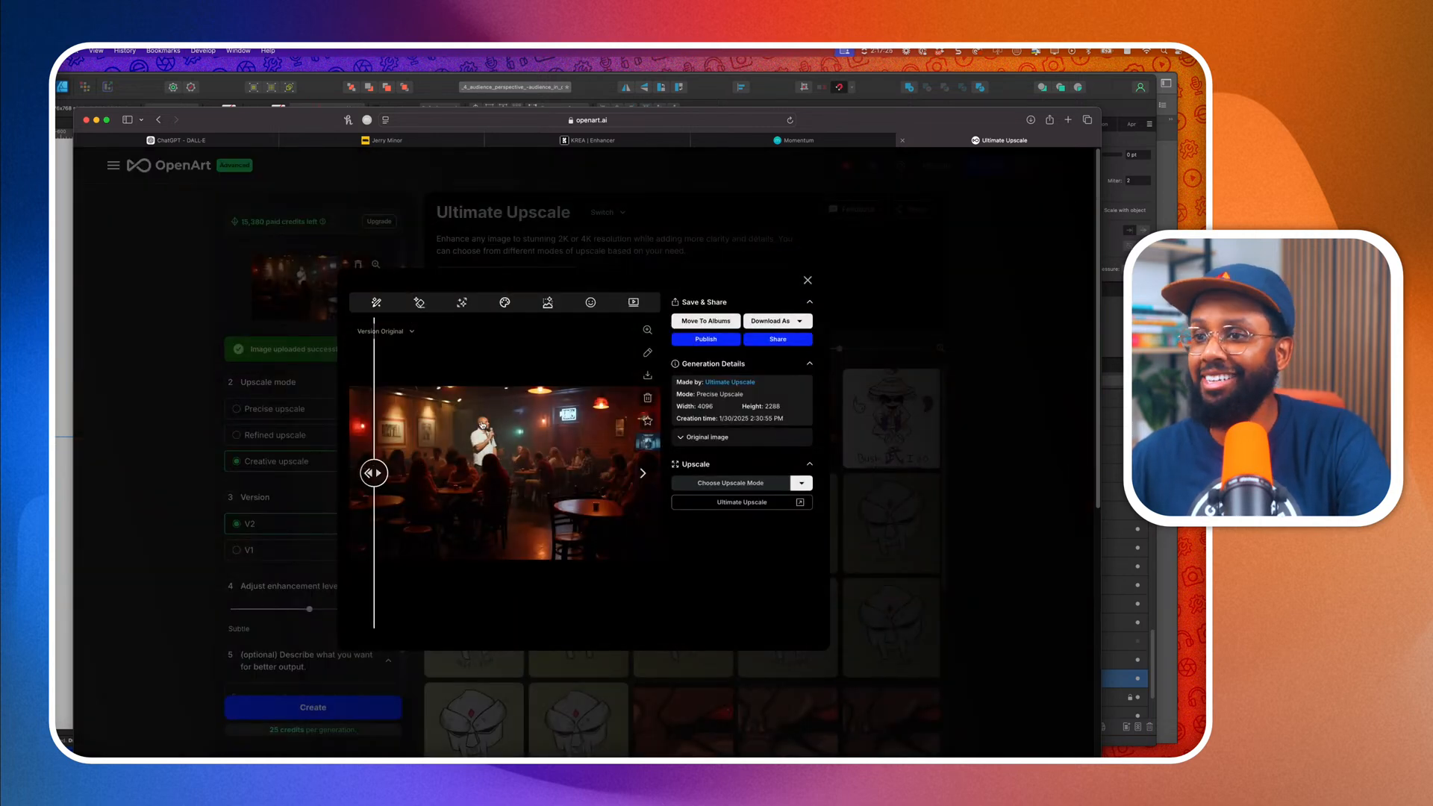
Start a 2x enhancement of the dark club image in KREA Enhancer with the Default preset, then return to OpenArt.
{"action": "left_click", "coordinate": [589, 141]}
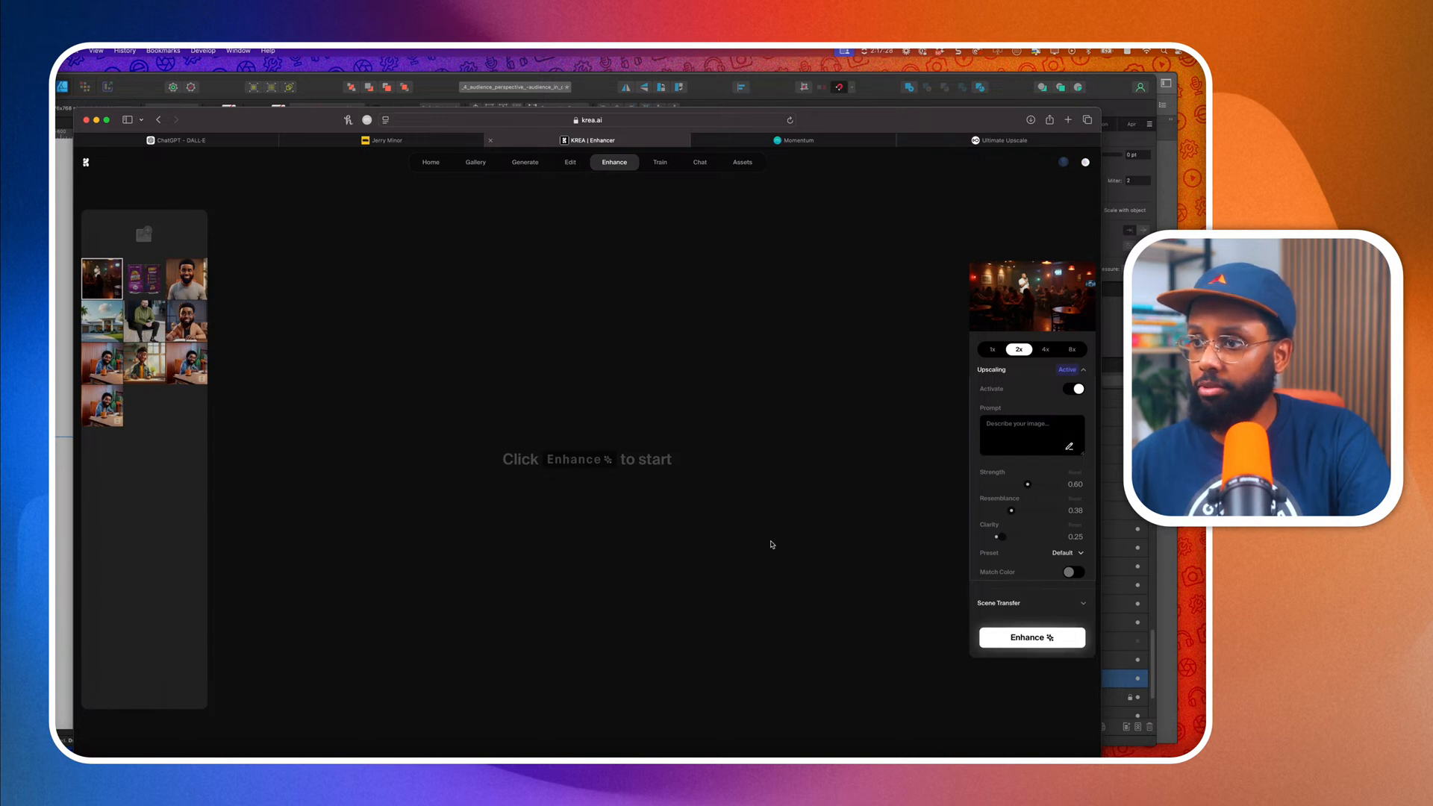
{"action": "left_click", "coordinate": [1016, 639]}
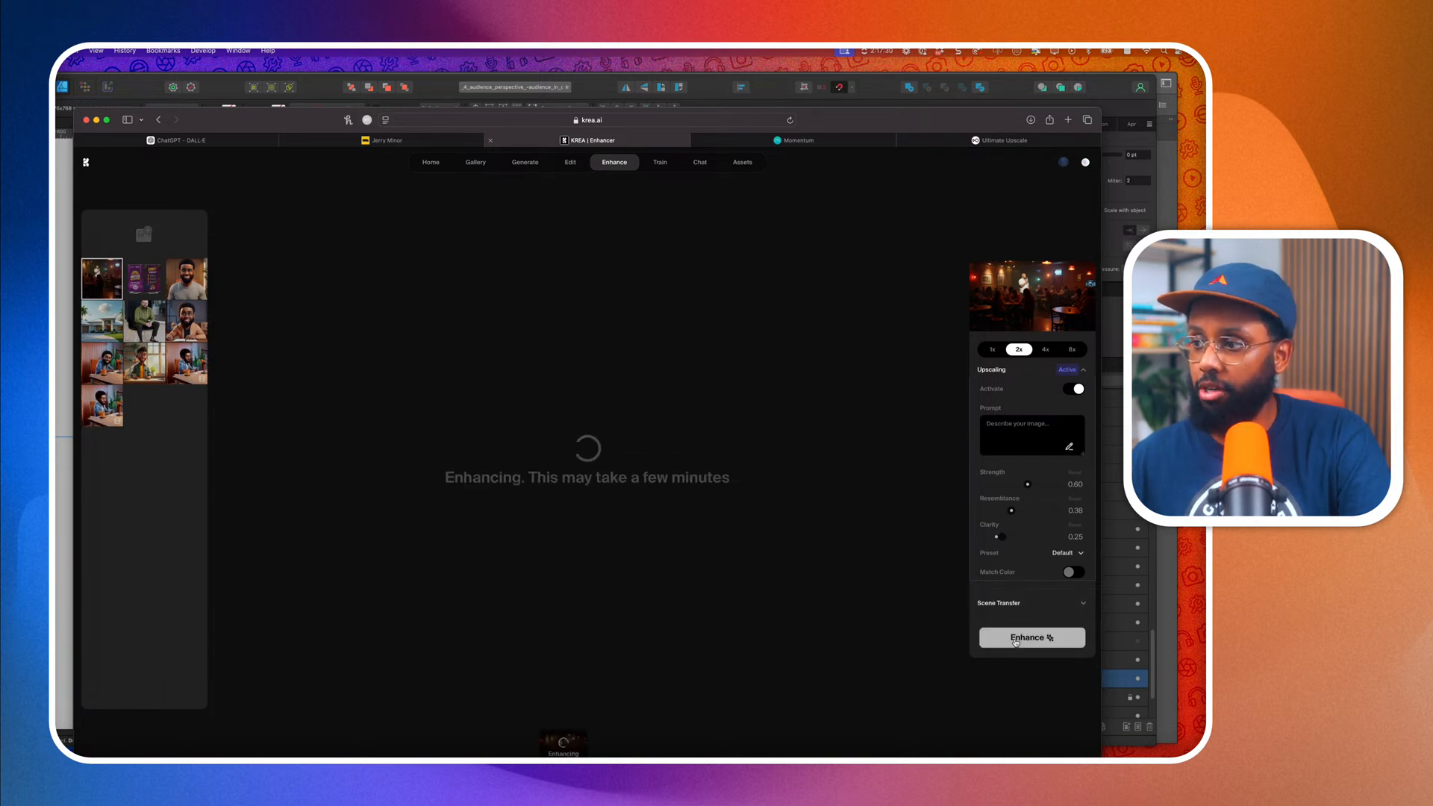
{"action": "left_click", "coordinate": [958, 145]}
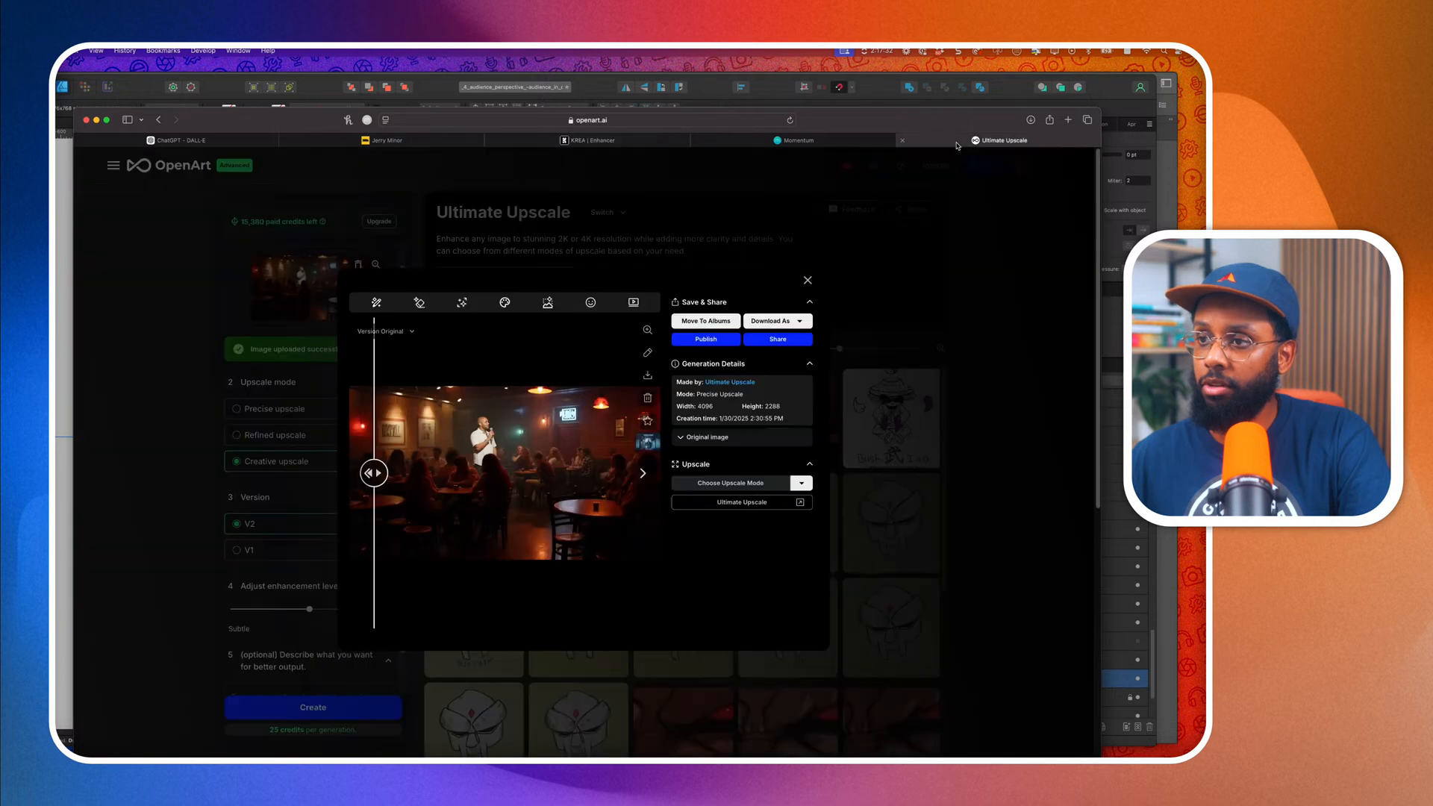
Replace the uploaded upscale source with Club.jpg from the Working Files folder, previewing the file before uploading it.
{"action": "left_click", "coordinate": [807, 281]}
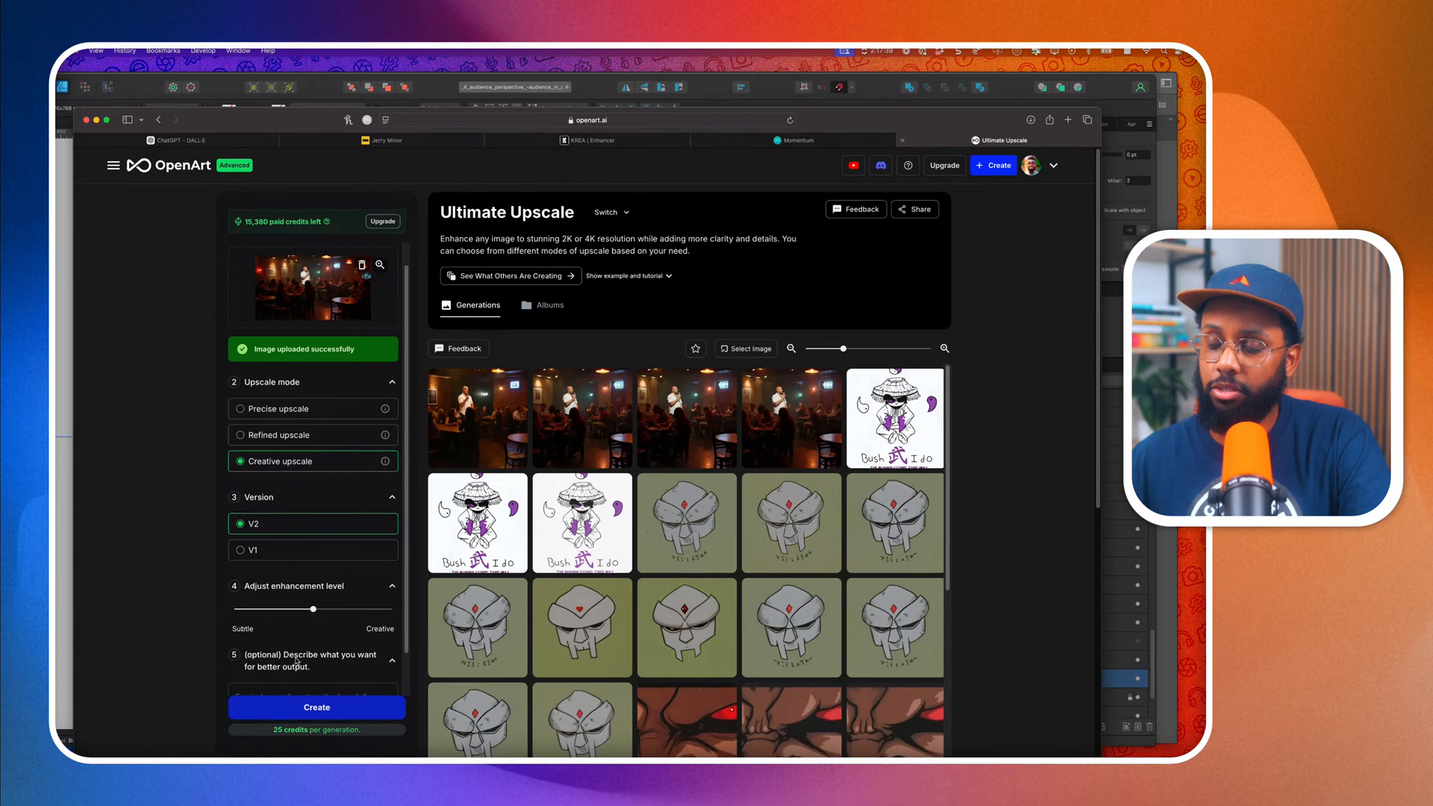
{"action": "scroll", "coordinate": [313, 672], "scroll_direction": "down", "scroll_amount": 2}
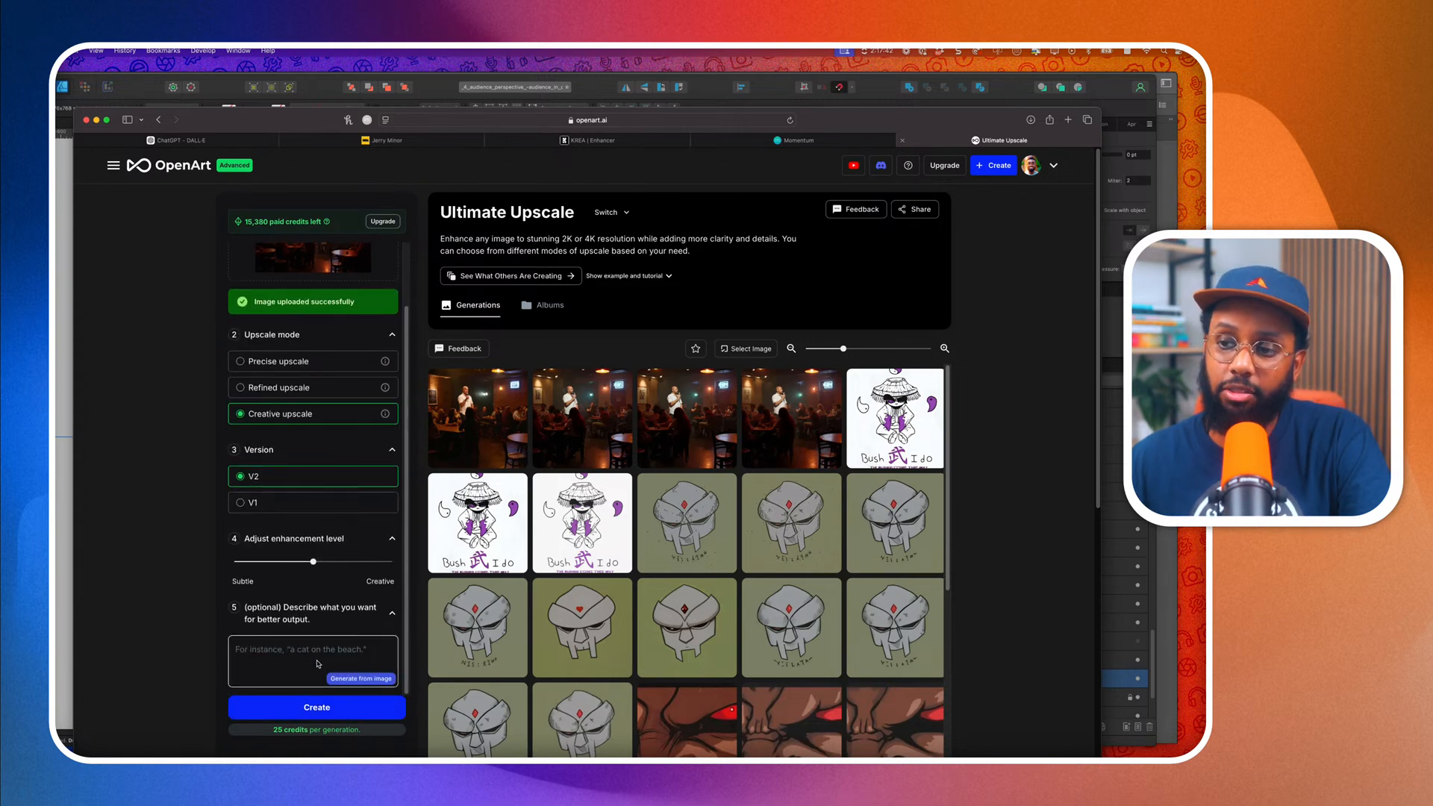
{"action": "left_click", "coordinate": [294, 715]}
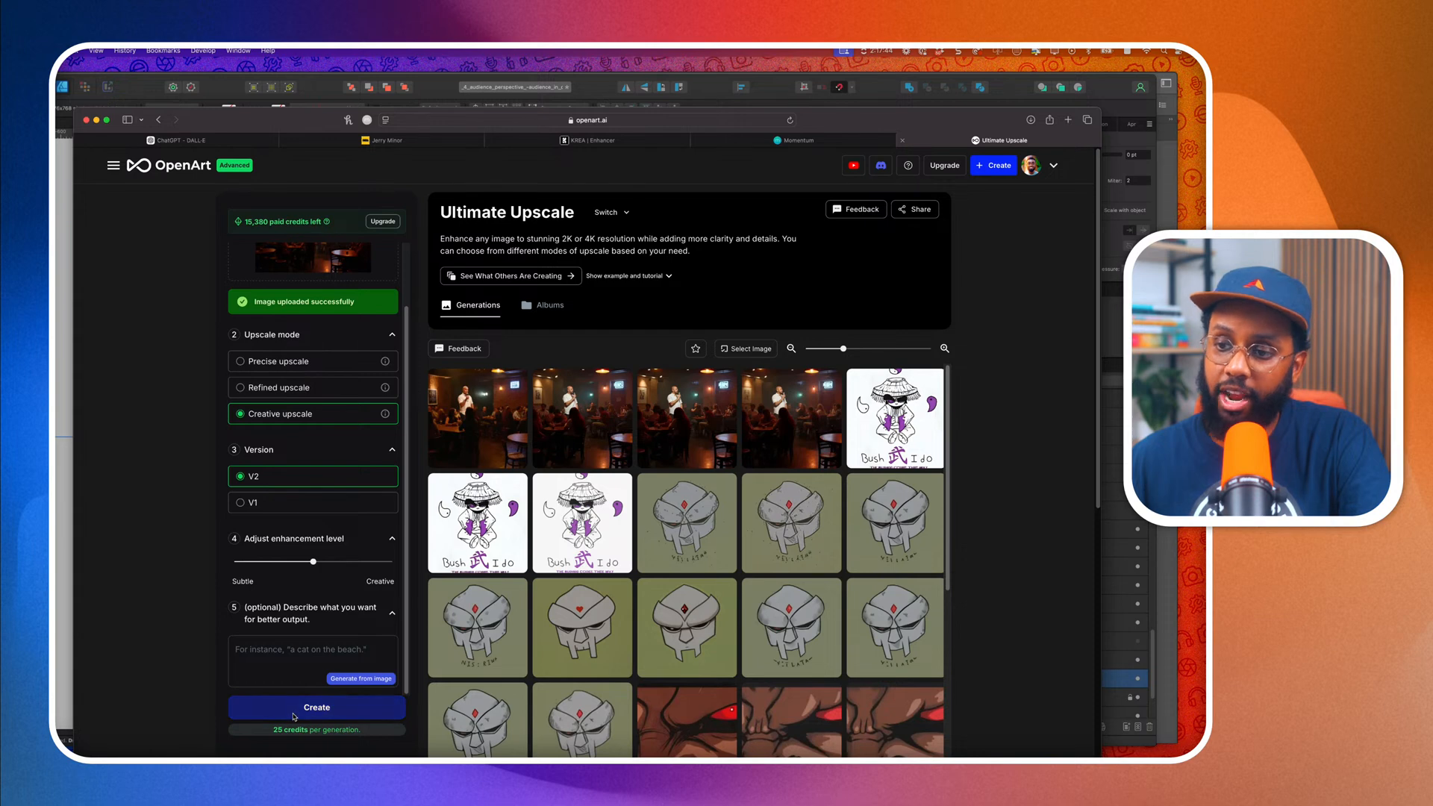
{"action": "scroll", "coordinate": [310, 485], "scroll_direction": "up", "scroll_amount": 2}
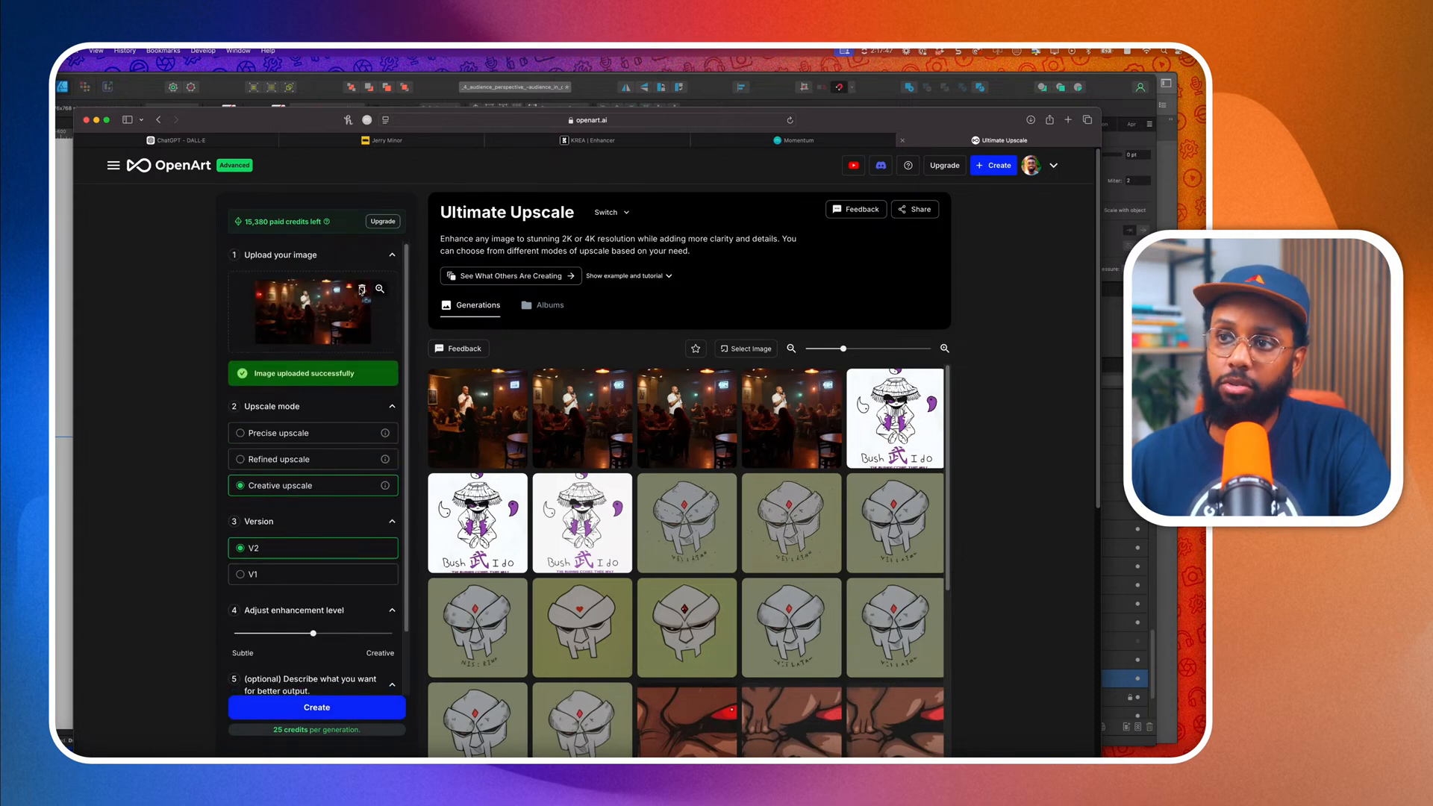
{"action": "left_click", "coordinate": [313, 314]}
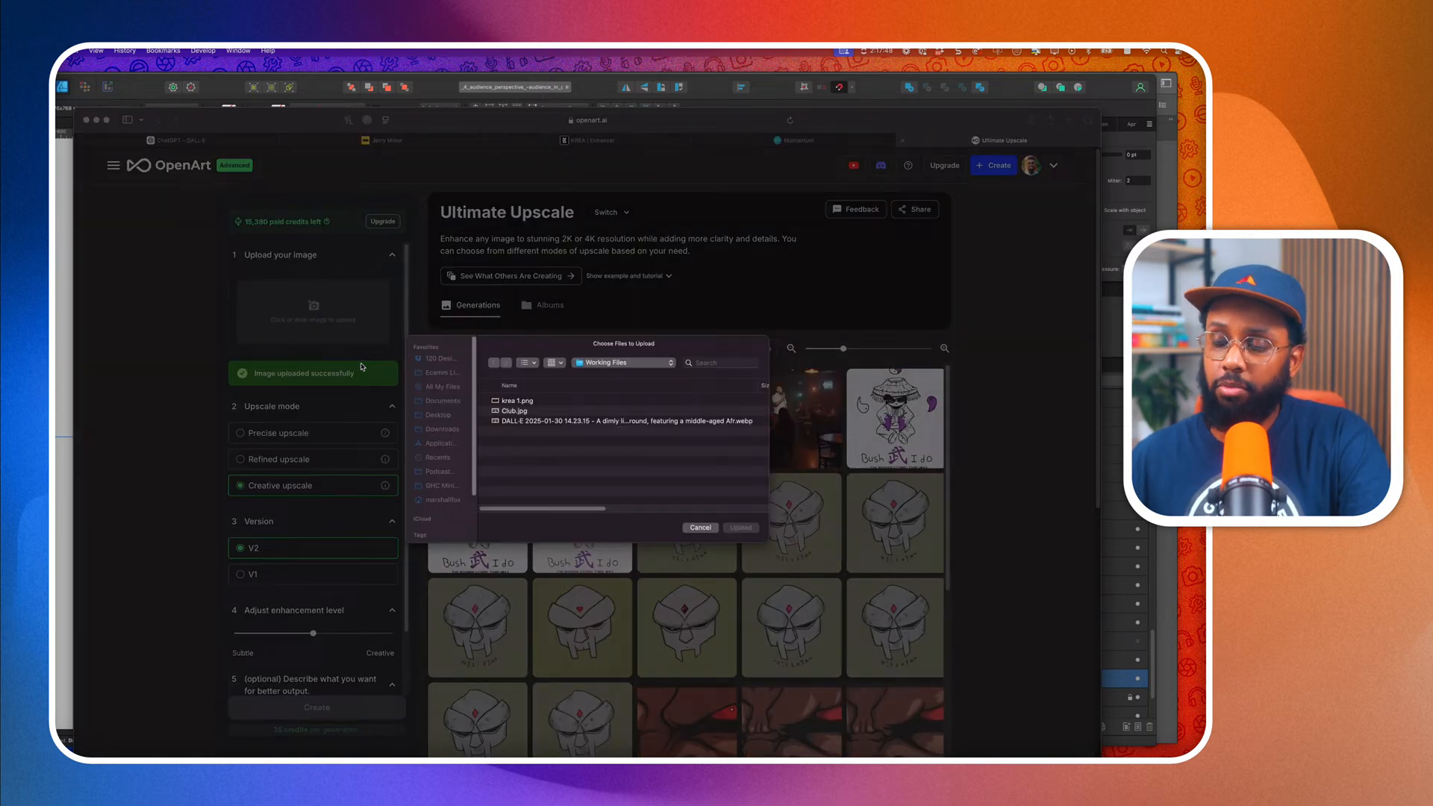
{"action": "left_click", "coordinate": [535, 411]}
{"action": "key", "text": "space"}
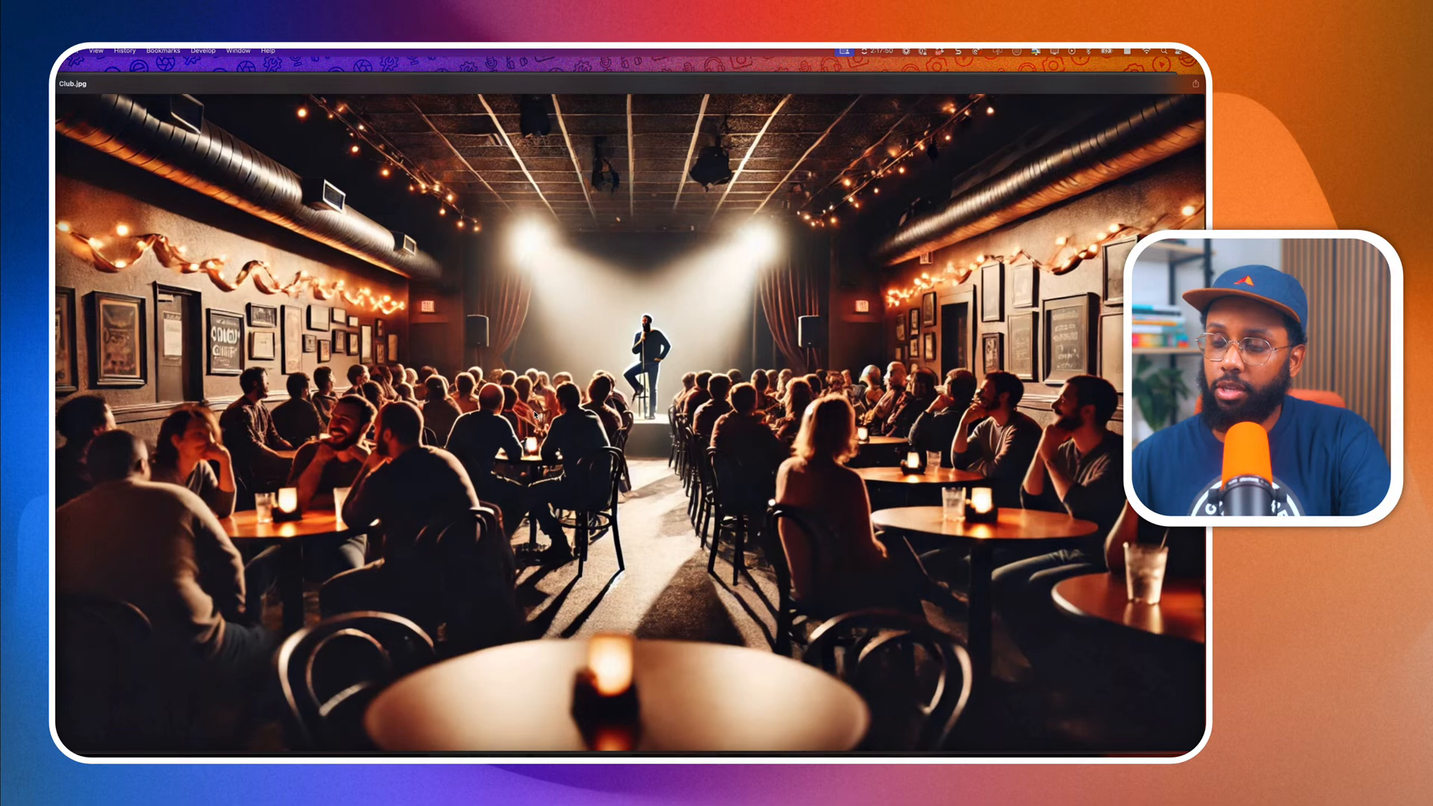
{"action": "key", "text": "space"}
{"action": "left_click", "coordinate": [738, 529]}
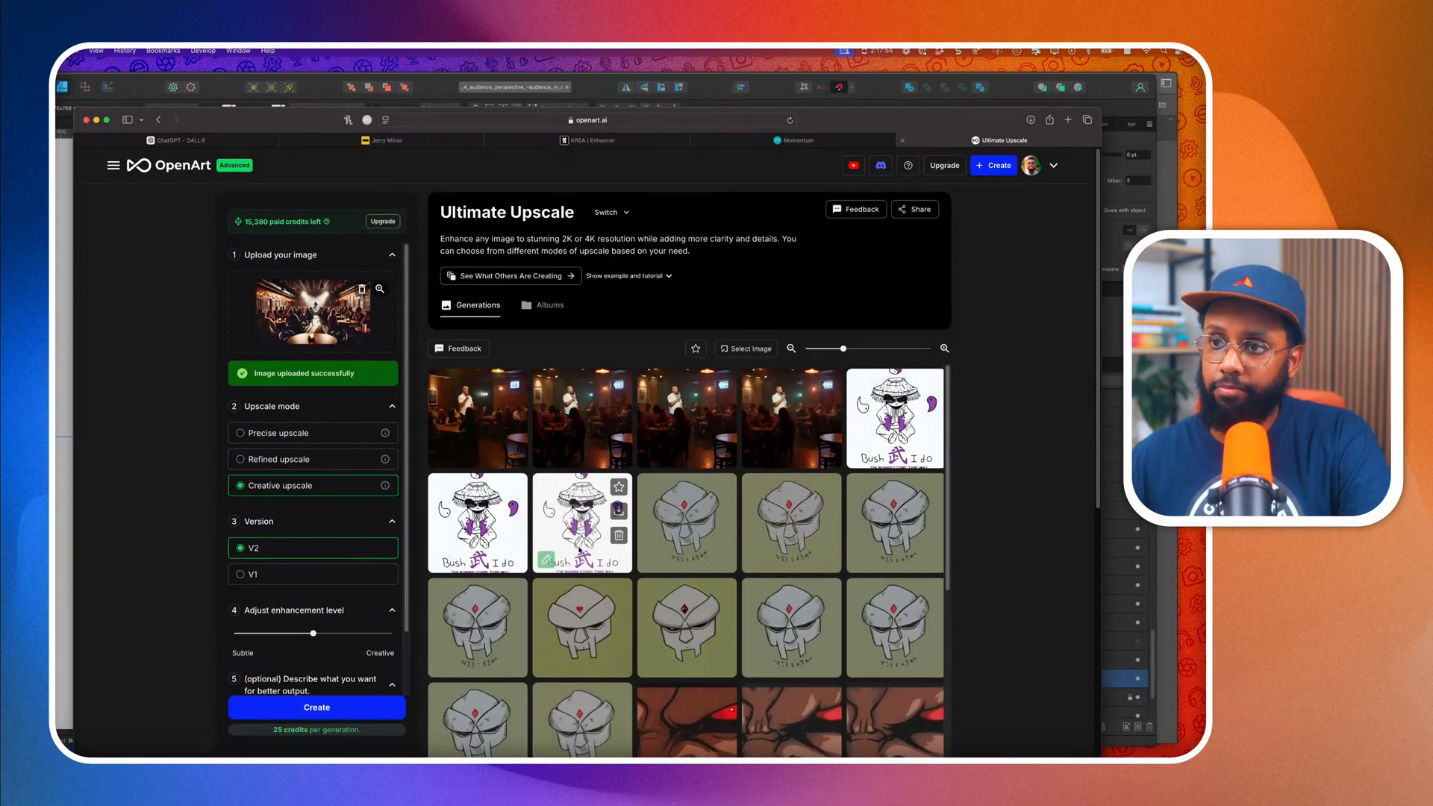
Switch to ChatGPT and request "can you give me a simple prompt describing this scene? 3-4 sentences max" for the comedy club image.
{"action": "scroll", "coordinate": [363, 502], "scroll_direction": "down", "scroll_amount": 2}
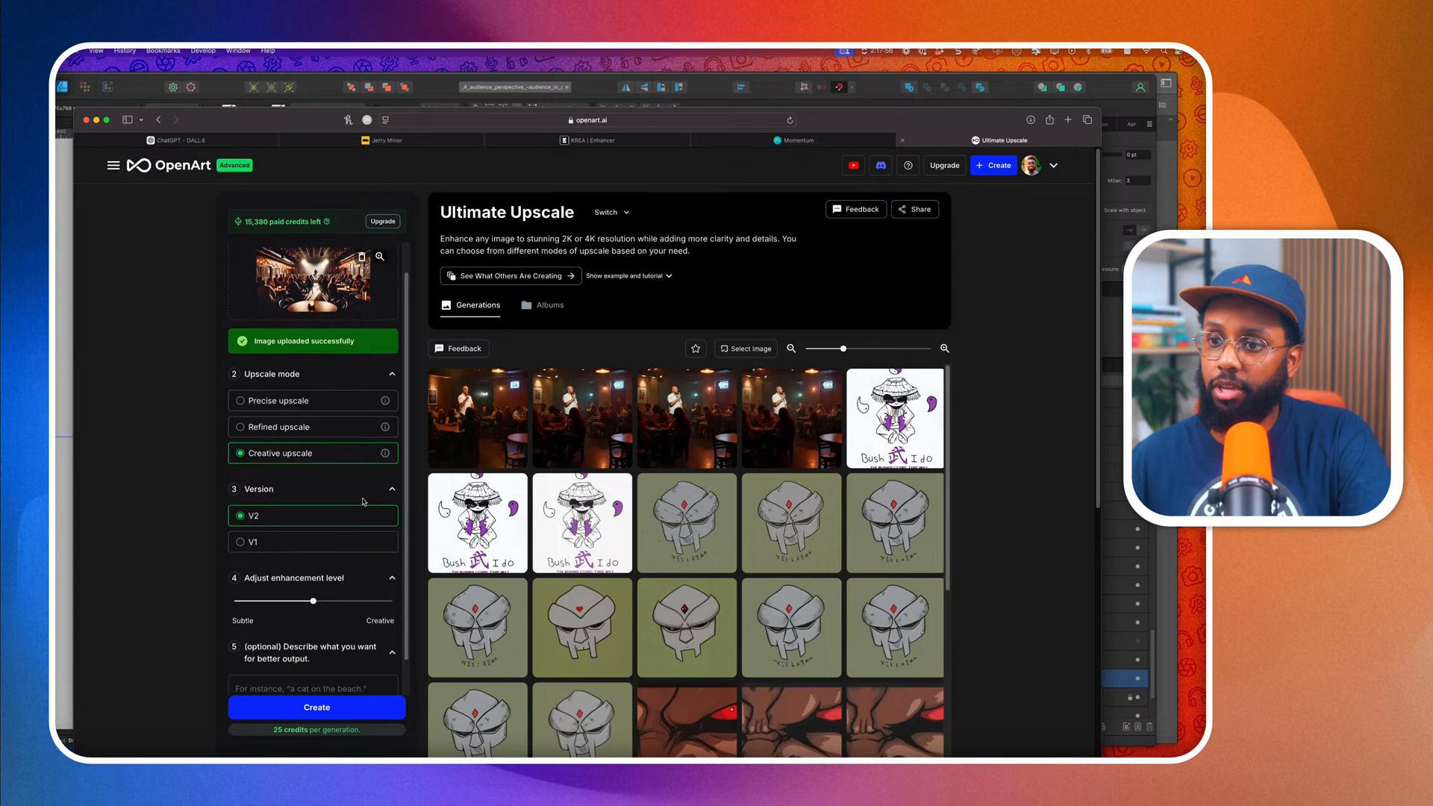
{"action": "scroll", "coordinate": [364, 502], "scroll_direction": "down", "scroll_amount": 2}
{"action": "left_click", "coordinate": [312, 649]}
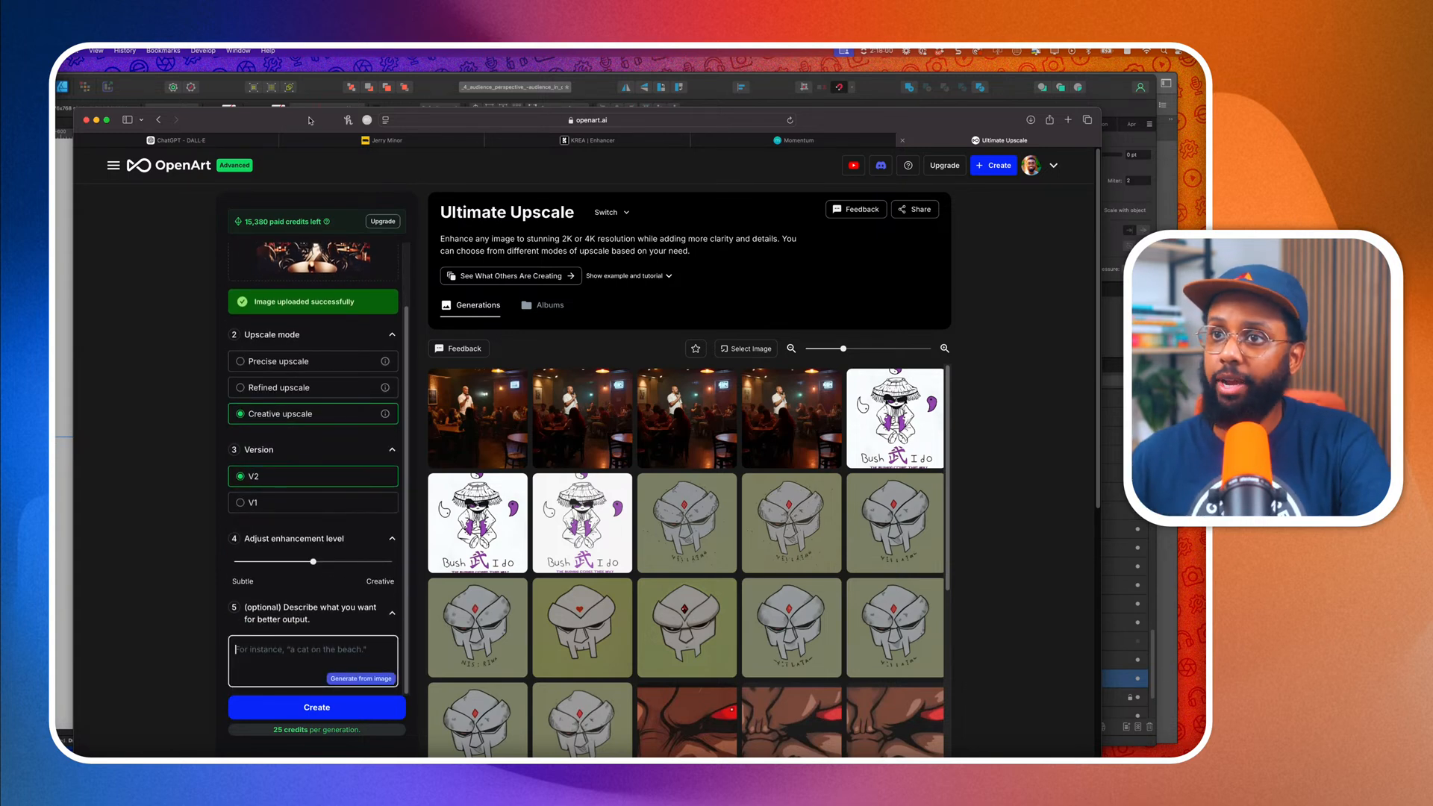
{"action": "left_click", "coordinate": [177, 139]}
{"action": "left_click", "coordinate": [953, 735]}
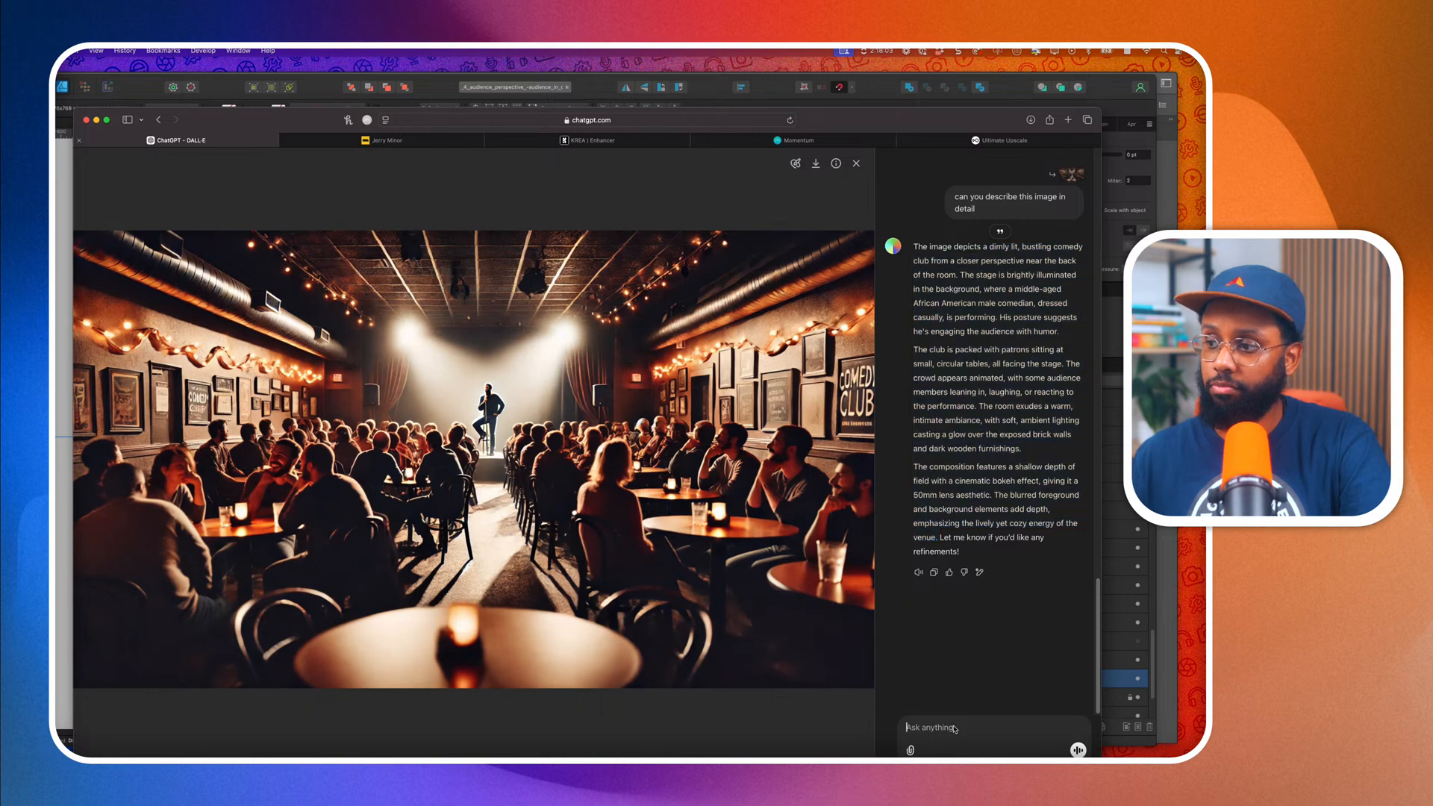
{"action": "type", "text": "can you give m"}
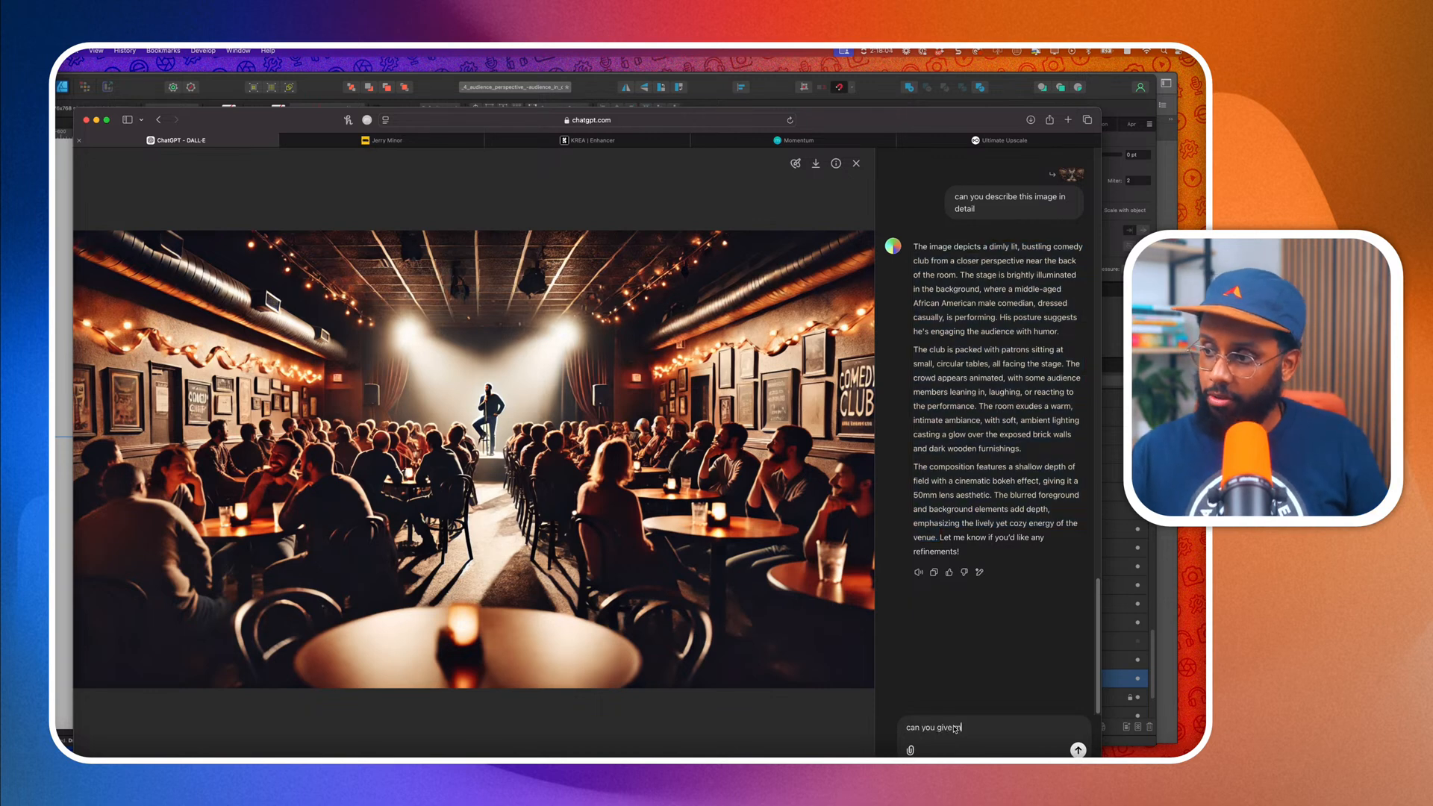
{"action": "type", "text": "e a simple prompt"}
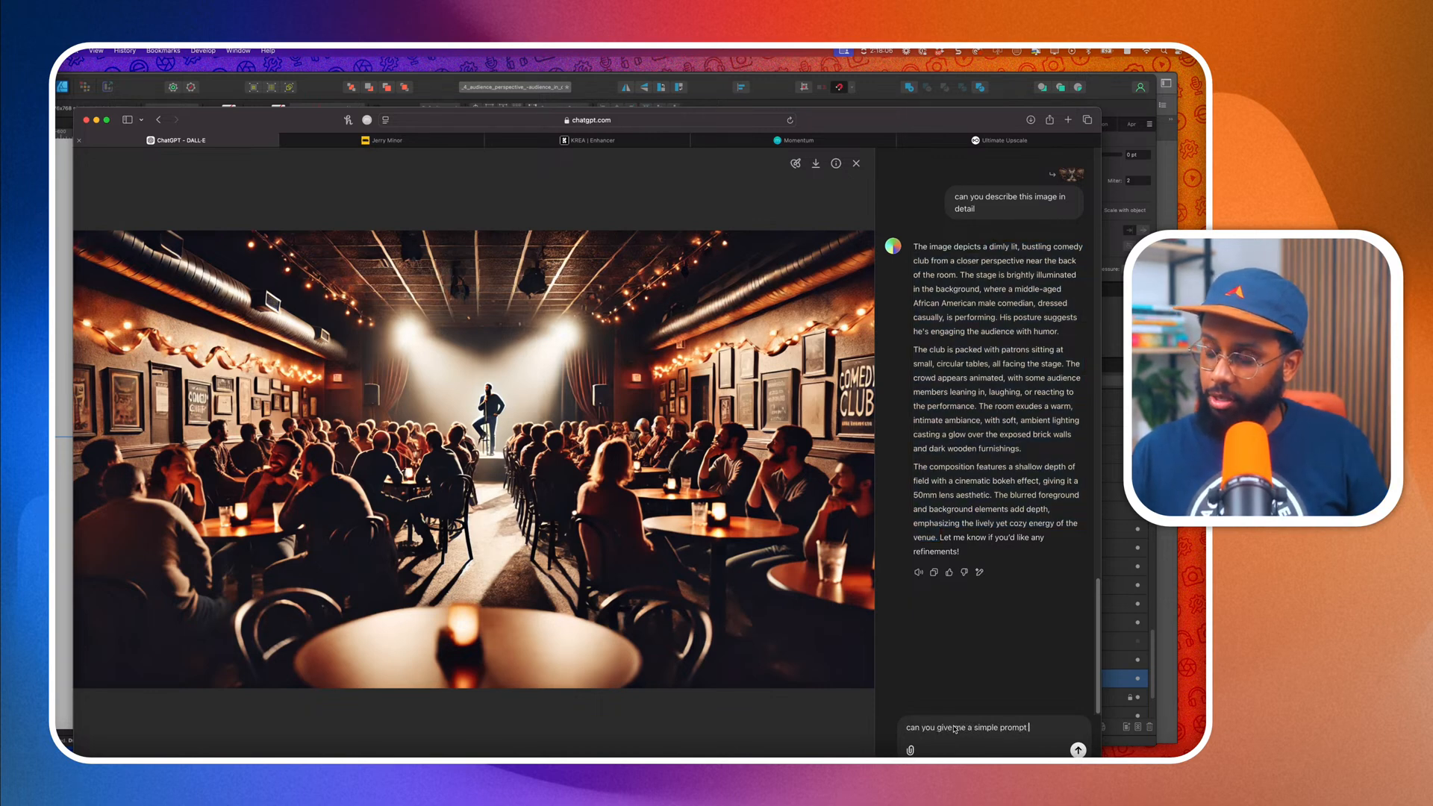
{"action": "type", "text": " describing th"}
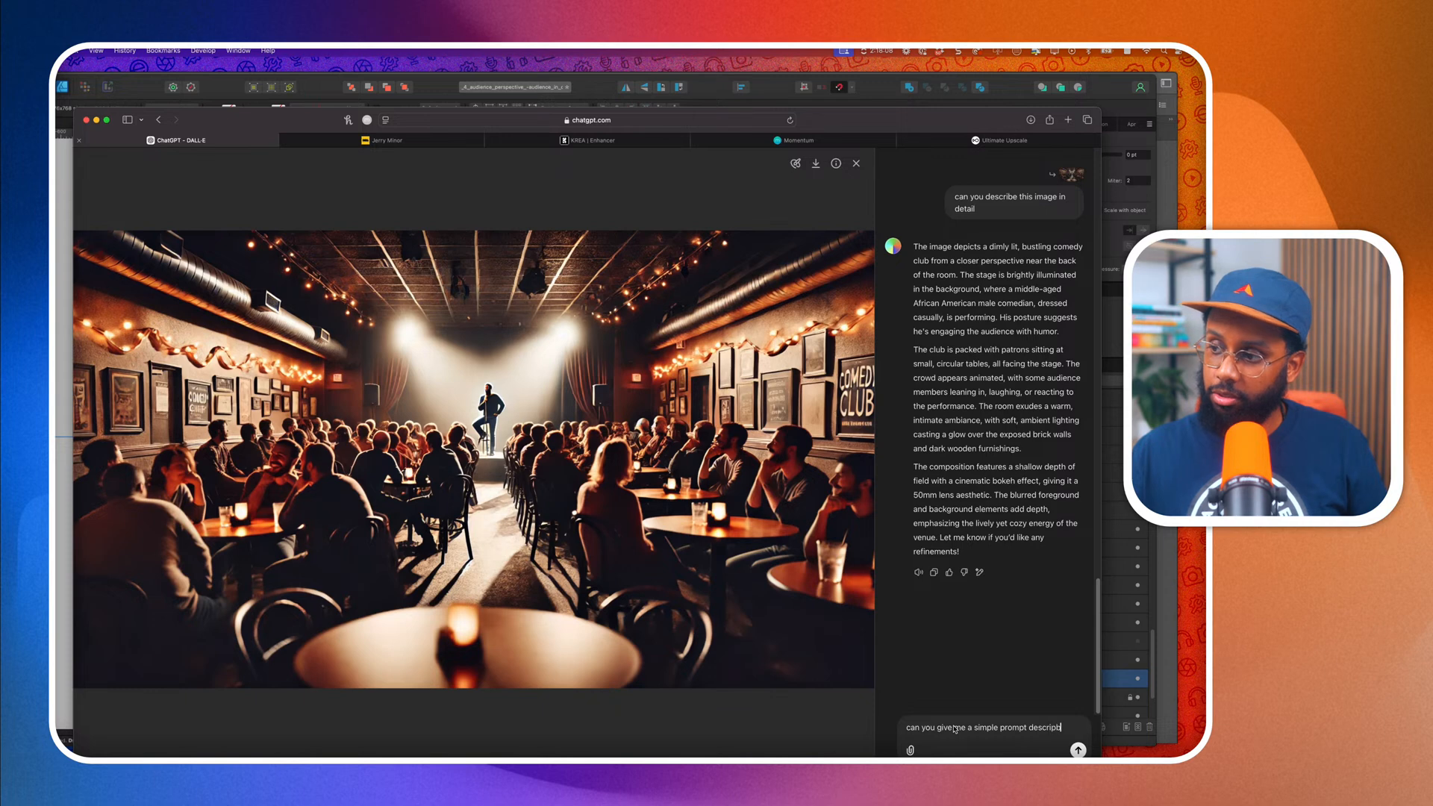
{"action": "type", "text": "is scene"}
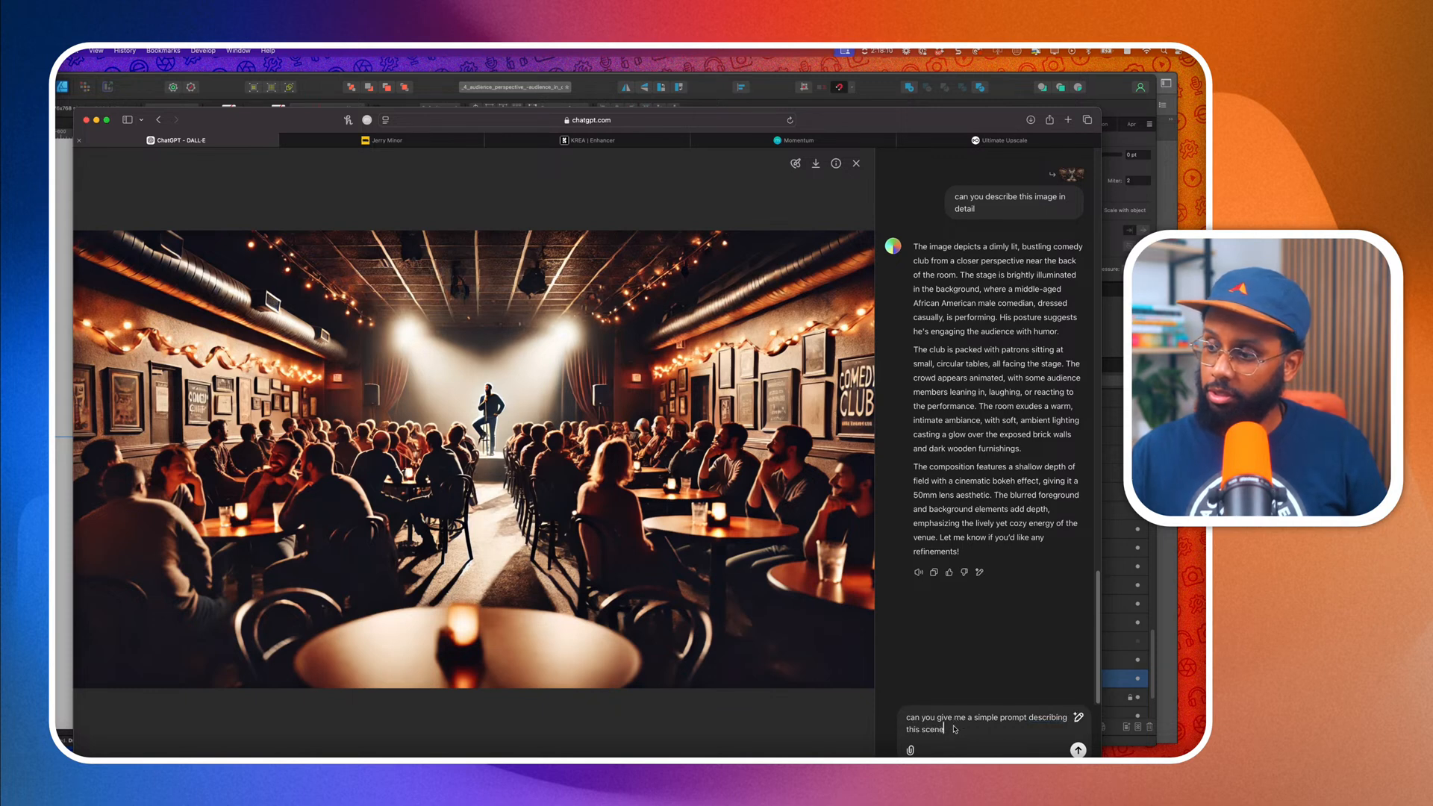
{"action": "type", "text": "?"}
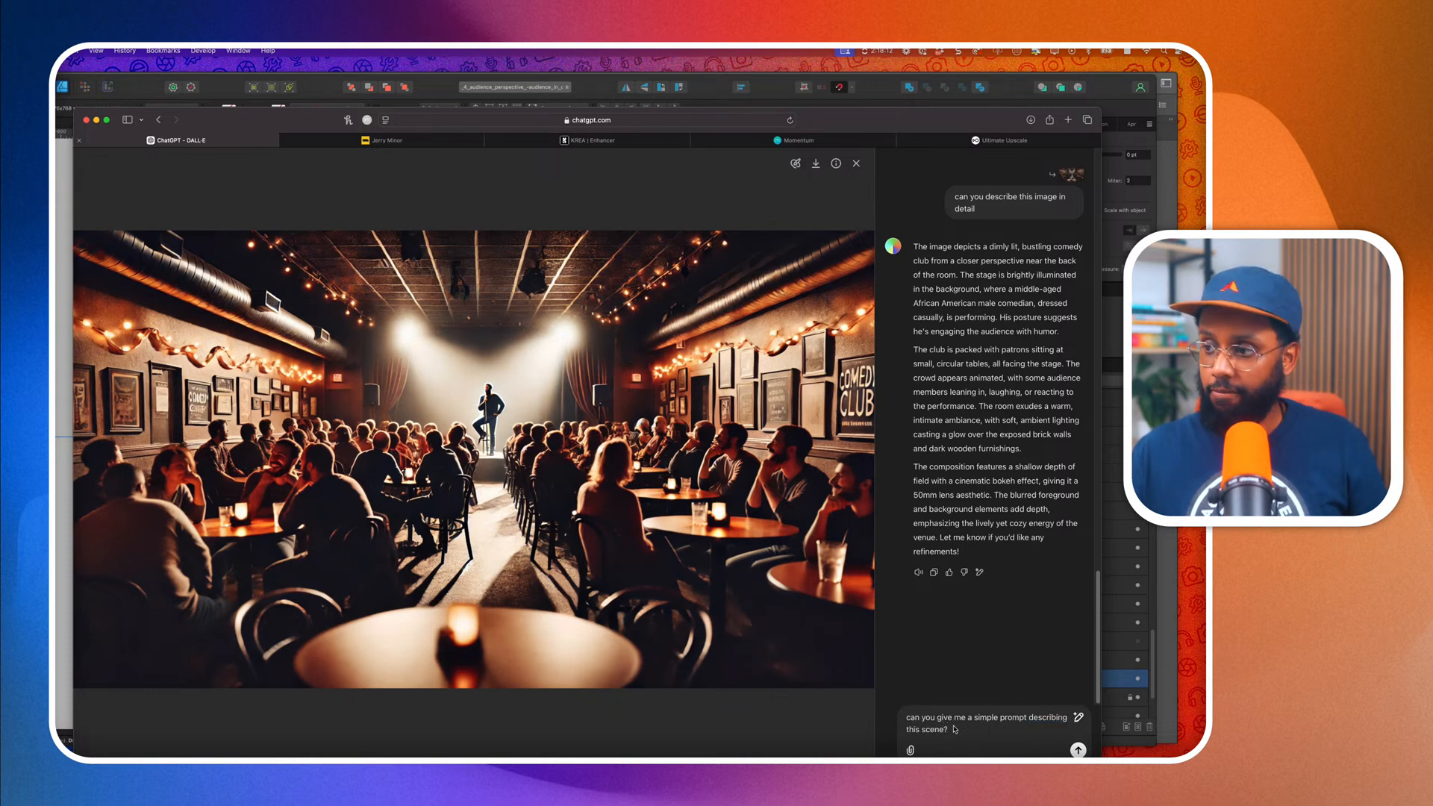
{"action": "type", "text": "3:4"}
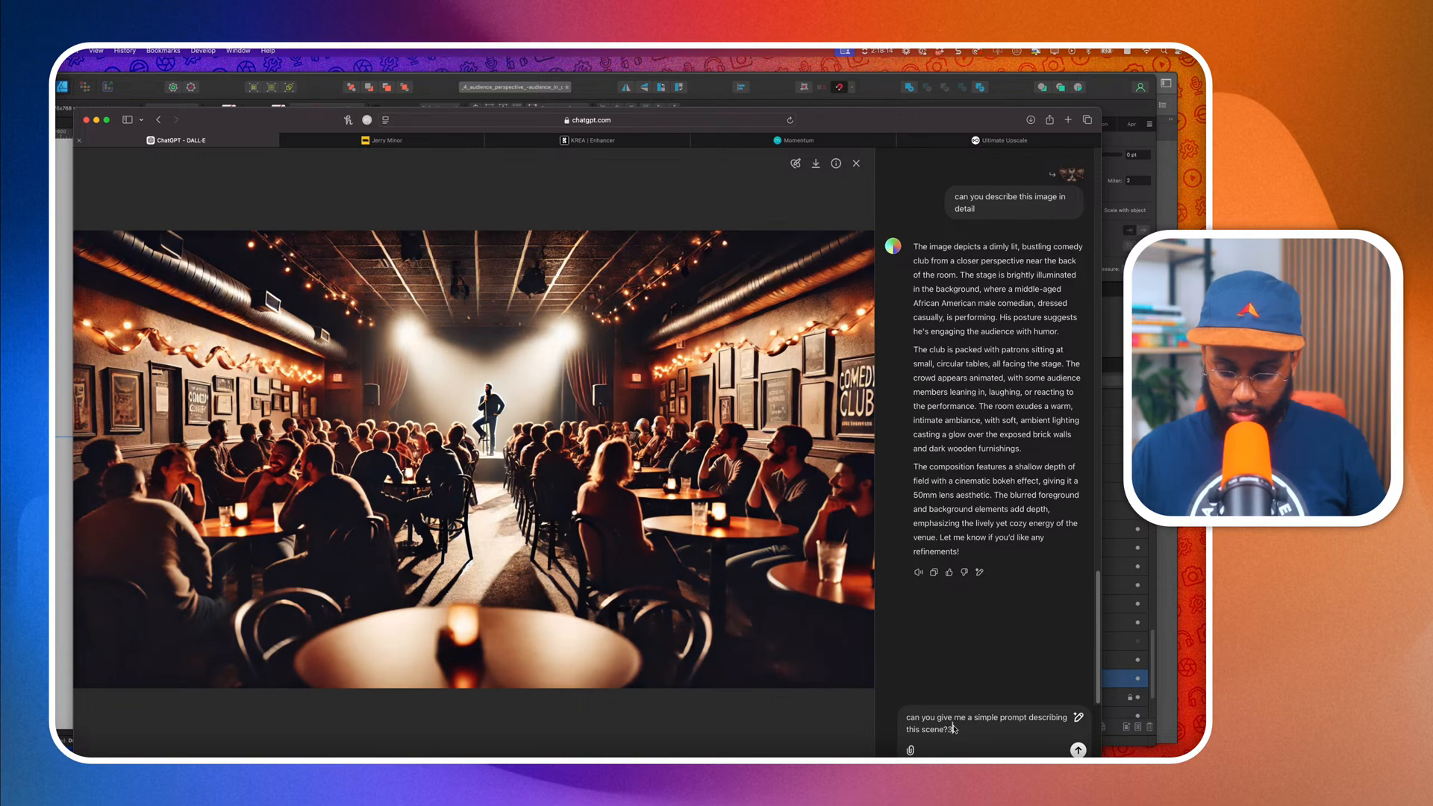
{"action": "type", "text": " sentences max"}
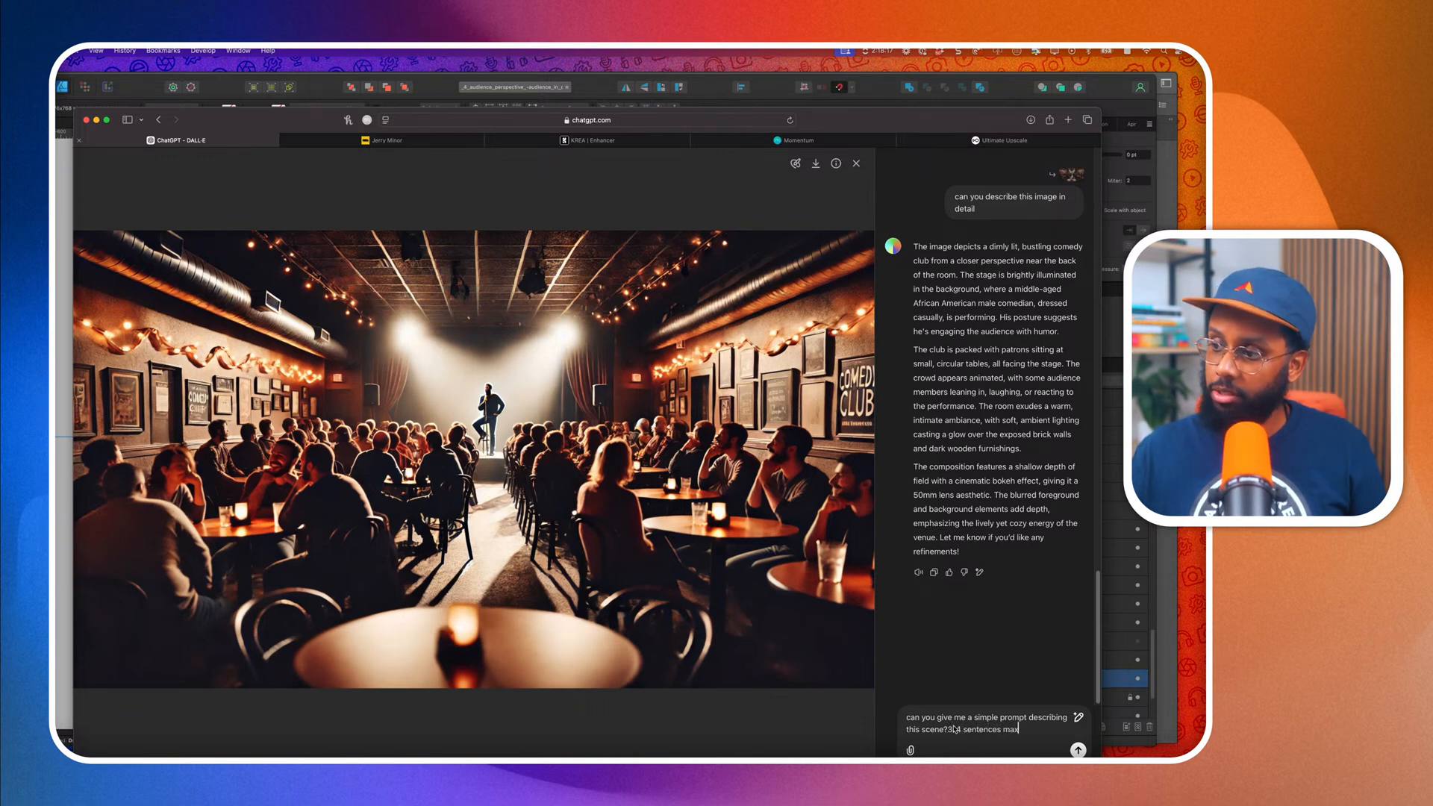
{"action": "left_click", "coordinate": [951, 730]}
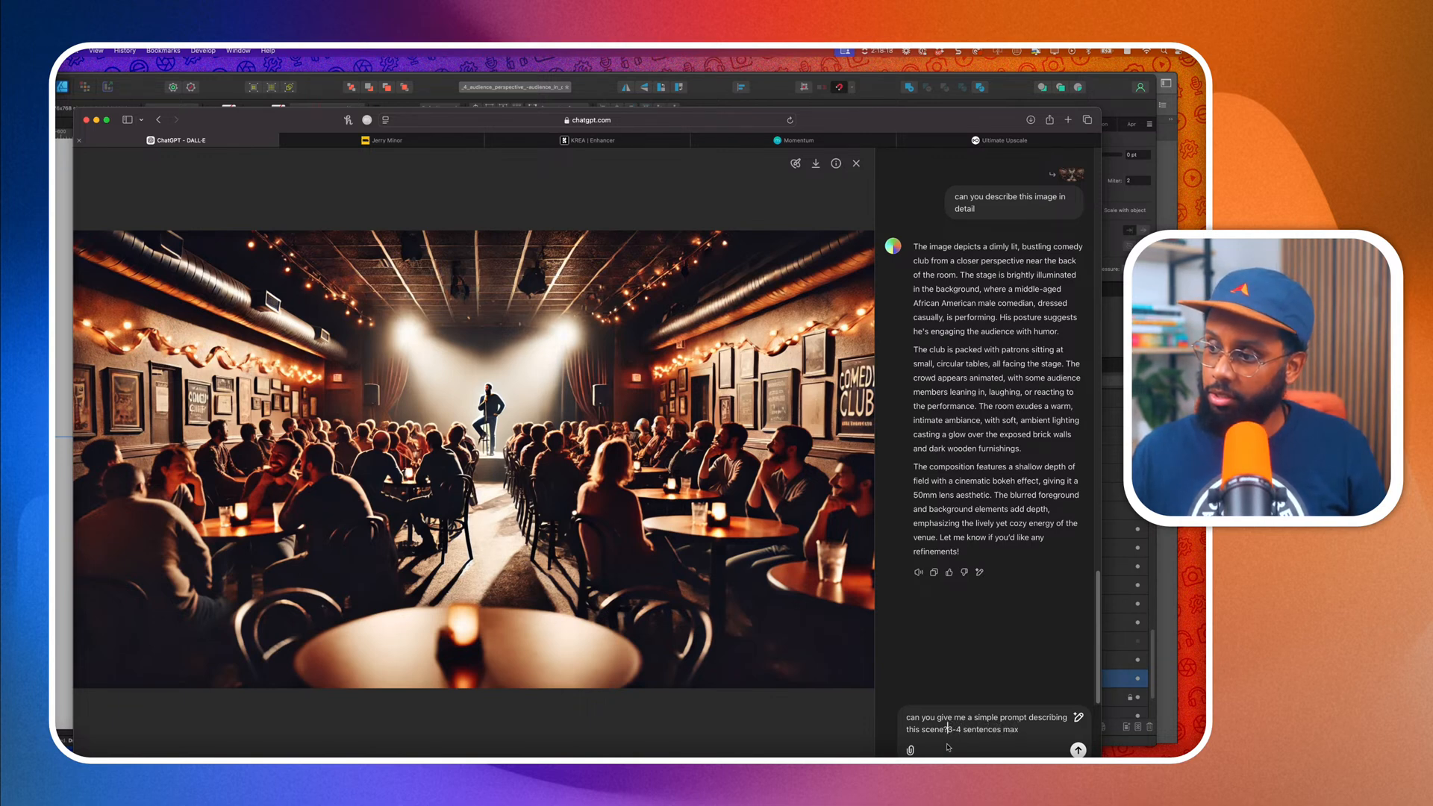
{"action": "key", "text": "Return"}
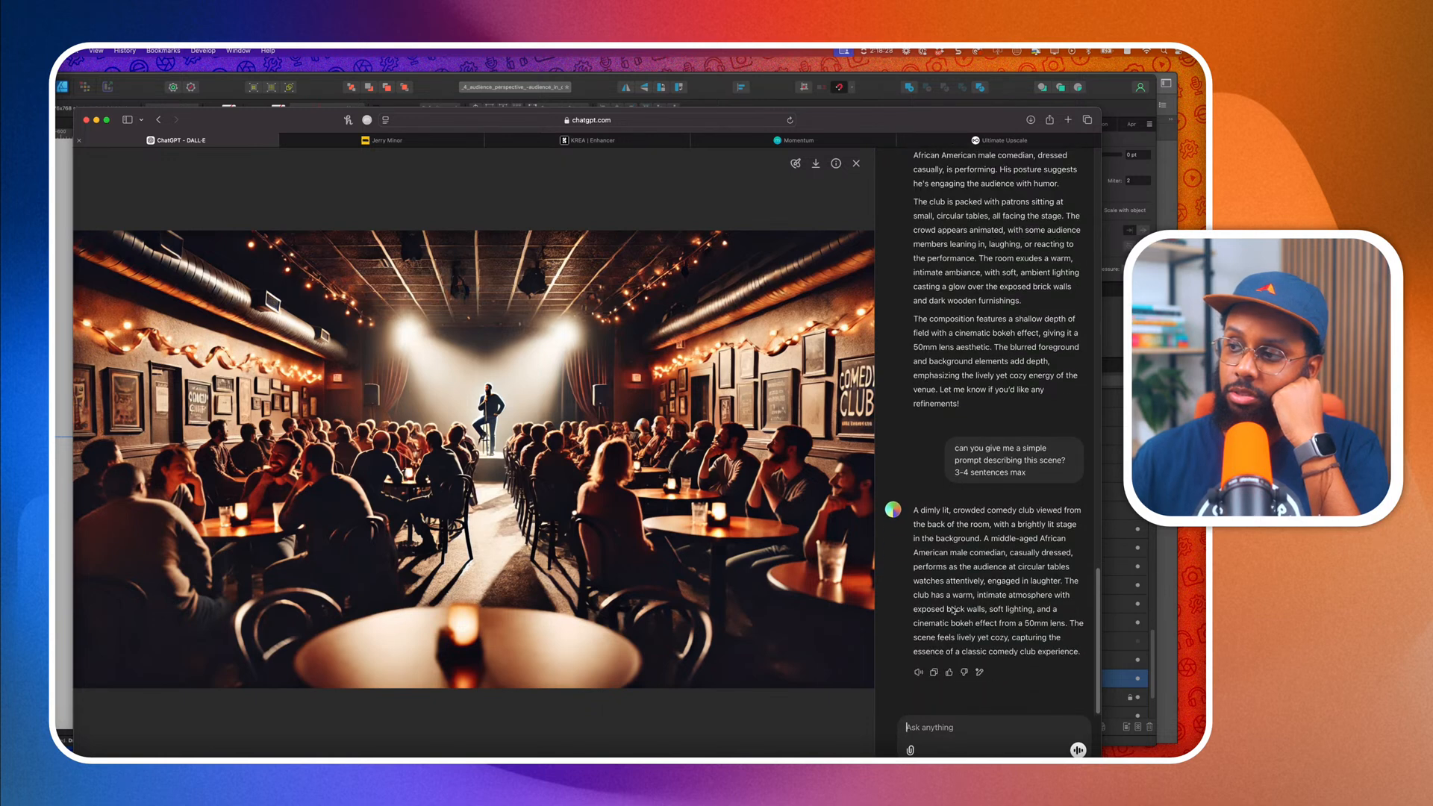
Copy ChatGPT's full scene description and paste it into the optional output description of OpenArt's Ultimate Upscale.
{"action": "left_click_drag", "start_coordinate": [1079, 654], "coordinate": [899, 517]}
{"action": "key", "text": "super+c"}
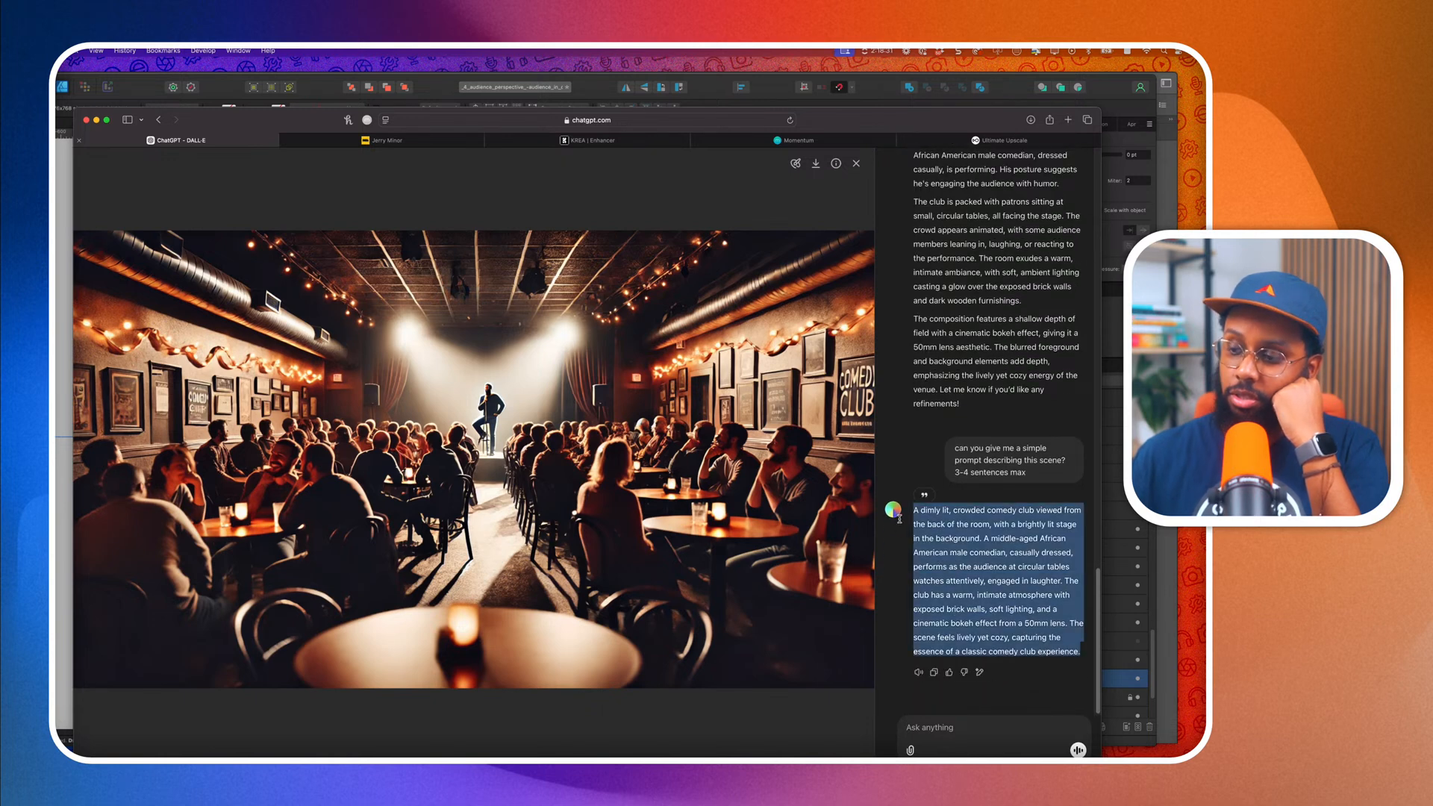
{"action": "left_click", "coordinate": [944, 141]}
{"action": "scroll", "coordinate": [275, 539], "scroll_direction": "down", "scroll_amount": 3}
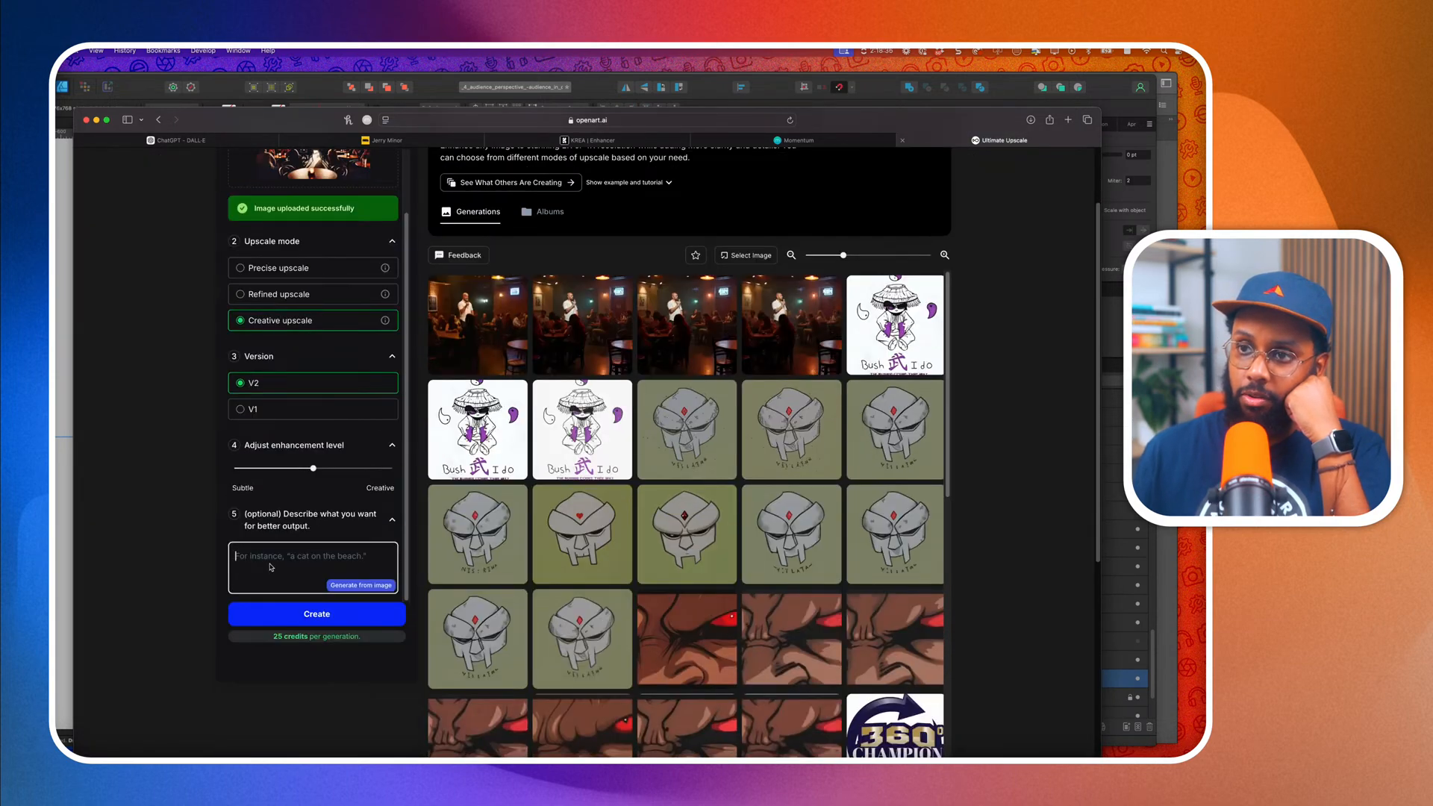
{"action": "key", "text": "super+v"}
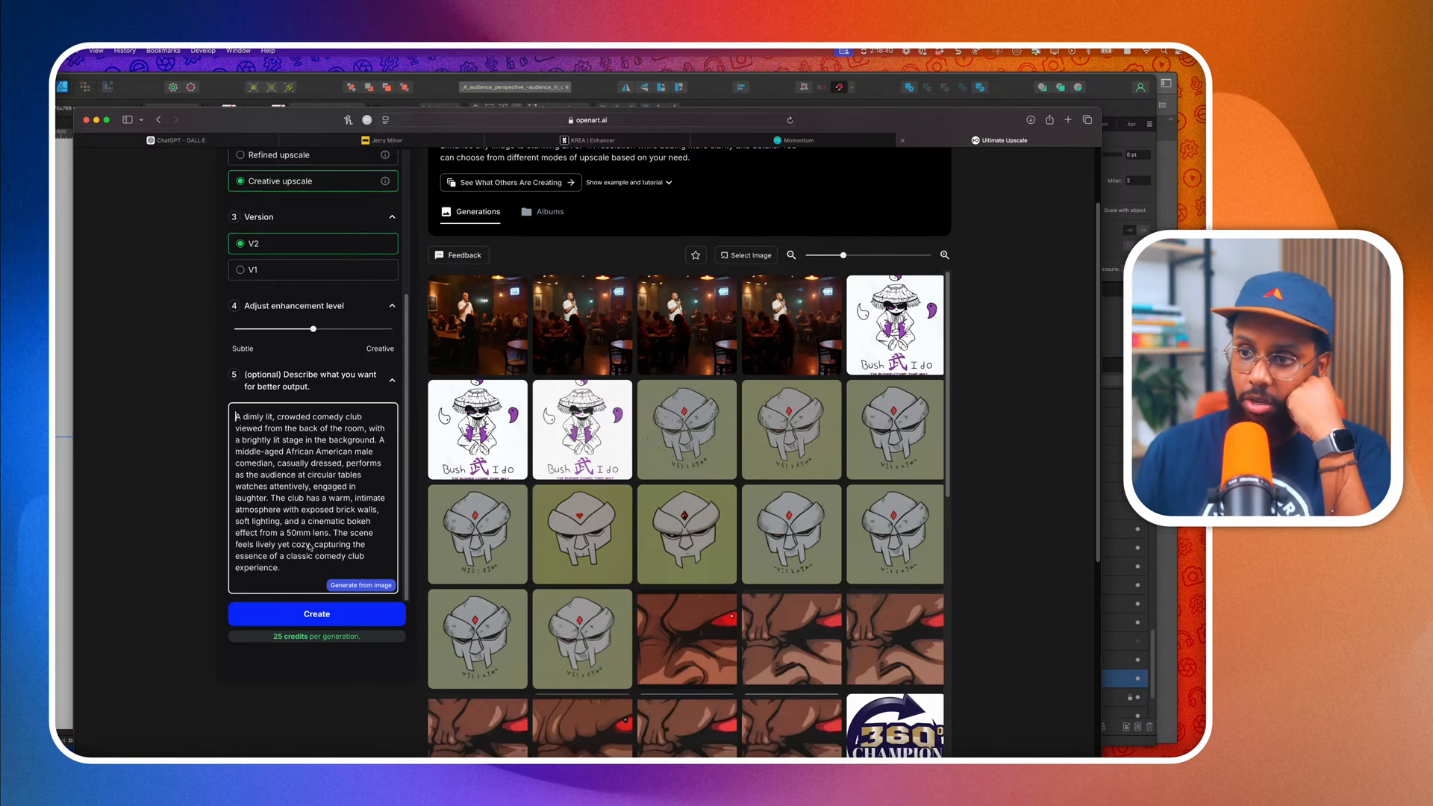
{"action": "scroll", "coordinate": [330, 570], "scroll_direction": "up", "scroll_amount": 3}
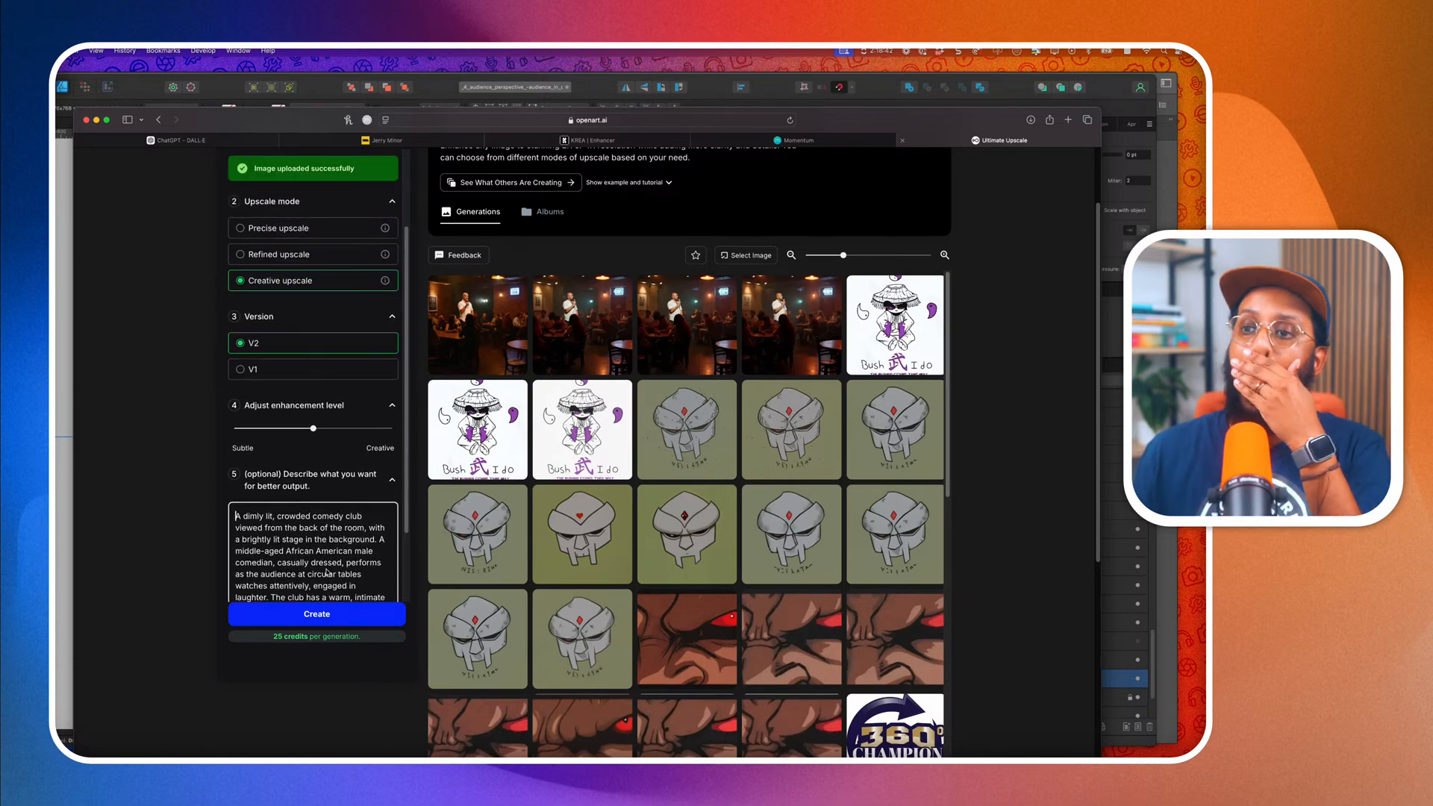
{"action": "scroll", "coordinate": [311, 591], "scroll_direction": "down", "scroll_amount": 3}
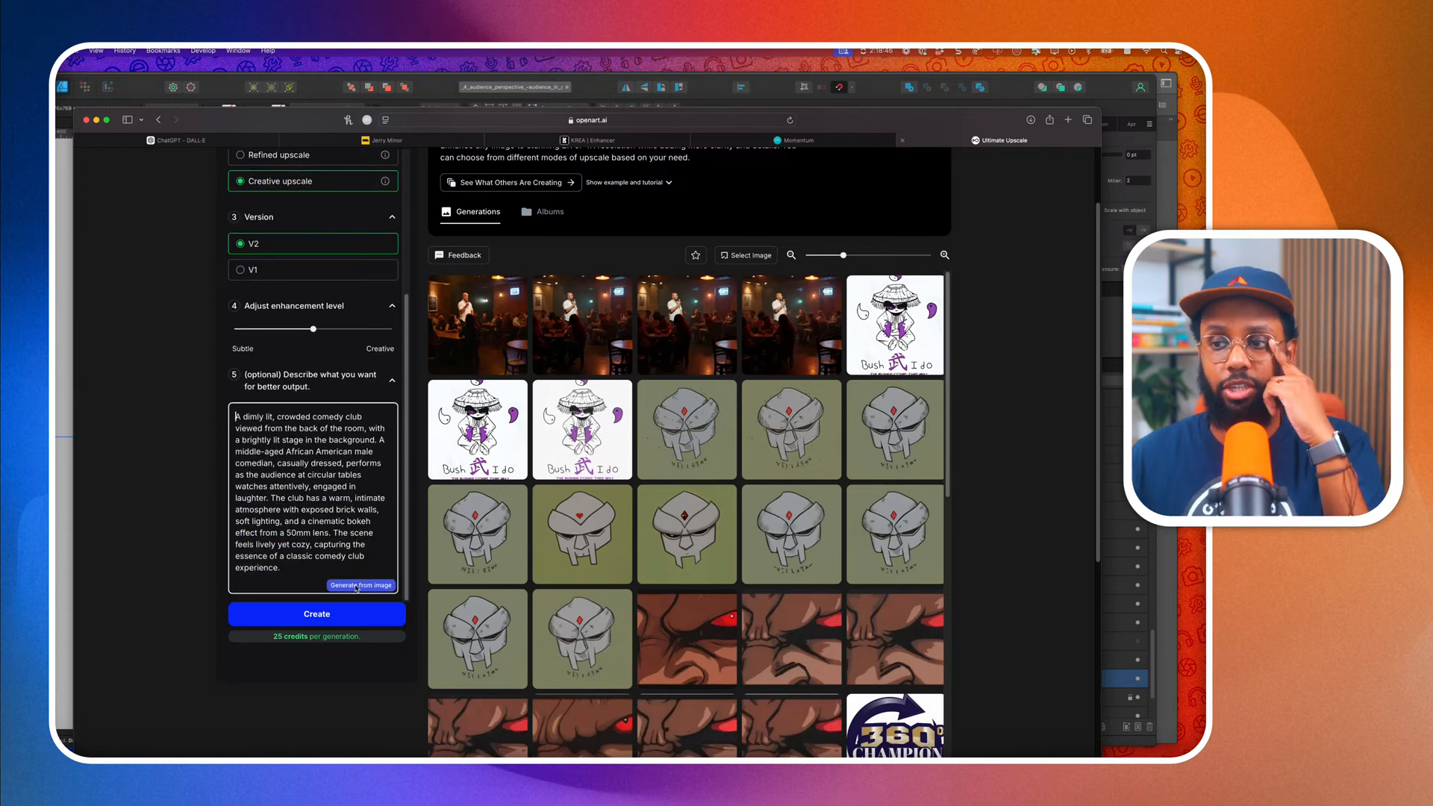
Clear the pasted description while keeping it copied, generate one from the image instead, and create a Creative V2 upscale with it.
{"action": "key", "text": "ctrl+a"}
{"action": "key", "text": "super+c"}
{"action": "key", "text": "BackSpace"}
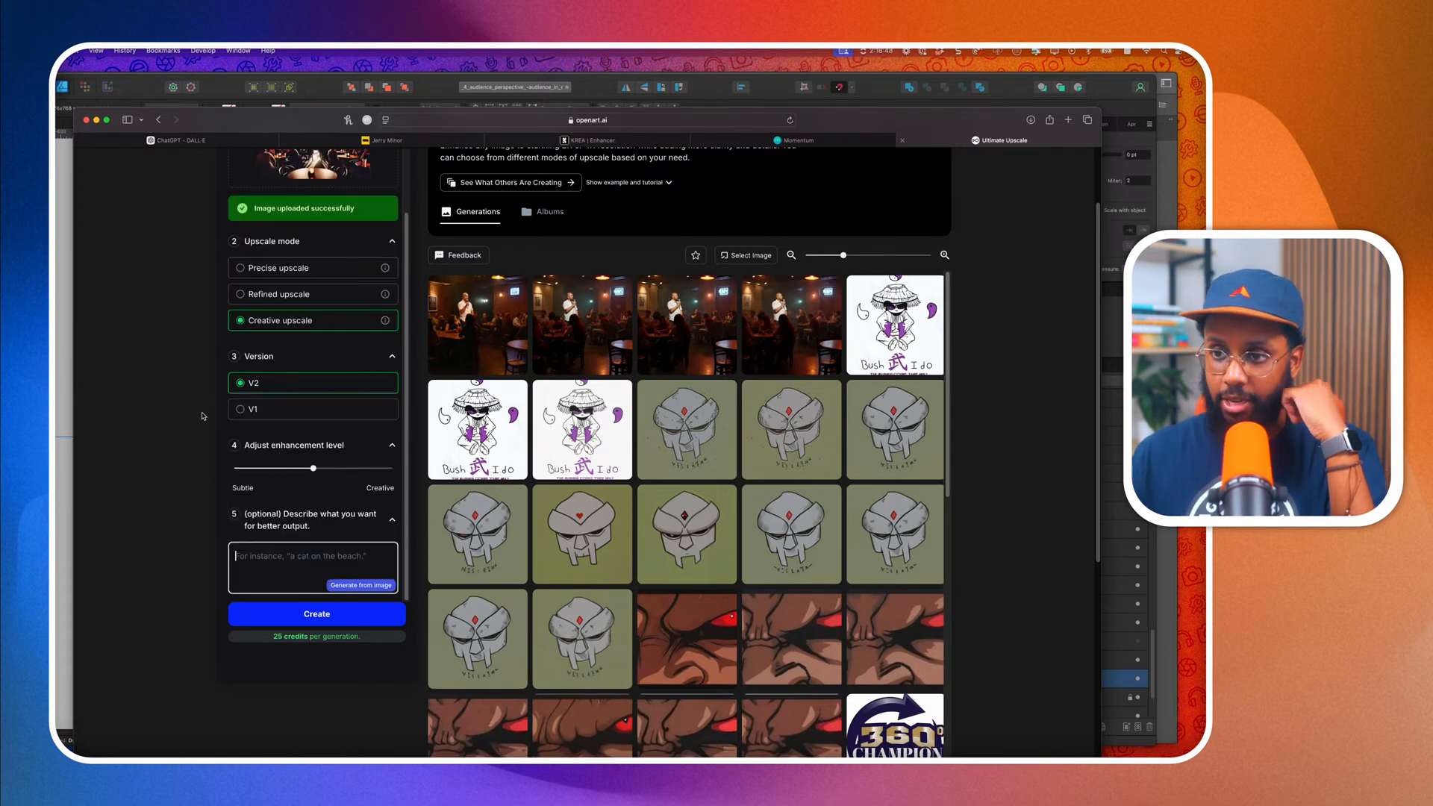
{"action": "left_click", "coordinate": [348, 584]}
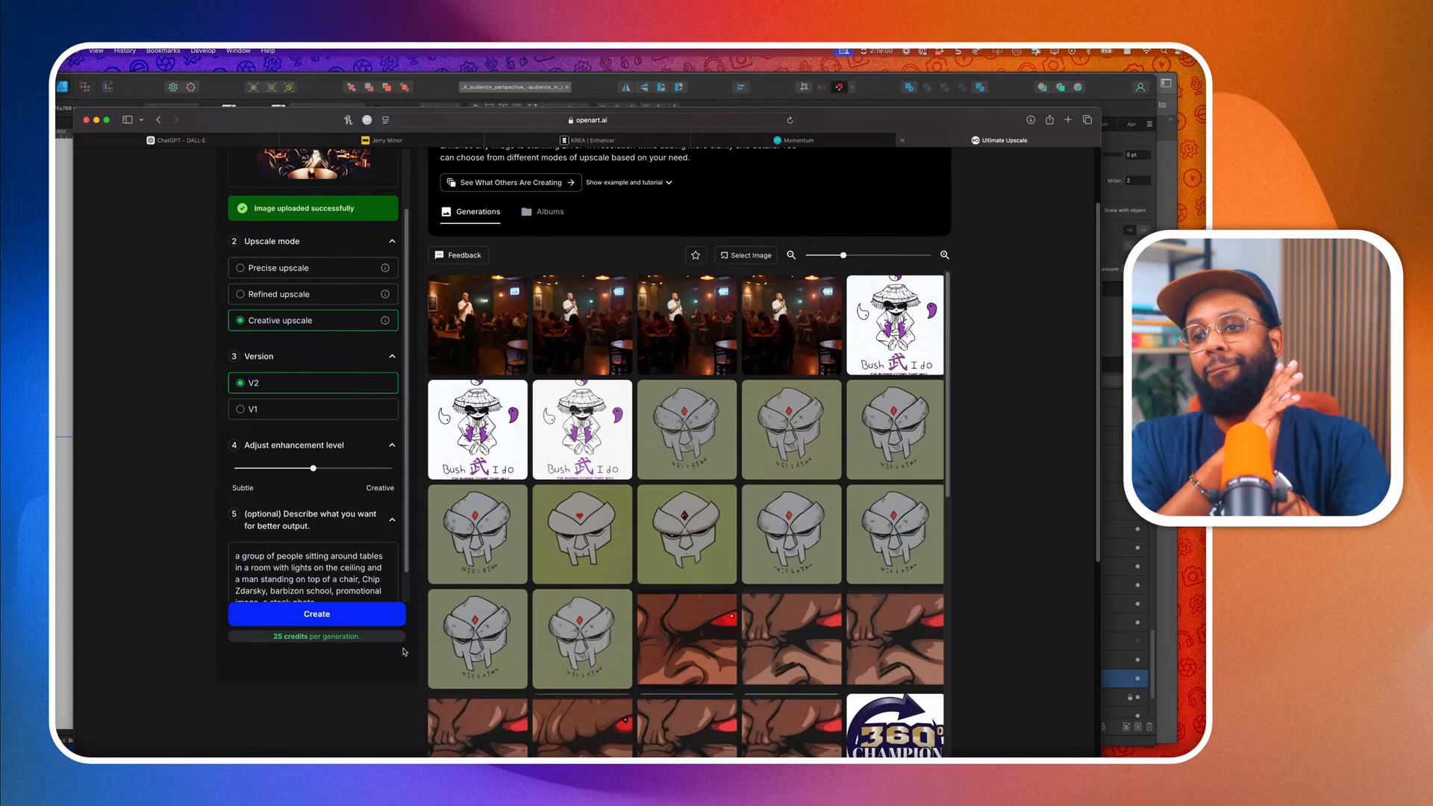
{"action": "scroll", "coordinate": [358, 574], "scroll_direction": "down", "scroll_amount": 2}
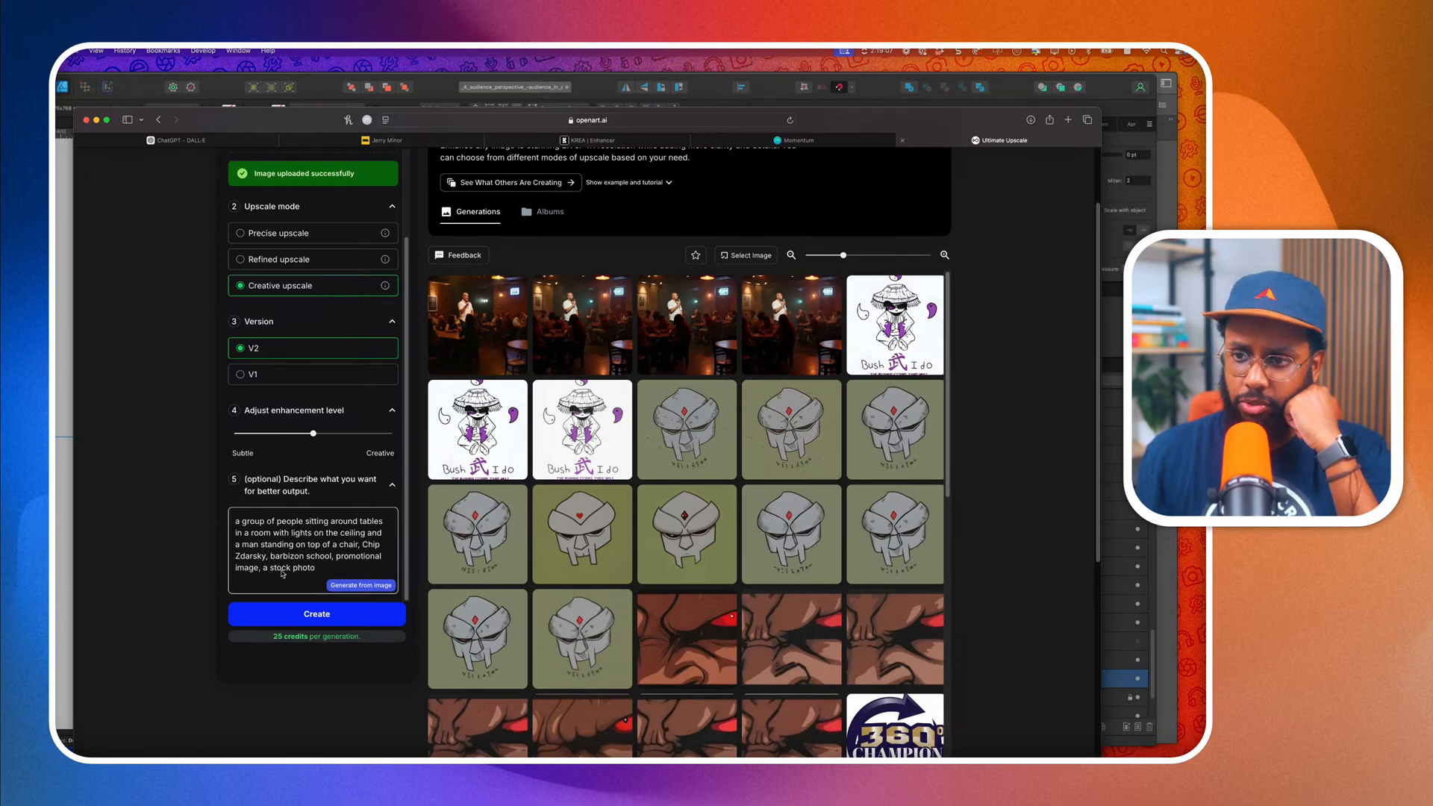
{"action": "left_click", "coordinate": [317, 613]}
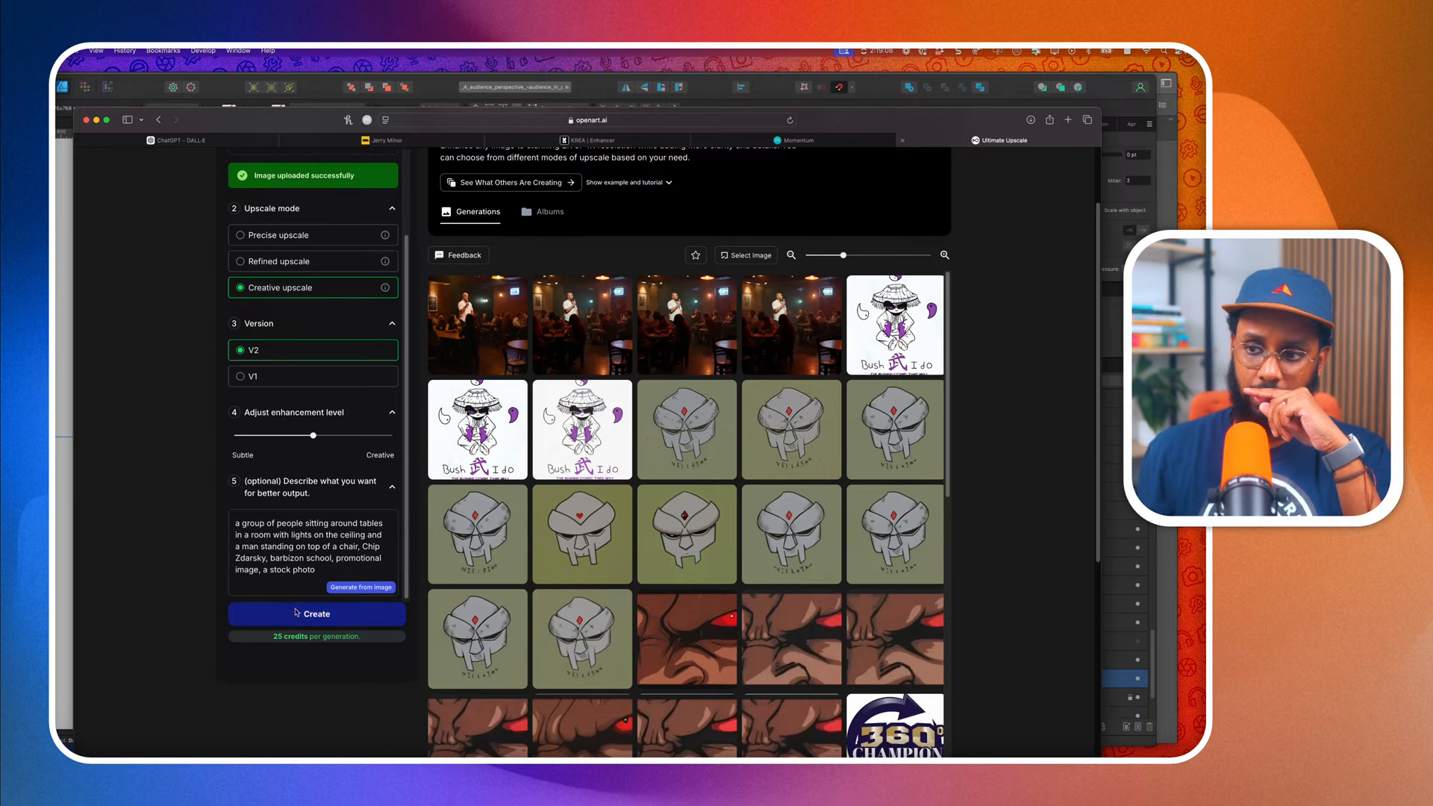
Replace the image-generated description with the copied ChatGPT prompt and create another Creative V2 upscale.
{"action": "left_click_drag", "start_coordinate": [317, 571], "coordinate": [214, 493]}
{"action": "key", "text": "super+v"}
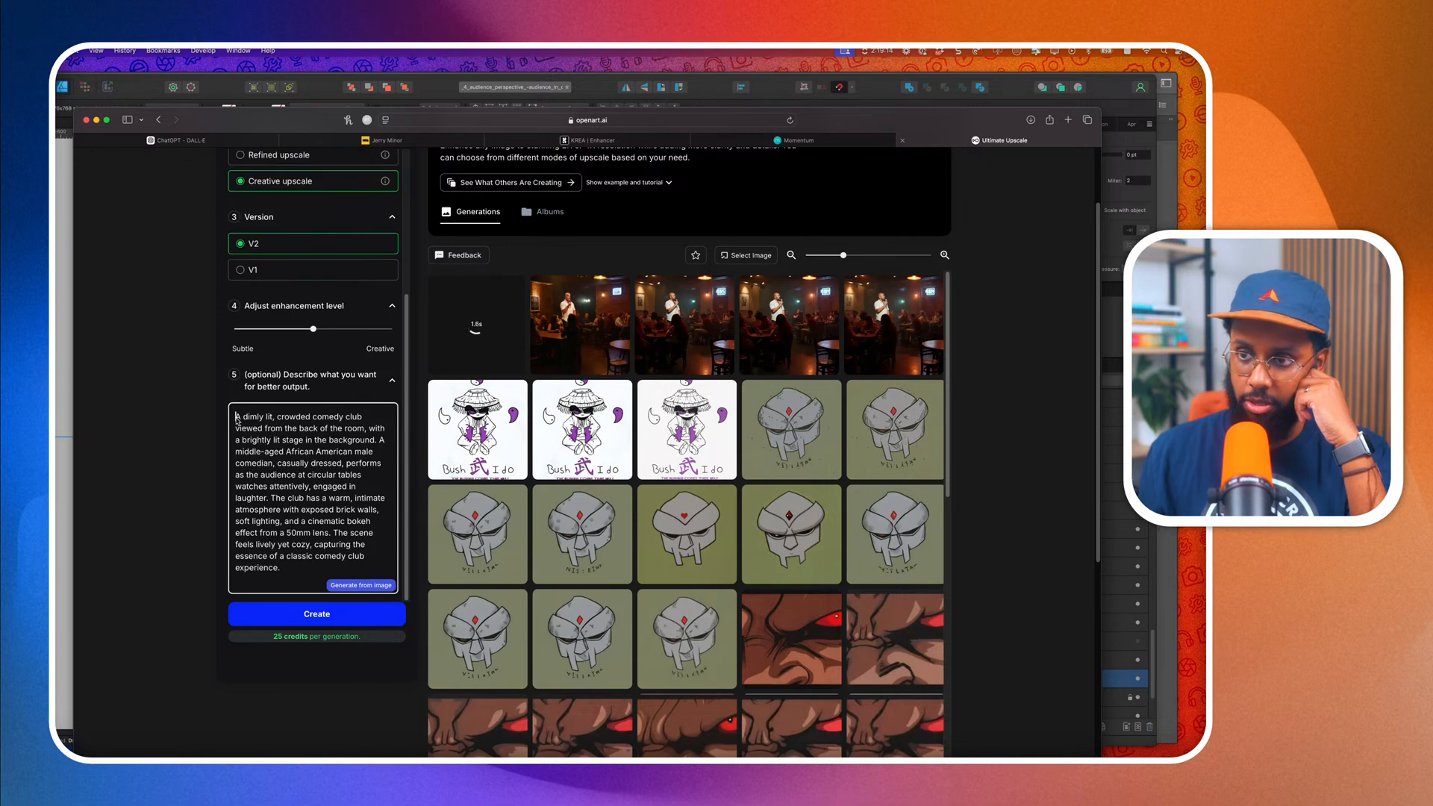
{"action": "scroll", "coordinate": [248, 416], "scroll_direction": "up", "scroll_amount": 2}
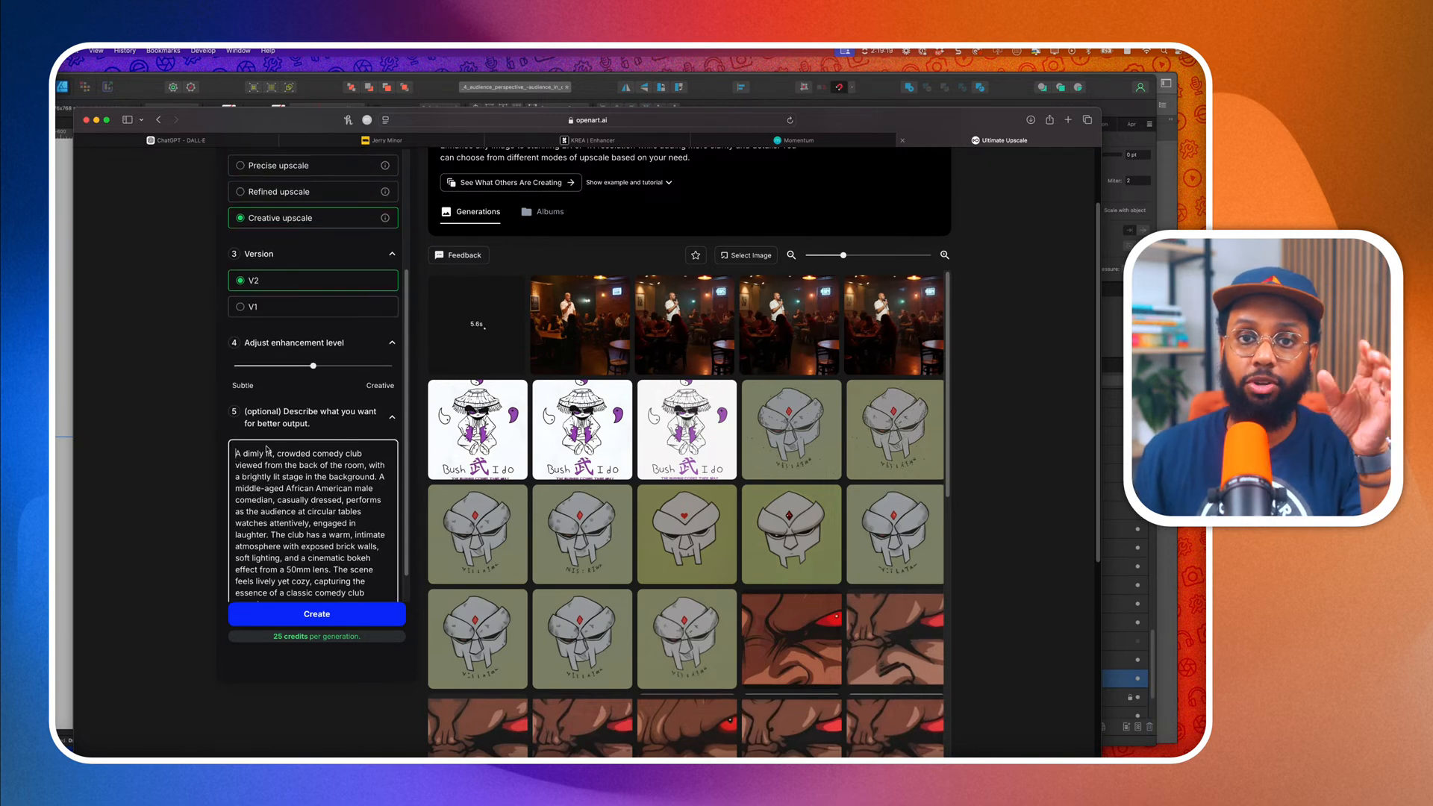
{"action": "scroll", "coordinate": [296, 527], "scroll_direction": "down", "scroll_amount": 2}
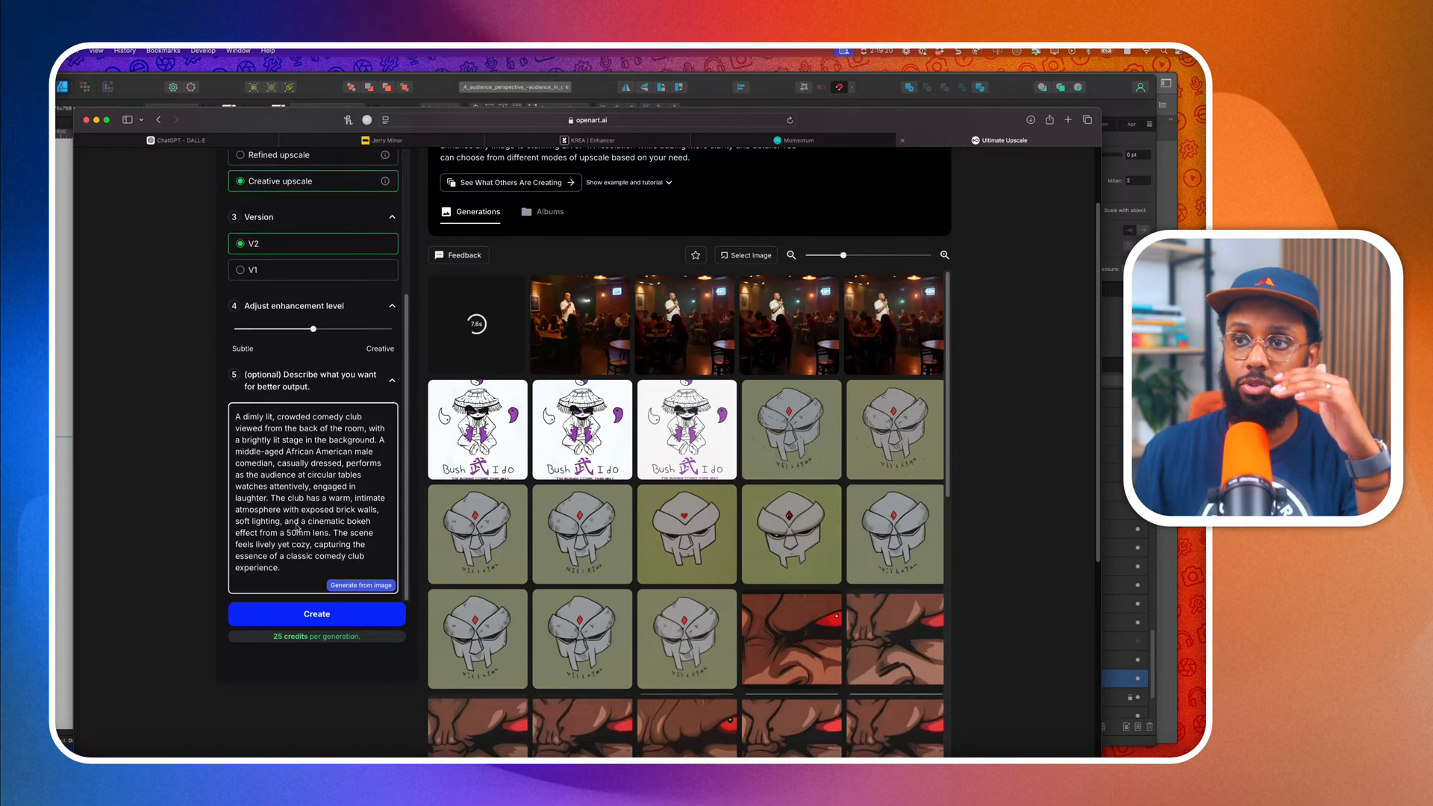
{"action": "left_click", "coordinate": [313, 613]}
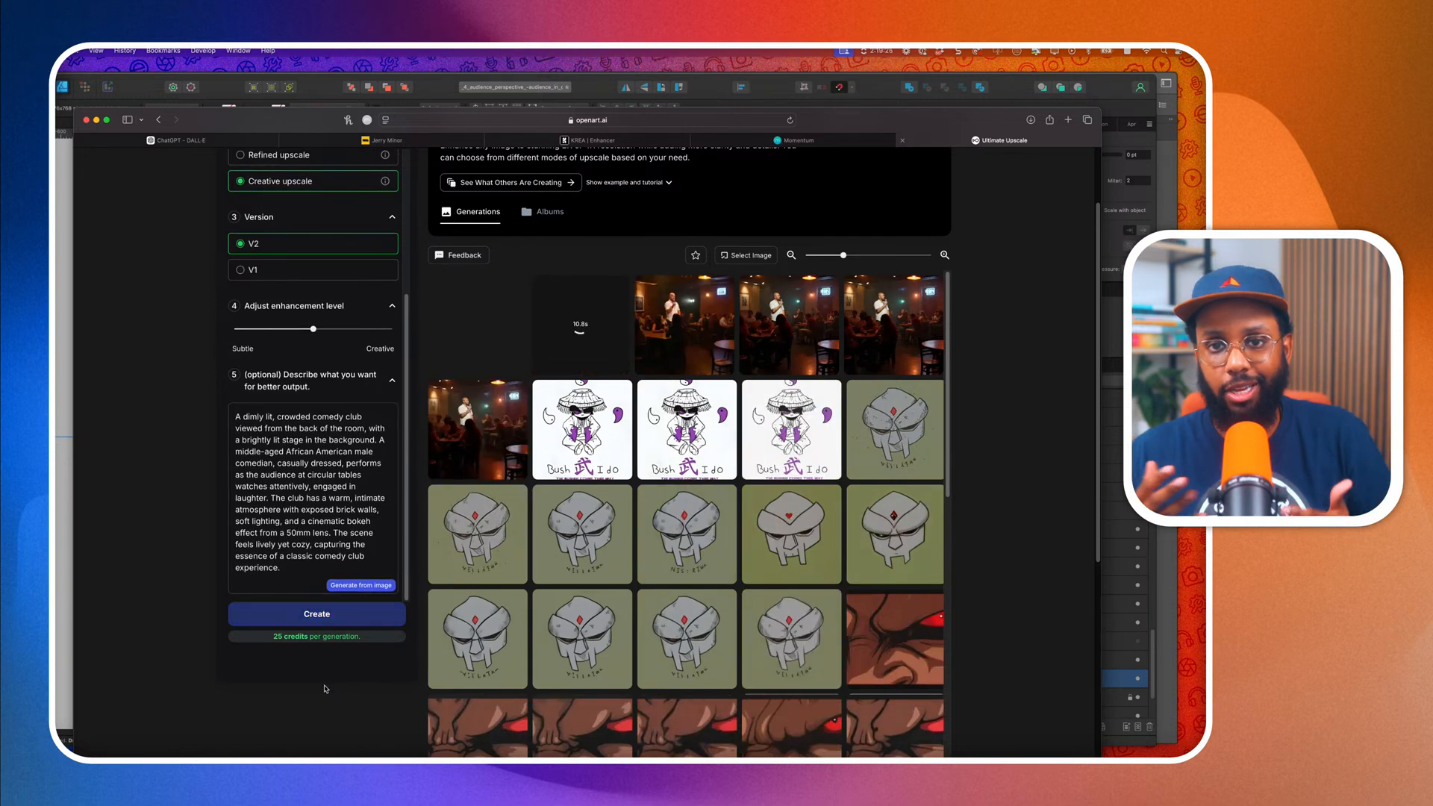
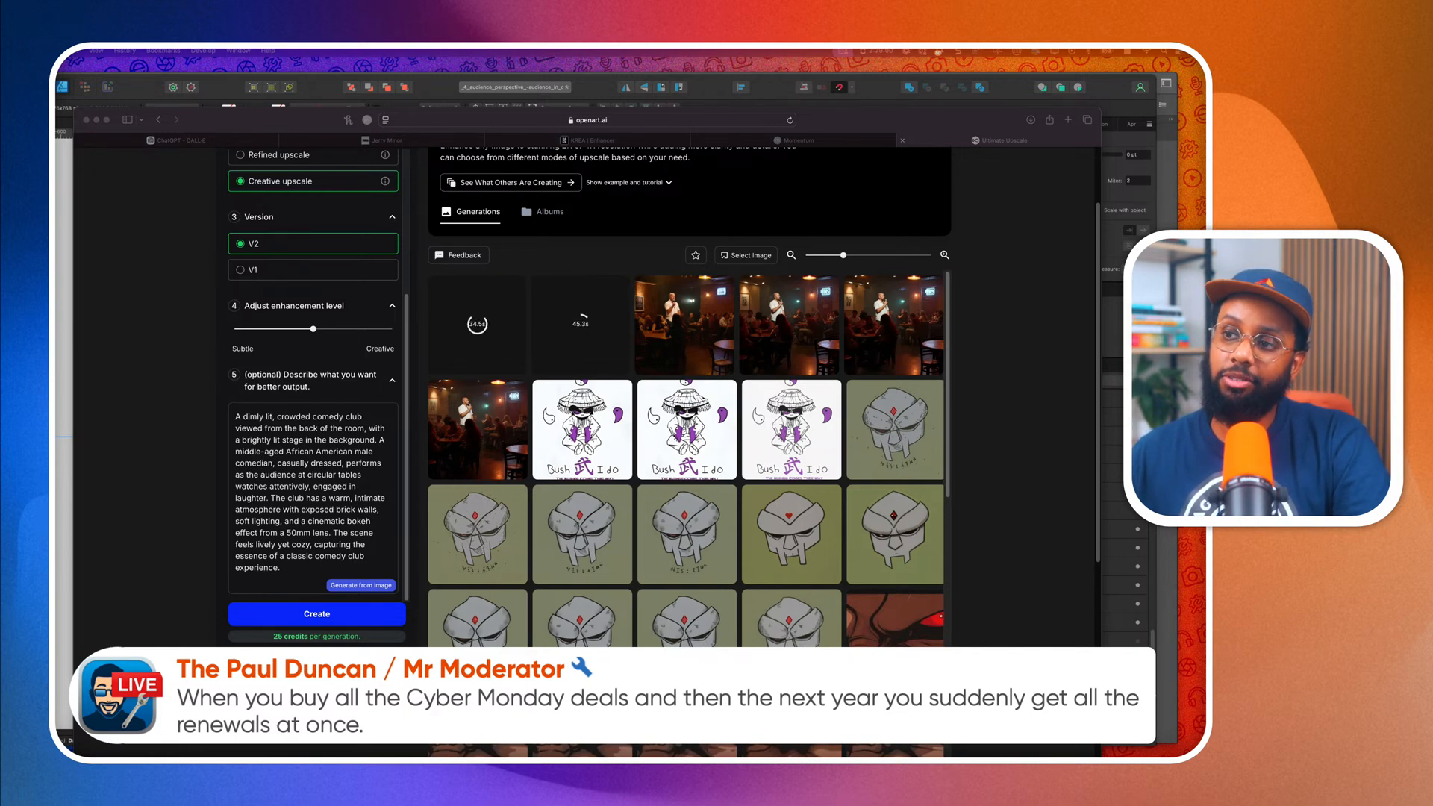
{"action": "mouse_move", "coordinate": [478, 533]}
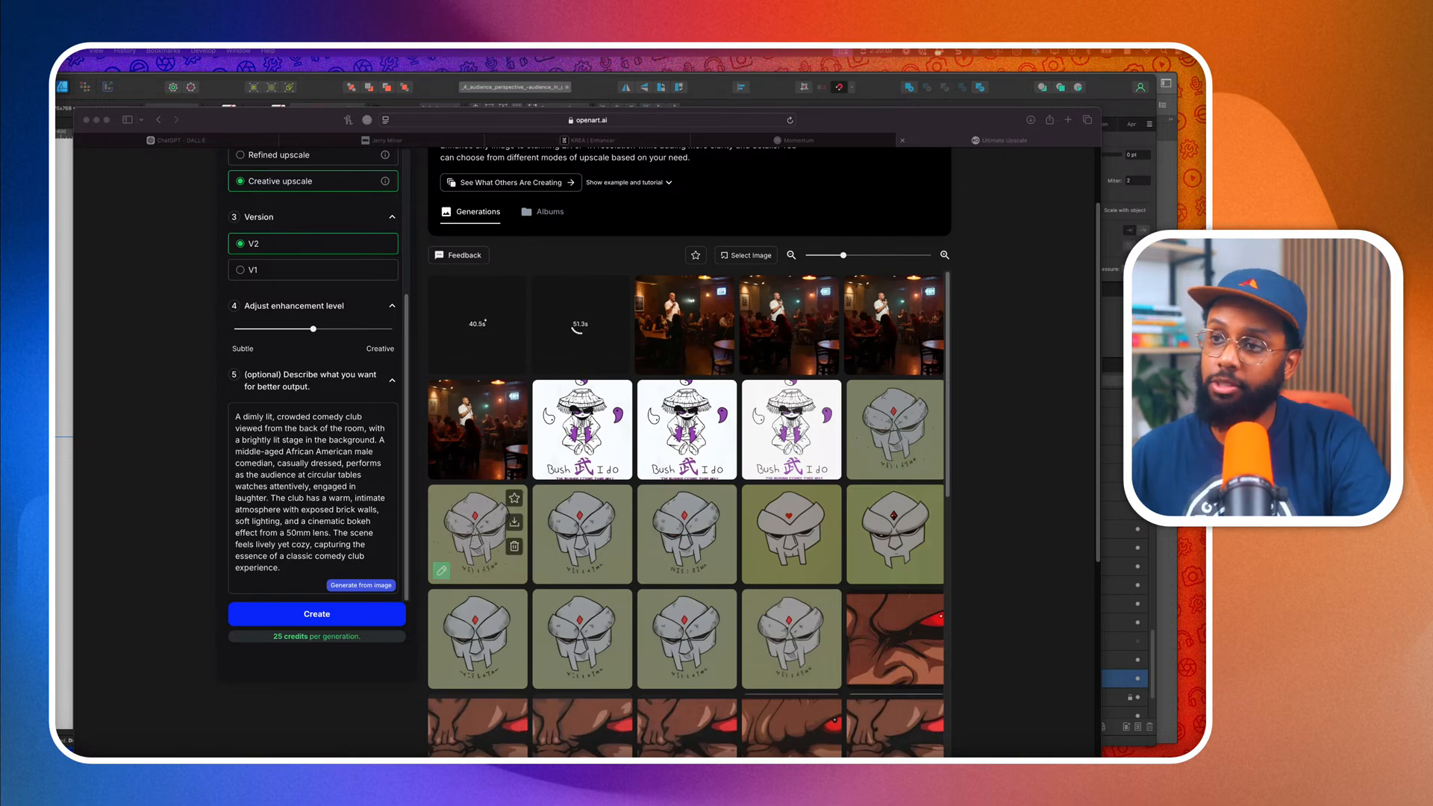
{"action": "mouse_move", "coordinate": [619, 417]}
{"action": "scroll", "coordinate": [619, 417], "scroll_direction": "up", "scroll_amount": 2}
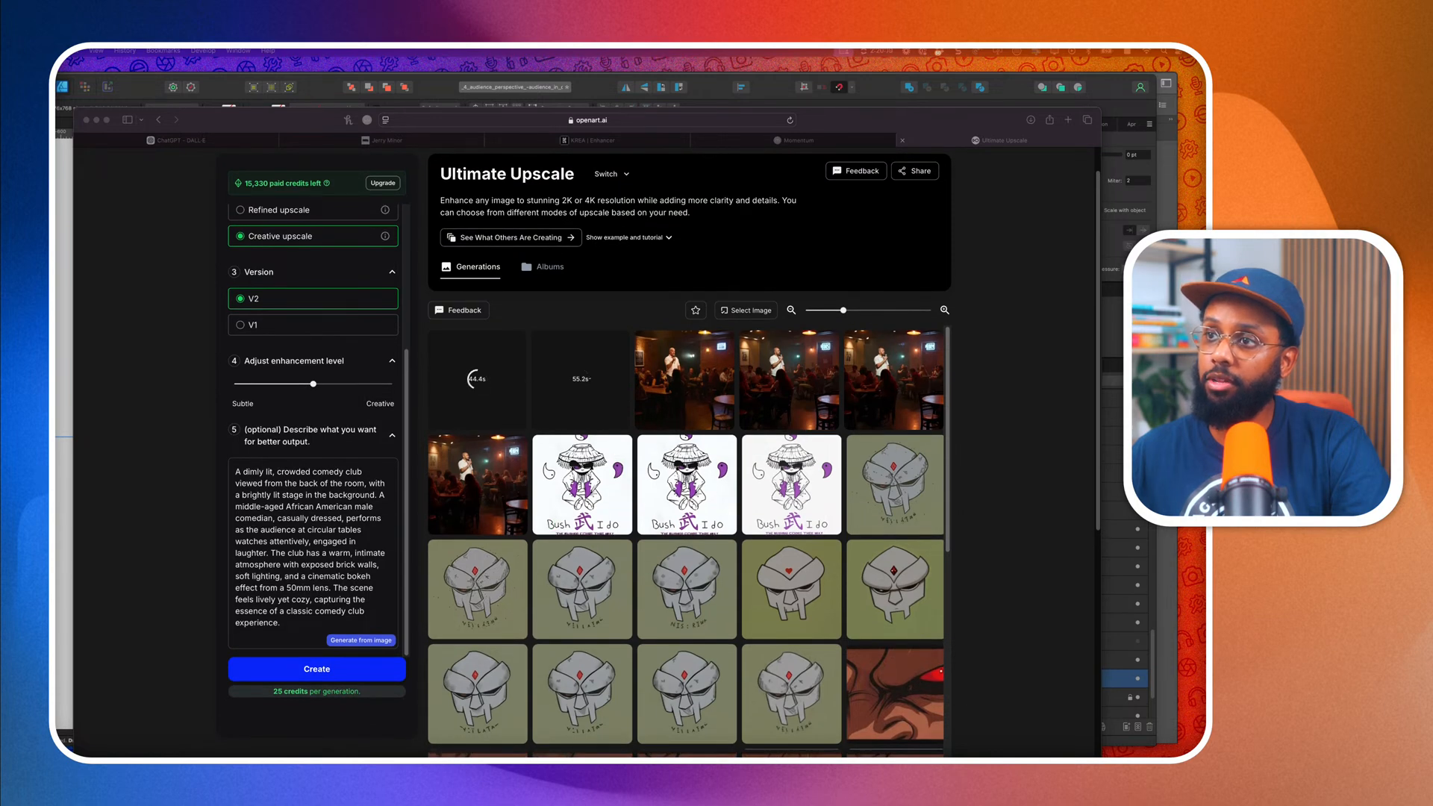
Switch to KREA Enhancer and compare the 2x enhanced club image with the original up close using the before/after slider.
{"action": "left_click", "coordinate": [610, 140]}
{"action": "scroll", "coordinate": [646, 486], "scroll_direction": "down", "scroll_amount": 3}
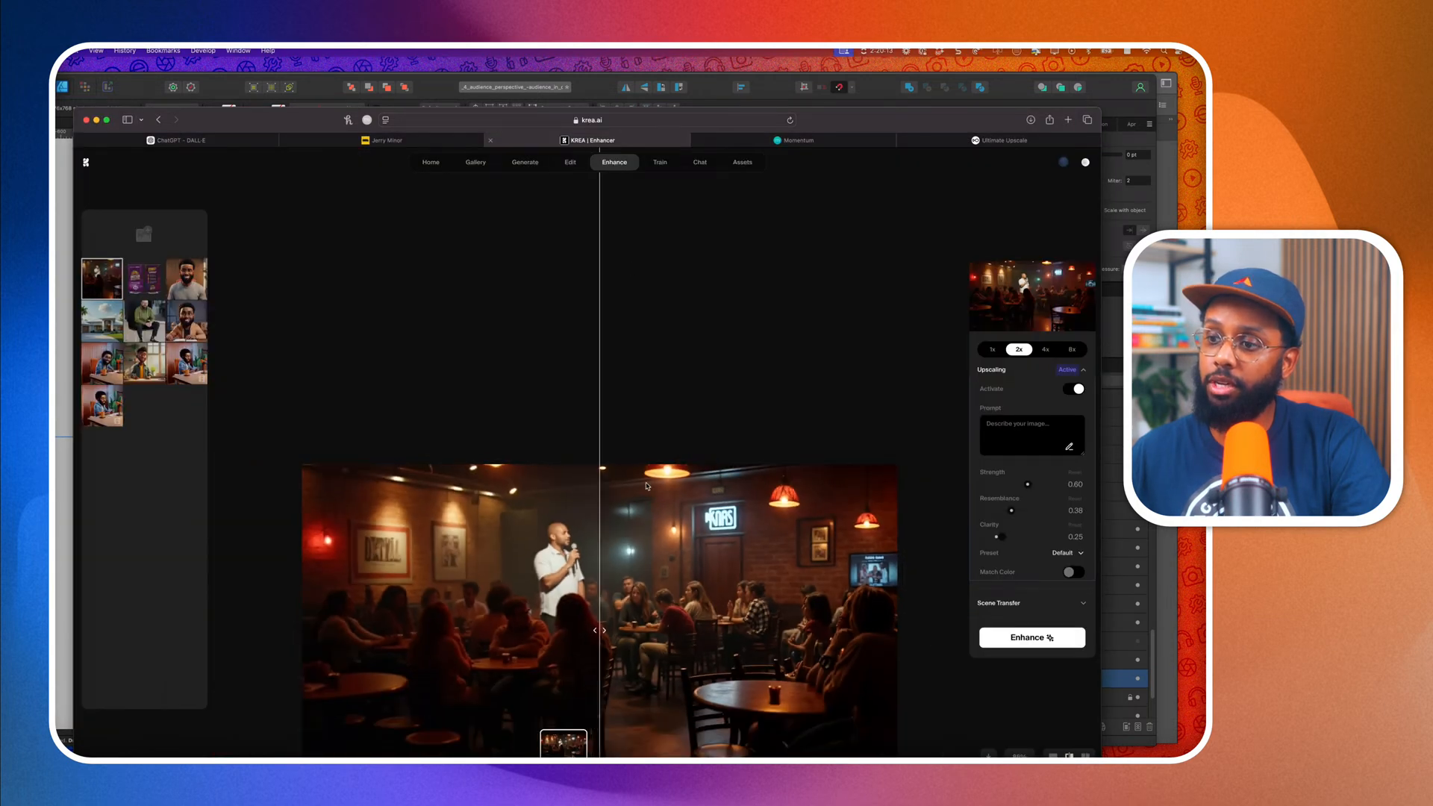
{"action": "scroll", "coordinate": [476, 534], "scroll_direction": "up", "scroll_amount": 2}
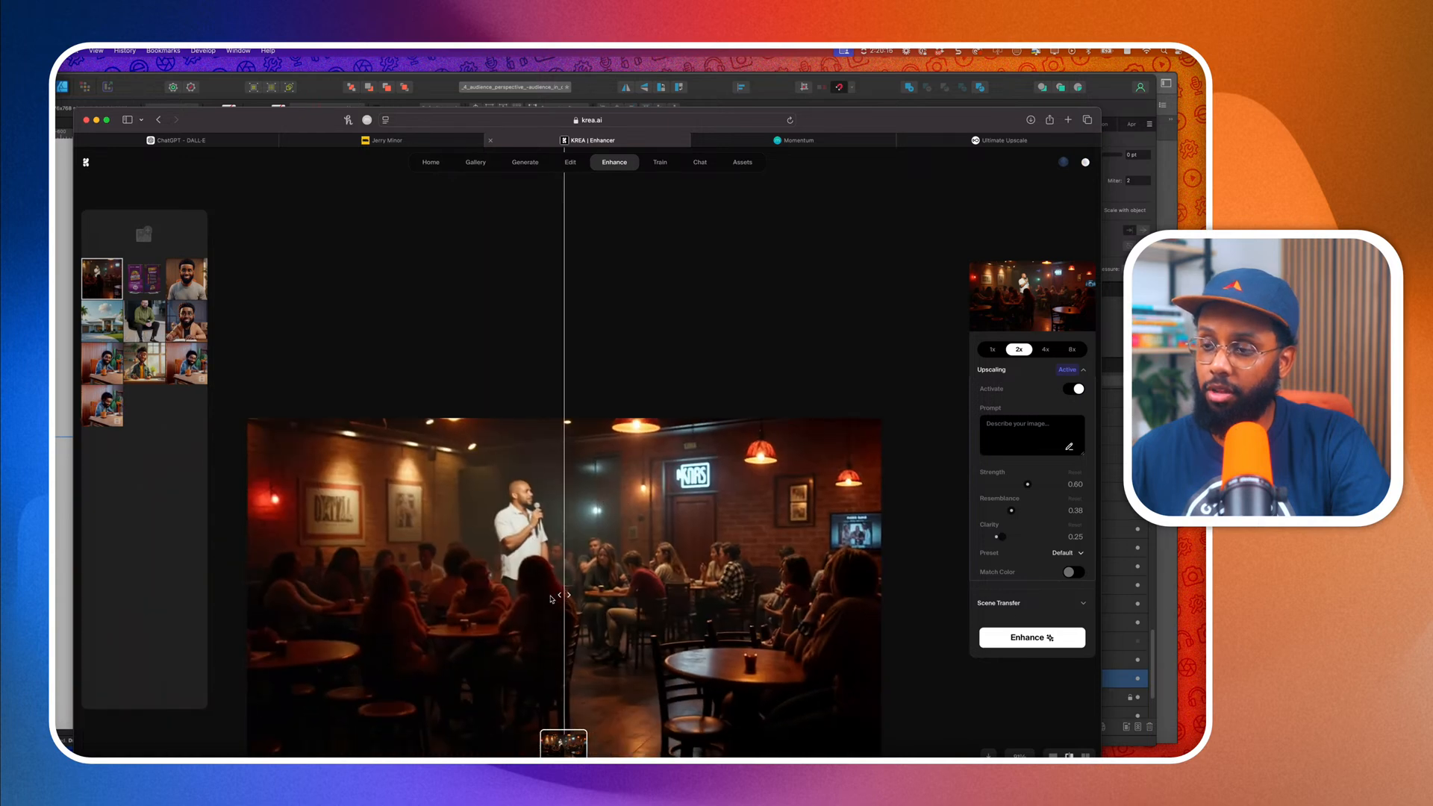
{"action": "left_click_drag", "start_coordinate": [564, 595], "coordinate": [269, 595]}
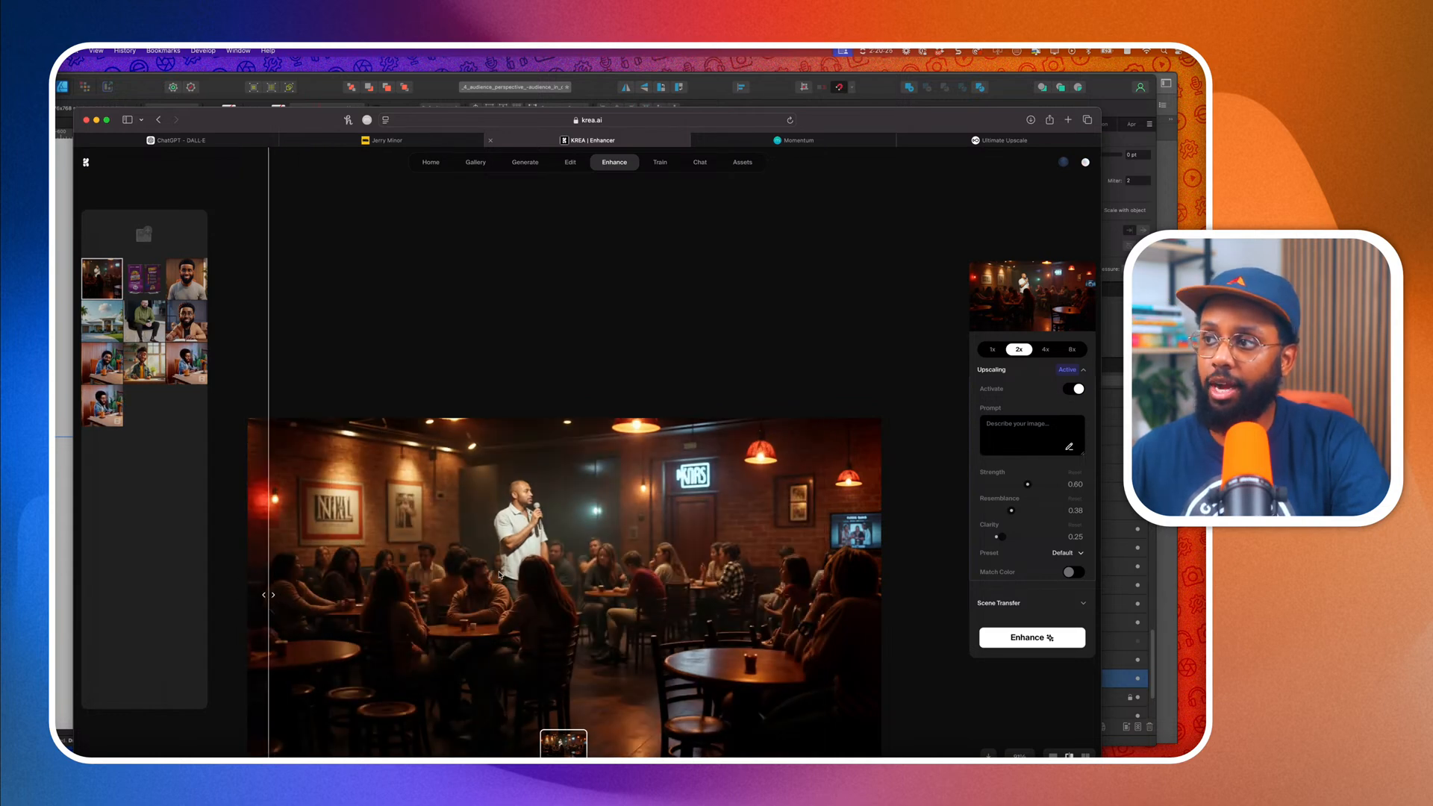
{"action": "scroll", "coordinate": [500, 574], "scroll_direction": "up", "scroll_amount": 5}
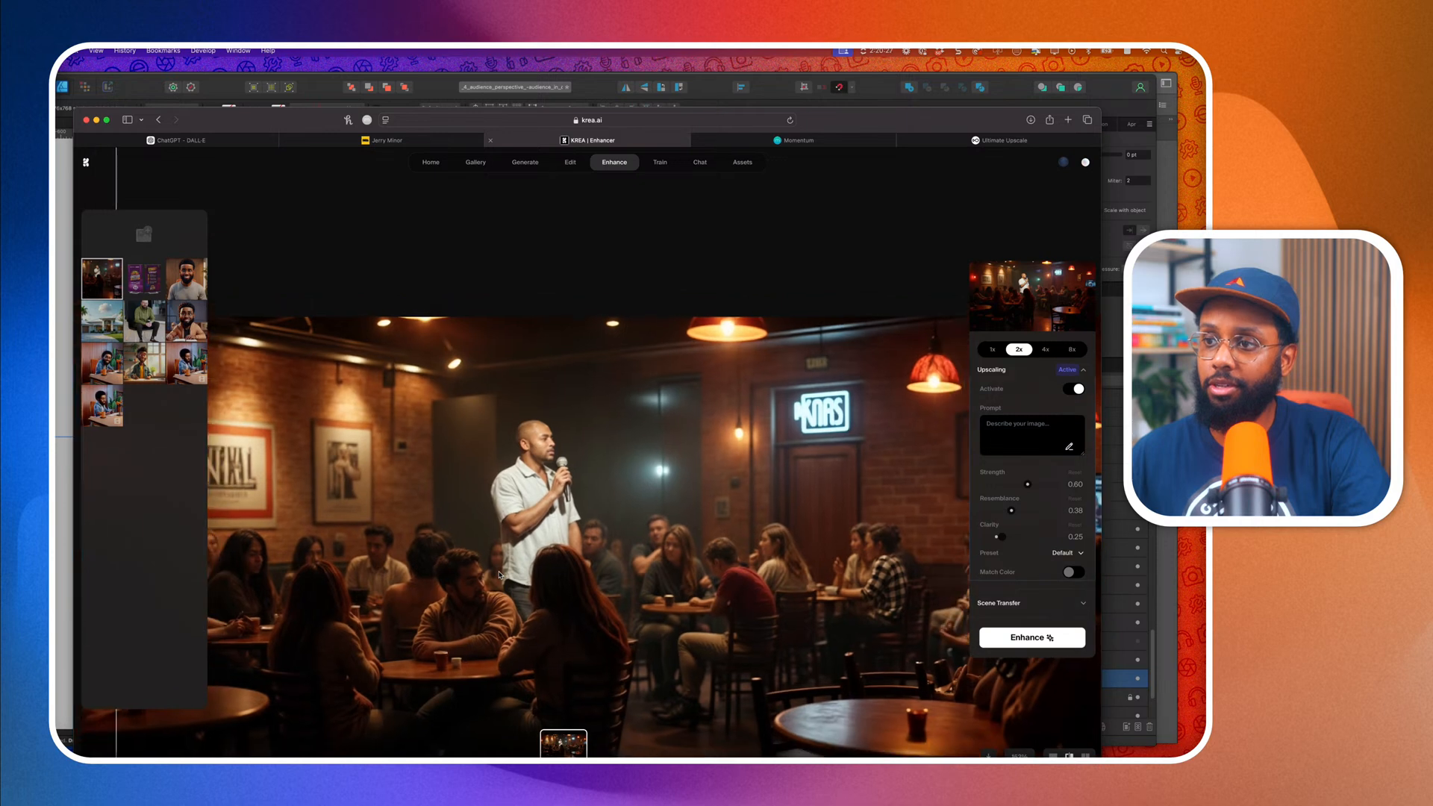
{"action": "scroll", "coordinate": [499, 574], "scroll_direction": "down", "scroll_amount": 2}
{"action": "scroll", "coordinate": [499, 574], "scroll_direction": "down", "scroll_amount": 1}
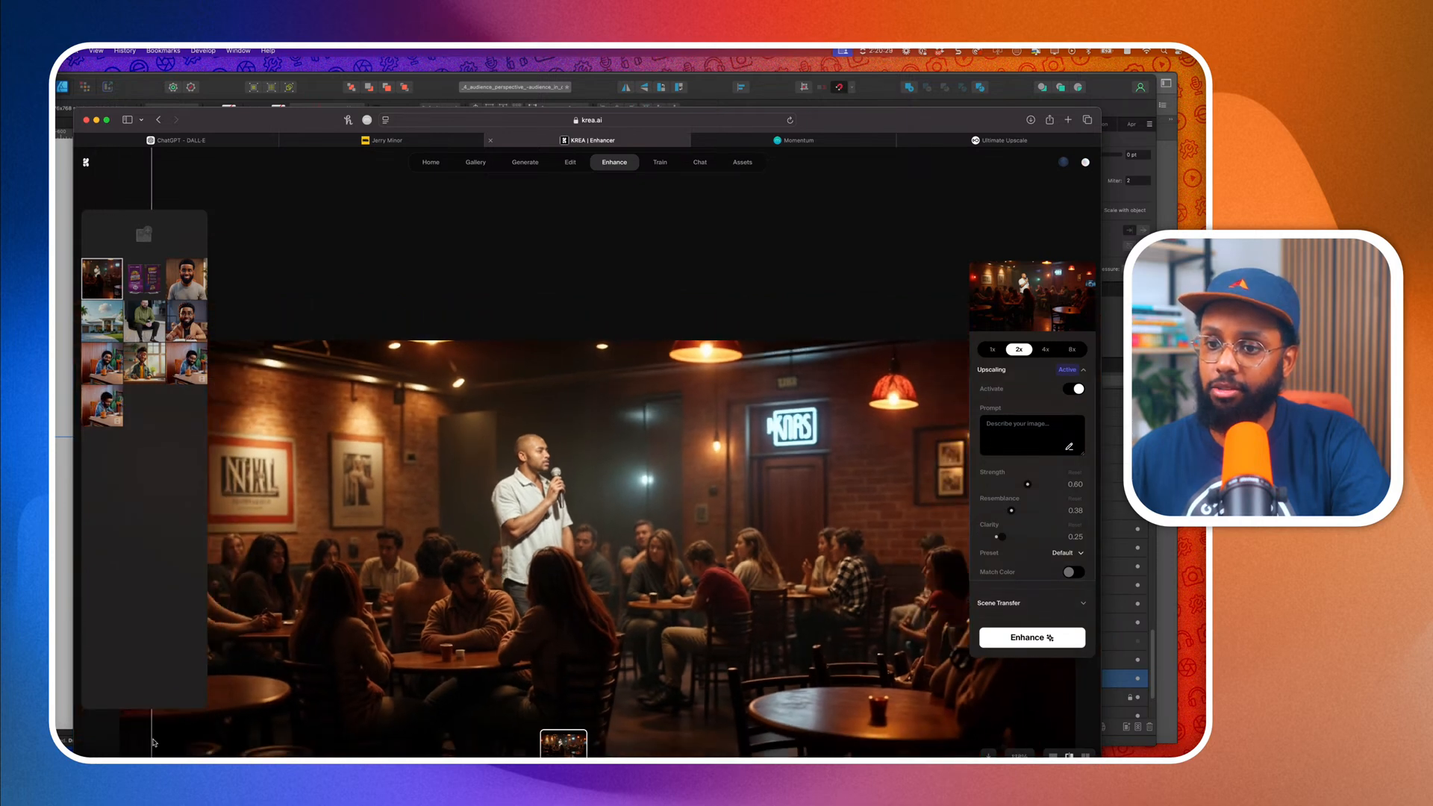
{"action": "left_click_drag", "start_coordinate": [154, 742], "coordinate": [320, 663]}
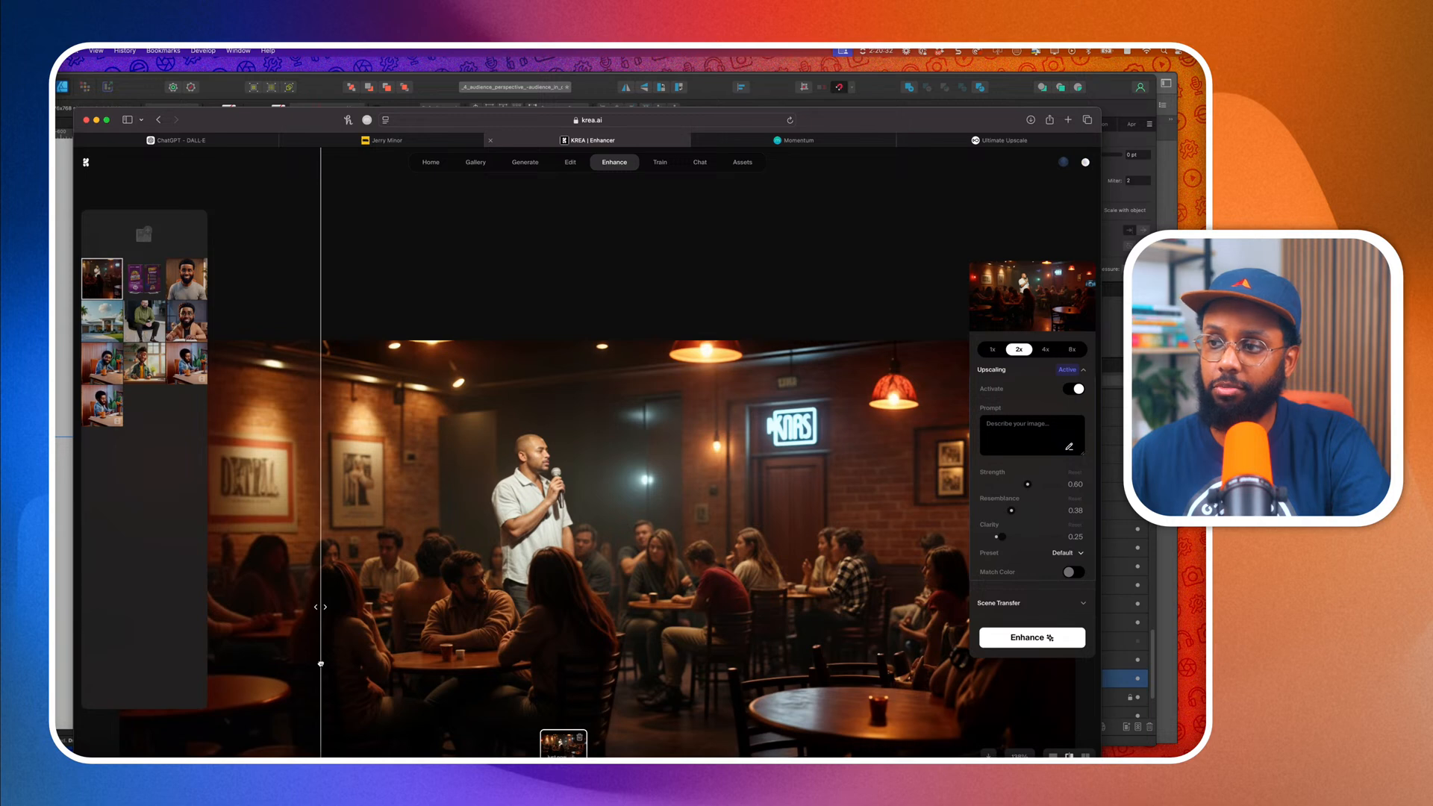
{"action": "left_click_drag", "start_coordinate": [321, 663], "coordinate": [205, 581]}
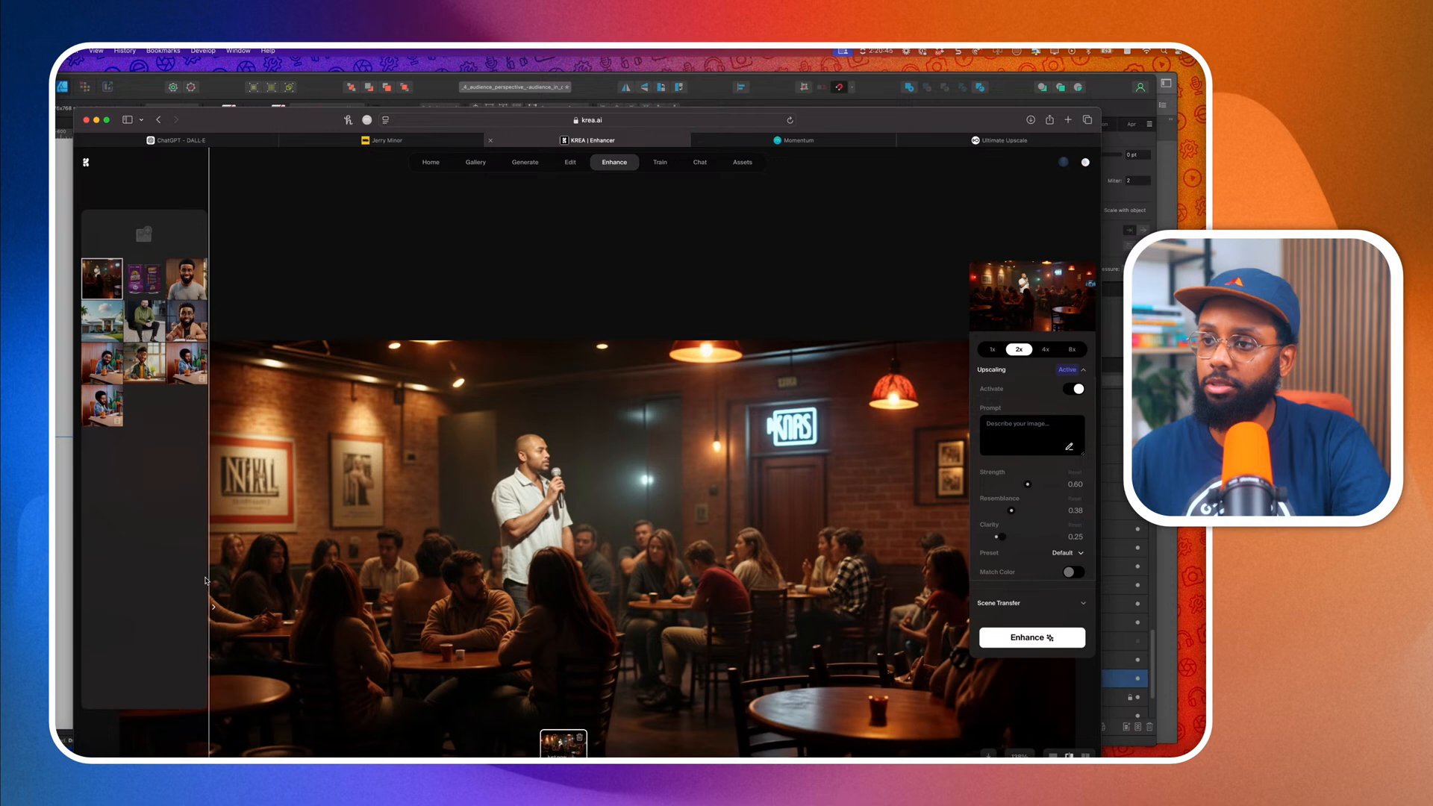
Examine the comedian, audience and wall details in KREA's 2x enhanced club image, sliding the before/after divider against the original.
{"action": "left_click_drag", "start_coordinate": [205, 581], "coordinate": [226, 581]}
{"action": "scroll", "coordinate": [548, 492], "scroll_direction": "down", "scroll_amount": 1}
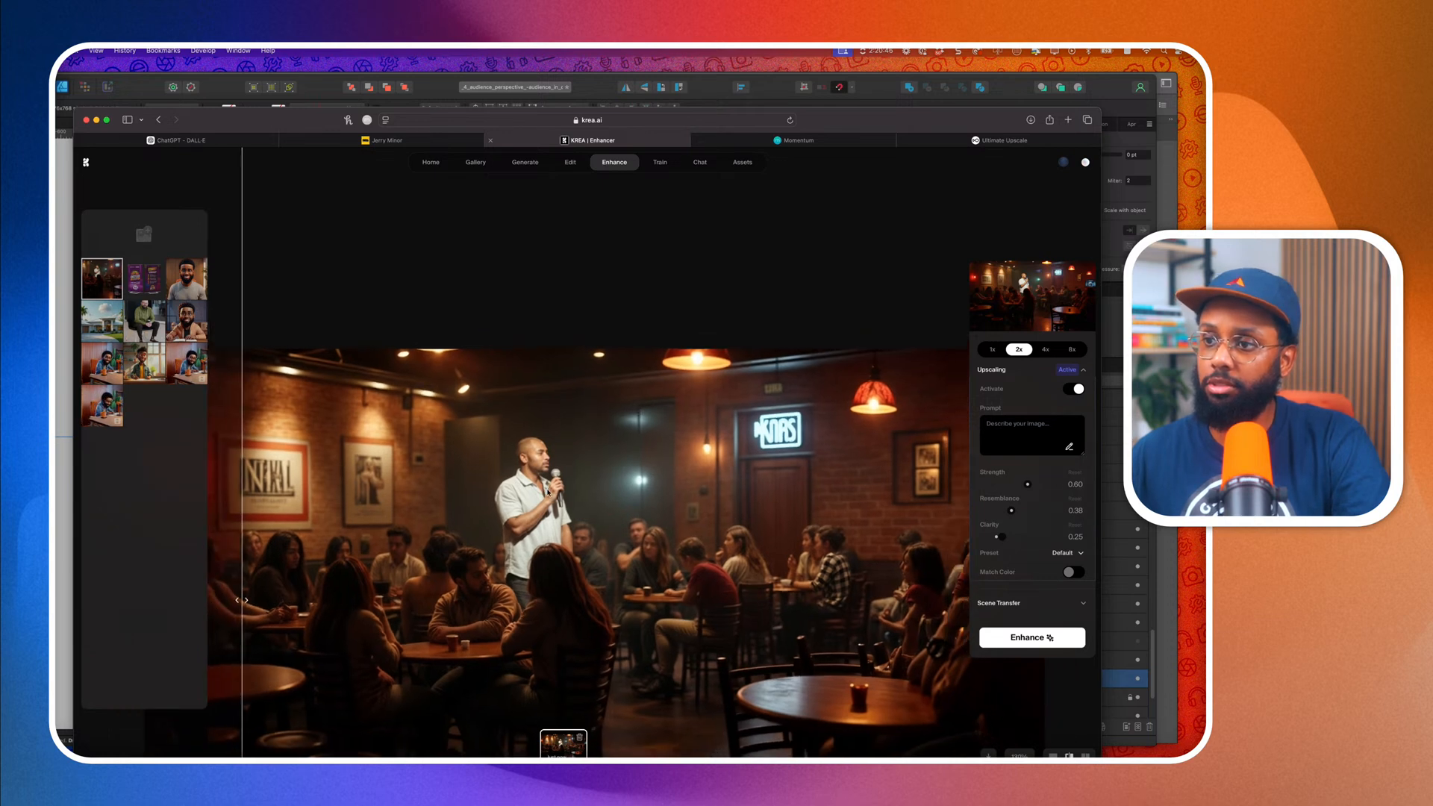
{"action": "scroll", "coordinate": [547, 490], "scroll_direction": "down", "scroll_amount": 3}
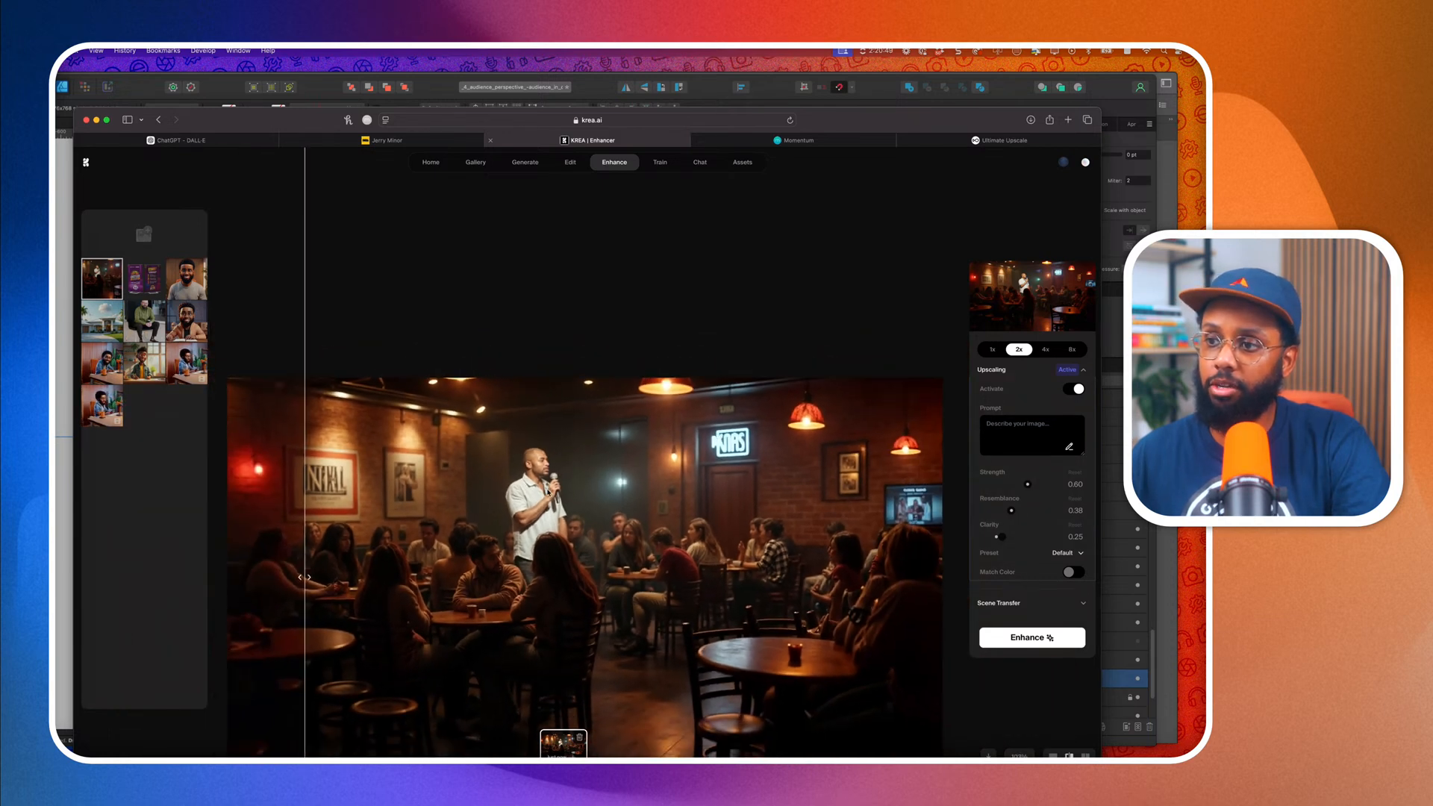
{"action": "scroll", "coordinate": [333, 495], "scroll_direction": "right", "scroll_amount": 4}
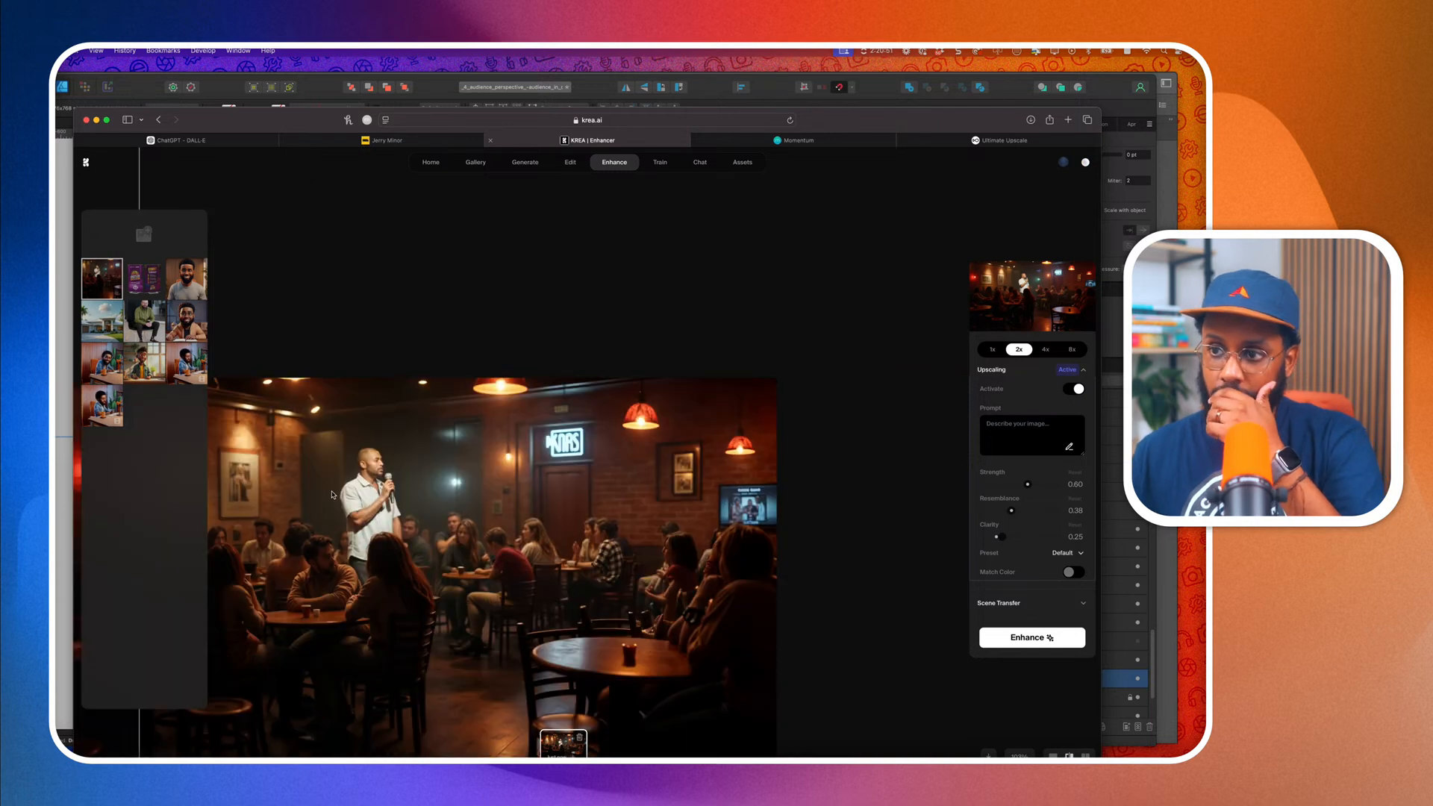
{"action": "scroll", "coordinate": [333, 495], "scroll_direction": "left", "scroll_amount": 3}
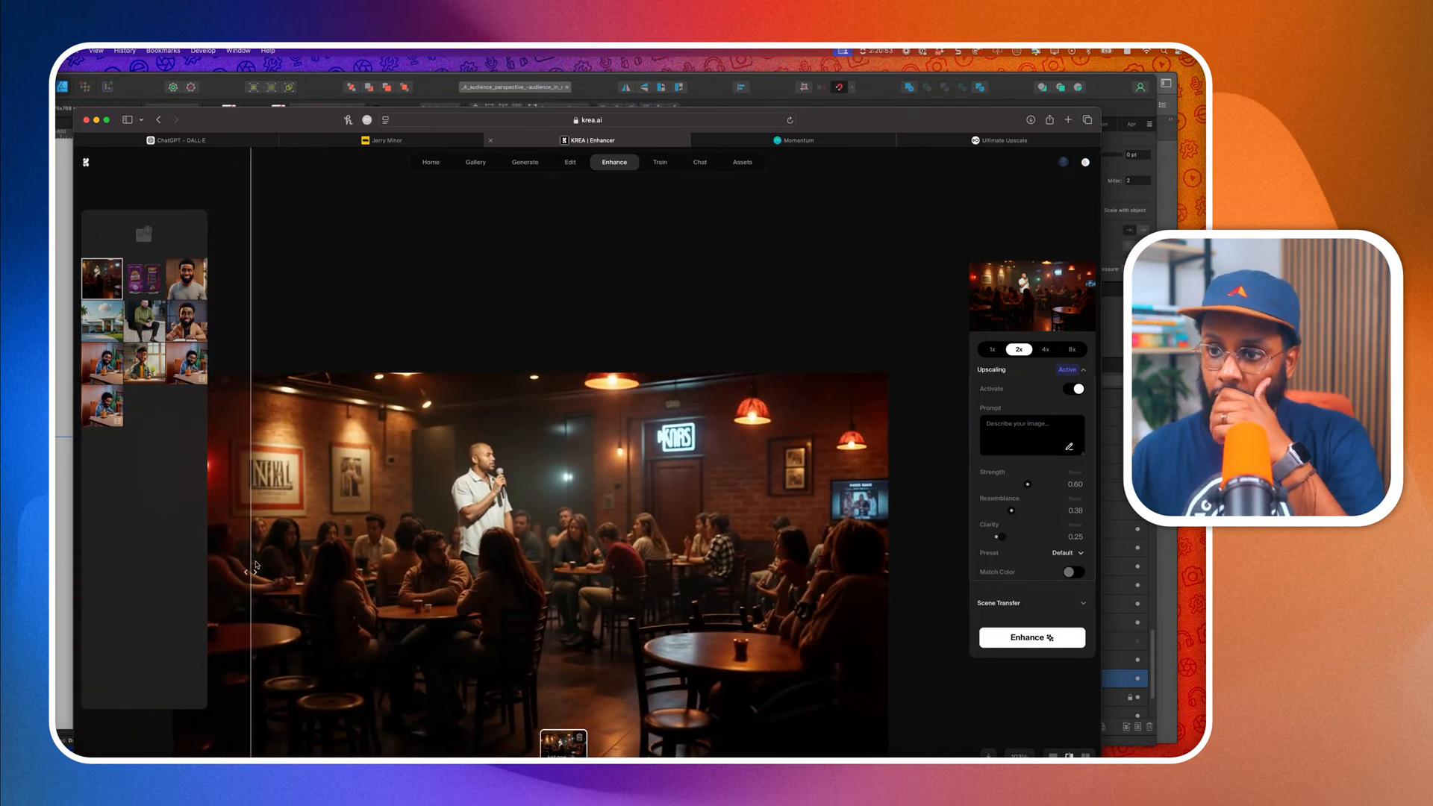
{"action": "mouse_move", "coordinate": [254, 569]}
{"action": "left_mouse_down"}
{"action": "mouse_move", "coordinate": [716, 585]}
{"action": "mouse_move", "coordinate": [247, 572]}
{"action": "left_mouse_up"}
{"action": "left_click_drag", "start_coordinate": [183, 538], "coordinate": [197, 607]}
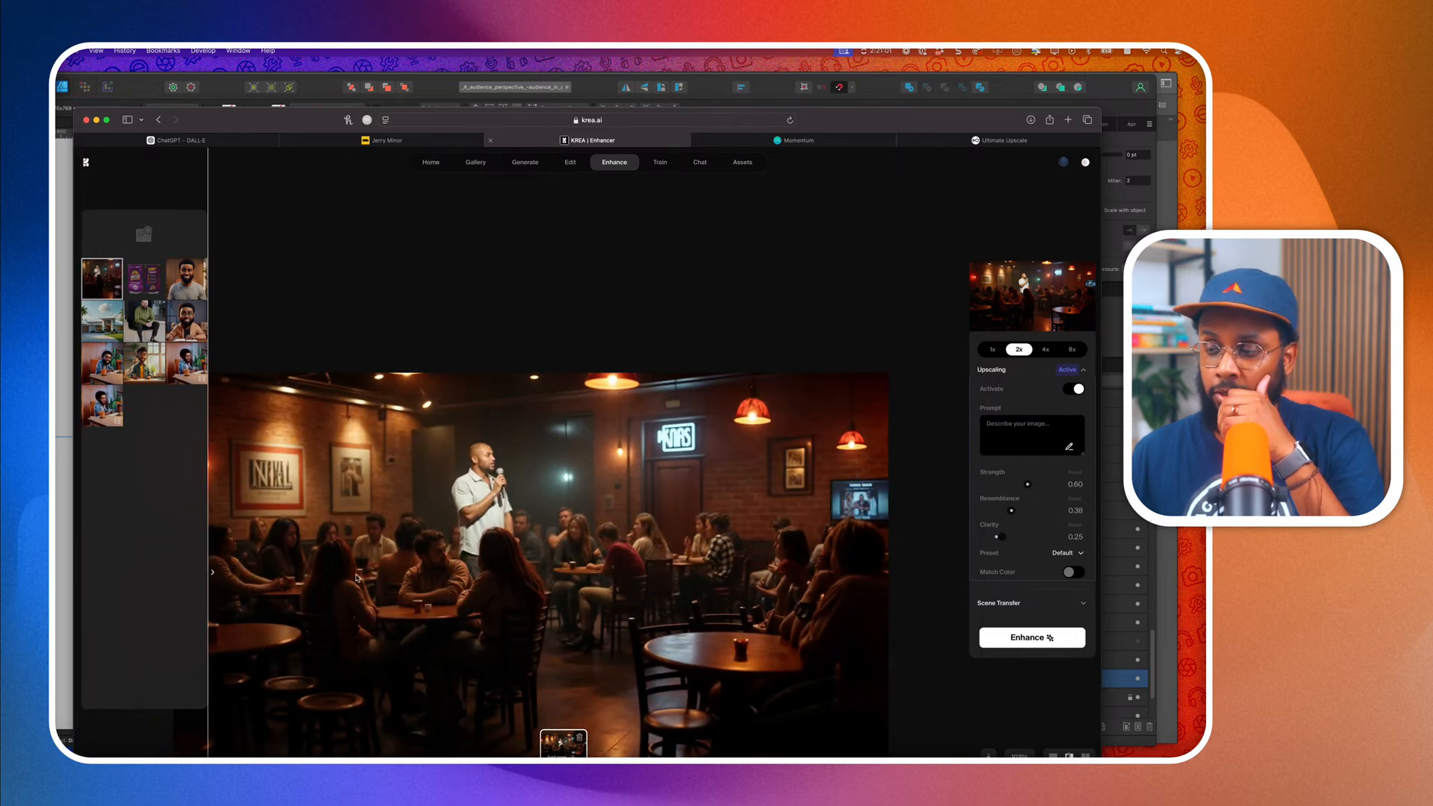
{"action": "scroll", "coordinate": [357, 577], "scroll_direction": "up", "scroll_amount": 5}
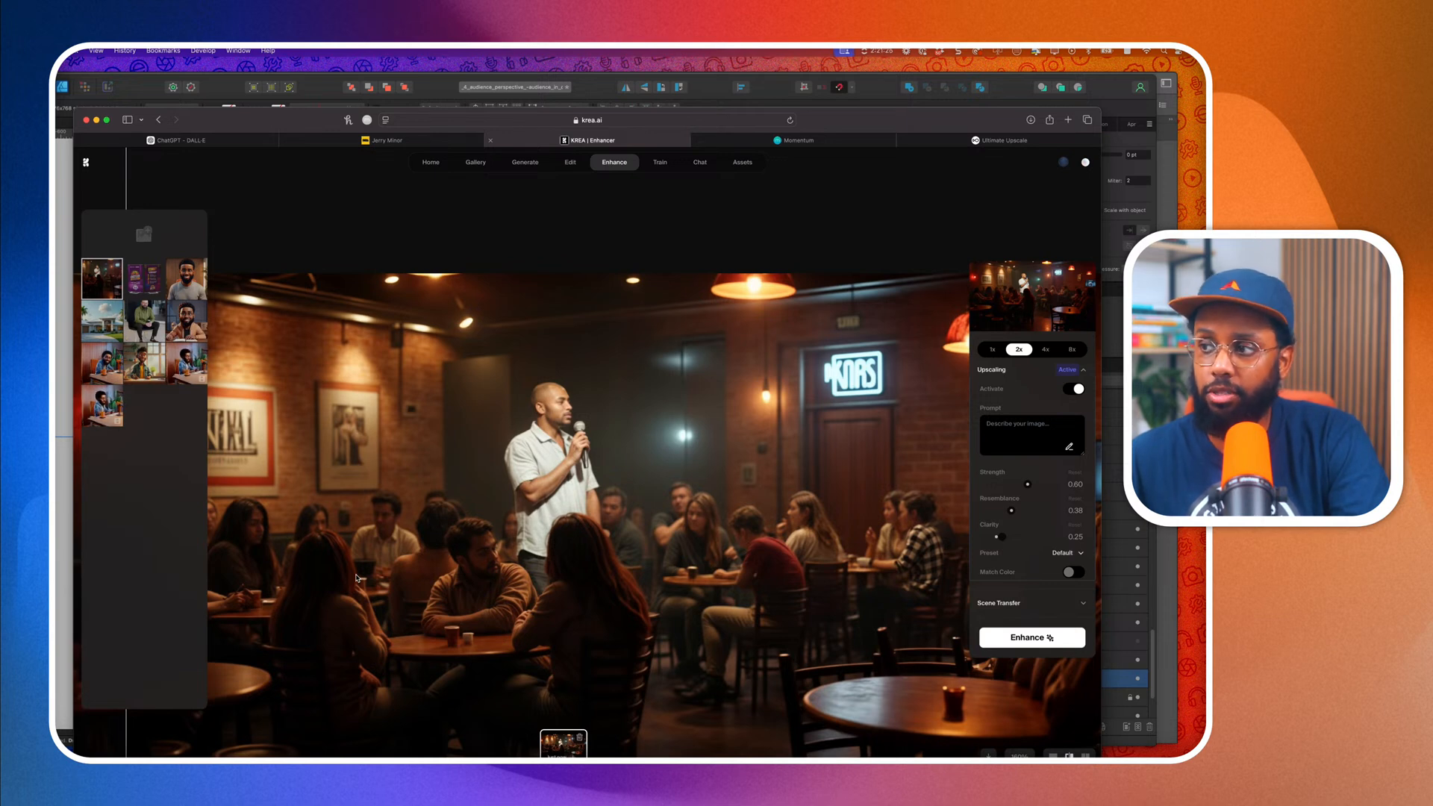
{"action": "left_click", "coordinate": [1047, 425]}
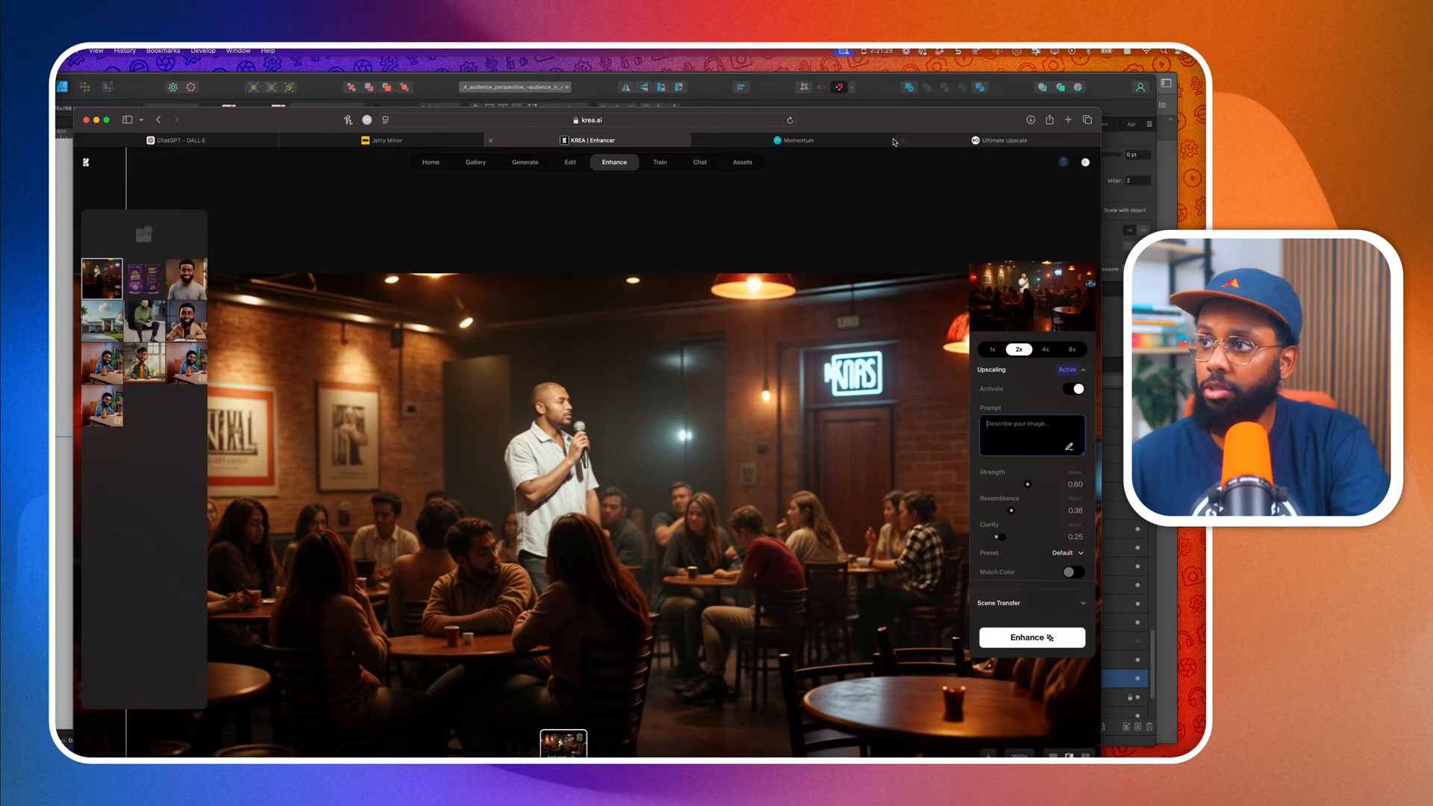
Switch to OpenArt's Ultimate Upscale and inspect up close the Creative V2 club upscale made with the image-generated description.
{"action": "left_click", "coordinate": [973, 141]}
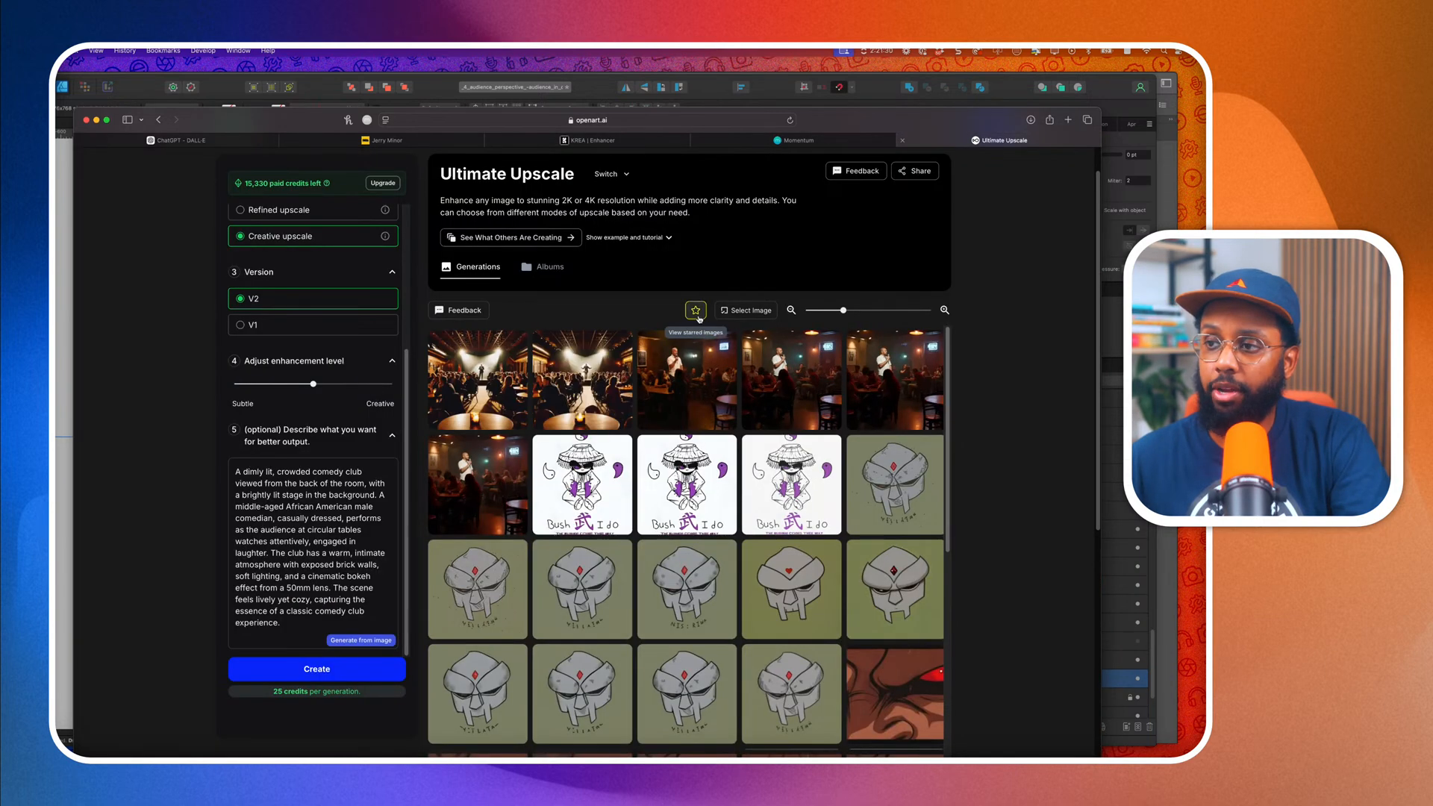
{"action": "left_click", "coordinate": [584, 373]}
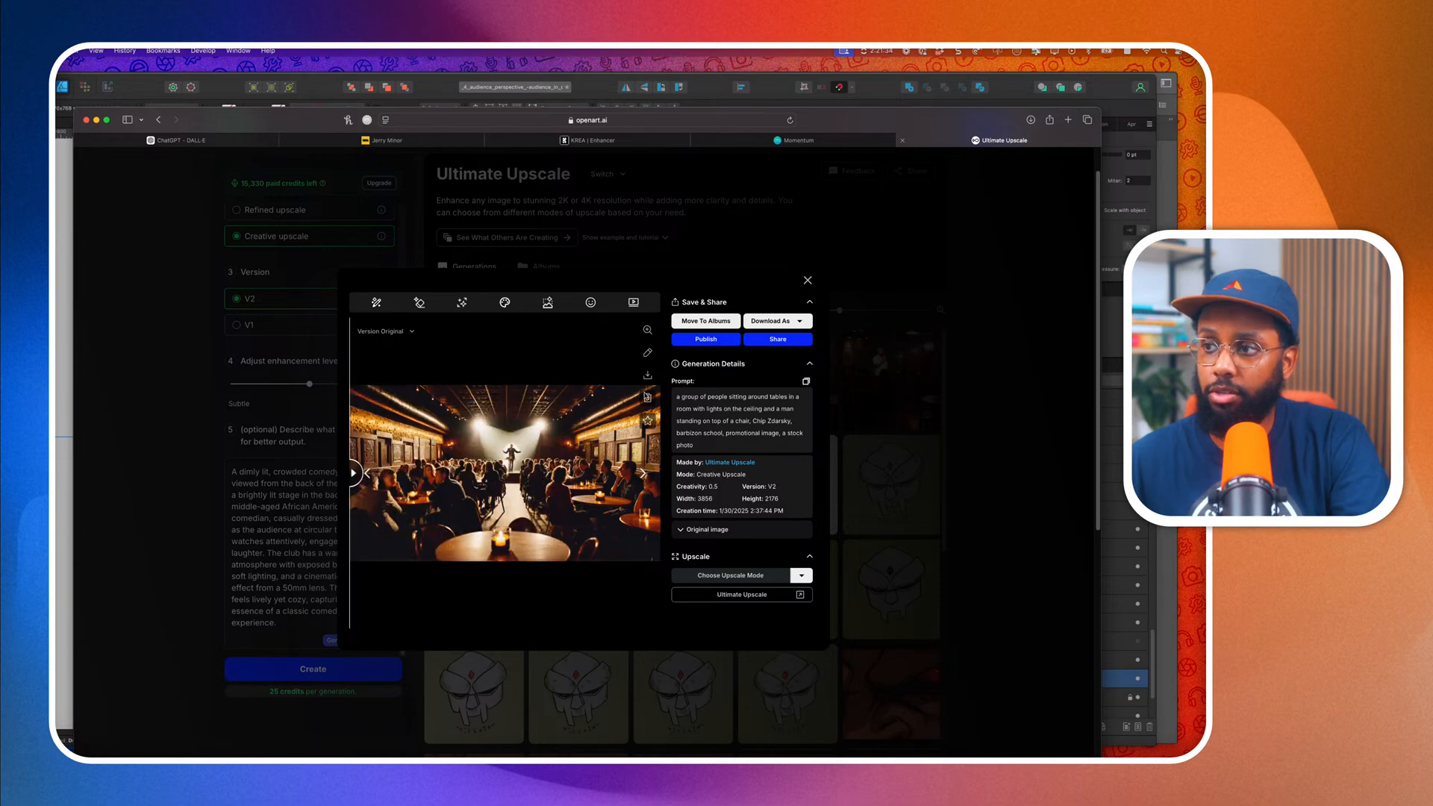
{"action": "scroll", "coordinate": [579, 429], "scroll_direction": "up", "scroll_amount": 1}
{"action": "scroll", "coordinate": [537, 468], "scroll_direction": "up", "scroll_amount": 5}
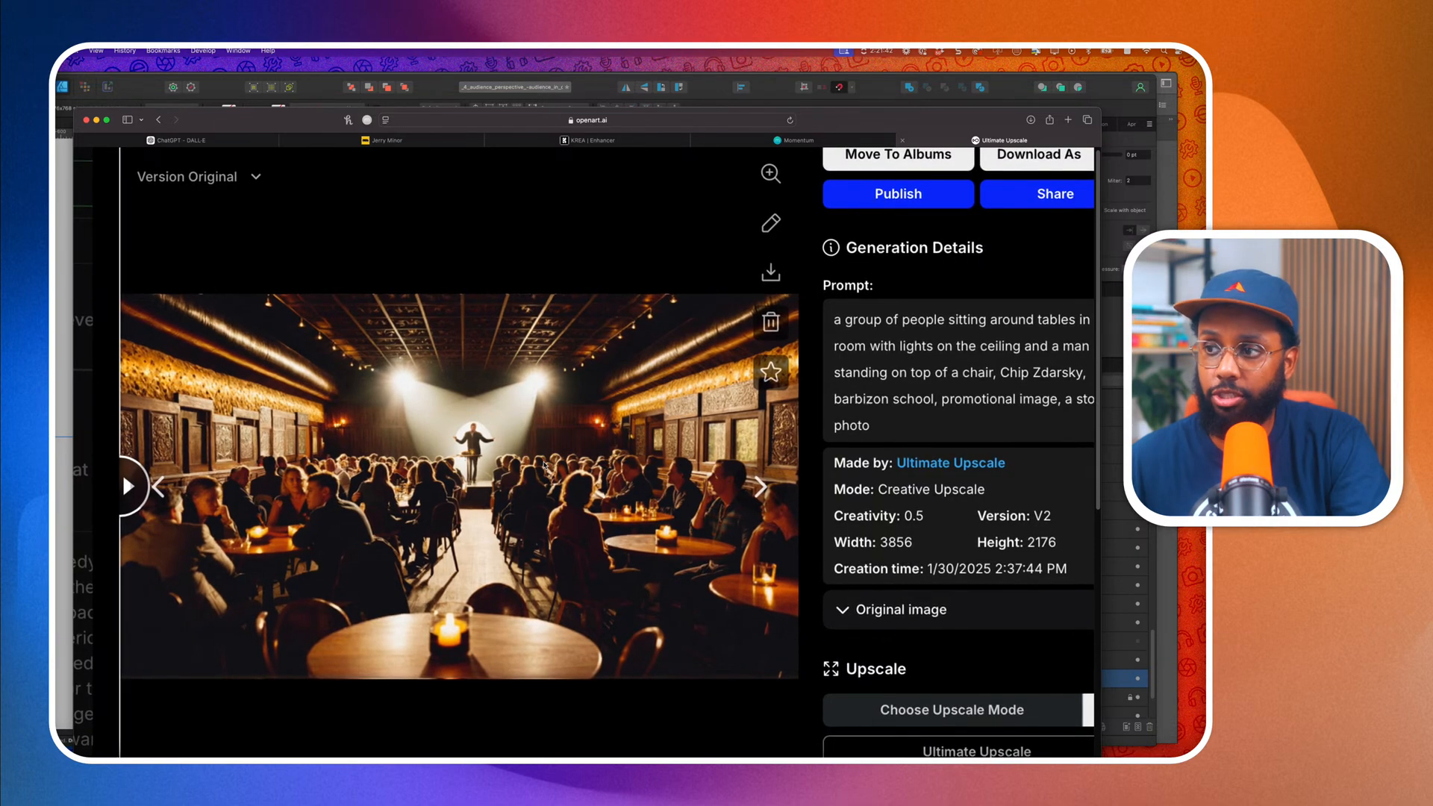
{"action": "scroll", "coordinate": [545, 467], "scroll_direction": "up", "scroll_amount": 3}
{"action": "scroll", "coordinate": [545, 466], "scroll_direction": "down", "scroll_amount": 3}
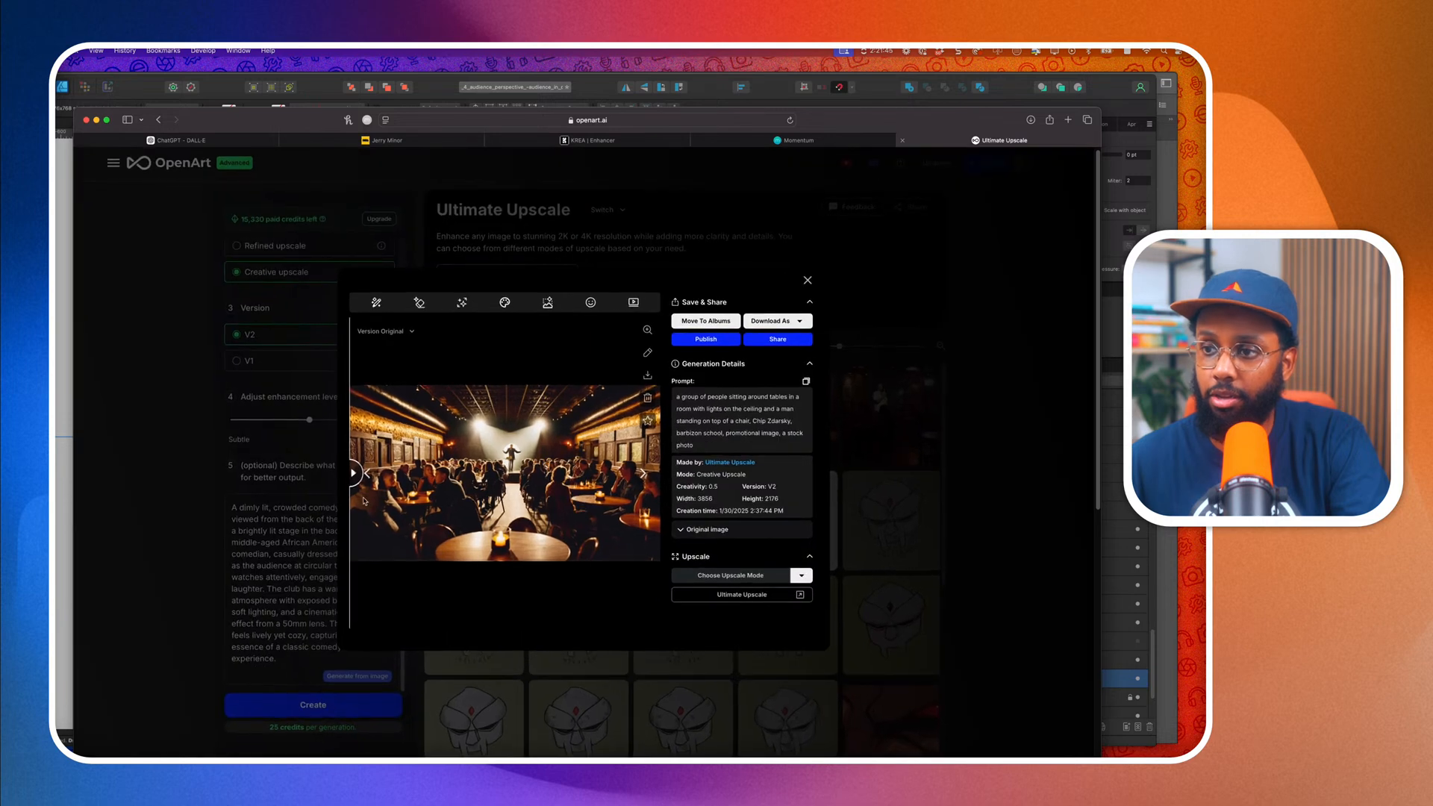
Compare the Creative V2 upscale made with the ChatGPT prompt against its original up close, and return to the generations gallery.
{"action": "left_click", "coordinate": [368, 474]}
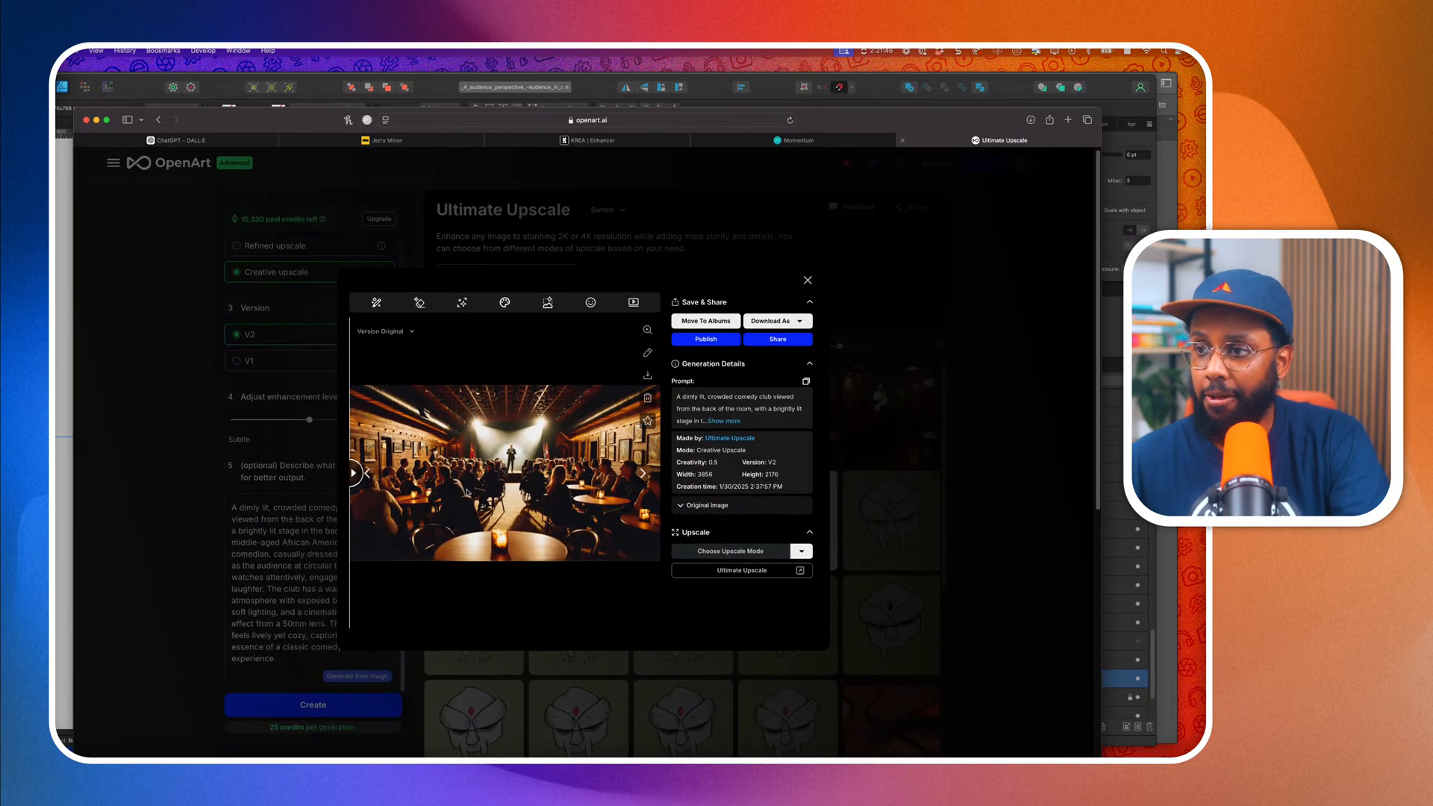
{"action": "scroll", "coordinate": [489, 479], "scroll_direction": "up", "scroll_amount": 3}
{"action": "scroll", "coordinate": [491, 479], "scroll_direction": "down", "scroll_amount": 1}
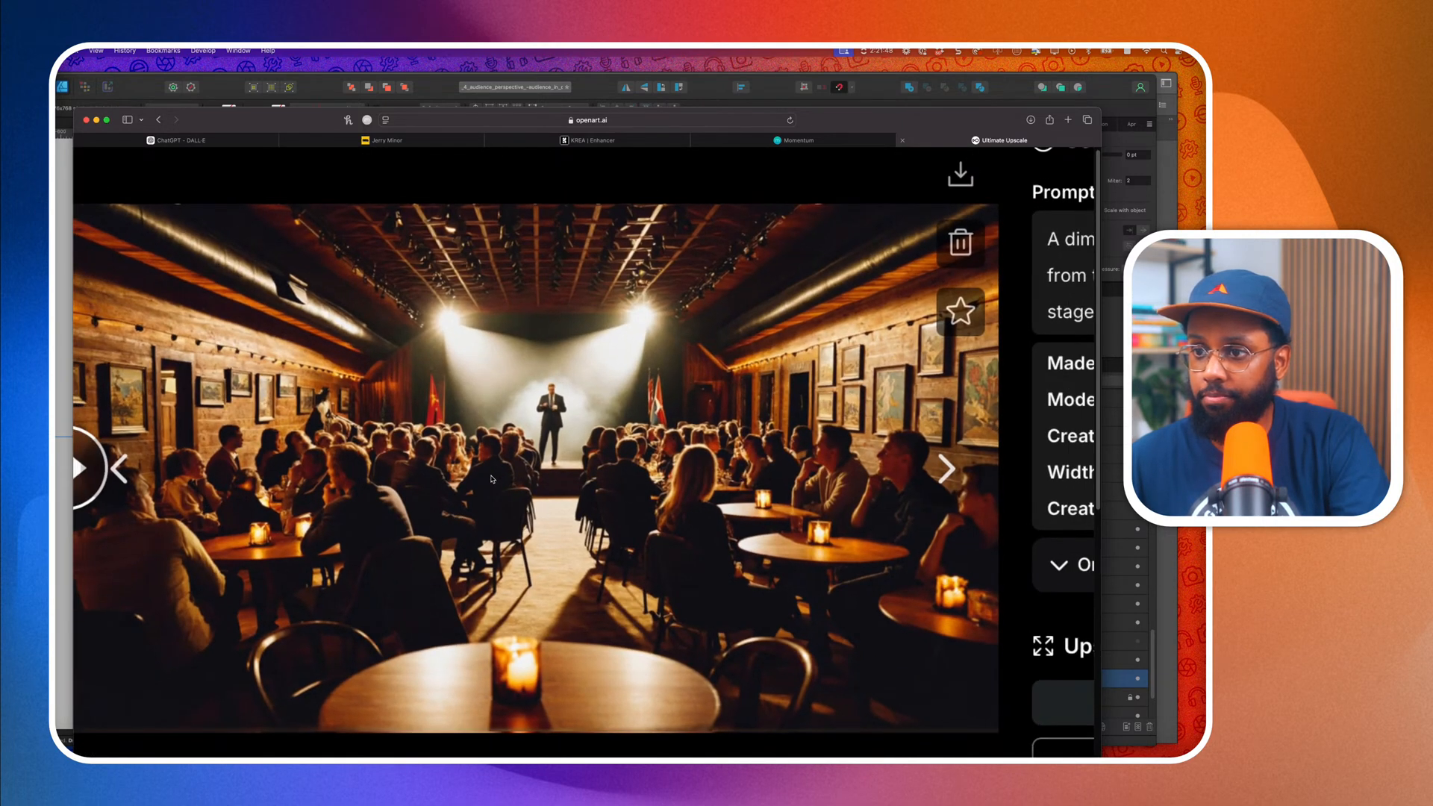
{"action": "scroll", "coordinate": [491, 478], "scroll_direction": "down", "scroll_amount": 1}
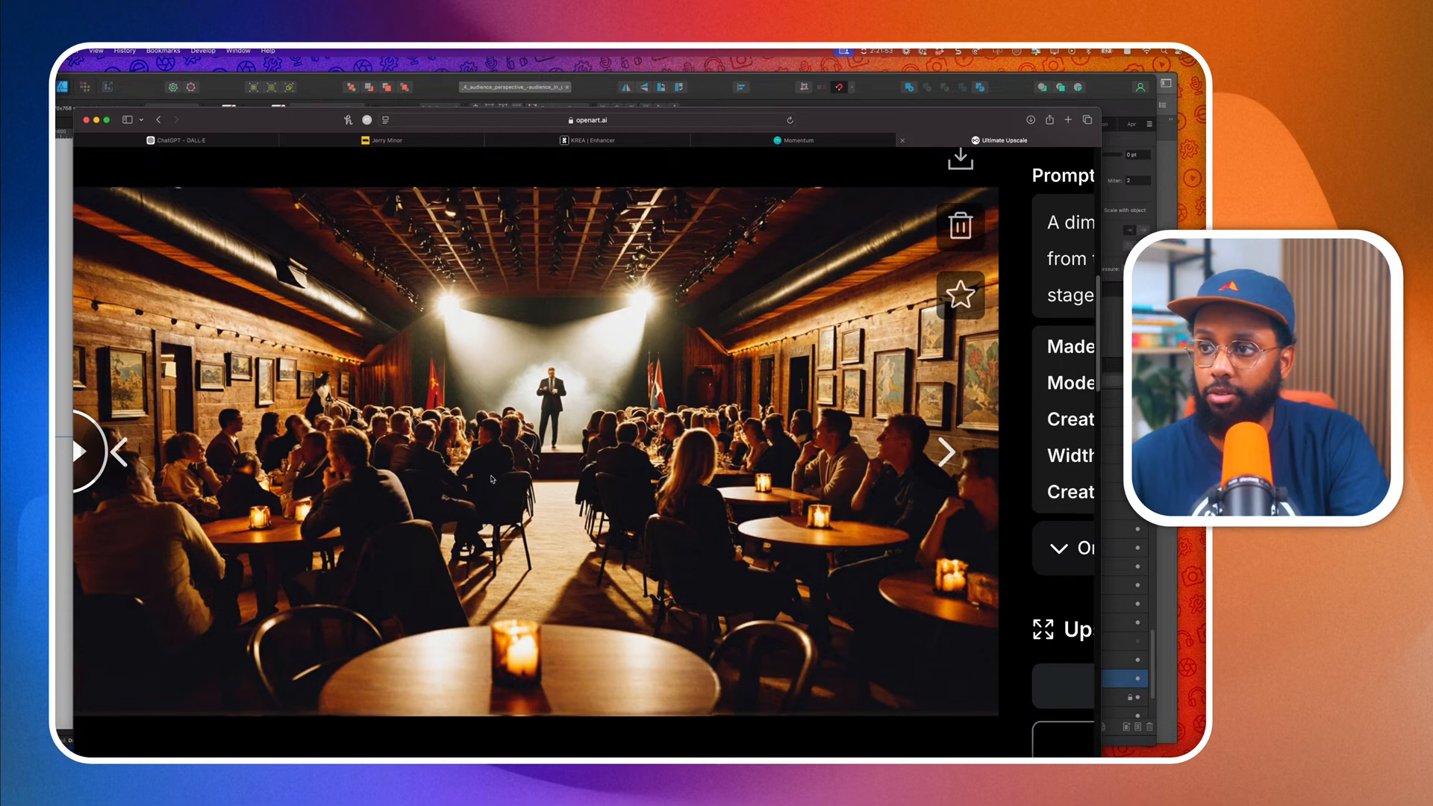
{"action": "left_click_drag", "start_coordinate": [491, 479], "coordinate": [183, 464]}
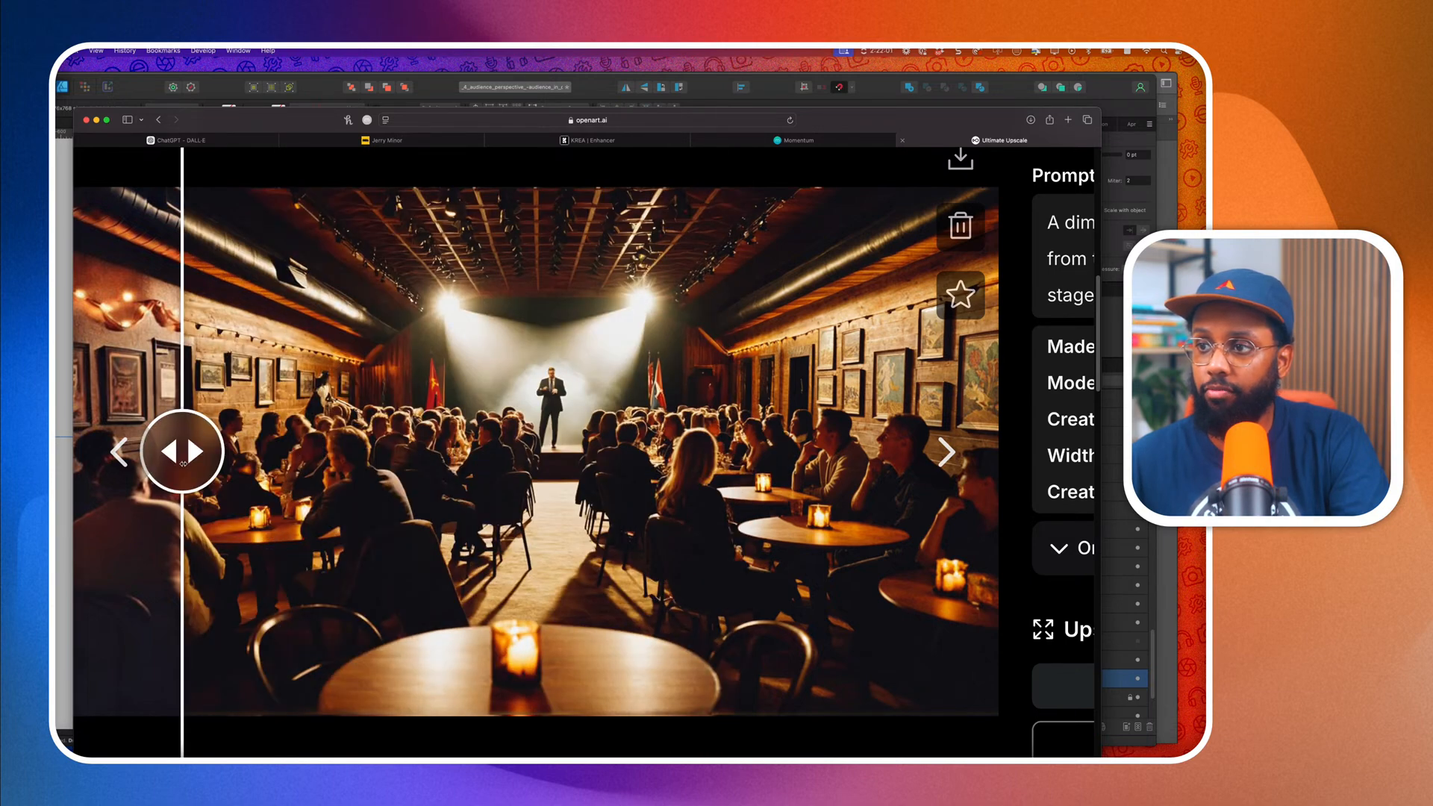
{"action": "left_click_drag", "start_coordinate": [183, 463], "coordinate": [1015, 402]}
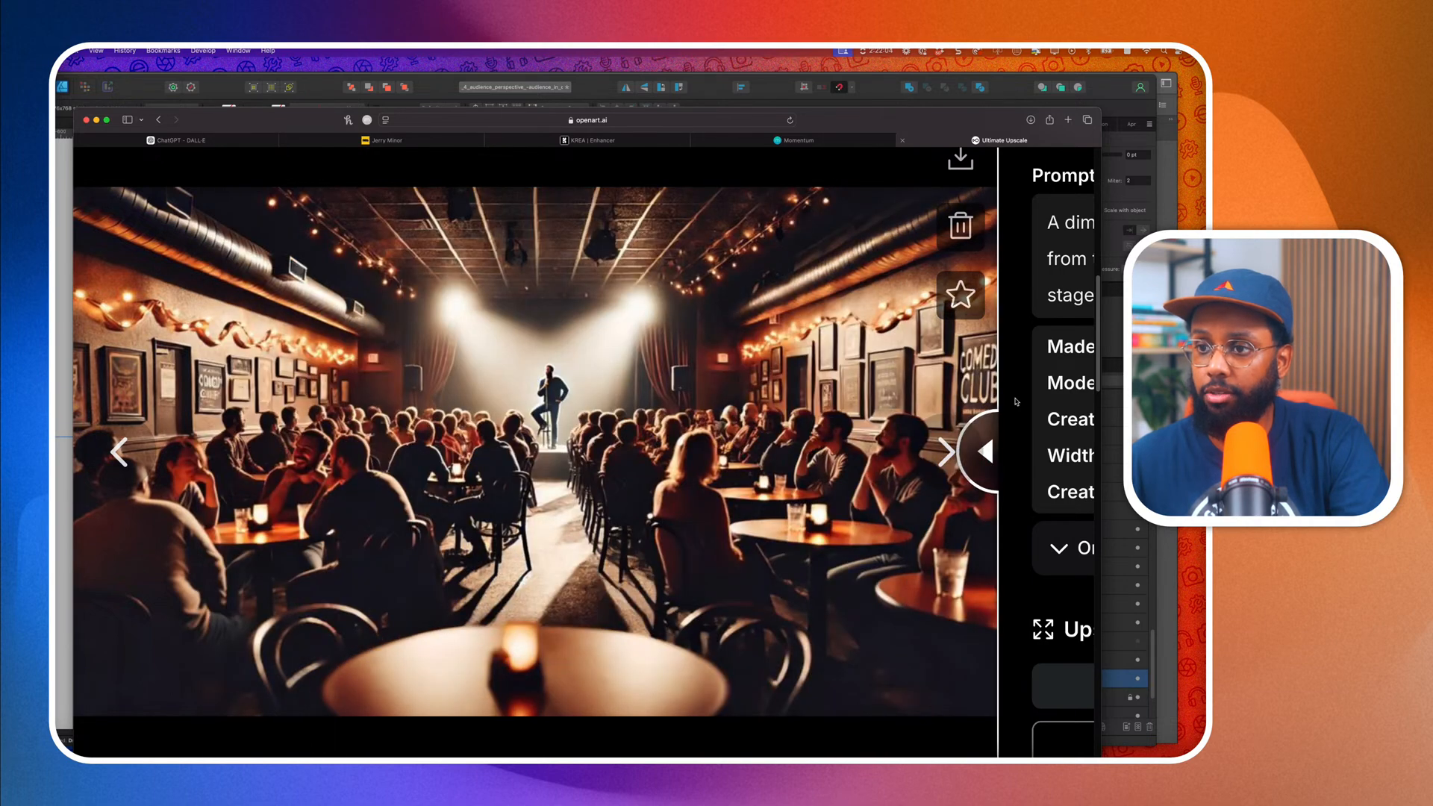
{"action": "key", "text": "super+0"}
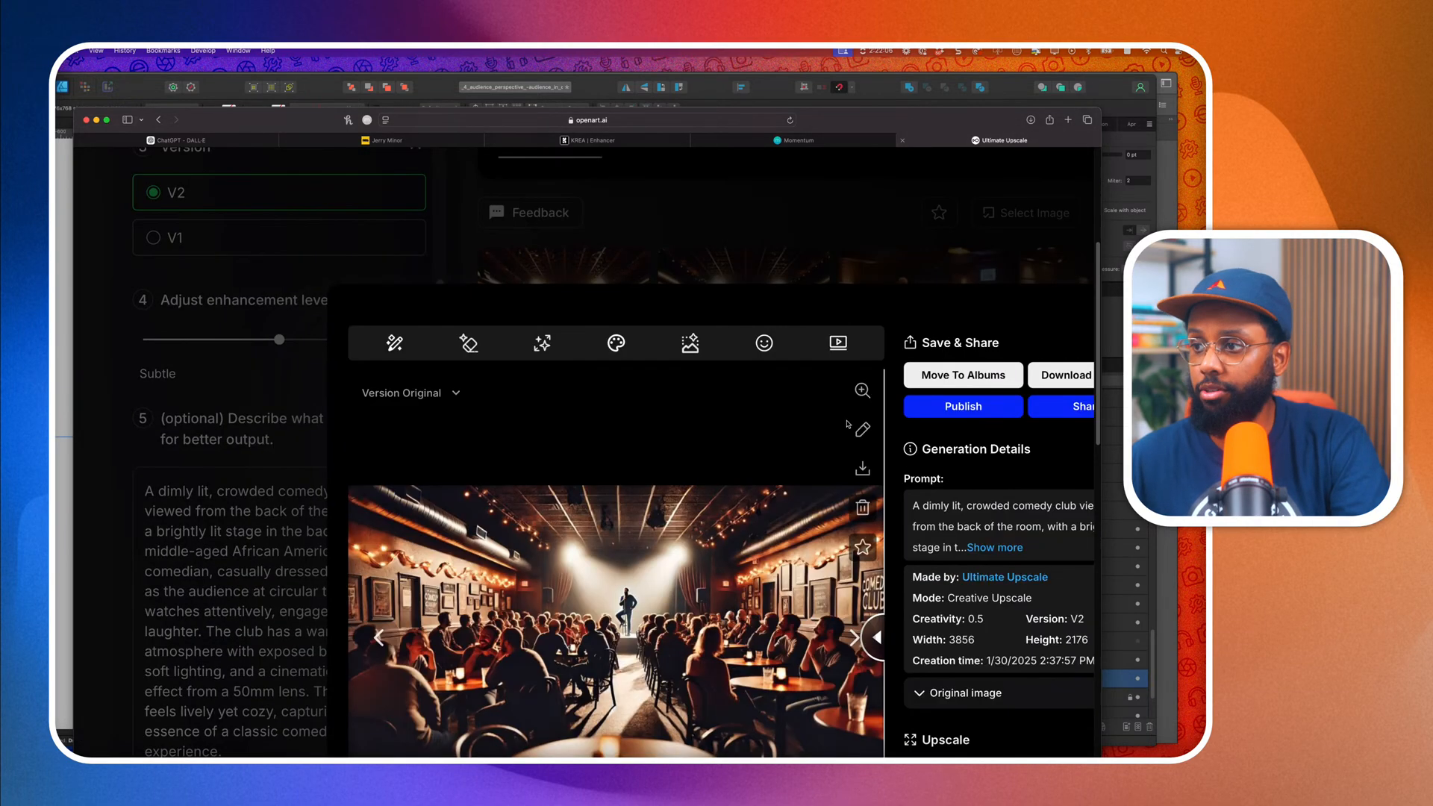
{"action": "left_click_drag", "start_coordinate": [394, 516], "coordinate": [340, 514]}
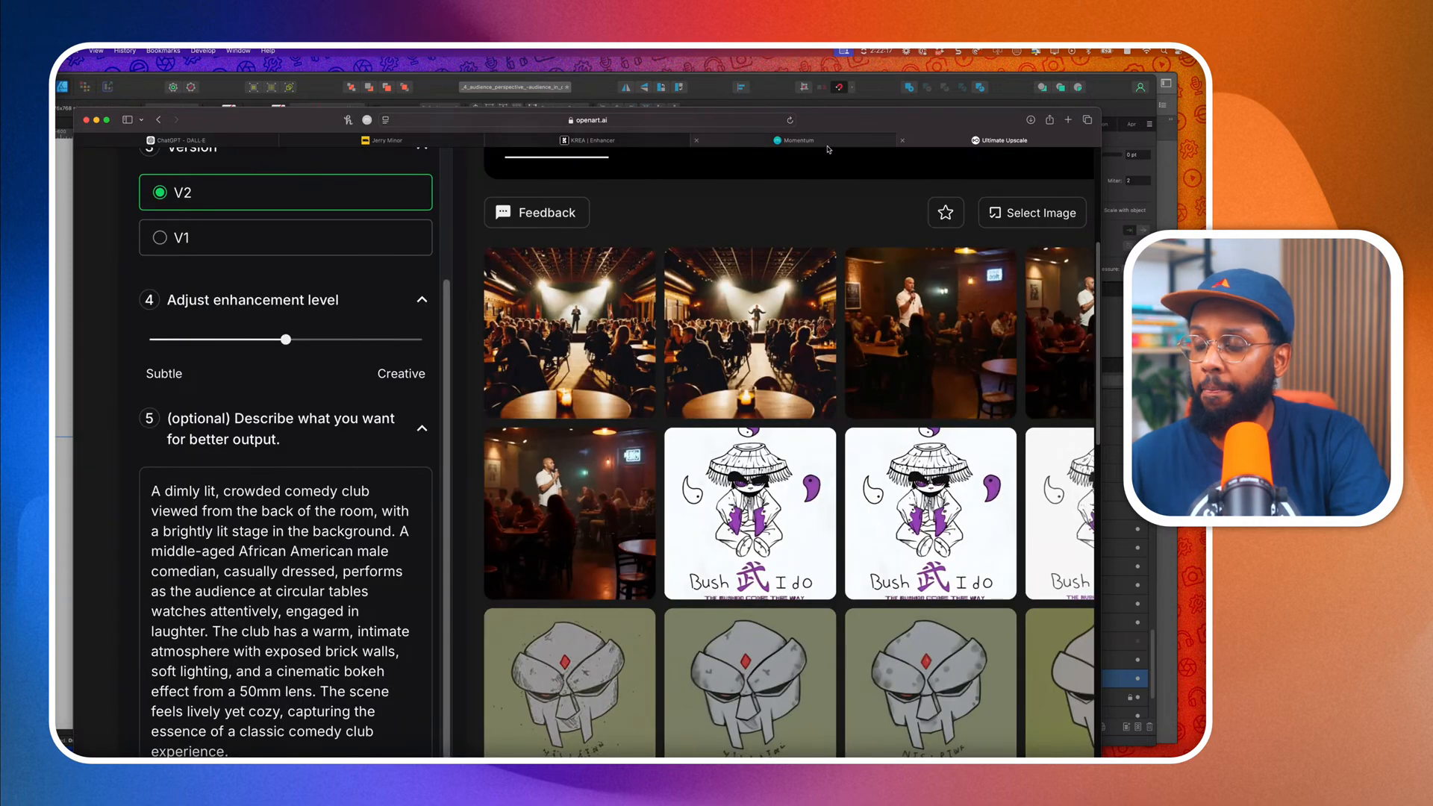
{"action": "key", "text": "super+minus"}
{"action": "key", "text": "super+minus"}
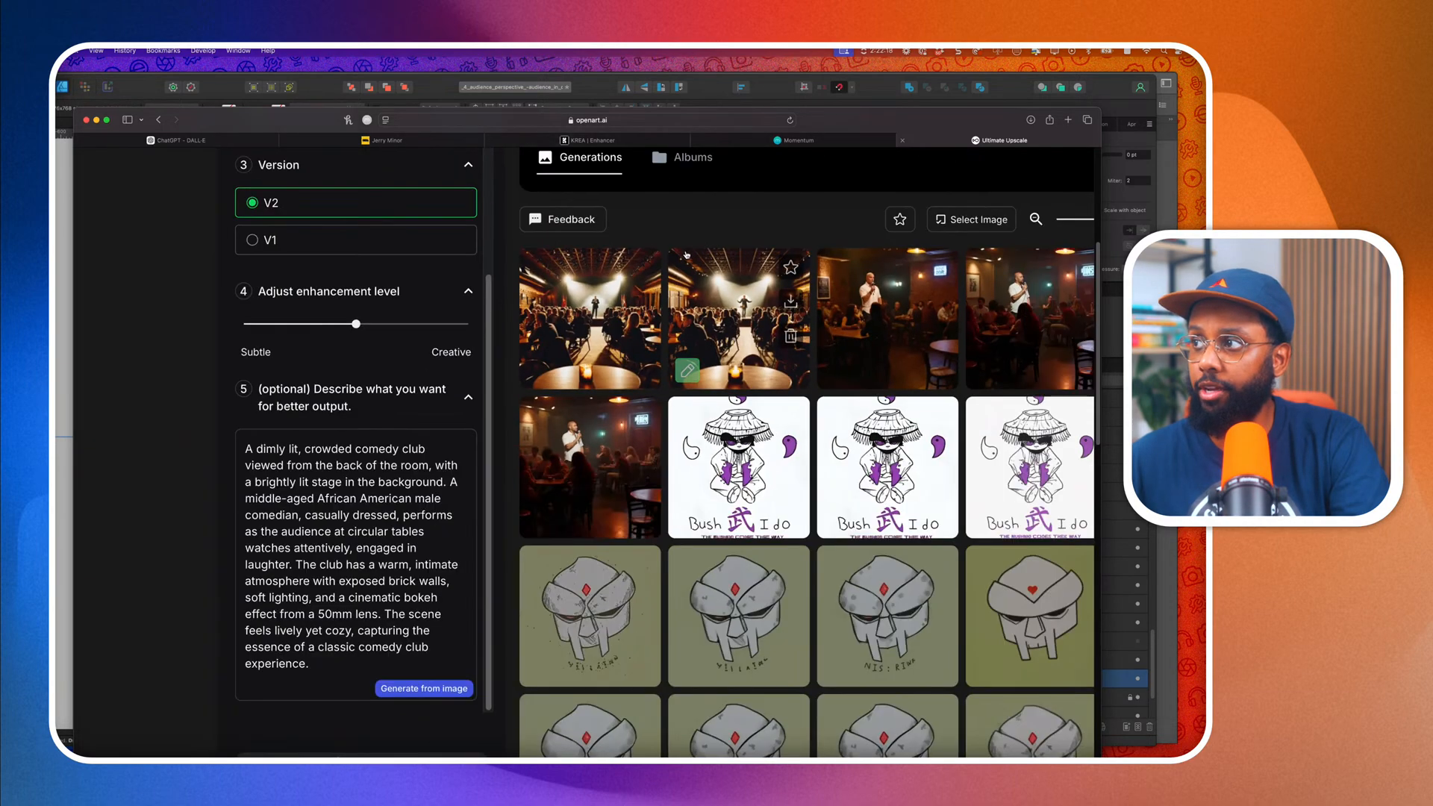
{"action": "scroll", "coordinate": [687, 255], "scroll_direction": "up", "scroll_amount": 4}
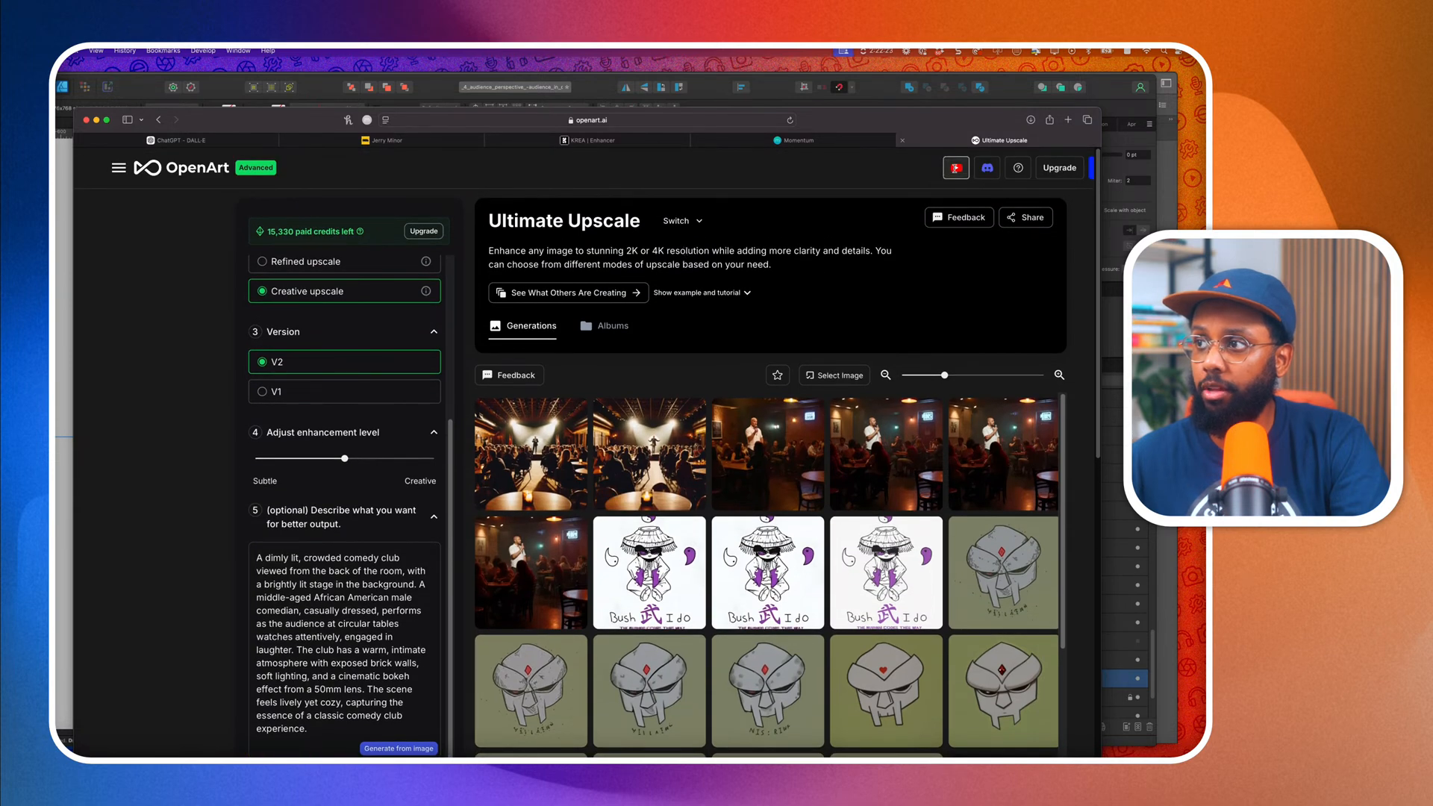
Return to KREA Enhancer and download the 2x enhanced club image to the Working Files folder as Club-Final.png.
{"action": "left_click", "coordinate": [664, 147]}
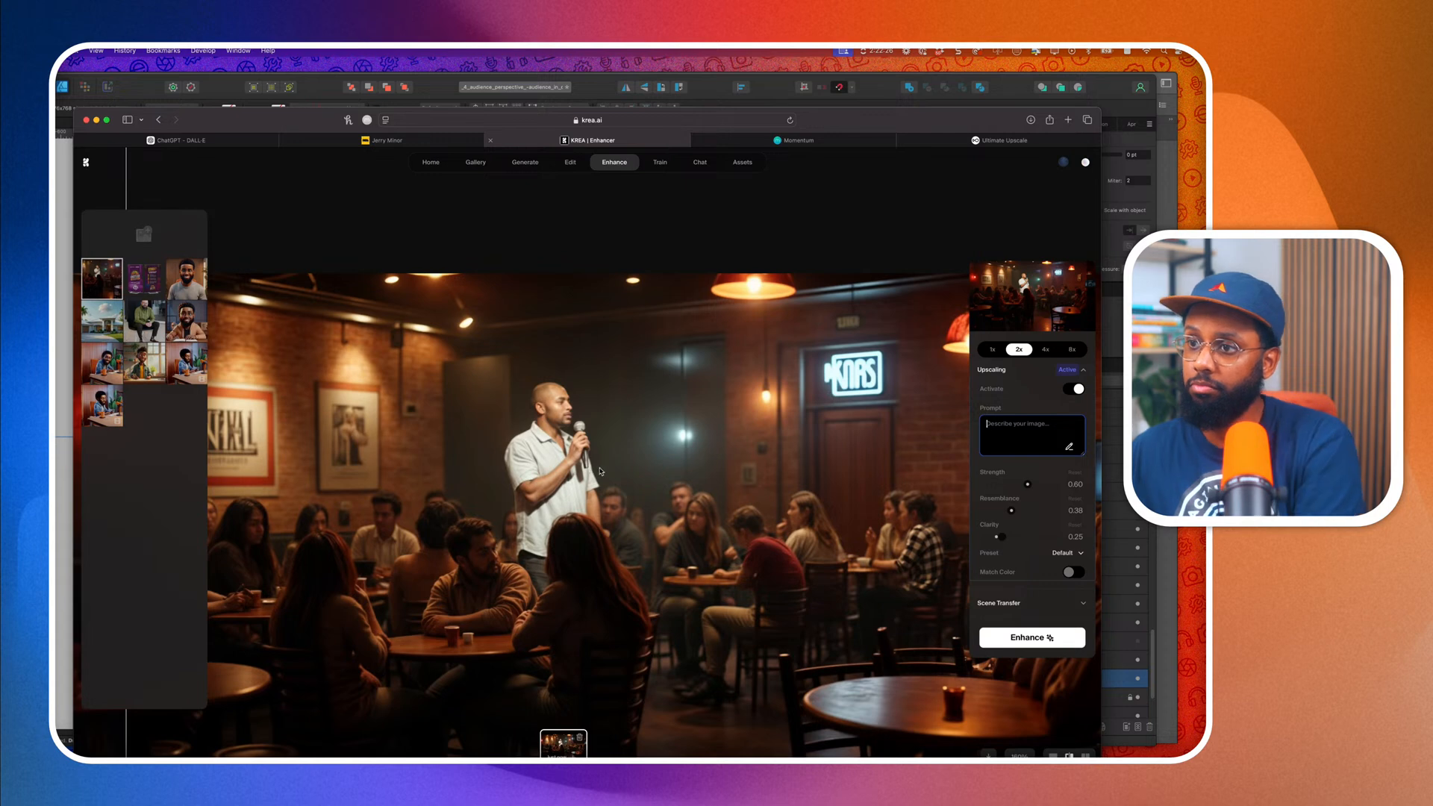
{"action": "scroll", "coordinate": [616, 472], "scroll_direction": "down", "scroll_amount": 3}
{"action": "scroll", "coordinate": [616, 472], "scroll_direction": "down", "scroll_amount": 1}
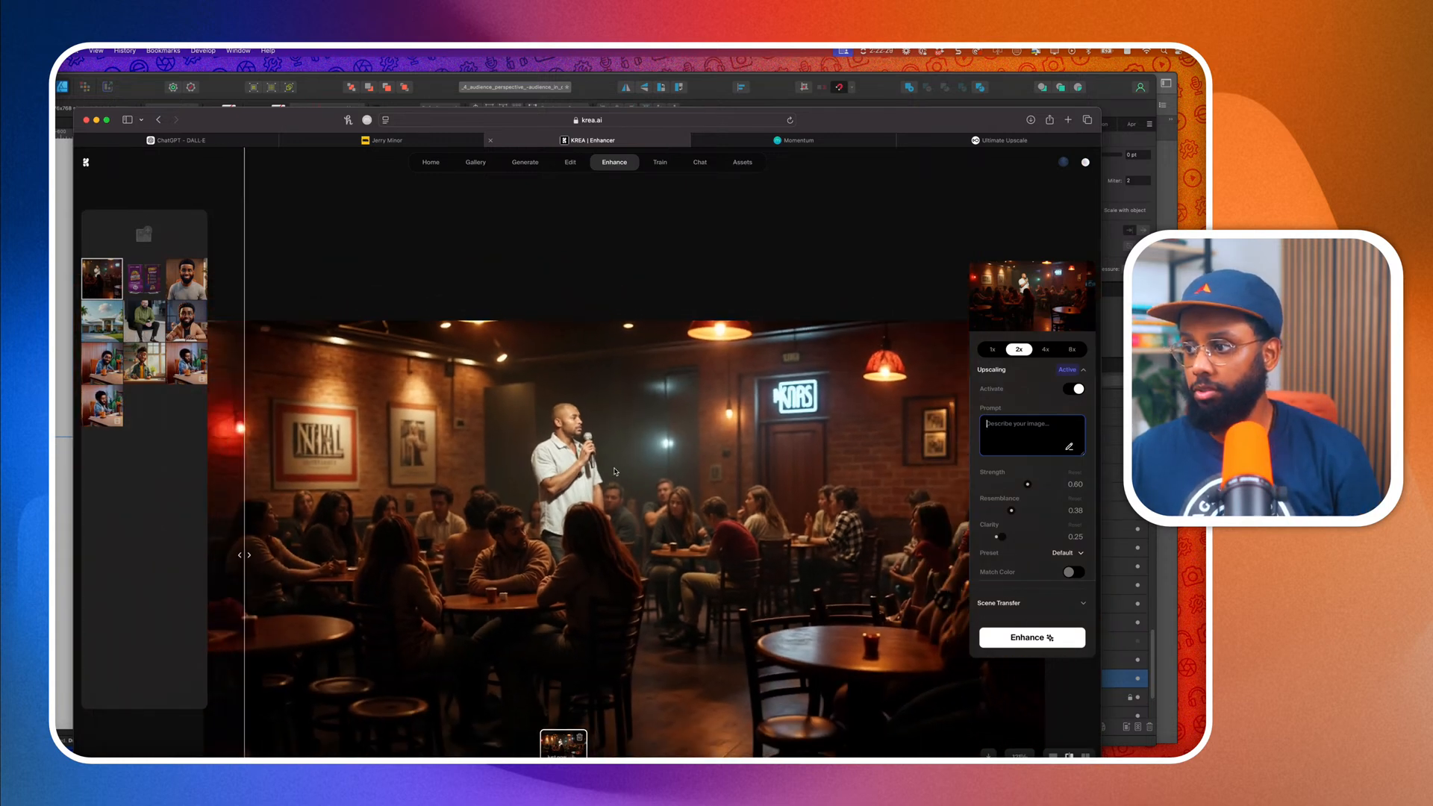
{"action": "scroll", "coordinate": [813, 467], "scroll_direction": "down", "scroll_amount": 4}
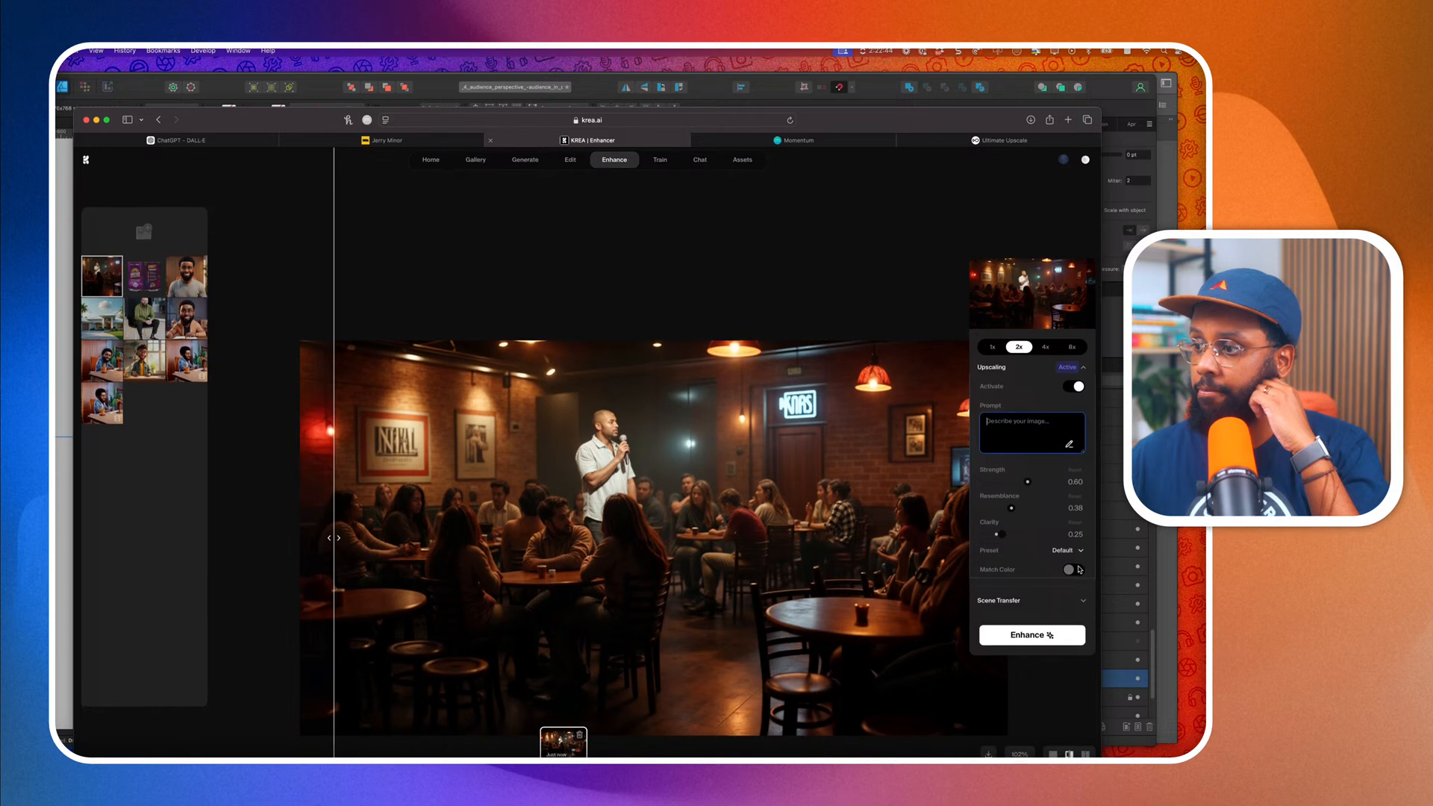
{"action": "scroll", "coordinate": [872, 579], "scroll_direction": "up", "scroll_amount": 3}
{"action": "scroll", "coordinate": [873, 579], "scroll_direction": "down", "scroll_amount": 3}
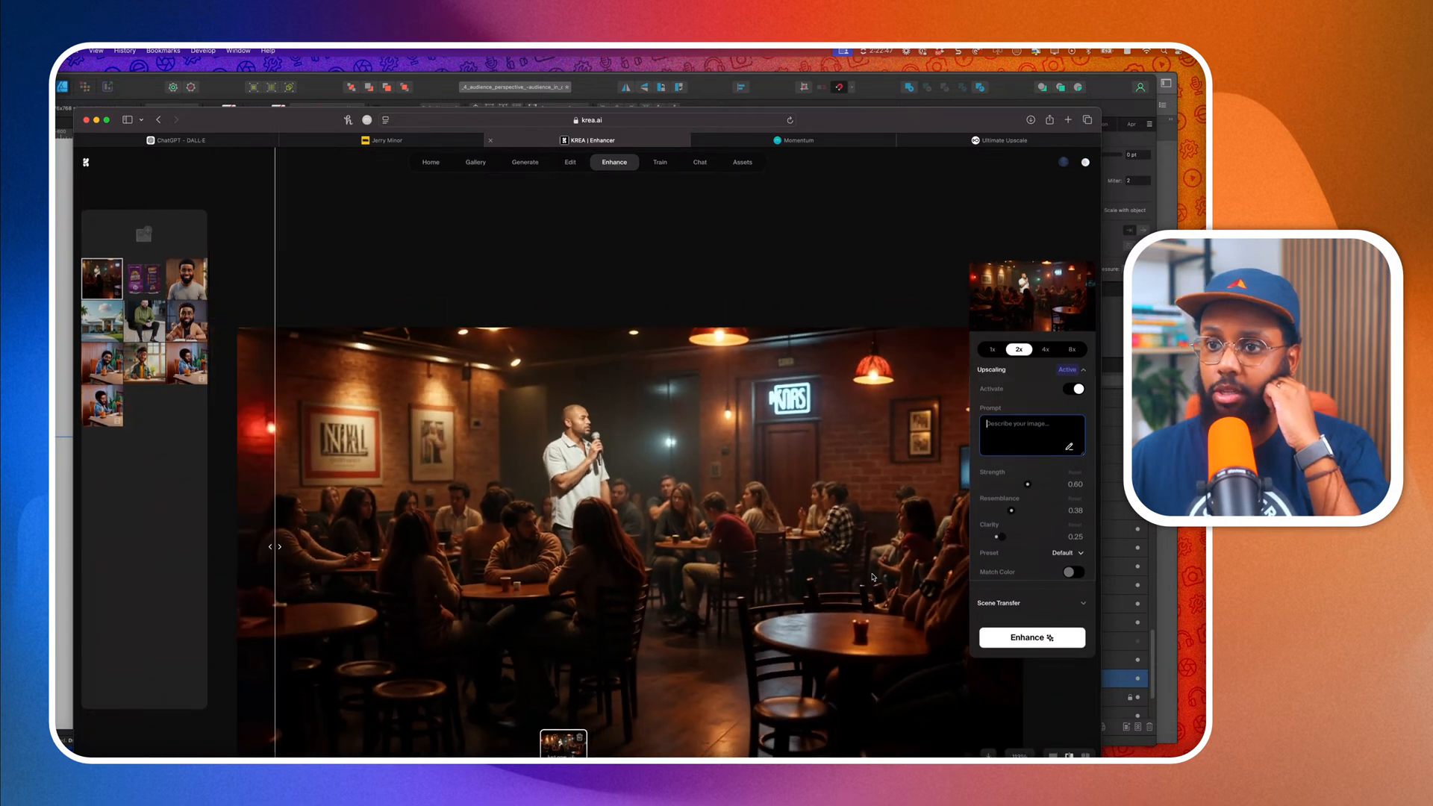
{"action": "right_click", "coordinate": [706, 502]}
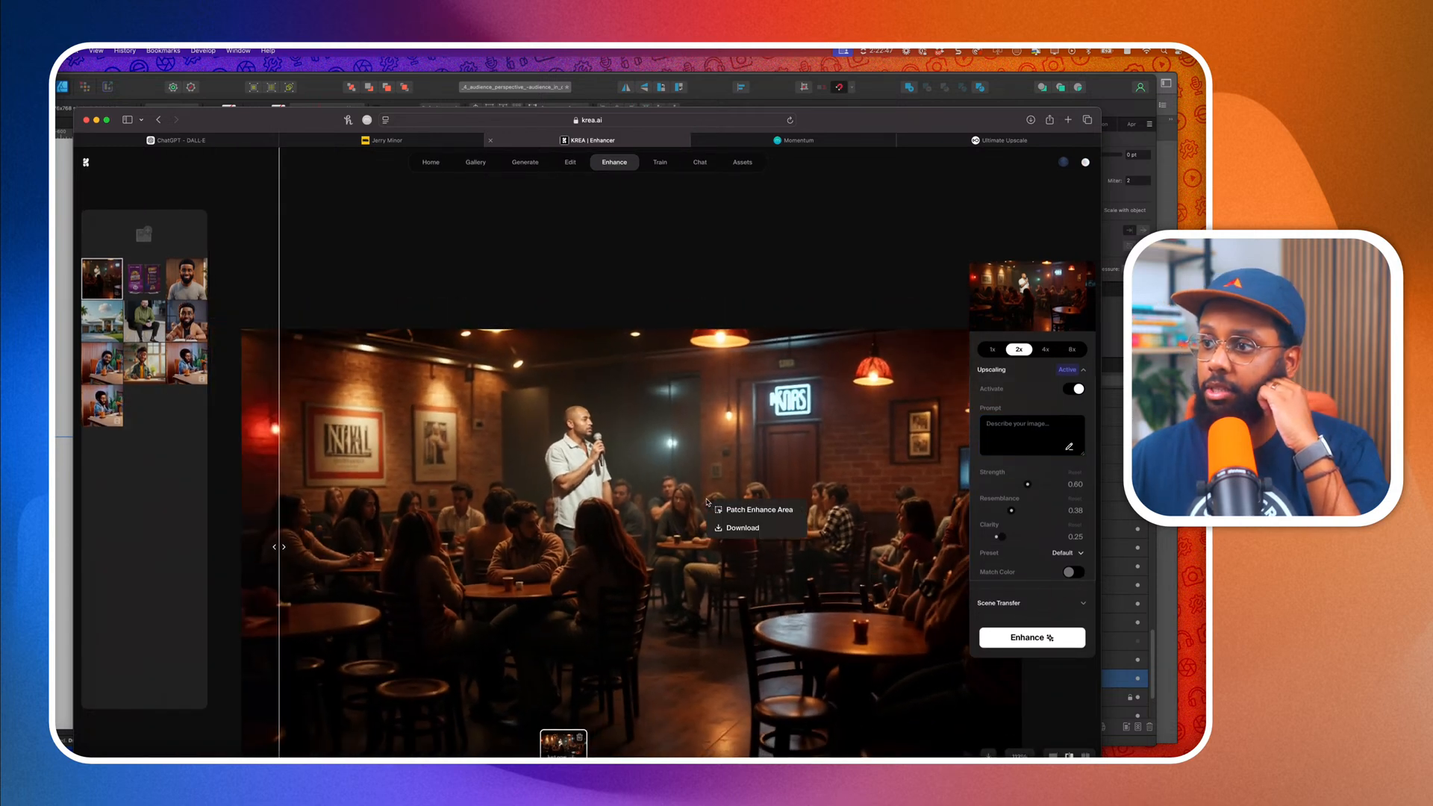
{"action": "left_click", "coordinate": [732, 531]}
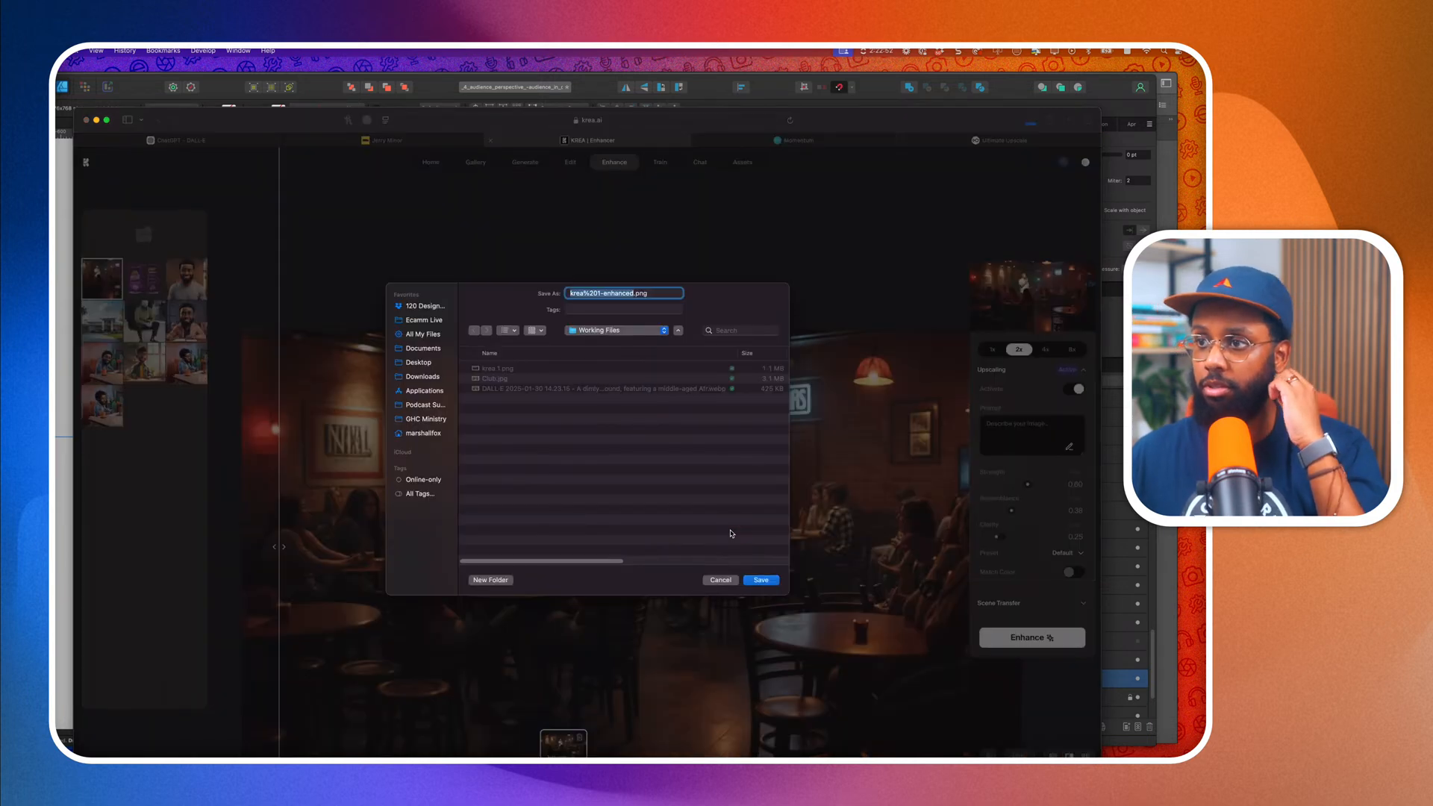
{"action": "type", "text": "Club-F"}
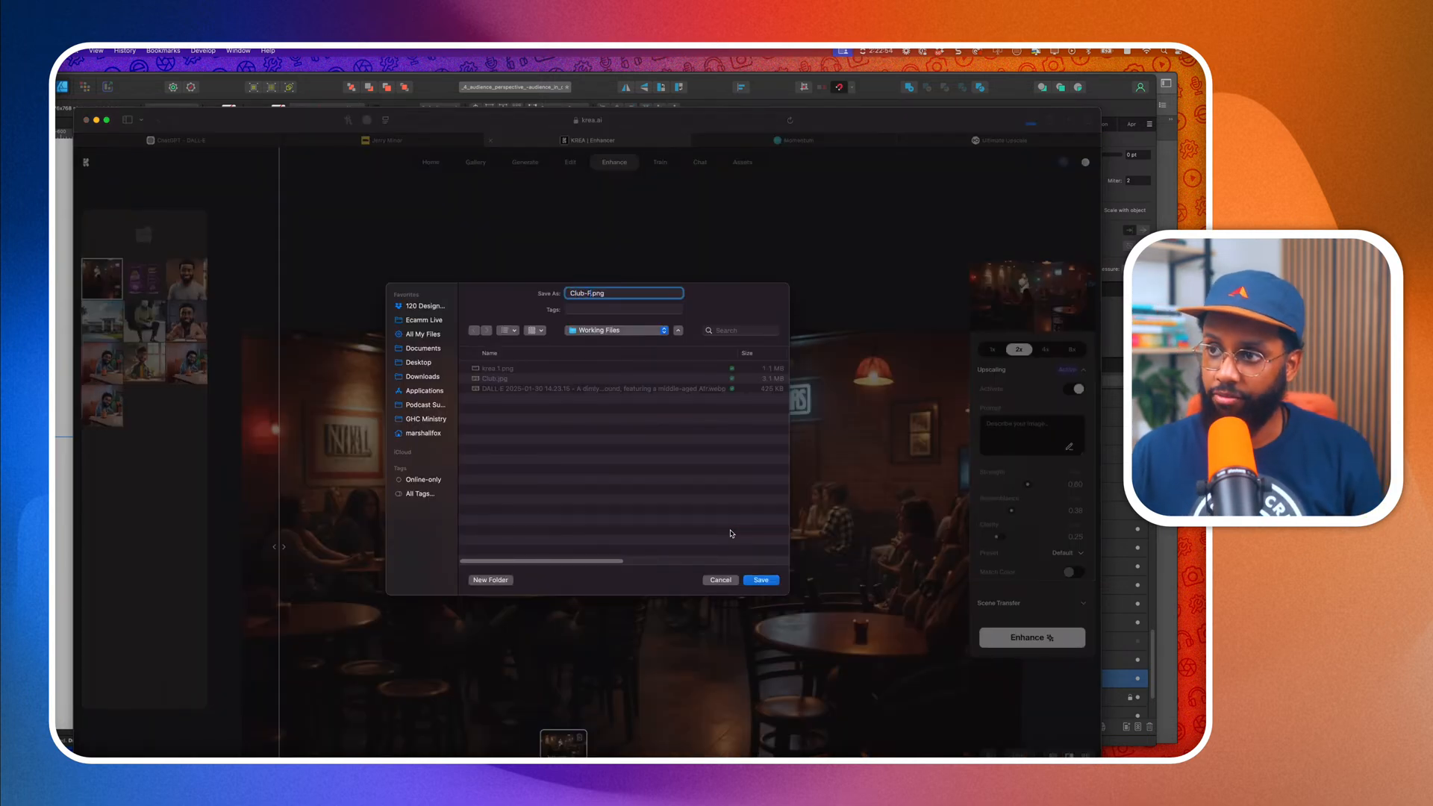
{"action": "key", "text": "Return"}
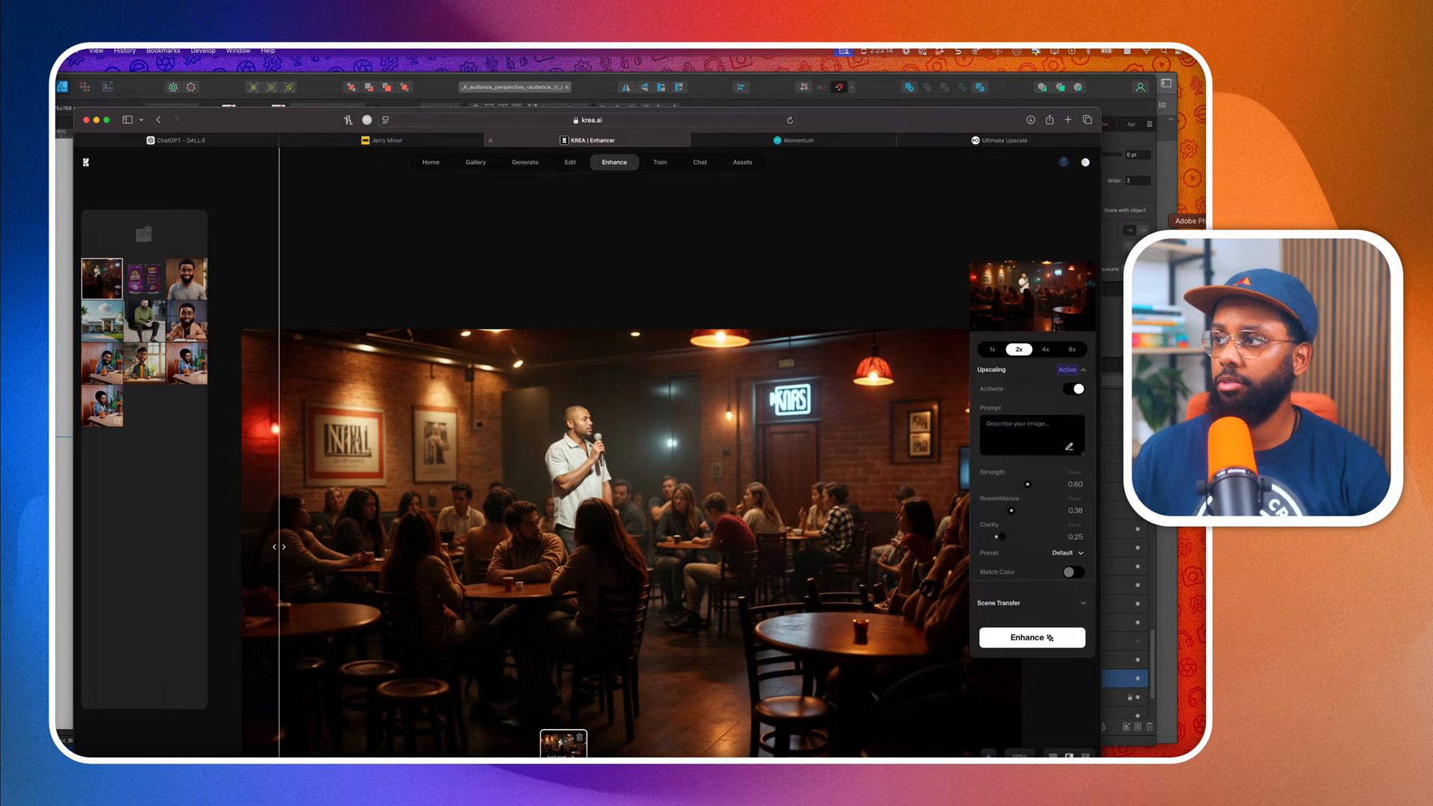
Switch to Photoshop and open Club-Final.png.
{"action": "key", "text": "super+Tab"}
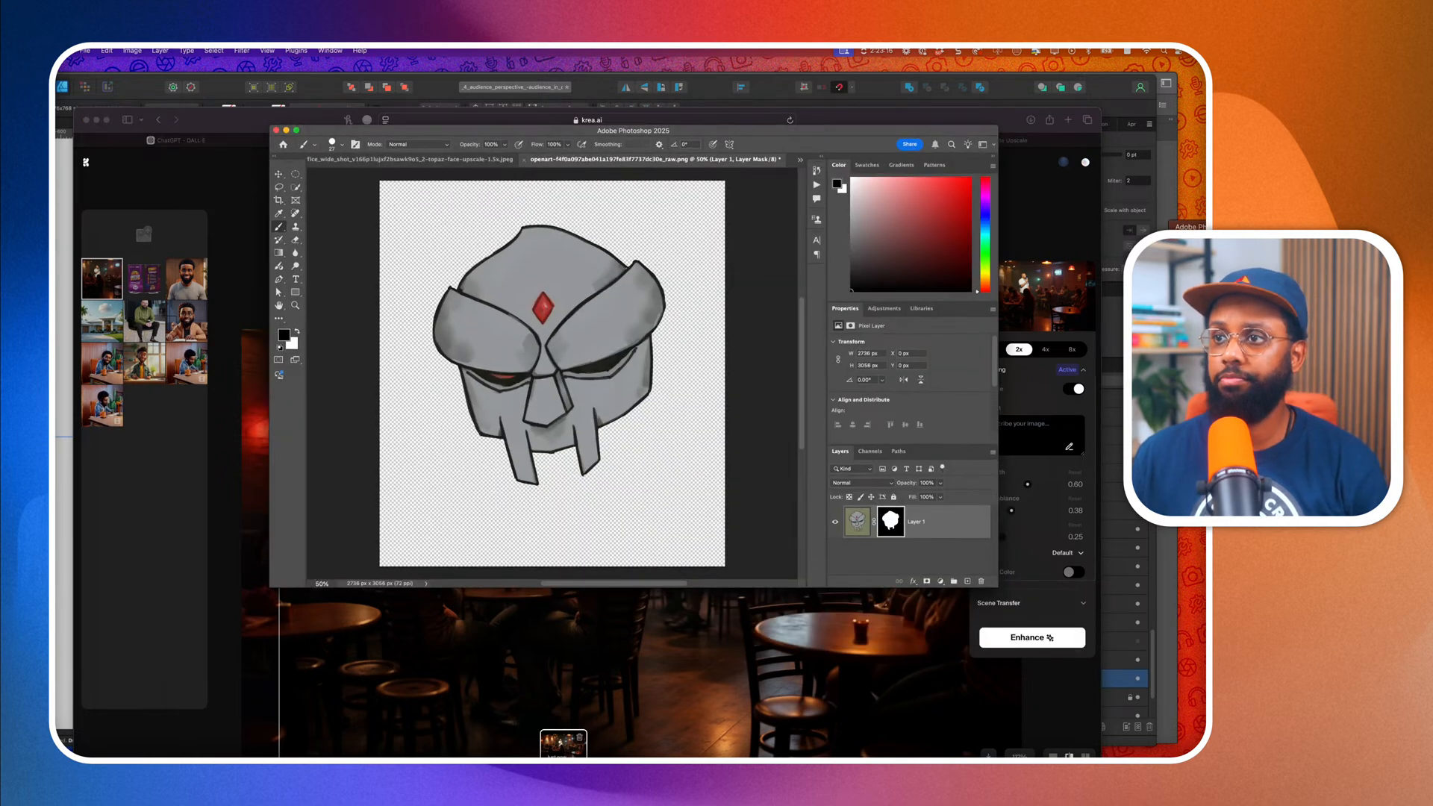
{"action": "left_click", "coordinate": [85, 50]}
{"action": "left_click", "coordinate": [95, 73]}
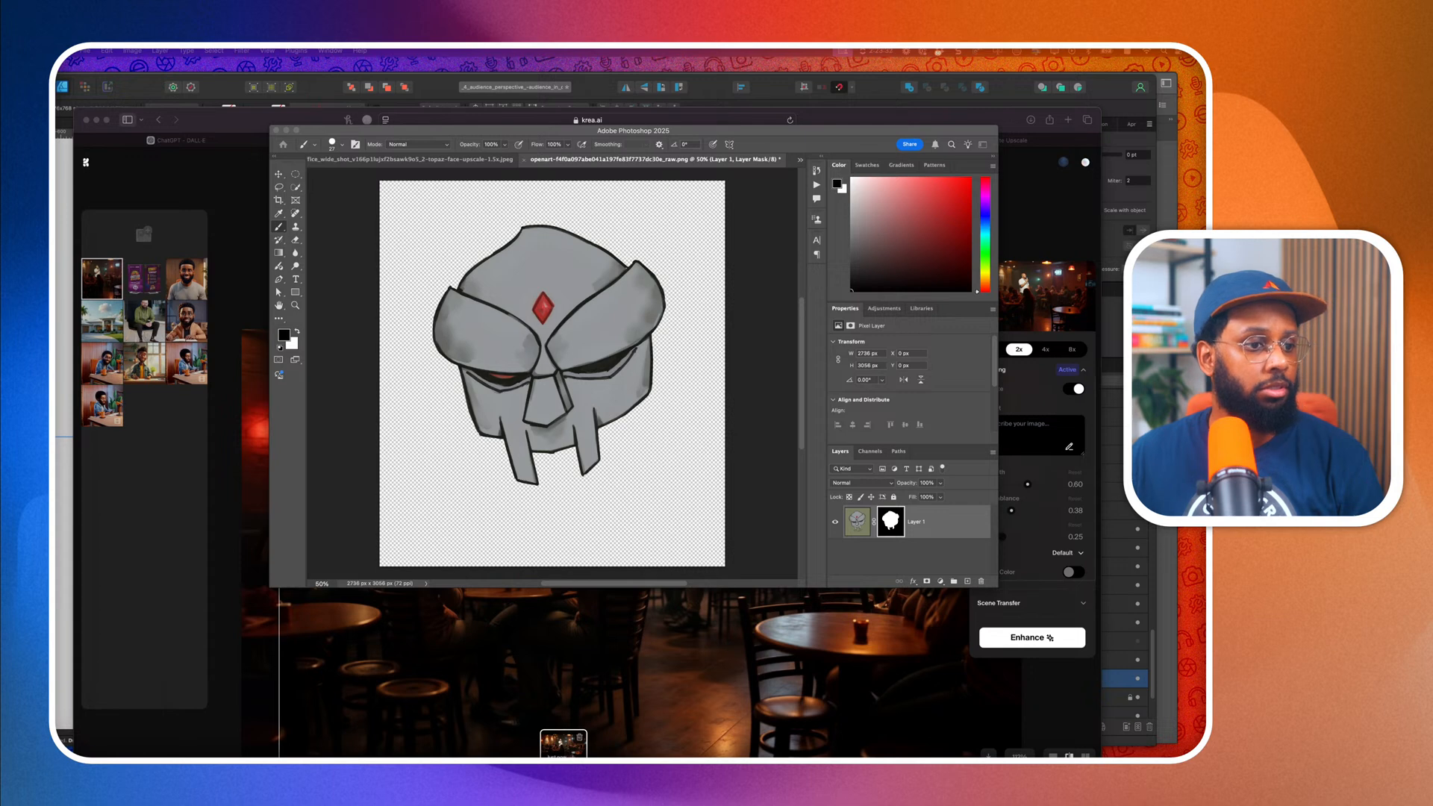
{"action": "key", "text": "super+Tab"}
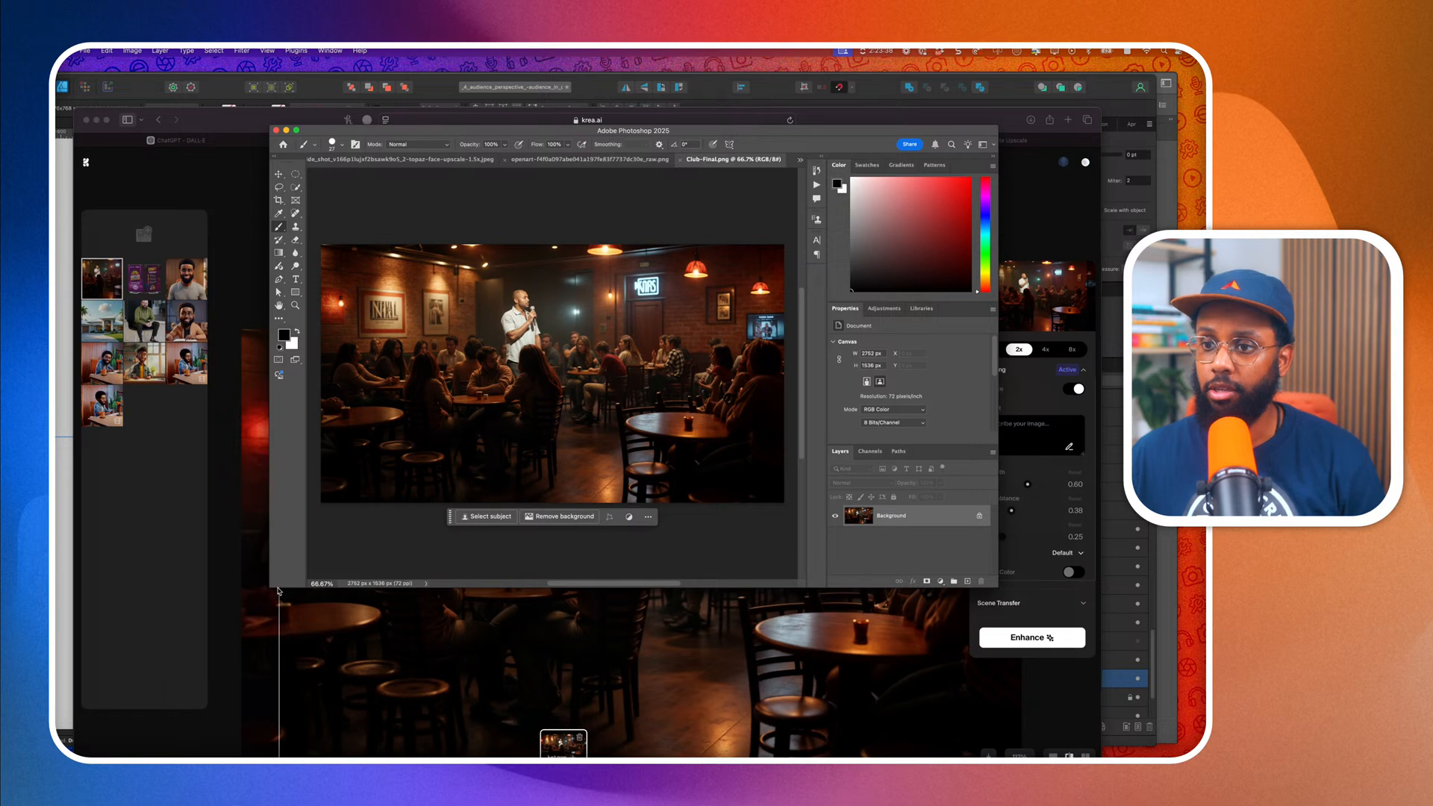
Enlarge the Photoshop window and inspect the comedian and audience in the club image up close.
{"action": "left_click_drag", "start_coordinate": [276, 590], "coordinate": [262, 640]}
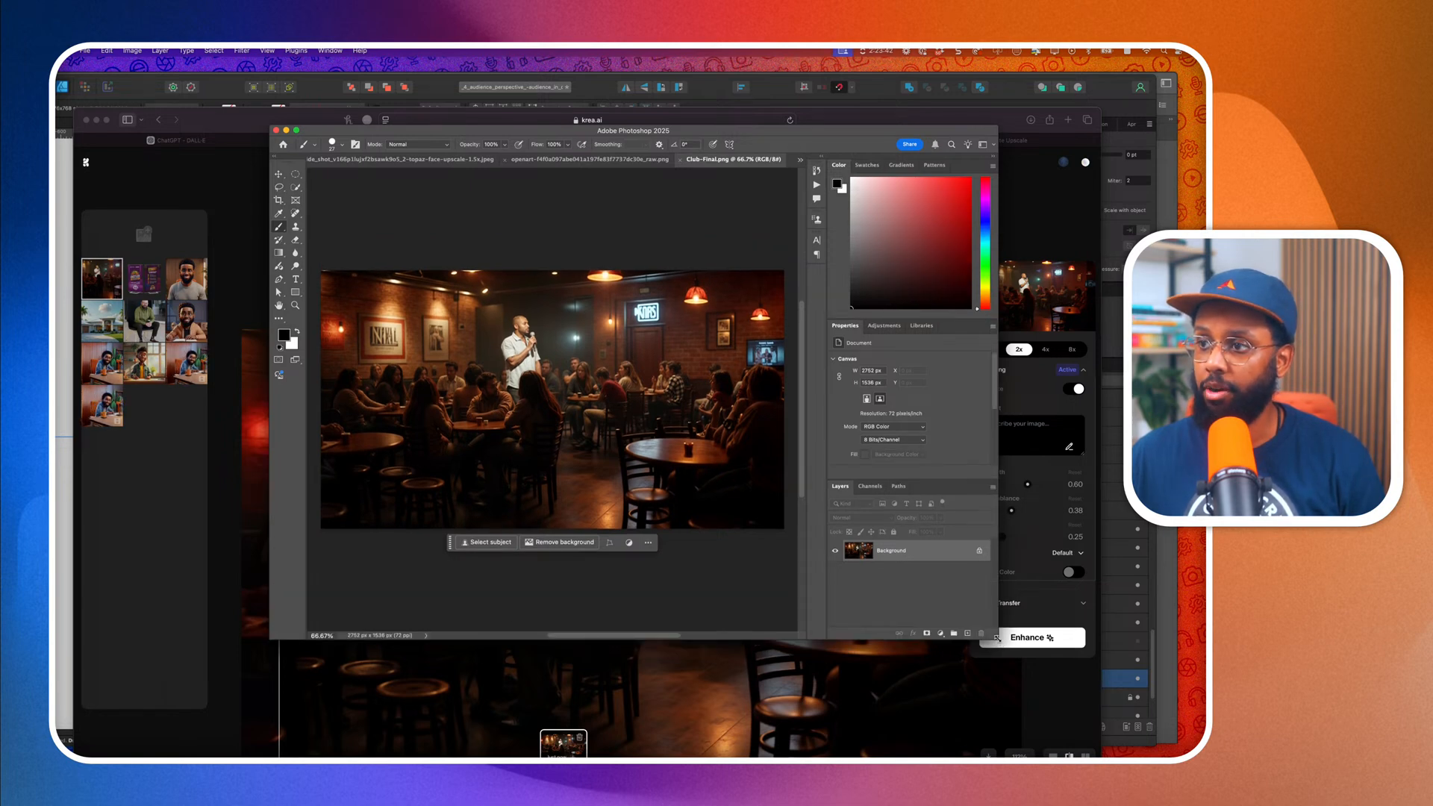
{"action": "left_click_drag", "start_coordinate": [998, 640], "coordinate": [1153, 724]}
{"action": "scroll", "coordinate": [694, 483], "scroll_direction": "up", "scroll_amount": 2}
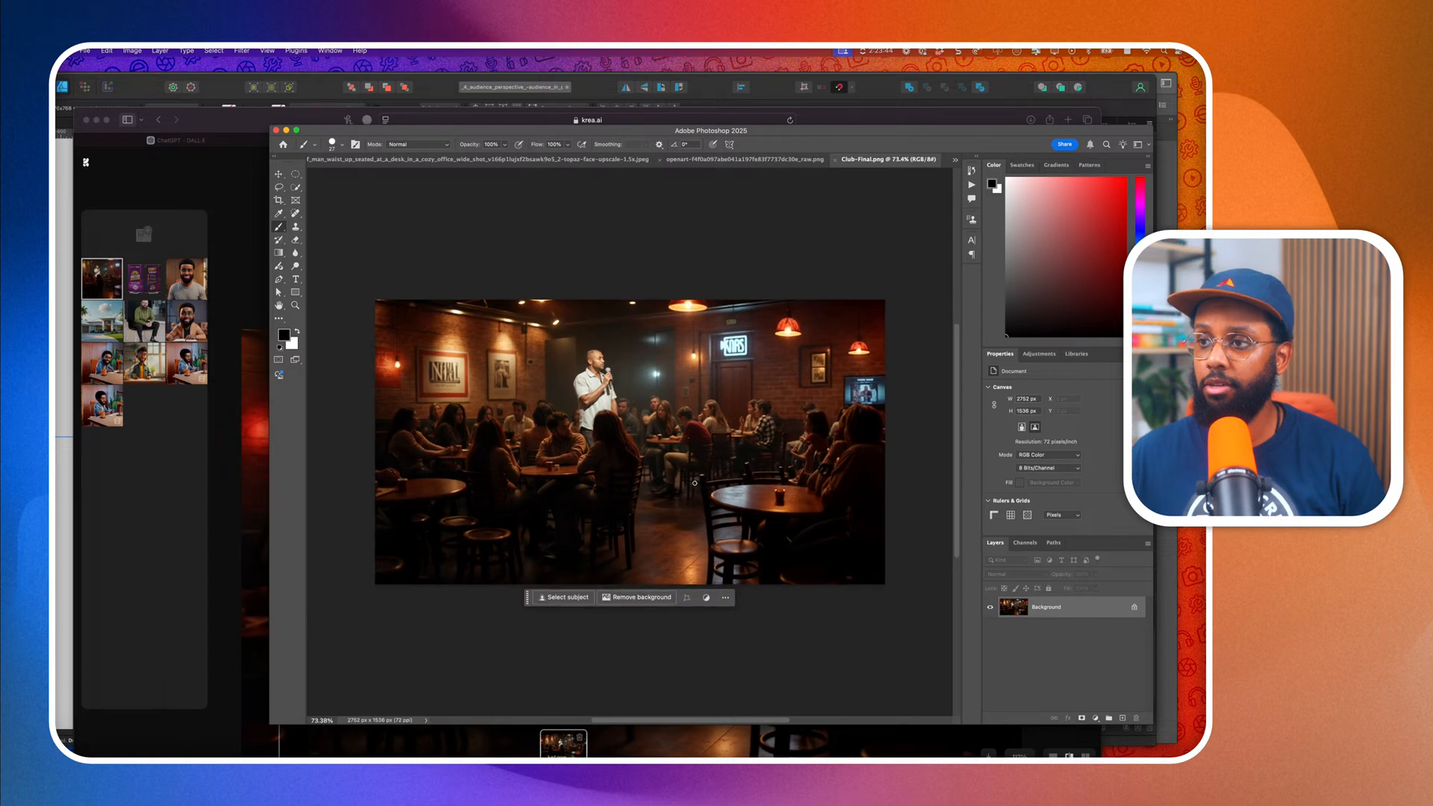
{"action": "scroll", "coordinate": [672, 448], "scroll_direction": "left", "scroll_amount": 1}
{"action": "scroll", "coordinate": [662, 433], "scroll_direction": "up", "scroll_amount": 3}
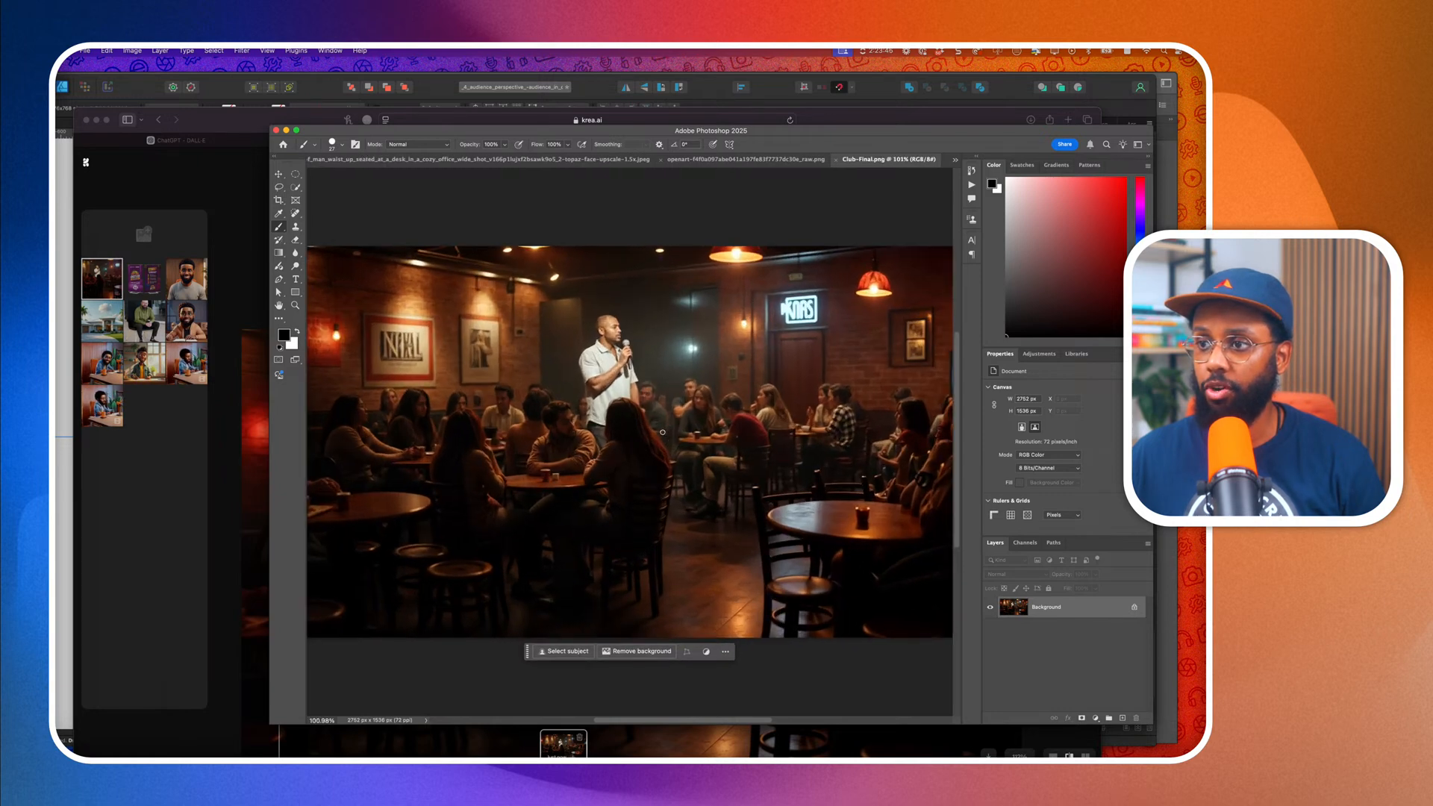
{"action": "scroll", "coordinate": [662, 432], "scroll_direction": "down", "scroll_amount": 1}
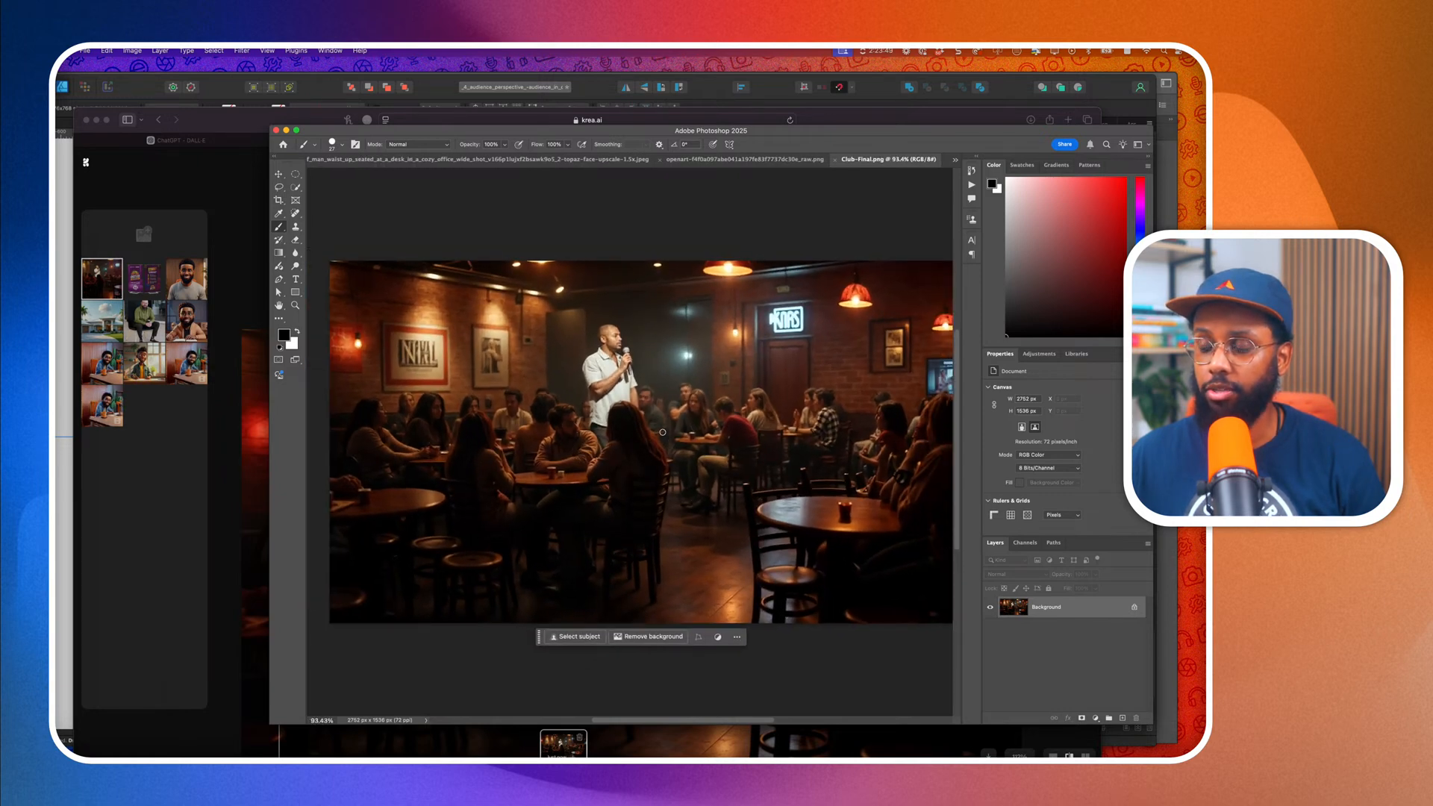
Apply a Lens Blur with a radius of 31 to the whole comedy club image.
{"action": "scroll", "coordinate": [662, 432], "scroll_direction": "right", "scroll_amount": 1}
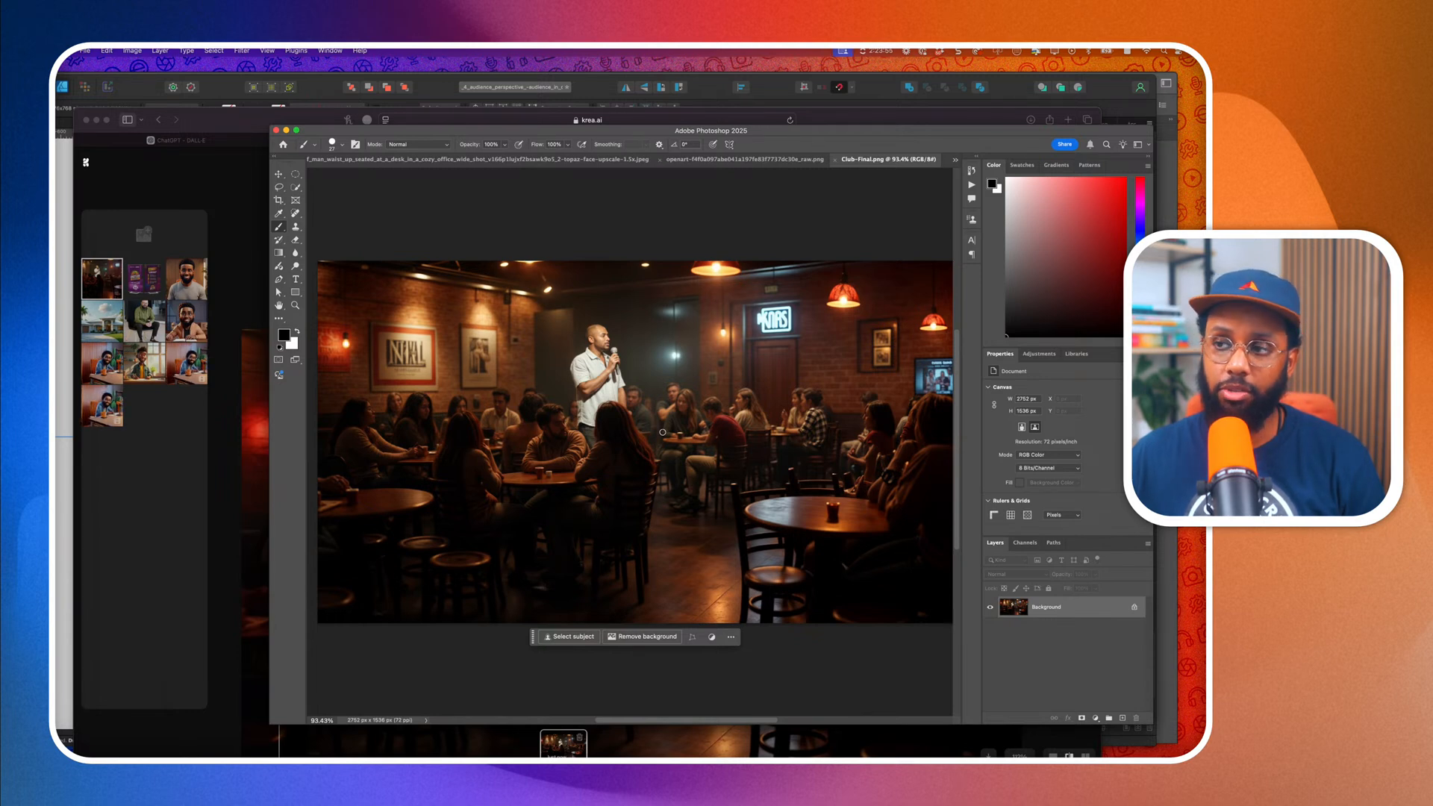
{"action": "scroll", "coordinate": [662, 432], "scroll_direction": "right", "scroll_amount": 1}
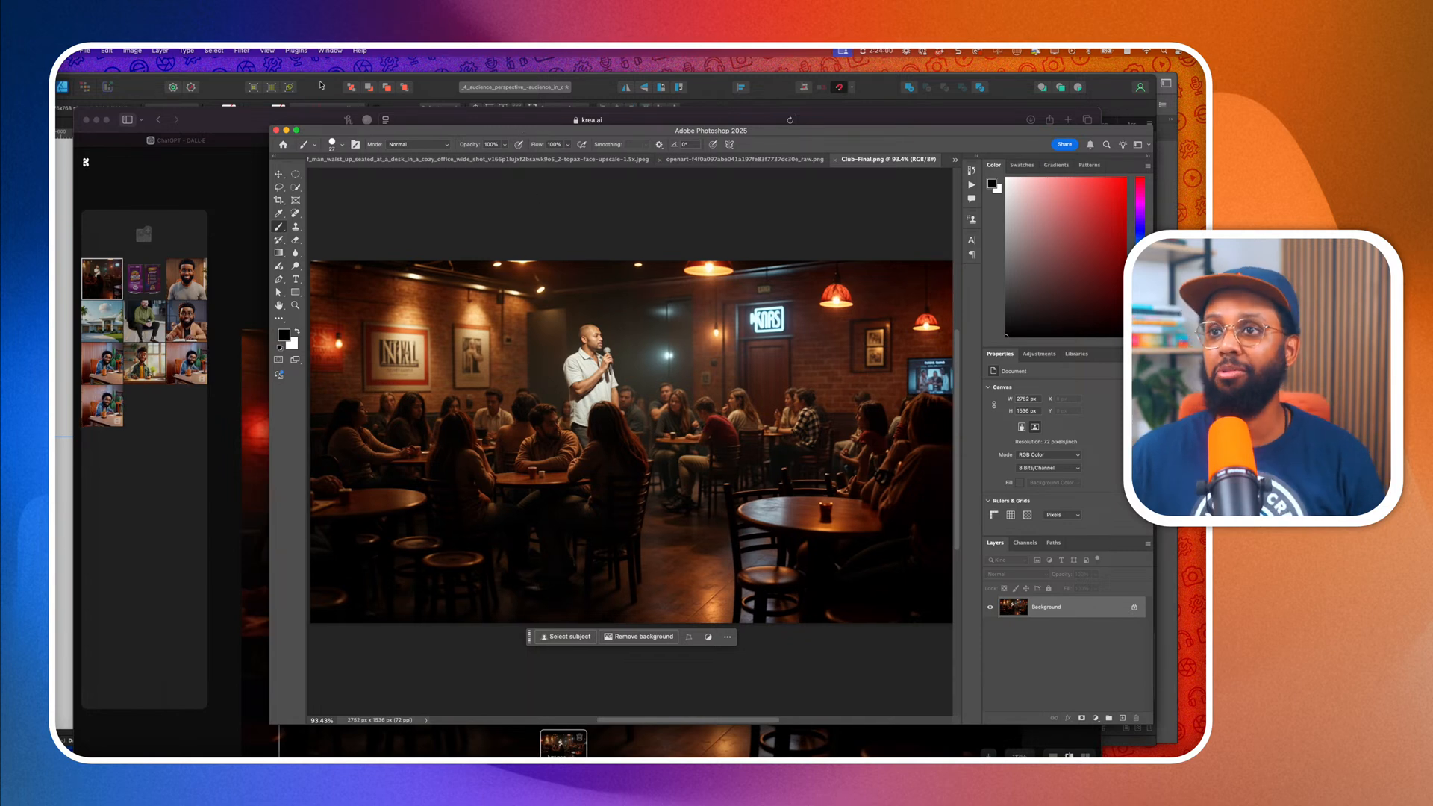
{"action": "left_click", "coordinate": [297, 51]}
{"action": "mouse_move", "coordinate": [238, 51]}
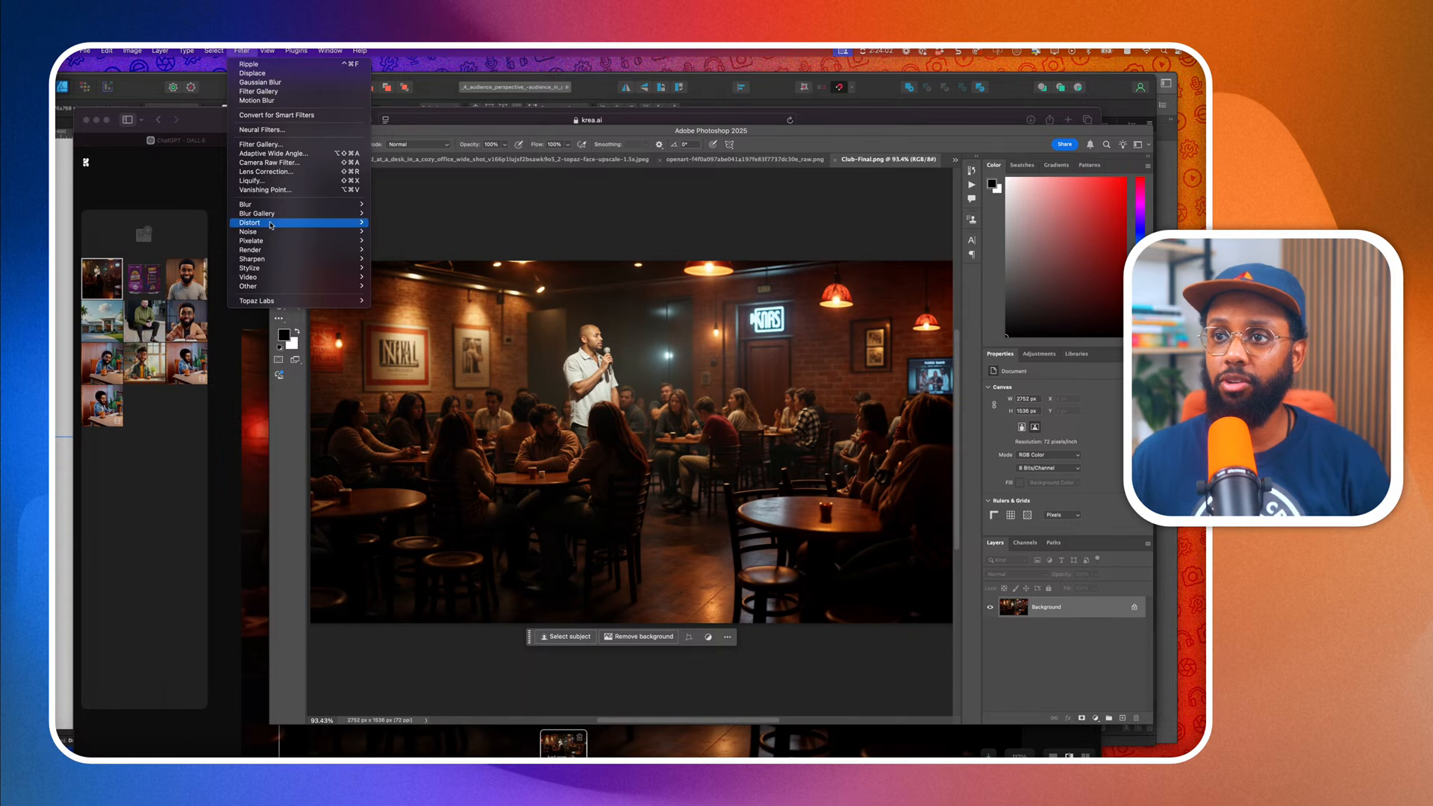
{"action": "mouse_move", "coordinate": [273, 208]}
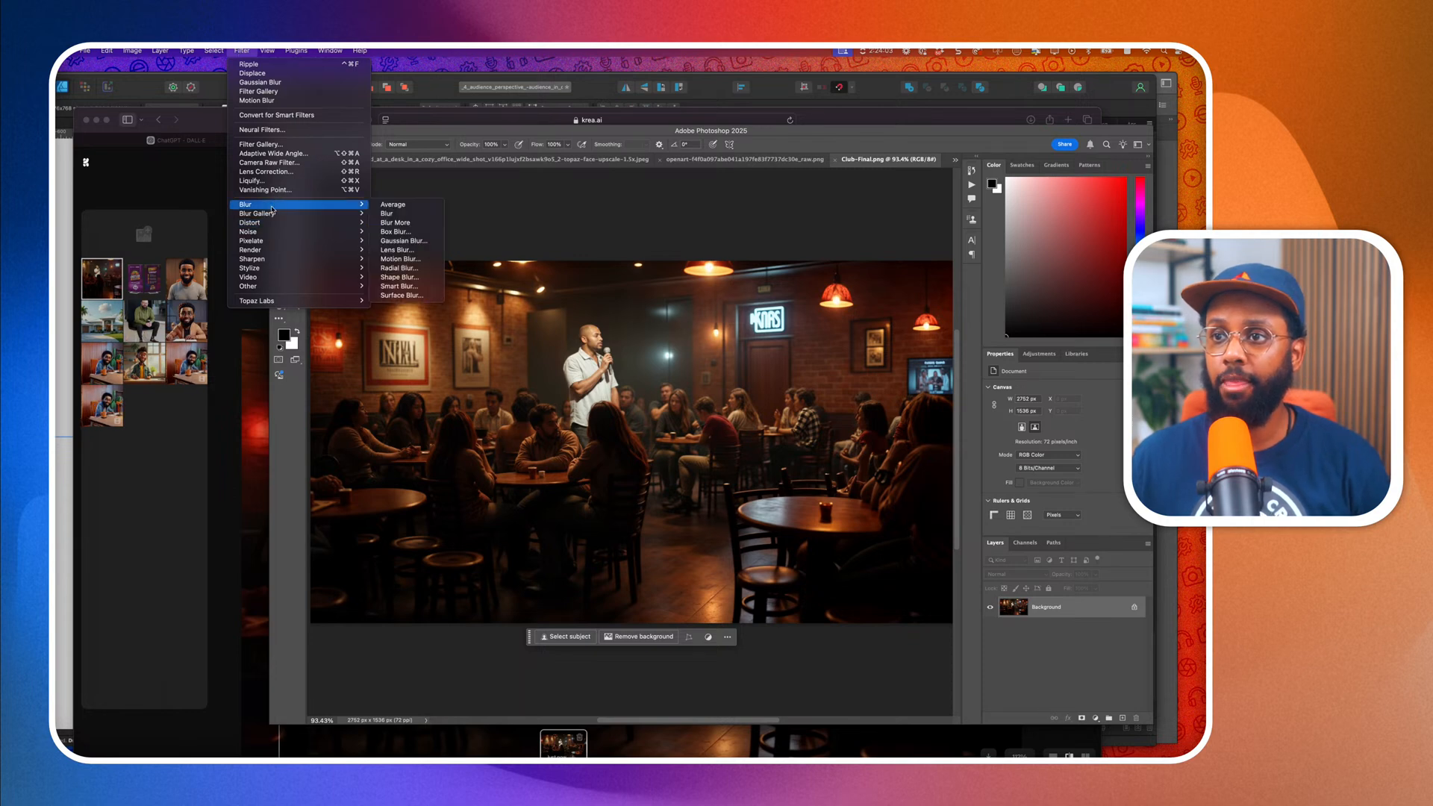
{"action": "left_click", "coordinate": [418, 250]}
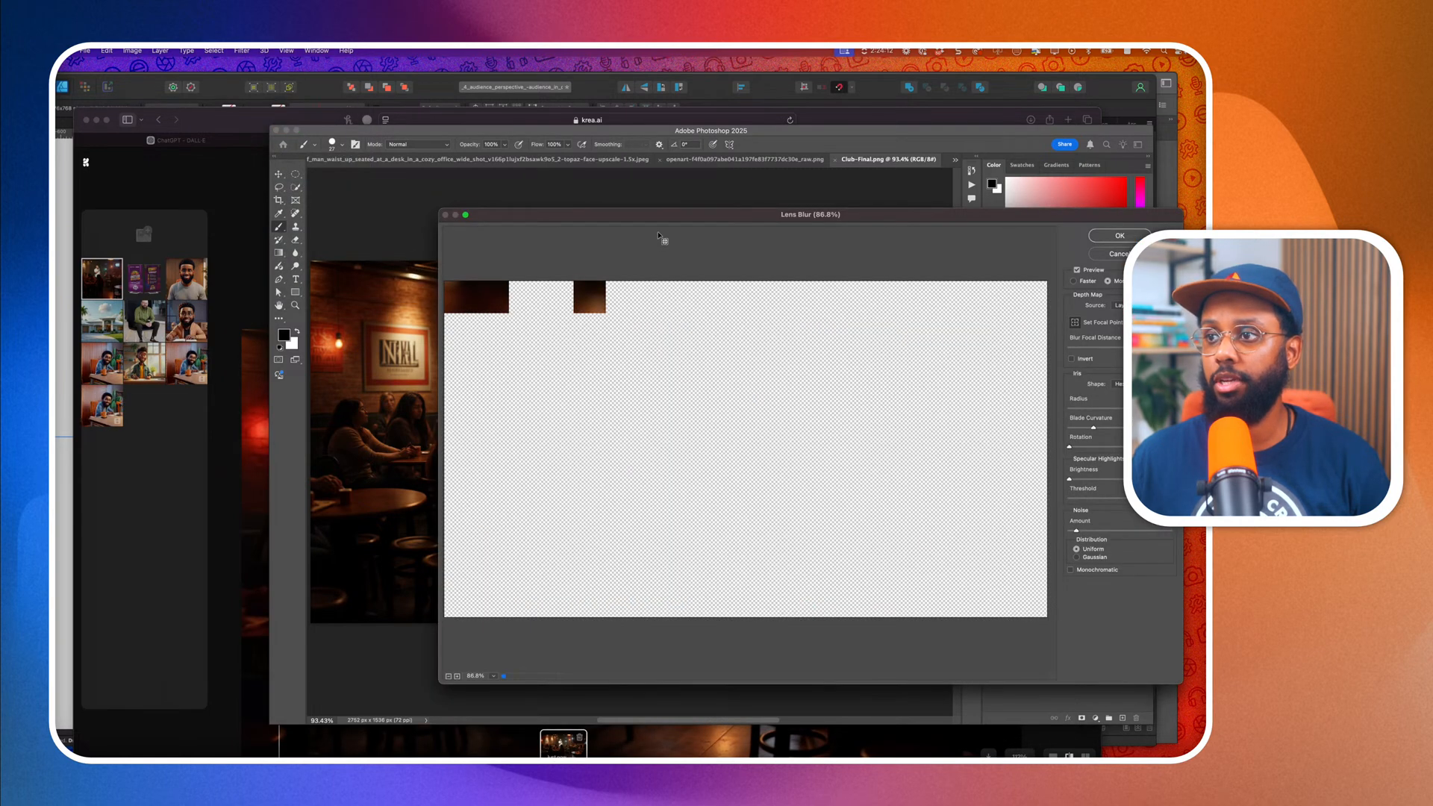
{"action": "left_click_drag", "start_coordinate": [659, 219], "coordinate": [532, 185]}
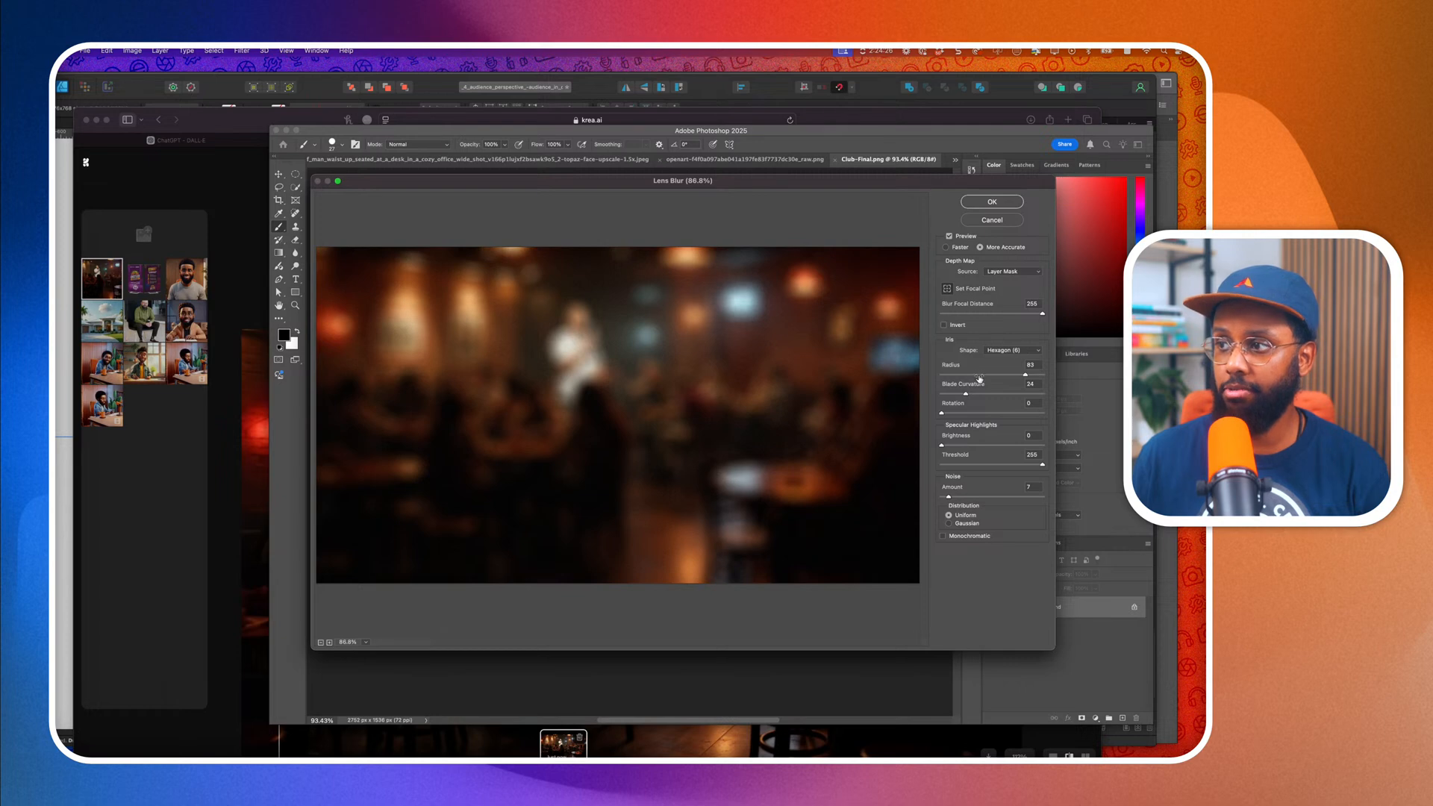
{"action": "left_click_drag", "start_coordinate": [969, 374], "coordinate": [995, 378]}
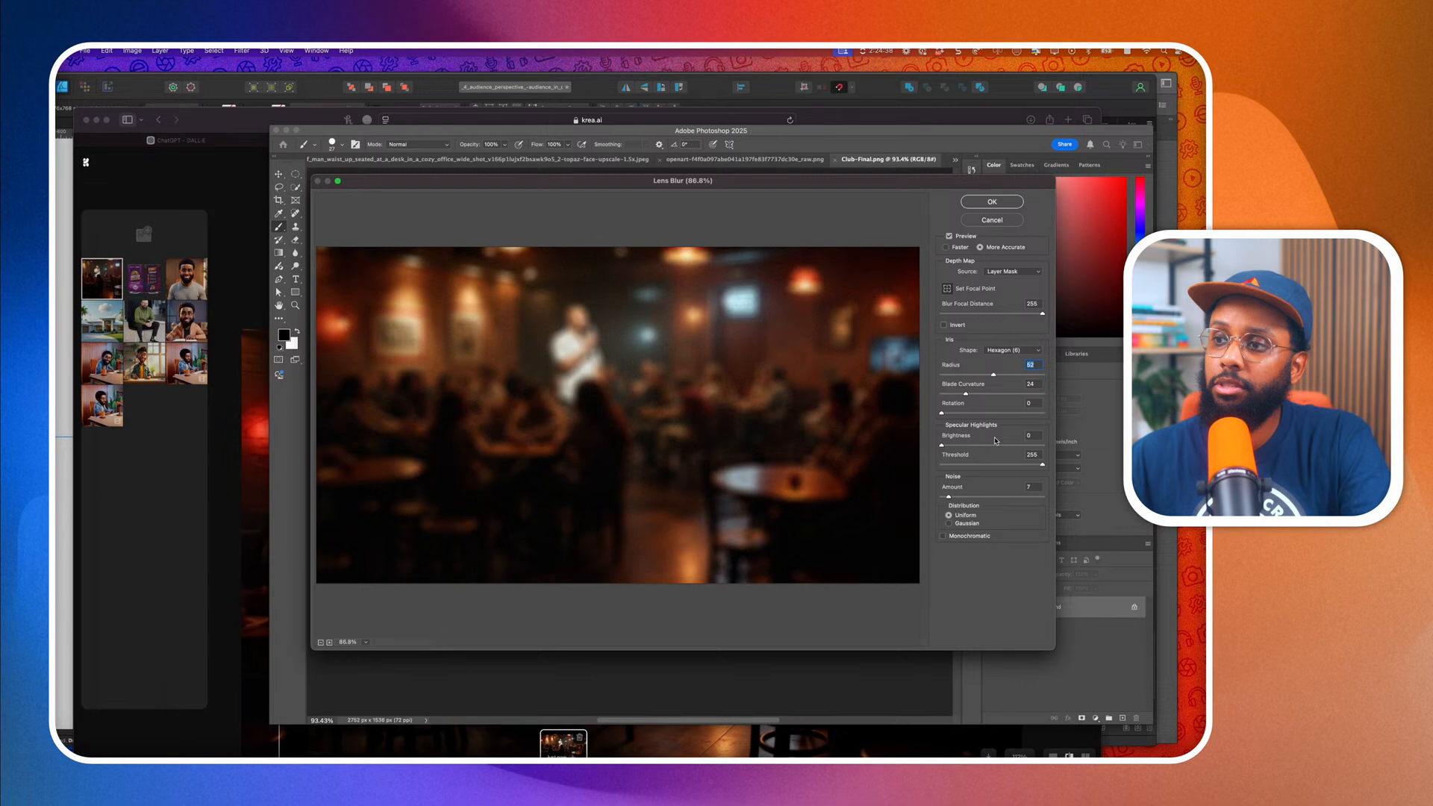
{"action": "left_click", "coordinate": [973, 375]}
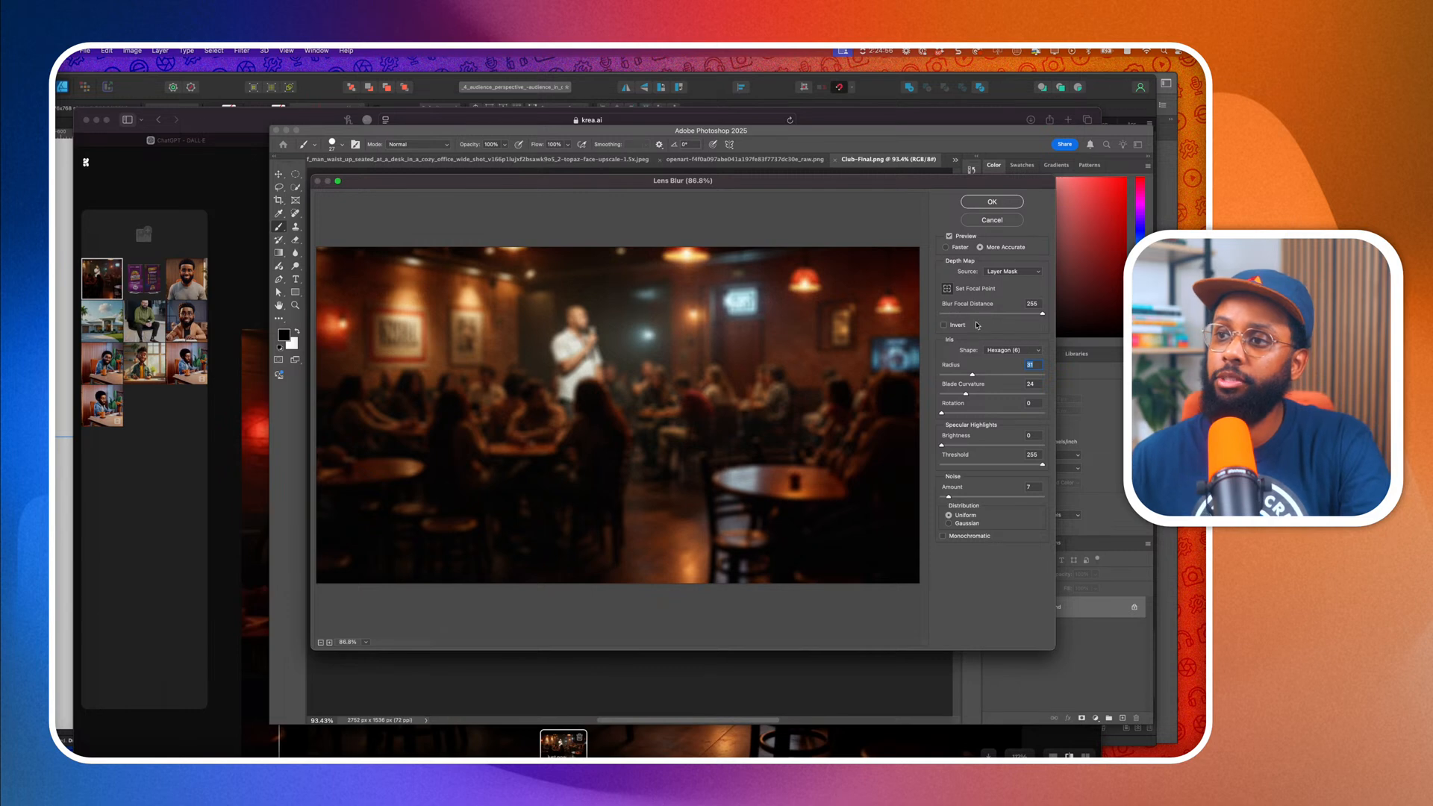
{"action": "left_click", "coordinate": [992, 203]}
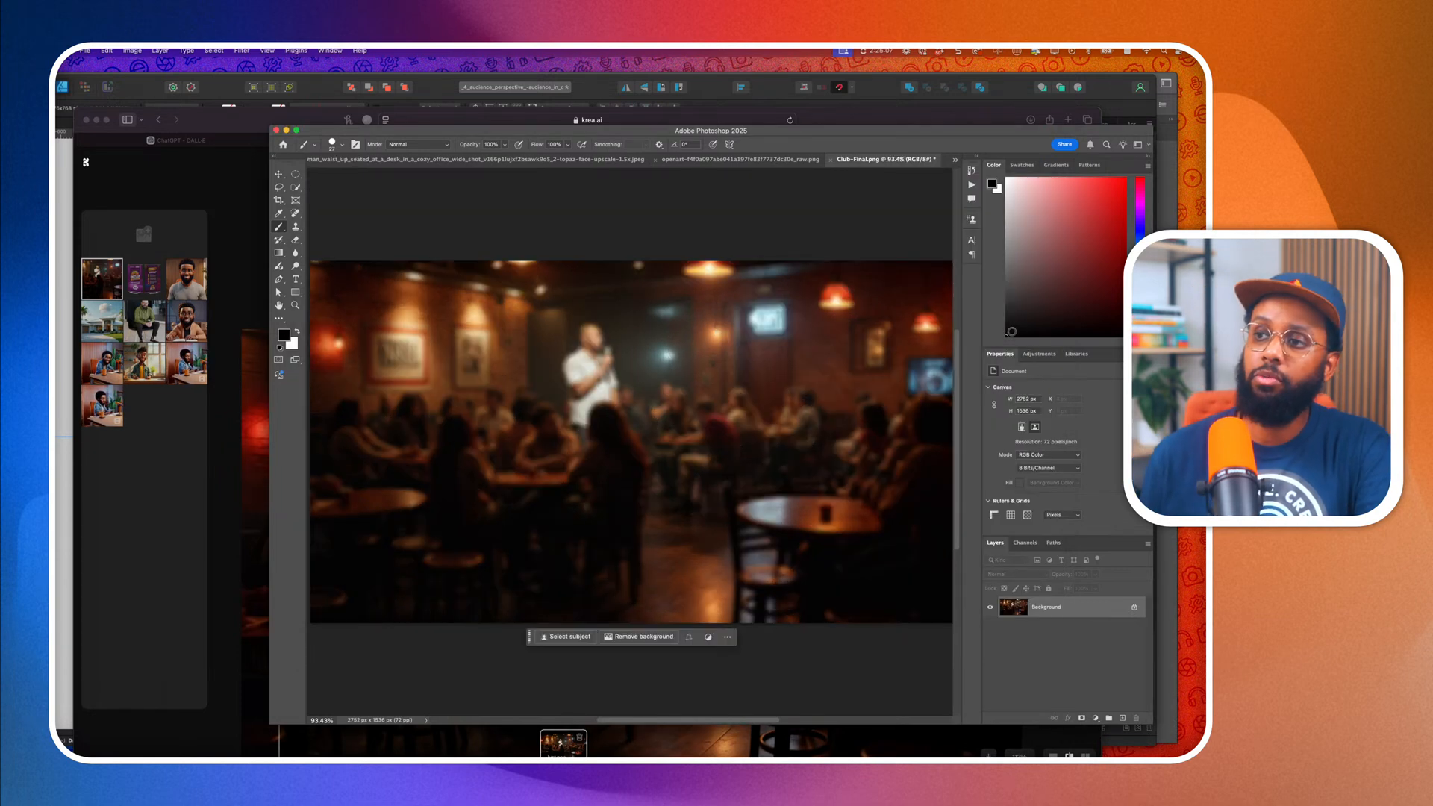
Export the blurred image in JPG format as Club-Final.jpg to the 18th Birthday Cake folder, and switch to the cover artboards in Affinity Designer.
{"action": "left_click", "coordinate": [88, 50]}
{"action": "mouse_move", "coordinate": [135, 211]}
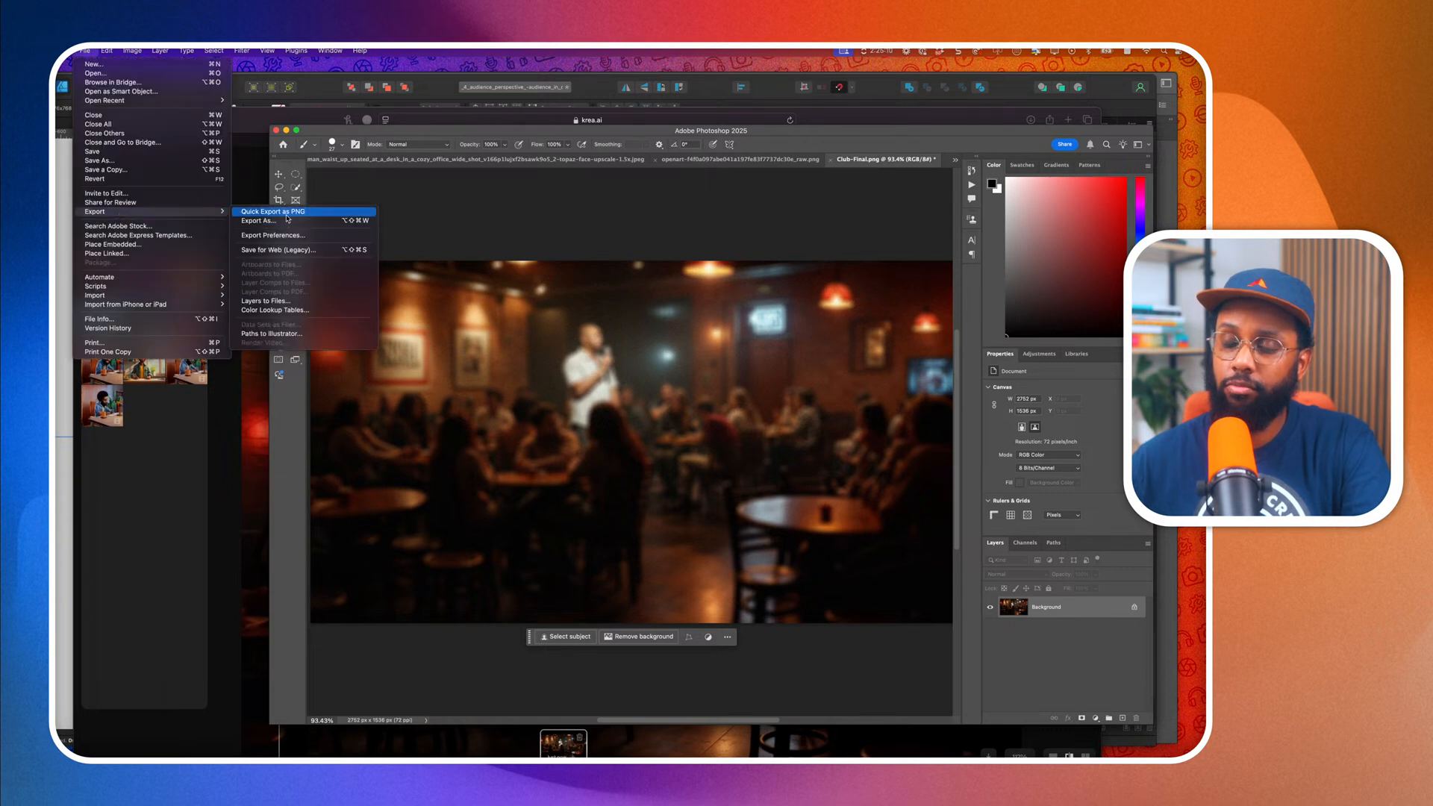
{"action": "left_click", "coordinate": [287, 221]}
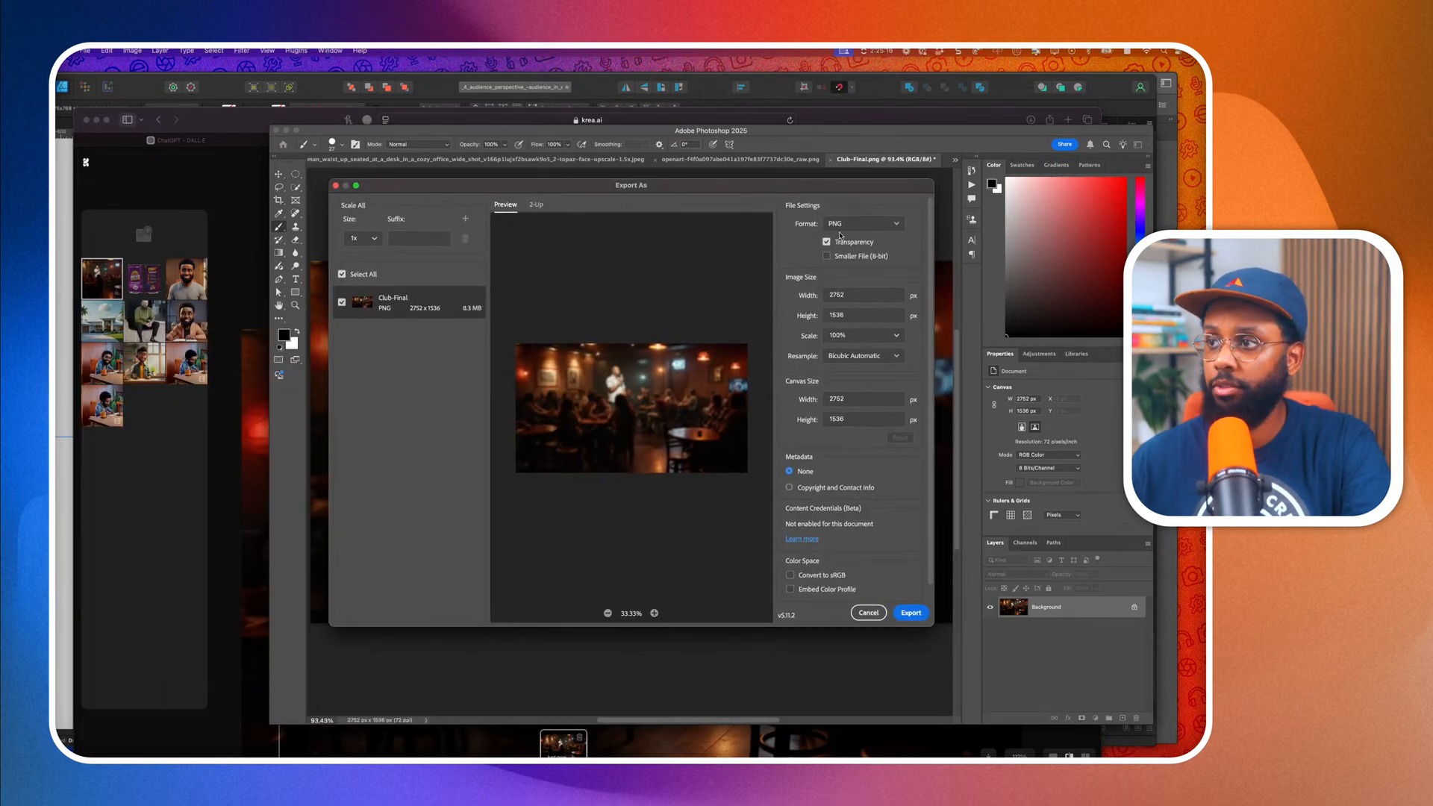
{"action": "left_click", "coordinate": [844, 223]}
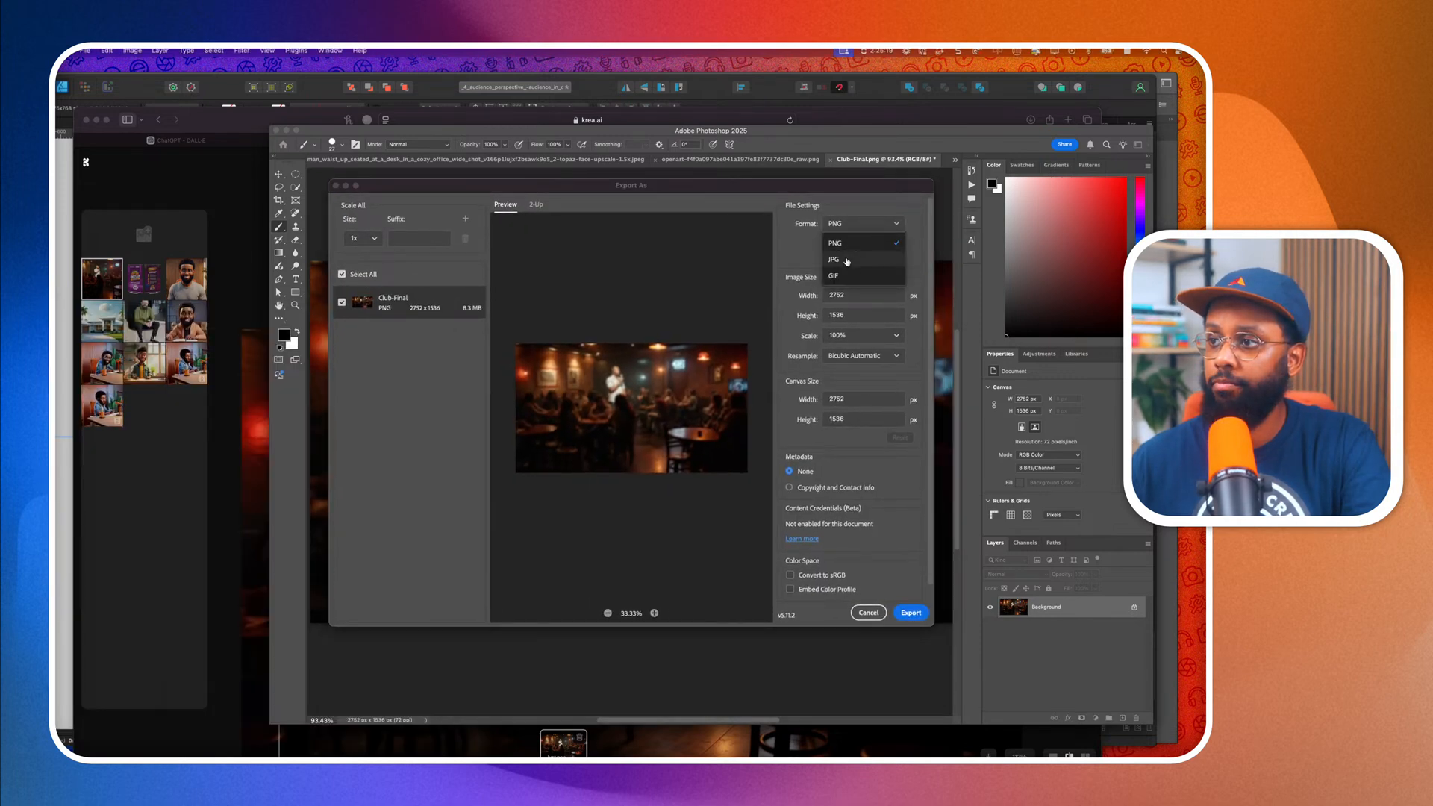
{"action": "left_click", "coordinate": [847, 260]}
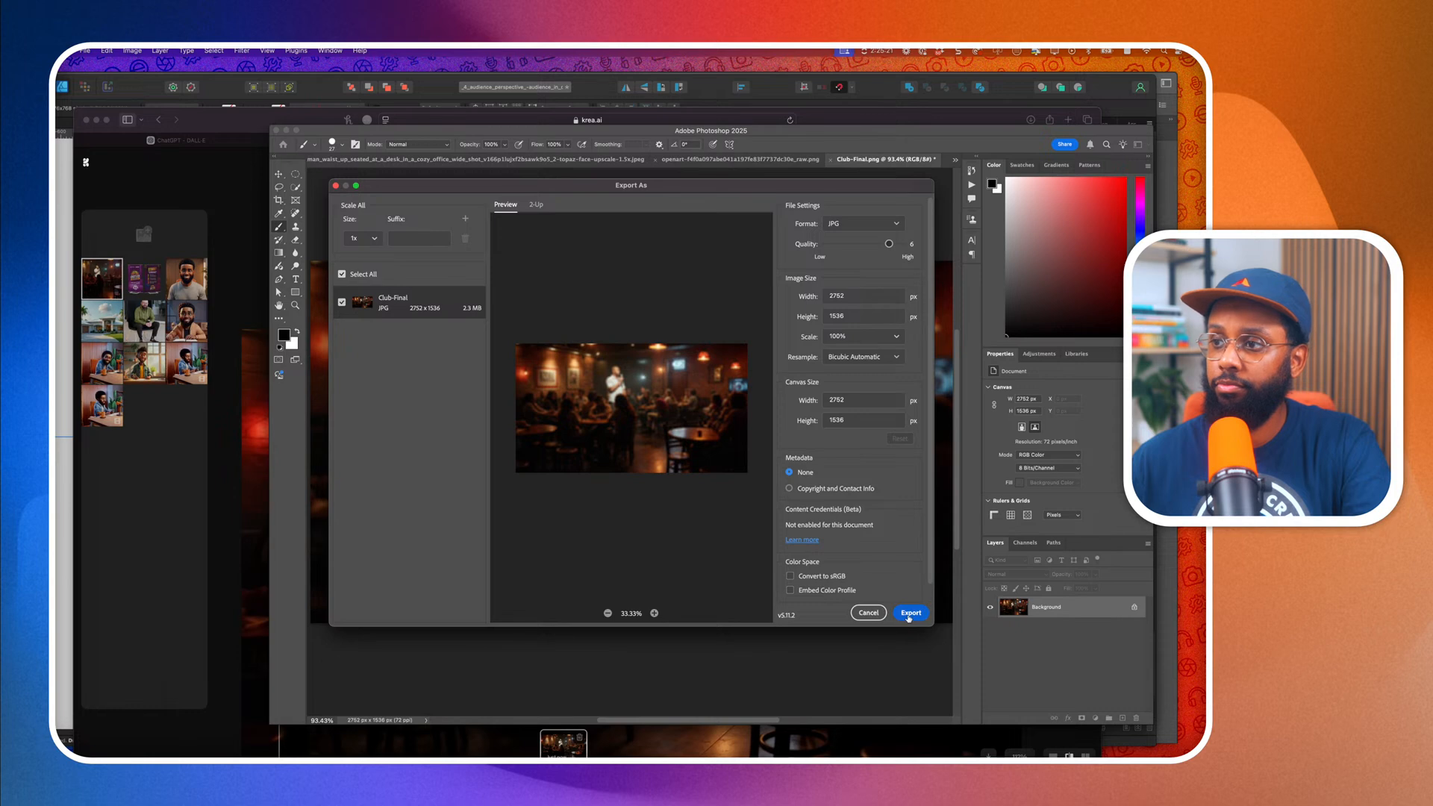
{"action": "key", "text": "Return"}
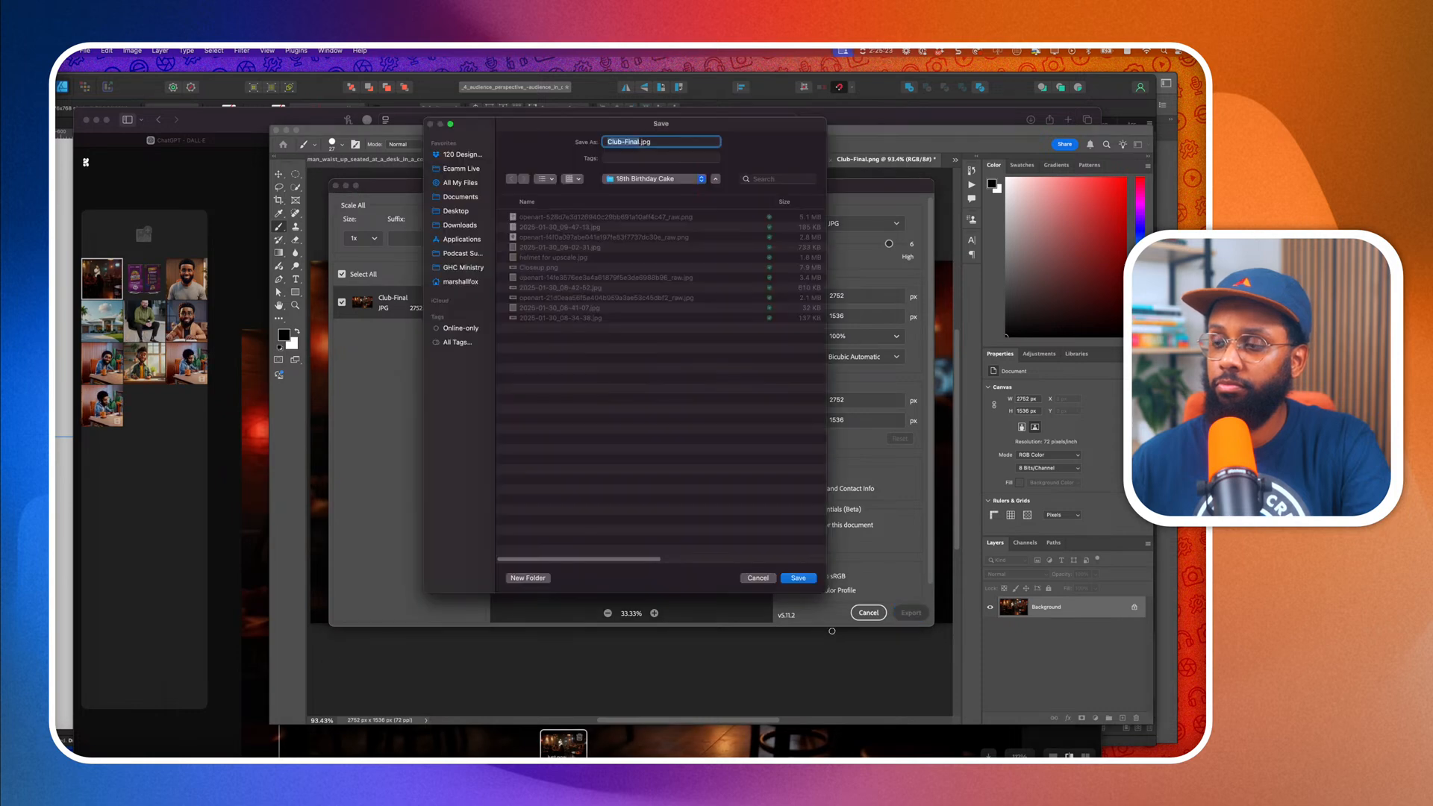
{"action": "left_click", "coordinate": [813, 578]}
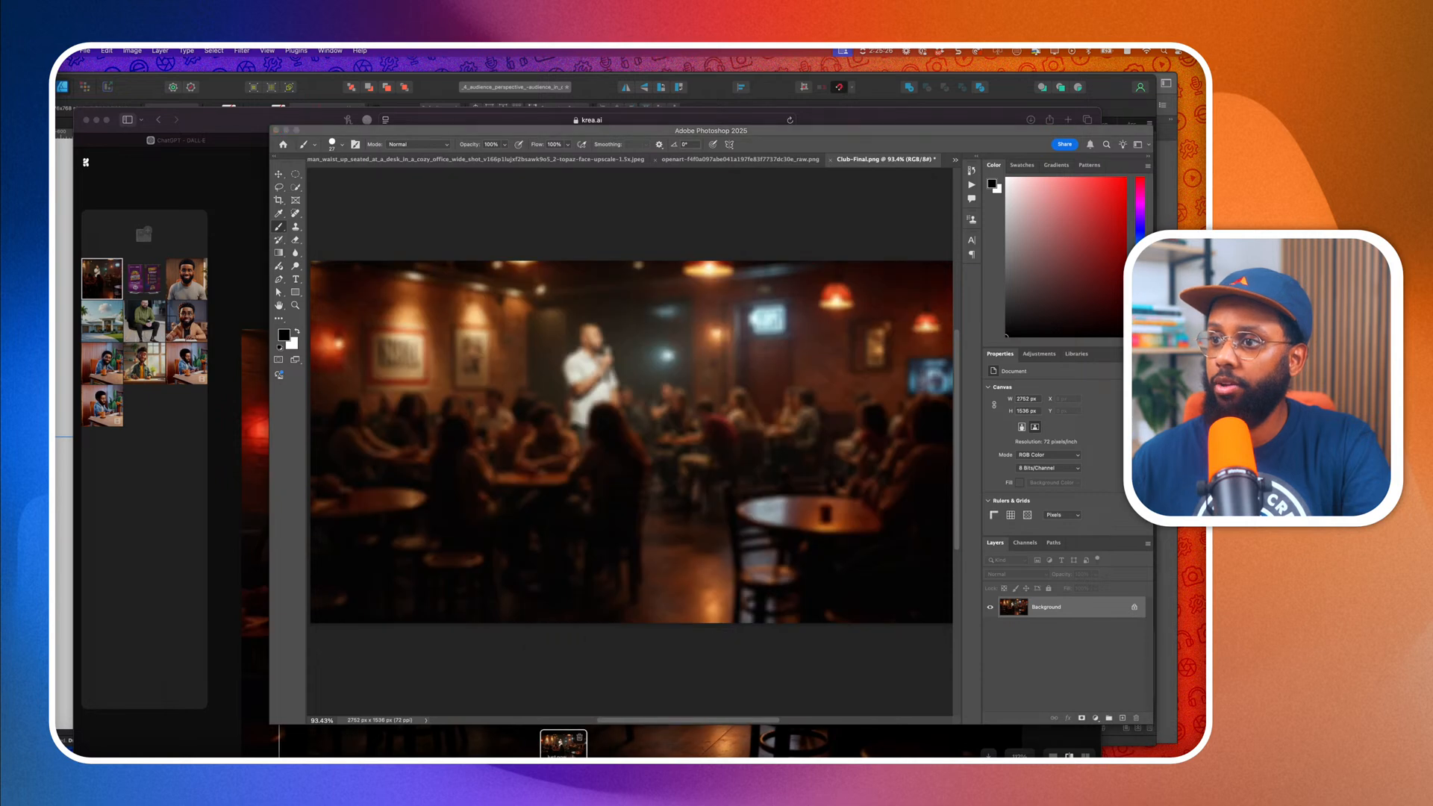
{"action": "key", "text": "super+Tab"}
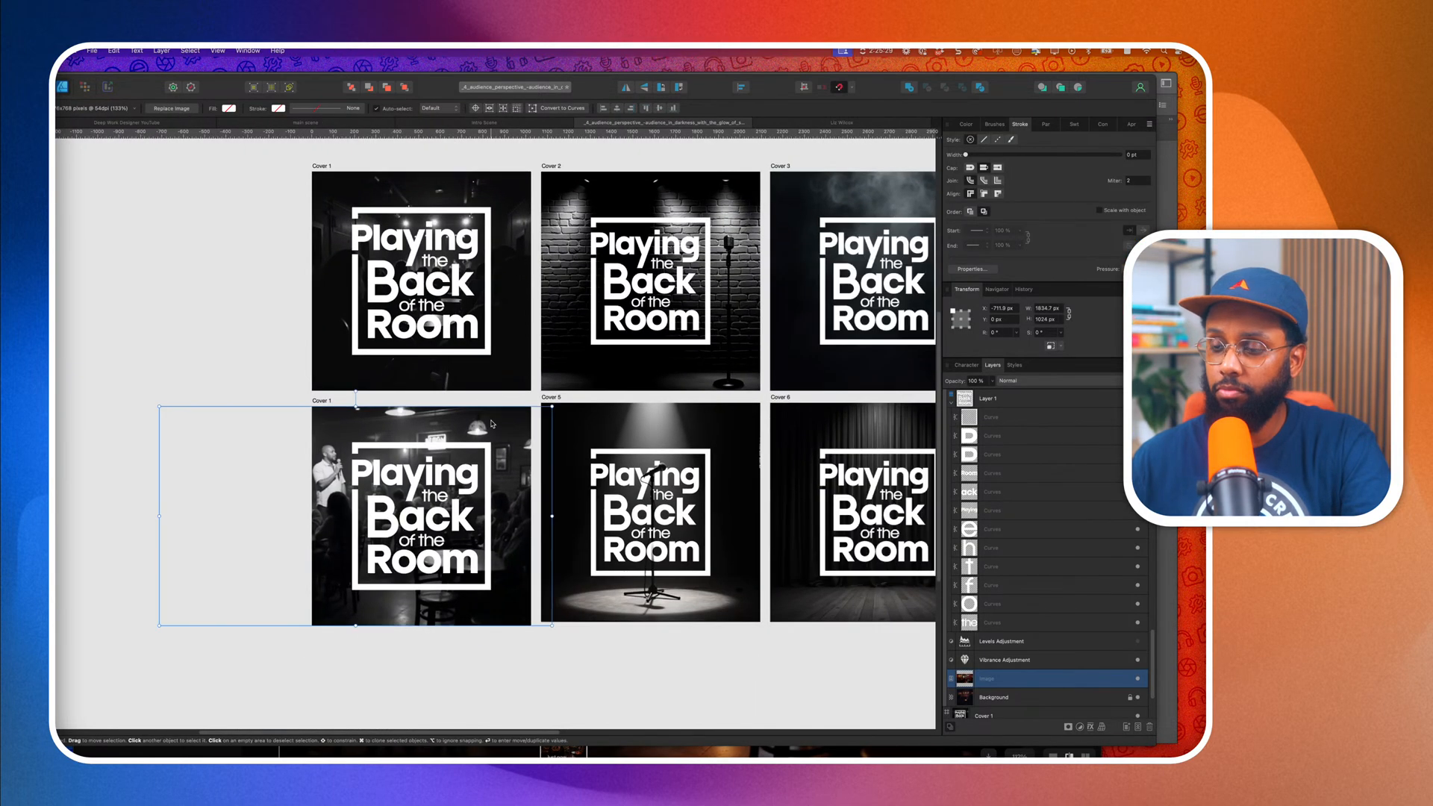
Duplicate the Cover 1 artboard with the comedy club photo, placing the copy directly below the original.
{"action": "left_click", "coordinate": [489, 407]}
{"action": "scroll", "coordinate": [487, 403], "scroll_direction": "up", "scroll_amount": 1}
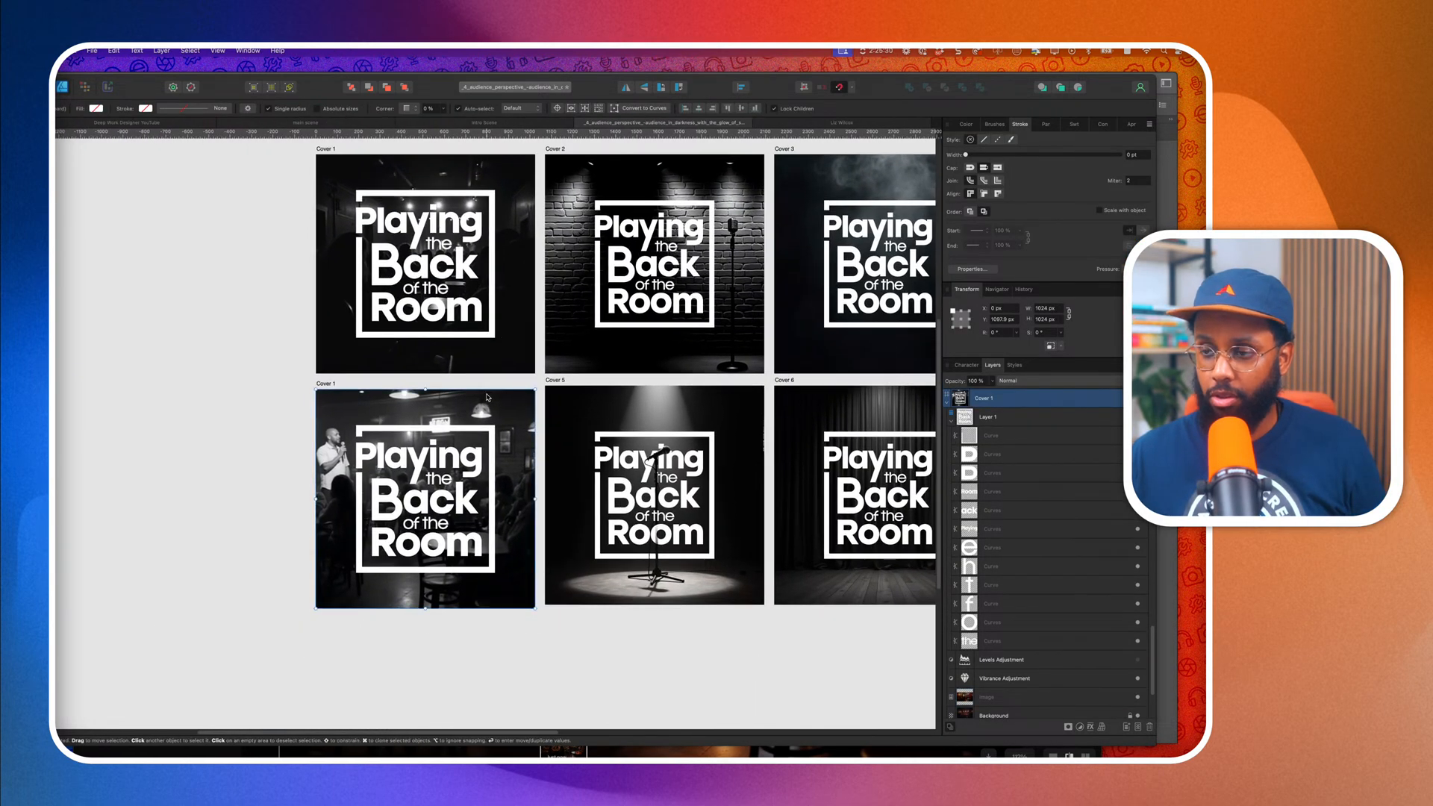
{"action": "left_click_drag", "start_coordinate": [488, 404], "coordinate": [470, 629]}
{"action": "scroll", "coordinate": [470, 629], "scroll_direction": "down", "scroll_amount": 4}
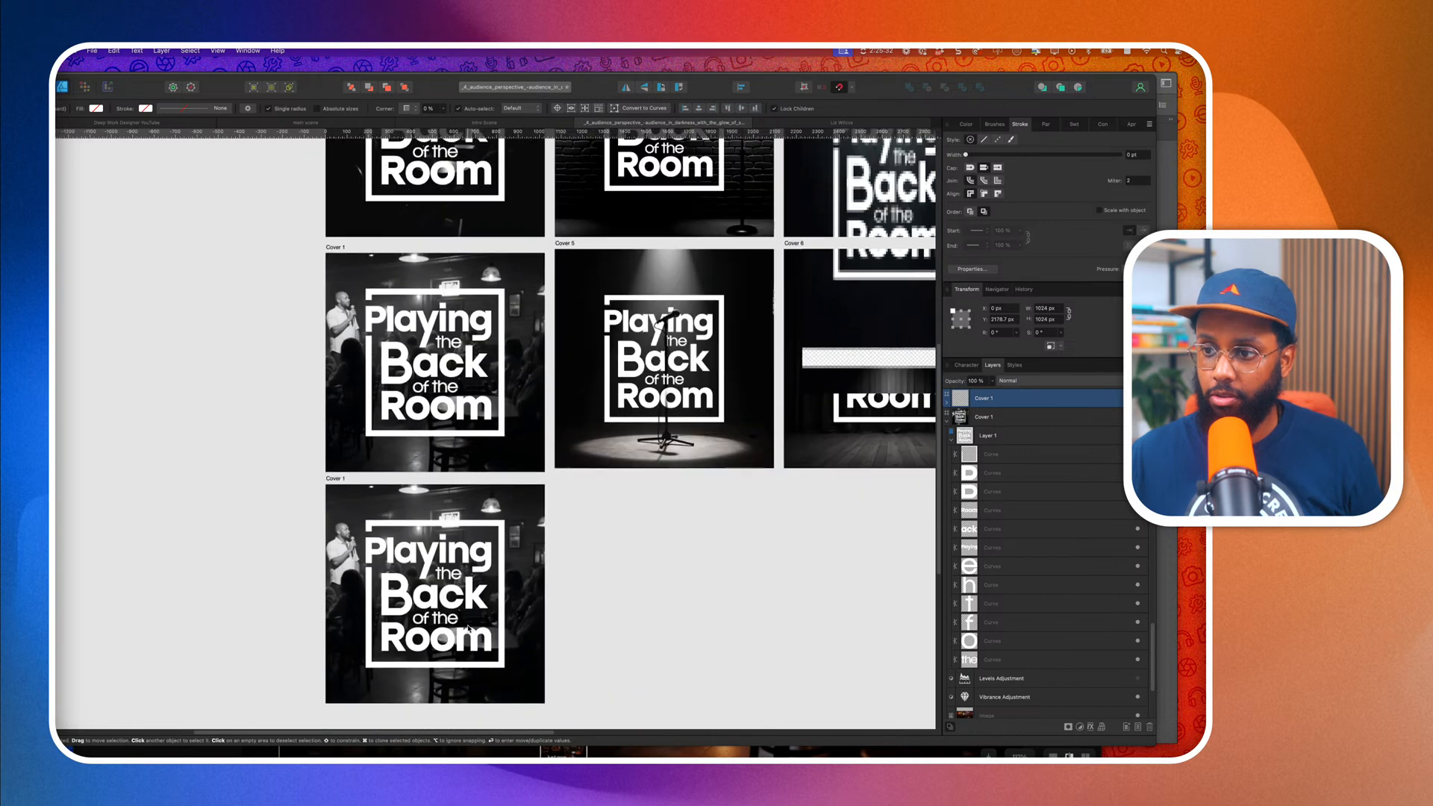
Delete the title artwork layer, Layer 1, from the duplicated Cover 1 artboard.
{"action": "left_click", "coordinate": [452, 593]}
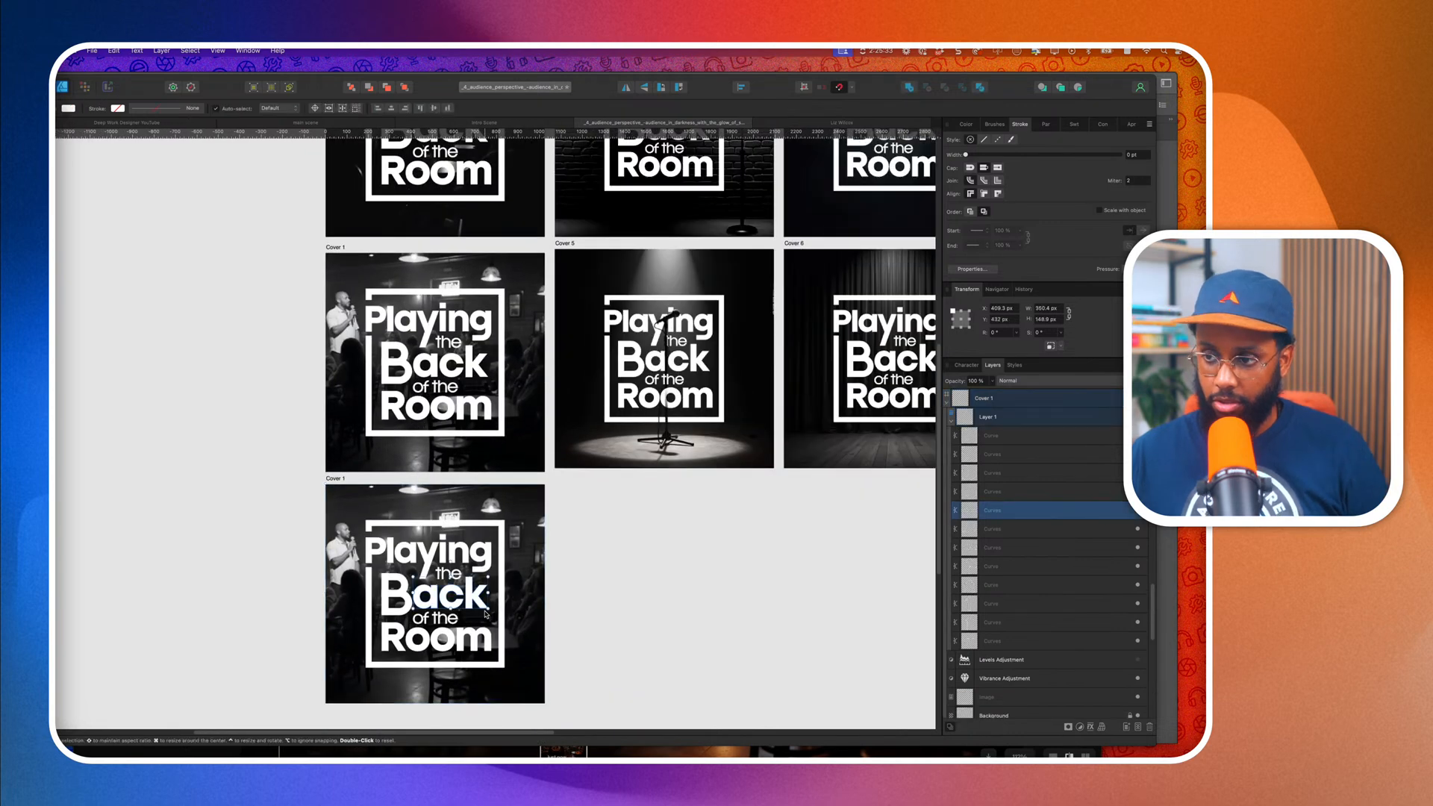
{"action": "left_click", "coordinate": [996, 418]}
{"action": "key", "text": "Delete"}
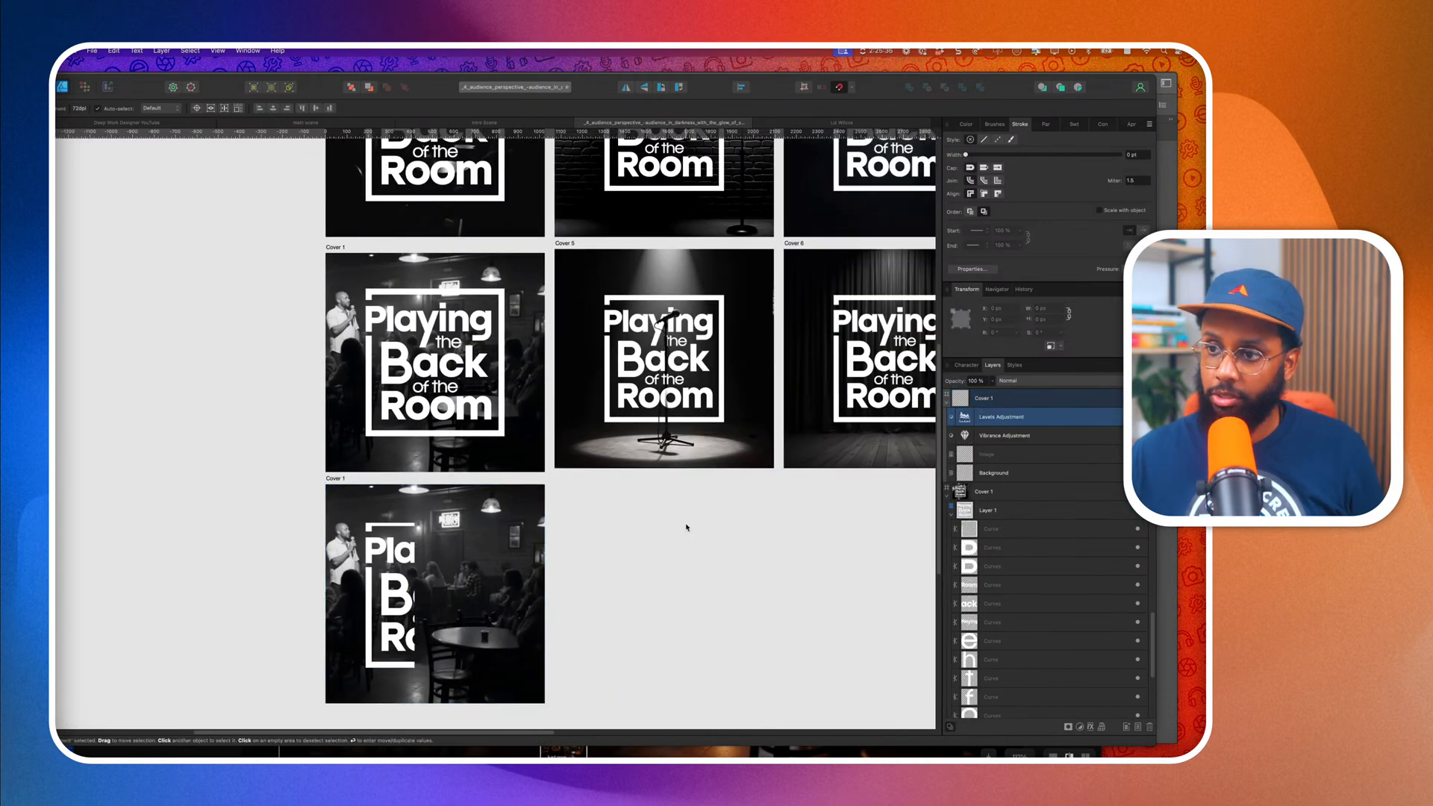
{"action": "scroll", "coordinate": [482, 445], "scroll_direction": "down", "scroll_amount": 2}
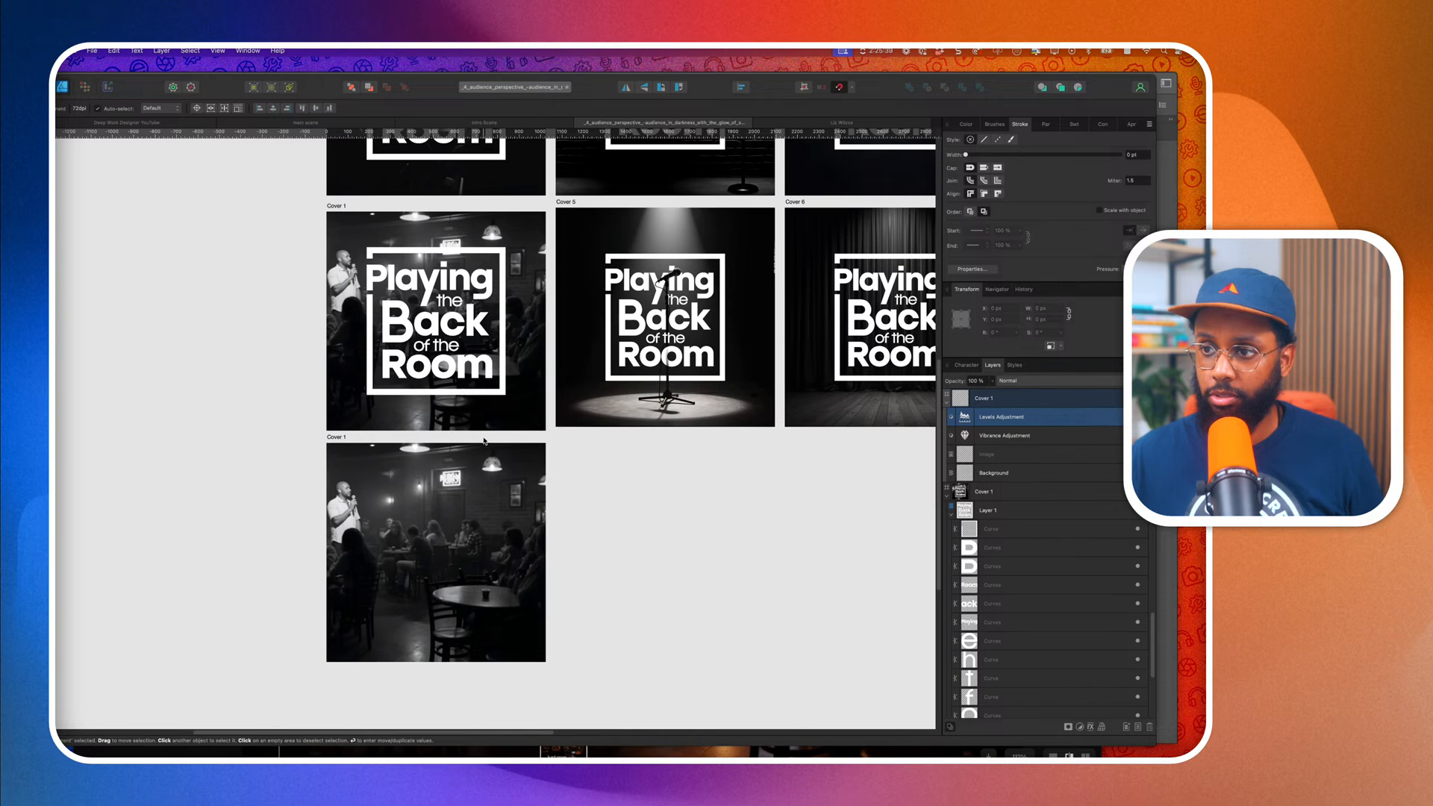
Place Club-Final.jpg from the Birthday Cake folder onto the duplicated Cover 1 artboard at its default size.
{"action": "left_click", "coordinate": [515, 479]}
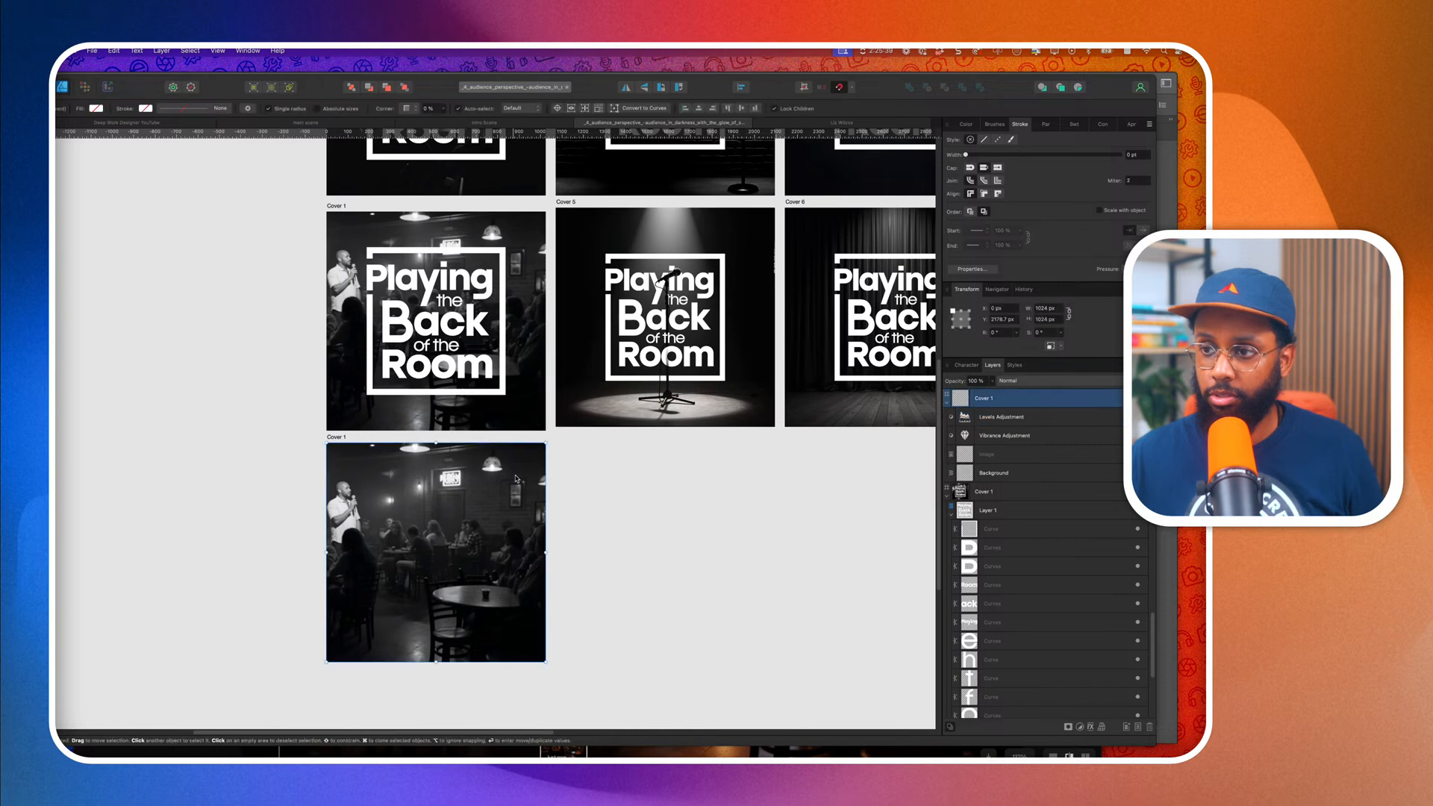
{"action": "left_click", "coordinate": [90, 50]}
{"action": "left_click", "coordinate": [300, 375]}
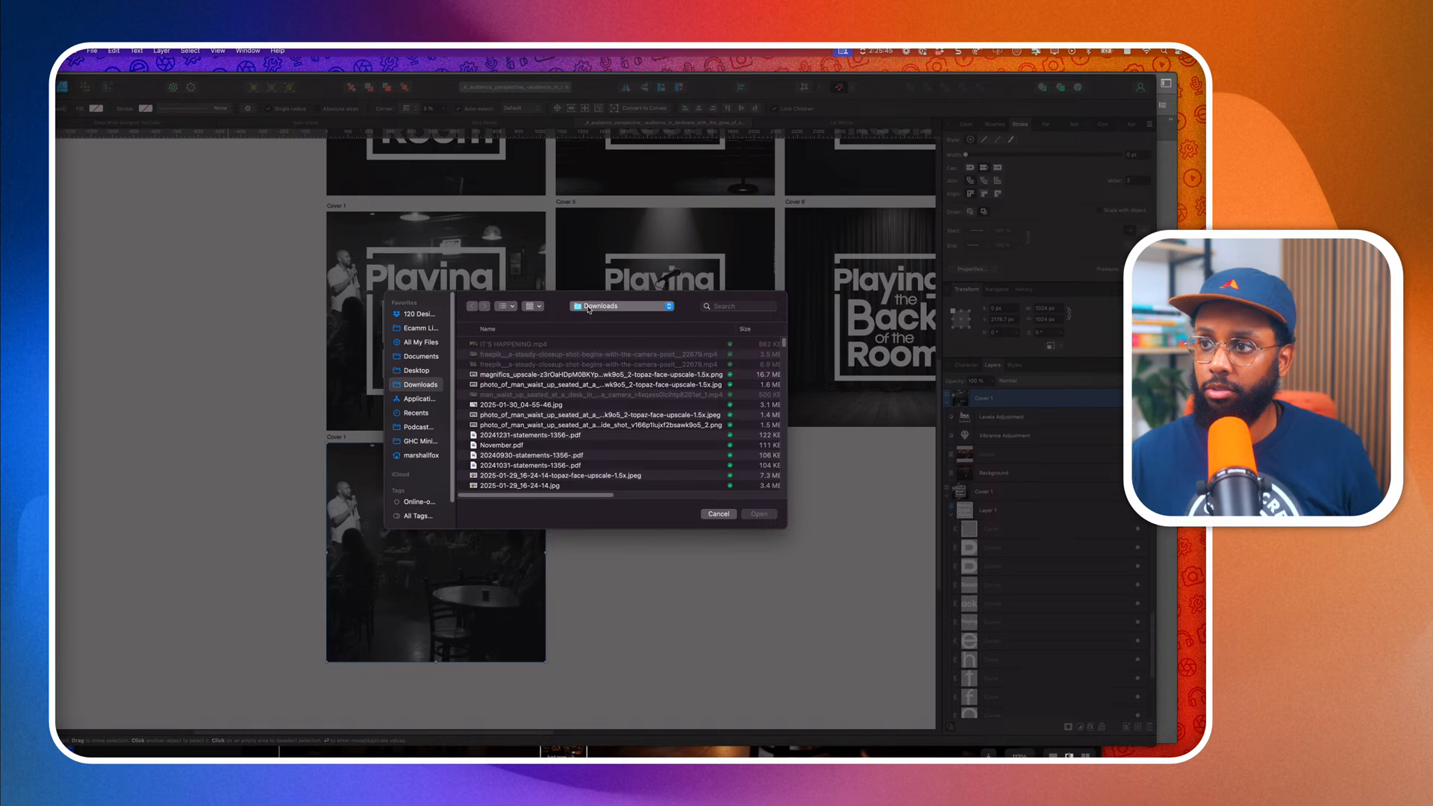
{"action": "left_click", "coordinate": [620, 306]}
{"action": "left_click", "coordinate": [594, 450]}
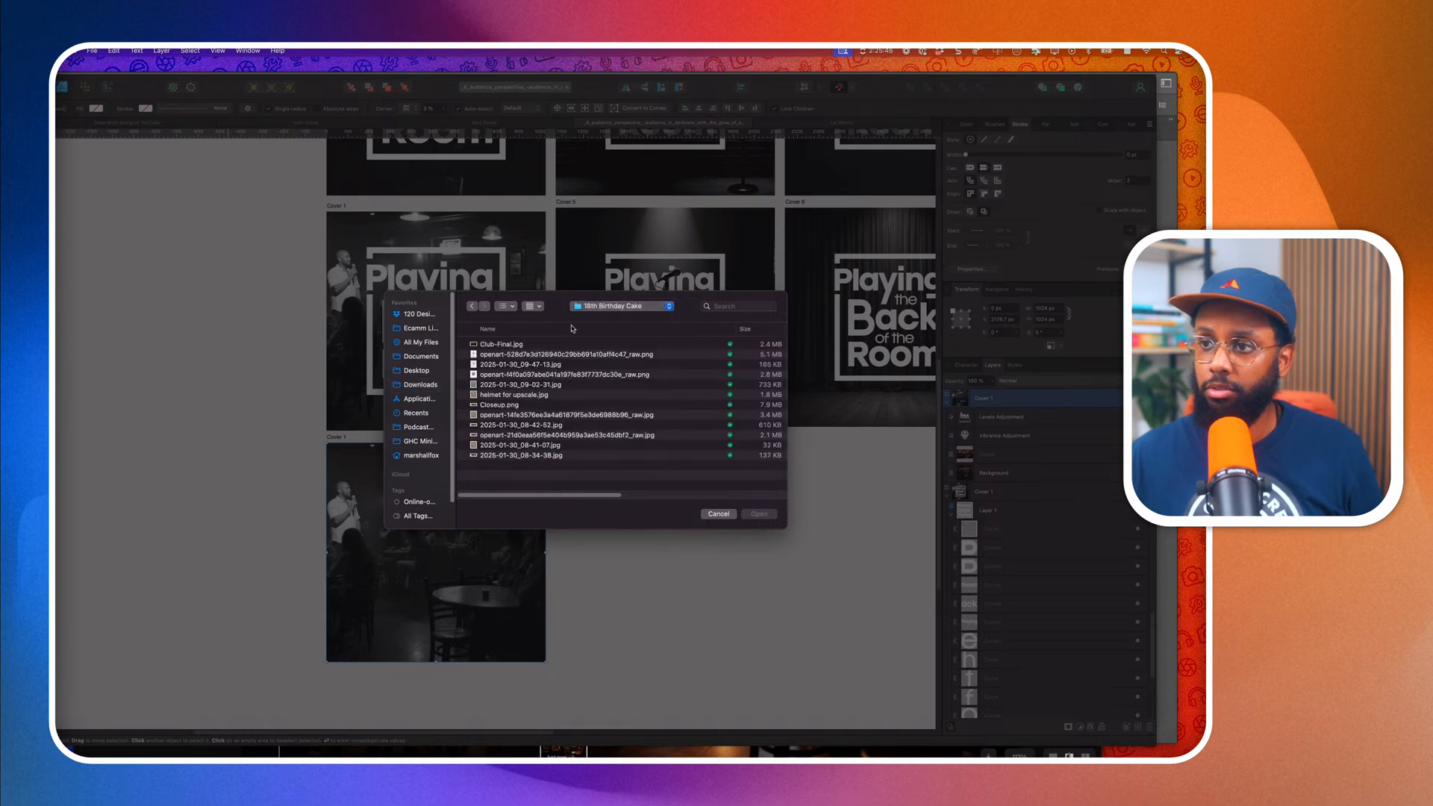
{"action": "left_click", "coordinate": [576, 344]}
{"action": "left_click", "coordinate": [734, 515]}
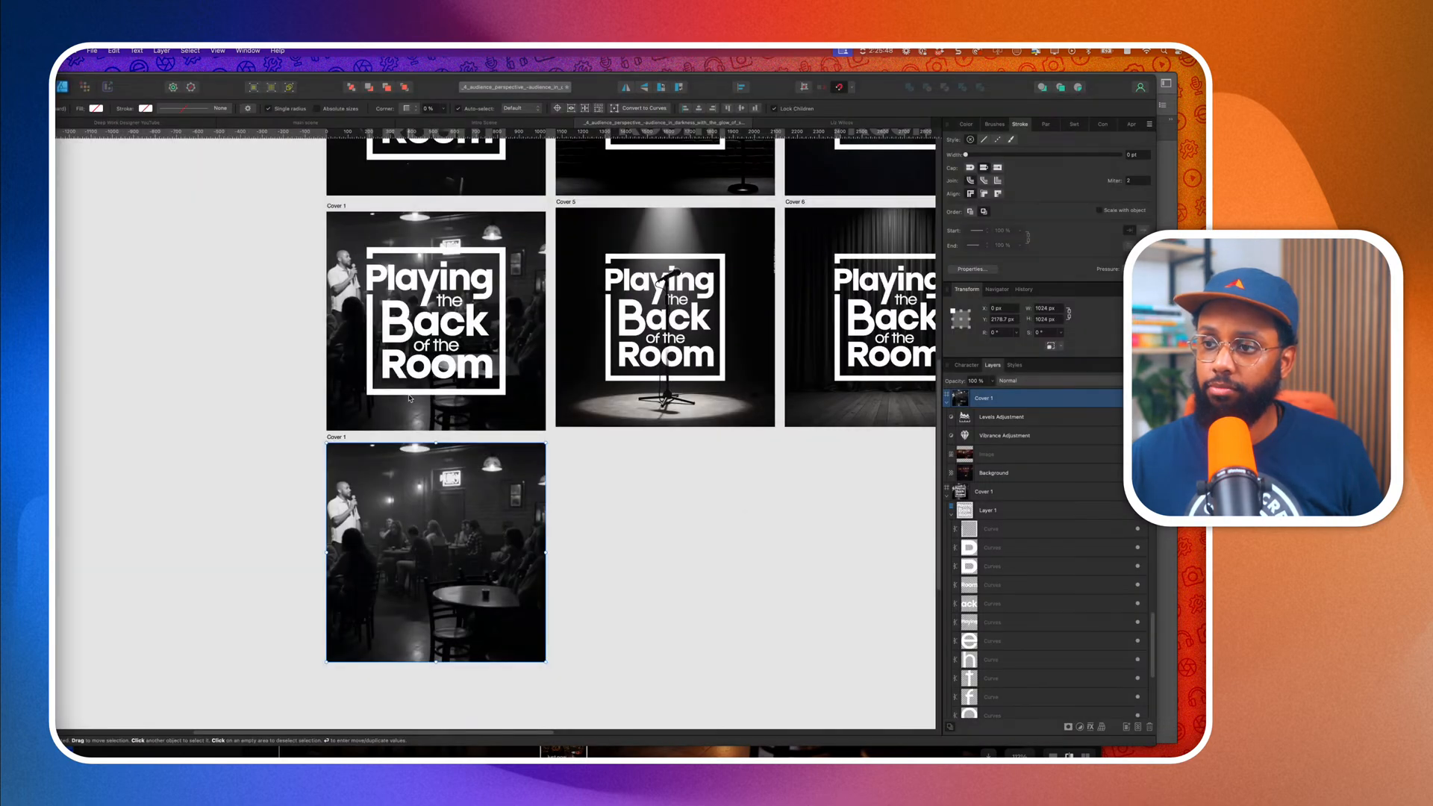
{"action": "left_click", "coordinate": [92, 51]}
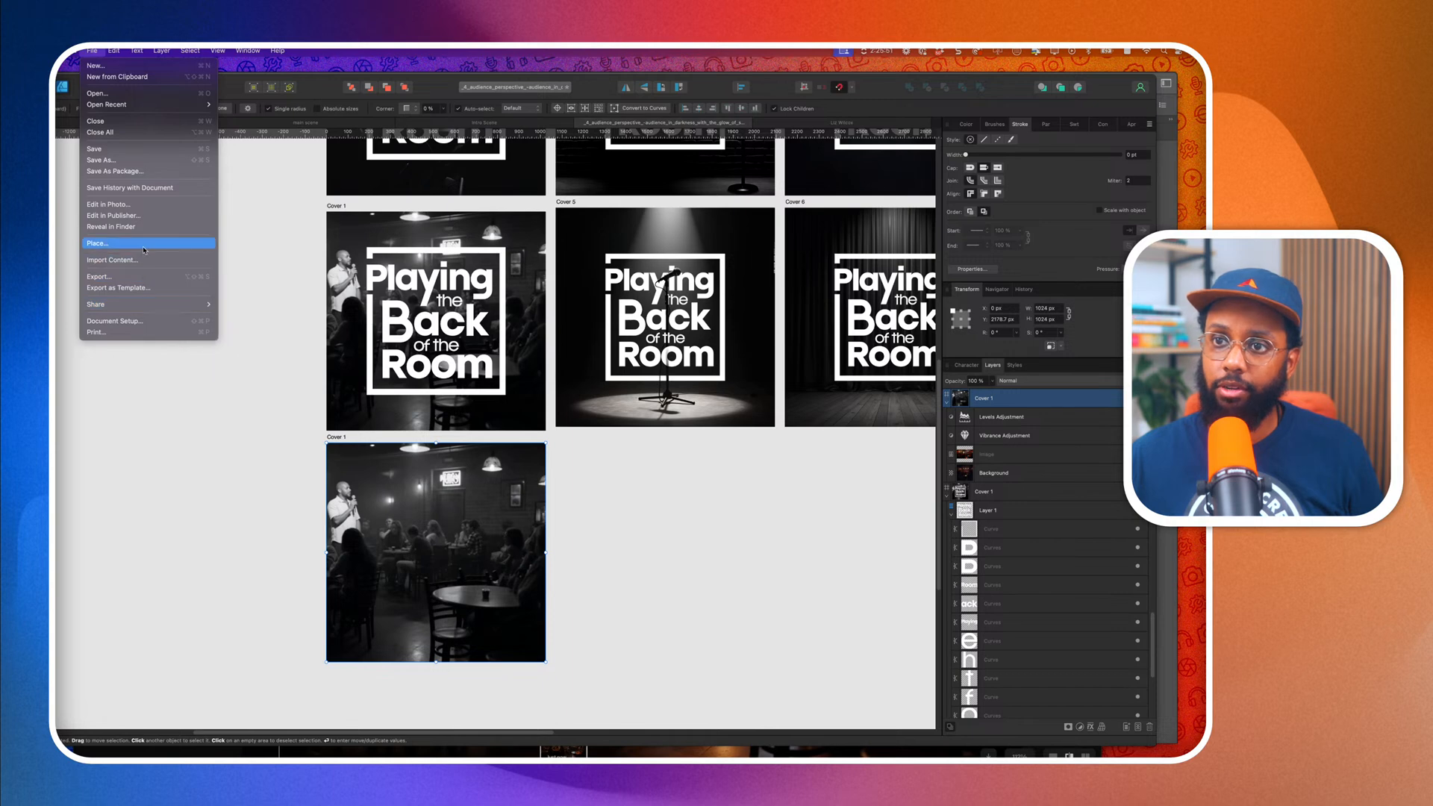
{"action": "left_click", "coordinate": [433, 554]}
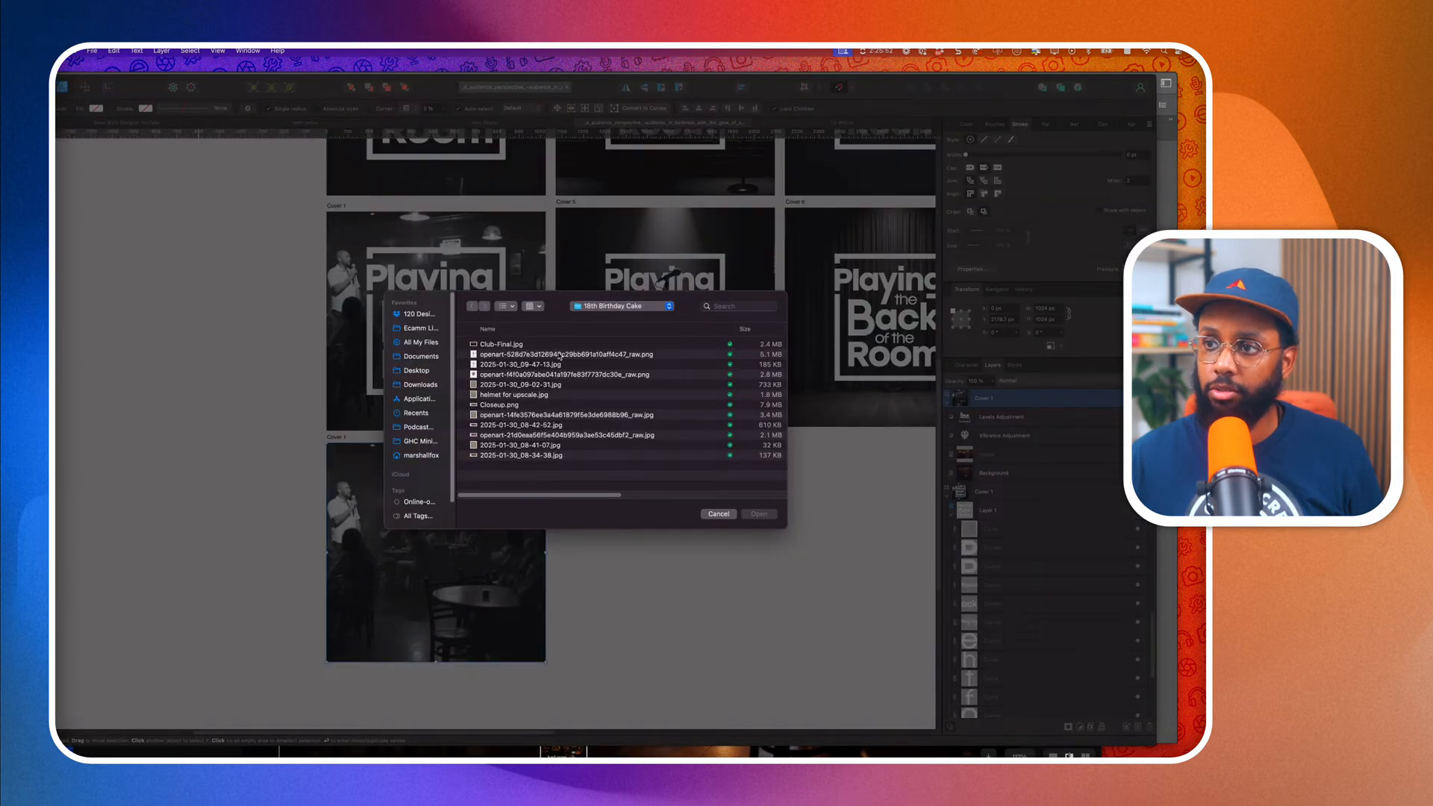
{"action": "left_click", "coordinate": [560, 345]}
{"action": "left_click", "coordinate": [759, 515]}
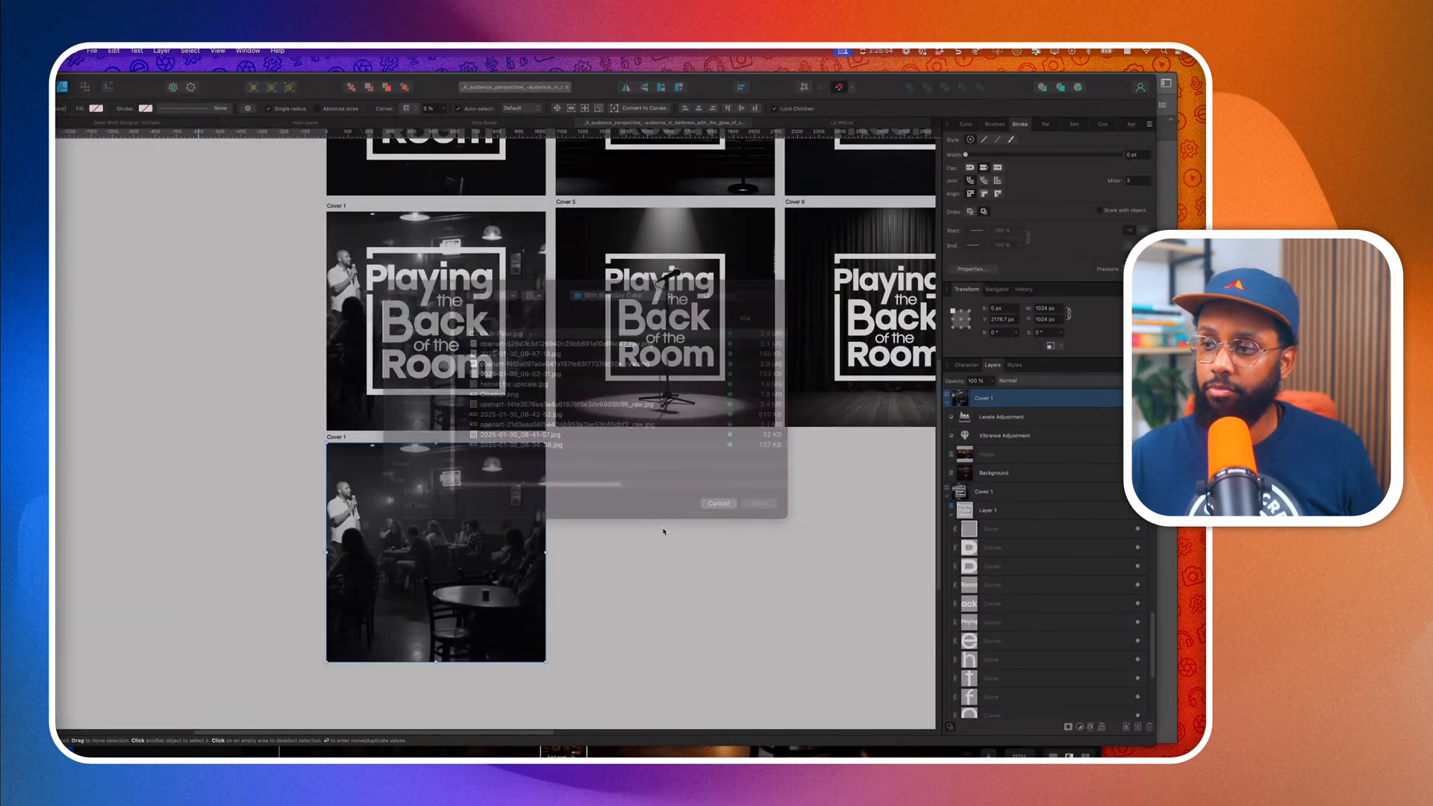
{"action": "left_click", "coordinate": [484, 558]}
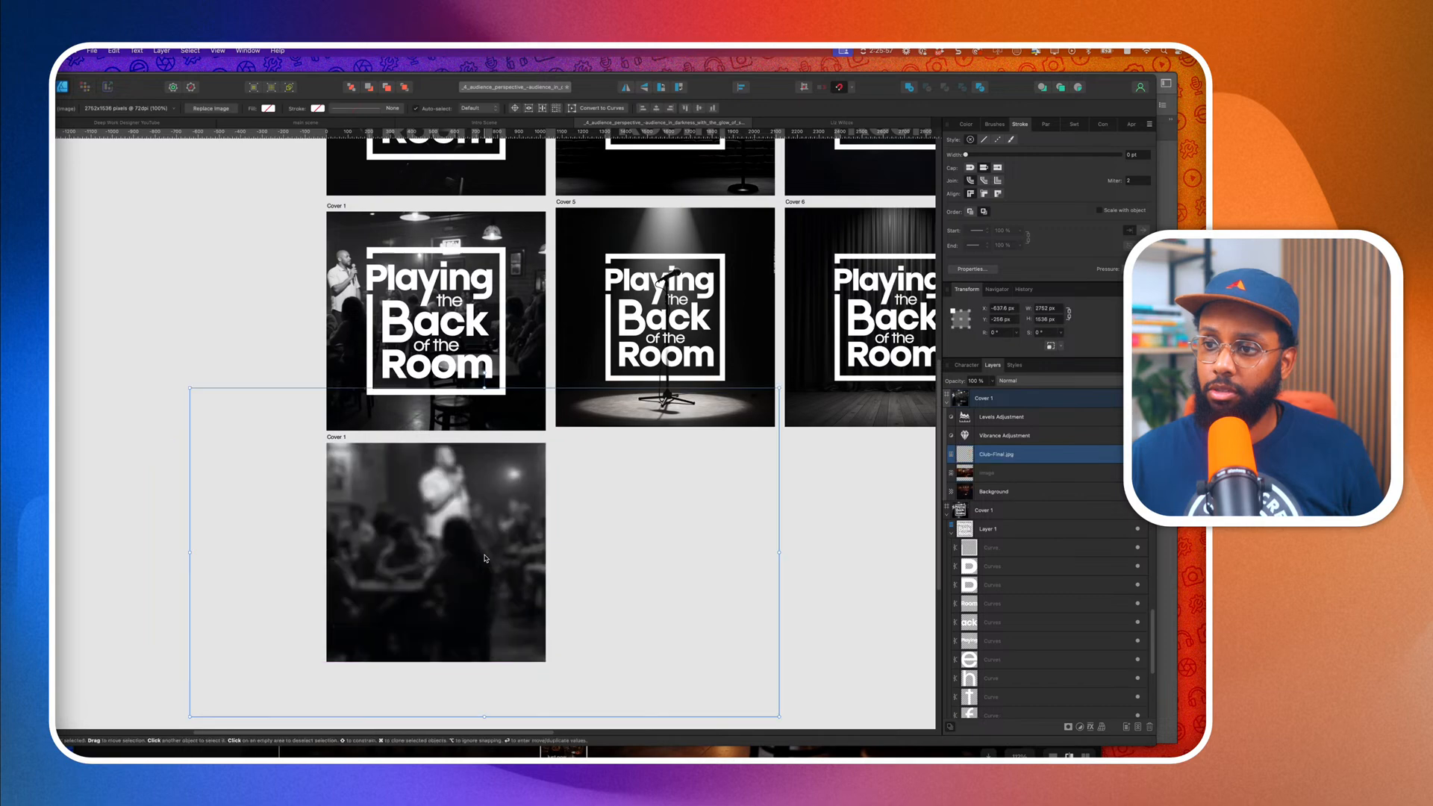
{"action": "key", "text": "super+h"}
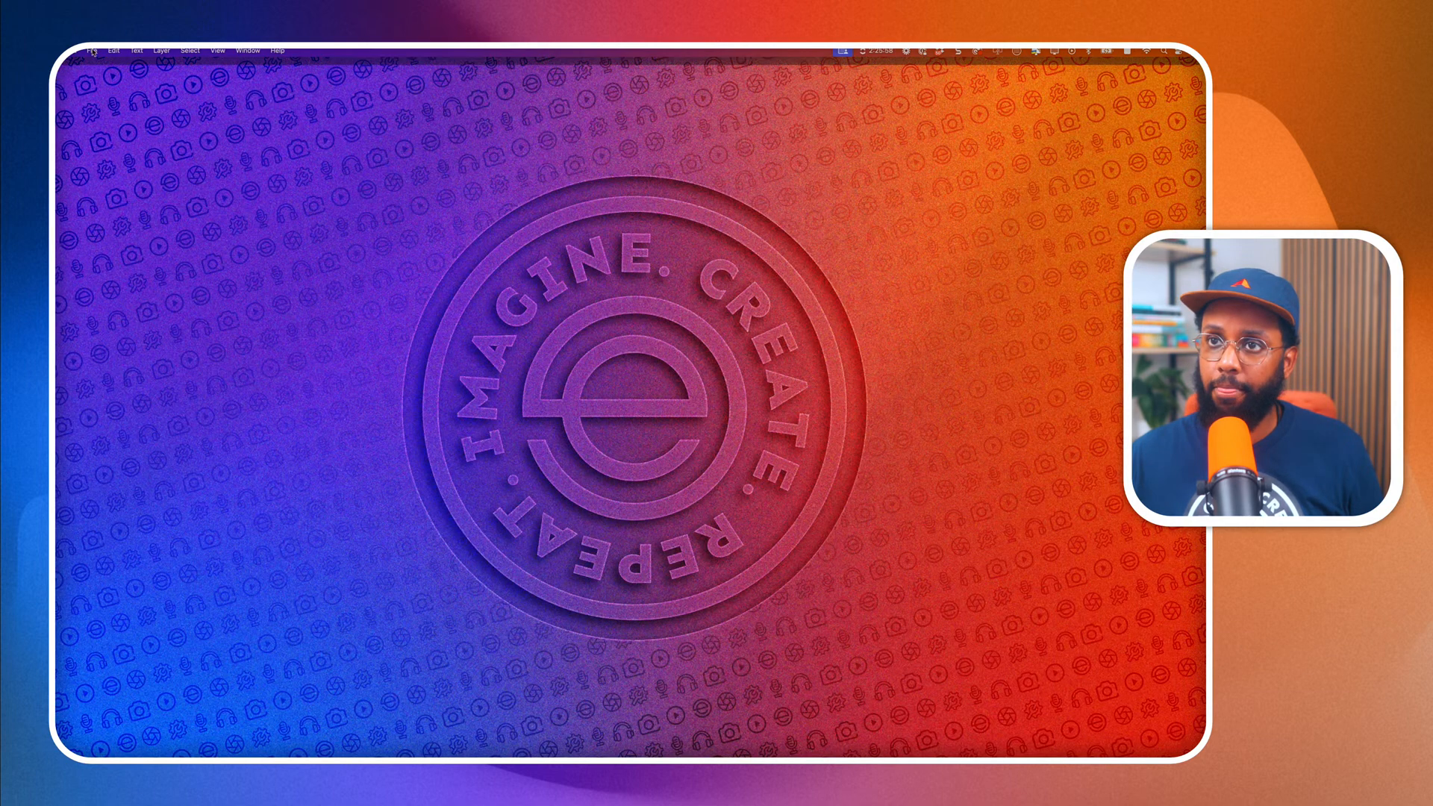
{"action": "left_click", "coordinate": [92, 50]}
{"action": "left_click", "coordinate": [336, 187]}
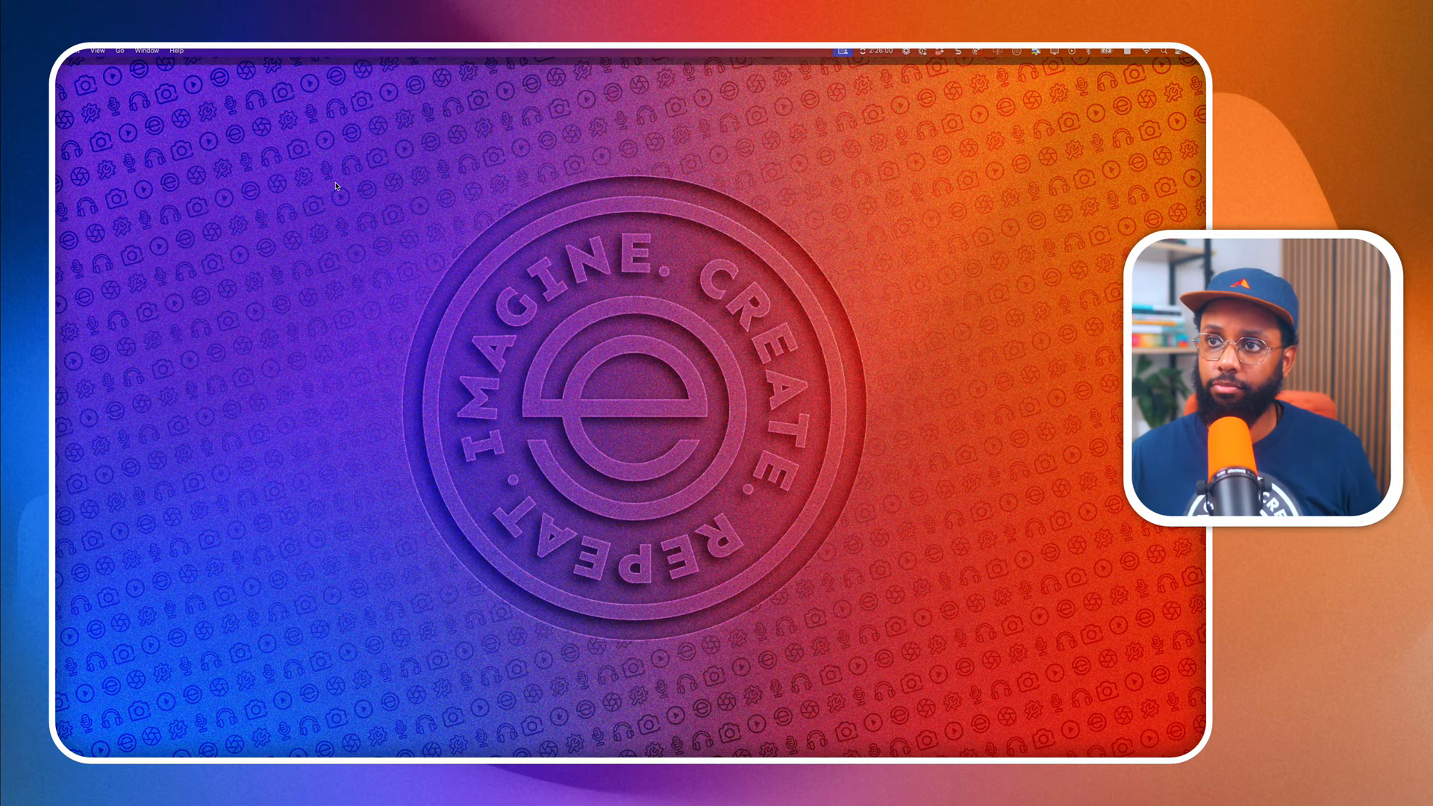
{"action": "key", "text": "super+Tab"}
{"action": "left_click", "coordinate": [61, 50]}
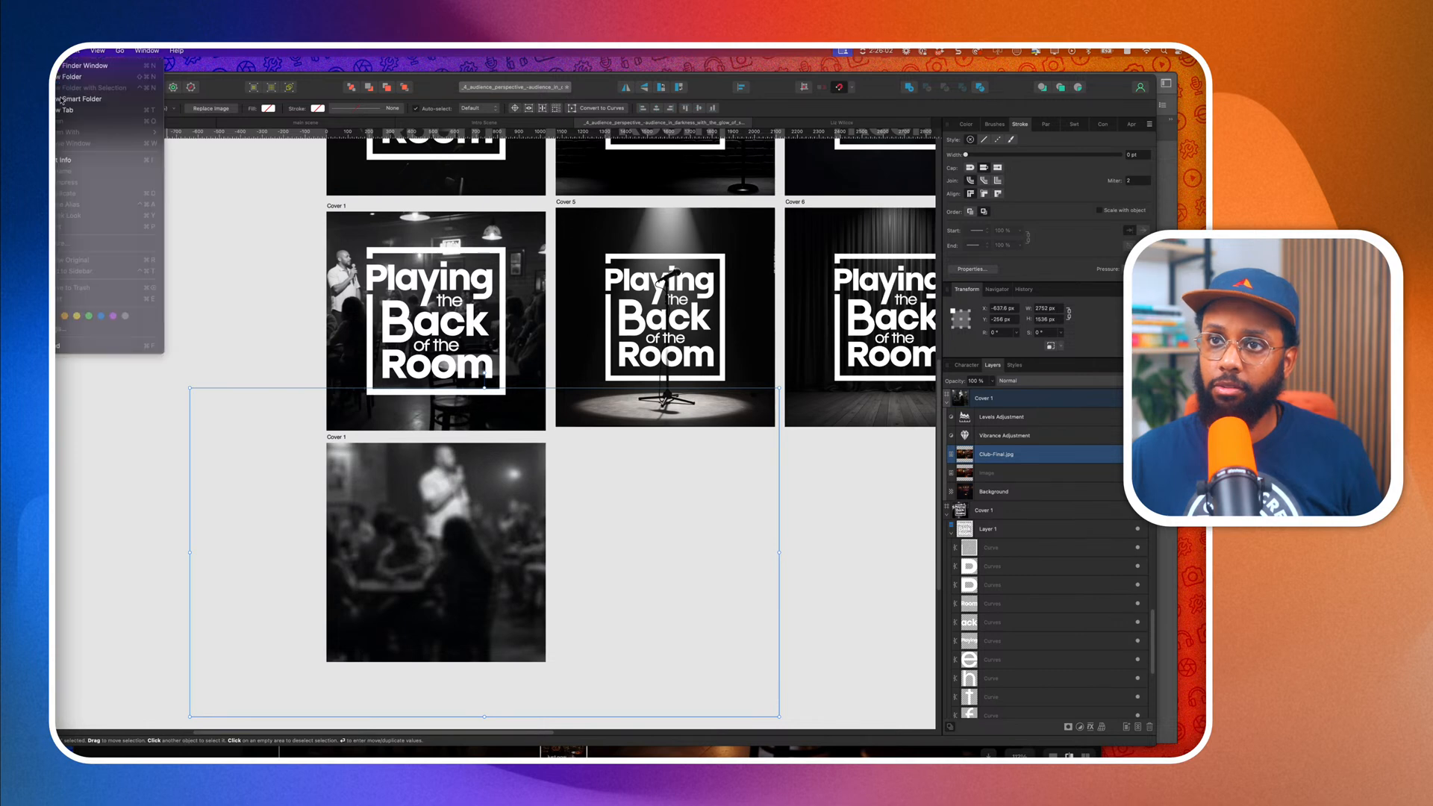
{"action": "left_click", "coordinate": [243, 361]}
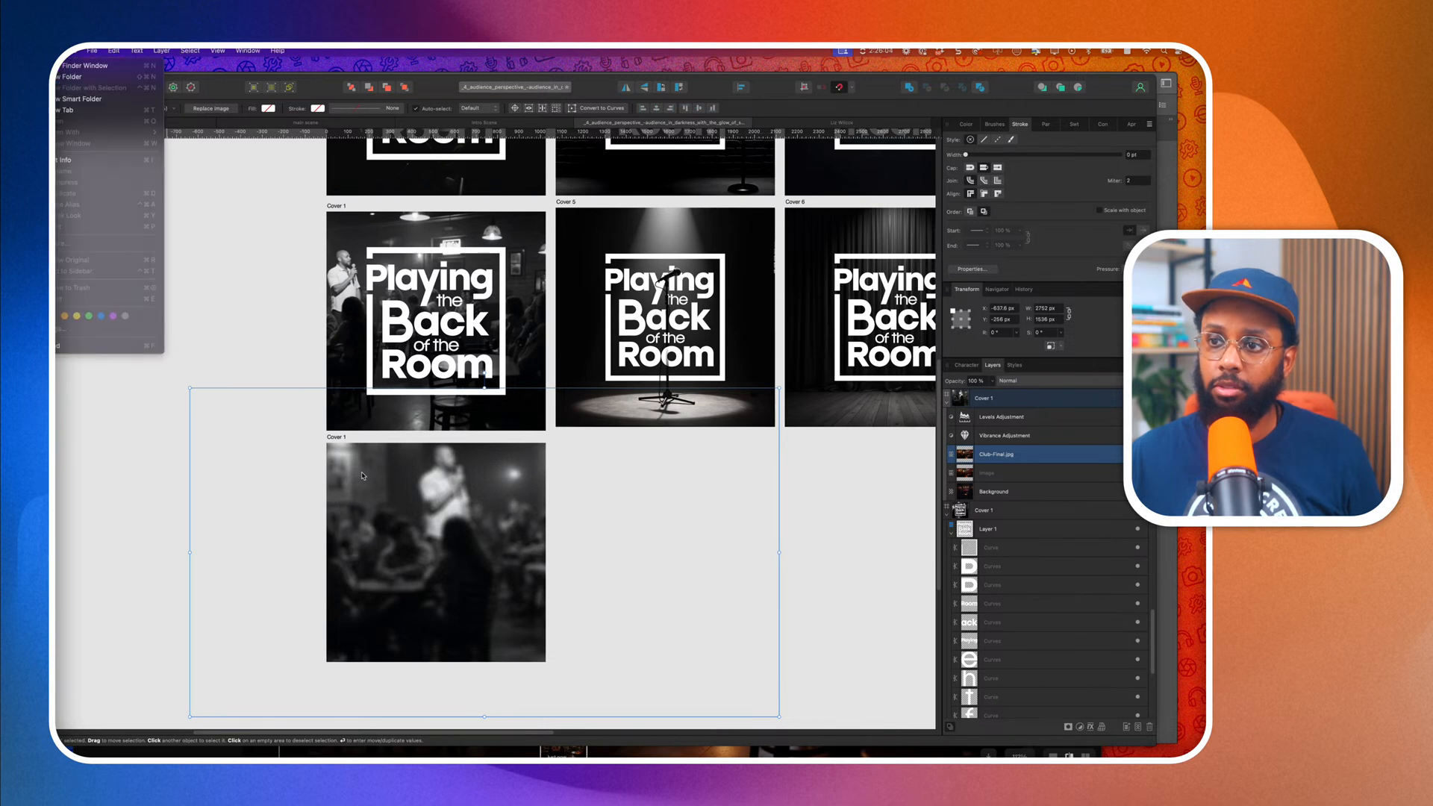
Place Club-Final.png from the Working Files folder onto the duplicated Cover 1 artboard at its default size.
{"action": "left_click", "coordinate": [92, 50]}
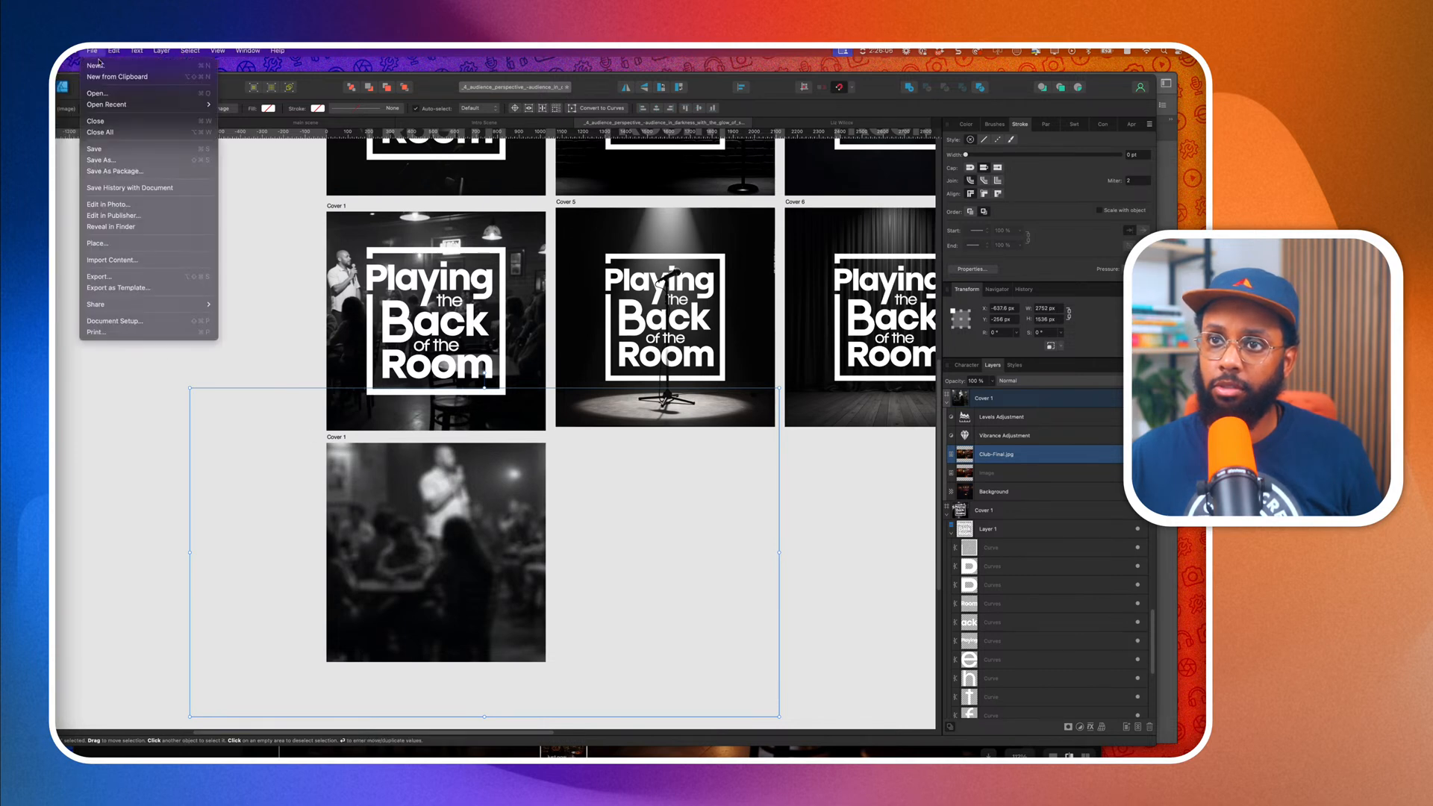
{"action": "left_click", "coordinate": [97, 243]}
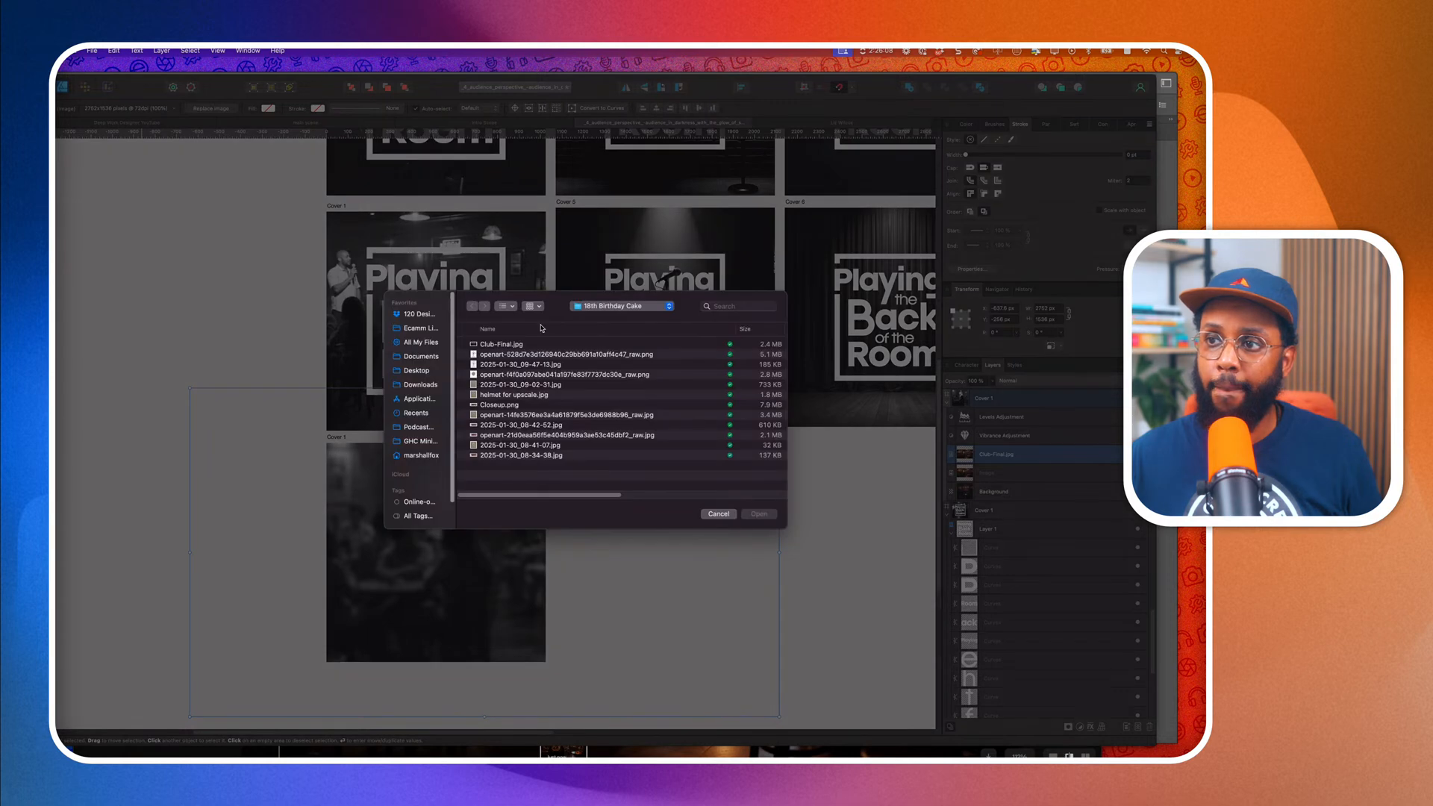
{"action": "left_click", "coordinate": [589, 308]}
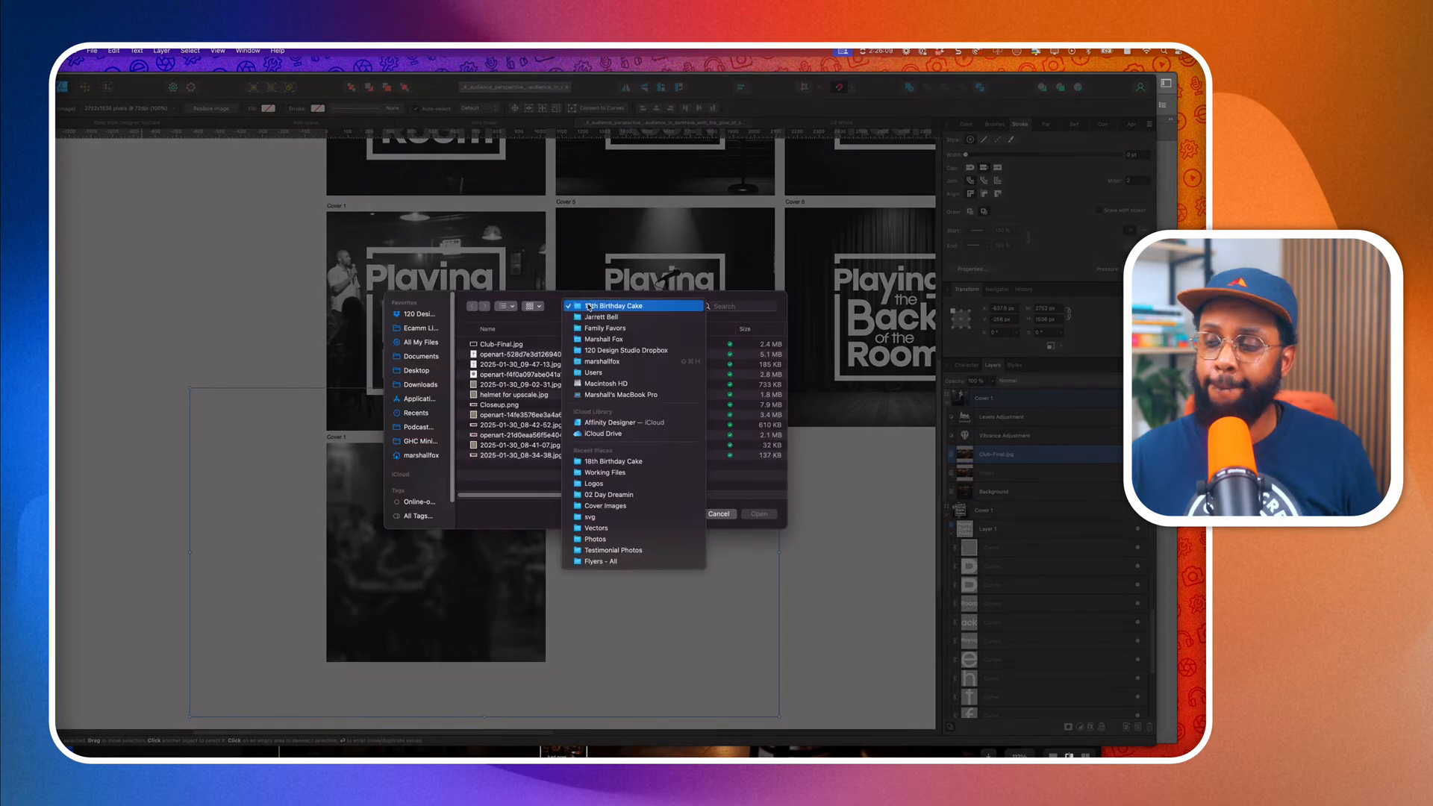
{"action": "left_click", "coordinate": [608, 475]}
{"action": "left_click", "coordinate": [534, 346]}
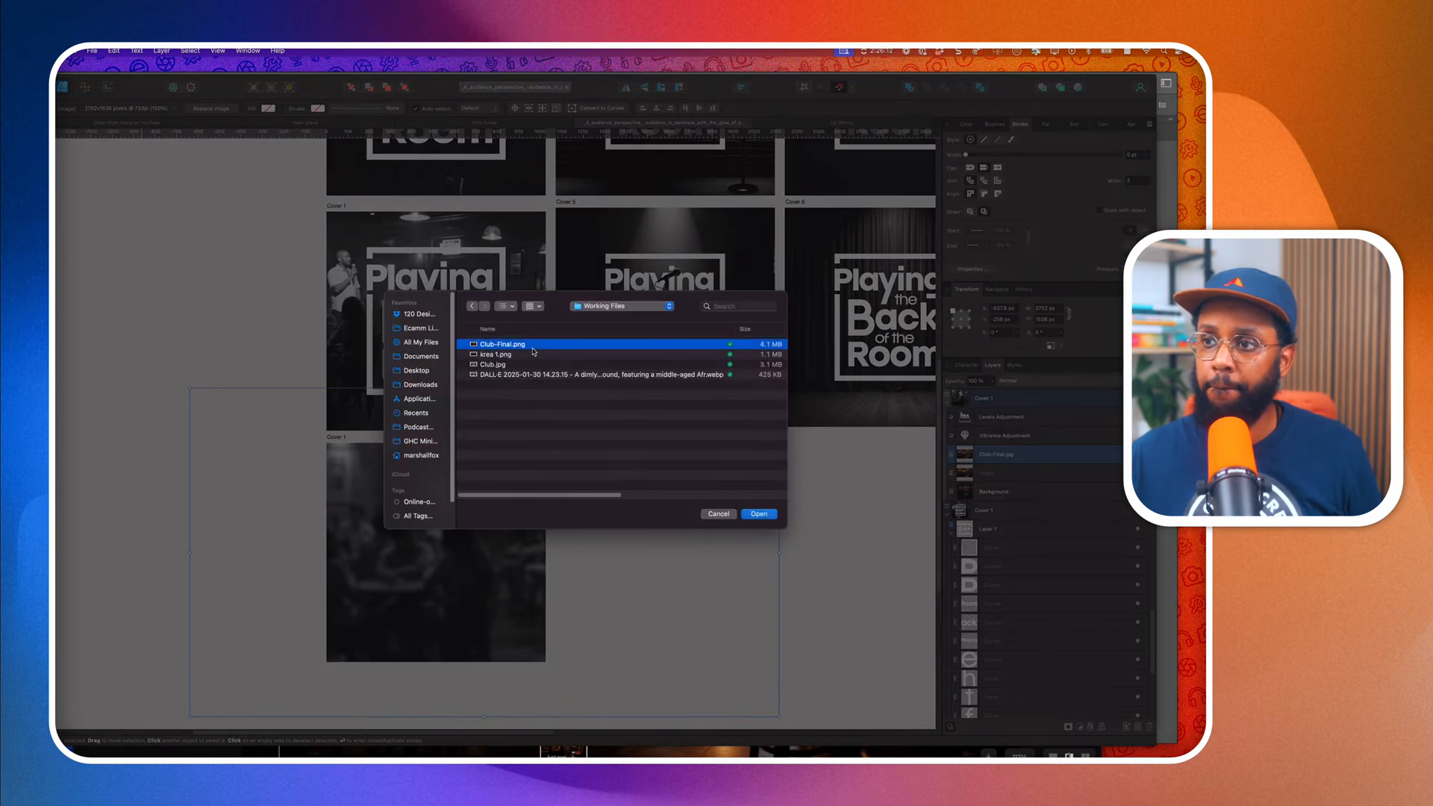
{"action": "left_click", "coordinate": [765, 514]}
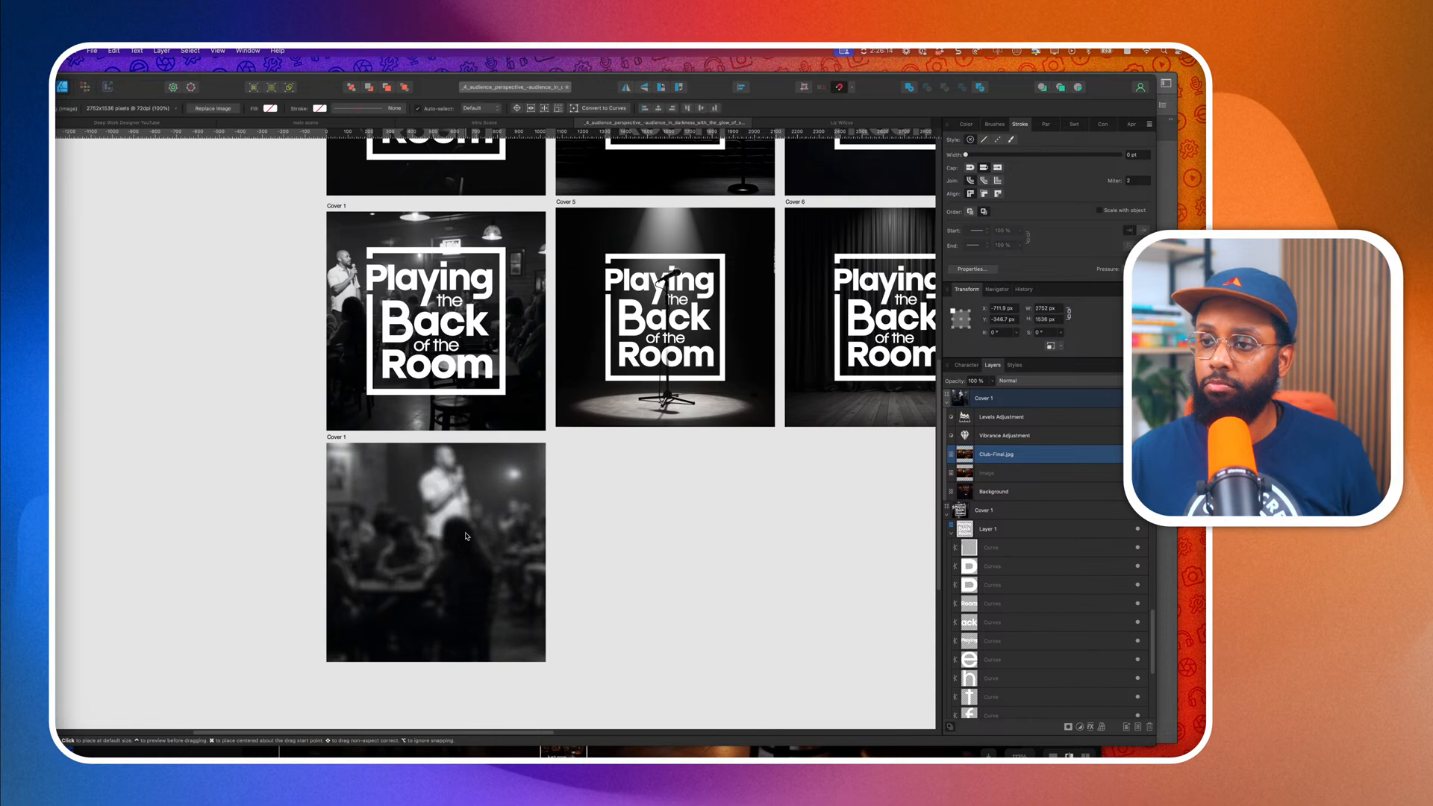
{"action": "left_click", "coordinate": [466, 535]}
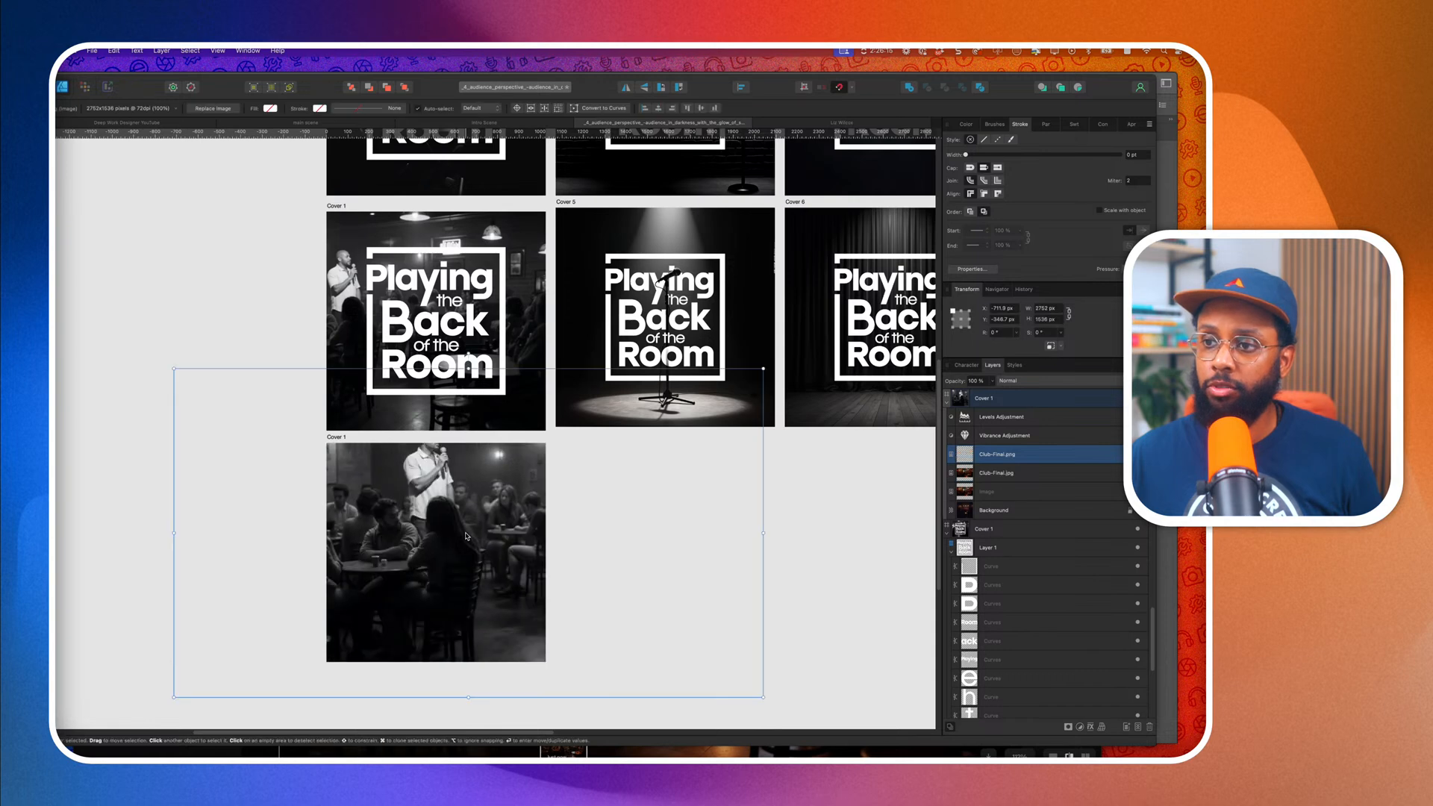
Move the Club-Final.png and Club-Final.jpg layers together above the Levels and Vibrance adjustments.
{"action": "left_click", "coordinate": [1008, 465], "text": "shift"}
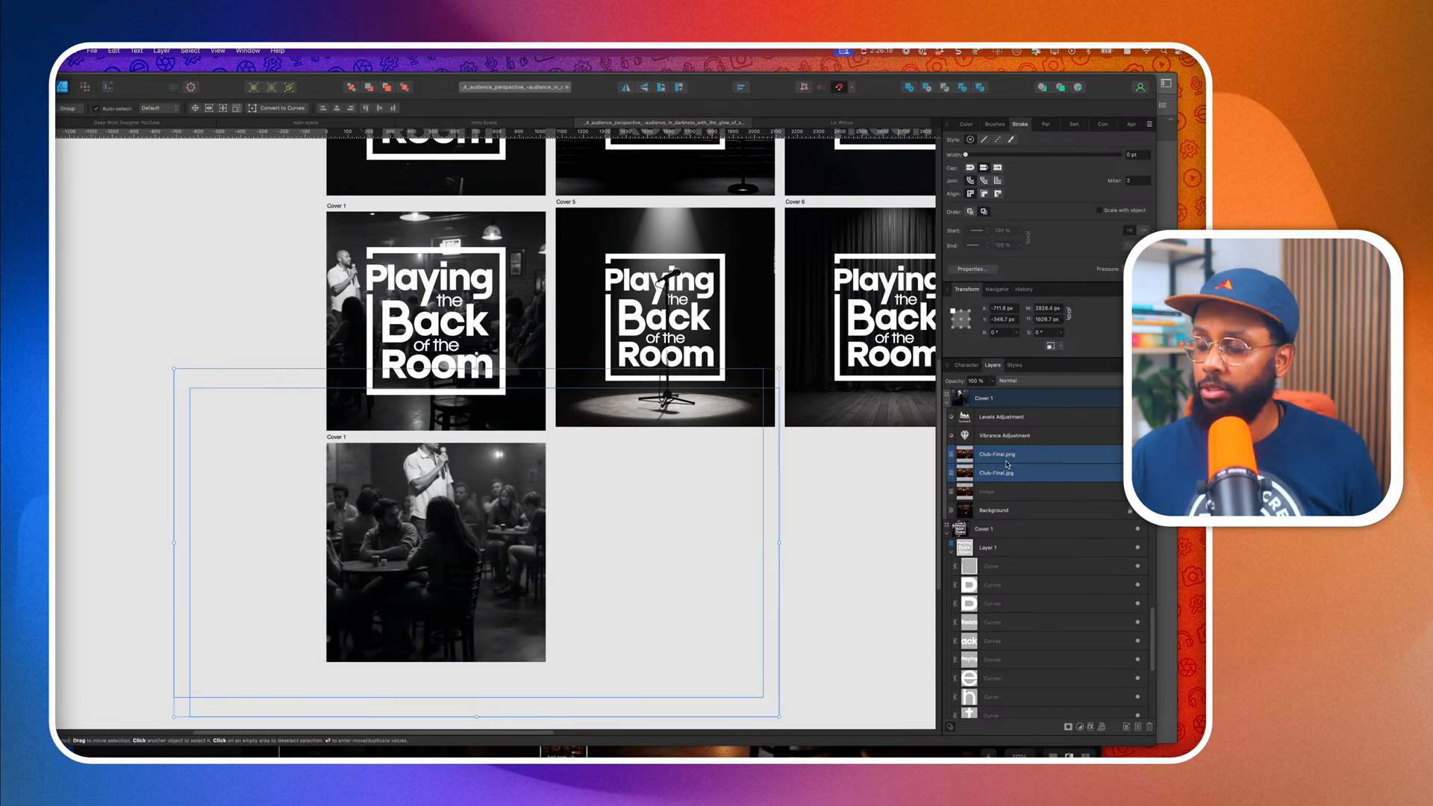
{"action": "left_click_drag", "start_coordinate": [1006, 460], "coordinate": [1008, 417]}
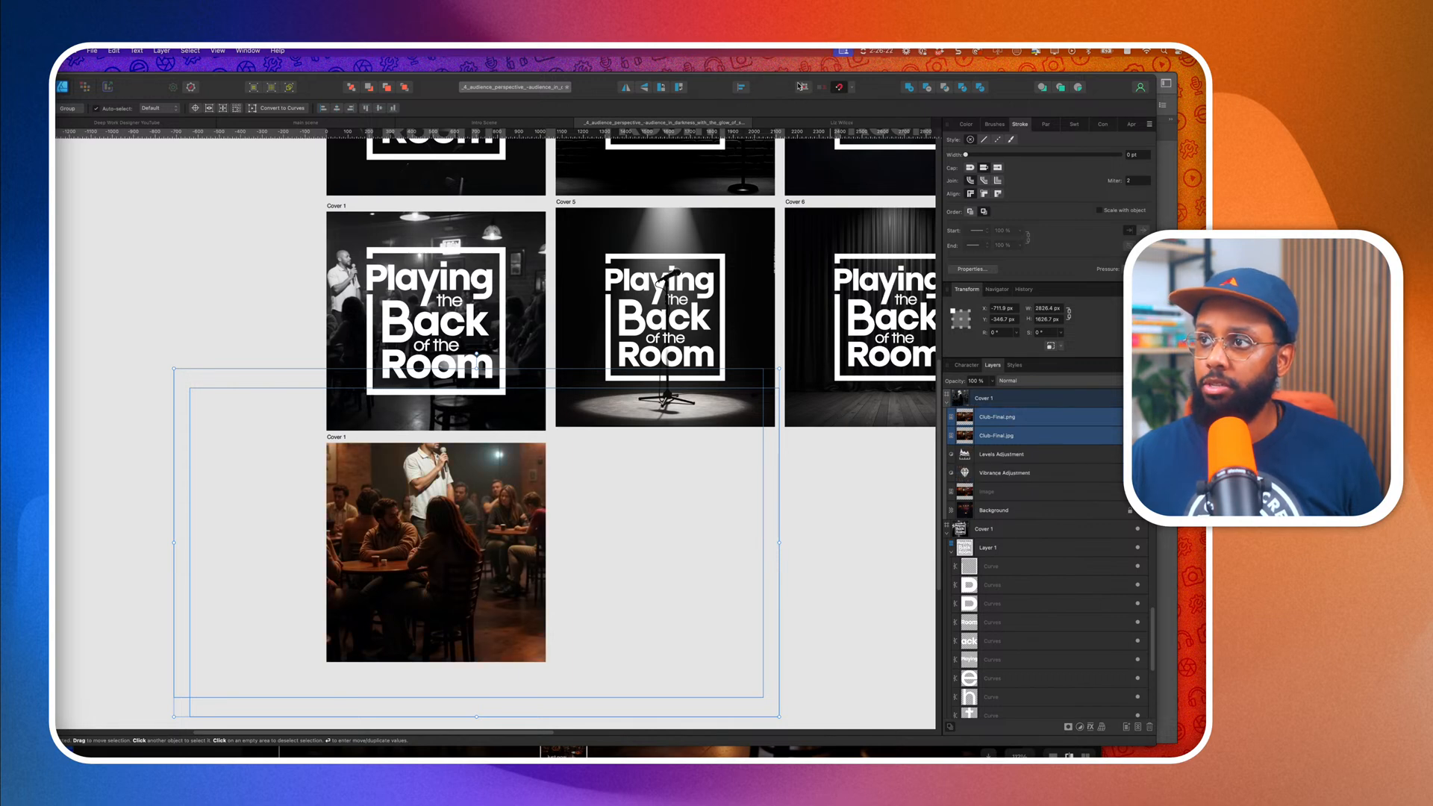
Align both Club-Final images on their horizontal and vertical centres, and reposition them so the performer stands at the artboard's left side.
{"action": "left_click", "coordinate": [740, 87]}
{"action": "left_click", "coordinate": [760, 117]}
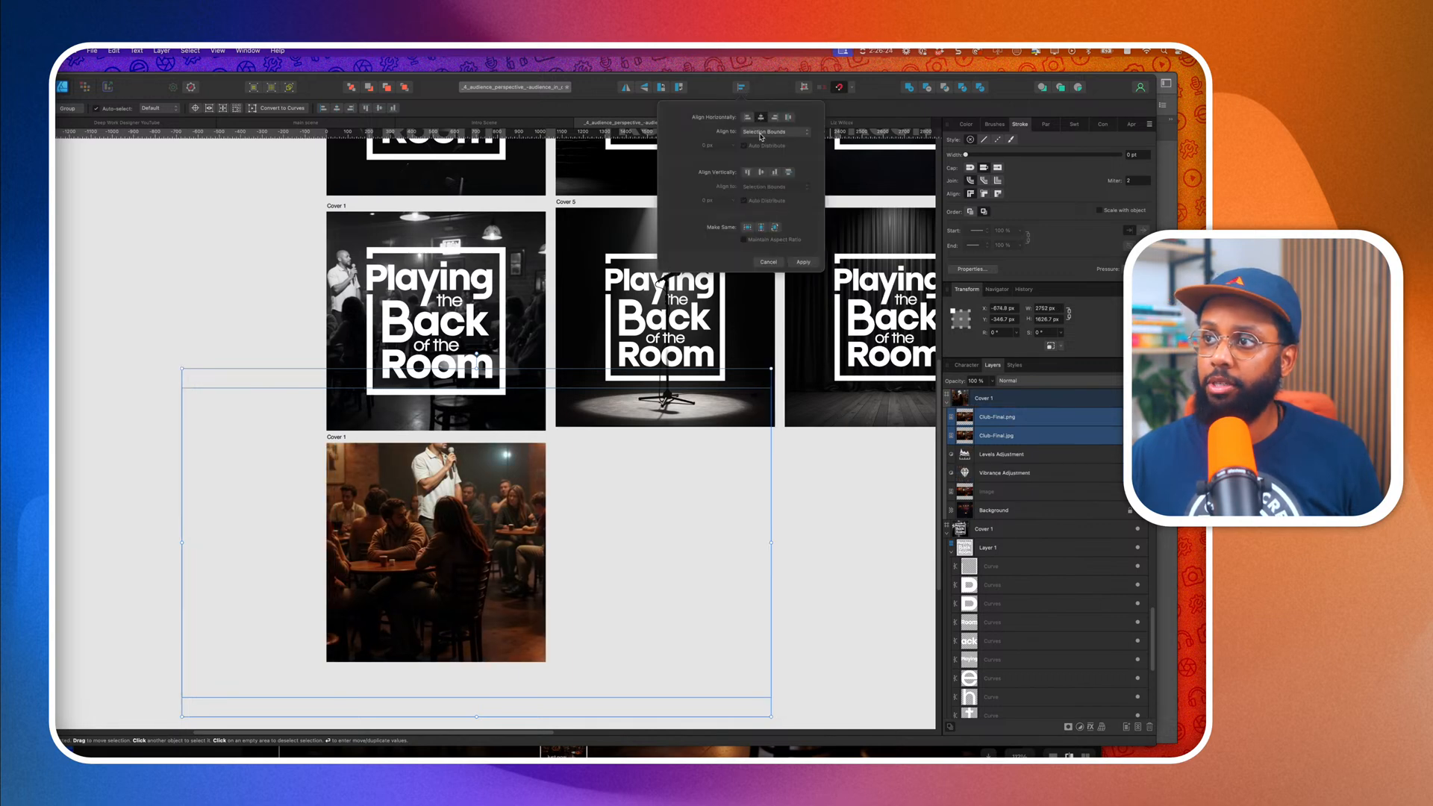
{"action": "left_click", "coordinate": [763, 171]}
{"action": "scroll", "coordinate": [569, 473], "scroll_direction": "down", "scroll_amount": 3}
{"action": "key", "text": "Return"}
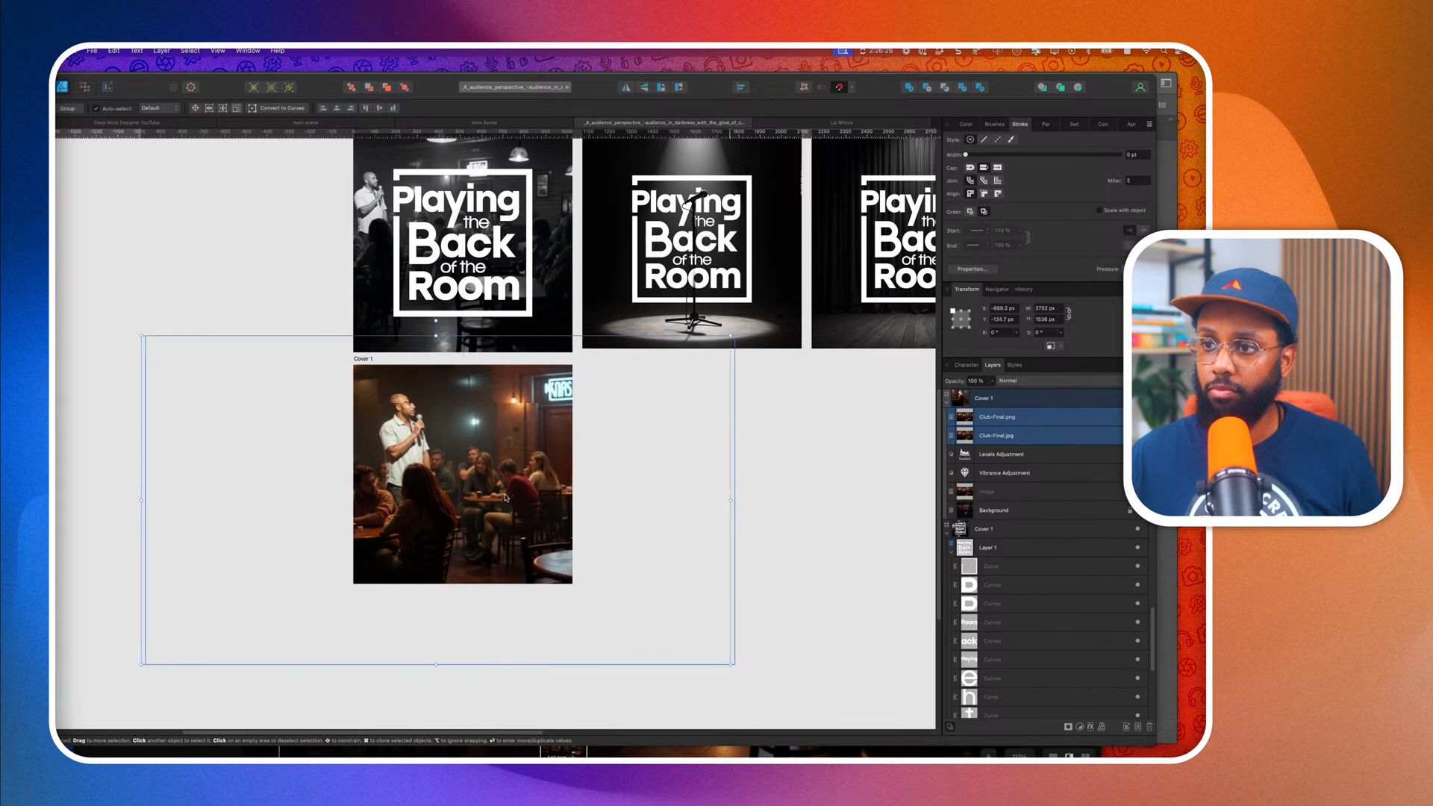
{"action": "left_click_drag", "start_coordinate": [506, 497], "coordinate": [497, 494]}
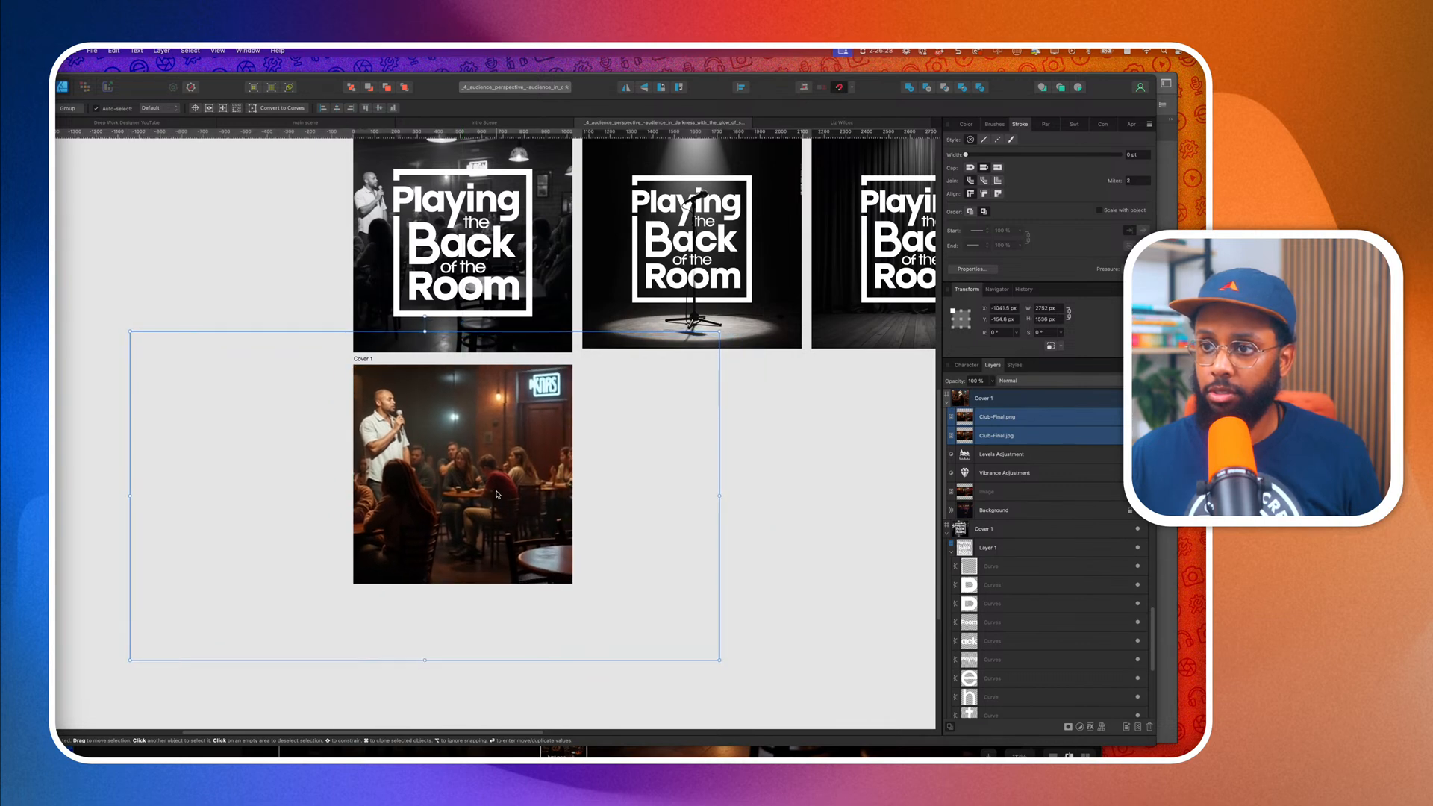
Apply a diagonal transparency gradient to Club-Final.png from the artboard's upper-left corner past the performer, fading into the blurred image.
{"action": "left_click", "coordinate": [799, 609]}
{"action": "left_click", "coordinate": [472, 427]}
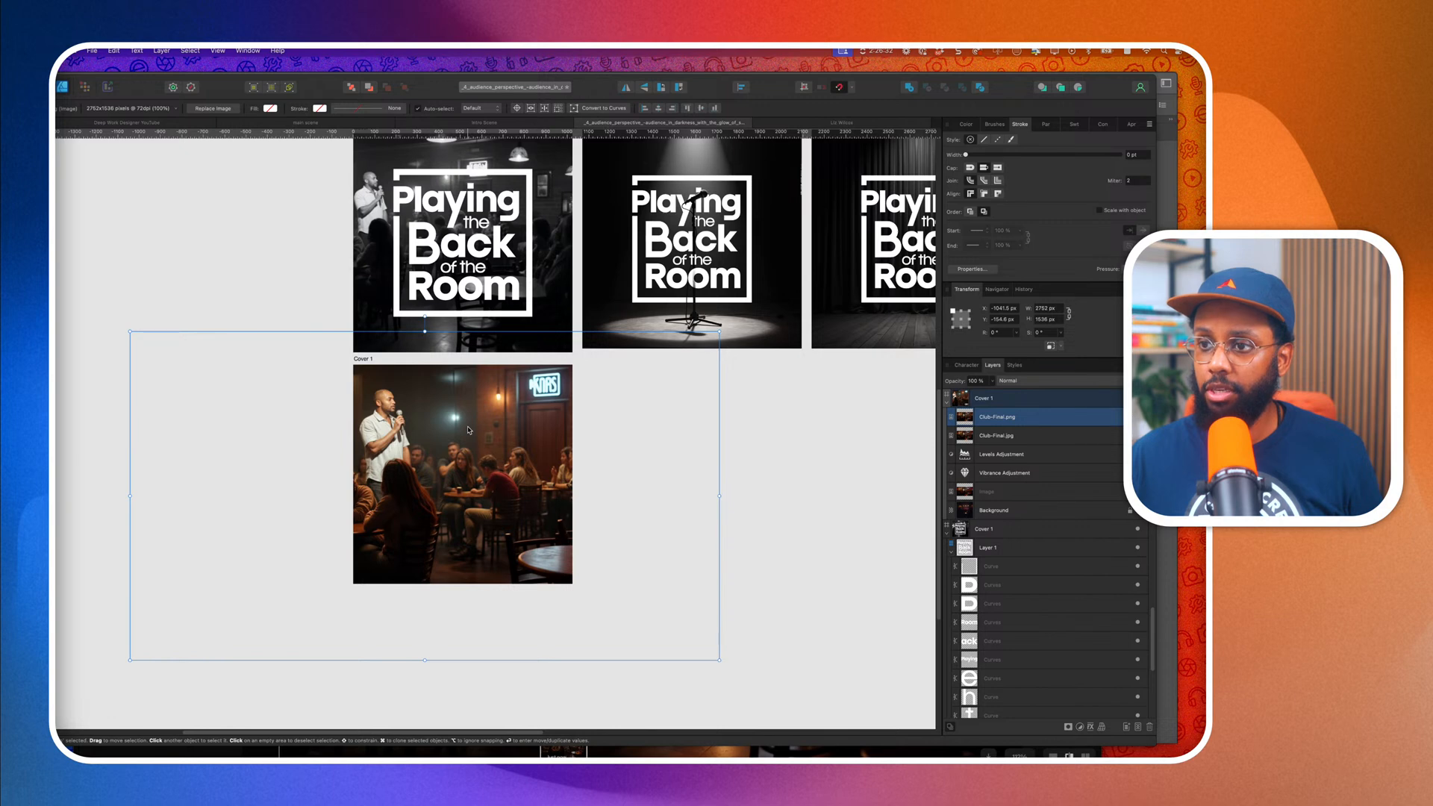
{"action": "scroll", "coordinate": [342, 409], "scroll_direction": "up", "scroll_amount": 3}
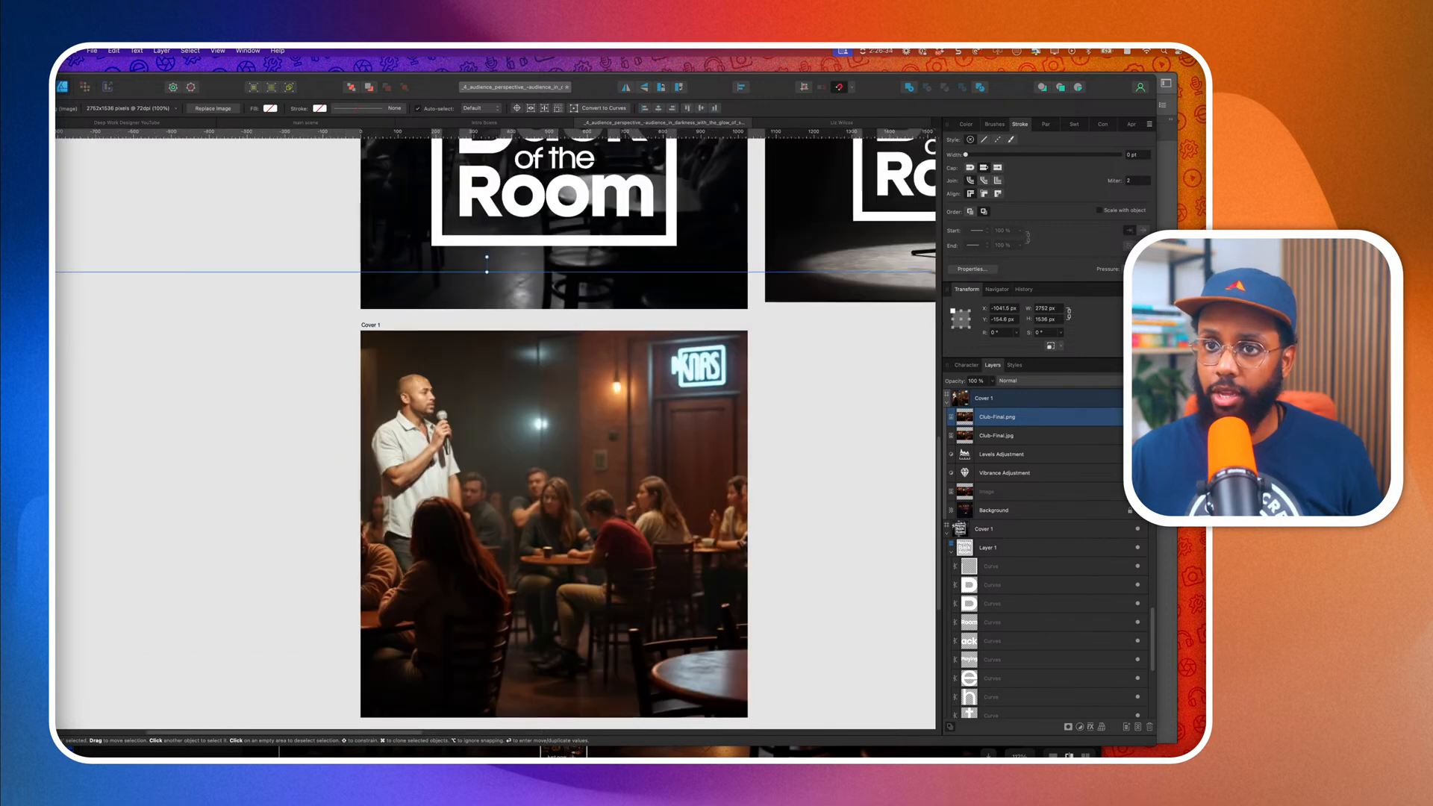
{"action": "left_click", "coordinate": [33, 296]}
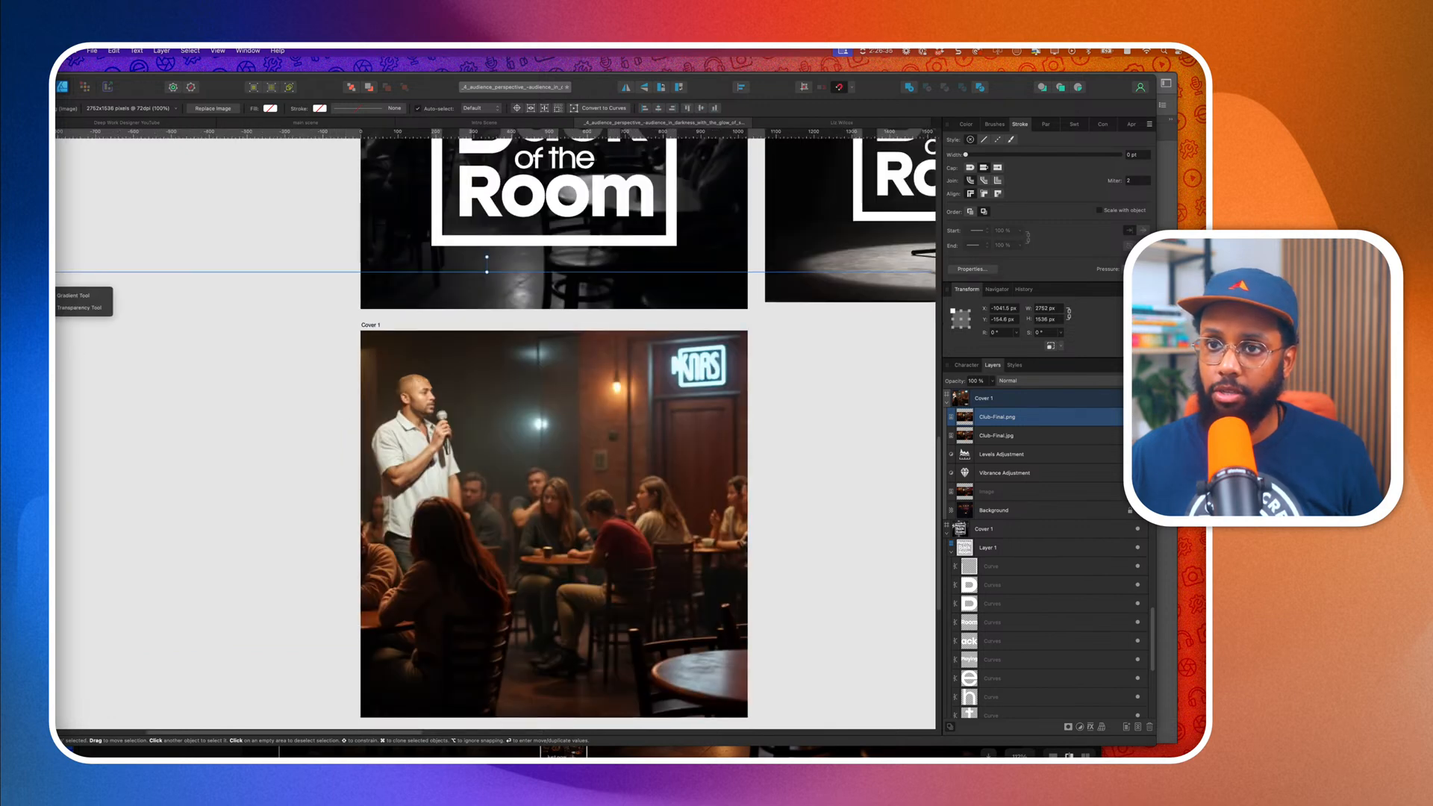
{"action": "left_click", "coordinate": [75, 307]}
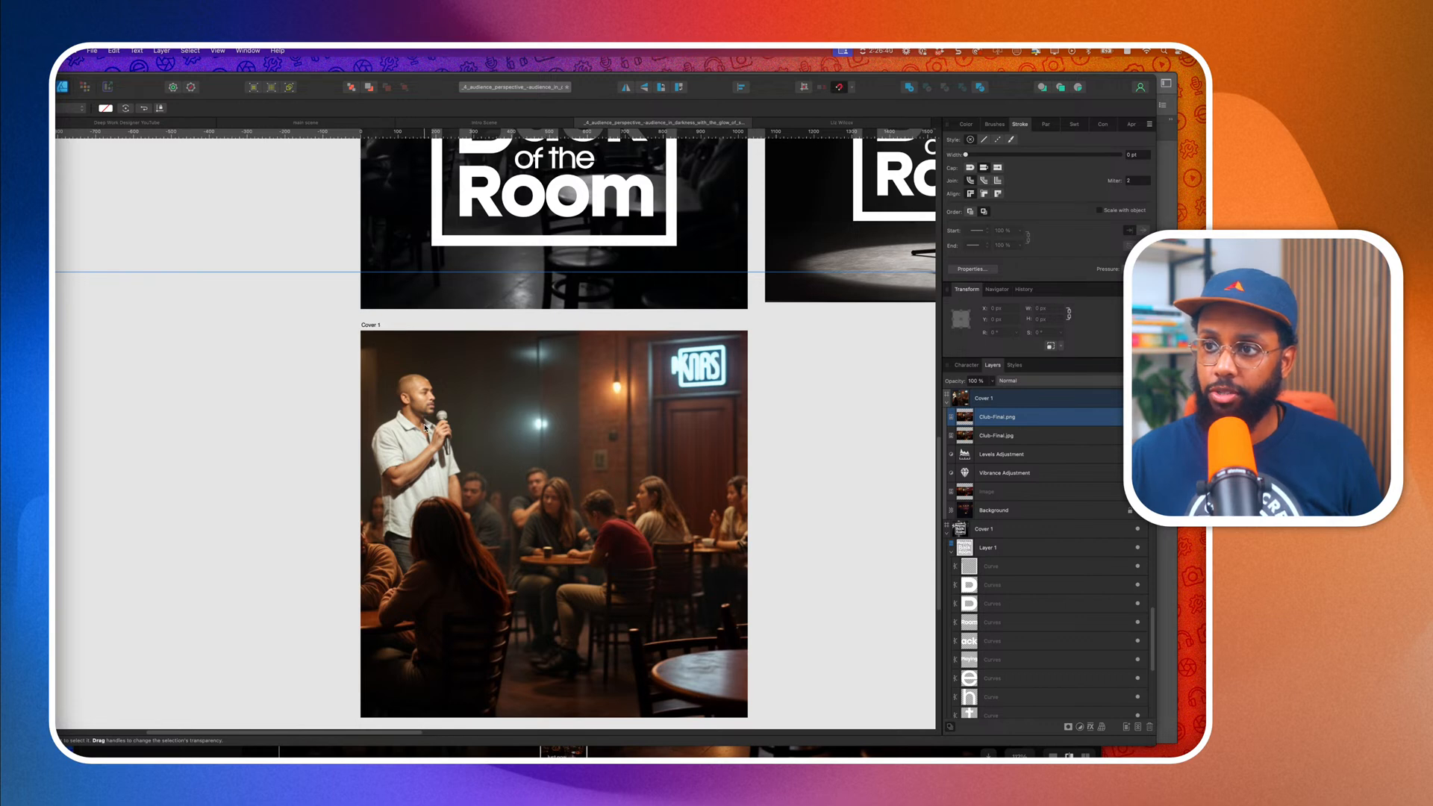
{"action": "left_click_drag", "start_coordinate": [430, 427], "coordinate": [533, 526]}
{"action": "left_click_drag", "start_coordinate": [427, 424], "coordinate": [356, 358]}
{"action": "key", "text": "y"}
{"action": "scroll", "coordinate": [355, 356], "scroll_direction": "down", "scroll_amount": 3}
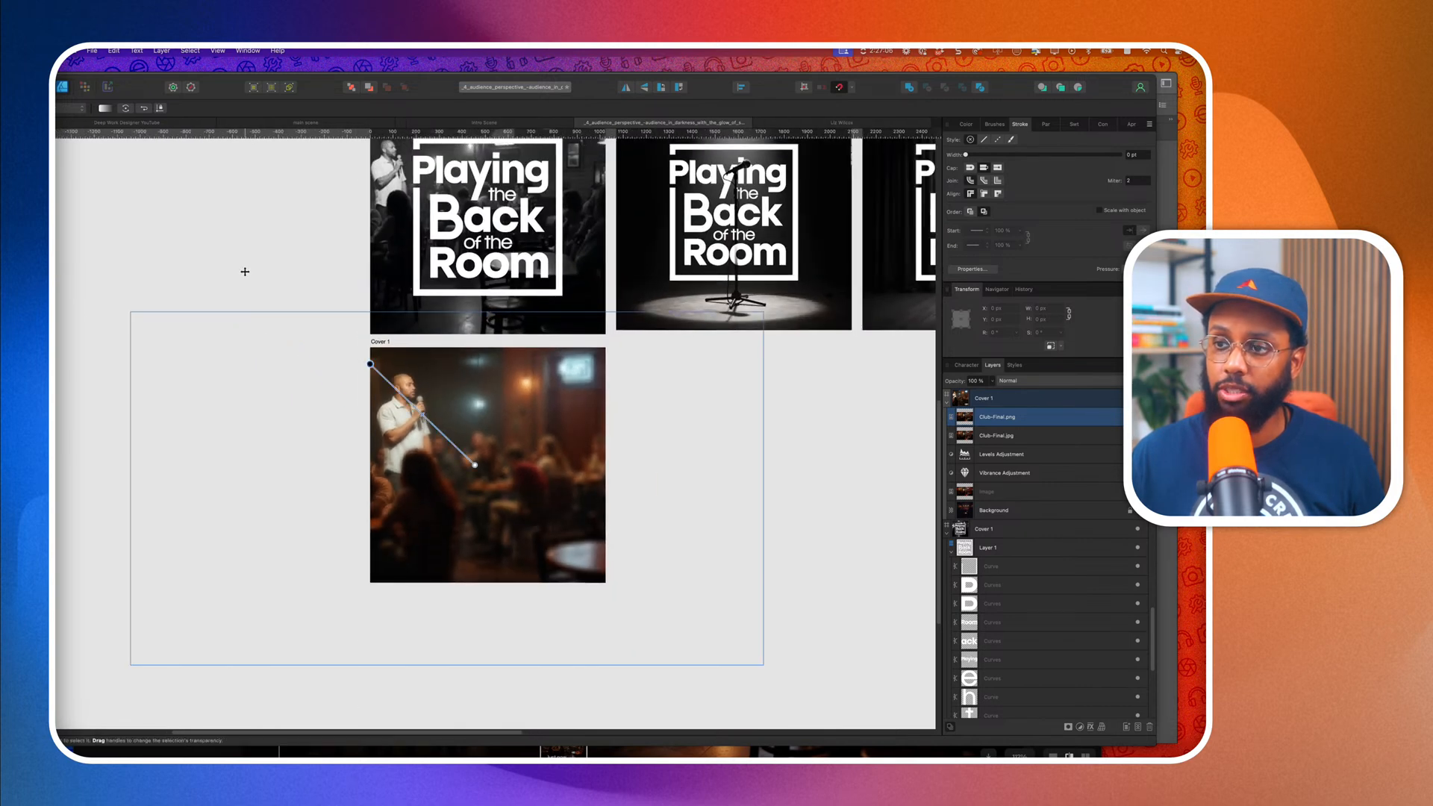
Scale both Club-Final images down together to about 2064 by 1152 px, keeping the performer at the artboard's left side.
{"action": "key", "text": "v"}
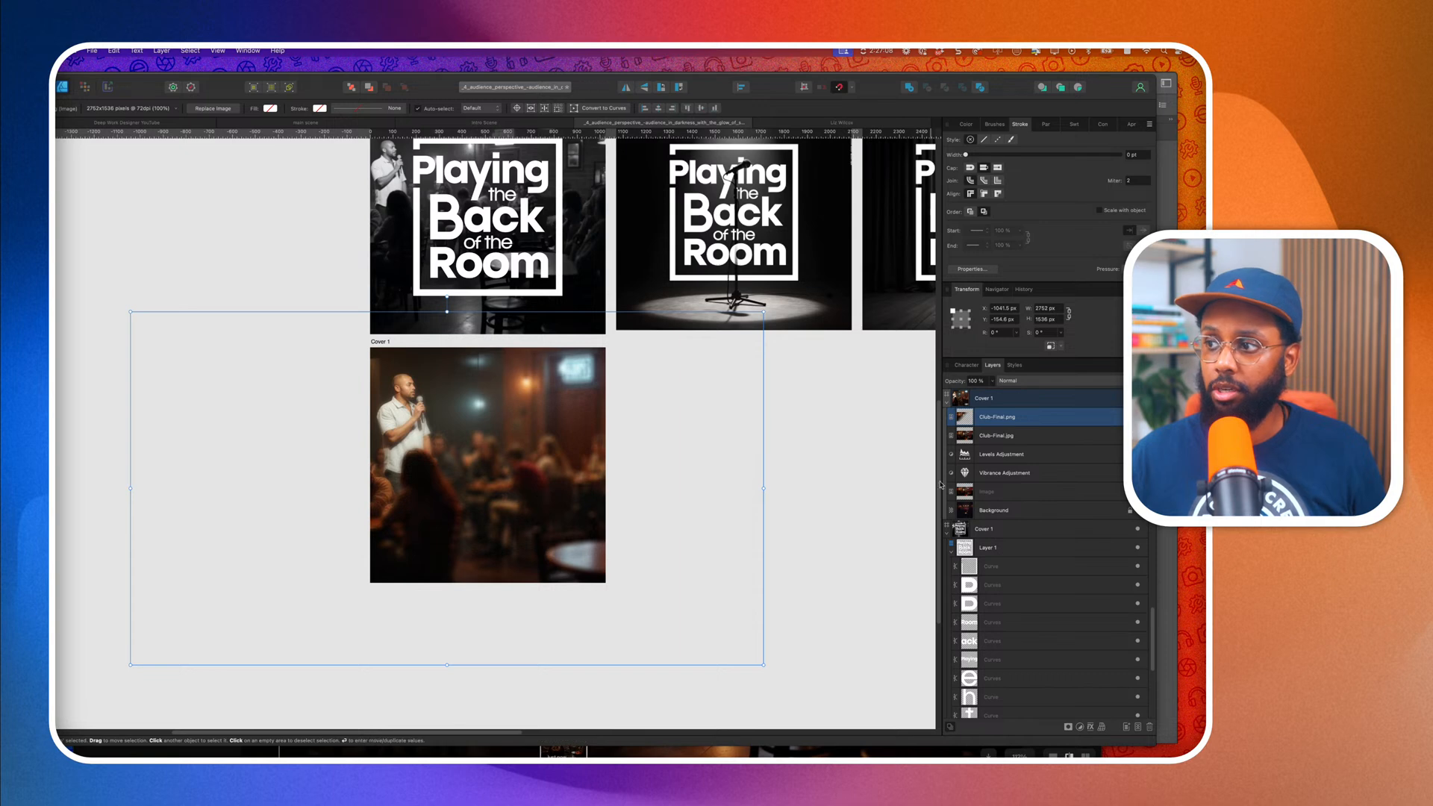
{"action": "left_click", "coordinate": [1010, 441], "text": "shift"}
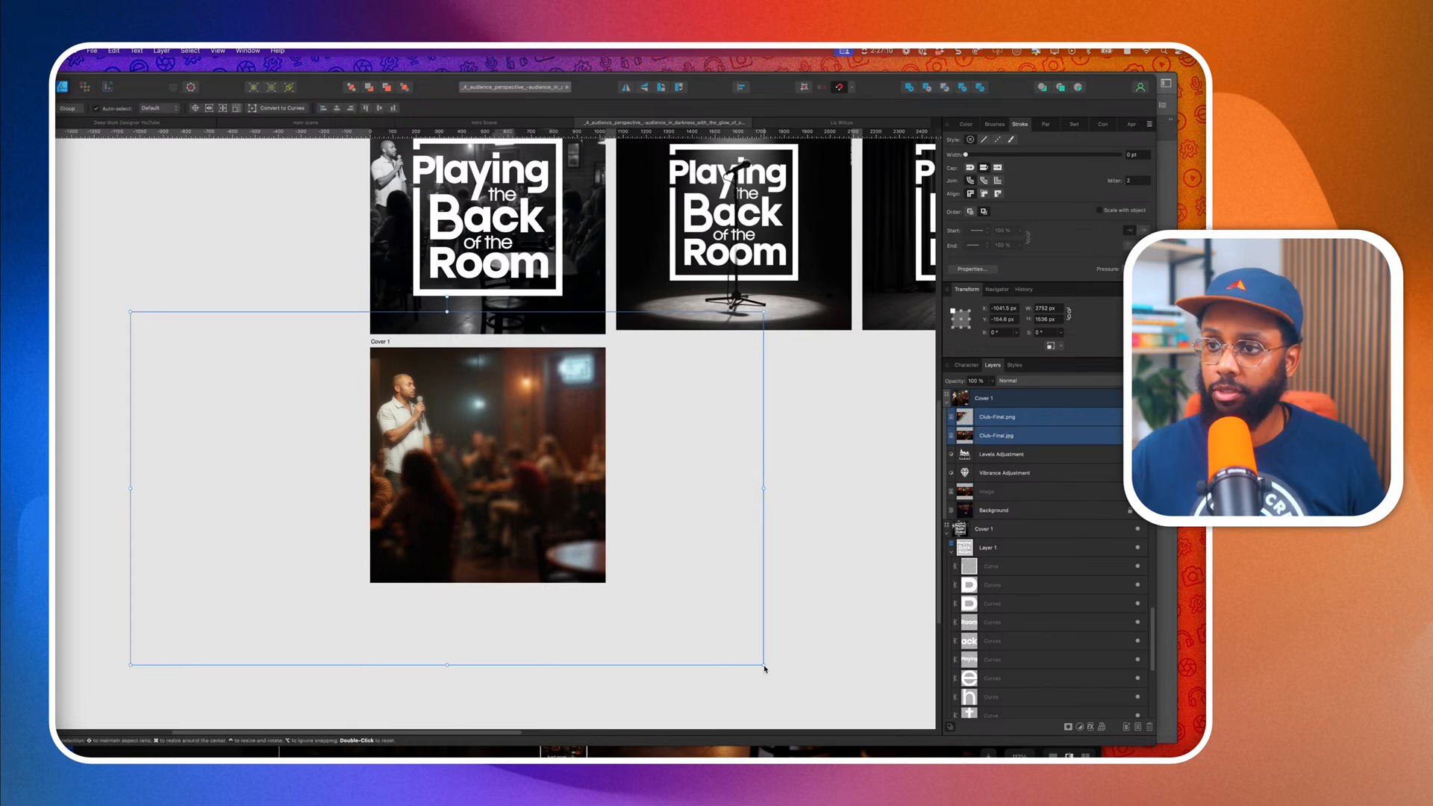
{"action": "left_click_drag", "start_coordinate": [762, 665], "coordinate": [670, 651]}
{"action": "left_click_drag", "start_coordinate": [637, 586], "coordinate": [617, 562]}
{"action": "left_click", "coordinate": [763, 564]}
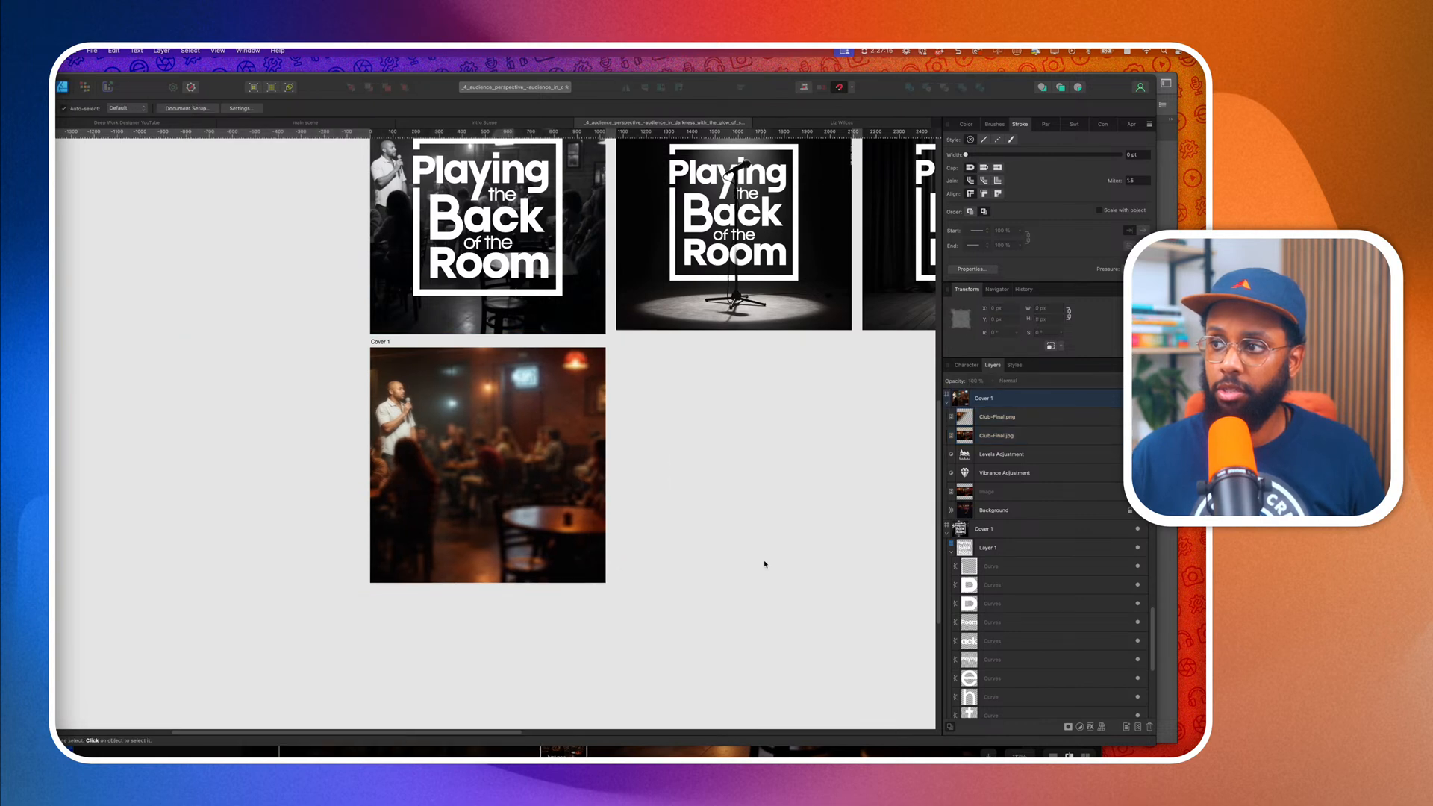
Move the Levels and Vibrance adjustments above both Club-Final layers, keeping Levels on top.
{"action": "left_click", "coordinate": [995, 421]}
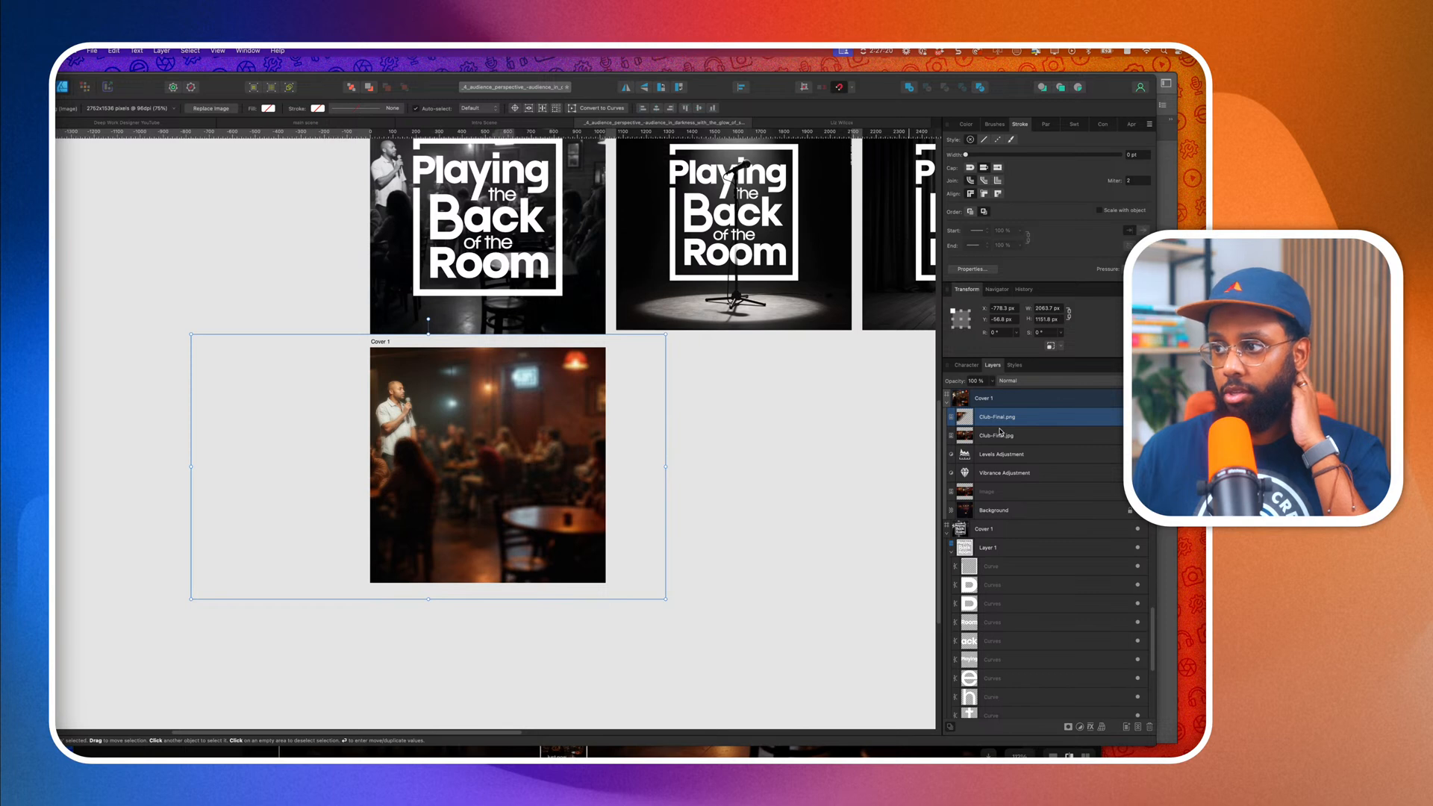
{"action": "left_click_drag", "start_coordinate": [991, 457], "coordinate": [1004, 416]}
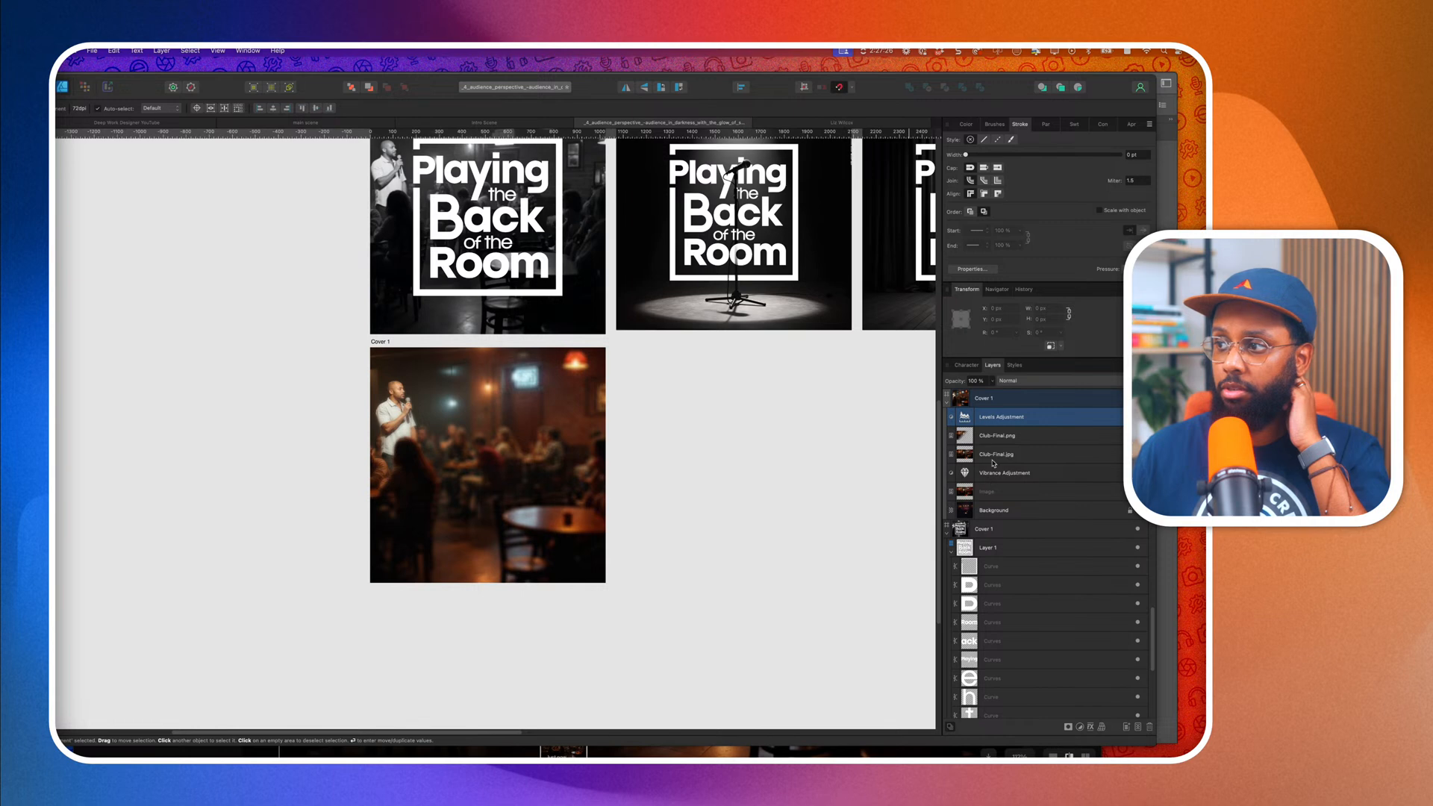
{"action": "left_click_drag", "start_coordinate": [994, 470], "coordinate": [1000, 432]}
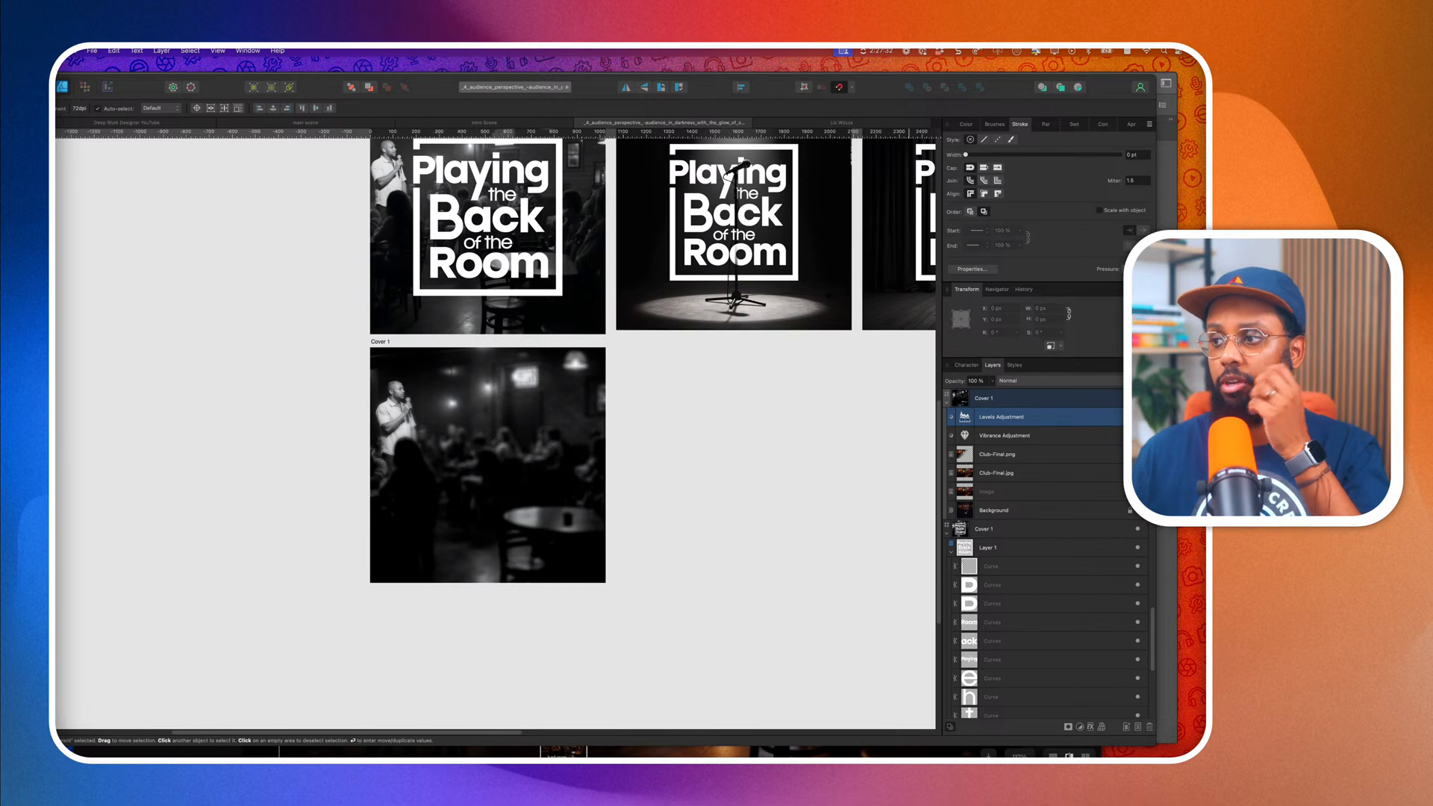
Copy the Playing the Back of the Room title layer from the Cover 1 artboard above onto the new comedy club artboard.
{"action": "scroll", "coordinate": [507, 261], "scroll_direction": "up", "scroll_amount": 3}
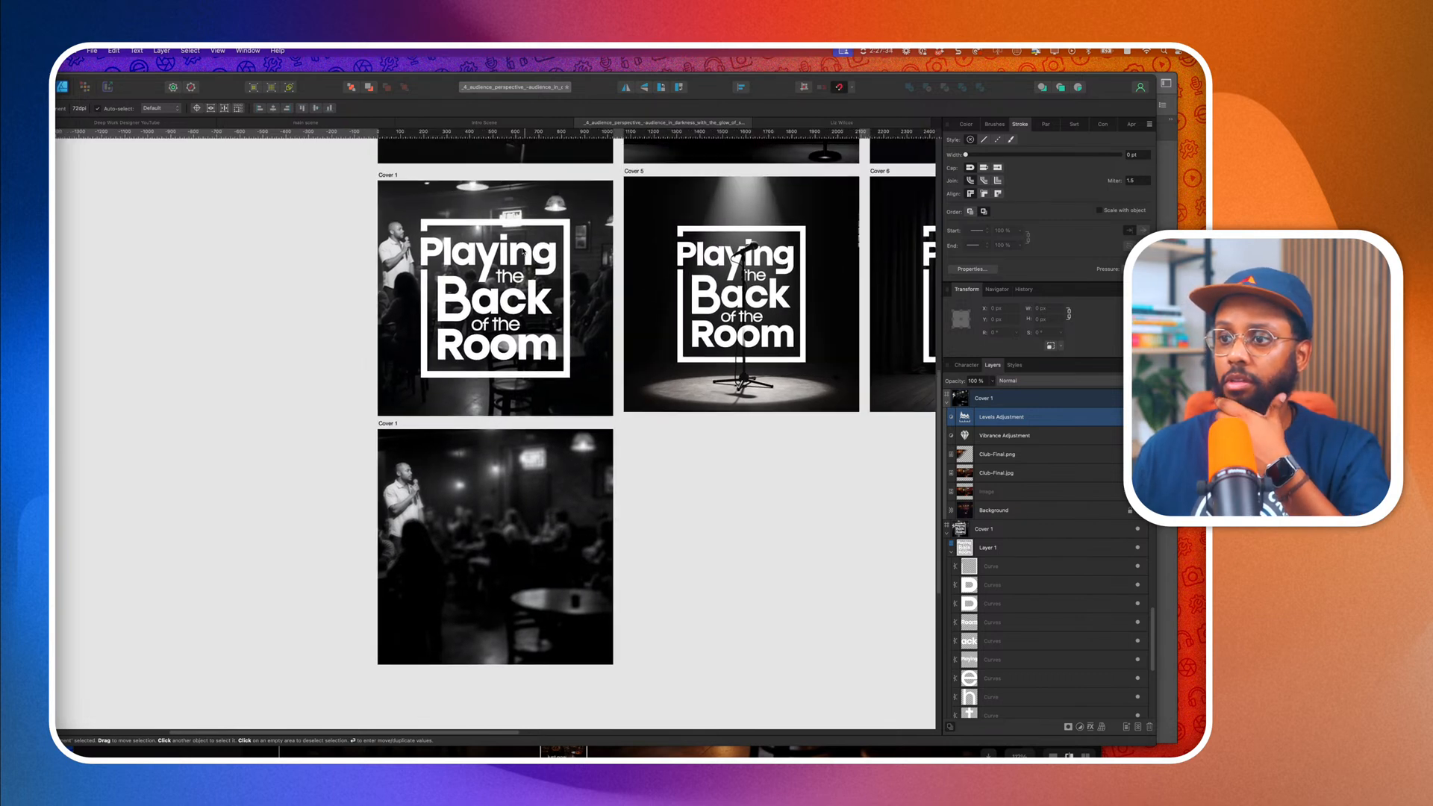
{"action": "left_click", "coordinate": [495, 233]}
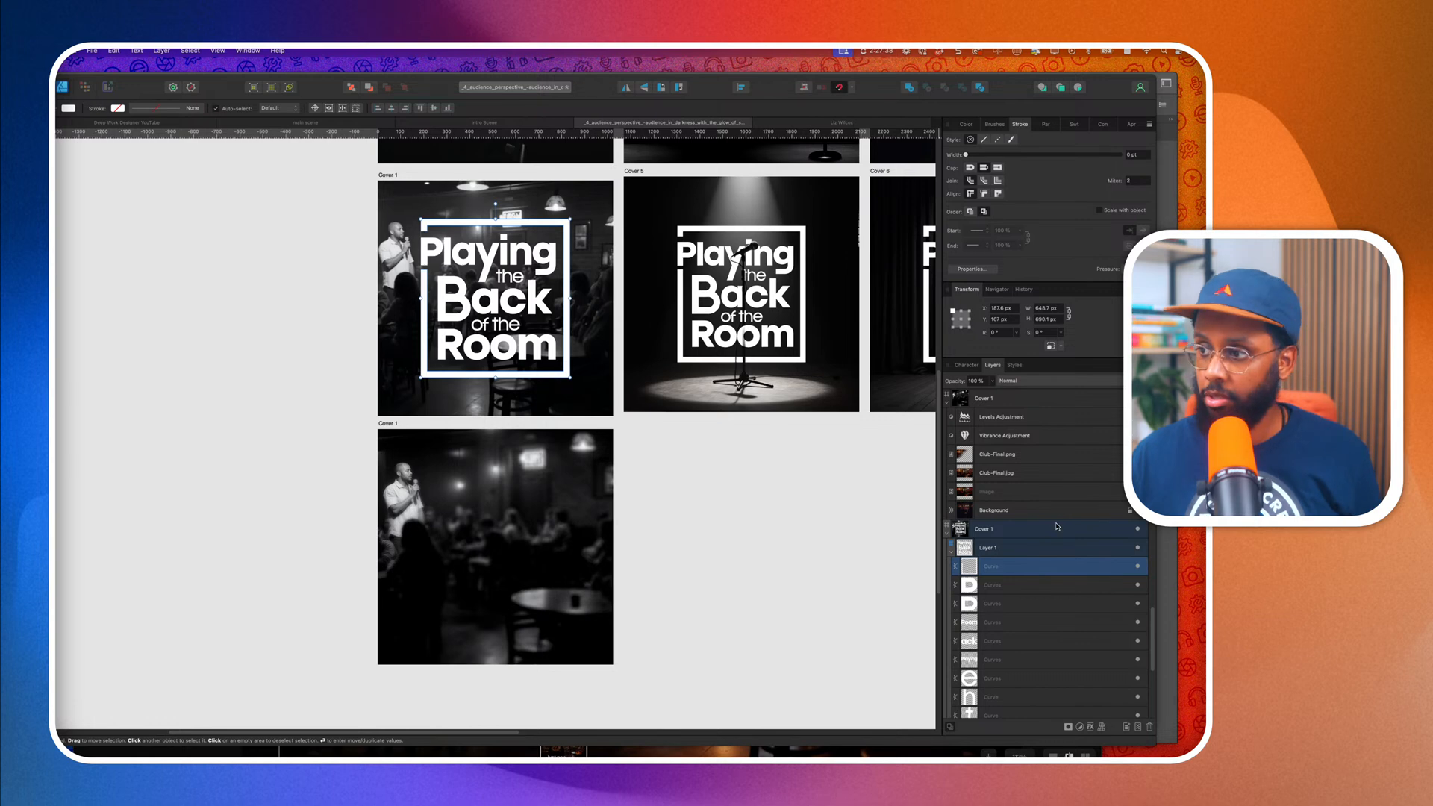
{"action": "left_click", "coordinate": [1048, 547]}
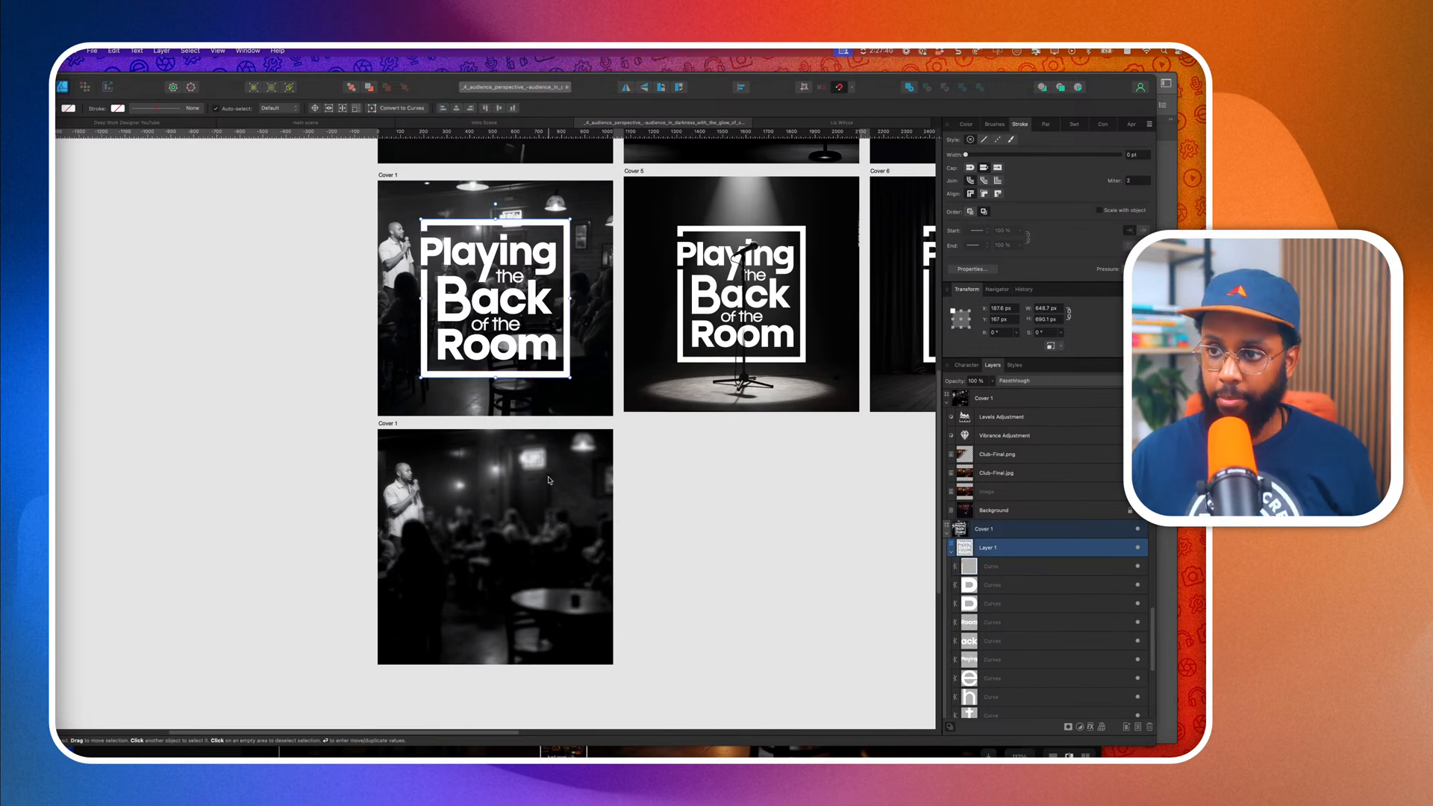
{"action": "left_click", "coordinate": [515, 430]}
{"action": "key", "text": "super+v"}
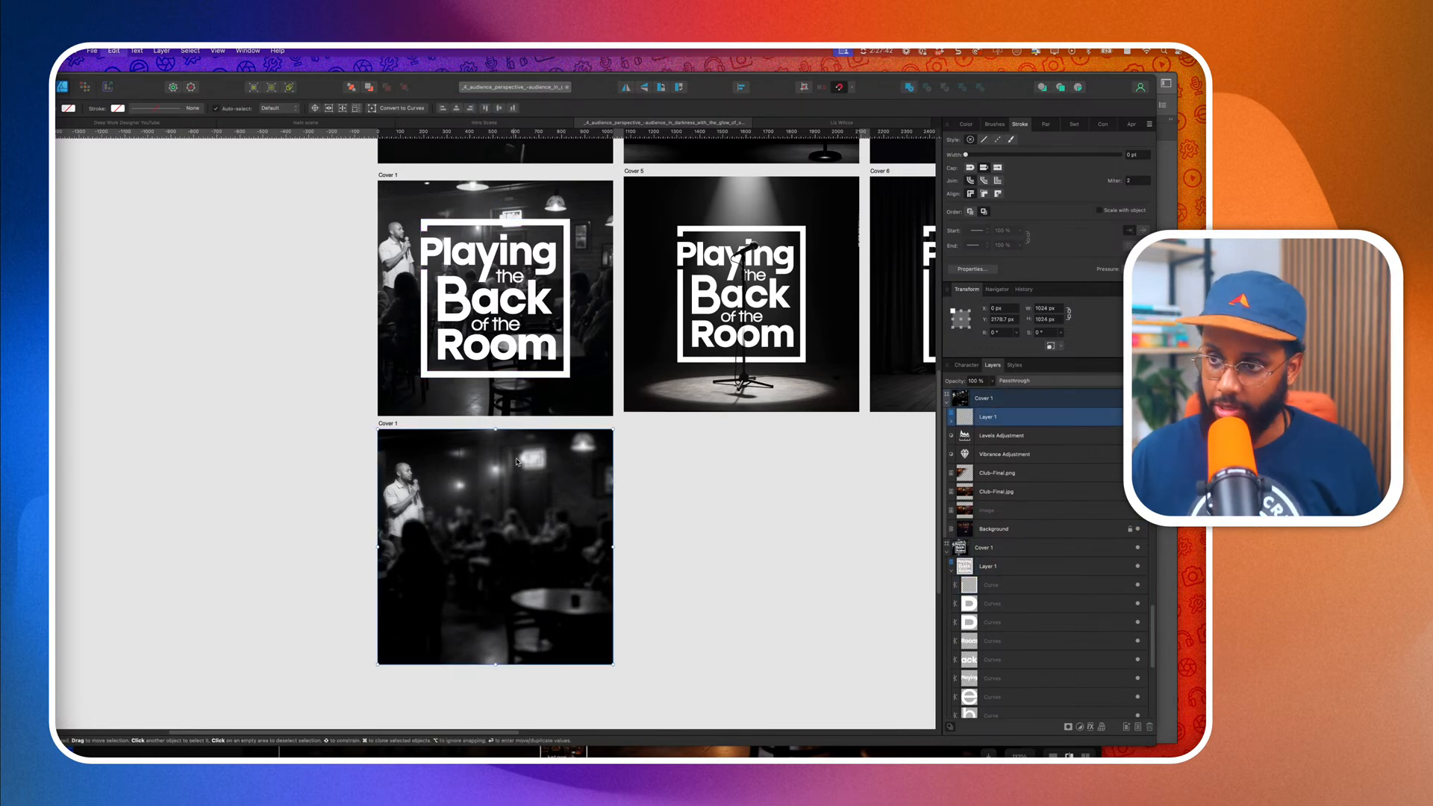
{"action": "scroll", "coordinate": [438, 472], "scroll_direction": "up", "scroll_amount": 2}
{"action": "scroll", "coordinate": [438, 473], "scroll_direction": "up", "scroll_amount": 2}
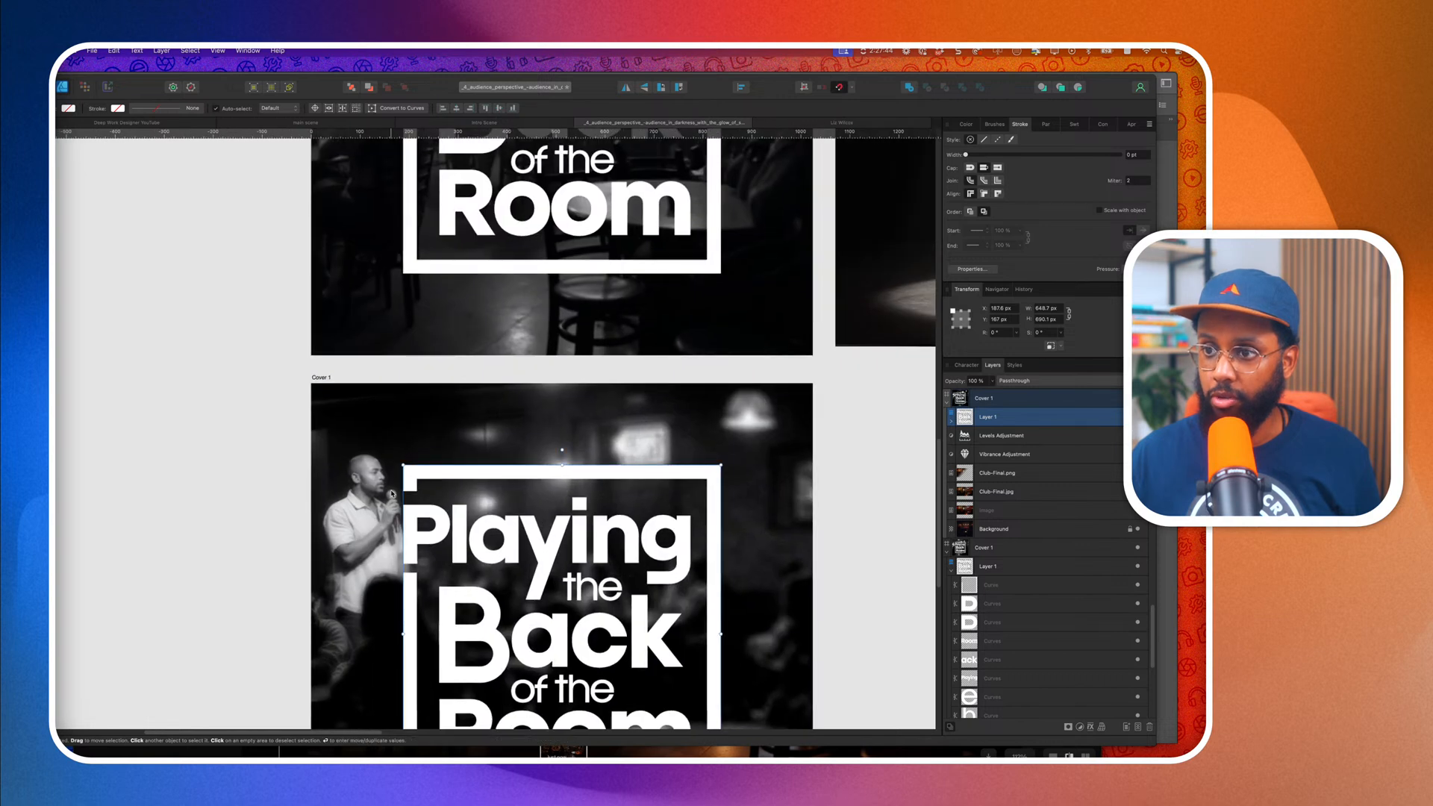
{"action": "scroll", "coordinate": [365, 478], "scroll_direction": "down", "scroll_amount": 4}
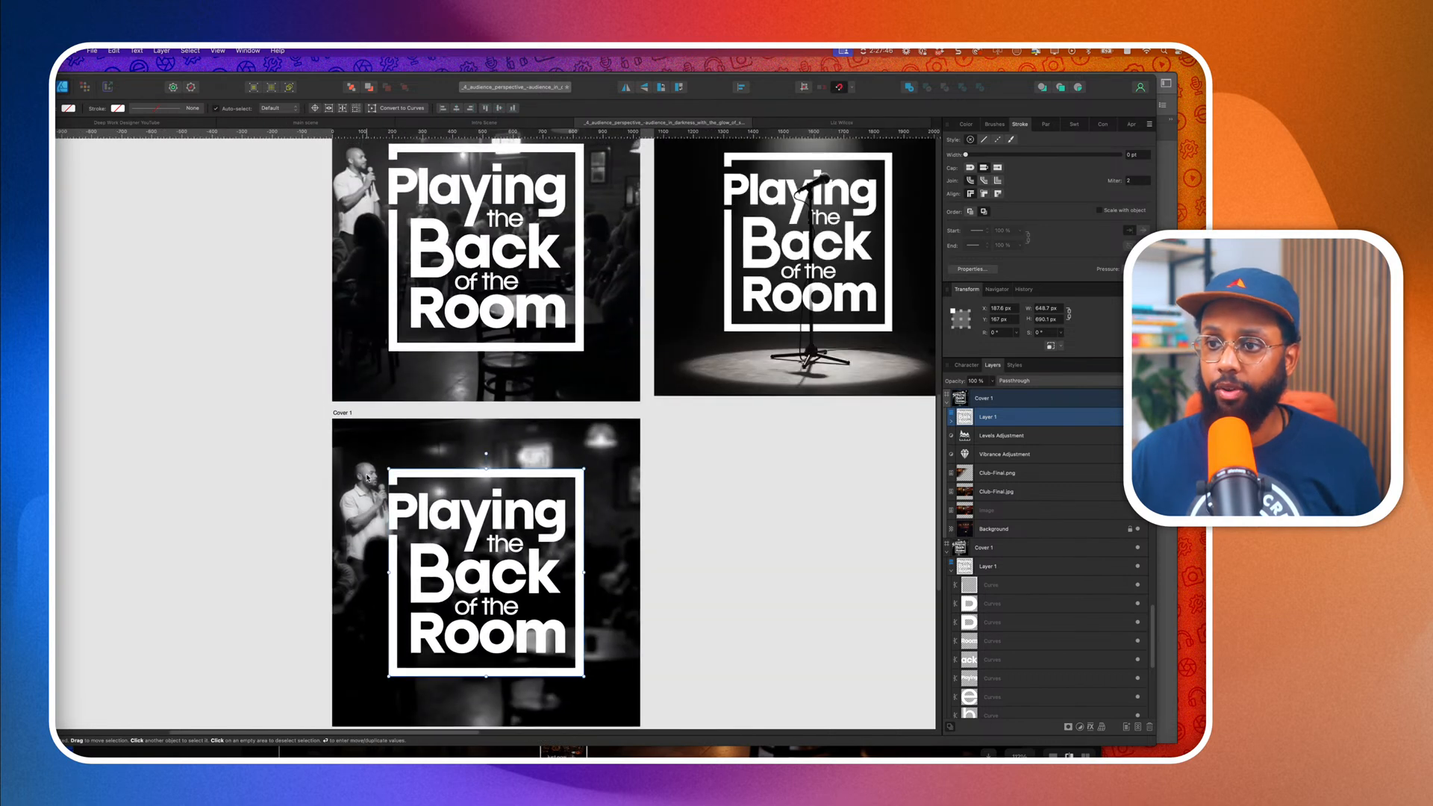
{"action": "left_click", "coordinate": [366, 479]}
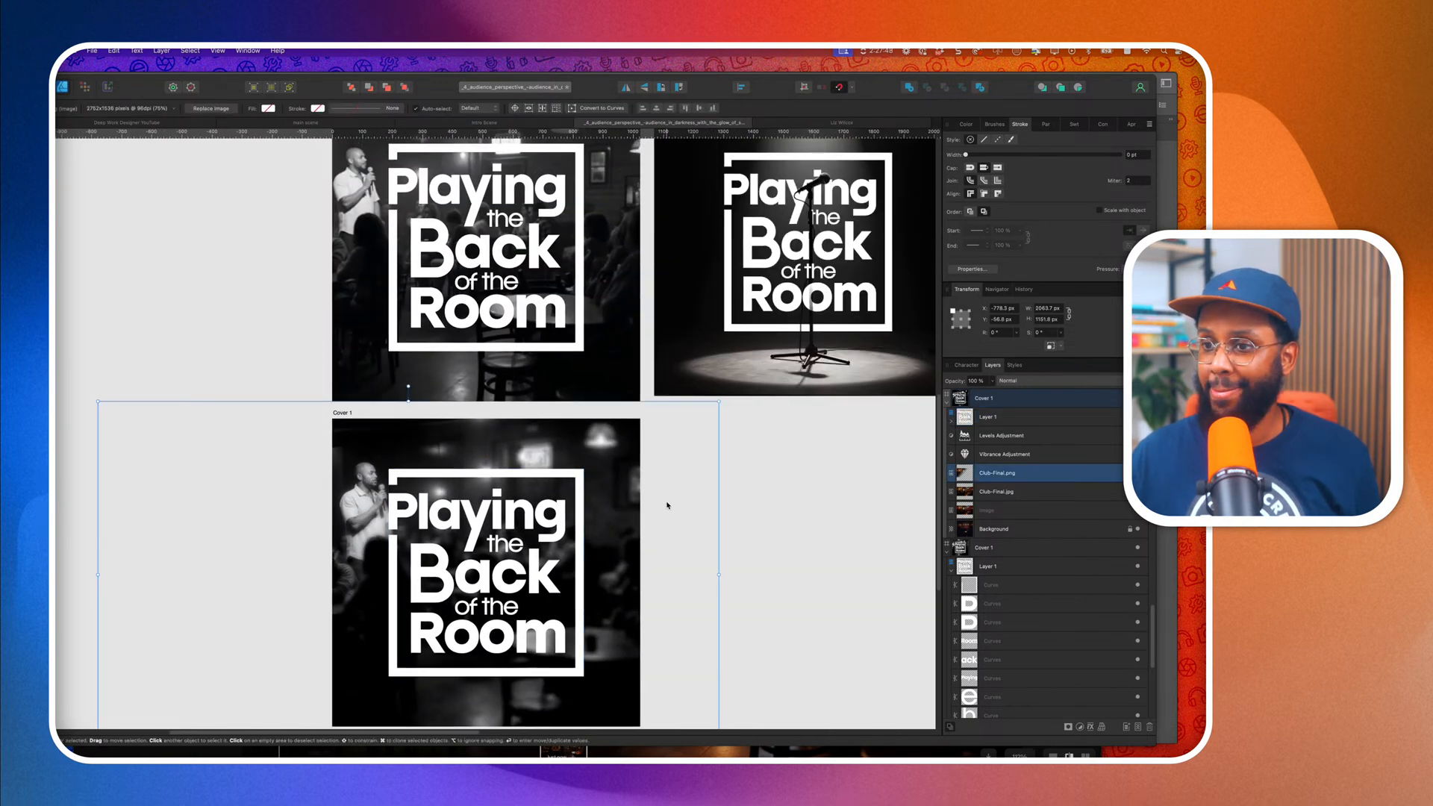
{"action": "scroll", "coordinate": [665, 502], "scroll_direction": "down", "scroll_amount": 2}
{"action": "scroll", "coordinate": [668, 506], "scroll_direction": "down", "scroll_amount": 1}
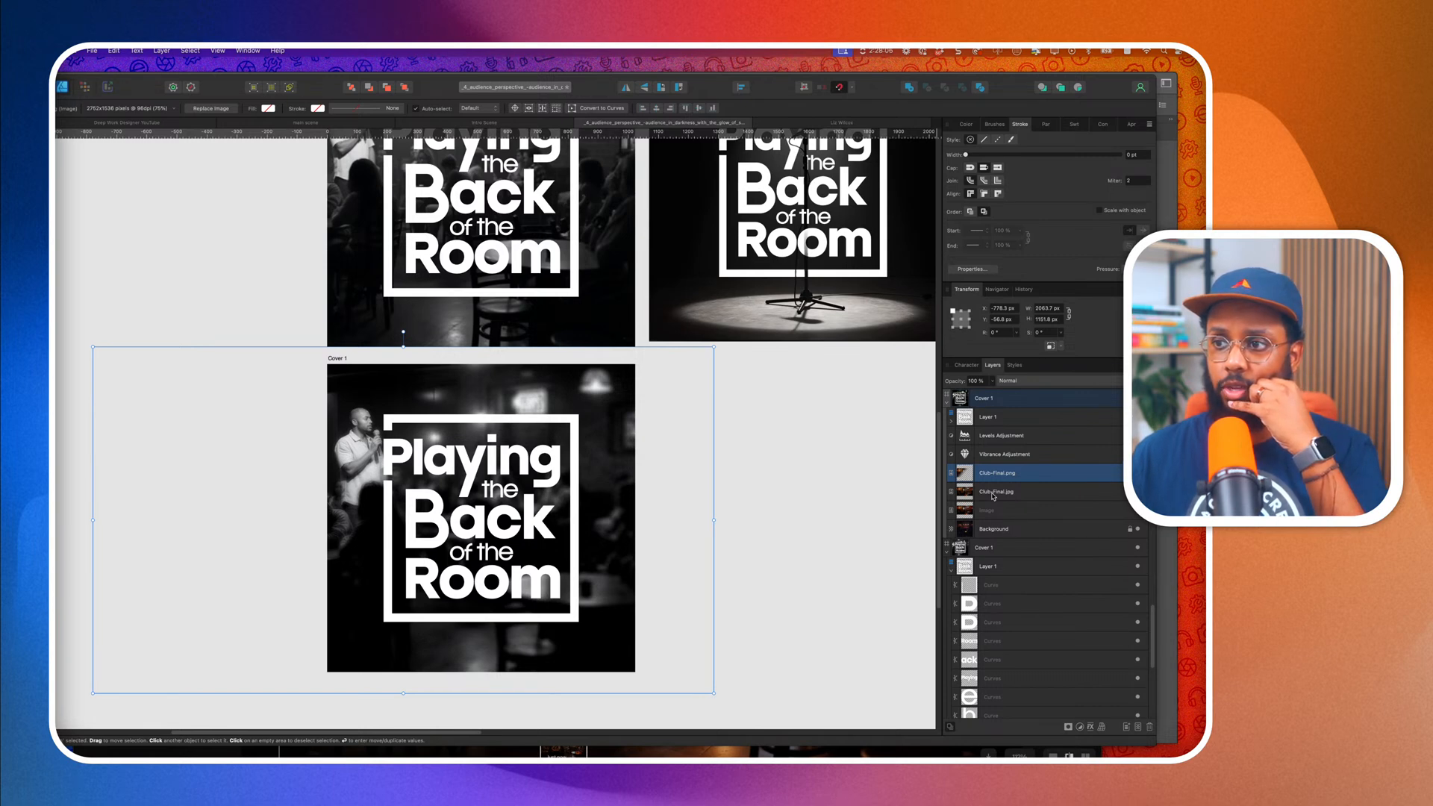
{"action": "left_click", "coordinate": [581, 465]}
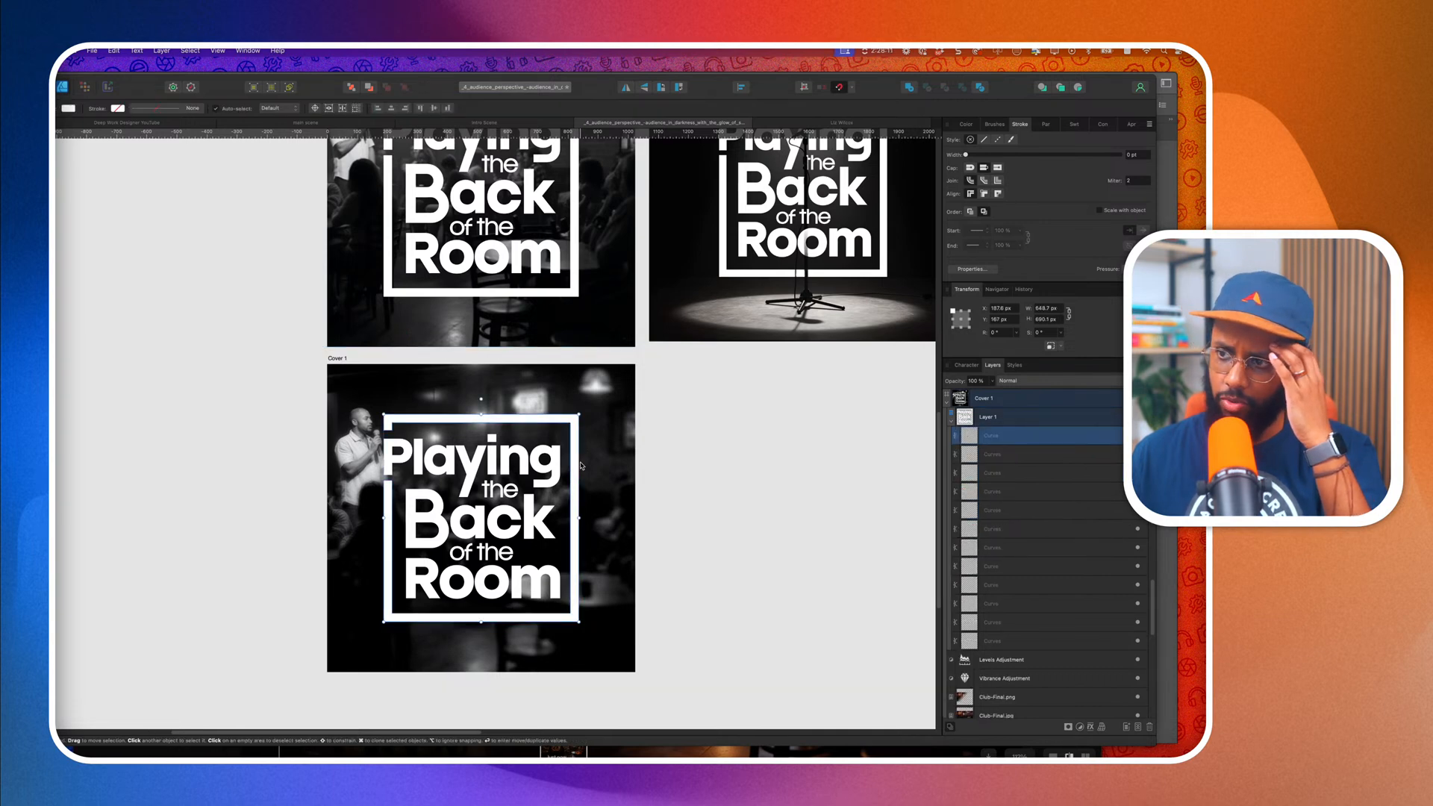
{"action": "left_click", "coordinate": [1046, 422]}
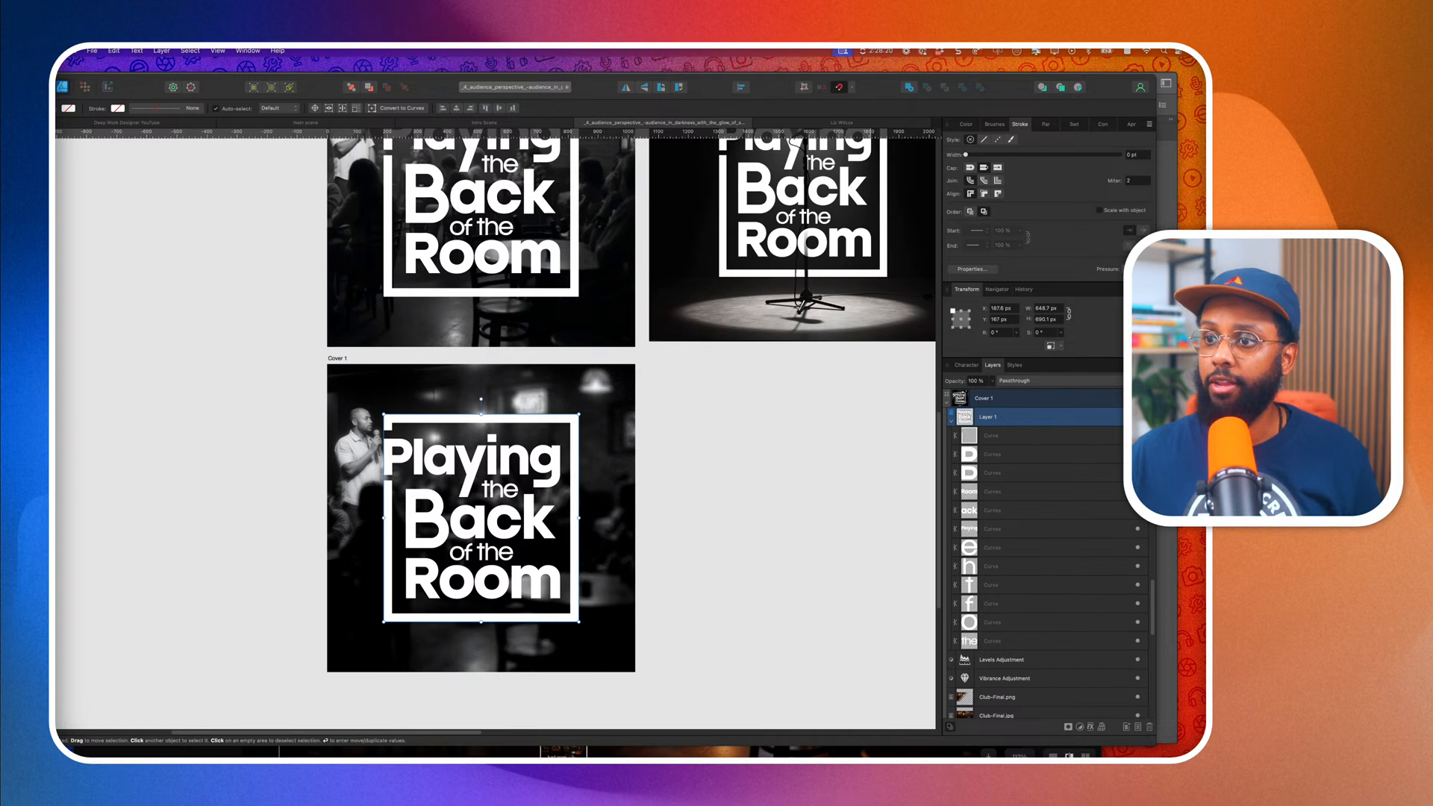
Switch to the browser, open elements.envato.com in a new tab, and search for "white logo mockup".
{"action": "key", "text": "super+Tab"}
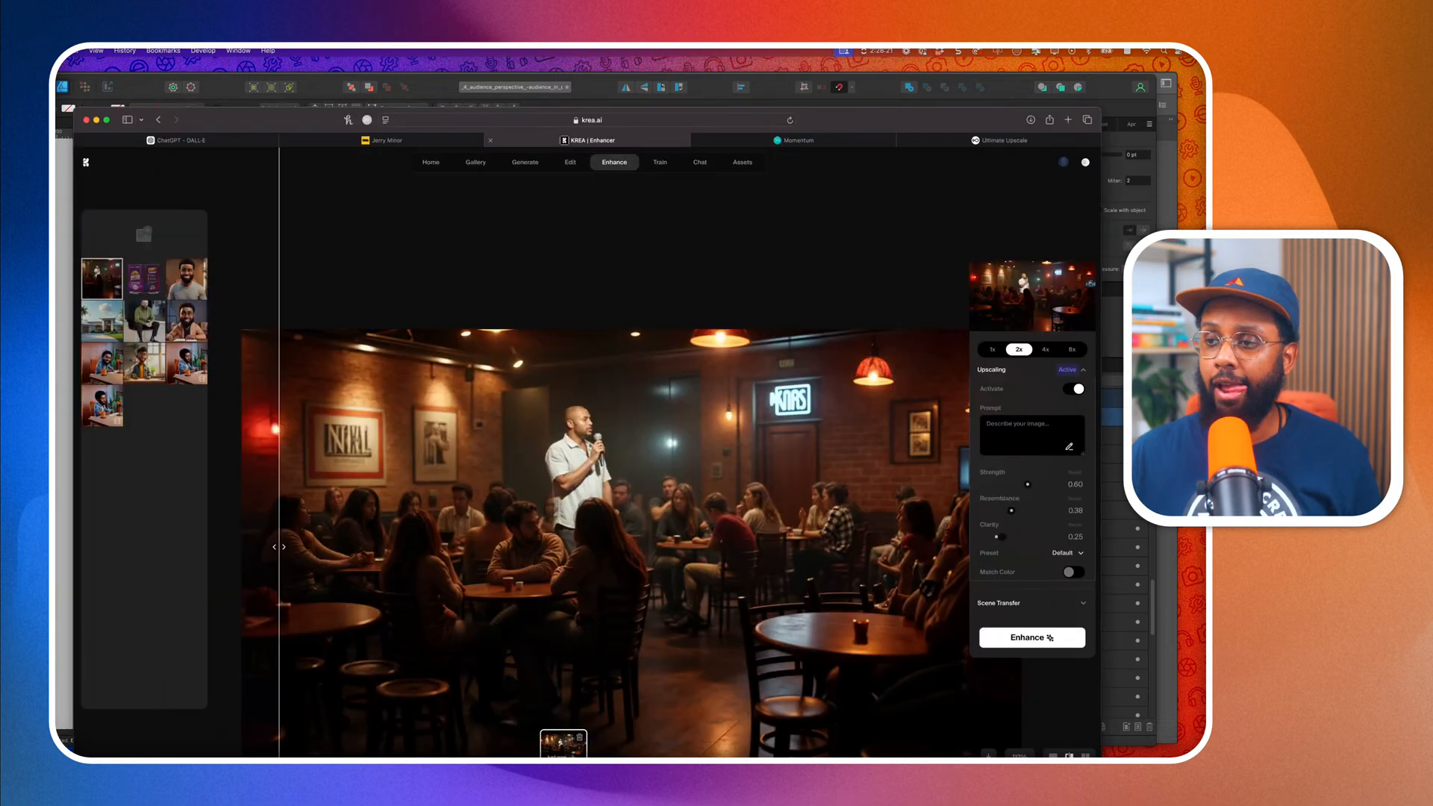
{"action": "left_click", "coordinate": [1068, 121]}
{"action": "type", "text": "elements.envato.com/"}
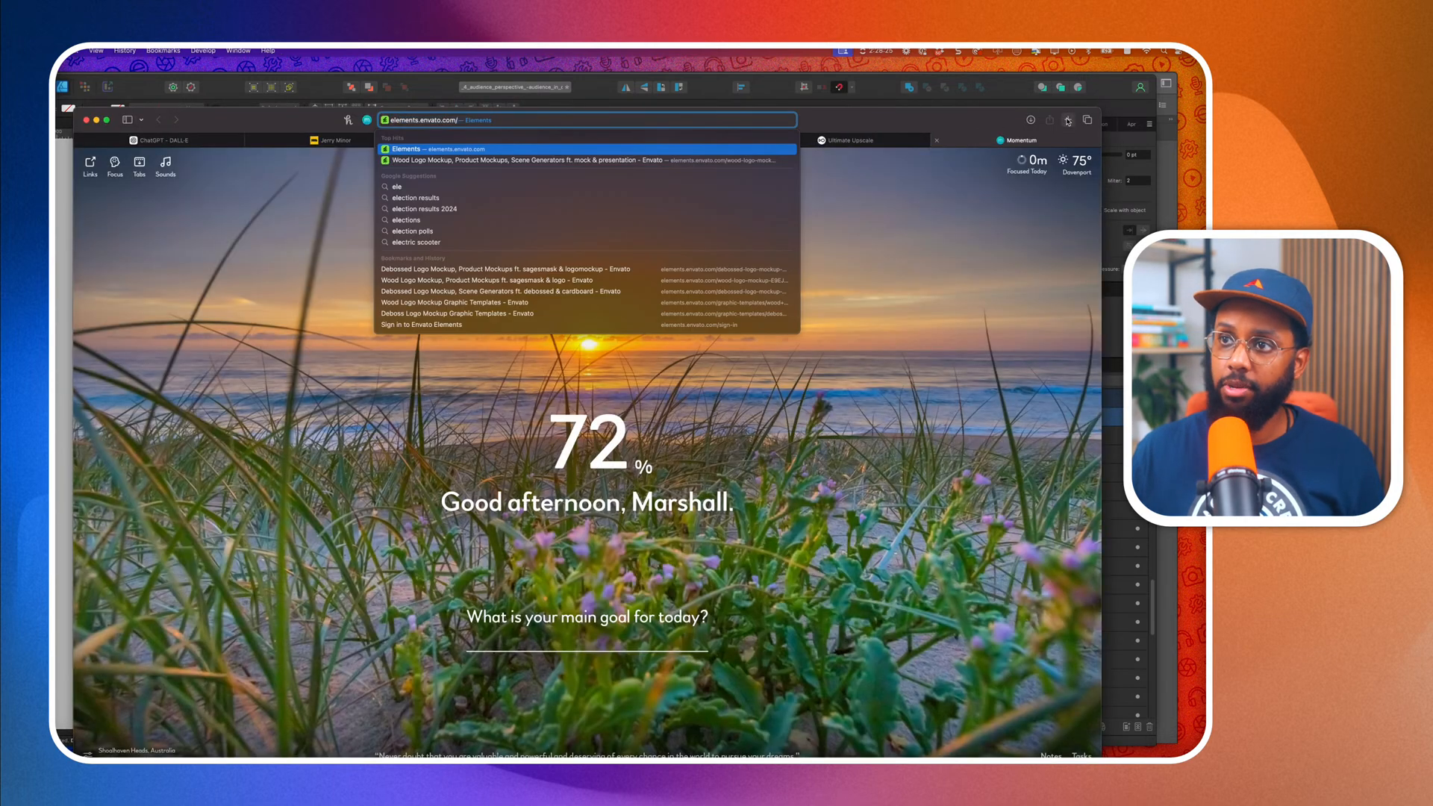
{"action": "key", "text": "Return"}
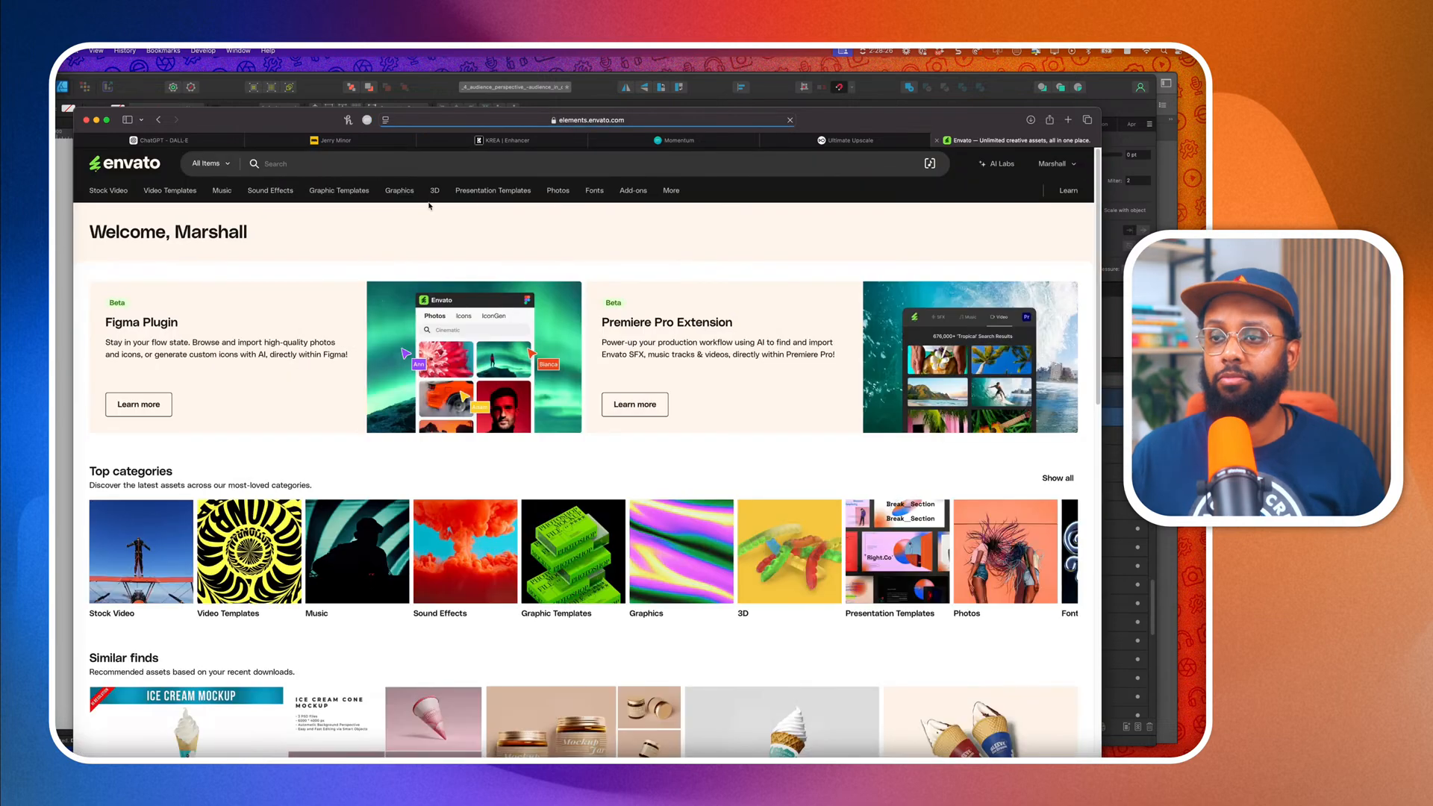
{"action": "left_click", "coordinate": [405, 167]}
{"action": "type", "text": "white logo mockup"}
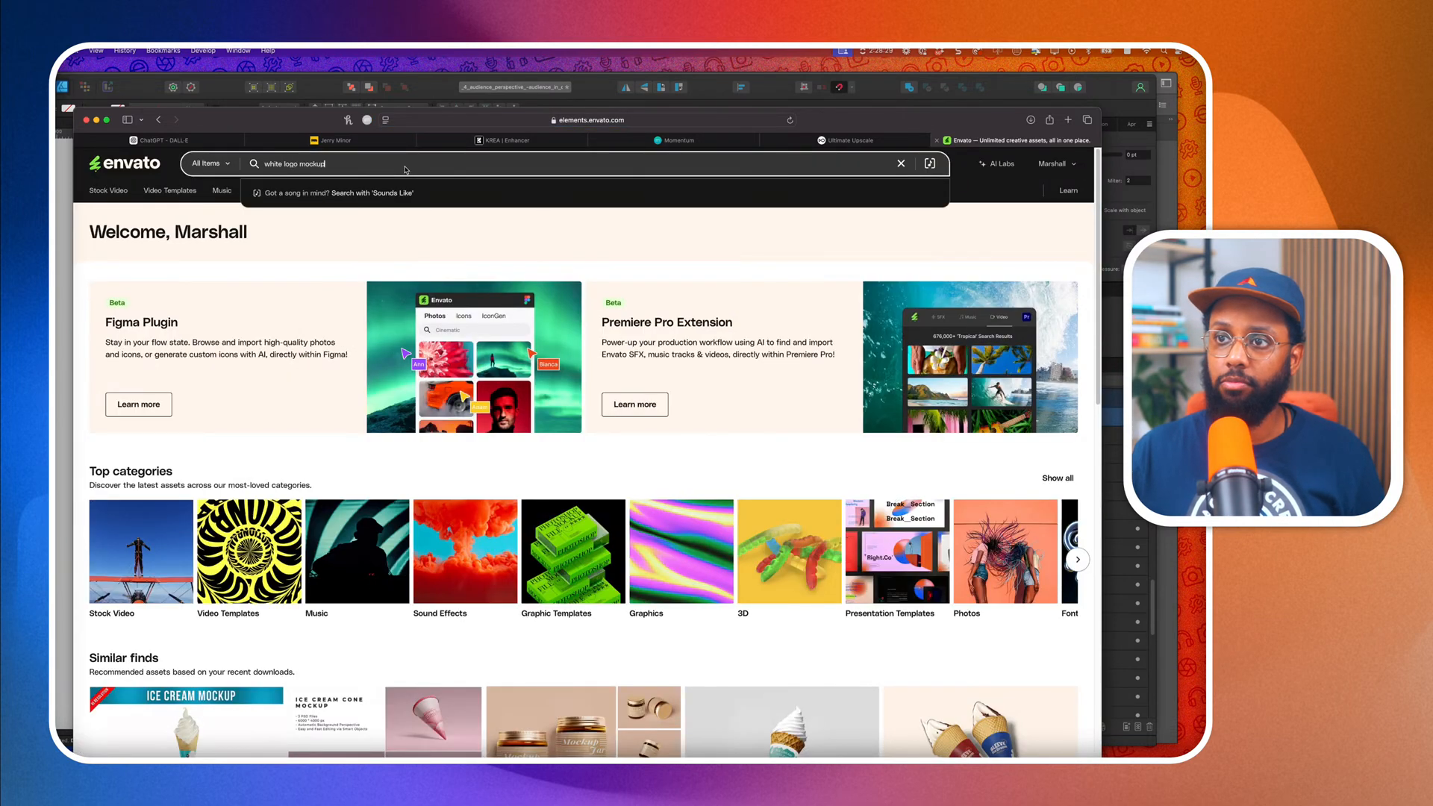
{"action": "key", "text": "Return"}
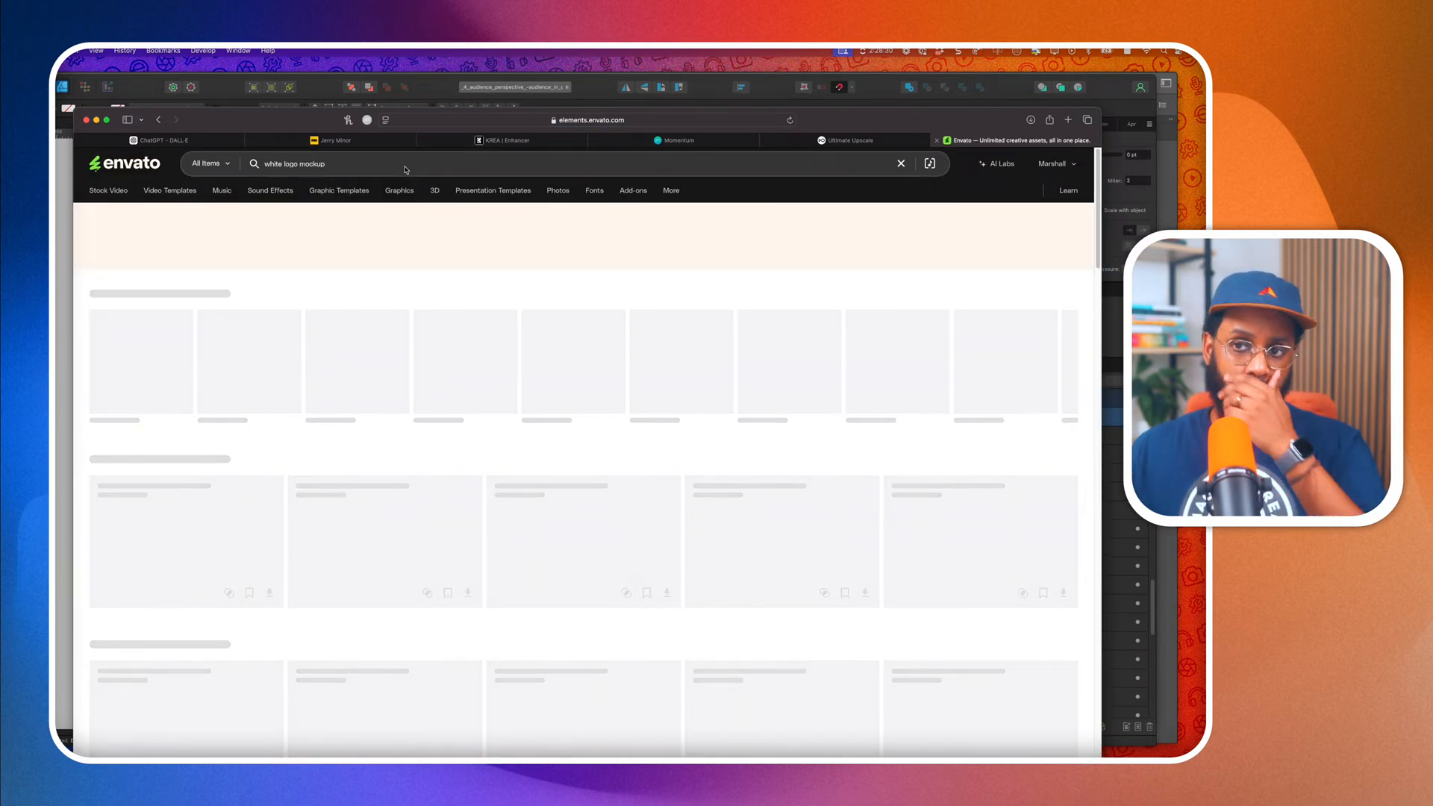
Browse all Graphic Templates results for white logo mockups through to page 2, looking for a suitable title treatment.
{"action": "scroll", "coordinate": [294, 541], "scroll_direction": "down", "scroll_amount": 3}
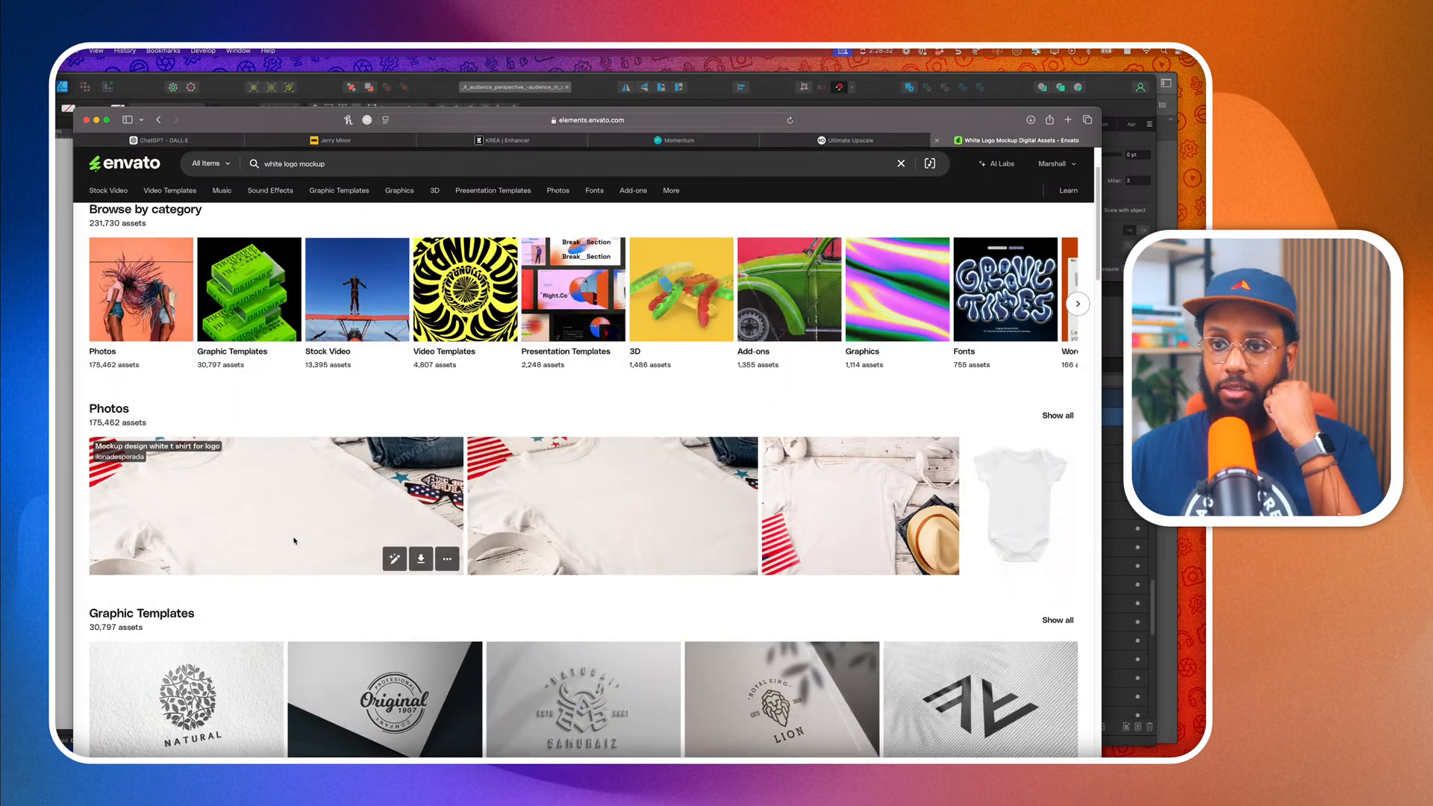
{"action": "scroll", "coordinate": [294, 540], "scroll_direction": "down", "scroll_amount": 3}
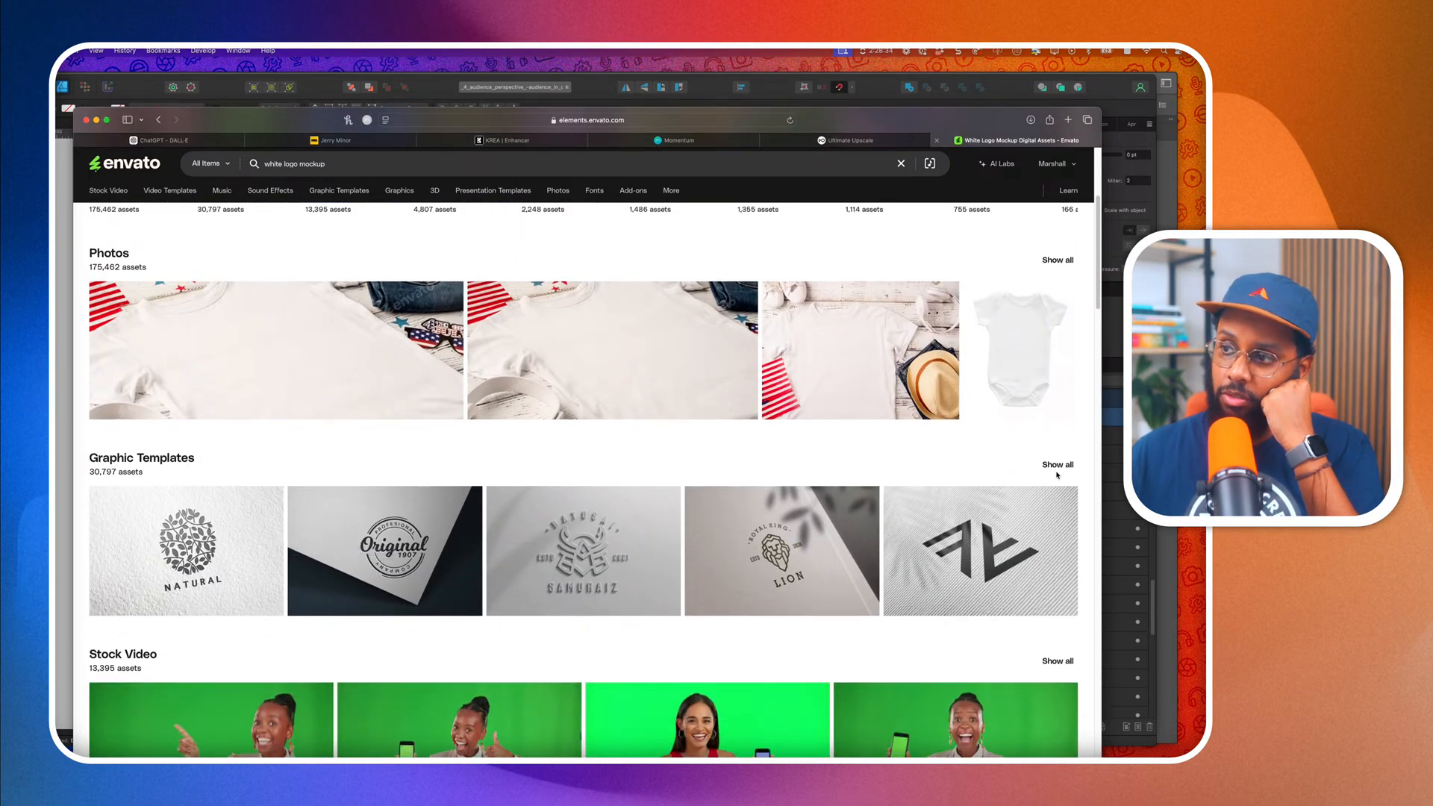
{"action": "left_click", "coordinate": [1056, 469]}
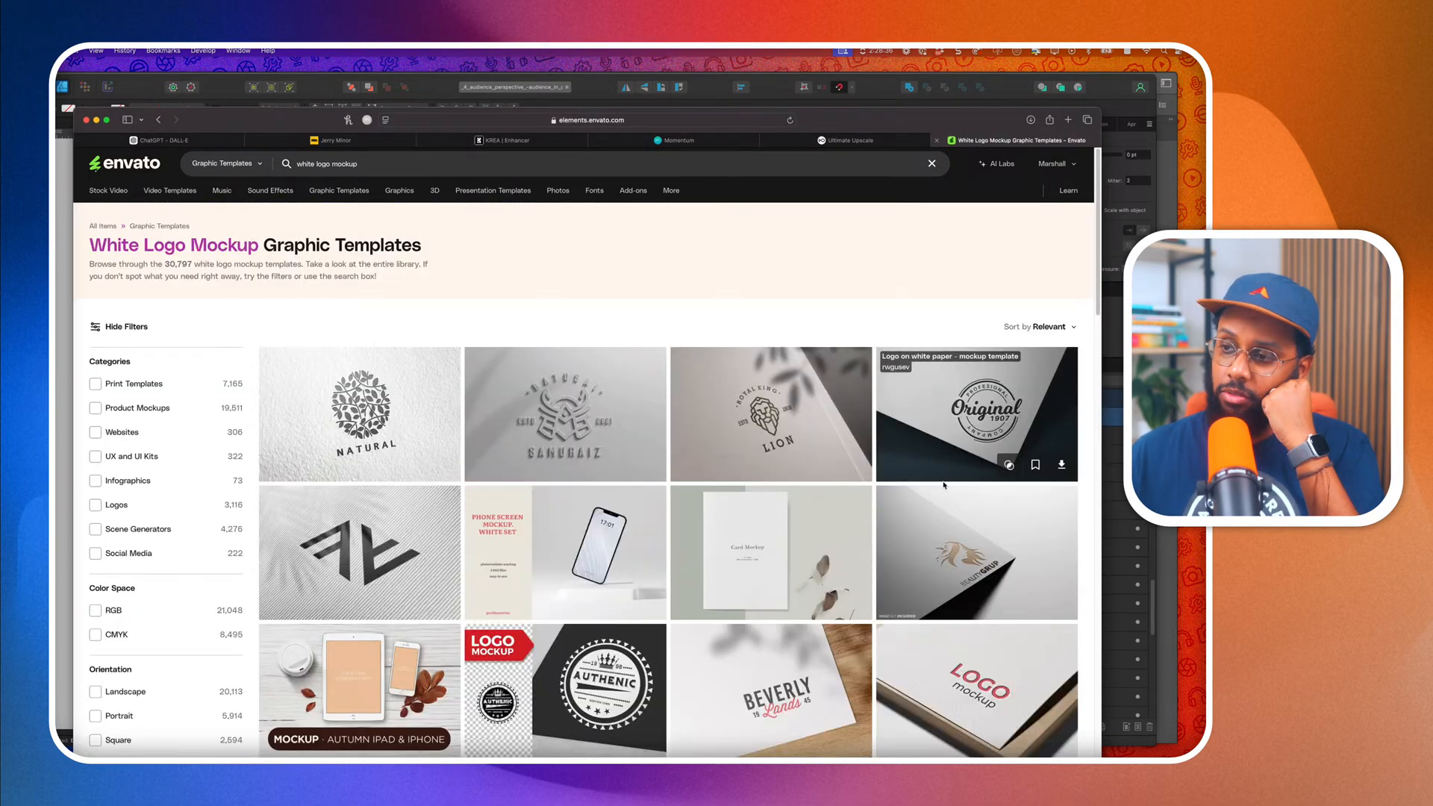
{"action": "scroll", "coordinate": [943, 485], "scroll_direction": "down", "scroll_amount": 6}
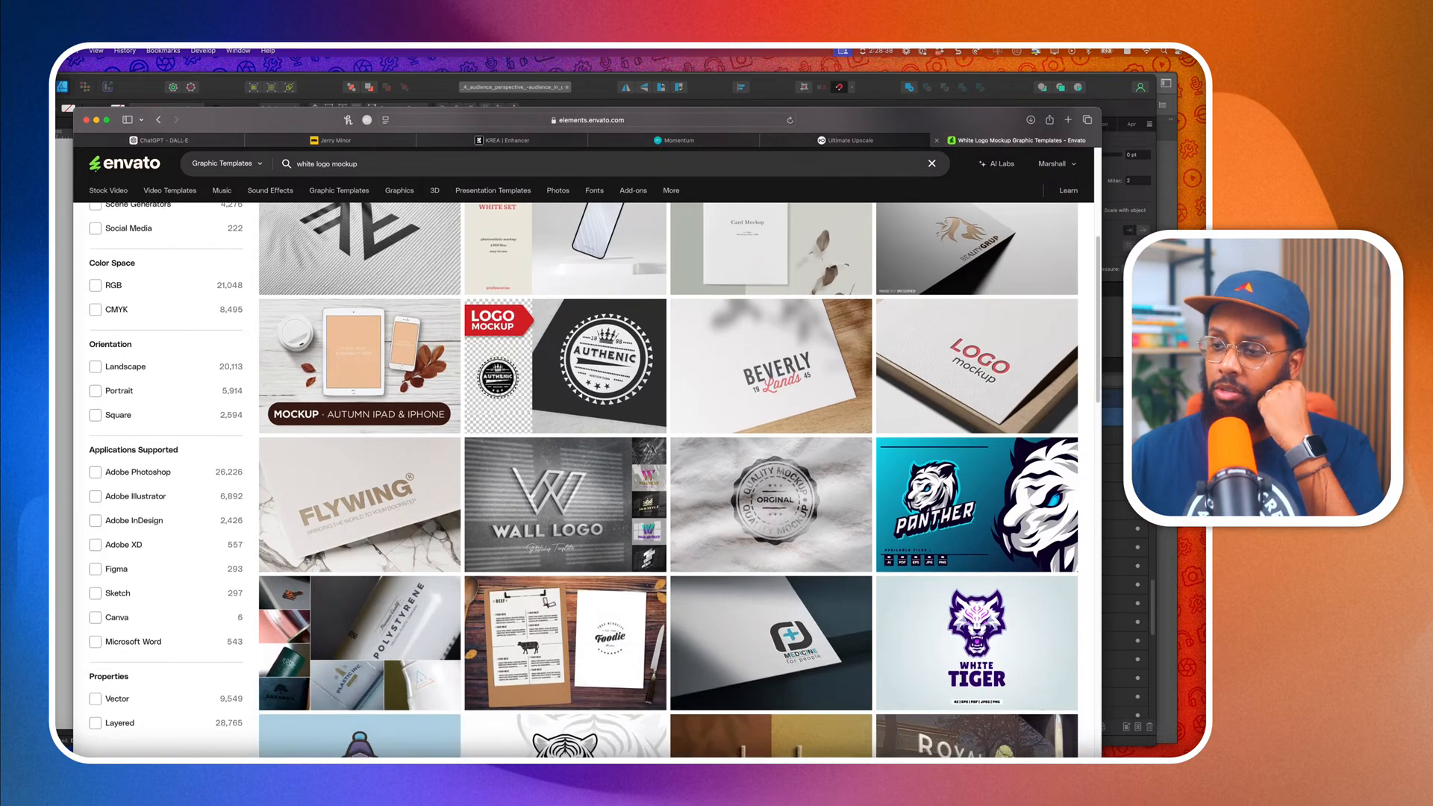
{"action": "scroll", "coordinate": [943, 485], "scroll_direction": "down", "scroll_amount": 8}
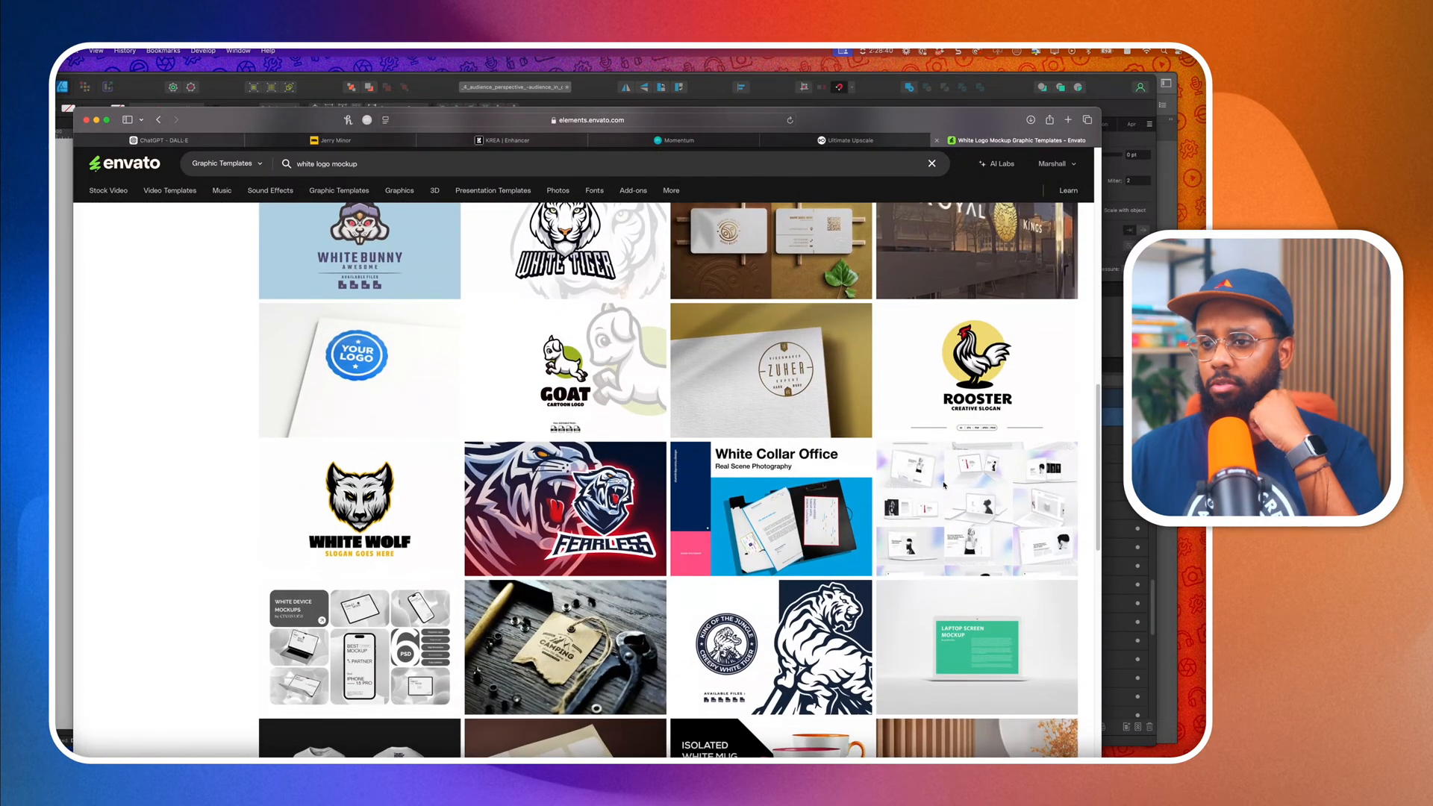
{"action": "scroll", "coordinate": [943, 485], "scroll_direction": "down", "scroll_amount": 4}
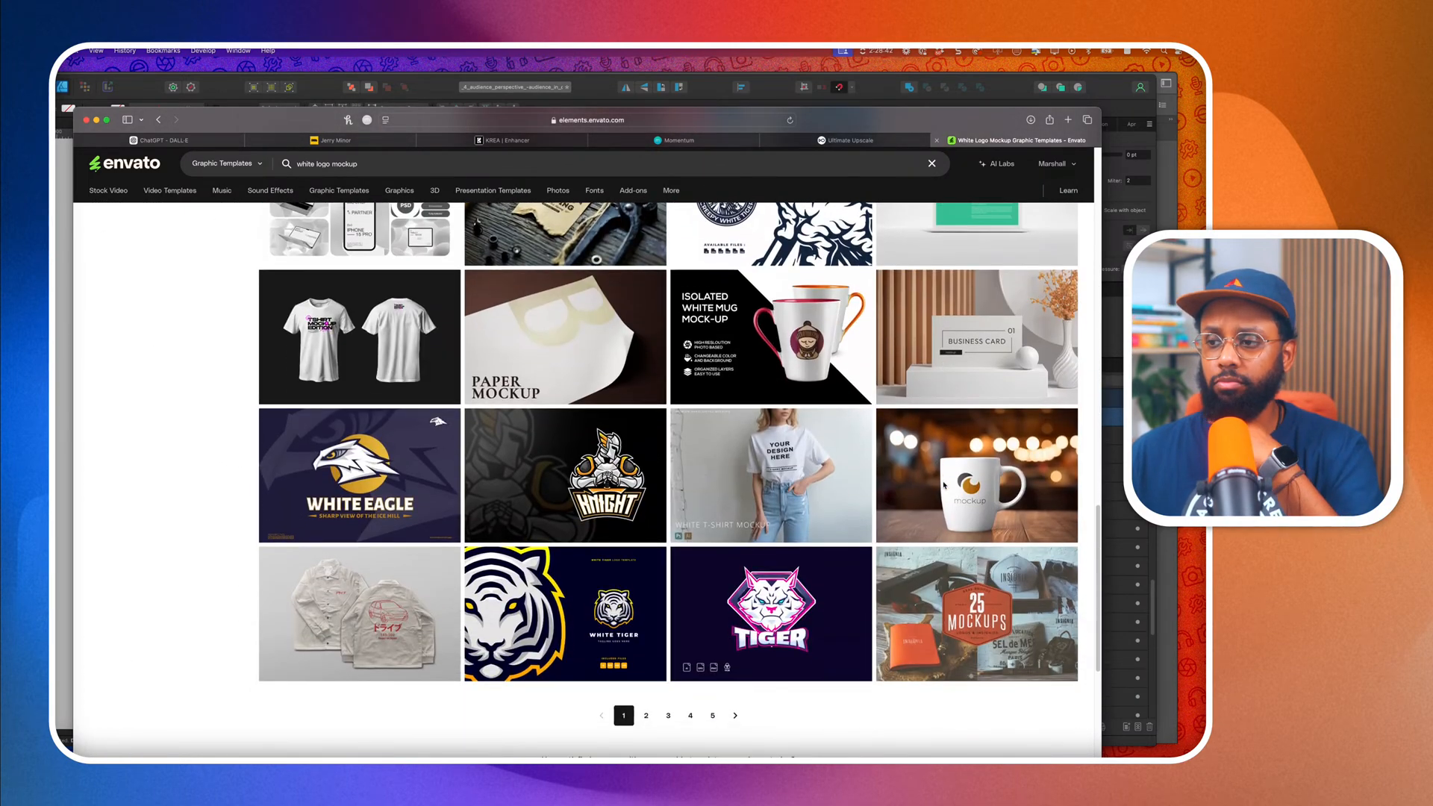
{"action": "left_click", "coordinate": [644, 713]}
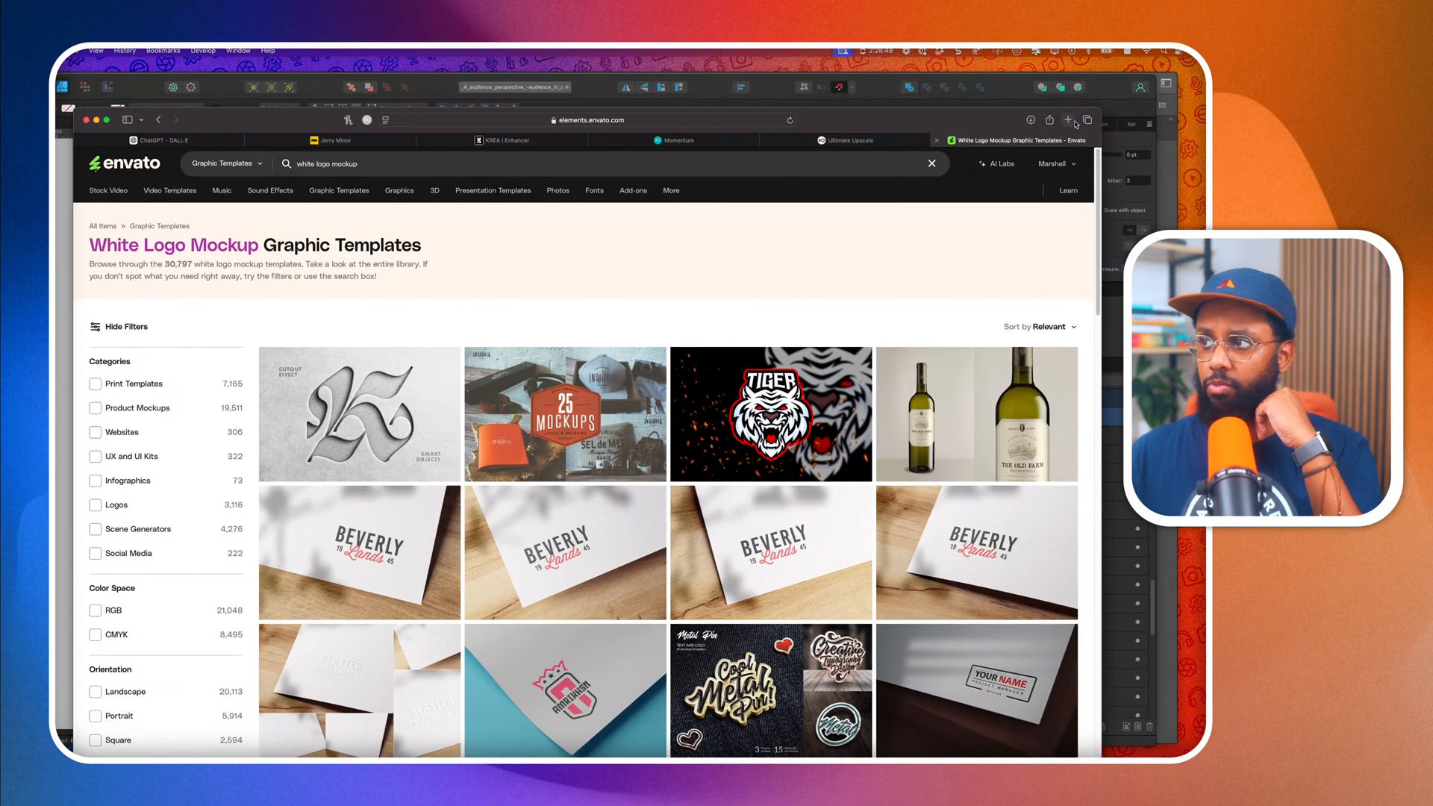
Open stock.adobe.com in a new tab and search for "white grunge text effect", skimming the first results.
{"action": "left_click", "coordinate": [1070, 121]}
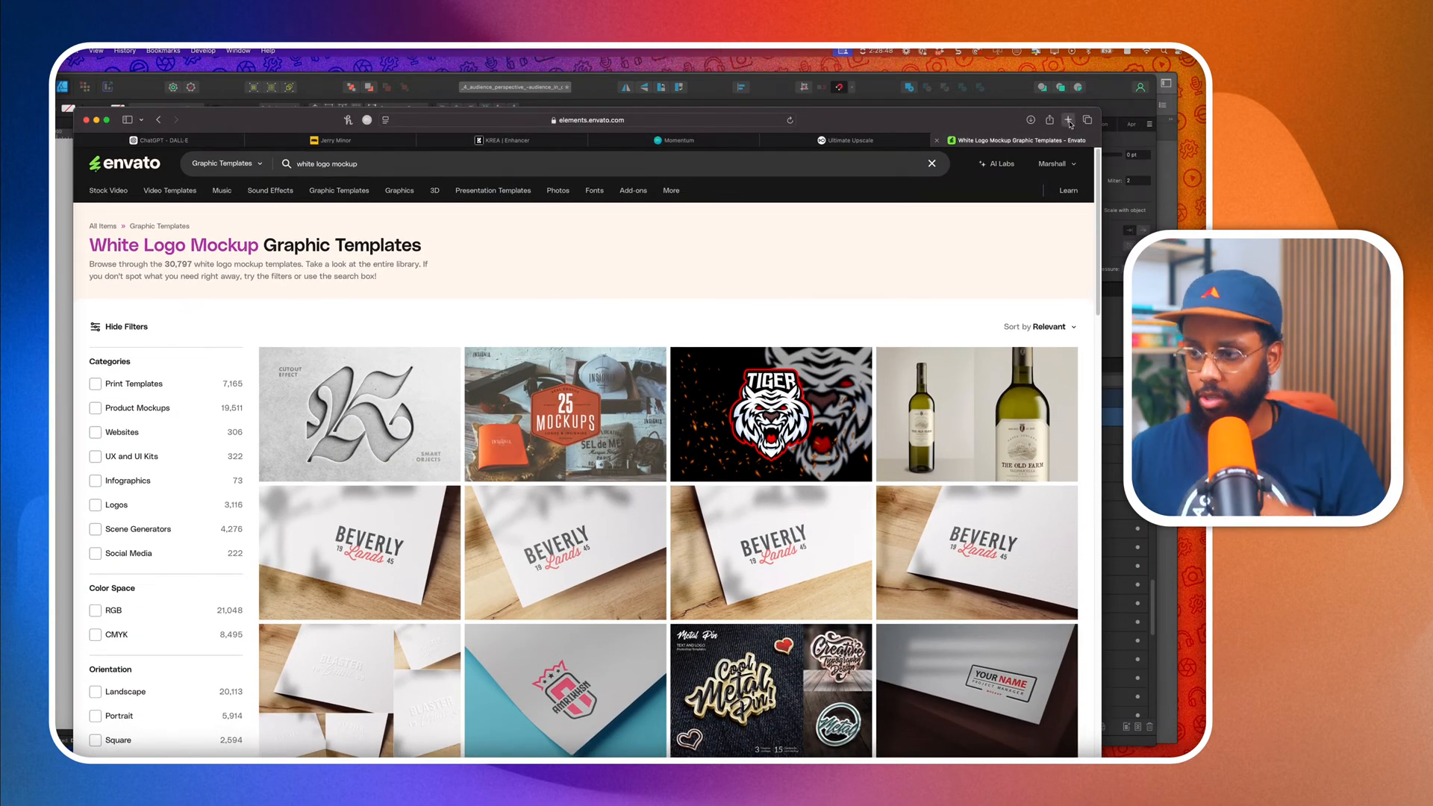
{"action": "type", "text": "stock.adobe.com"}
{"action": "key", "text": "Return"}
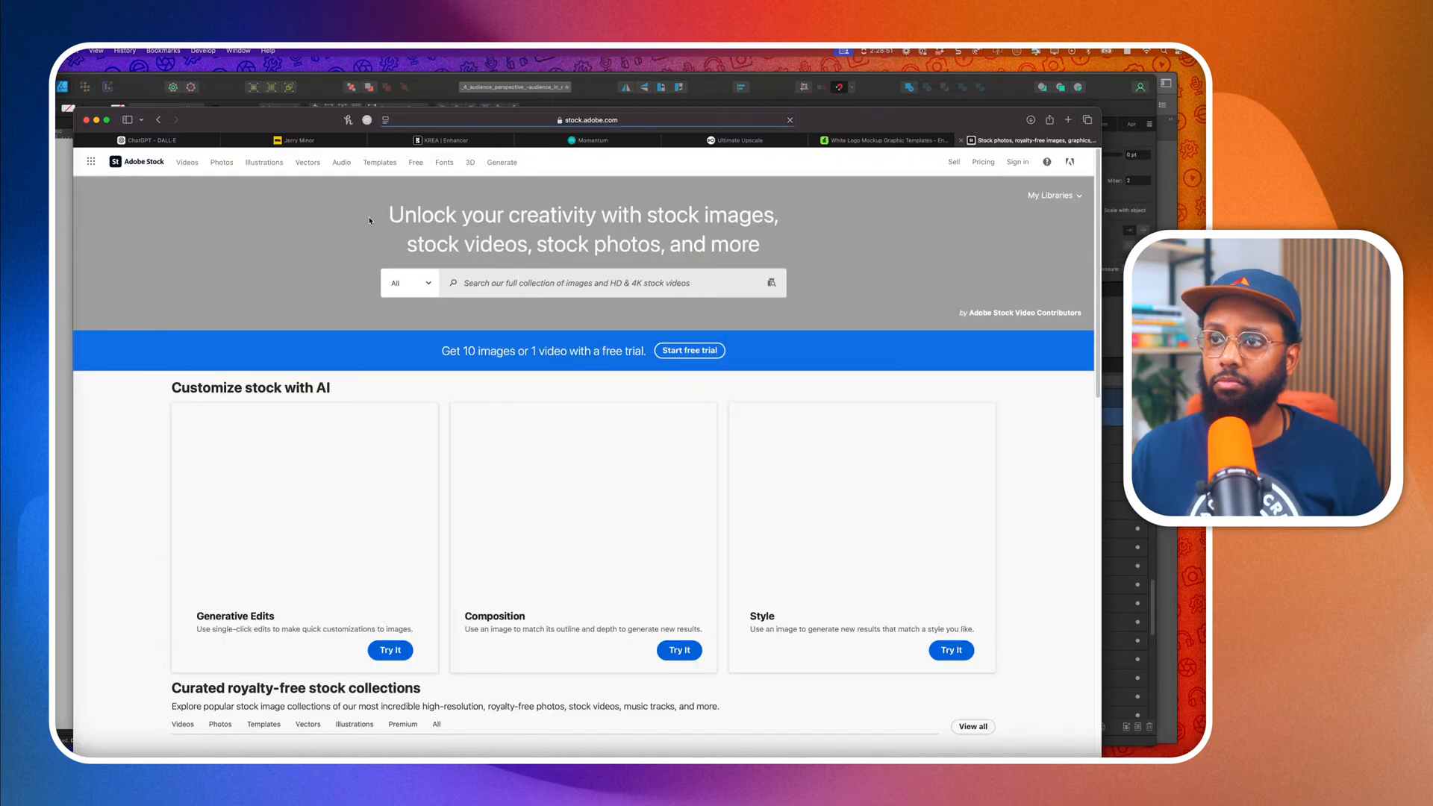
{"action": "left_click", "coordinate": [481, 283]}
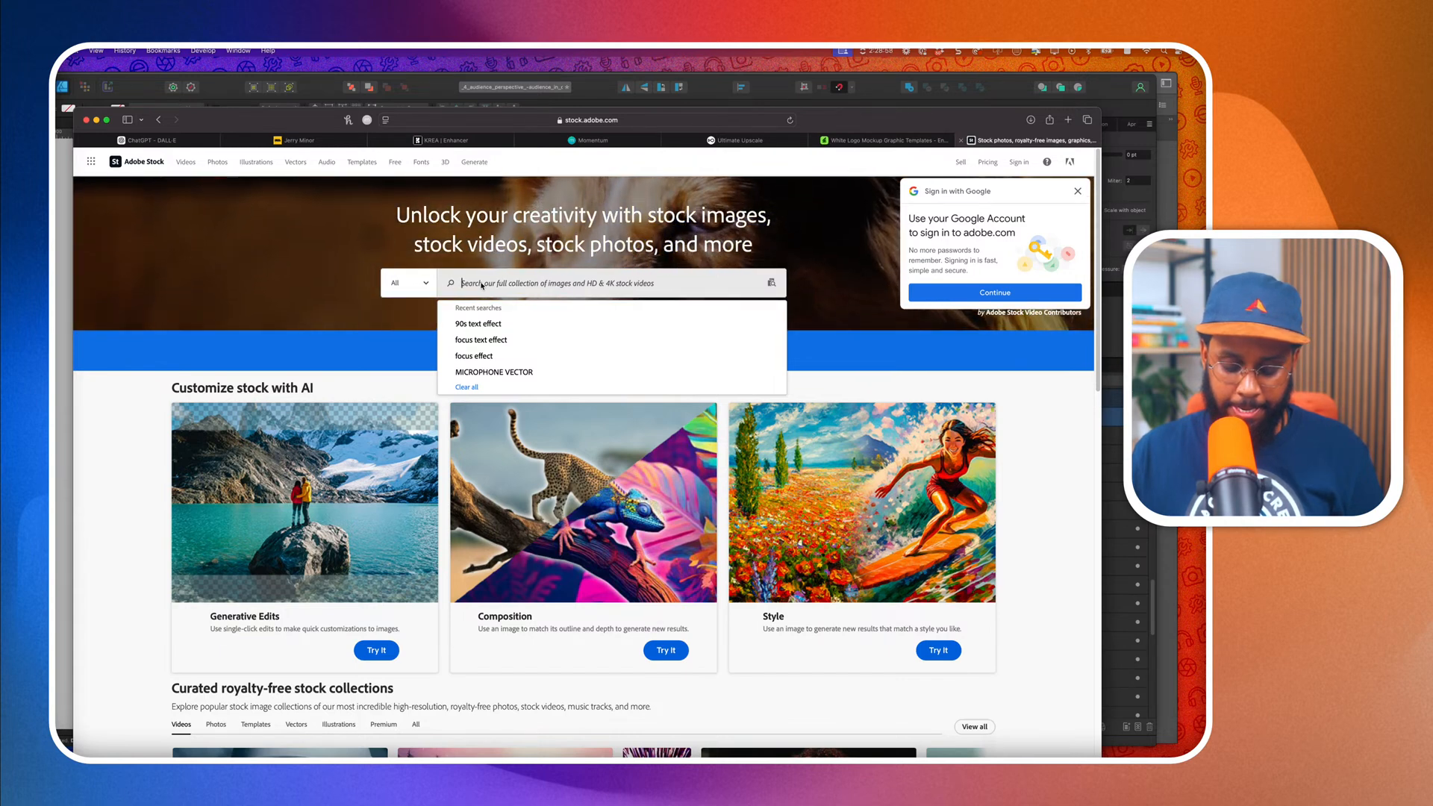
{"action": "type", "text": "white sur"}
{"action": "key", "text": "BackSpace"}
{"action": "key", "text": "BackSpace"}
{"action": "key", "text": "BackSpace"}
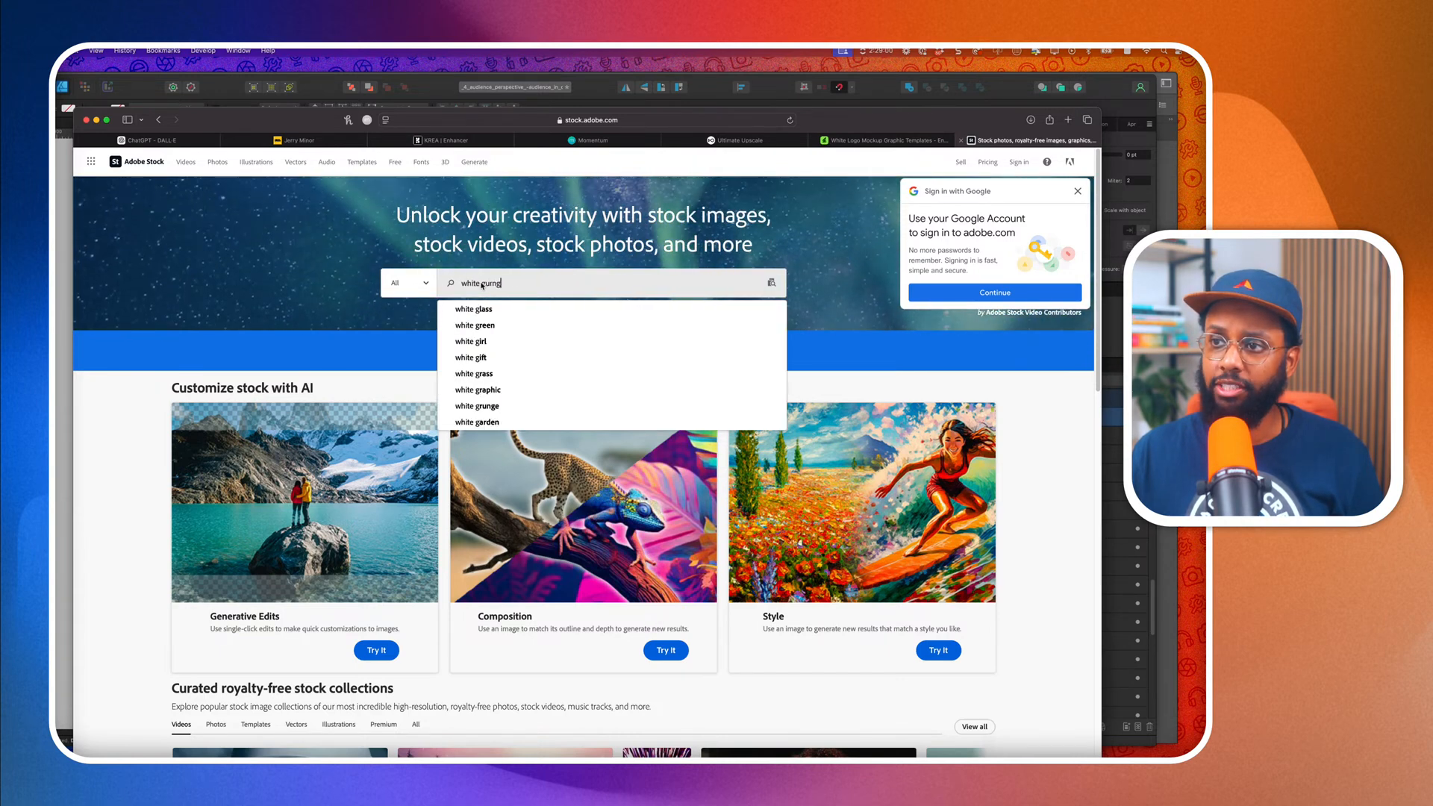
{"action": "type", "text": "grunge text effect"}
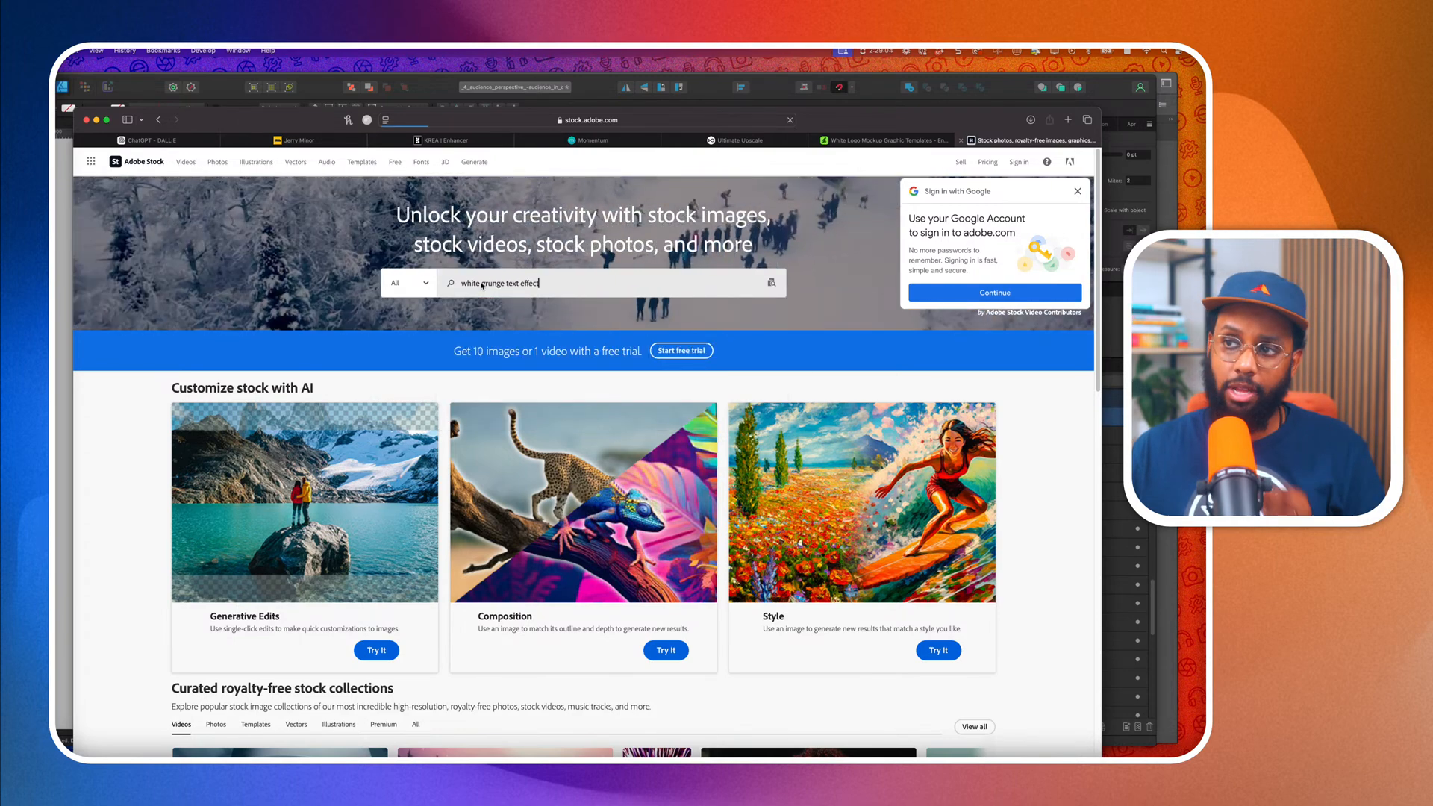
{"action": "key", "text": "Return"}
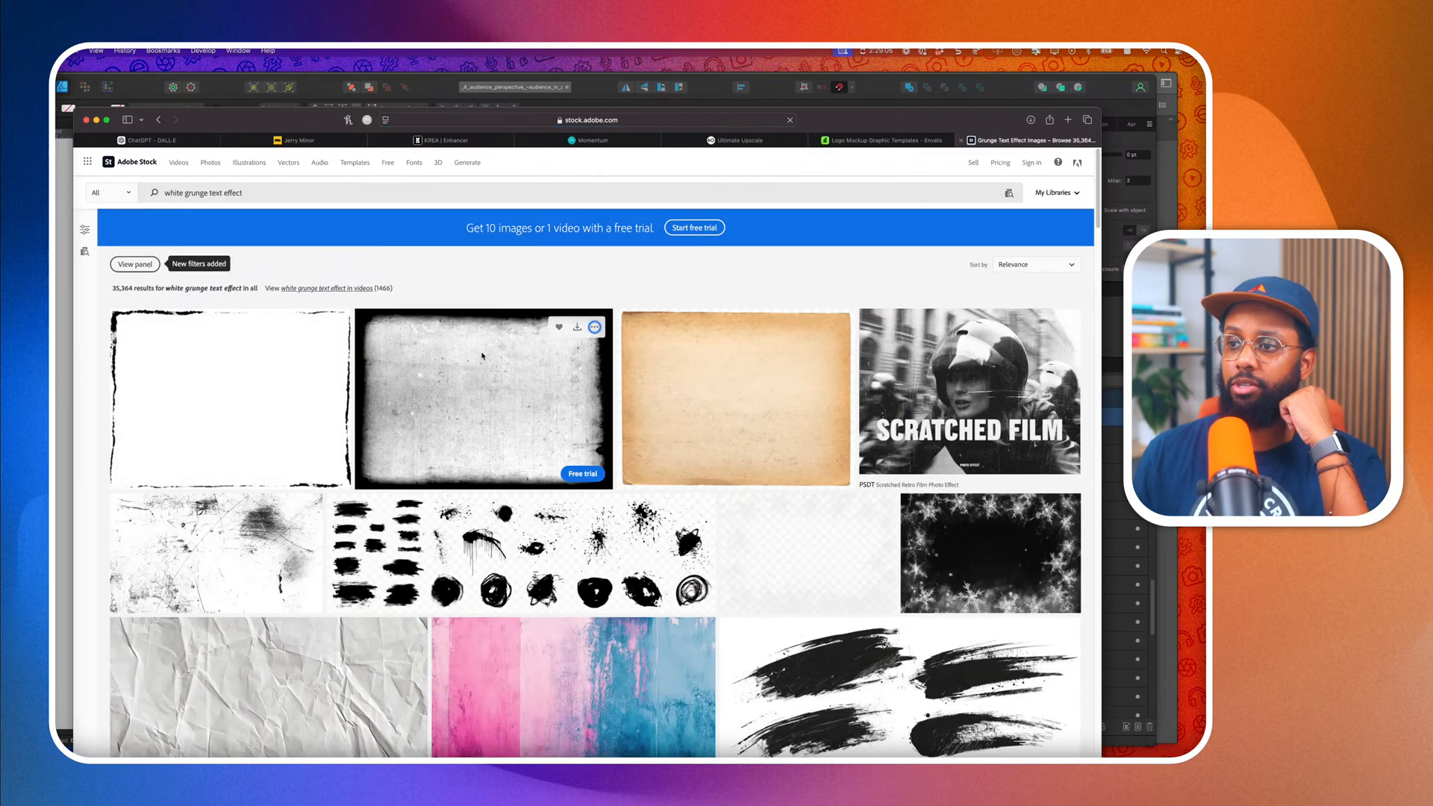
{"action": "scroll", "coordinate": [478, 359], "scroll_direction": "down", "scroll_amount": 4}
{"action": "scroll", "coordinate": [336, 269], "scroll_direction": "up", "scroll_amount": 4}
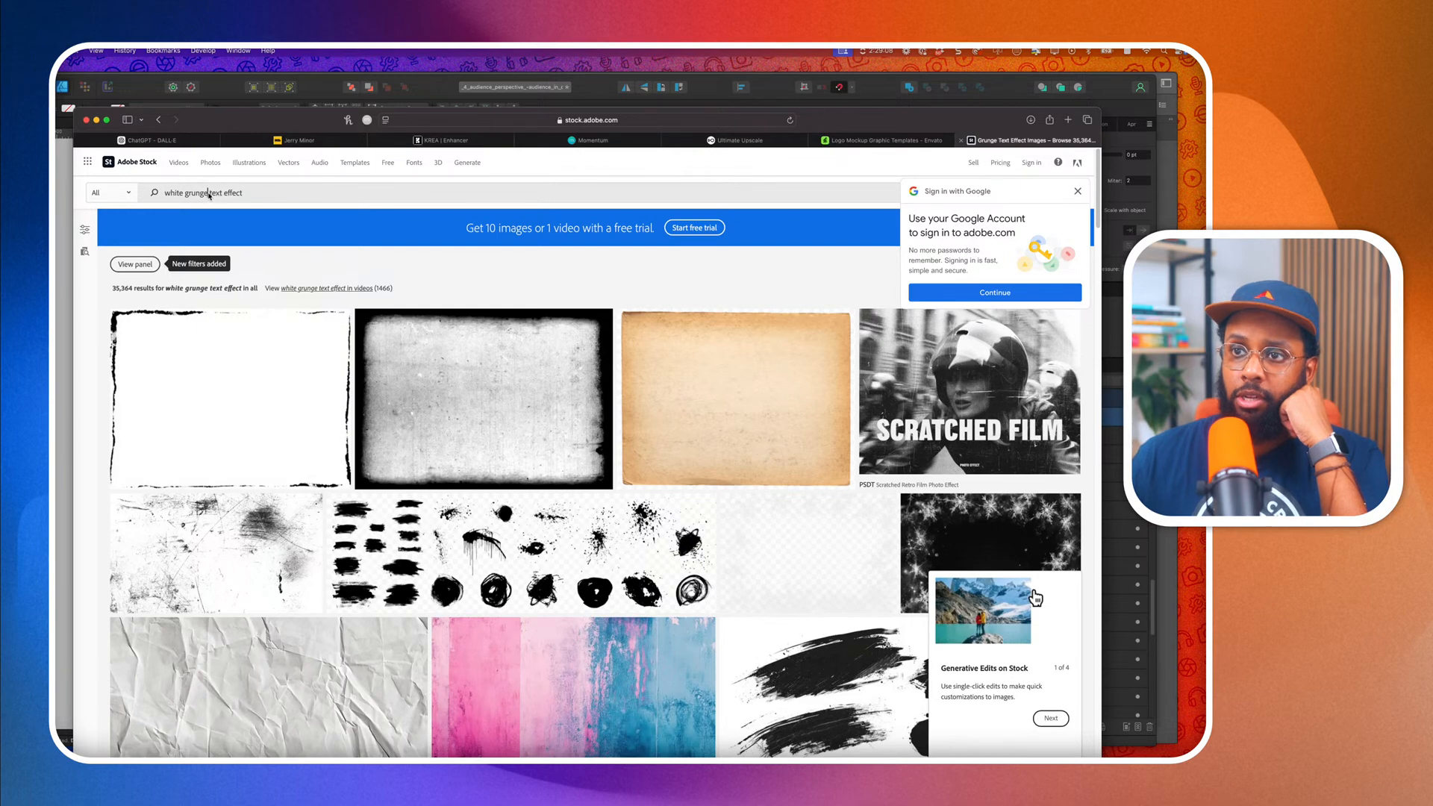
Refine the Adobe Stock search to "white text effect" and open the white-on-black NEON text style result in a new tab.
{"action": "key", "text": "BackSpace"}
{"action": "key", "text": "BackSpace"}
{"action": "key", "text": "BackSpace"}
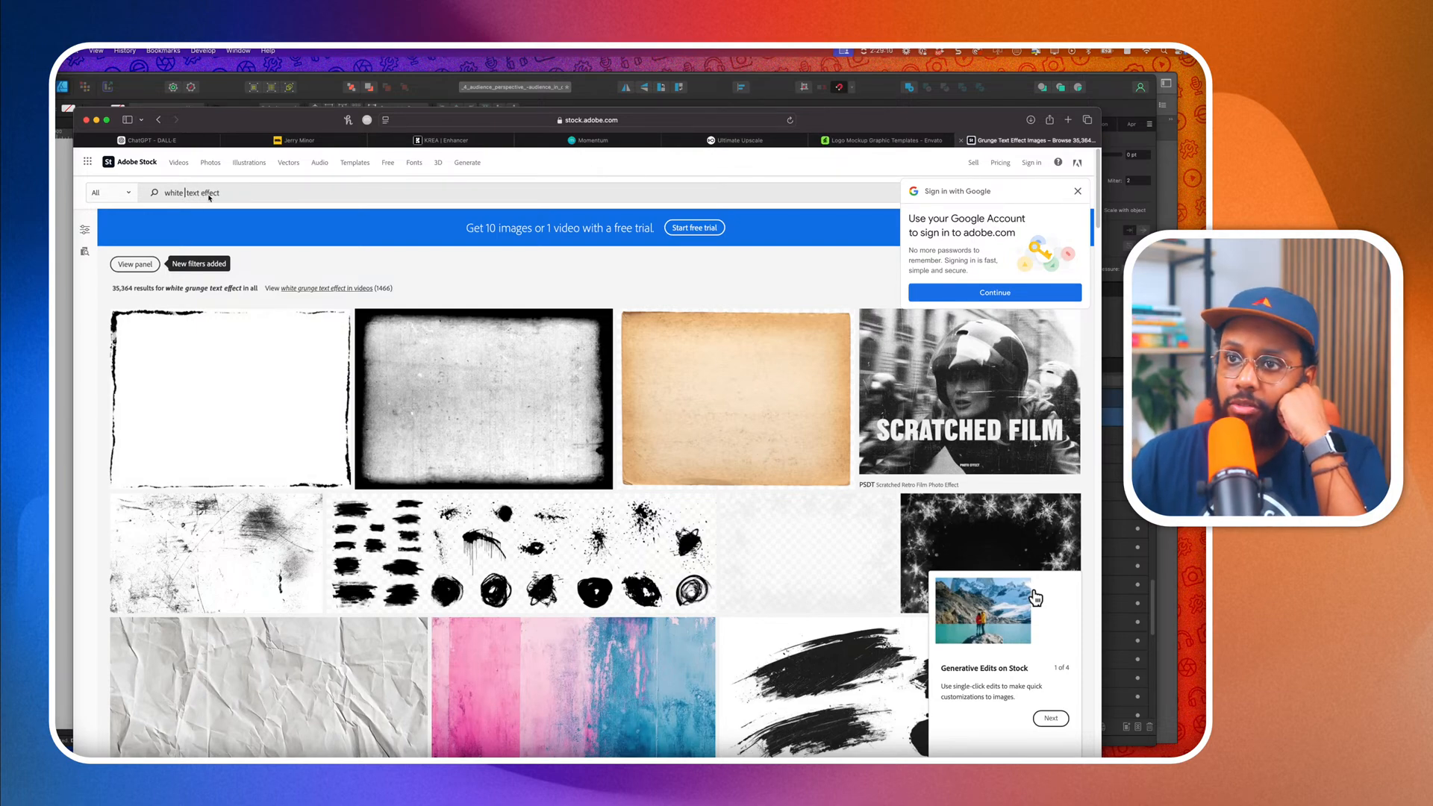
{"action": "key", "text": "Return"}
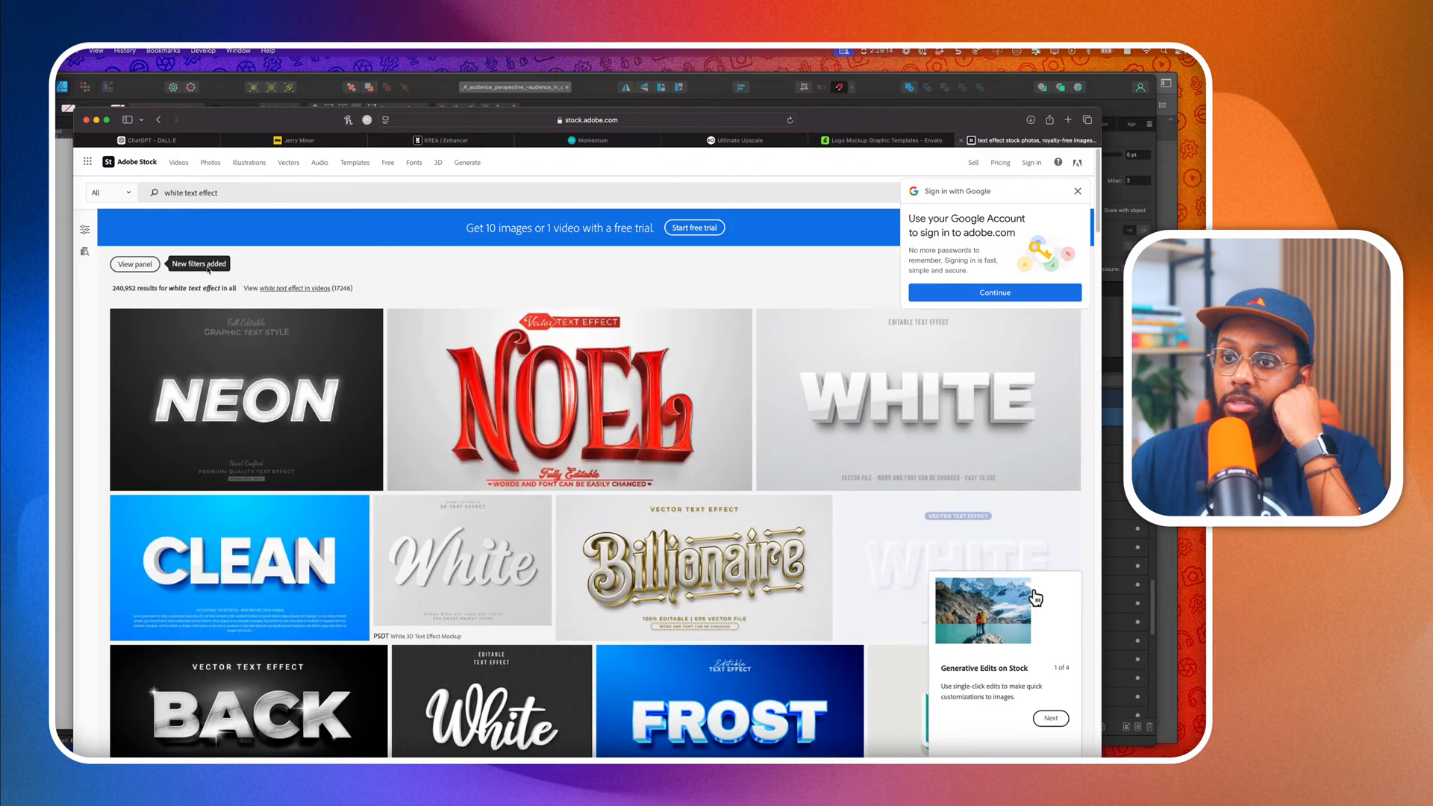
{"action": "mouse_move", "coordinate": [175, 394]}
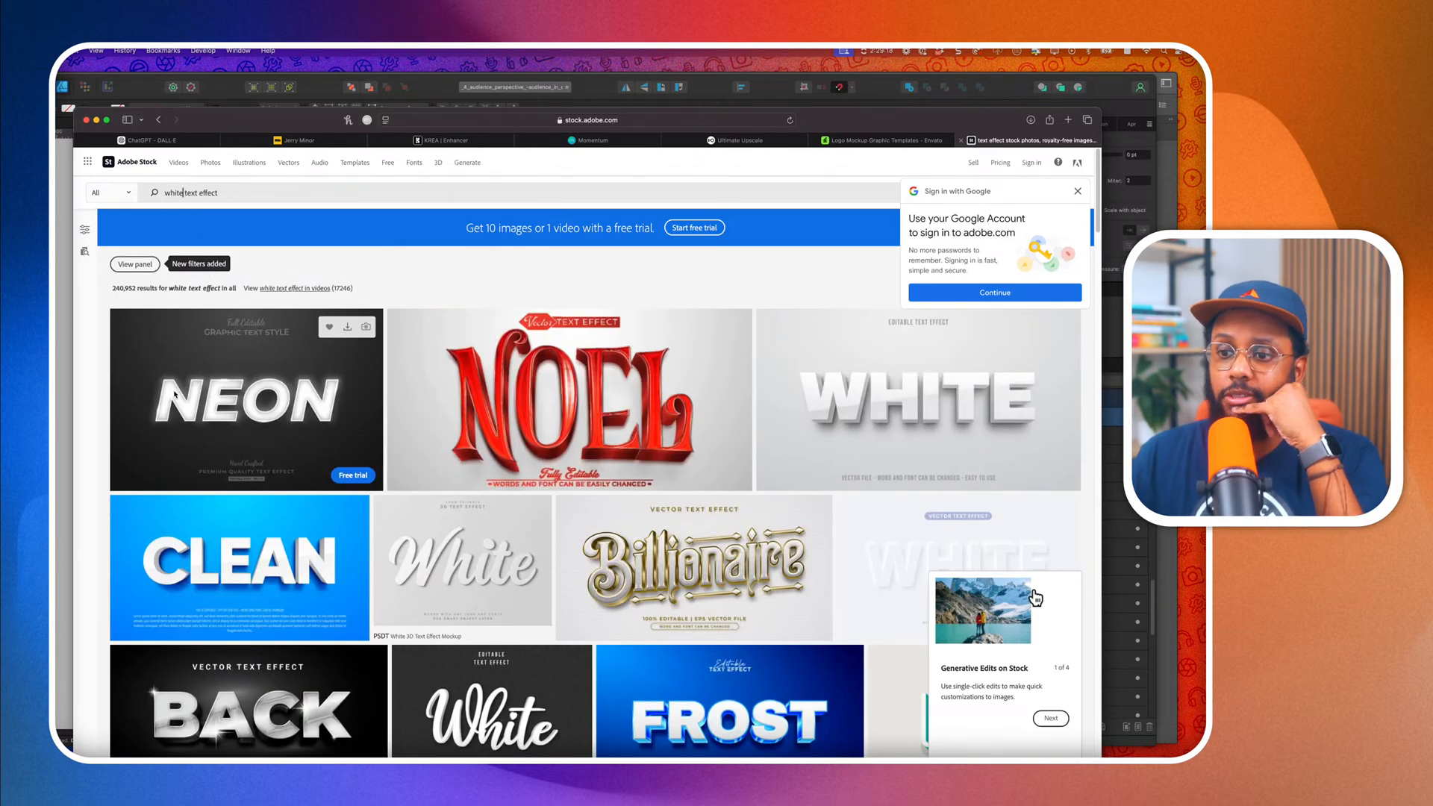
{"action": "right_click", "coordinate": [175, 394]}
{"action": "left_click", "coordinate": [205, 407]}
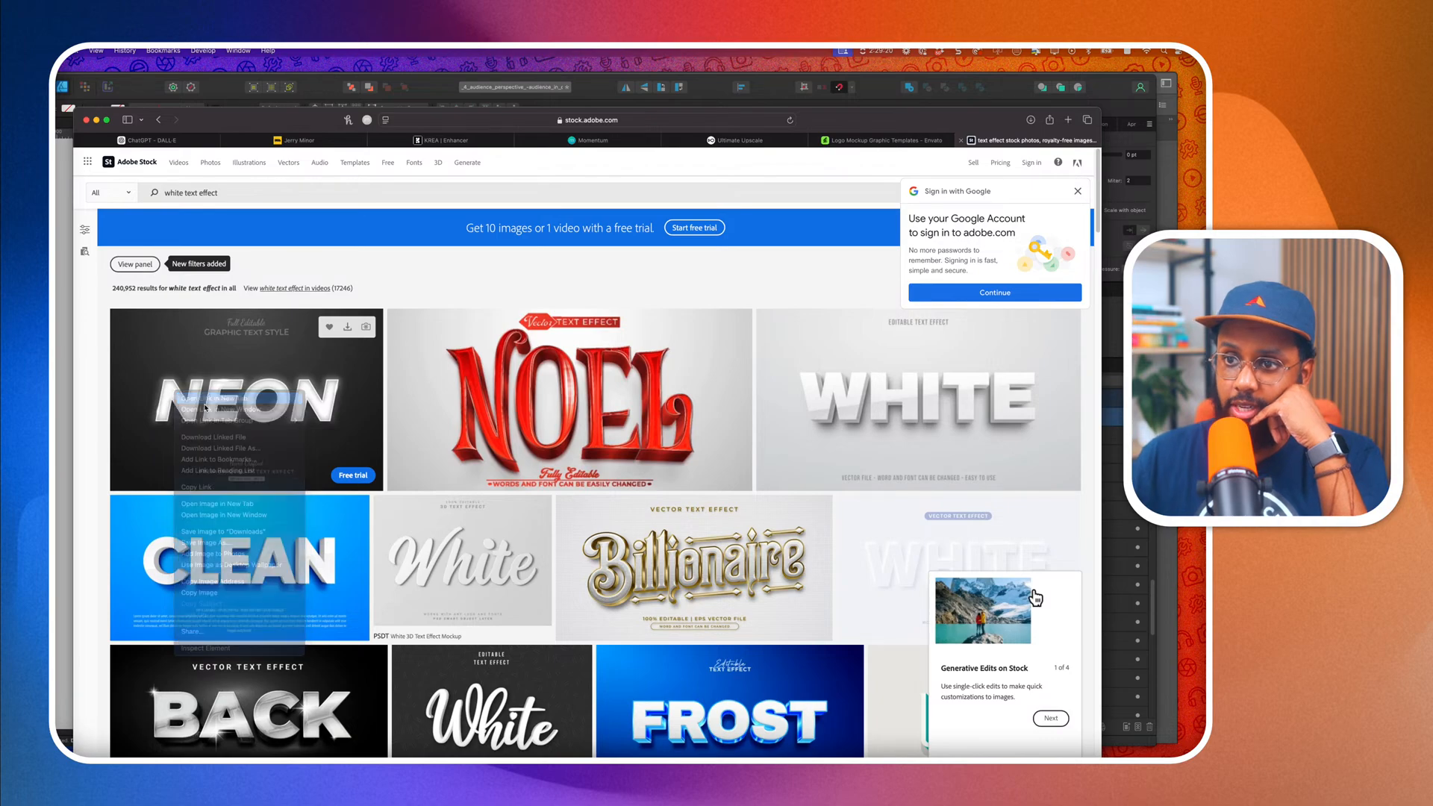
Browse further down the white text effect results for a suitable title treatment.
{"action": "scroll", "coordinate": [283, 496], "scroll_direction": "down", "scroll_amount": 3}
{"action": "scroll", "coordinate": [283, 497], "scroll_direction": "down", "scroll_amount": 10}
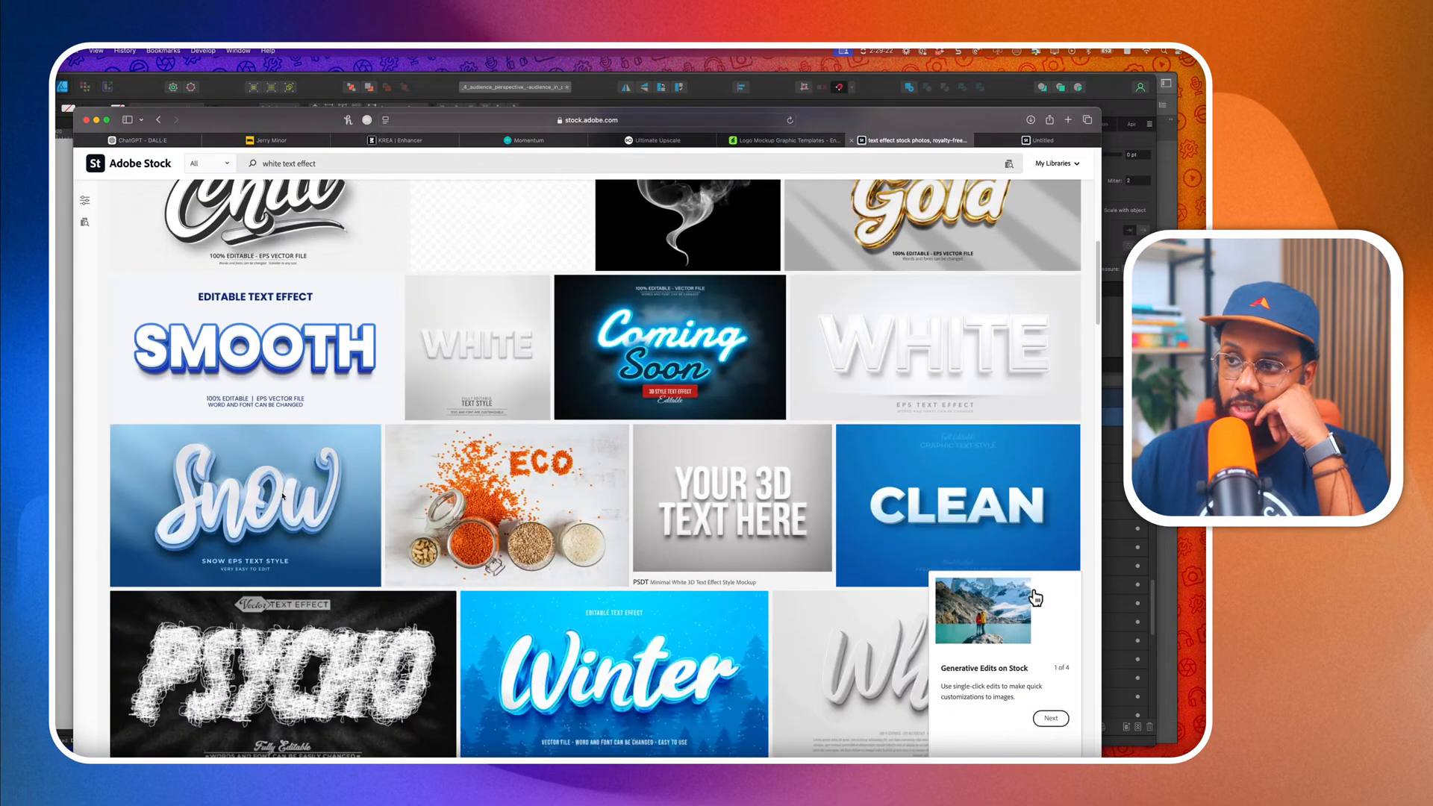
{"action": "scroll", "coordinate": [283, 496], "scroll_direction": "down", "scroll_amount": 10}
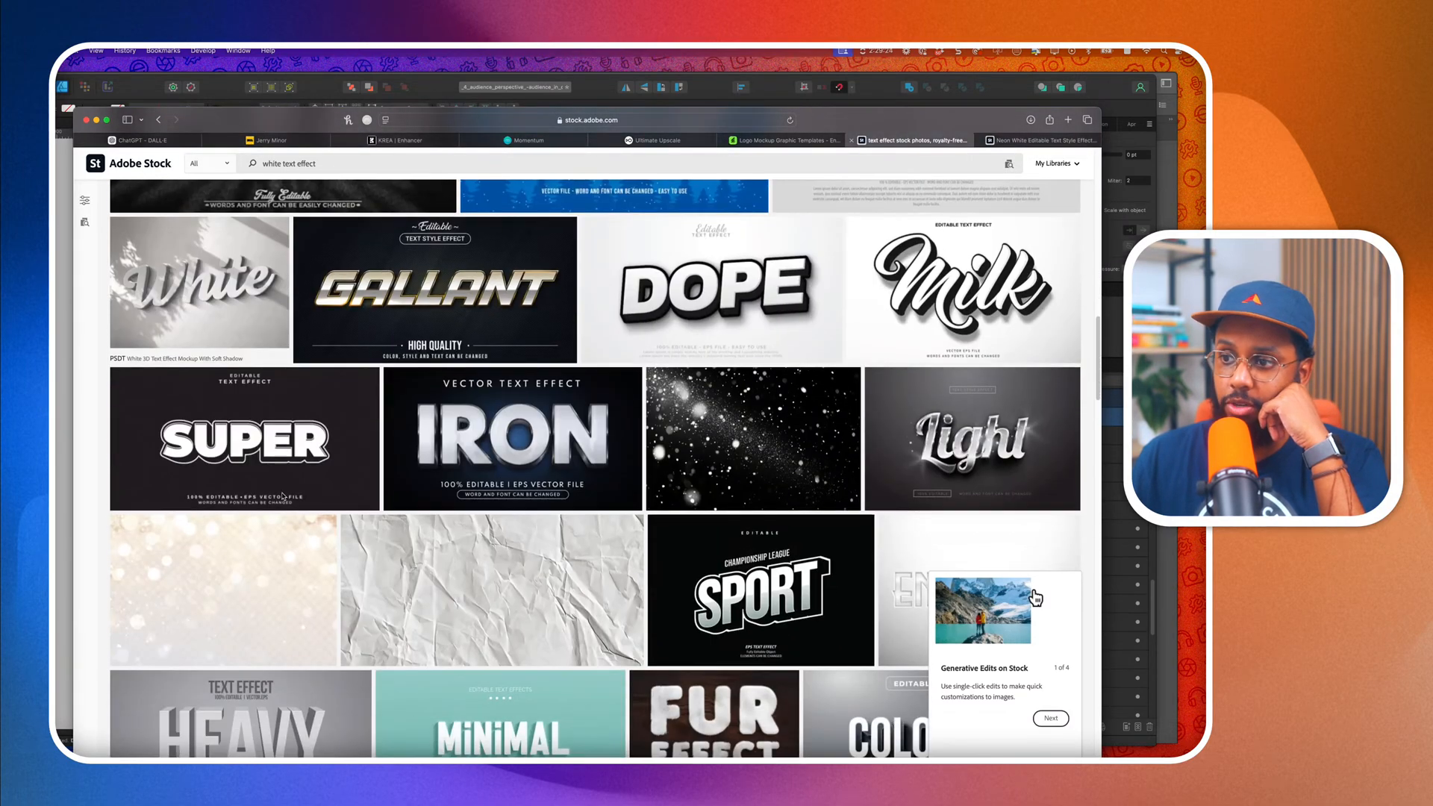
{"action": "scroll", "coordinate": [283, 496], "scroll_direction": "down", "scroll_amount": 4}
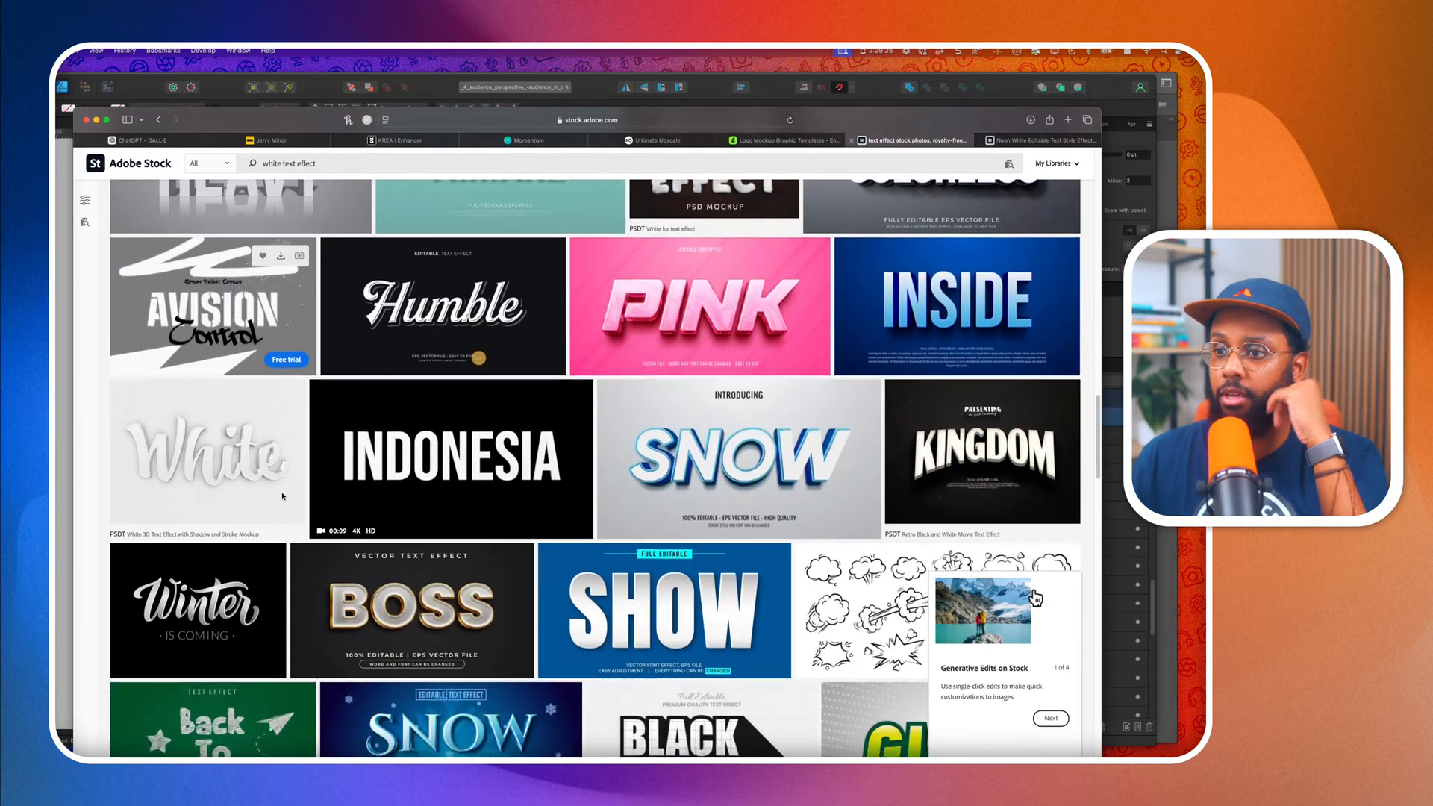
{"action": "scroll", "coordinate": [283, 496], "scroll_direction": "down", "scroll_amount": 5}
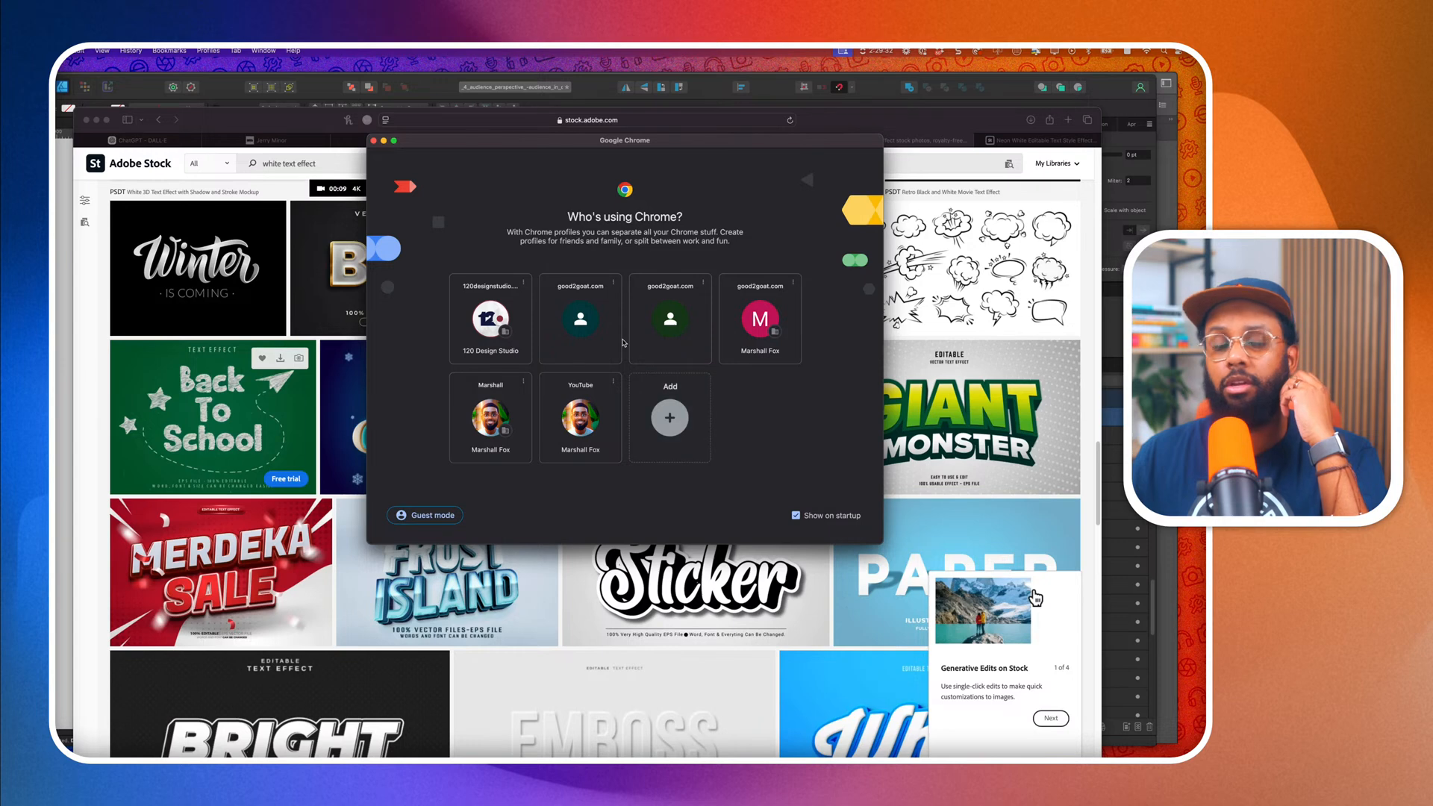
Switch to a Chrome profile, open leonardo.ai, launch the web app, and bring up Image Creation in Classic Mode.
{"action": "left_click", "coordinate": [492, 415]}
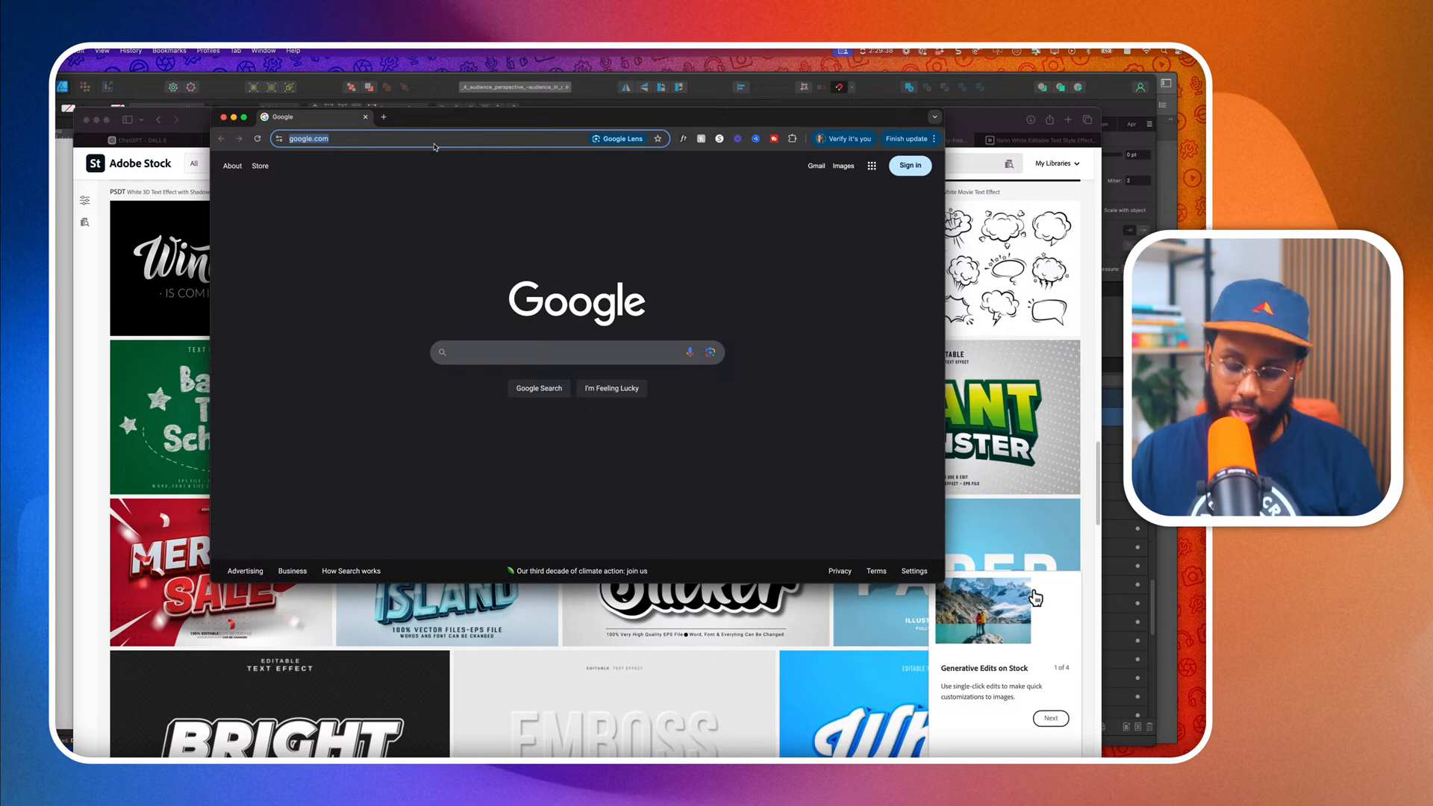
{"action": "type", "text": "leonardo.ai"}
{"action": "key", "text": "Return"}
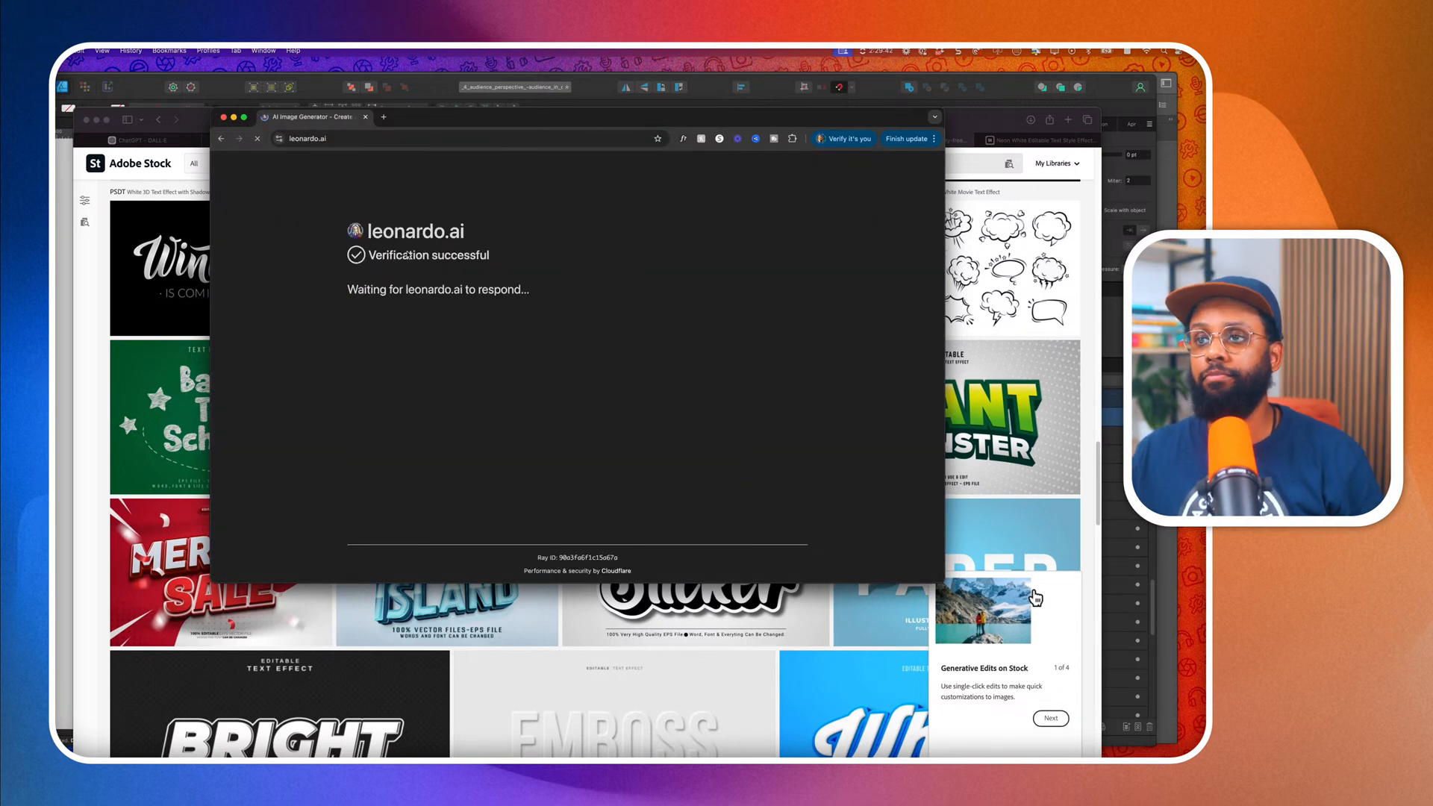
{"action": "left_click", "coordinate": [825, 192]}
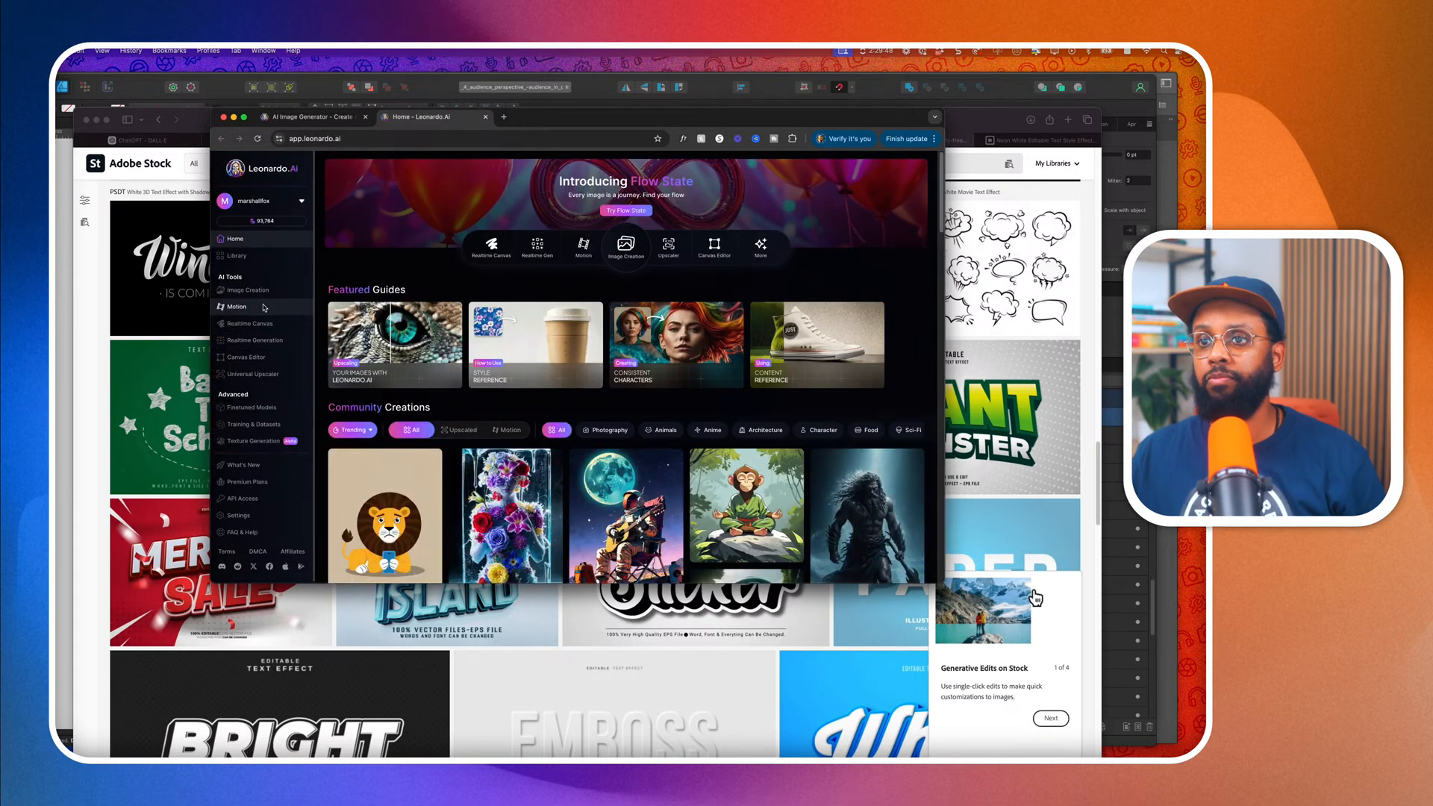
{"action": "left_click", "coordinate": [254, 289]}
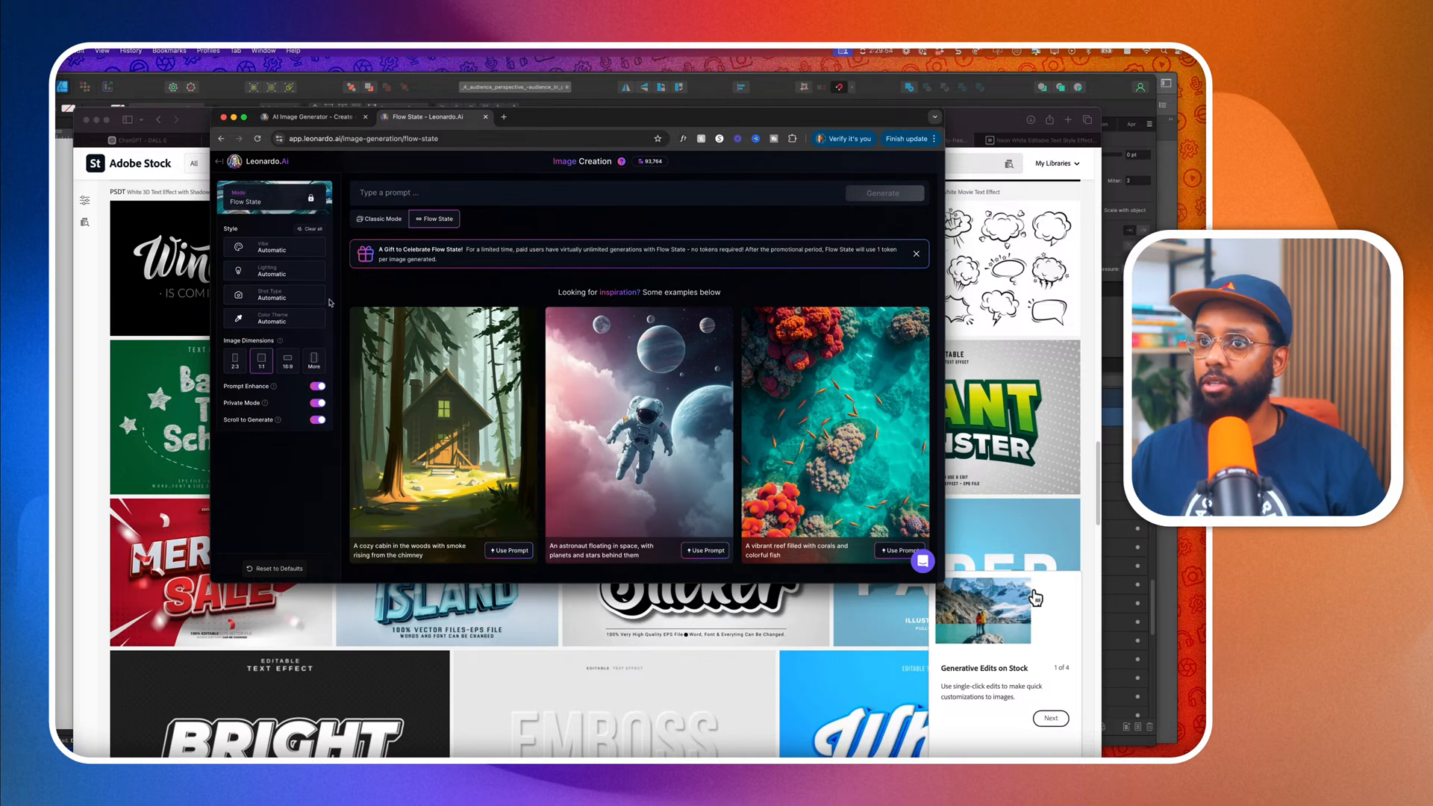
{"action": "left_click", "coordinate": [218, 163]}
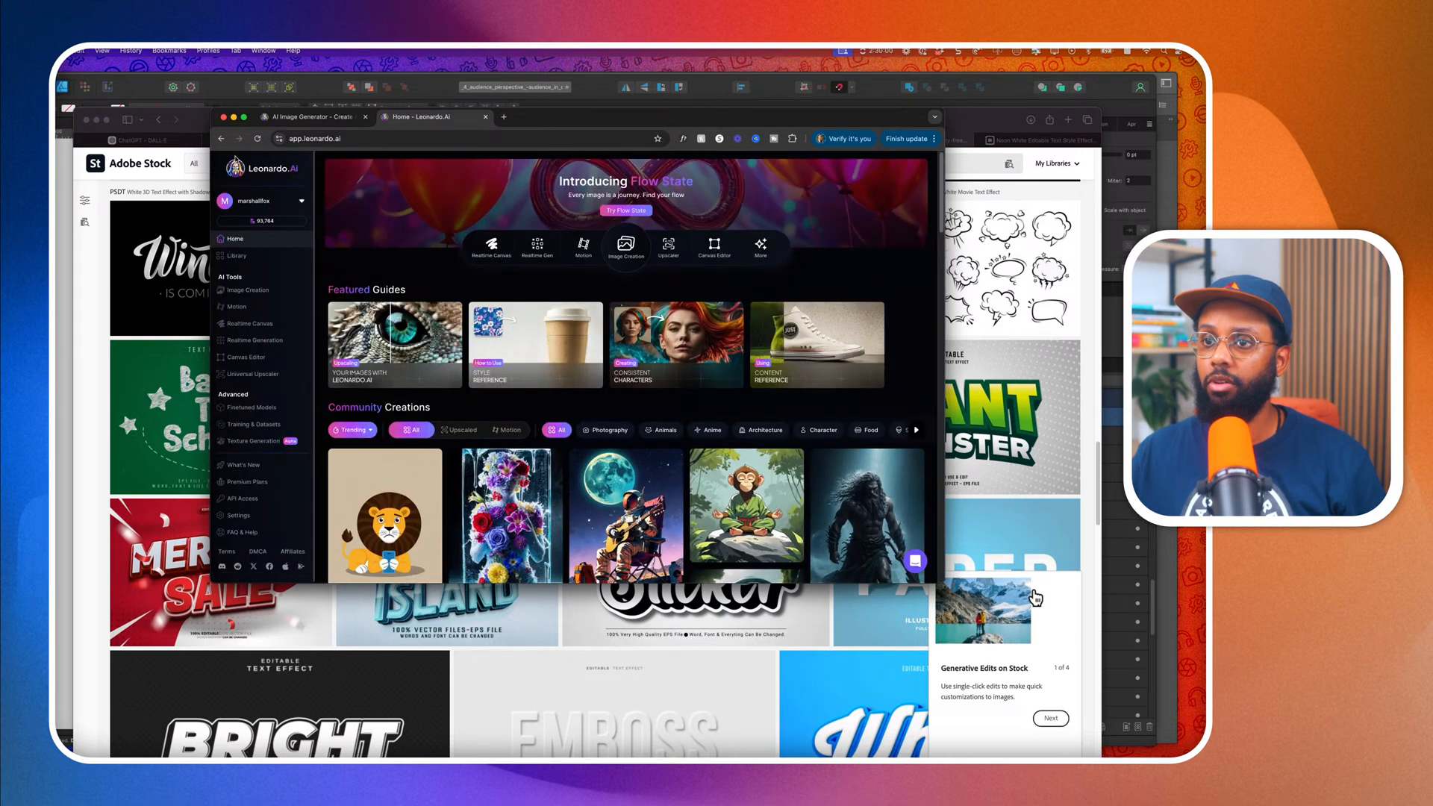
{"action": "left_click", "coordinate": [248, 290]}
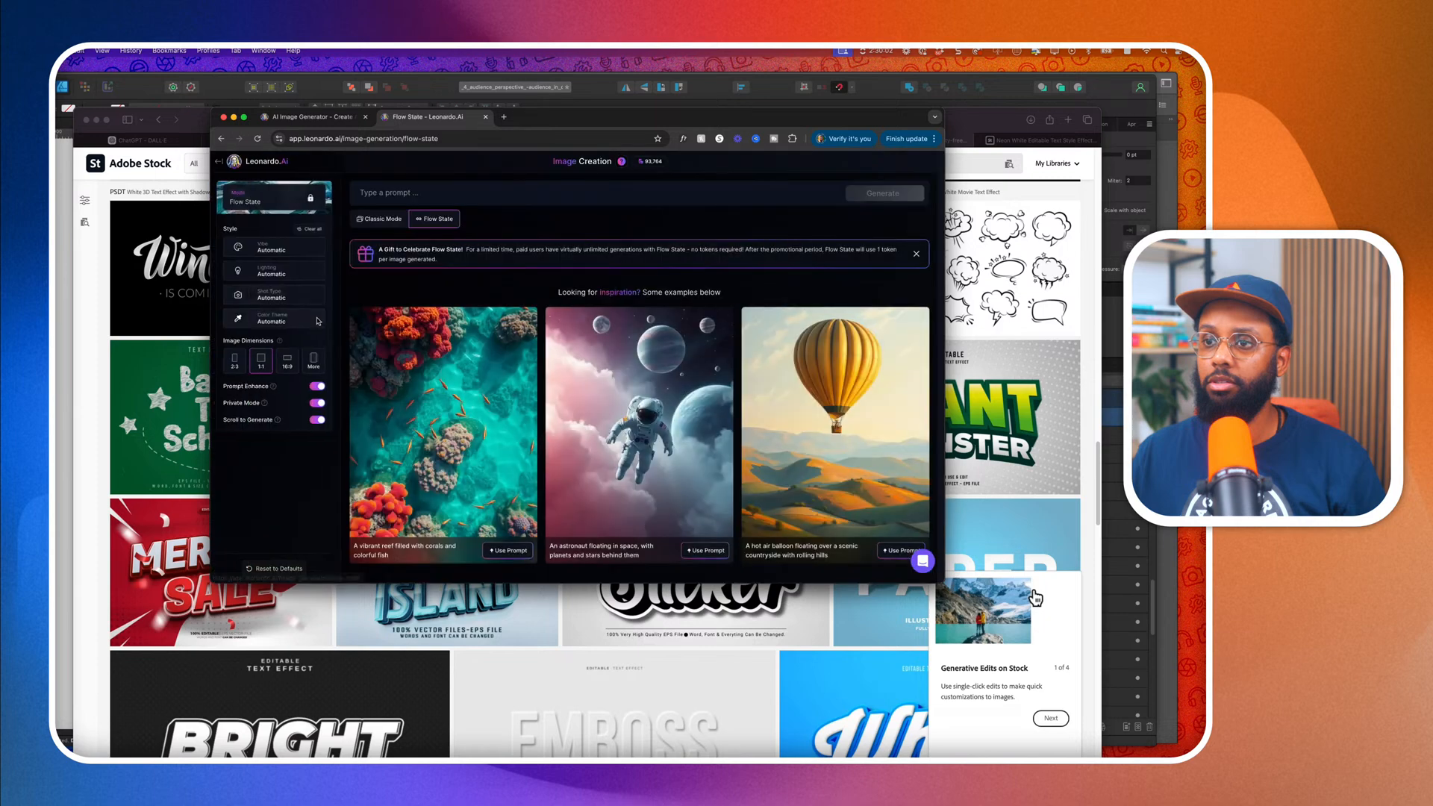
{"action": "left_click", "coordinate": [379, 220]}
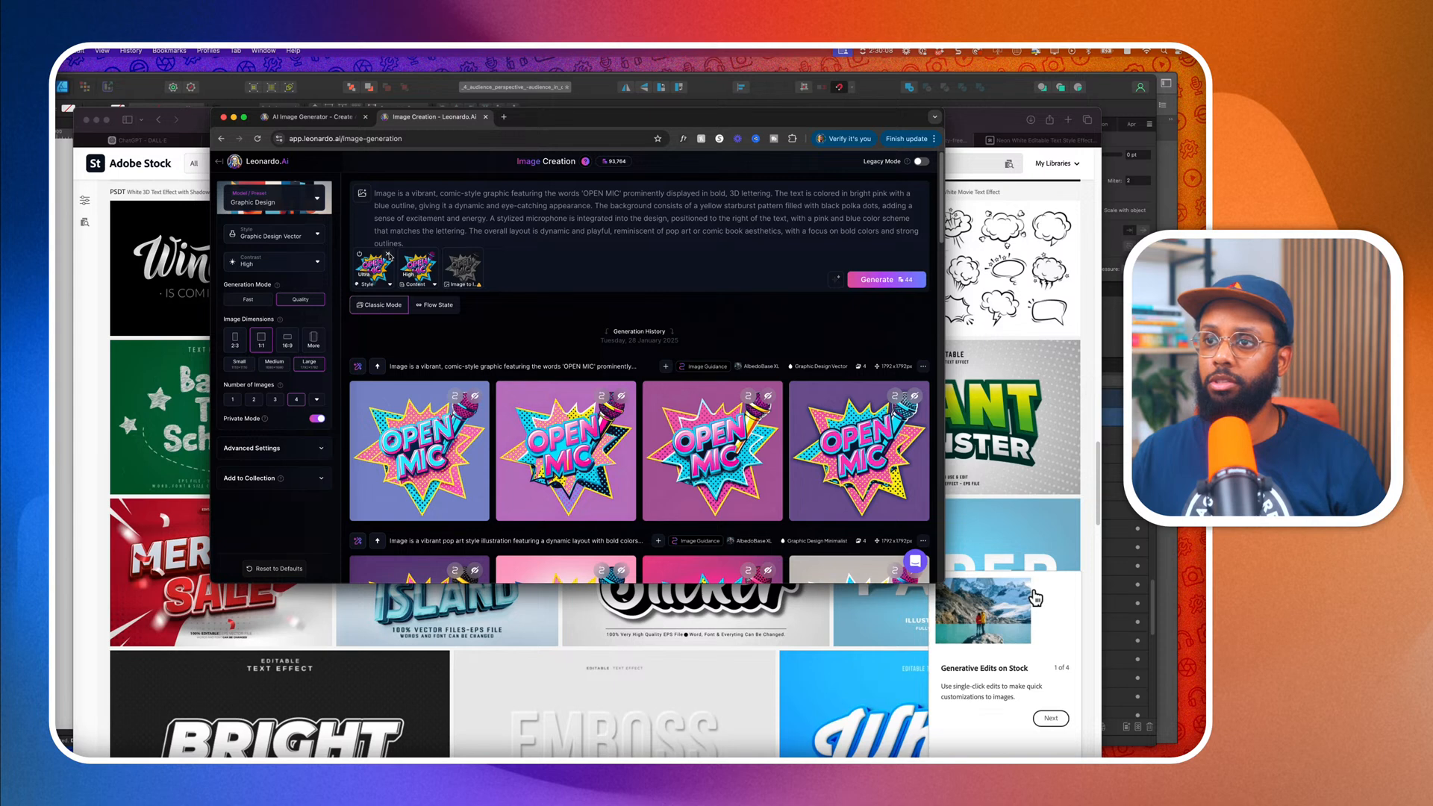
Remove the style, content and image-to-image reference pictures attached to the OPEN MIC prompt.
{"action": "left_click", "coordinate": [388, 255]}
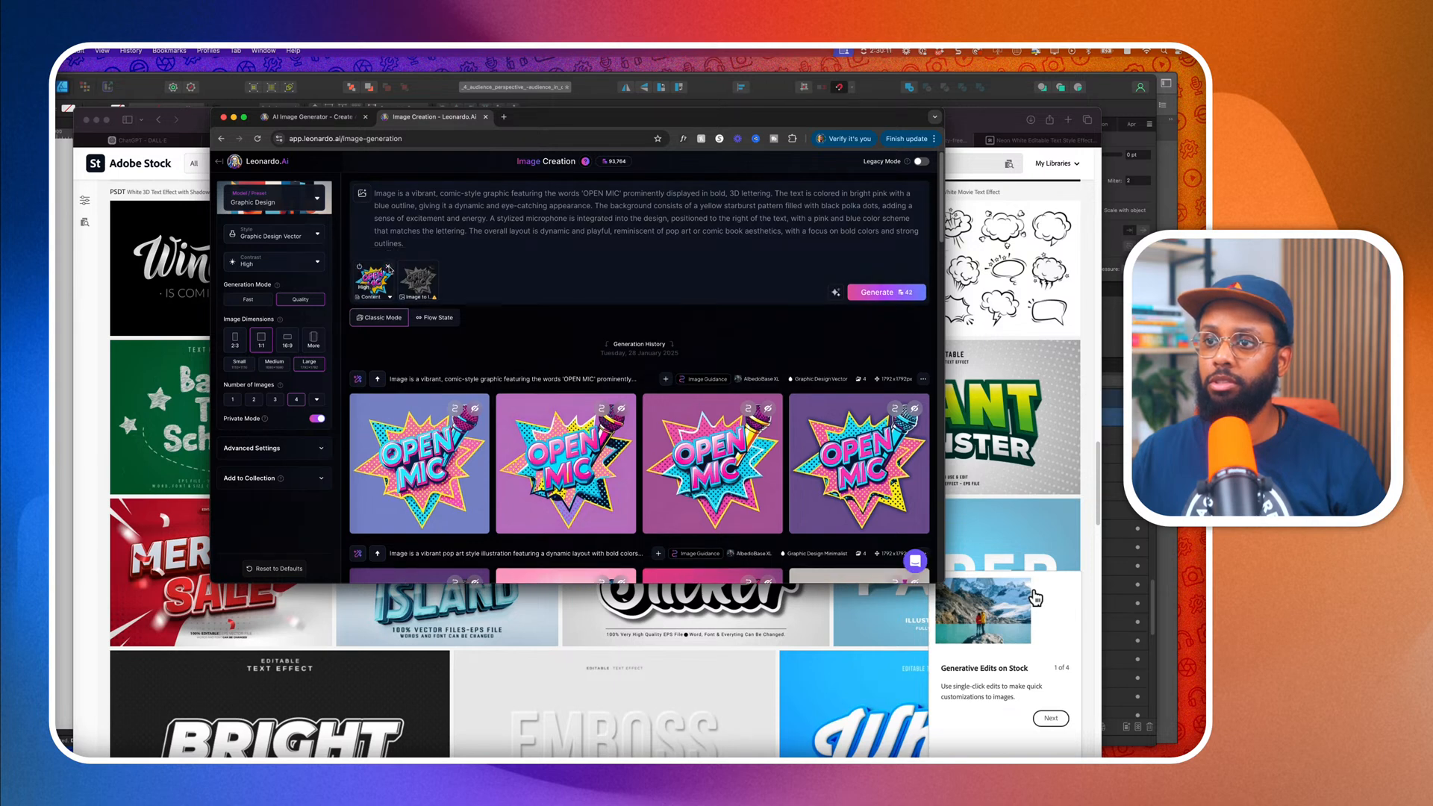
{"action": "left_click", "coordinate": [388, 267]}
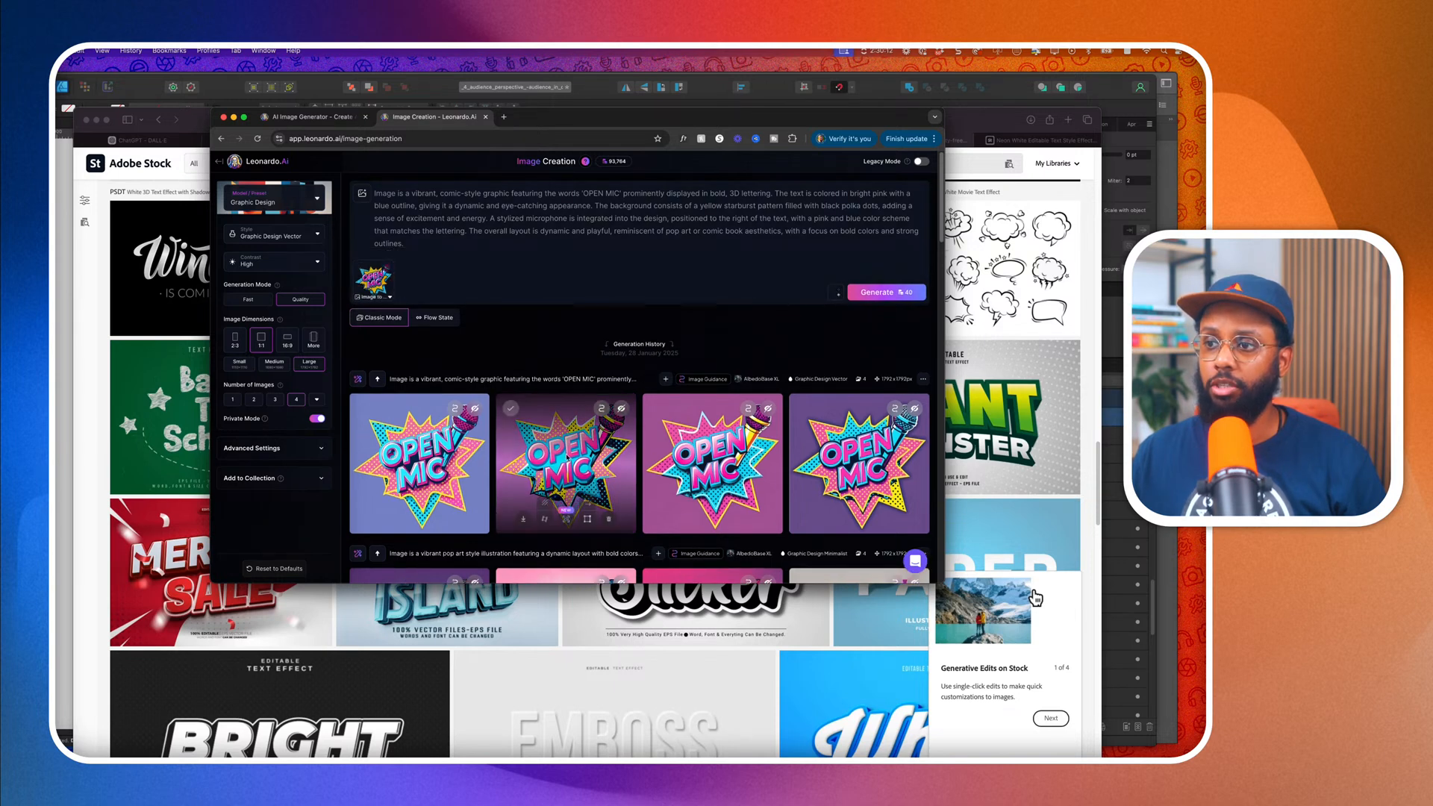
{"action": "scroll", "coordinate": [565, 457], "scroll_direction": "down", "scroll_amount": 1}
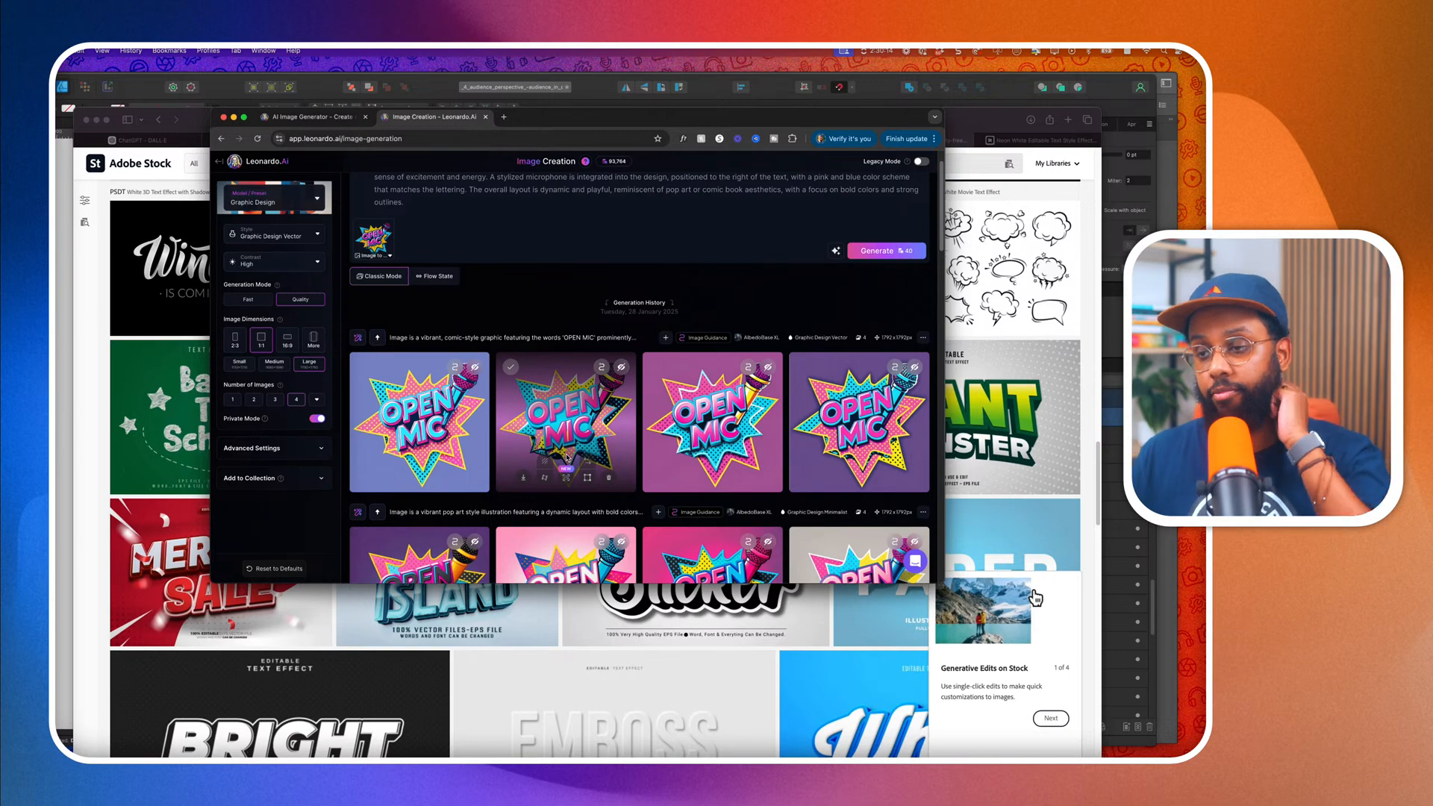
{"action": "scroll", "coordinate": [566, 457], "scroll_direction": "down", "scroll_amount": 3}
{"action": "scroll", "coordinate": [567, 457], "scroll_direction": "down", "scroll_amount": 3}
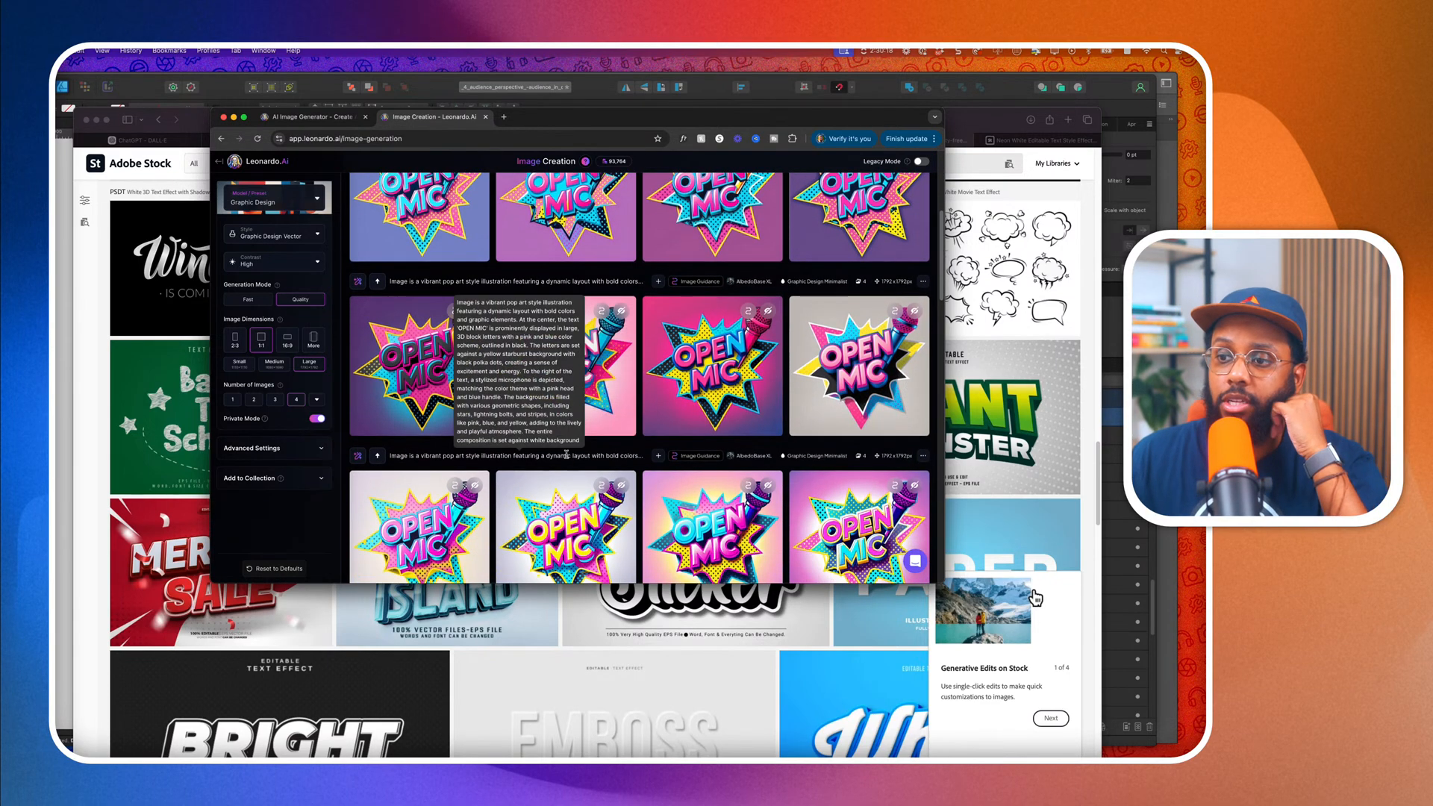
{"action": "scroll", "coordinate": [567, 456], "scroll_direction": "up", "scroll_amount": 5}
{"action": "scroll", "coordinate": [567, 457], "scroll_direction": "up", "scroll_amount": 1}
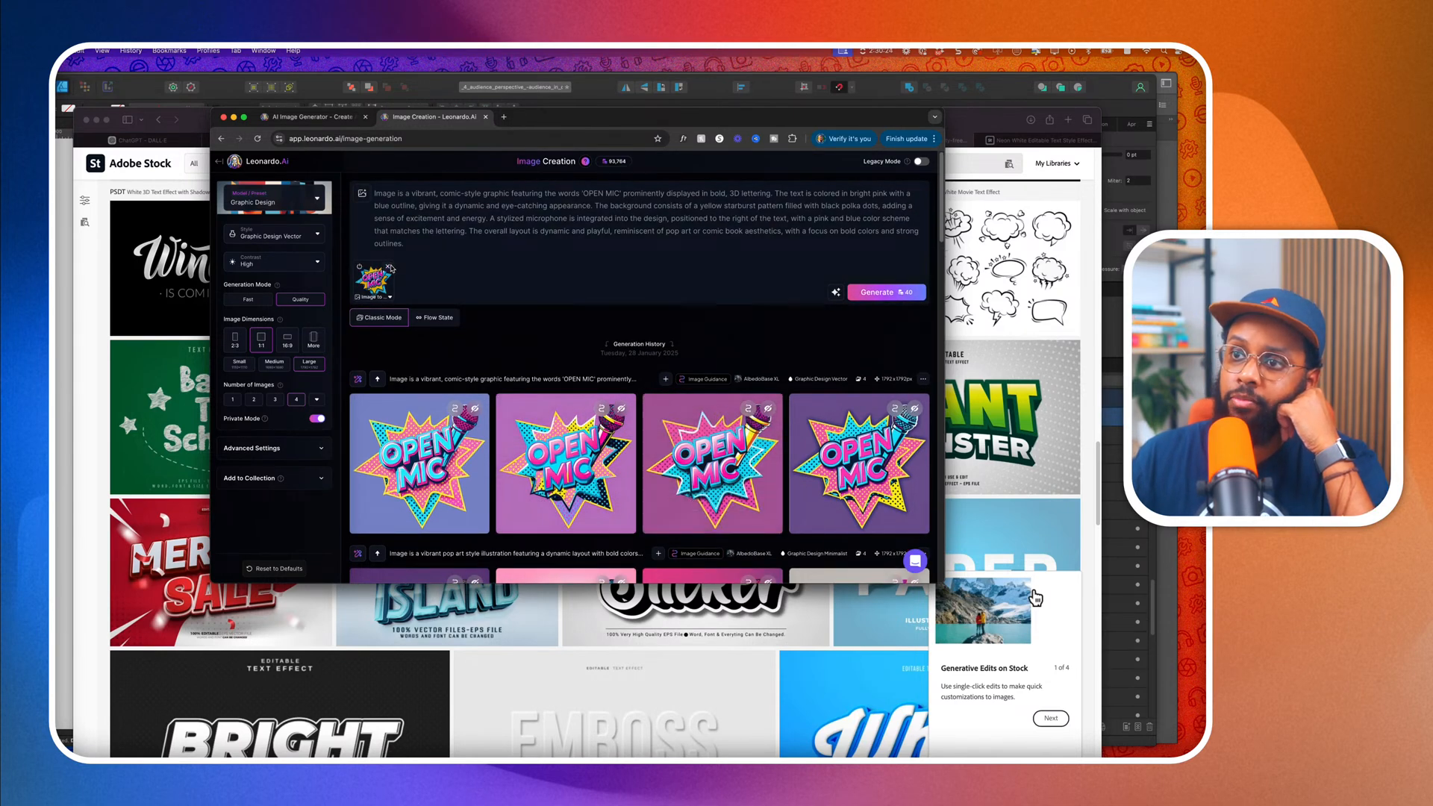
{"action": "left_click", "coordinate": [389, 267]}
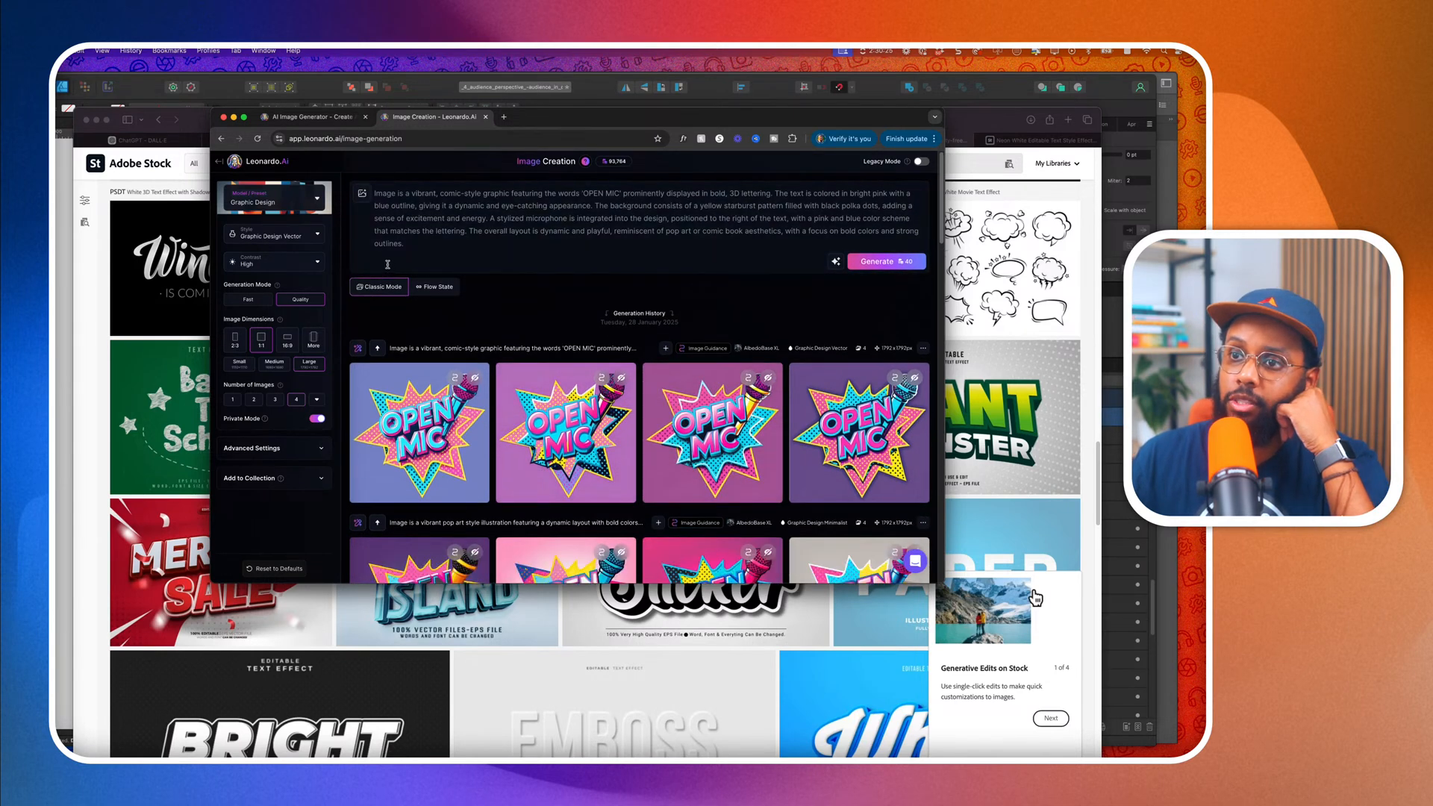
Add a Content Reference as image guidance for the prompt and start uploading a new image for it.
{"action": "left_click", "coordinate": [362, 192]}
{"action": "key", "text": "Escape"}
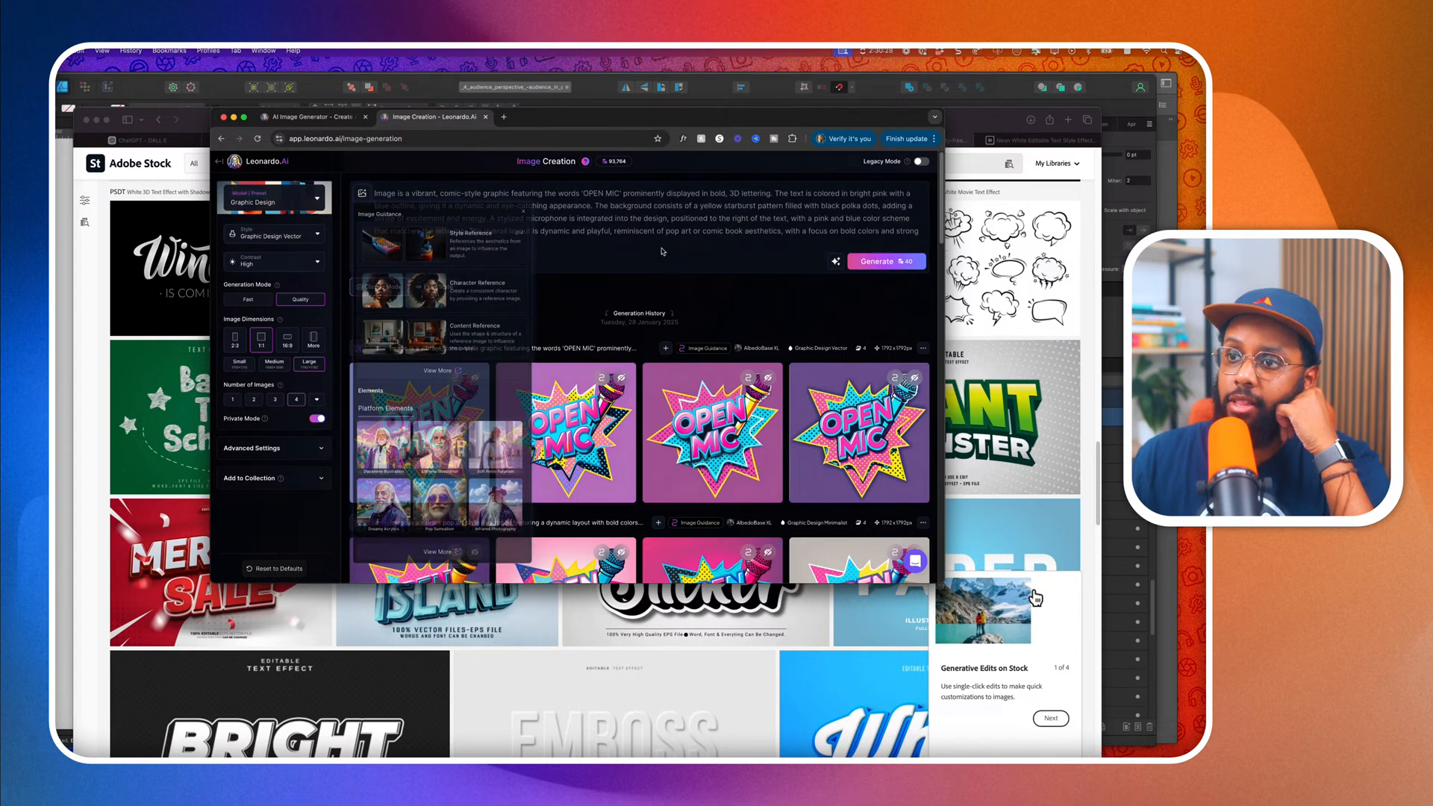
{"action": "left_click", "coordinate": [362, 192]}
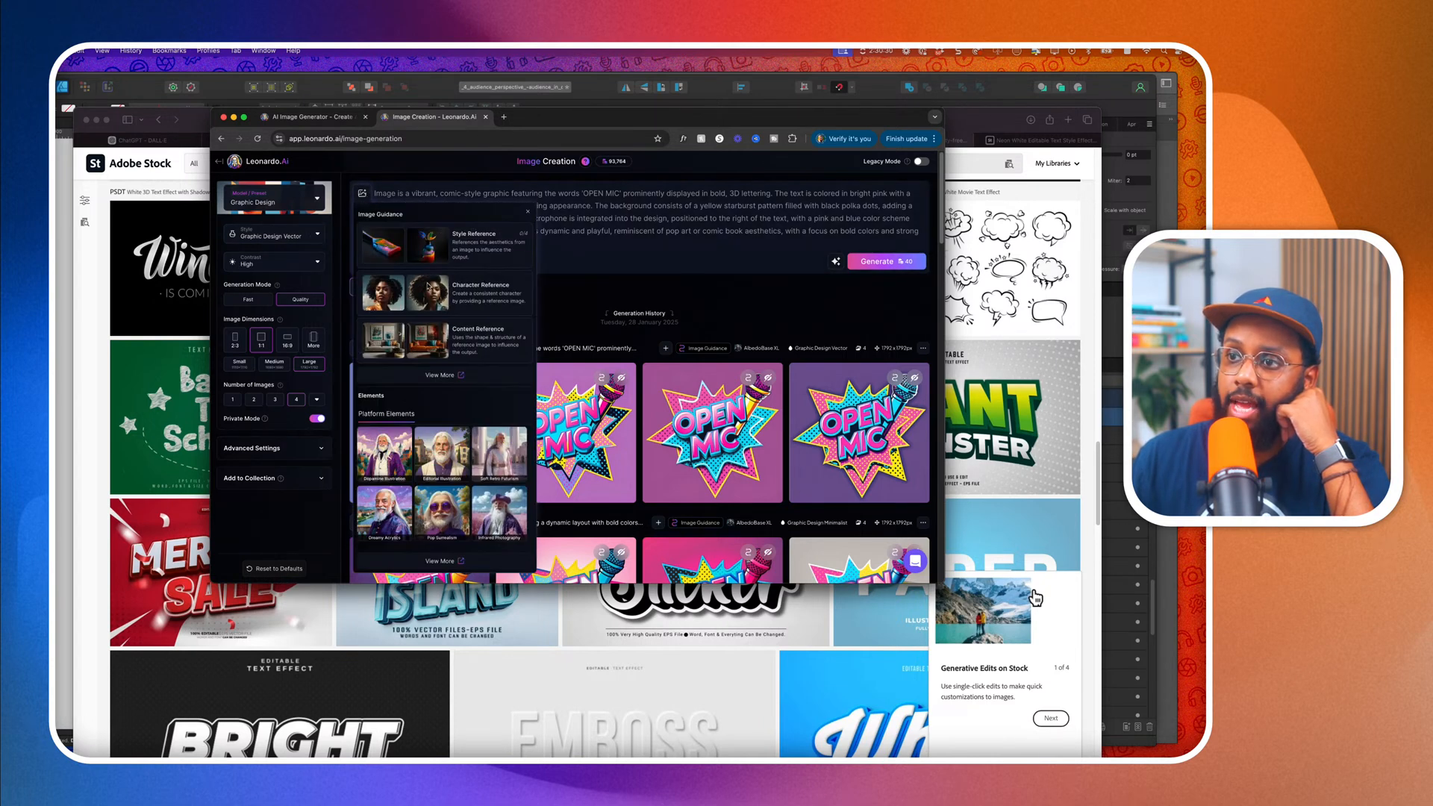
{"action": "left_click", "coordinate": [431, 347]}
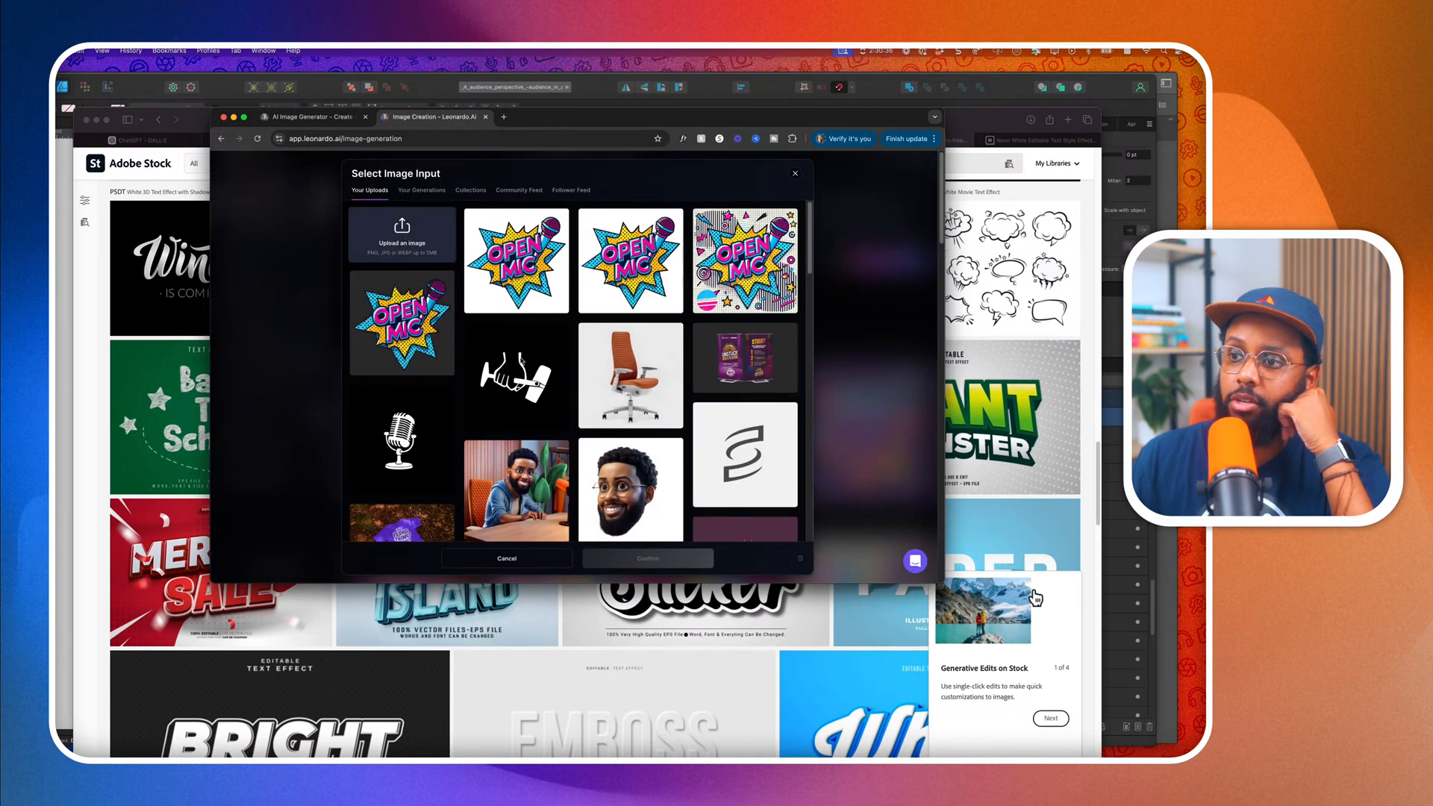
{"action": "left_click", "coordinate": [402, 234]}
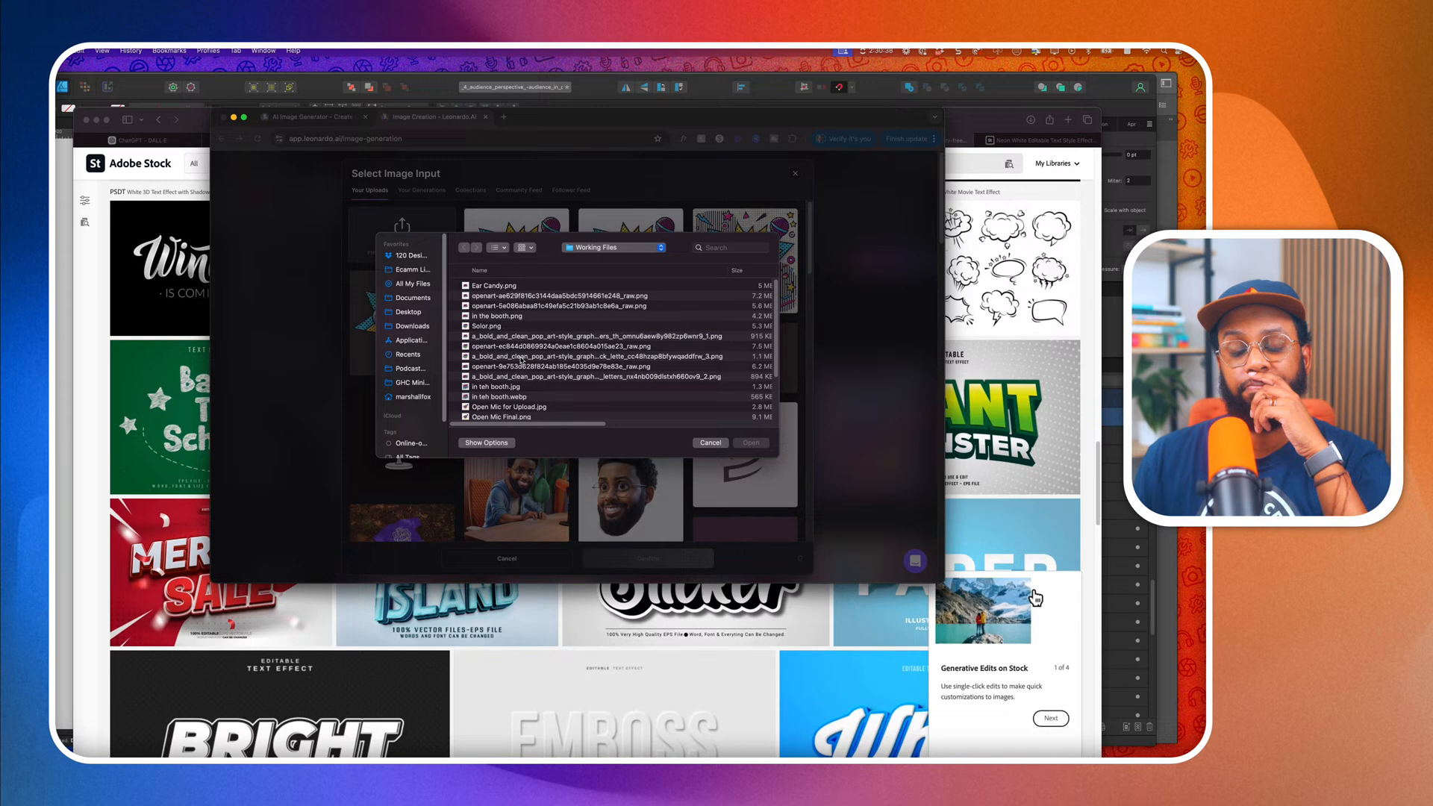
Look through the files in the recent Cover Images folder for a title image to upload.
{"action": "left_click", "coordinate": [604, 248]}
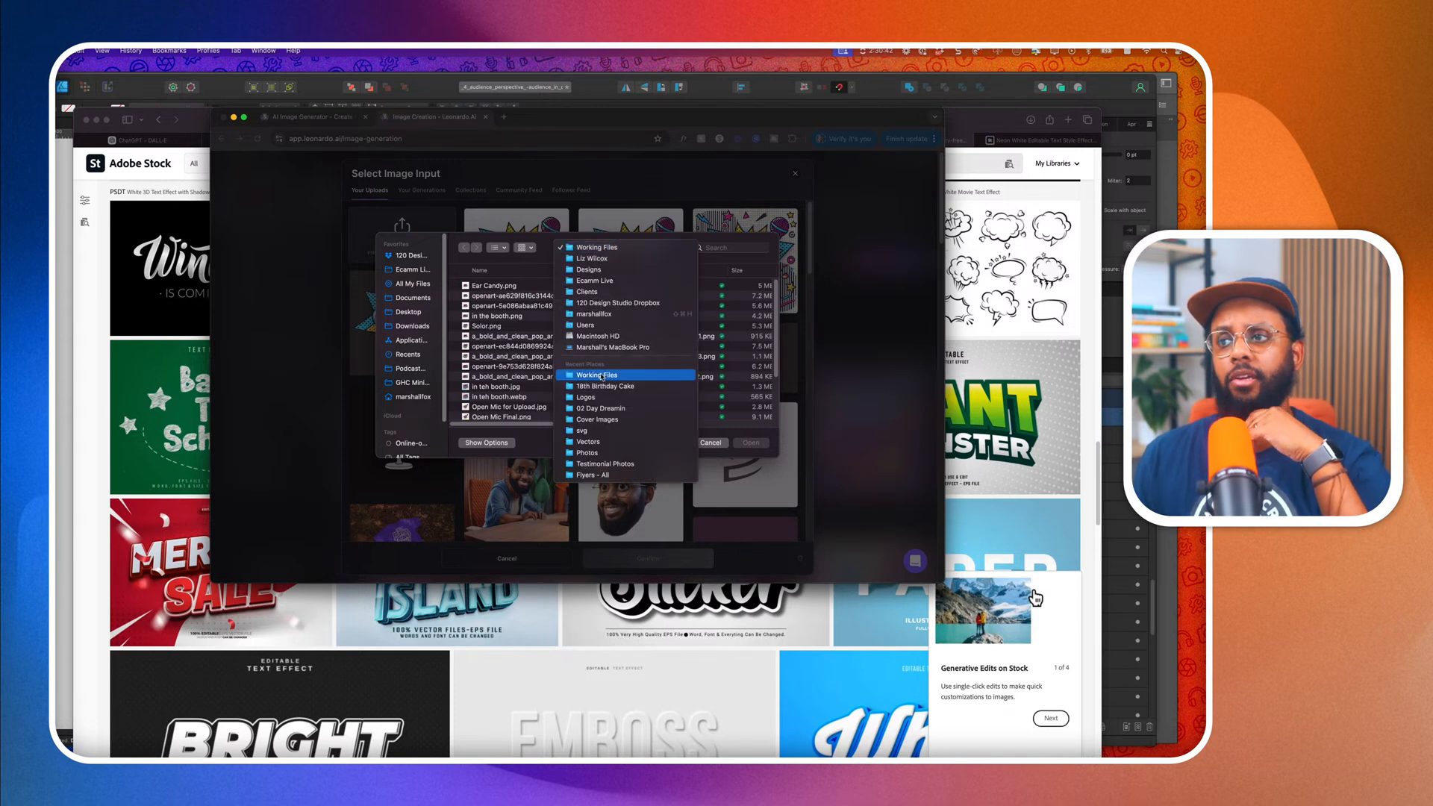
{"action": "left_click", "coordinate": [597, 419]}
{"action": "left_click", "coordinate": [616, 247]}
{"action": "key", "text": "Escape"}
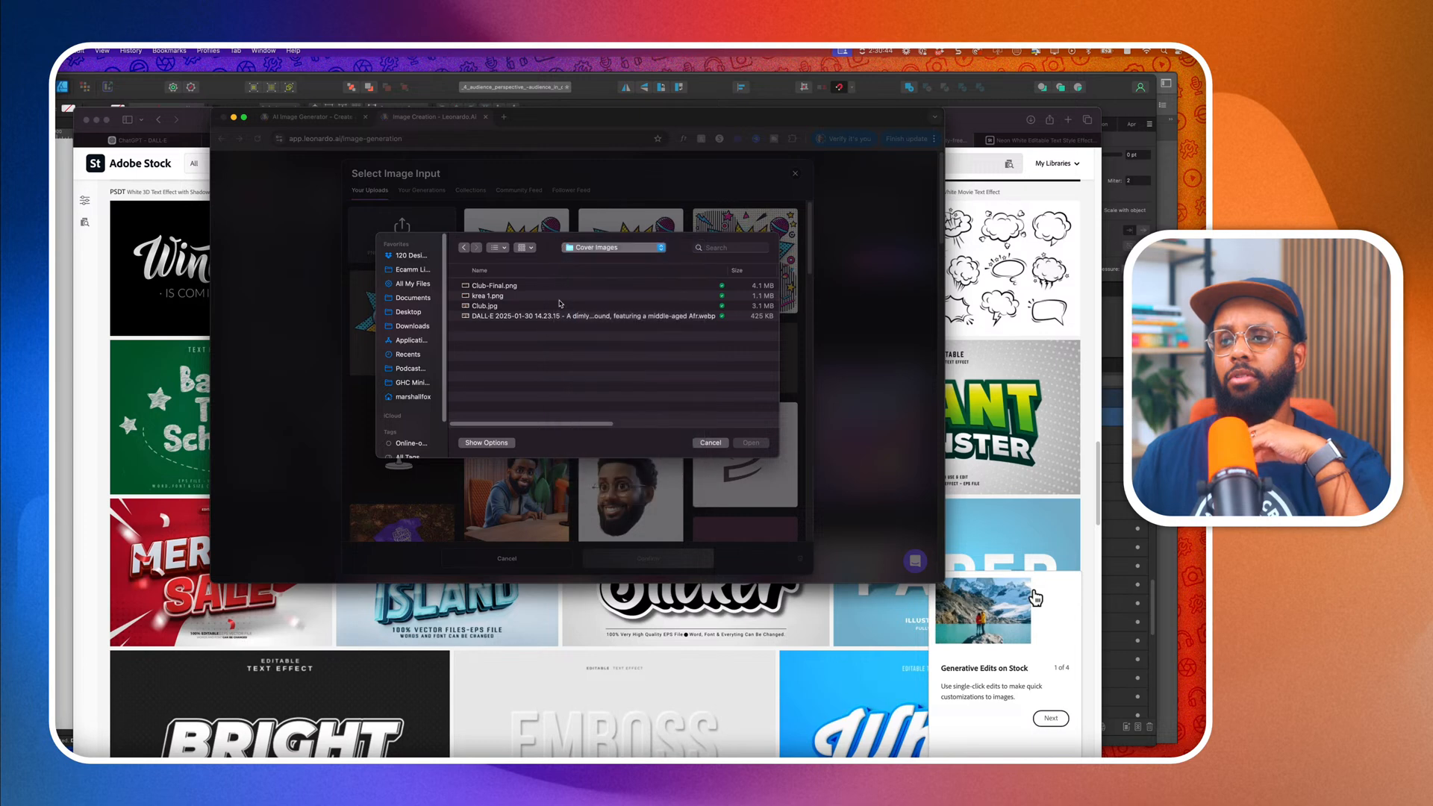
{"action": "scroll", "coordinate": [559, 344], "scroll_direction": "down", "scroll_amount": 3}
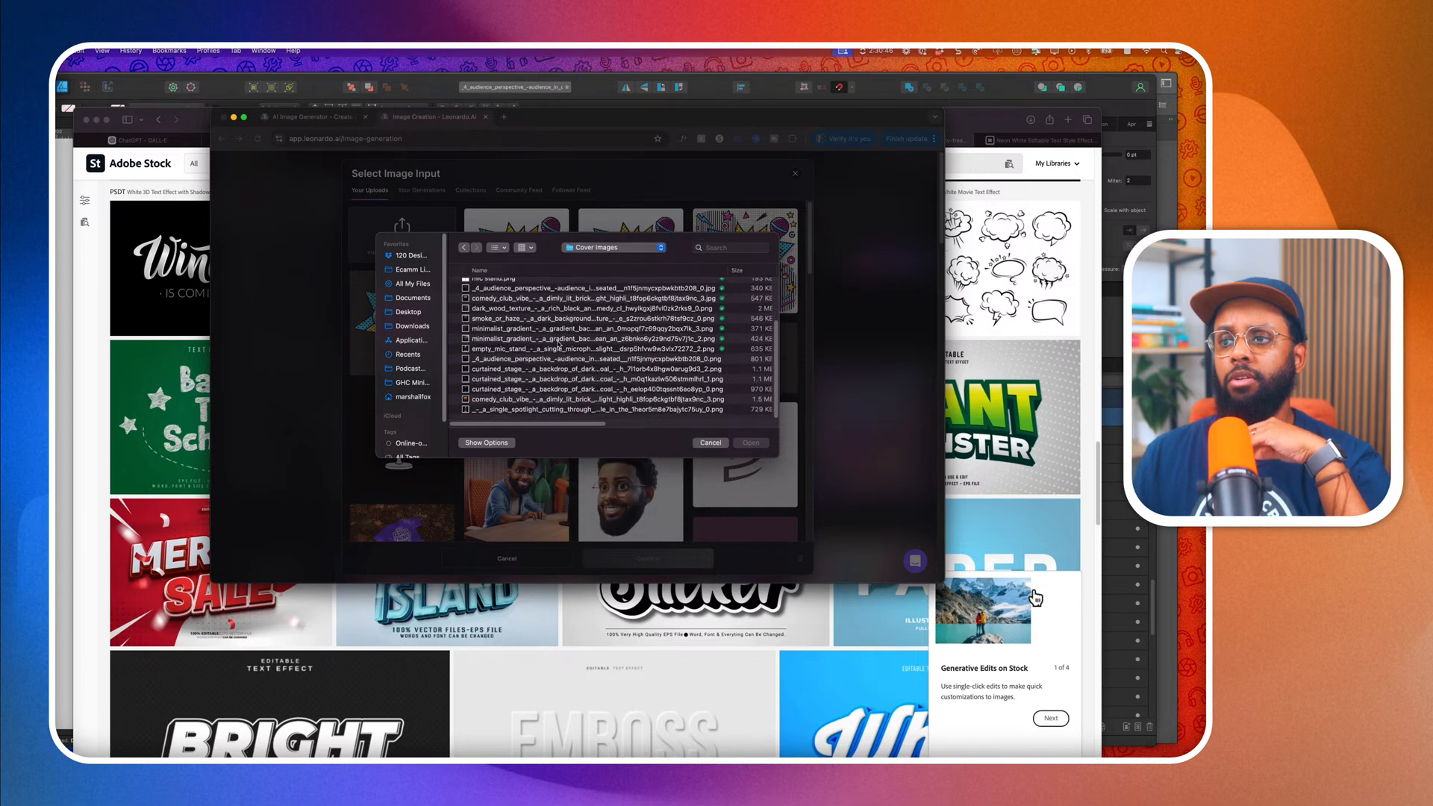
{"action": "scroll", "coordinate": [515, 313], "scroll_direction": "up", "scroll_amount": 3}
{"action": "scroll", "coordinate": [511, 304], "scroll_direction": "up", "scroll_amount": 1}
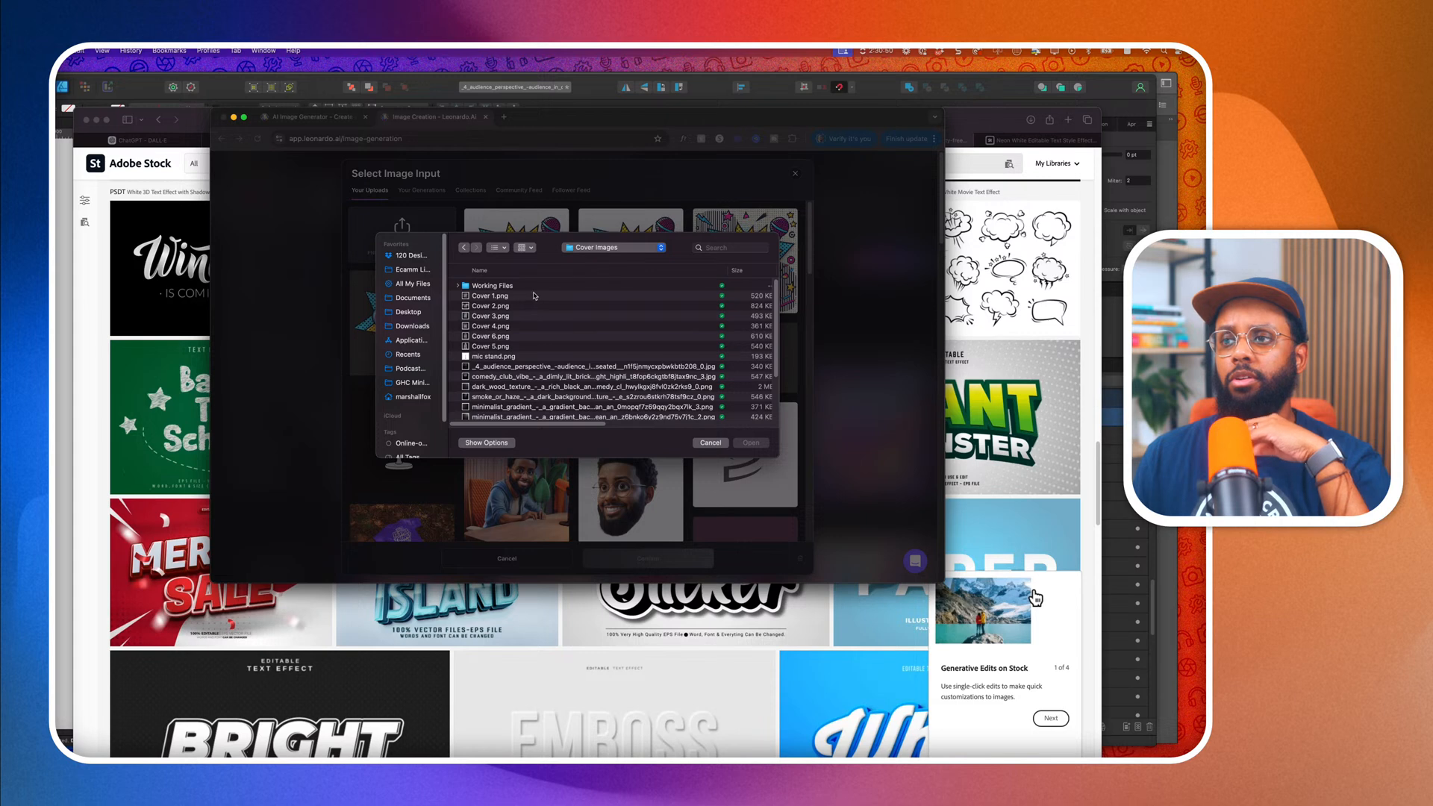
Upload Concept 1.png from the Concept folder as the Content Reference, previewing the file before opening it.
{"action": "left_click", "coordinate": [590, 249]}
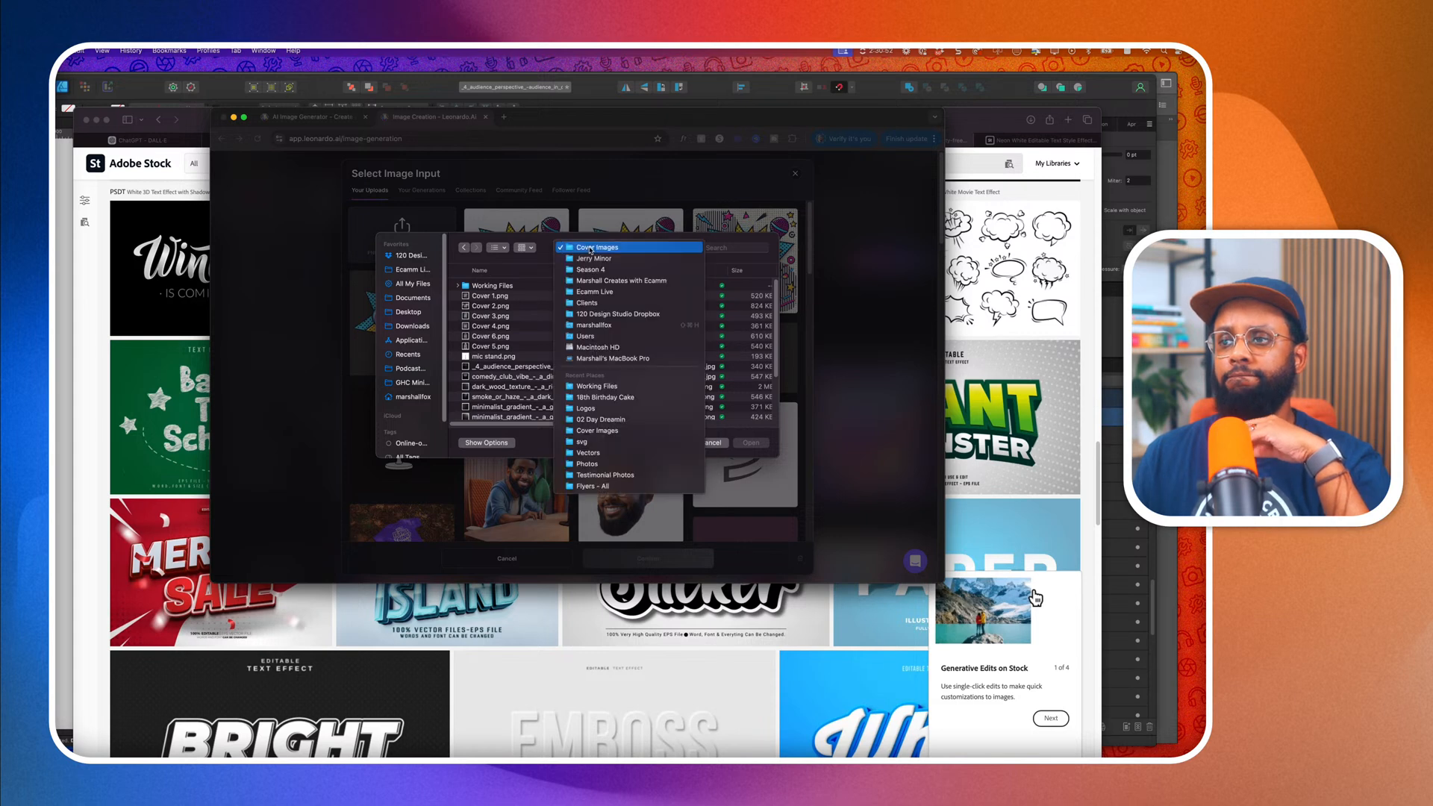
{"action": "left_click", "coordinate": [591, 259]}
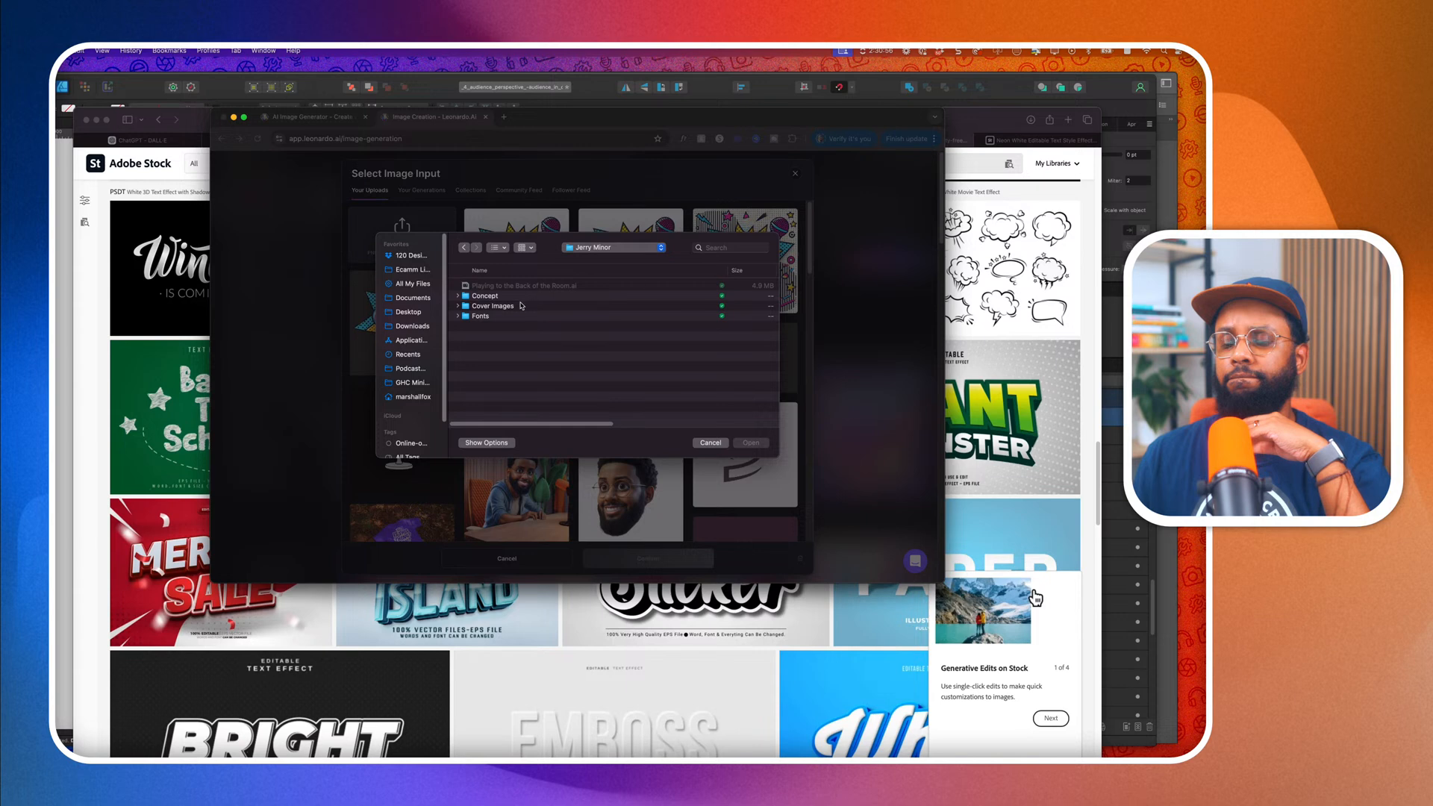
{"action": "double_click", "coordinate": [505, 316]}
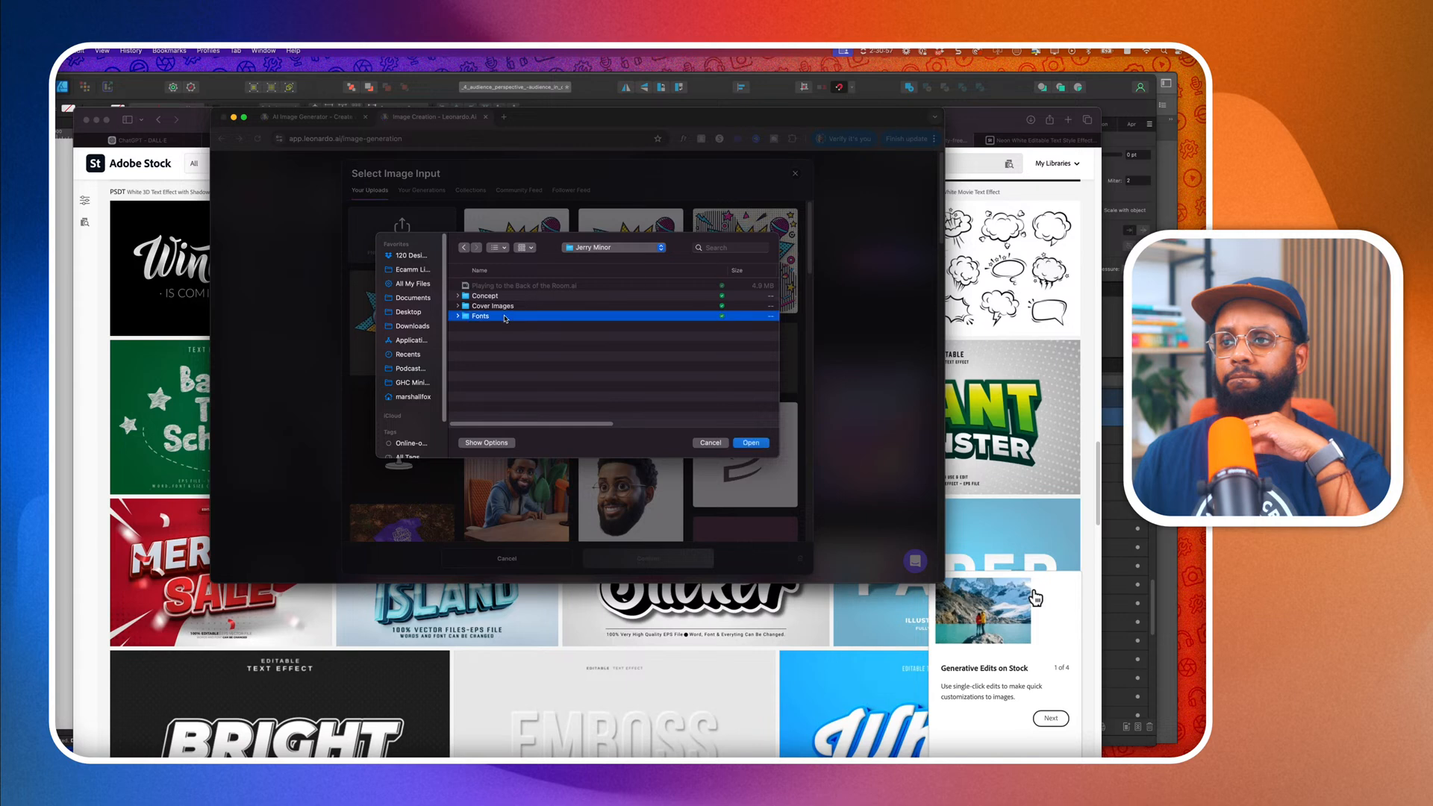
{"action": "left_click", "coordinate": [464, 247]}
{"action": "double_click", "coordinate": [483, 296]}
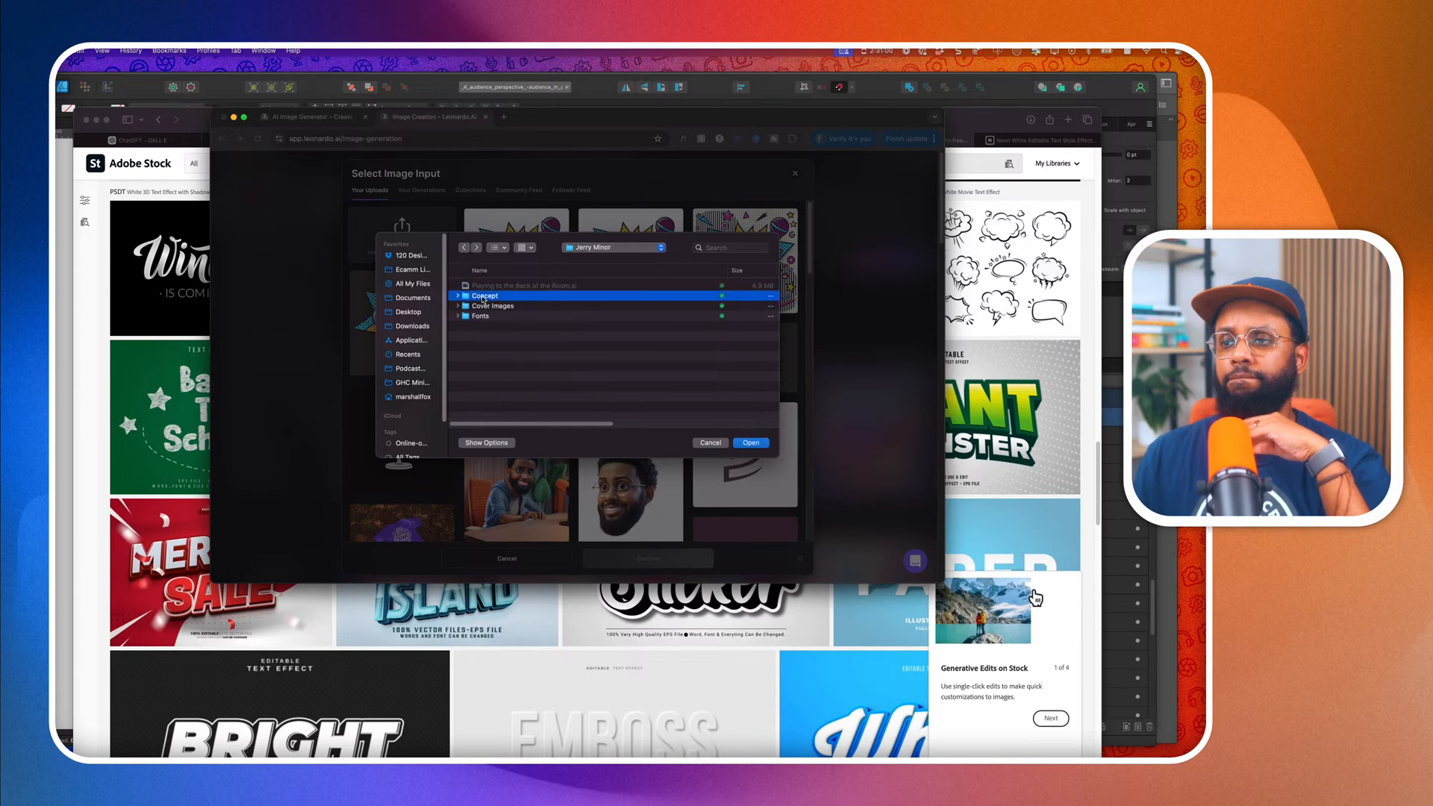
{"action": "left_click", "coordinate": [505, 336]}
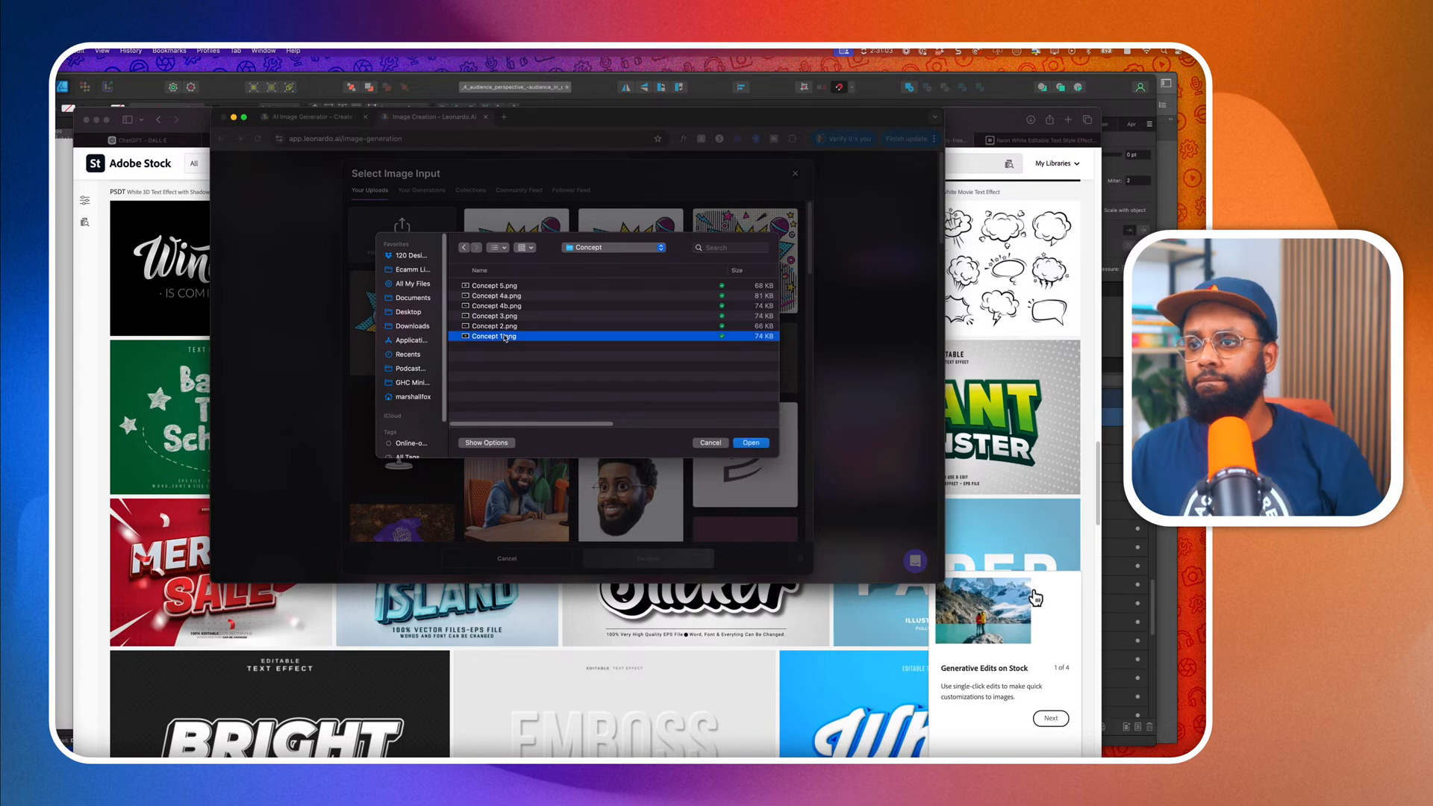
{"action": "key", "text": "space"}
{"action": "key", "text": "space"}
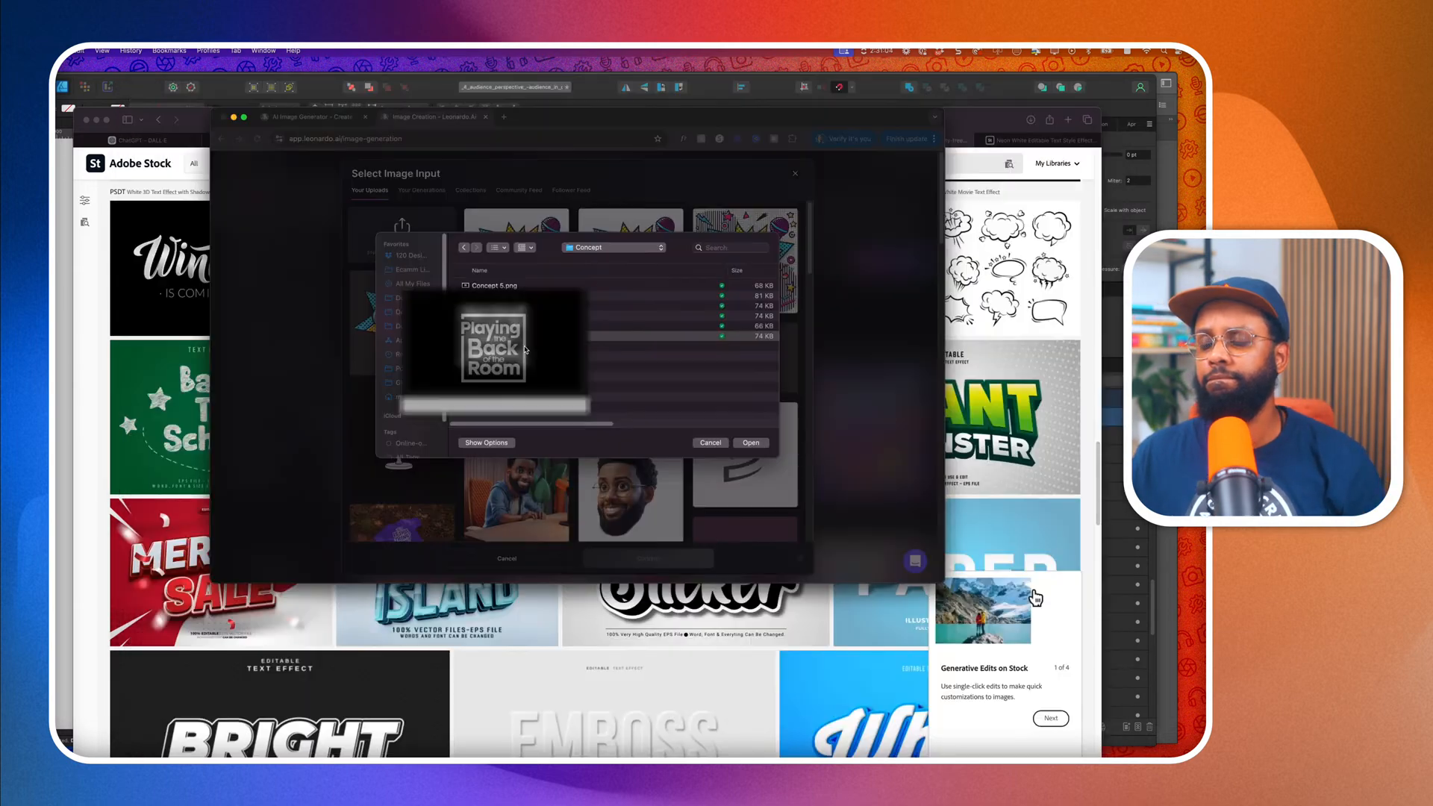
{"action": "left_click", "coordinate": [749, 443]}
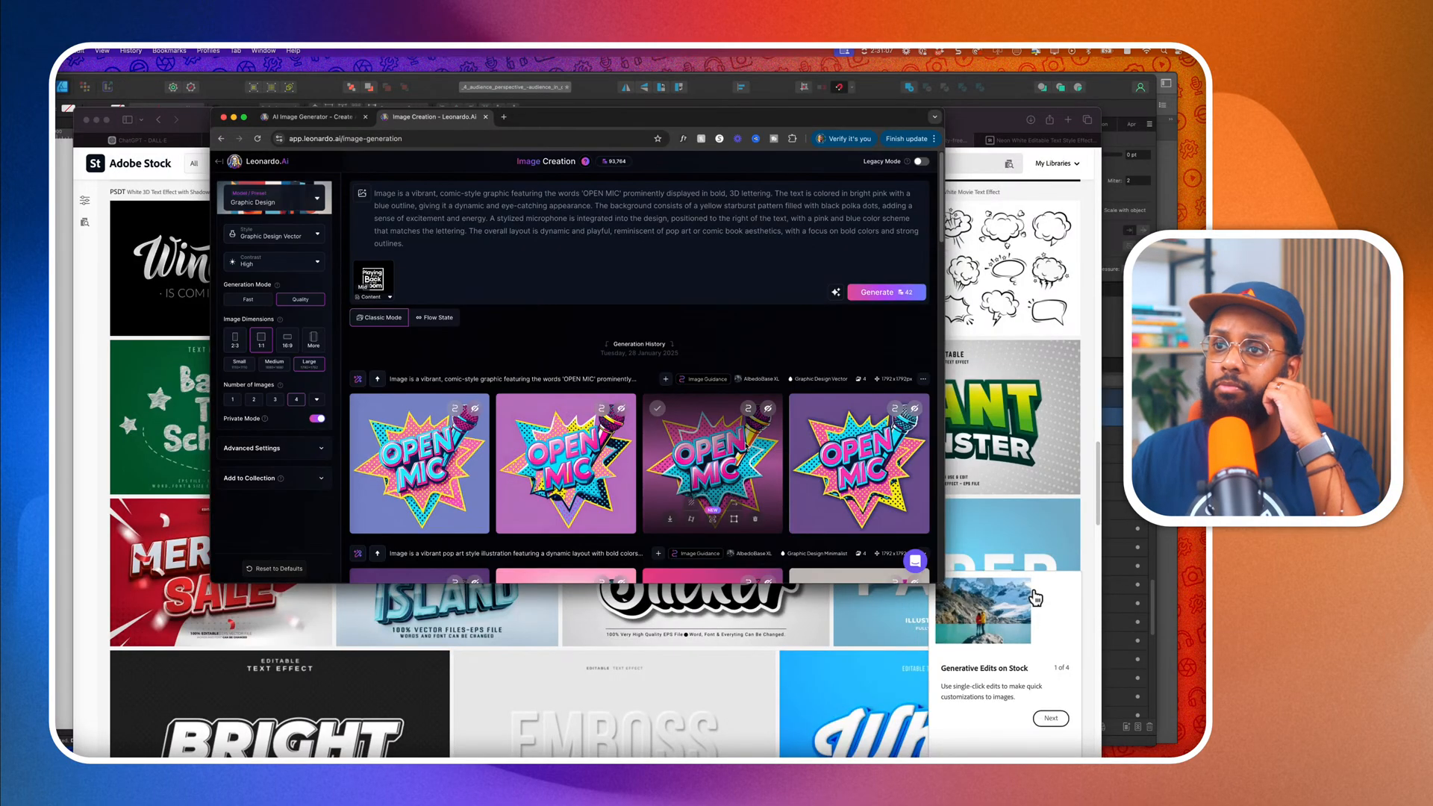
Set the strength of the uploaded Content Reference to High.
{"action": "left_click", "coordinate": [374, 280]}
{"action": "left_click", "coordinate": [462, 342]}
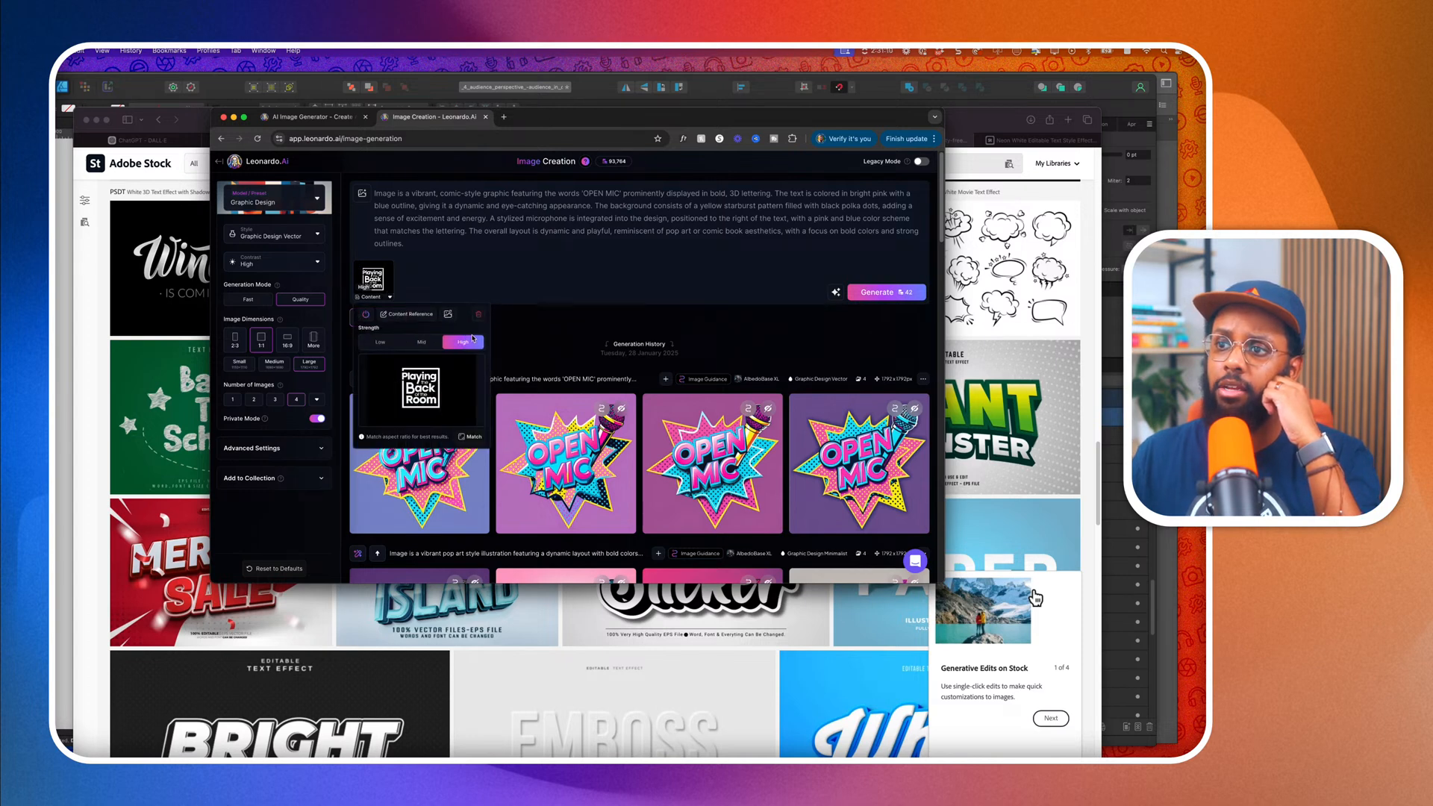
{"action": "left_click", "coordinate": [803, 304]}
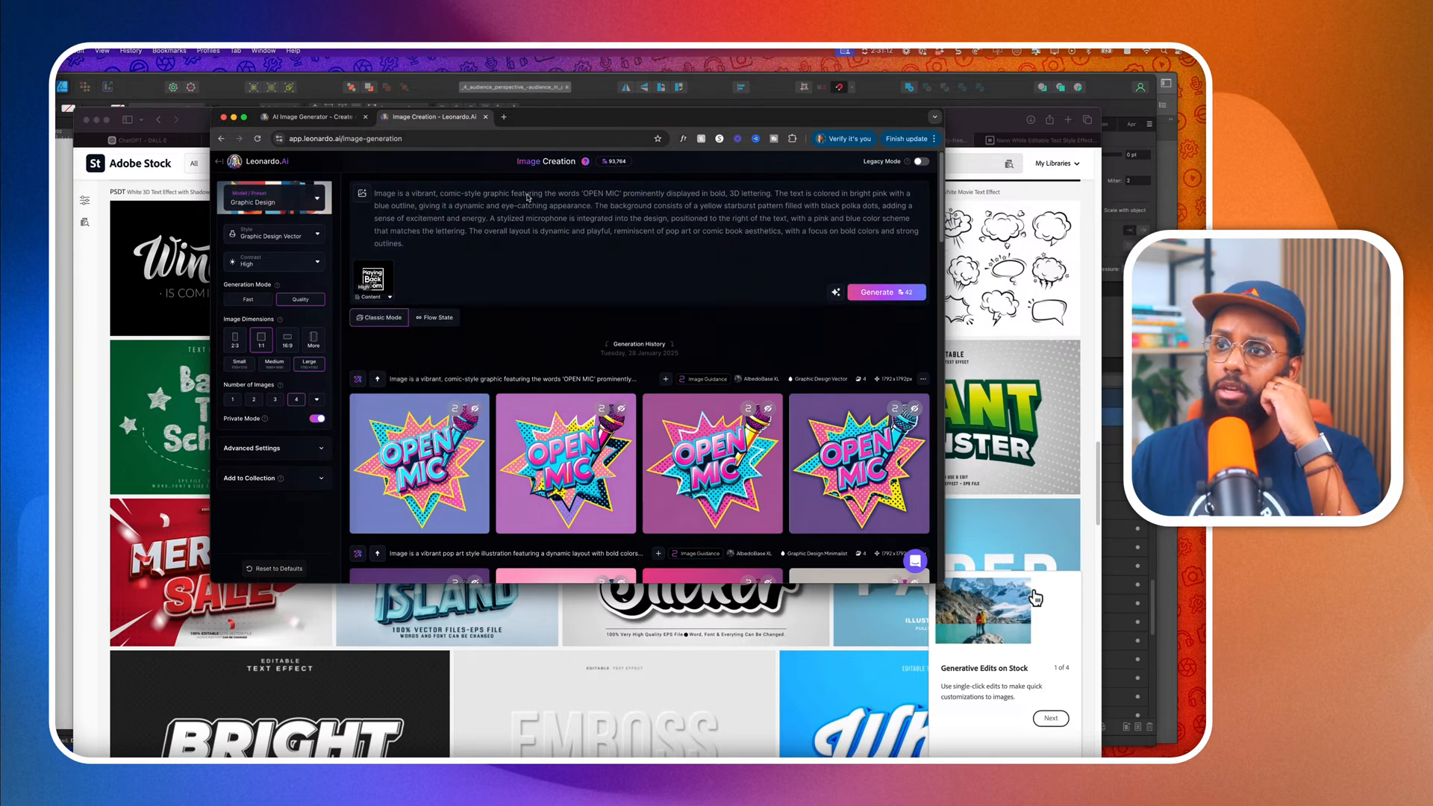
Replace the prompt with "white text on black background", match the aspect ratio to the reference image, and generate four images.
{"action": "left_click_drag", "start_coordinate": [426, 246], "coordinate": [340, 174]}
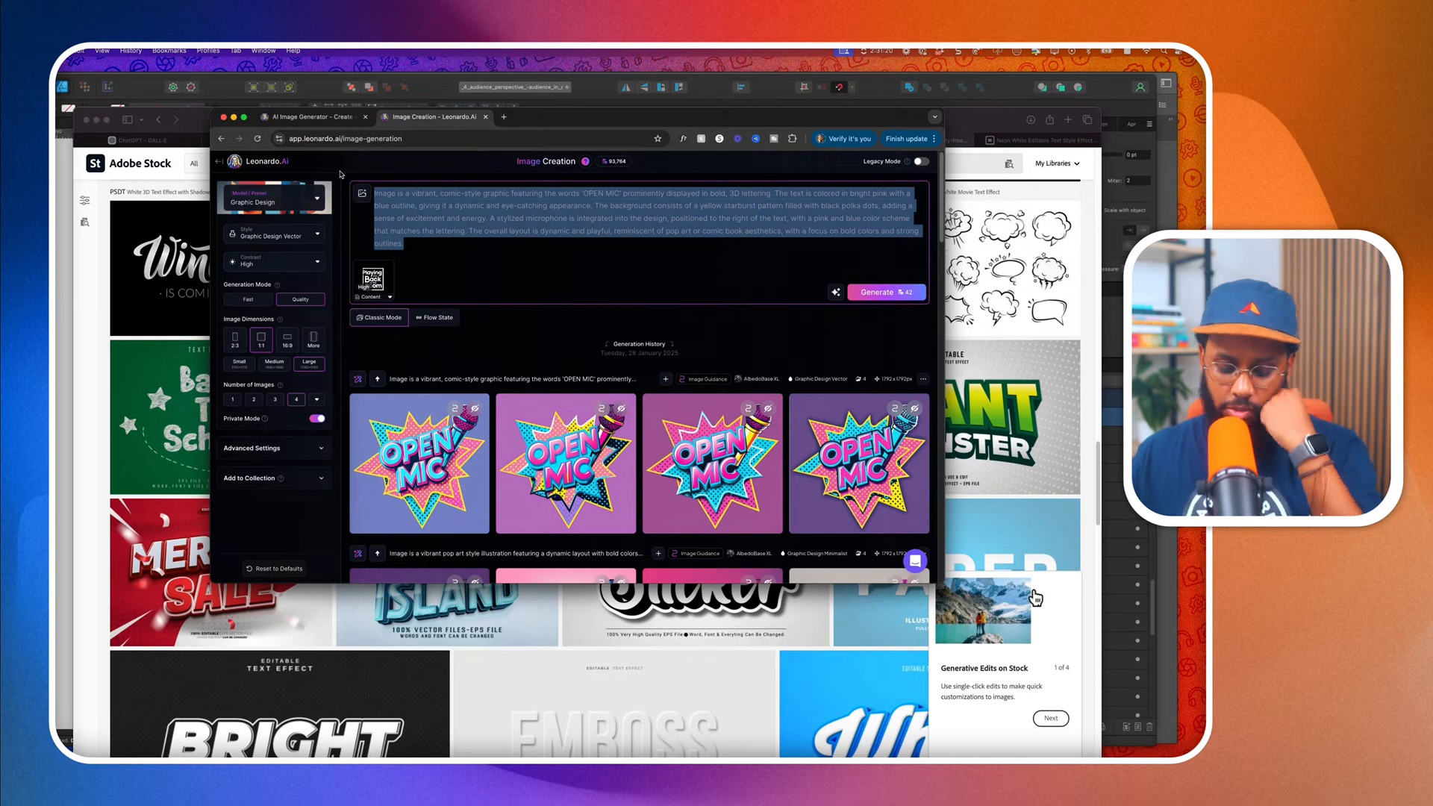
{"action": "type", "text": "white text on black background"}
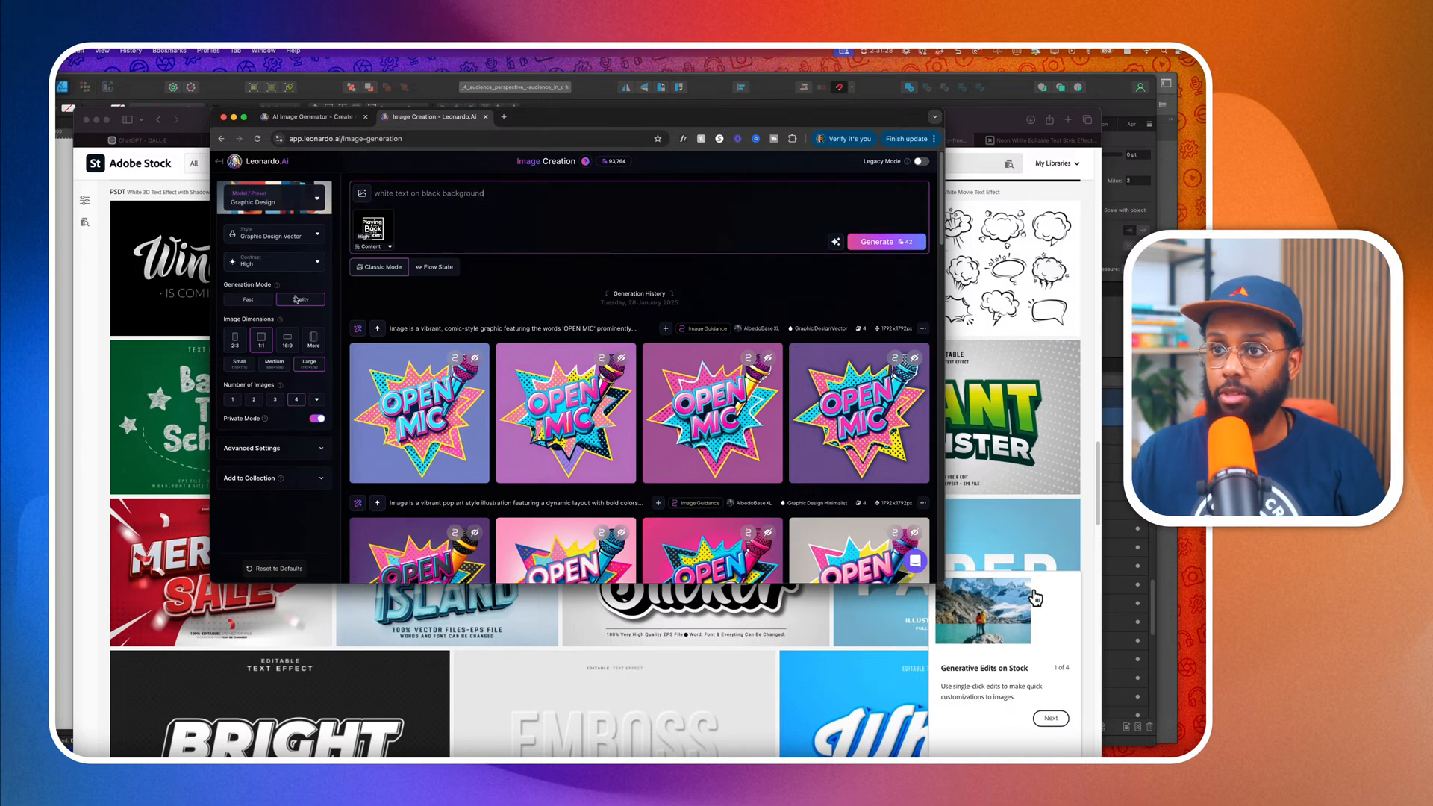
{"action": "left_click", "coordinate": [371, 238]}
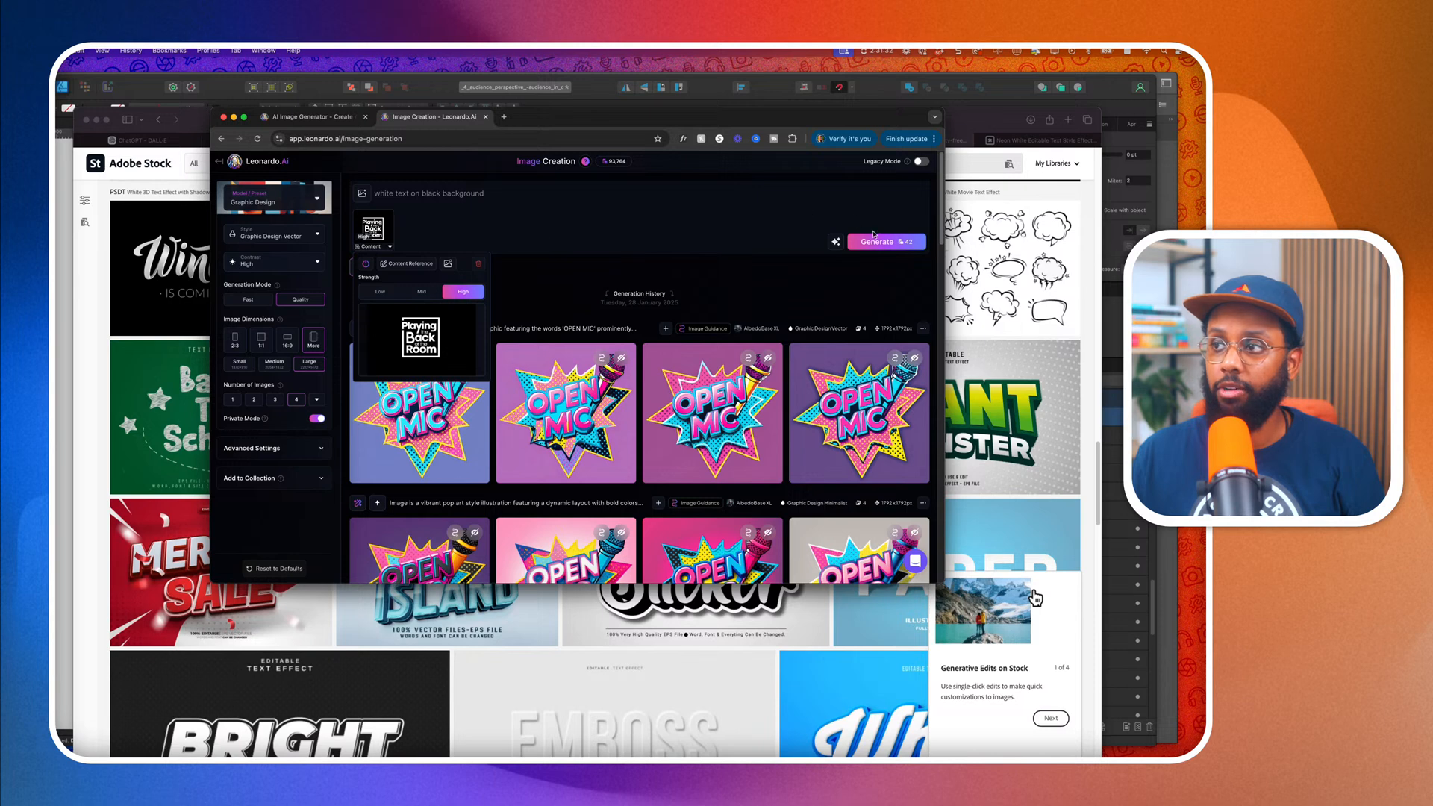
{"action": "left_click", "coordinate": [875, 240]}
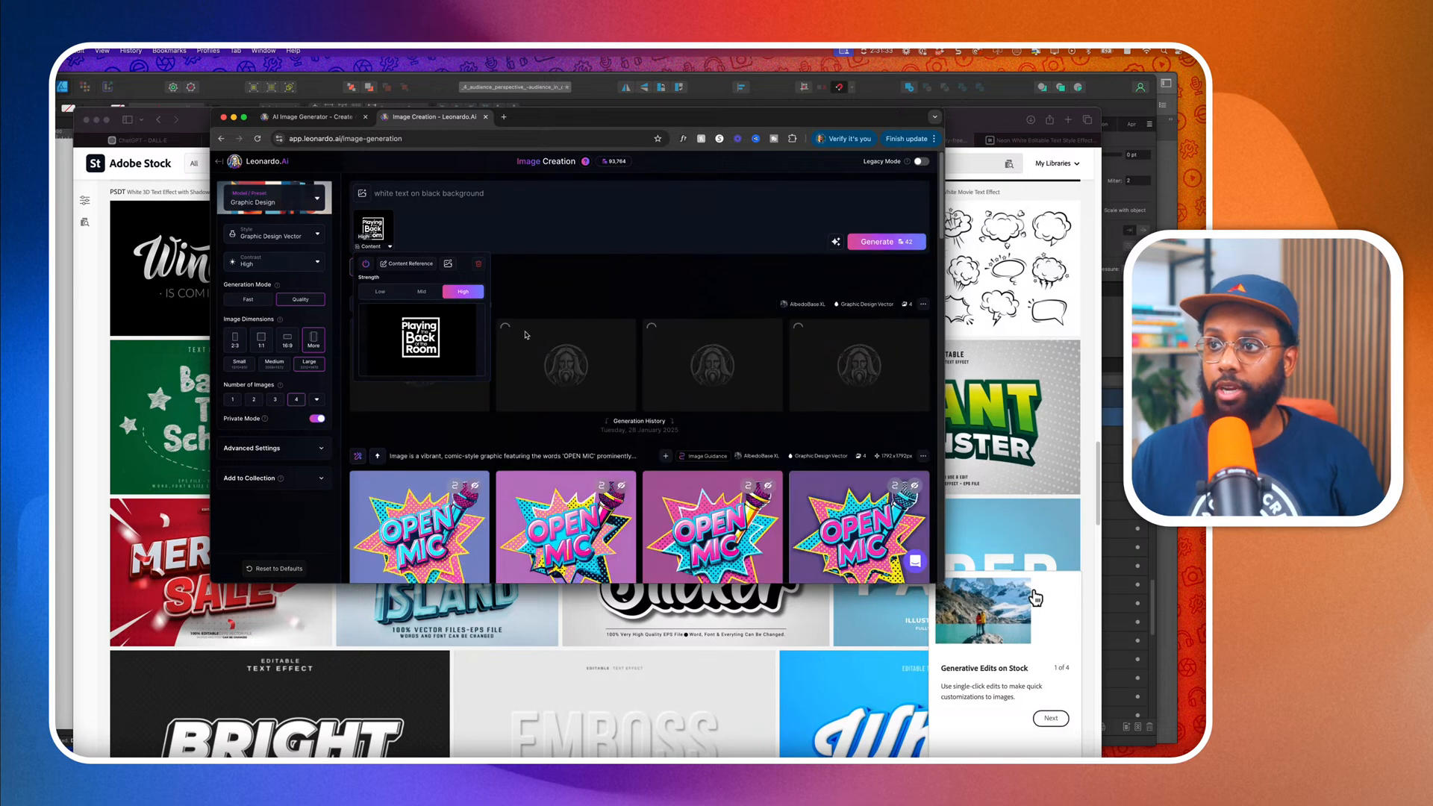
Generate the title with the Cinematic Kino preset, once with the same prompt and once with ", 3d" added to it.
{"action": "left_click", "coordinate": [281, 234]}
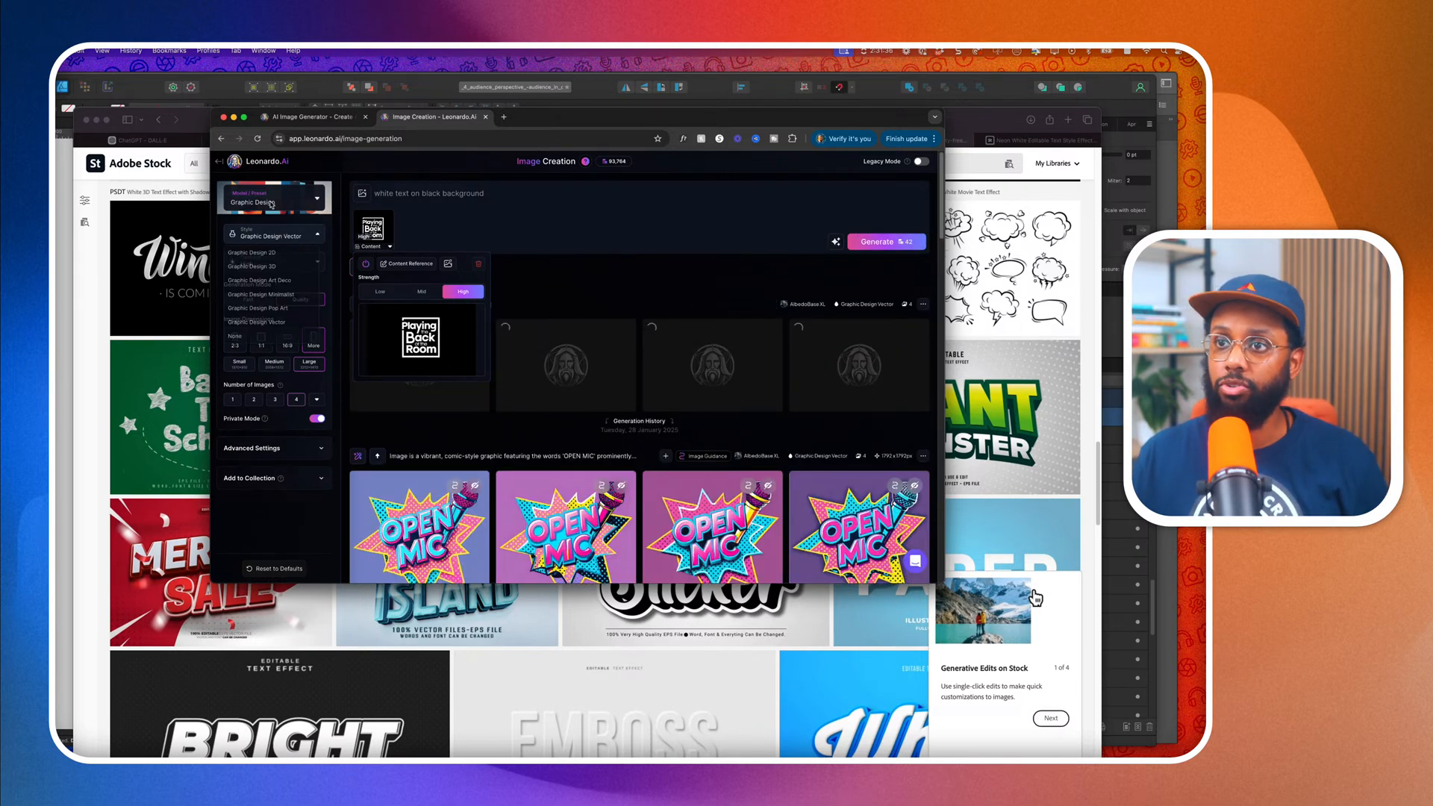
{"action": "left_click", "coordinate": [299, 209]}
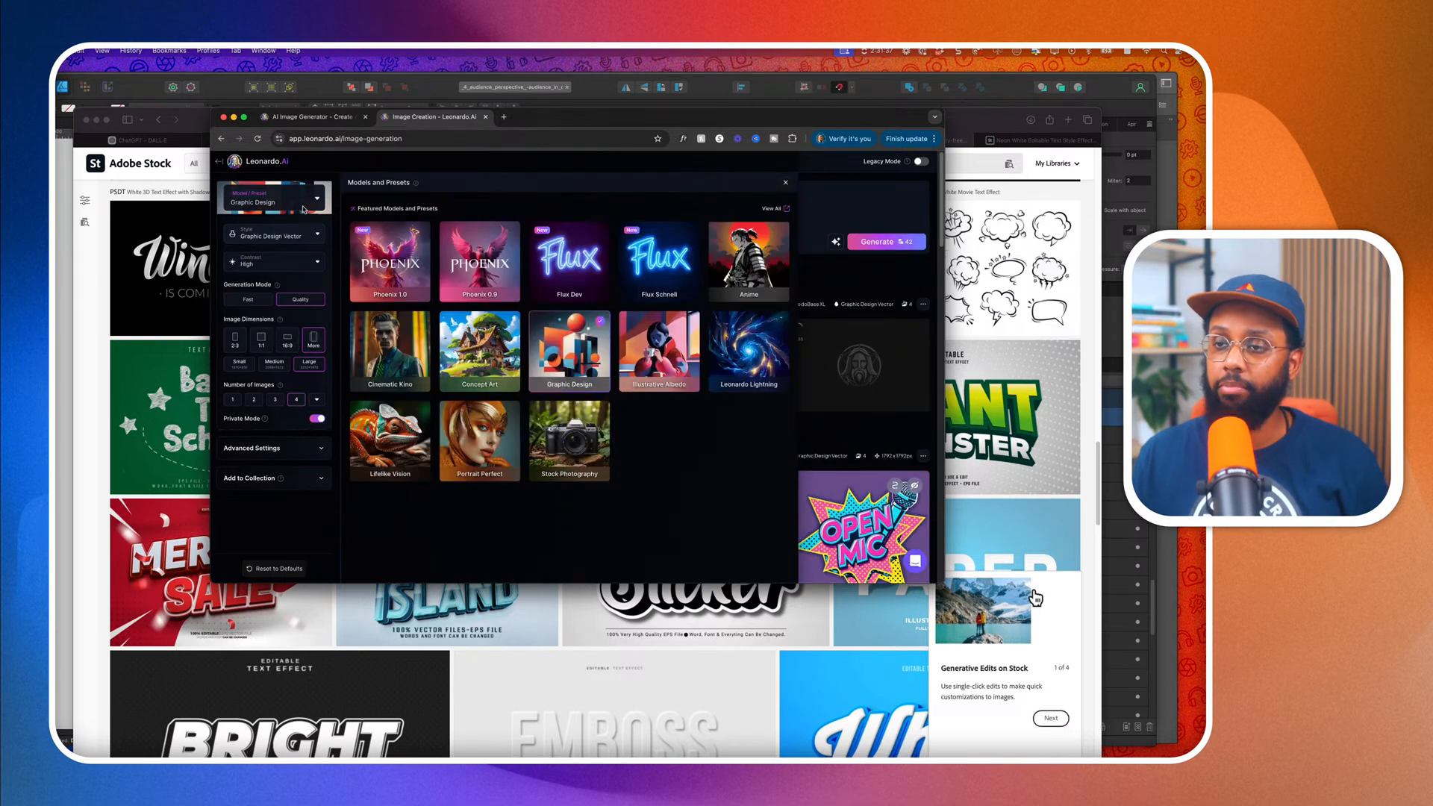
{"action": "left_click", "coordinate": [420, 338]}
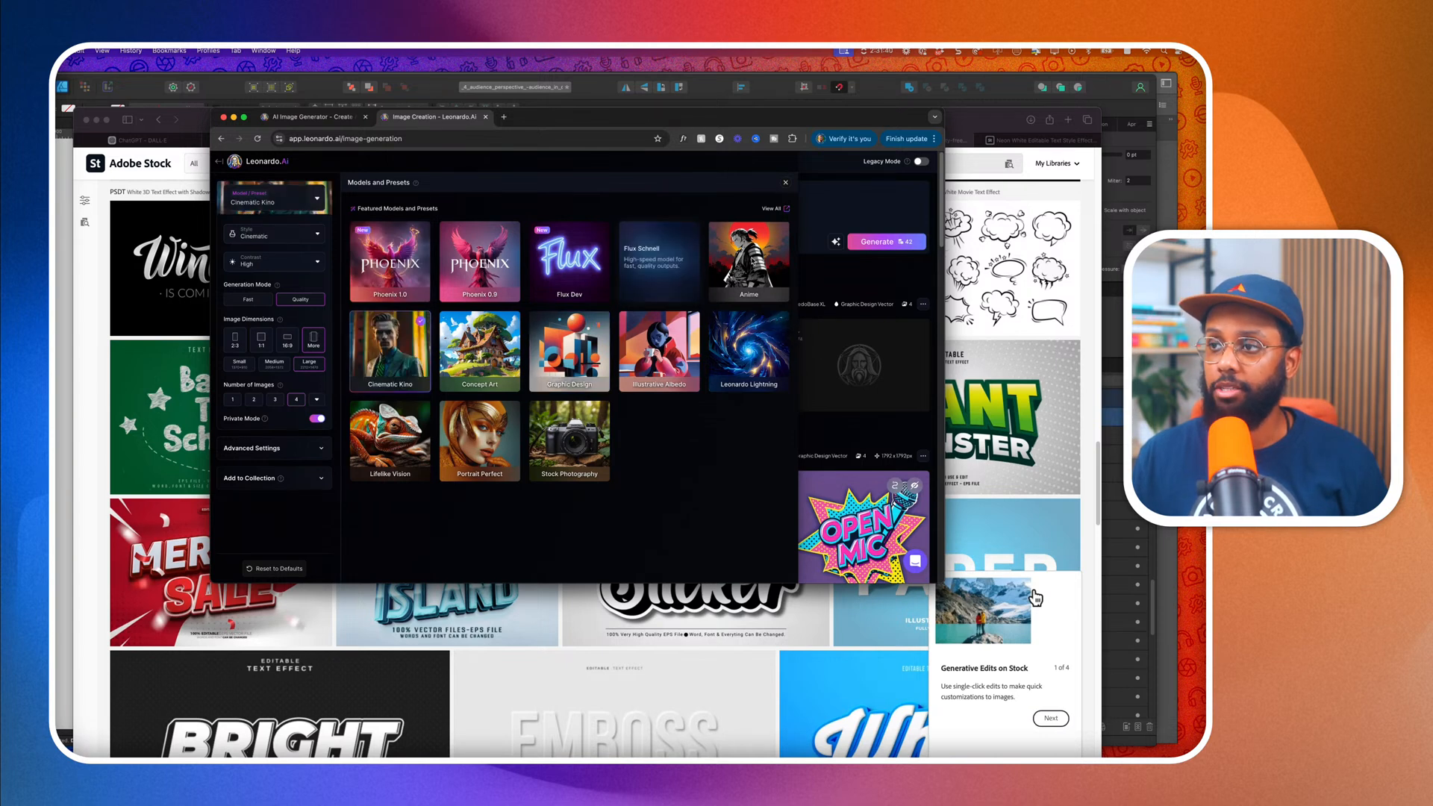
{"action": "left_click", "coordinate": [785, 183]}
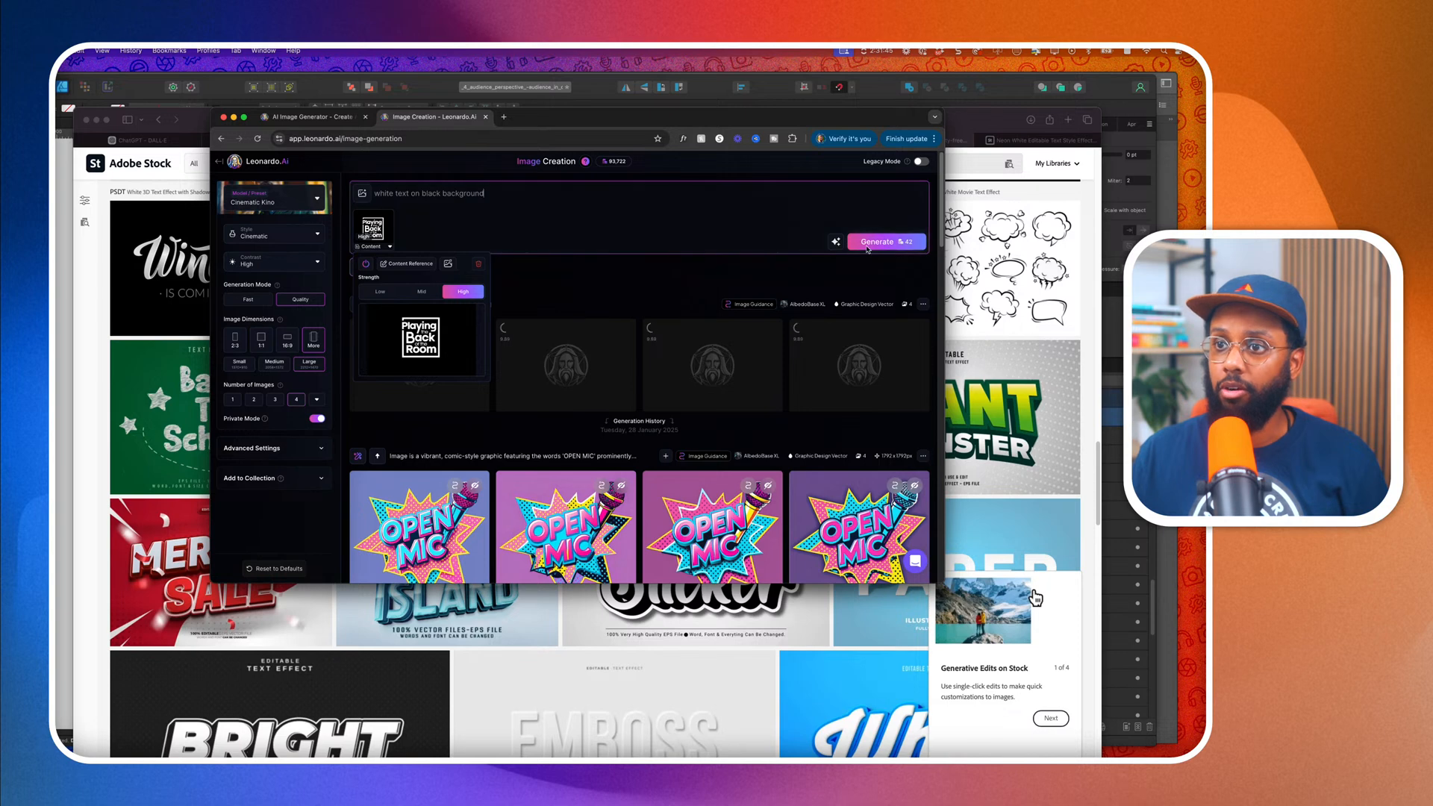
{"action": "key", "text": "Return"}
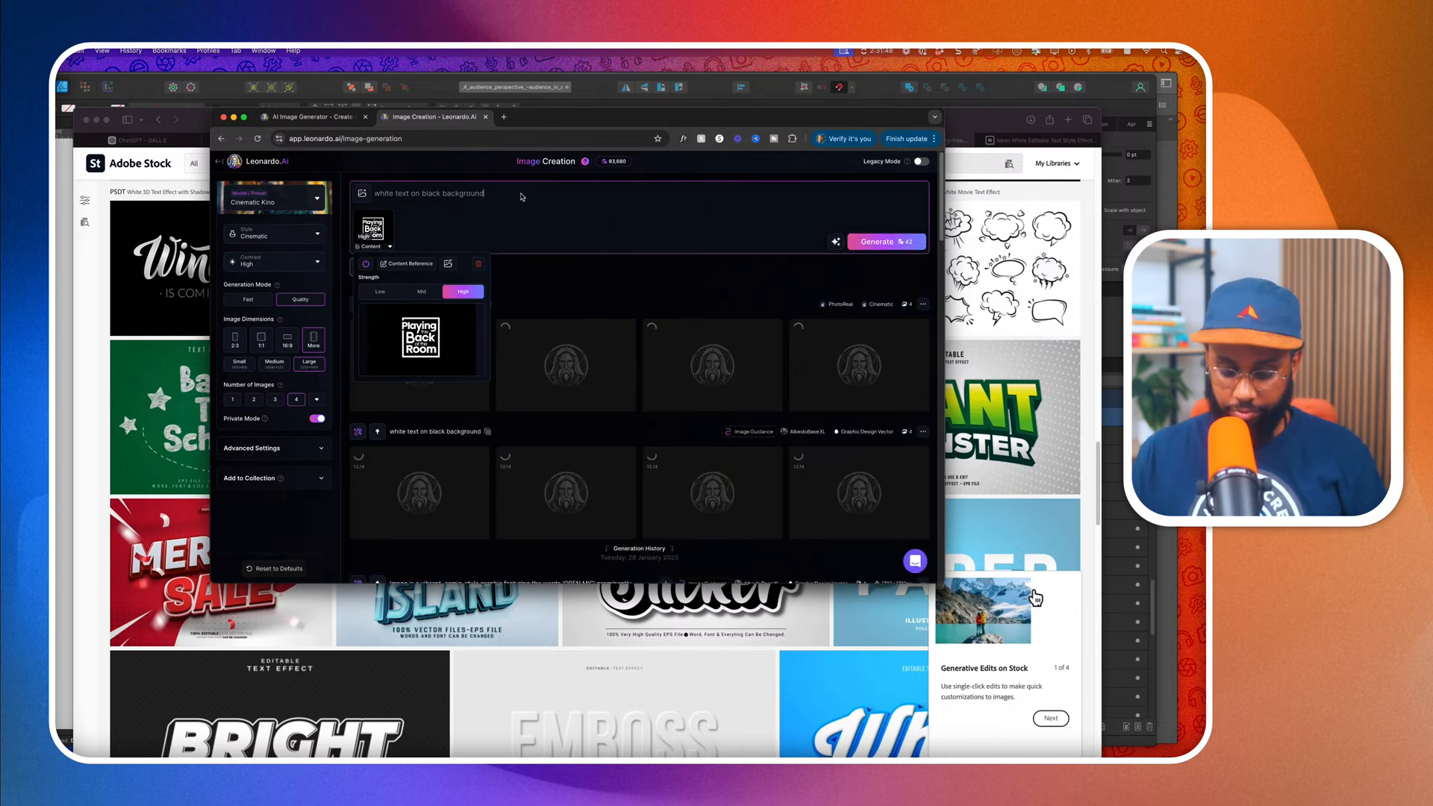
{"action": "type", "text": ", 3d"}
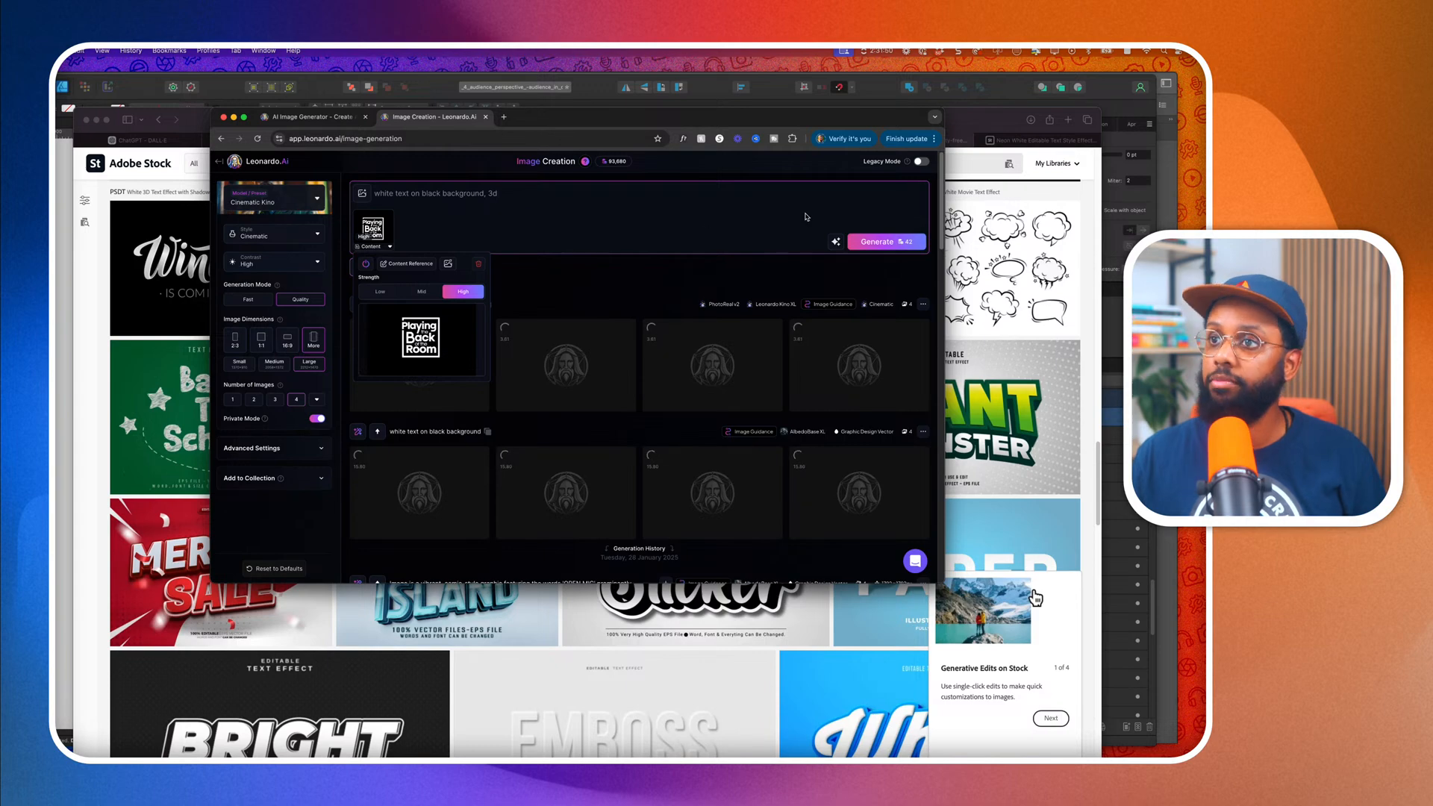
{"action": "left_click", "coordinate": [879, 241]}
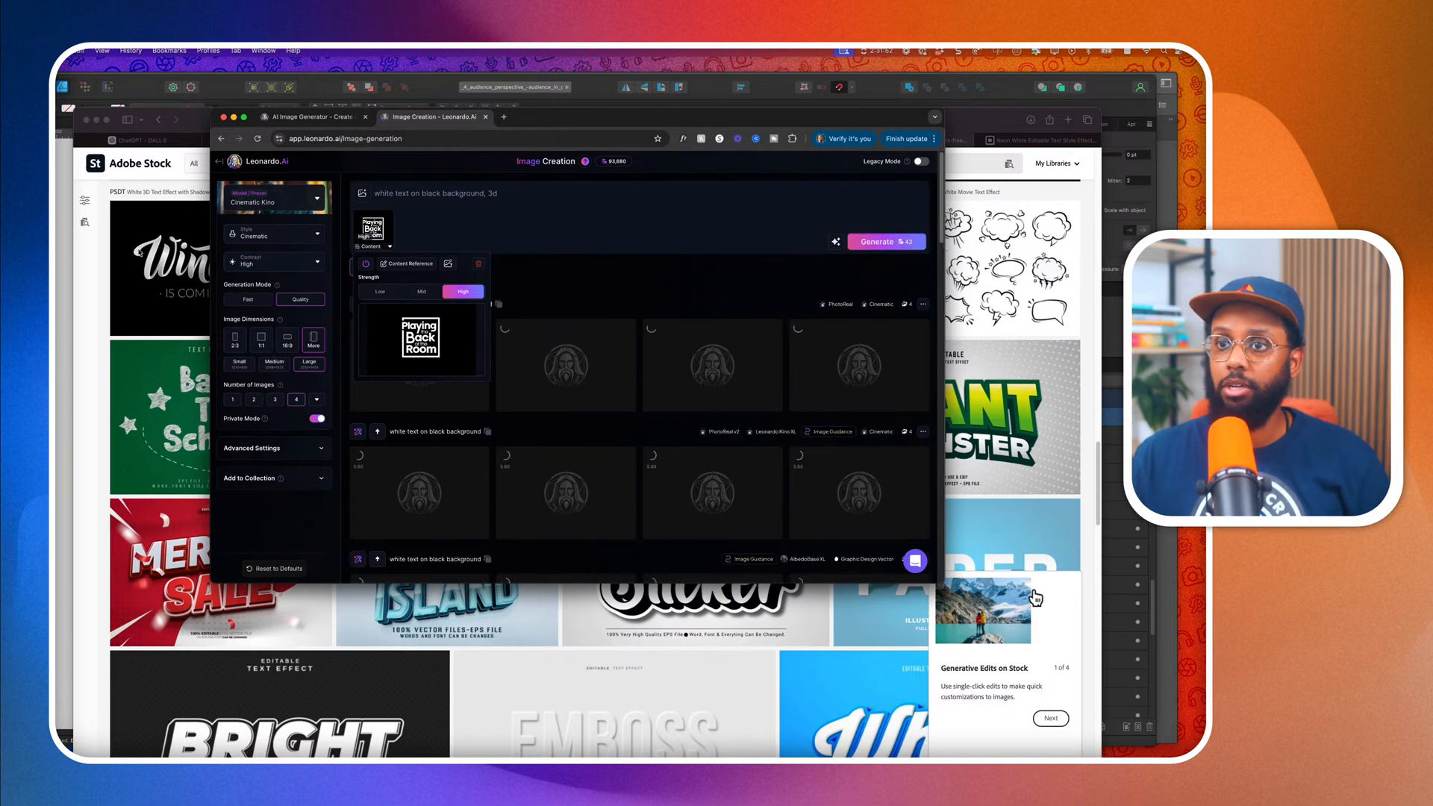
Return to the Adobe Stock results for white text effect and open the Neon White Editable Text Style Effect Premium template.
{"action": "left_click", "coordinate": [106, 256]}
{"action": "scroll", "coordinate": [263, 306], "scroll_direction": "up", "scroll_amount": 15}
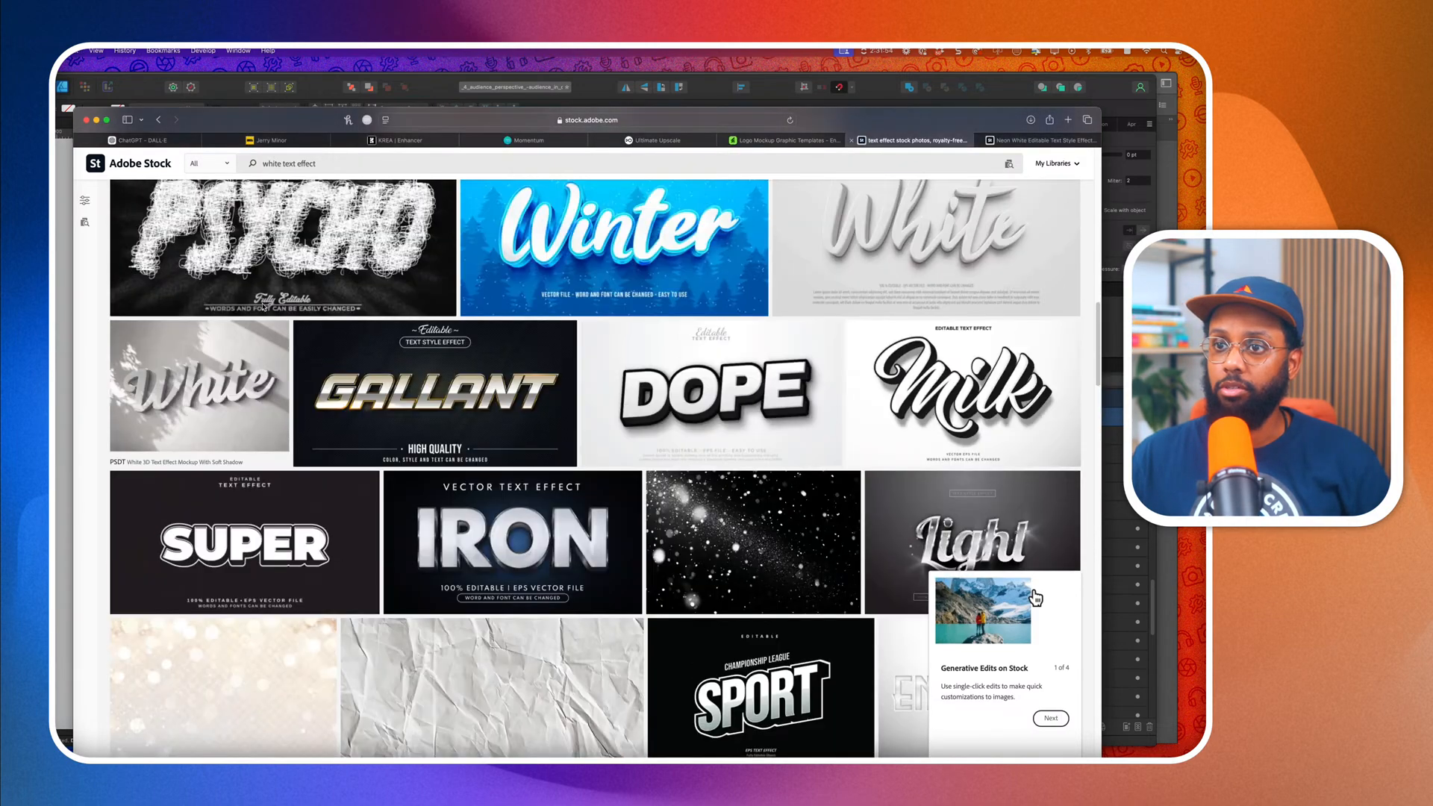
{"action": "scroll", "coordinate": [252, 383], "scroll_direction": "down", "scroll_amount": 1}
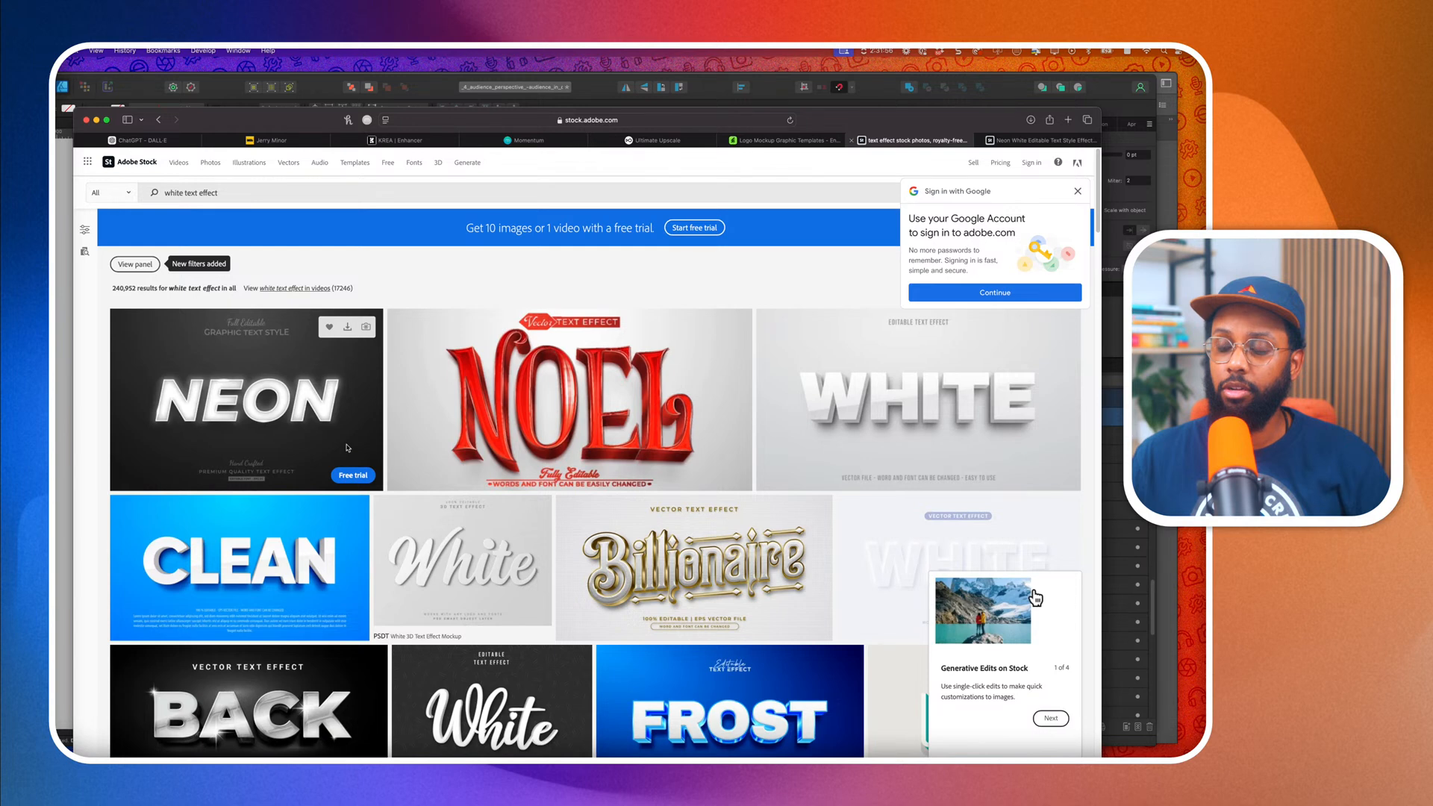
{"action": "left_click", "coordinate": [1077, 192]}
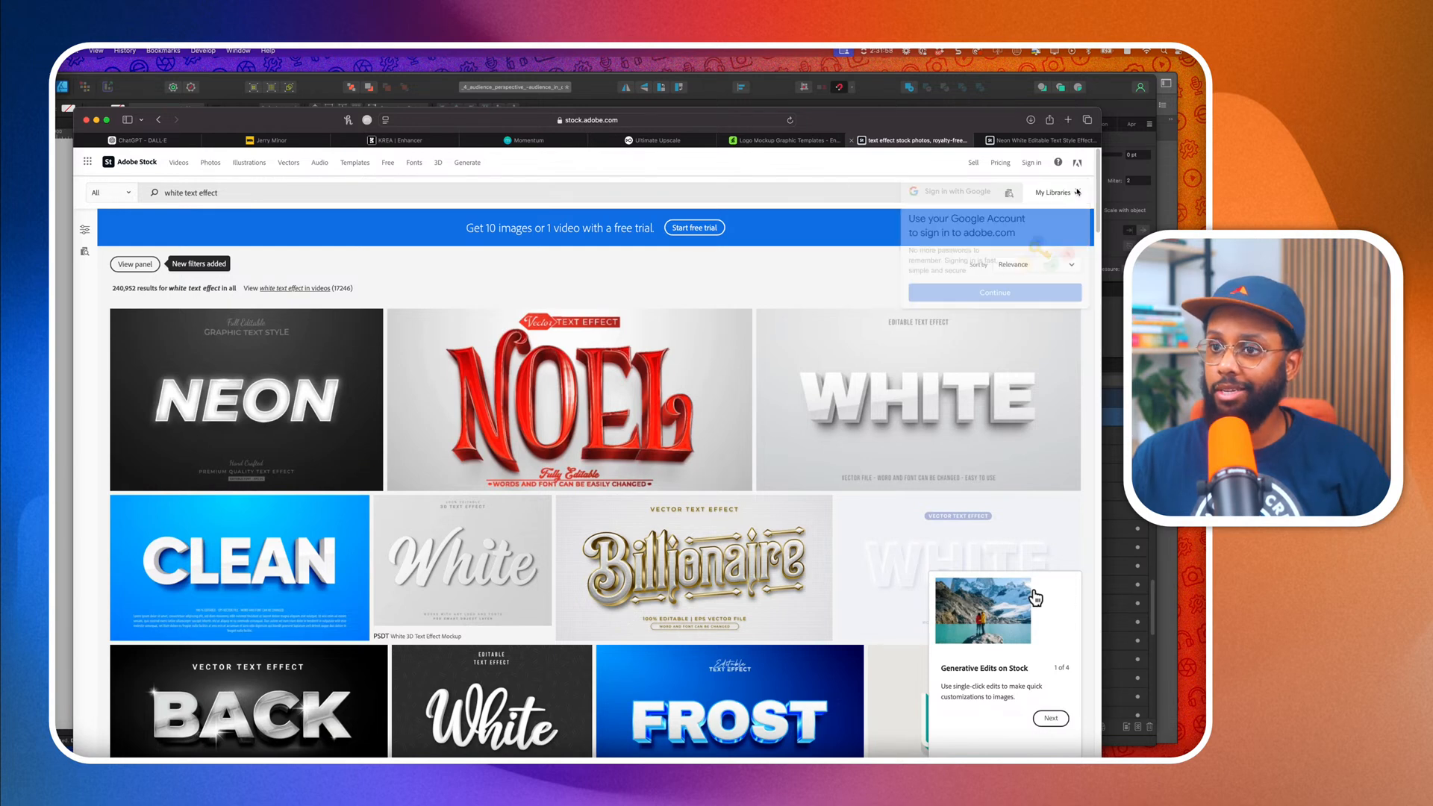
{"action": "left_click", "coordinate": [299, 434]}
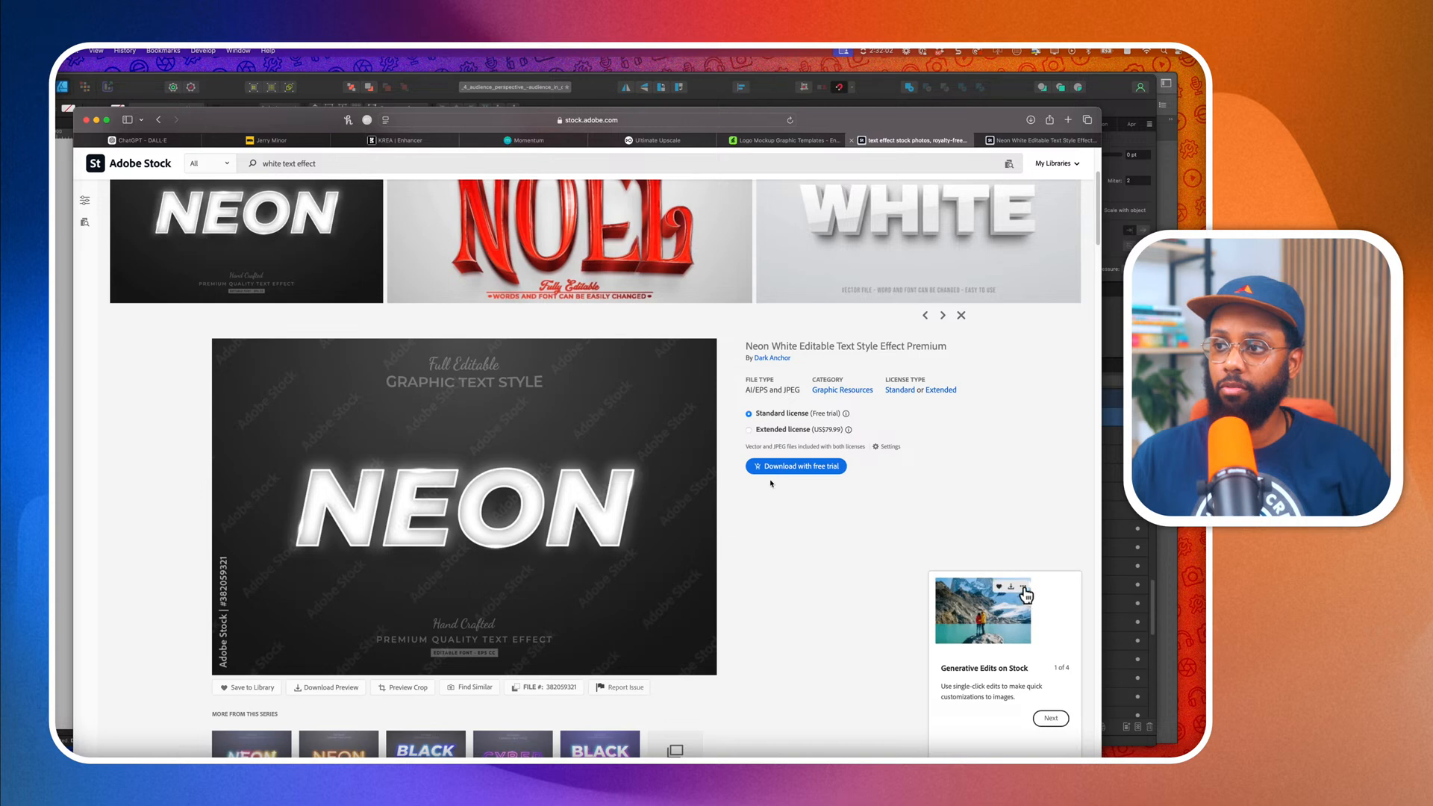
Request the Neon template download and sign in to Adobe with the saved account e-mail and password.
{"action": "left_click", "coordinate": [776, 468]}
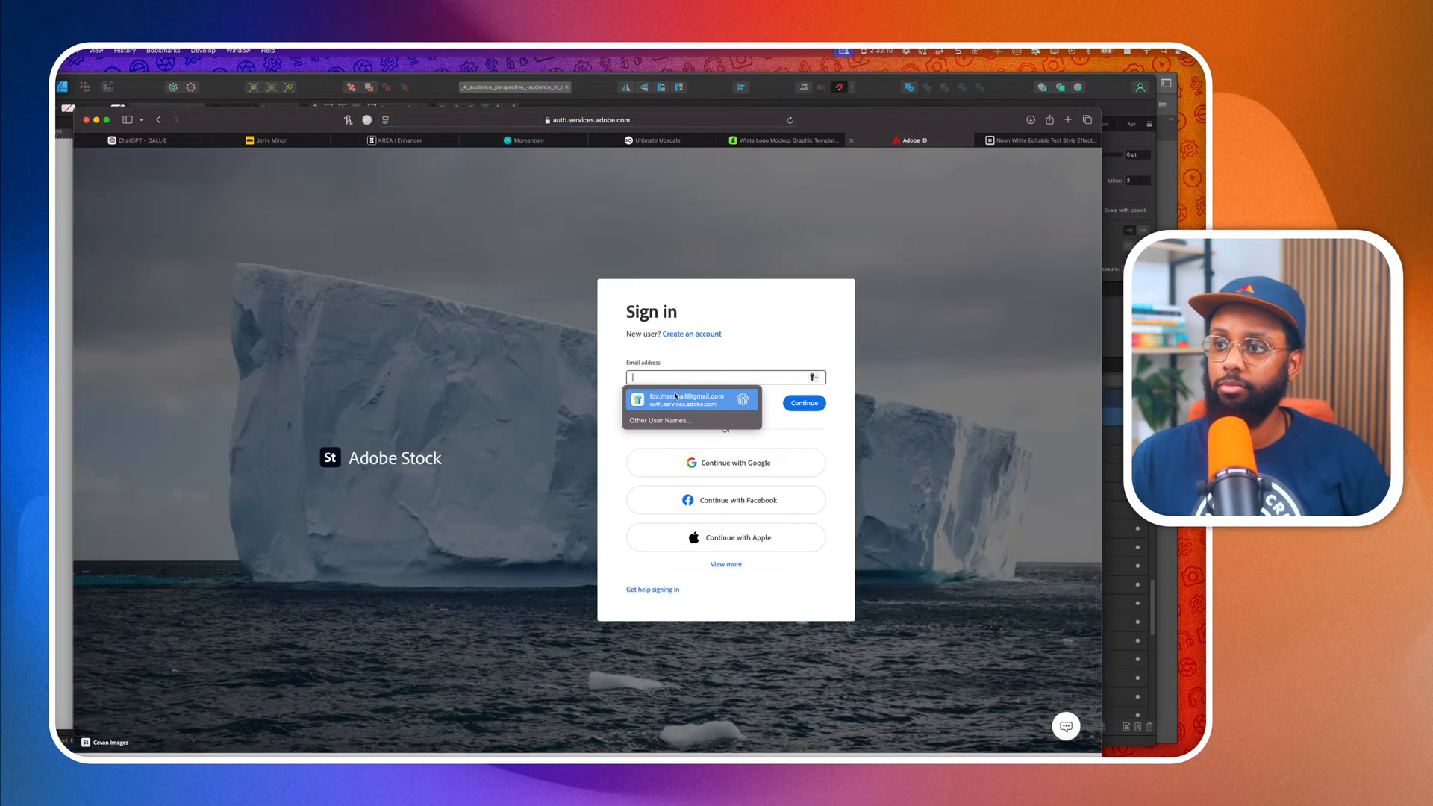
{"action": "left_click", "coordinate": [675, 399]}
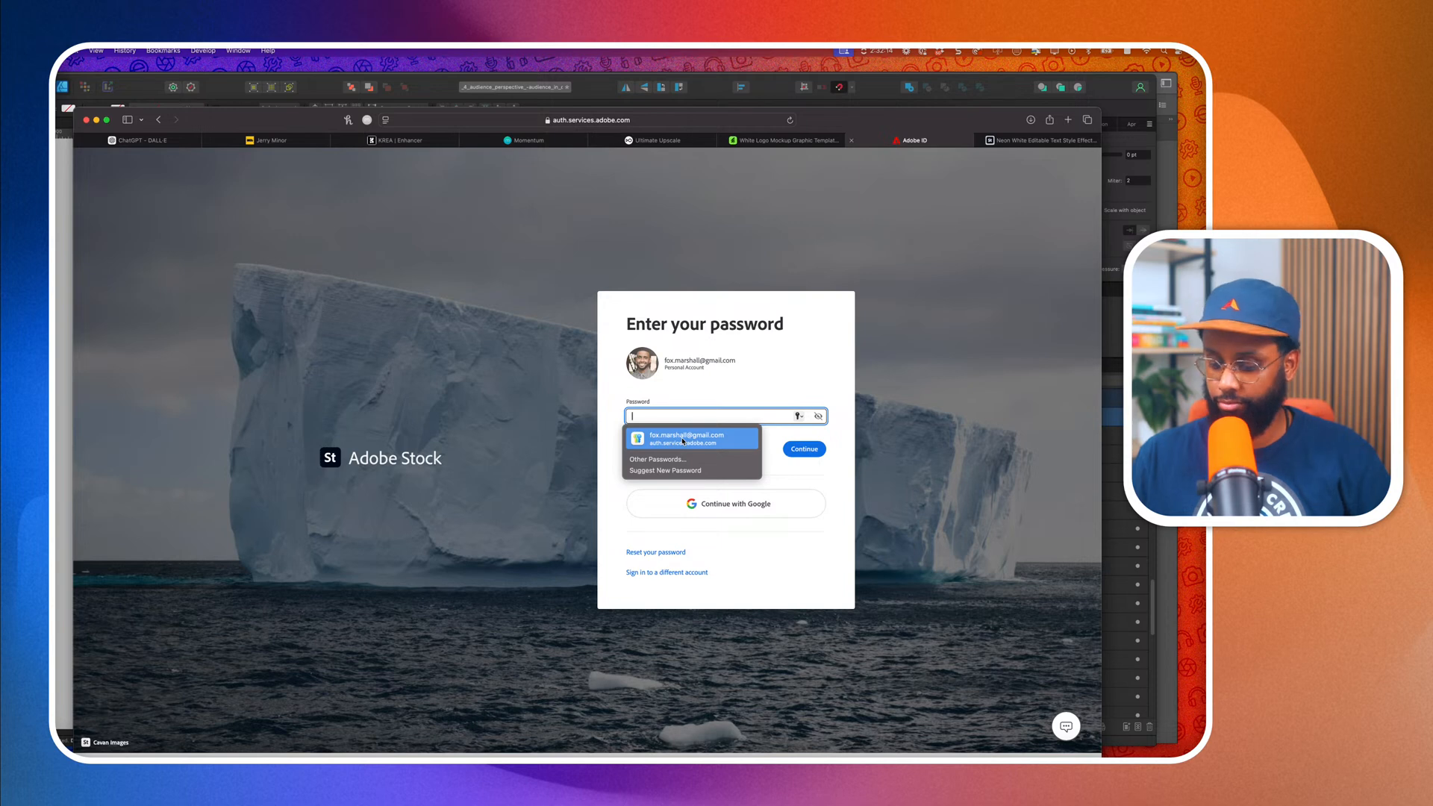
{"action": "left_click", "coordinate": [682, 440]}
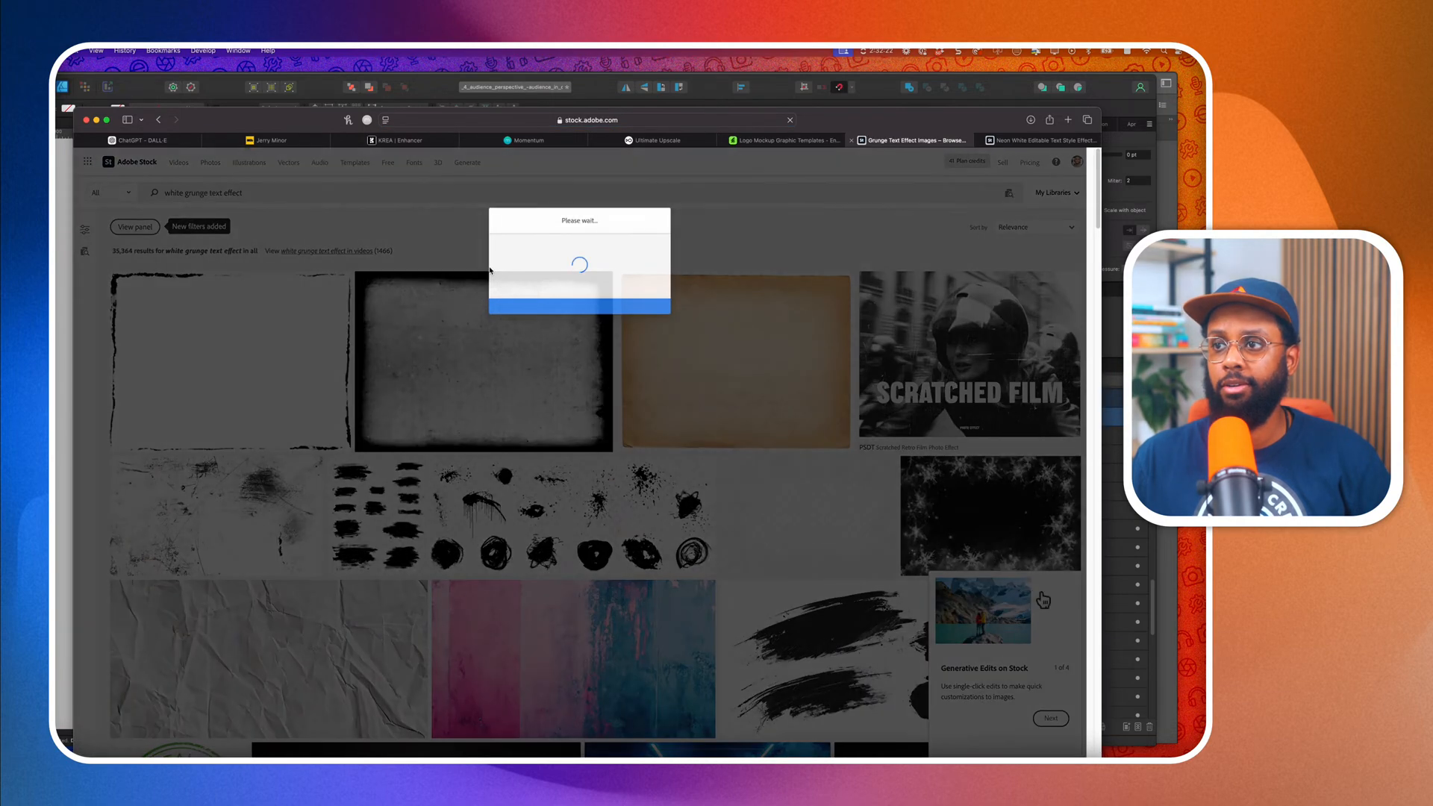
Save the template as AdobeStock_382059321.ai in the Working Files folder and switch to it in Adobe Illustrator.
{"action": "left_click", "coordinate": [574, 418]}
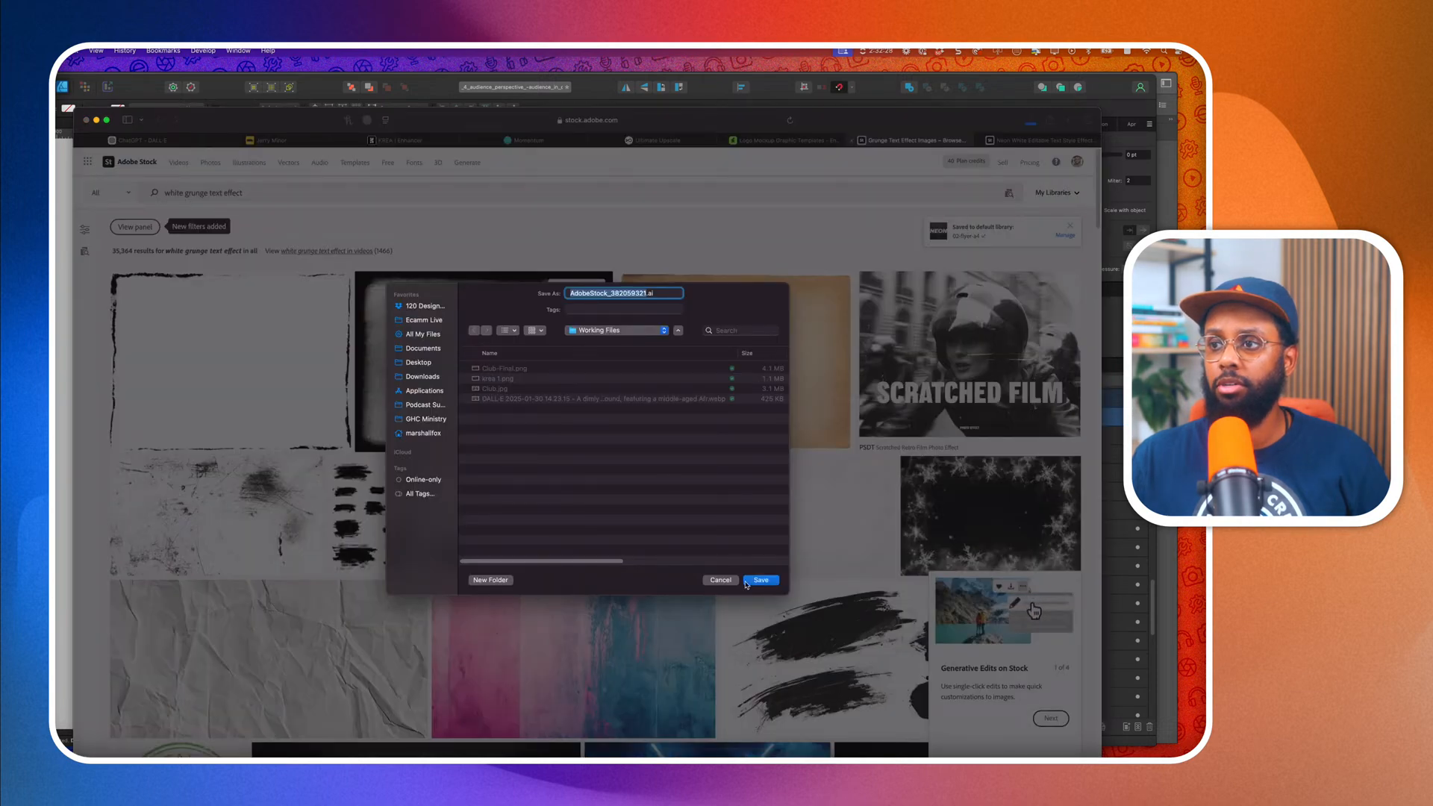
{"action": "left_click", "coordinate": [761, 580]}
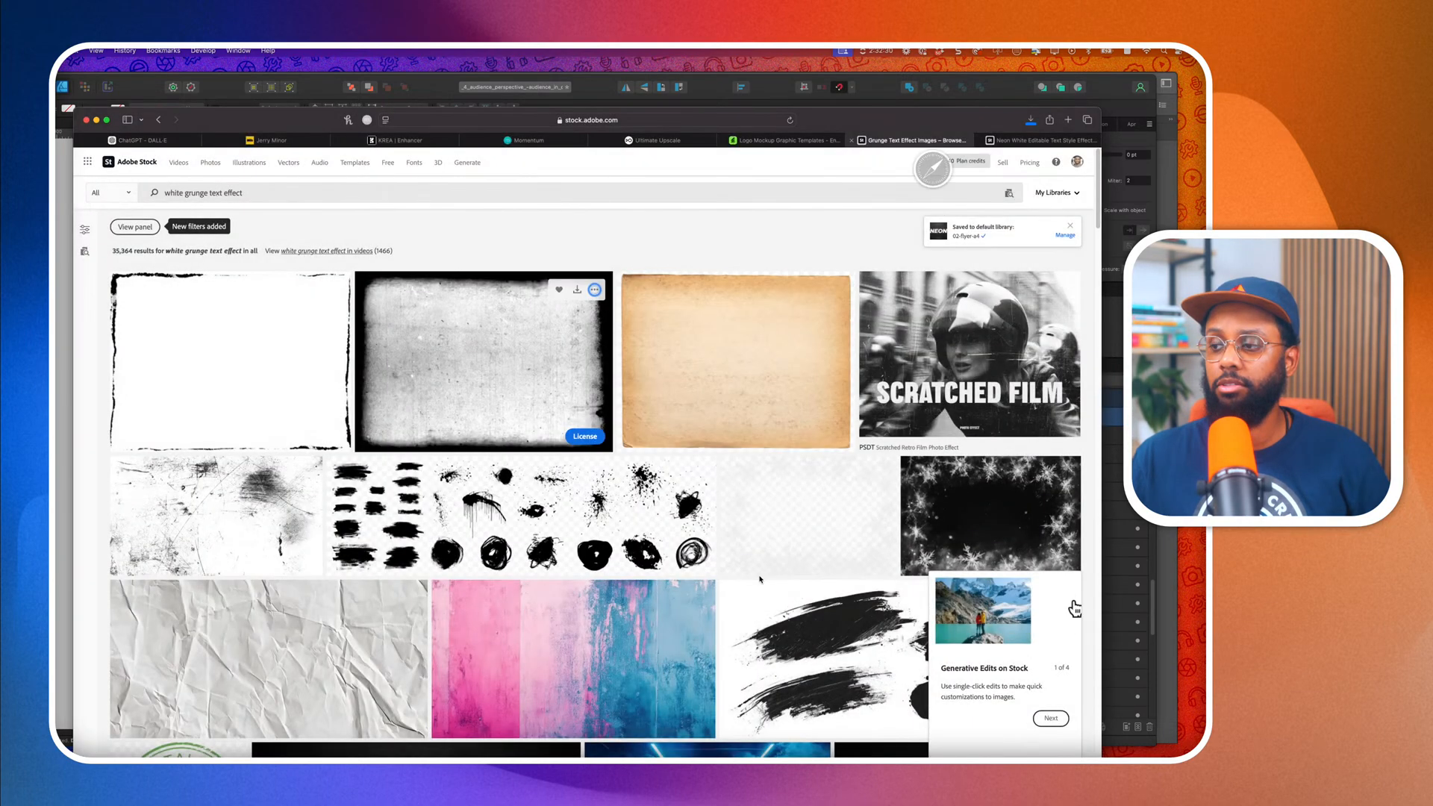
{"action": "key", "text": "super+Tab"}
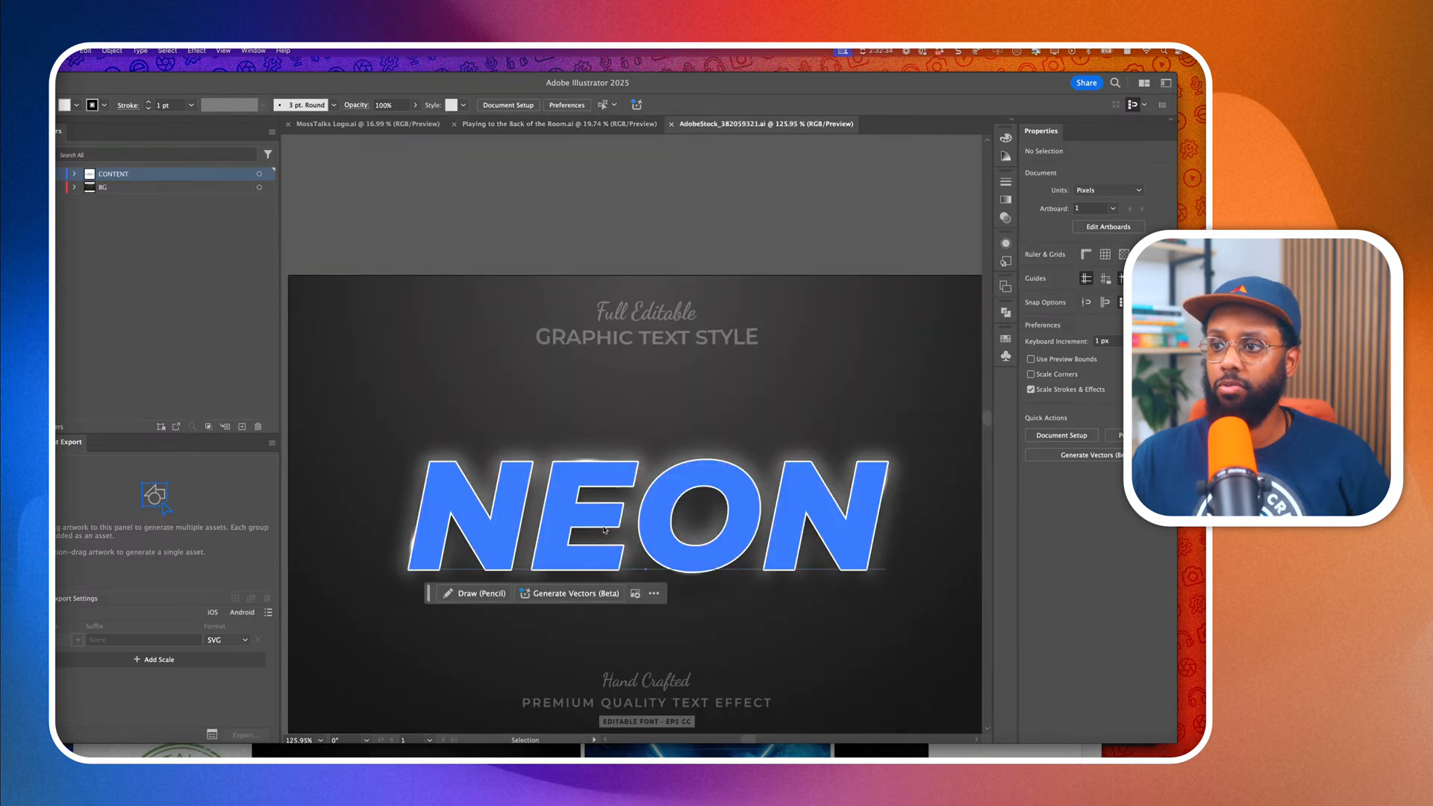
Copy the boxed Playing the Back of the Room title from Playing to the Back of the Room.ai into the AdobeStock_382059321.ai template.
{"action": "left_click", "coordinate": [620, 531]}
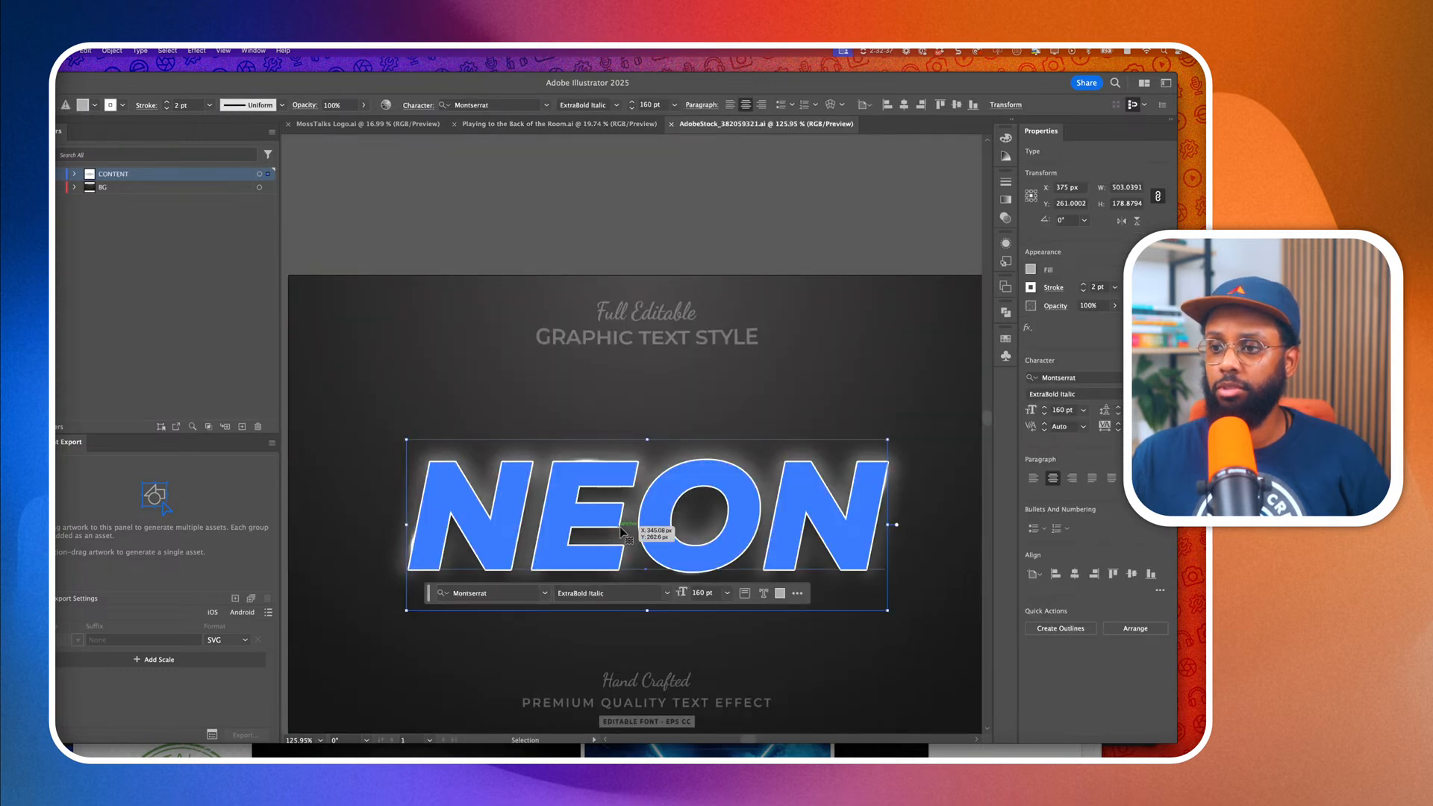
{"action": "scroll", "coordinate": [569, 506], "scroll_direction": "down", "scroll_amount": 3}
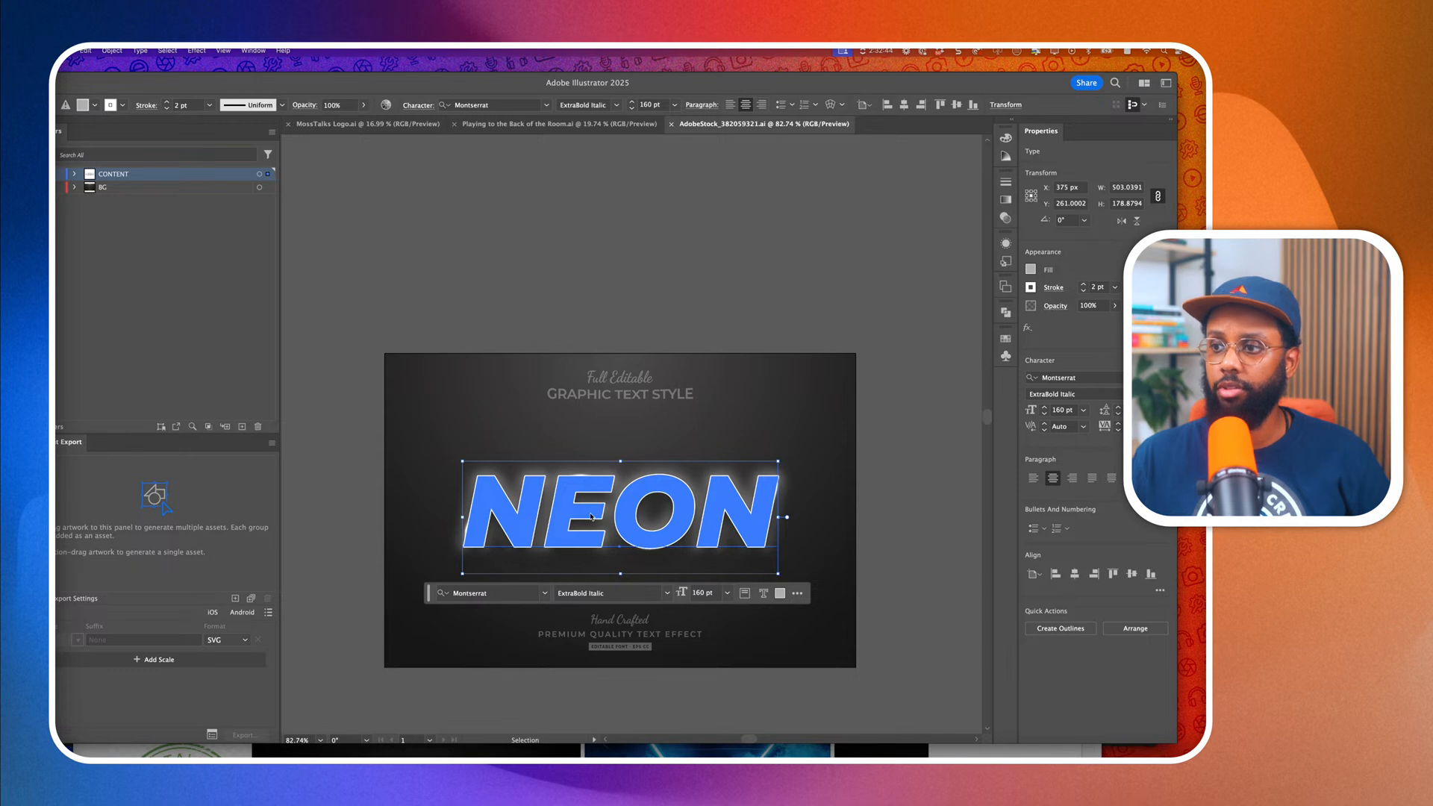
{"action": "left_click", "coordinate": [594, 126]}
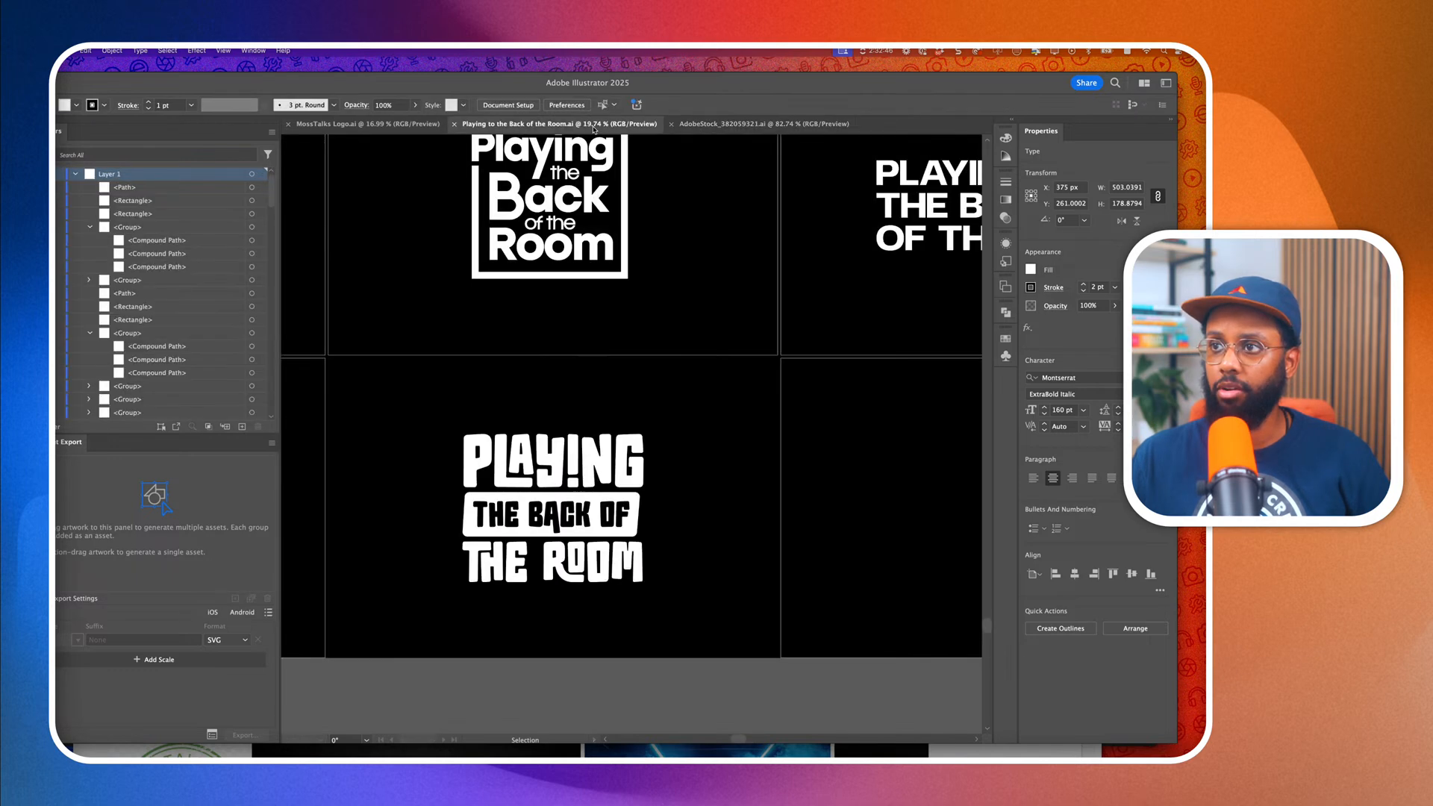
{"action": "scroll", "coordinate": [497, 273], "scroll_direction": "down", "scroll_amount": 2}
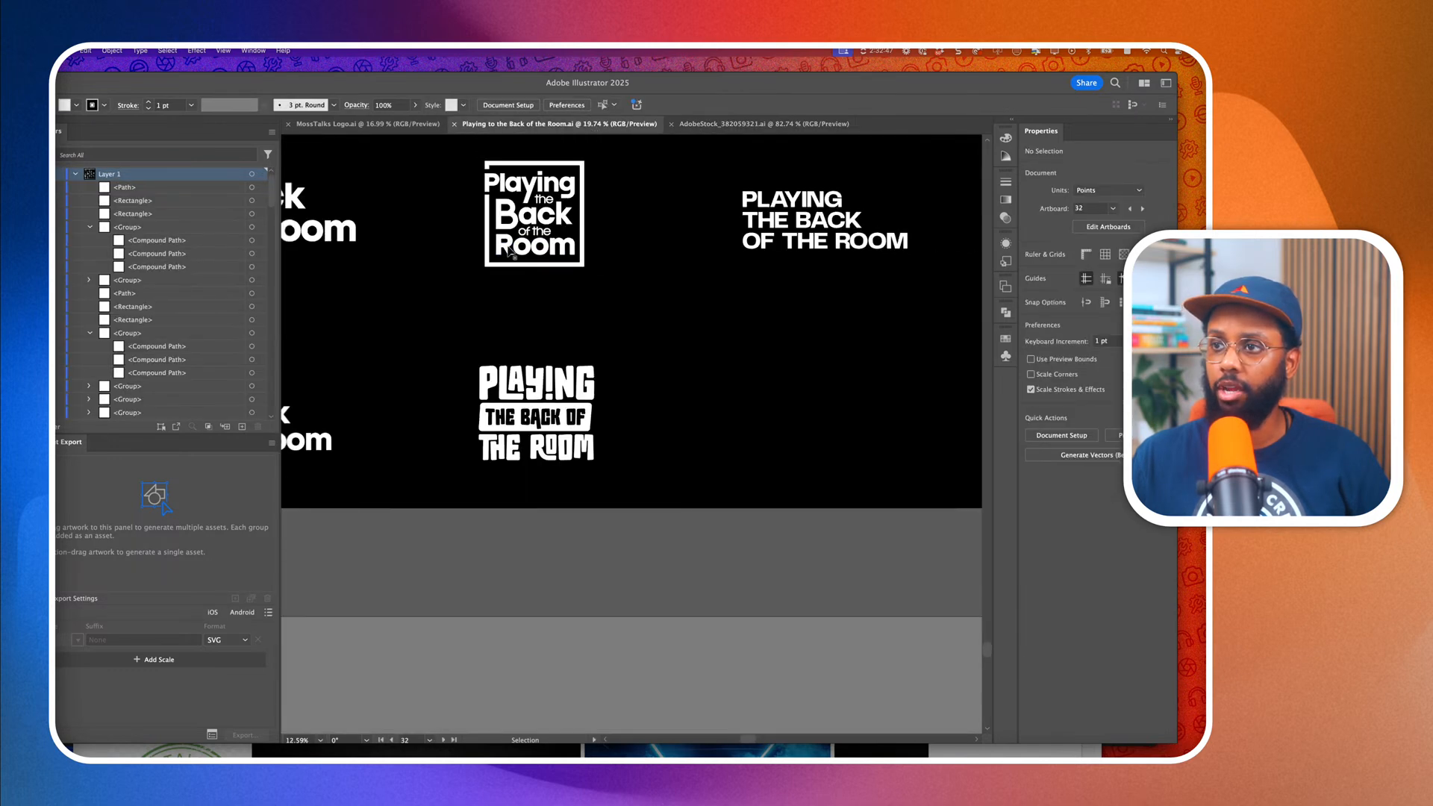
{"action": "left_click", "coordinate": [555, 238]}
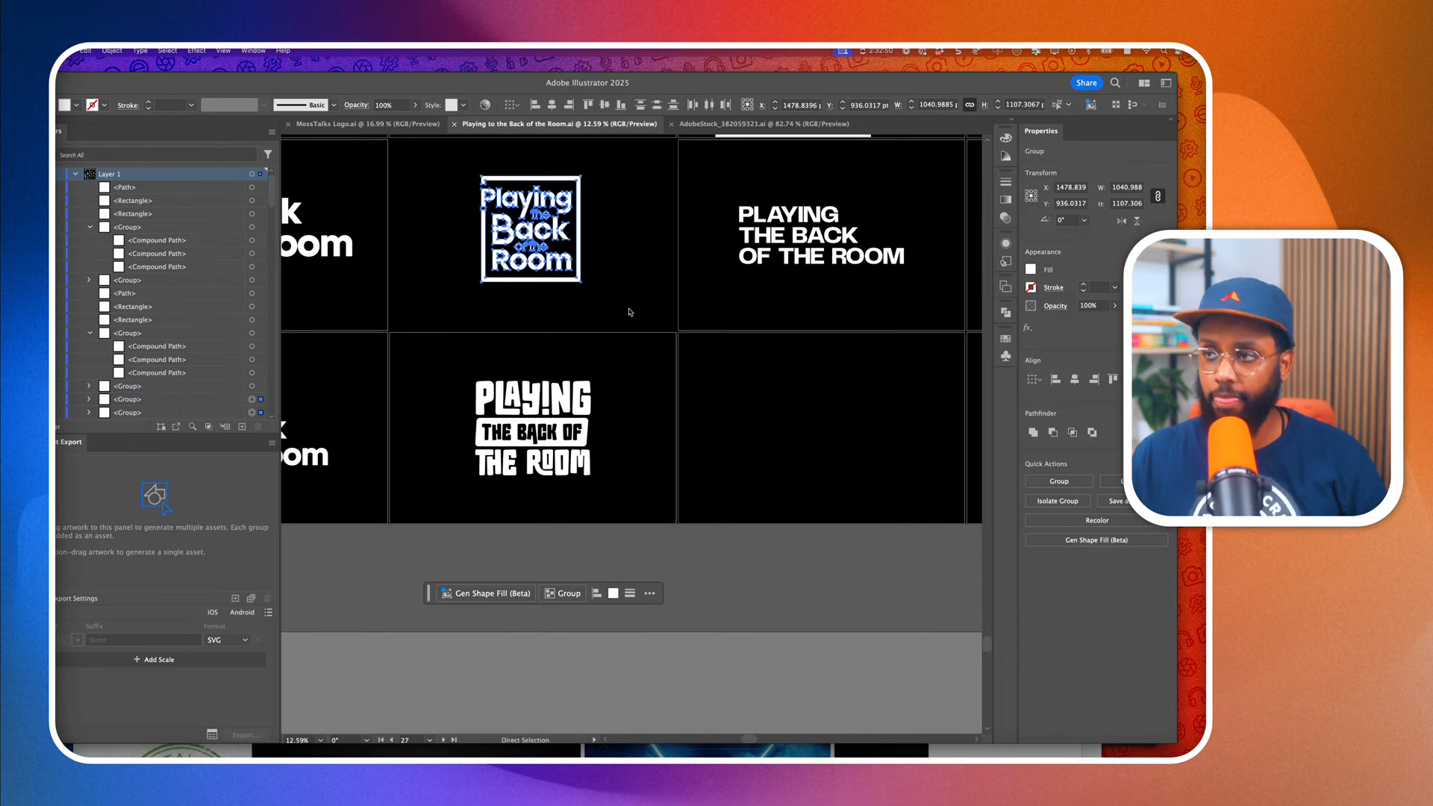
{"action": "left_click", "coordinate": [746, 123]}
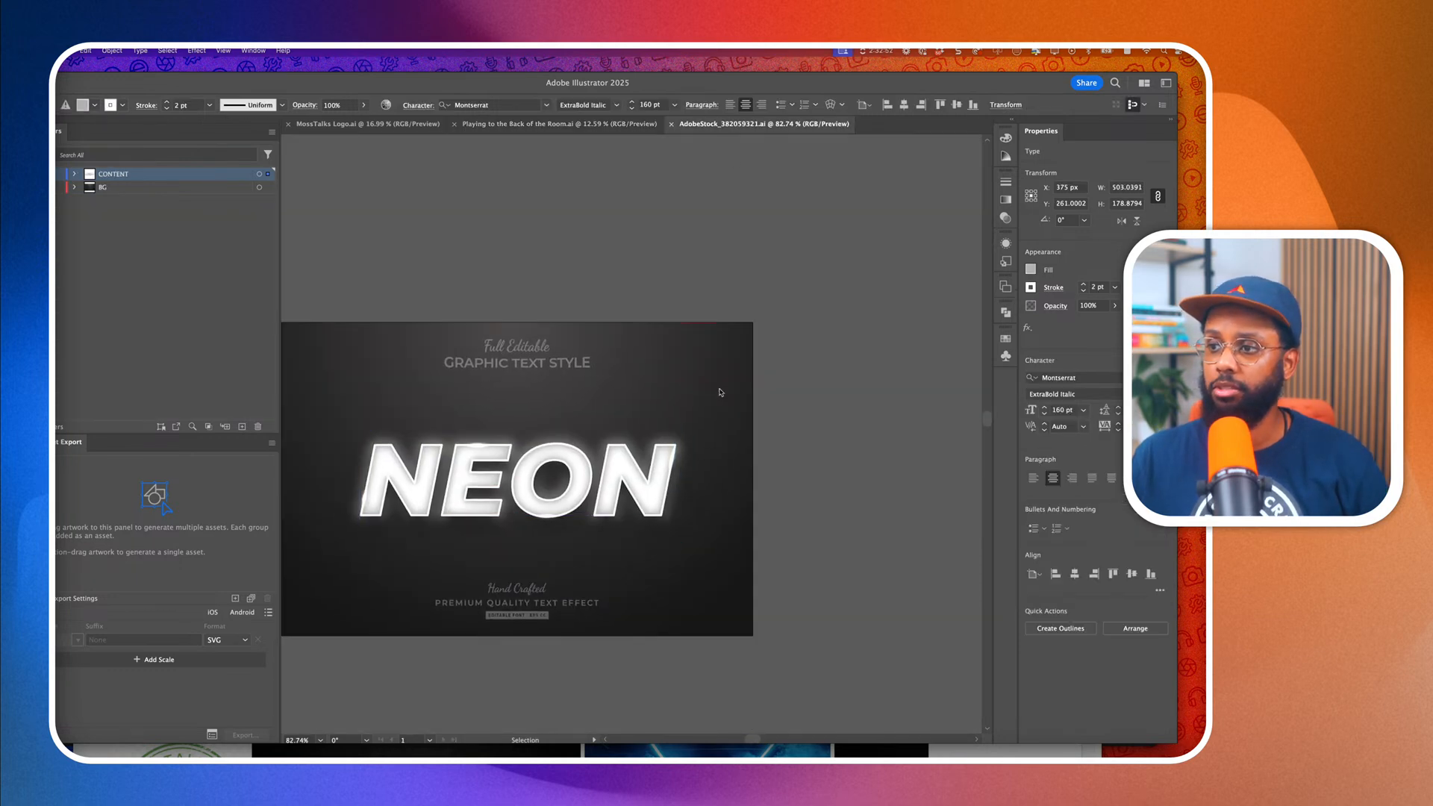
{"action": "scroll", "coordinate": [721, 392], "scroll_direction": "right", "scroll_amount": 2}
{"action": "key", "text": "super+v"}
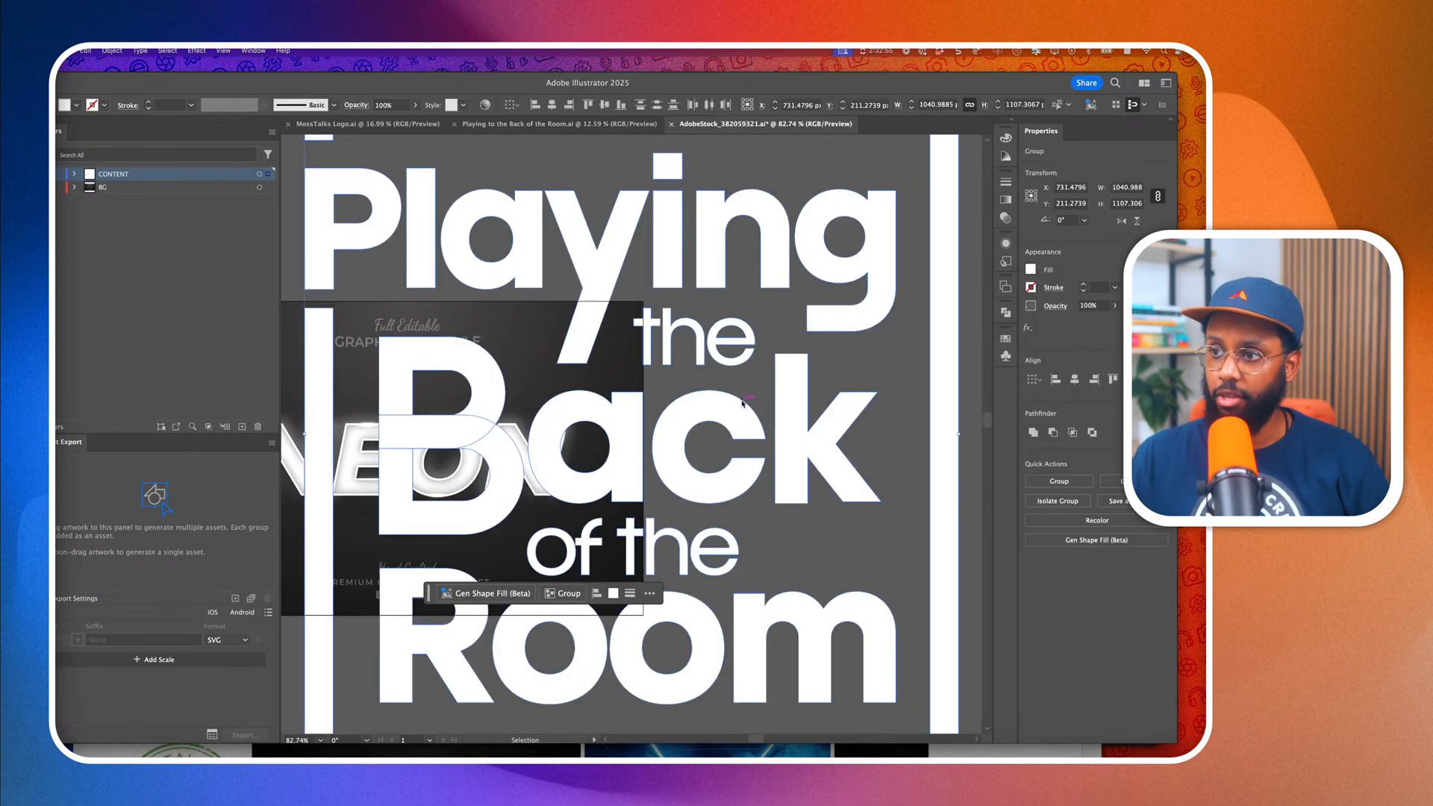
Unite the pasted title's shapes, then scale it down to about 196 by 208.5 px and place it just outside the NEON artboard.
{"action": "scroll", "coordinate": [709, 420], "scroll_direction": "down", "scroll_amount": 5}
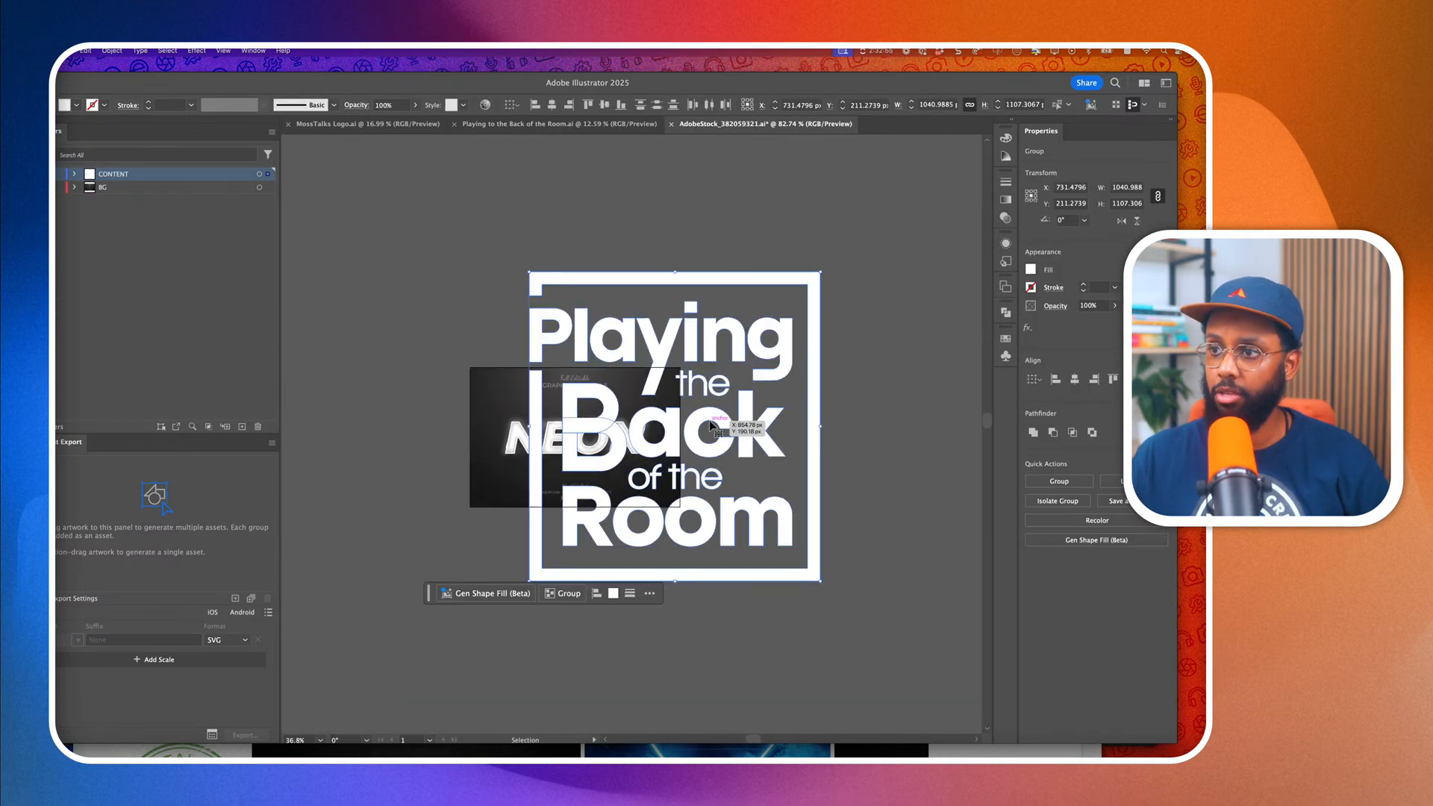
{"action": "left_click", "coordinate": [1034, 433]}
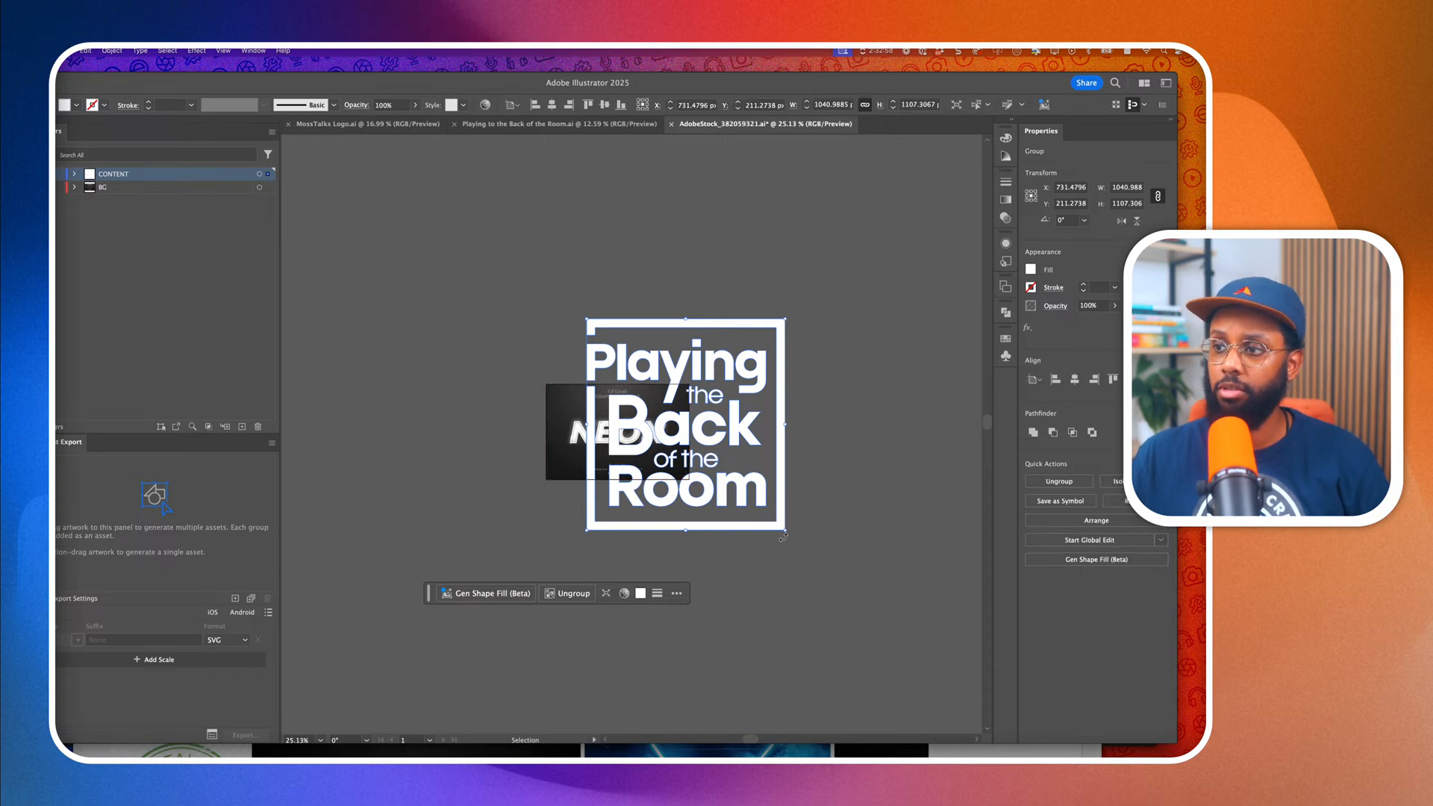
{"action": "left_click_drag", "start_coordinate": [785, 530], "coordinate": [601, 435]}
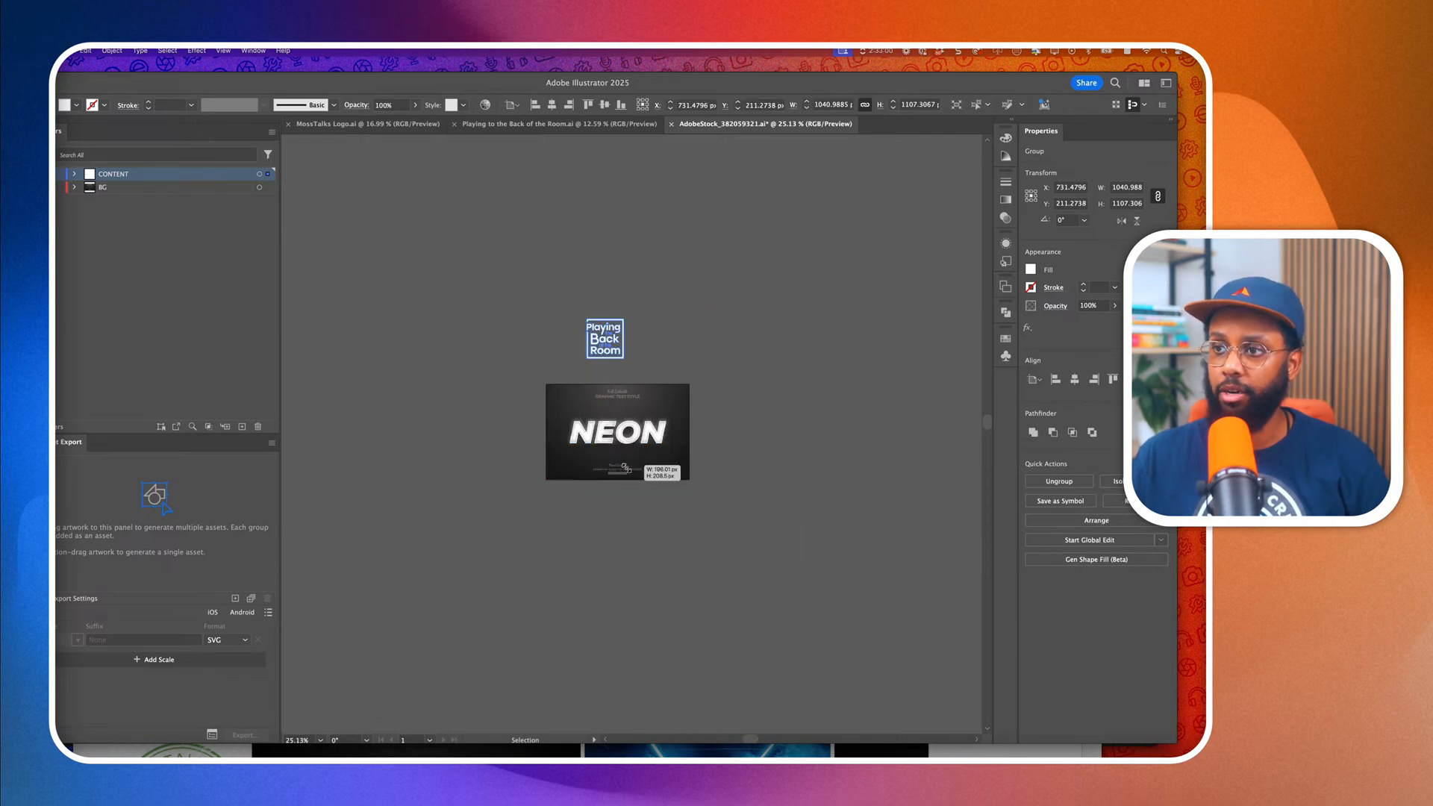
{"action": "left_click_drag", "start_coordinate": [615, 351], "coordinate": [726, 439]}
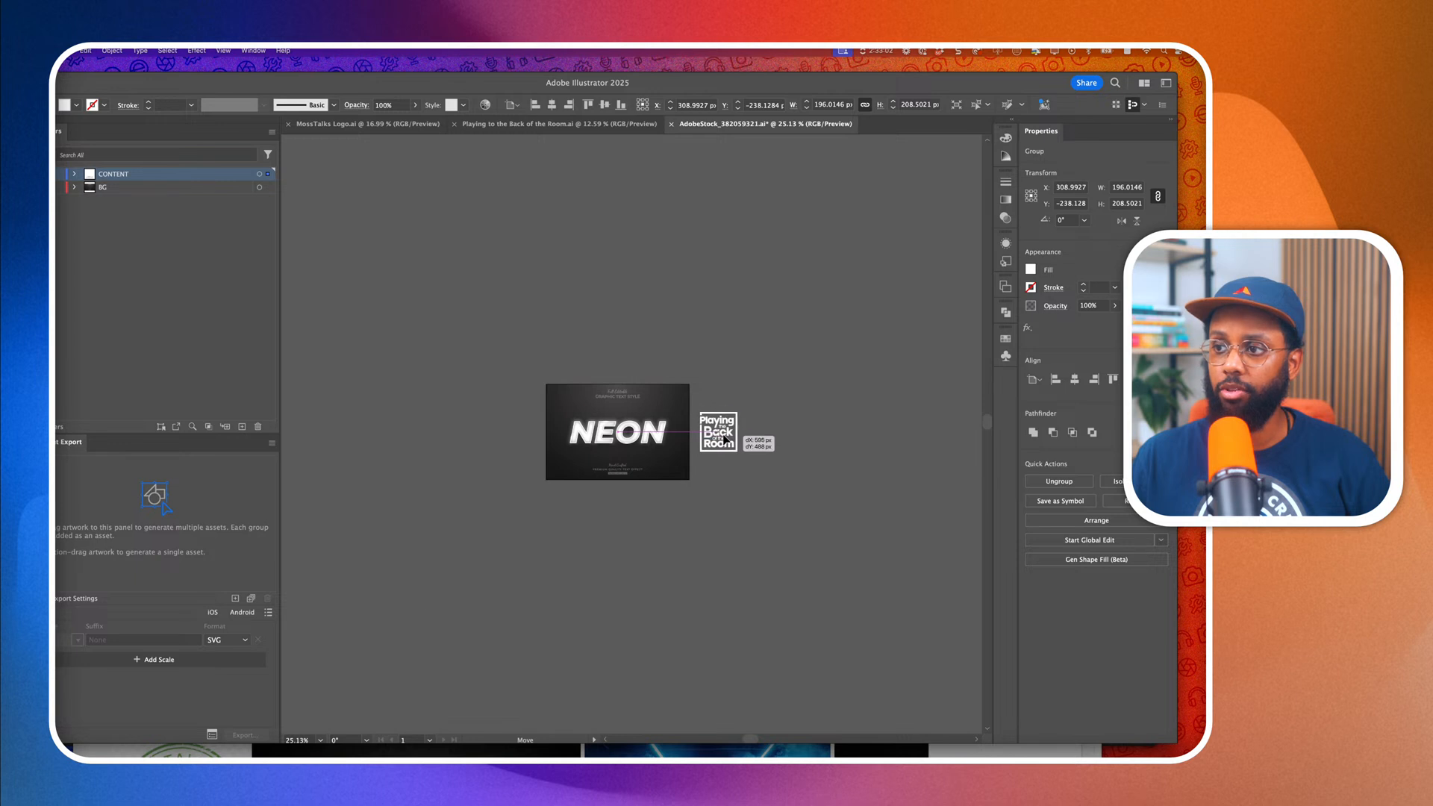
Select the NEON text and open its Appearance attributes with the Type entry selected.
{"action": "scroll", "coordinate": [650, 446], "scroll_direction": "up", "scroll_amount": 3}
{"action": "left_click", "coordinate": [650, 445]}
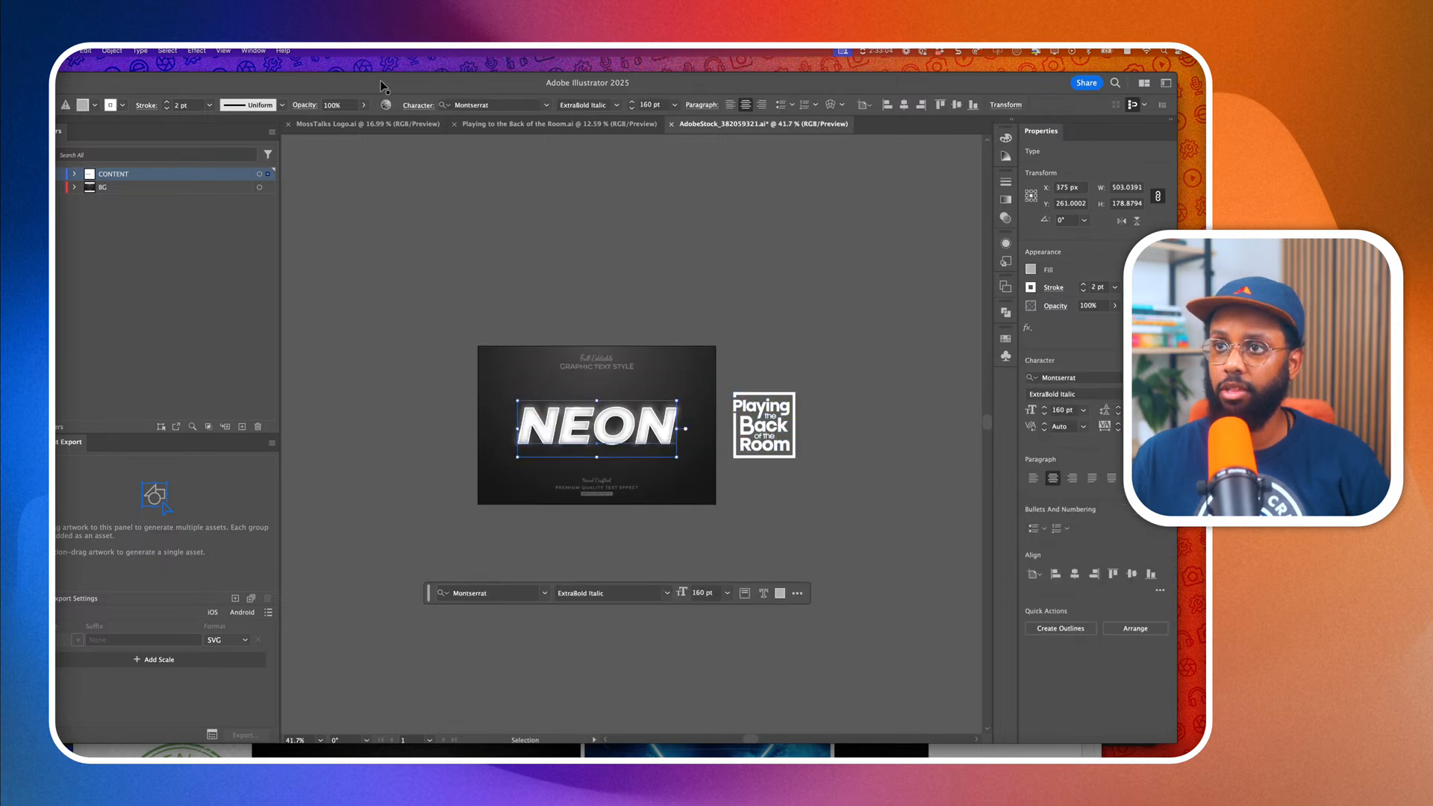
{"action": "left_click", "coordinate": [253, 51]}
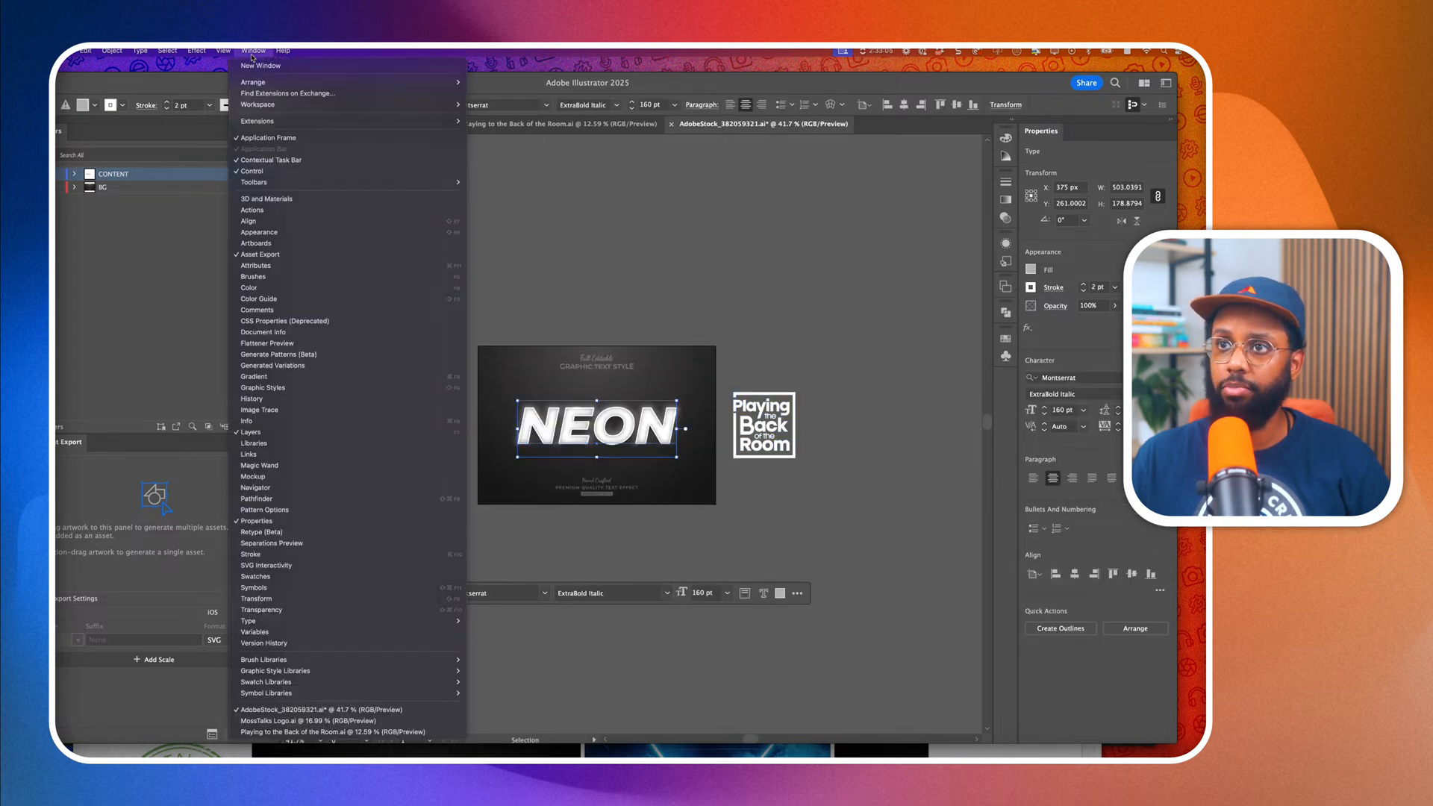
{"action": "left_click", "coordinate": [261, 232]}
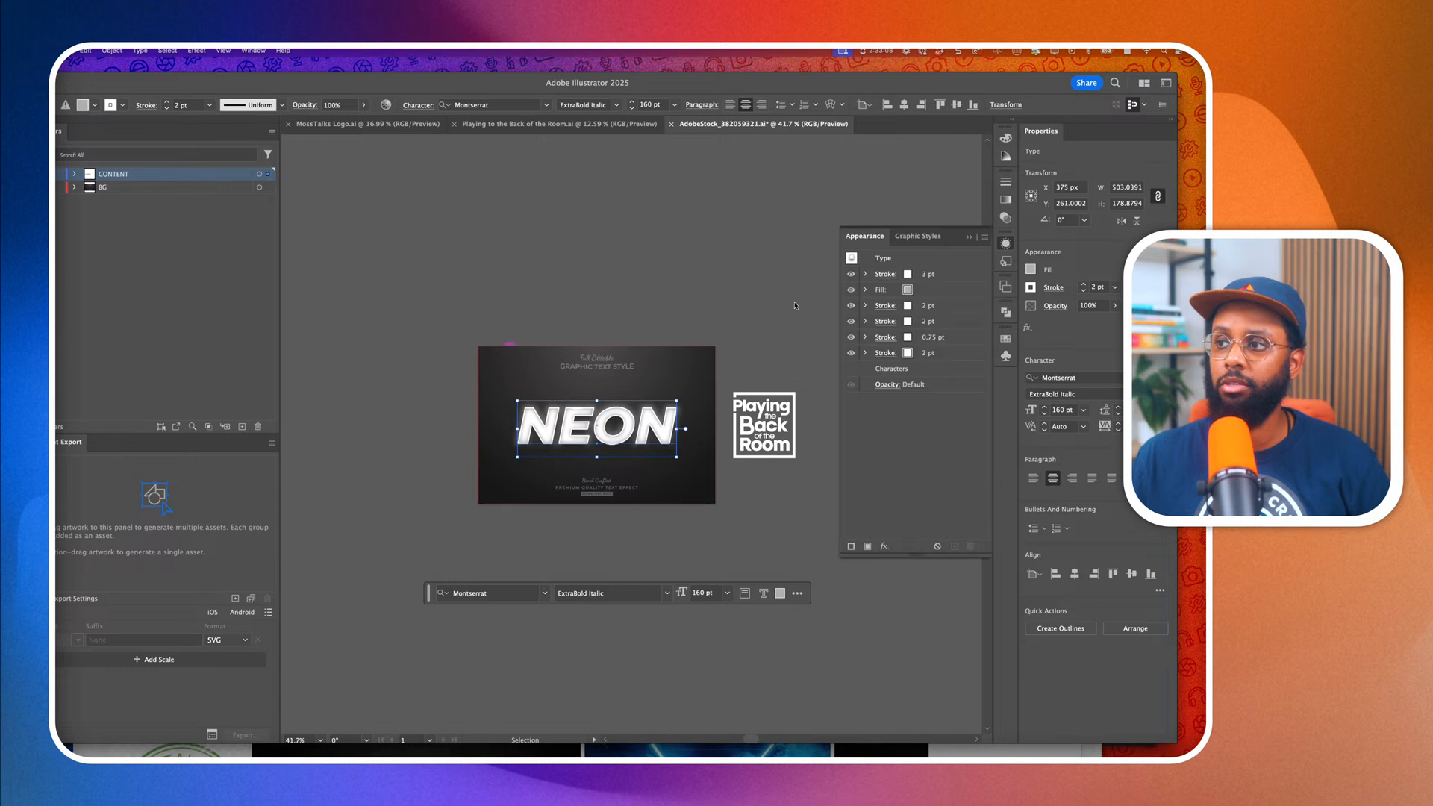
{"action": "left_click", "coordinate": [874, 265]}
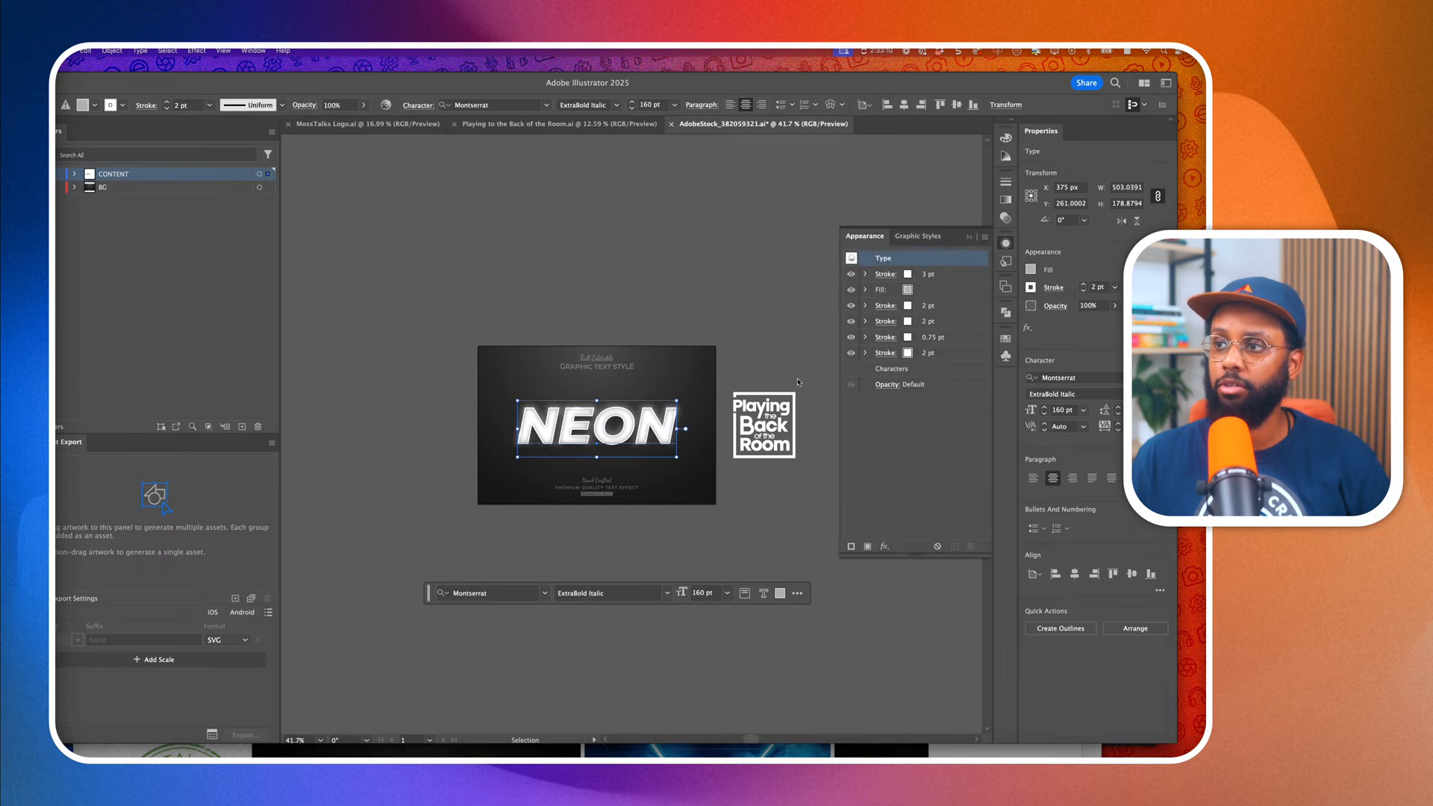
{"action": "scroll", "coordinate": [793, 415], "scroll_direction": "up", "scroll_amount": 2}
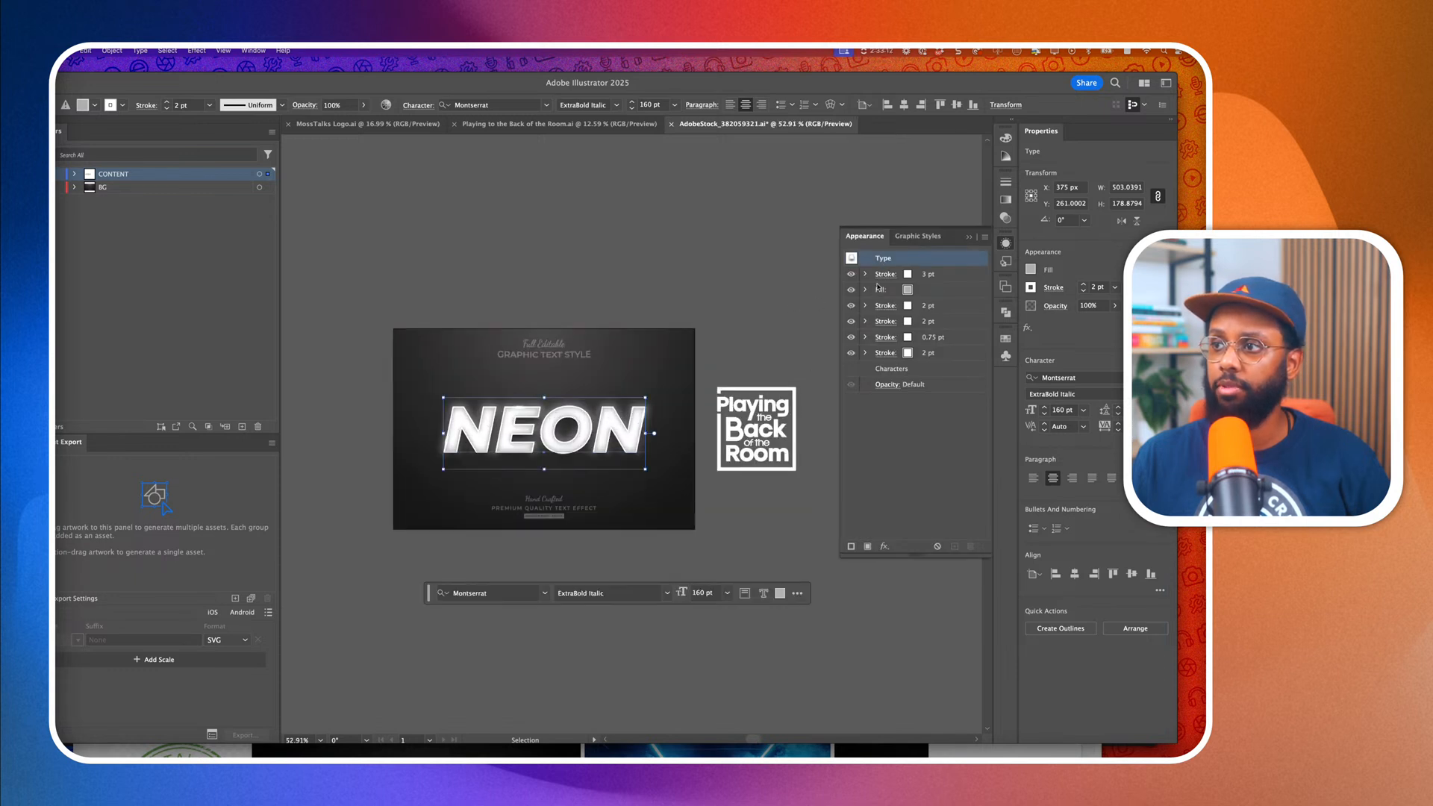
{"action": "scroll", "coordinate": [848, 303], "scroll_direction": "up", "scroll_amount": 1}
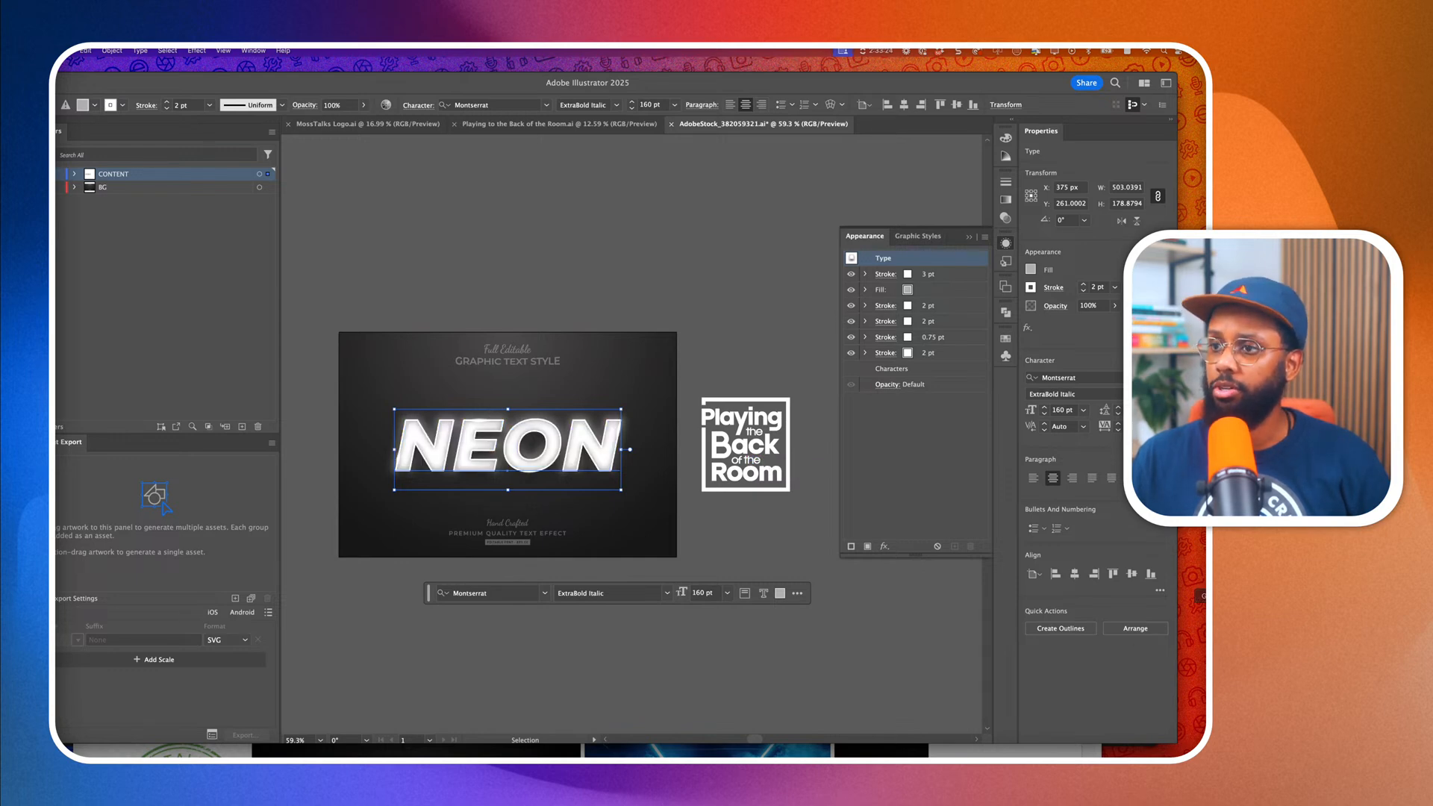
Switch to Leonardo.Ai and view the AlbedoBase XL Graphic Design Vector generations of the title enlarged, one after another.
{"action": "key", "text": "super+Tab"}
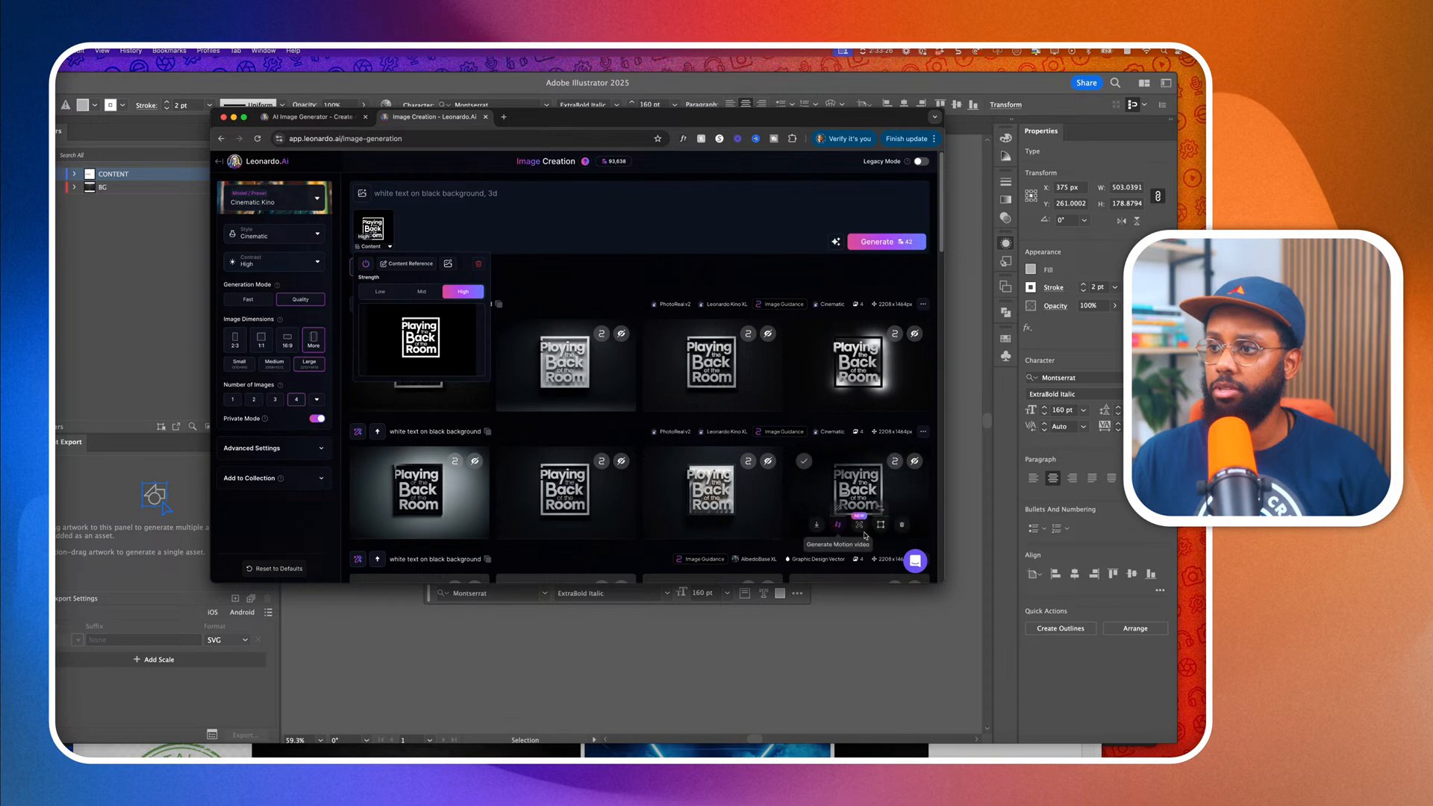
{"action": "scroll", "coordinate": [860, 501], "scroll_direction": "down", "scroll_amount": 3}
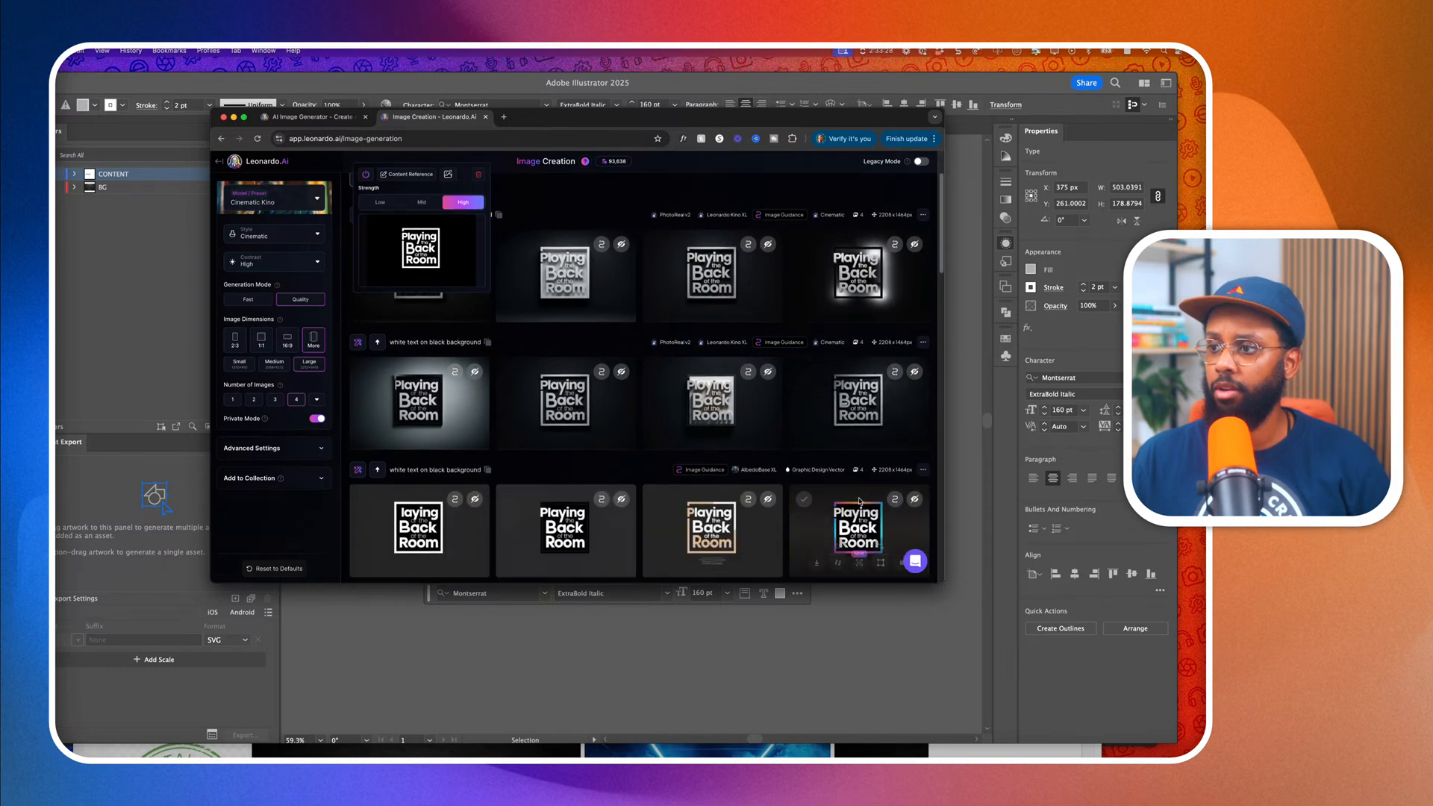
{"action": "scroll", "coordinate": [859, 502], "scroll_direction": "down", "scroll_amount": 3}
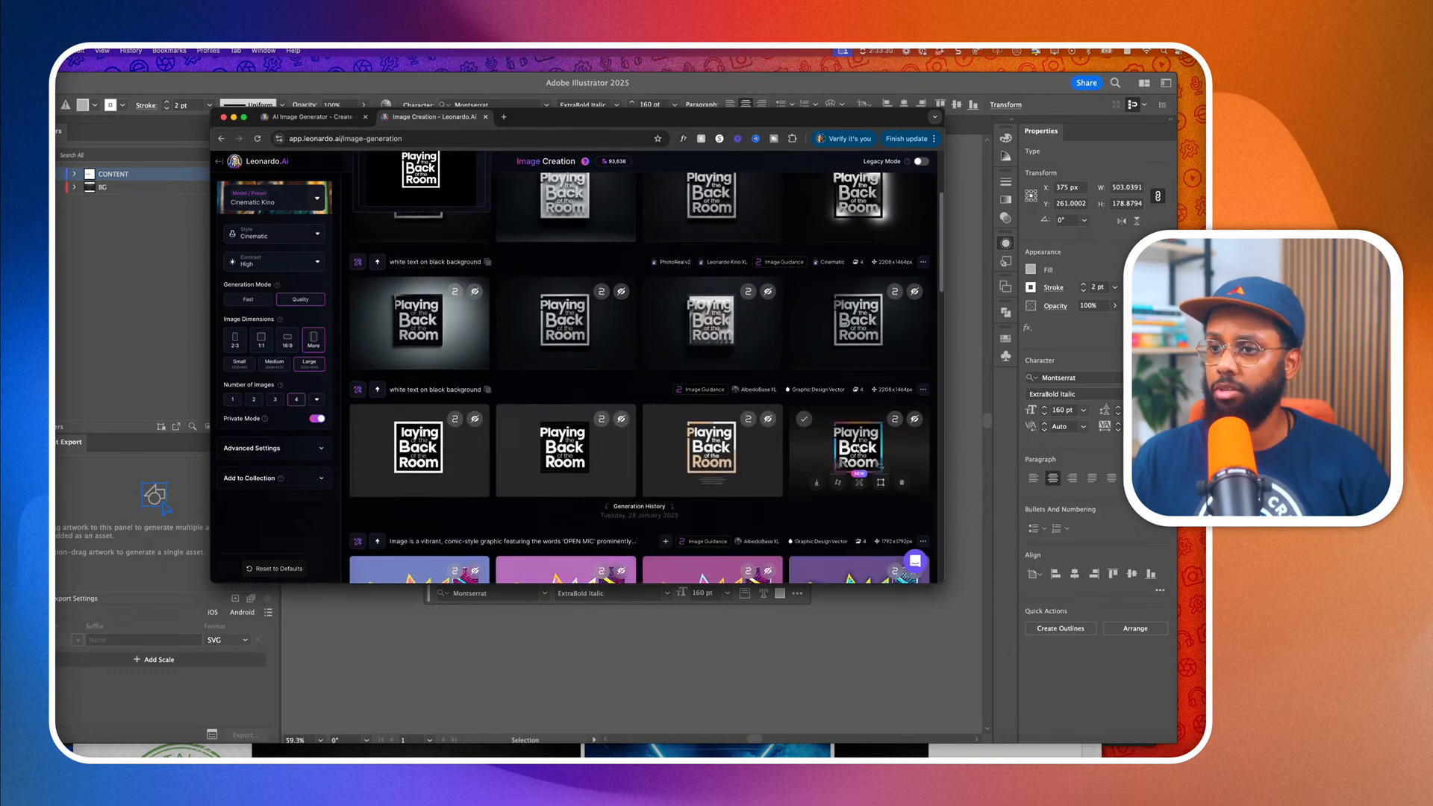
{"action": "left_click", "coordinate": [856, 448]}
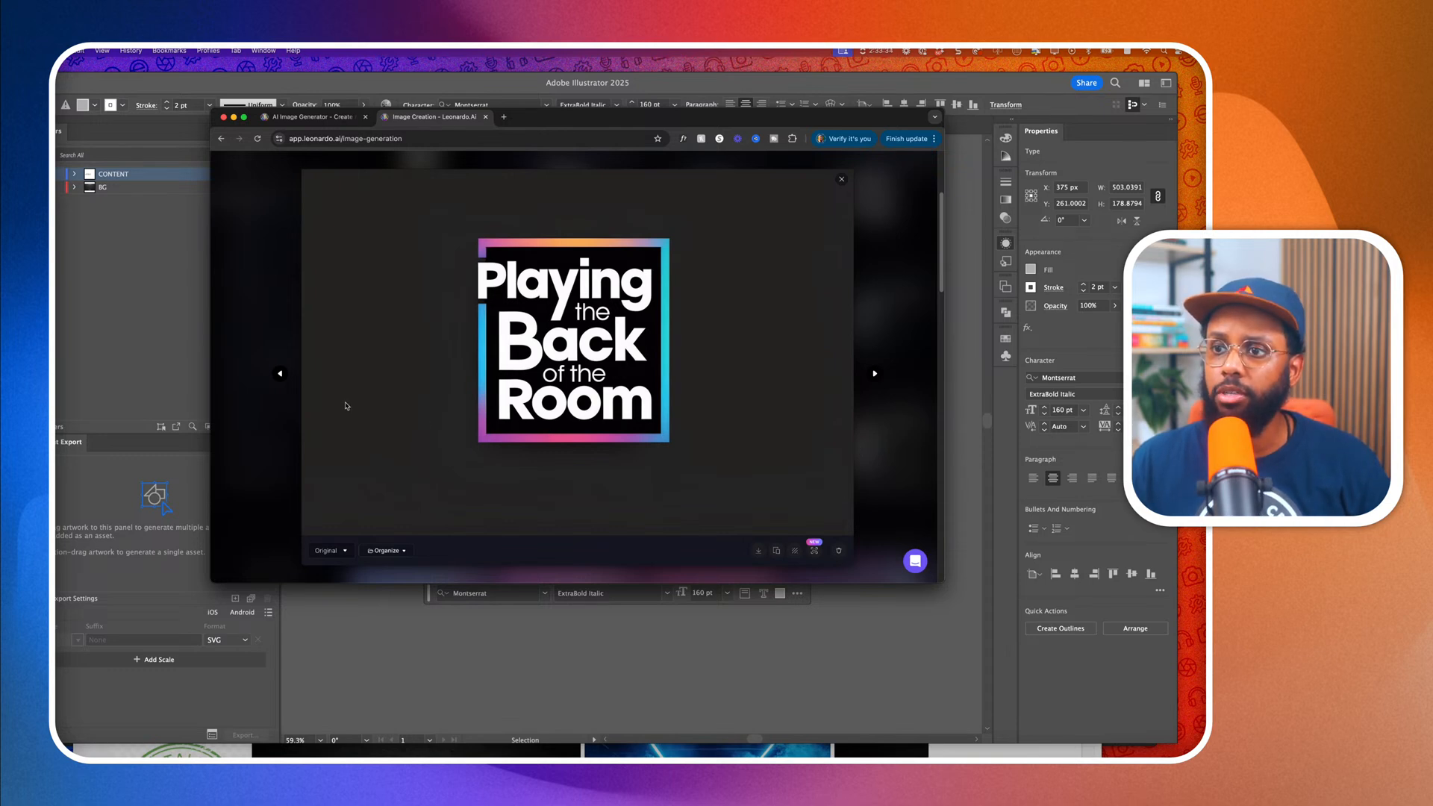
{"action": "left_click", "coordinate": [279, 374]}
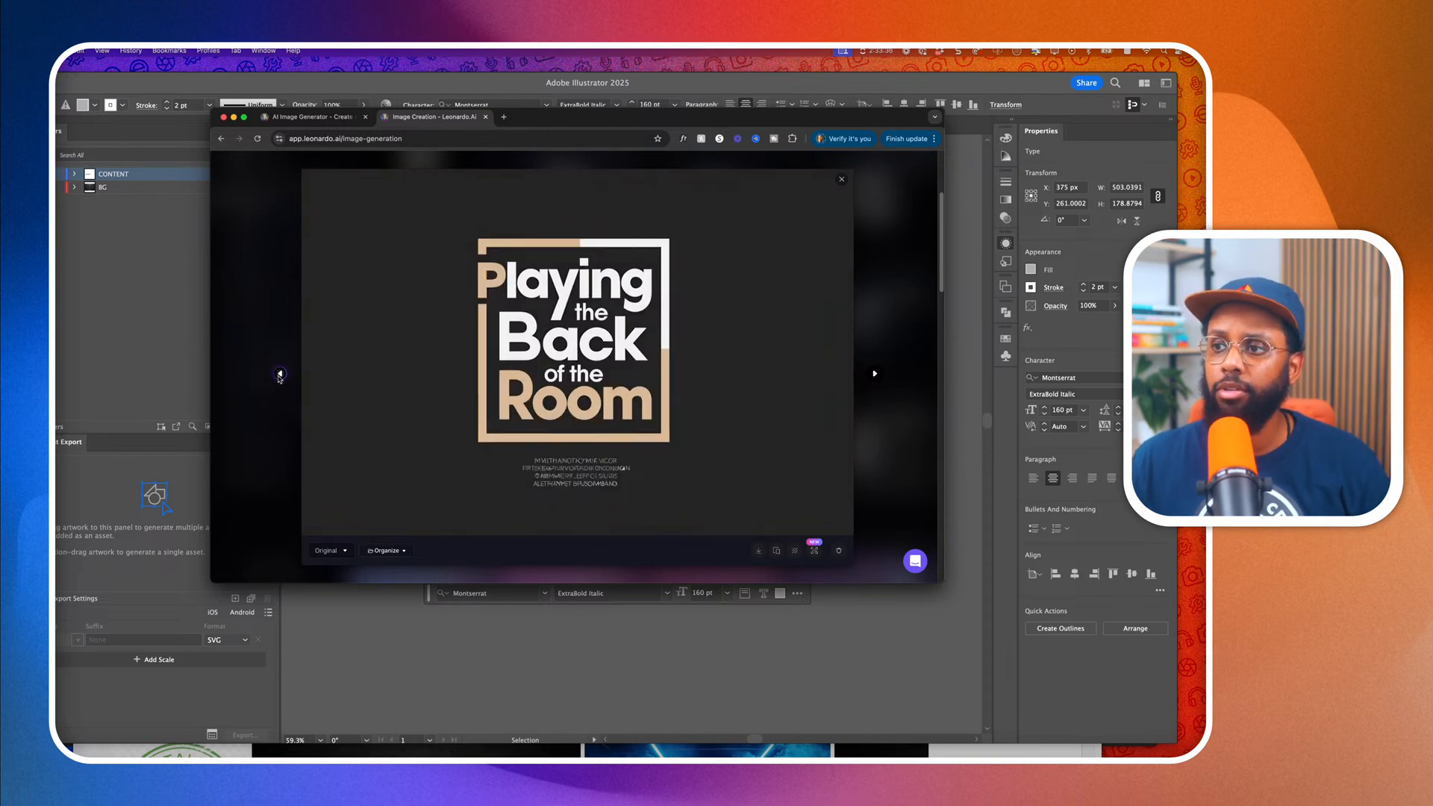
{"action": "left_click", "coordinate": [280, 374]}
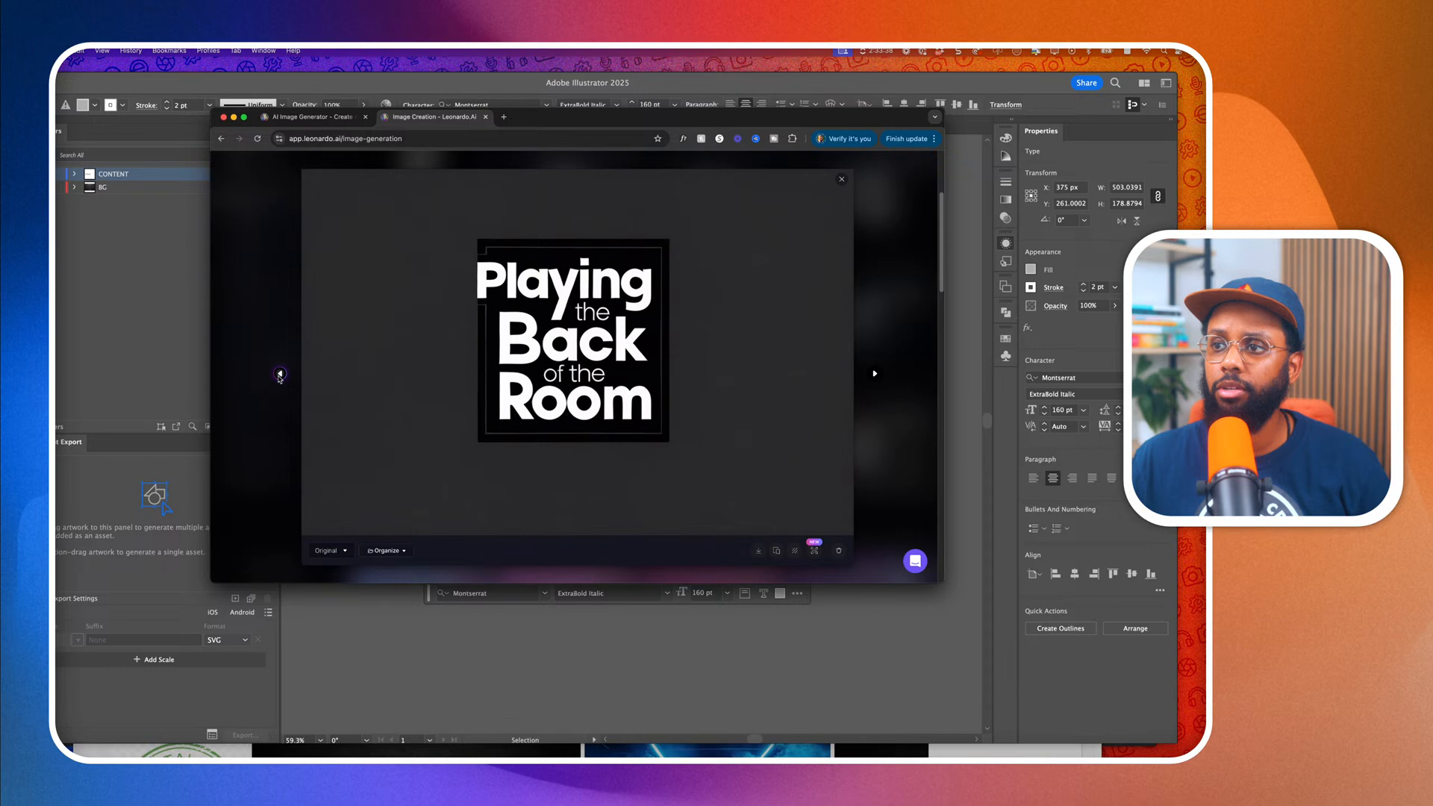
{"action": "left_click", "coordinate": [280, 374]}
{"action": "left_click", "coordinate": [279, 374]}
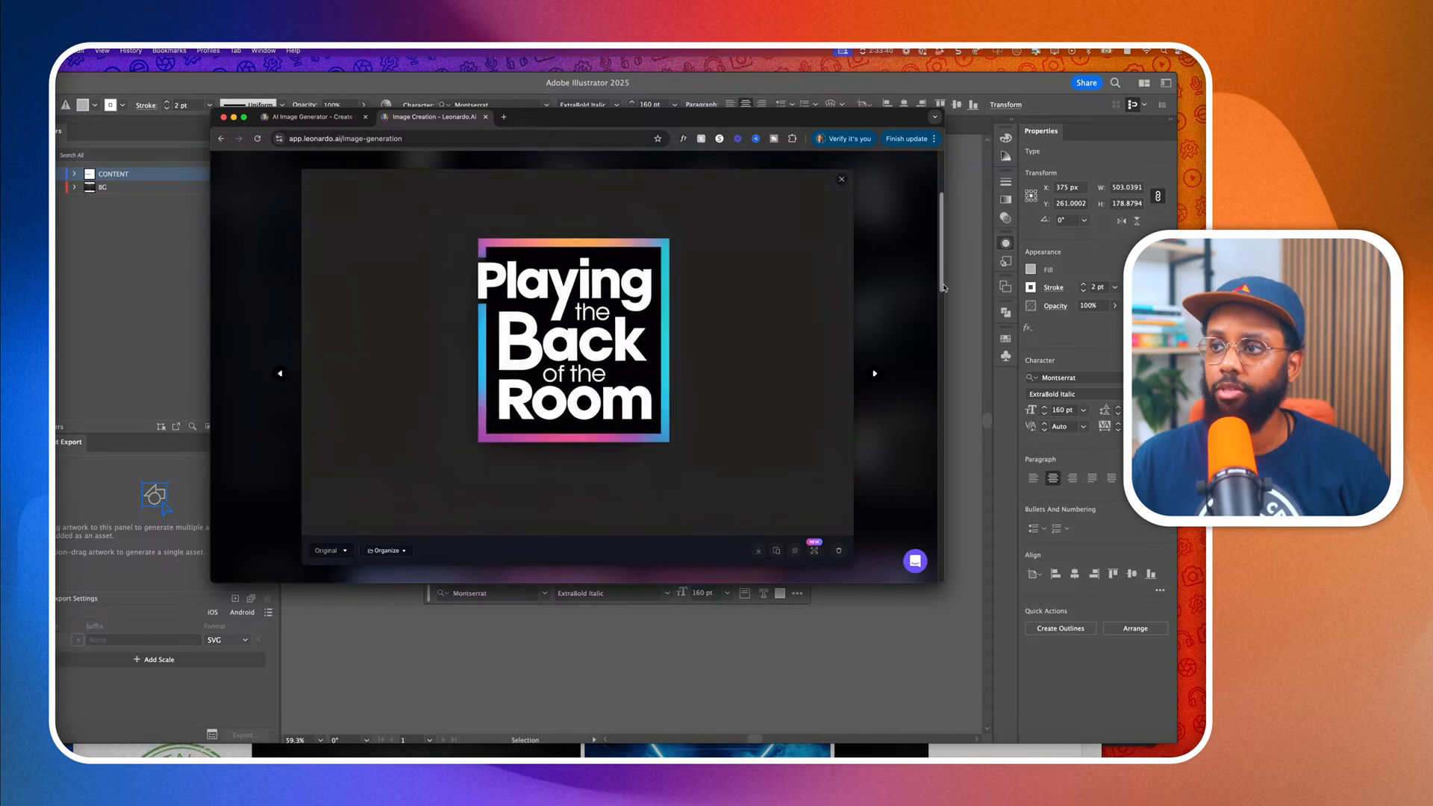
{"action": "left_click", "coordinate": [841, 179]}
Compare the enlarged cinematic generations made with the prompt "white text on black background" without the 3d addition.
{"action": "scroll", "coordinate": [833, 295], "scroll_direction": "up", "scroll_amount": 2}
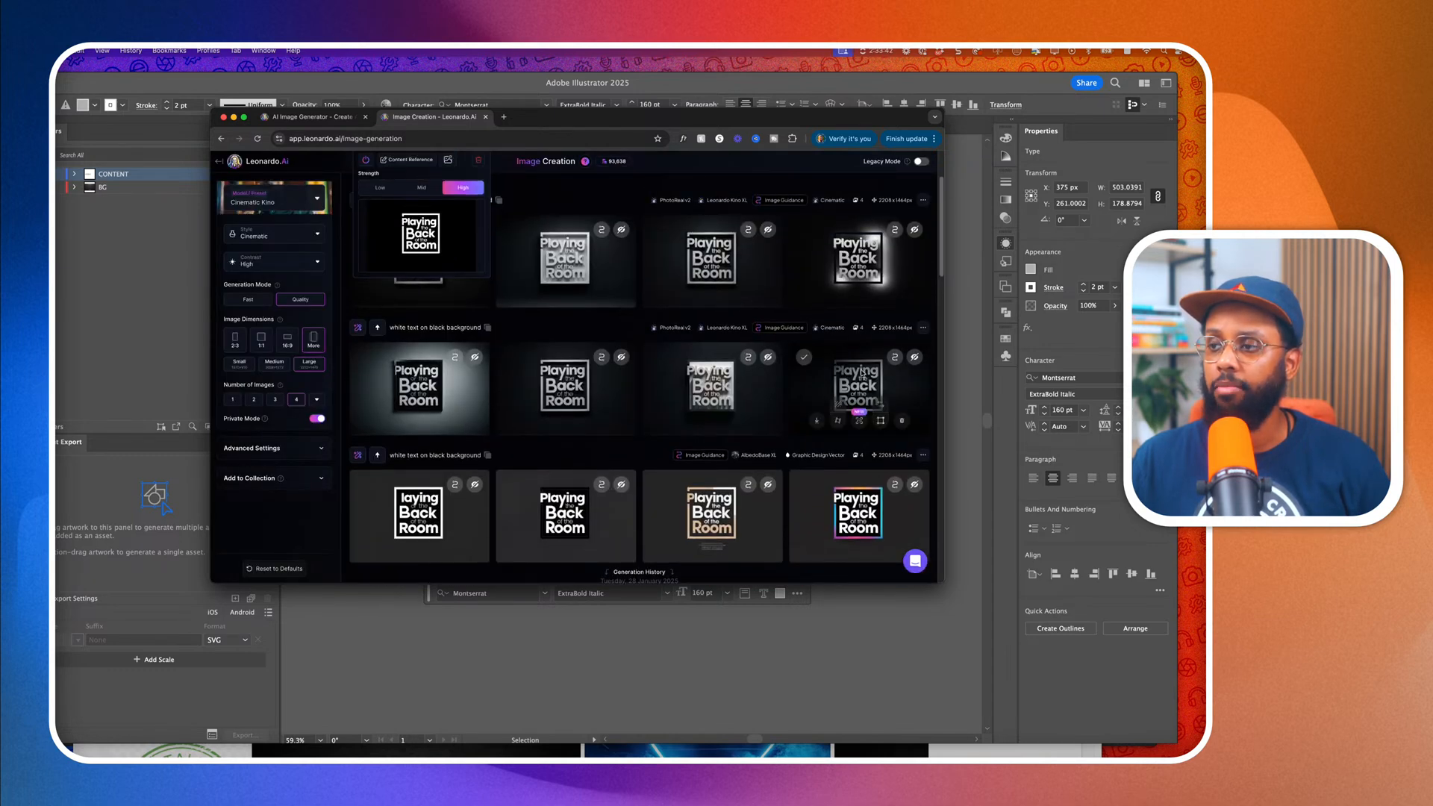
{"action": "left_click", "coordinate": [713, 424]}
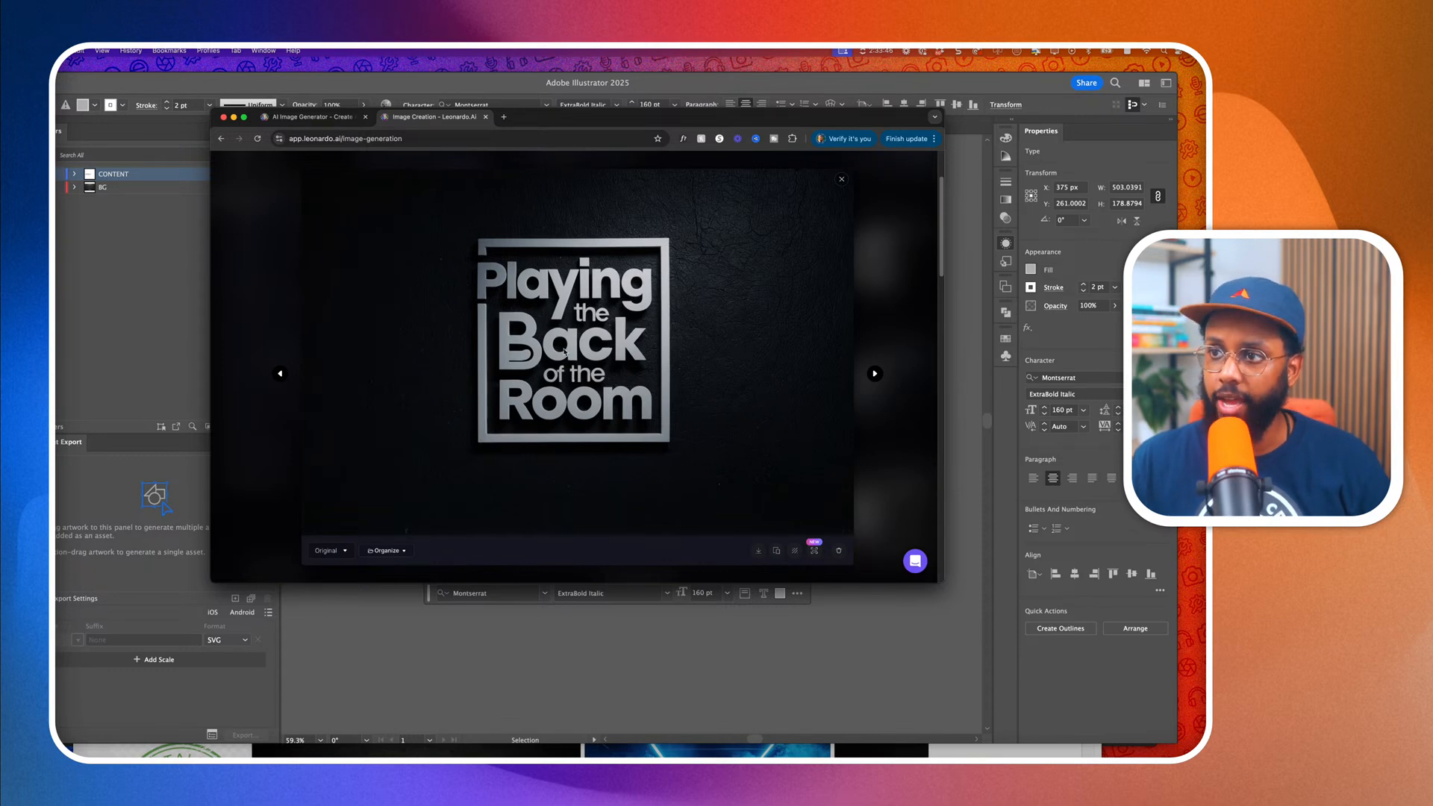
{"action": "left_click", "coordinate": [280, 374]}
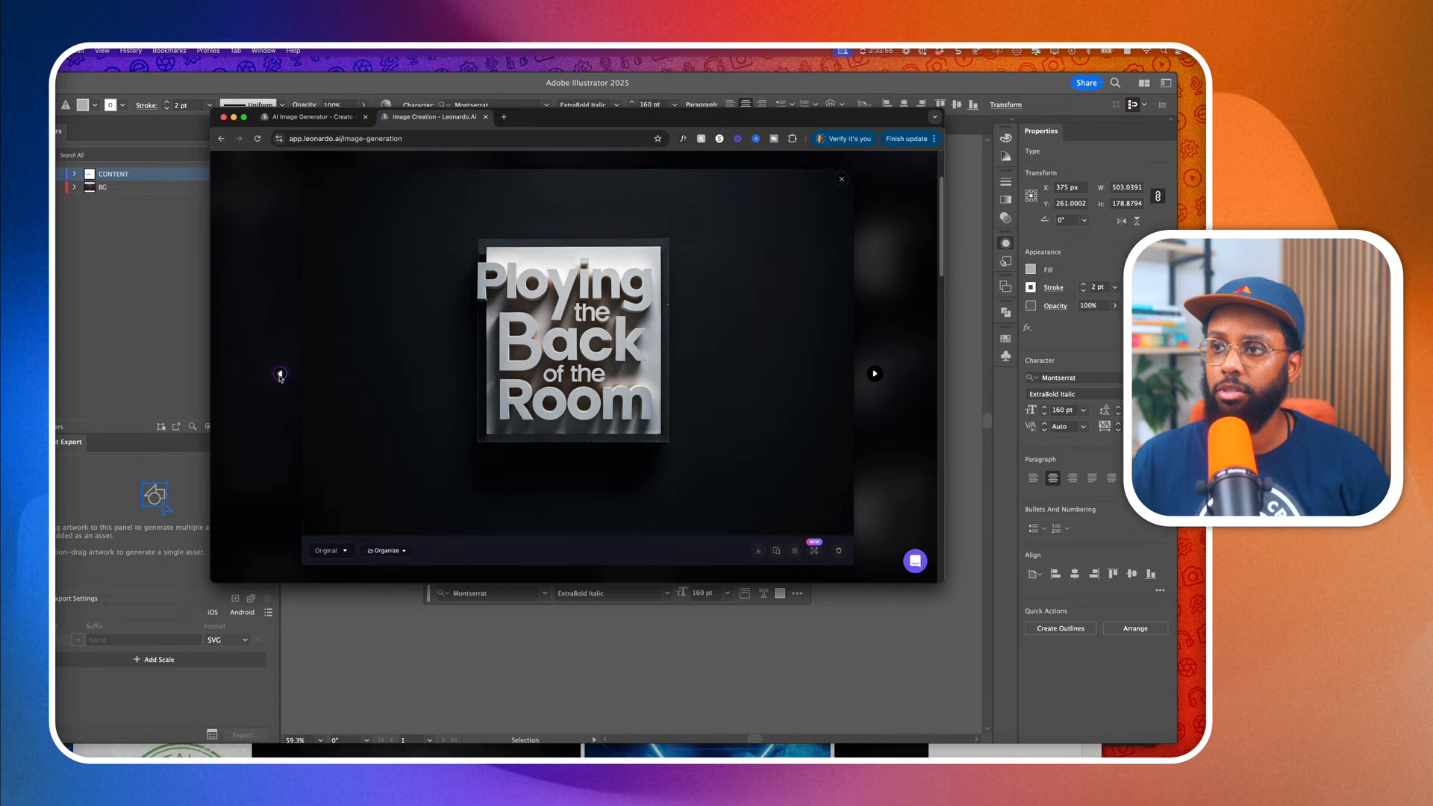
{"action": "left_click", "coordinate": [280, 374]}
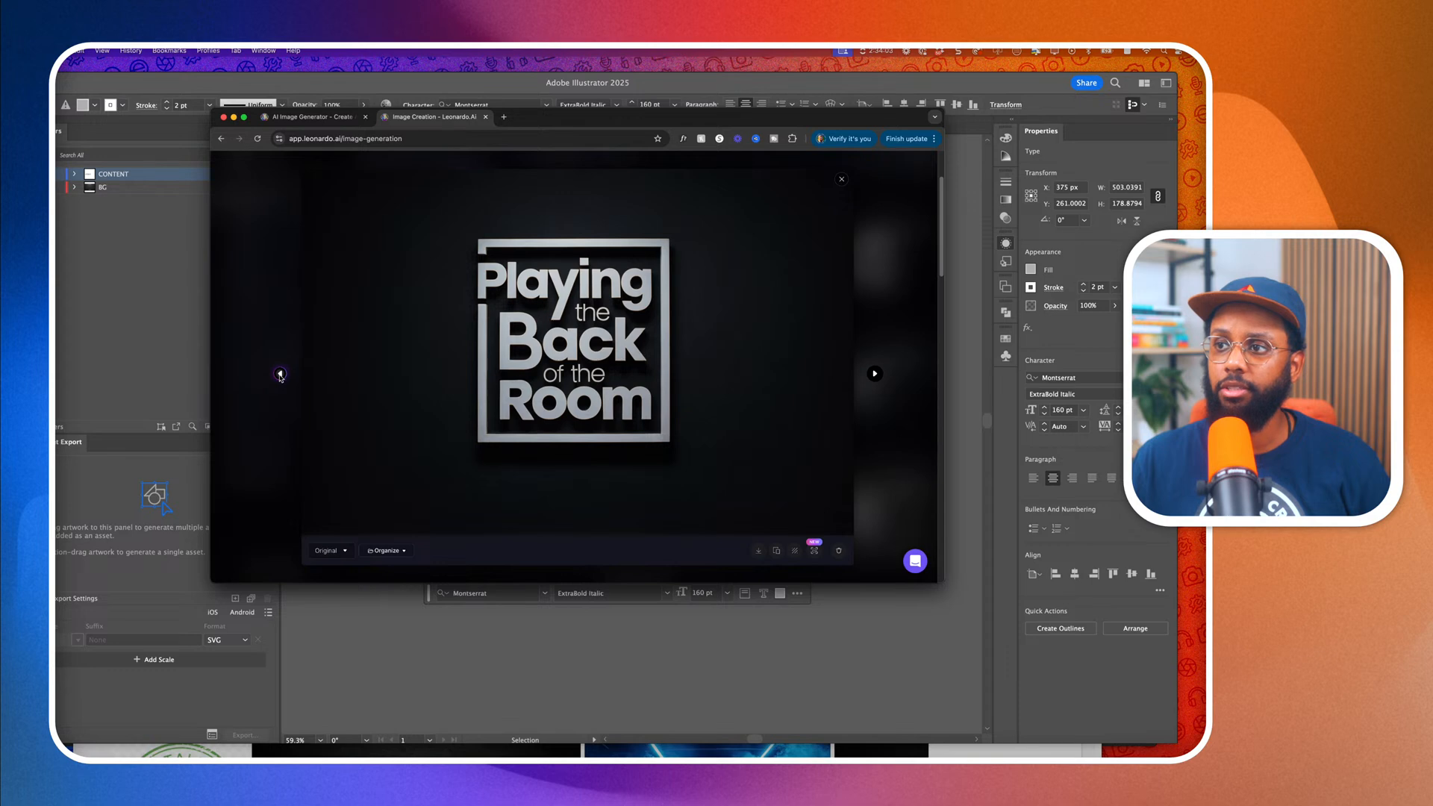
{"action": "left_click", "coordinate": [280, 374]}
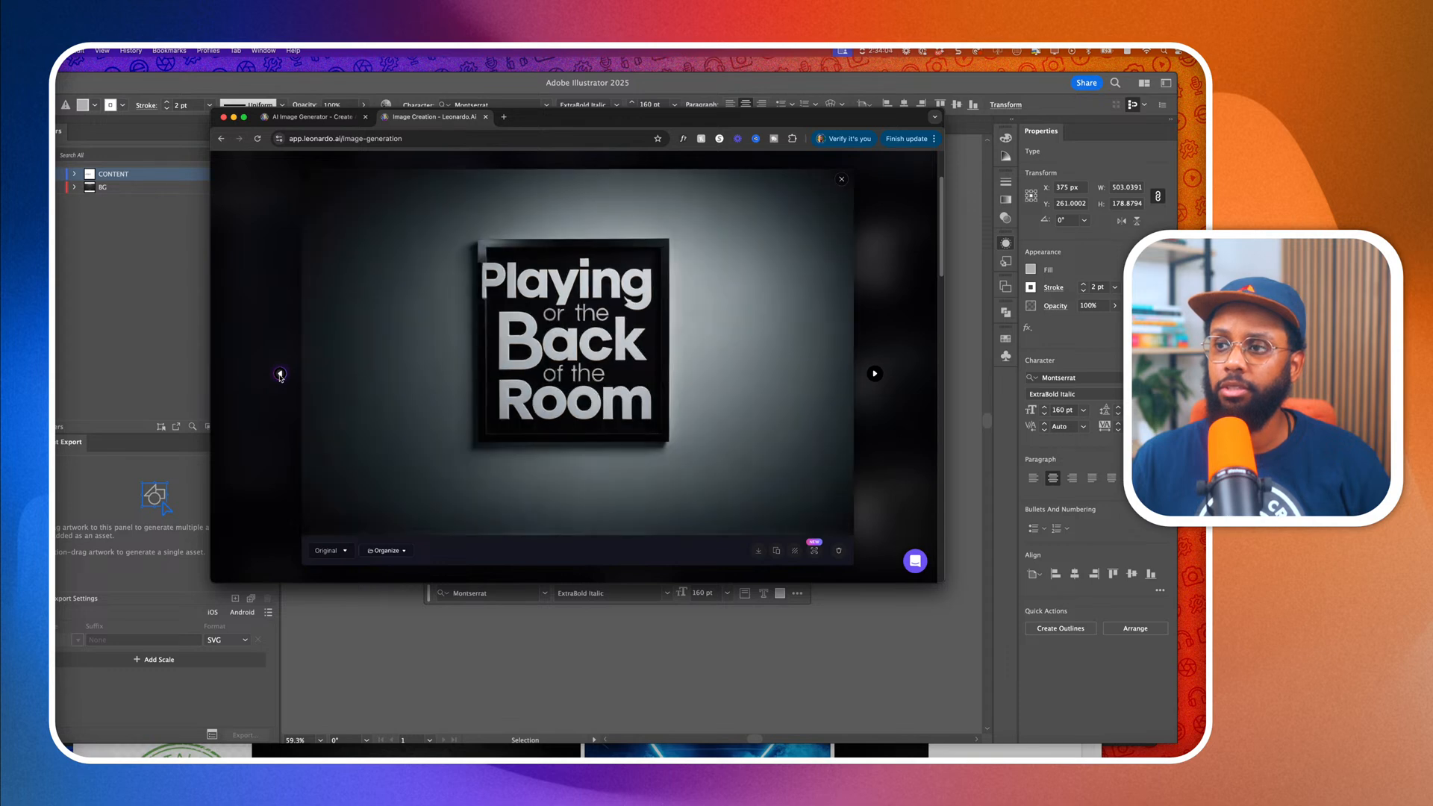
{"action": "left_click", "coordinate": [280, 374]}
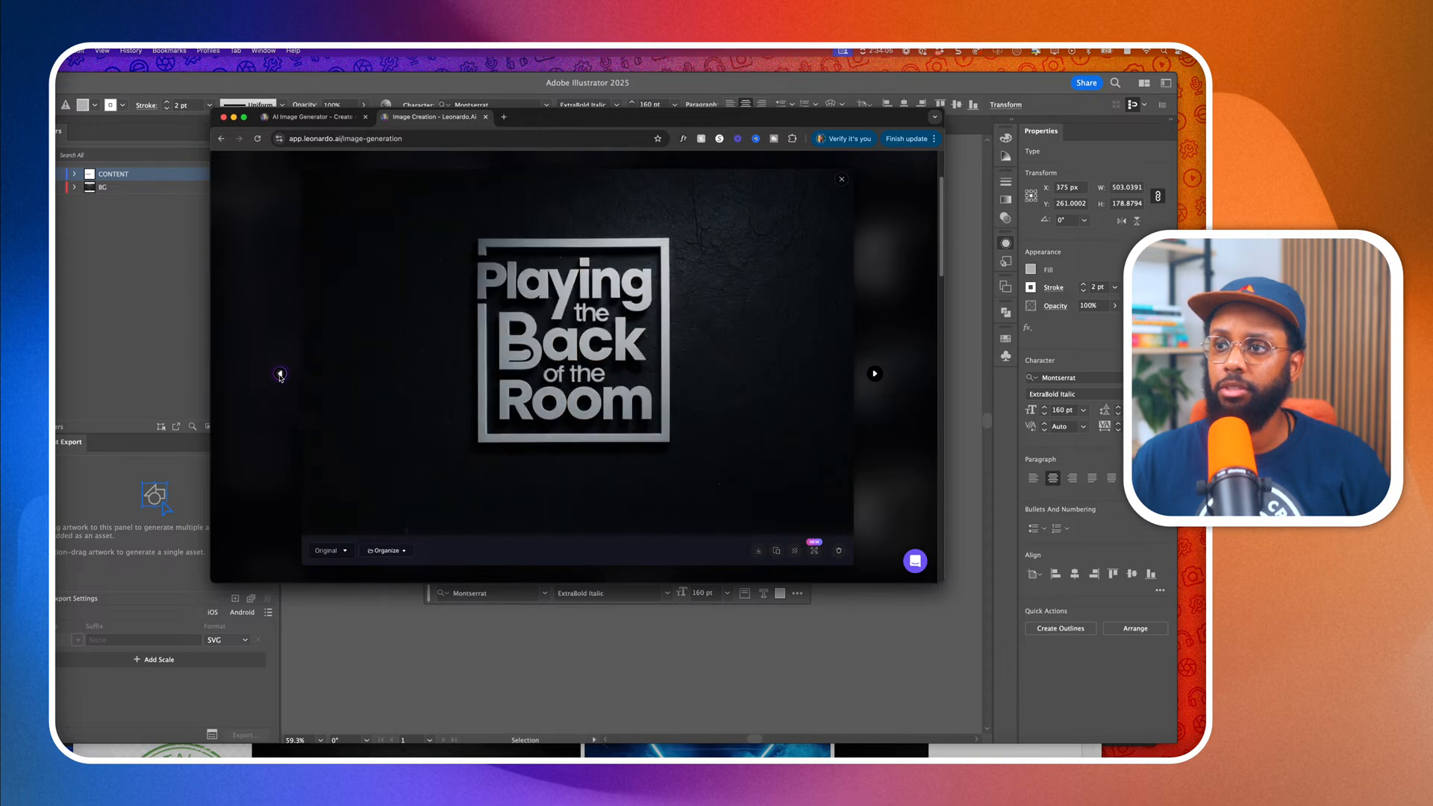
{"action": "left_click", "coordinate": [873, 335]}
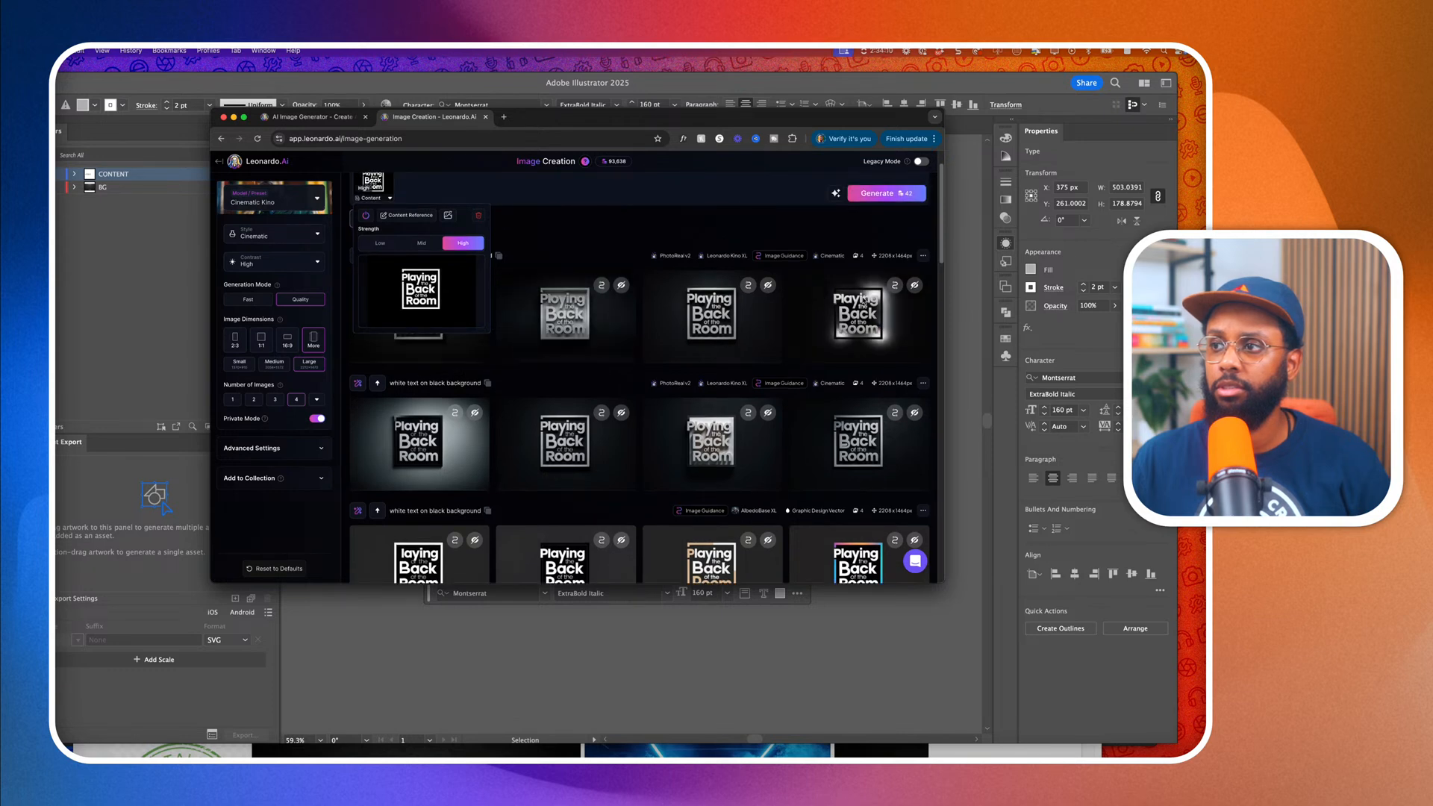
Compare the enlarged cinematic generations made with the prompt "white text on black background, 3d", starting from the glowing frame version.
{"action": "left_click", "coordinate": [863, 299]}
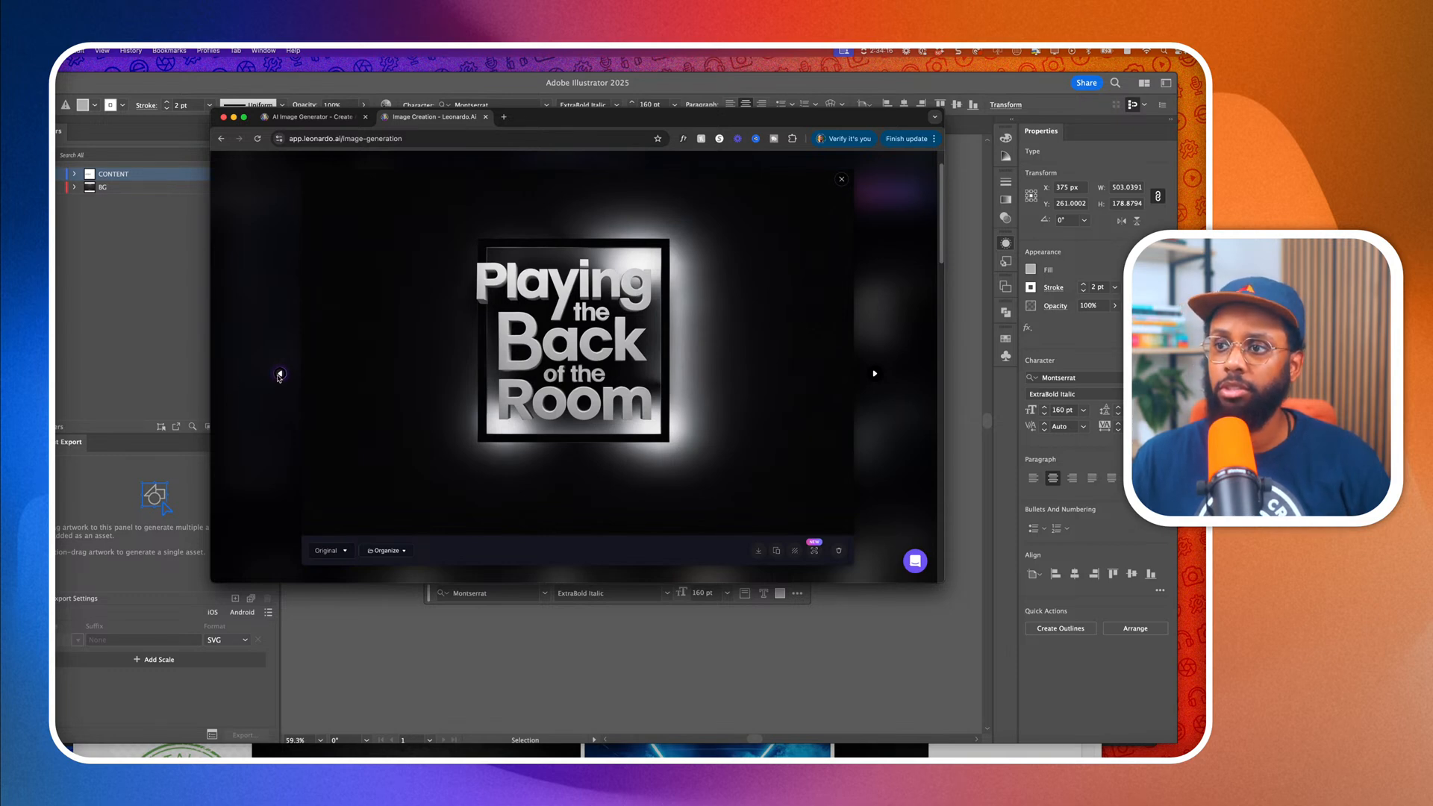
{"action": "left_click", "coordinate": [280, 374]}
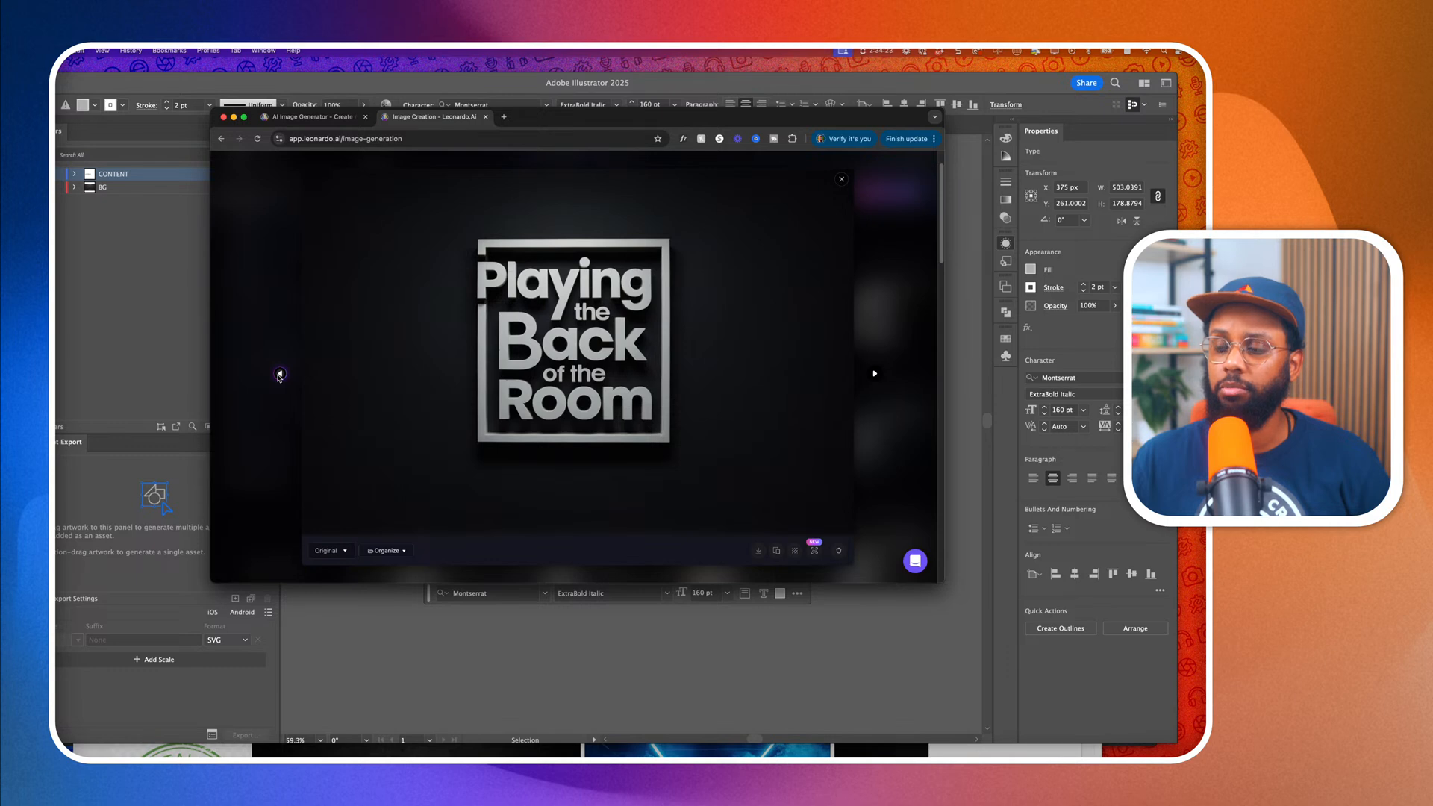
{"action": "left_click", "coordinate": [280, 374]}
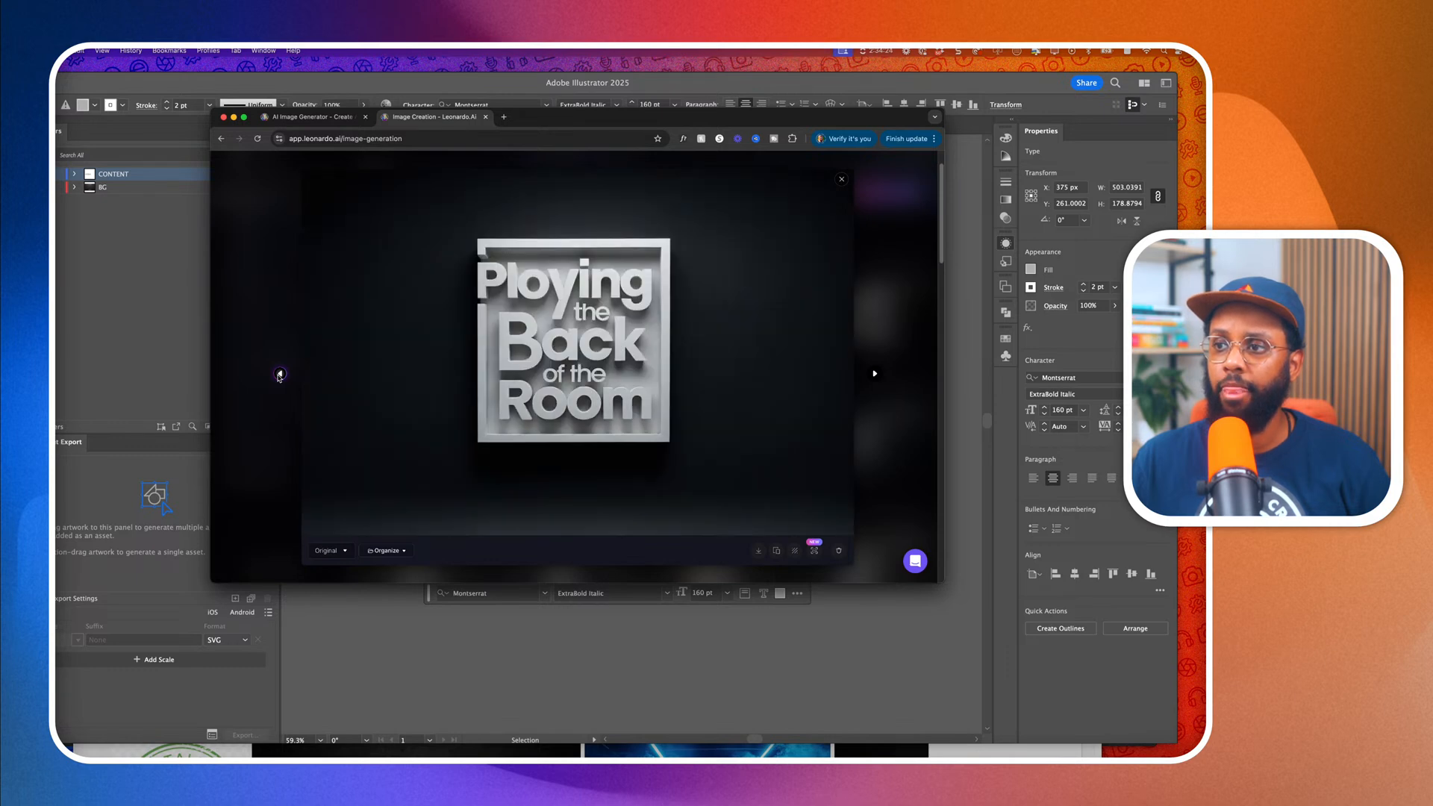
{"action": "left_click", "coordinate": [280, 374]}
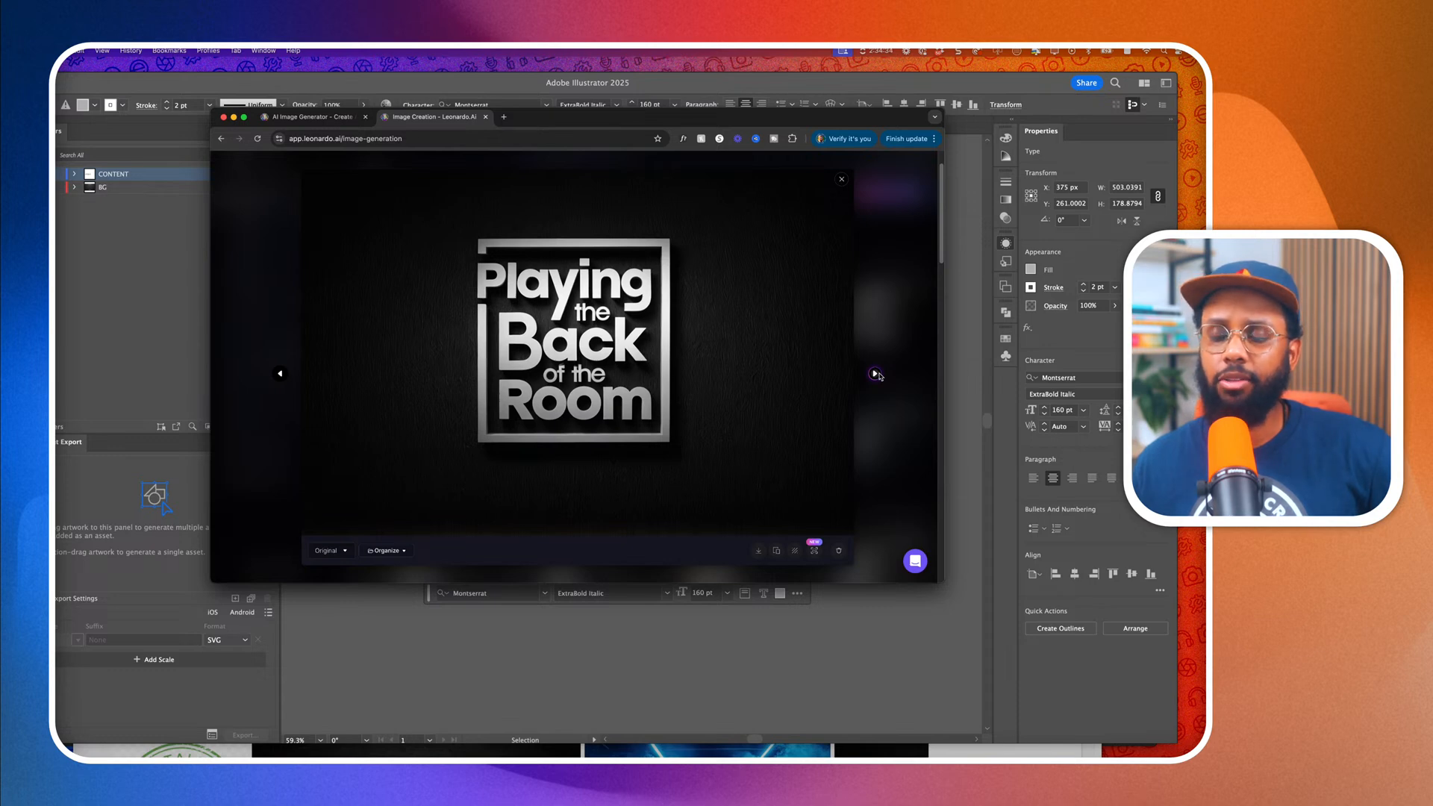
Compare the metallic silver title generations on textured and smooth dark backgrounds, and open the upscale settings for the smooth-background version.
{"action": "left_click", "coordinate": [876, 374]}
{"action": "left_click", "coordinate": [875, 374]}
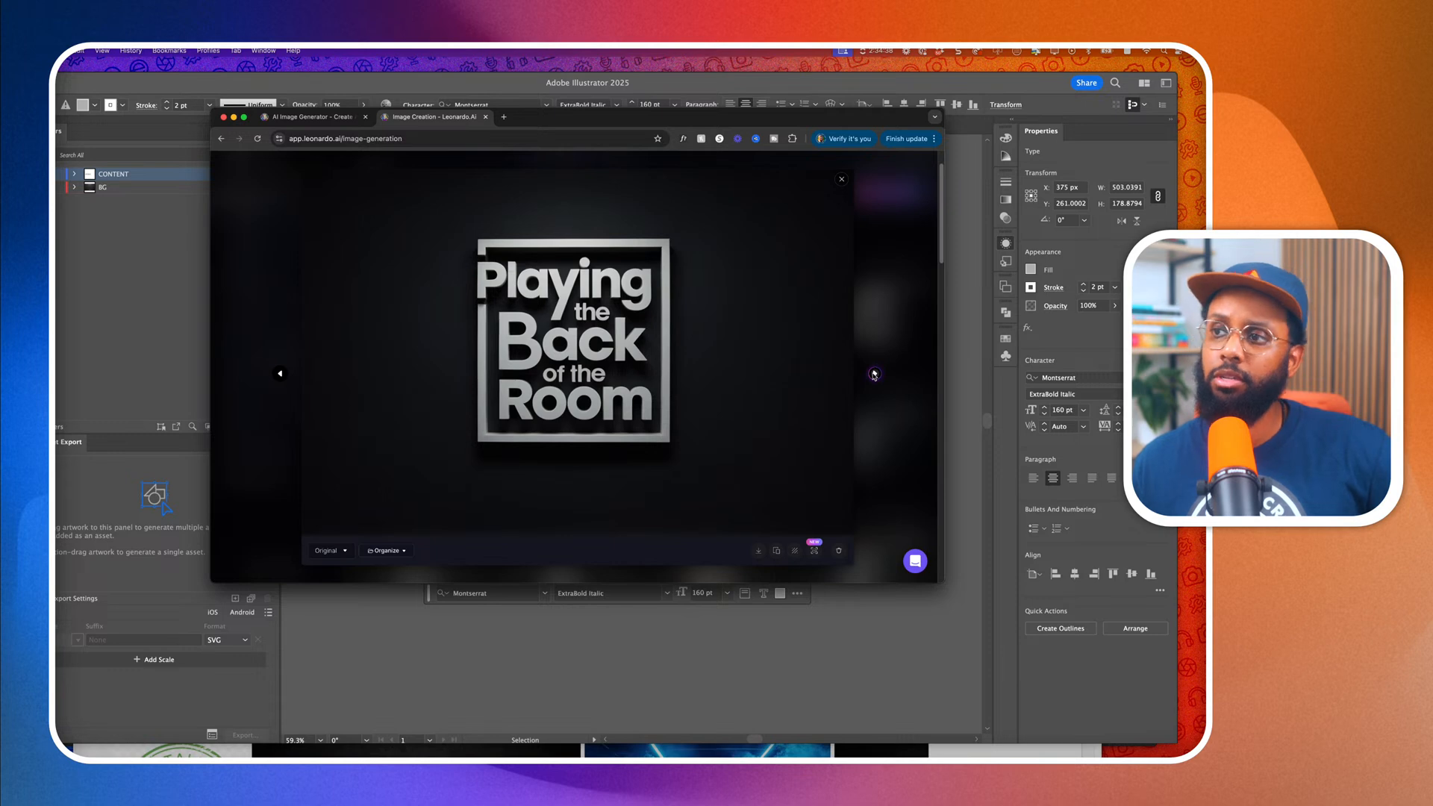
{"action": "left_click", "coordinate": [279, 374]}
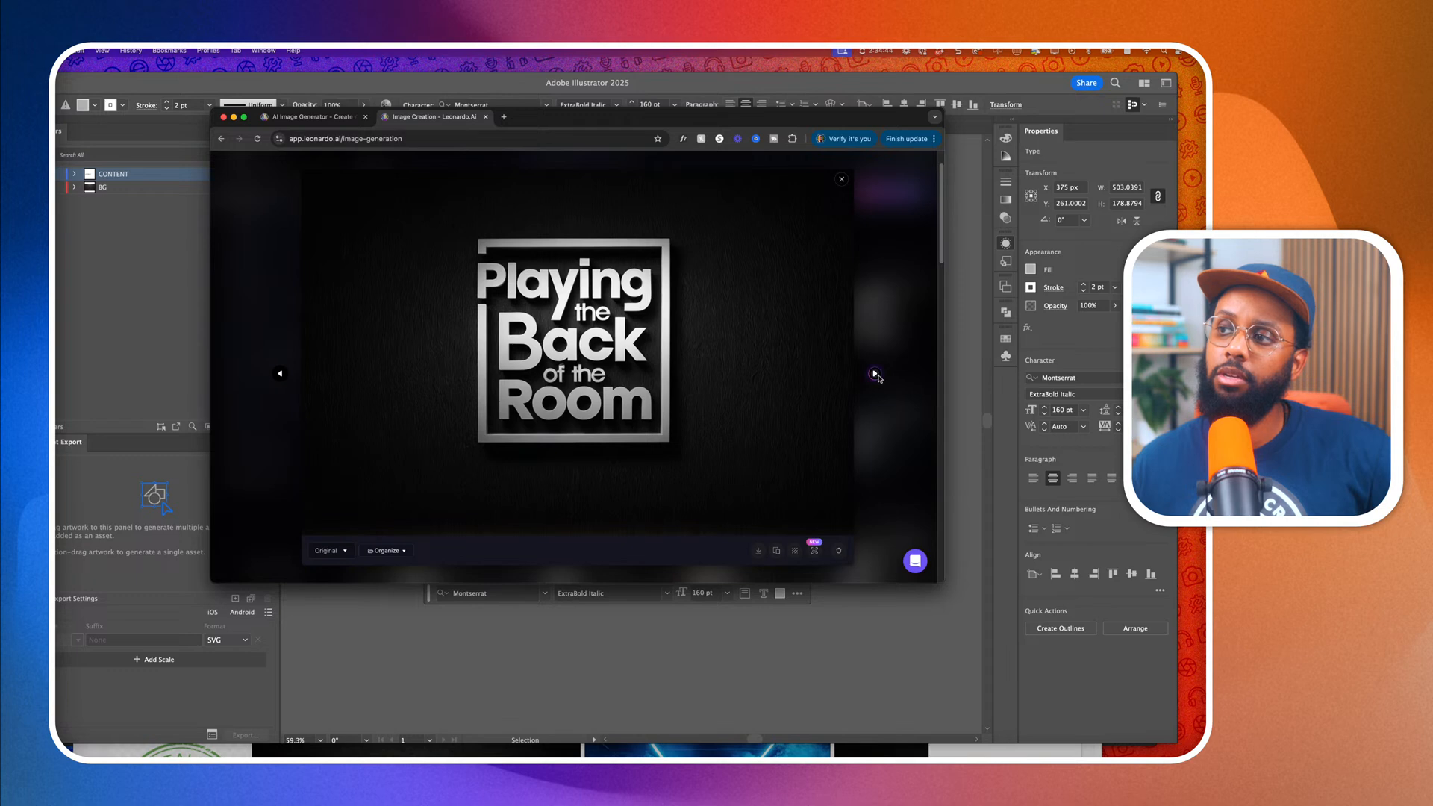
{"action": "left_click", "coordinate": [876, 374]}
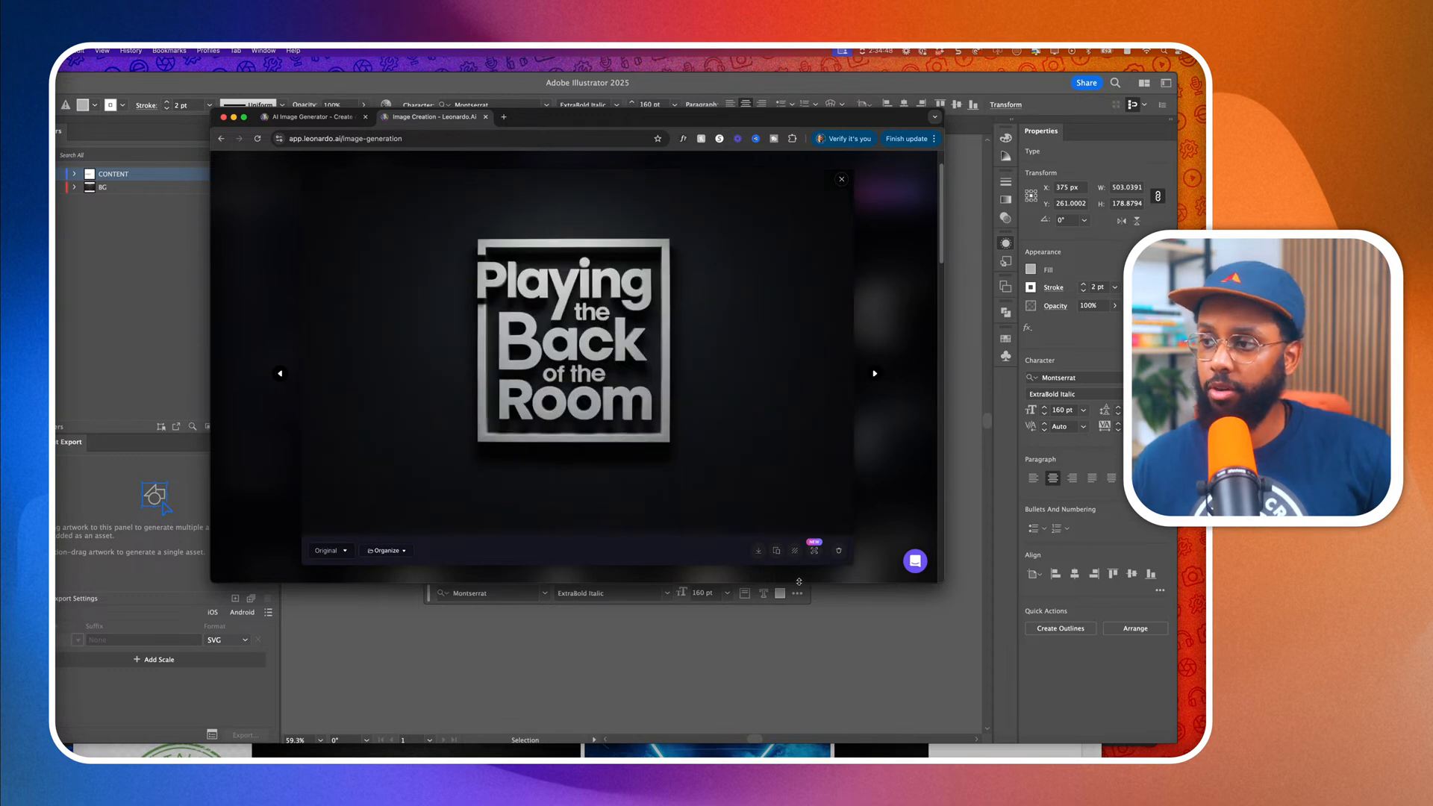
{"action": "left_click", "coordinate": [814, 554]}
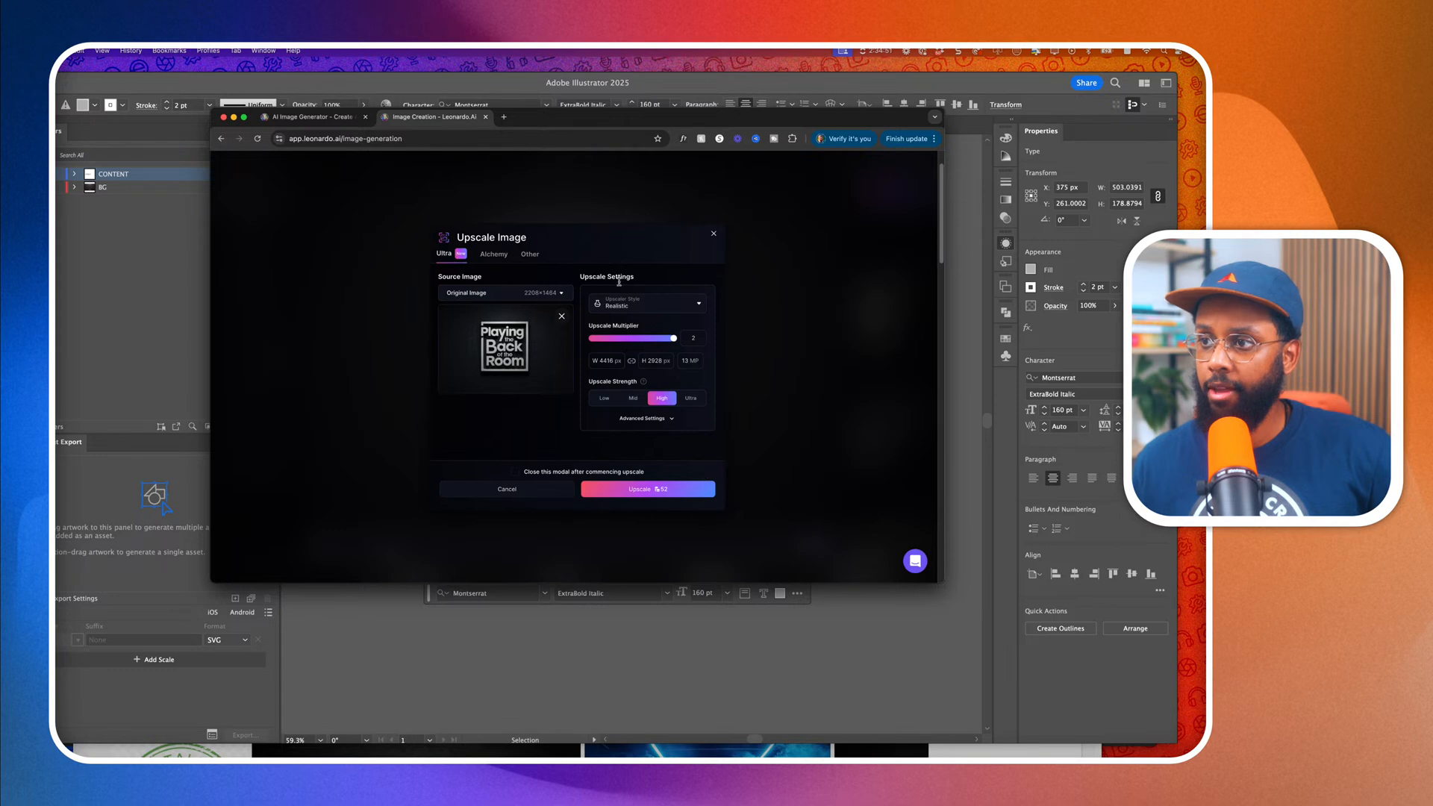
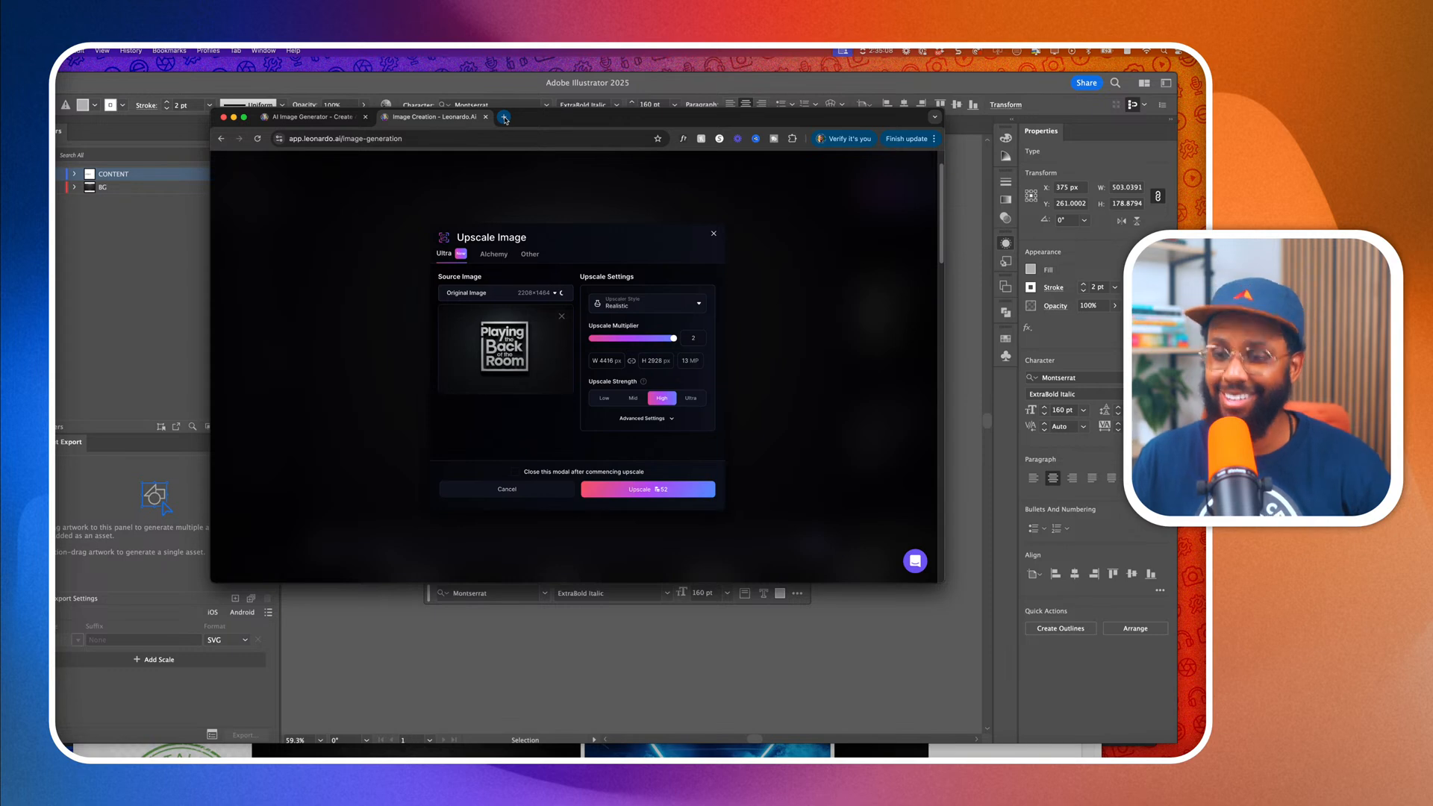
Search Google in a new browser tab for "how to copy and paste appearance illustrator".
{"action": "left_click", "coordinate": [505, 118]}
{"action": "type", "text": "how to copy and poas"}
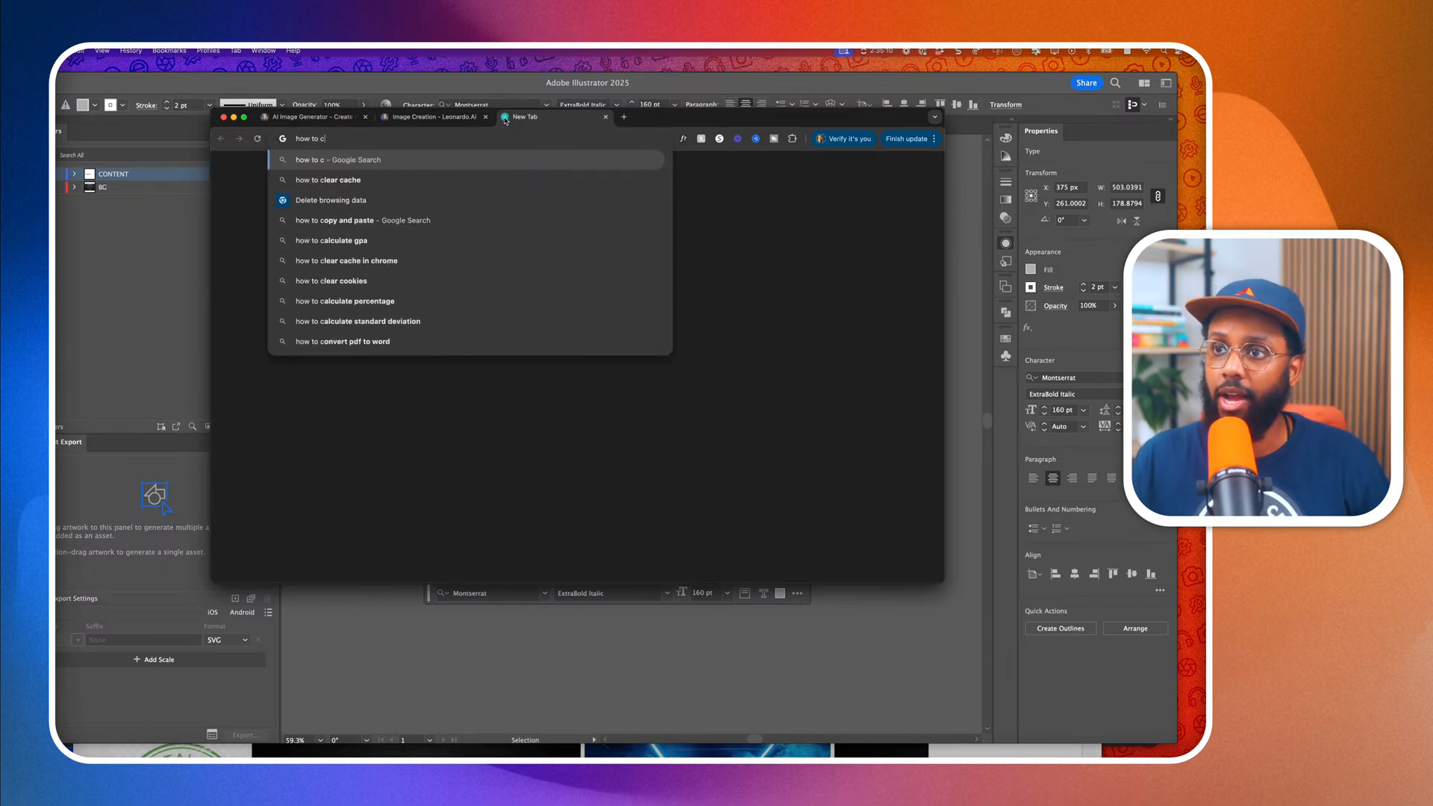
{"action": "key", "text": "BackSpace"}
{"action": "key", "text": "BackSpace"}
{"action": "key", "text": "BackSpace"}
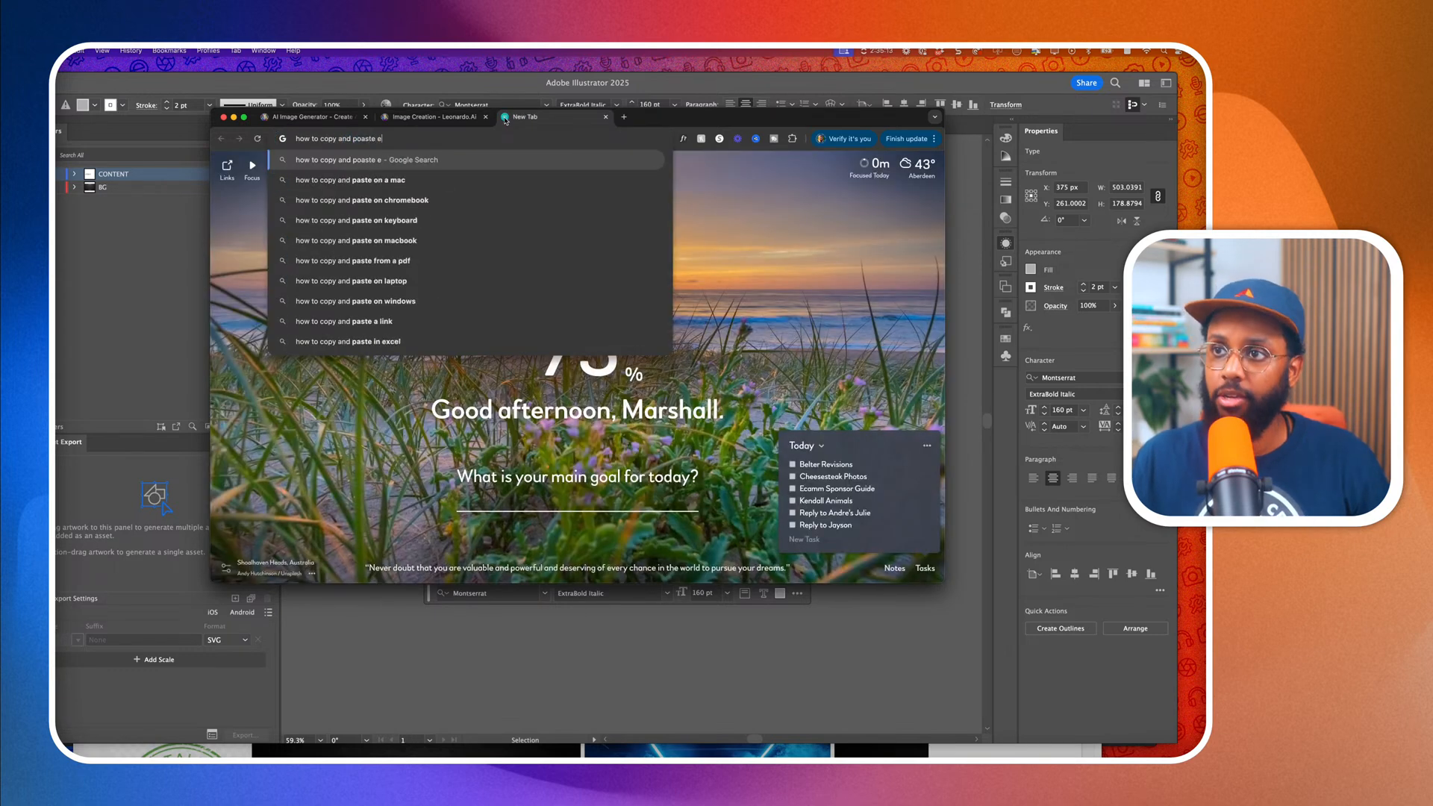
{"action": "type", "text": "a"}
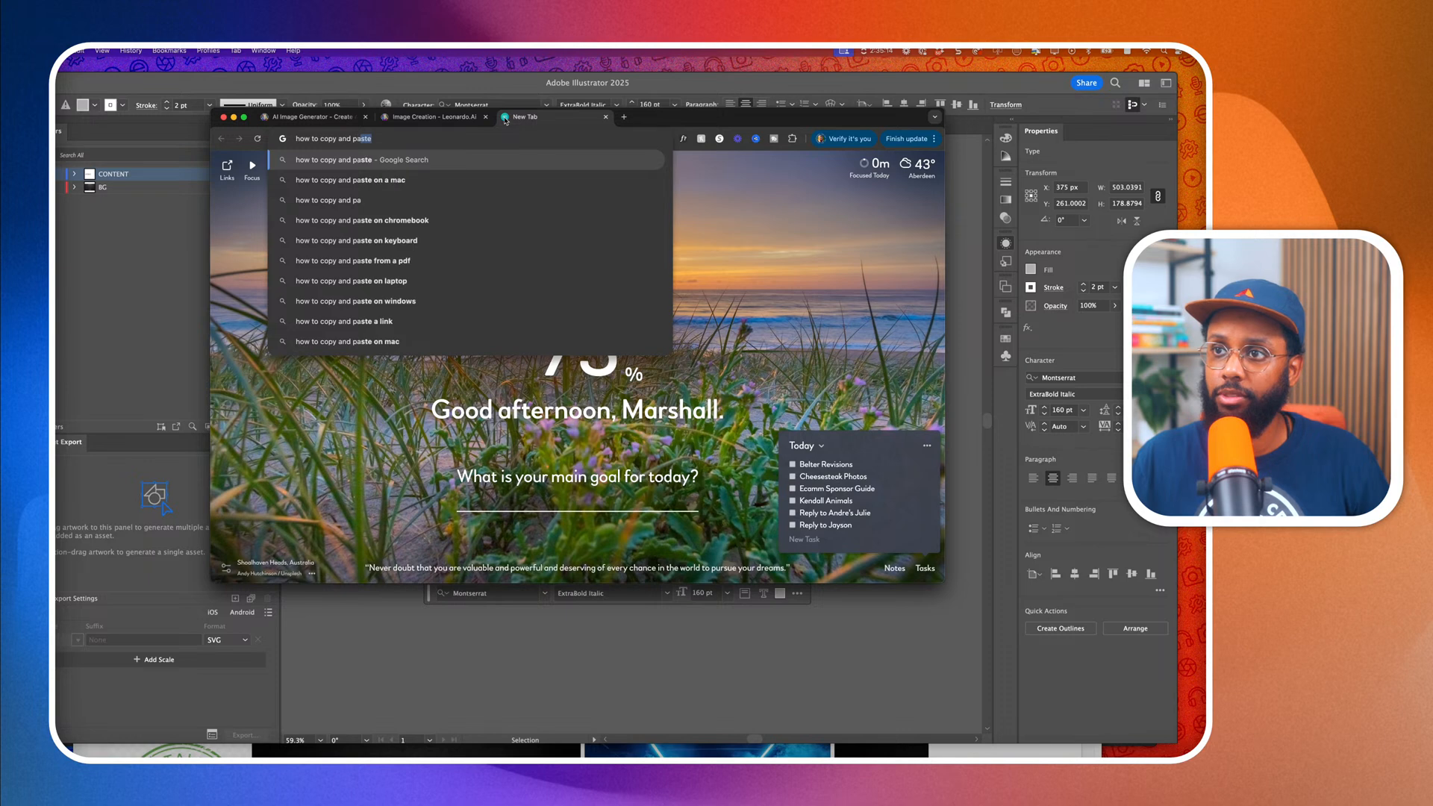
{"action": "type", "text": "ste appearance illustrat"}
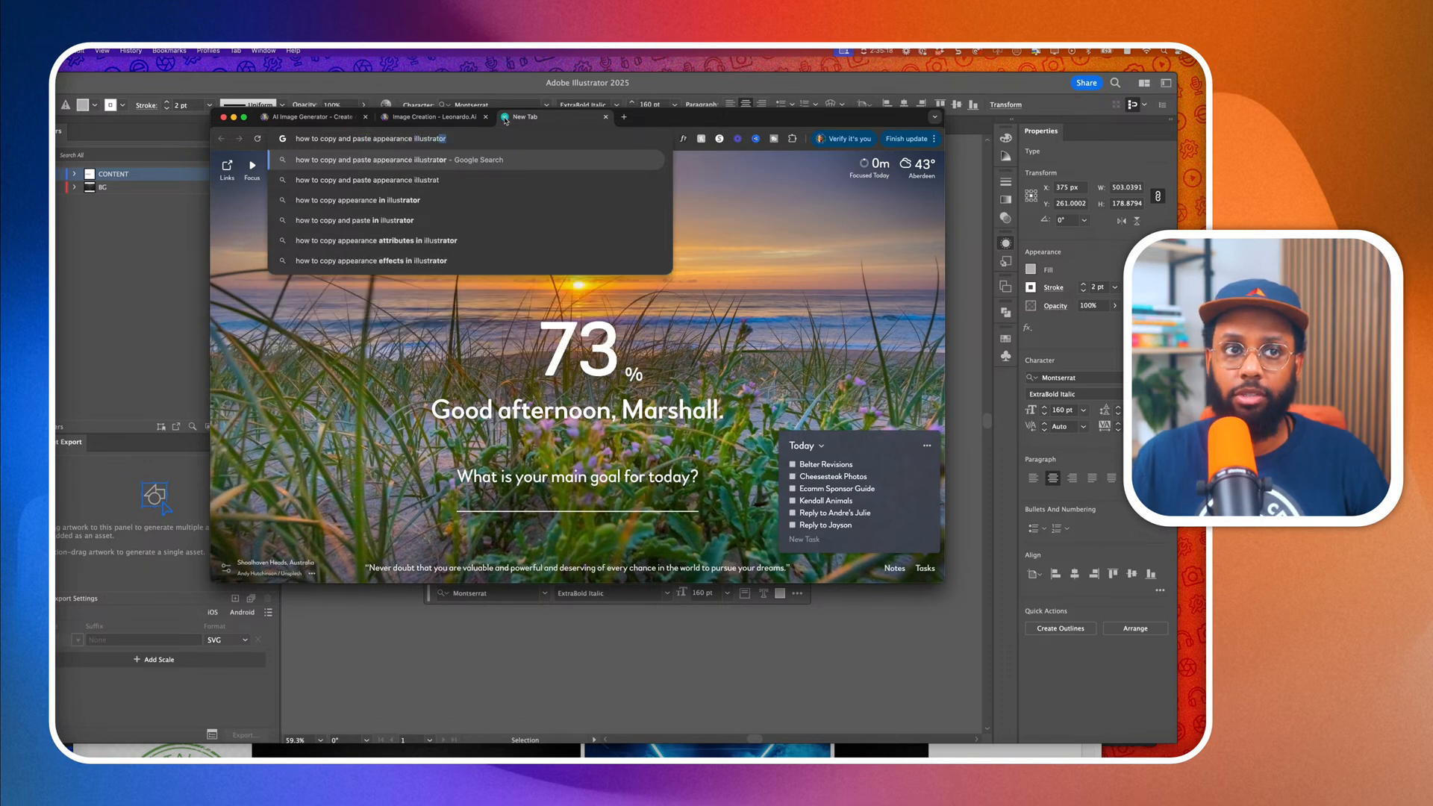
{"action": "key", "text": "Return"}
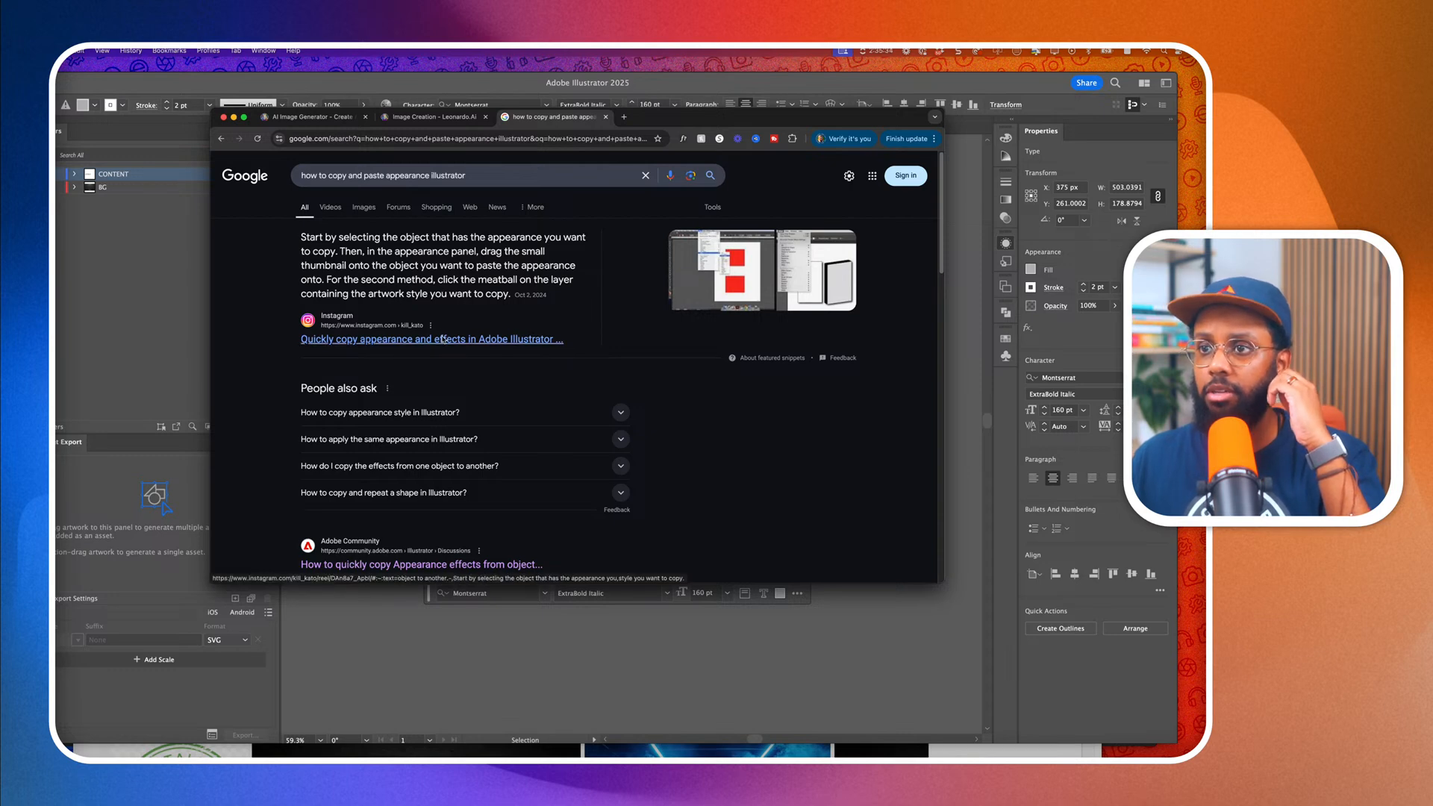
Switch back to Illustrator and try to copy the NEON text's appearance onto the grouped Playing the Back of the Room title.
{"action": "left_click", "coordinate": [443, 697]}
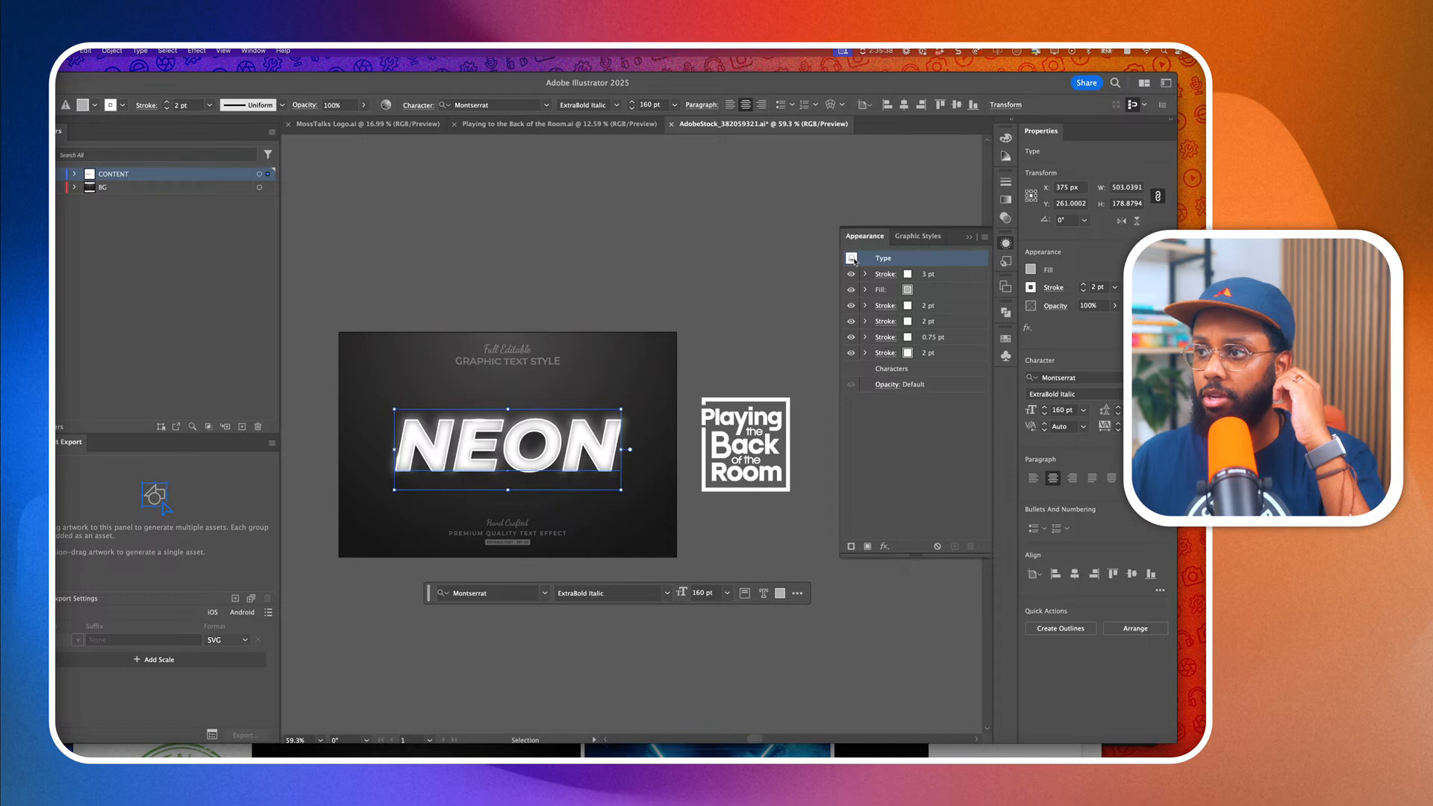
{"action": "left_click_drag", "start_coordinate": [832, 274], "coordinate": [766, 423]}
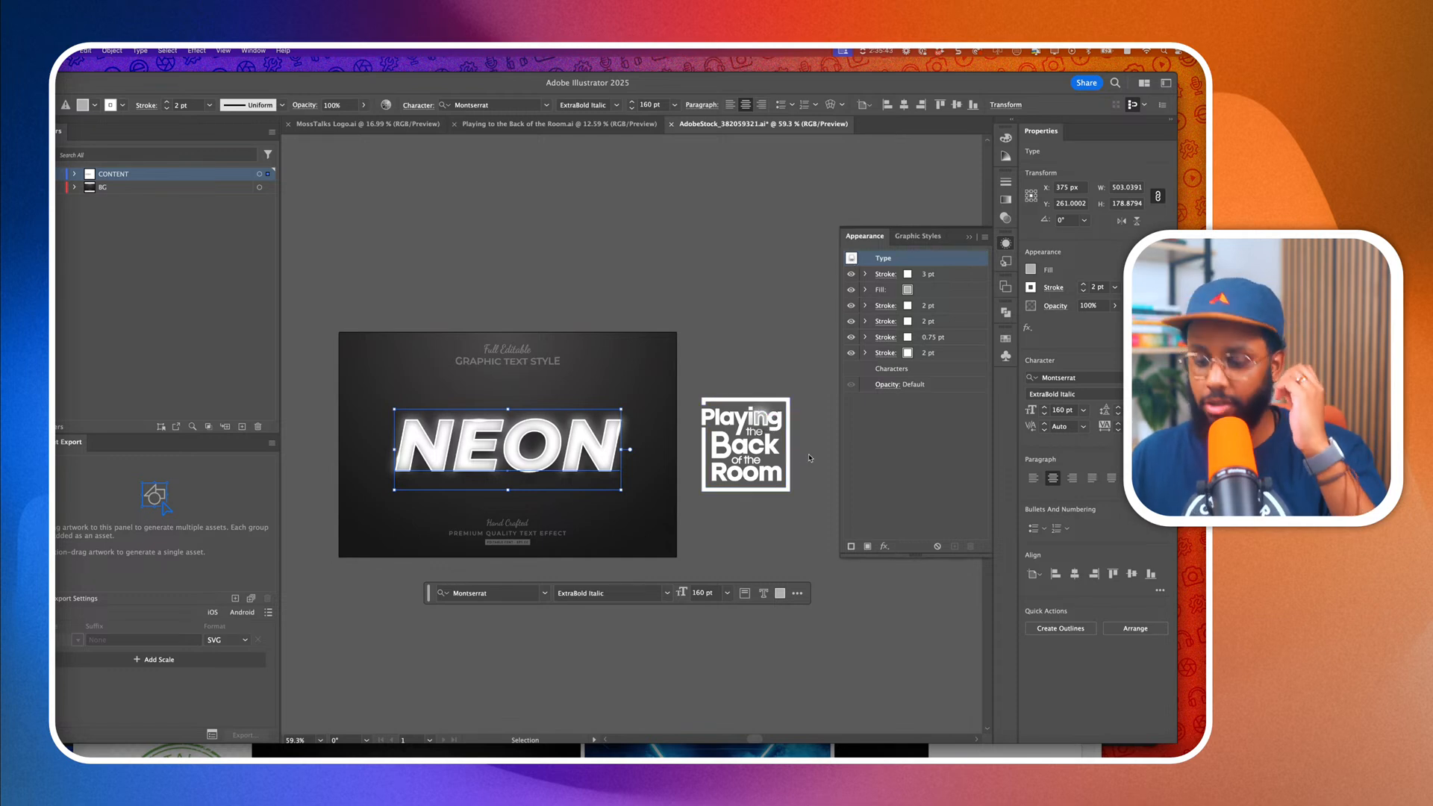
{"action": "left_click", "coordinate": [810, 458]}
{"action": "key", "text": "v"}
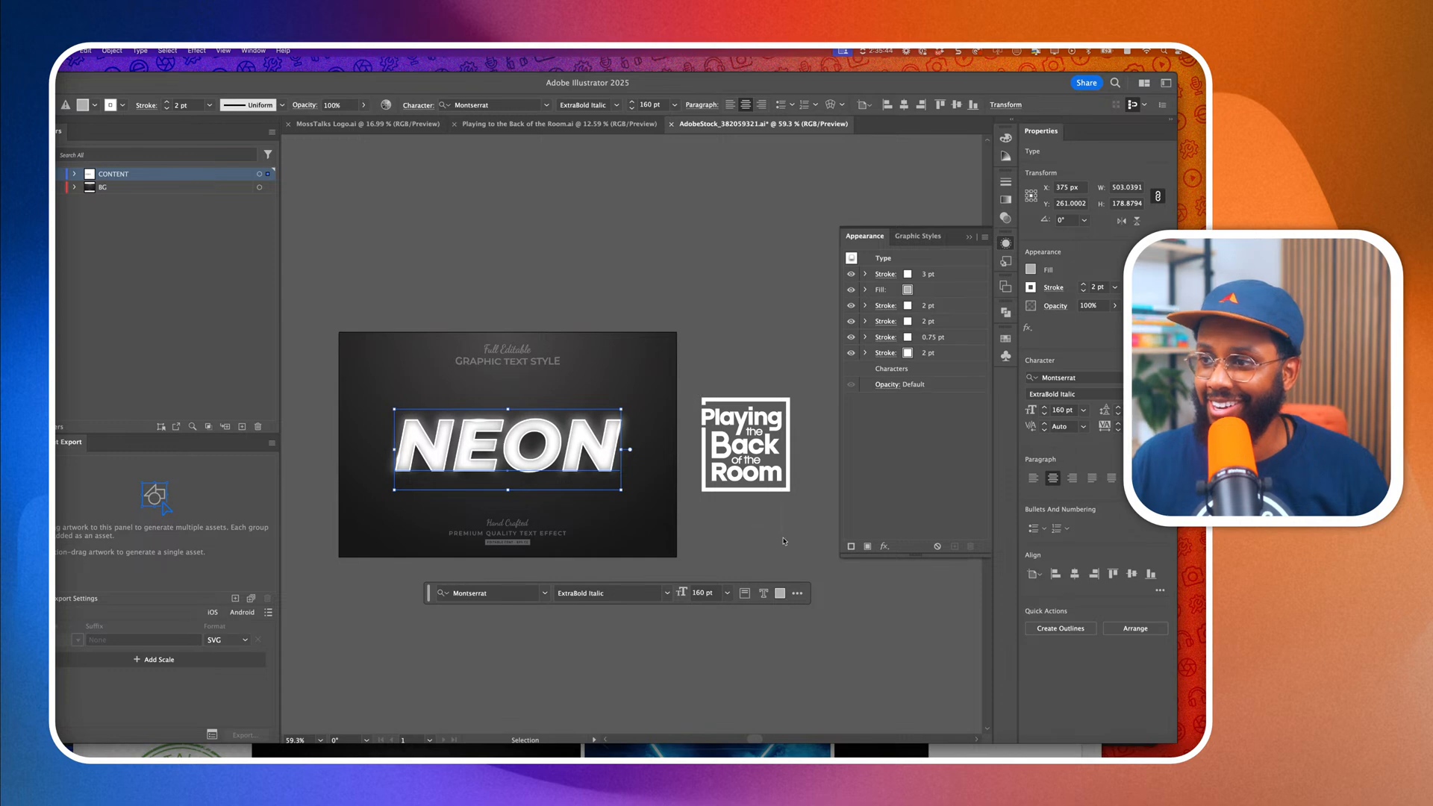
Convert the Playing the Back of the Room group into a compound path within the CONTENT layer.
{"action": "left_click_drag", "start_coordinate": [694, 388], "coordinate": [787, 541]}
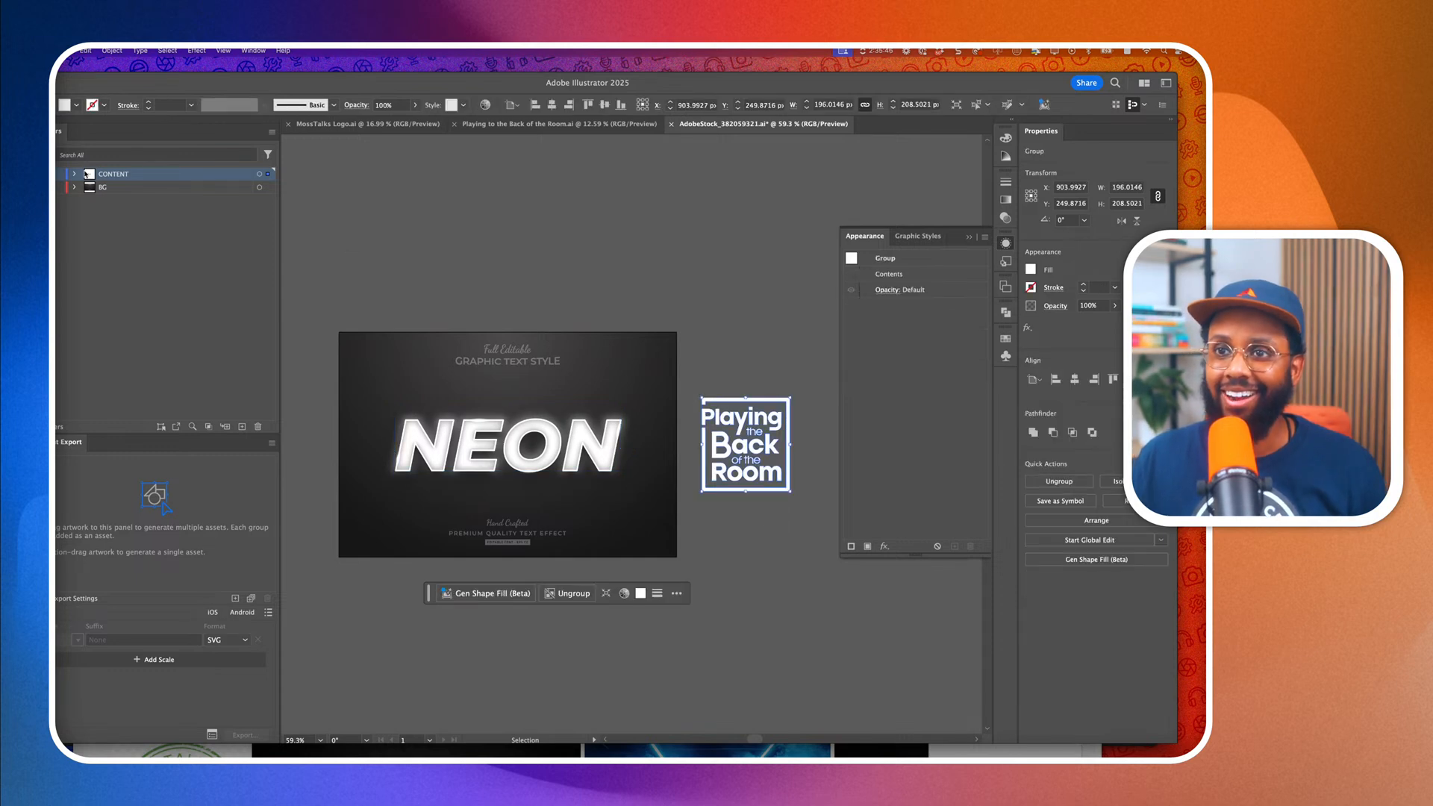
{"action": "left_click", "coordinate": [75, 173]}
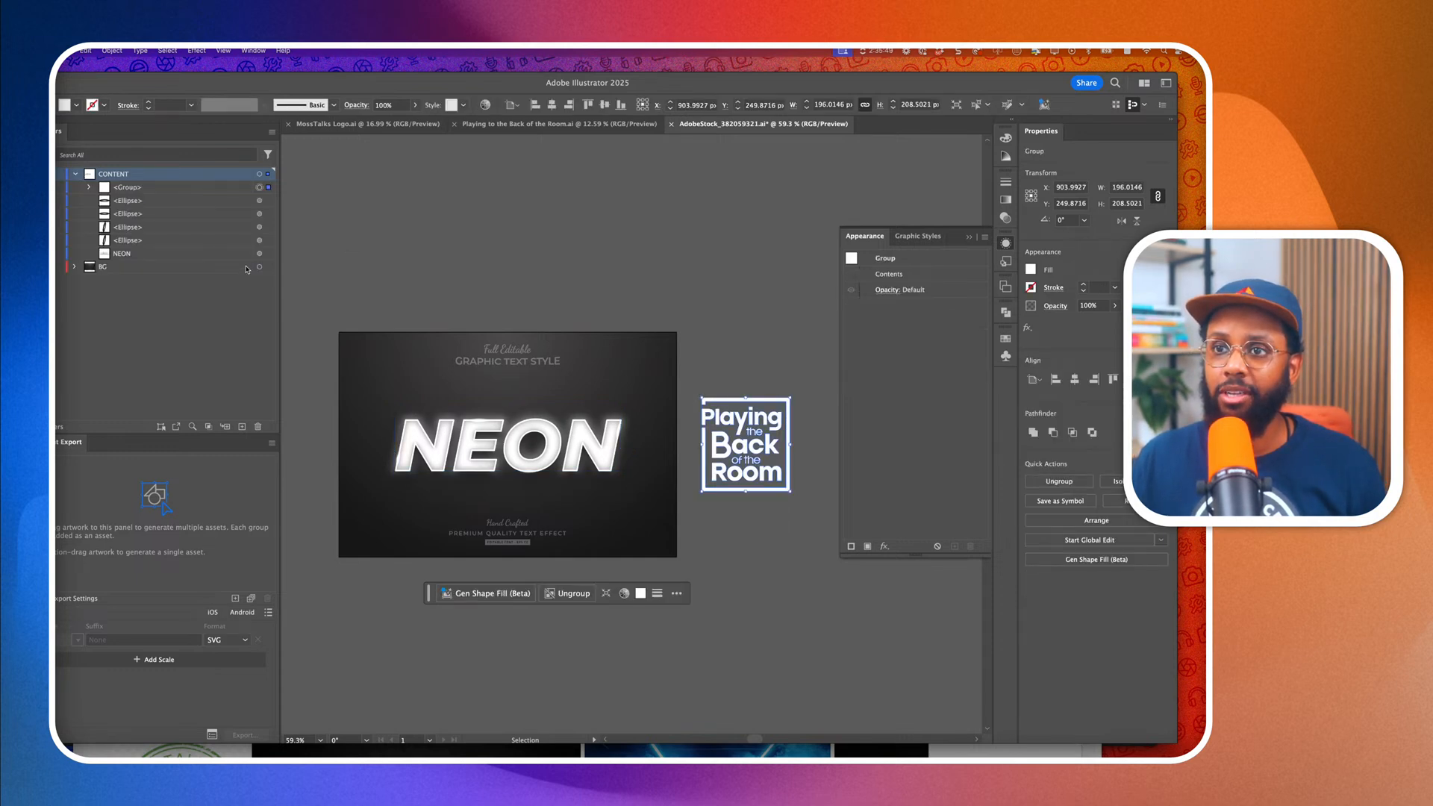
{"action": "key", "text": "super+8"}
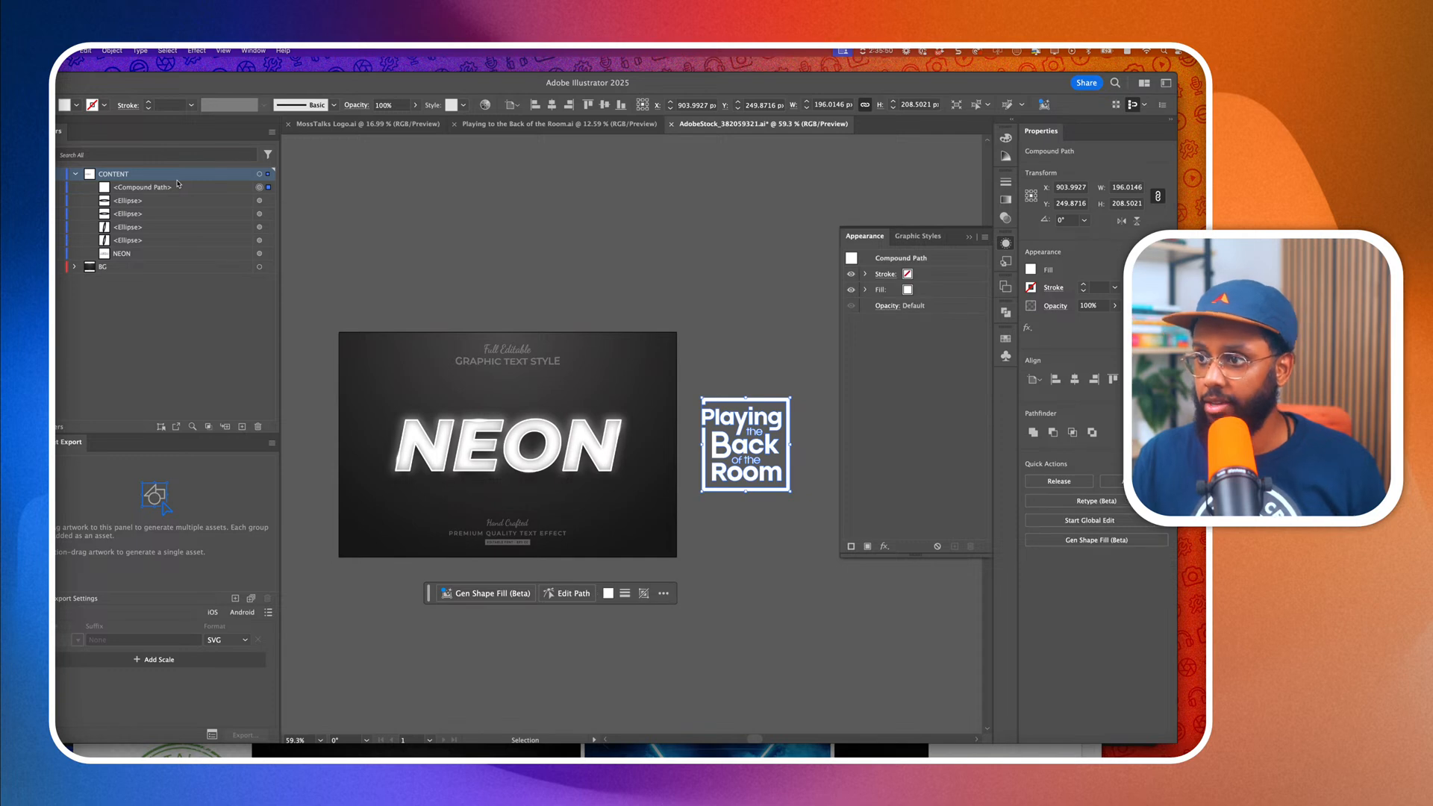
Copy the NEON text's whole Type appearance onto the title's compound path.
{"action": "left_click", "coordinate": [594, 430]}
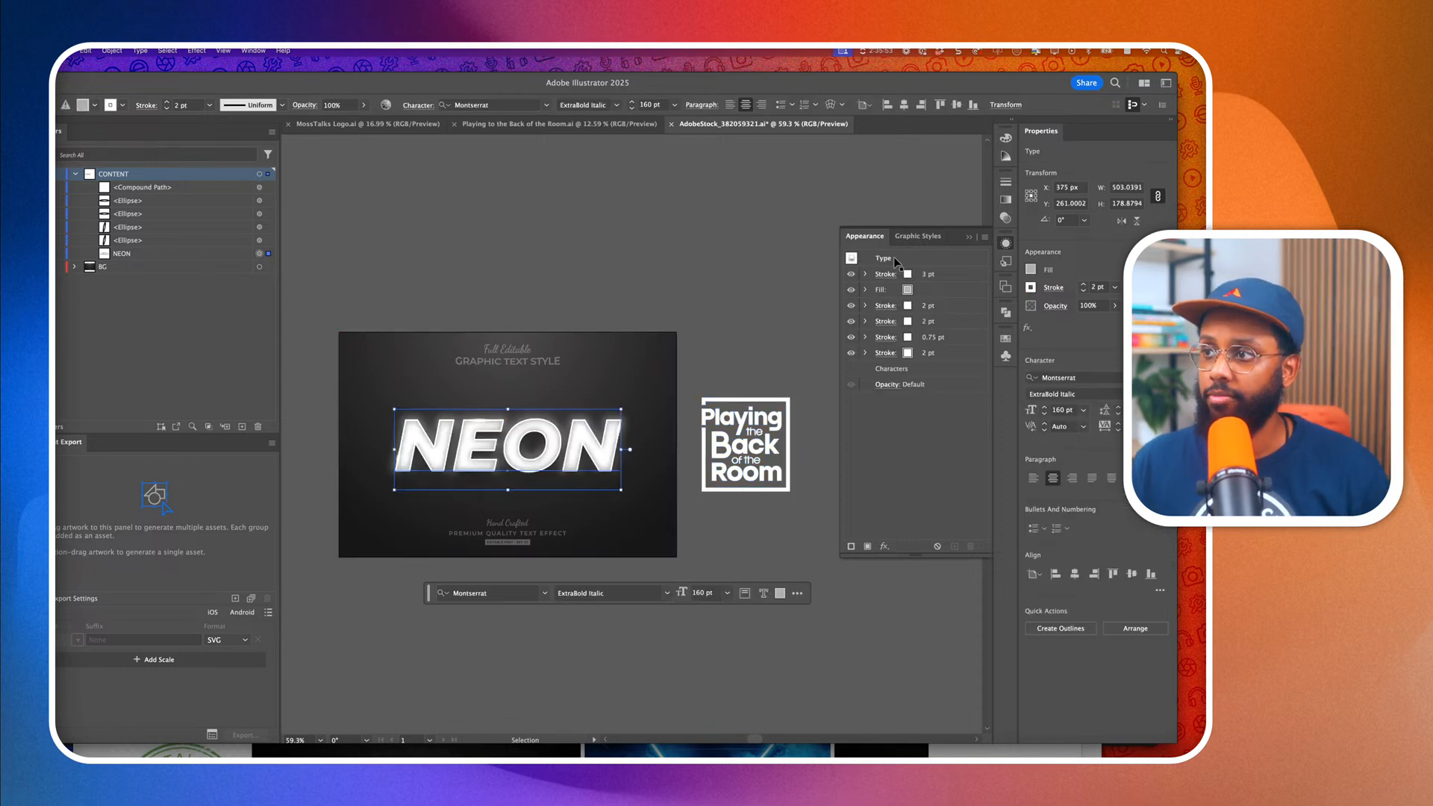
{"action": "left_click", "coordinate": [860, 259]}
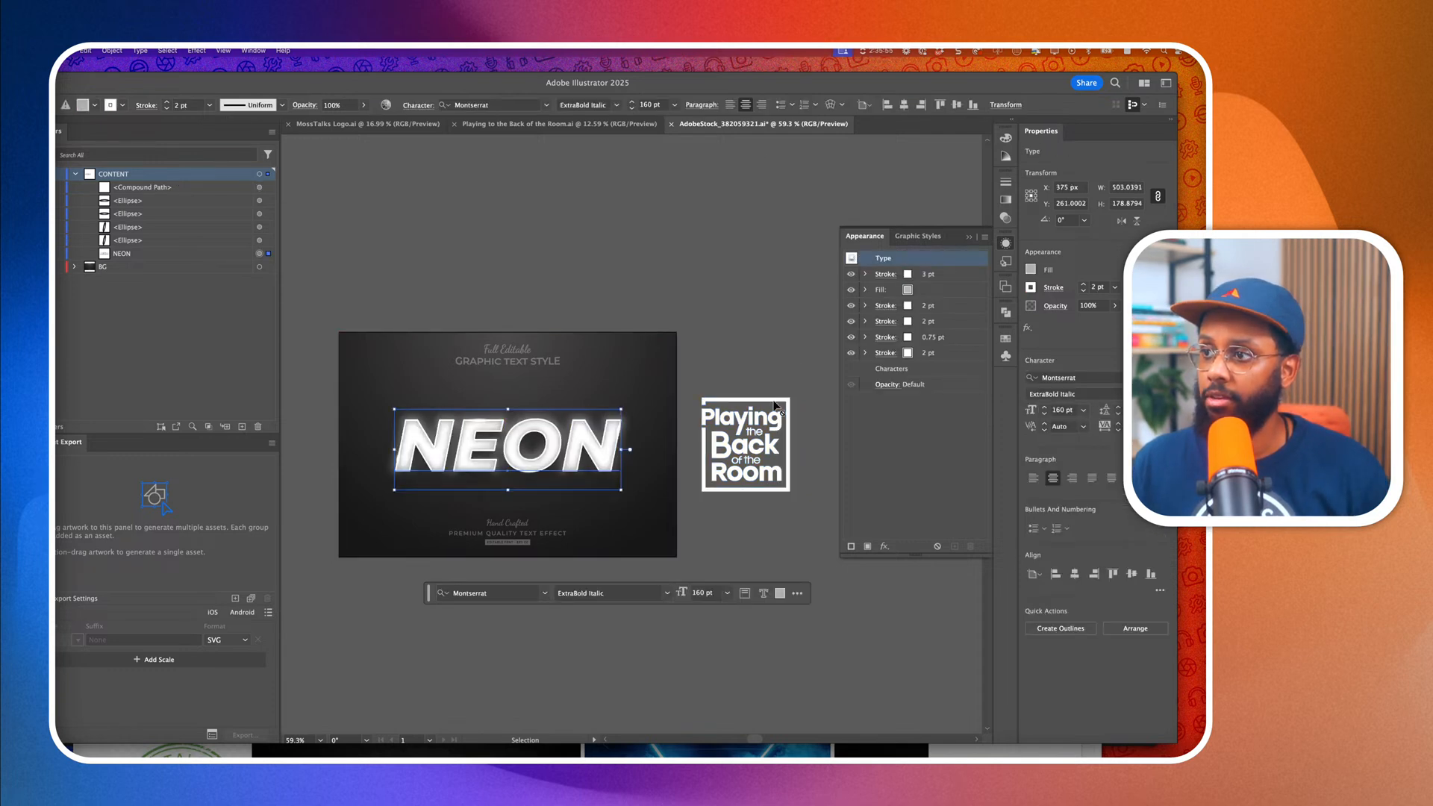
{"action": "left_click_drag", "start_coordinate": [775, 405], "coordinate": [776, 405]}
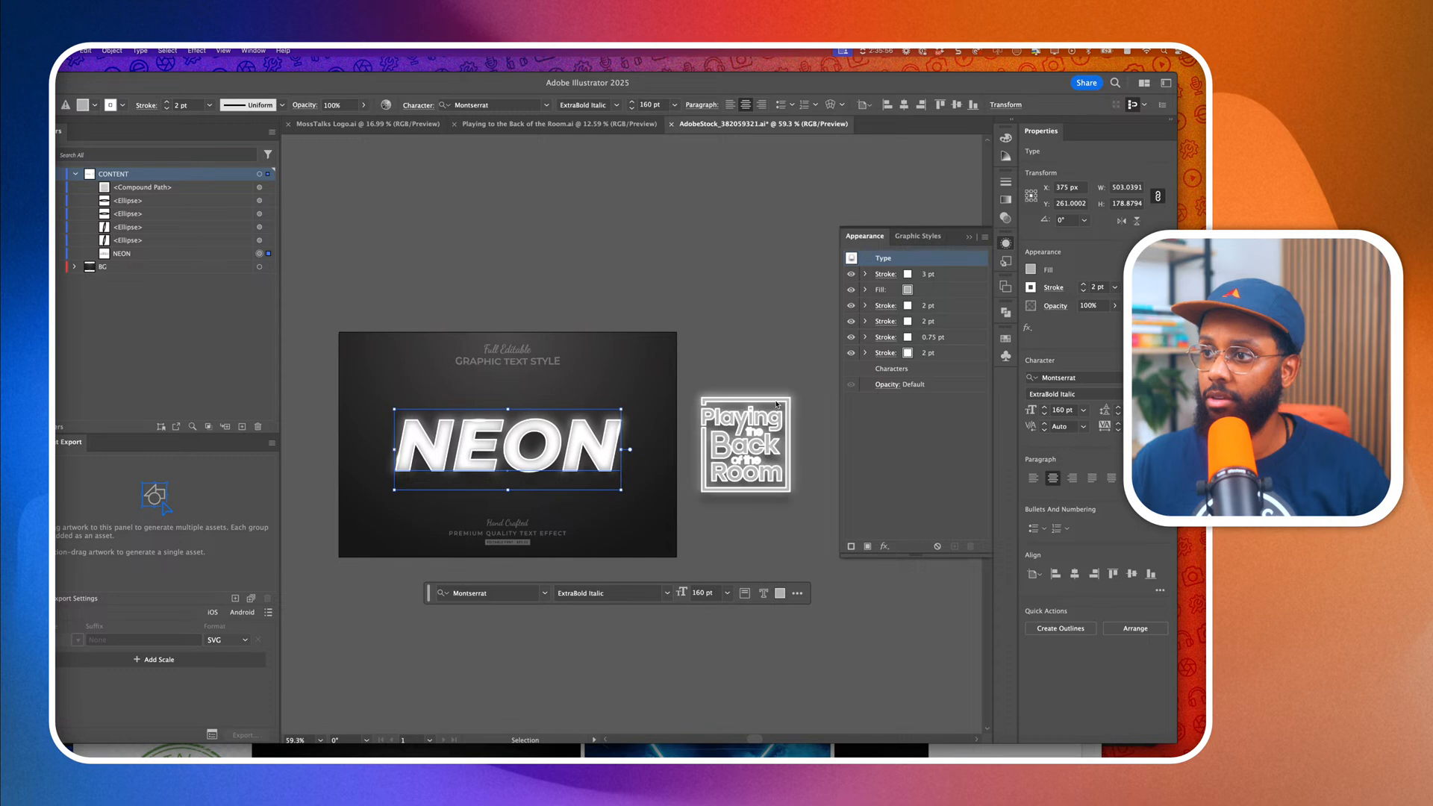
Clear the artboard by moving the NEON text and one flare above it and deleting the caption group and the other three flares.
{"action": "left_click_drag", "start_coordinate": [622, 447], "coordinate": [655, 231]}
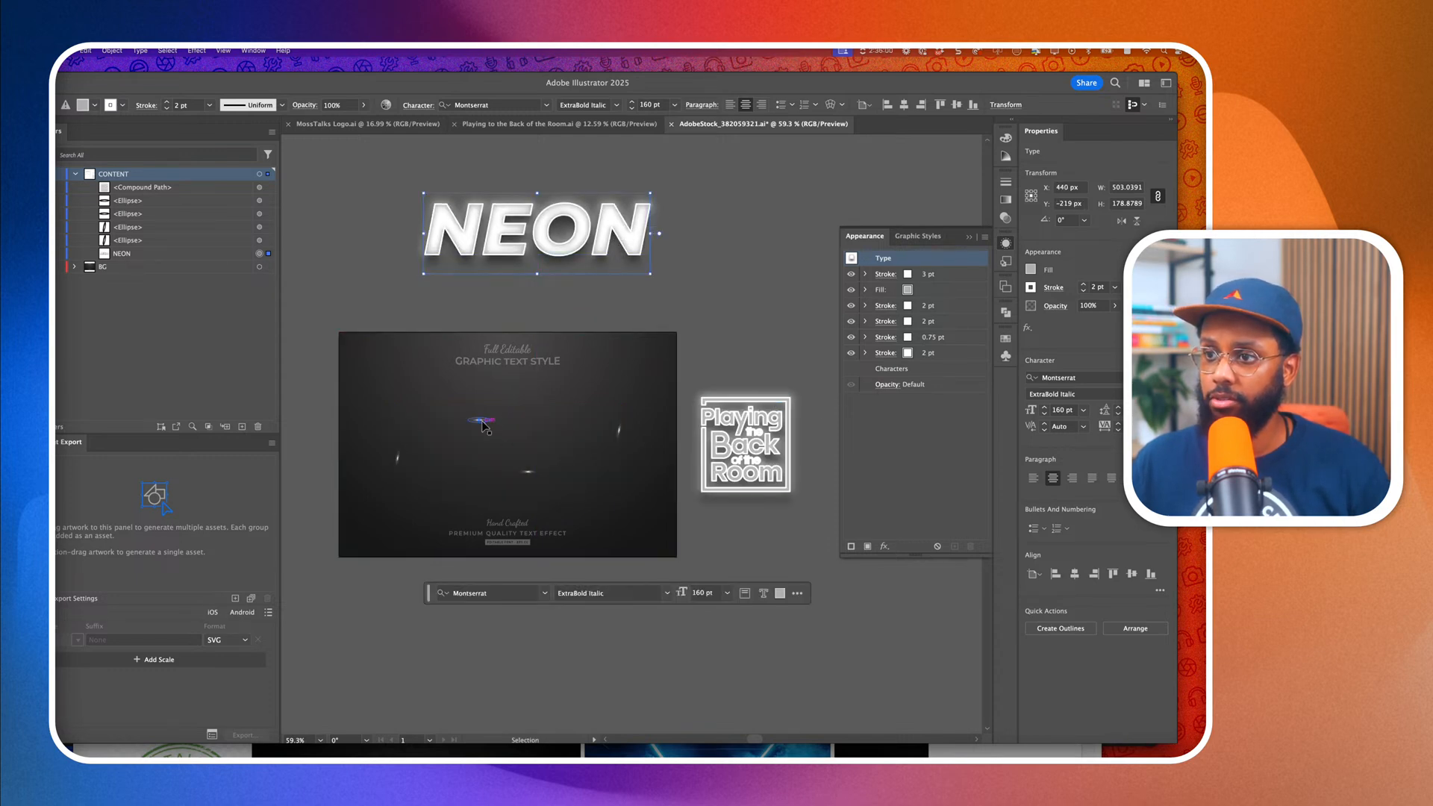
{"action": "left_click_drag", "start_coordinate": [480, 419], "coordinate": [665, 304]}
{"action": "left_click", "coordinate": [472, 367]}
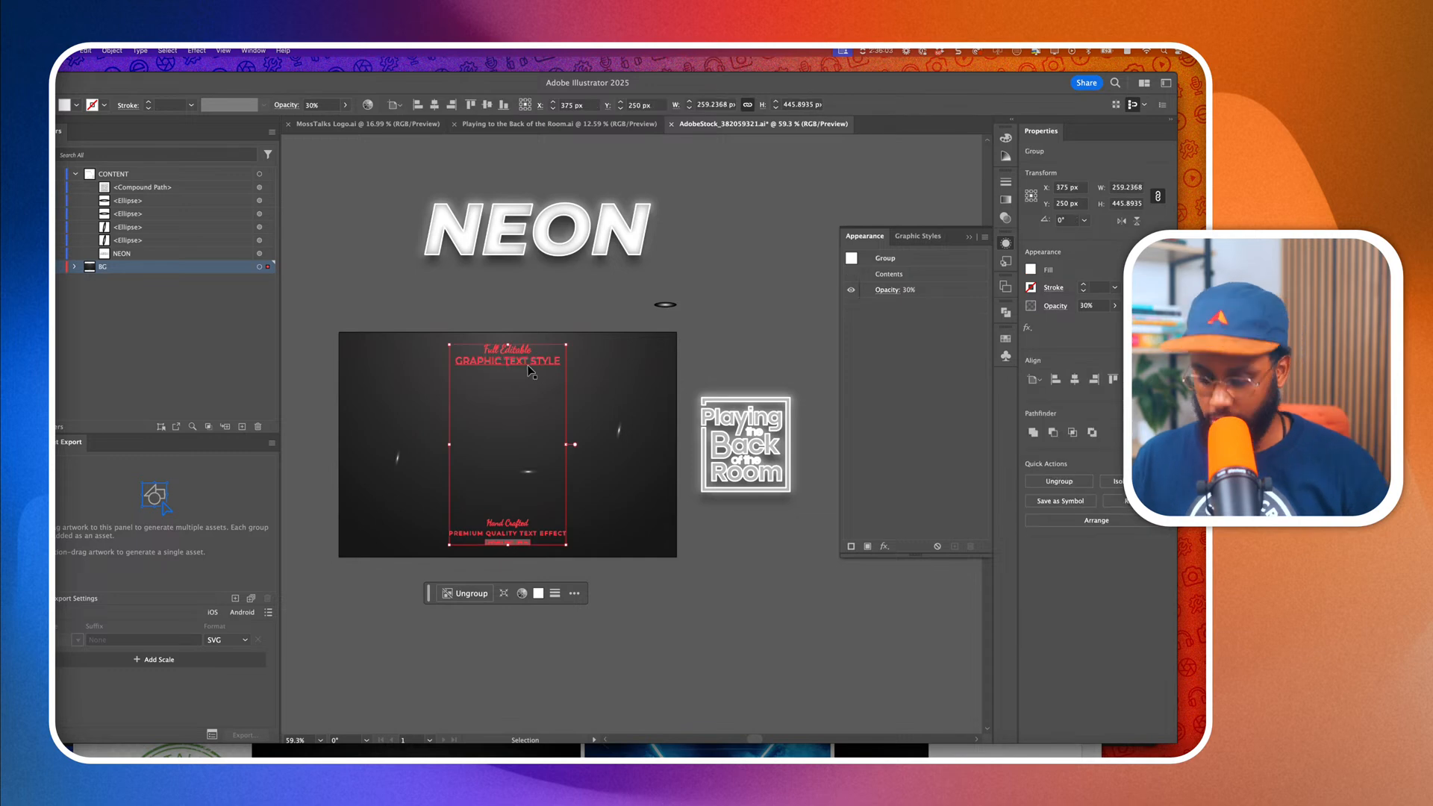
{"action": "key", "text": "Delete"}
{"action": "left_click", "coordinate": [529, 469]}
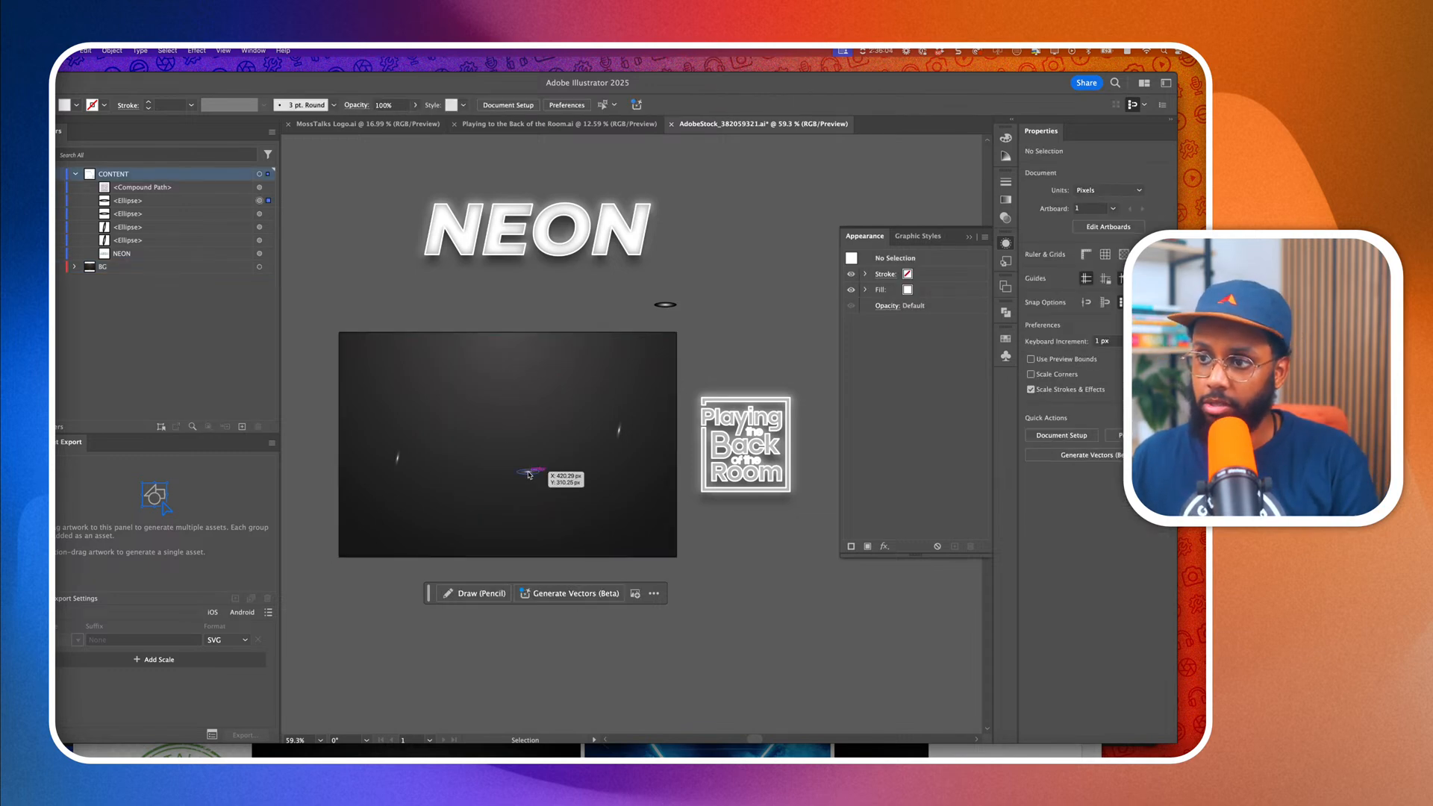
{"action": "key", "text": "Delete"}
{"action": "left_click", "coordinate": [616, 428]}
{"action": "key", "text": "Delete"}
{"action": "left_click", "coordinate": [399, 458]}
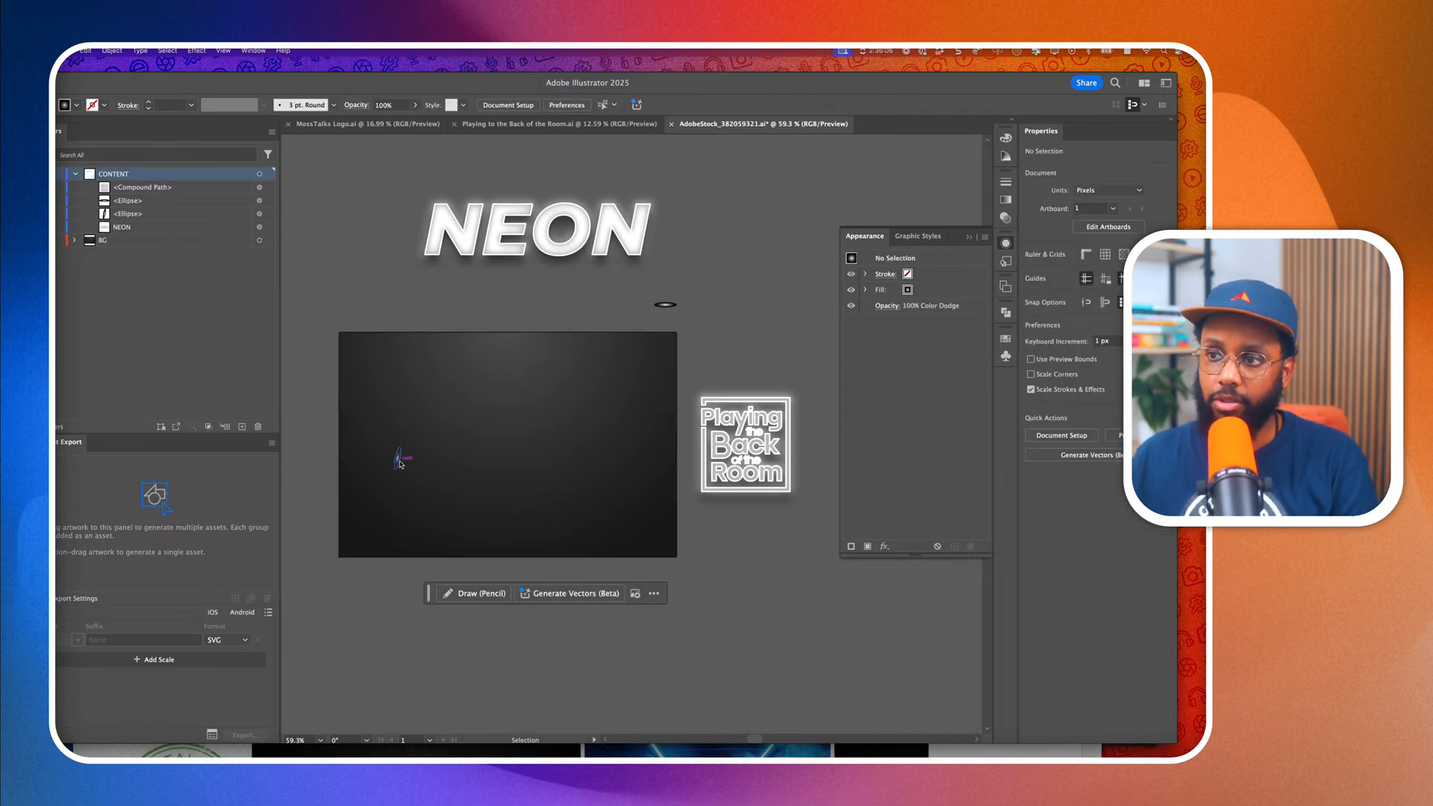
{"action": "key", "text": "Delete"}
Move the glowing title onto the center of the dark artboard.
{"action": "left_click_drag", "start_coordinate": [748, 459], "coordinate": [516, 457]}
{"action": "scroll", "coordinate": [539, 447], "scroll_direction": "up", "scroll_amount": 1}
{"action": "scroll", "coordinate": [539, 446], "scroll_direction": "up", "scroll_amount": 5}
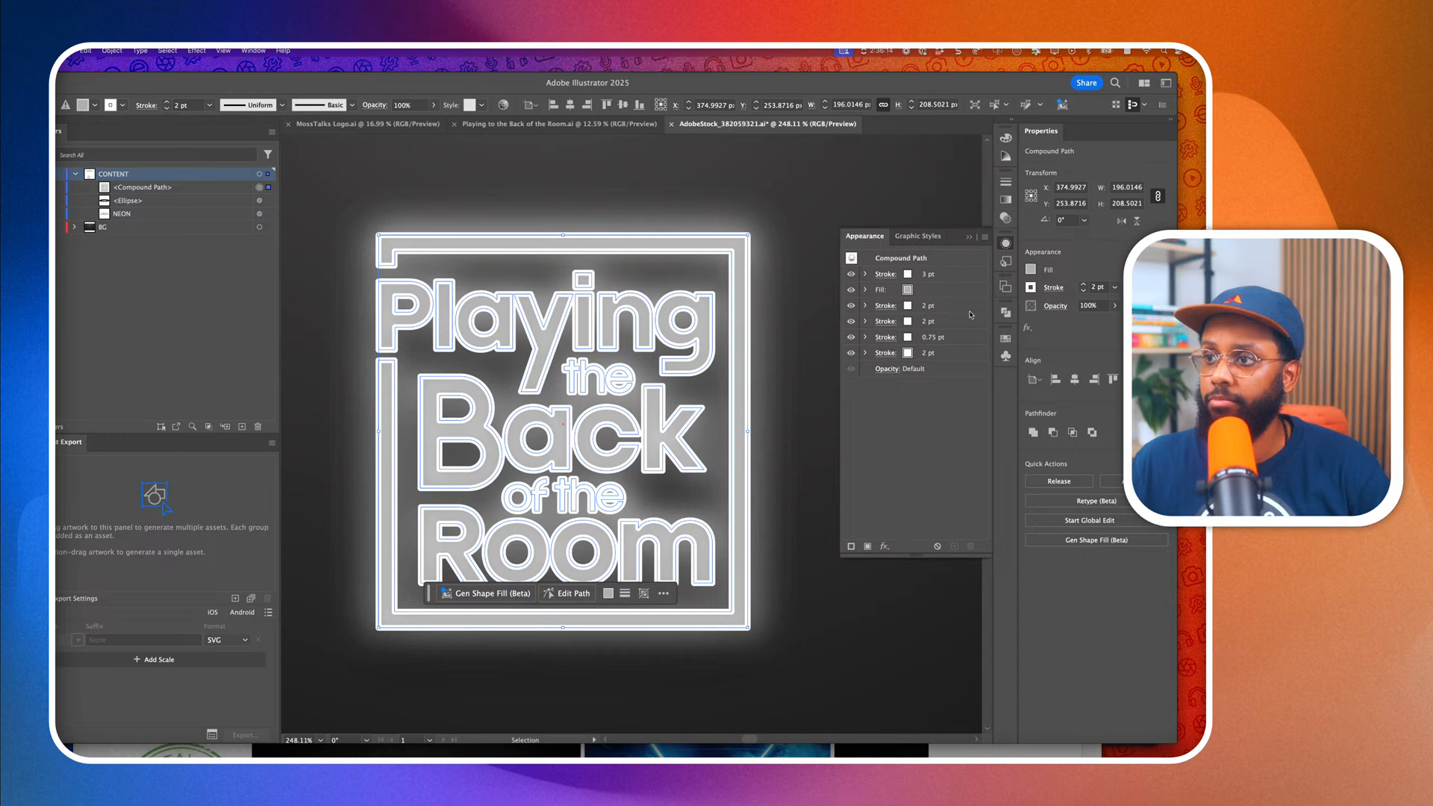
Expand the title's 2 pt stroke with the Gaussian Blur effect and try adjusting its weight.
{"action": "left_click", "coordinate": [1083, 285]}
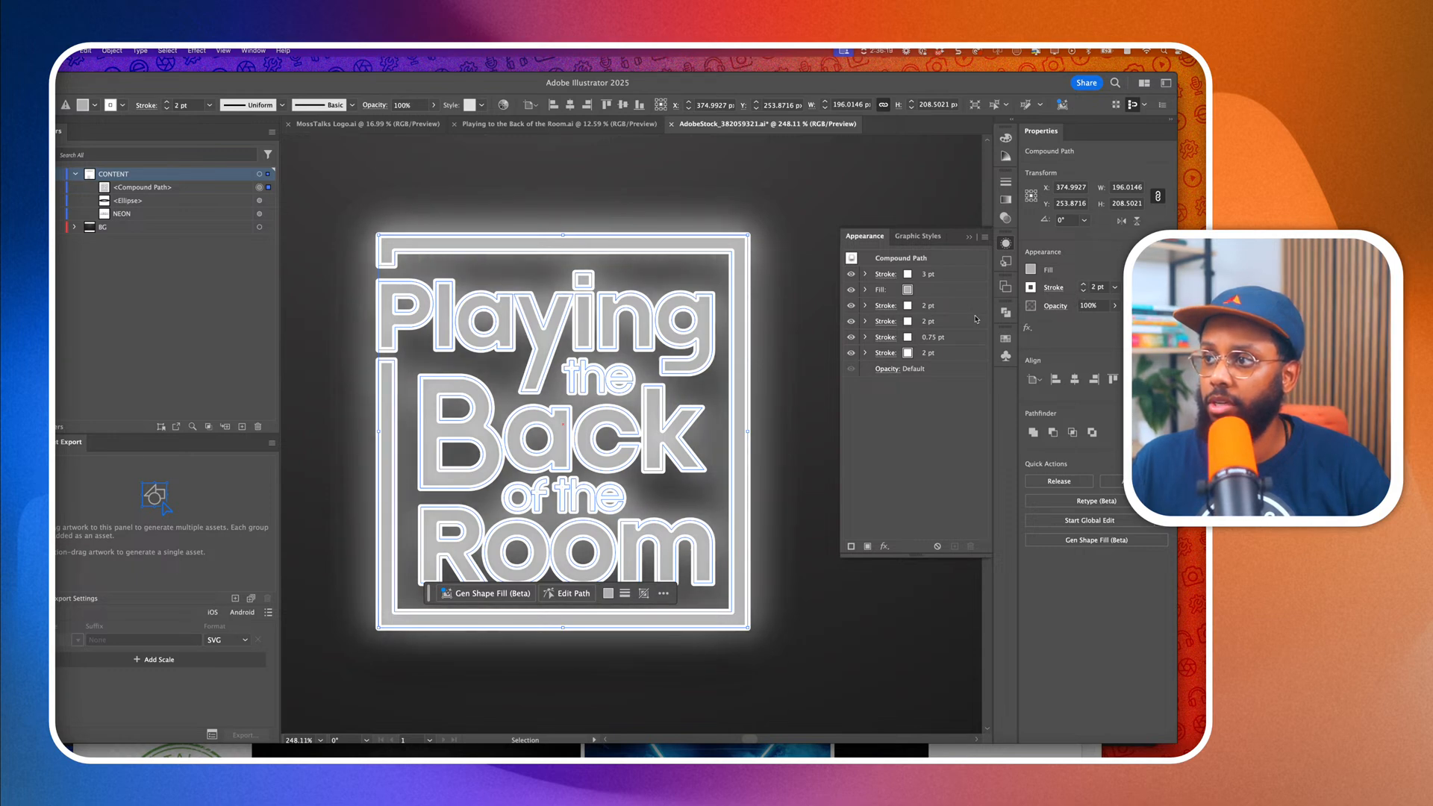
{"action": "left_click", "coordinate": [866, 322]}
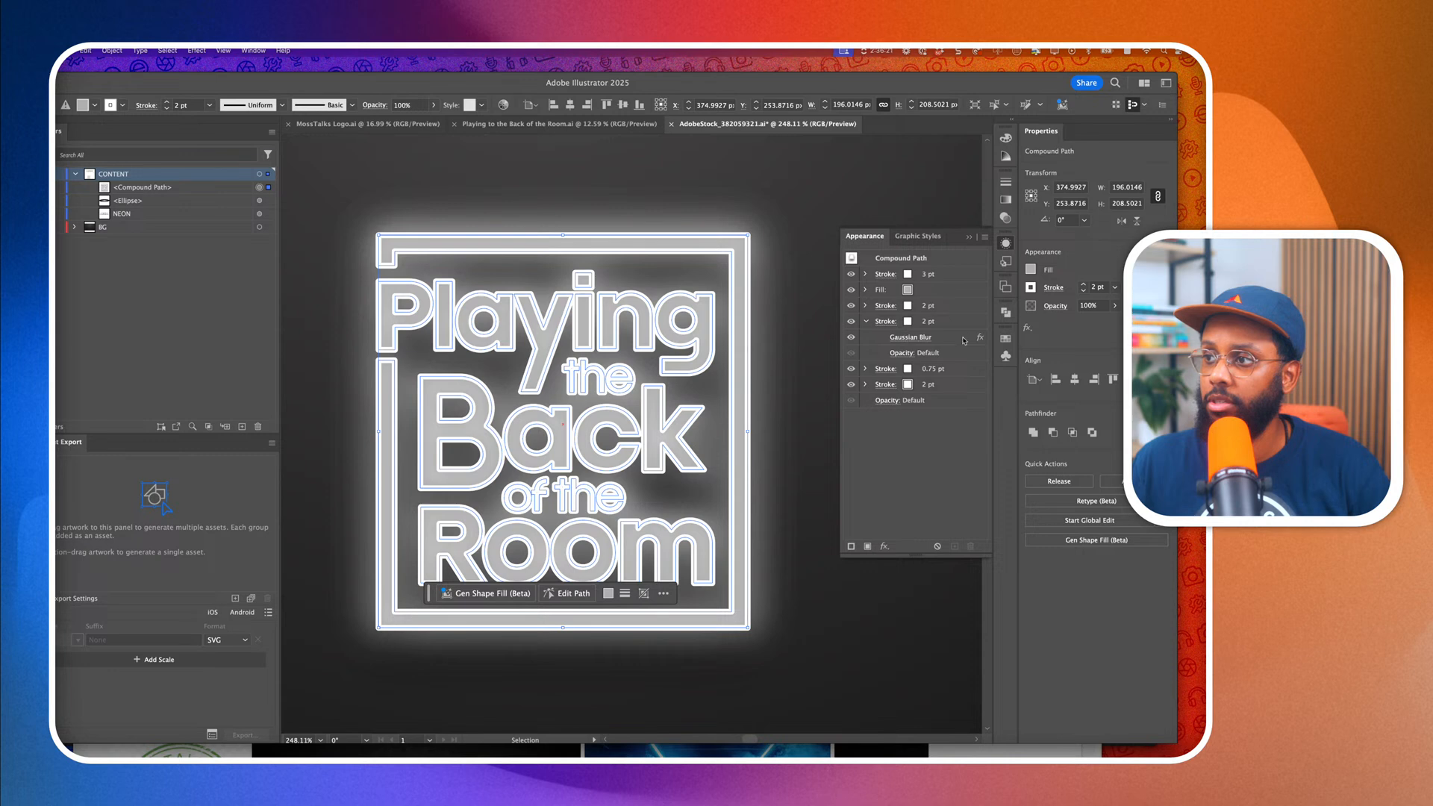
{"action": "left_click", "coordinate": [924, 324]}
{"action": "left_click", "coordinate": [924, 323]}
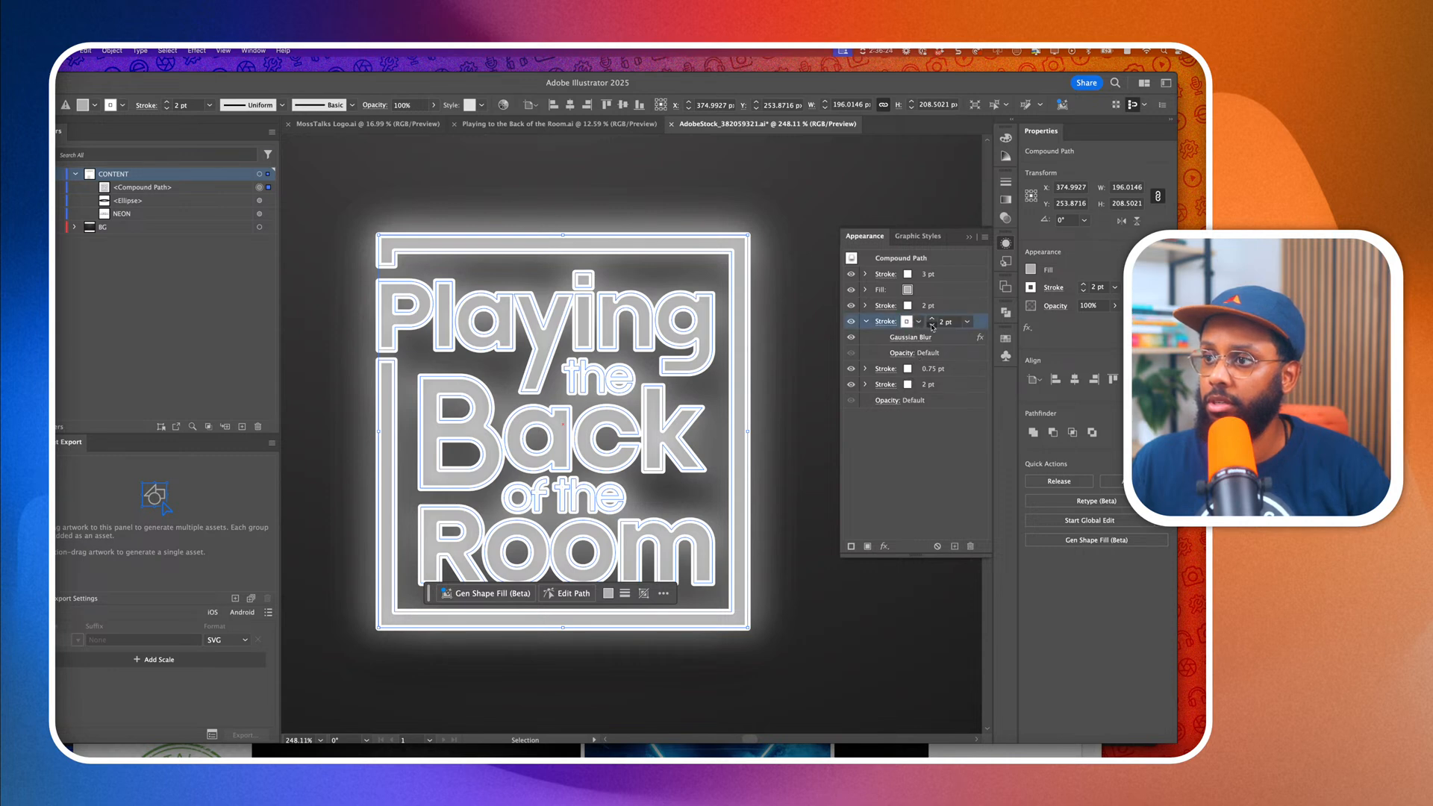
{"action": "left_click", "coordinate": [932, 325]}
{"action": "left_click", "coordinate": [931, 319]}
Set the weight of the title's topmost stroke to 1 pt.
{"action": "left_click", "coordinate": [865, 274]}
{"action": "left_click", "coordinate": [929, 281]}
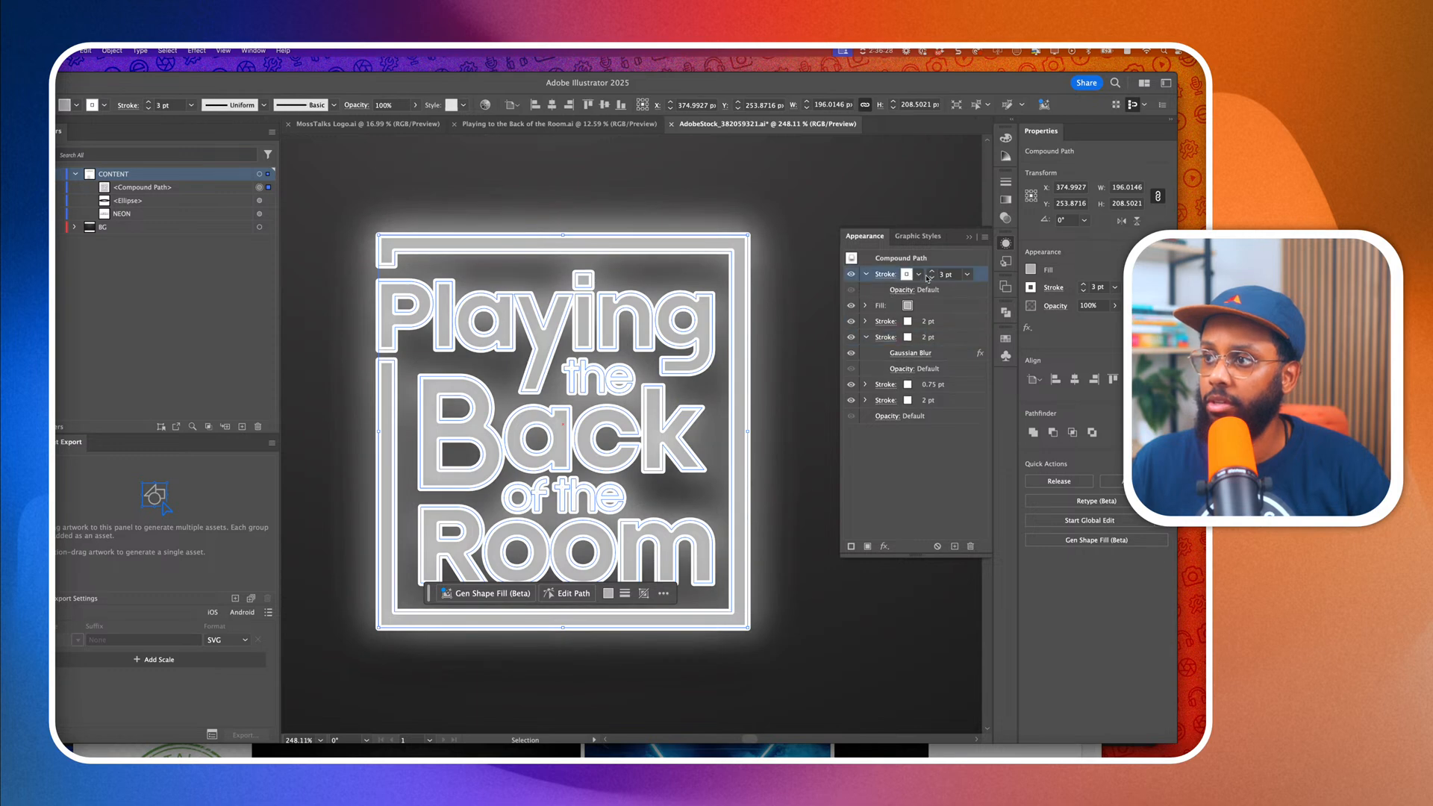
{"action": "left_click", "coordinate": [932, 279]}
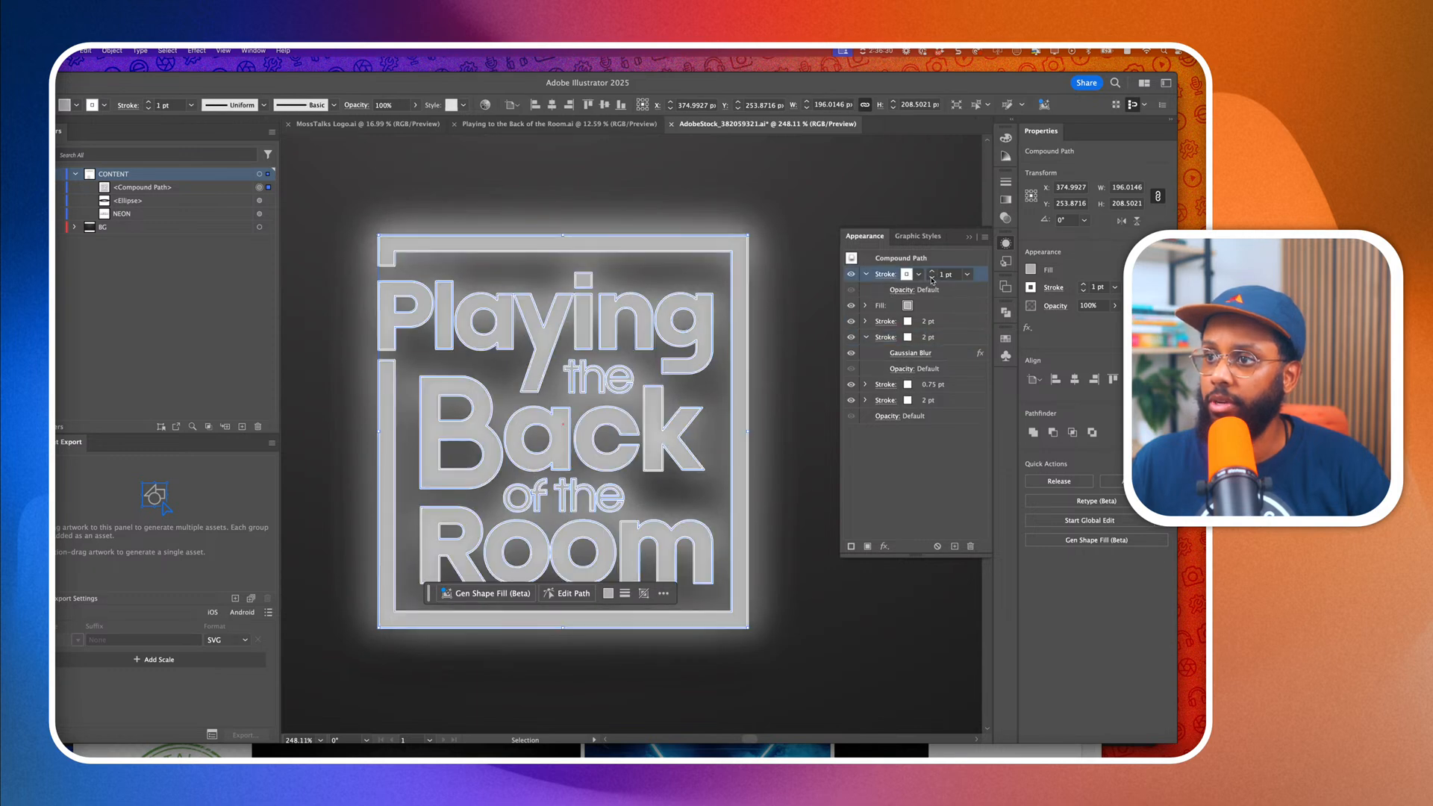
{"action": "scroll", "coordinate": [705, 349], "scroll_direction": "down", "scroll_amount": 3}
{"action": "left_click", "coordinate": [763, 463]}
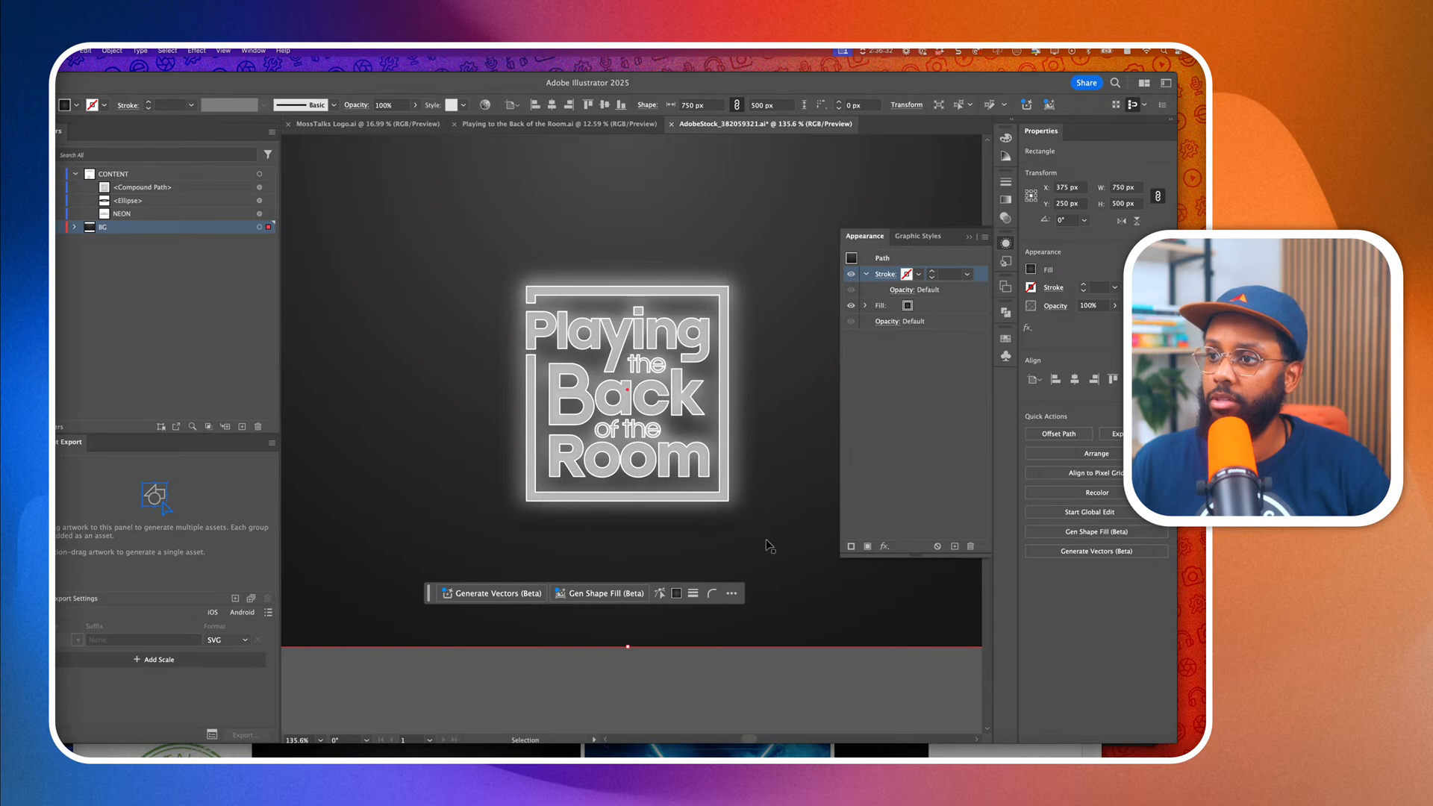
Enlarge the title proportionally around its center to about 332 by 353 px on the artboard.
{"action": "scroll", "coordinate": [658, 492], "scroll_direction": "down", "scroll_amount": 5}
{"action": "left_click", "coordinate": [658, 494]}
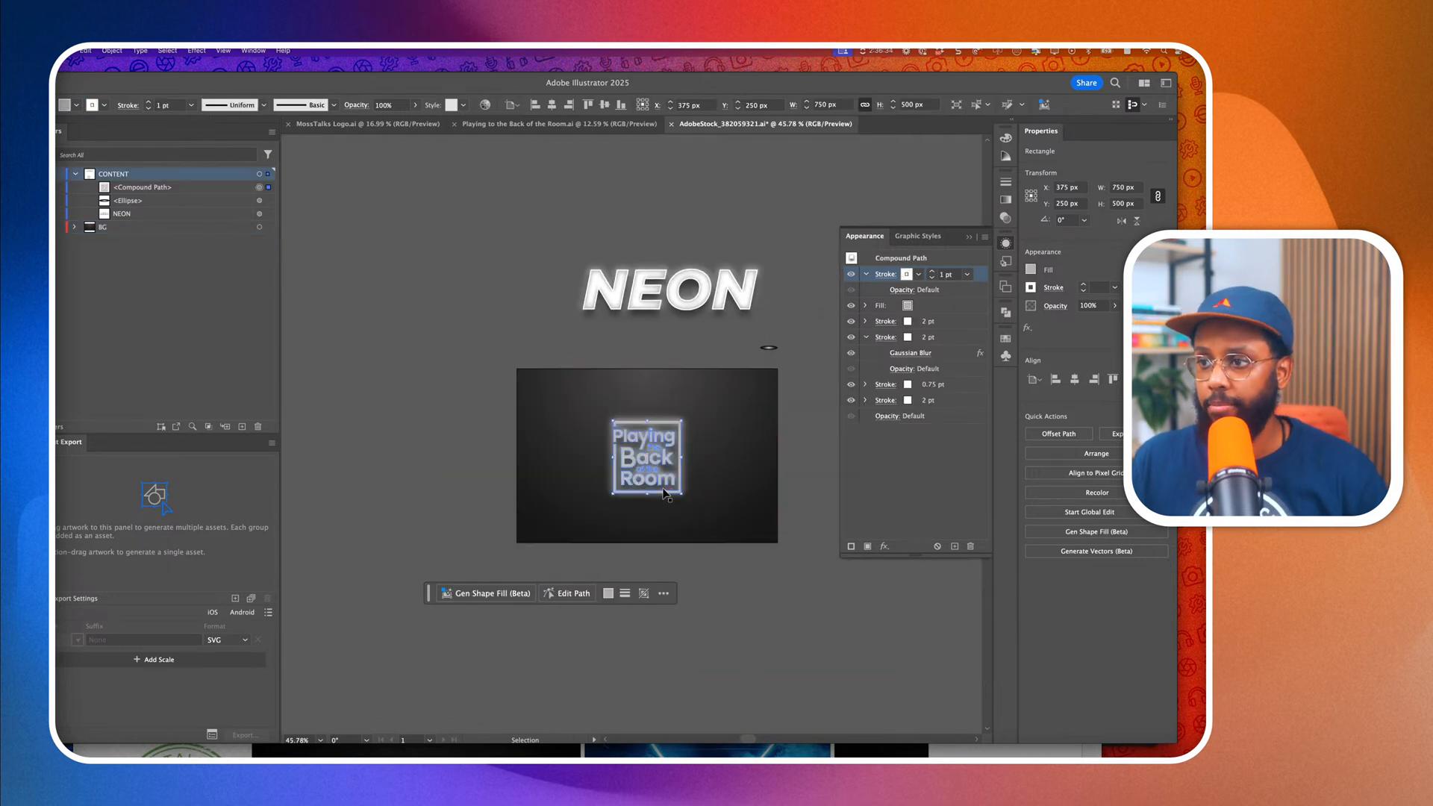
{"action": "left_click_drag", "start_coordinate": [684, 496], "coordinate": [706, 516]}
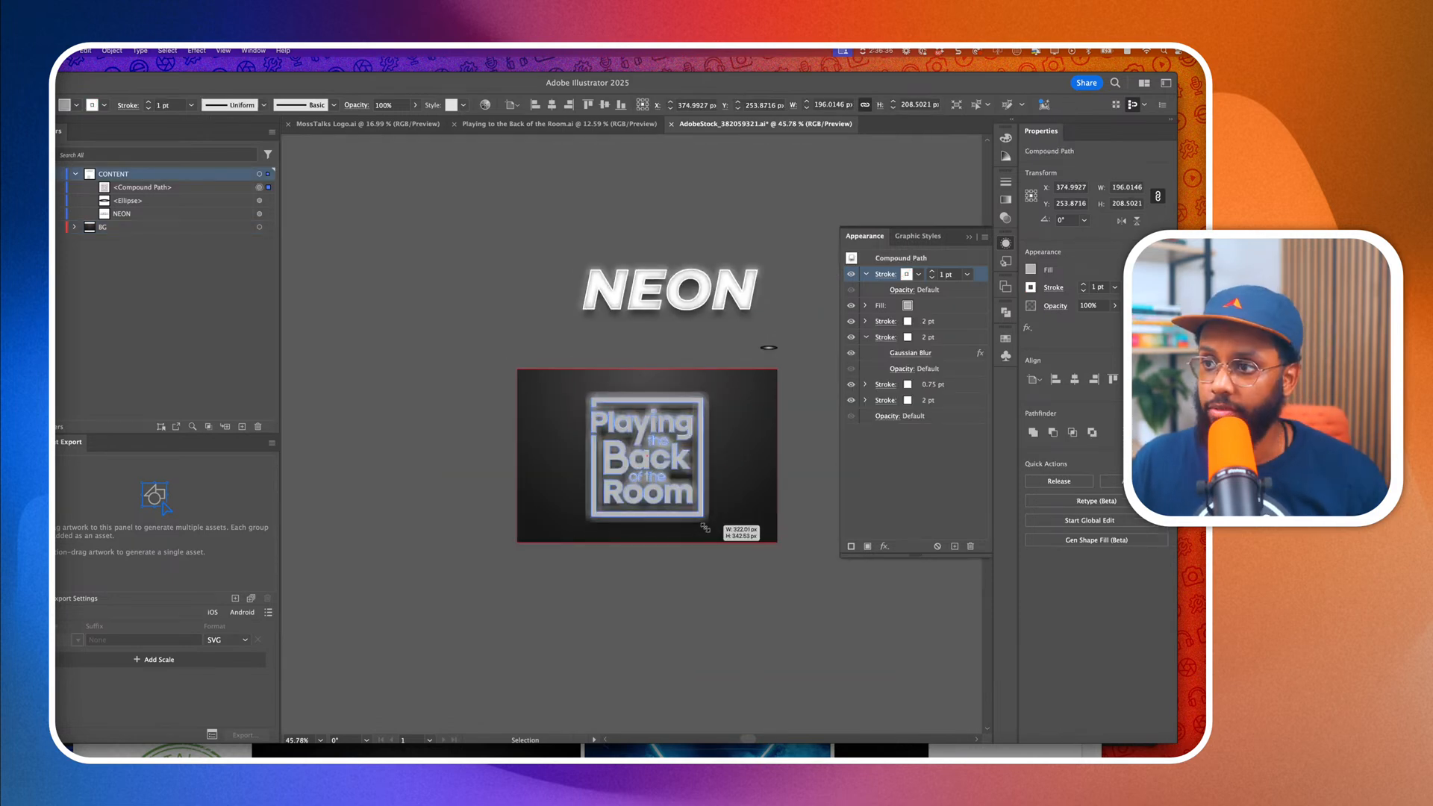
{"action": "left_click", "coordinate": [687, 489]}
{"action": "scroll", "coordinate": [687, 489], "scroll_direction": "up", "scroll_amount": 3}
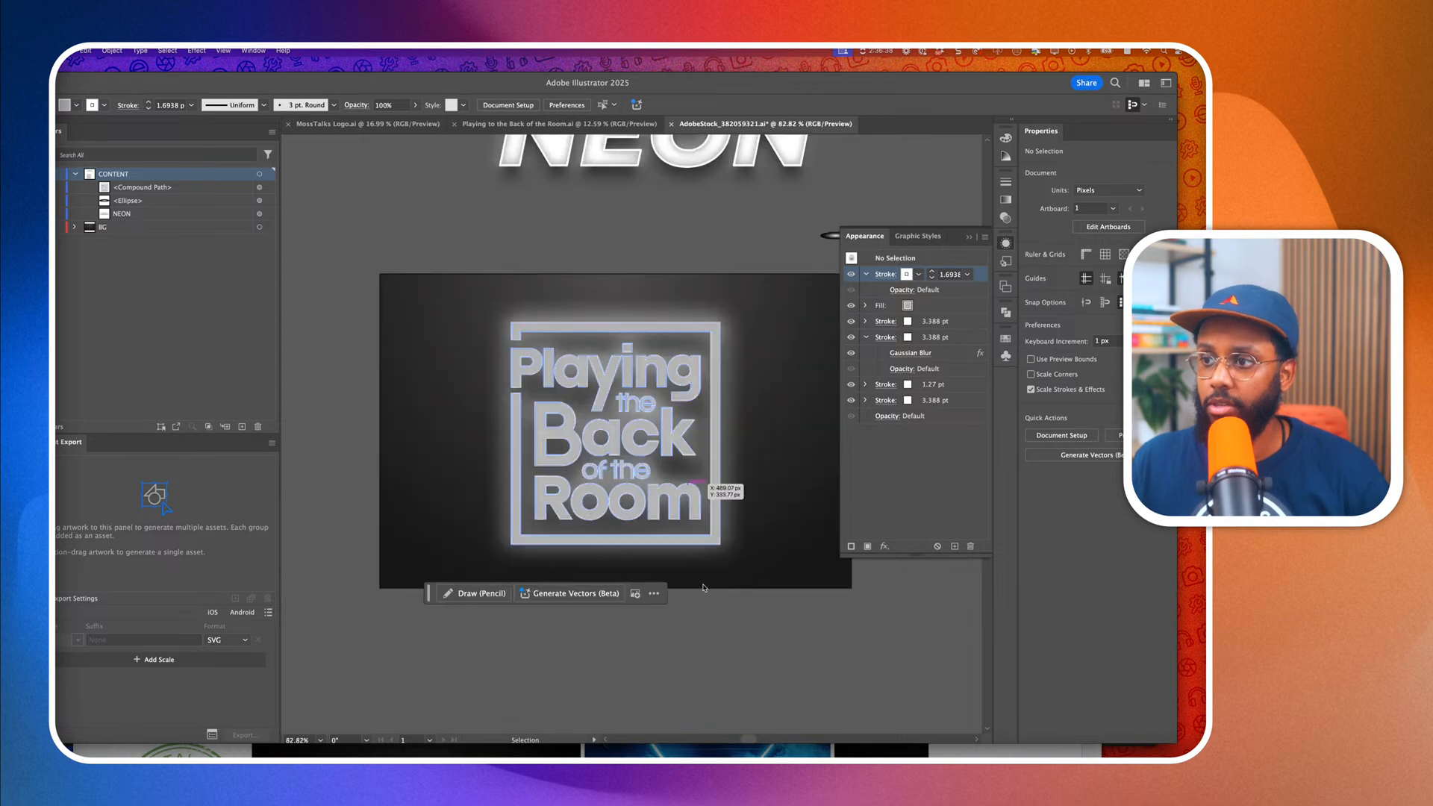
{"action": "scroll", "coordinate": [719, 702], "scroll_direction": "up", "scroll_amount": 1}
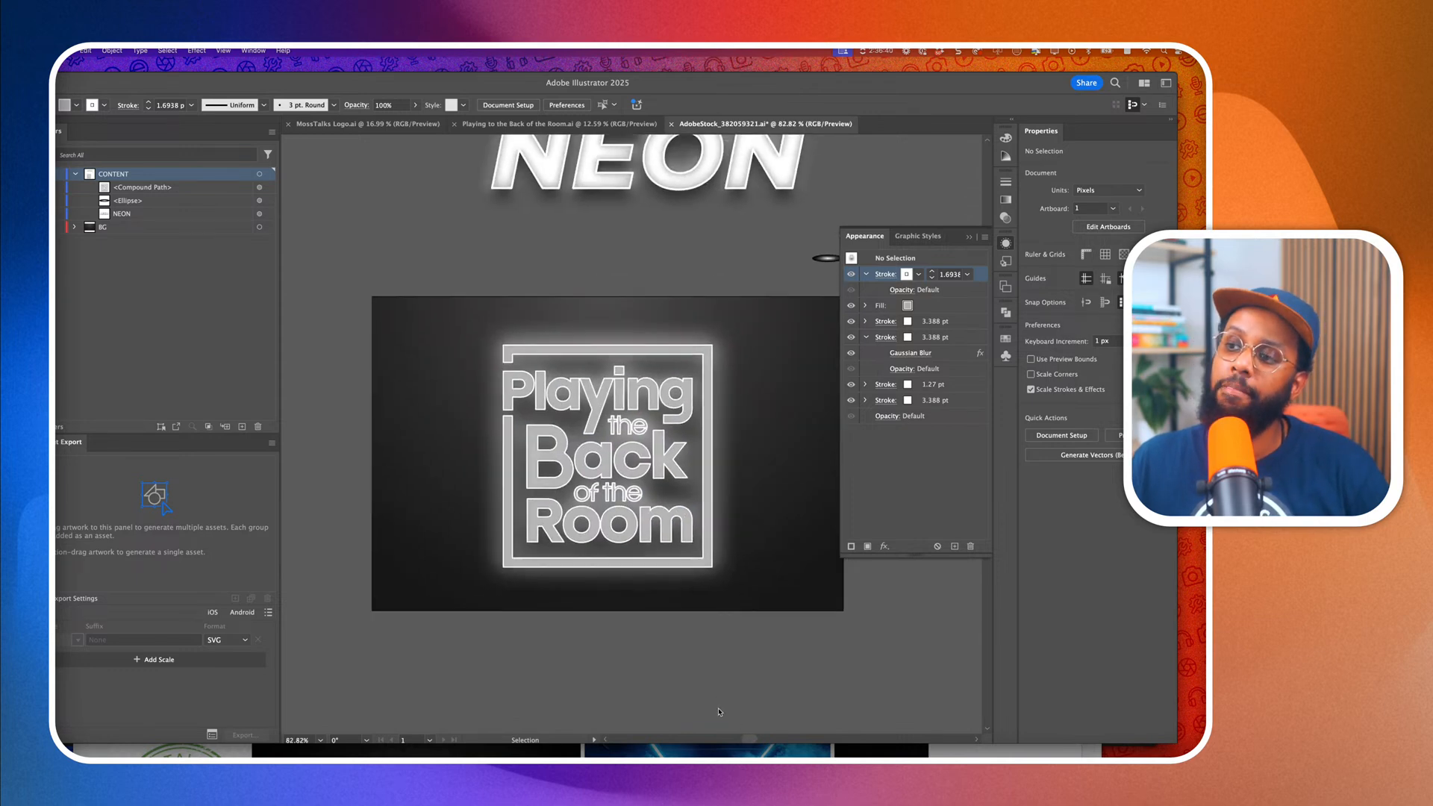
{"action": "left_click", "coordinate": [715, 523]}
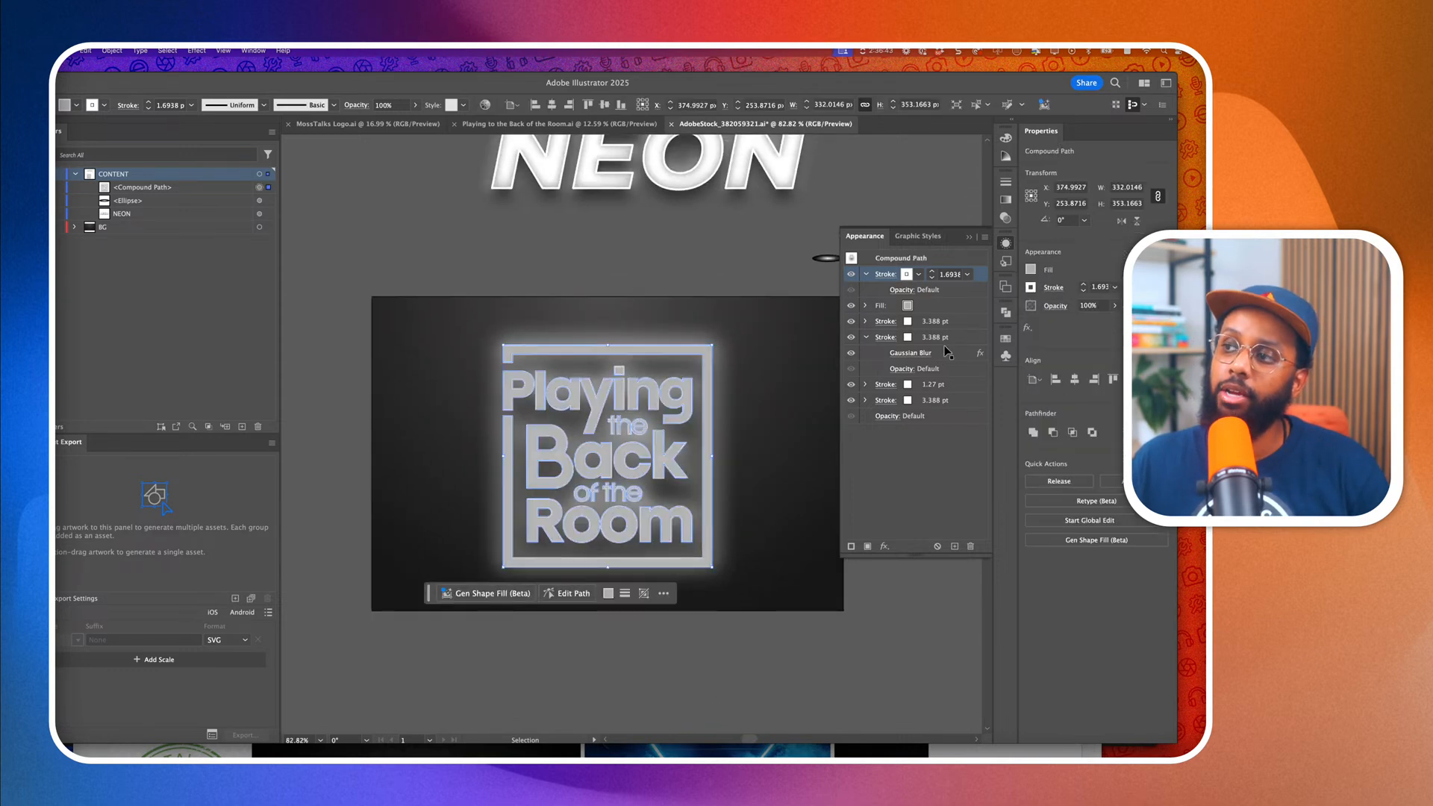
Set the weight of the title's topmost stroke to 3 pt.
{"action": "left_click", "coordinate": [932, 273]}
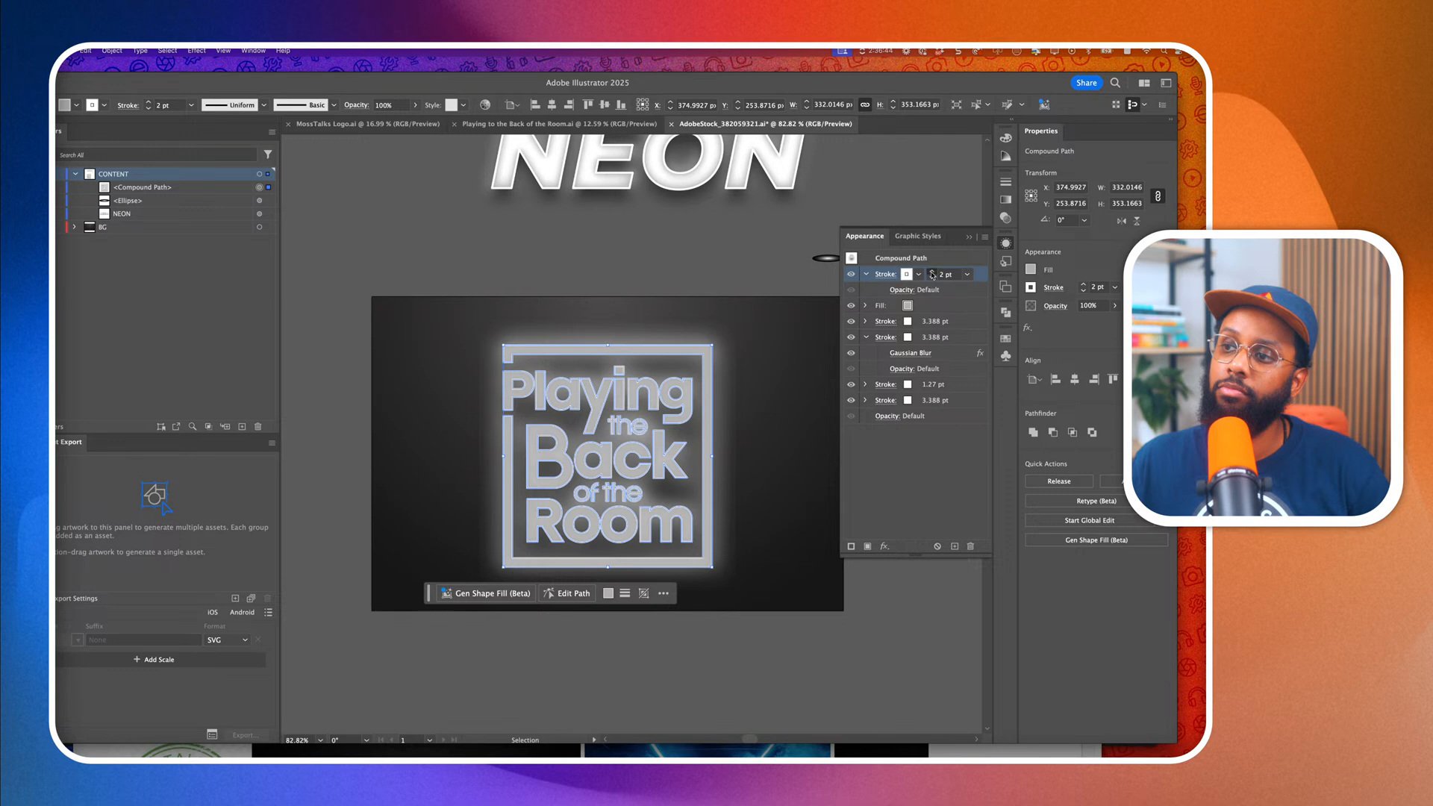
{"action": "left_click", "coordinate": [932, 273]}
{"action": "left_click", "coordinate": [787, 289]}
{"action": "scroll", "coordinate": [786, 290], "scroll_direction": "down", "scroll_amount": 2}
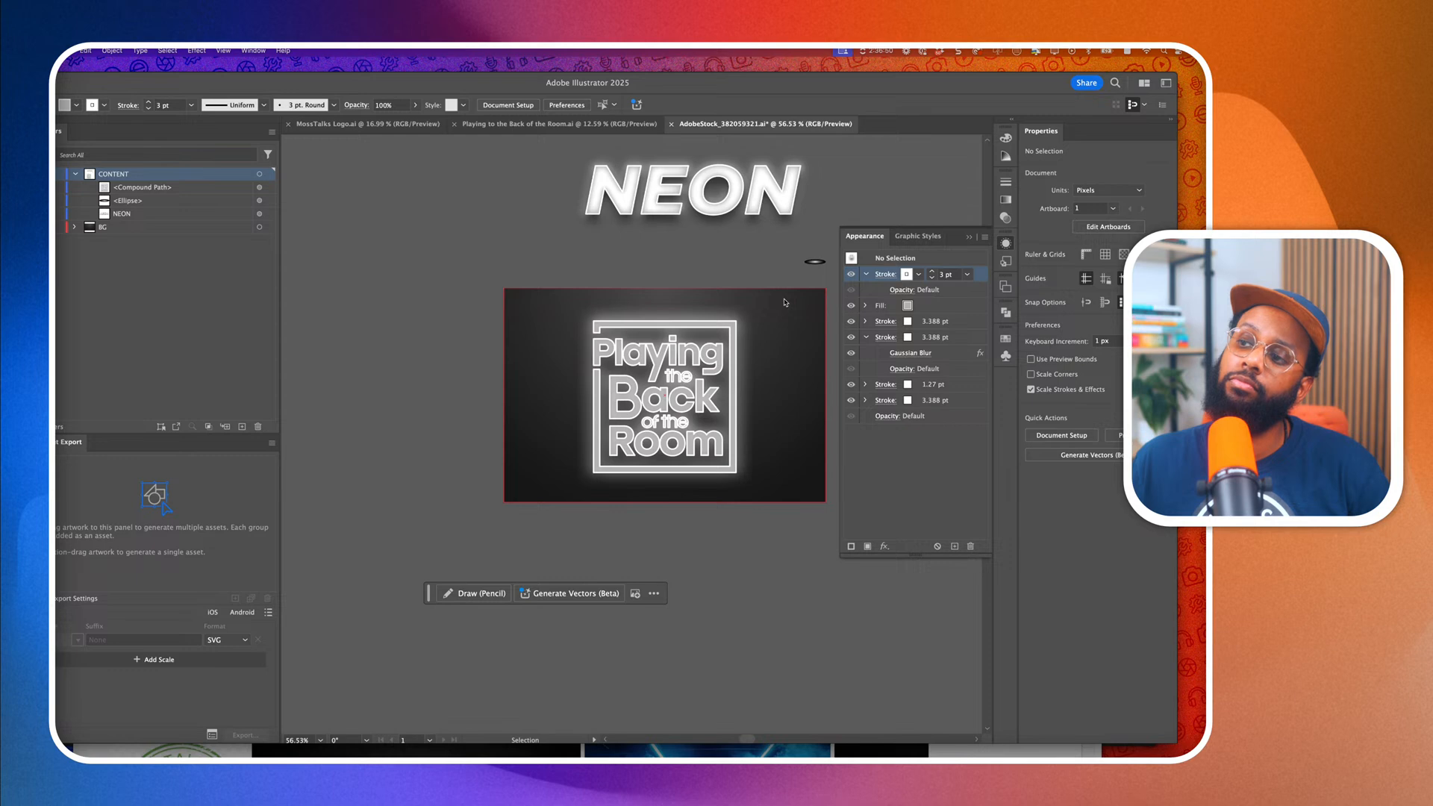
{"action": "left_click", "coordinate": [682, 423]}
{"action": "scroll", "coordinate": [681, 423], "scroll_direction": "up", "scroll_amount": 3}
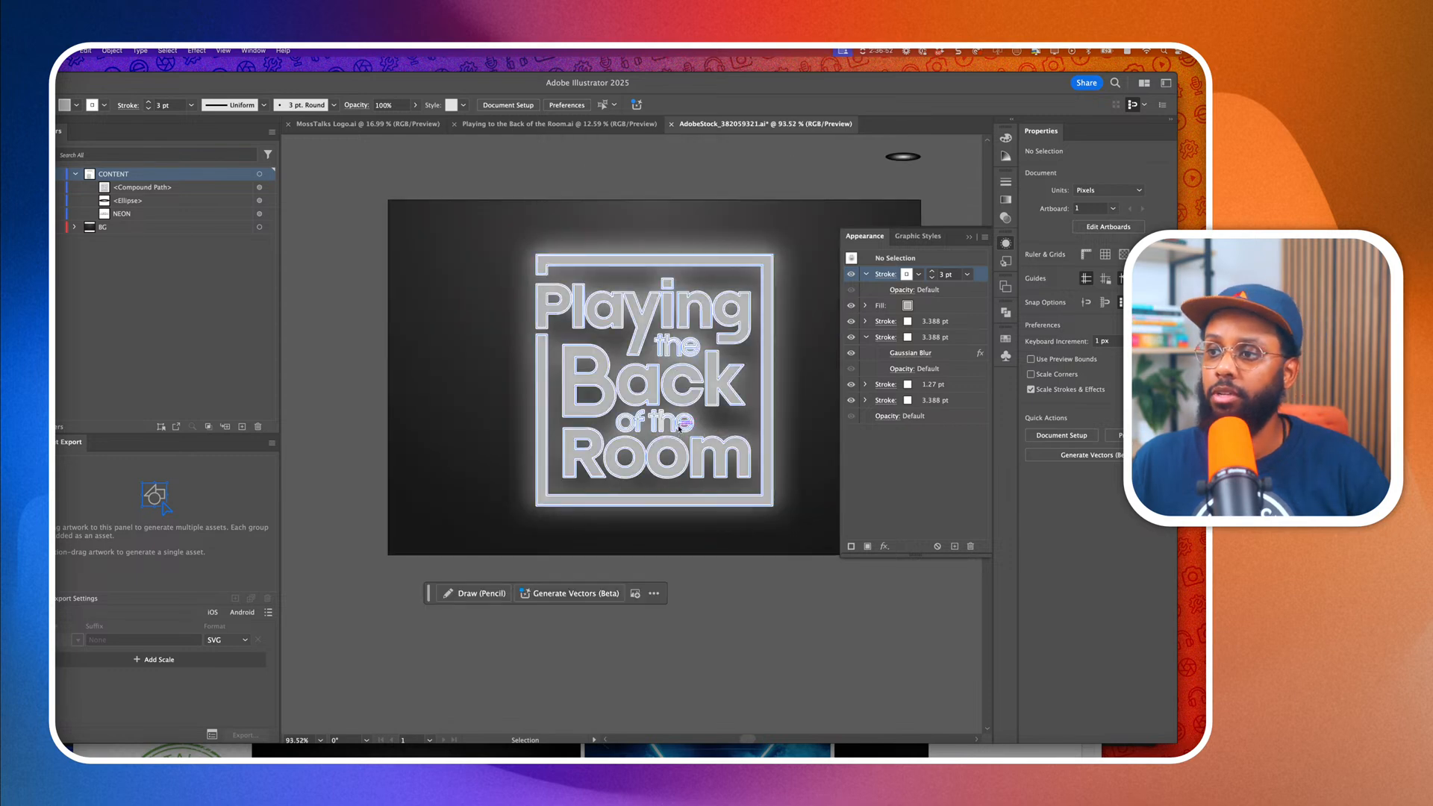
{"action": "scroll", "coordinate": [604, 433], "scroll_direction": "down", "scroll_amount": 3}
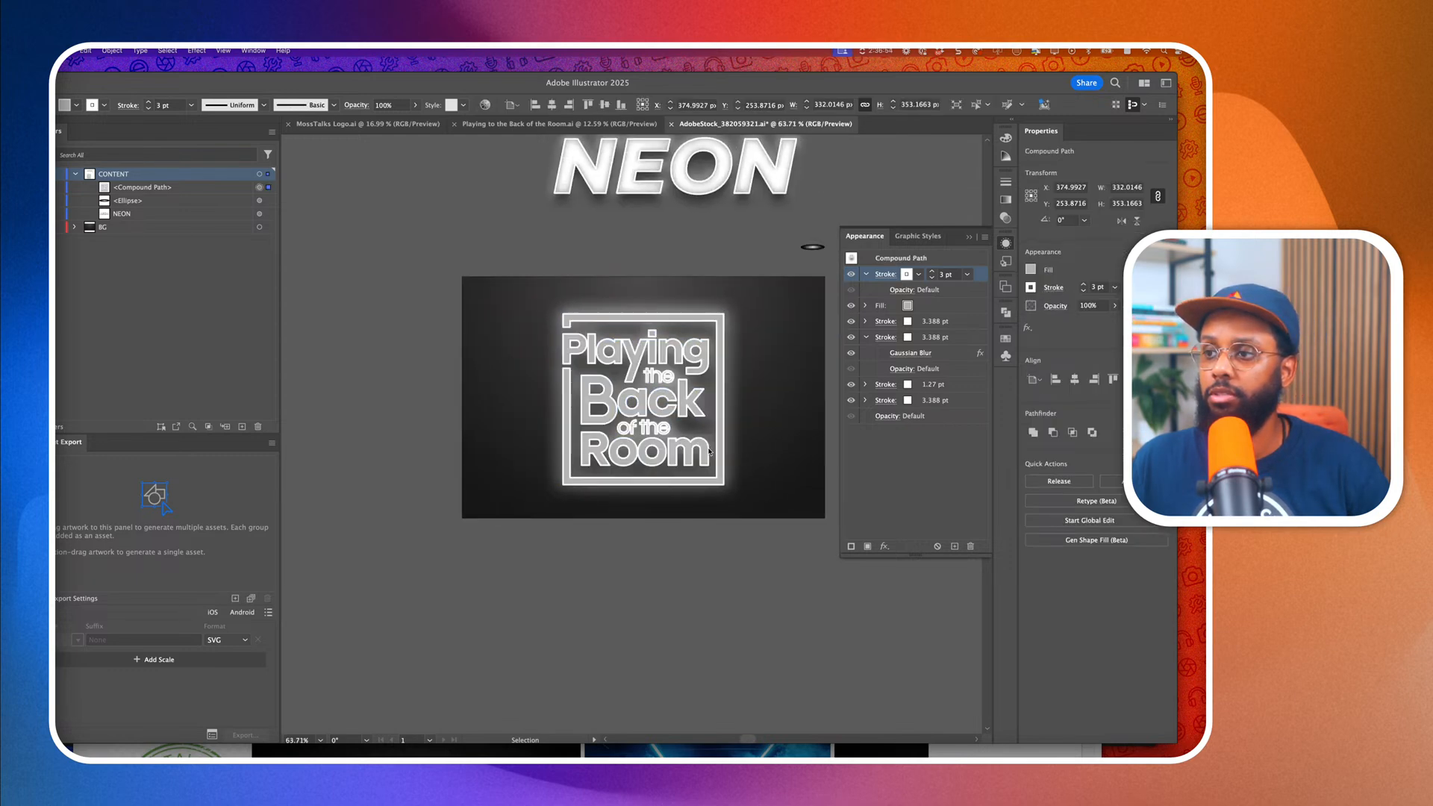
Try a white-to-black radial gradient as the title's fill.
{"action": "key", "text": "a"}
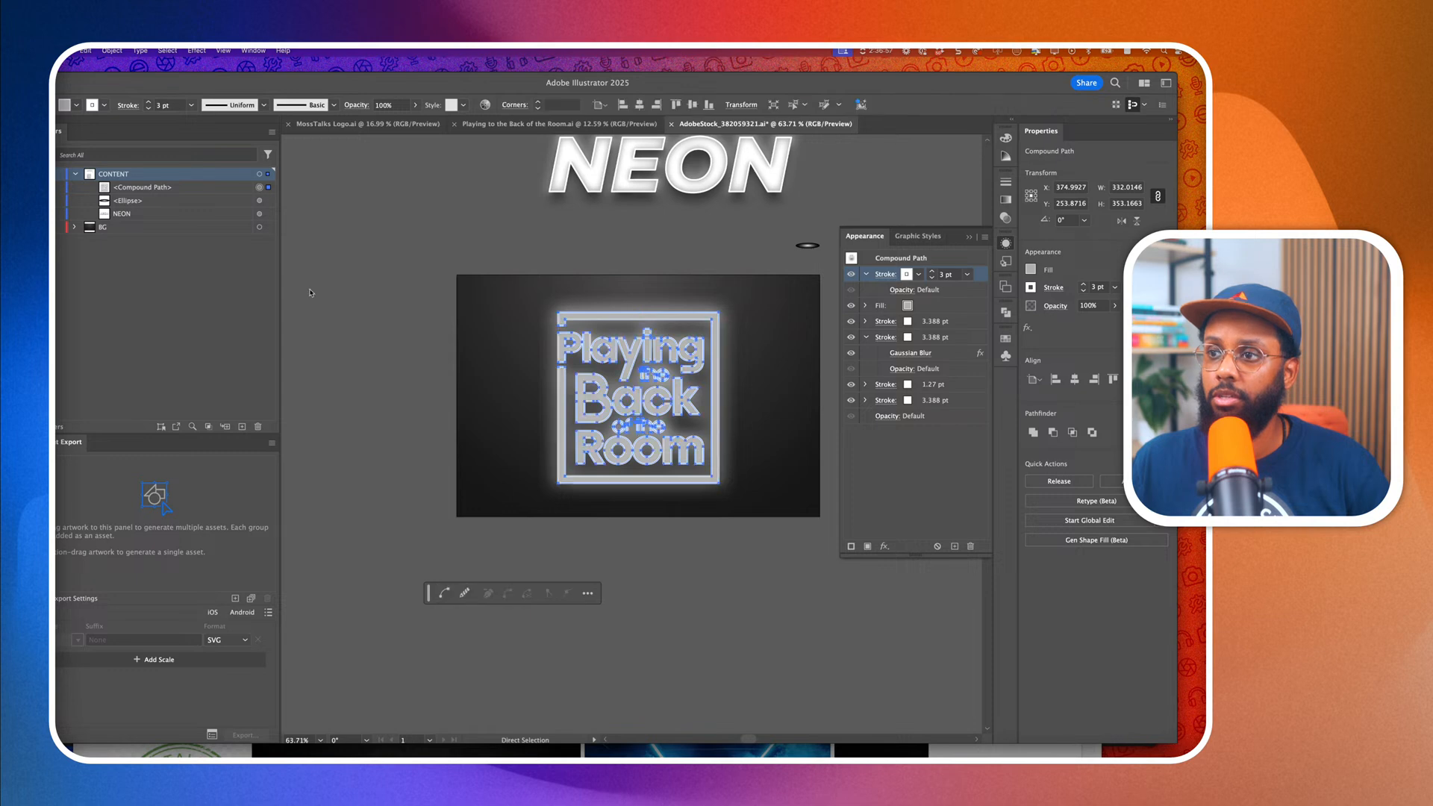
{"action": "left_click", "coordinate": [338, 303]}
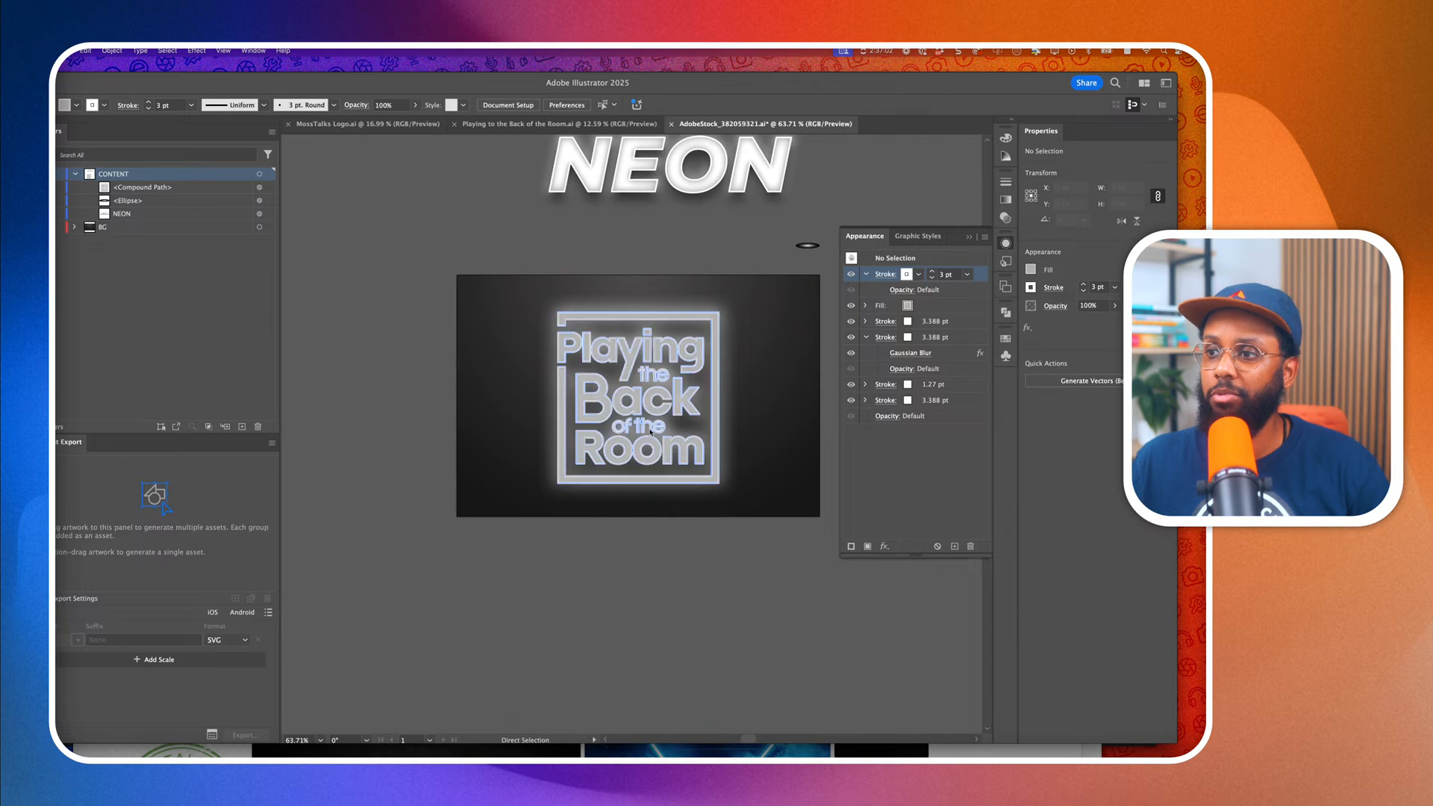
{"action": "scroll", "coordinate": [650, 428], "scroll_direction": "up", "scroll_amount": 3}
{"action": "left_click", "coordinate": [665, 410]}
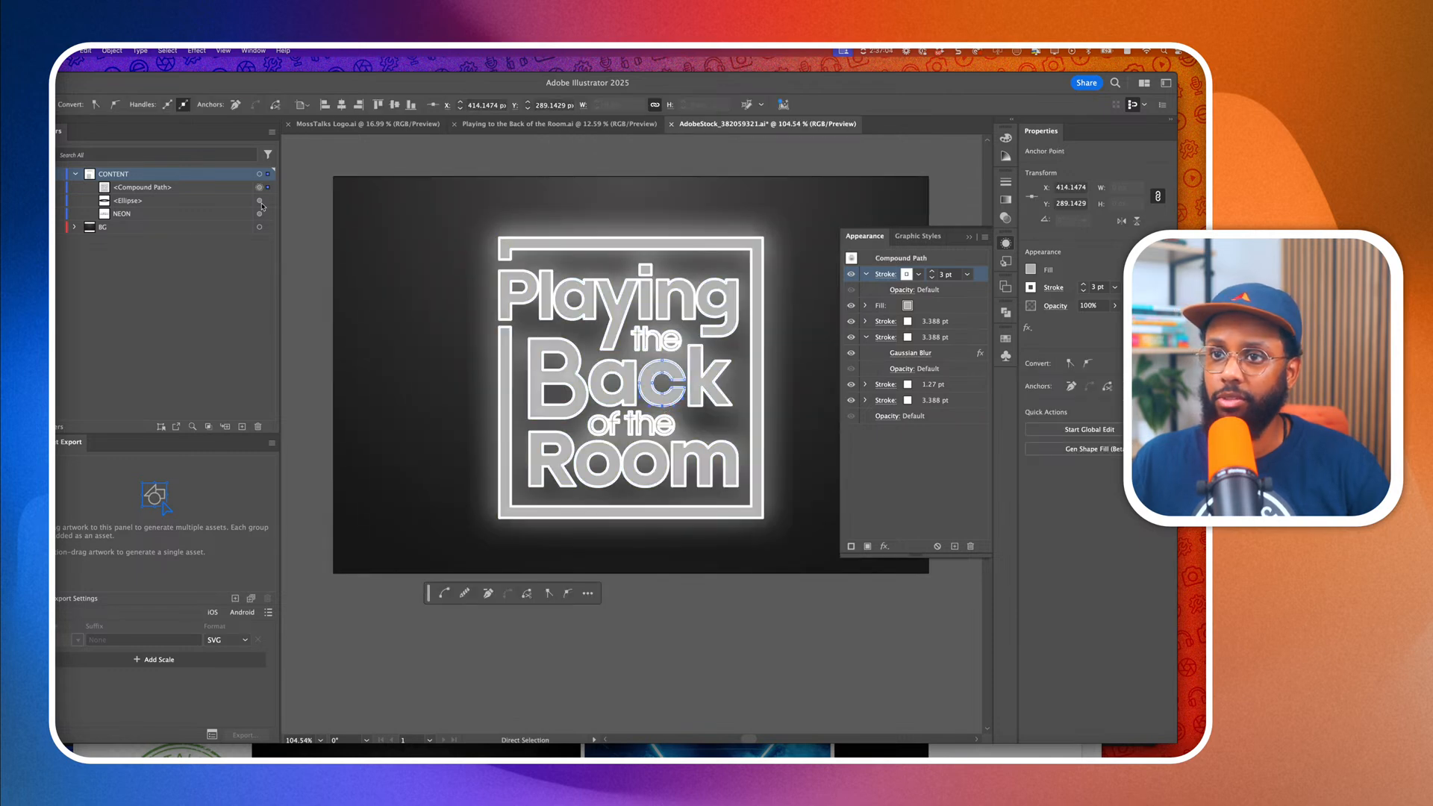
{"action": "left_click", "coordinate": [907, 305]}
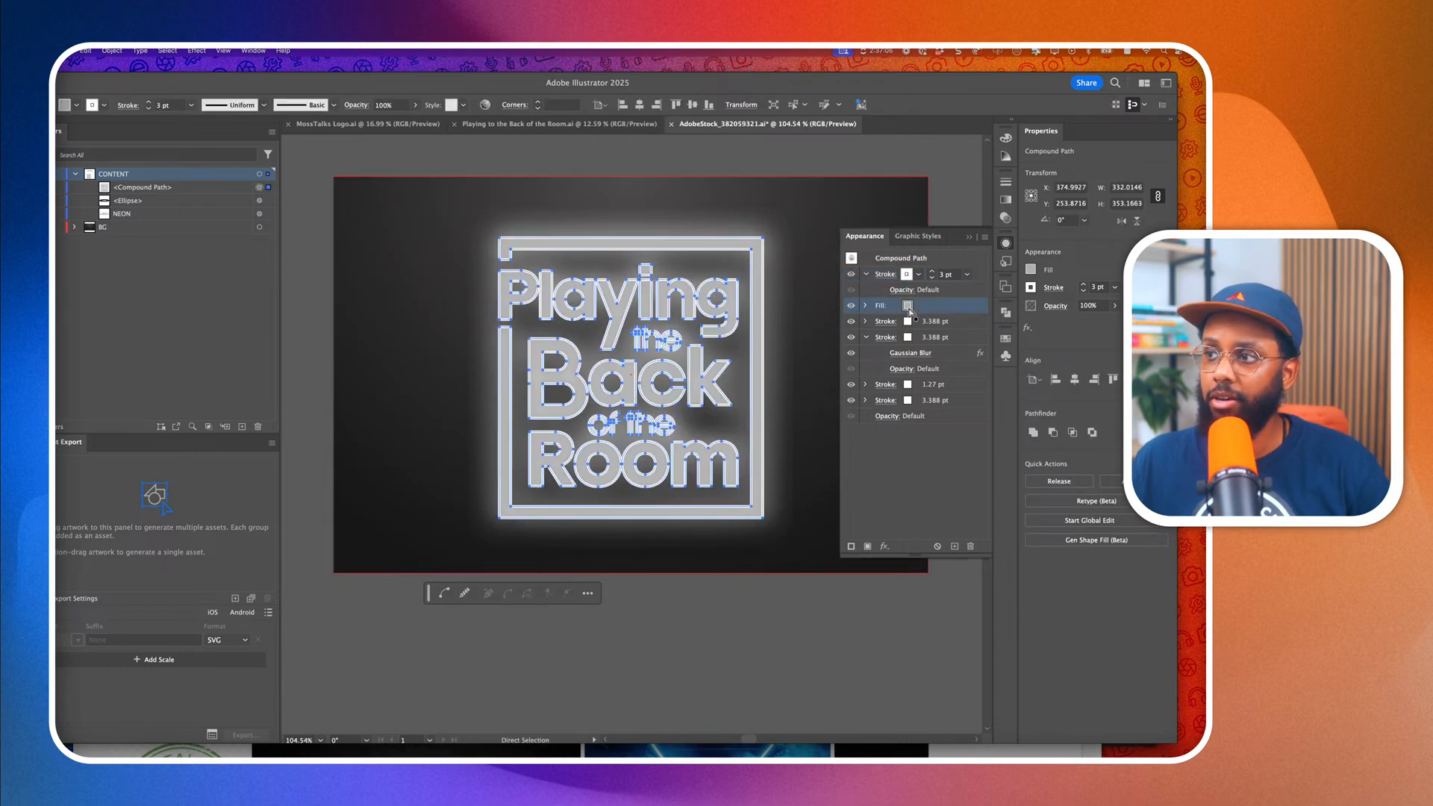
{"action": "left_click", "coordinate": [910, 307]}
{"action": "left_click", "coordinate": [908, 307]}
{"action": "left_click", "coordinate": [908, 307]}
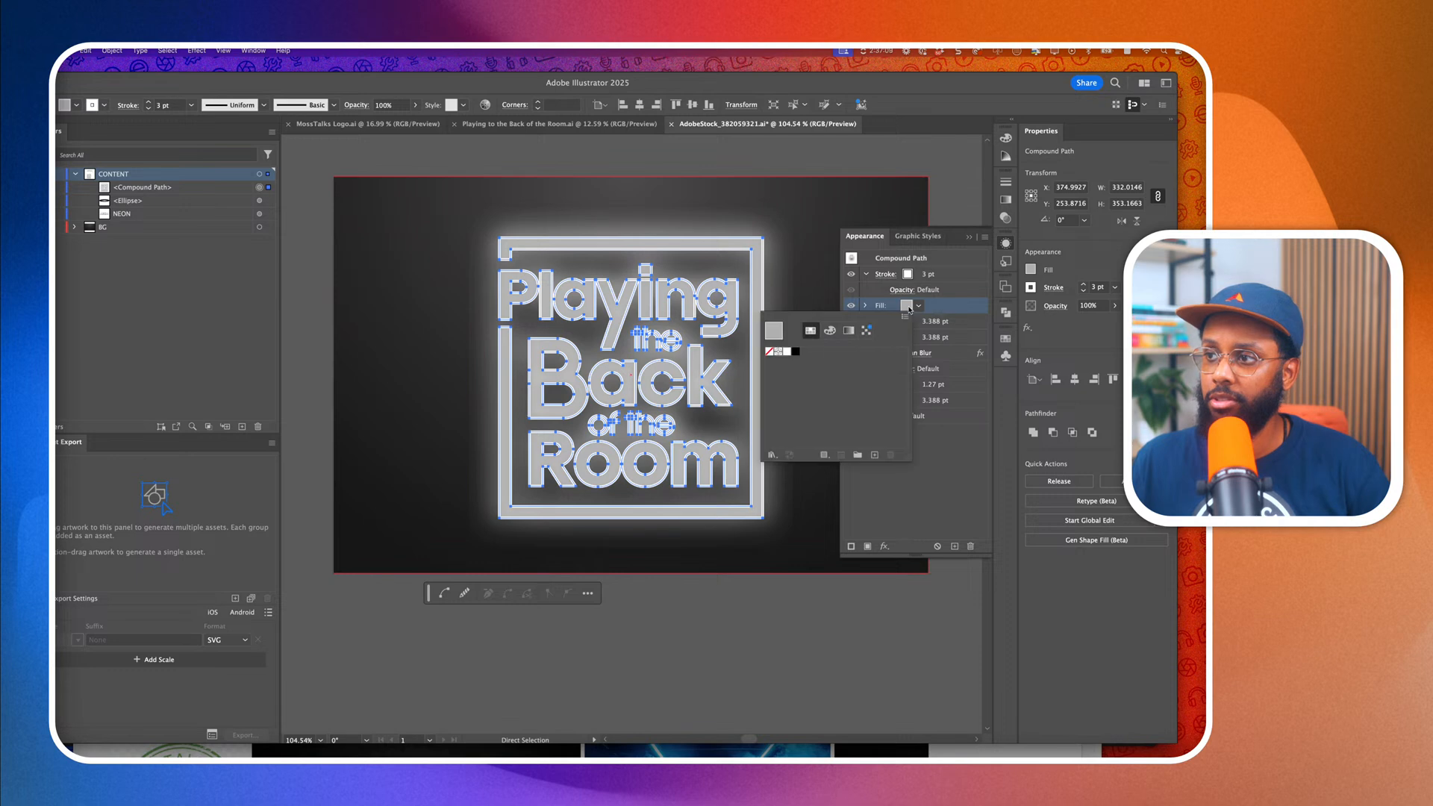
{"action": "left_click", "coordinate": [848, 331]}
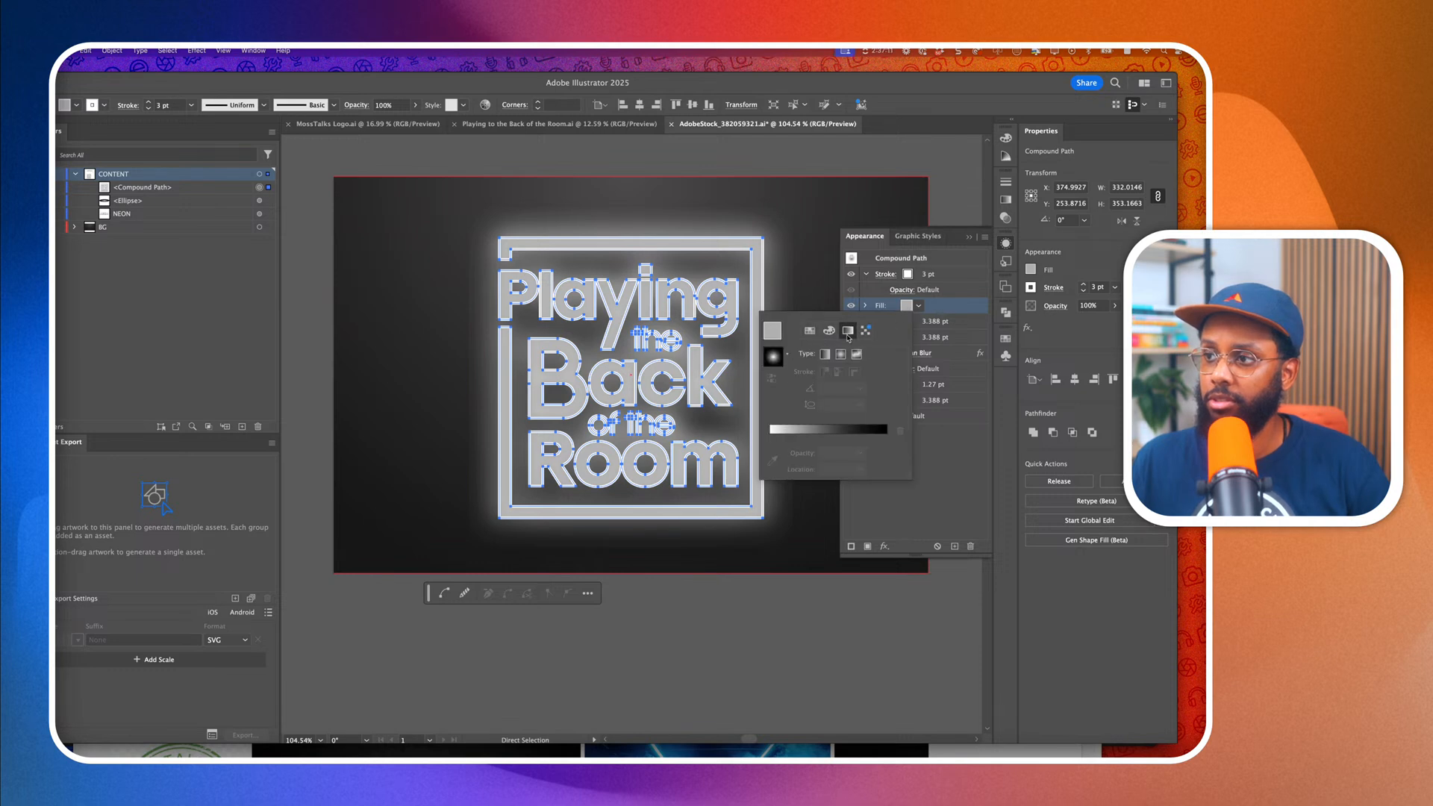
{"action": "left_click", "coordinate": [782, 432]}
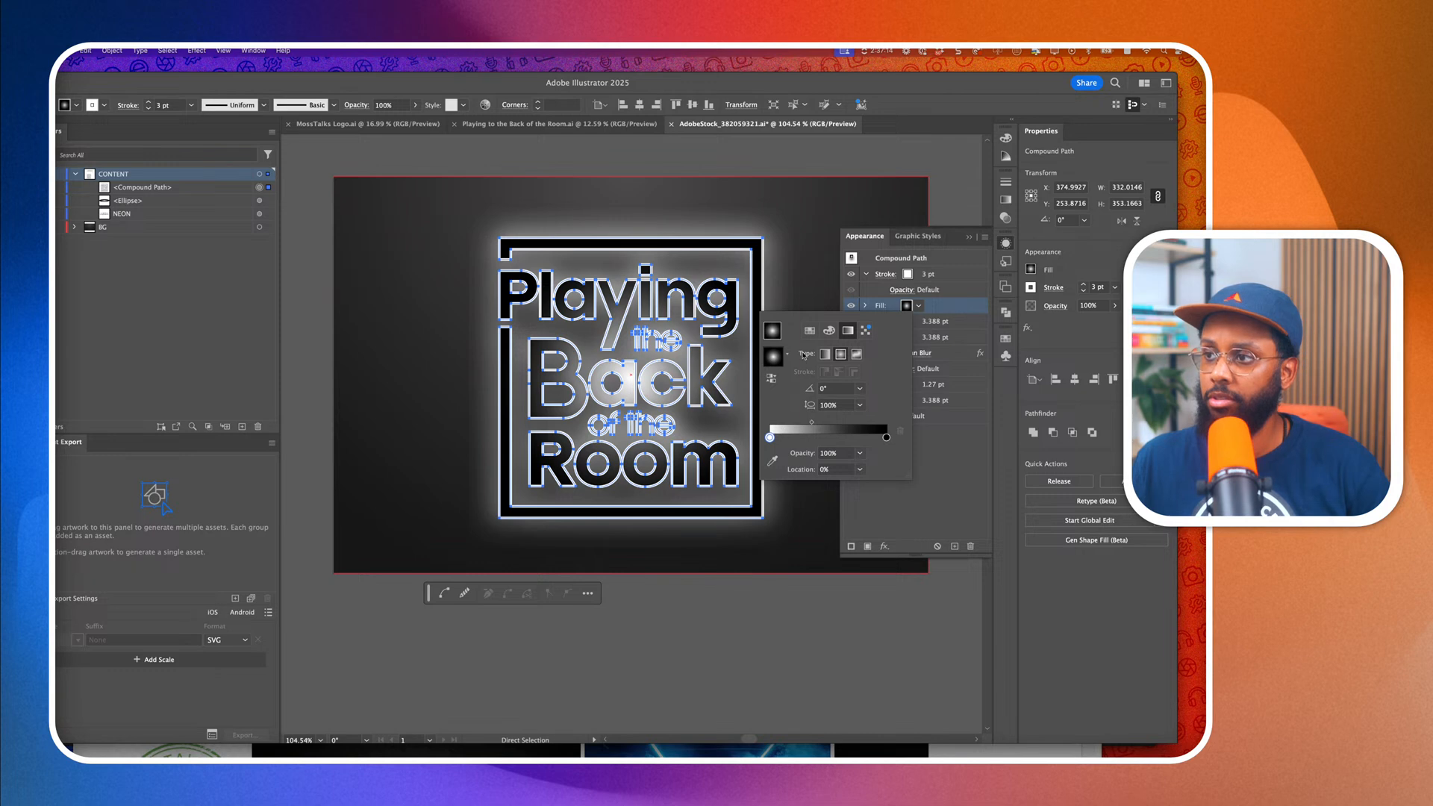
Try a linear gradient for the title's fill, and undo both gradient changes.
{"action": "left_click", "coordinate": [809, 332]}
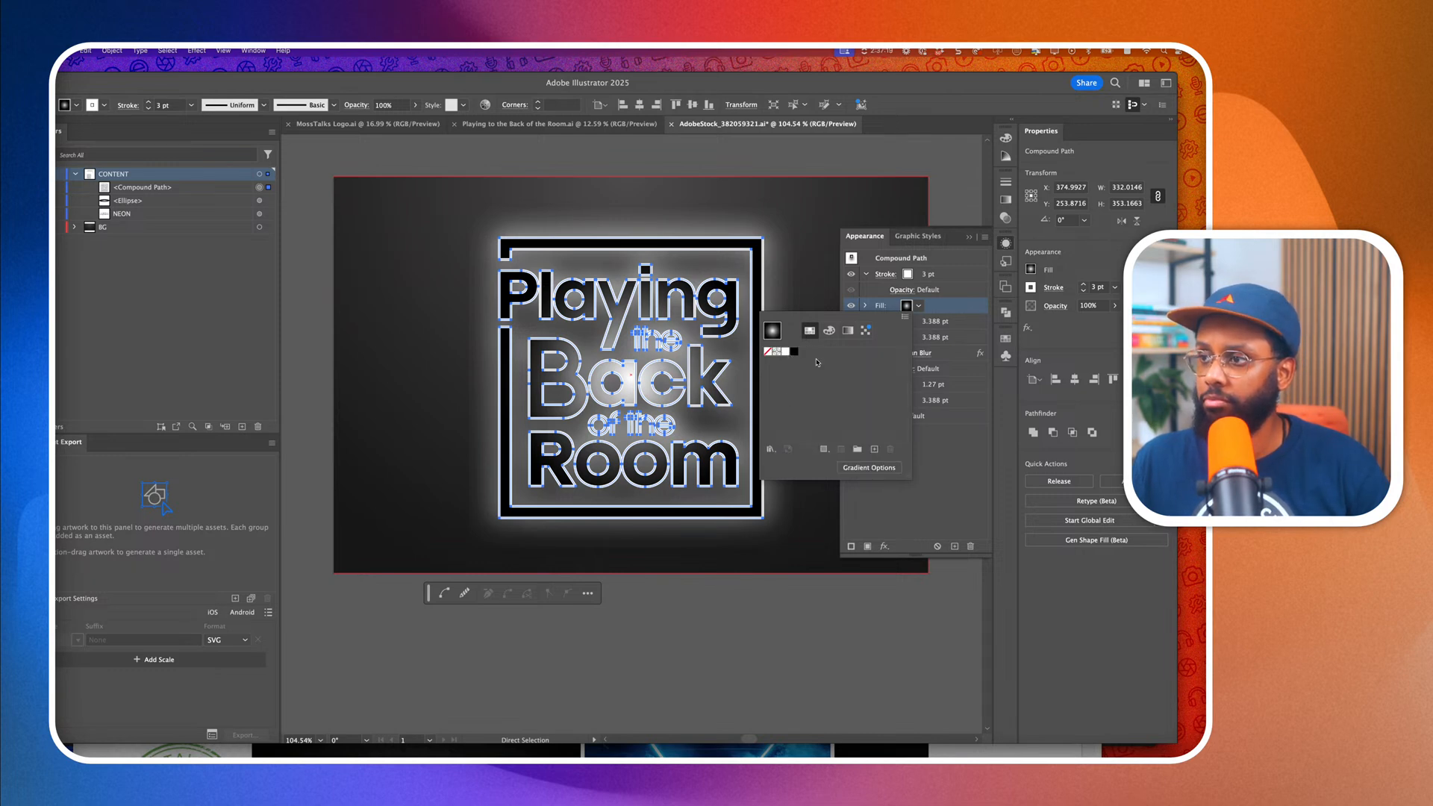
{"action": "left_click", "coordinate": [830, 332]}
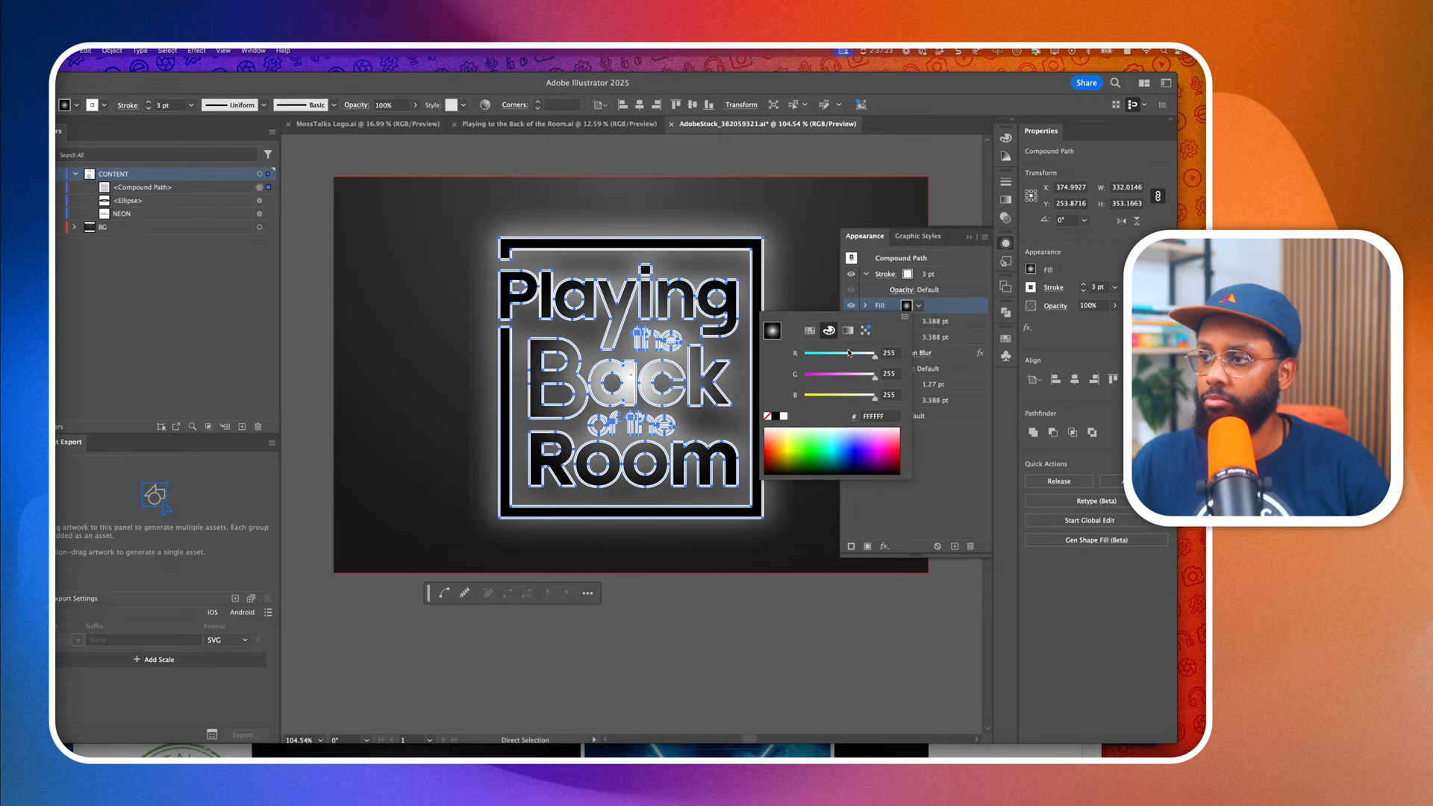
{"action": "left_click", "coordinate": [848, 330]}
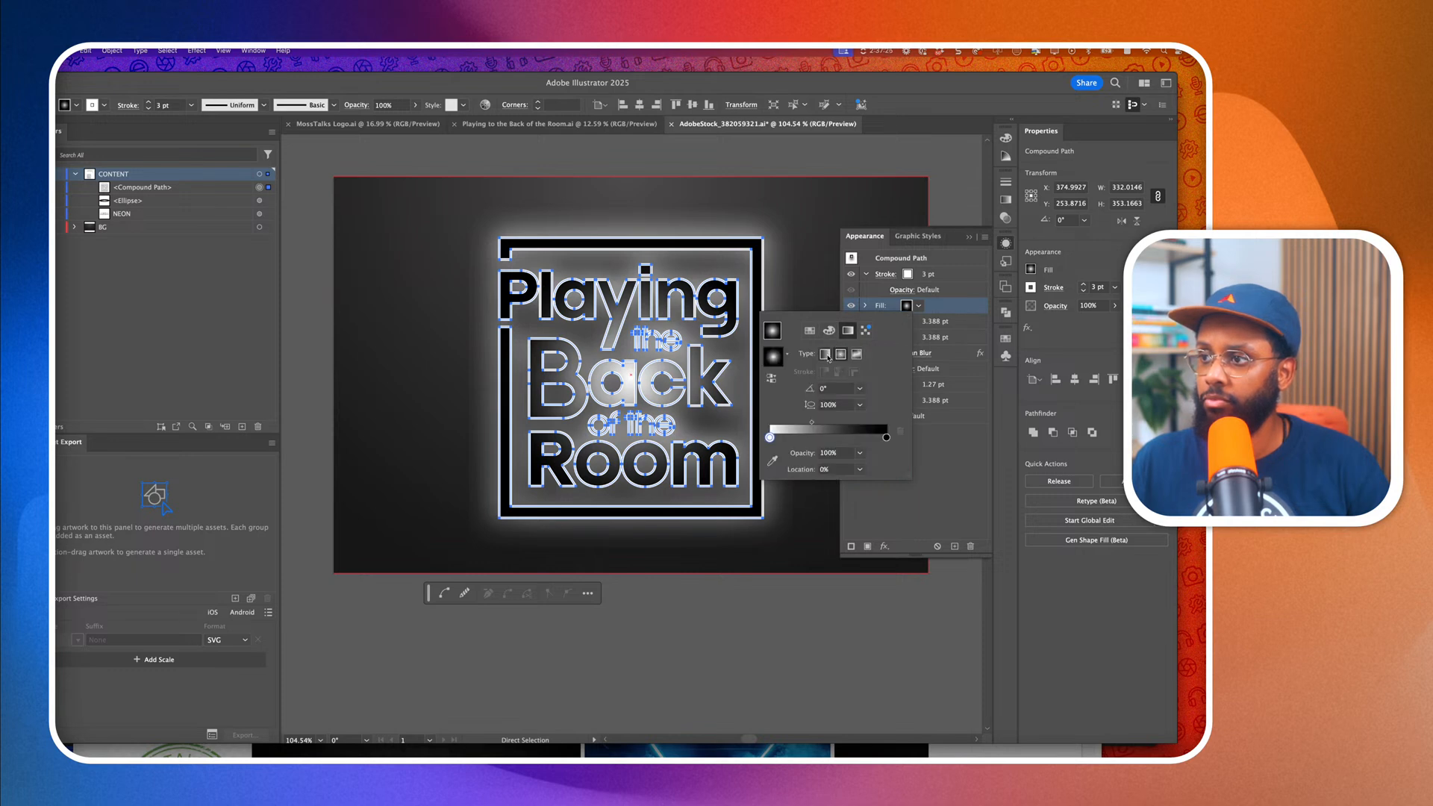
{"action": "left_click", "coordinate": [825, 353]}
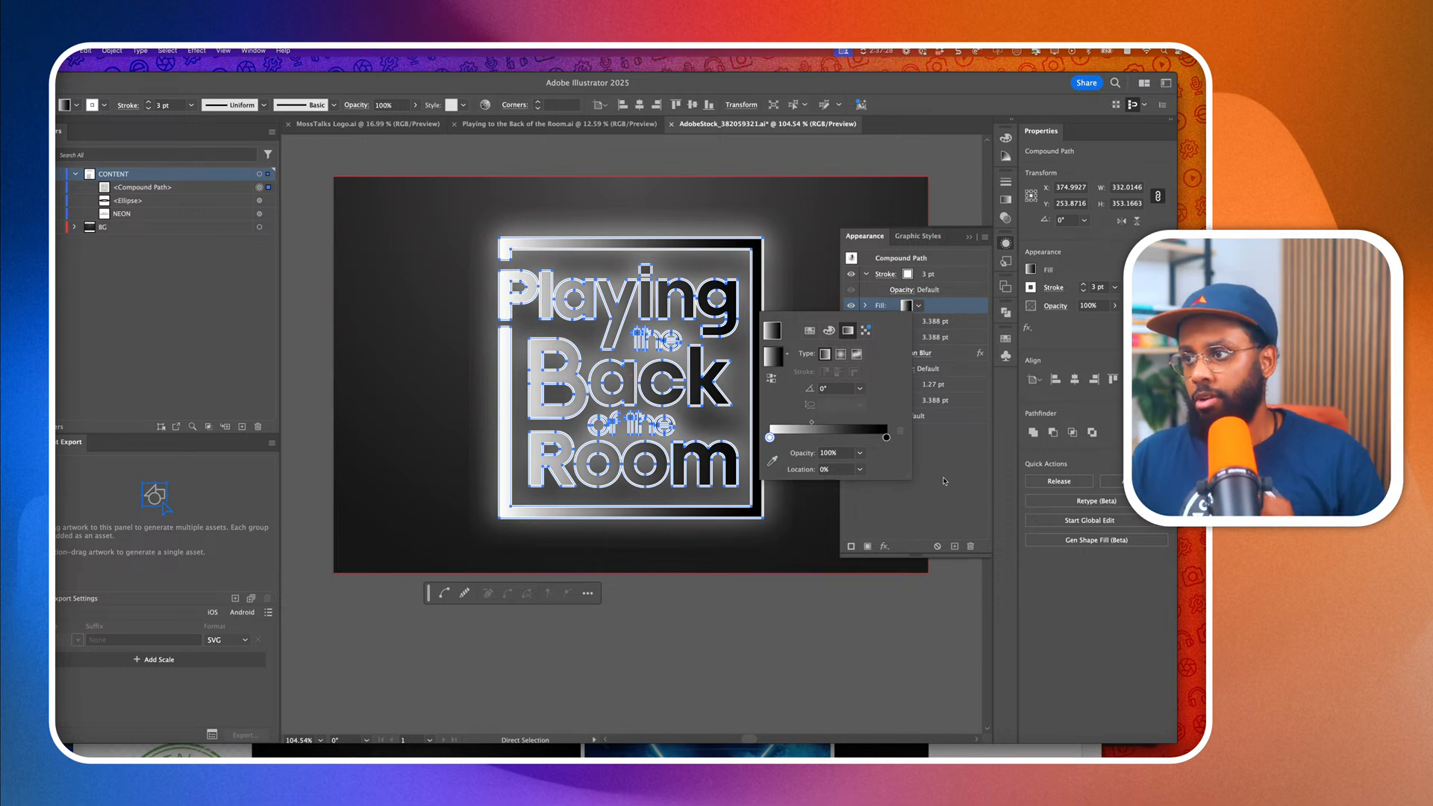
{"action": "key", "text": "v"}
{"action": "key", "text": "ctrl+z"}
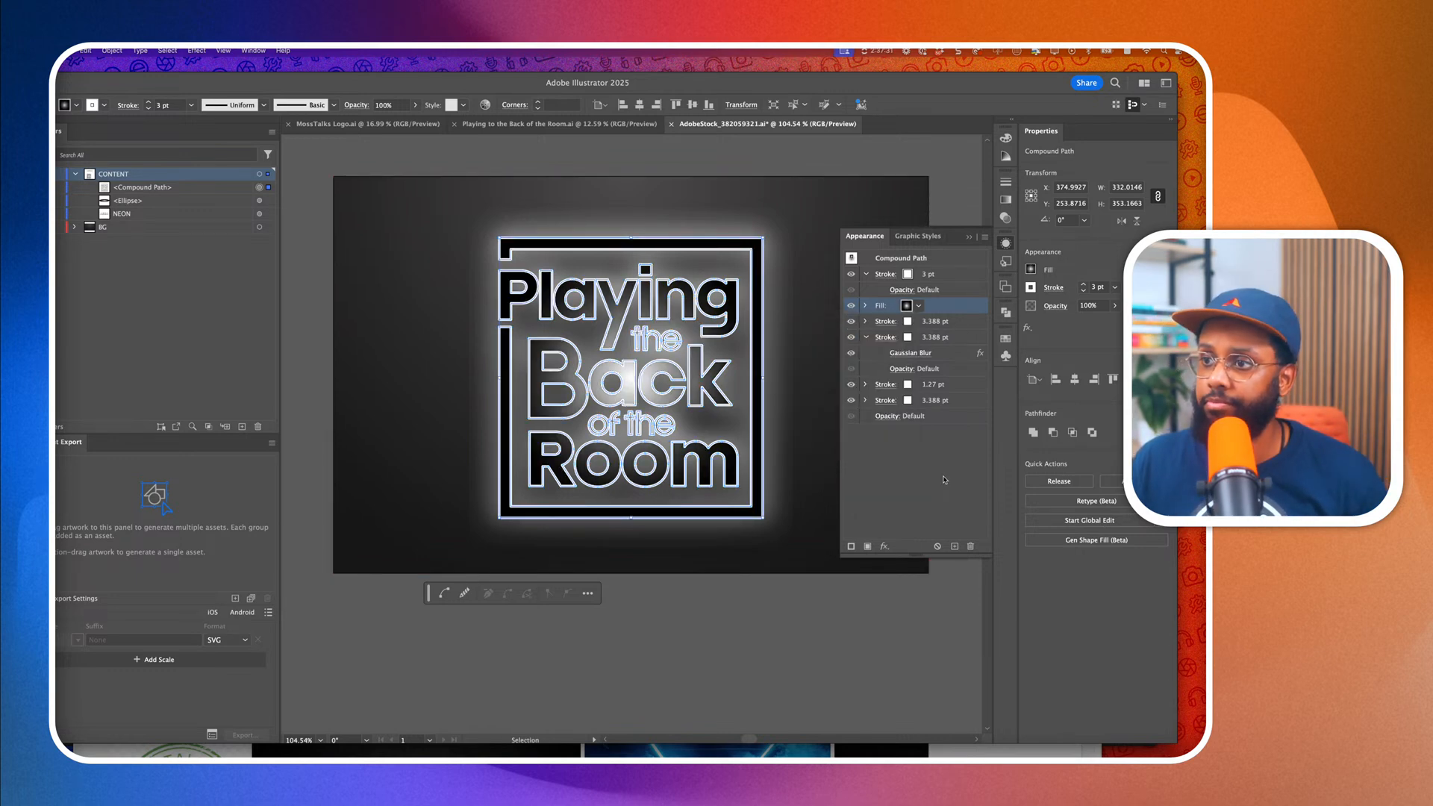
{"action": "key", "text": "ctrl+z"}
Lighten the title's fill to the gray D3D3D3.
{"action": "key", "text": "a"}
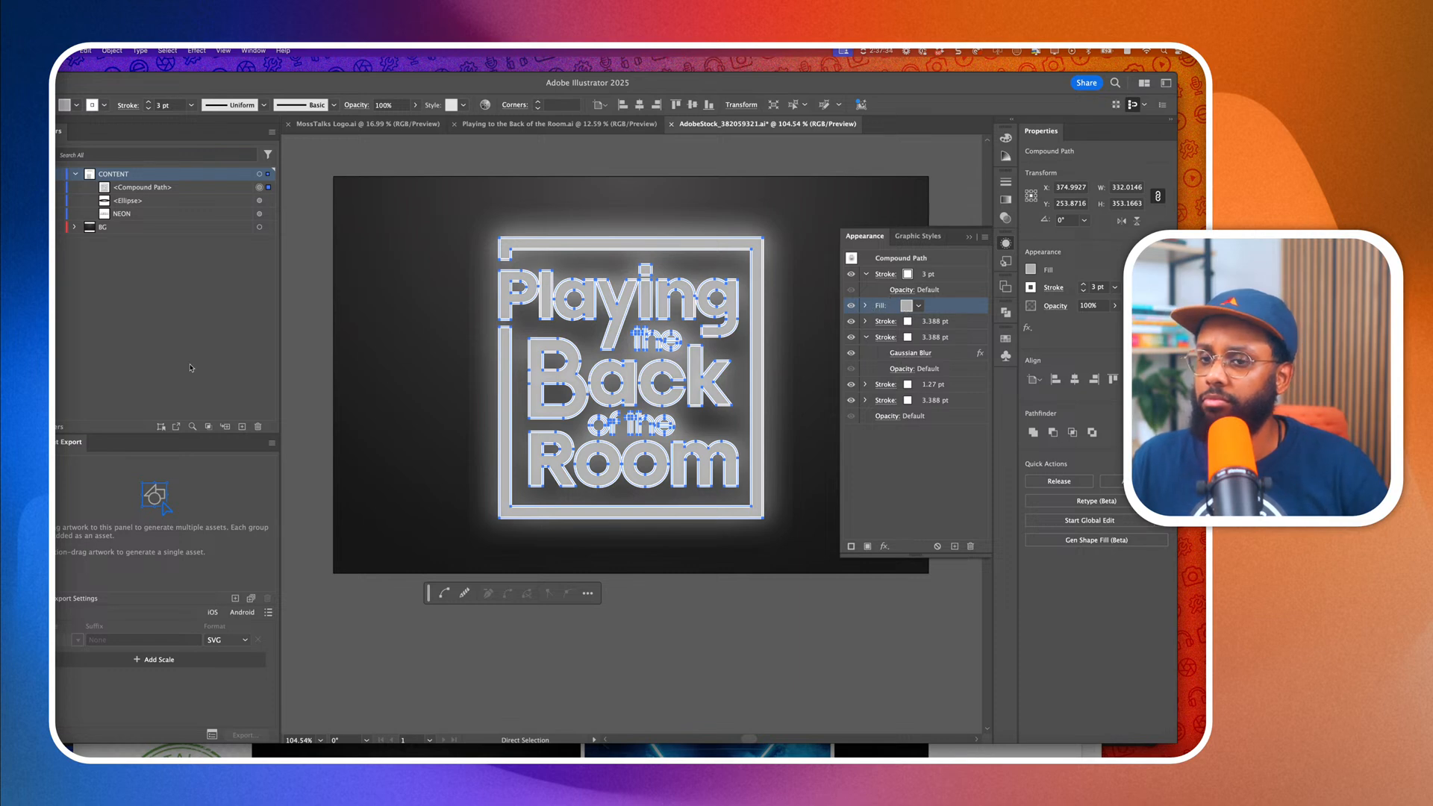
{"action": "double_click", "coordinate": [56, 380]}
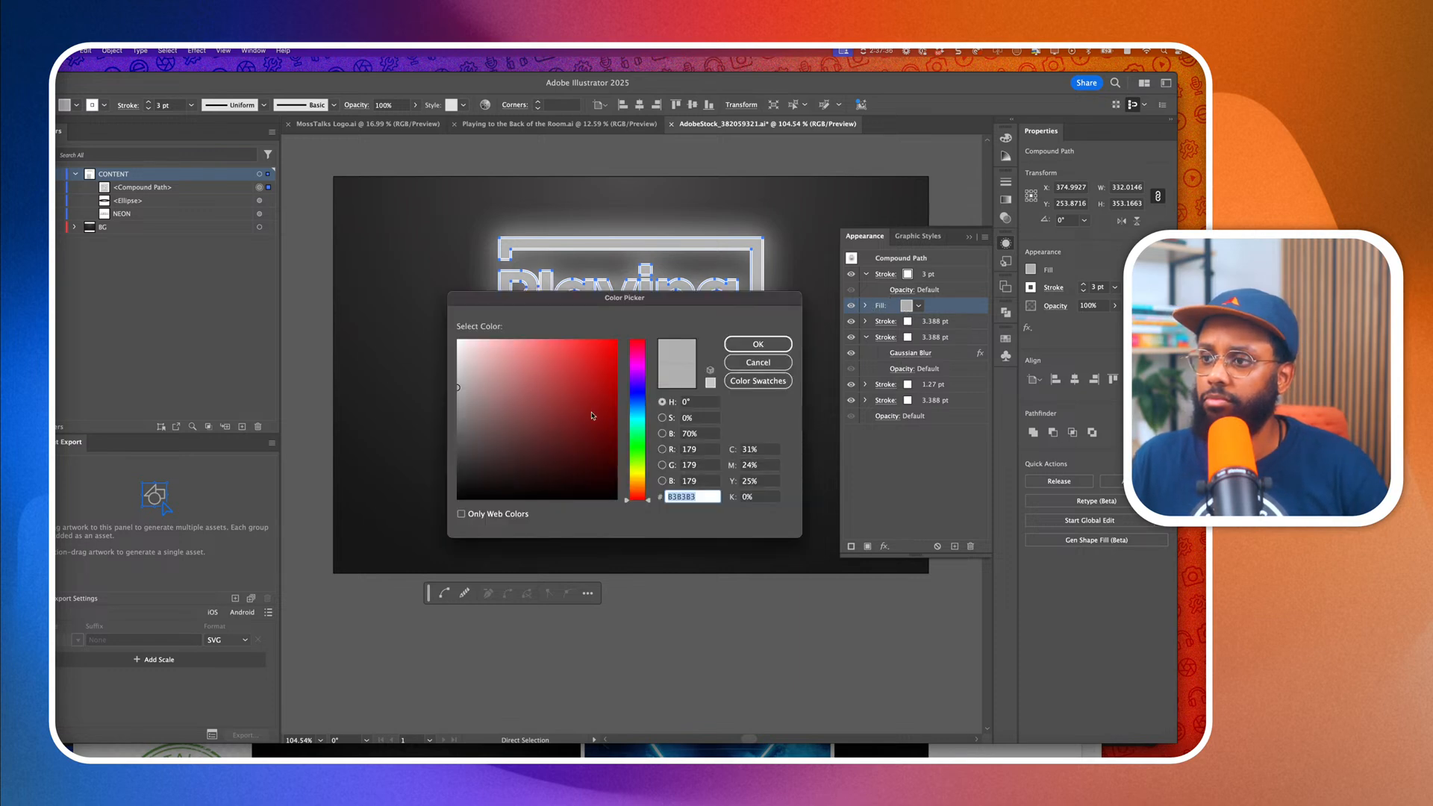
{"action": "left_click_drag", "start_coordinate": [482, 298], "coordinate": [516, 536]}
{"action": "left_click_drag", "start_coordinate": [504, 675], "coordinate": [491, 602]}
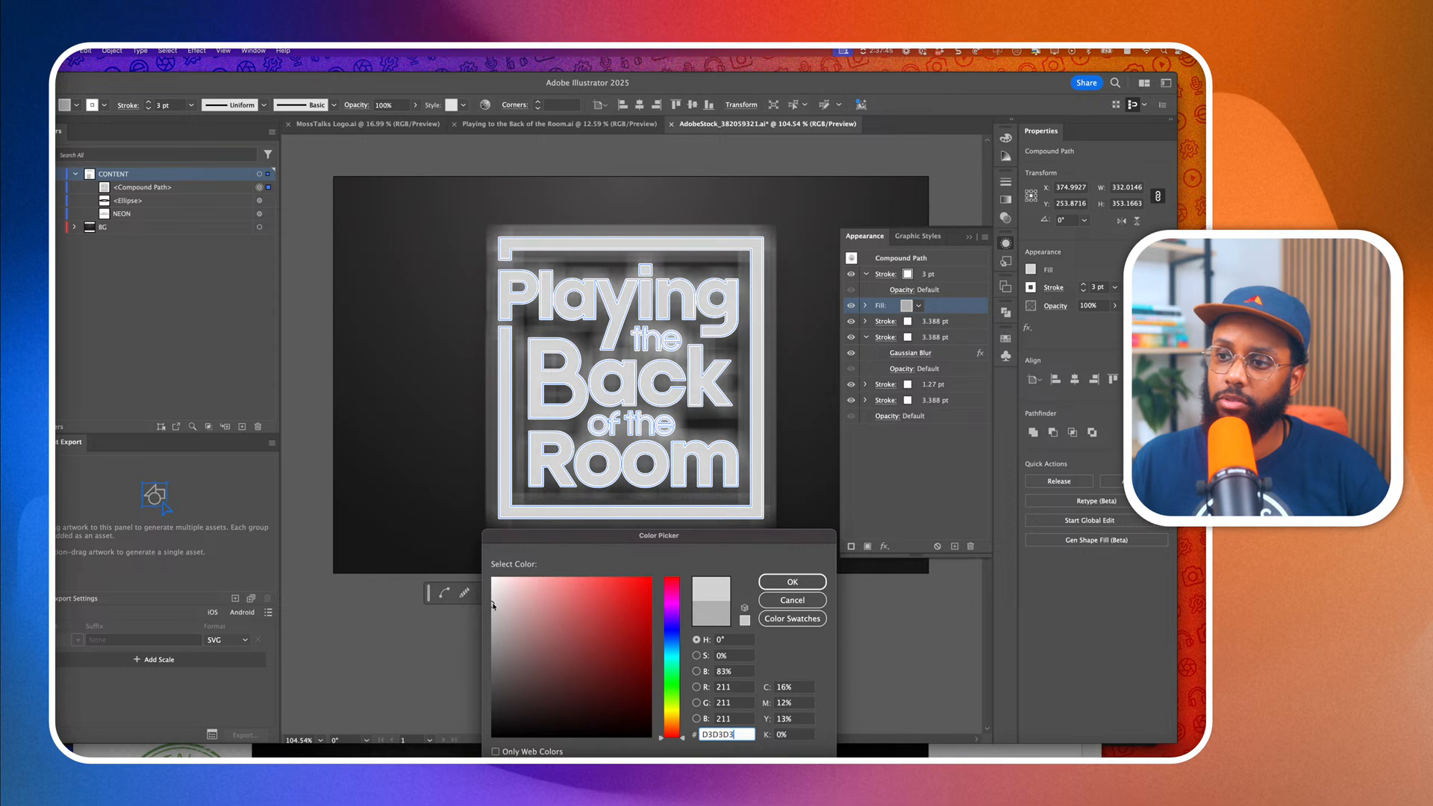
{"action": "left_click", "coordinate": [795, 582]}
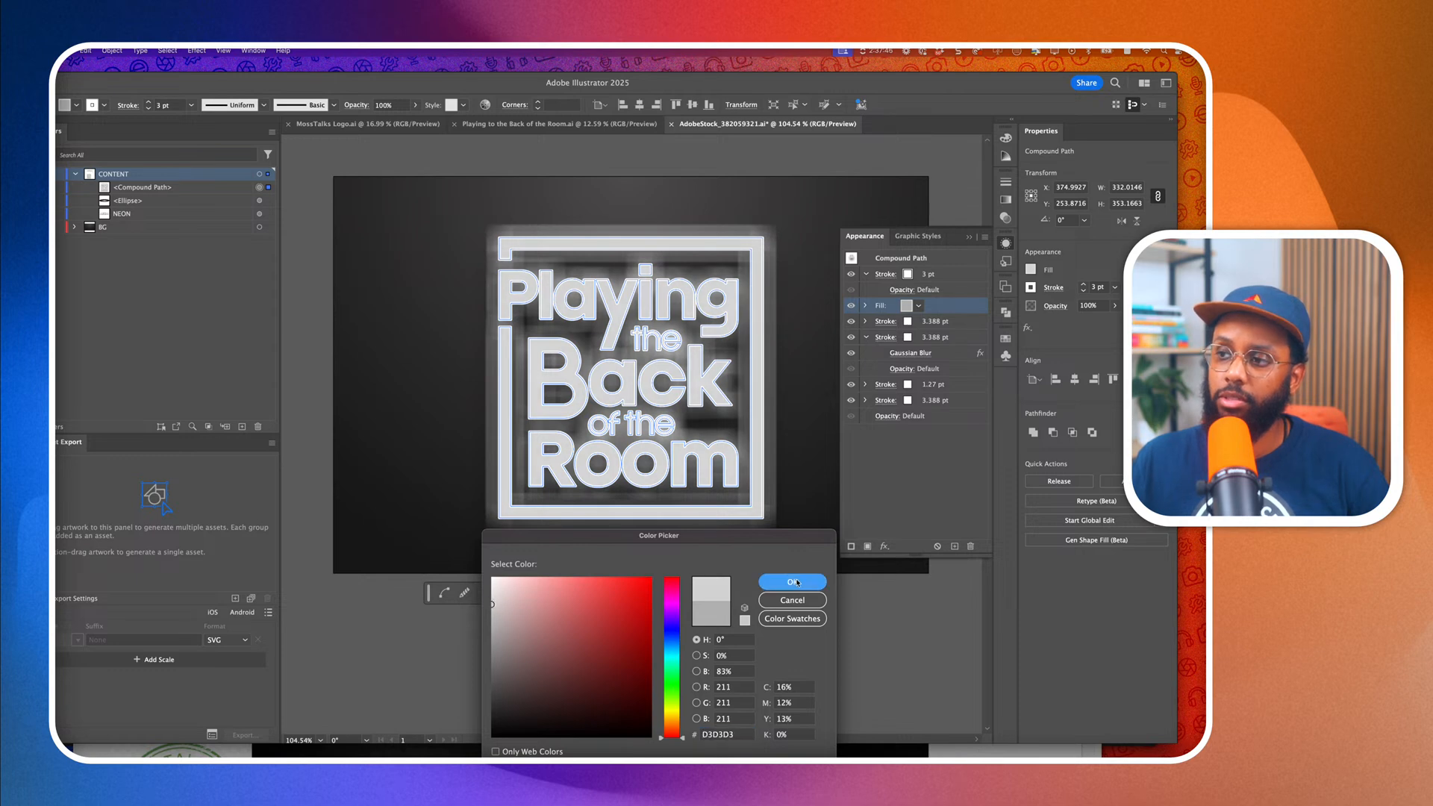
{"action": "left_click", "coordinate": [811, 614]}
{"action": "scroll", "coordinate": [811, 614], "scroll_direction": "down", "scroll_amount": 3}
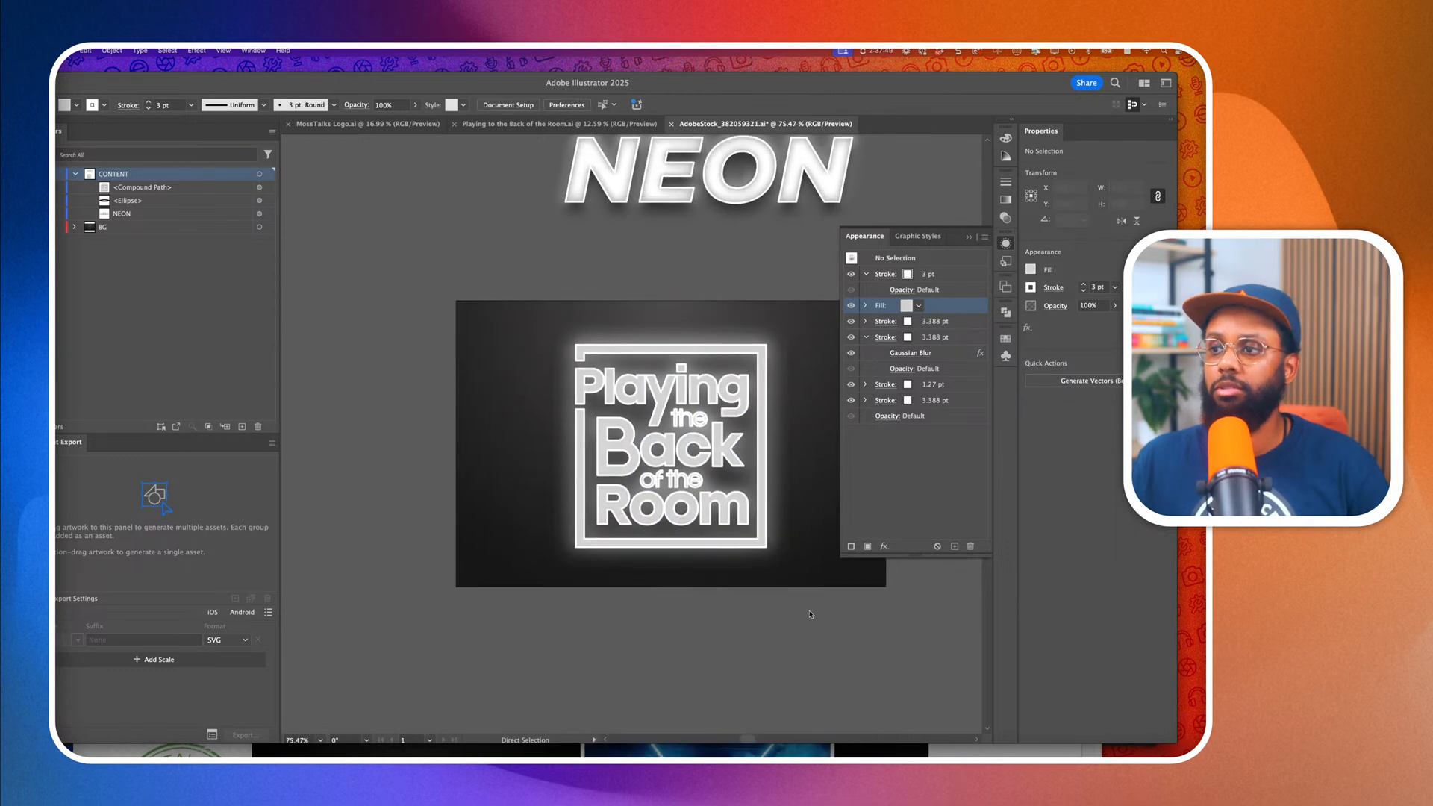
Select the whole title and reduce the weight of its topmost stroke to 2 pt.
{"action": "left_click", "coordinate": [657, 450]}
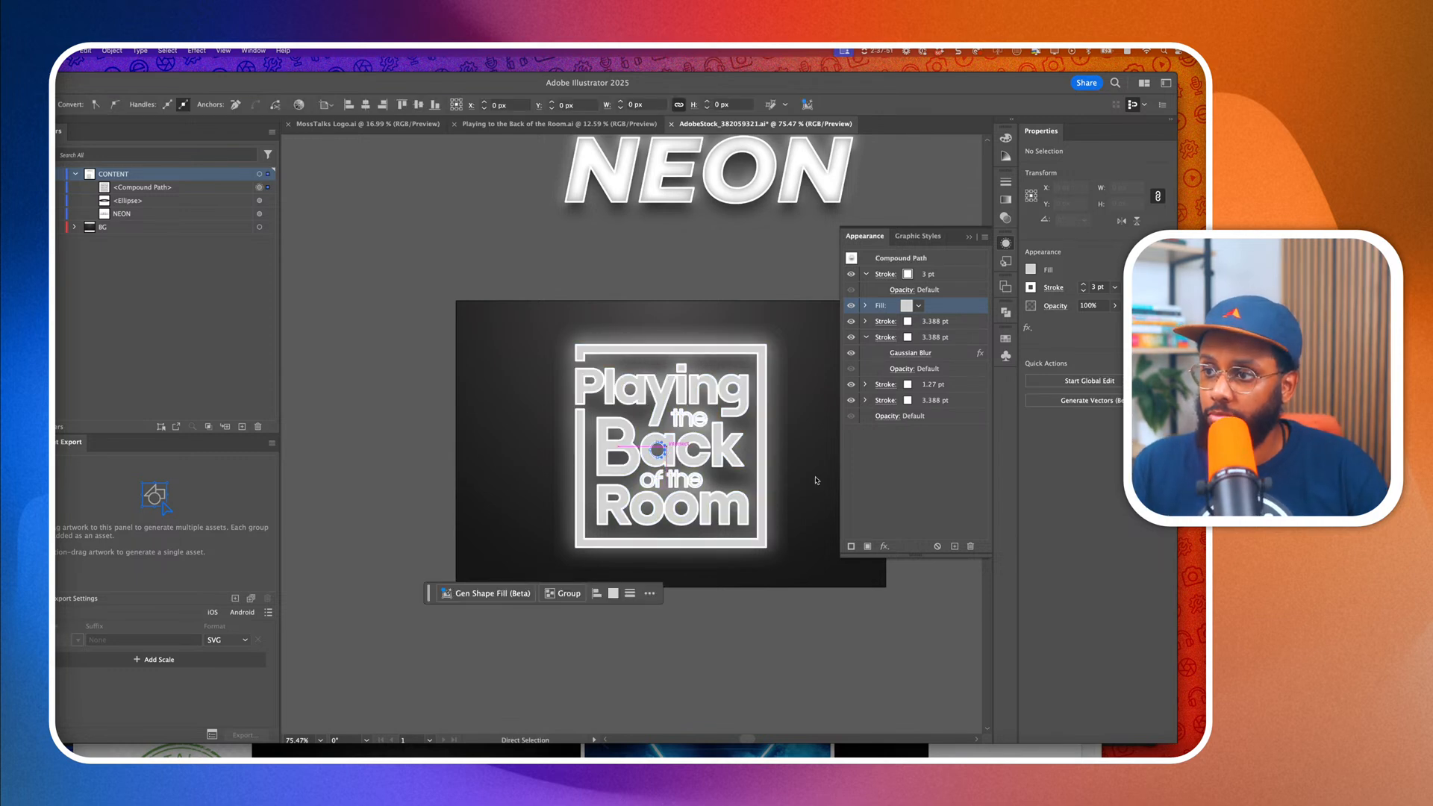
{"action": "left_click", "coordinate": [269, 188]}
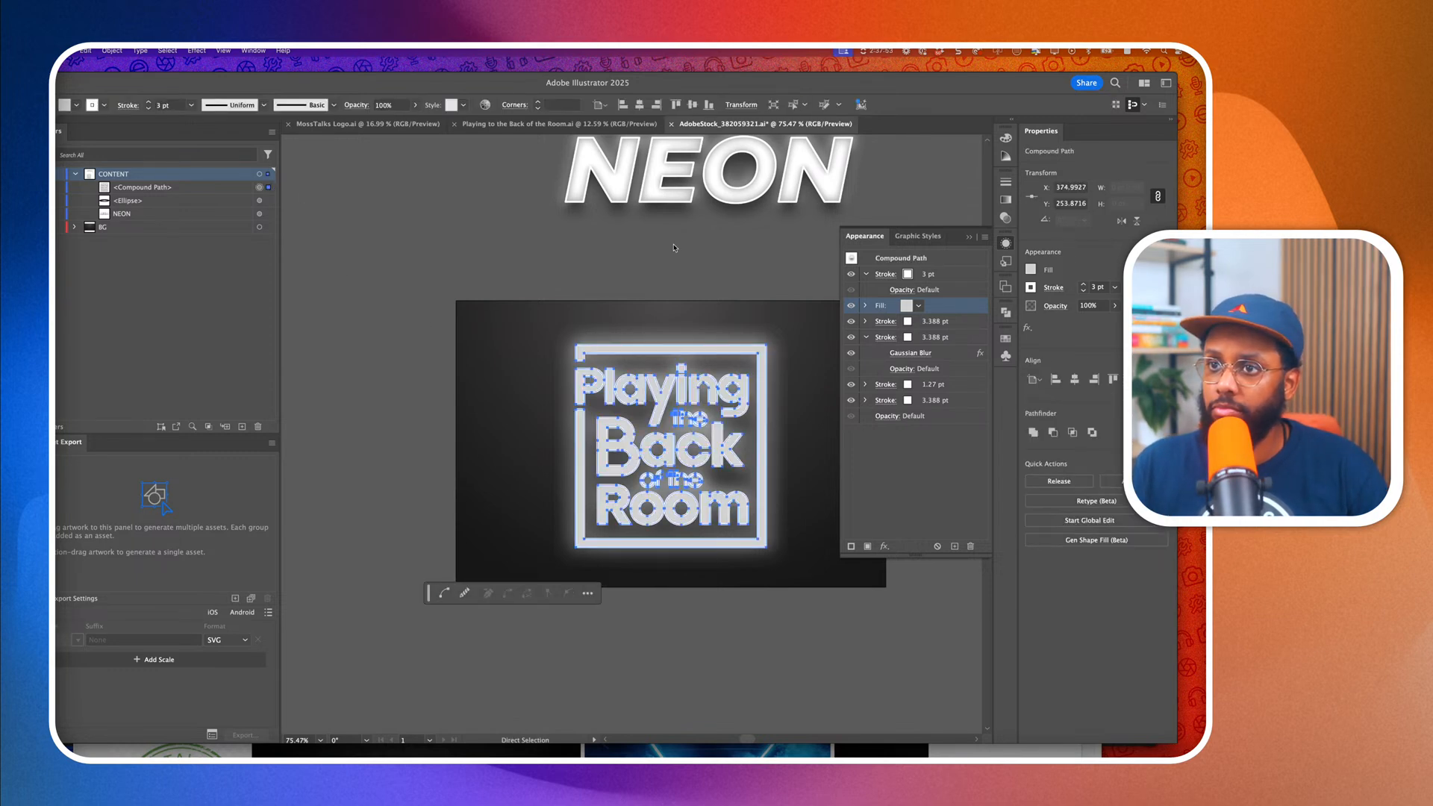
{"action": "left_click", "coordinate": [924, 277]}
{"action": "left_click", "coordinate": [727, 284]}
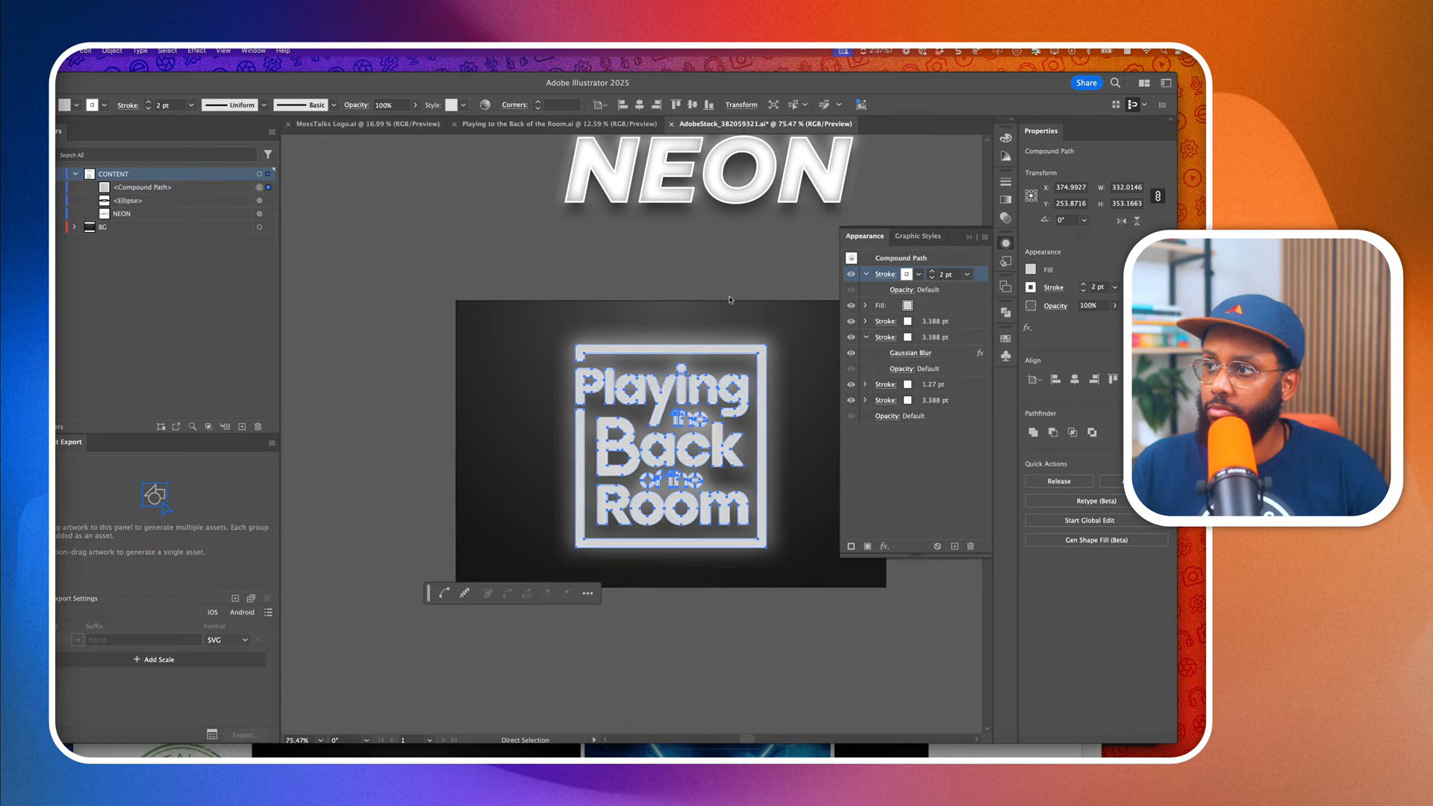
{"action": "scroll", "coordinate": [727, 285], "scroll_direction": "right", "scroll_amount": 3}
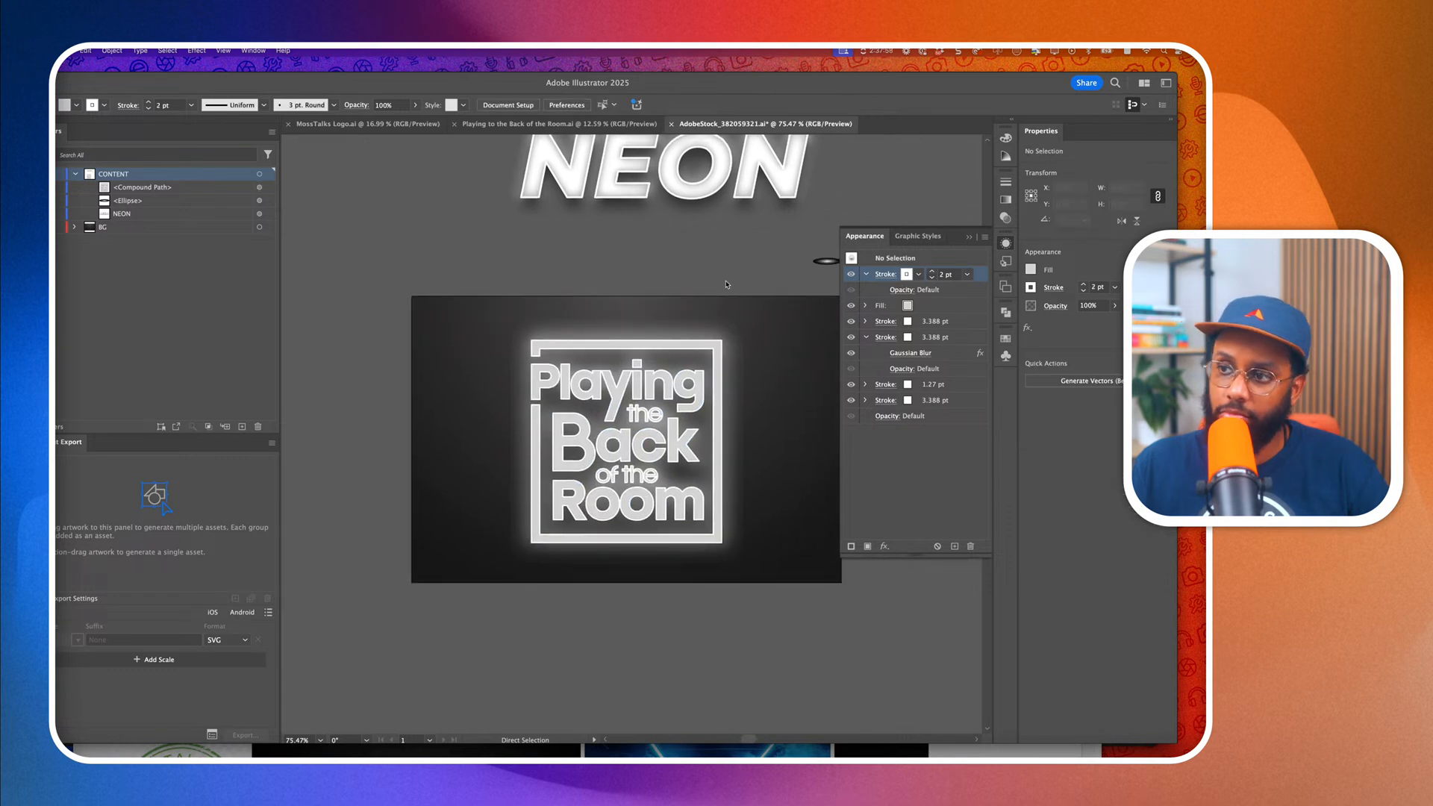
Add the glowing title to the assets for export.
{"action": "key", "text": "v"}
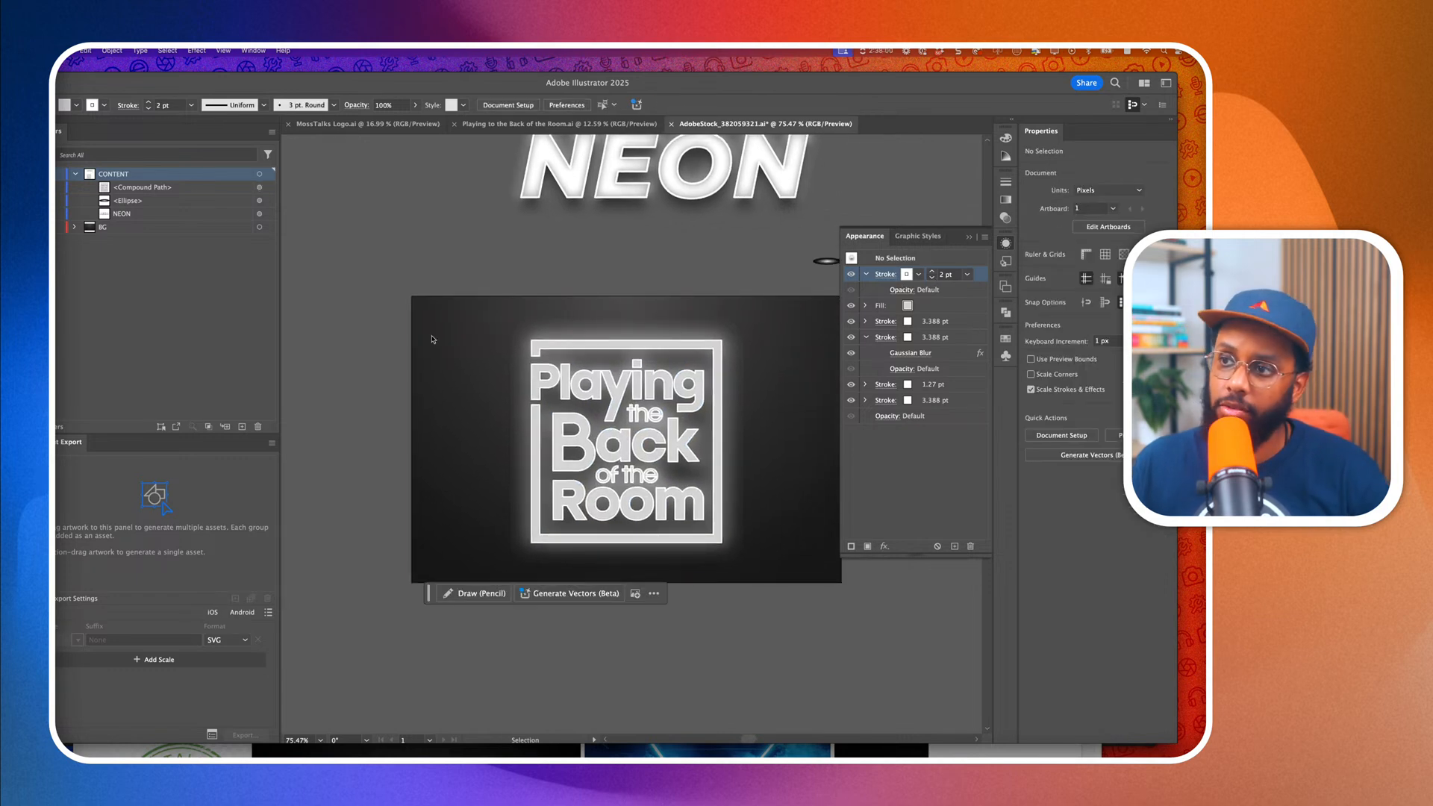
{"action": "left_click", "coordinate": [589, 386]}
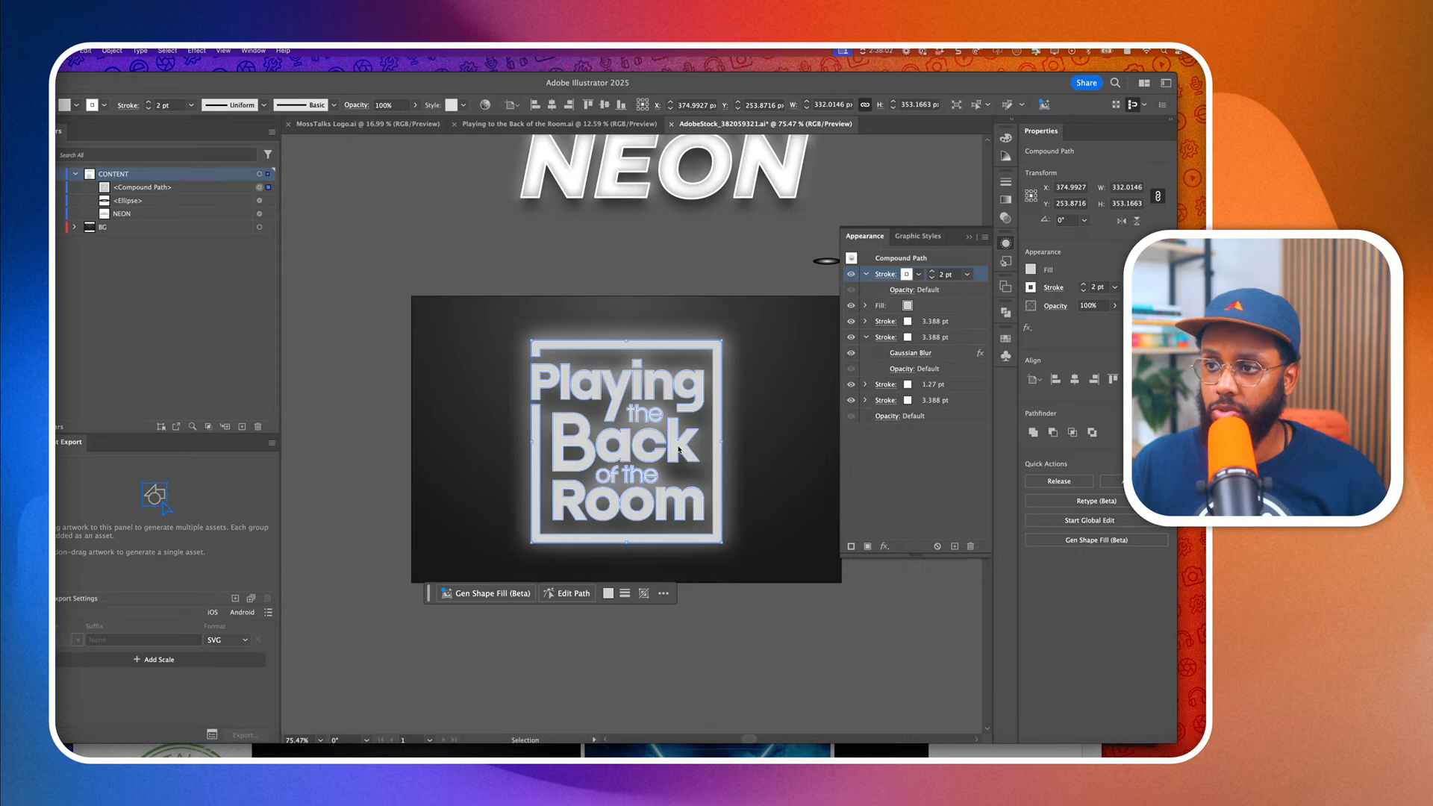
{"action": "left_click_drag", "start_coordinate": [678, 448], "coordinate": [249, 568]}
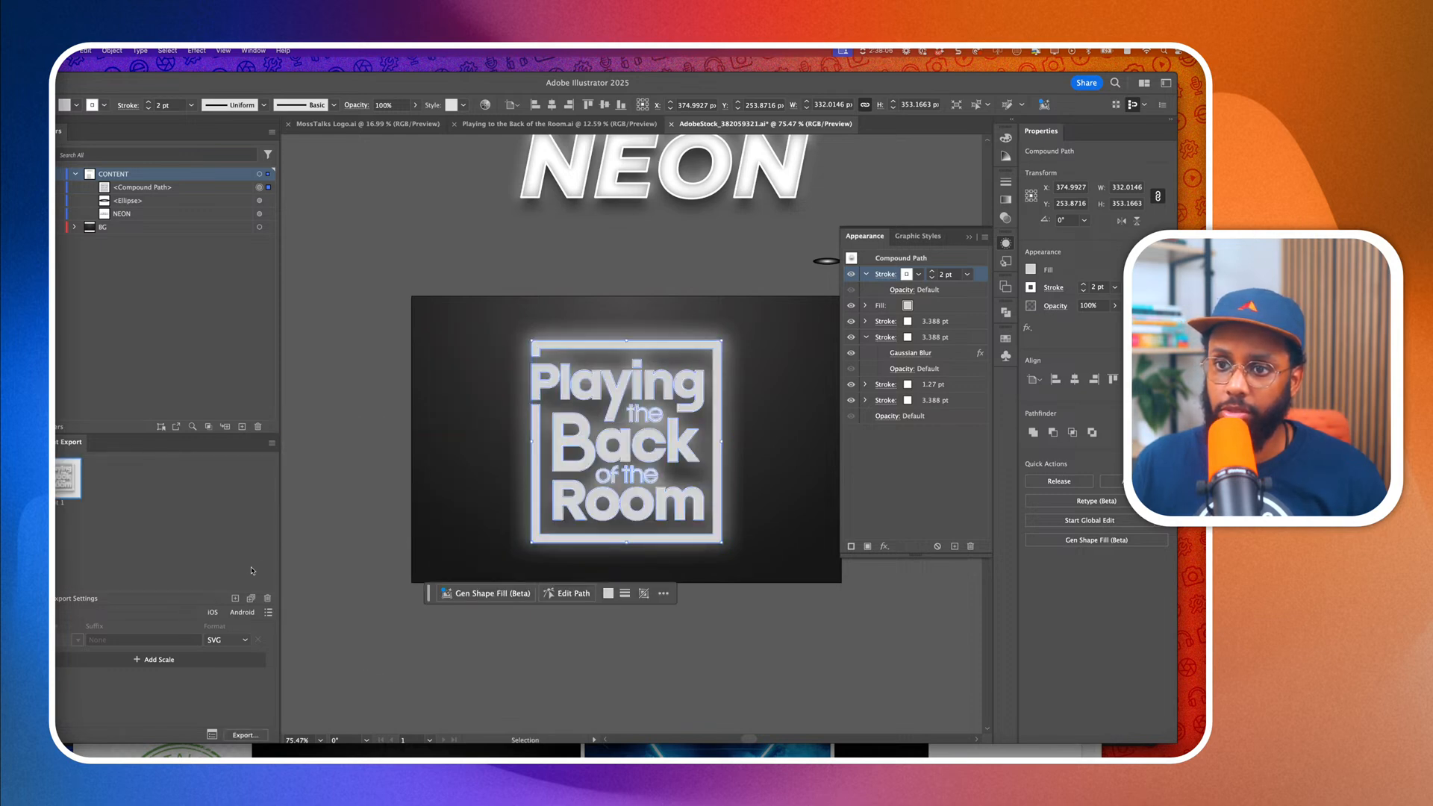
Add a PNG version at 1x scale to the export settings alongside the SVG.
{"action": "left_click", "coordinate": [225, 645]}
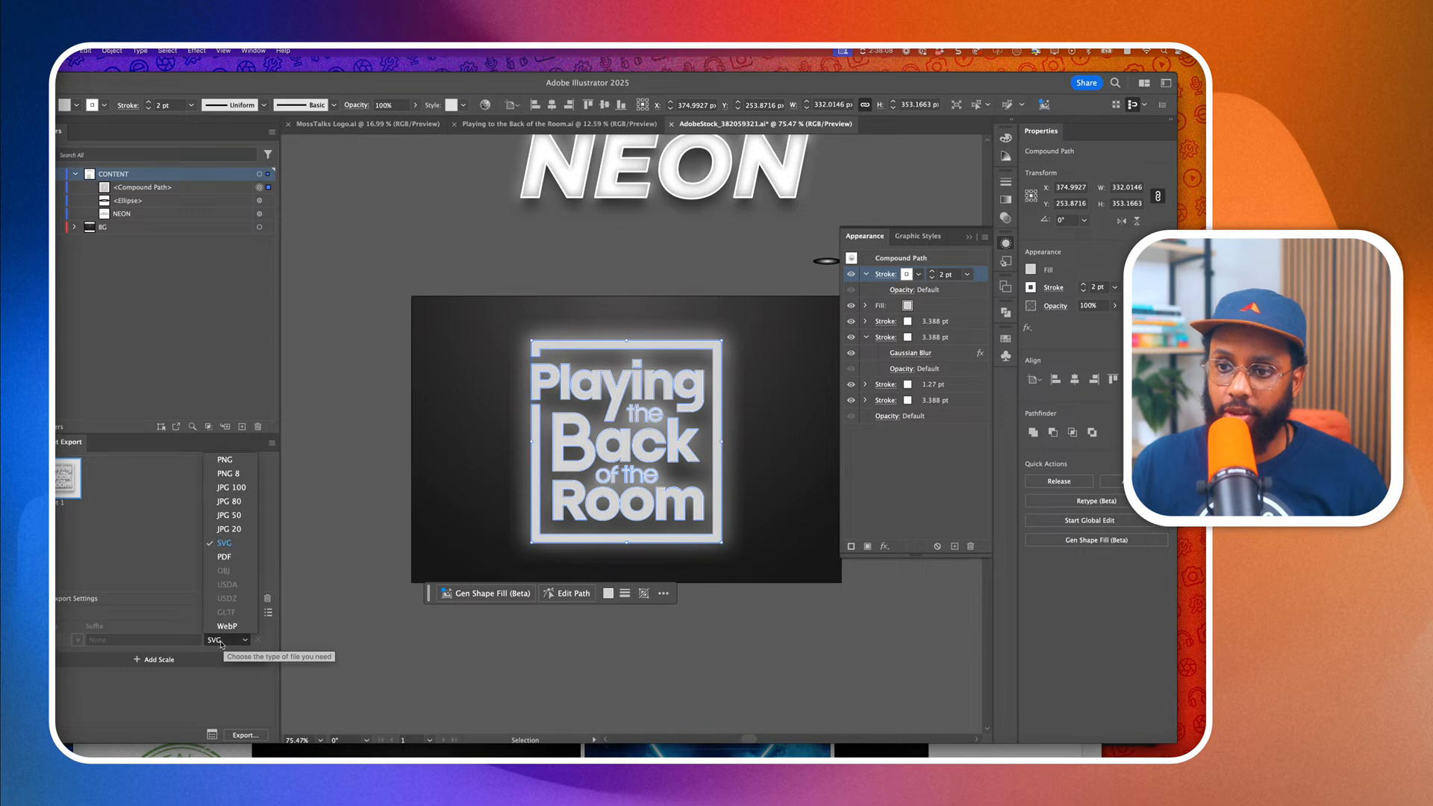
{"action": "key", "text": "Escape"}
{"action": "left_click", "coordinate": [116, 660]}
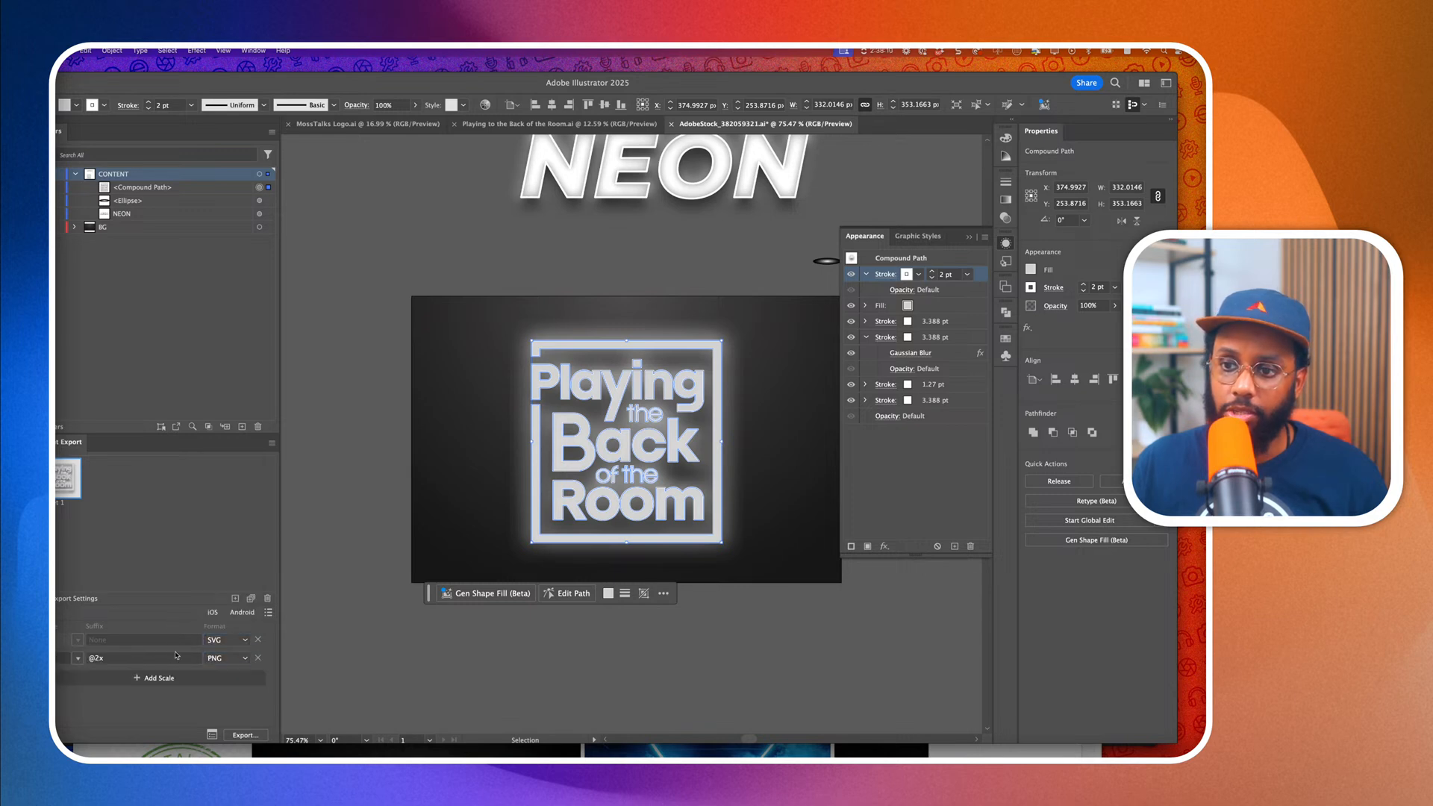
{"action": "left_click", "coordinate": [78, 658]}
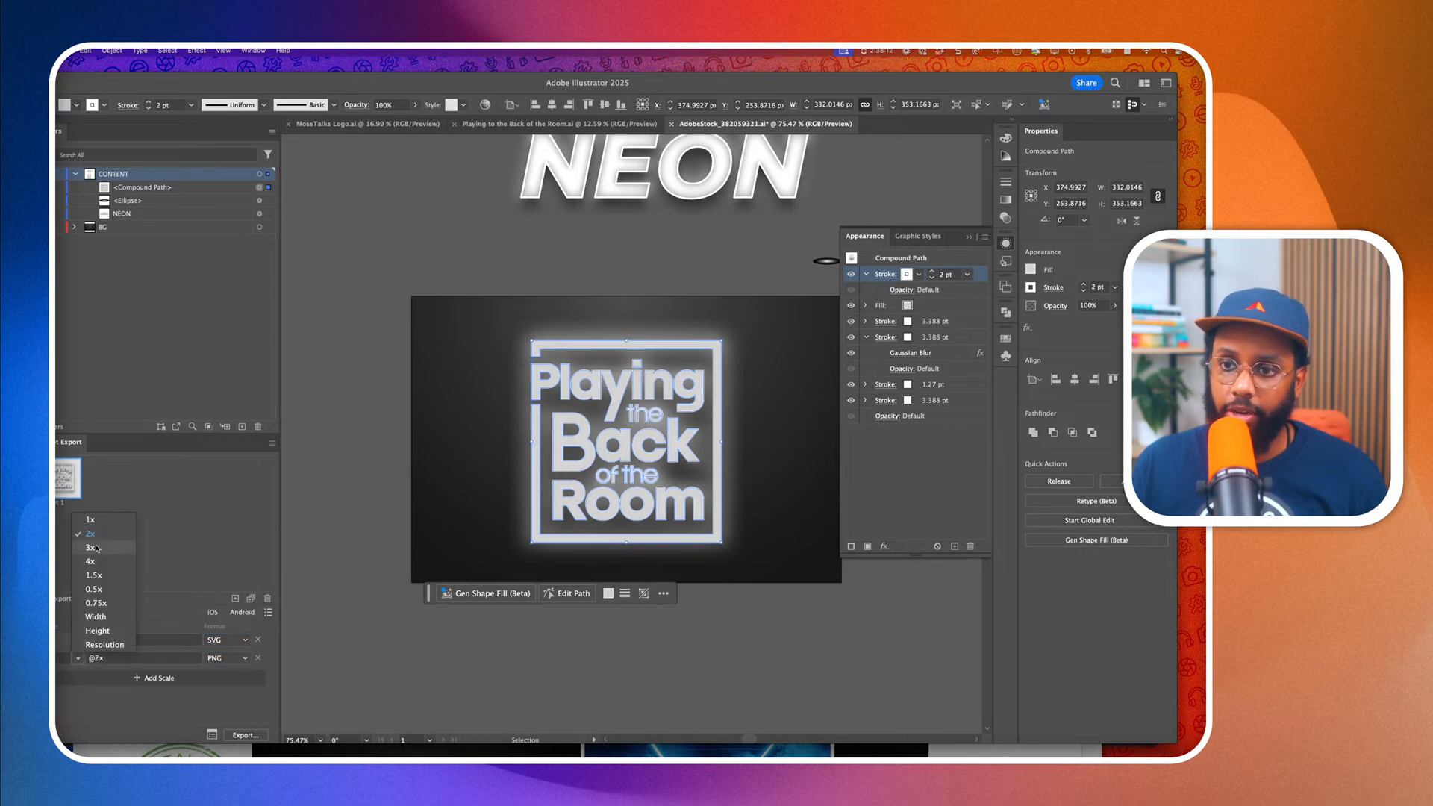
{"action": "left_click", "coordinate": [104, 520]}
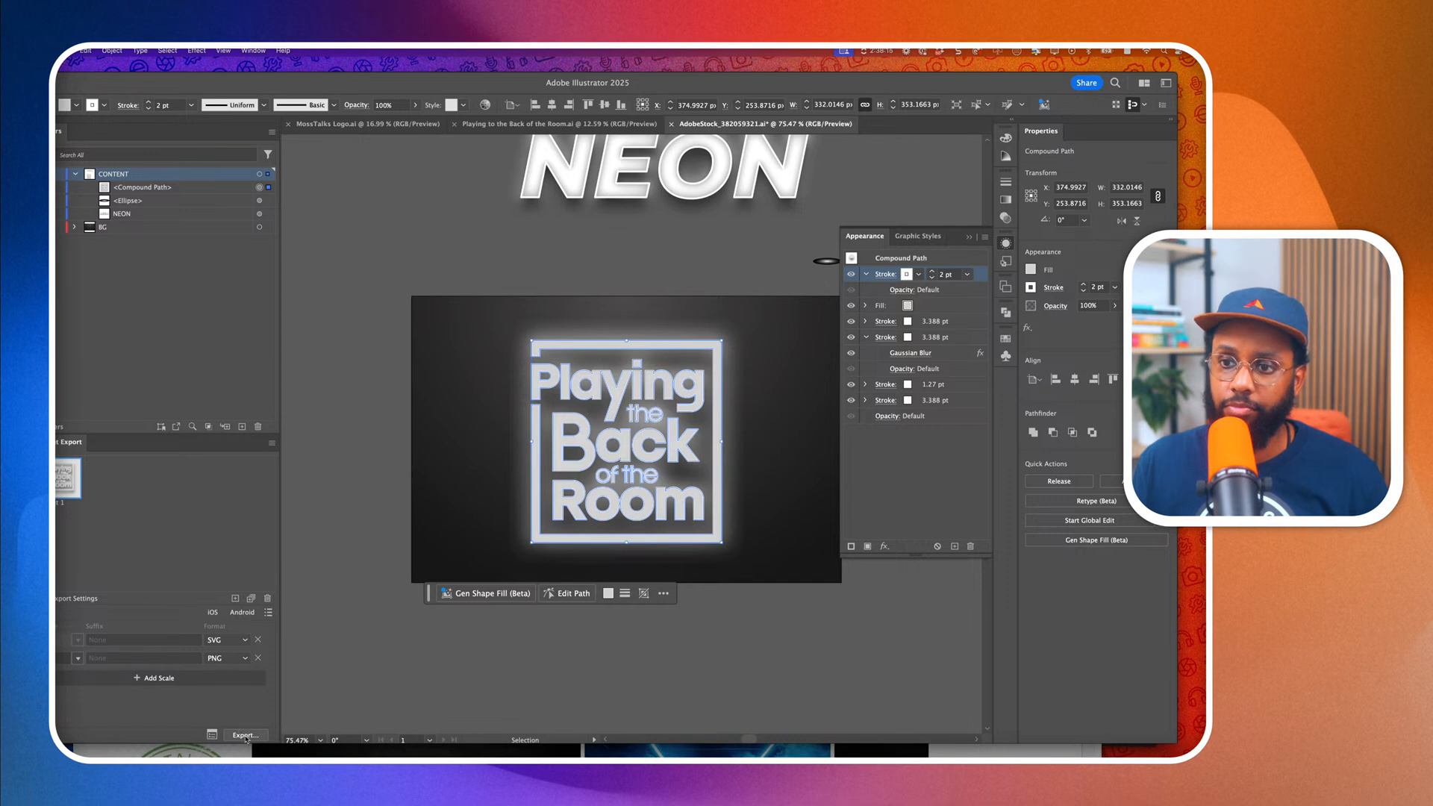
Rename the export asset PTBOTR and export it as SVG and PNG to the Working Files folder.
{"action": "left_click", "coordinate": [60, 504]}
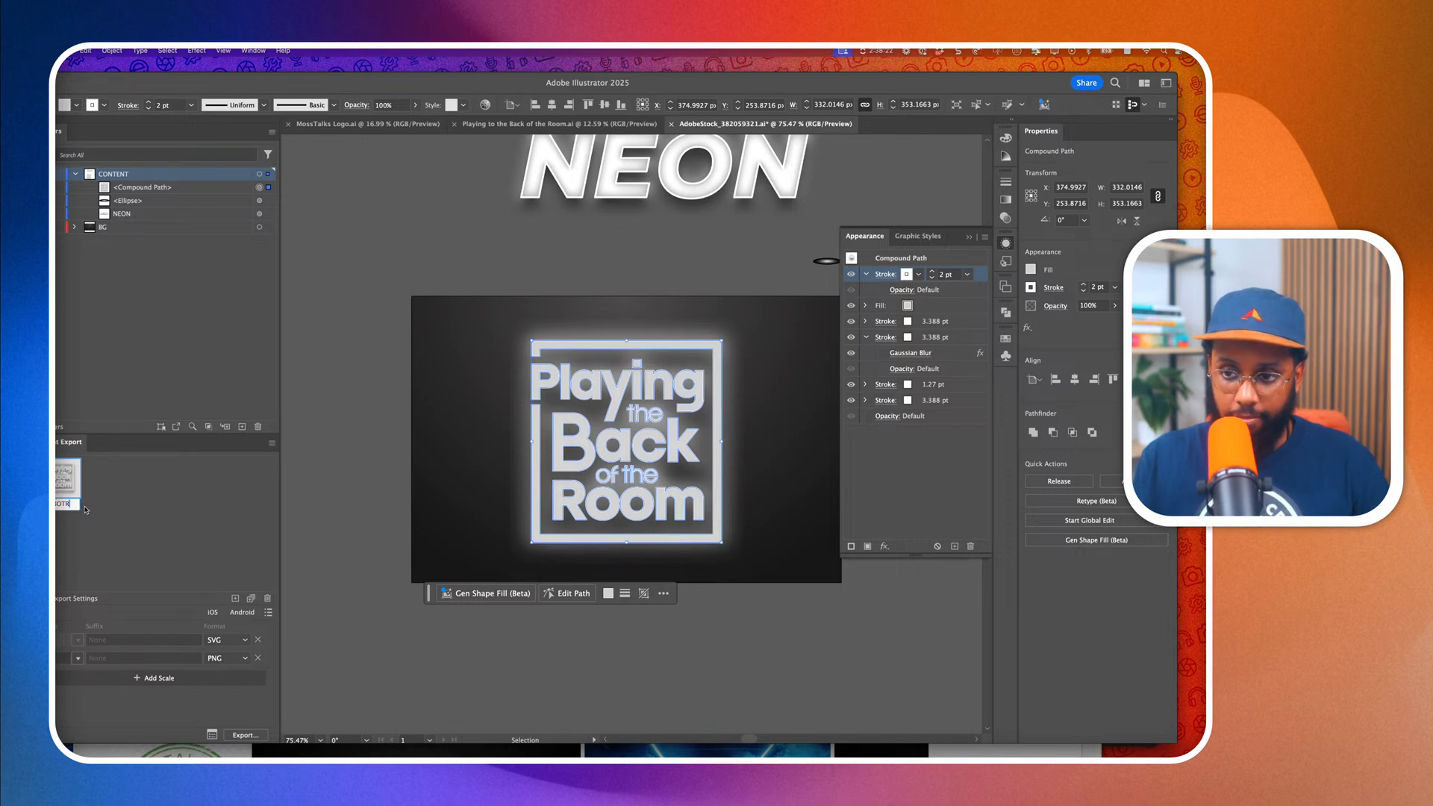
{"action": "key", "text": "Return"}
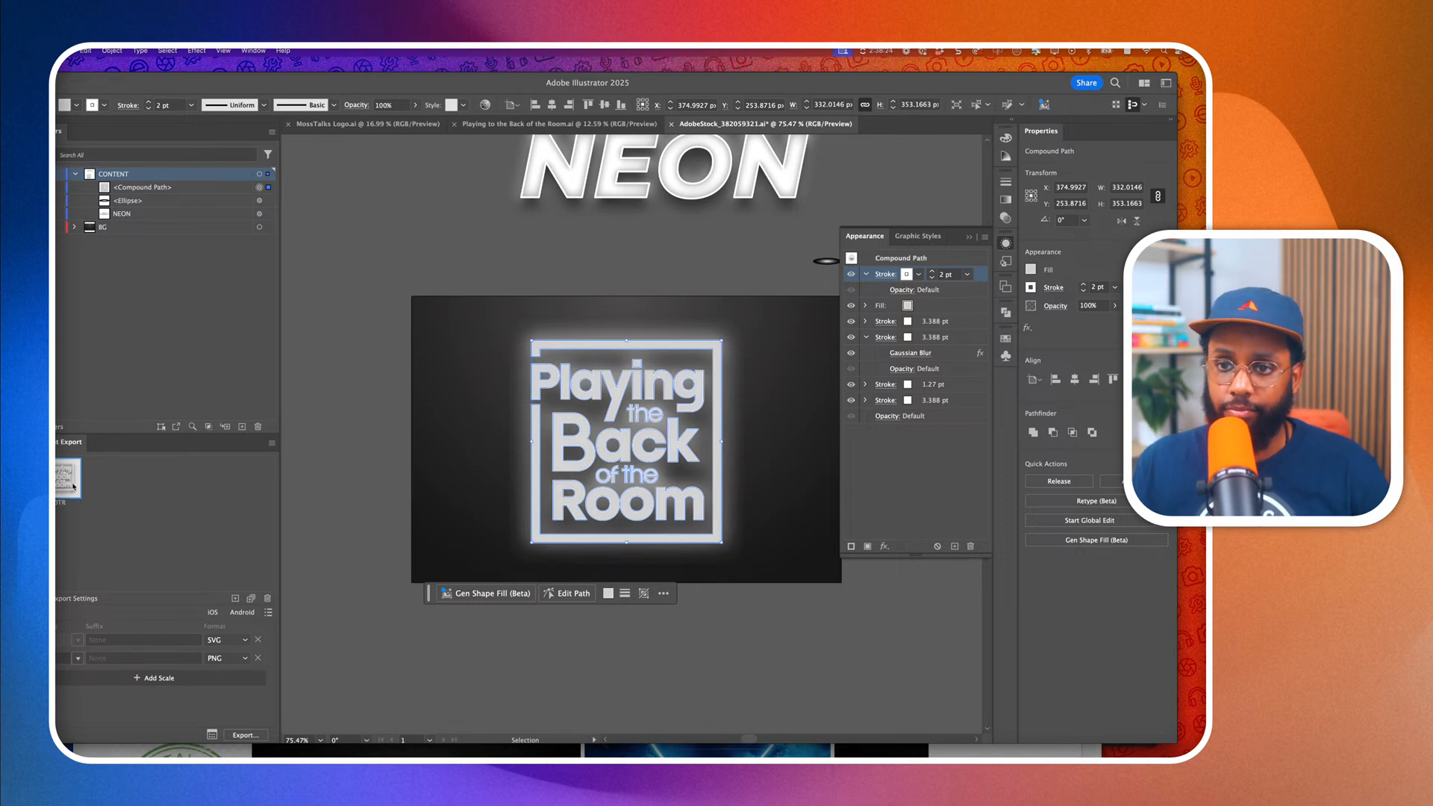
{"action": "left_click", "coordinate": [254, 735]}
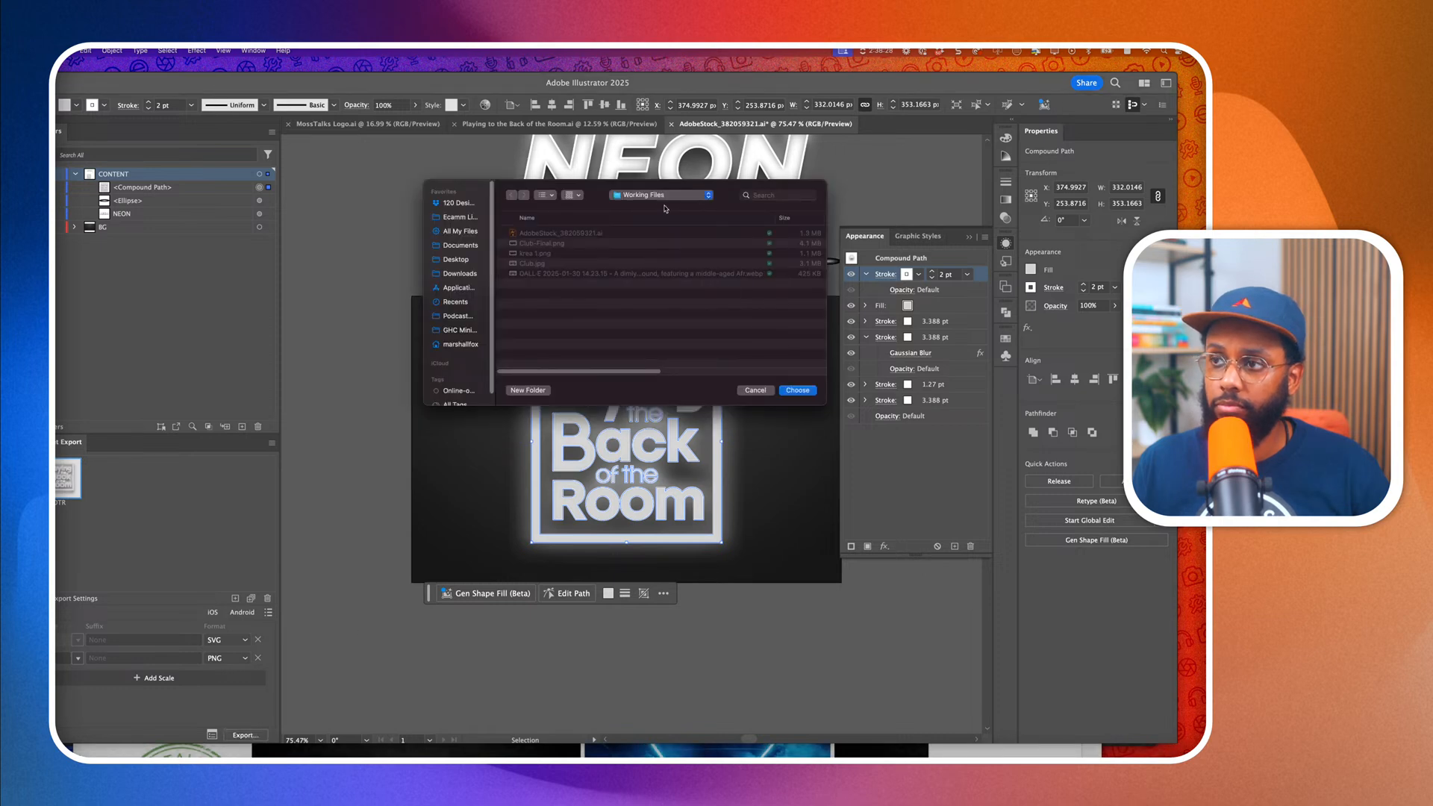
{"action": "left_click", "coordinate": [796, 390]}
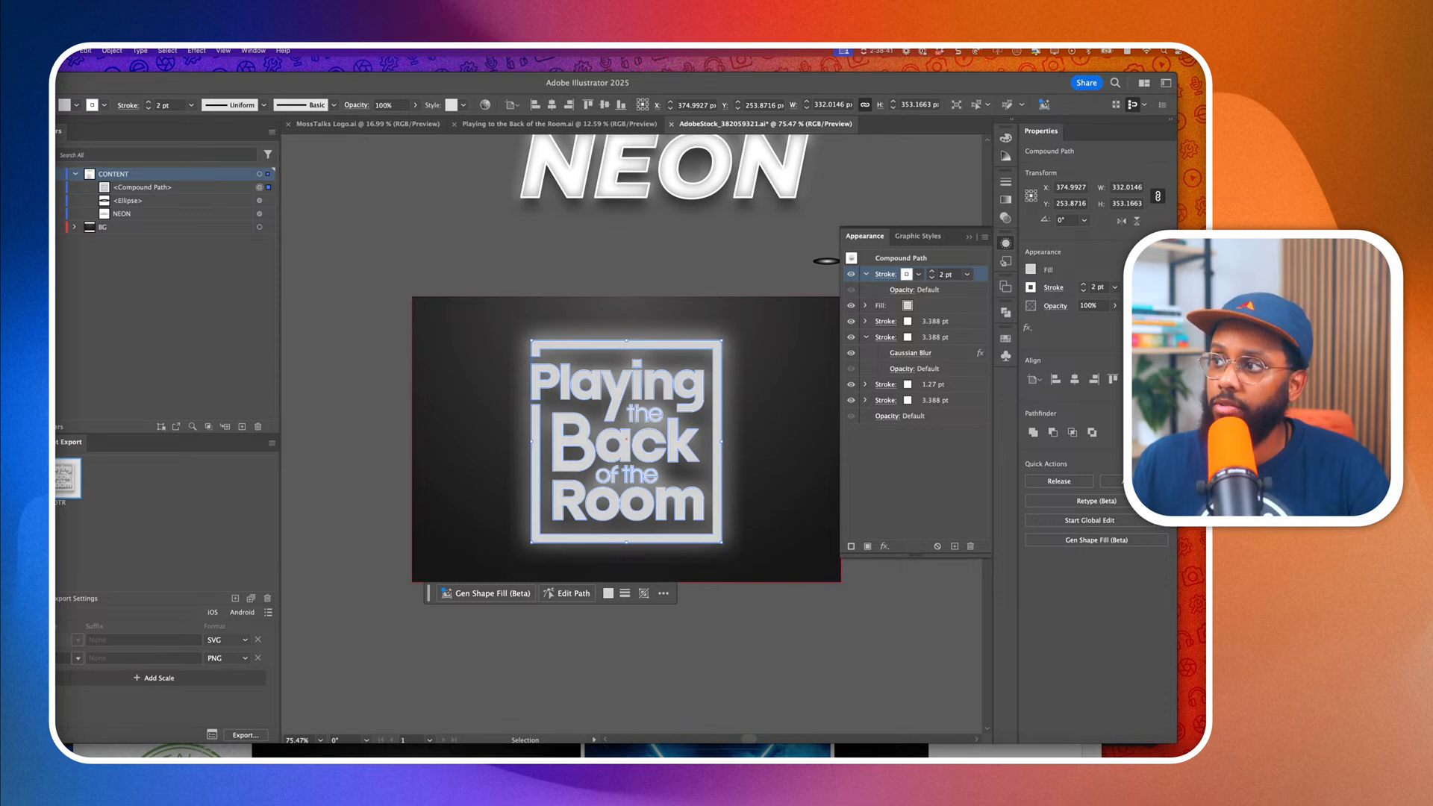
Switch to Leonardo.Ai in the browser, close the upscale settings, and download the upscaled title image to the Working Files folder.
{"action": "key", "text": "super+Tab"}
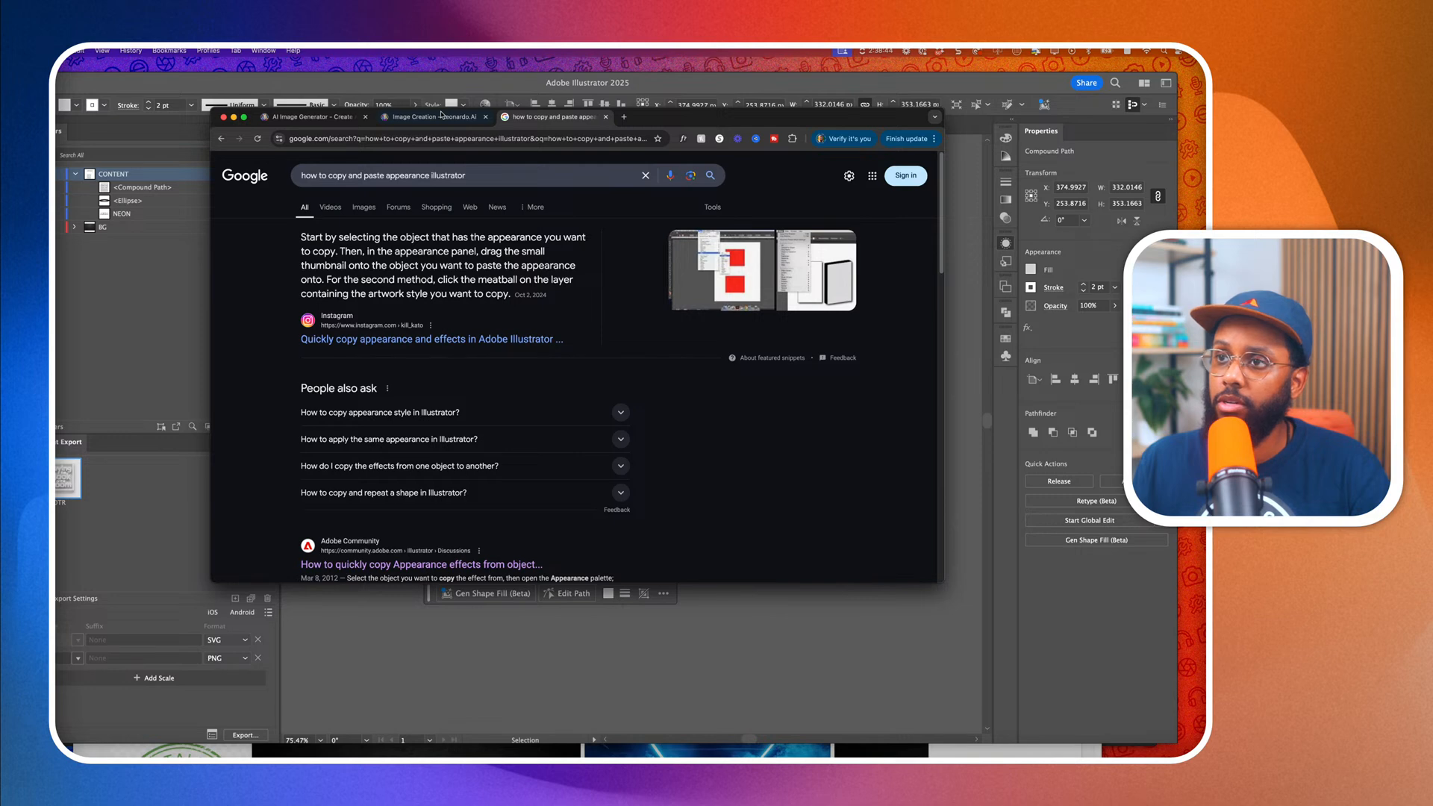
{"action": "left_click", "coordinate": [433, 118]}
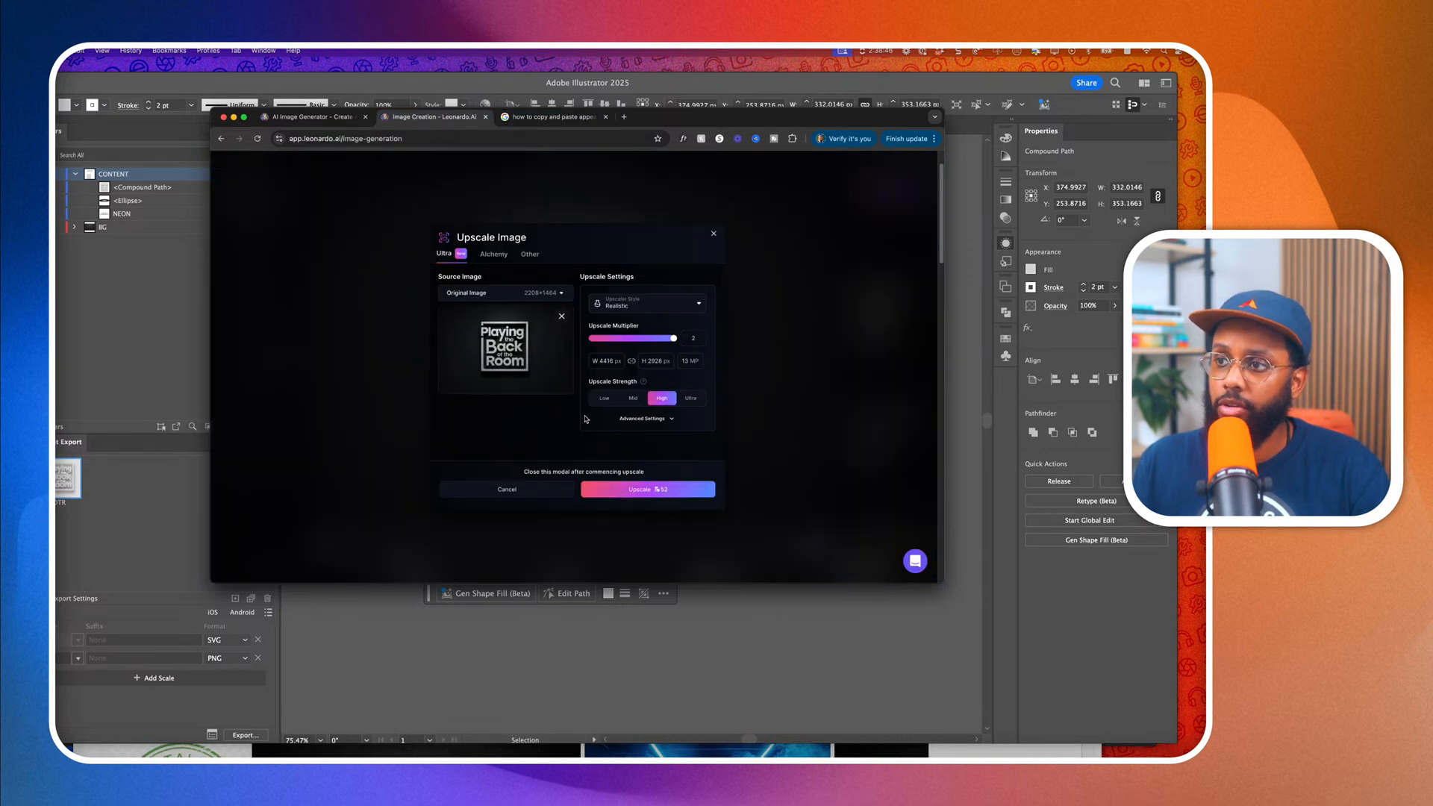
{"action": "left_click", "coordinate": [712, 234]}
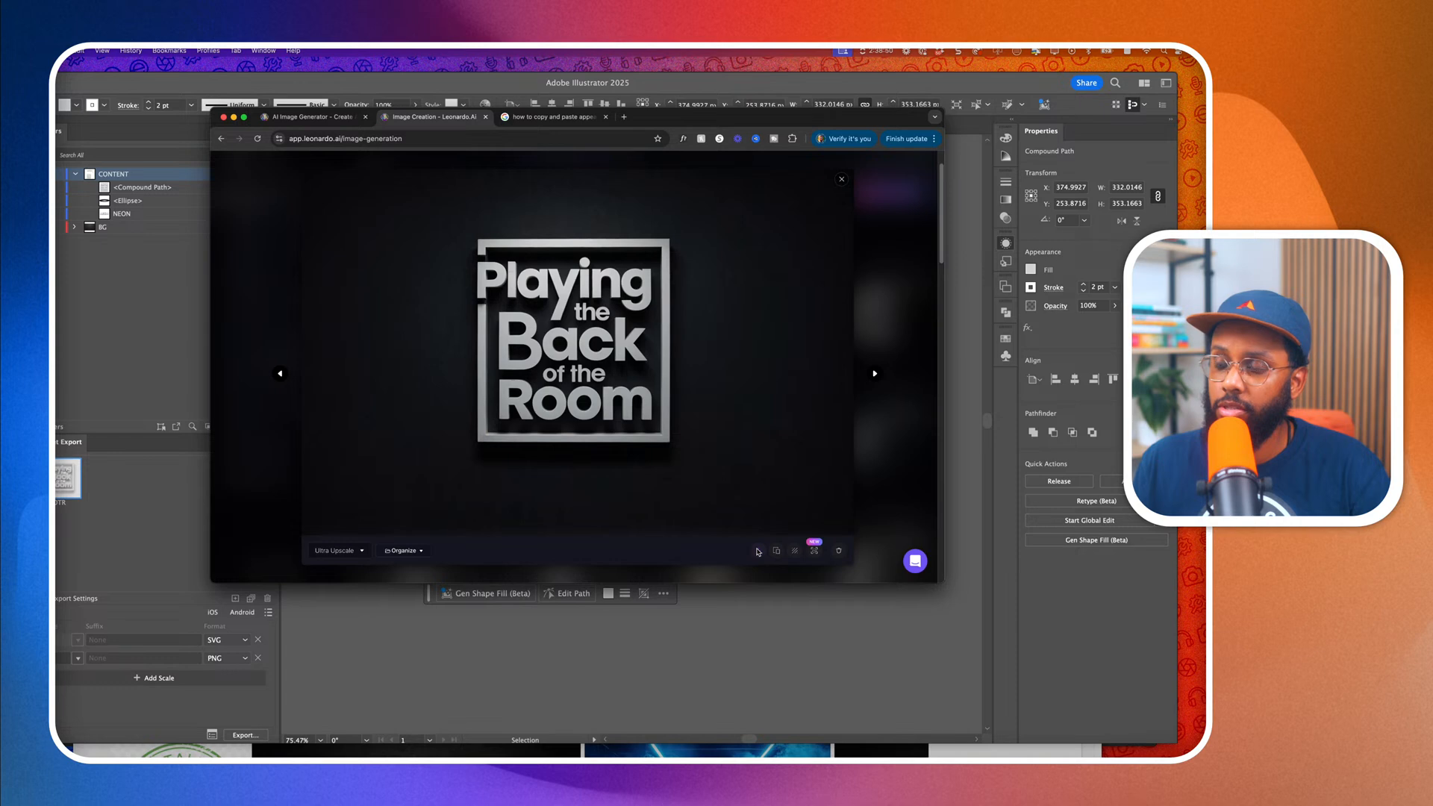
{"action": "left_click", "coordinate": [758, 552]}
{"action": "left_click", "coordinate": [574, 280]}
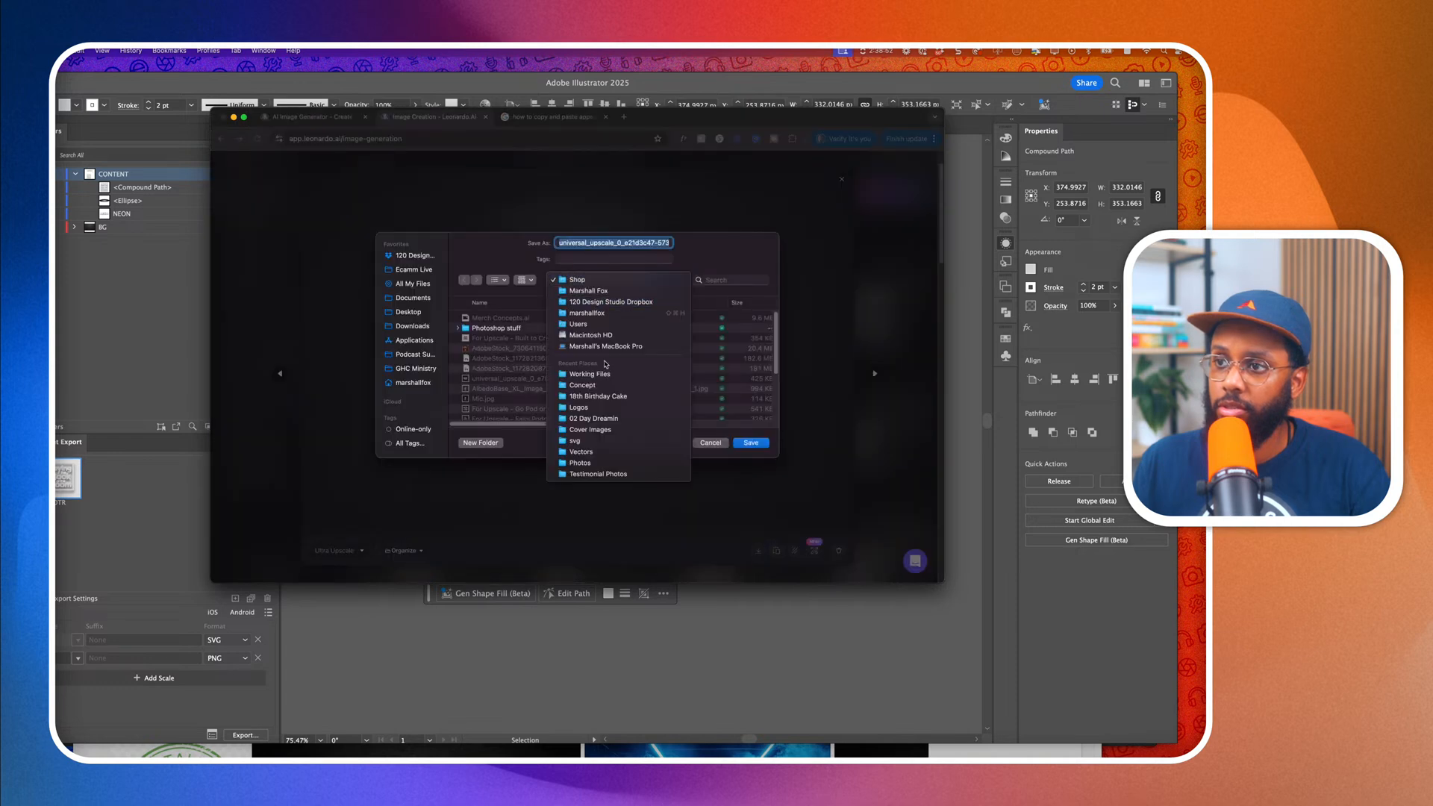
{"action": "left_click", "coordinate": [598, 374]}
{"action": "left_click", "coordinate": [746, 443]}
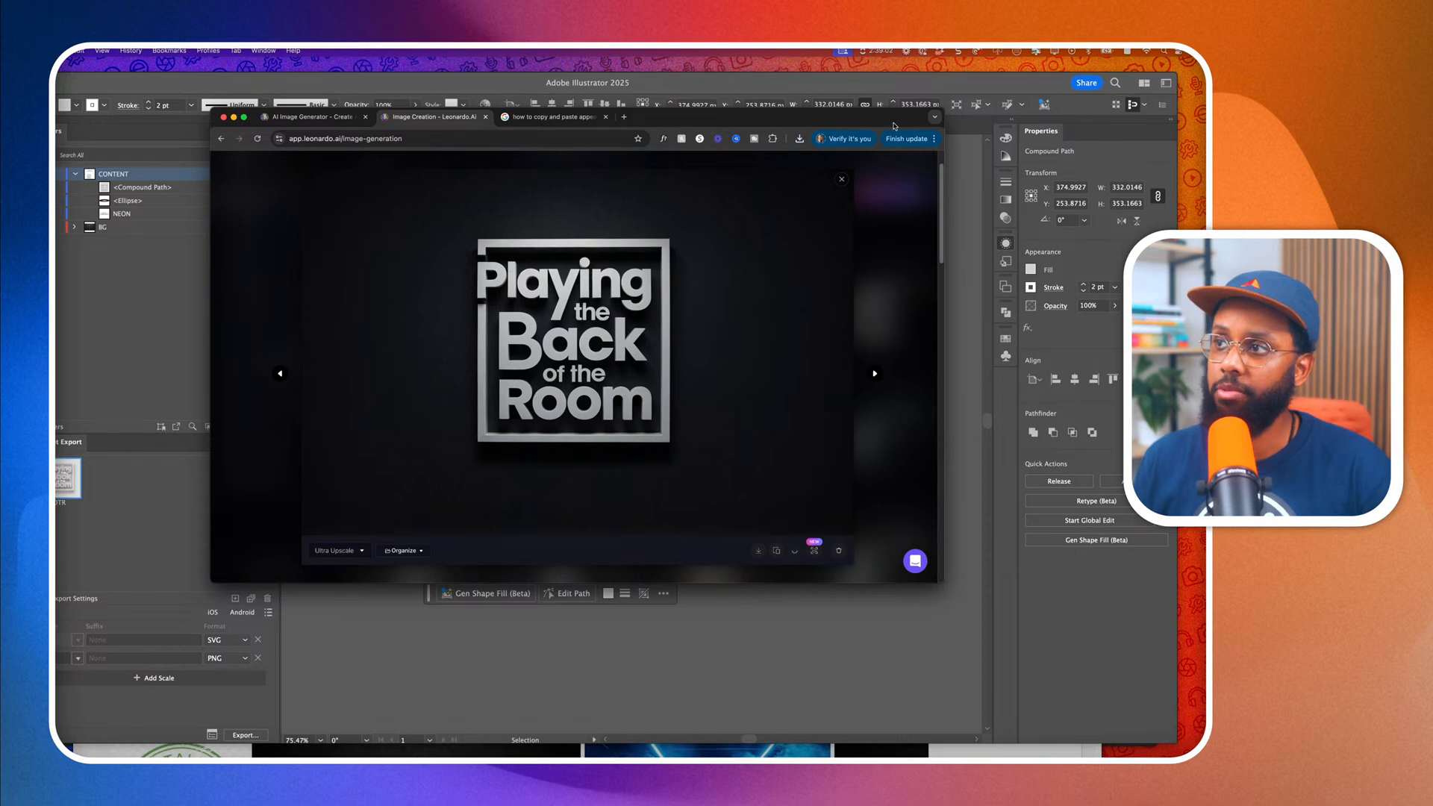
Enlarge the browser window to examine the upscaled metallic title image.
{"action": "left_click_drag", "start_coordinate": [904, 117], "coordinate": [745, 102]}
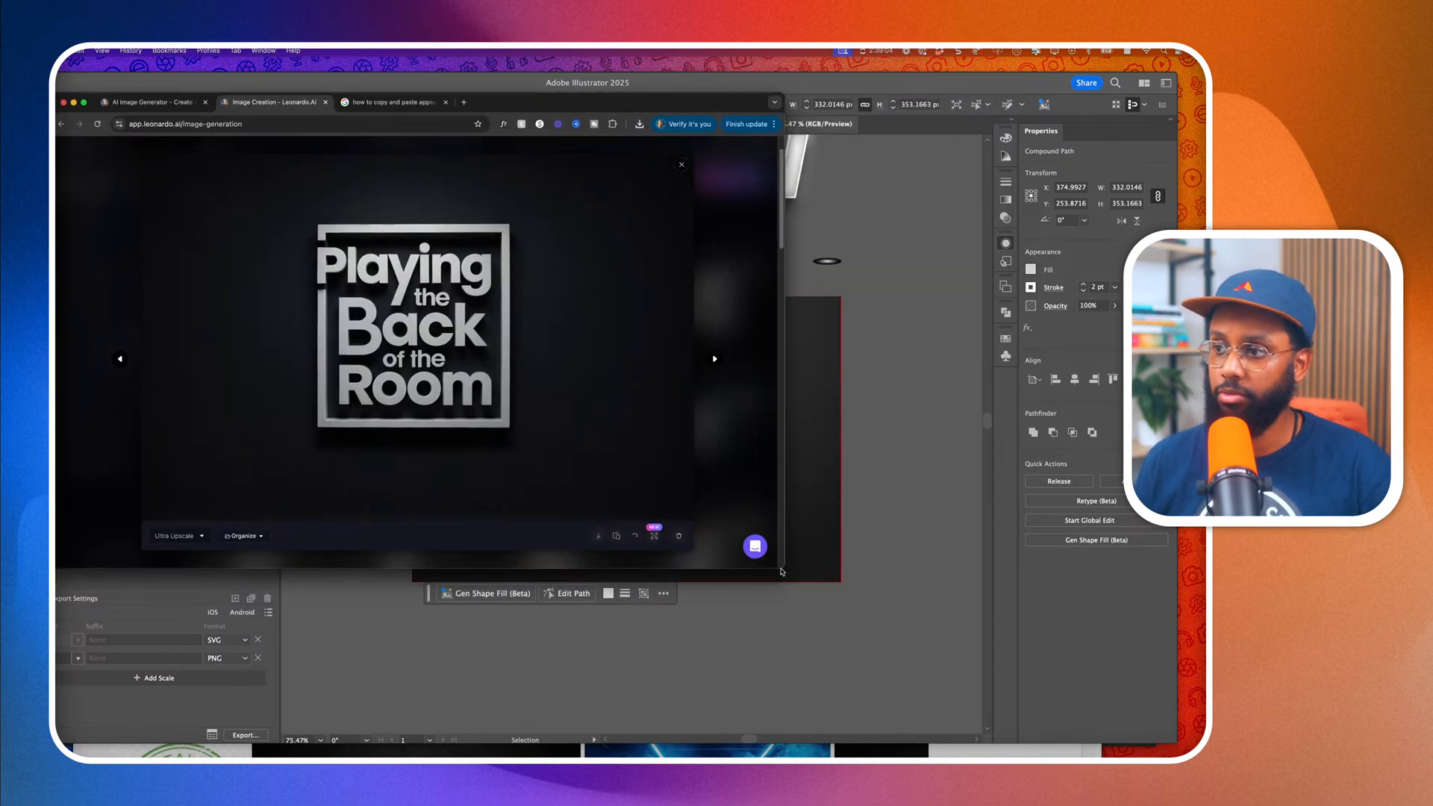
{"action": "left_click_drag", "start_coordinate": [782, 571], "coordinate": [961, 729]}
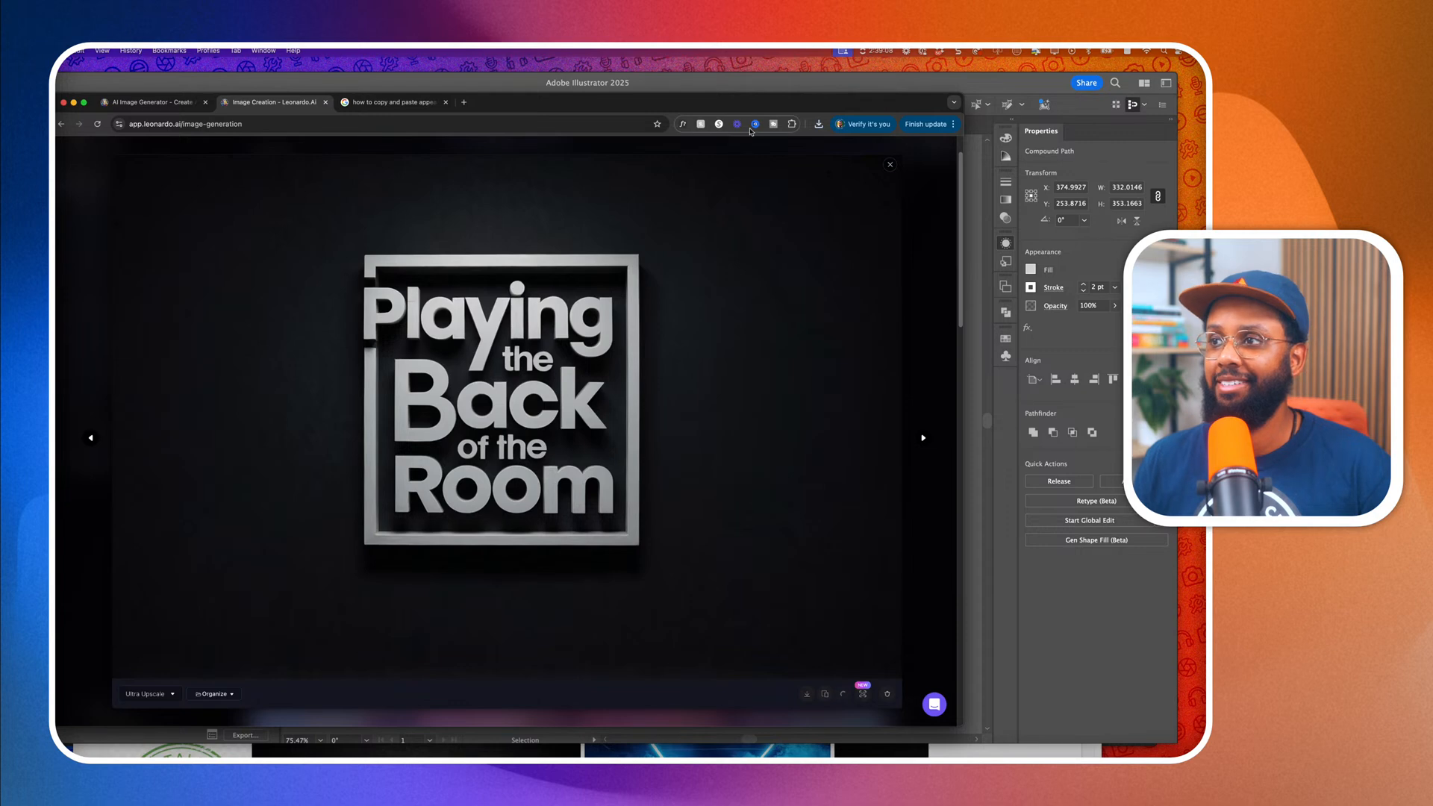
{"action": "left_click_drag", "start_coordinate": [741, 113], "coordinate": [752, 112]}
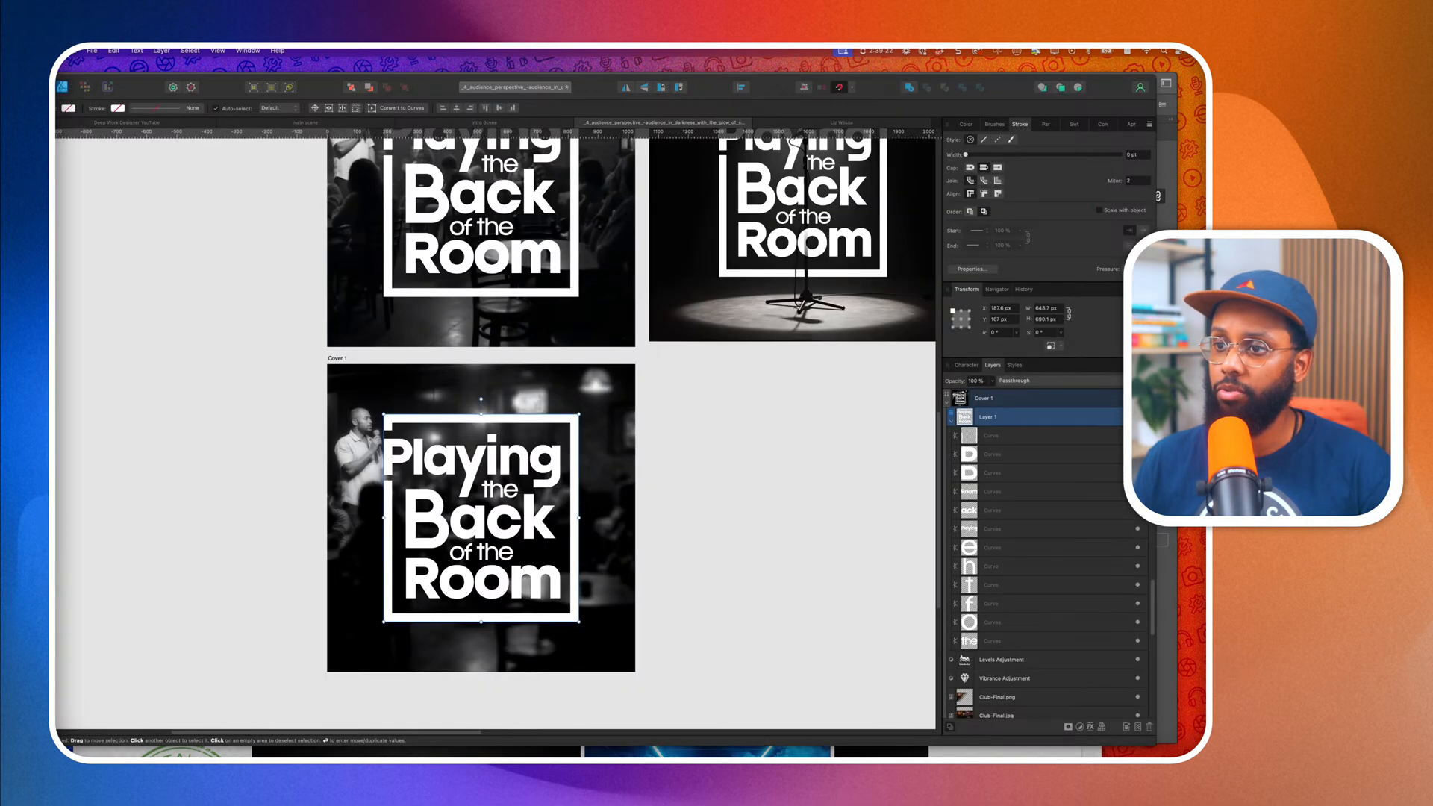
In Affinity Designer, duplicate the Cover 1 artboard with the comedian beside the original and delete the title layer from the copy.
{"action": "left_click", "coordinate": [625, 362]}
{"action": "scroll", "coordinate": [624, 361], "scroll_direction": "right", "scroll_amount": 5}
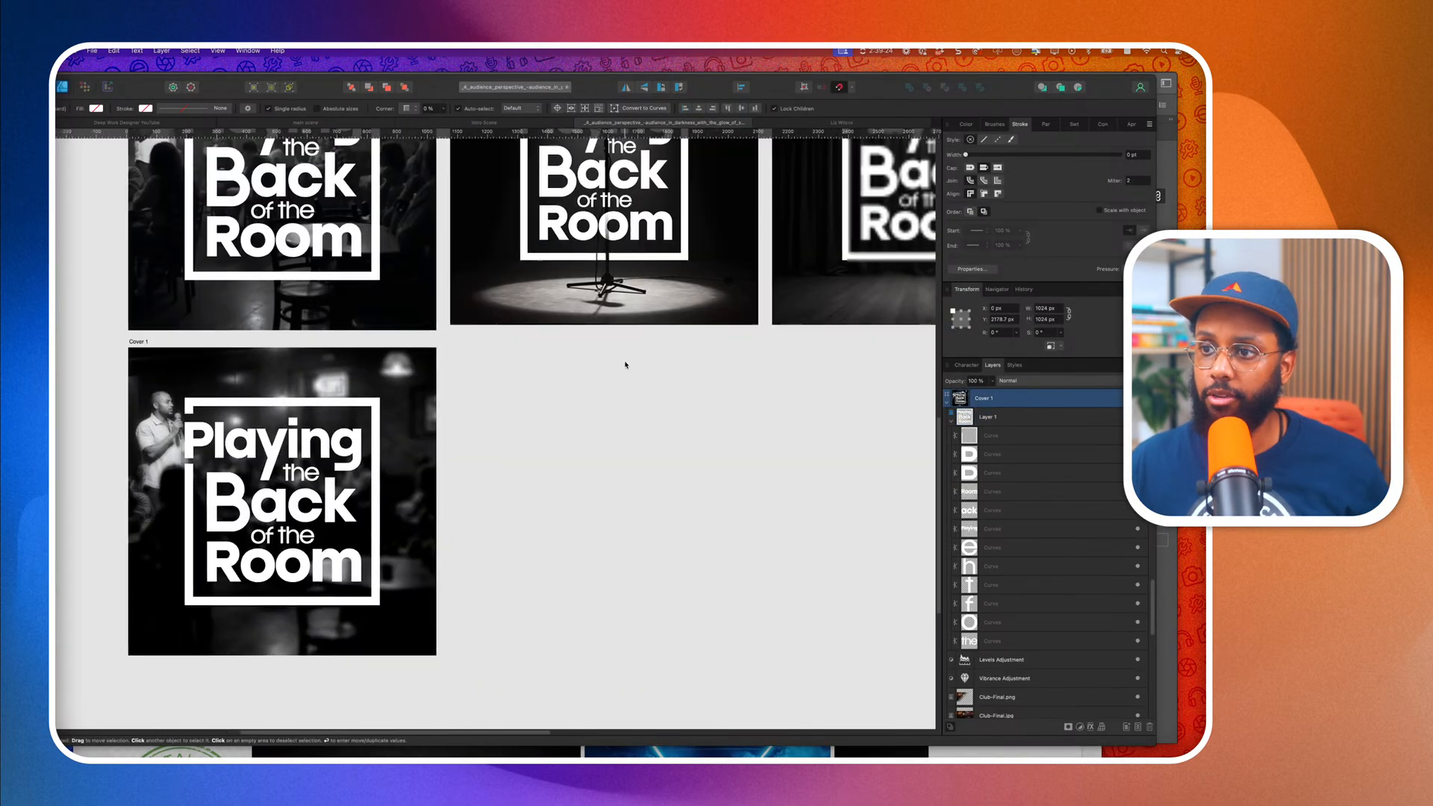
{"action": "left_click_drag", "start_coordinate": [388, 422], "coordinate": [700, 451]}
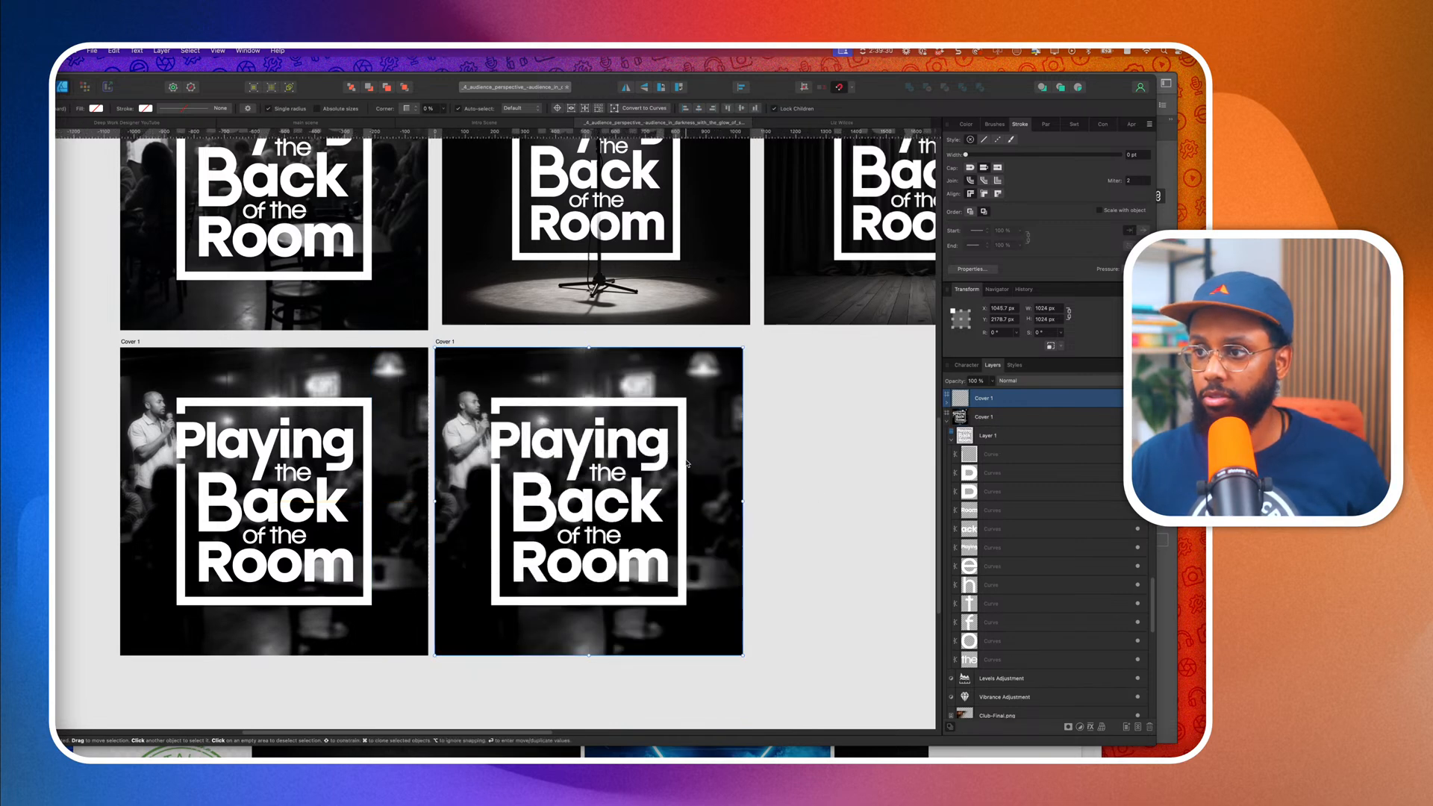
{"action": "double_click", "coordinate": [687, 463]}
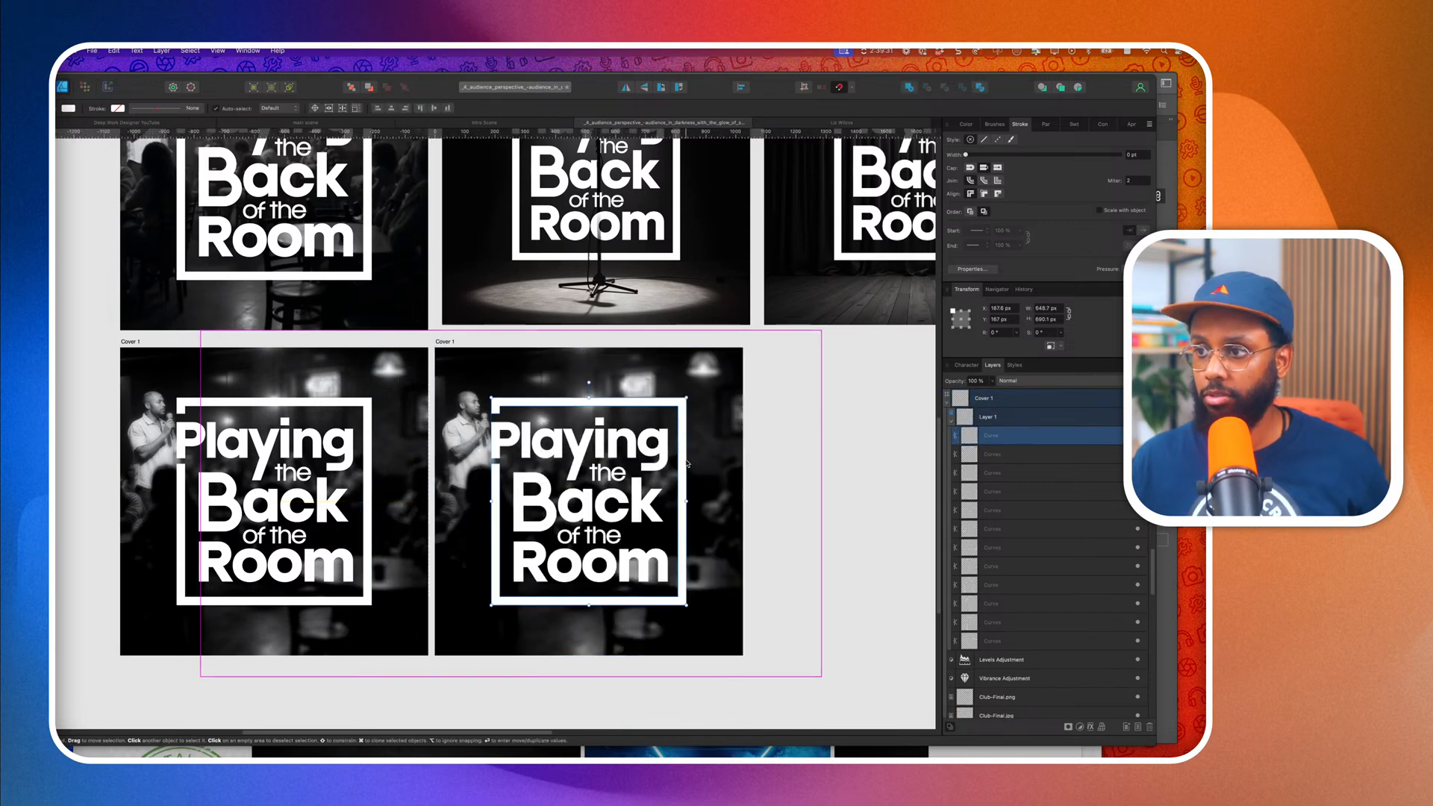
{"action": "left_click", "coordinate": [1030, 415]}
{"action": "key", "text": "Delete"}
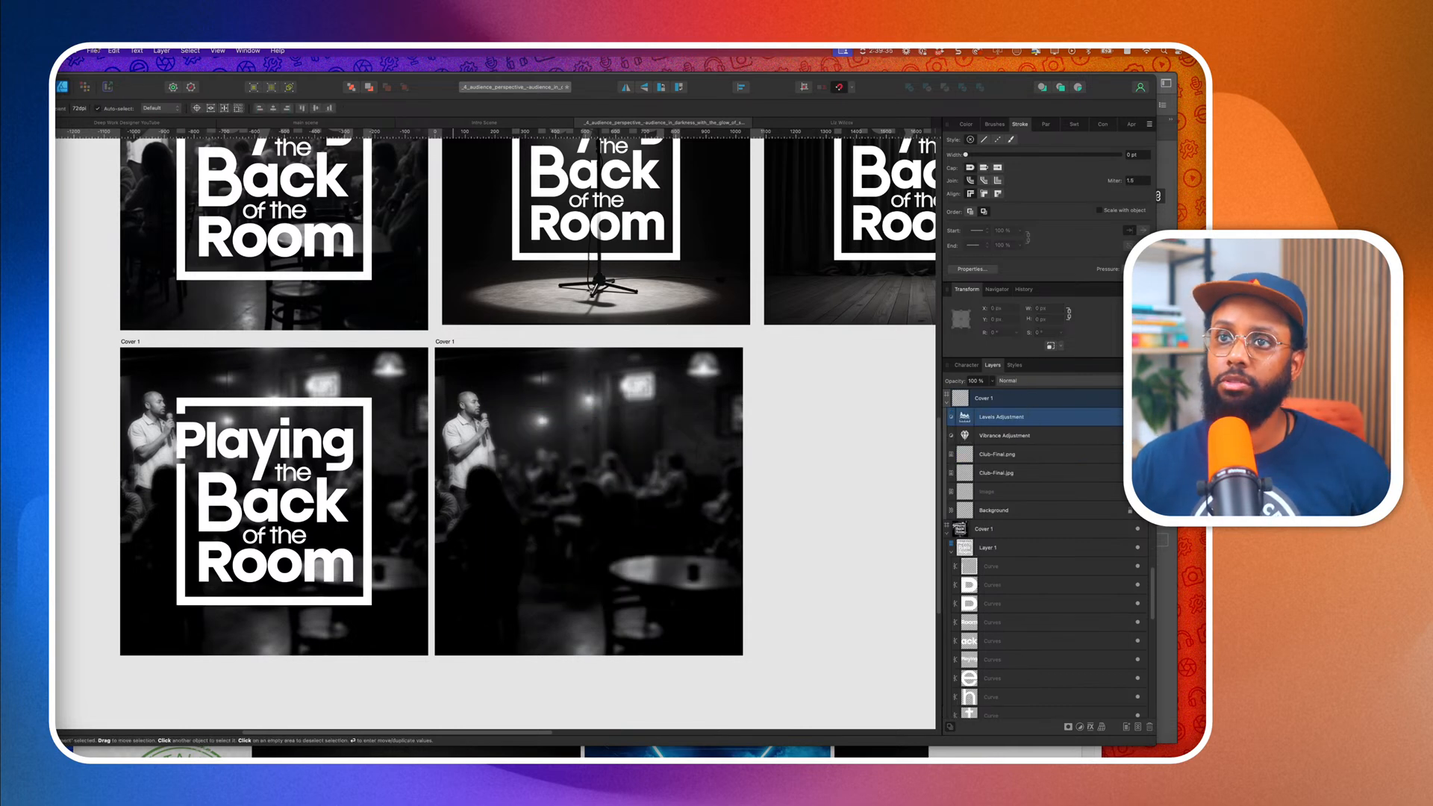
Try placing PTBOTR.svg on the duplicated cover and enlarging it to about 771 px wide.
{"action": "left_click", "coordinate": [92, 50]}
{"action": "key", "text": "Escape"}
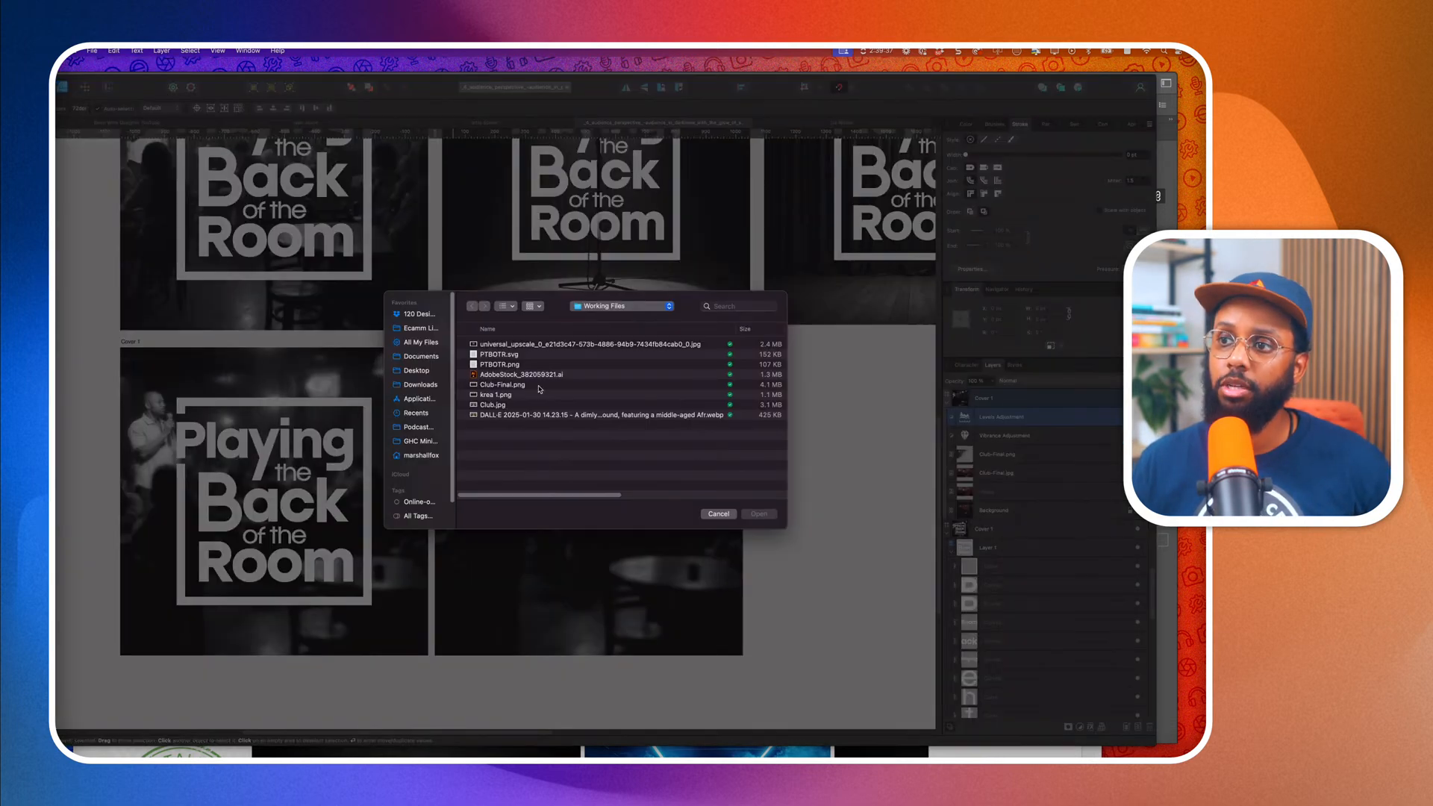
{"action": "left_click", "coordinate": [558, 356]}
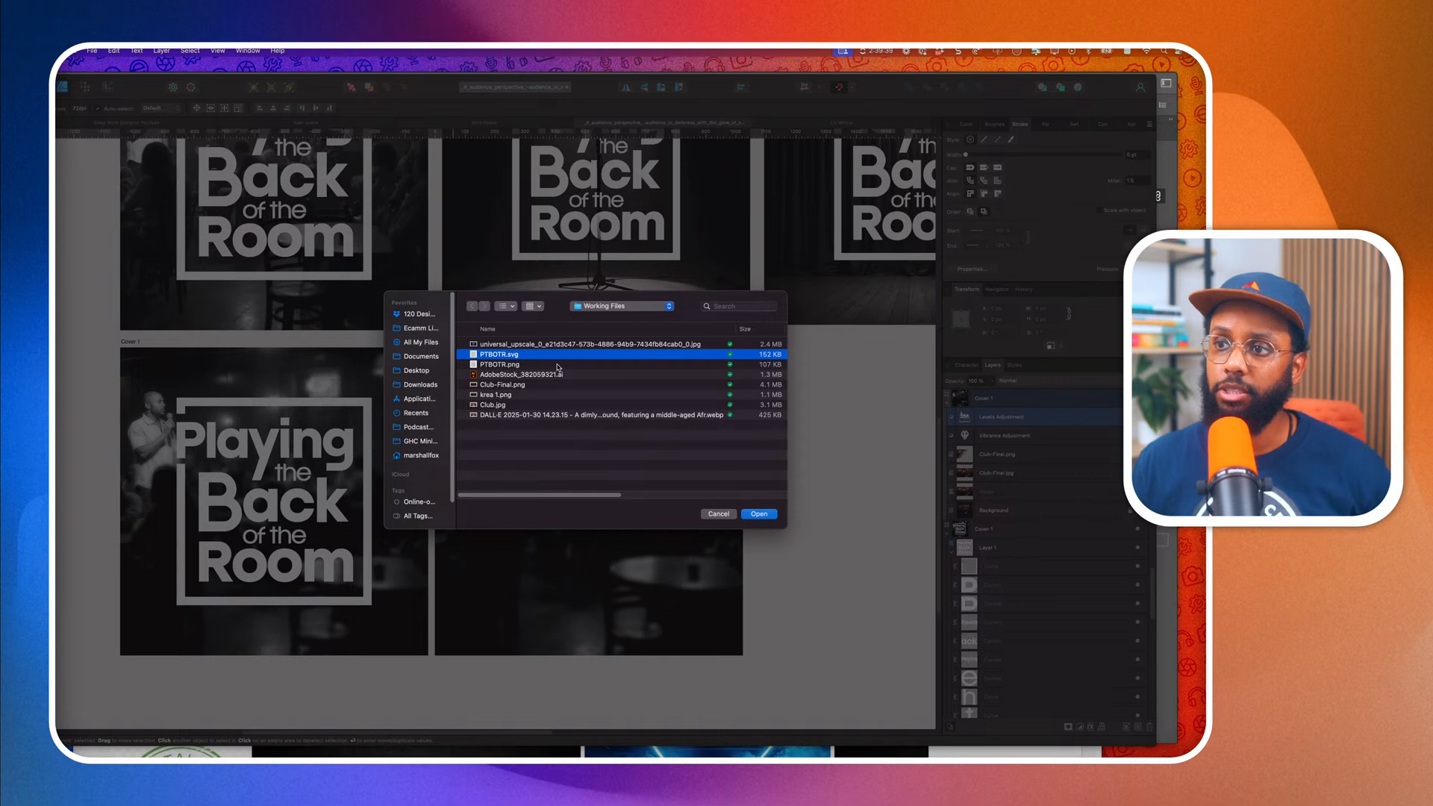
{"action": "left_click", "coordinate": [758, 513]}
{"action": "left_click", "coordinate": [607, 504]}
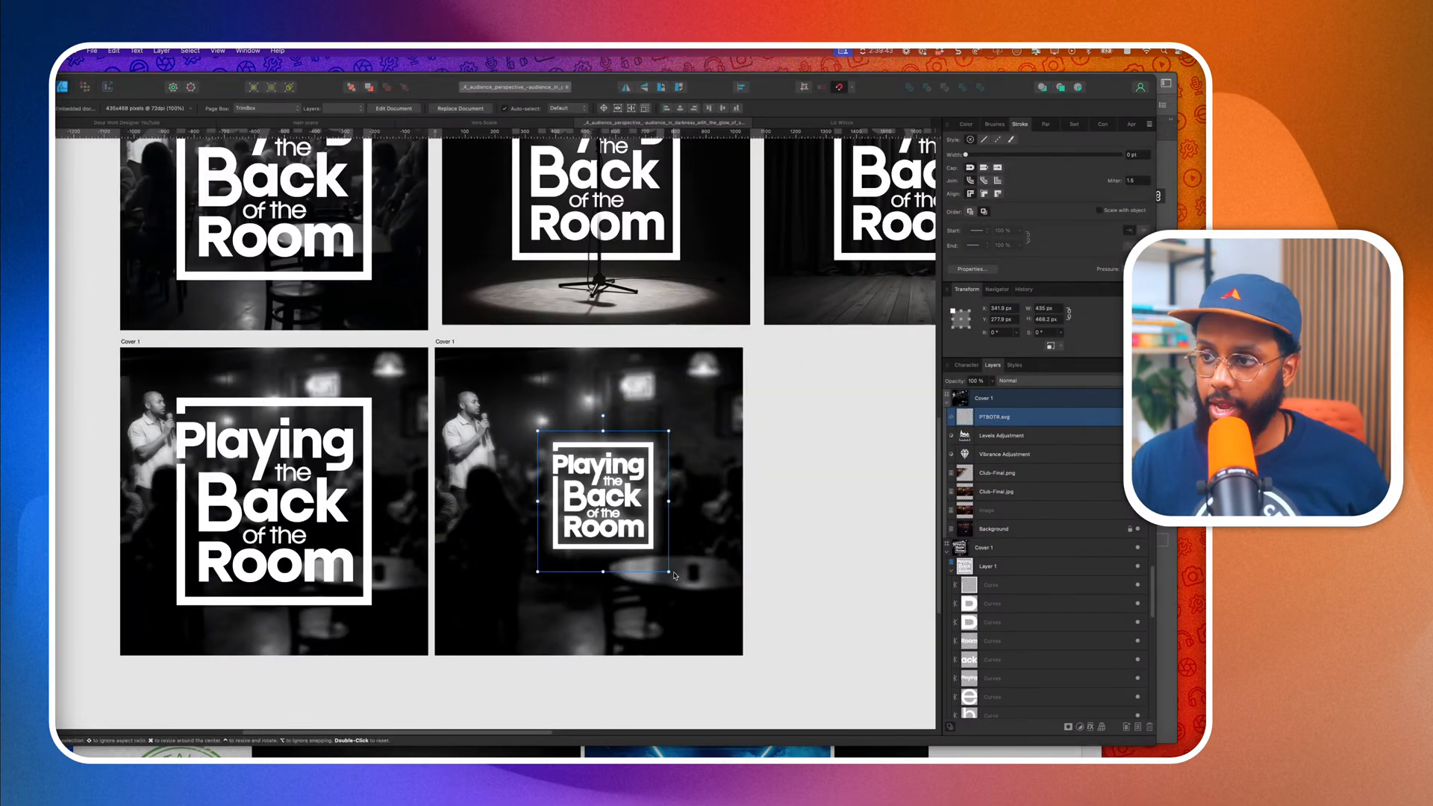
{"action": "left_click_drag", "start_coordinate": [668, 571], "coordinate": [712, 639]}
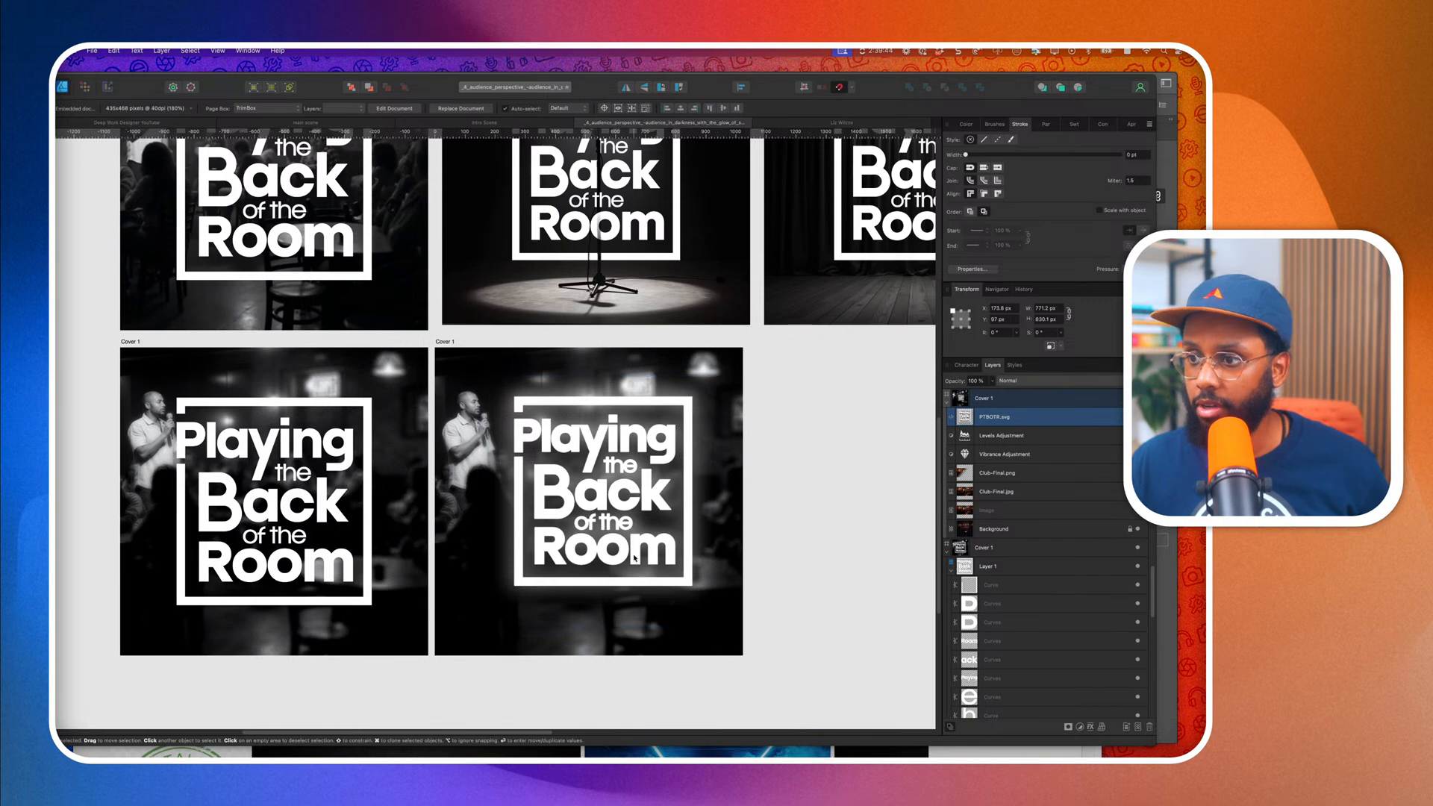
Inspect the glow of the placed SVG title up close and delete it from the duplicated cover.
{"action": "scroll", "coordinate": [634, 558], "scroll_direction": "up", "scroll_amount": 3}
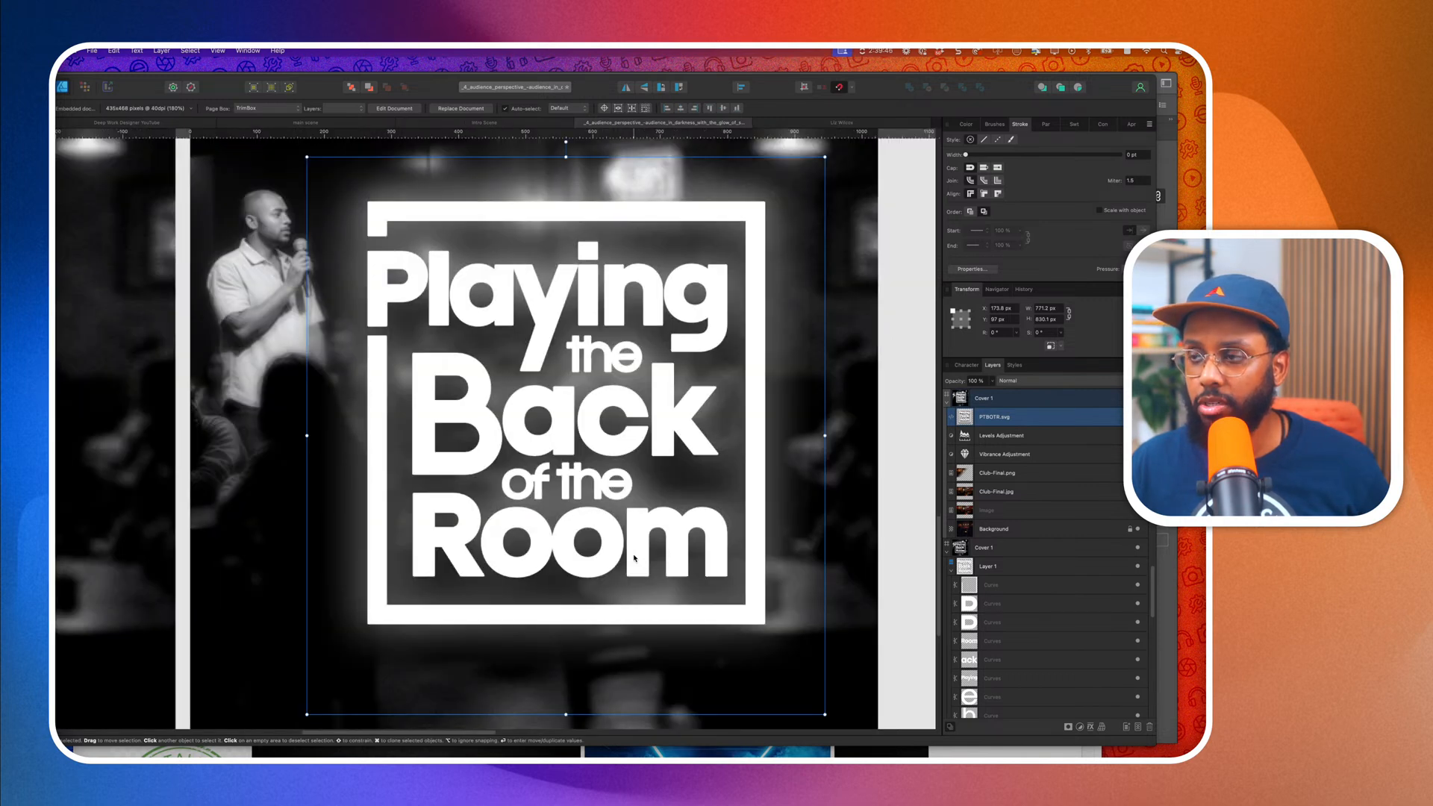
{"action": "scroll", "coordinate": [634, 558], "scroll_direction": "down", "scroll_amount": 3}
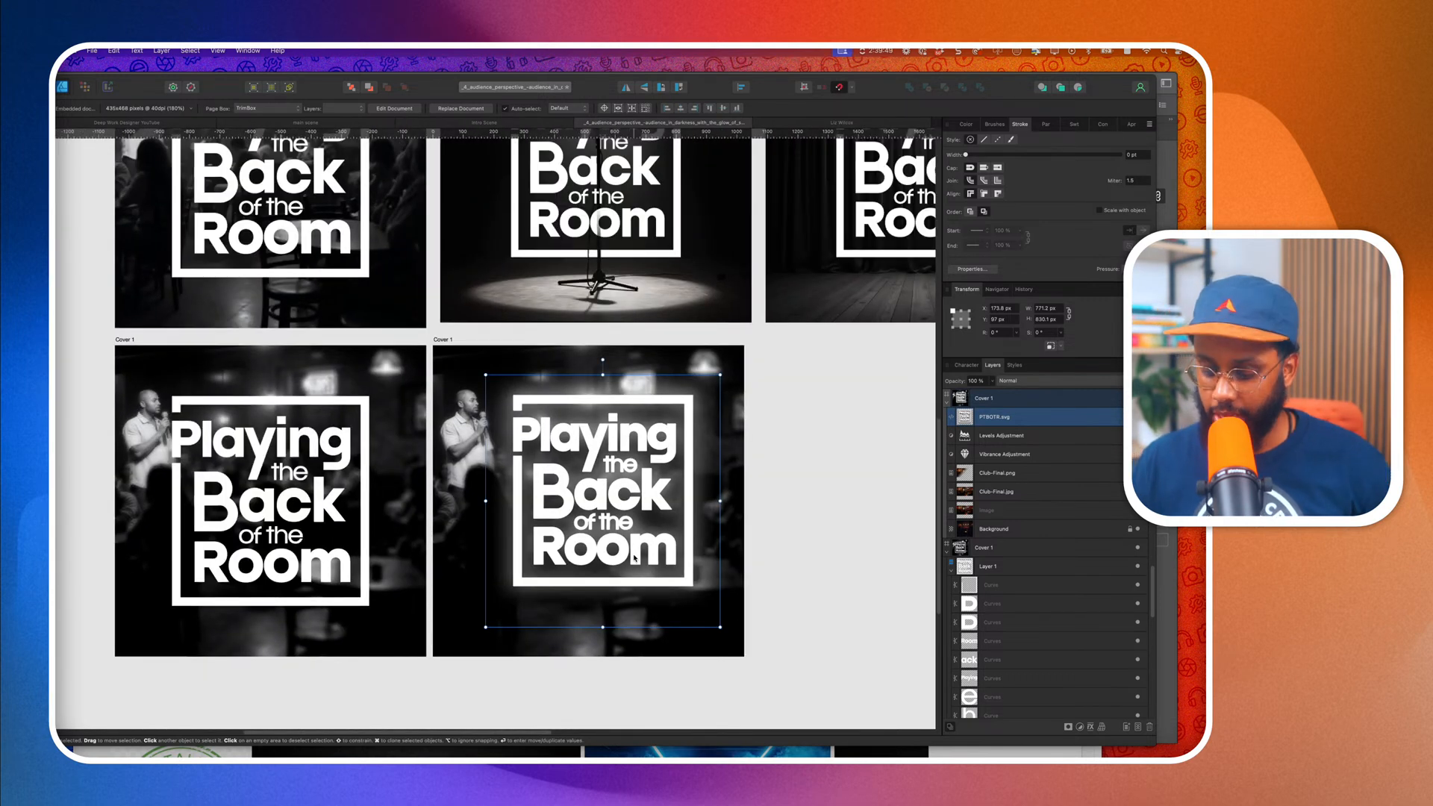
{"action": "key", "text": "Delete"}
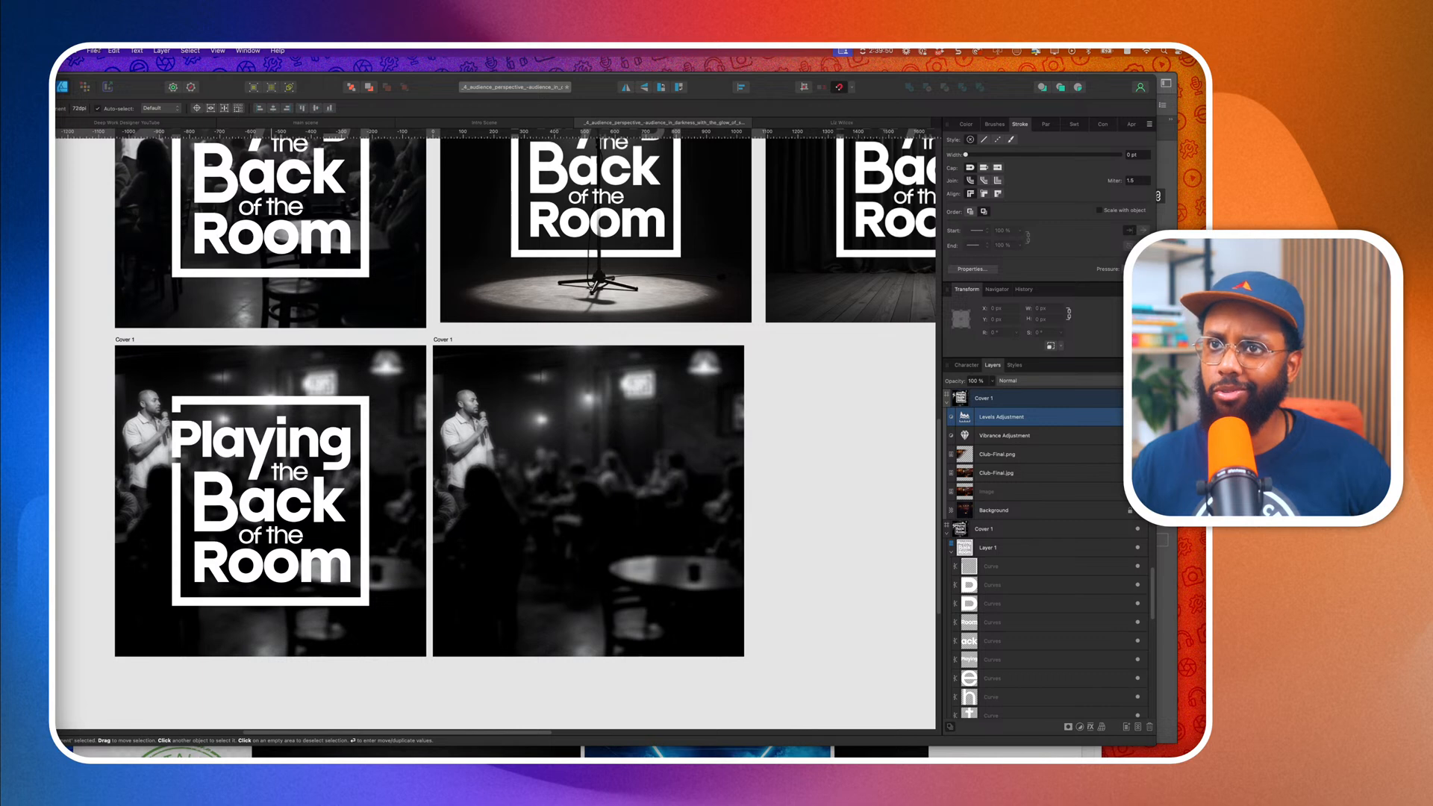
Place PTBOTR.png from the Working Files folder on the duplicated cover.
{"action": "left_click", "coordinate": [92, 50]}
{"action": "left_click", "coordinate": [142, 243]}
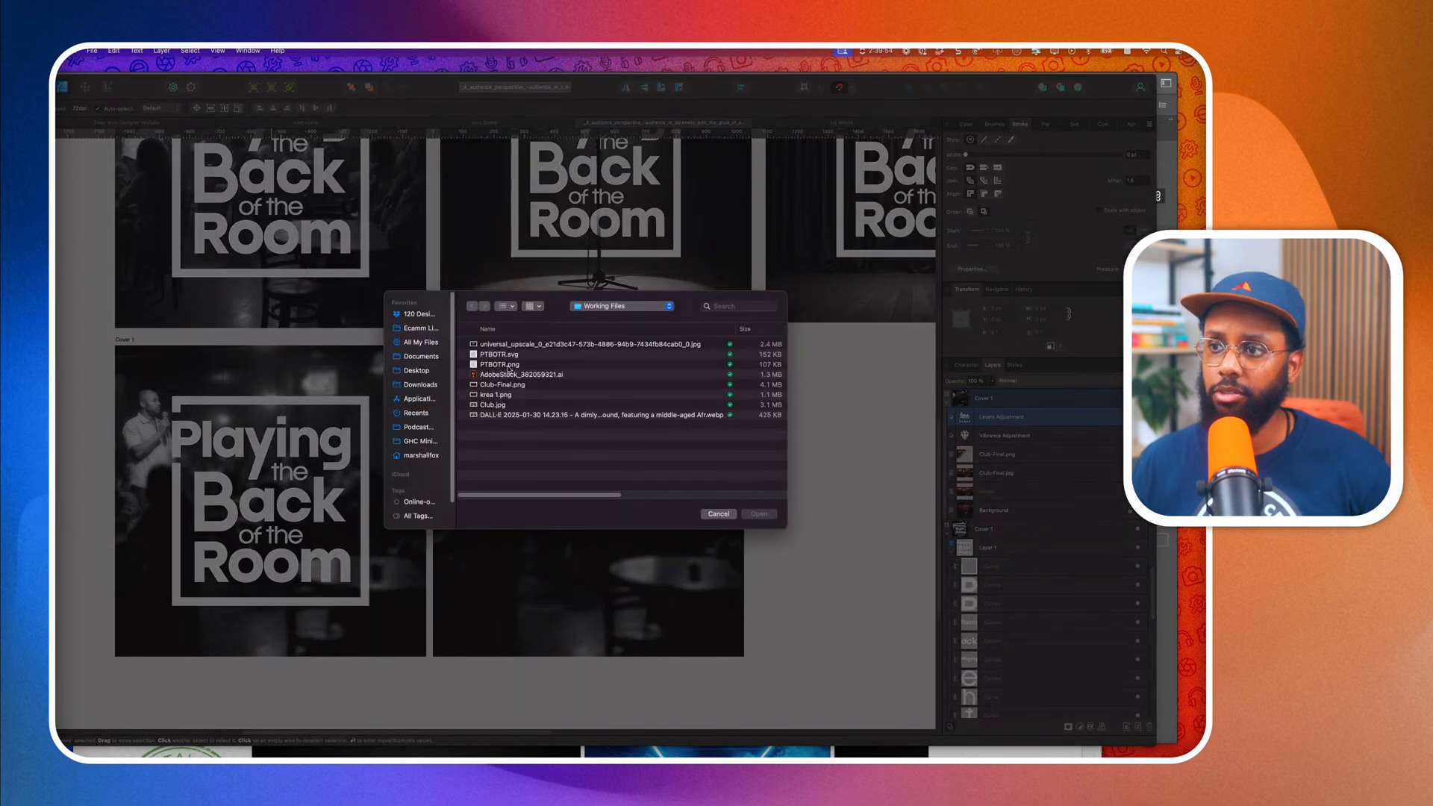
{"action": "left_click", "coordinate": [507, 366]}
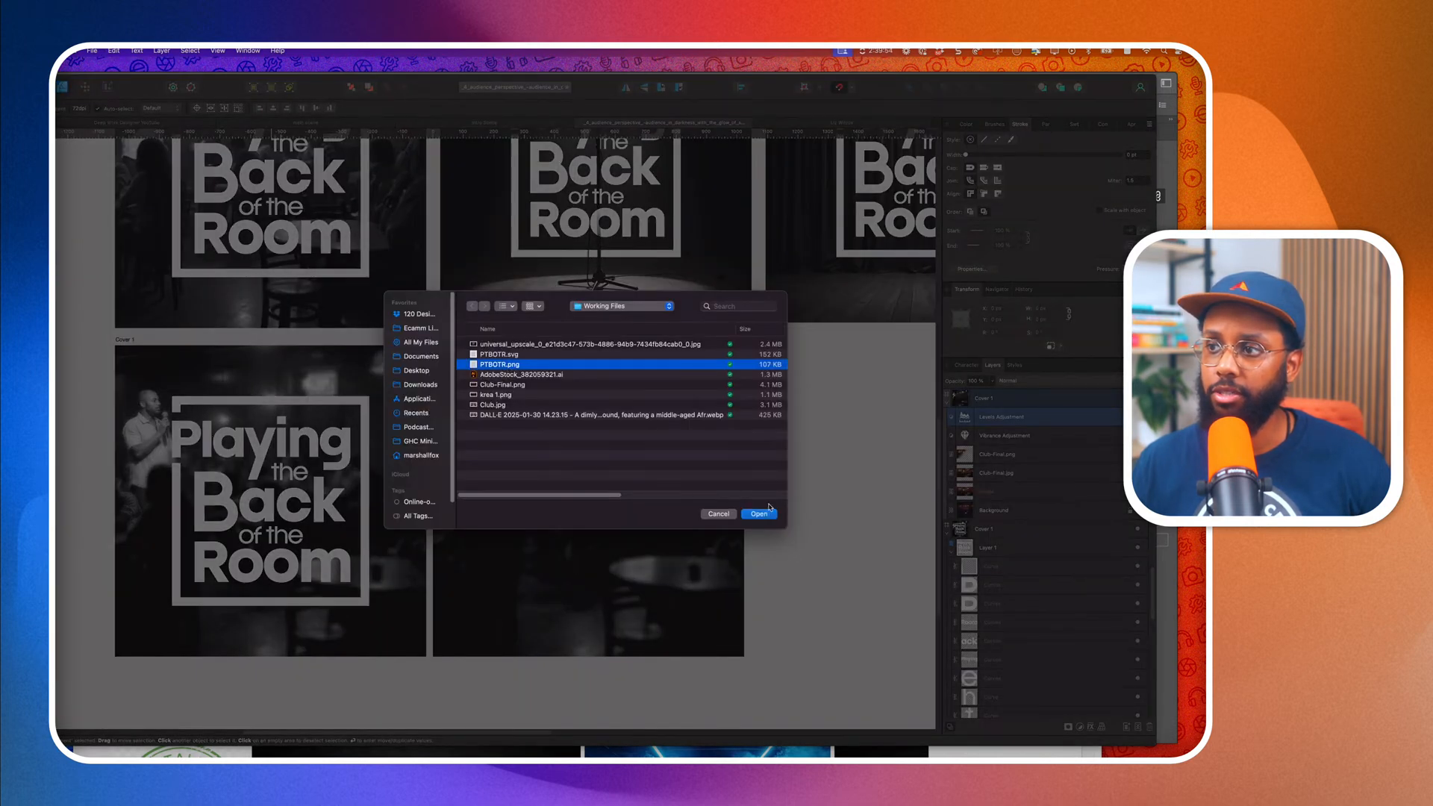
{"action": "left_click", "coordinate": [768, 512]}
{"action": "left_click", "coordinate": [574, 486]}
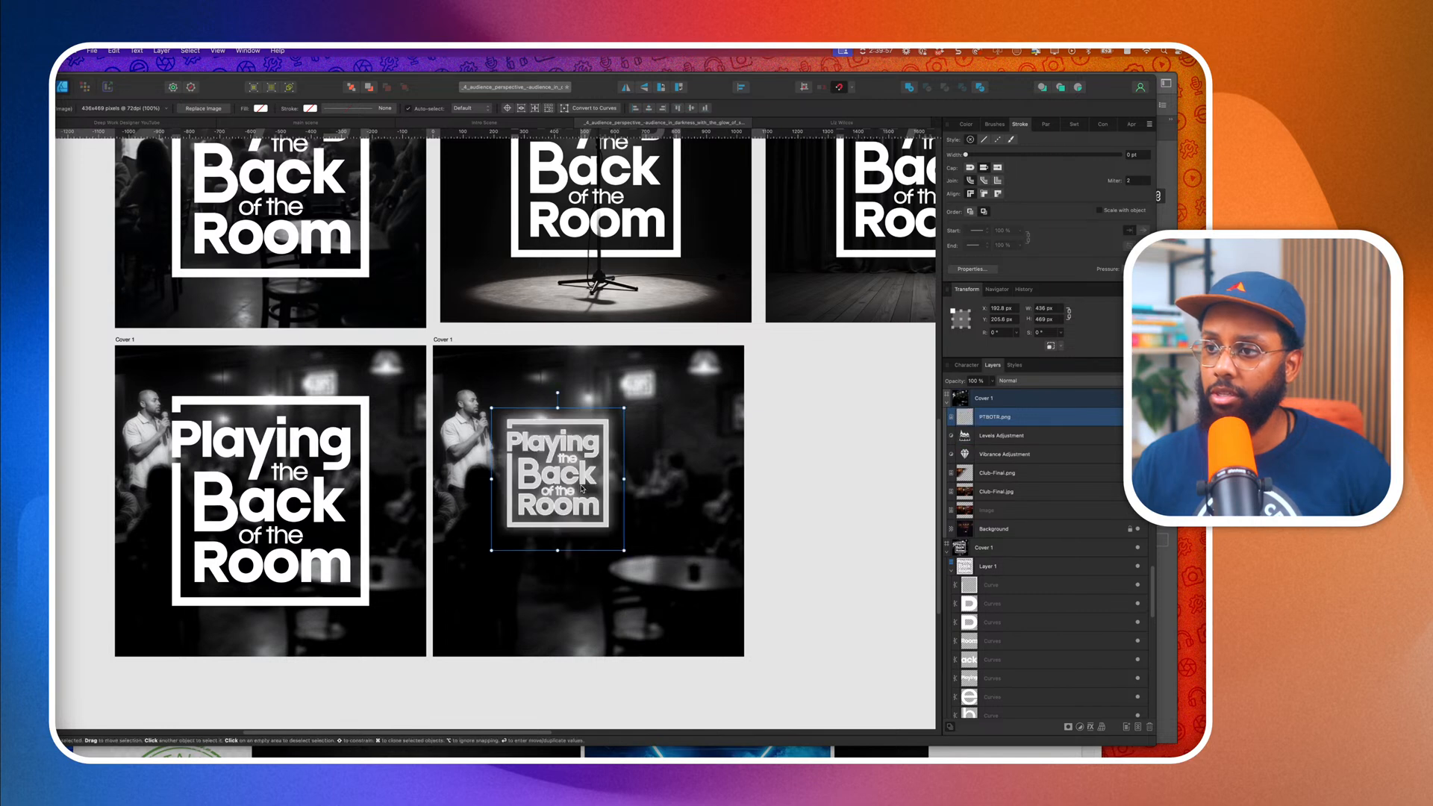
Scale the placed PNG title to about 837 px wide and center it horizontally on the duplicated cover.
{"action": "left_click_drag", "start_coordinate": [624, 550], "coordinate": [783, 715]}
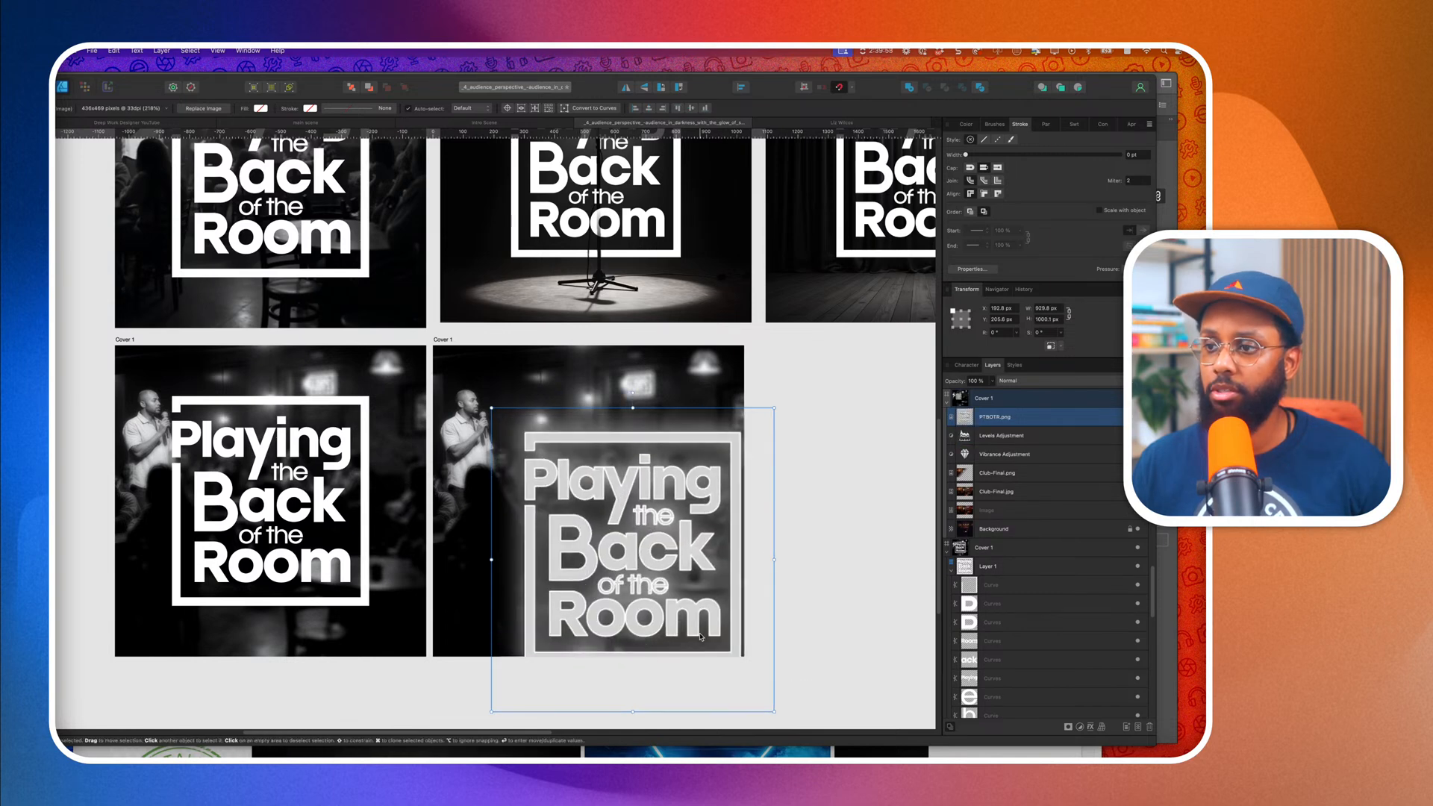
{"action": "left_click_drag", "start_coordinate": [694, 633], "coordinate": [650, 585]}
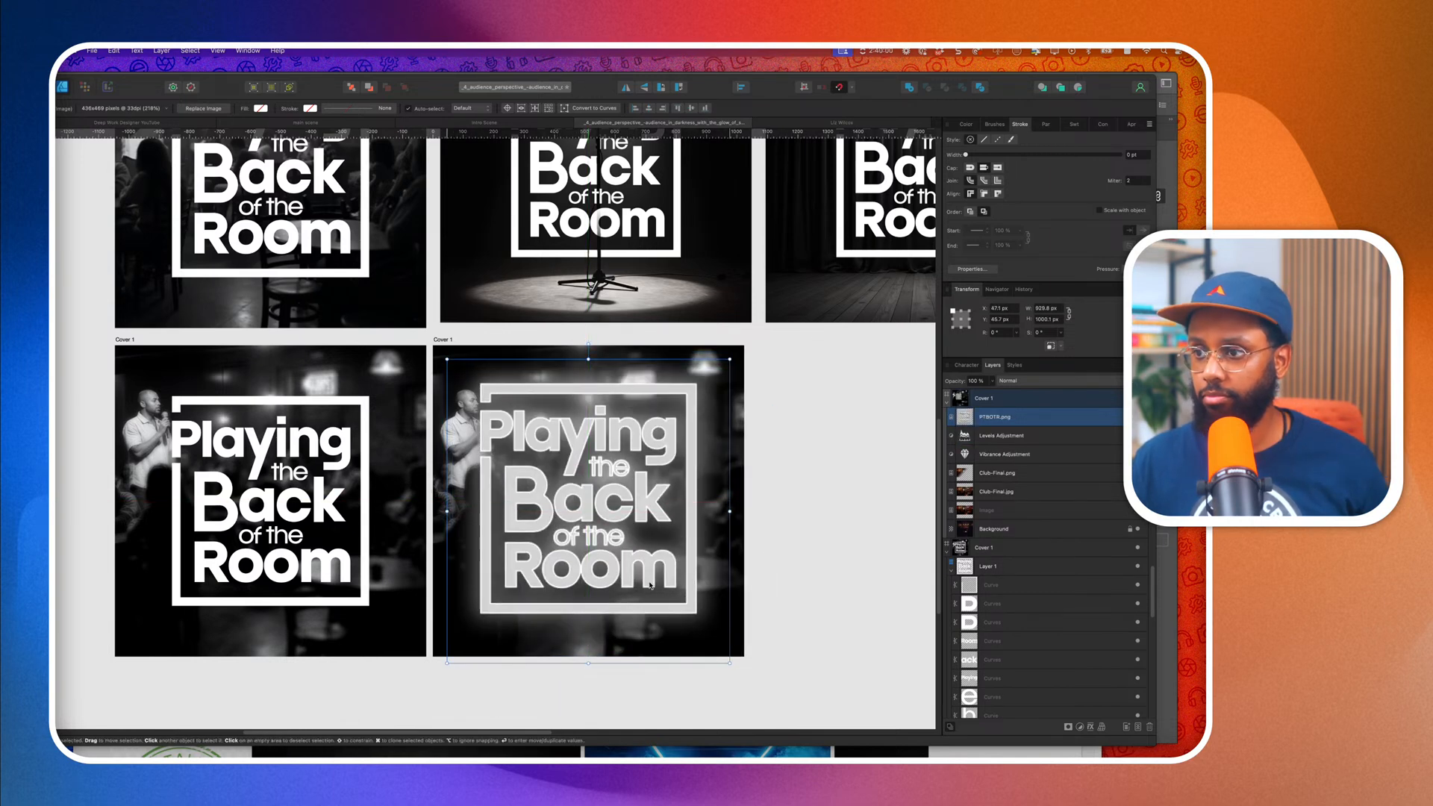
{"action": "left_click_drag", "start_coordinate": [730, 662], "coordinate": [703, 664]}
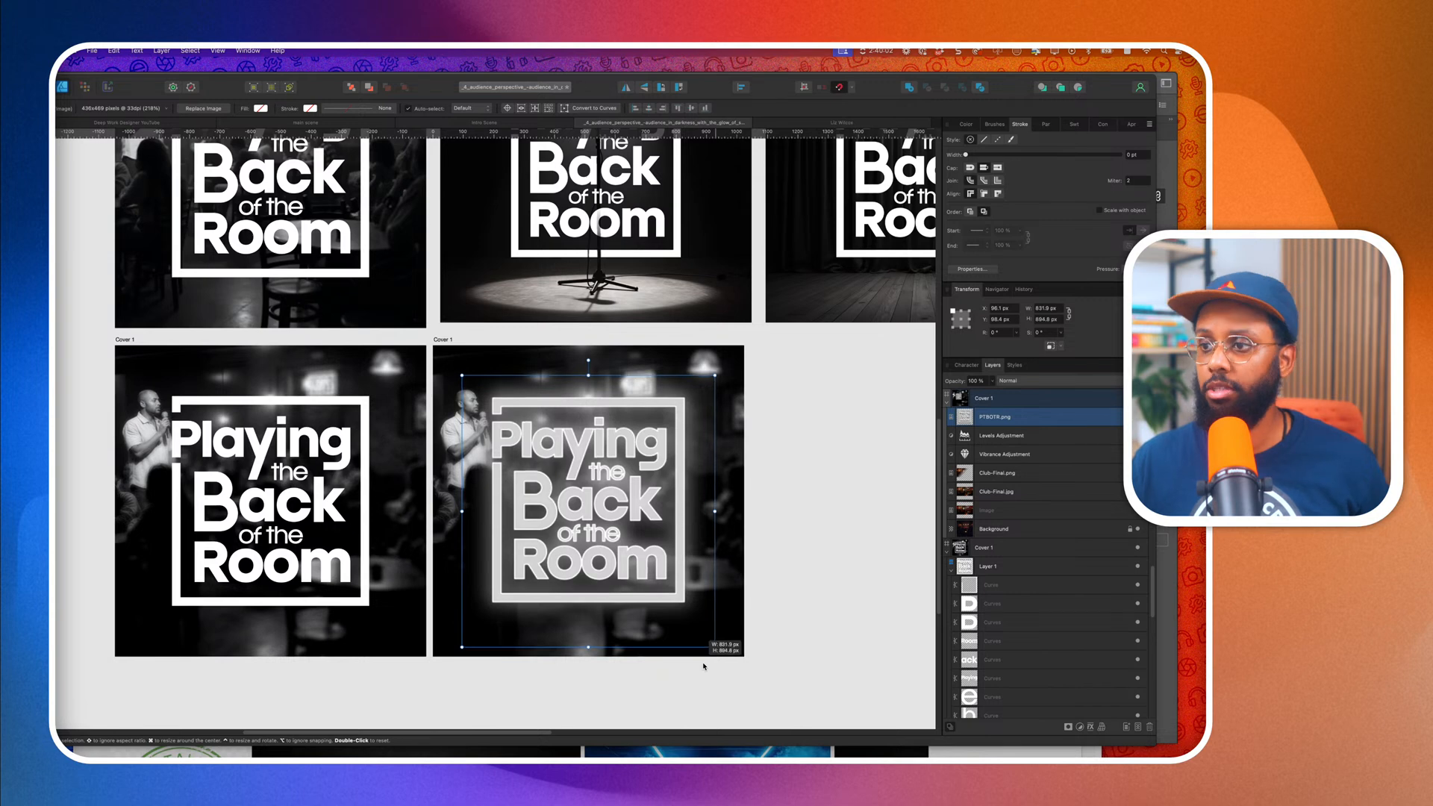
{"action": "left_click", "coordinate": [805, 604]}
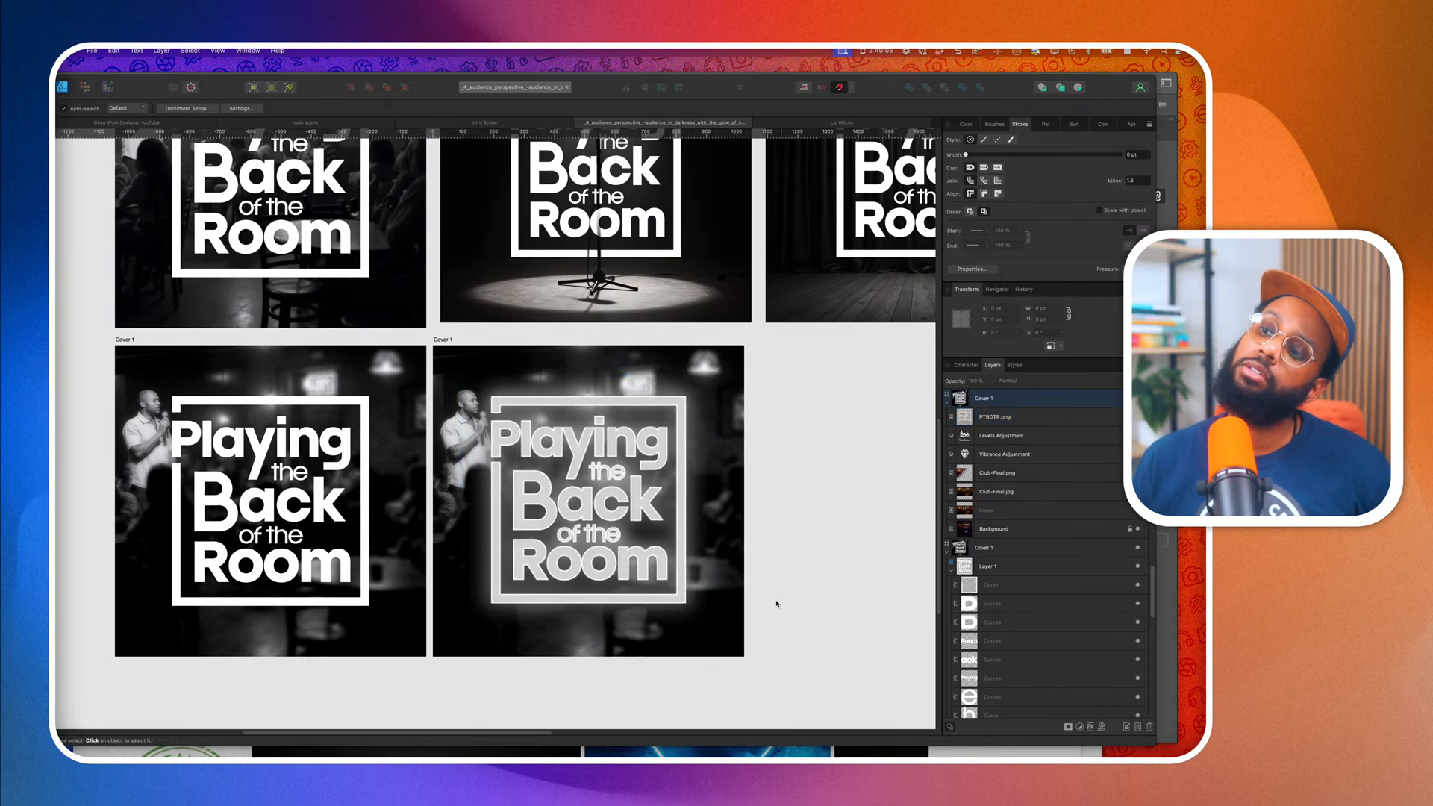
{"action": "left_click", "coordinate": [661, 568]}
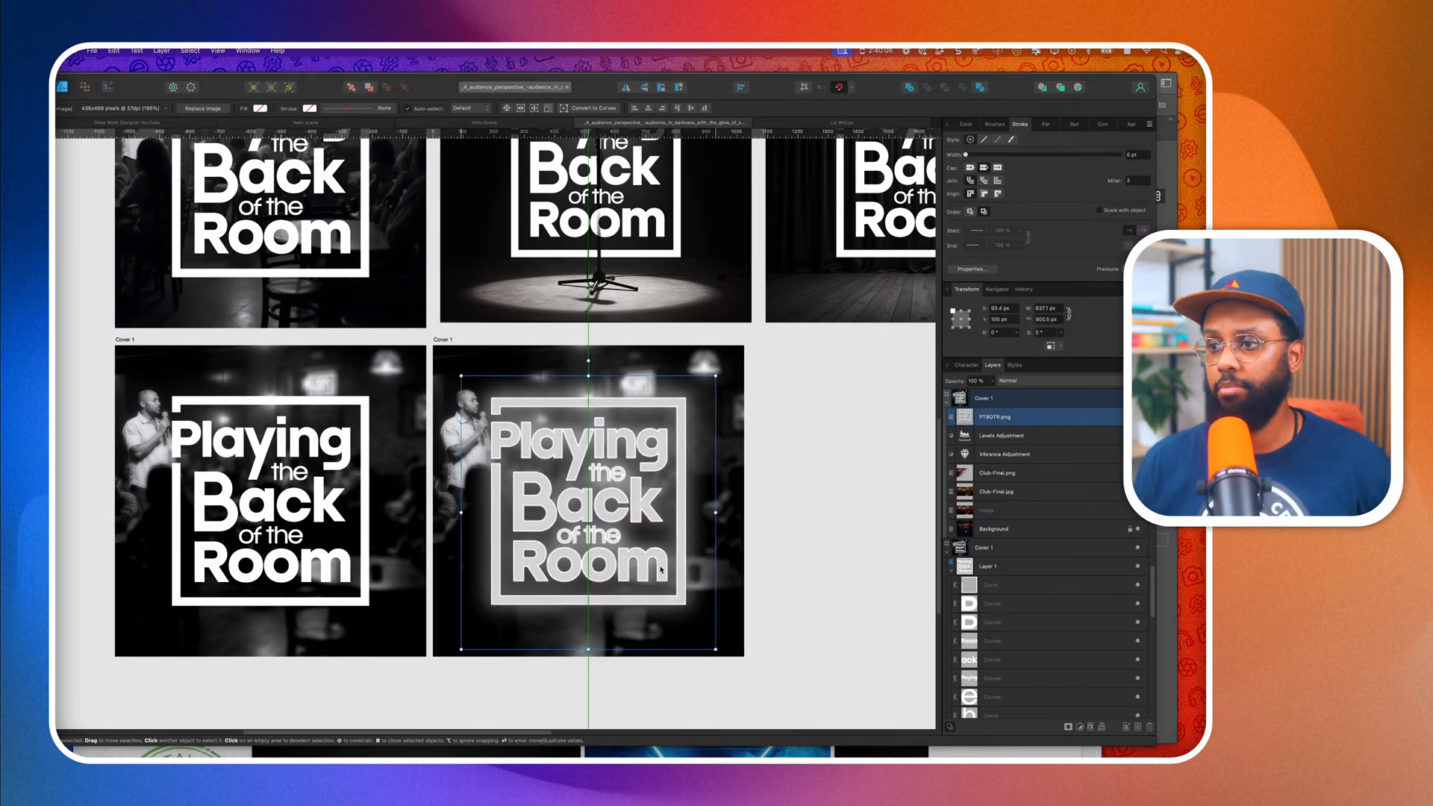
{"action": "left_click_drag", "start_coordinate": [660, 569], "coordinate": [661, 570]}
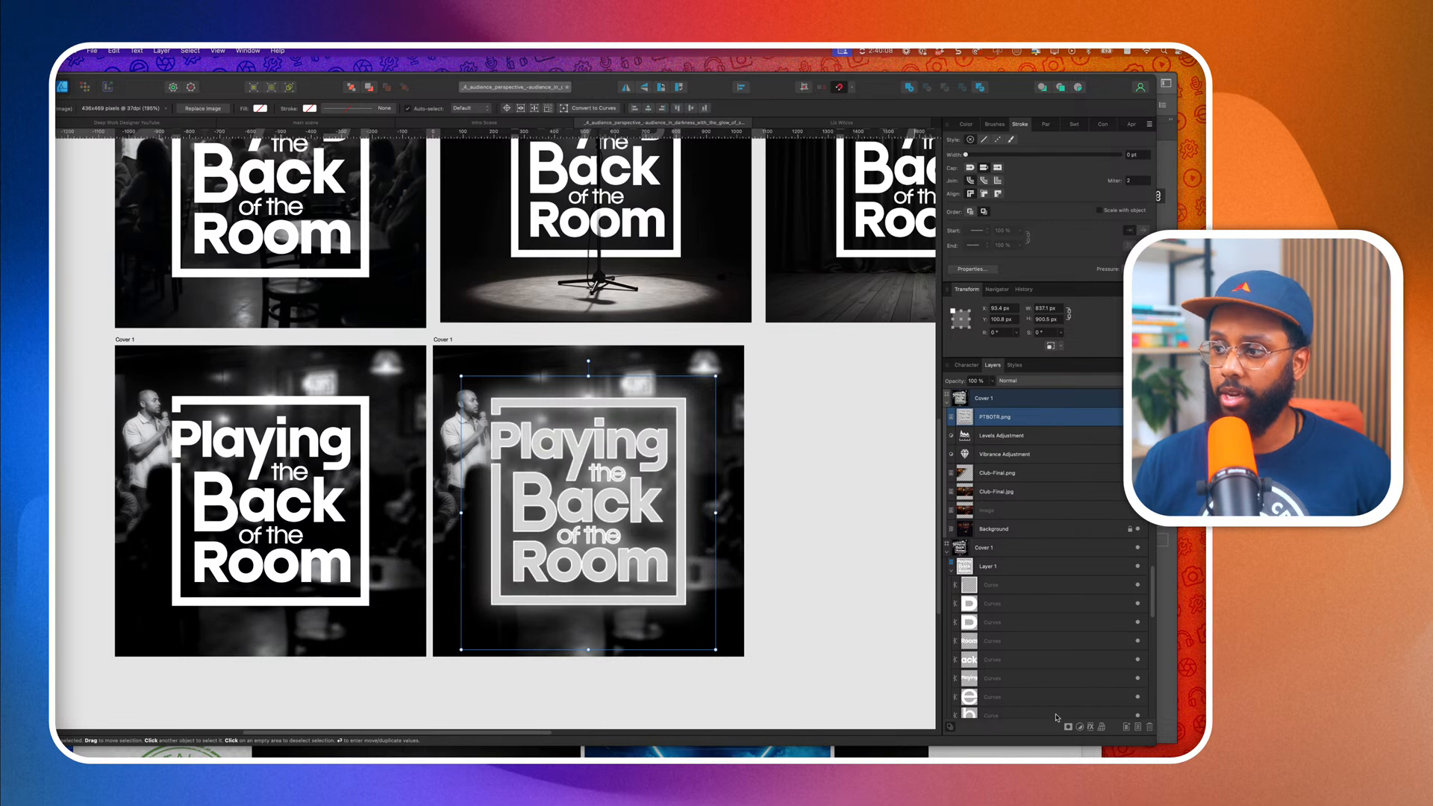
Add a Levels adjustment to the PTBOTR.png title with black level about 25% and white level about 92%.
{"action": "left_click", "coordinate": [1080, 729]}
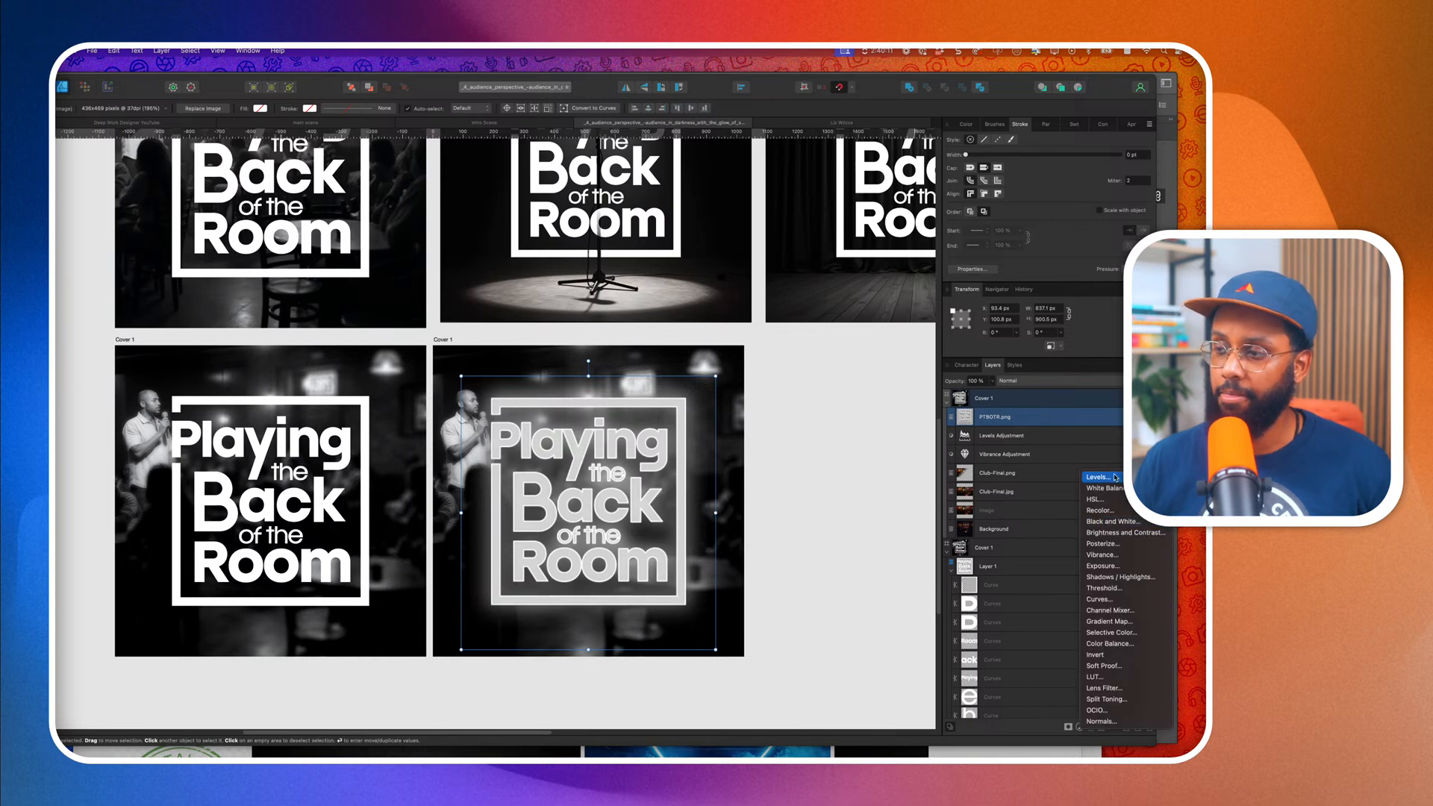
{"action": "left_click", "coordinate": [1093, 491]}
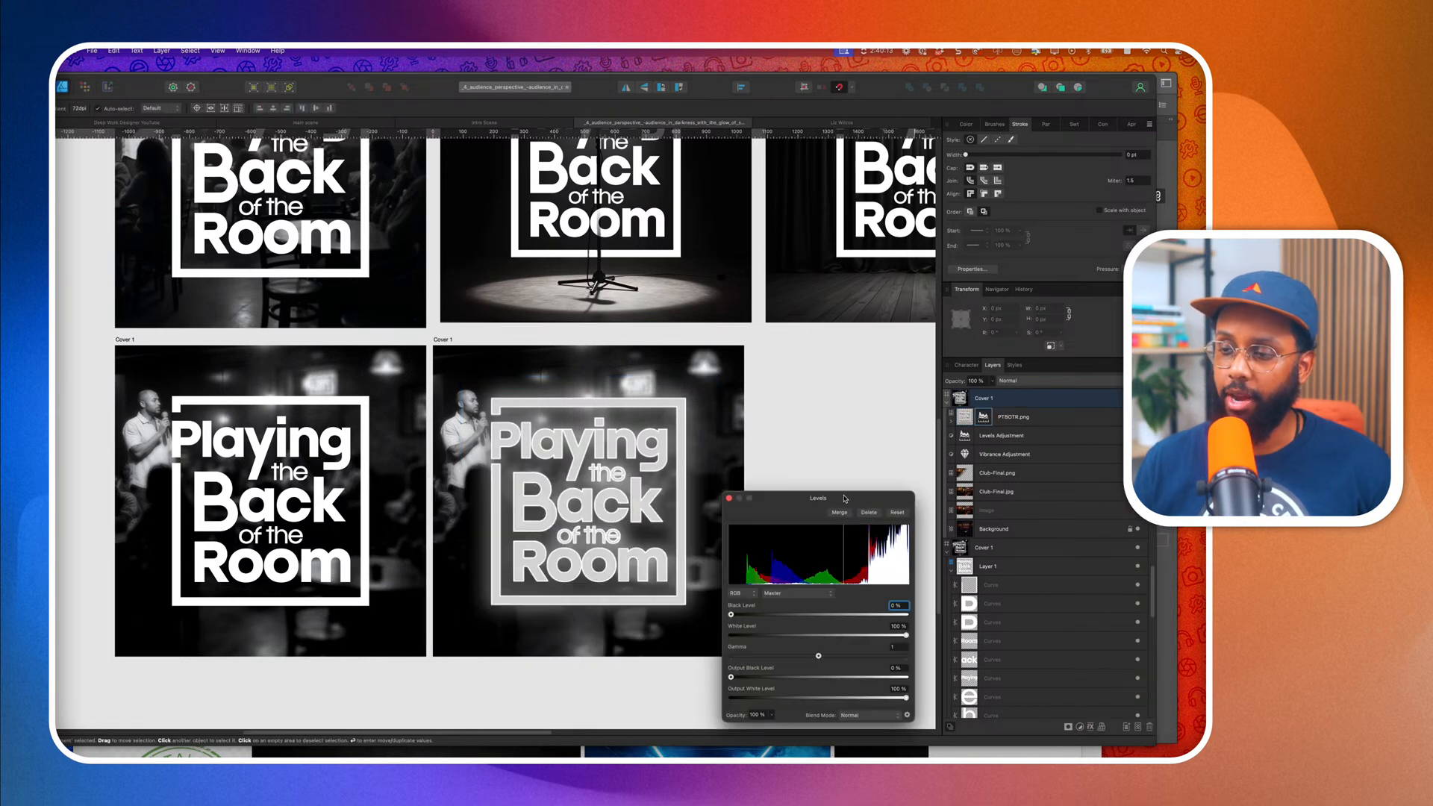
{"action": "scroll", "coordinate": [745, 638], "scroll_direction": "up", "scroll_amount": 5}
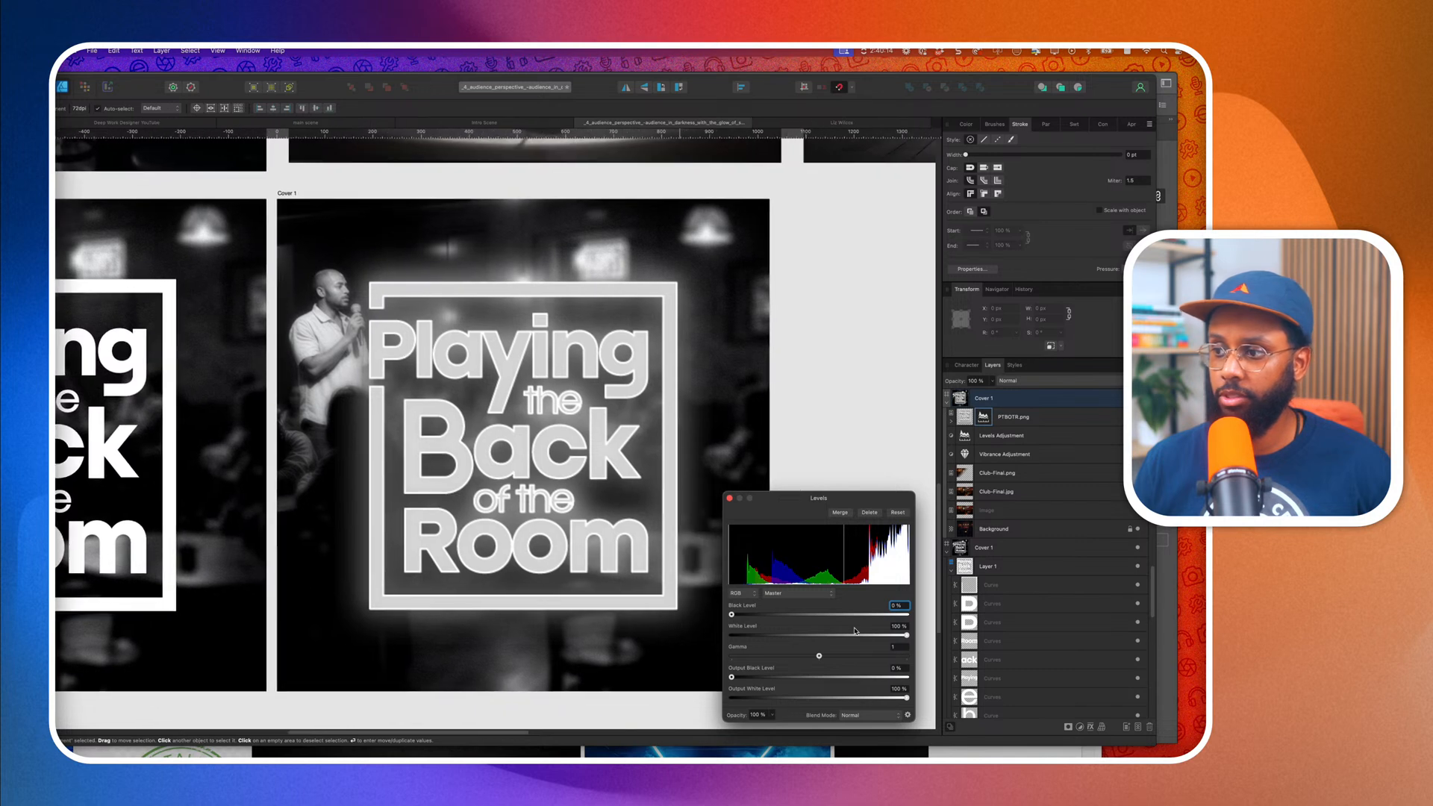
{"action": "left_click_drag", "start_coordinate": [887, 638], "coordinate": [887, 639]}
{"action": "left_click_drag", "start_coordinate": [733, 615], "coordinate": [776, 621]}
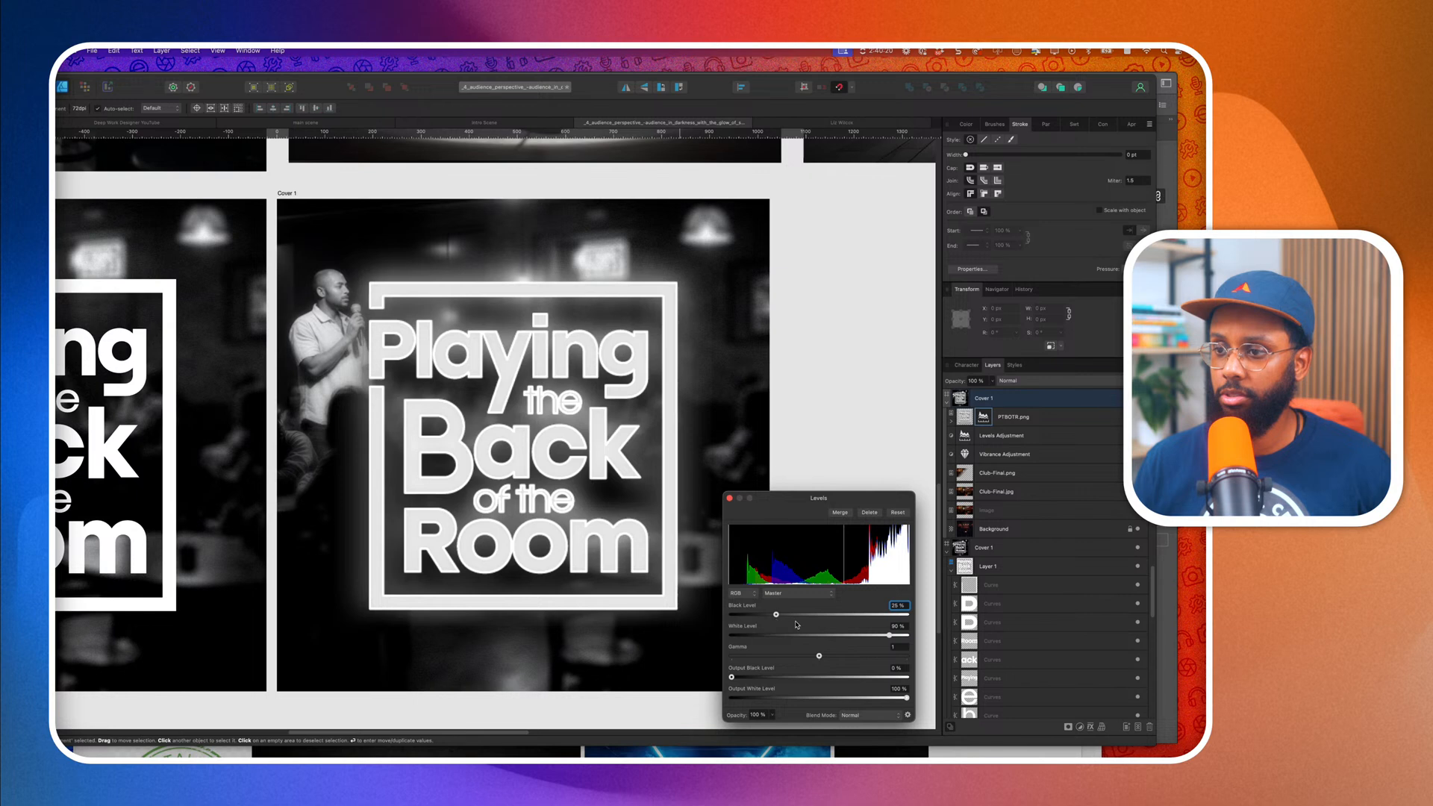
{"action": "left_click_drag", "start_coordinate": [888, 636], "coordinate": [892, 638]}
{"action": "scroll", "coordinate": [531, 500], "scroll_direction": "down", "scroll_amount": 3}
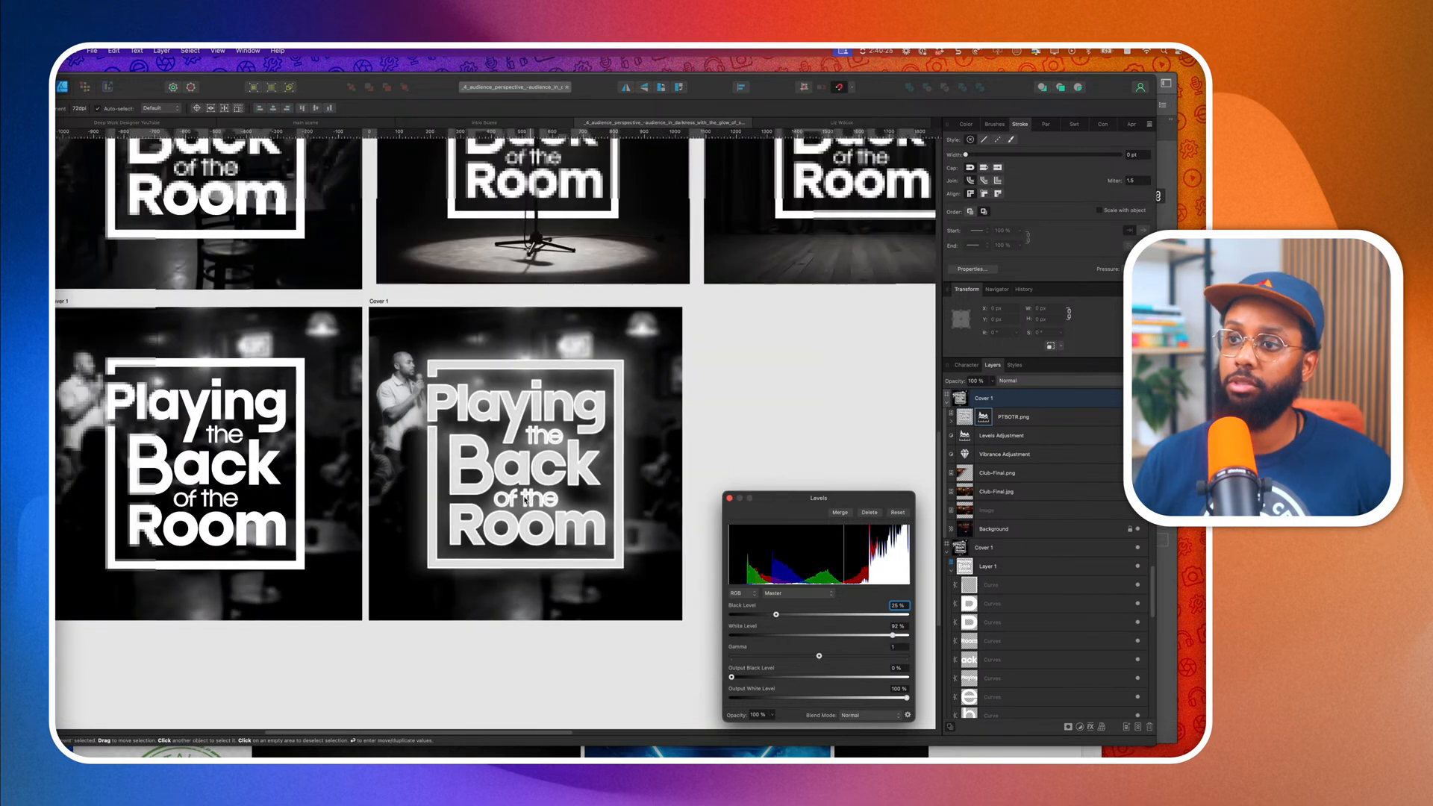
{"action": "left_click", "coordinate": [729, 497]}
{"action": "left_click", "coordinate": [706, 491]}
{"action": "scroll", "coordinate": [705, 490], "scroll_direction": "down", "scroll_amount": 3}
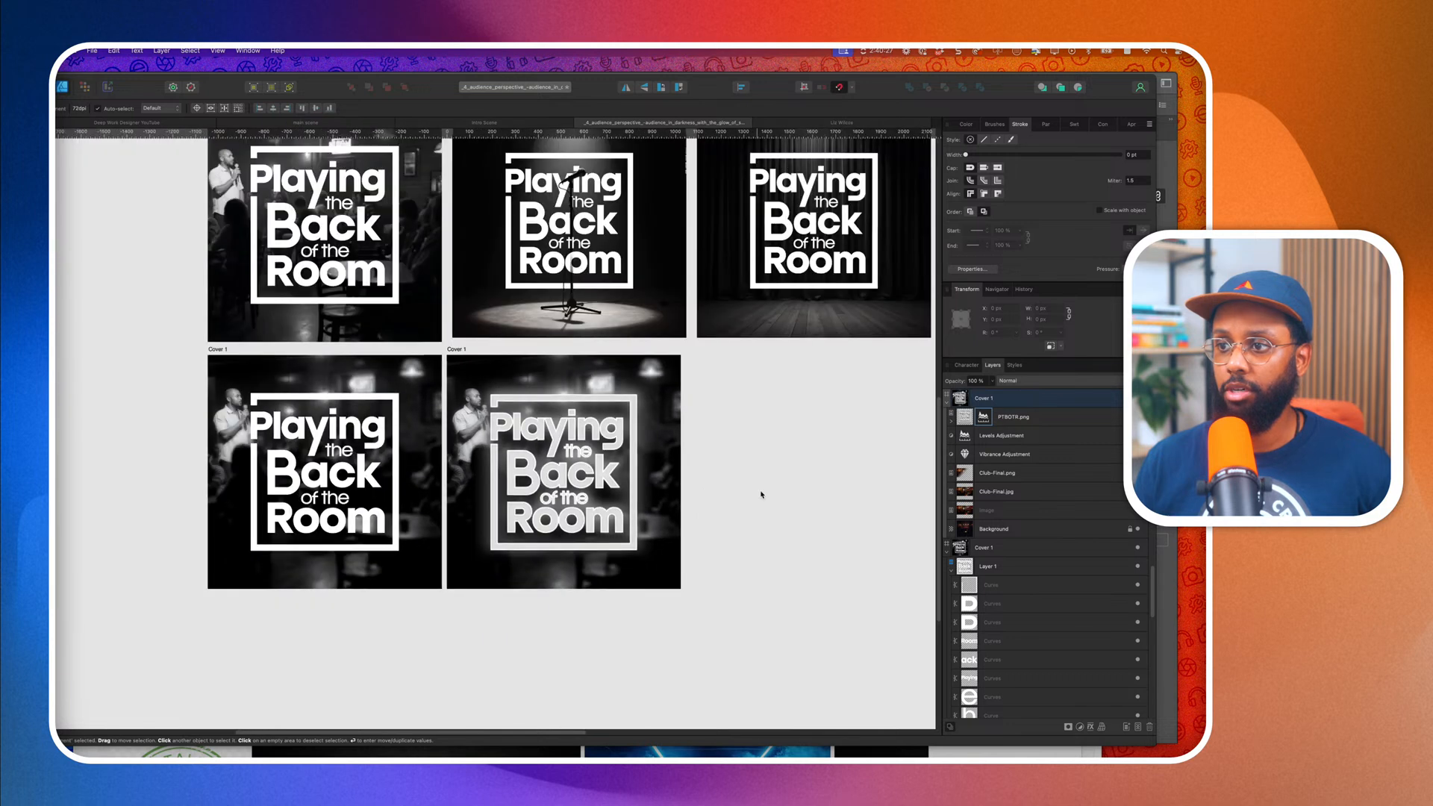
{"action": "scroll", "coordinate": [761, 494], "scroll_direction": "right", "scroll_amount": 3}
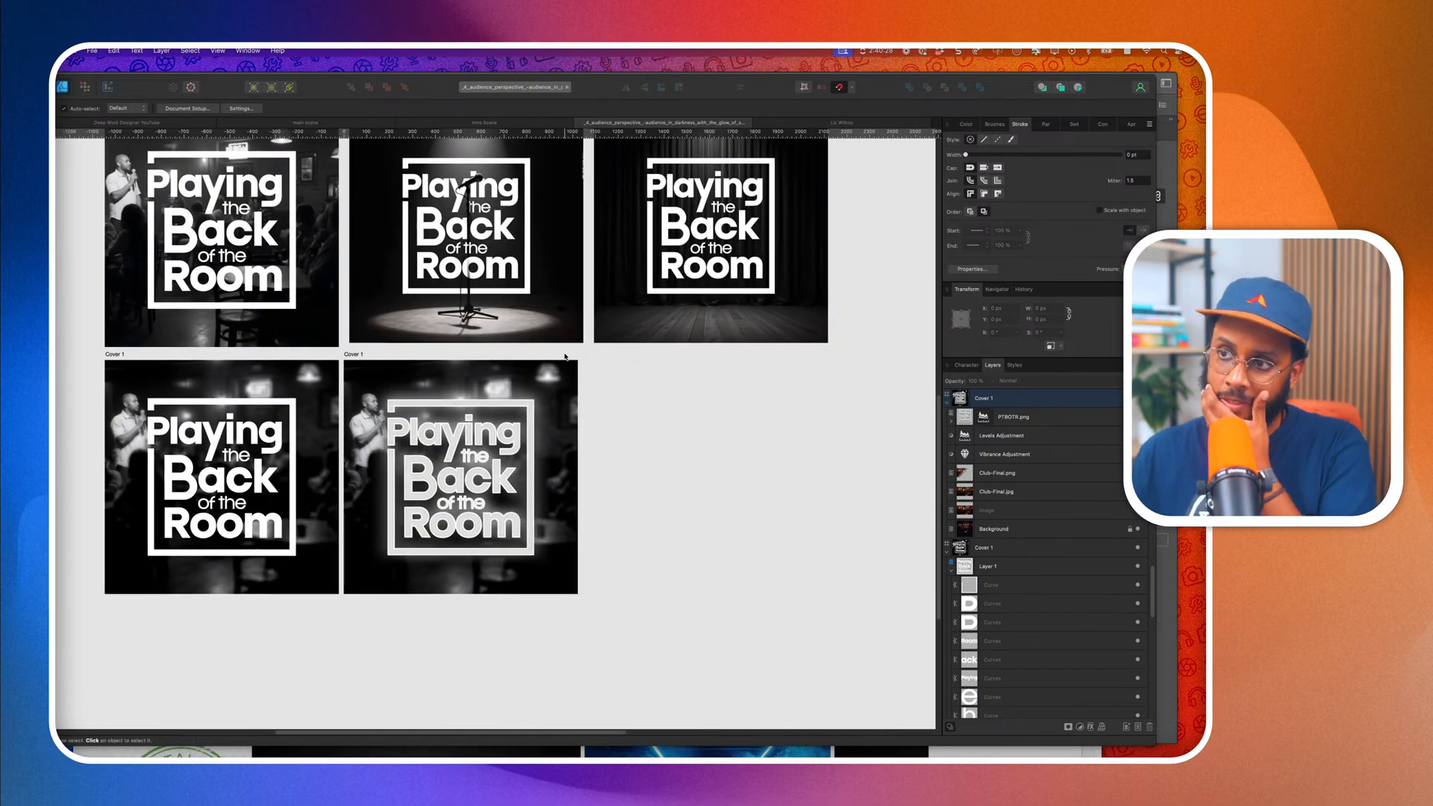
Duplicate the glowing-title Cover 1 artboard into the empty space beside it, aligned with the same row.
{"action": "left_click", "coordinate": [531, 409]}
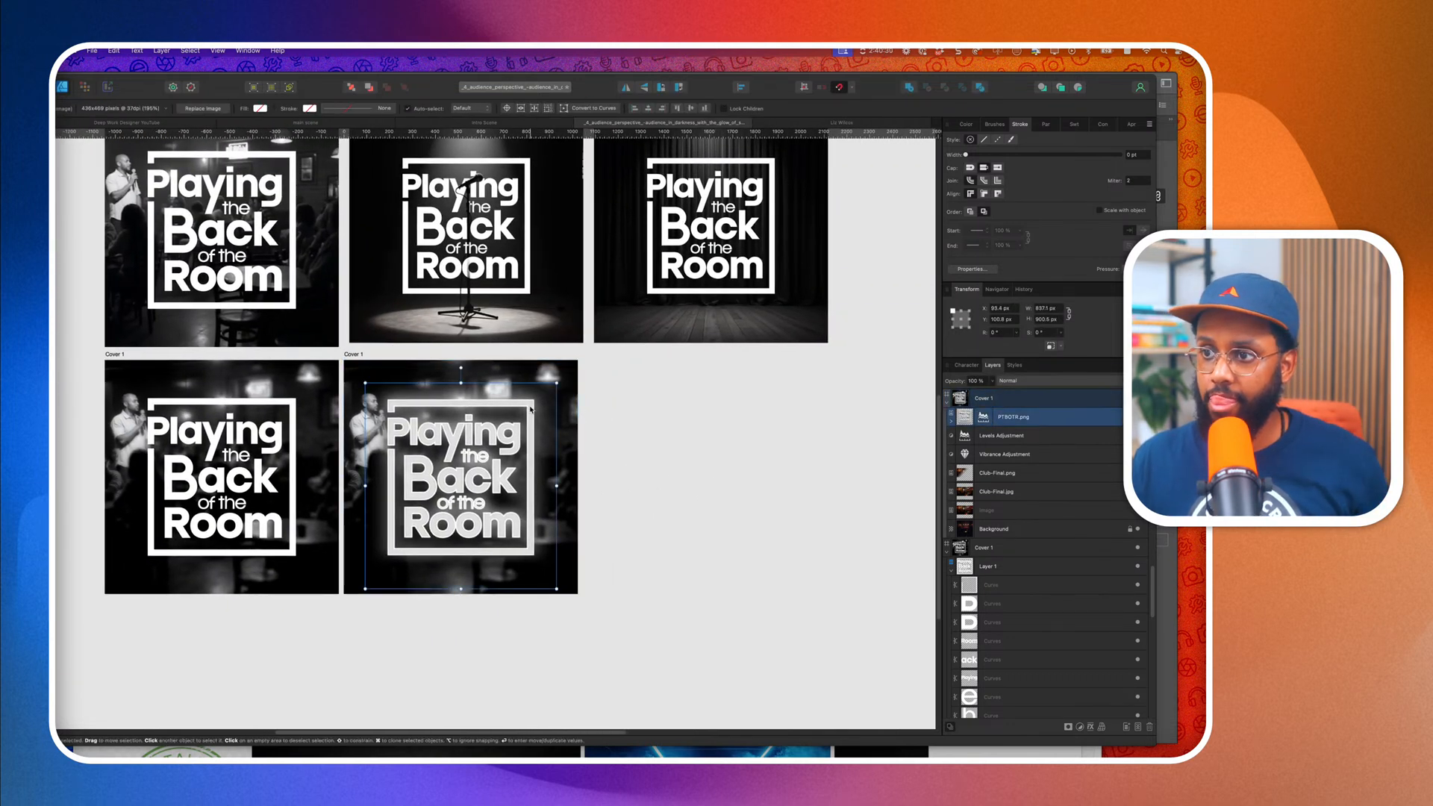
{"action": "left_click", "coordinate": [559, 365]}
{"action": "left_click_drag", "start_coordinate": [560, 365], "coordinate": [783, 394]}
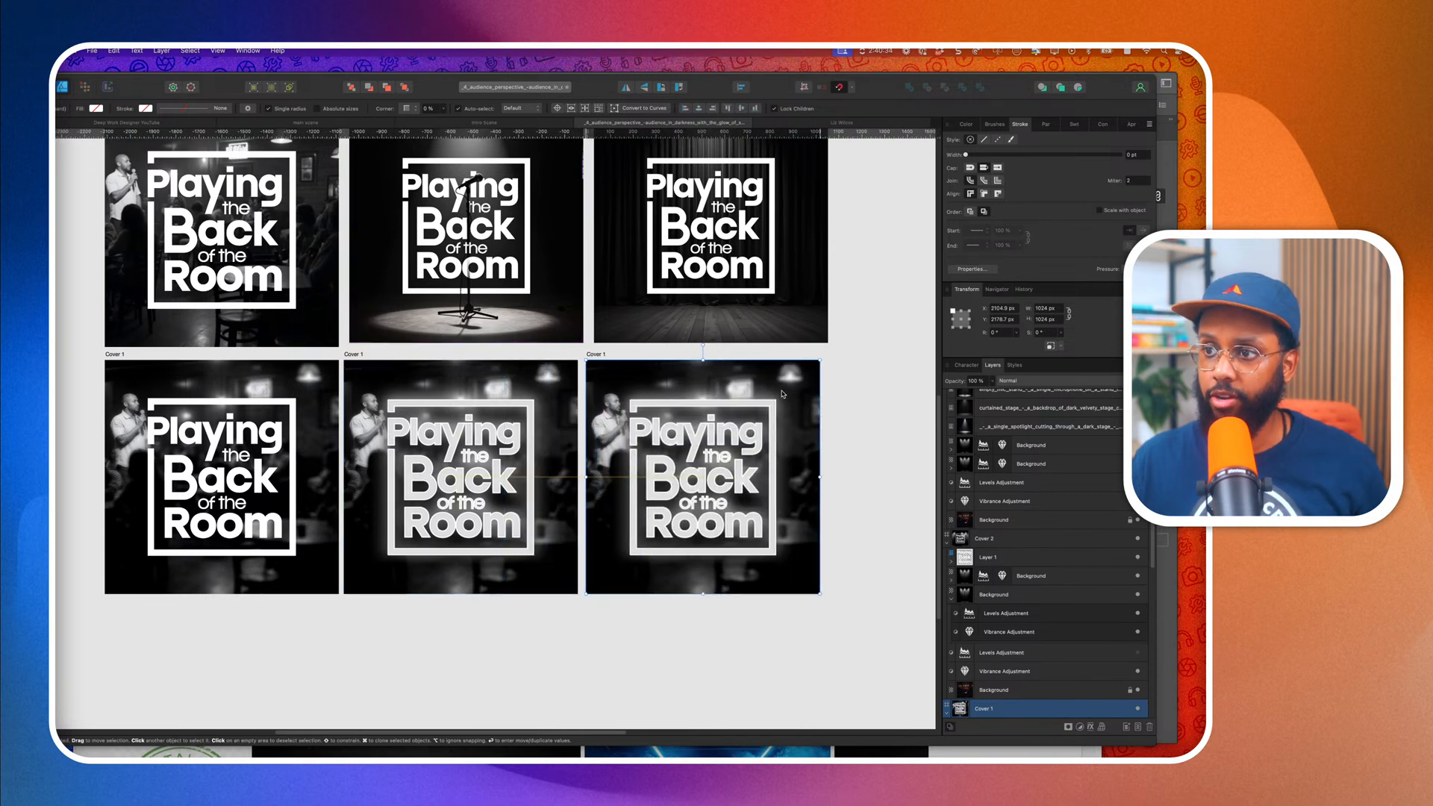
{"action": "left_click", "coordinate": [858, 413]}
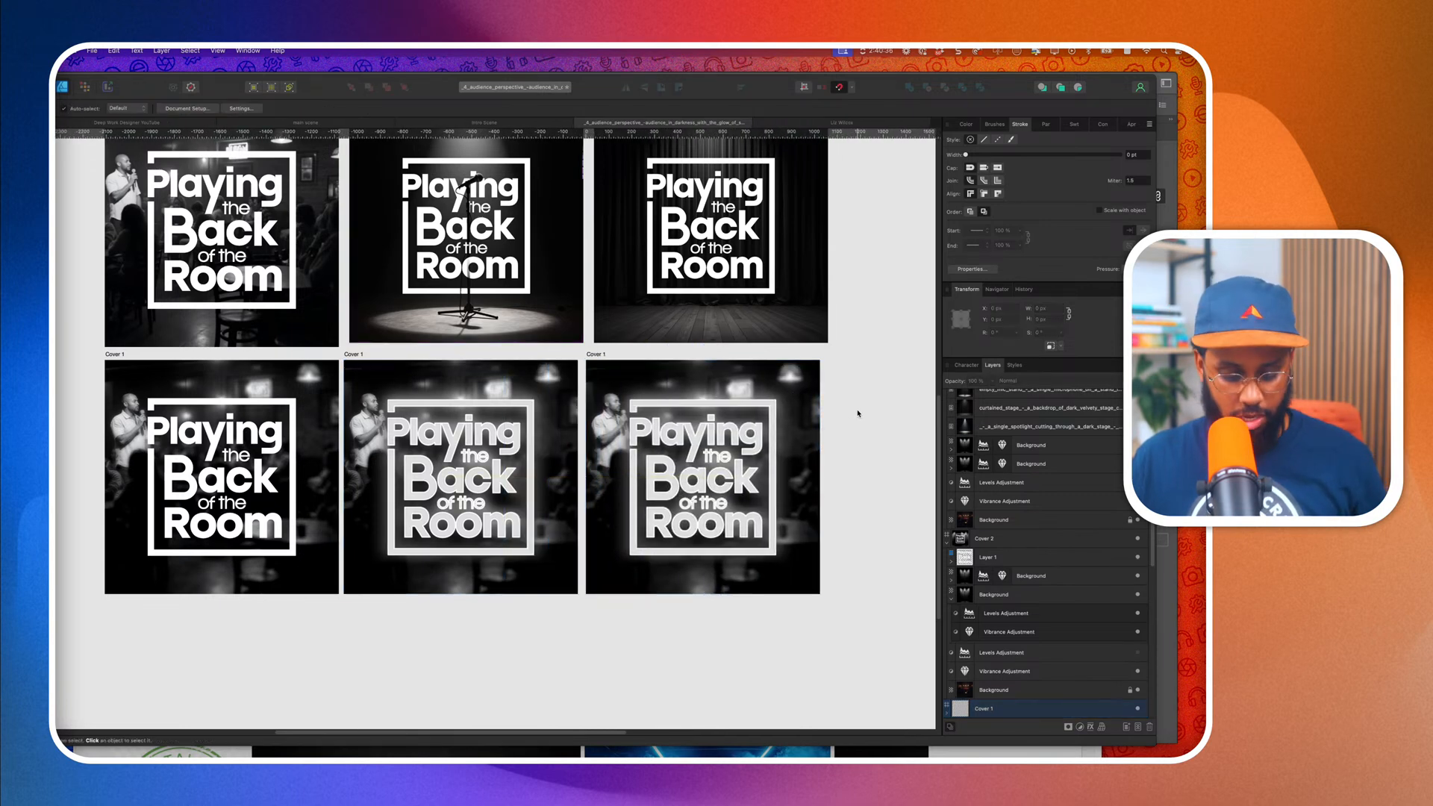
Switch to Leonardo.ai in Chrome and compare the Original, Ultra Upscale and No Background versions of the metallic title image.
{"action": "key", "text": "super+Tab"}
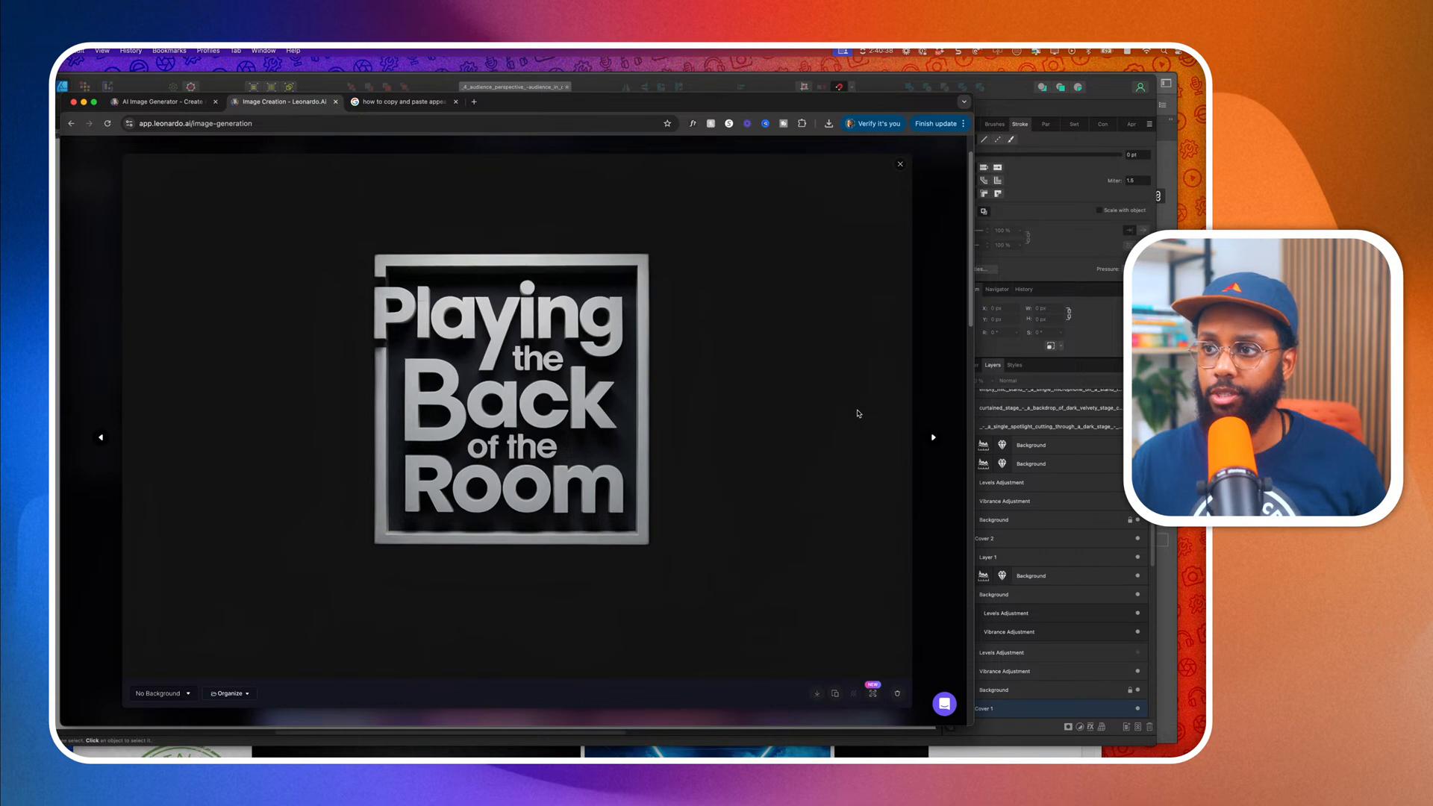
{"action": "left_click", "coordinate": [181, 695]}
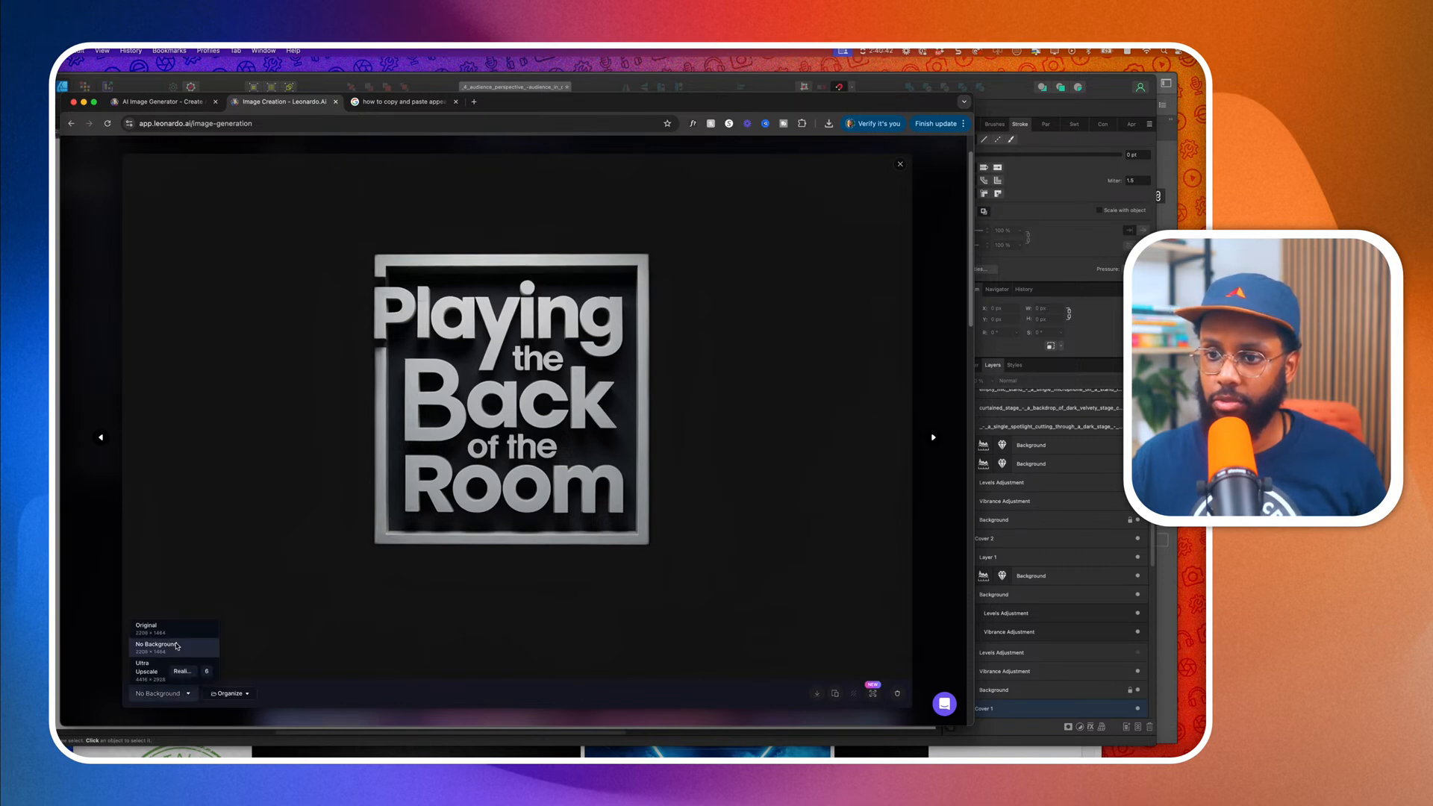
{"action": "left_click", "coordinate": [183, 671]}
{"action": "left_click", "coordinate": [182, 693]}
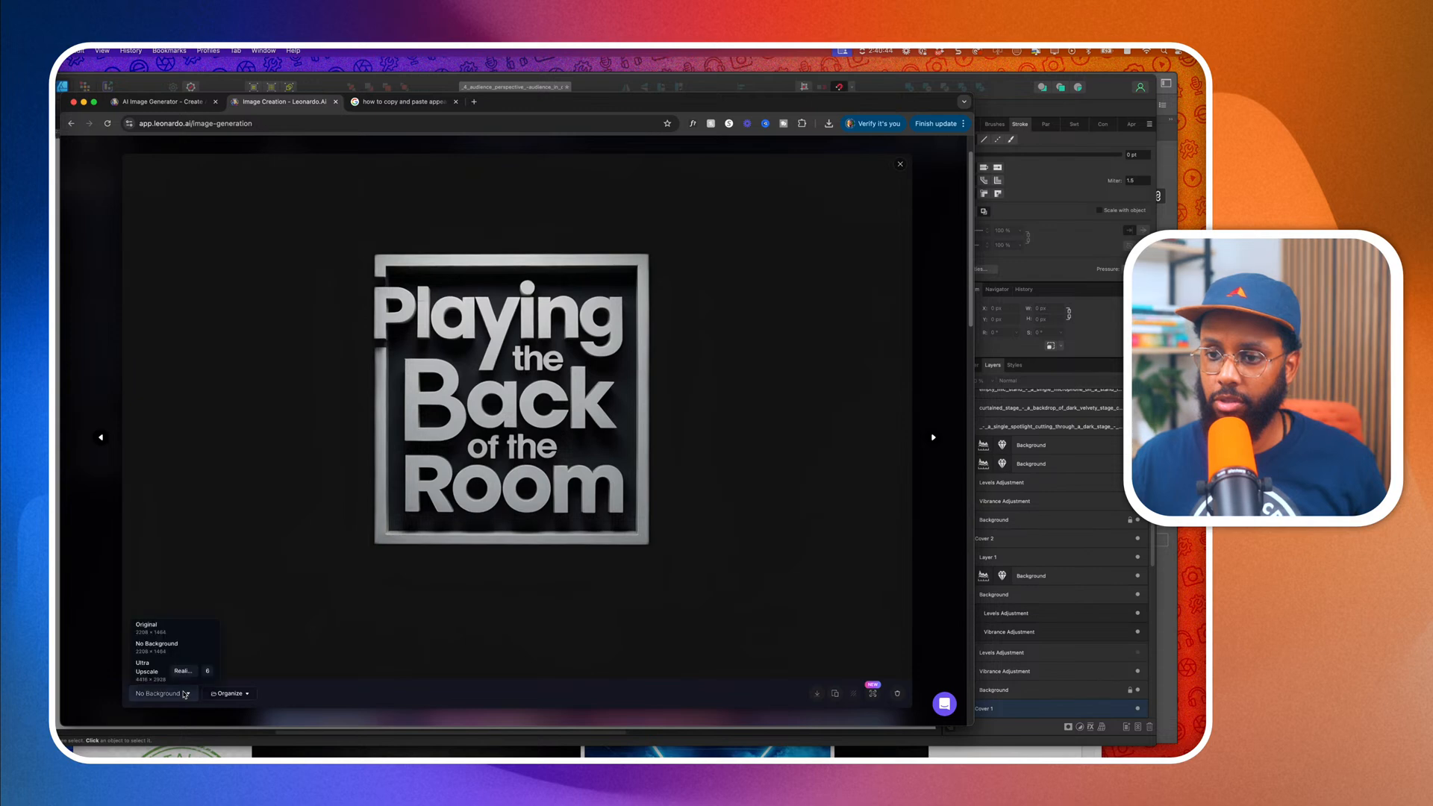
{"action": "left_click", "coordinate": [158, 628]}
{"action": "left_click", "coordinate": [153, 694]}
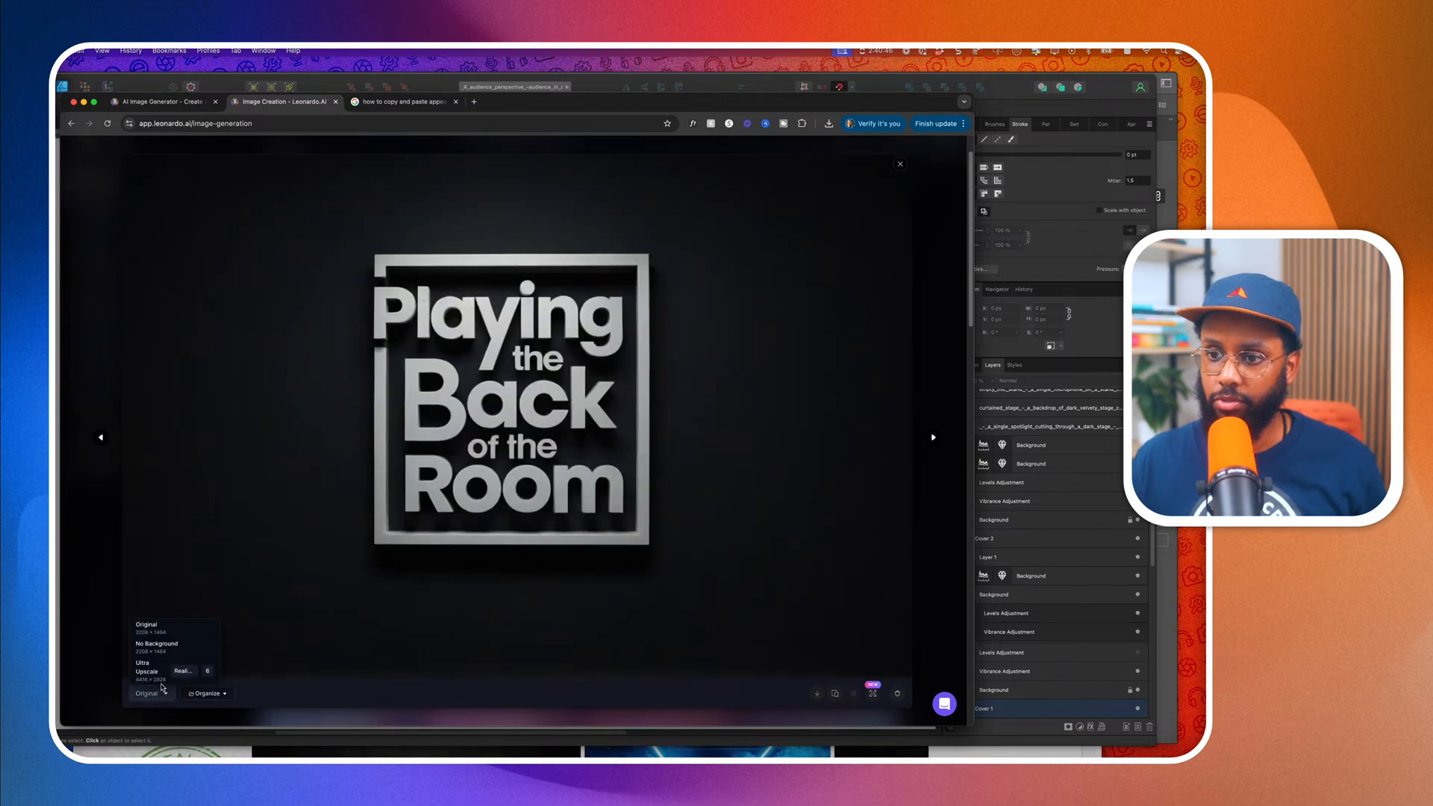
{"action": "left_click", "coordinate": [152, 672]}
{"action": "left_click", "coordinate": [153, 694]}
{"action": "left_click", "coordinate": [157, 650]}
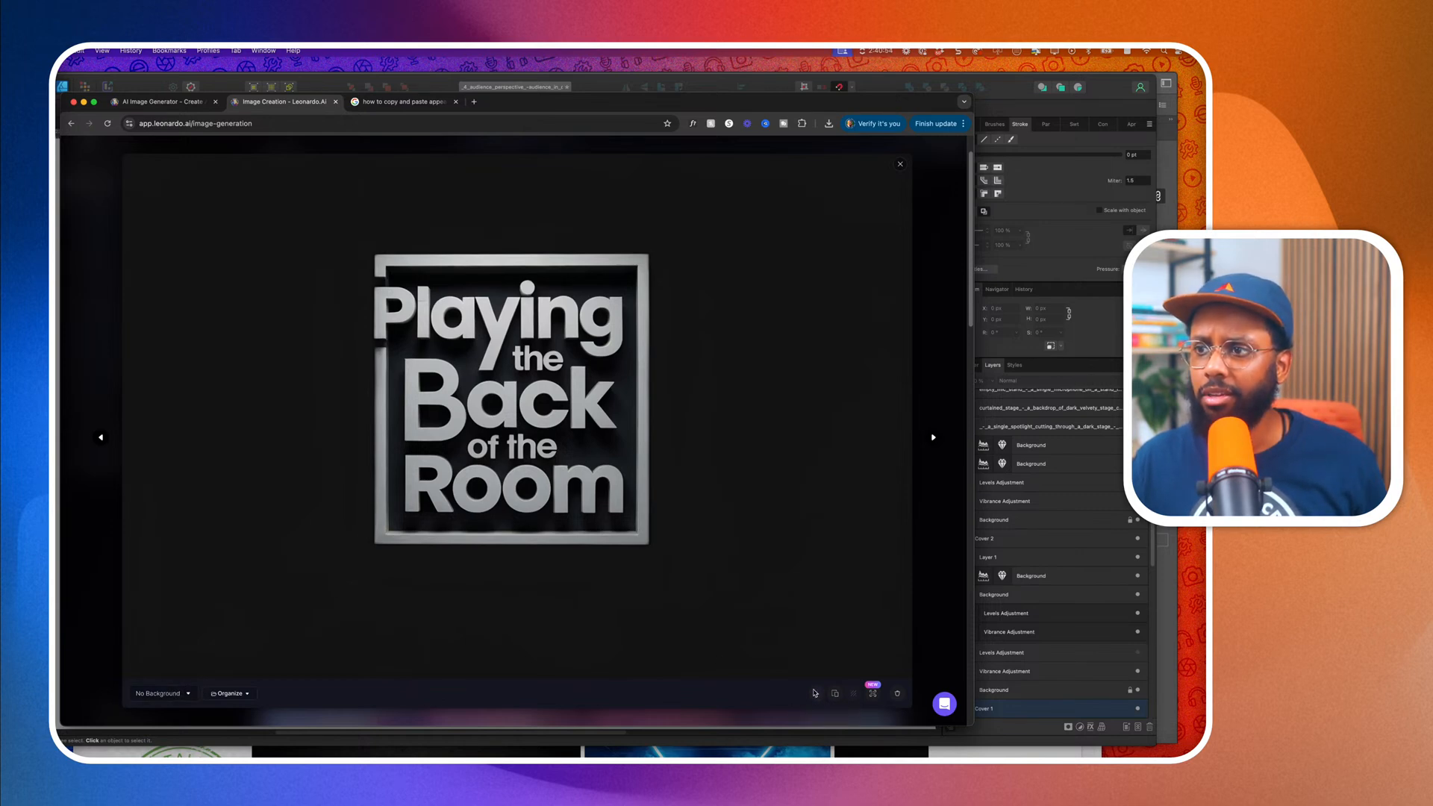
Download the No Background version of the metallic title image as a PNG into the Working Files folder.
{"action": "left_click", "coordinate": [815, 694]}
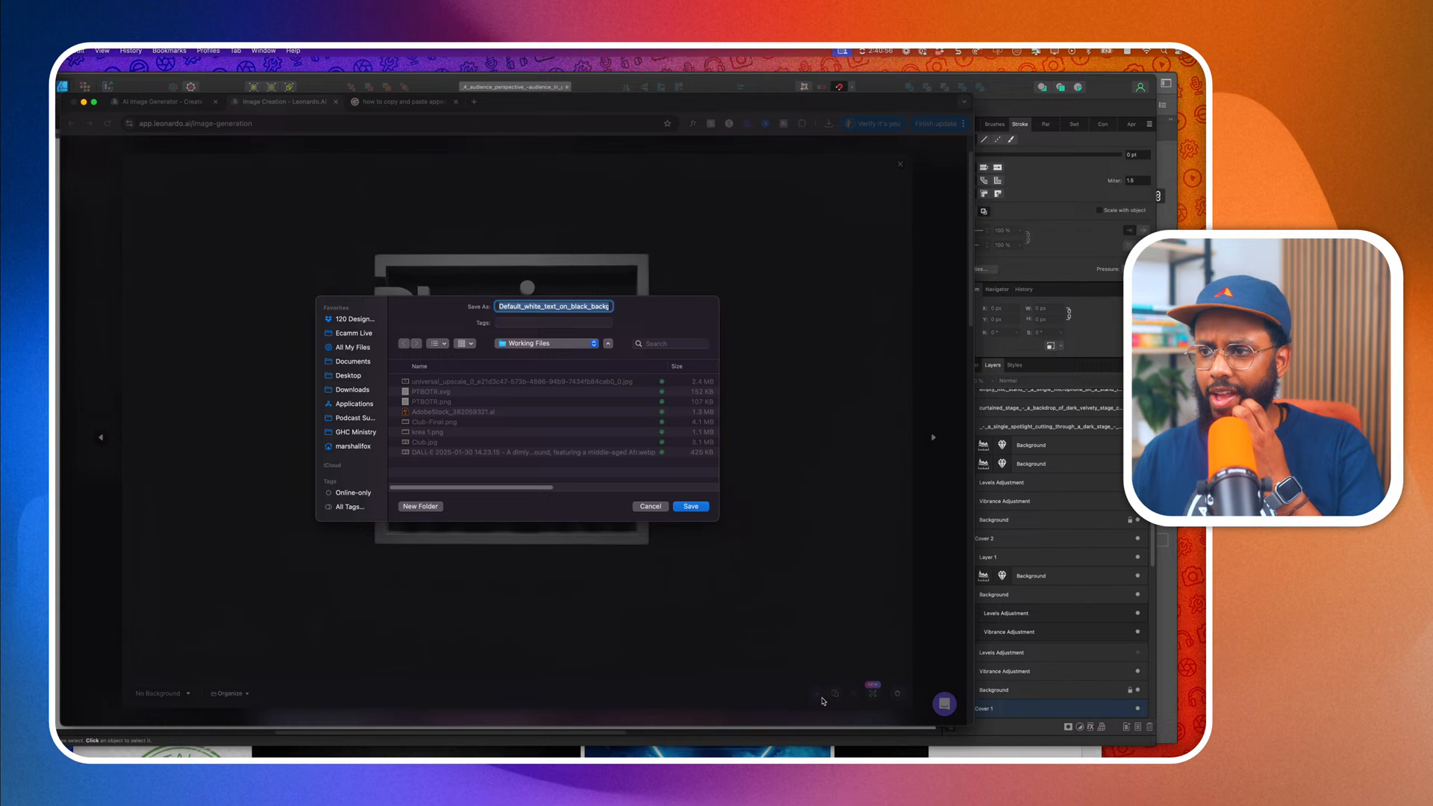
{"action": "left_click", "coordinate": [691, 507]}
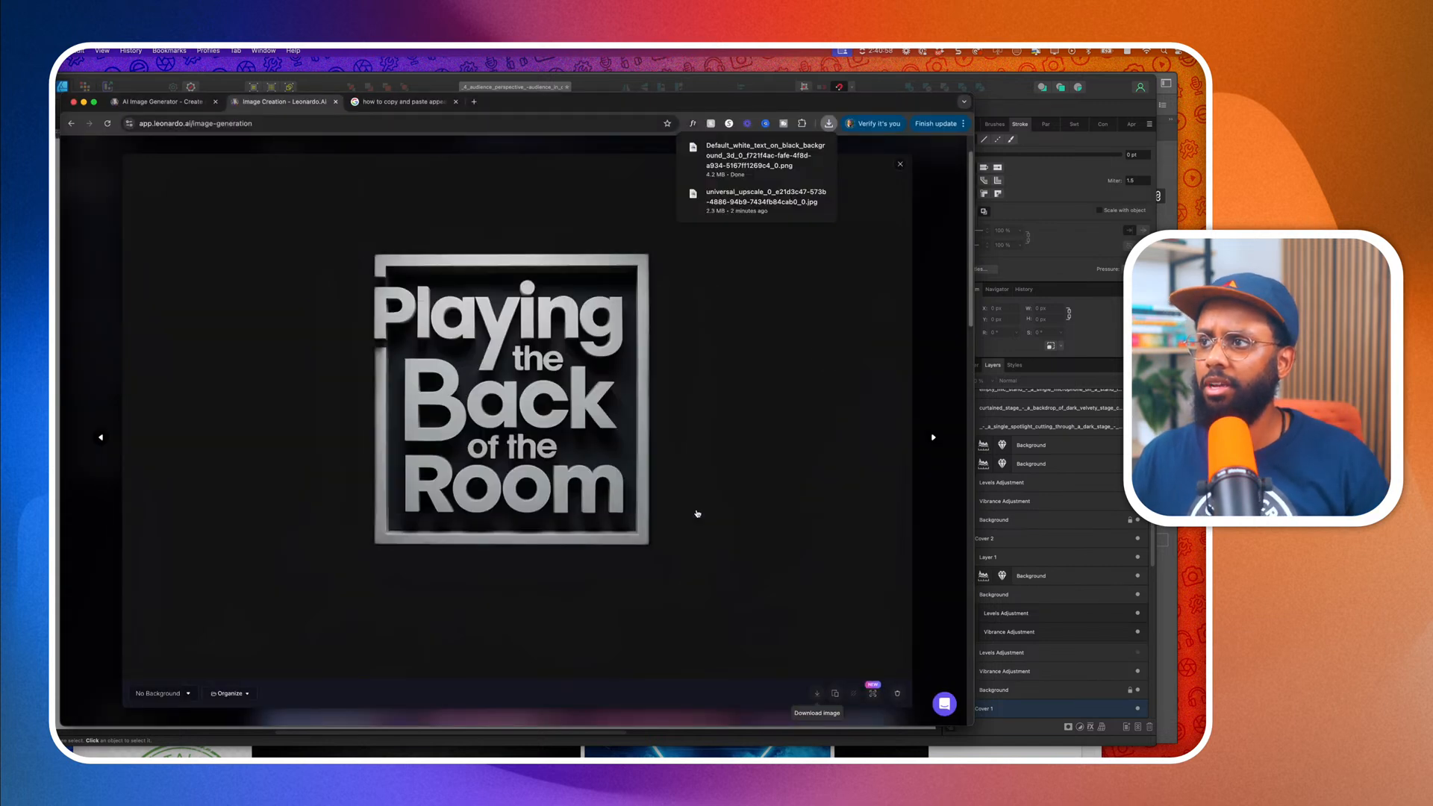
{"action": "left_click", "coordinate": [731, 160]}
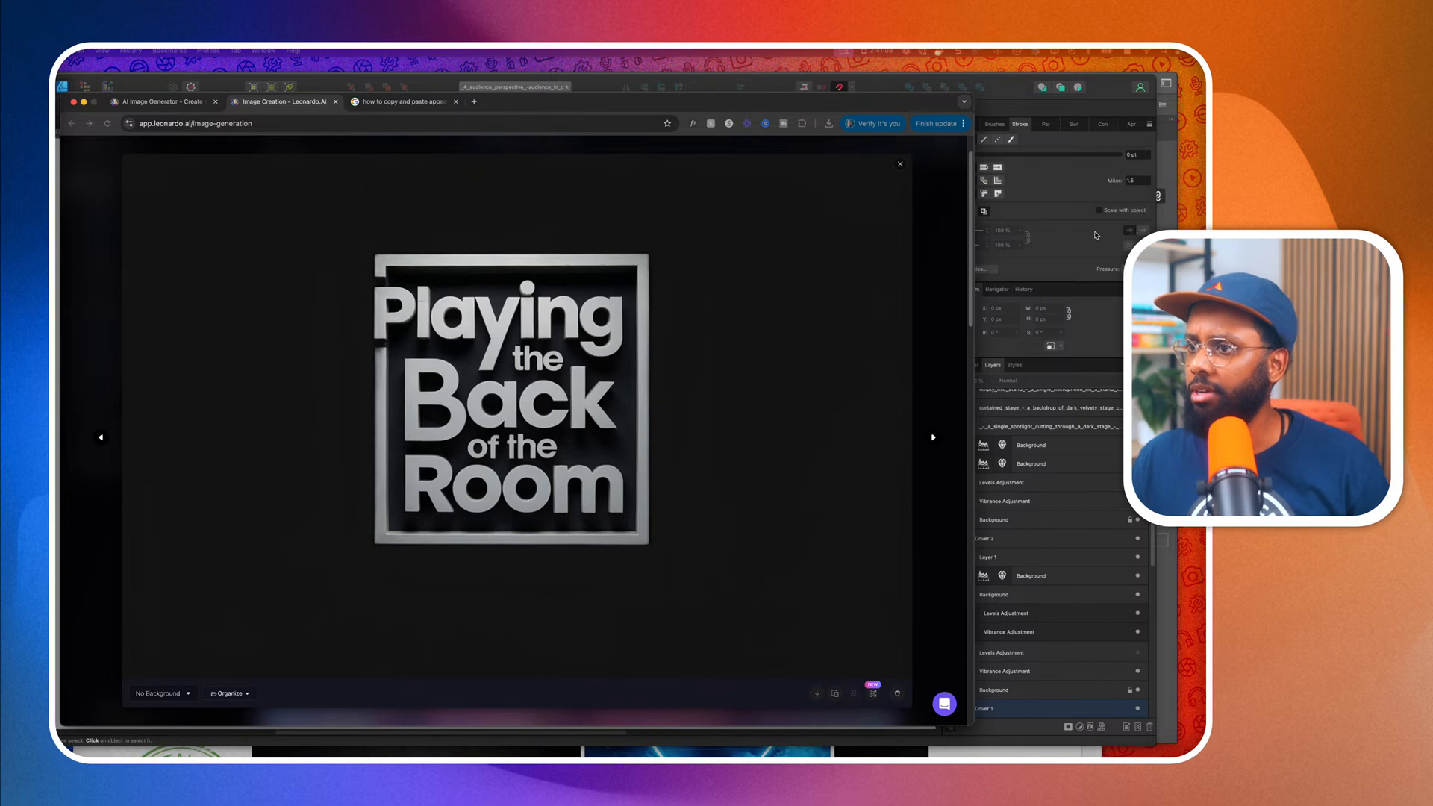
Return to Affinity Designer and place the downloaded Default_white_text_on_black_background PNG on the newest cover at its original size.
{"action": "left_click", "coordinate": [1104, 316]}
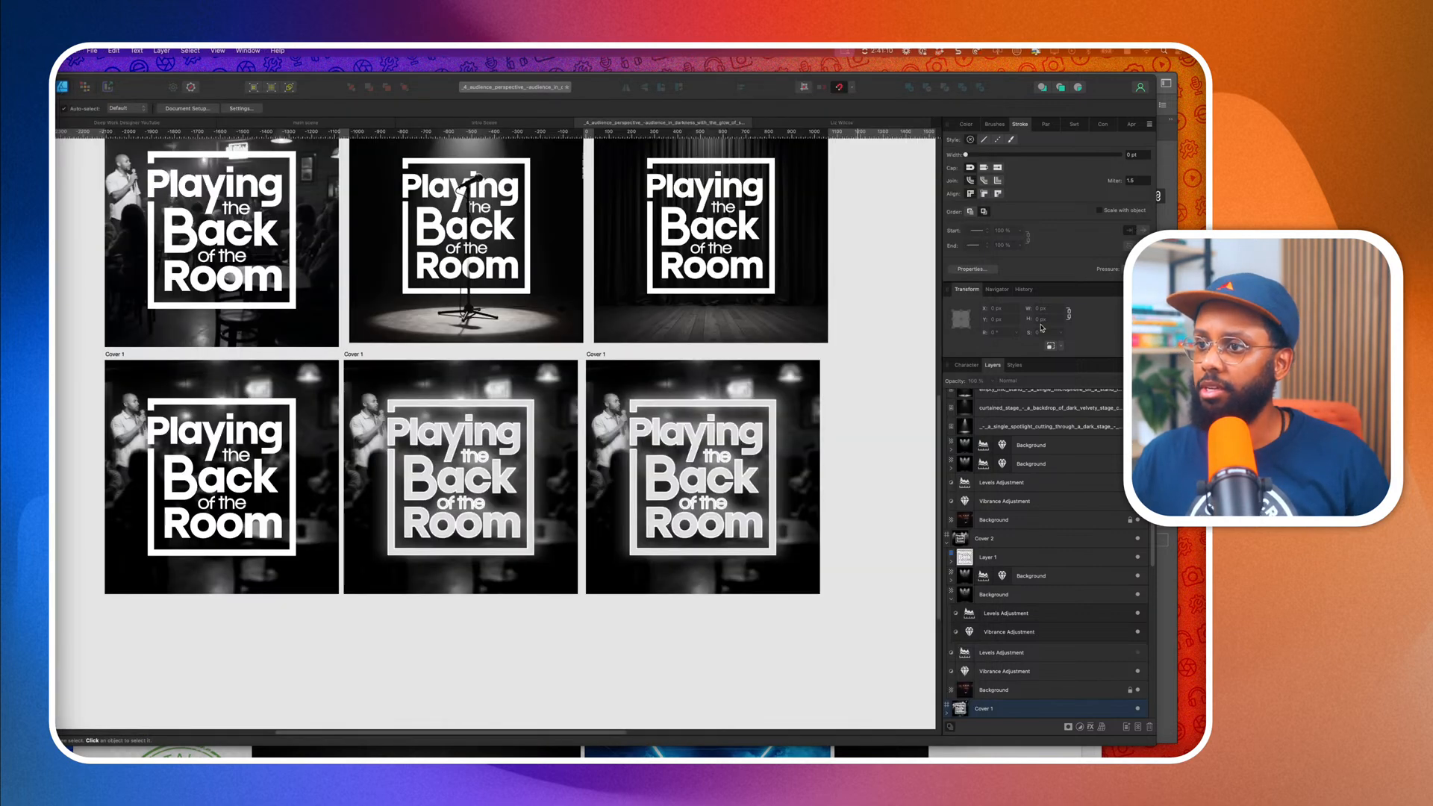
{"action": "left_click", "coordinate": [91, 50]}
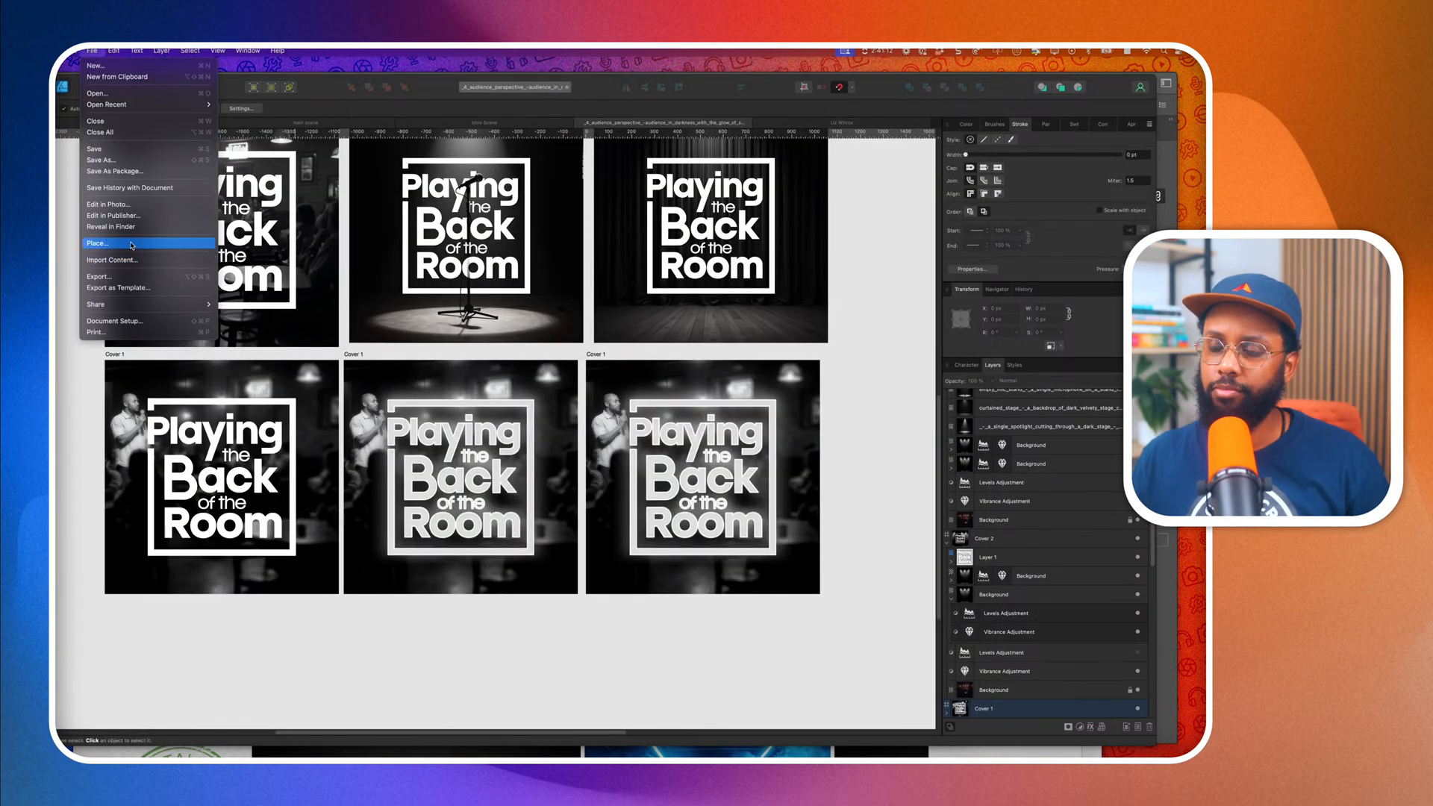
{"action": "left_click", "coordinate": [450, 390]}
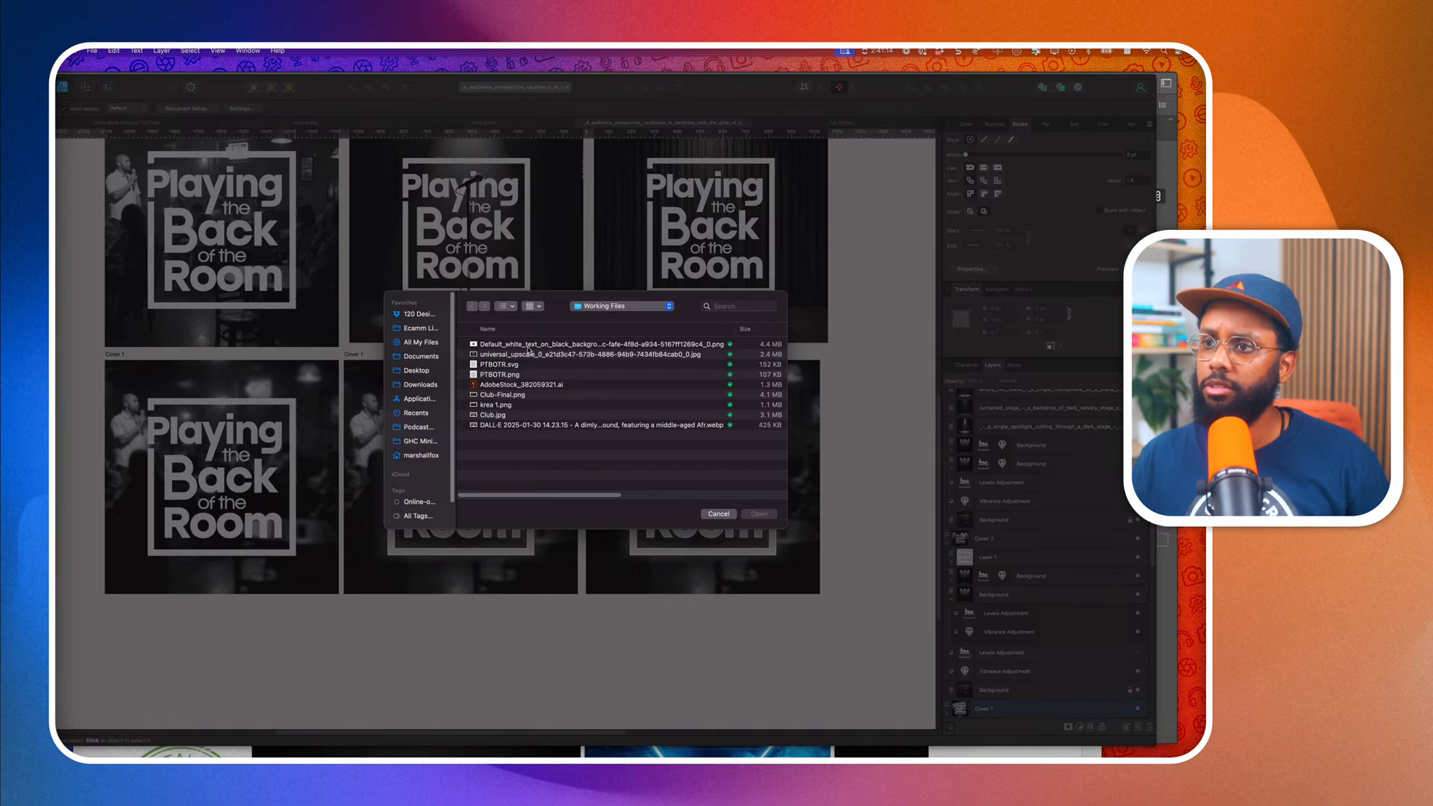
{"action": "left_click", "coordinate": [527, 345]}
{"action": "left_click", "coordinate": [758, 514]}
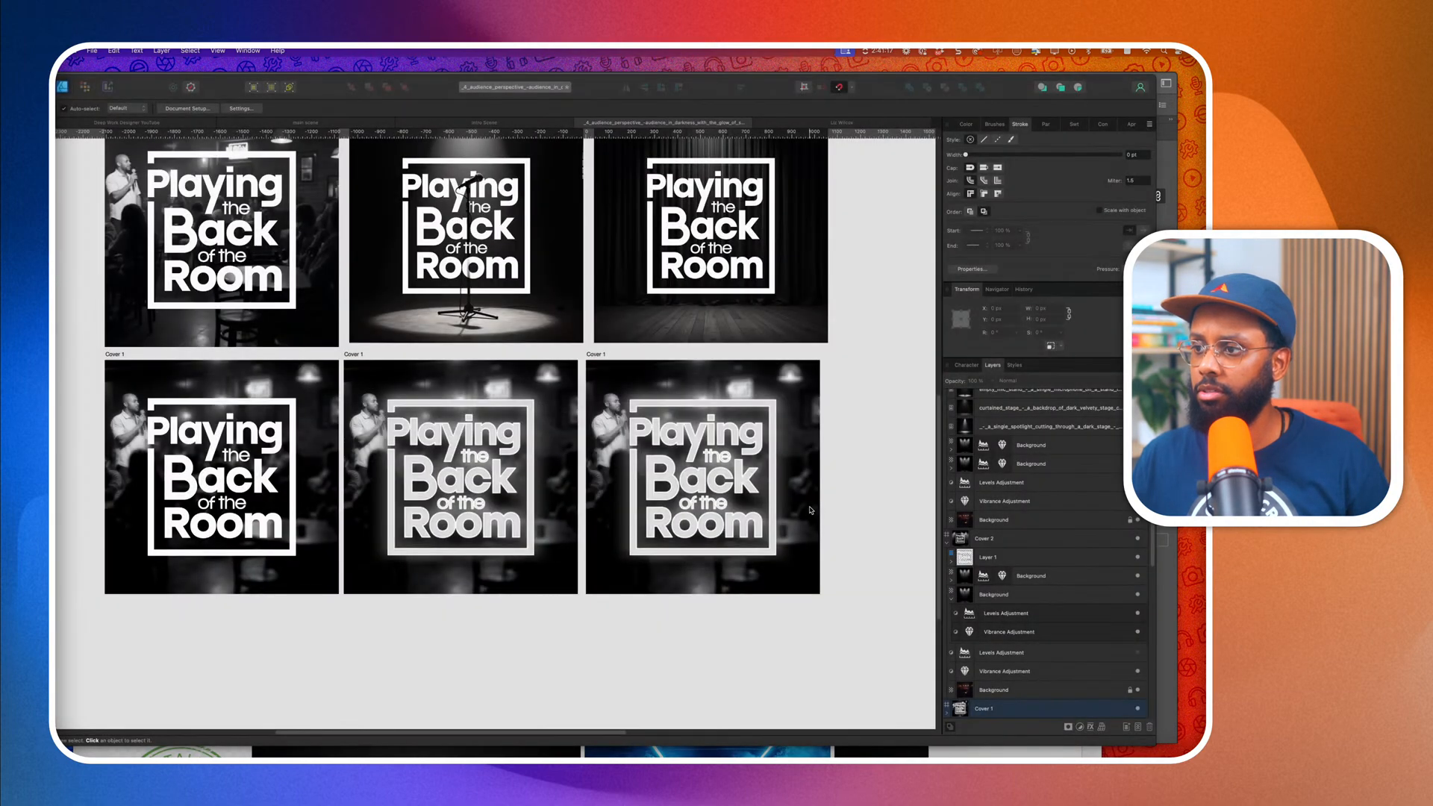
{"action": "left_click", "coordinate": [811, 510]}
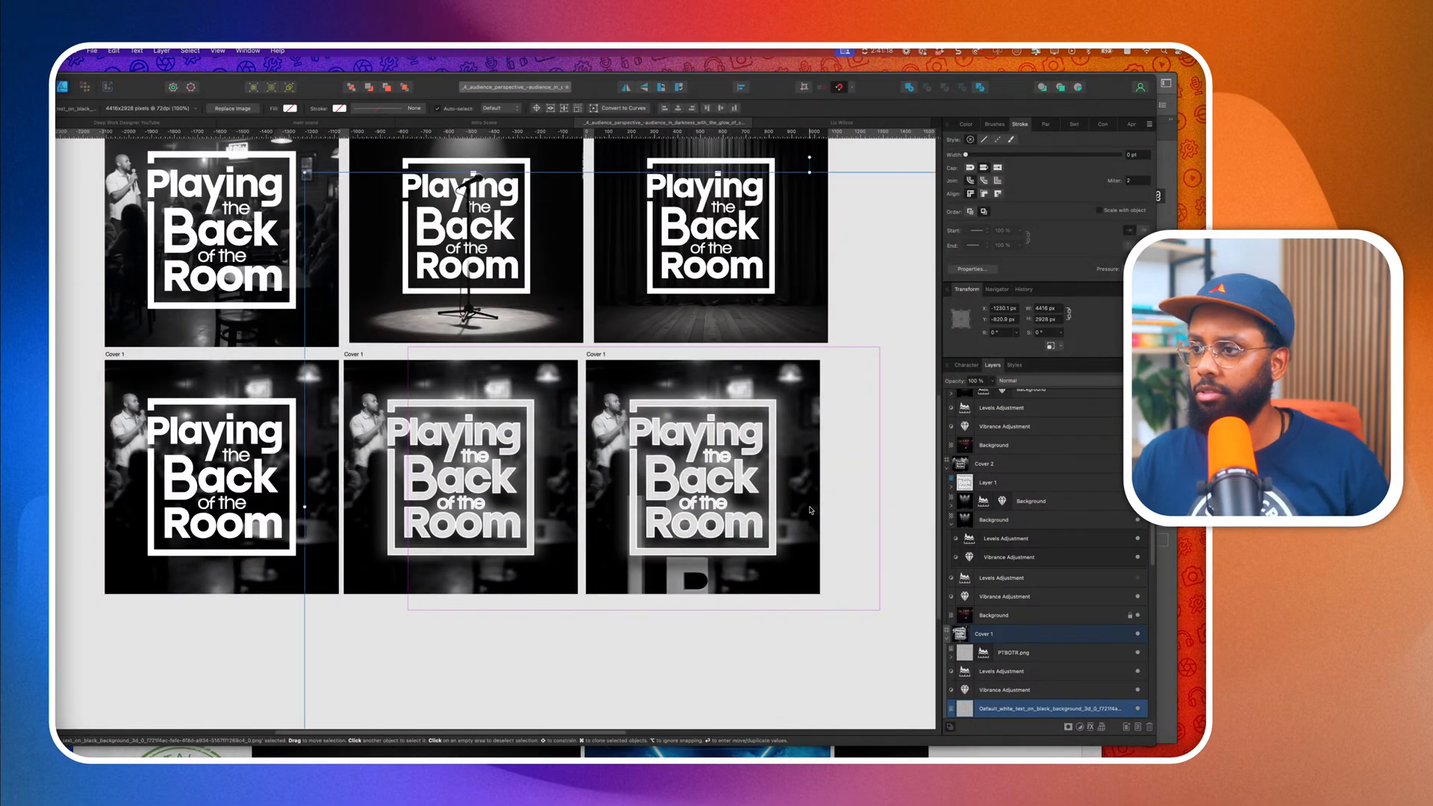
Move the placed metallic title off the cover onto the empty canvas and inspect its background removal up close.
{"action": "key", "text": "super+0"}
{"action": "scroll", "coordinate": [810, 515], "scroll_direction": "right", "scroll_amount": 5}
{"action": "scroll", "coordinate": [810, 515], "scroll_direction": "down", "scroll_amount": 2}
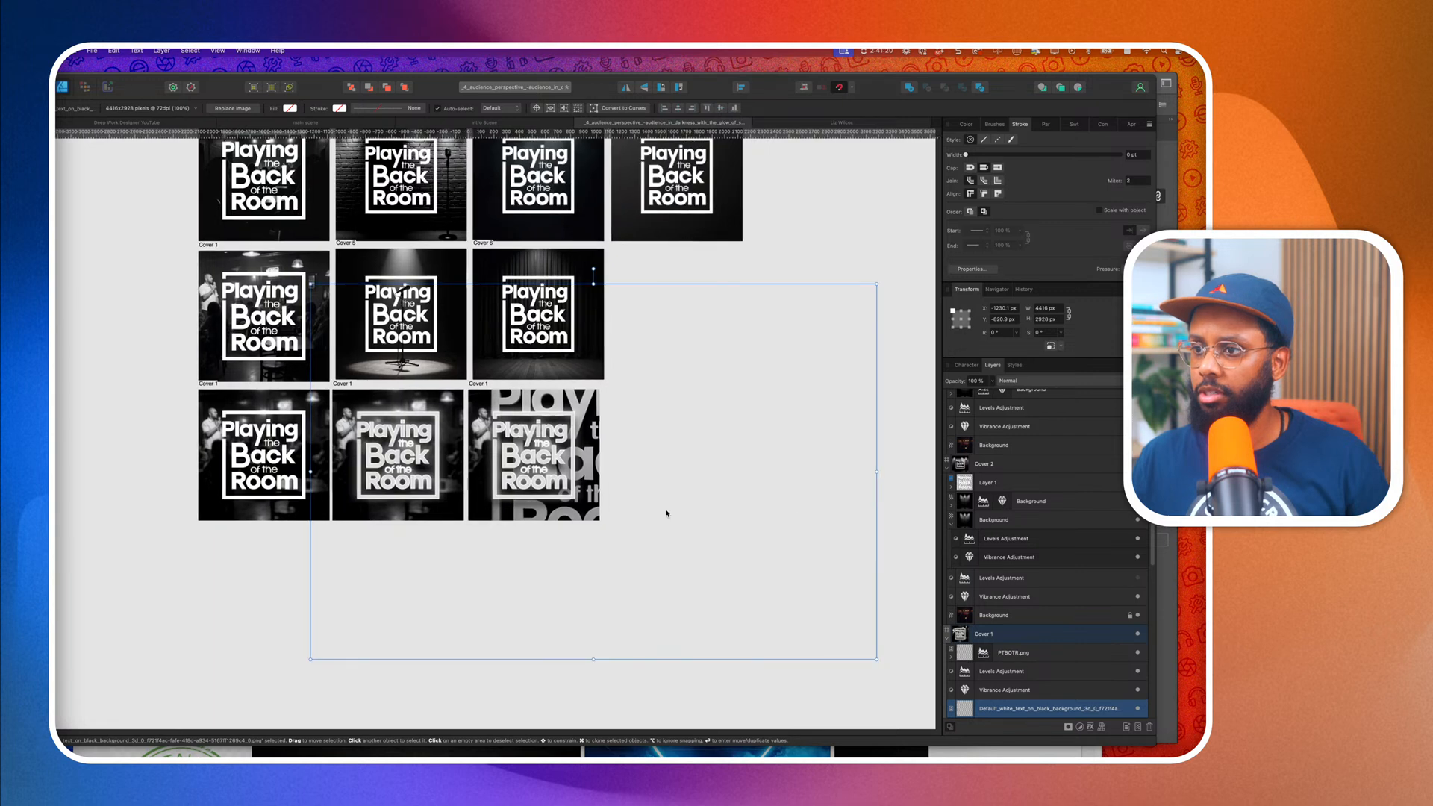
{"action": "left_click_drag", "start_coordinate": [657, 506], "coordinate": [947, 552]}
{"action": "scroll", "coordinate": [743, 511], "scroll_direction": "right", "scroll_amount": 5}
{"action": "scroll", "coordinate": [743, 511], "scroll_direction": "down", "scroll_amount": 2}
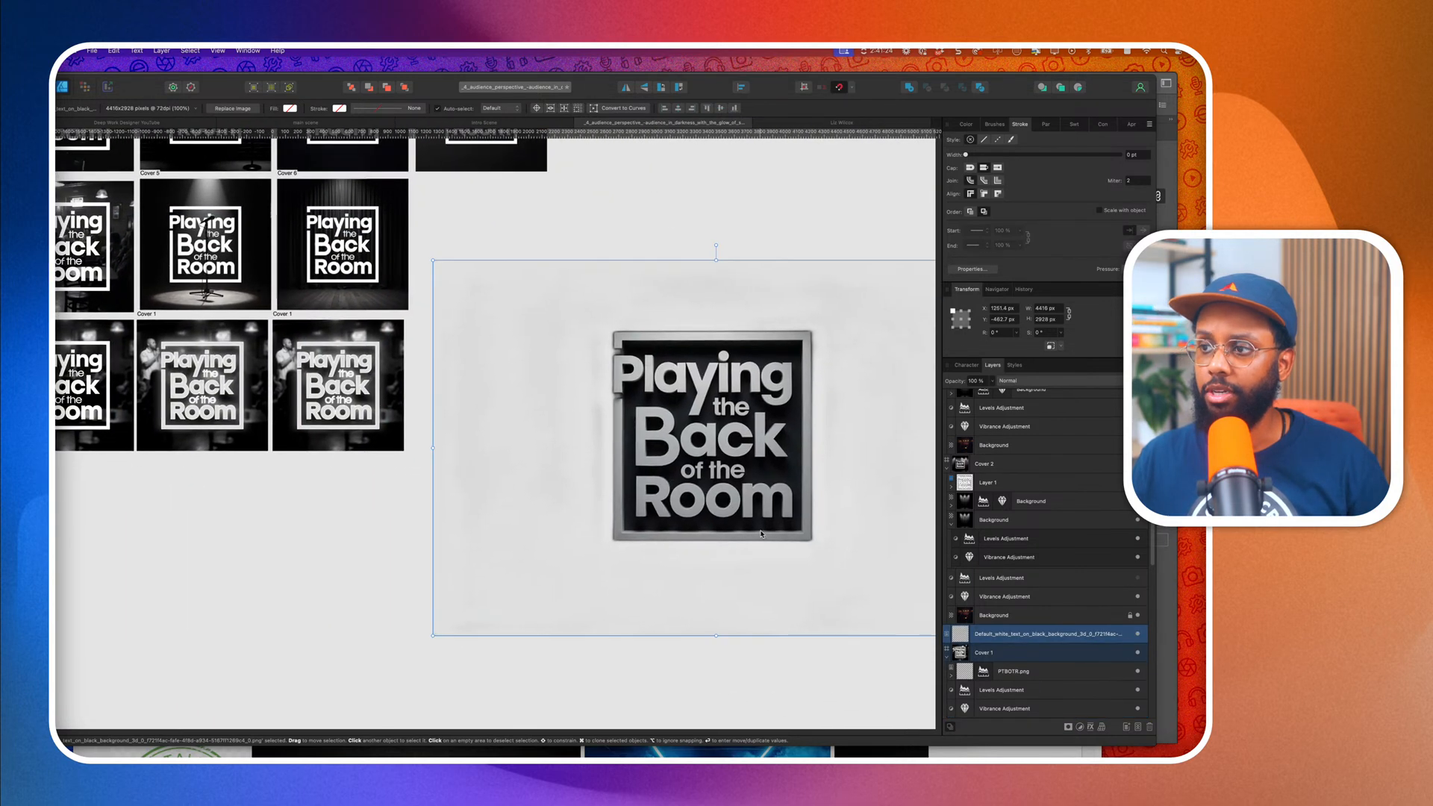
{"action": "scroll", "coordinate": [585, 621], "scroll_direction": "down", "scroll_amount": 2}
{"action": "scroll", "coordinate": [586, 620], "scroll_direction": "right", "scroll_amount": 2}
{"action": "left_click", "coordinate": [588, 625]}
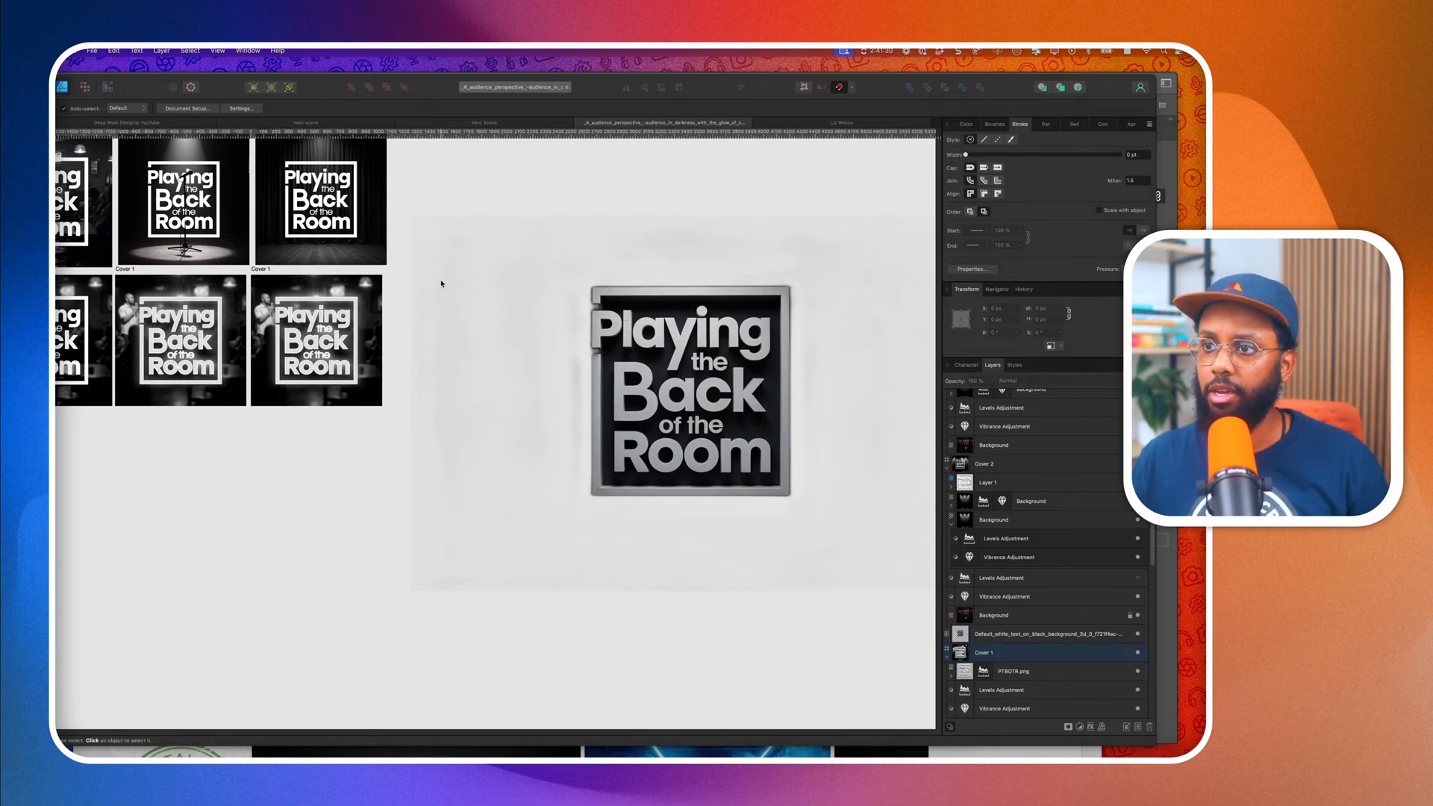
{"action": "scroll", "coordinate": [441, 284], "scroll_direction": "up", "scroll_amount": 5}
{"action": "scroll", "coordinate": [396, 406], "scroll_direction": "up", "scroll_amount": 3}
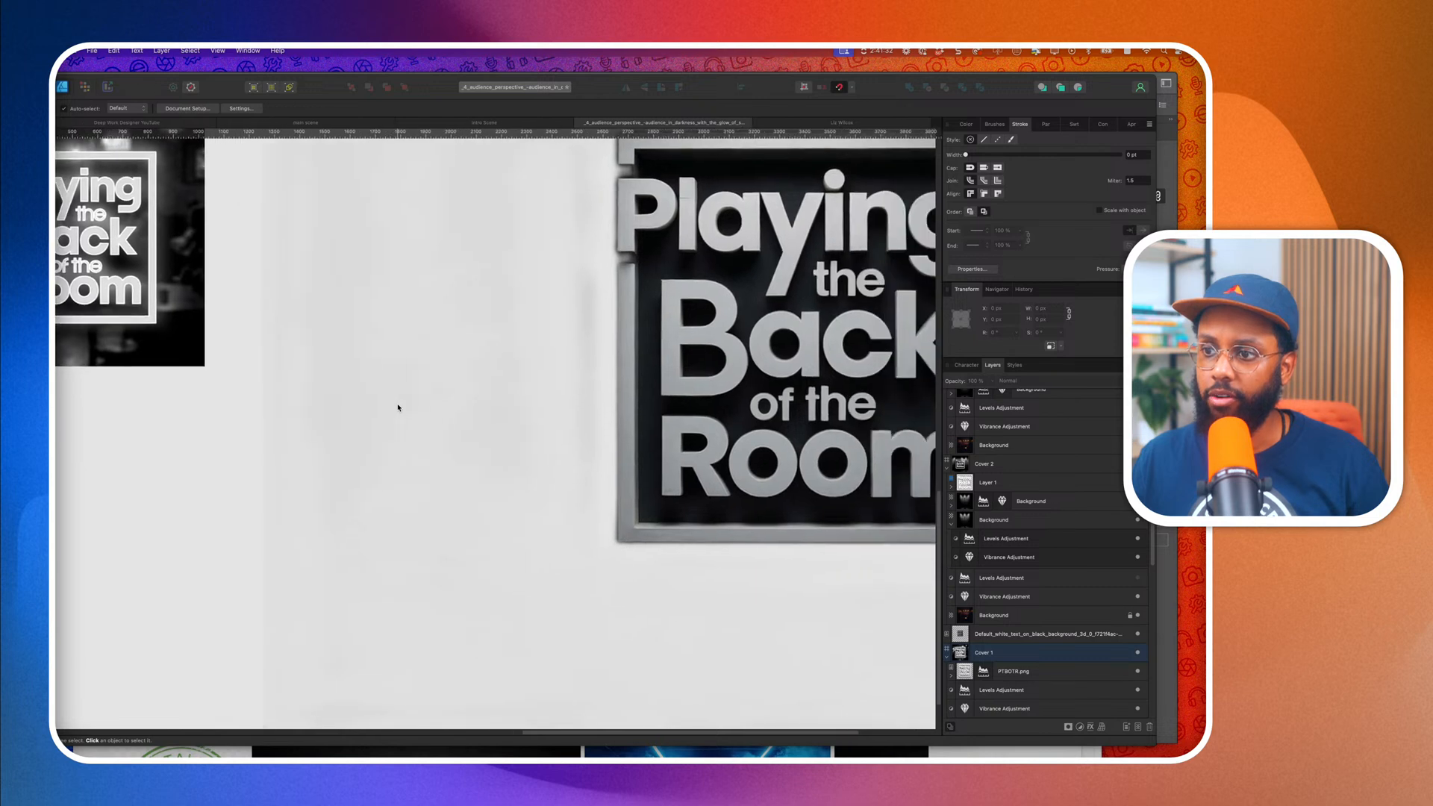
{"action": "scroll", "coordinate": [399, 407], "scroll_direction": "down", "scroll_amount": 8}
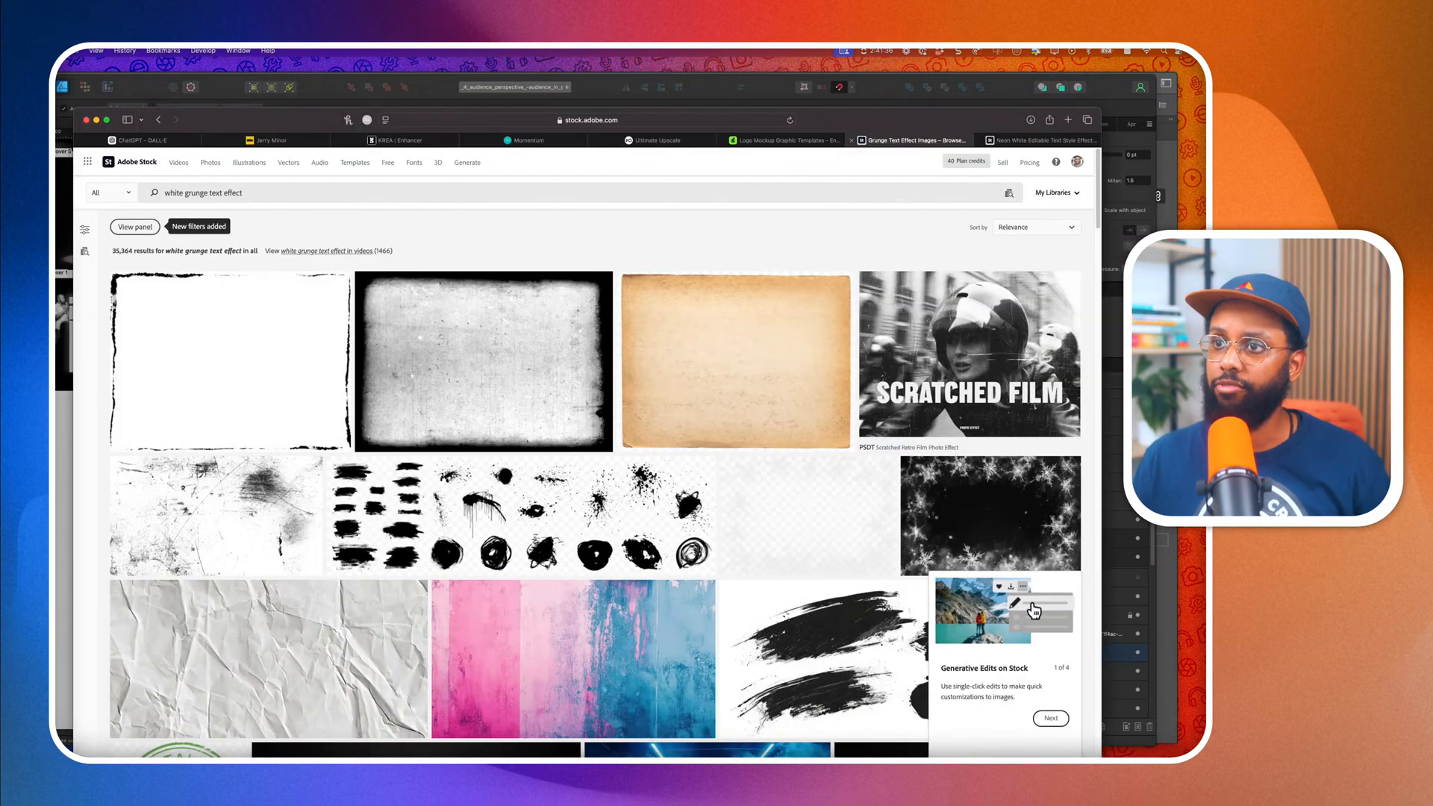
Switch to Safari, open remove.bg in a new tab and check the Working Files folder for an image to upload.
{"action": "key", "text": "super+Tab"}
{"action": "left_click", "coordinate": [1068, 120]}
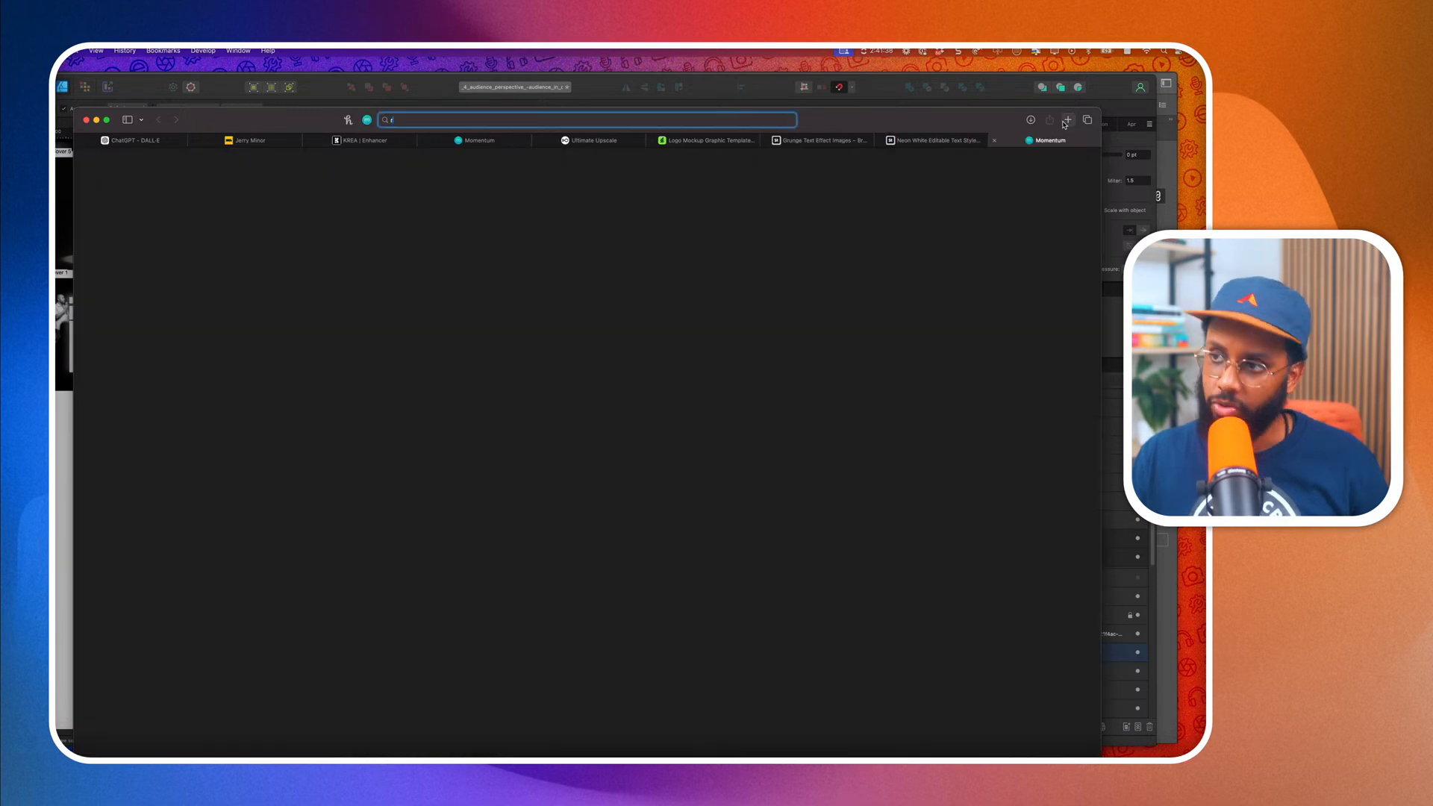
{"action": "type", "text": "remove.bg"}
{"action": "key", "text": "Return"}
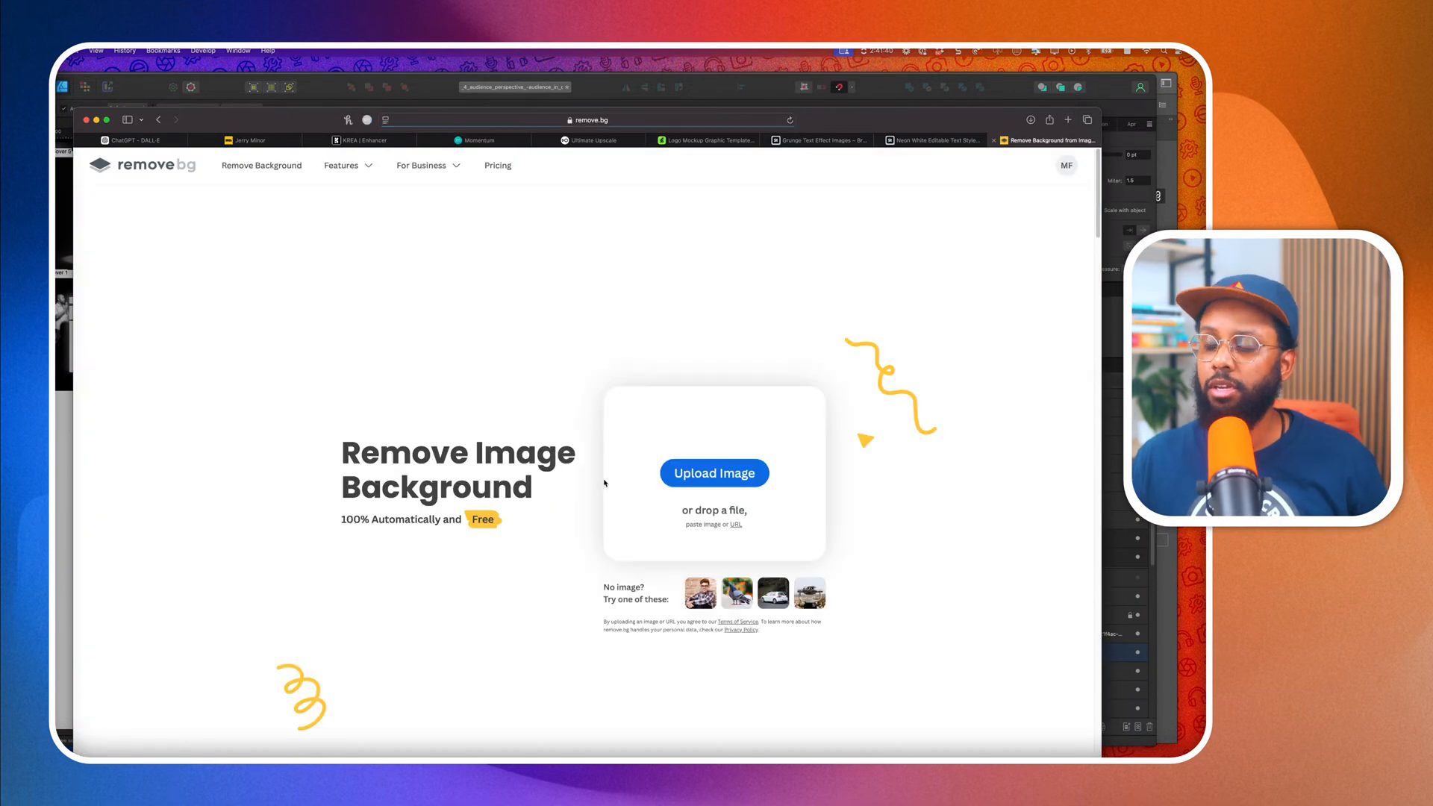
{"action": "left_click", "coordinate": [692, 496]}
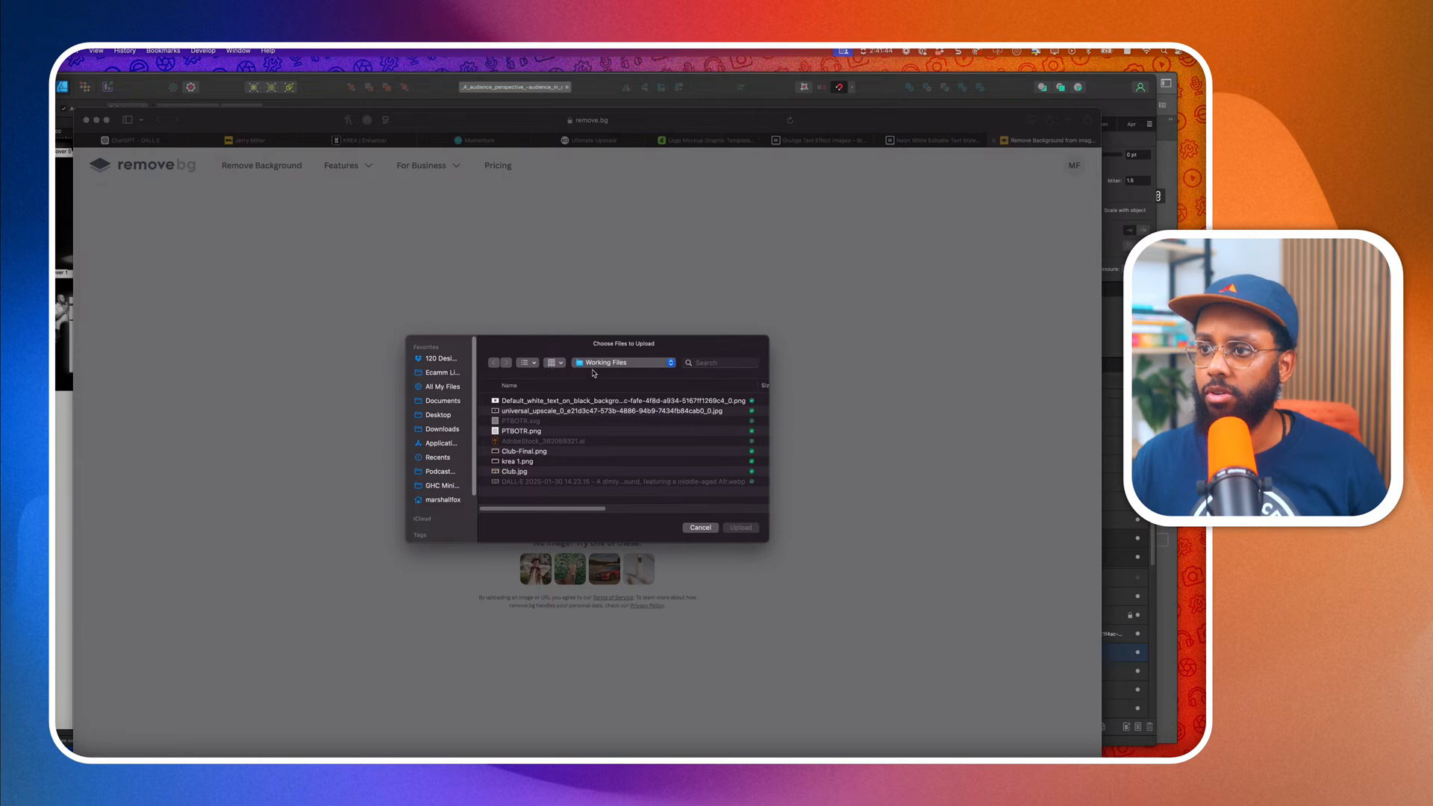
{"action": "left_click", "coordinate": [700, 526]}
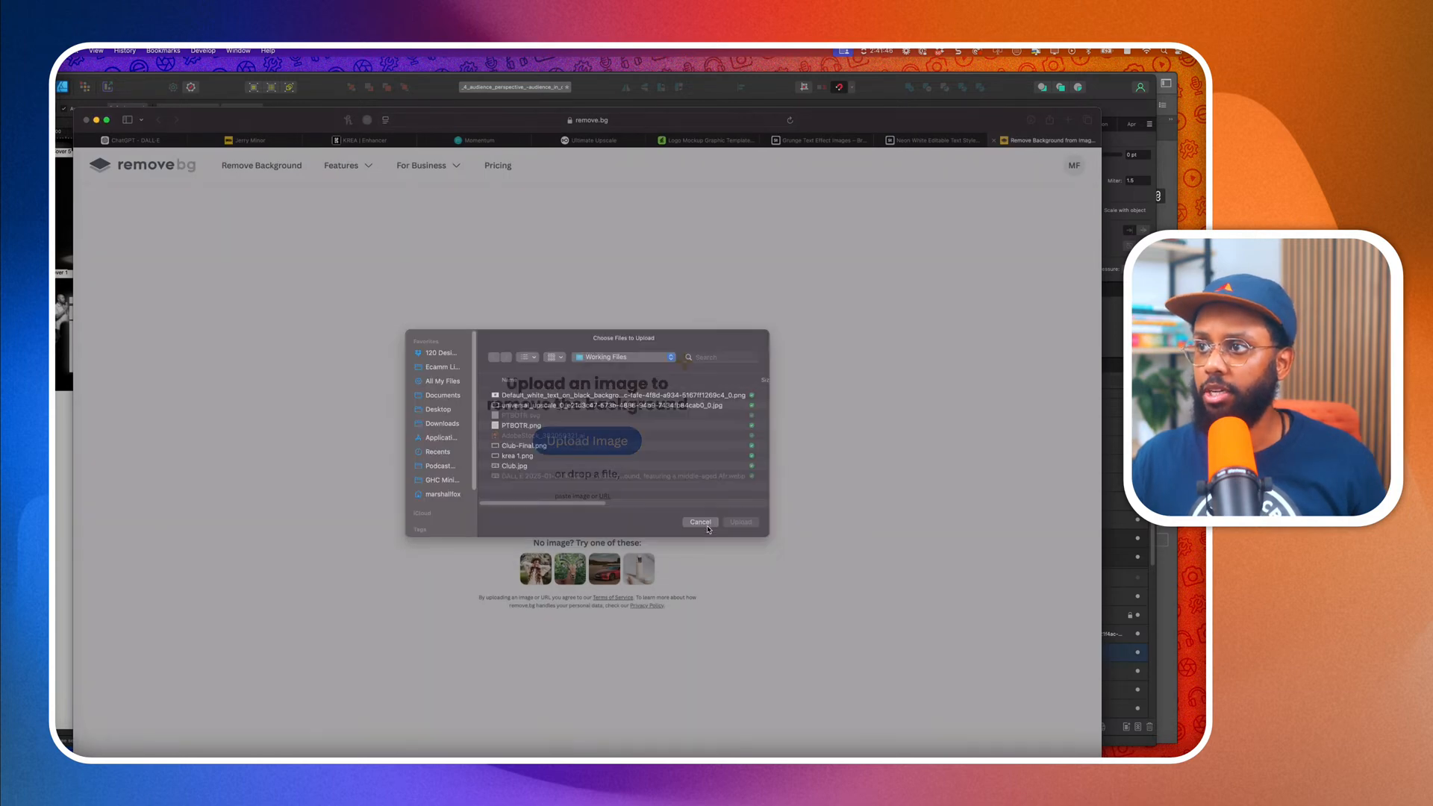
Switch to the Leonardo.ai page in Chrome and download the Ultra Upscale version of the metallic title image into the Working Files folder.
{"action": "key", "text": "super+Tab"}
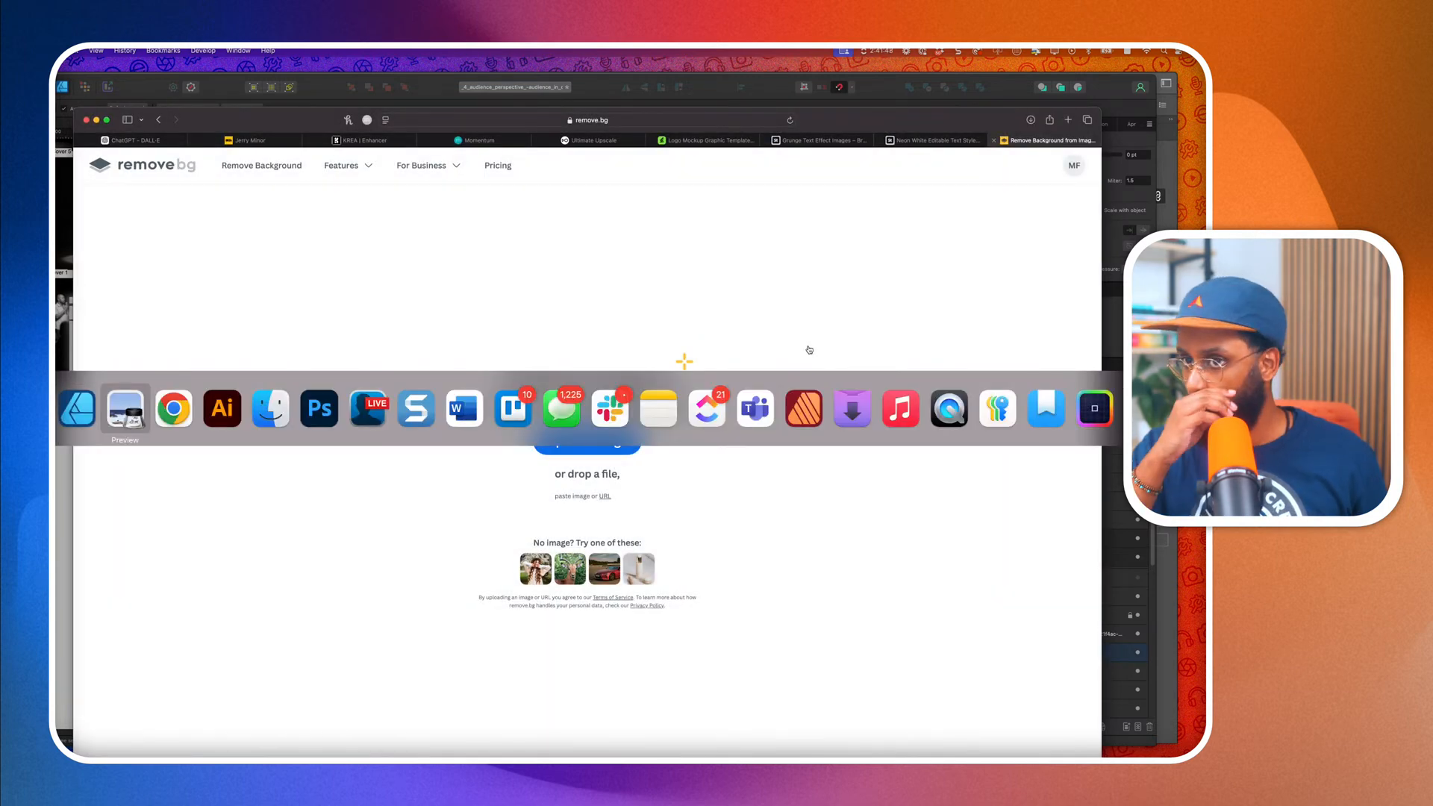
{"action": "key", "text": "super+Tab"}
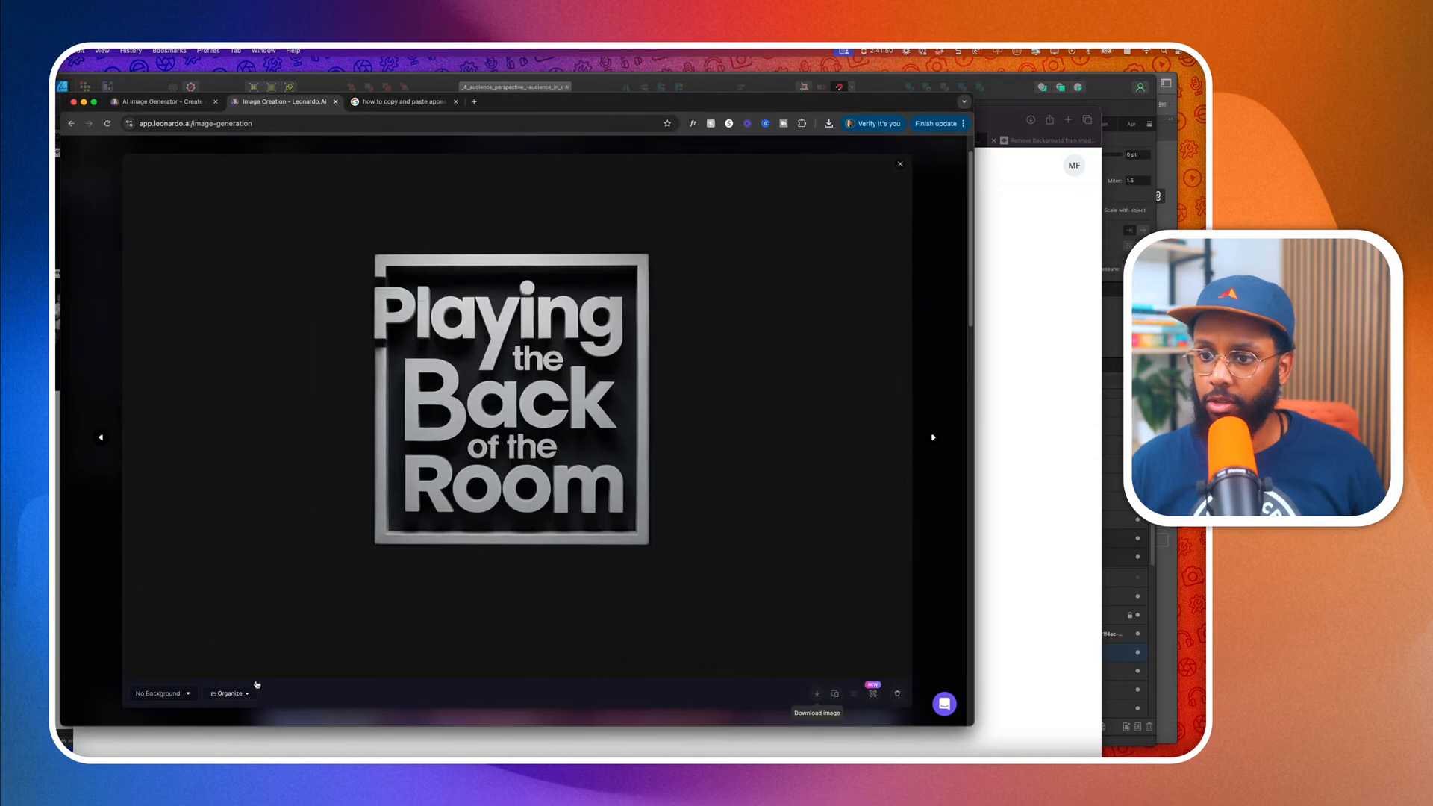
{"action": "left_click", "coordinate": [181, 694]}
{"action": "left_click", "coordinate": [156, 670]}
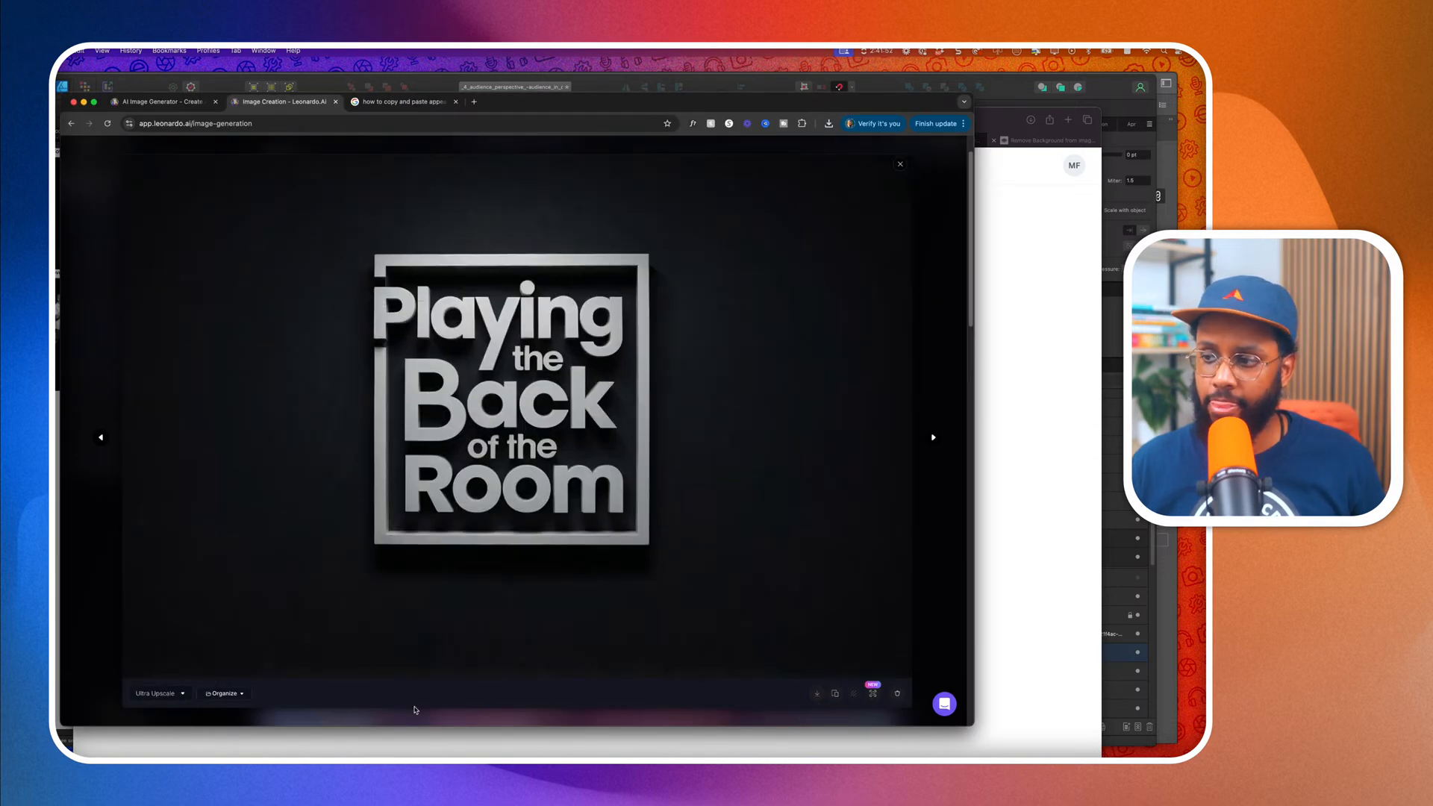
{"action": "left_click", "coordinate": [824, 694]}
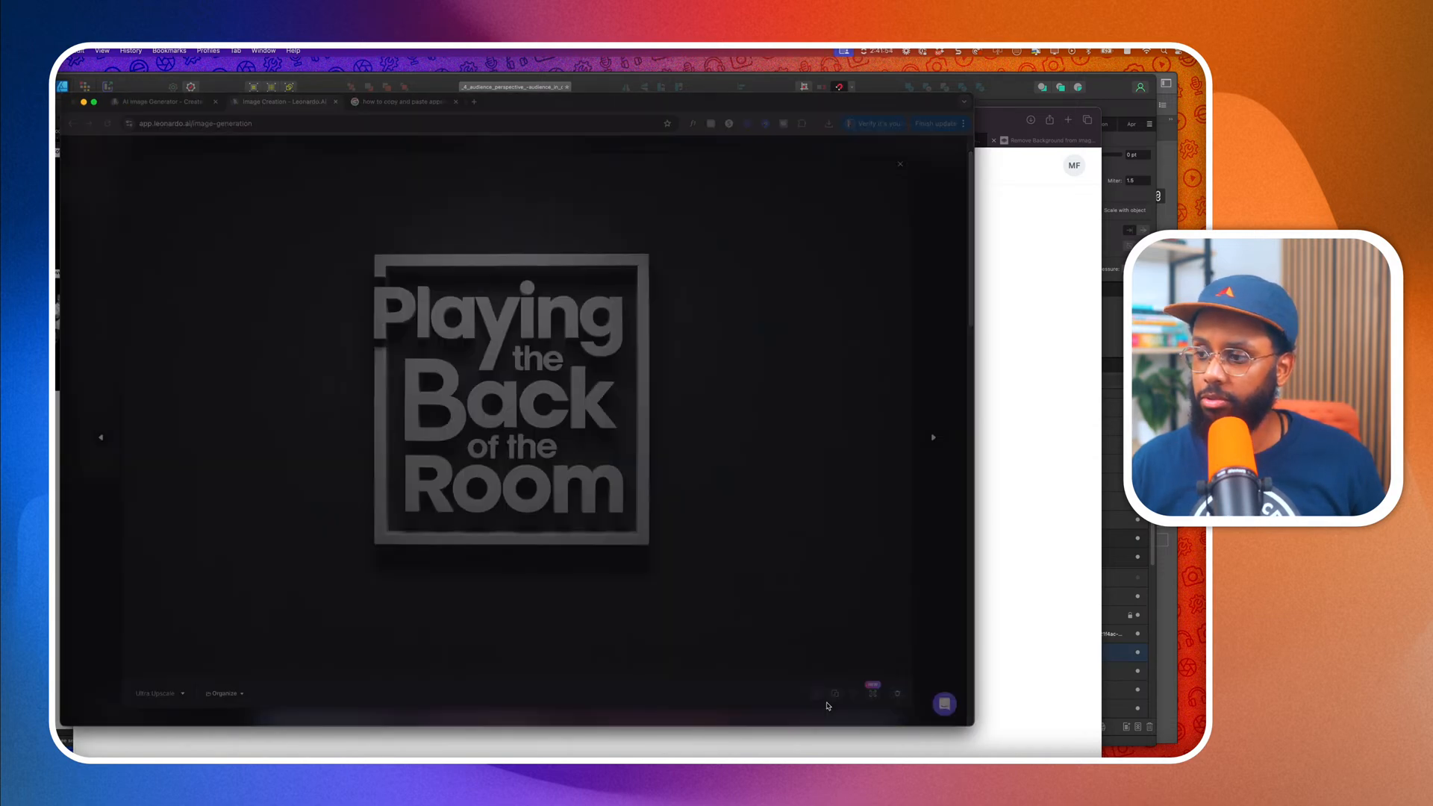
{"action": "key", "text": "Return"}
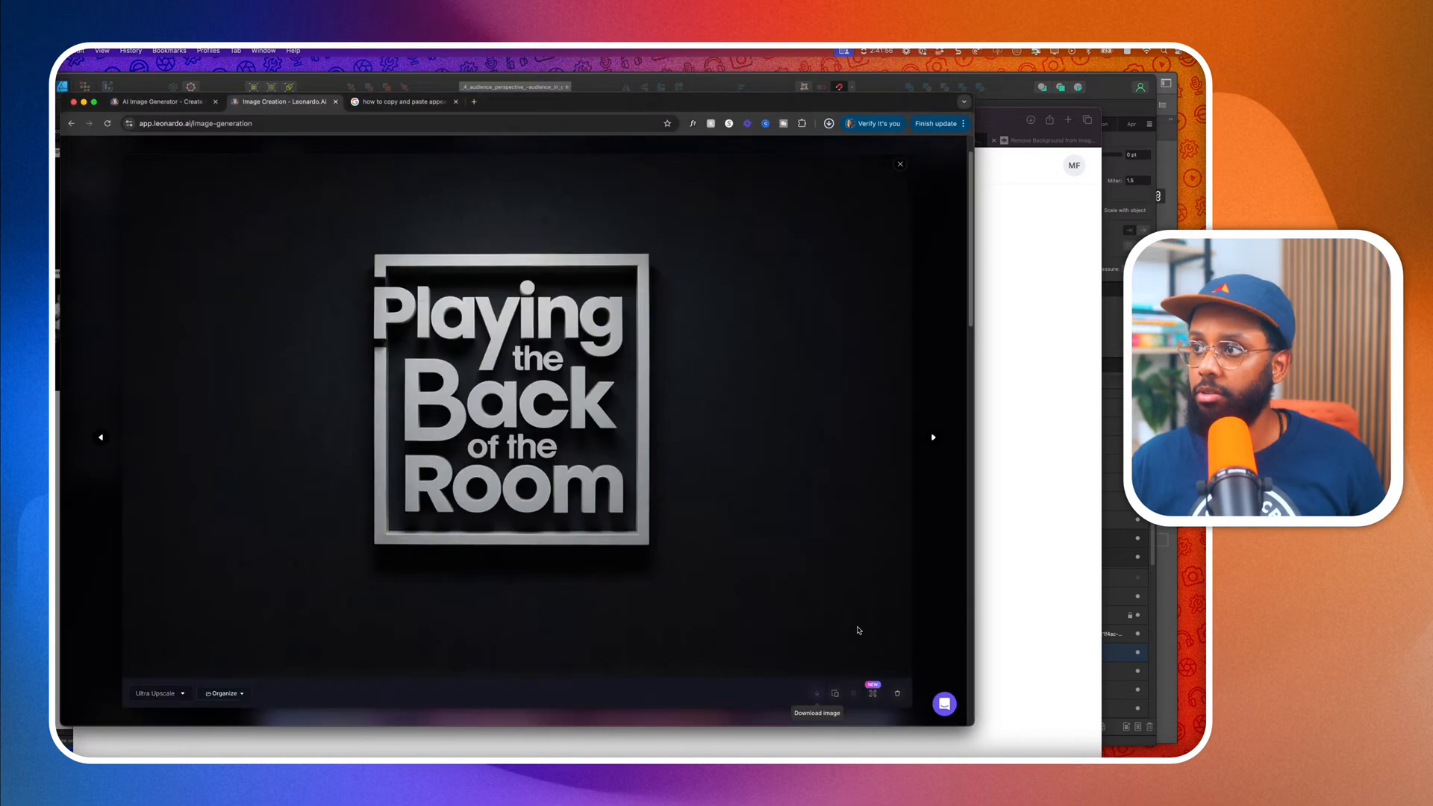
Return to remove.bg in Safari and upload the newest universal_upscale (1).jpg from the Working Files folder.
{"action": "left_click", "coordinate": [1024, 460]}
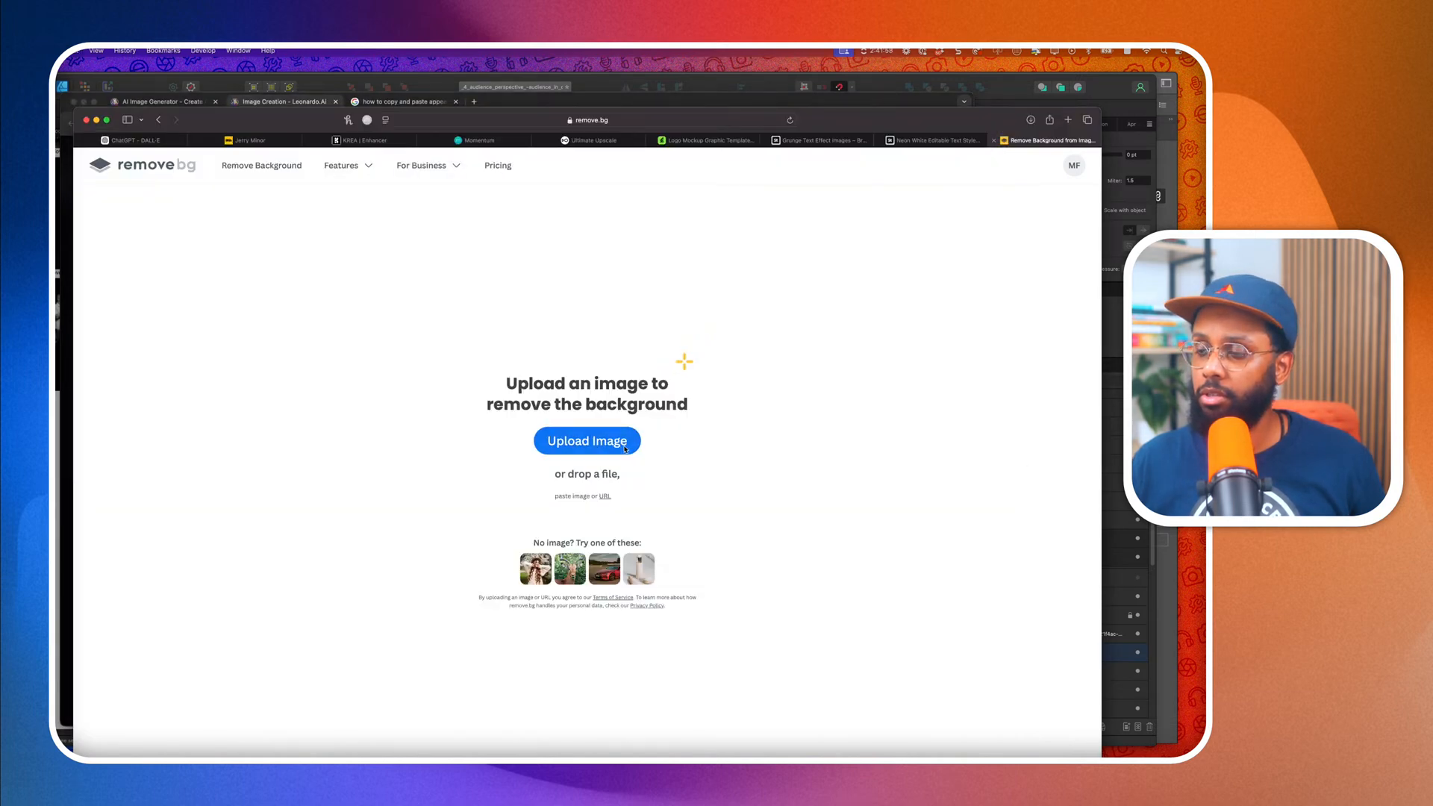
{"action": "left_click", "coordinate": [683, 469]}
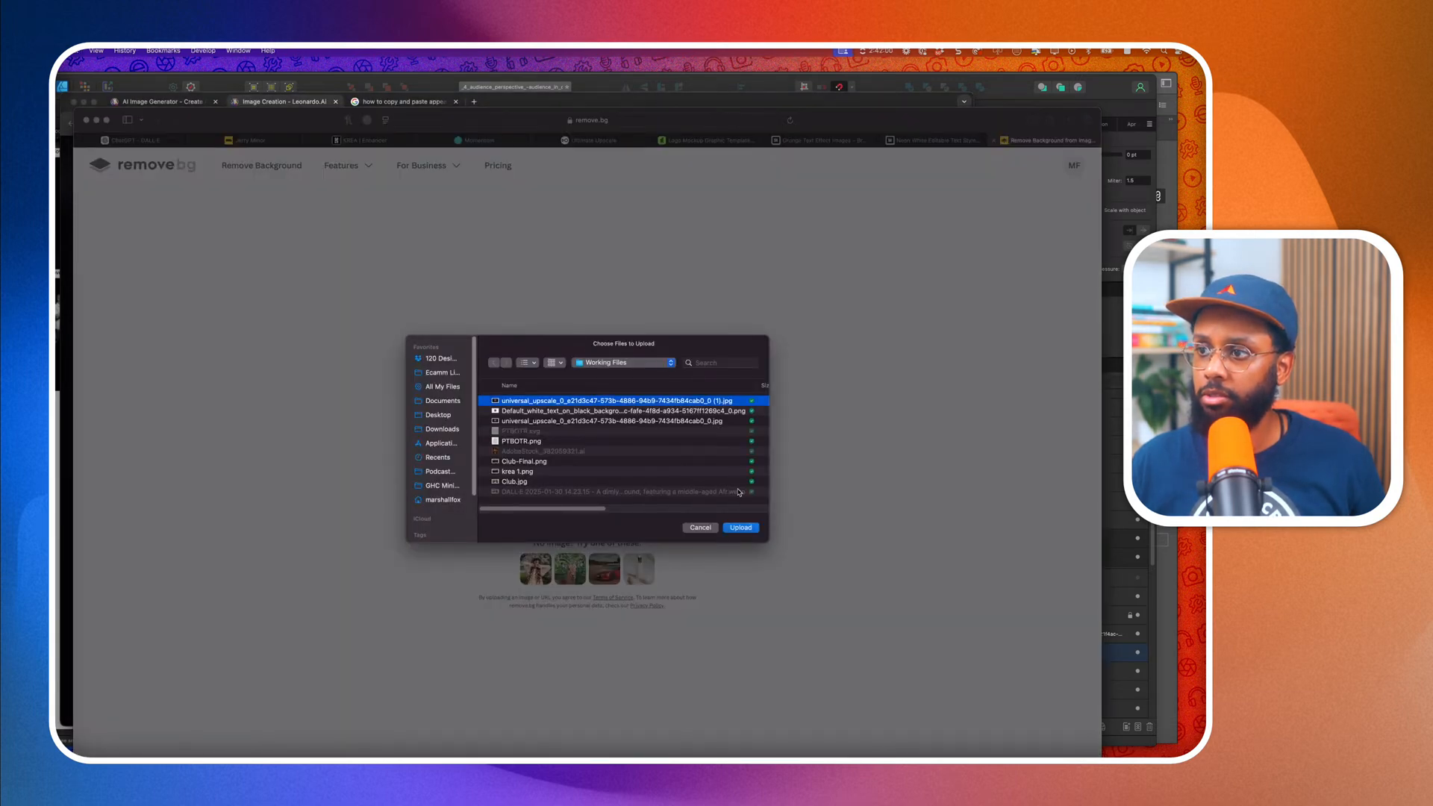
{"action": "scroll", "coordinate": [706, 425], "scroll_direction": "right", "scroll_amount": 5}
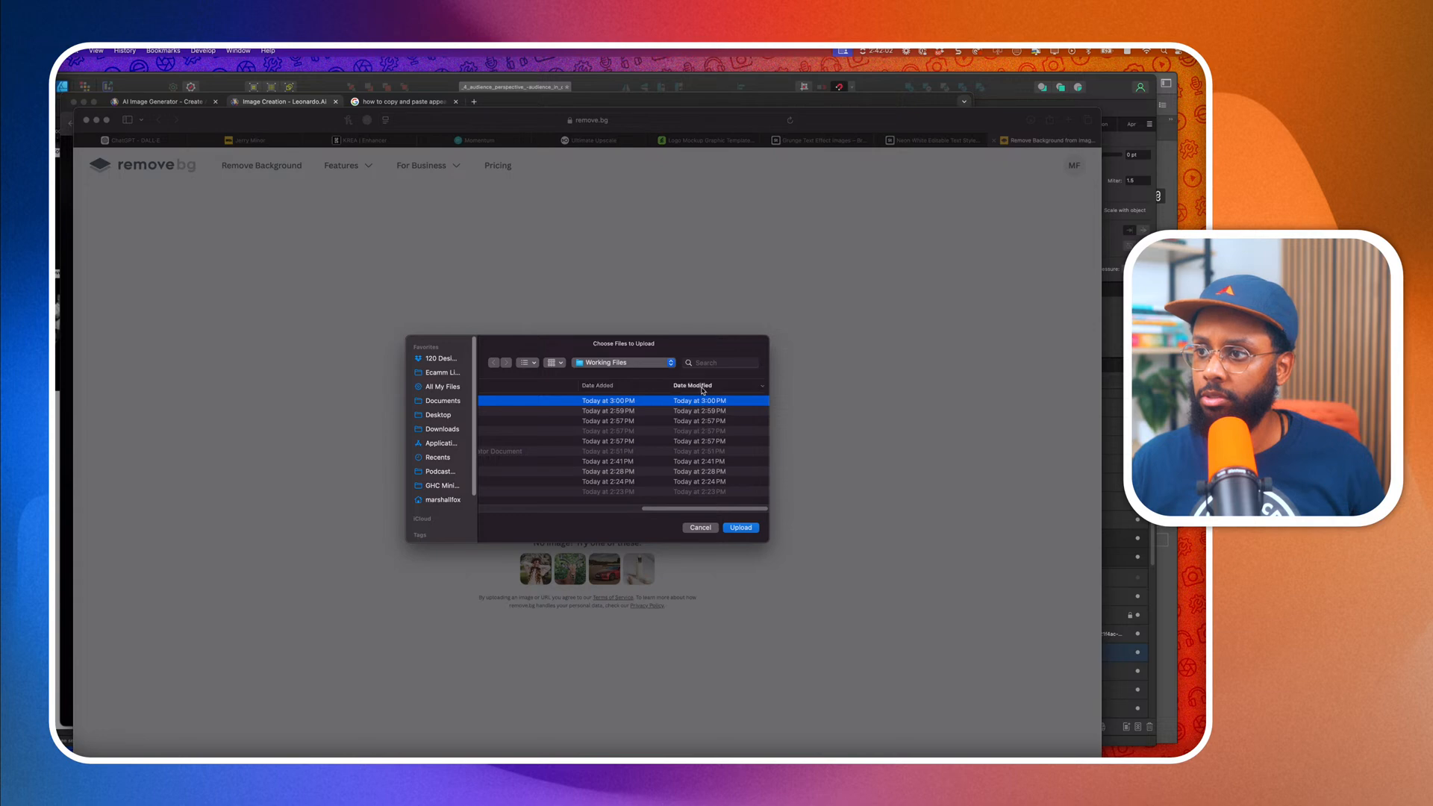
{"action": "scroll", "coordinate": [702, 433], "scroll_direction": "left", "scroll_amount": 5}
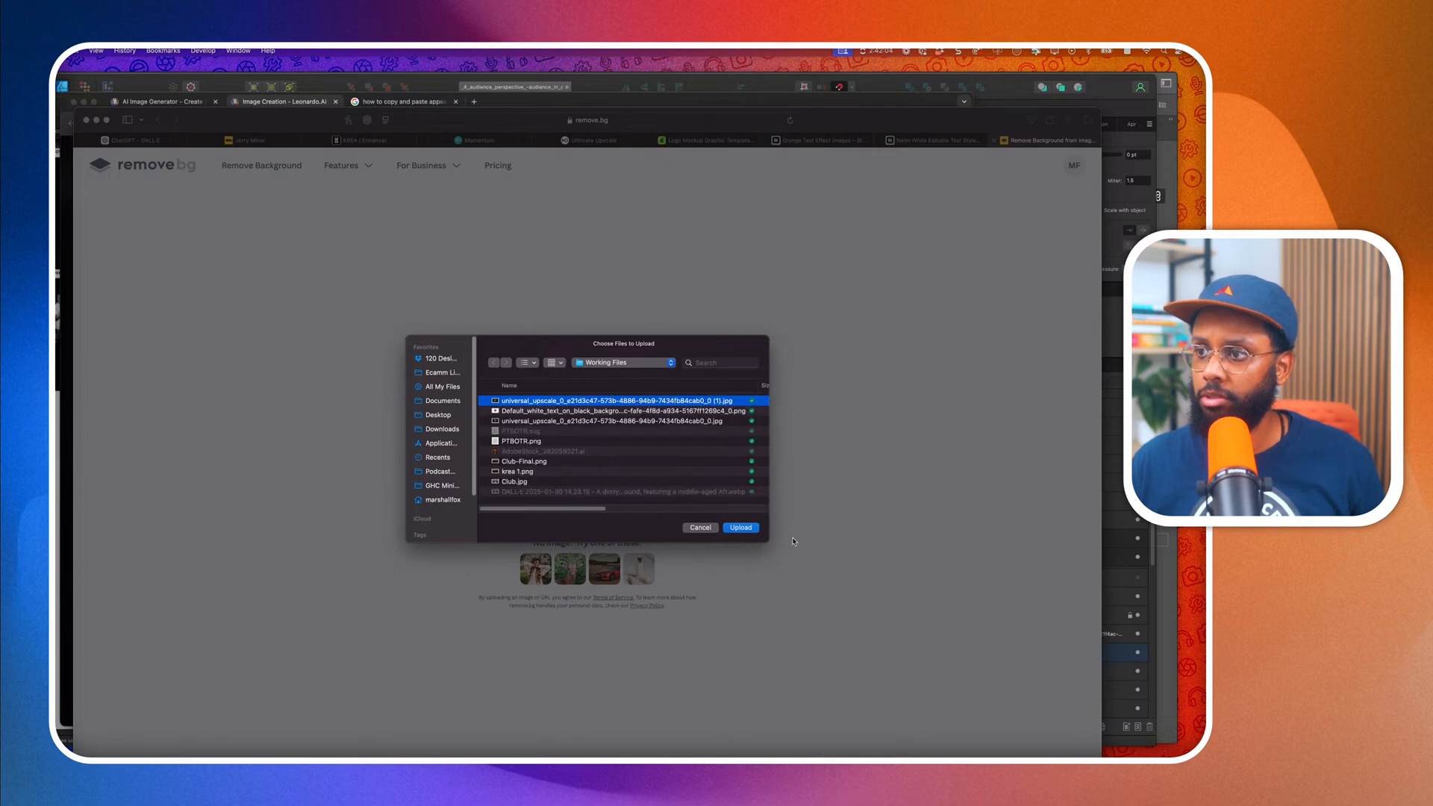
{"action": "left_click", "coordinate": [741, 526]}
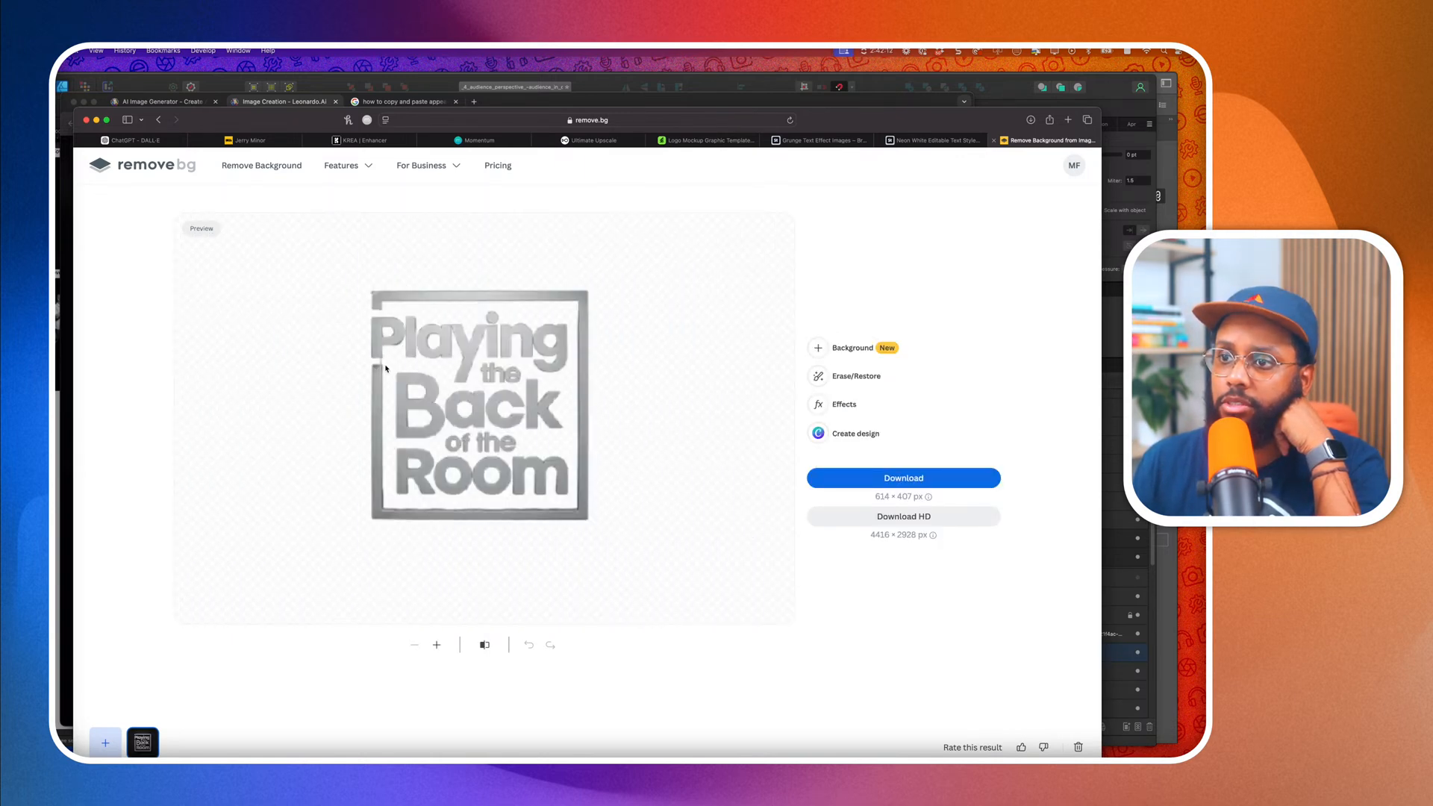
Erase the leftover background at the frame's broken edge and corner with the Magic Brush at its smallest size.
{"action": "left_click", "coordinate": [818, 379]}
{"action": "left_click_drag", "start_coordinate": [887, 332], "coordinate": [868, 330]}
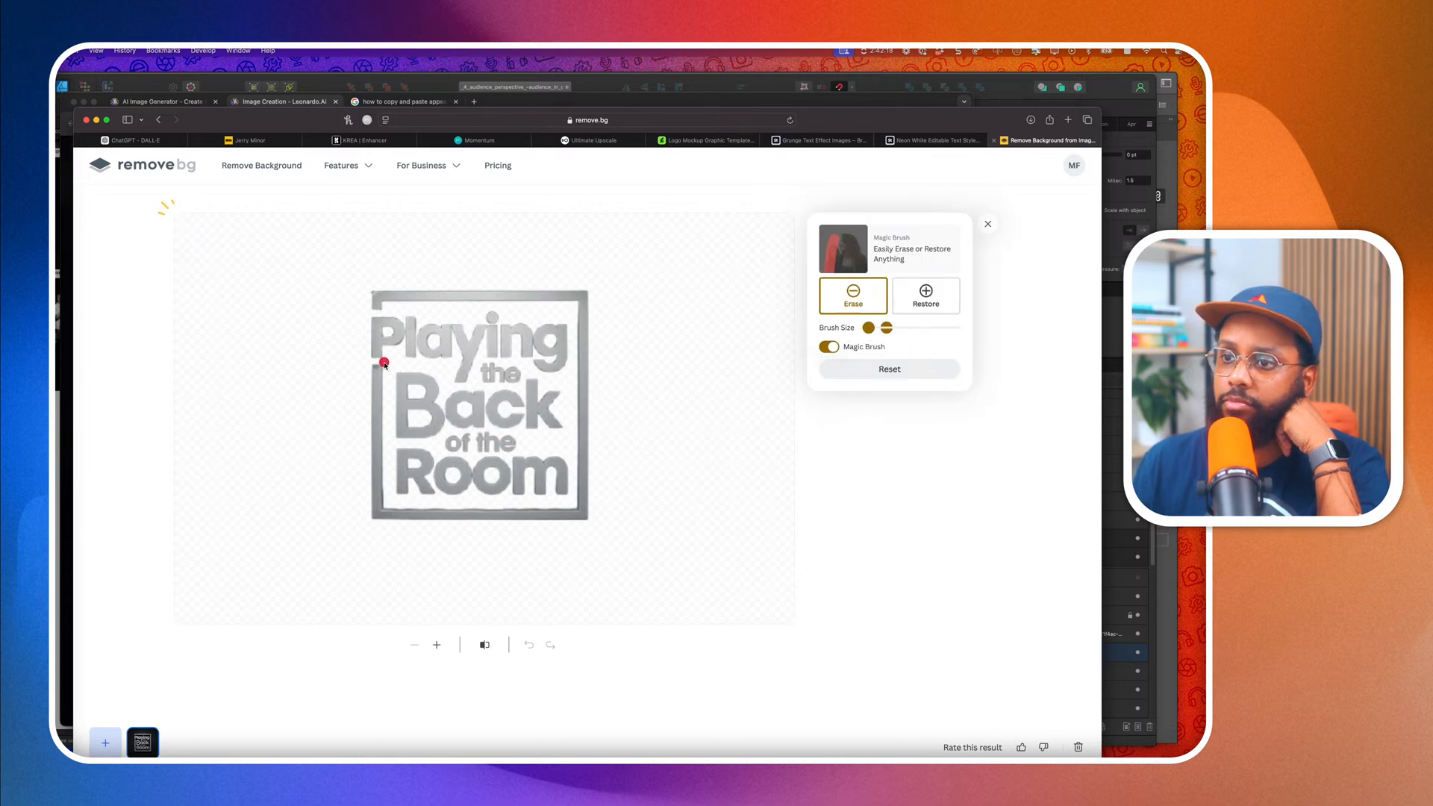
{"action": "left_click", "coordinate": [388, 364]}
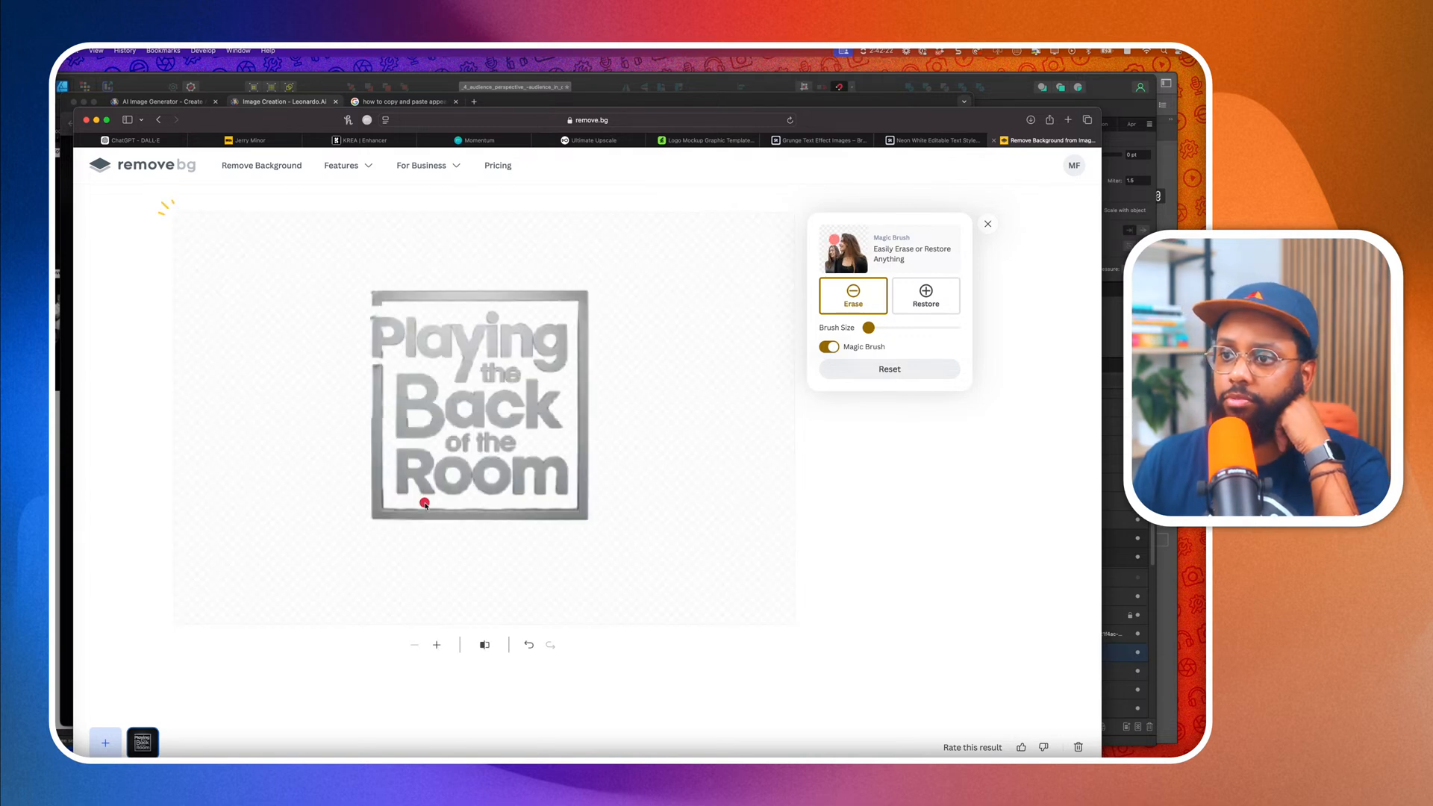
{"action": "left_click", "coordinate": [367, 314]}
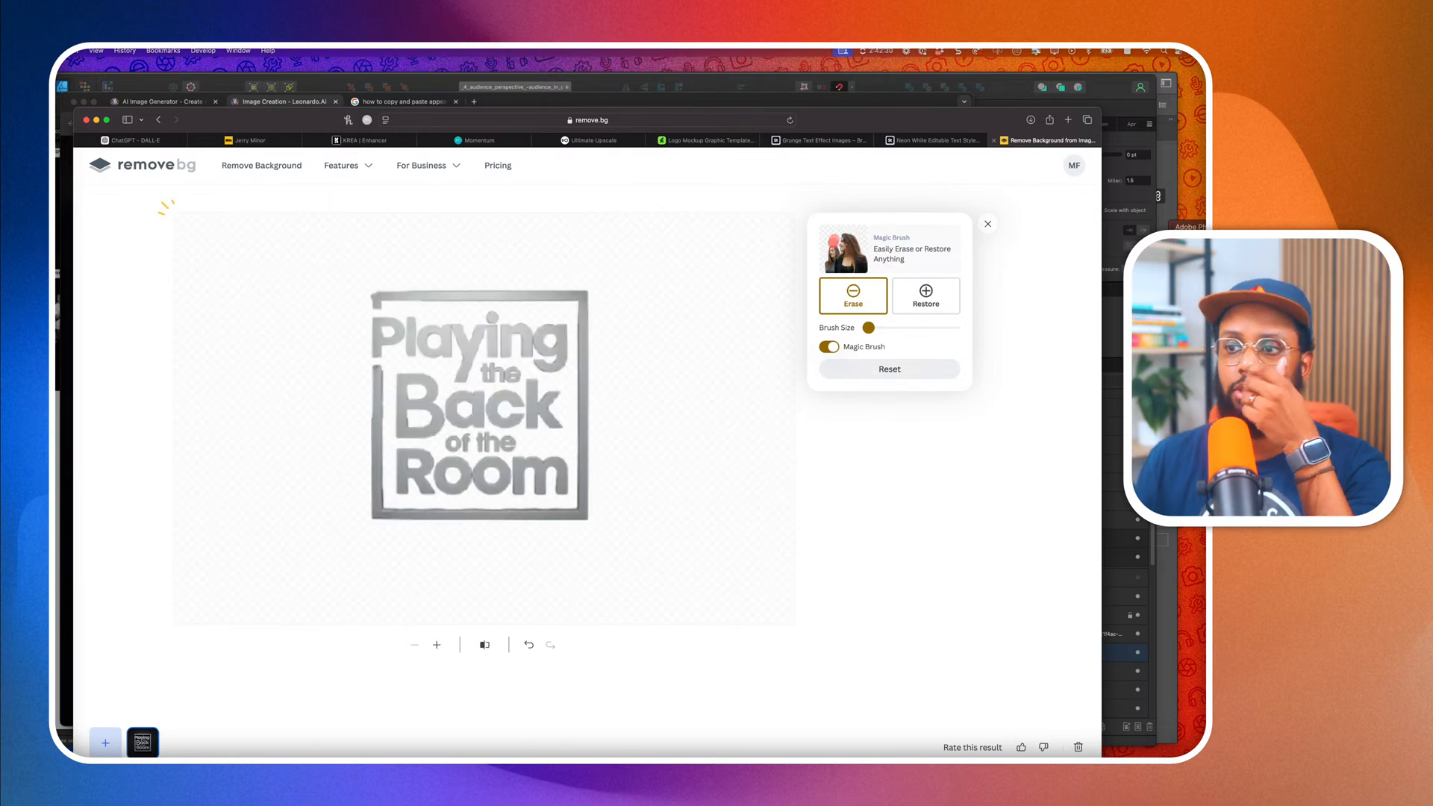
Try to restore missing parts of the title around the word Back with the Magic Brush, then close the Erase/Restore editor.
{"action": "left_click", "coordinate": [925, 296]}
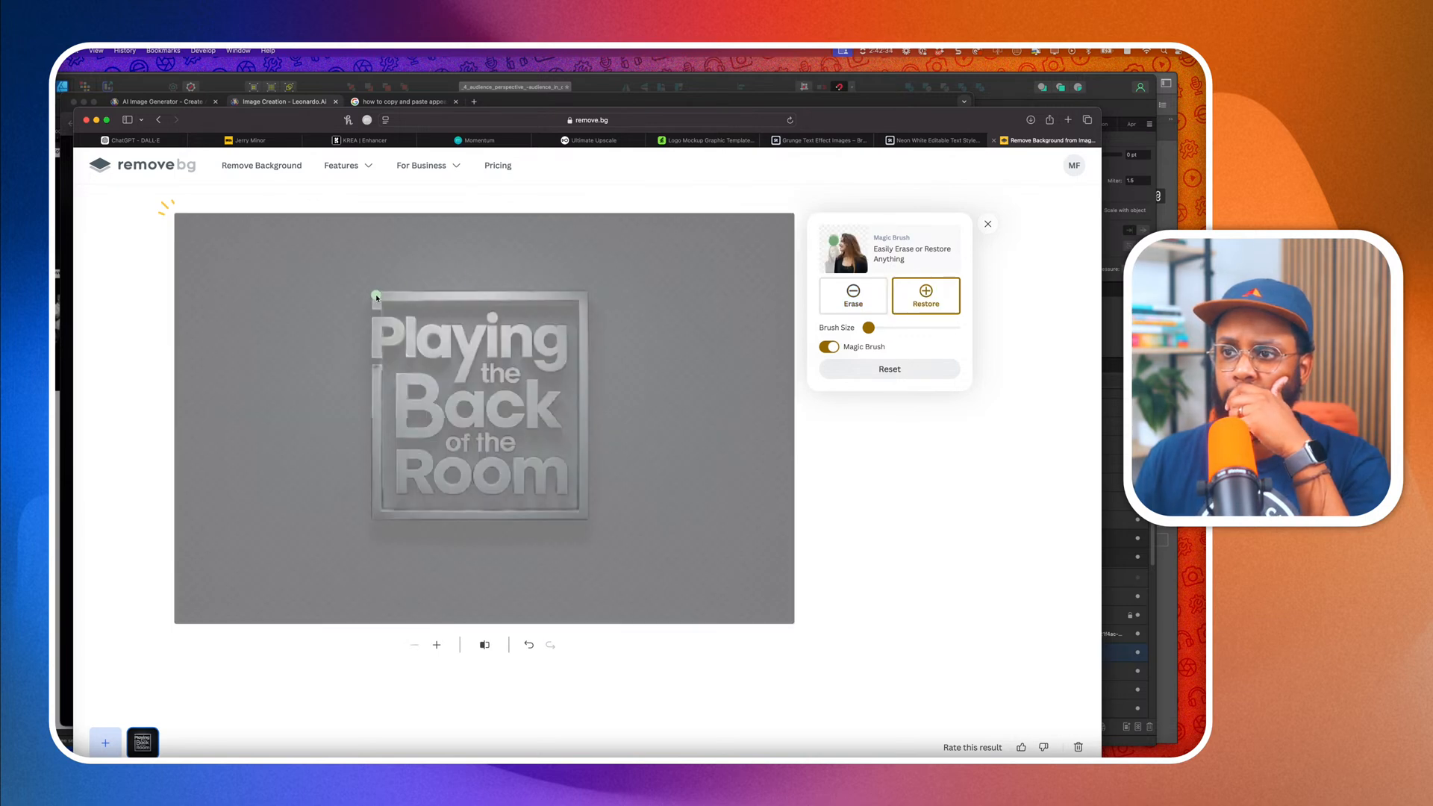
{"action": "left_click", "coordinate": [433, 386]}
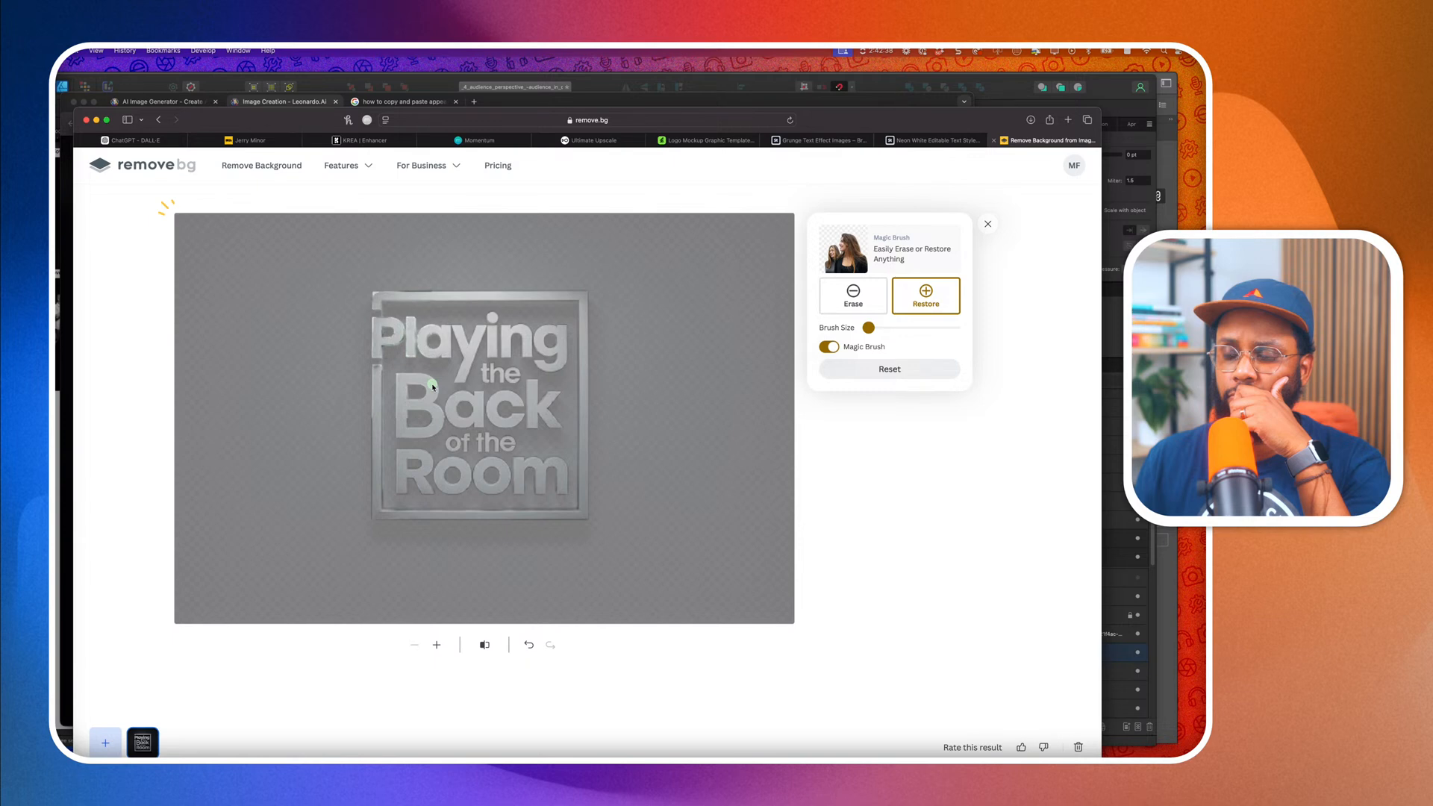
{"action": "left_click", "coordinate": [396, 409]}
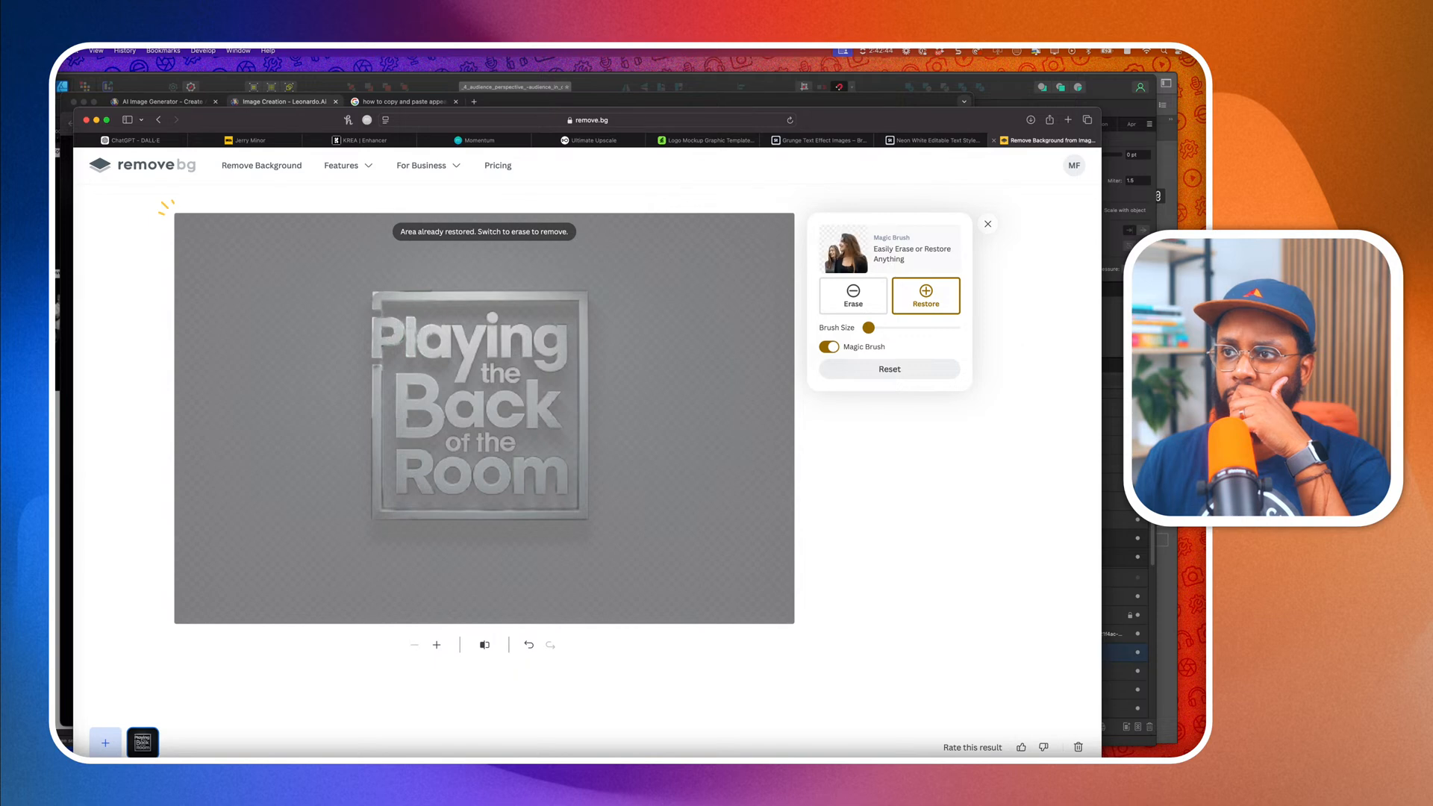
{"action": "left_click", "coordinate": [987, 224]}
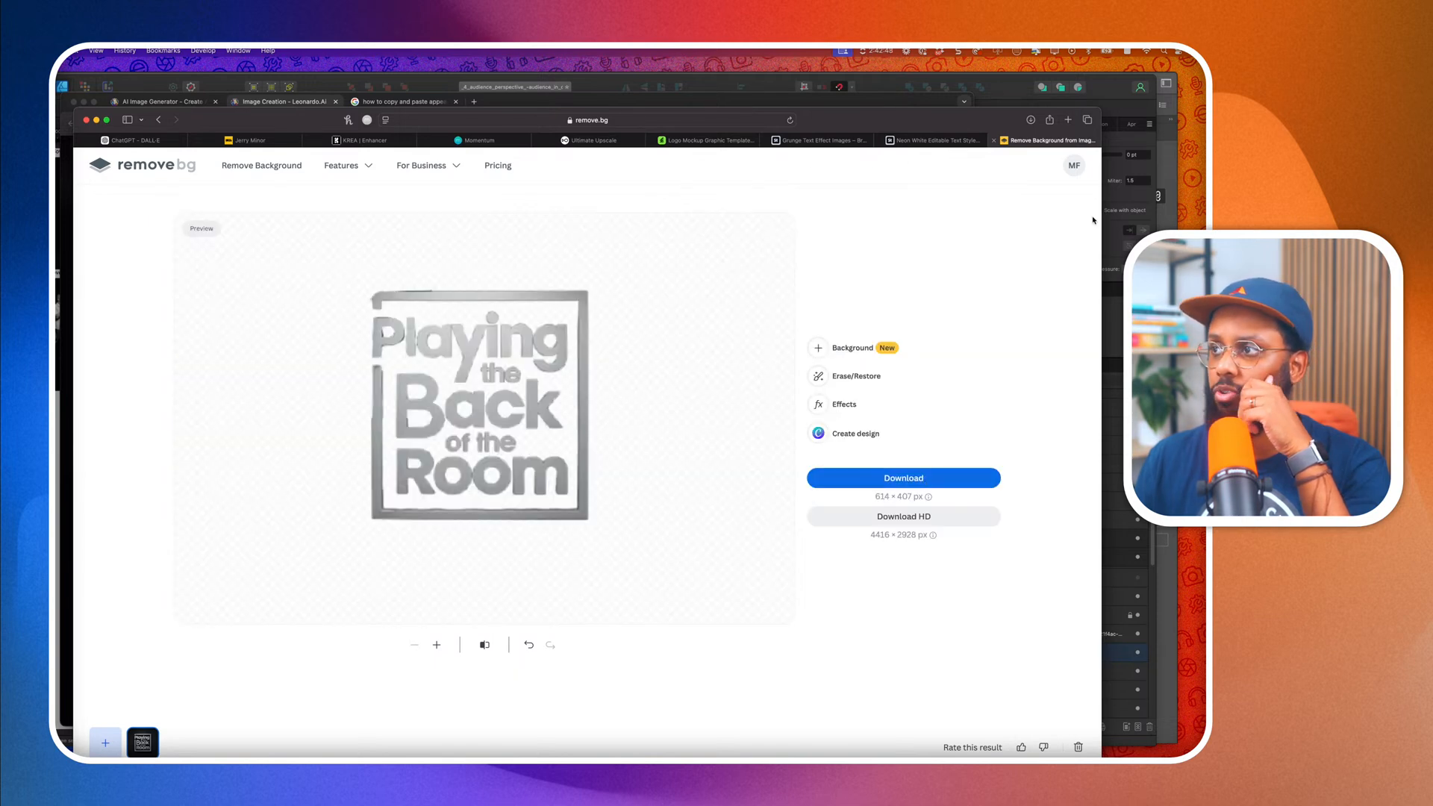
Switch to Photoshop, open the universal_upscale (1).jpg title image and remove its background.
{"action": "left_click", "coordinate": [1194, 226]}
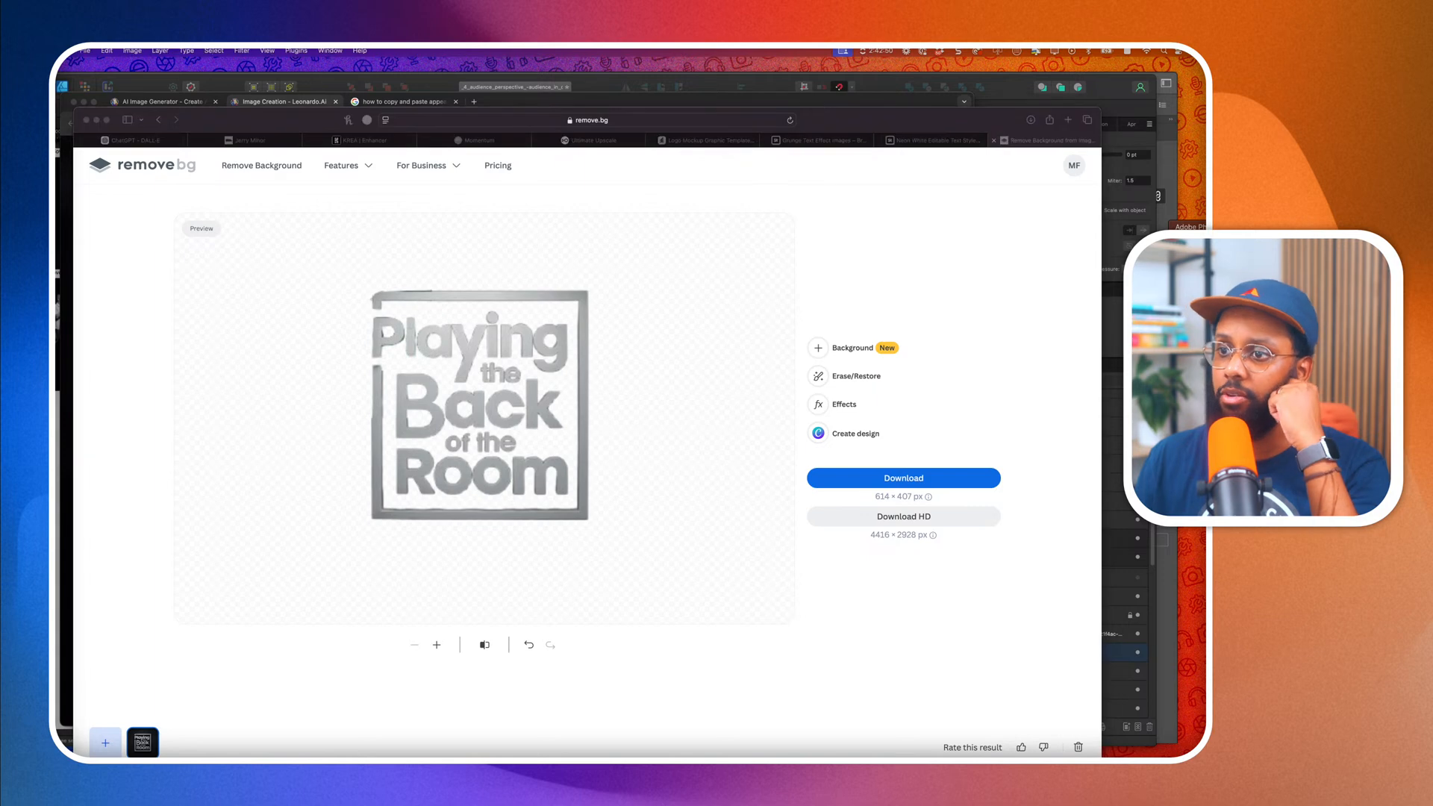
{"action": "left_click", "coordinate": [88, 51]}
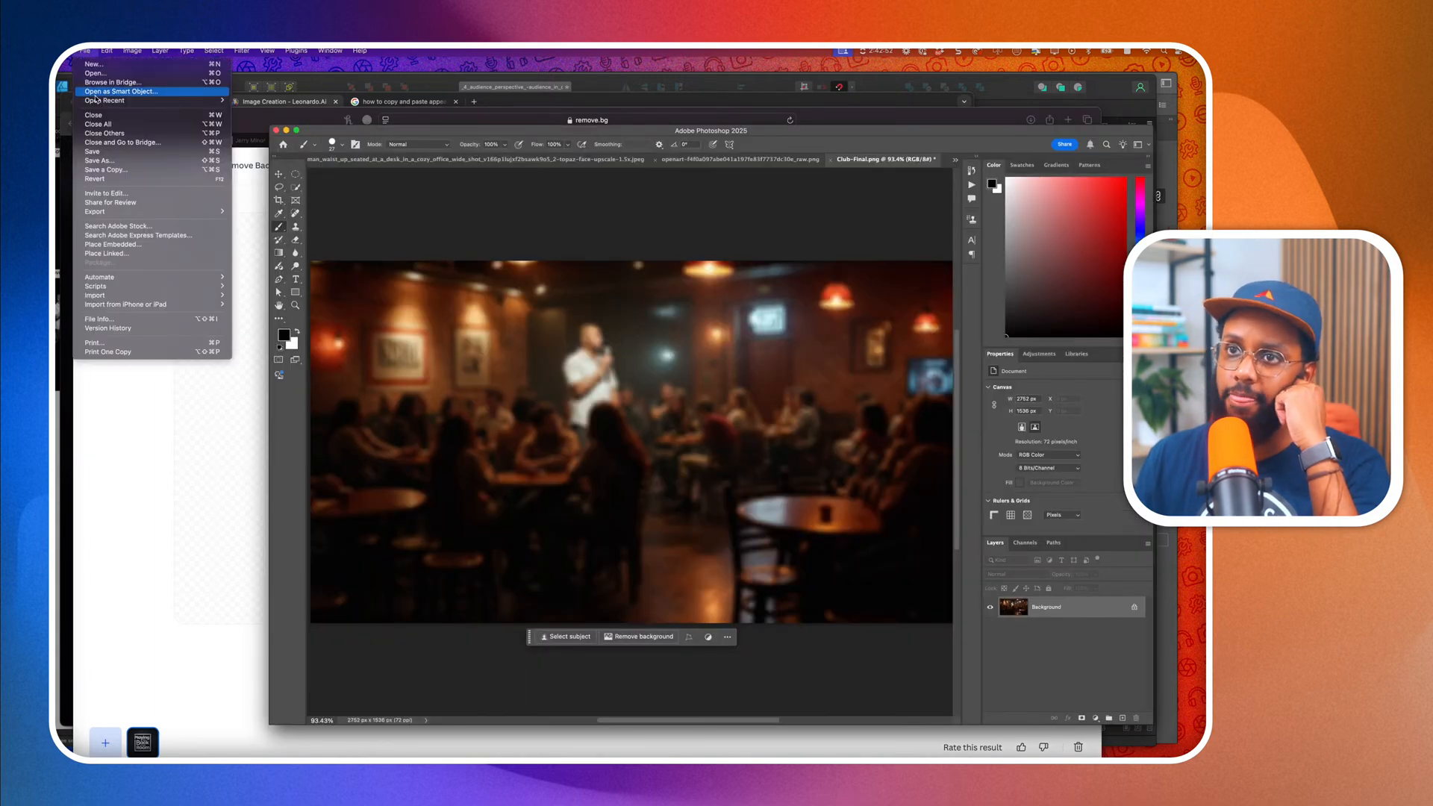
{"action": "left_click", "coordinate": [317, 326]}
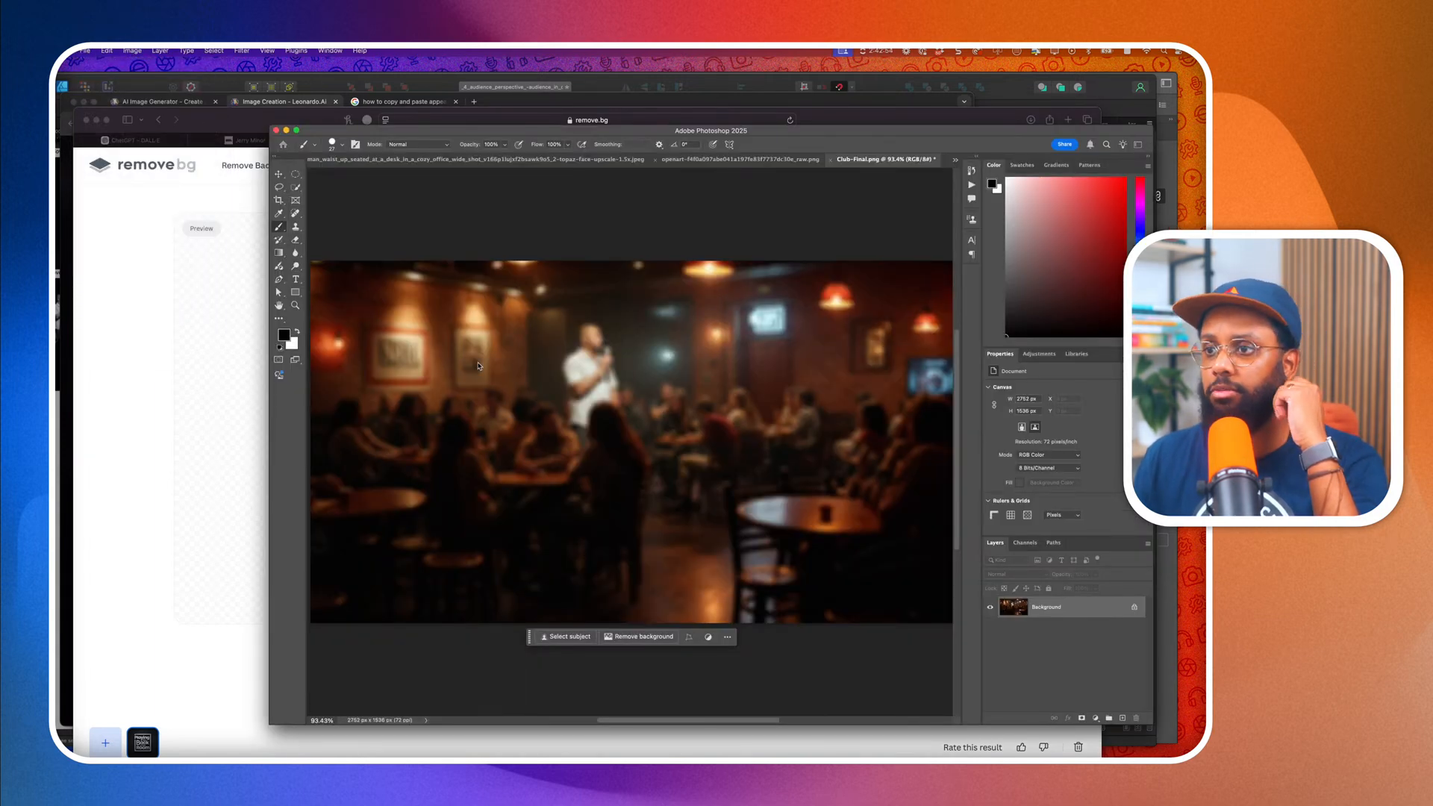
{"action": "key", "text": "super+shift+4"}
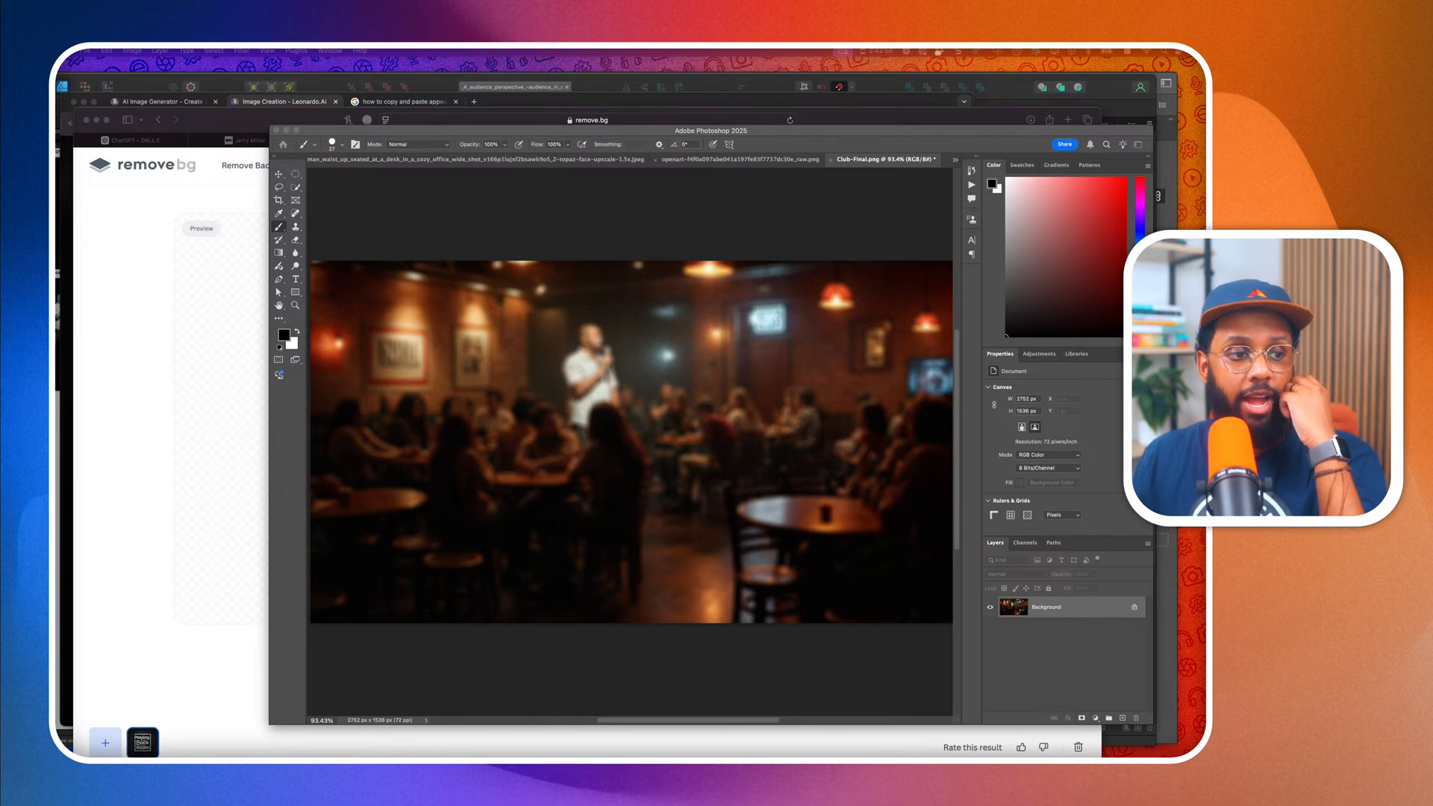
{"action": "key", "text": "Escape"}
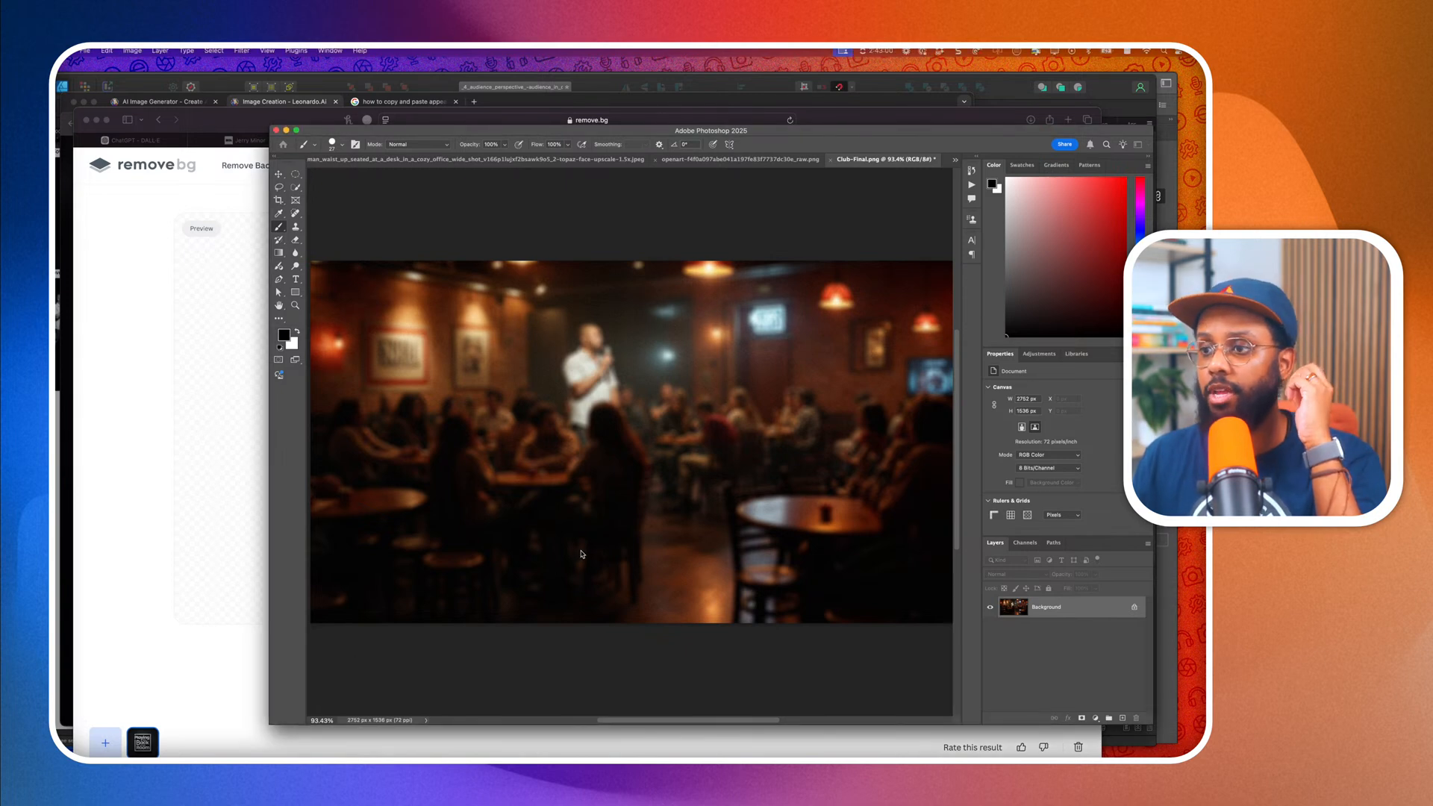
{"action": "key", "text": "super+shift+4"}
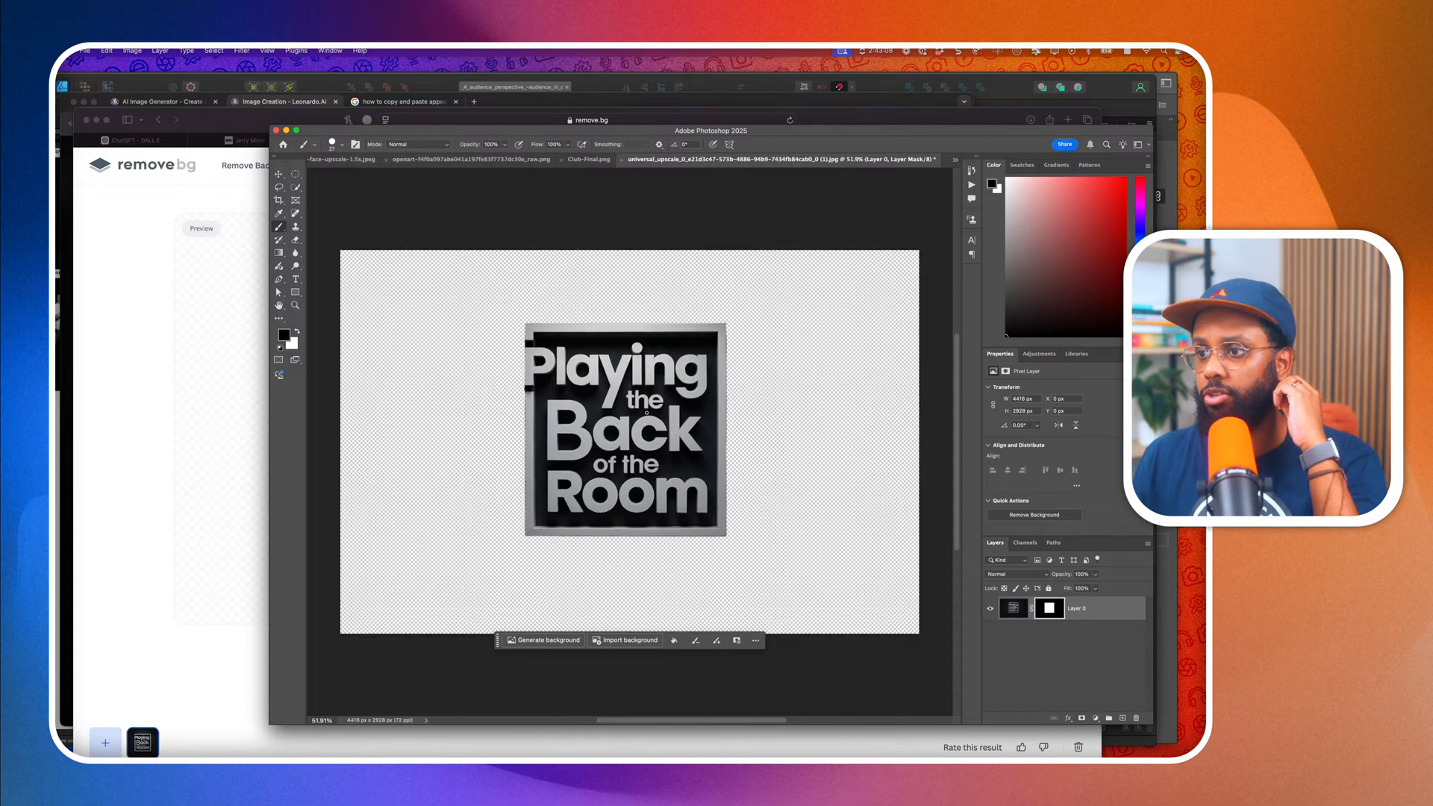
Fade the title layer's dark tones using Blending Options, splitting the Current Layer shadow slider under Blend If to about 0 / 133.
{"action": "scroll", "coordinate": [633, 437], "scroll_direction": "up", "scroll_amount": 2}
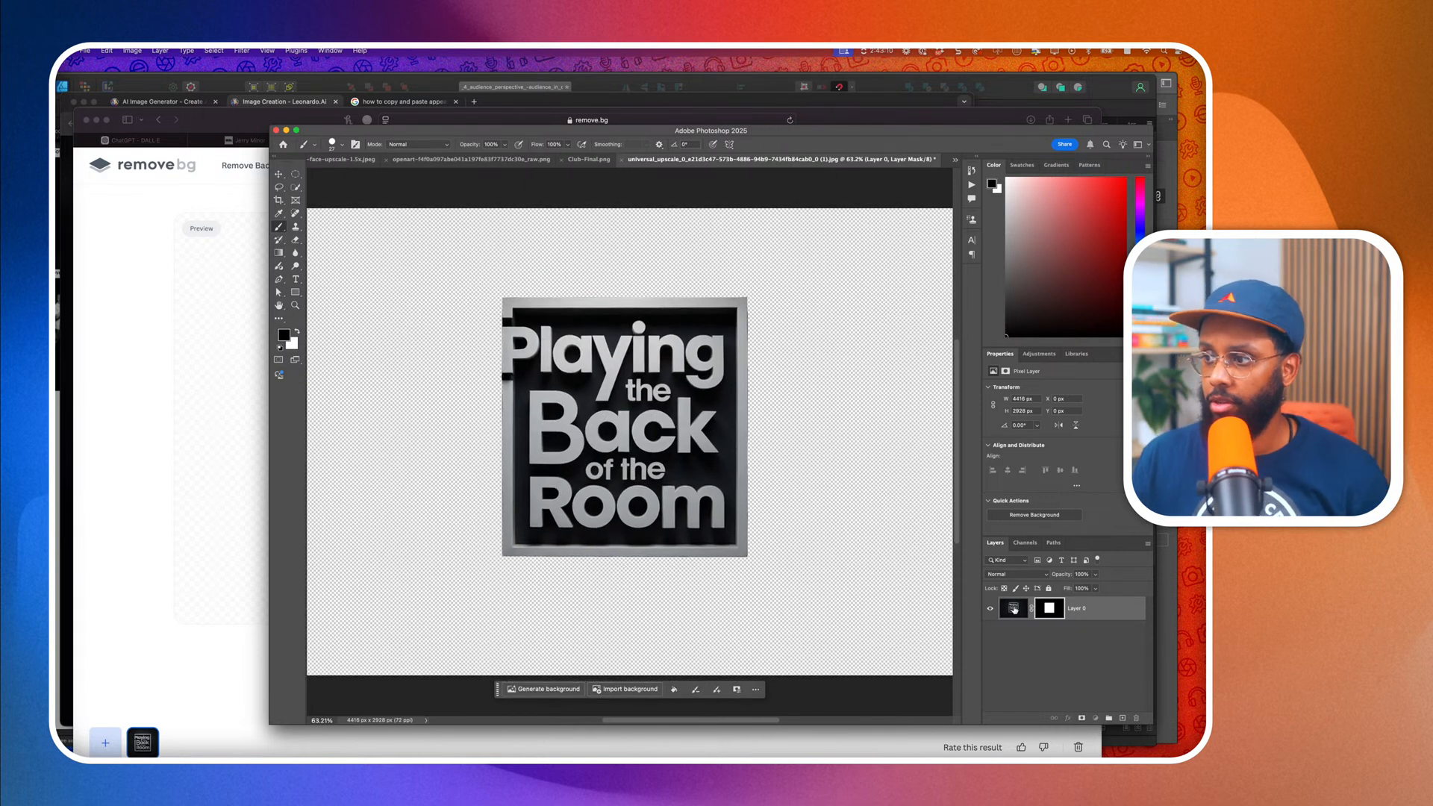
{"action": "left_click", "coordinate": [1014, 609]}
{"action": "left_click", "coordinate": [1082, 719]}
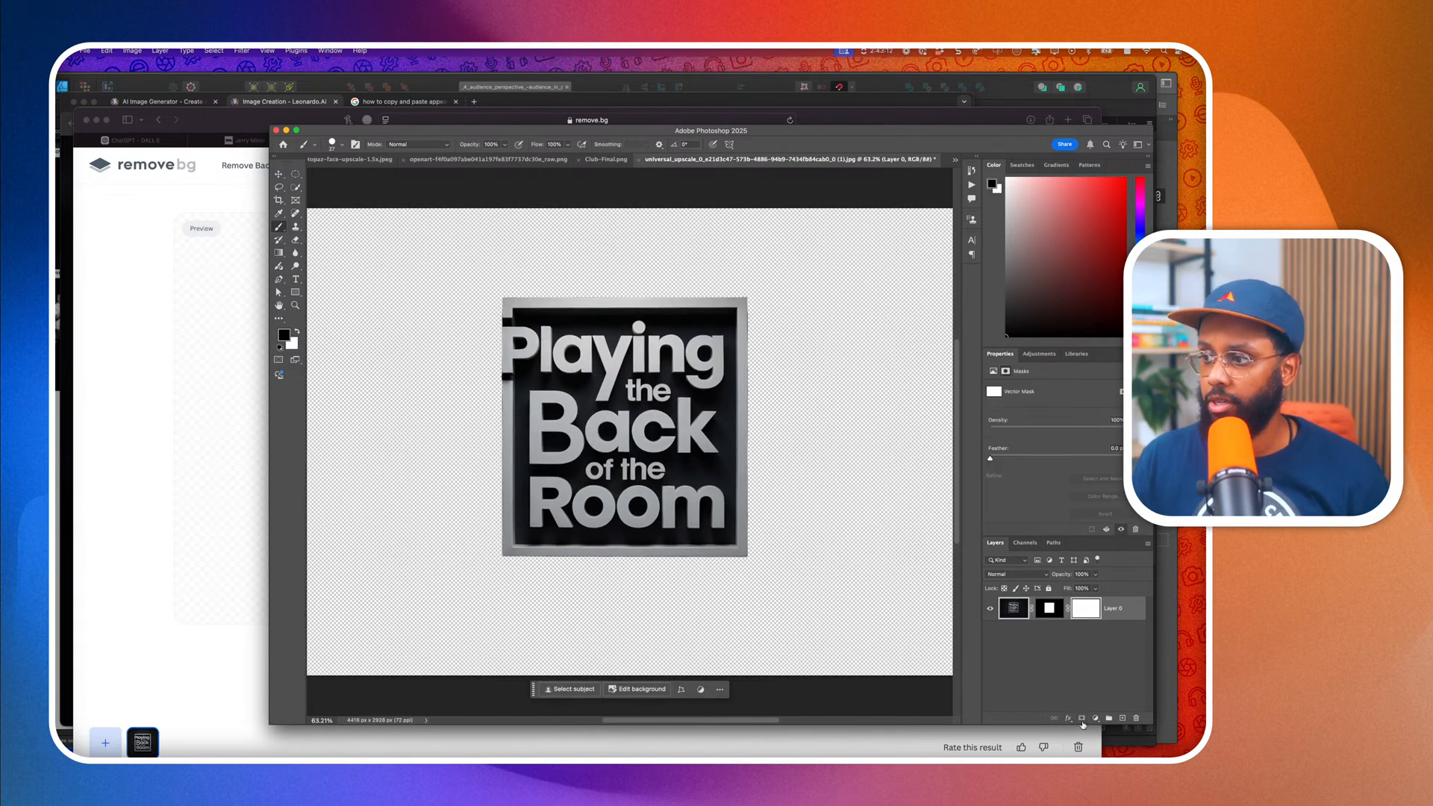
{"action": "key", "text": "cmd+z"}
{"action": "left_click", "coordinate": [1068, 719]}
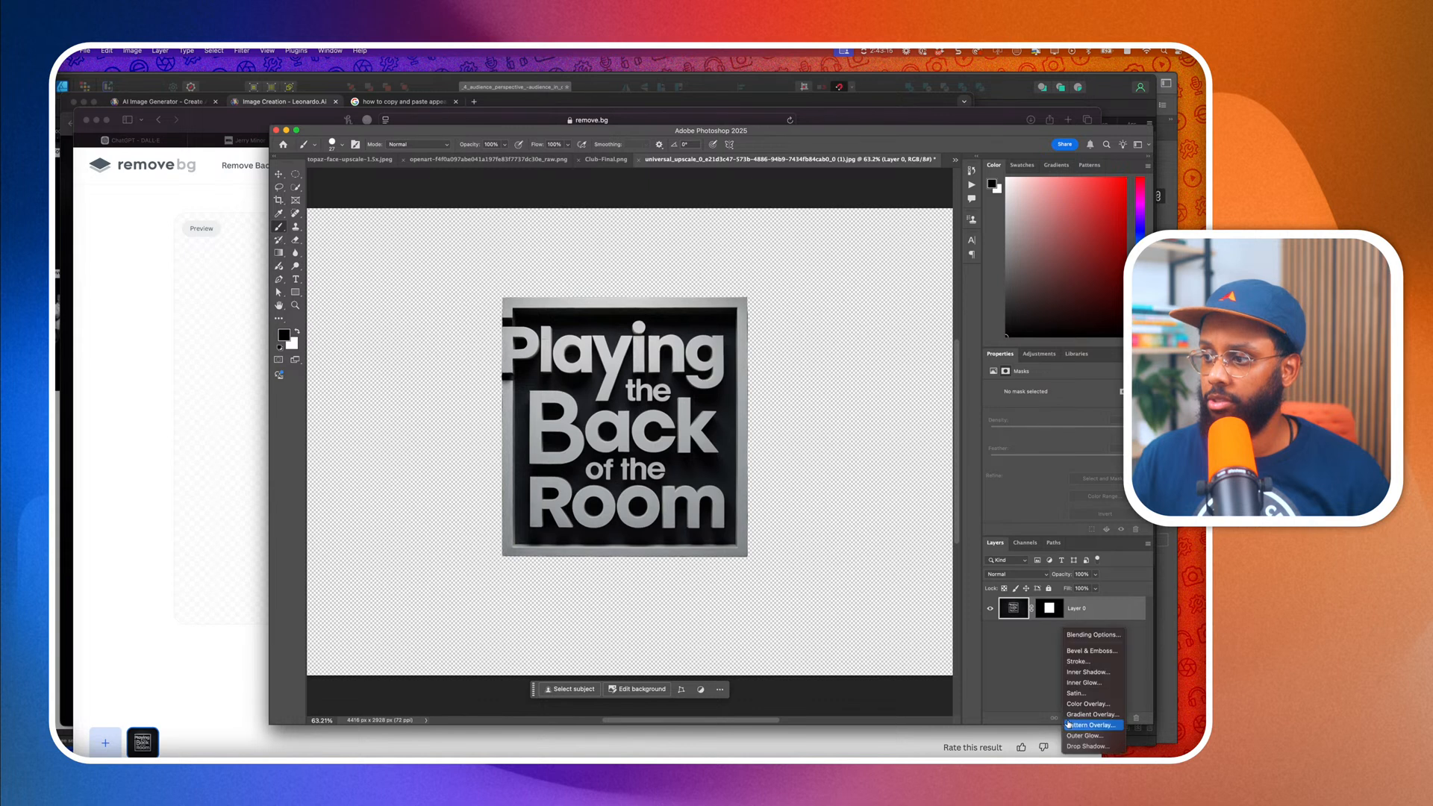
{"action": "left_click", "coordinate": [1080, 636]}
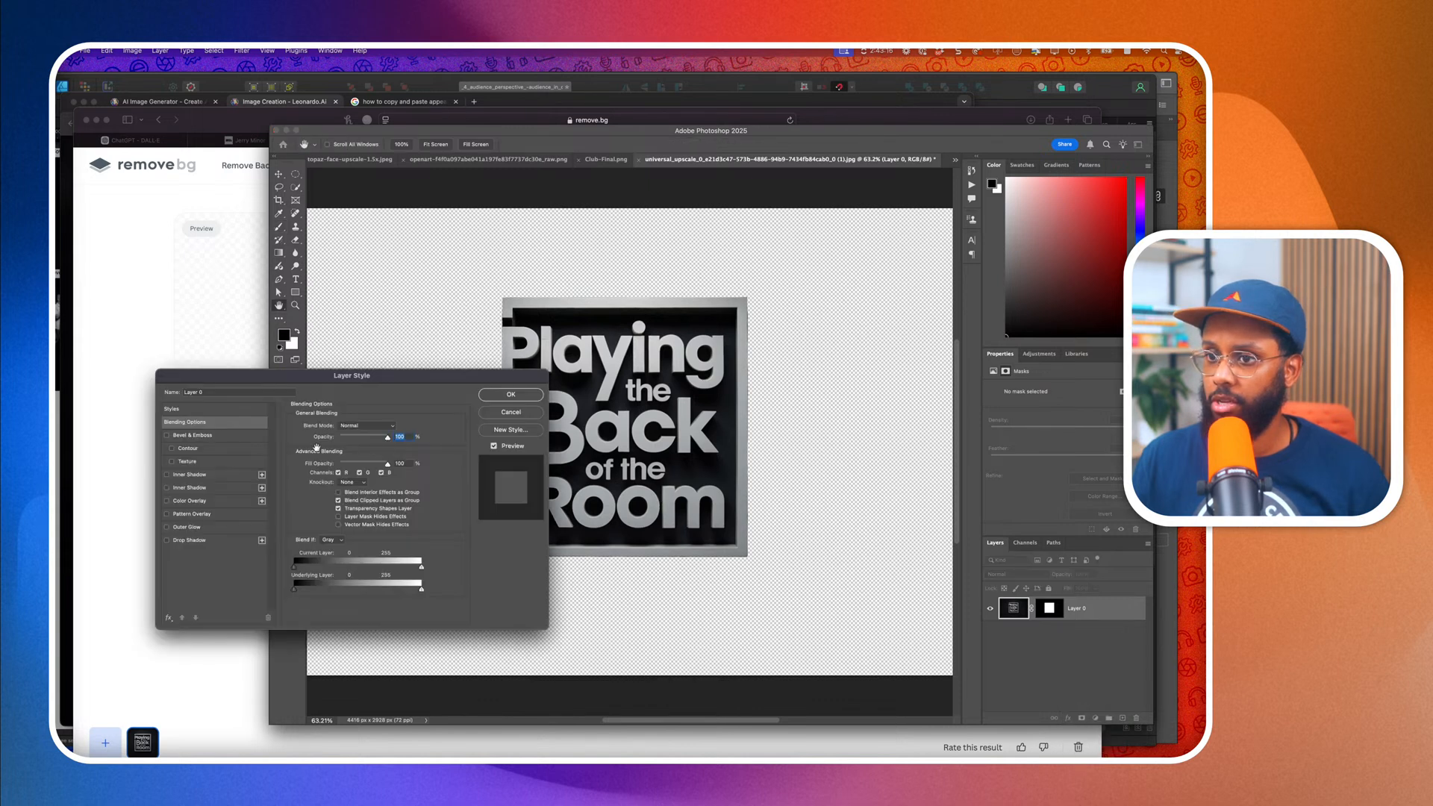
{"action": "left_click_drag", "start_coordinate": [306, 381], "coordinate": [172, 318]}
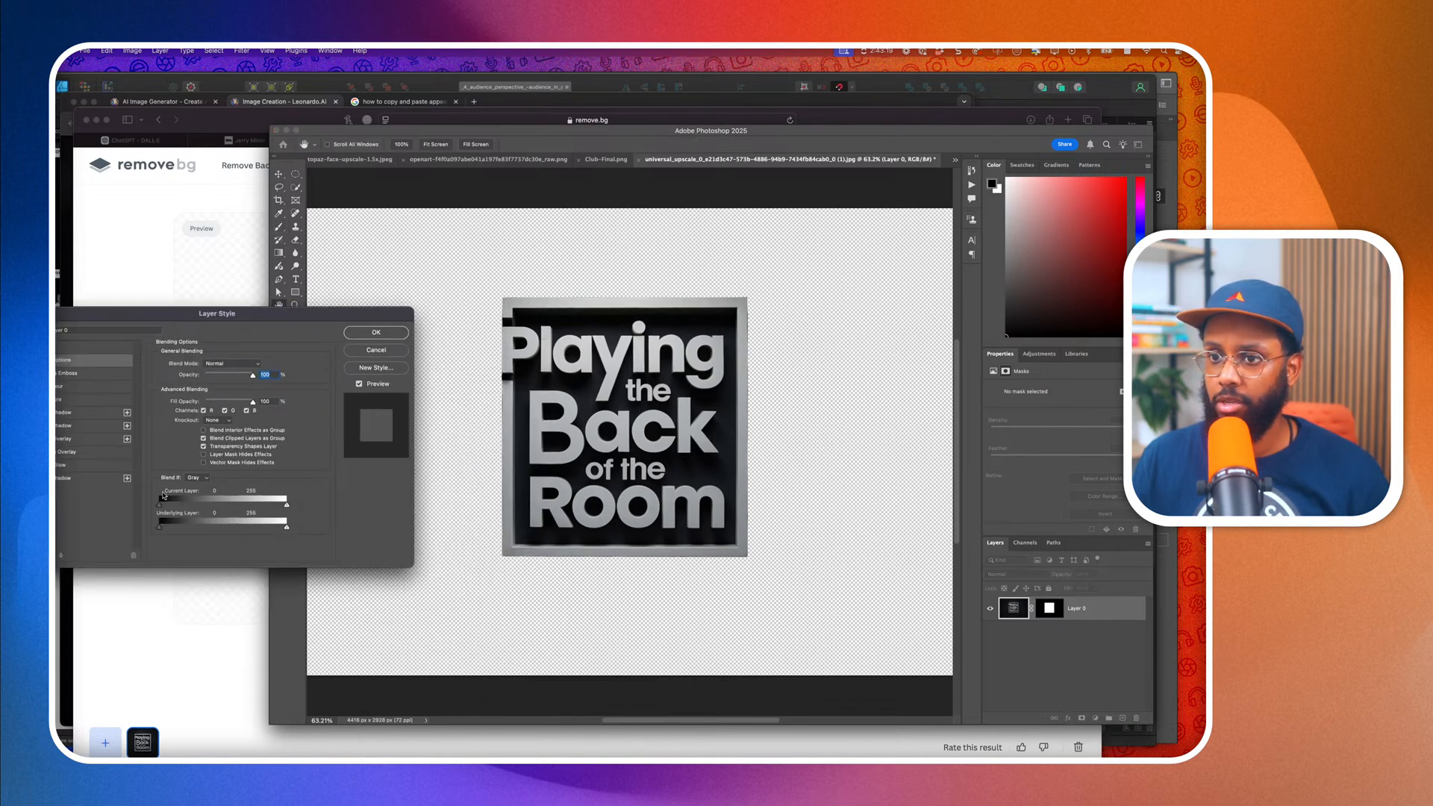
{"action": "left_click_drag", "start_coordinate": [160, 508], "coordinate": [220, 510]}
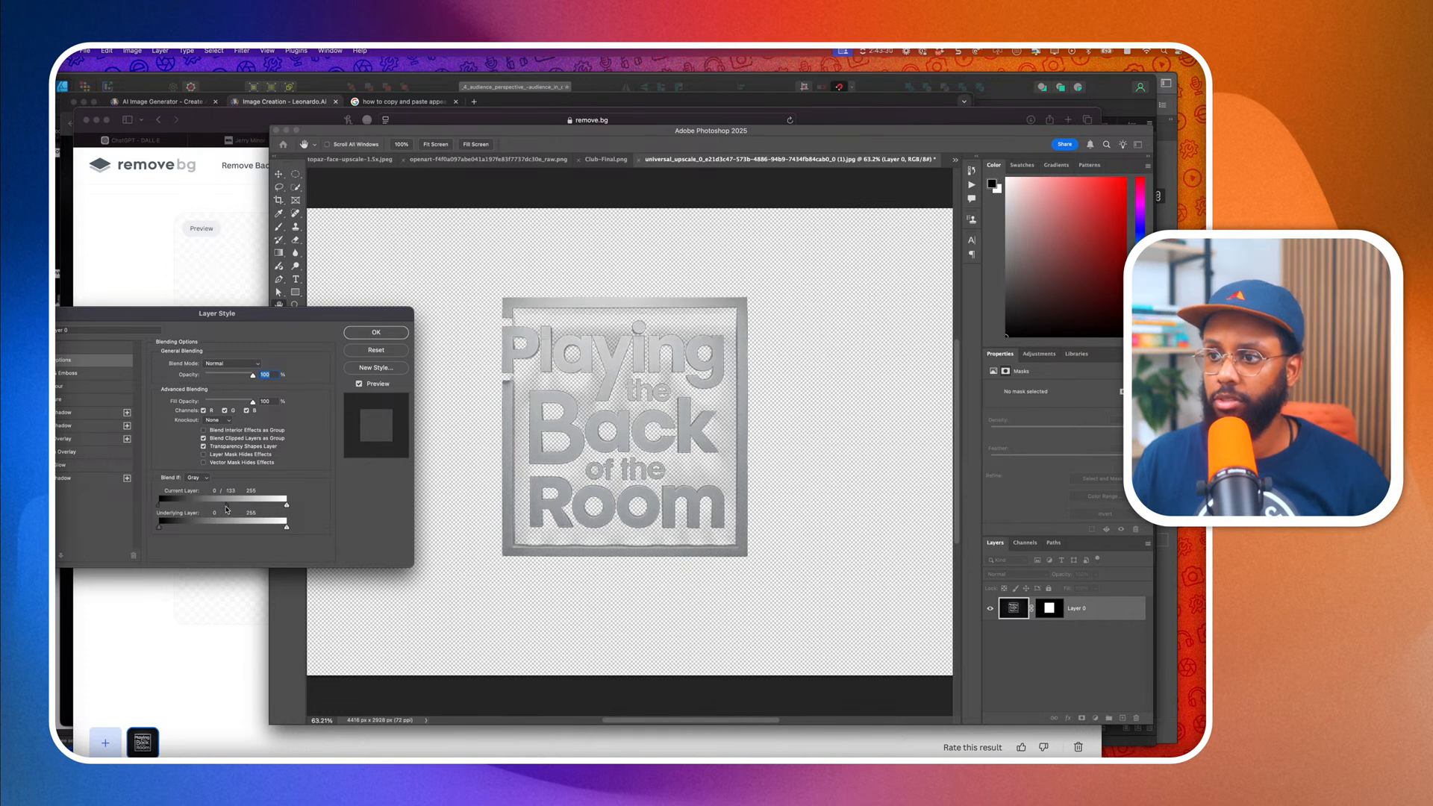
{"action": "left_click", "coordinate": [376, 333]}
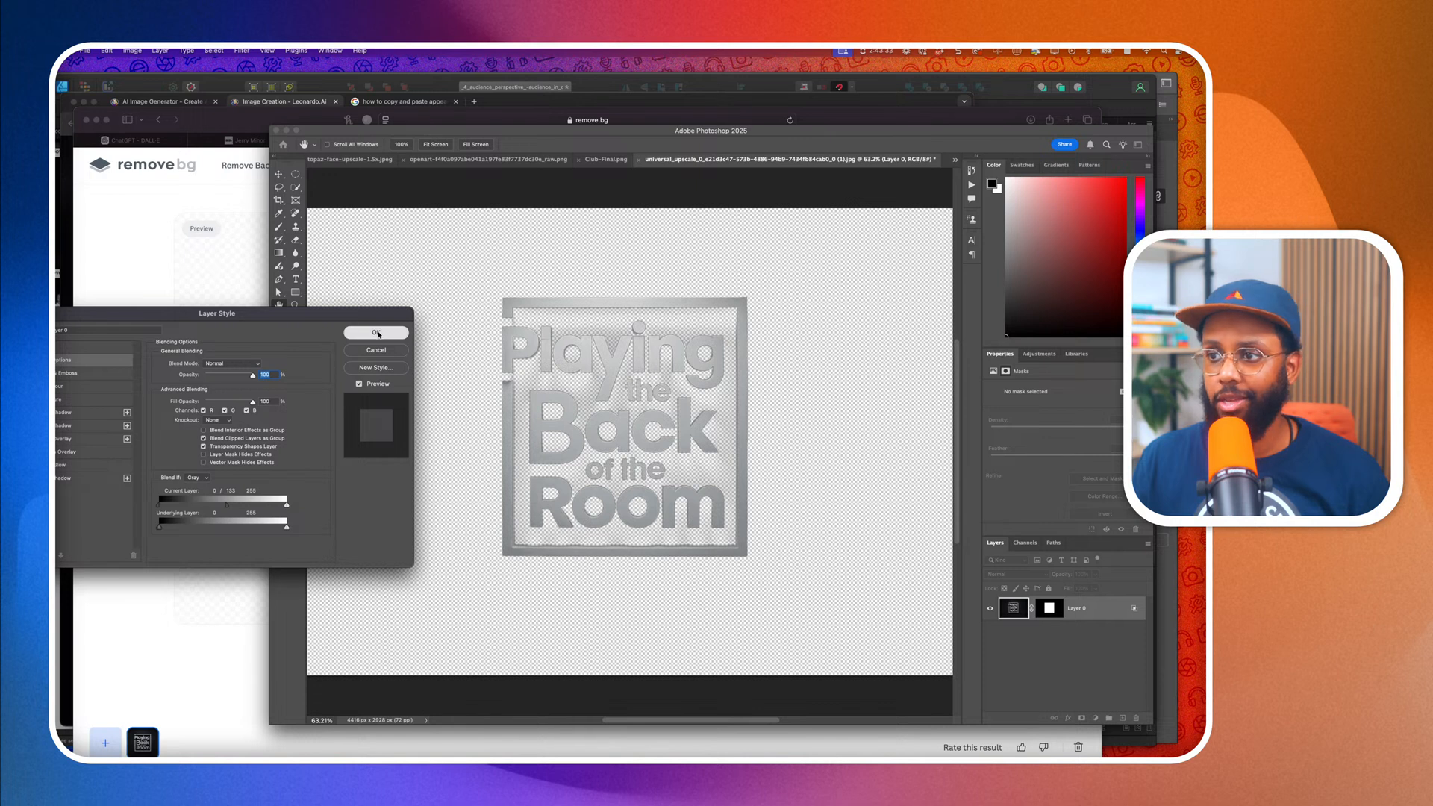
Export the title image under its existing name into the Working Files folder inside Cover Images.
{"action": "left_click", "coordinate": [85, 51]}
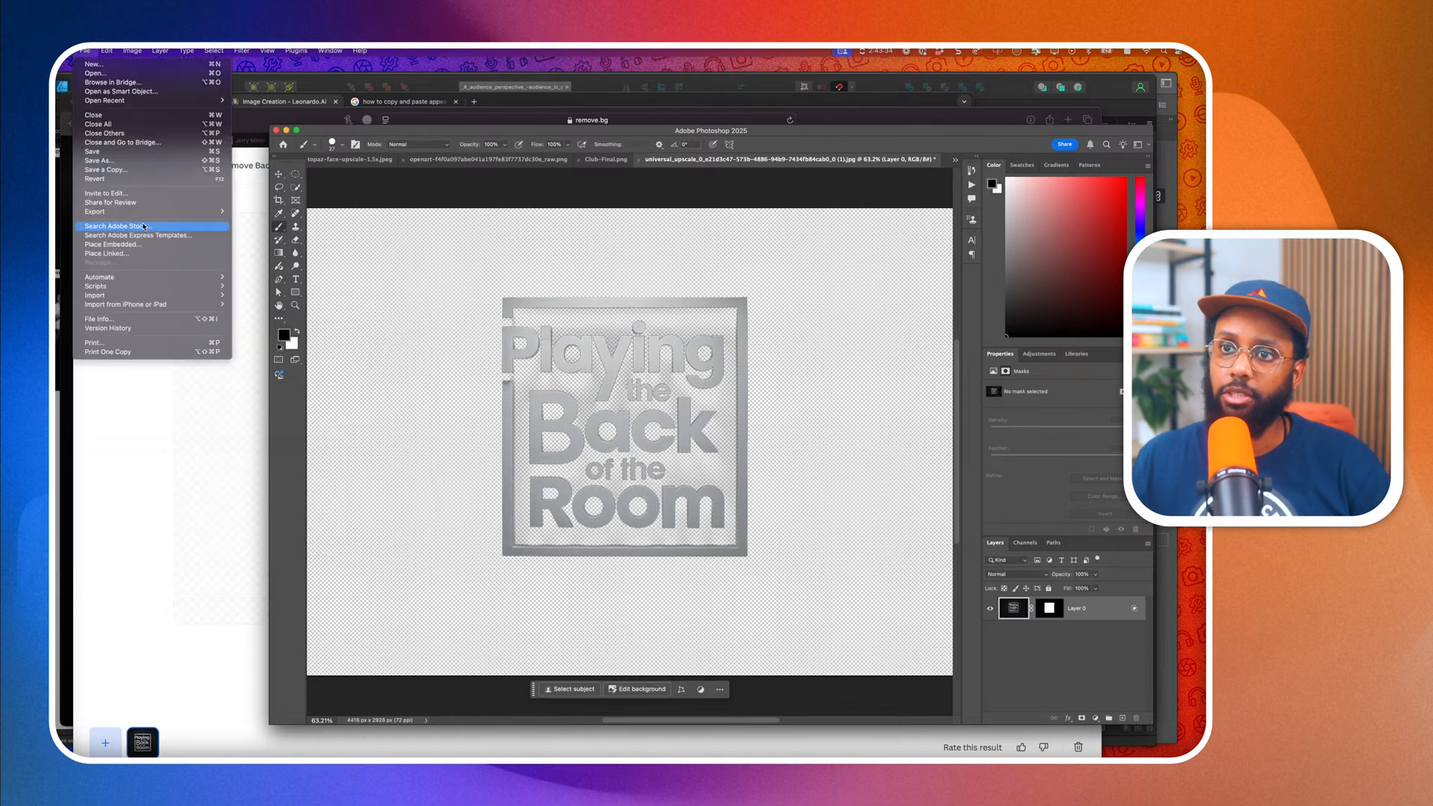
{"action": "mouse_move", "coordinate": [187, 211]}
{"action": "left_click", "coordinate": [297, 213]}
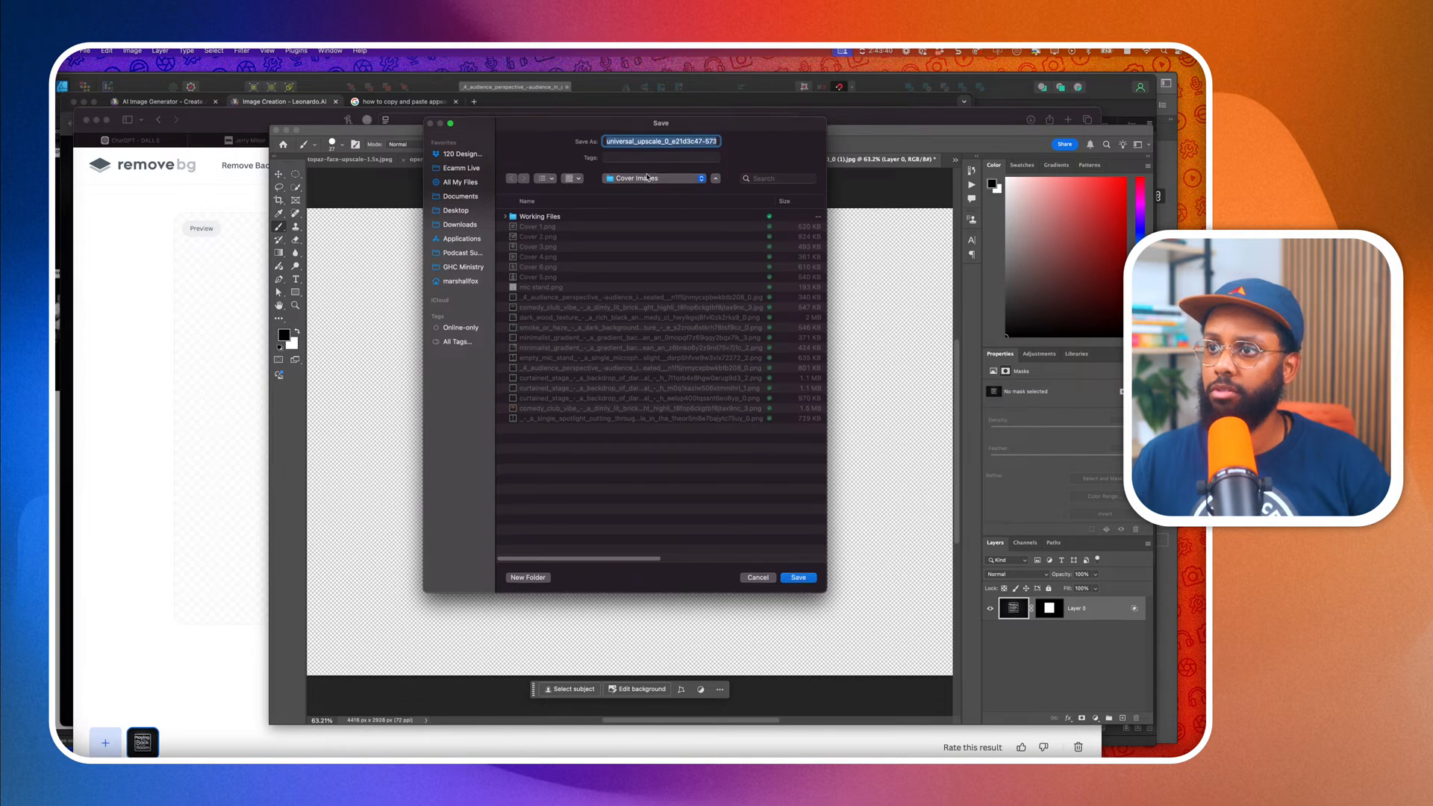
{"action": "left_click", "coordinate": [656, 180]}
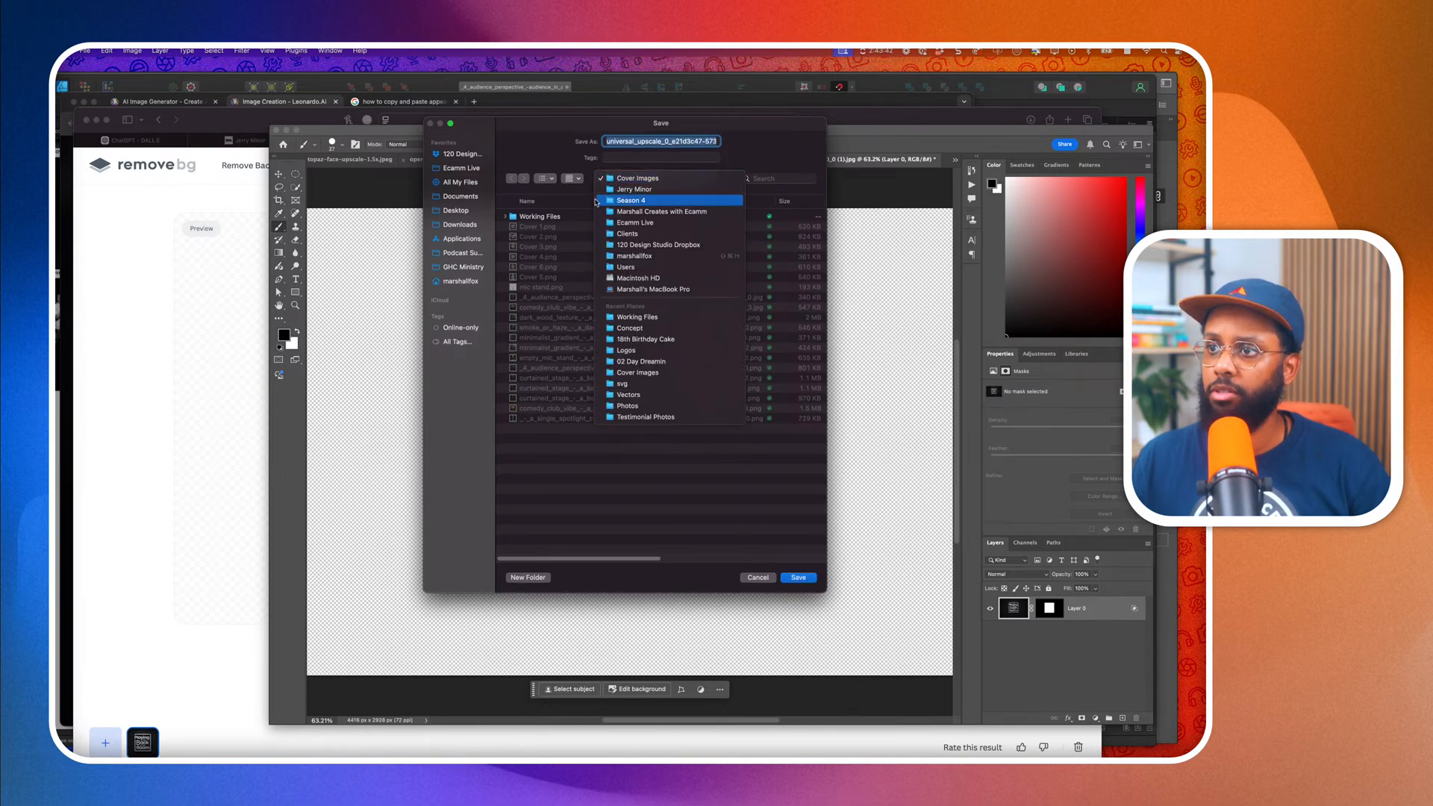
{"action": "left_click", "coordinate": [641, 180]}
{"action": "left_click", "coordinate": [567, 217]}
{"action": "double_click", "coordinate": [568, 219]}
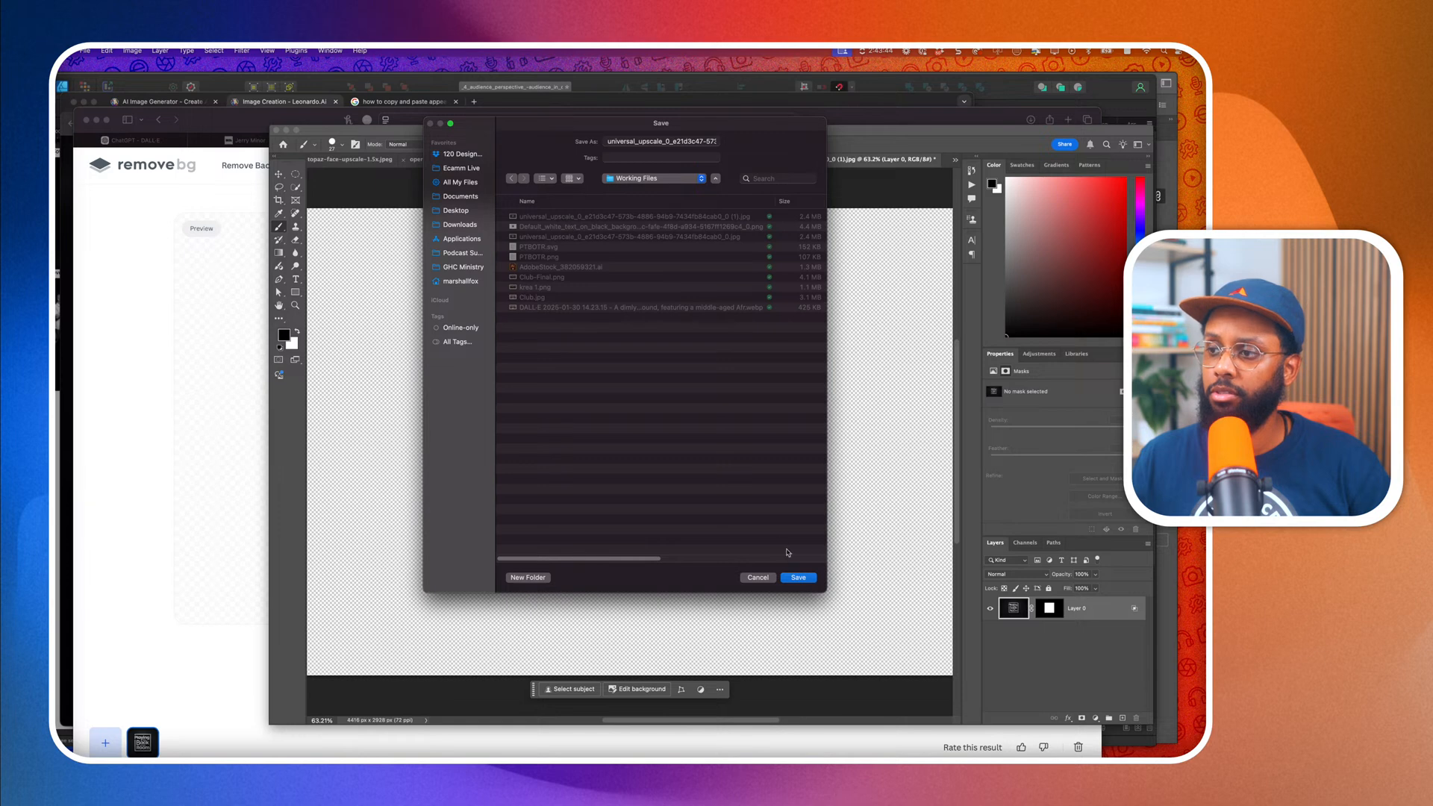
{"action": "left_click", "coordinate": [795, 579]}
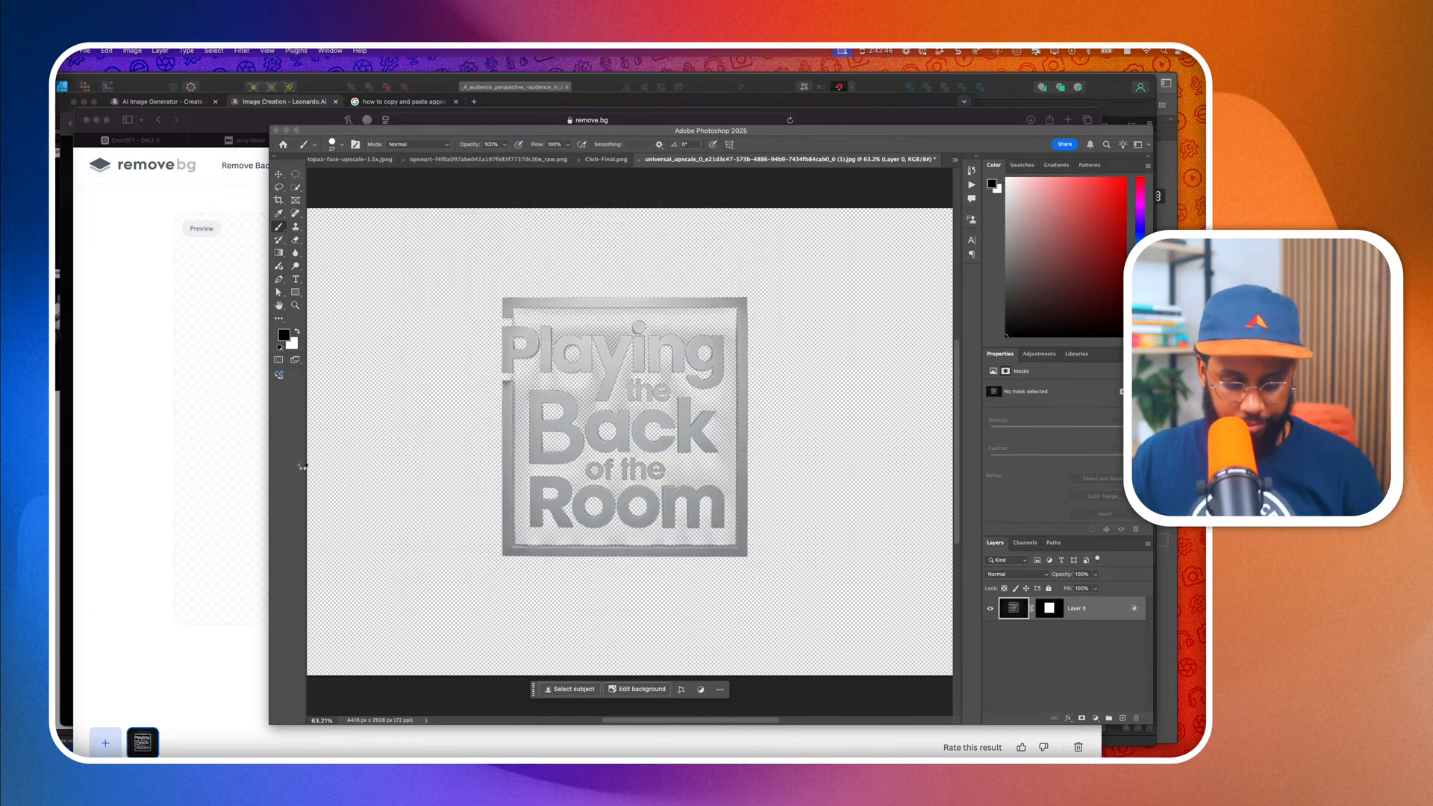
Switch to Affinity Designer and select the existing PTBOTR.png title on the third Cover 1 artboard.
{"action": "key", "text": "super+Tab"}
{"action": "key", "text": "super+Tab"}
{"action": "key", "text": "super+Tab"}
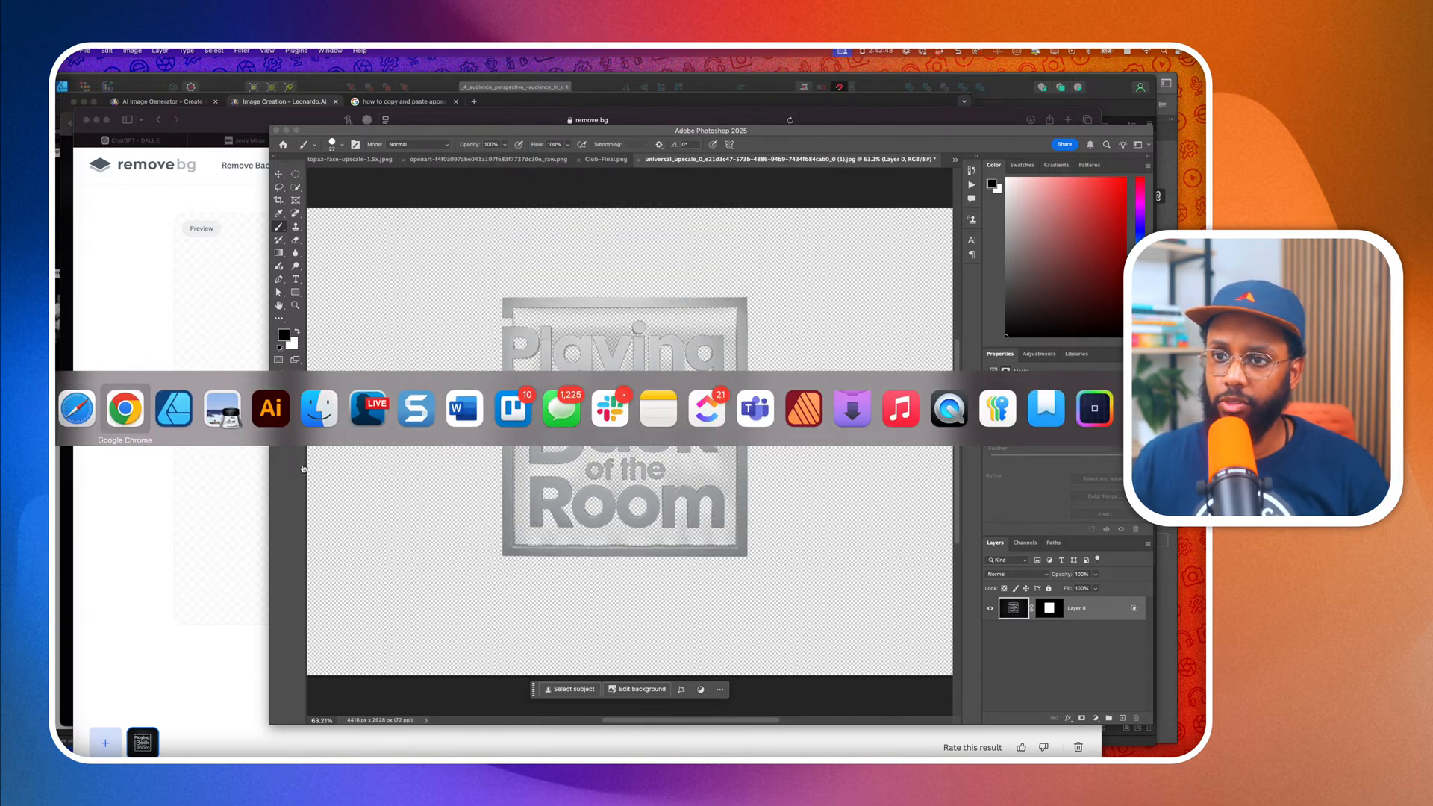
{"action": "key", "text": "super+Escape"}
{"action": "key", "text": "super+Tab"}
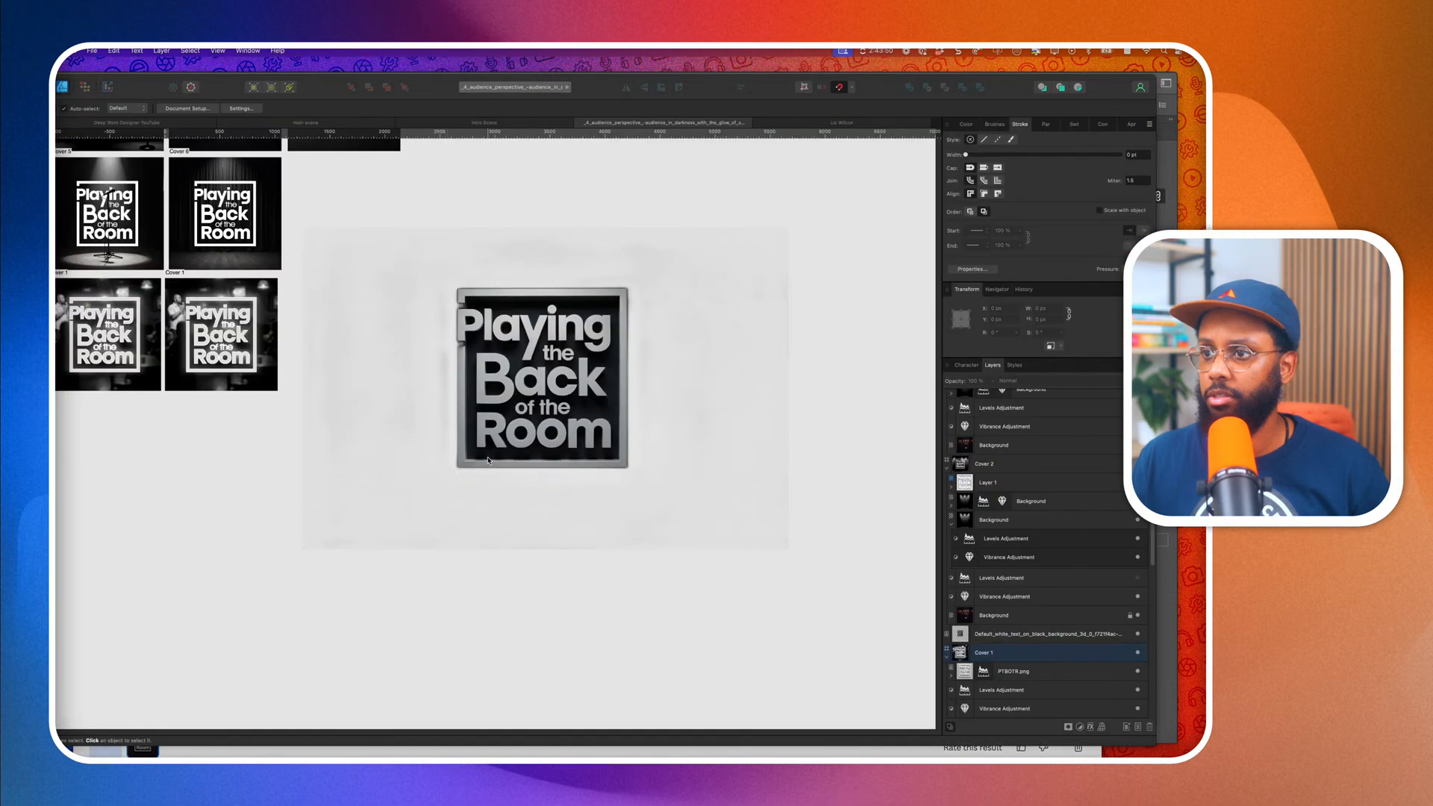
{"action": "left_click", "coordinate": [530, 383]}
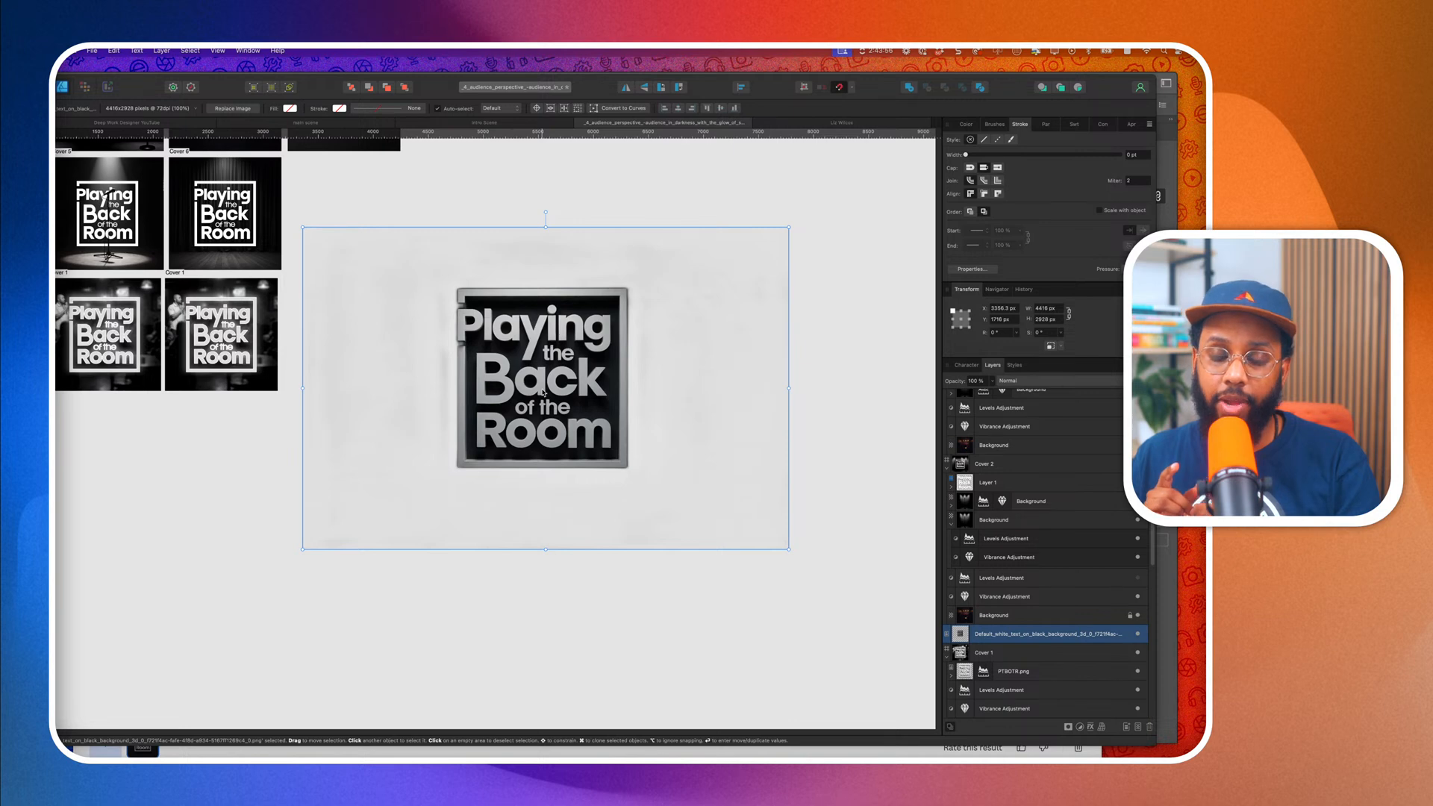
{"action": "scroll", "coordinate": [406, 368], "scroll_direction": "left", "scroll_amount": 3}
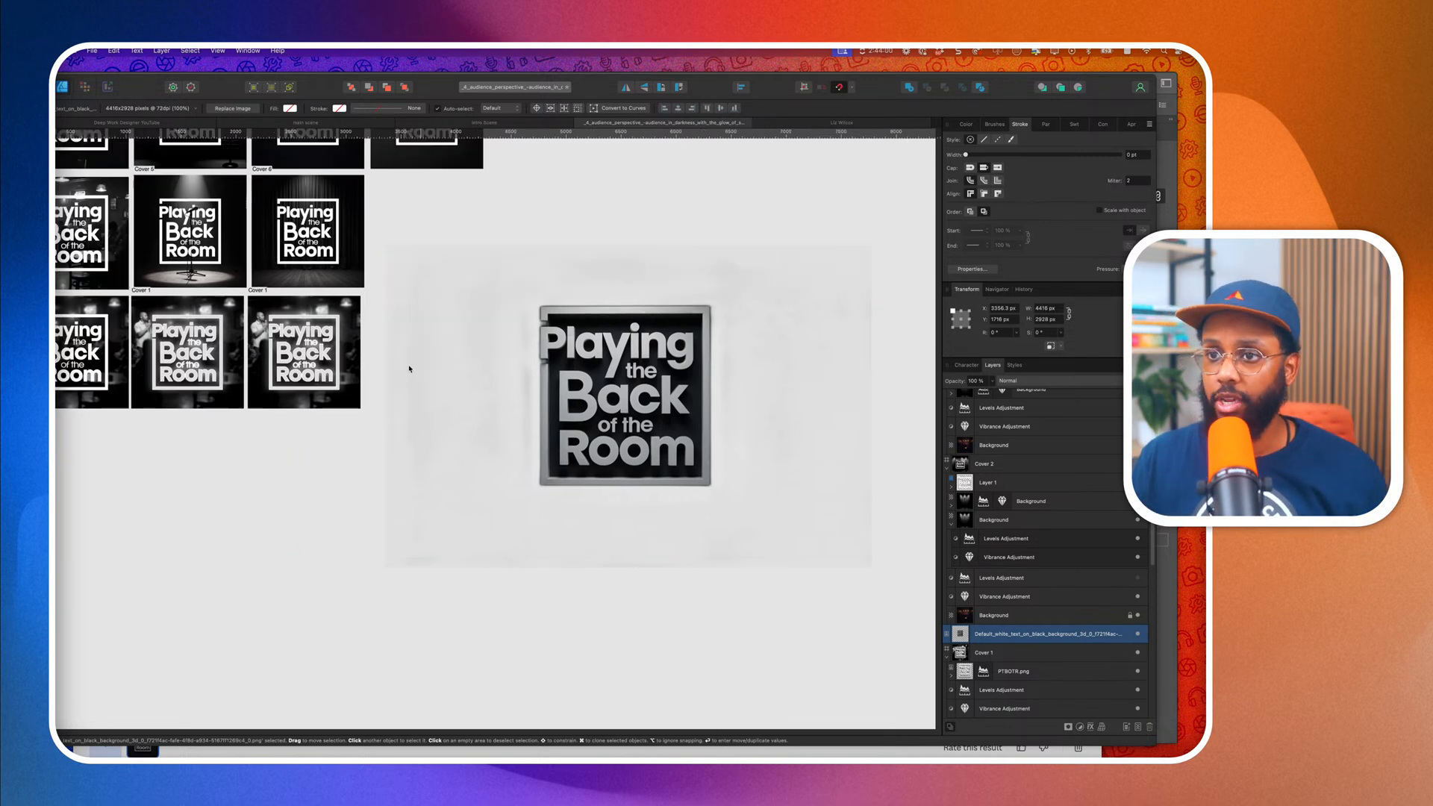
{"action": "left_click", "coordinate": [302, 340]}
{"action": "scroll", "coordinate": [302, 340], "scroll_direction": "up", "scroll_amount": 2}
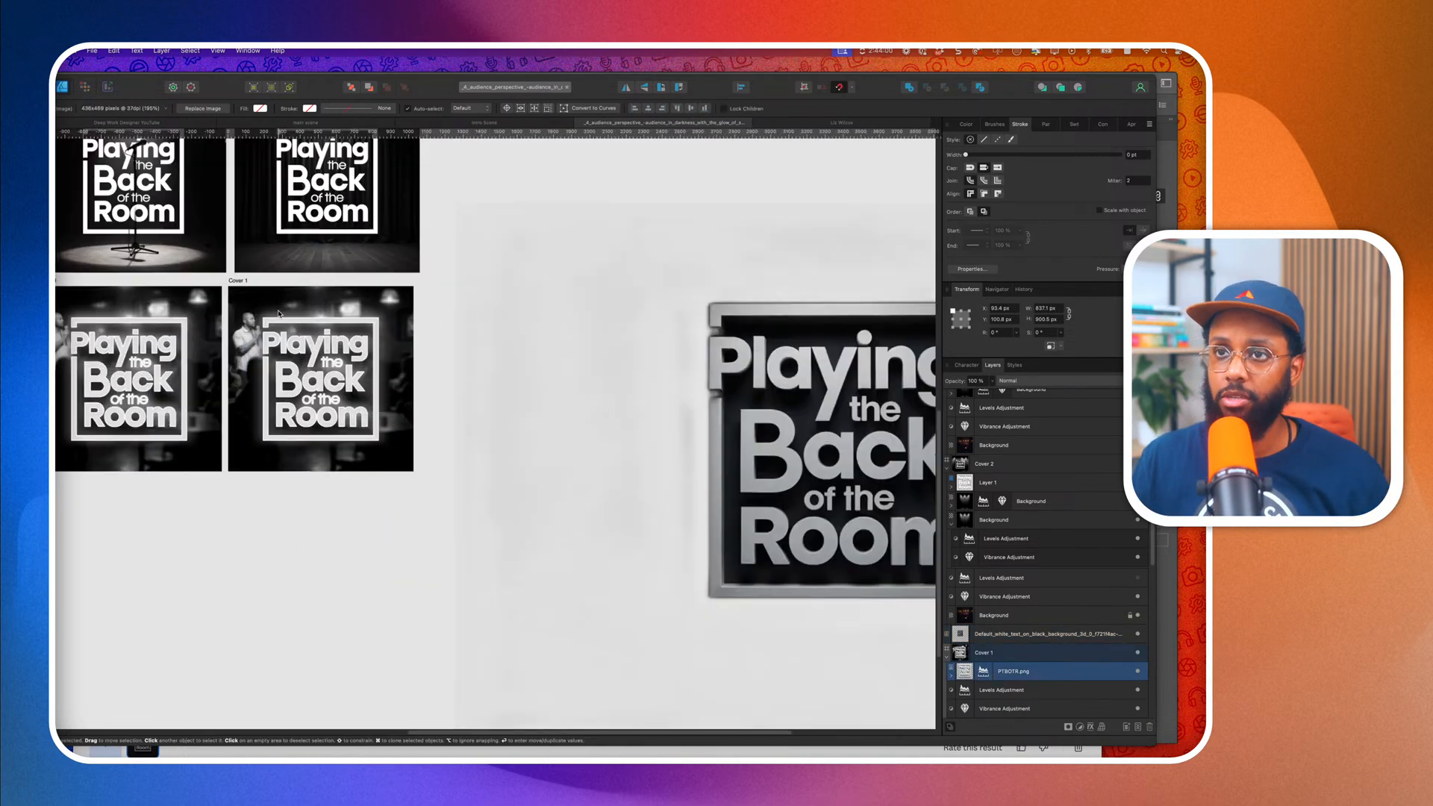
Place the exported universal_upscale (1).png title from the Working Files folder onto the third Cover 1 artboard.
{"action": "left_click", "coordinate": [92, 50]}
{"action": "key", "text": "Escape"}
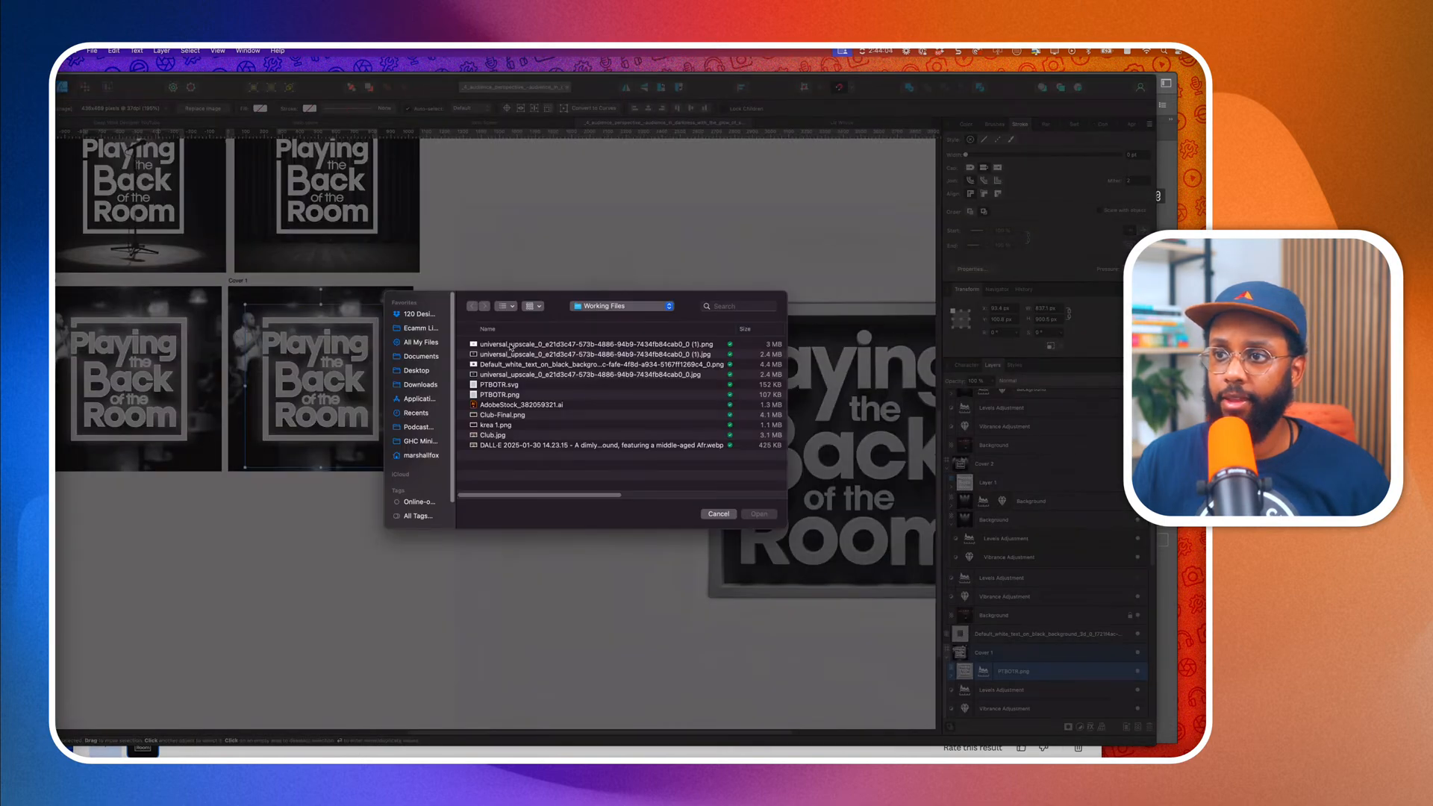
{"action": "left_click", "coordinate": [511, 344]}
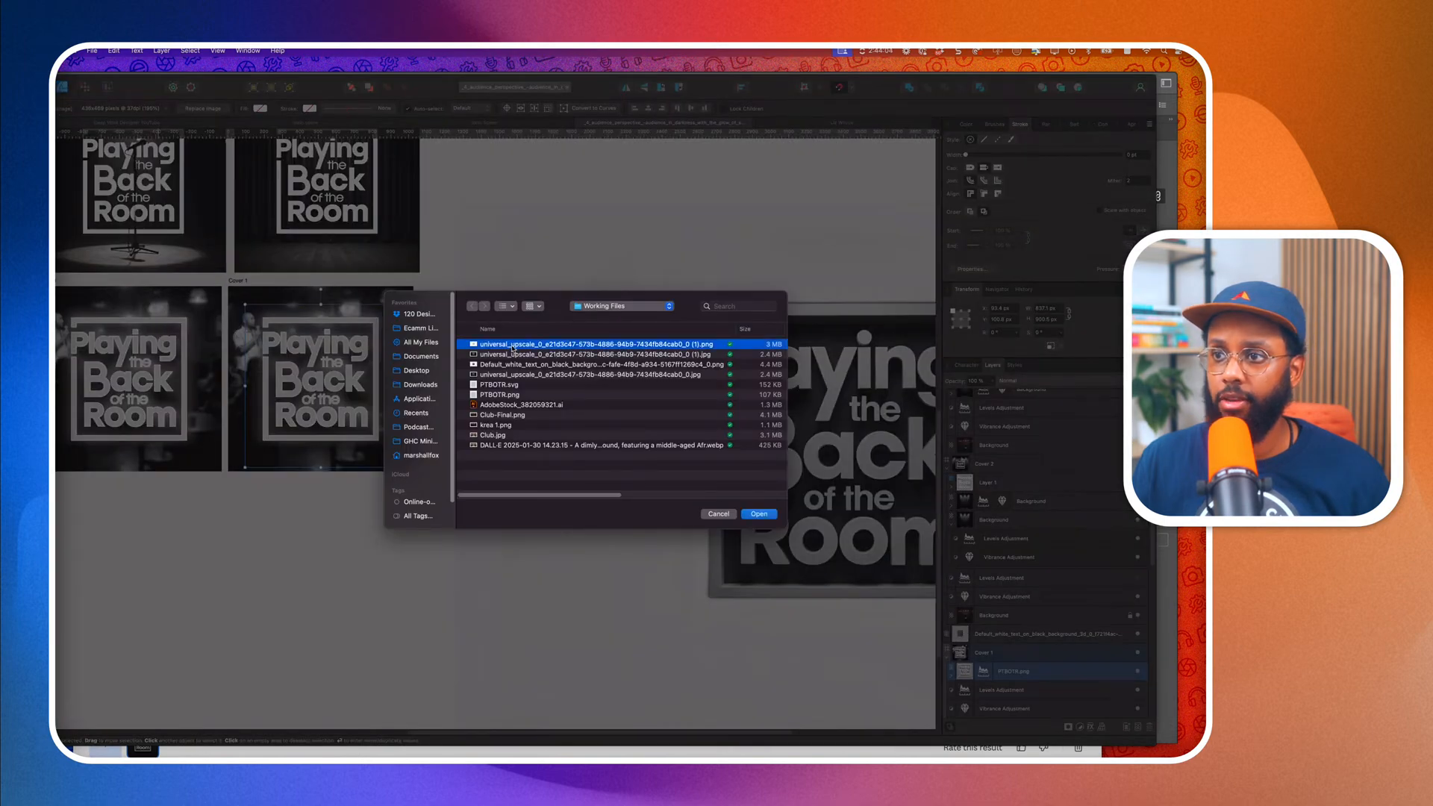
{"action": "left_click", "coordinate": [758, 514]}
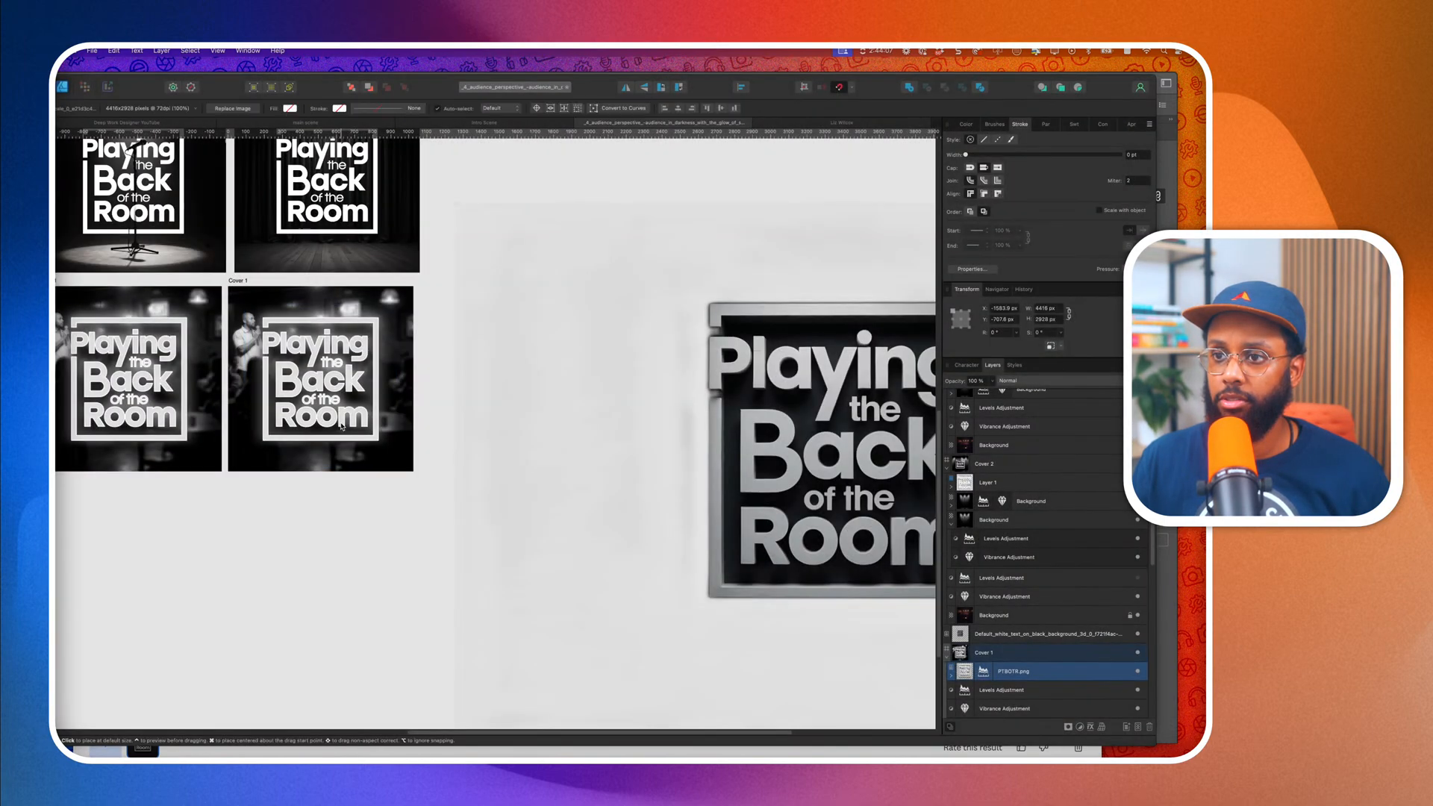
{"action": "left_click", "coordinate": [341, 424]}
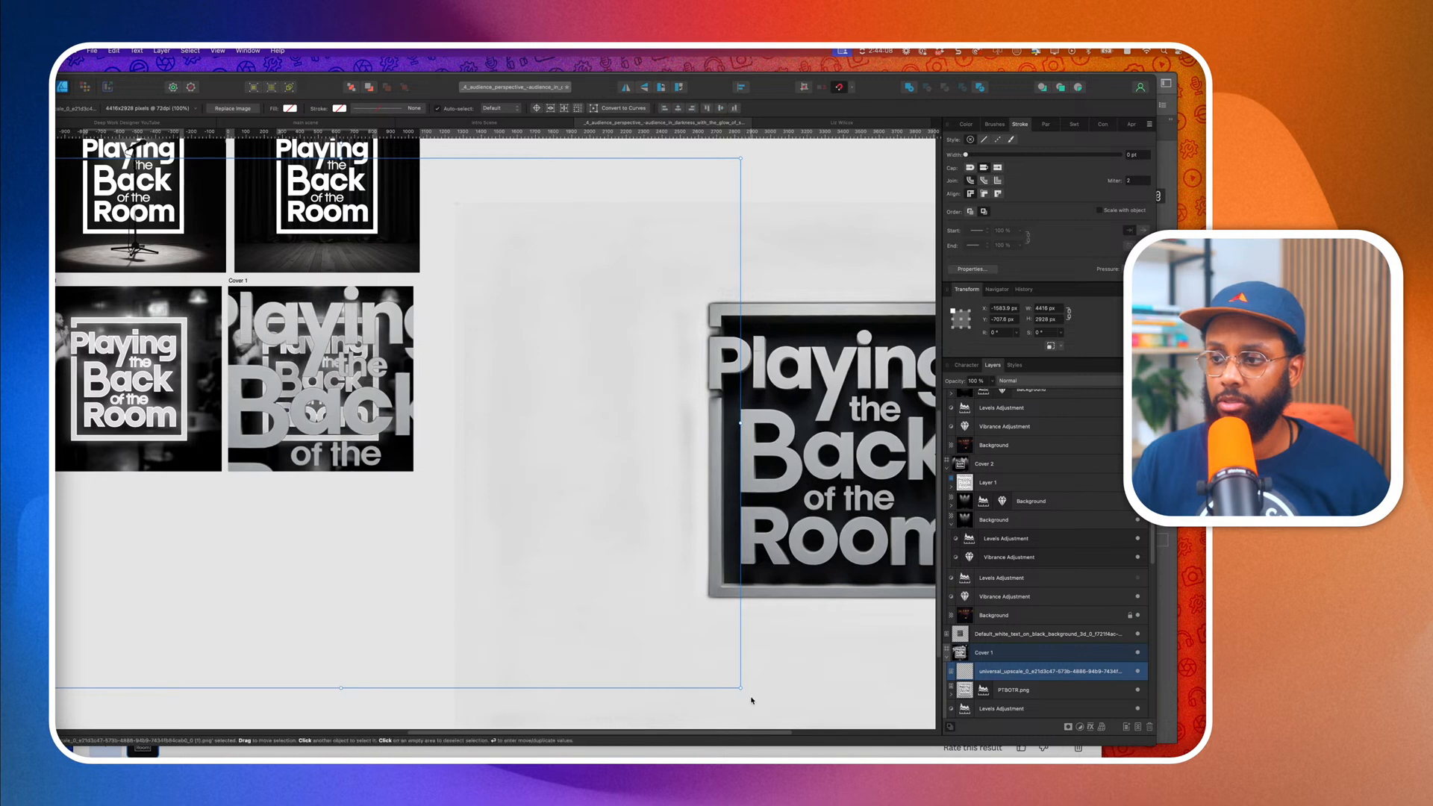
Scale the placed metallic title to about 1903 px wide, align it over the old title, and delete the PTBOTR.png layer.
{"action": "left_click_drag", "start_coordinate": [740, 687], "coordinate": [441, 428]}
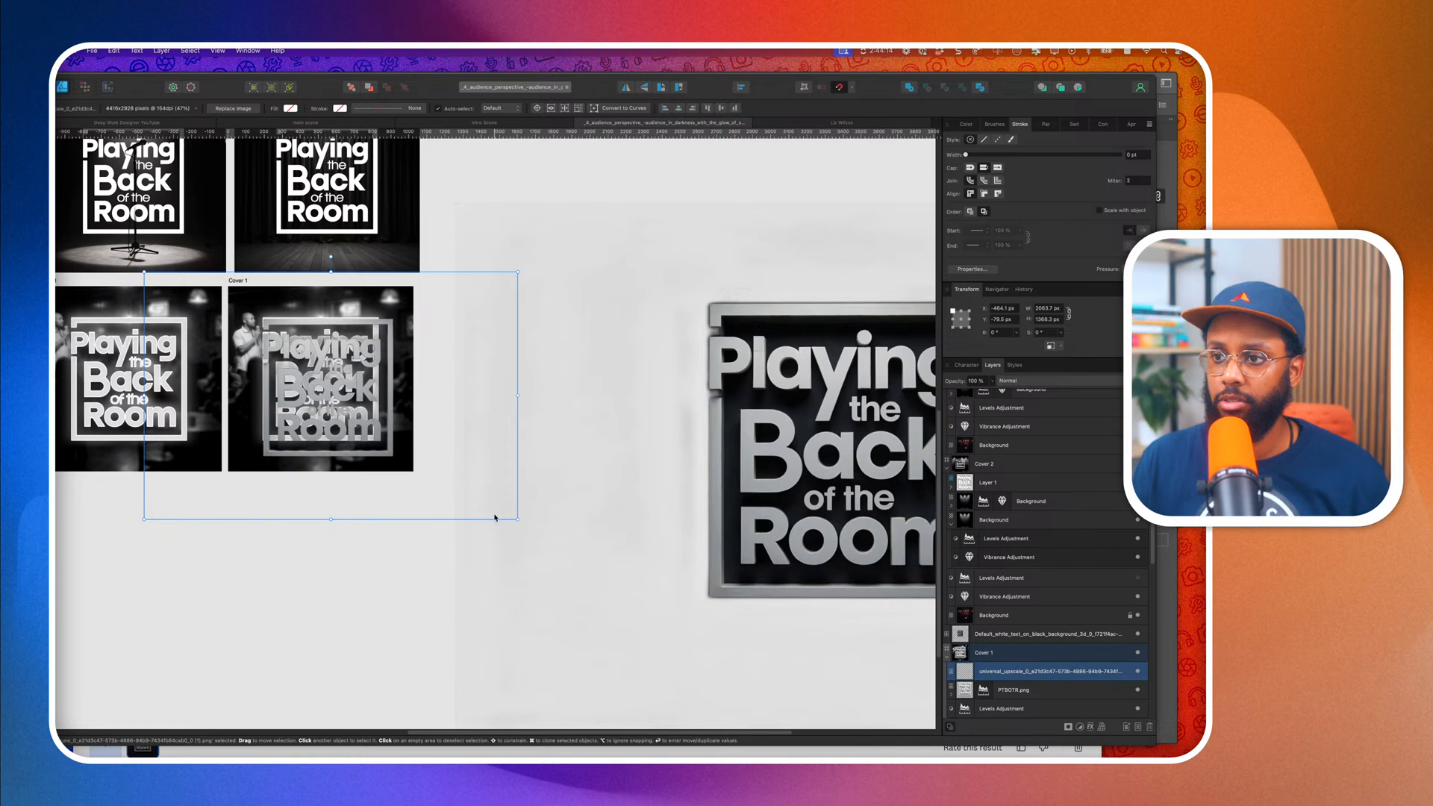
{"action": "left_click_drag", "start_coordinate": [518, 519], "coordinate": [482, 512]}
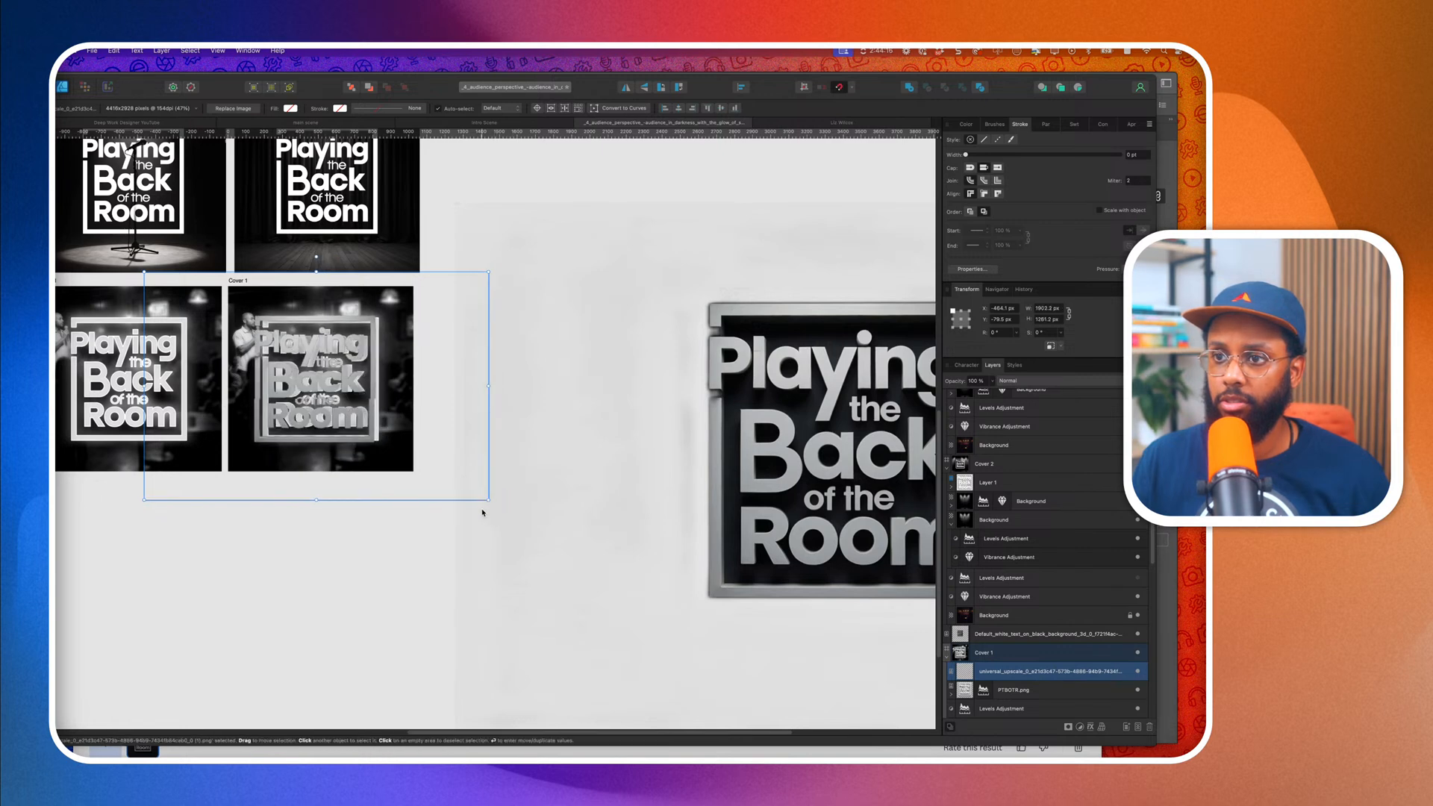
{"action": "left_click_drag", "start_coordinate": [435, 424], "coordinate": [441, 425]}
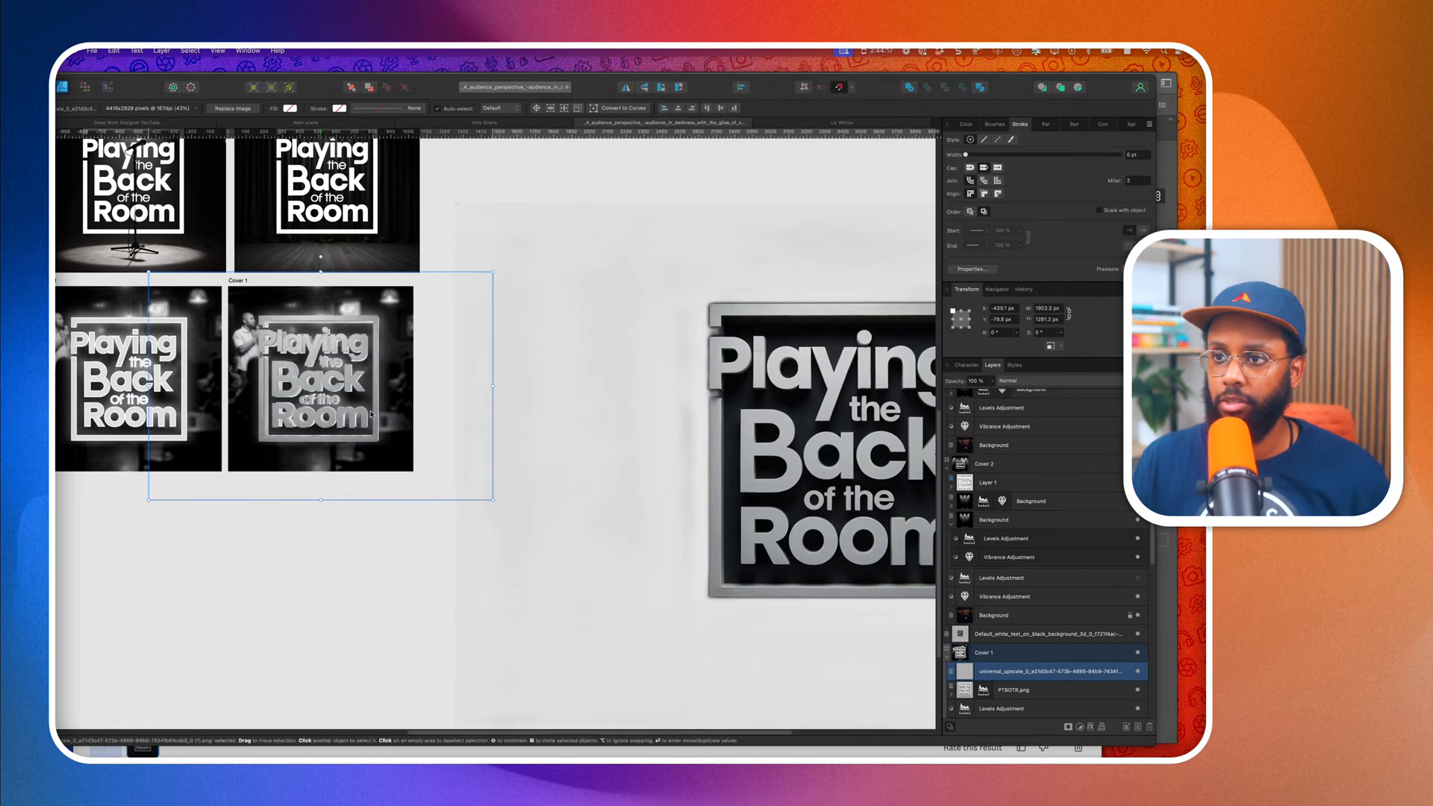
{"action": "left_click", "coordinate": [1112, 696]}
{"action": "key", "text": "Delete"}
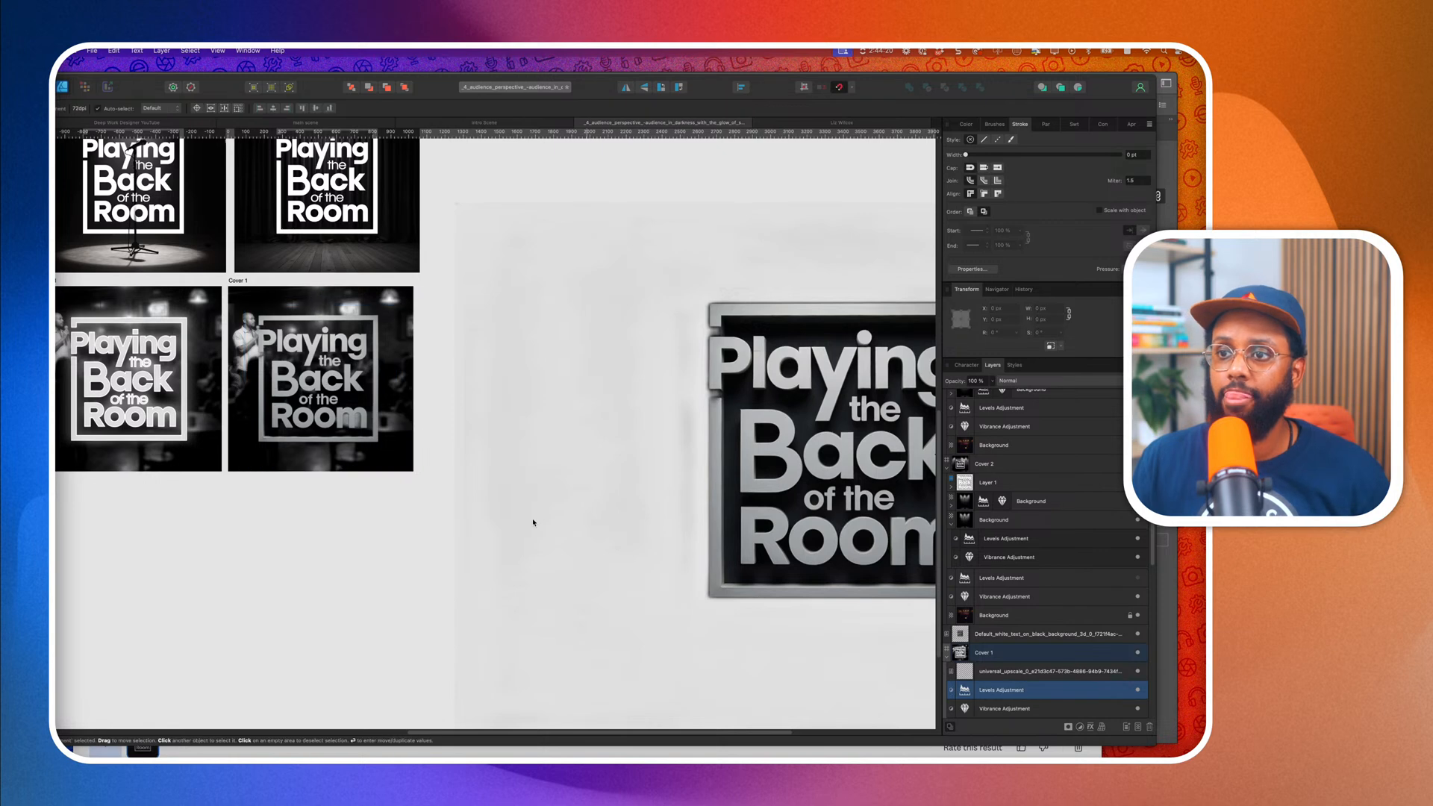
Add a Levels adjustment to the metallic title with the black level at 12% and the white level at 83%.
{"action": "scroll", "coordinate": [307, 396], "scroll_direction": "up", "scroll_amount": 3}
{"action": "left_click", "coordinate": [330, 401]}
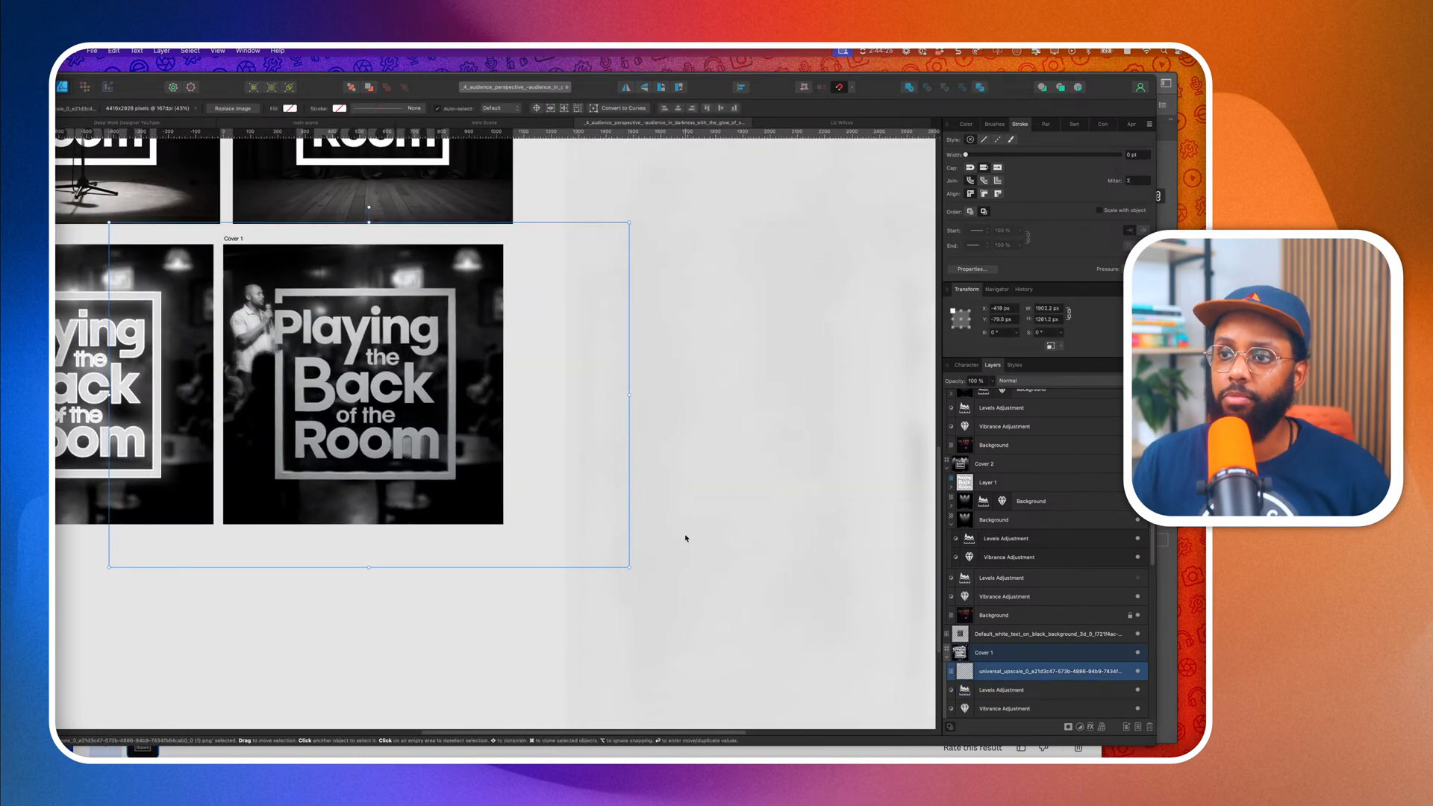
{"action": "left_click", "coordinate": [1080, 728]}
{"action": "left_click", "coordinate": [1101, 479]}
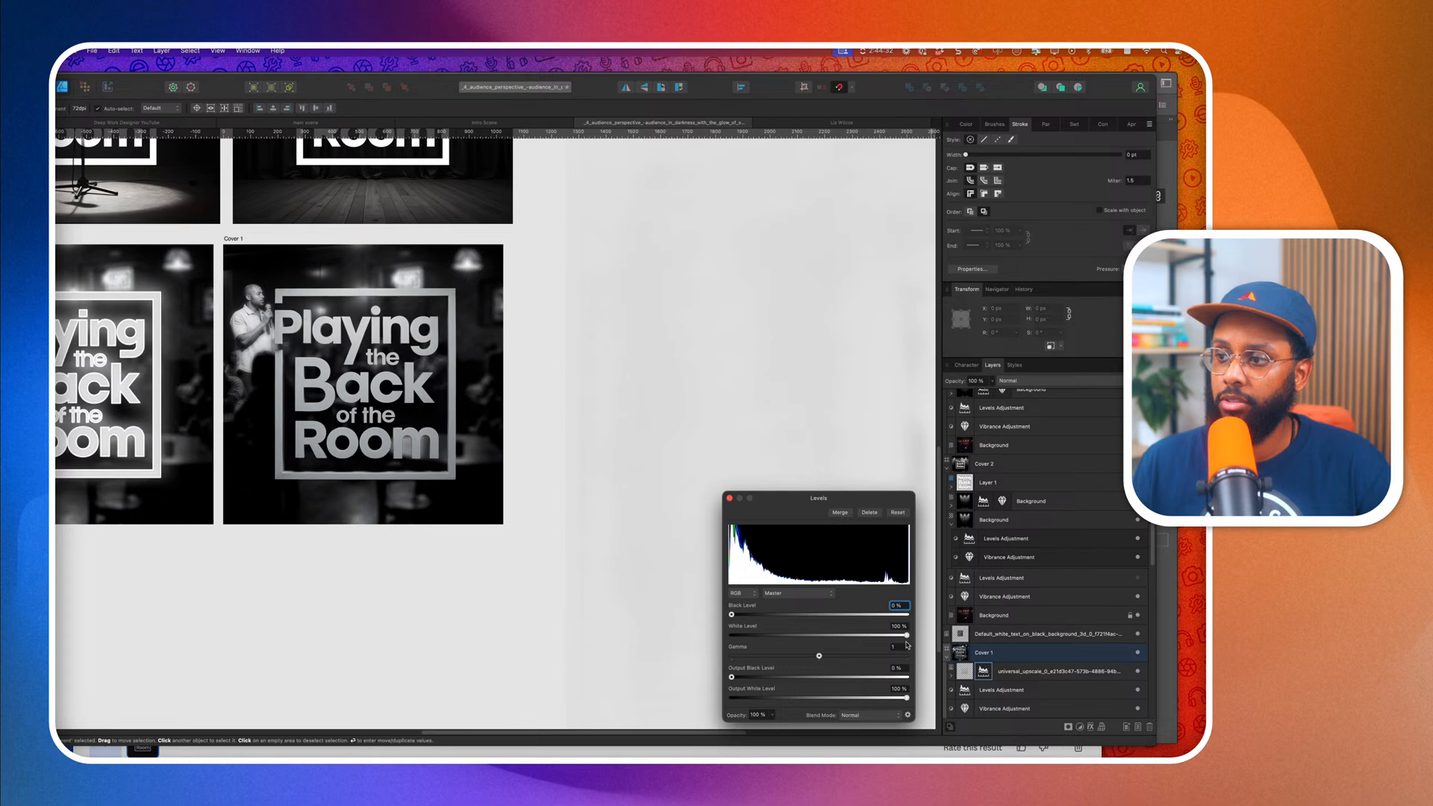
{"action": "left_click_drag", "start_coordinate": [906, 636], "coordinate": [874, 635]}
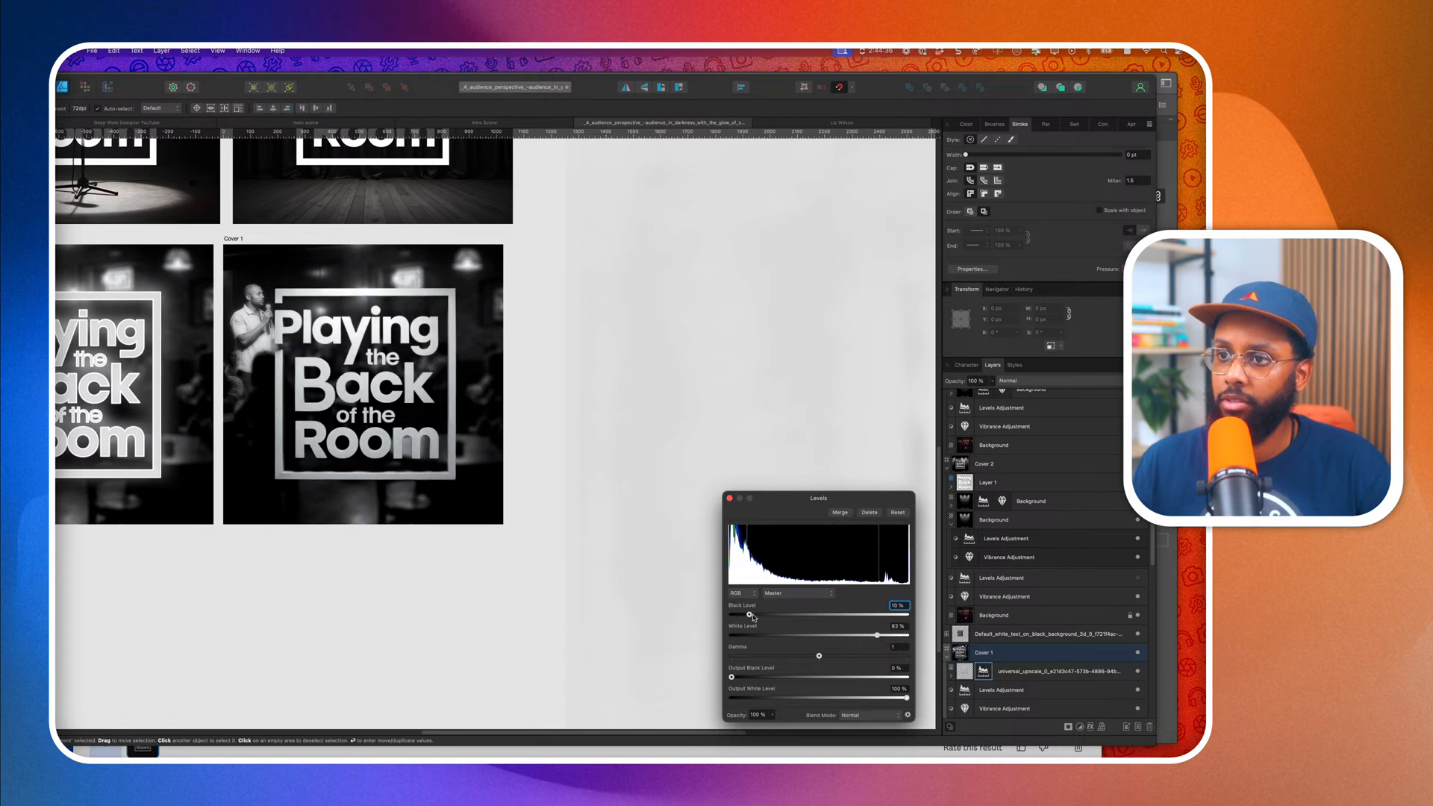
{"action": "left_click_drag", "start_coordinate": [754, 615], "coordinate": [751, 616]}
{"action": "scroll", "coordinate": [576, 570], "scroll_direction": "down", "scroll_amount": 5}
{"action": "scroll", "coordinate": [575, 570], "scroll_direction": "up", "scroll_amount": 3}
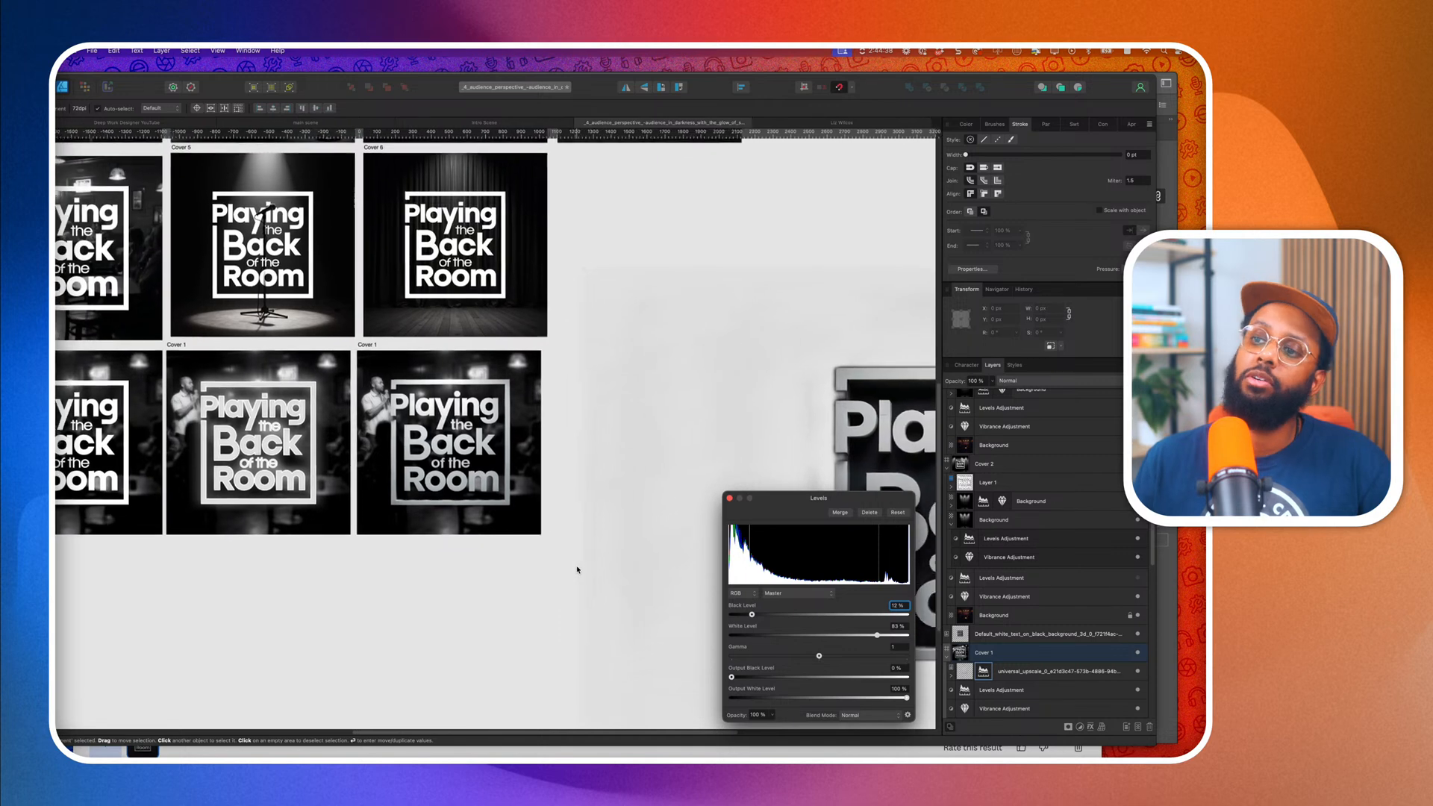
{"action": "left_click", "coordinate": [729, 497]}
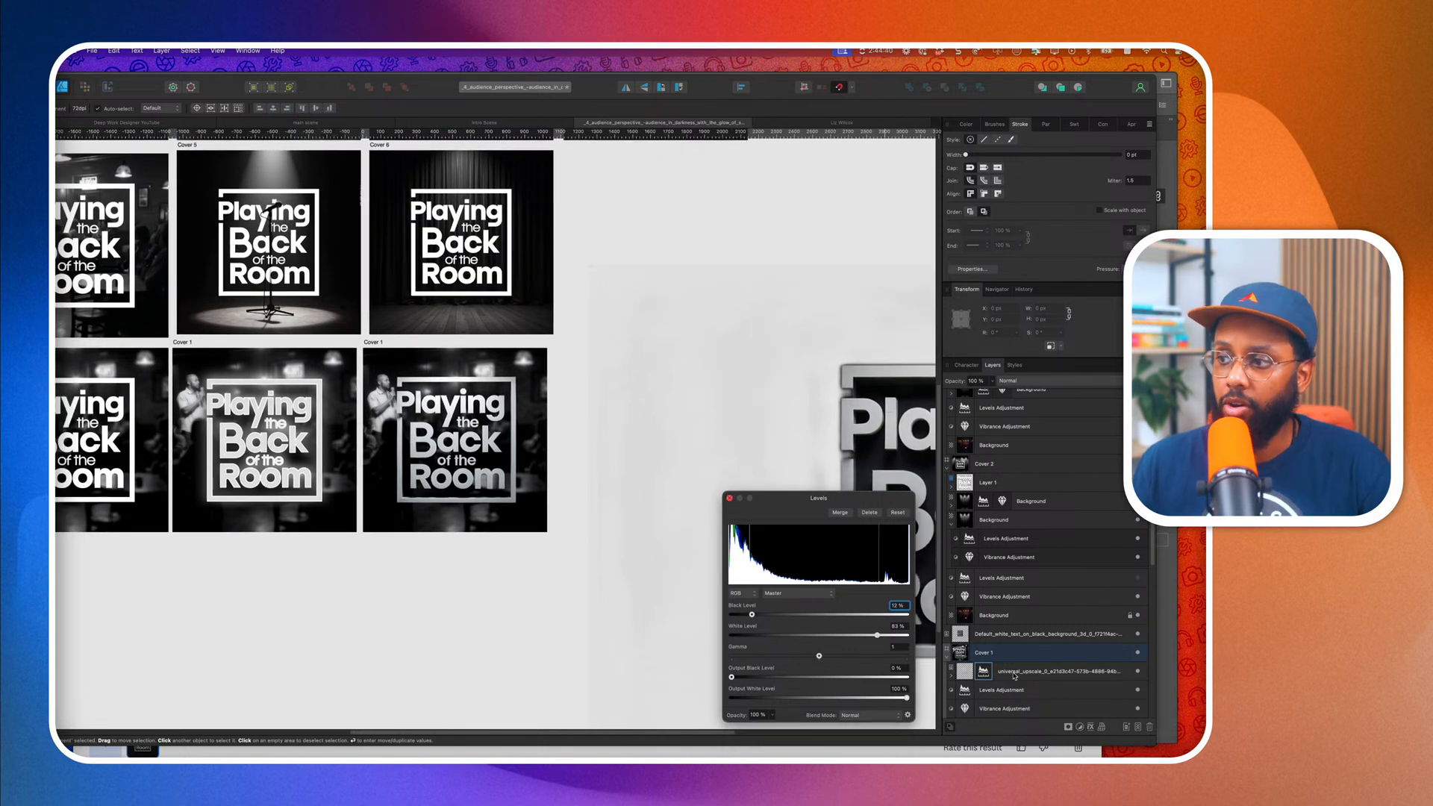
Add an Outer Shadow effect to the metallic title, raising its radius and offset and setting its opacity to about 70%.
{"action": "left_click", "coordinate": [1090, 728]}
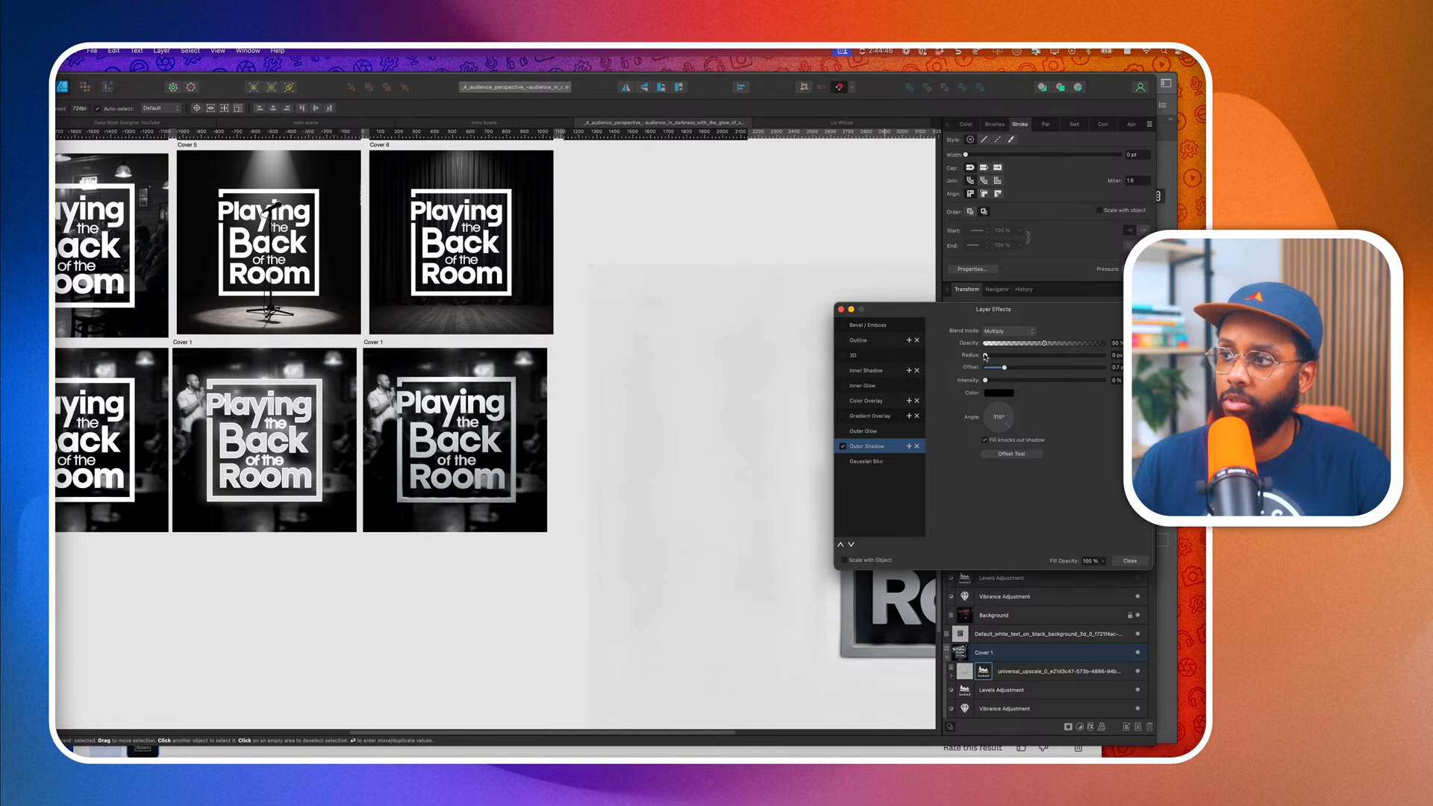
{"action": "left_click_drag", "start_coordinate": [985, 357], "coordinate": [1089, 366]}
{"action": "left_click", "coordinate": [526, 422]}
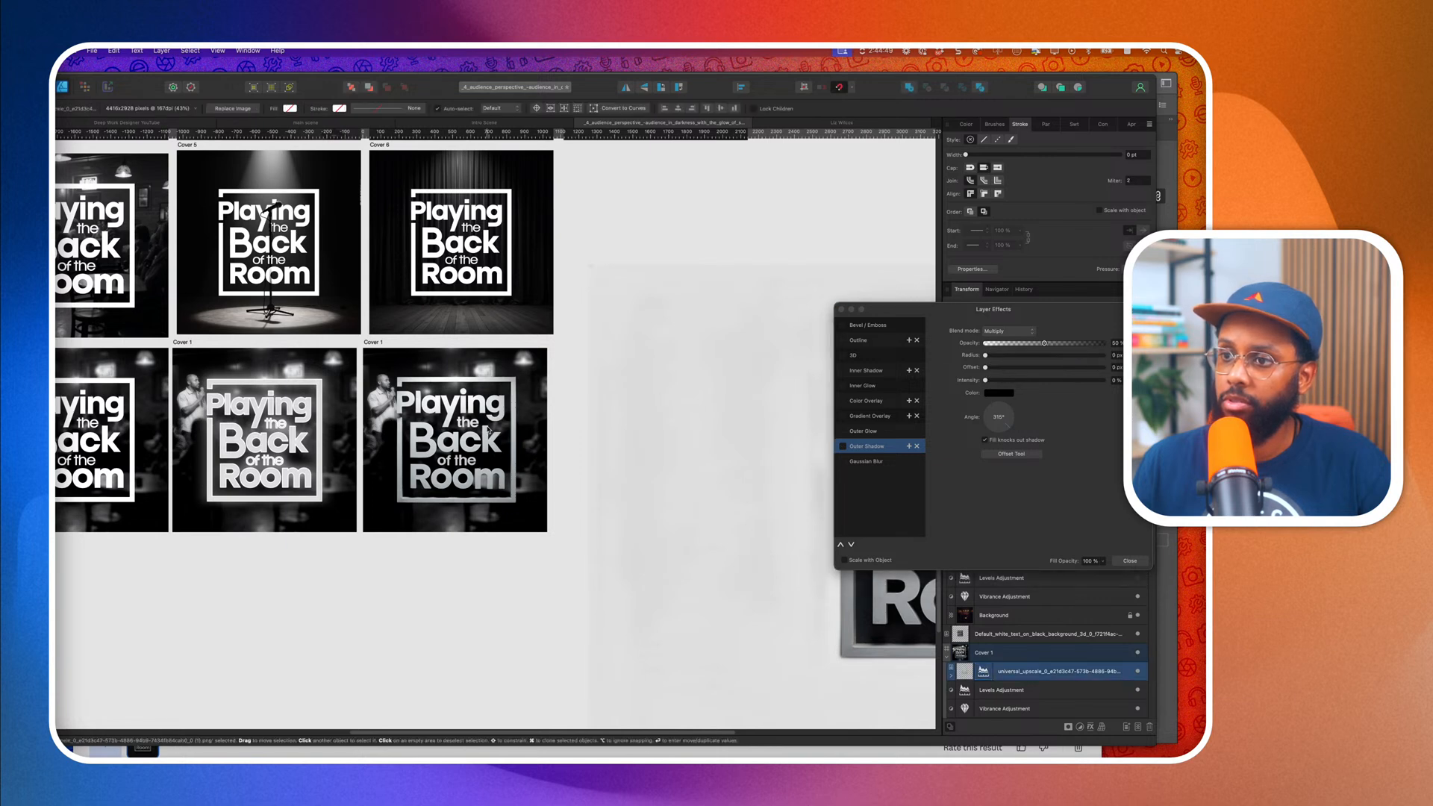
{"action": "left_click", "coordinate": [843, 445]}
{"action": "scroll", "coordinate": [523, 492], "scroll_direction": "up", "scroll_amount": 5}
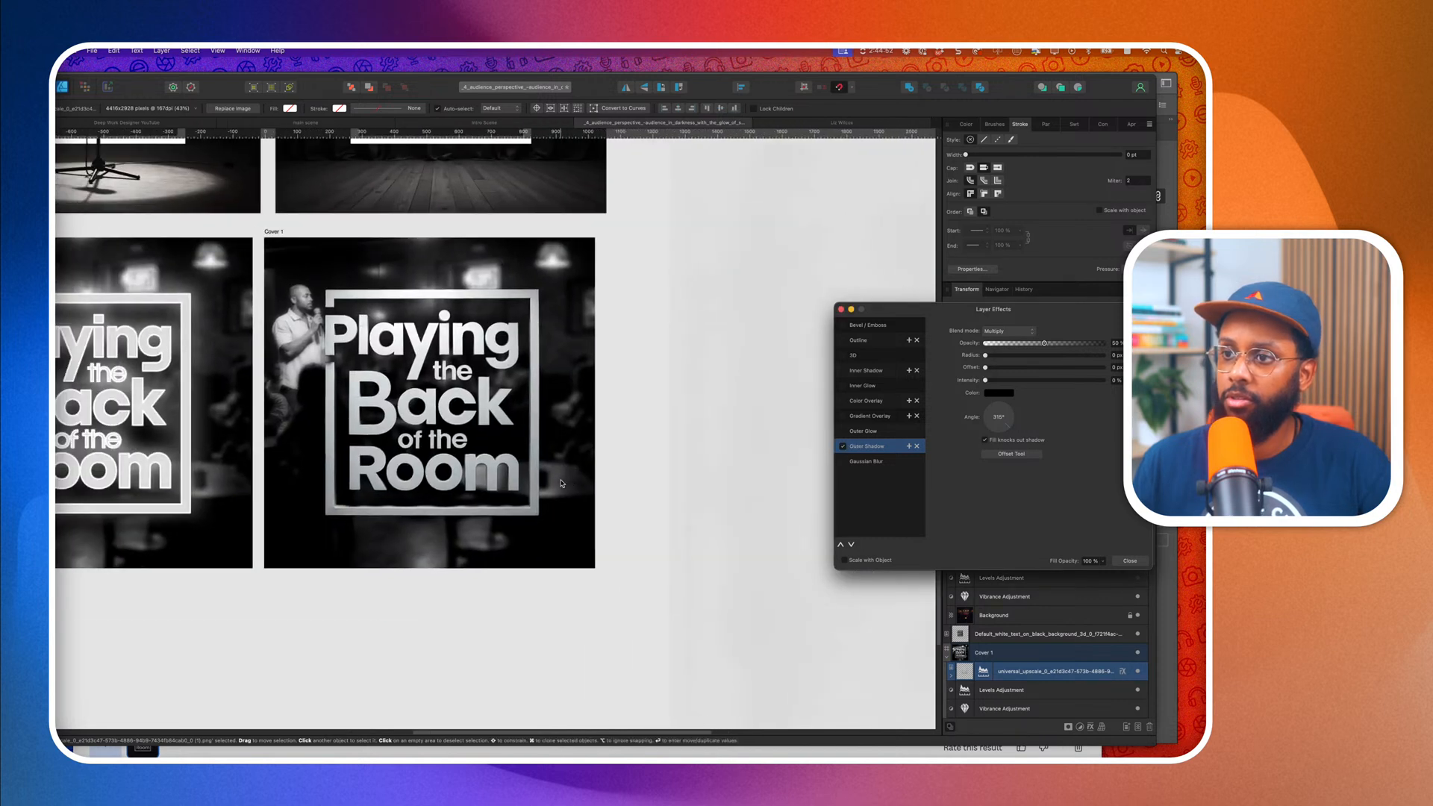
{"action": "left_click_drag", "start_coordinate": [987, 369], "coordinate": [1027, 359]}
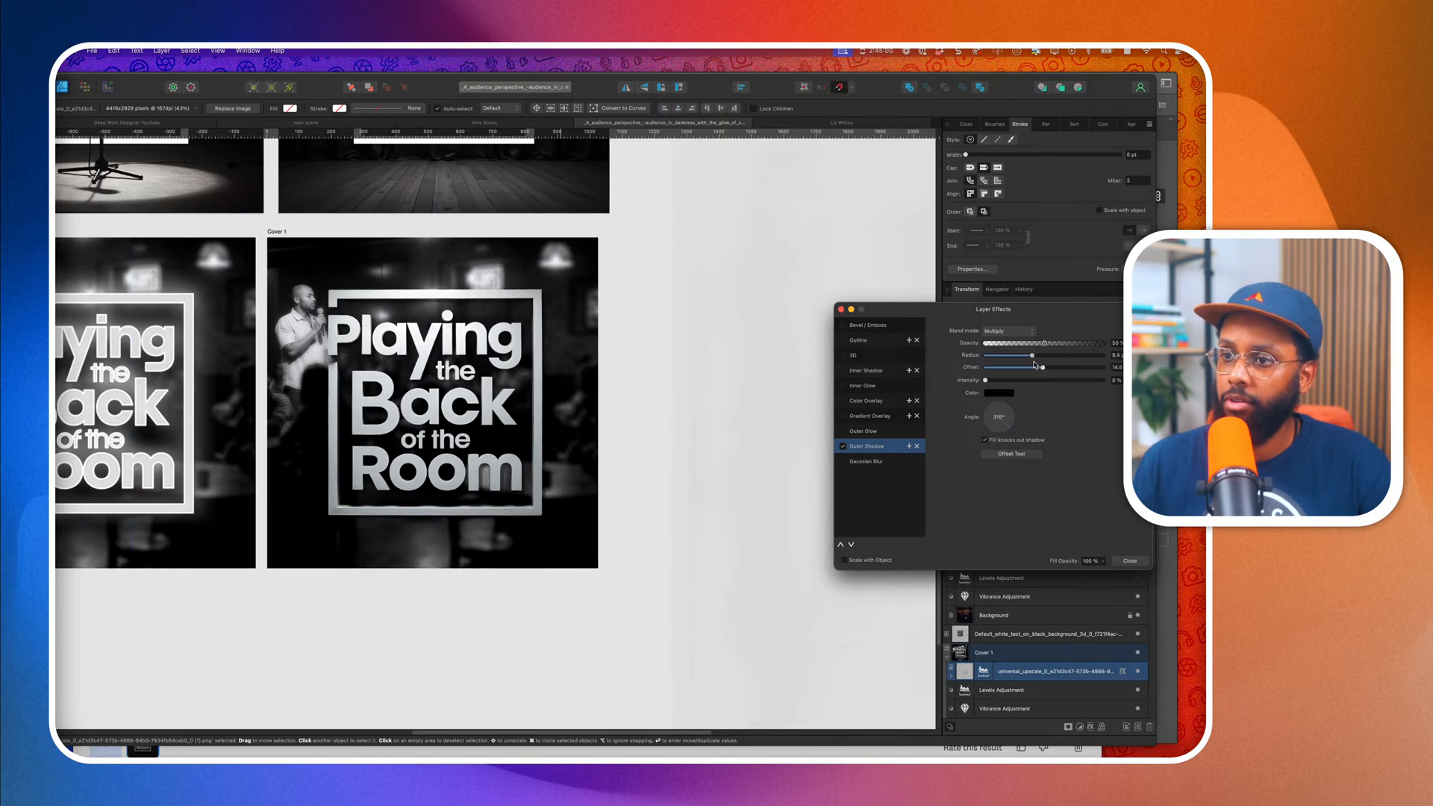
{"action": "left_click_drag", "start_coordinate": [1043, 342], "coordinate": [1104, 342]}
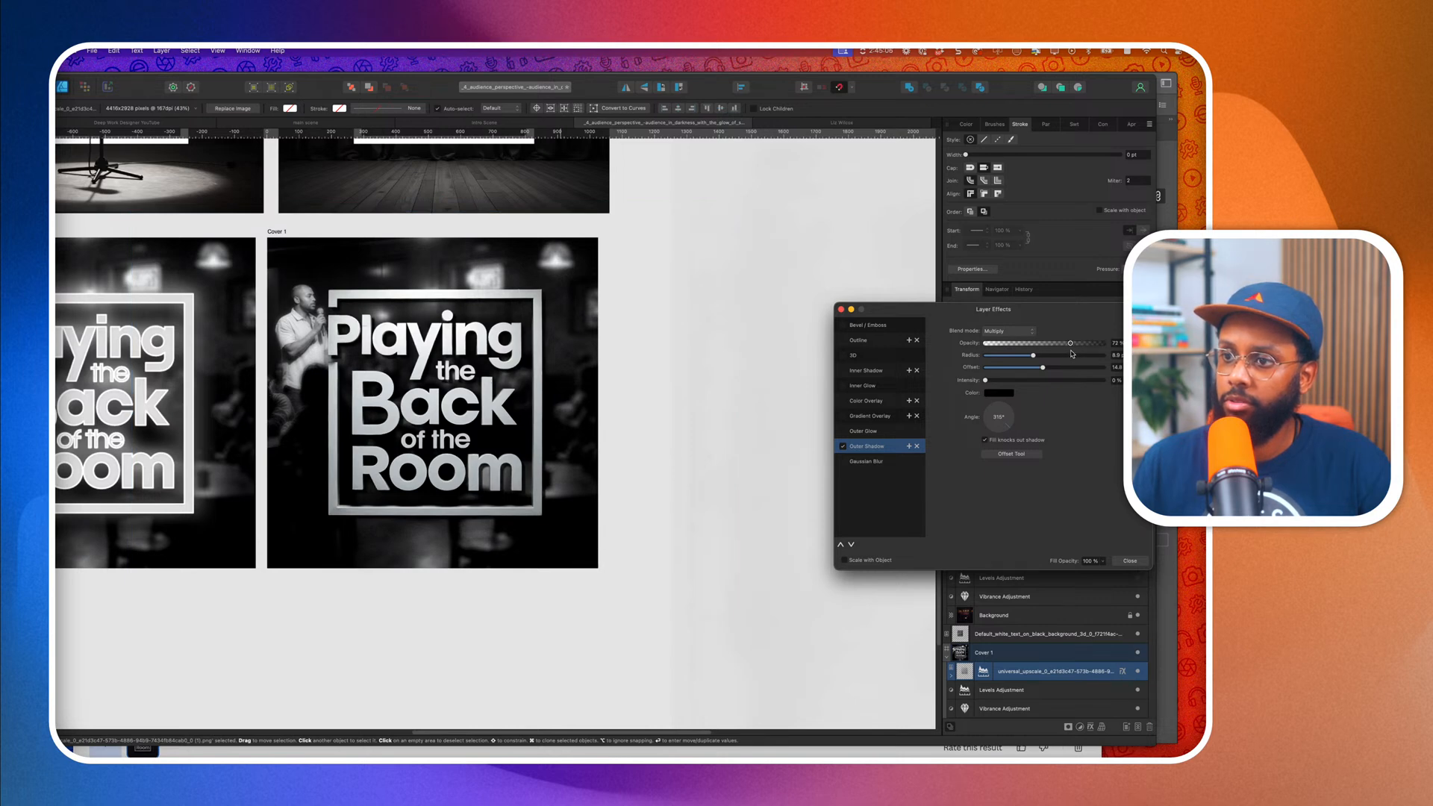
Compare the flat, glowing and metallic titles across the three Cover 1 artboards, and close the layer effects.
{"action": "scroll", "coordinate": [675, 415], "scroll_direction": "down", "scroll_amount": 5}
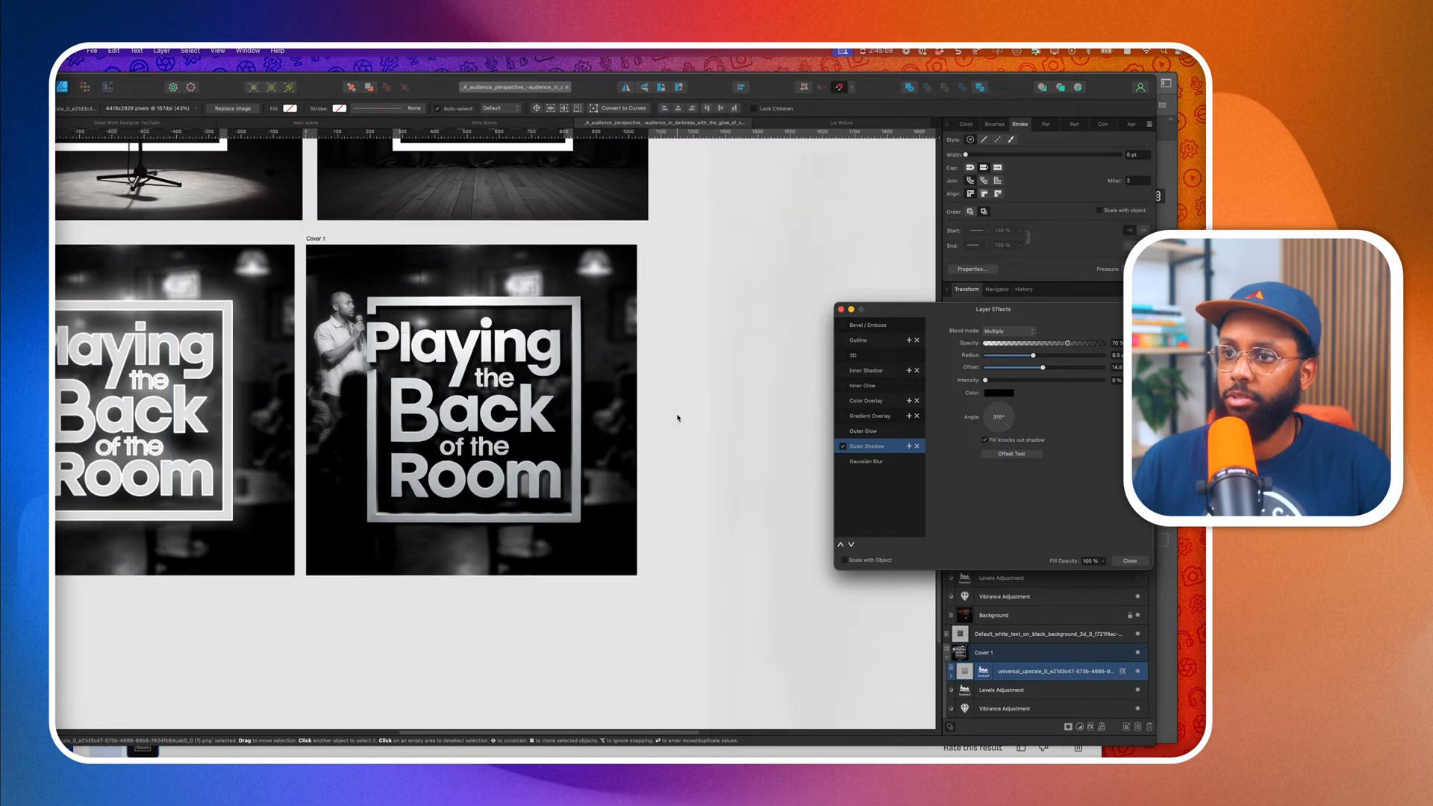
{"action": "scroll", "coordinate": [448, 437], "scroll_direction": "left", "scroll_amount": 4}
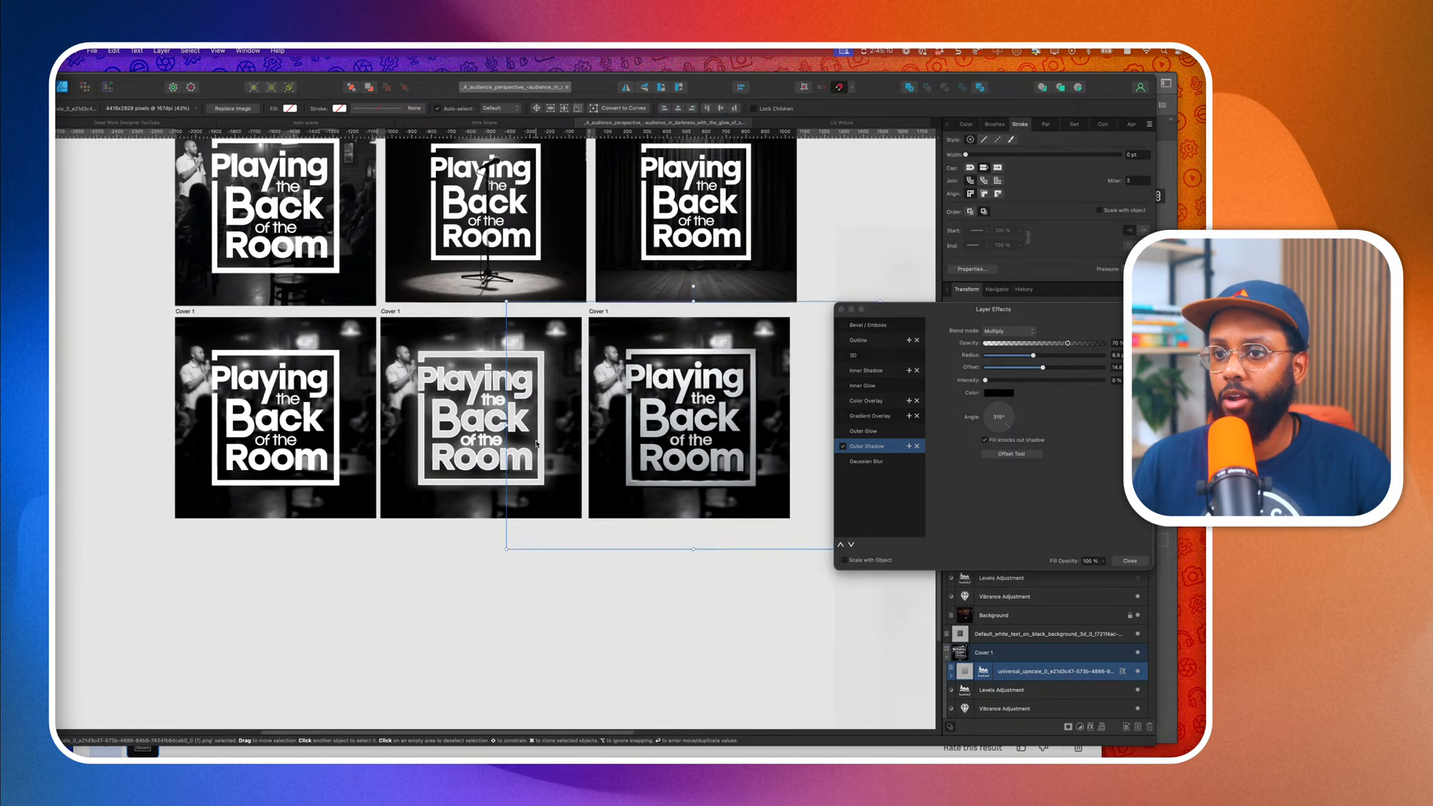
{"action": "scroll", "coordinate": [250, 431], "scroll_direction": "up", "scroll_amount": 5}
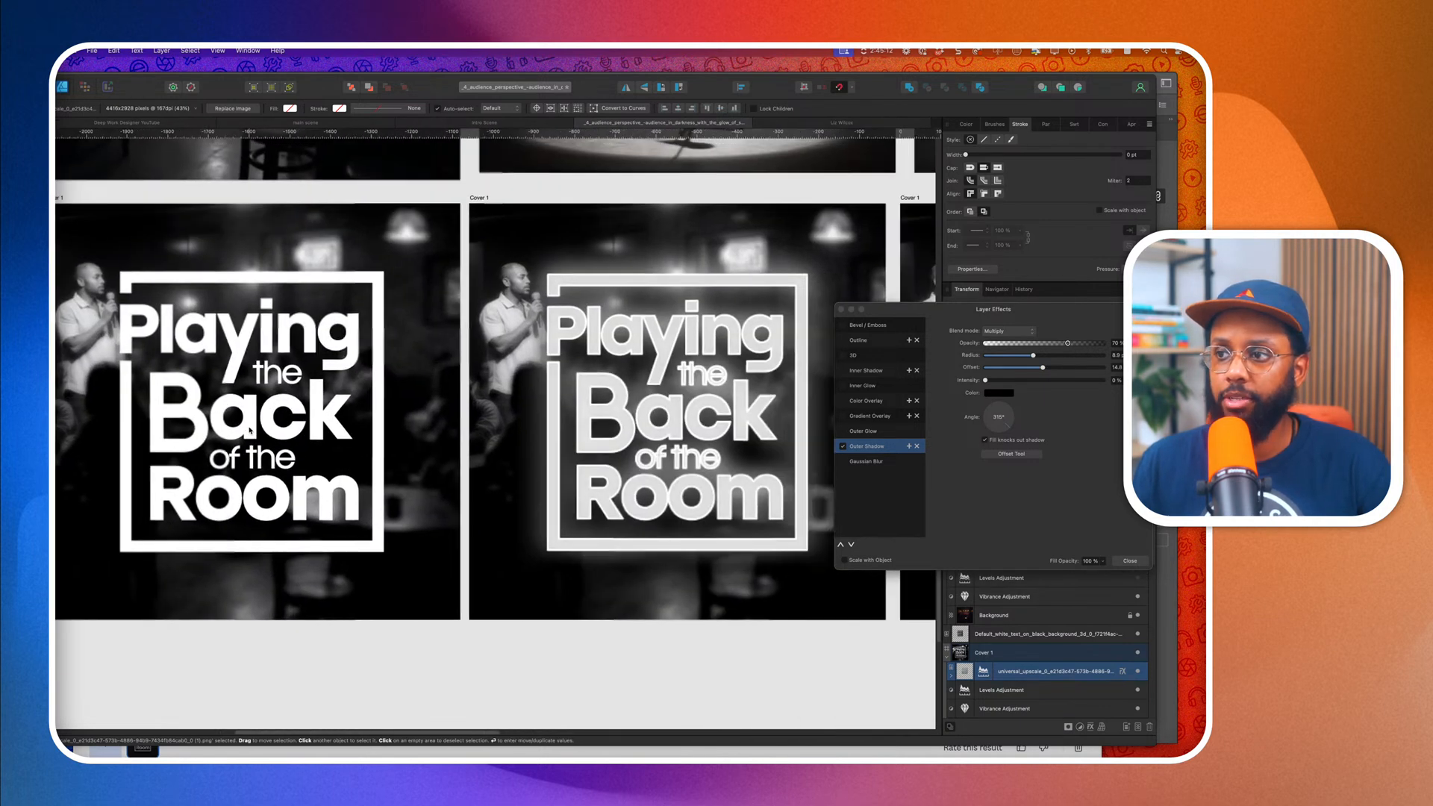
{"action": "scroll", "coordinate": [250, 431], "scroll_direction": "down", "scroll_amount": 5}
{"action": "scroll", "coordinate": [250, 430], "scroll_direction": "up", "scroll_amount": 3}
{"action": "scroll", "coordinate": [250, 431], "scroll_direction": "down", "scroll_amount": 3}
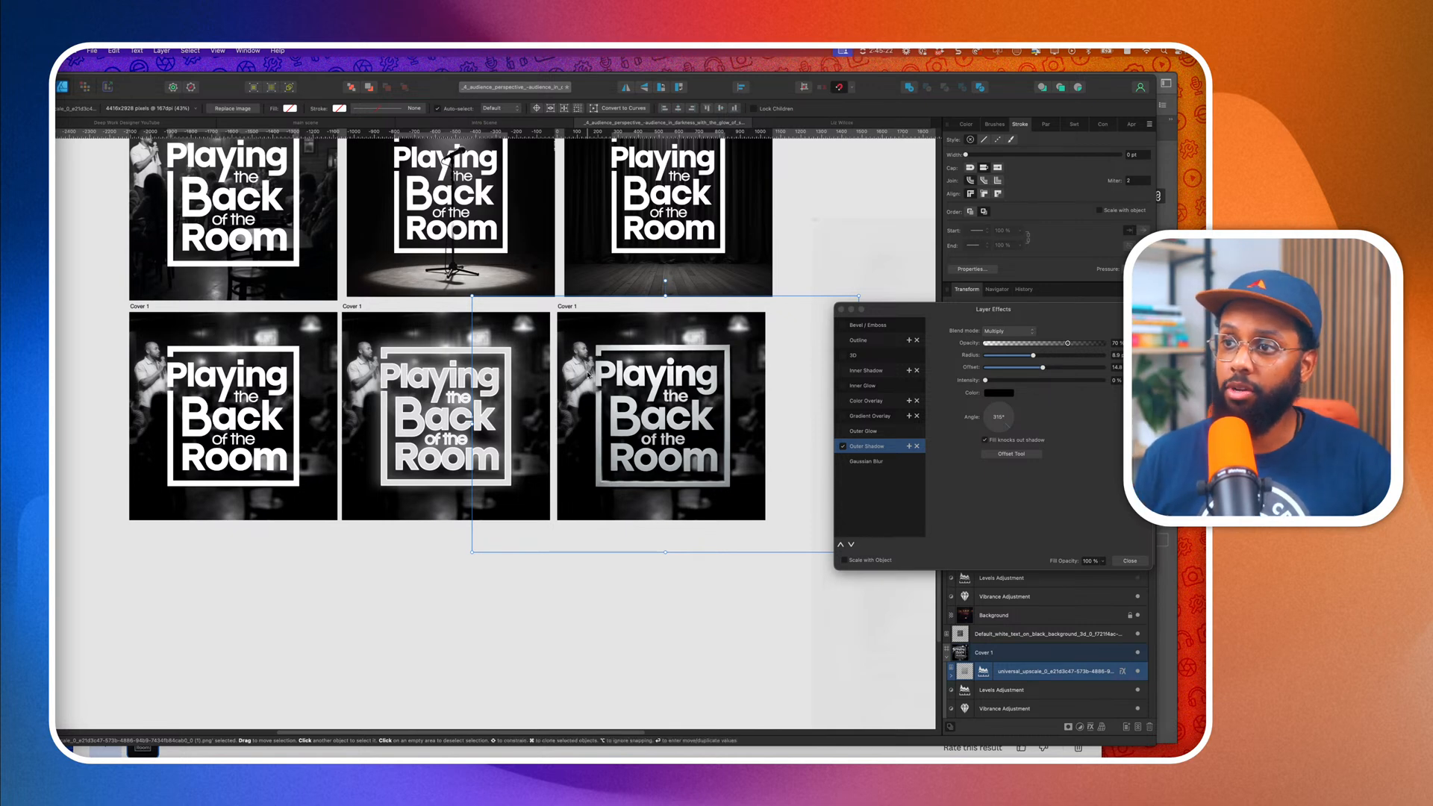
{"action": "left_click", "coordinate": [842, 311]}
Hide the Club-Final.png layer on the metallic-title Cover 1 and compare that cover with its neighbours.
{"action": "scroll", "coordinate": [1029, 669], "scroll_direction": "down", "scroll_amount": 2}
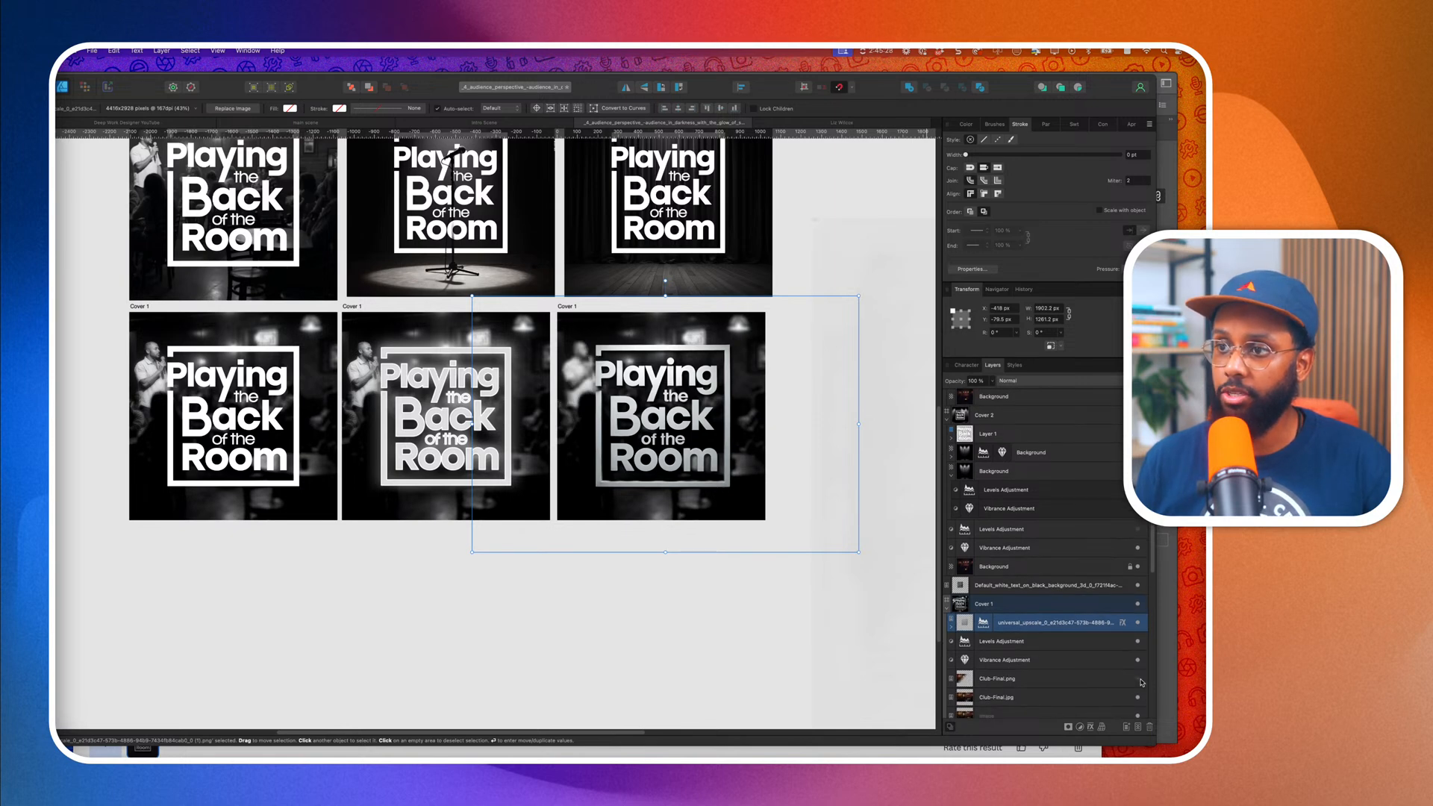
{"action": "scroll", "coordinate": [783, 470], "scroll_direction": "up", "scroll_amount": 4}
{"action": "scroll", "coordinate": [579, 347], "scroll_direction": "down", "scroll_amount": 3}
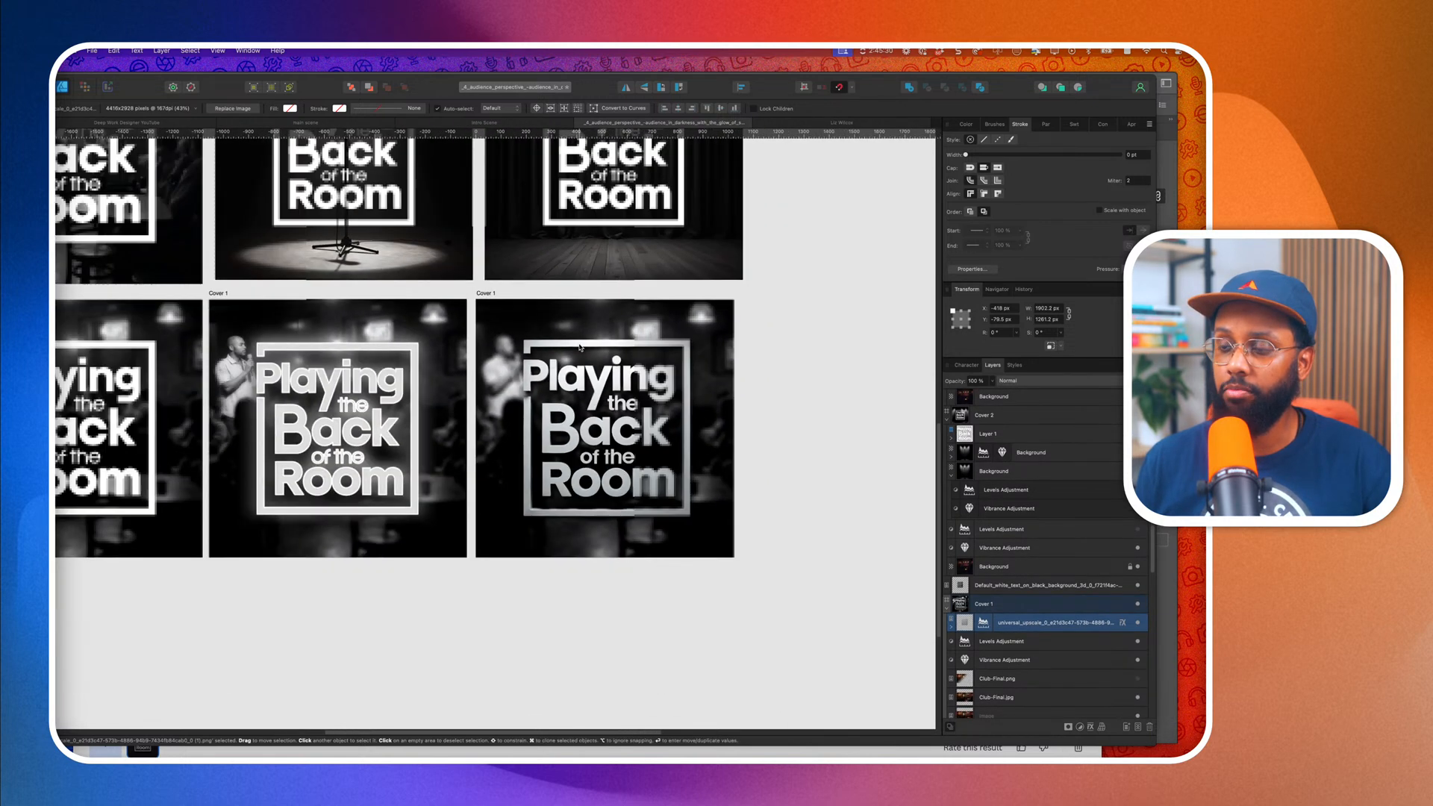
{"action": "scroll", "coordinate": [528, 379], "scroll_direction": "right", "scroll_amount": 3}
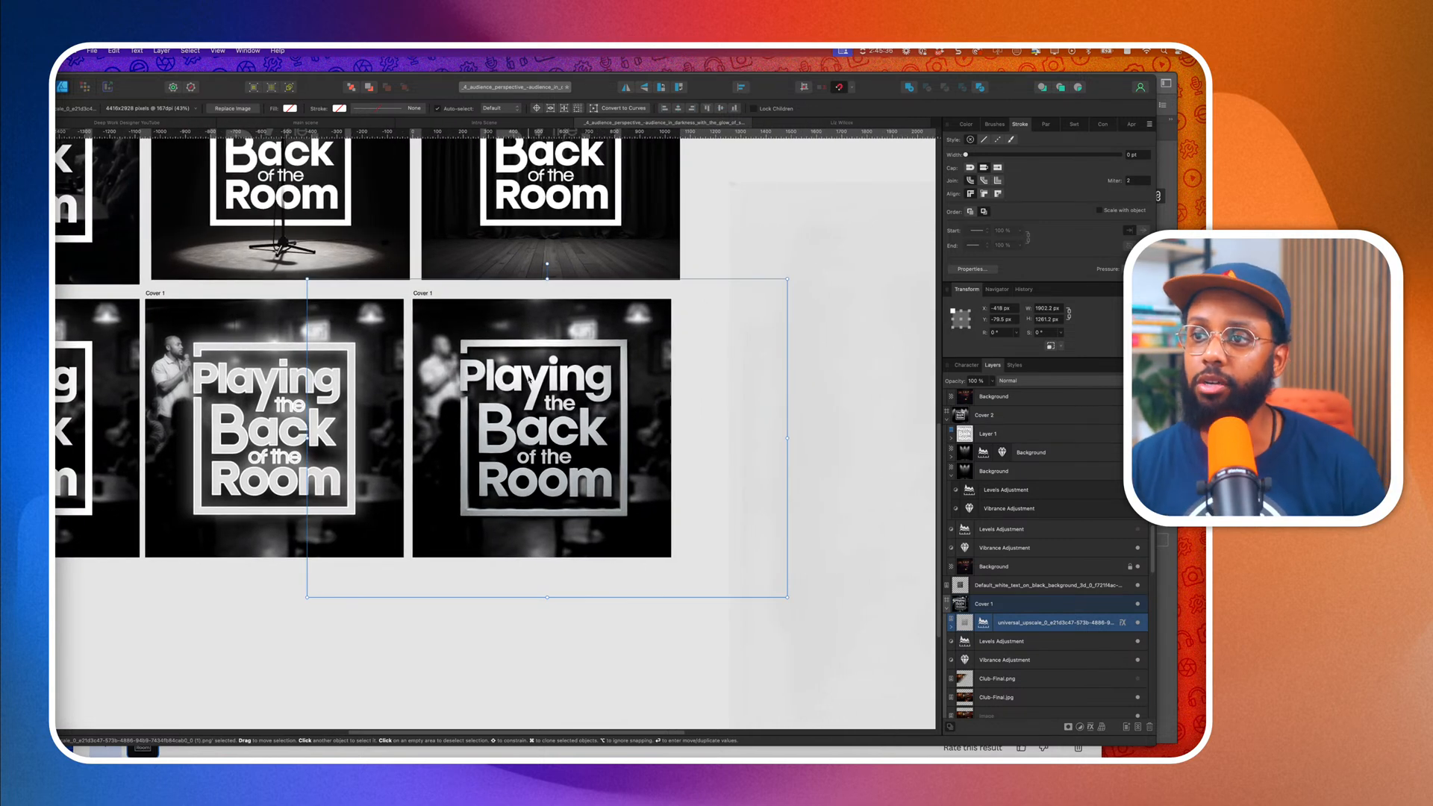
{"action": "scroll", "coordinate": [528, 380], "scroll_direction": "left", "scroll_amount": 5}
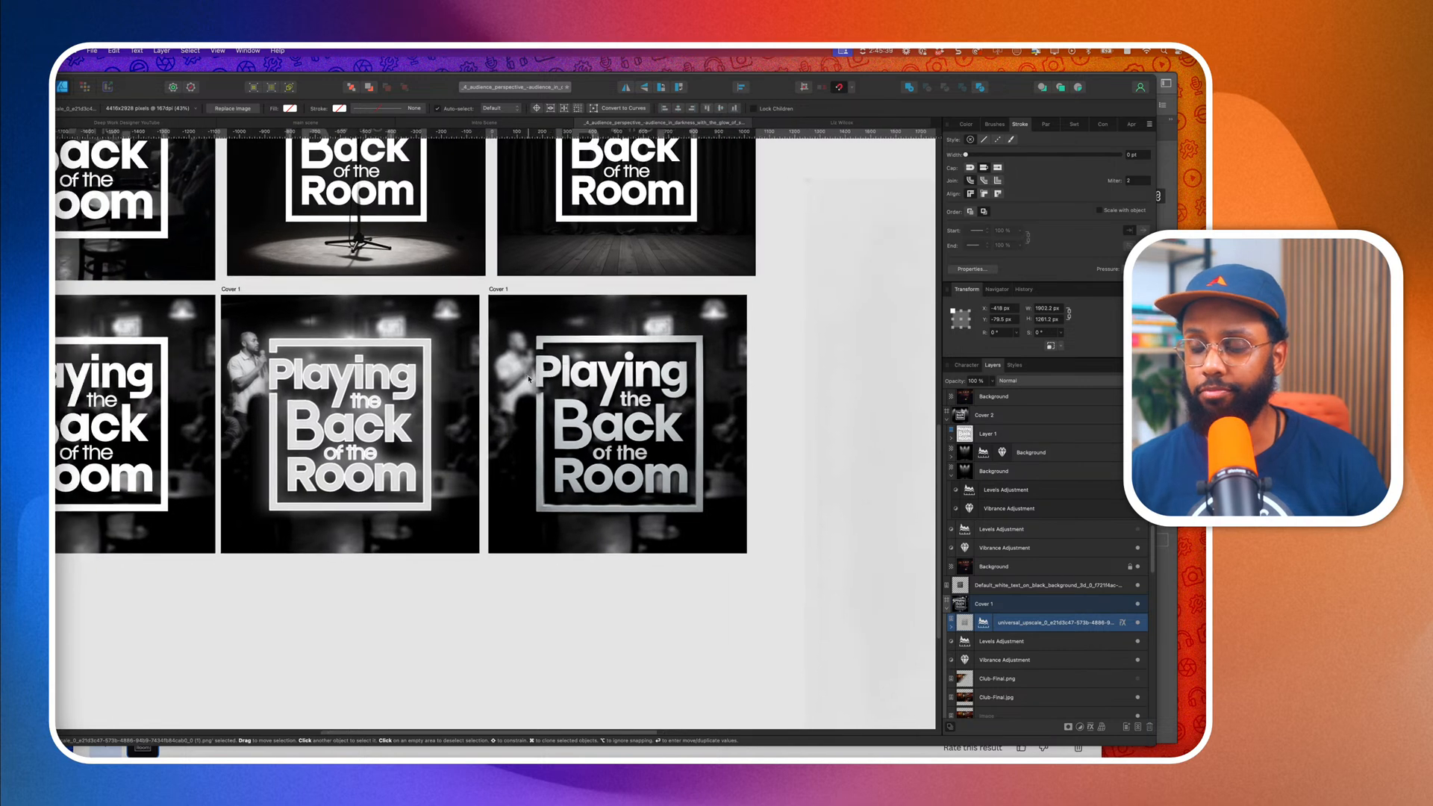
{"action": "scroll", "coordinate": [528, 380], "scroll_direction": "left", "scroll_amount": 8}
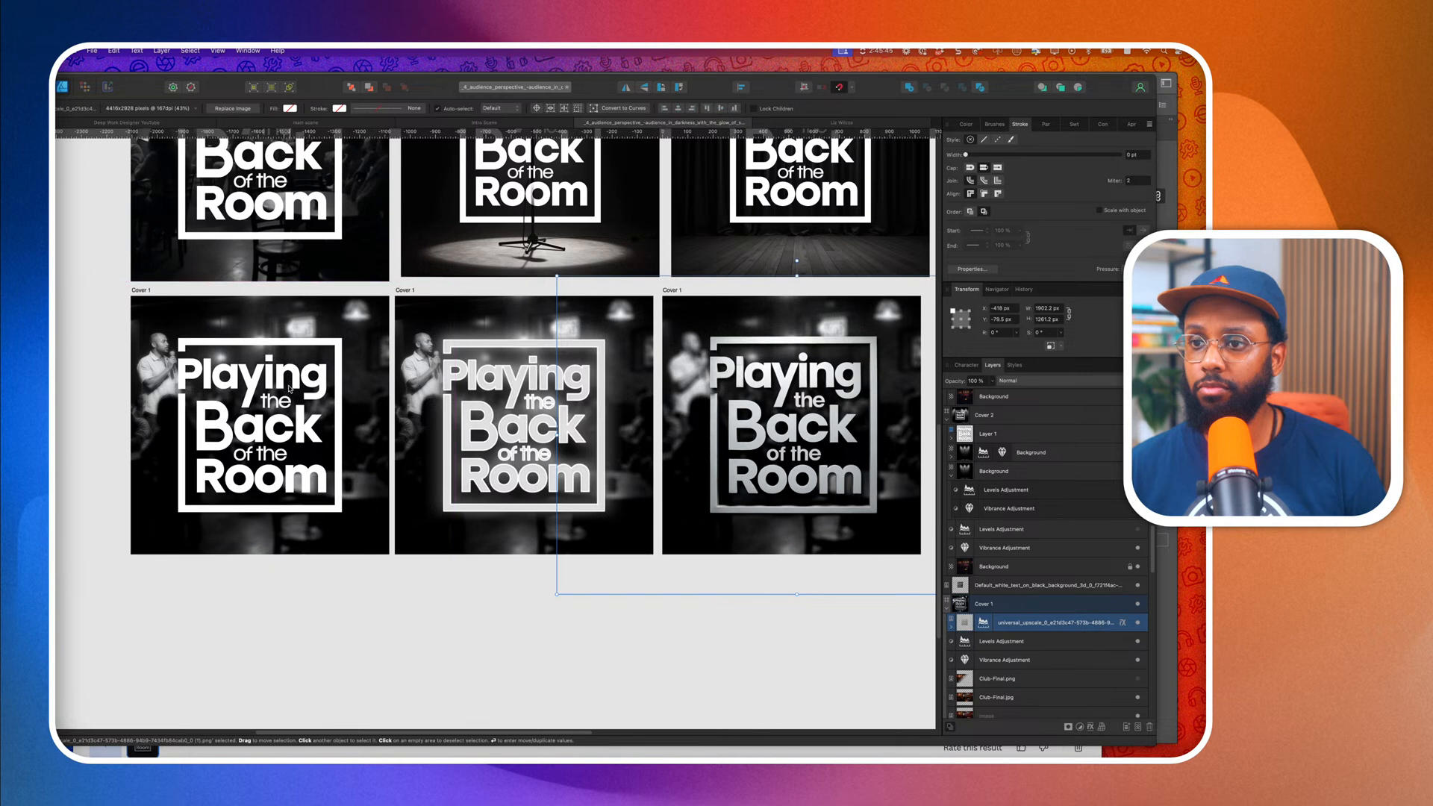
{"action": "scroll", "coordinate": [229, 405], "scroll_direction": "up", "scroll_amount": 5}
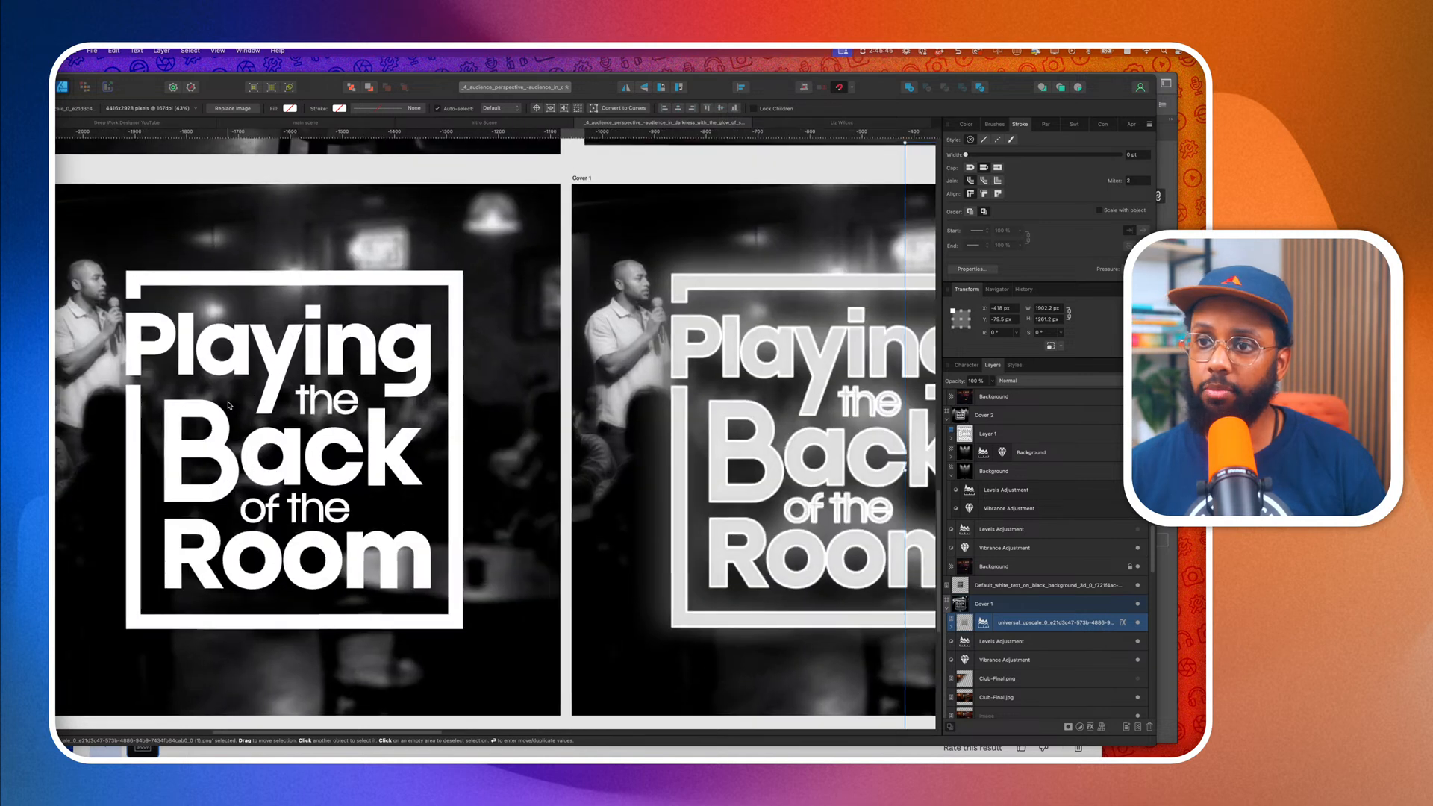
Select the flat title's Layer 1 on the first blurred-background Cover 1 and set its blend mode to Overlay.
{"action": "left_click", "coordinate": [281, 456]}
{"action": "left_click", "coordinate": [992, 615]}
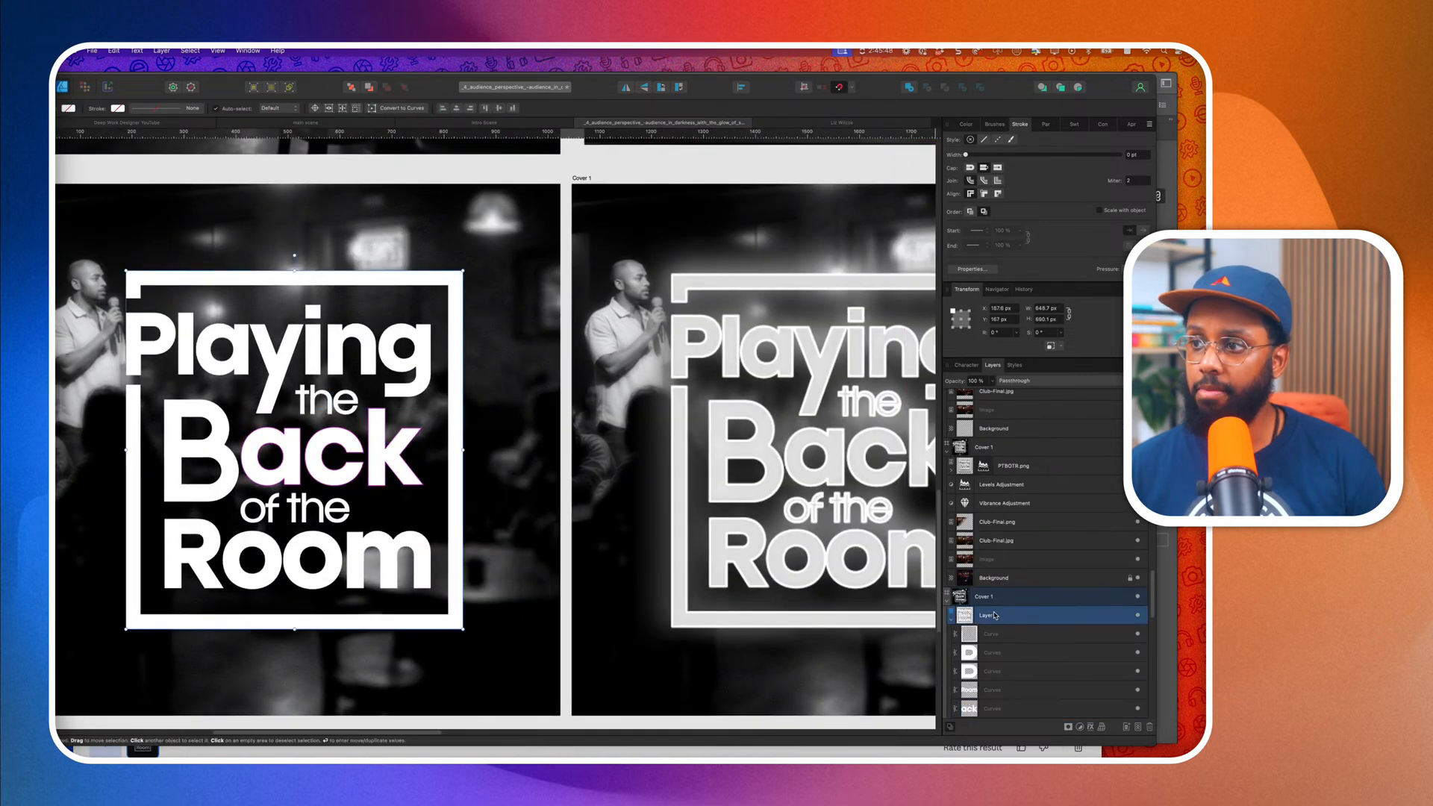
{"action": "scroll", "coordinate": [663, 456], "scroll_direction": "down", "scroll_amount": 2}
{"action": "scroll", "coordinate": [663, 456], "scroll_direction": "down", "scroll_amount": 2}
{"action": "scroll", "coordinate": [663, 456], "scroll_direction": "up", "scroll_amount": 2}
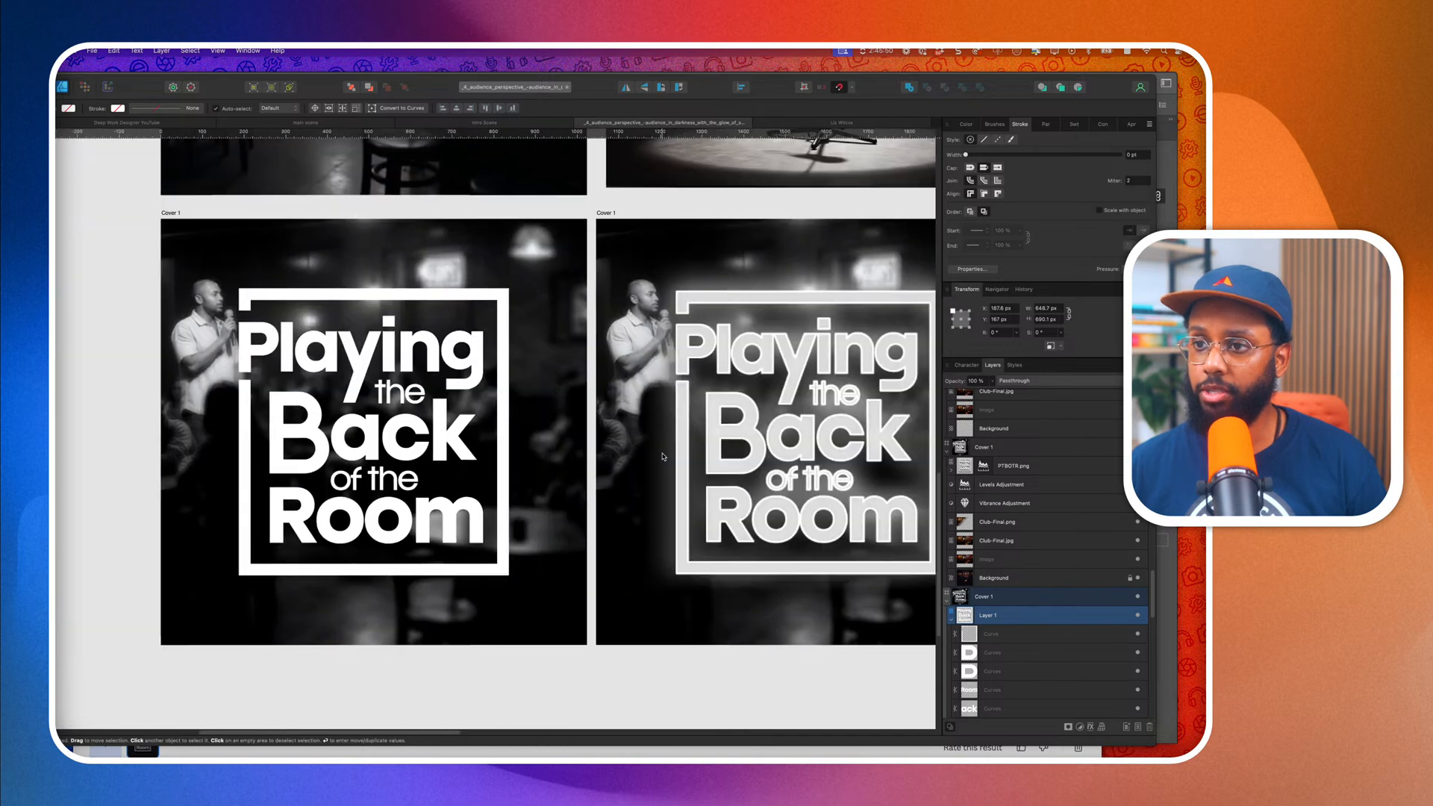
{"action": "left_click", "coordinate": [1052, 380]}
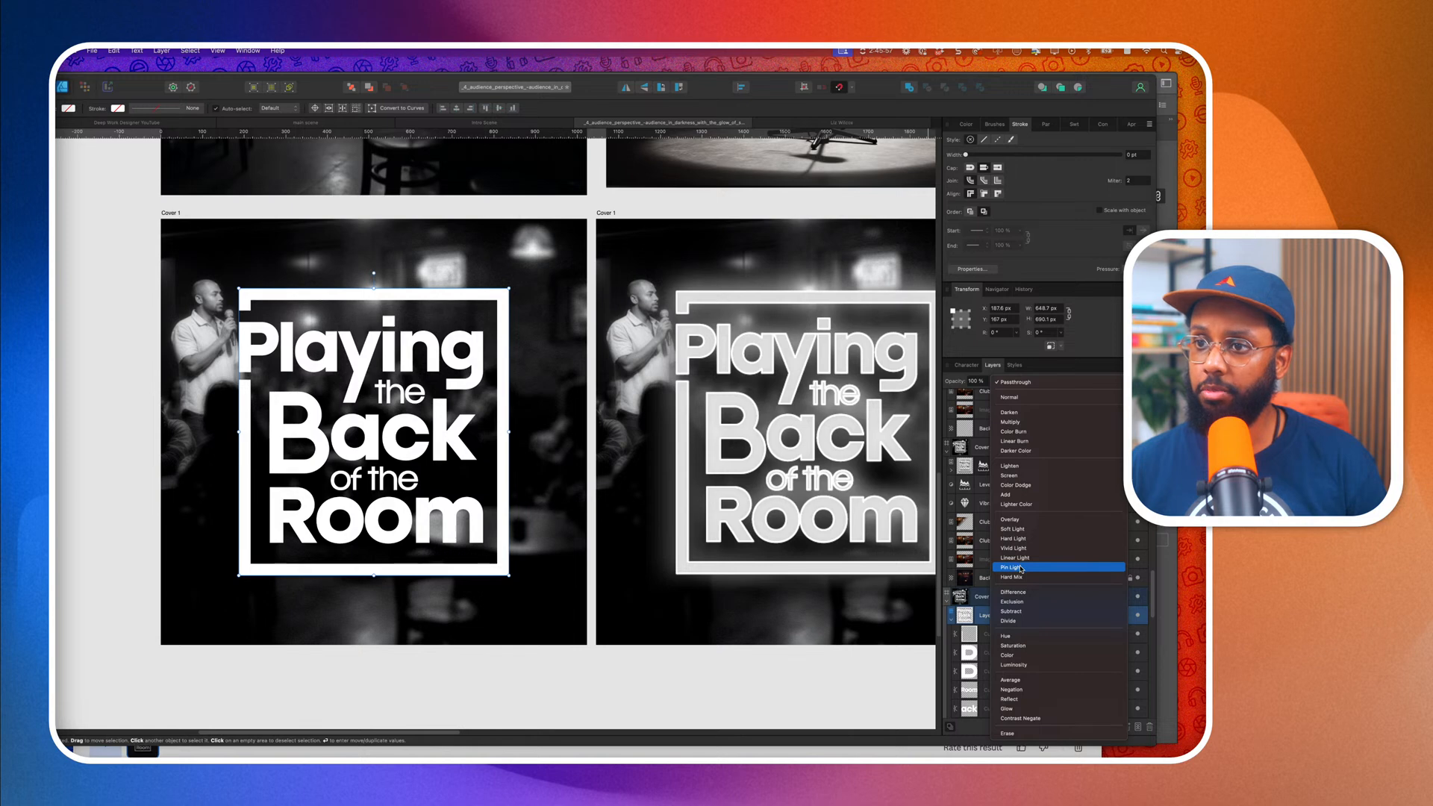
{"action": "left_click", "coordinate": [1019, 520]}
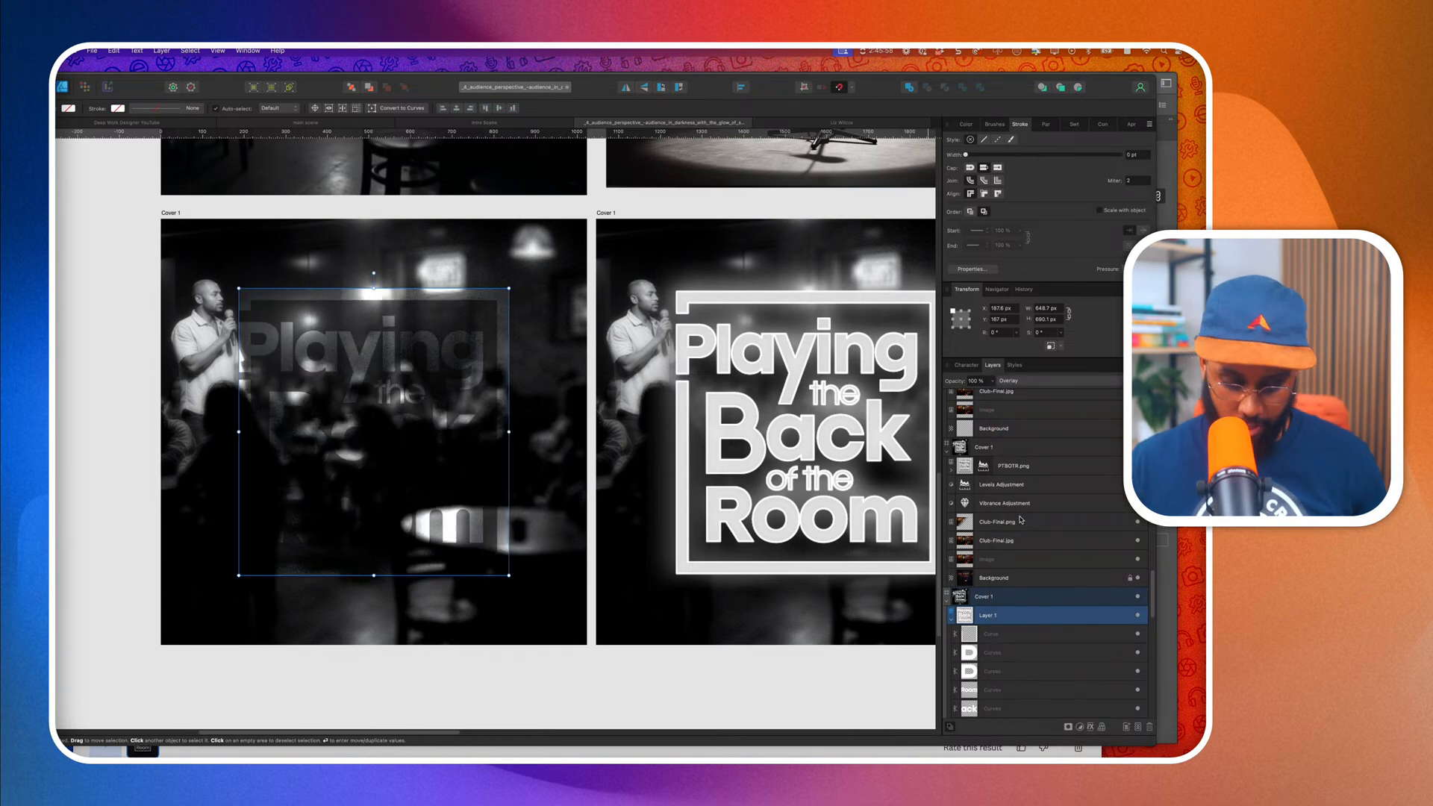
Duplicate the Overlay title layer three times, set the topmost copy's blend mode to Normal and reduce its opacity.
{"action": "key", "text": "super+j"}
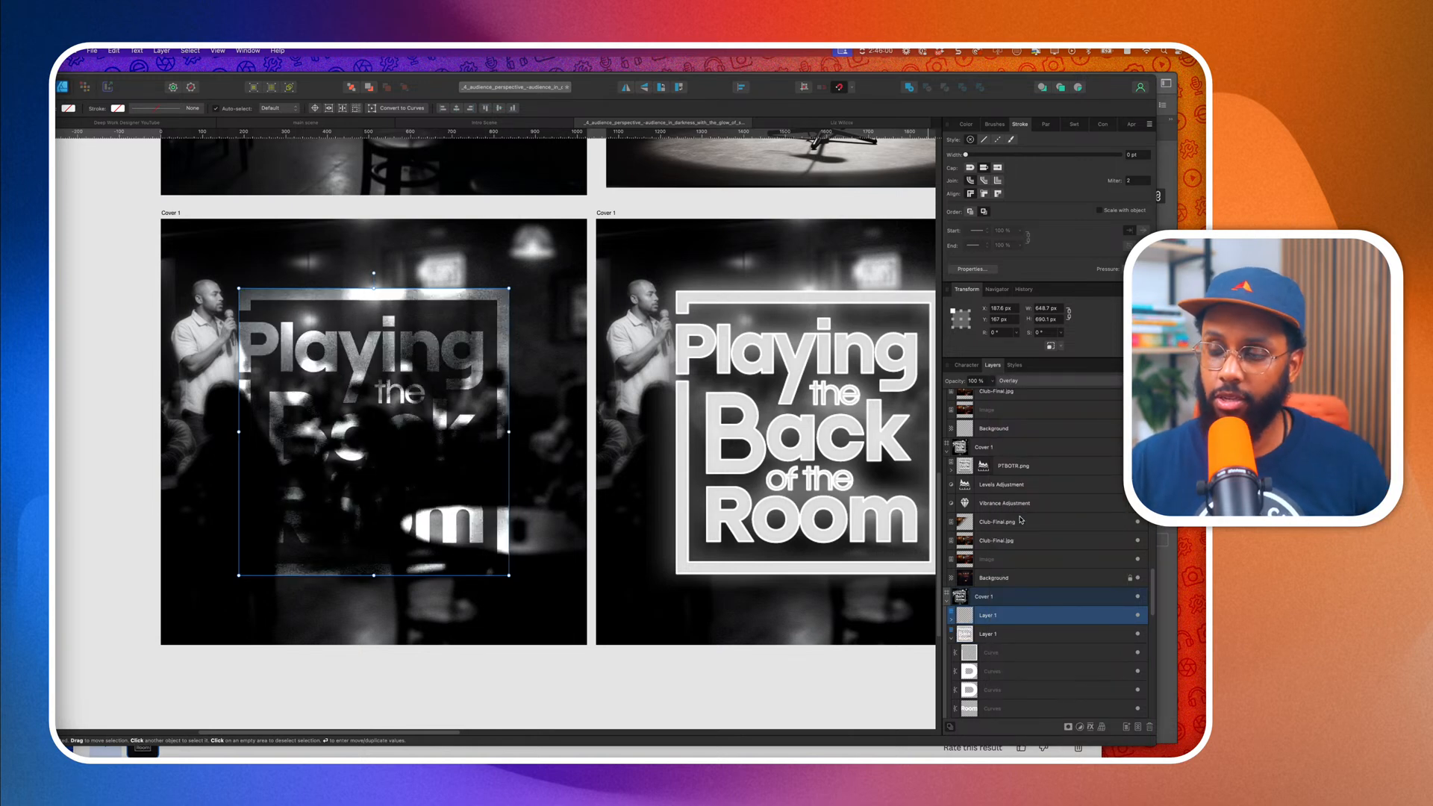
{"action": "key", "text": "super+j"}
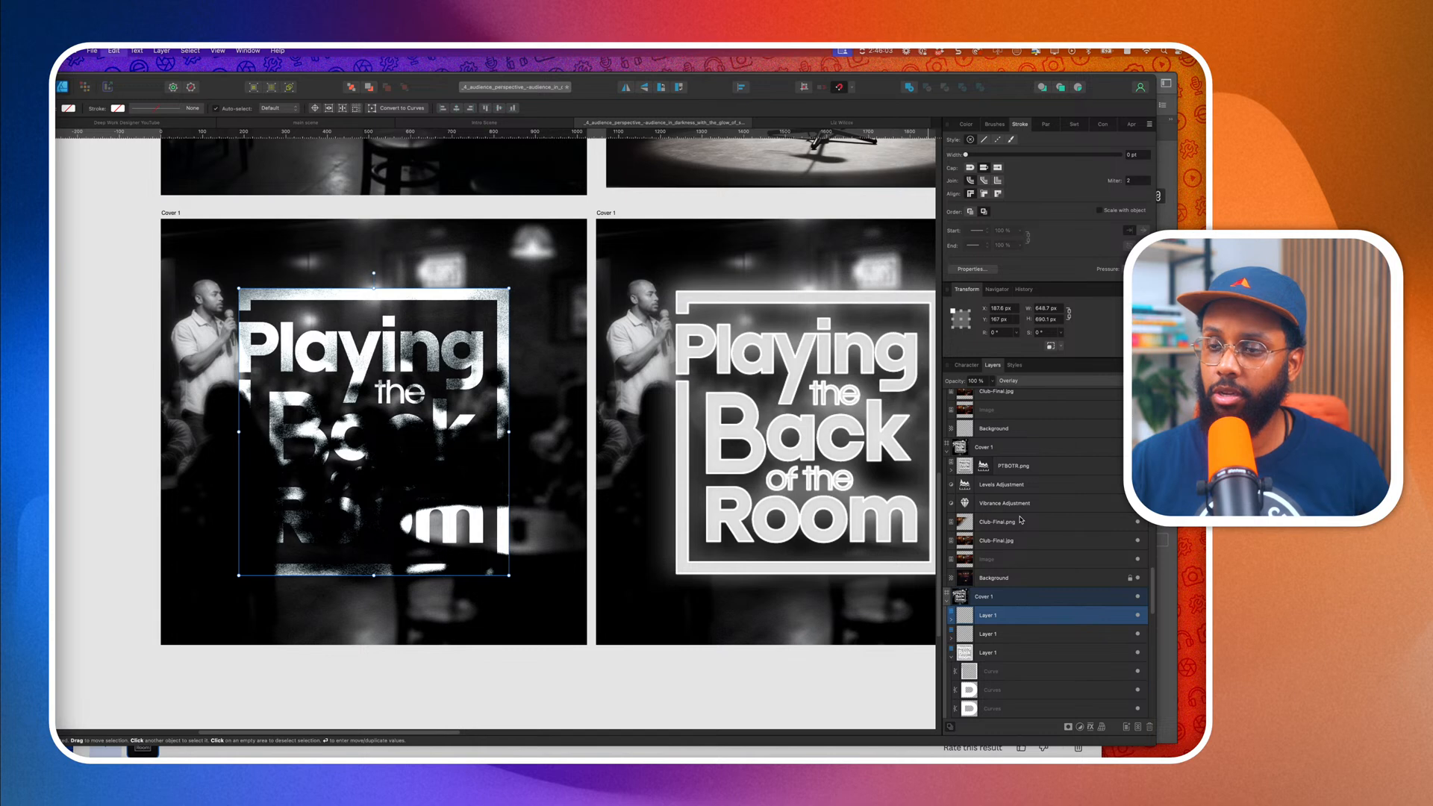
{"action": "key", "text": "super+j"}
{"action": "left_click", "coordinate": [1037, 388]}
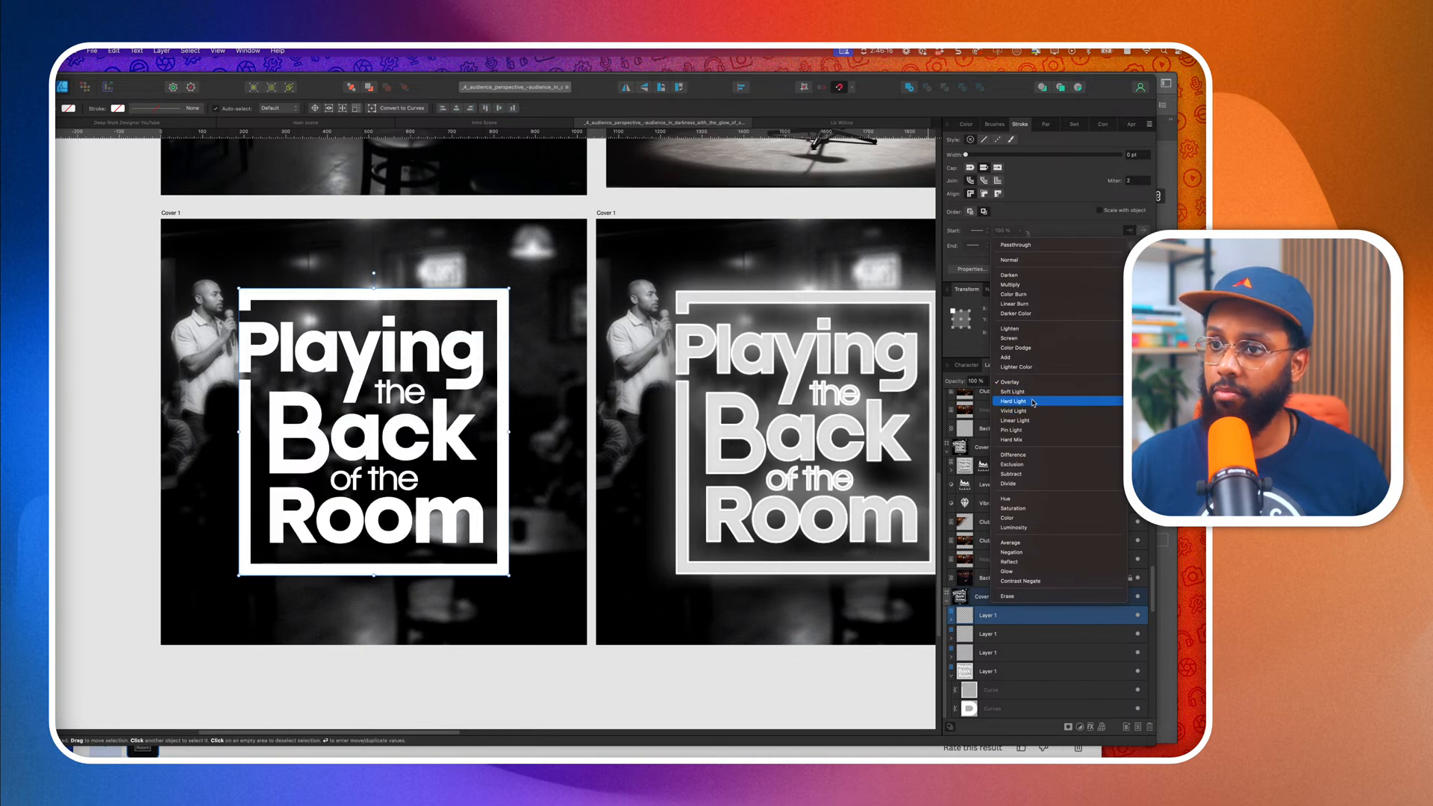
{"action": "left_click", "coordinate": [1009, 260]}
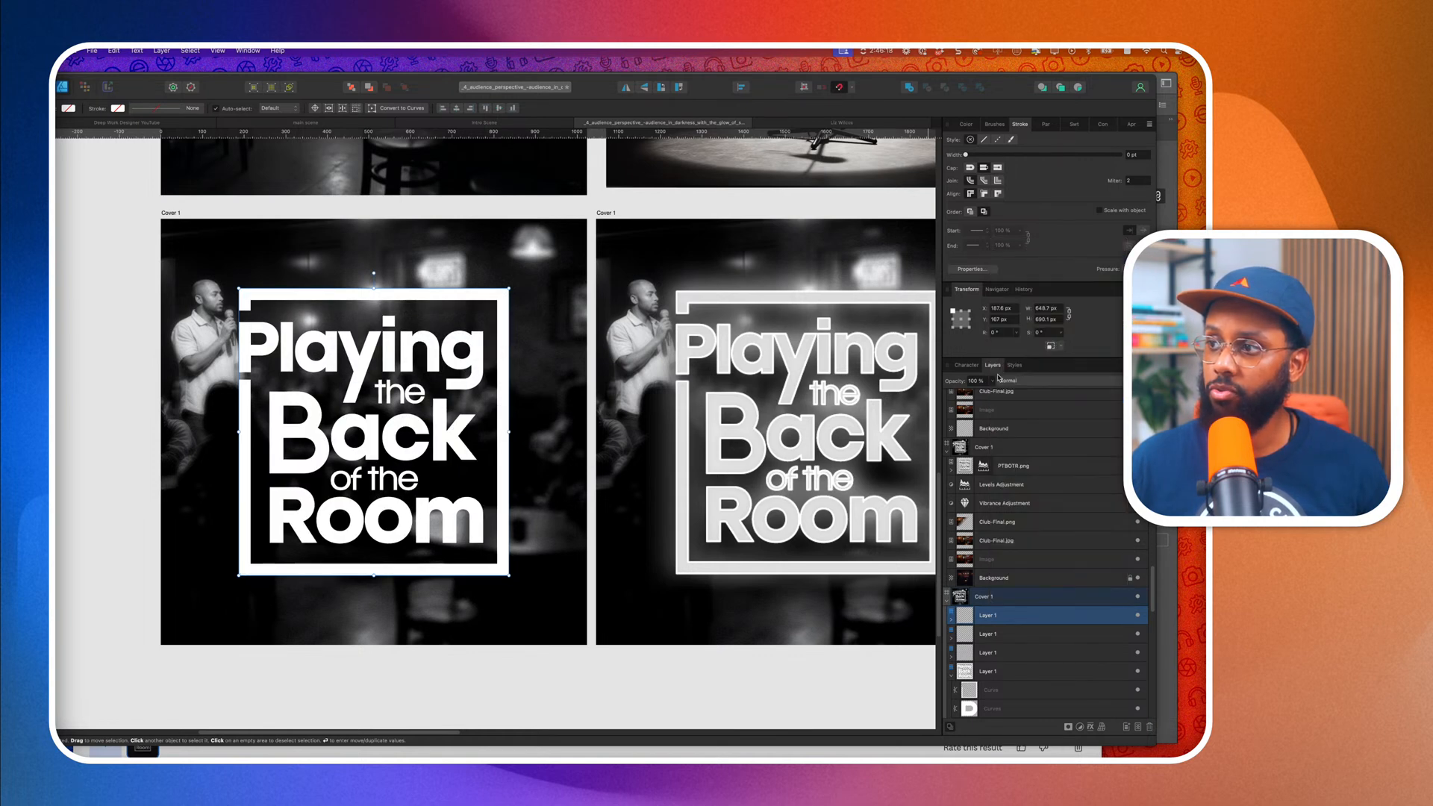
{"action": "left_click", "coordinate": [992, 381]}
{"action": "left_click_drag", "start_coordinate": [995, 394], "coordinate": [959, 394]}
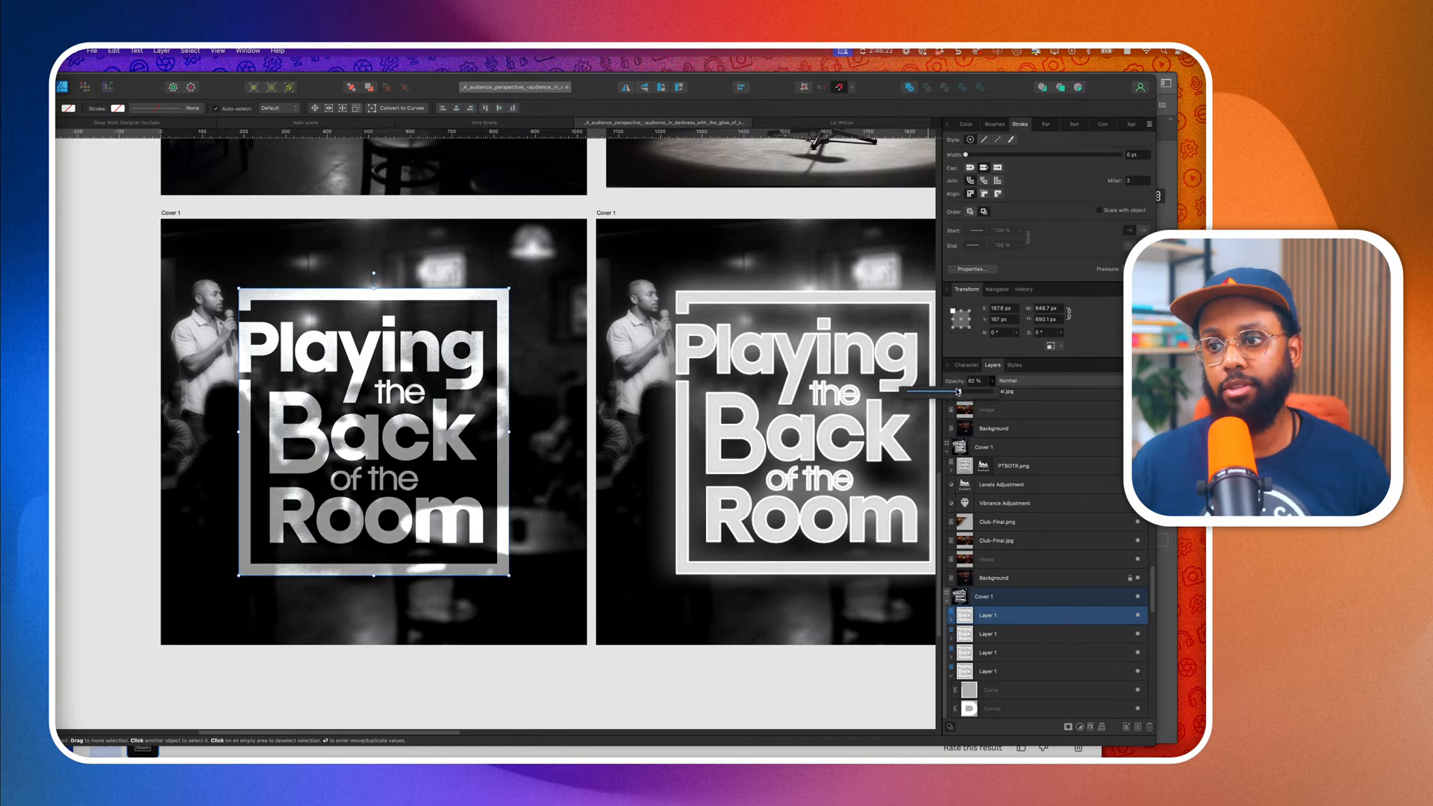
Duplicate the Cover 1 artboard with the semi-transparent title and place the copy directly below the original.
{"action": "scroll", "coordinate": [553, 379], "scroll_direction": "down", "scroll_amount": 5}
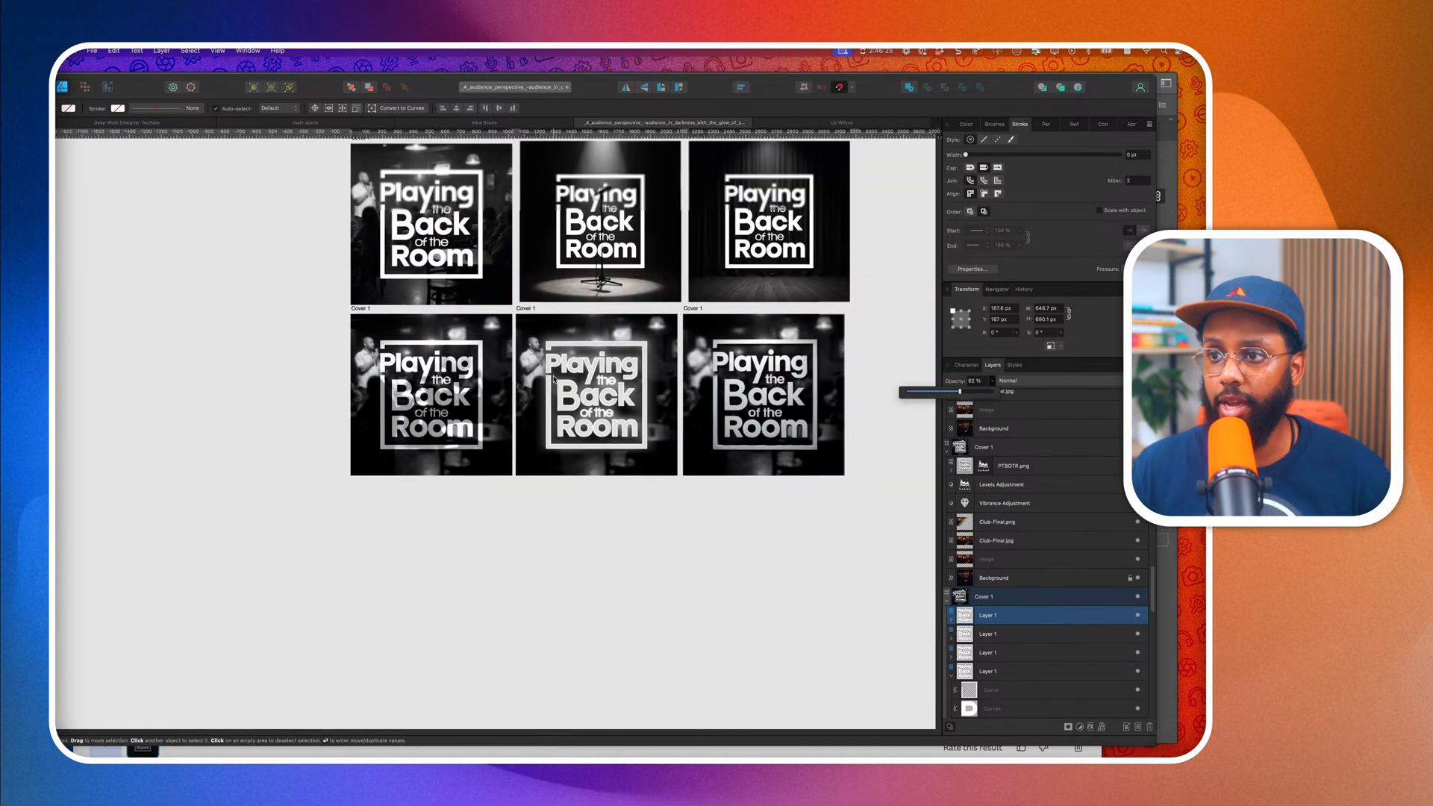
{"action": "scroll", "coordinate": [553, 379], "scroll_direction": "right", "scroll_amount": 3}
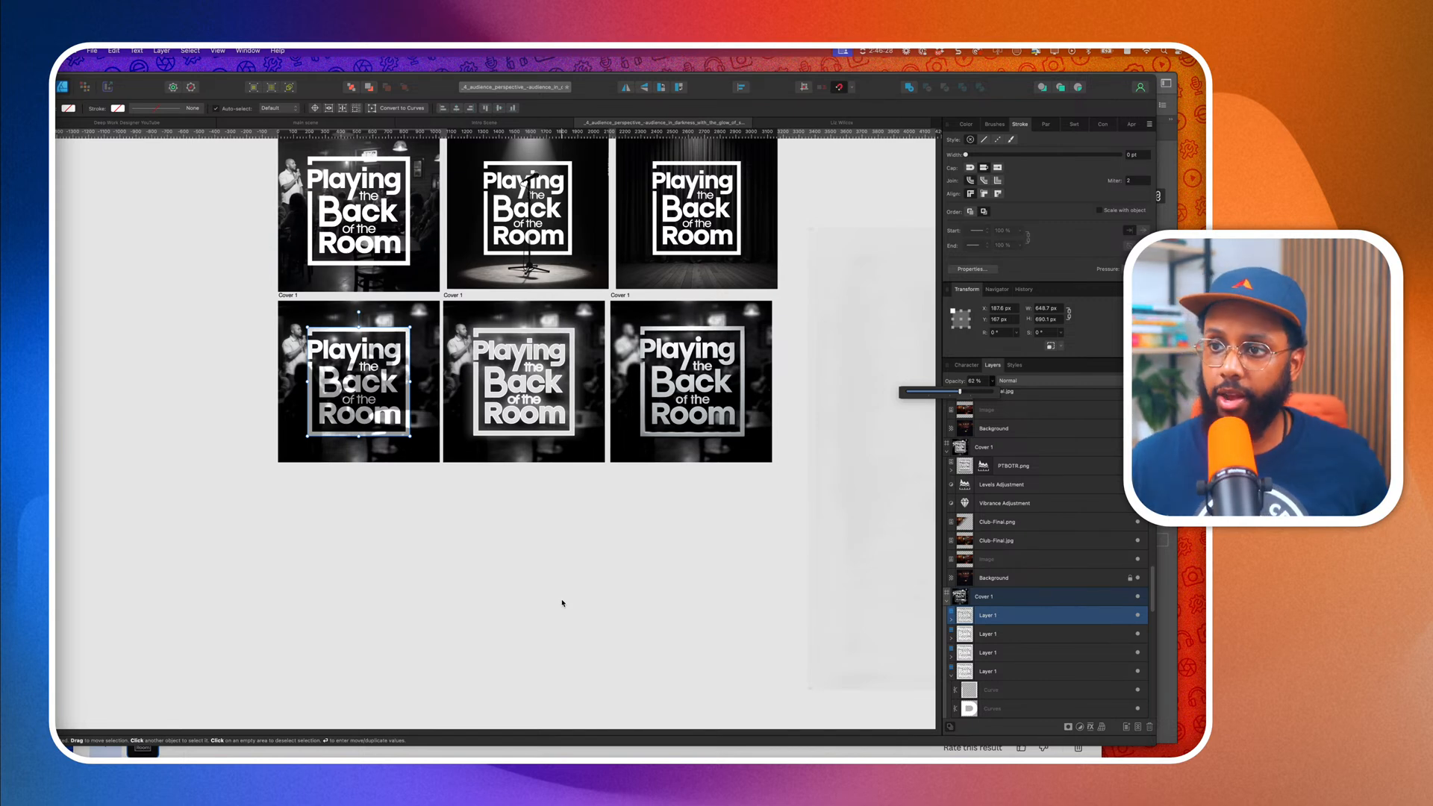
{"action": "left_click", "coordinate": [355, 291]}
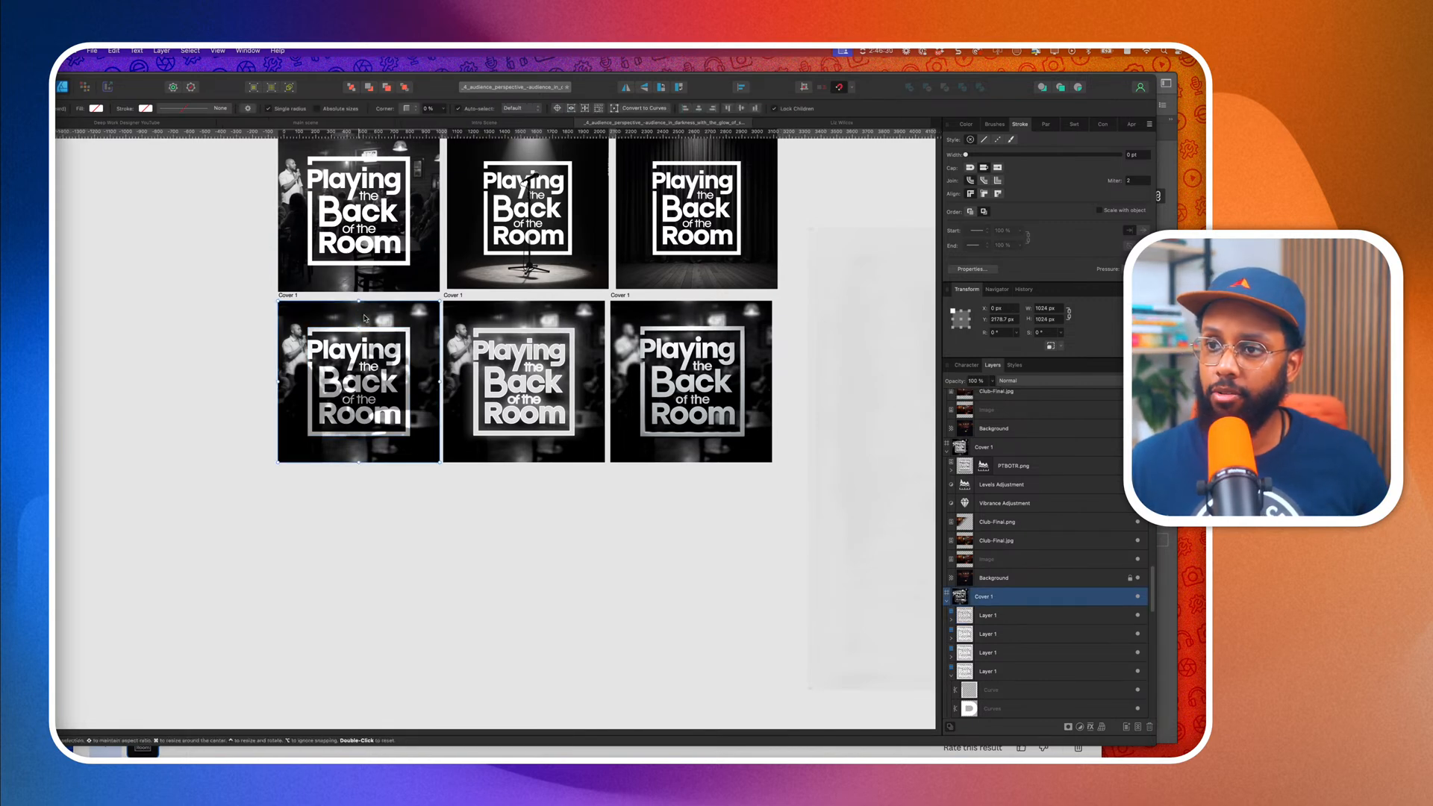
{"action": "left_click_drag", "start_coordinate": [365, 394], "coordinate": [369, 511]}
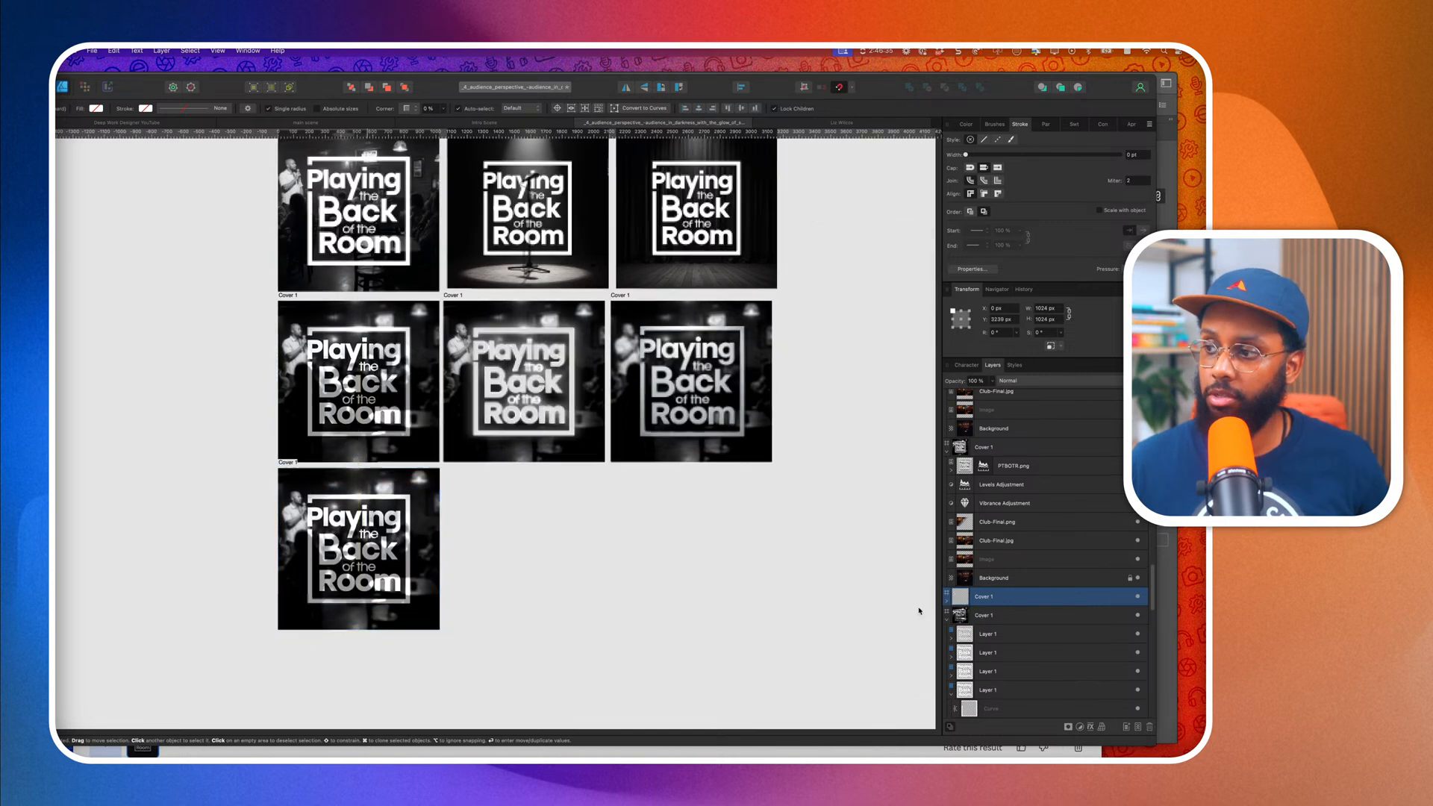
Set the topmost title layer on the original flat-title Cover 1 to 100% opacity.
{"action": "left_click", "coordinate": [1006, 634]}
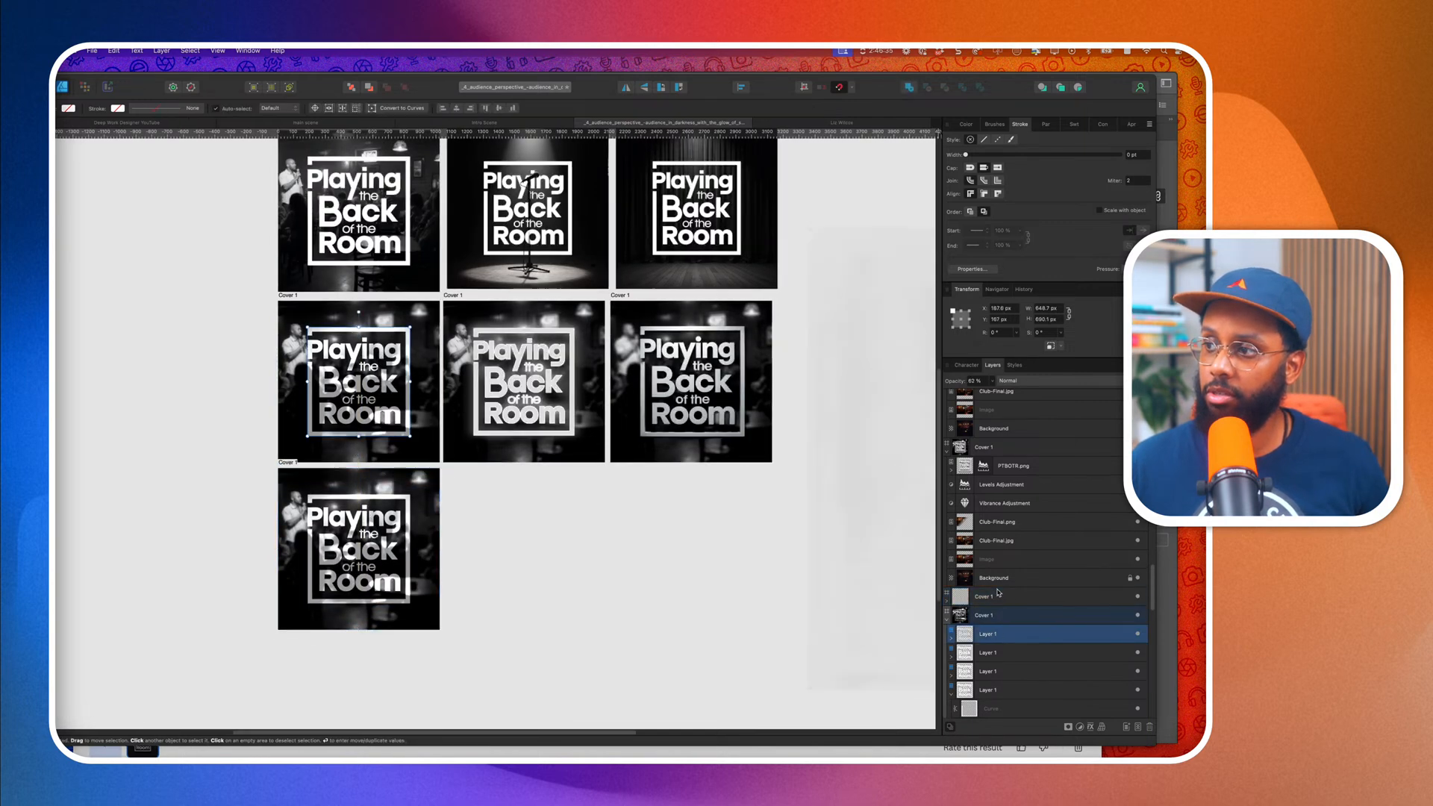
{"action": "left_click", "coordinate": [991, 381]}
{"action": "key", "text": "0"}
{"action": "scroll", "coordinate": [671, 384], "scroll_direction": "up", "scroll_amount": 5}
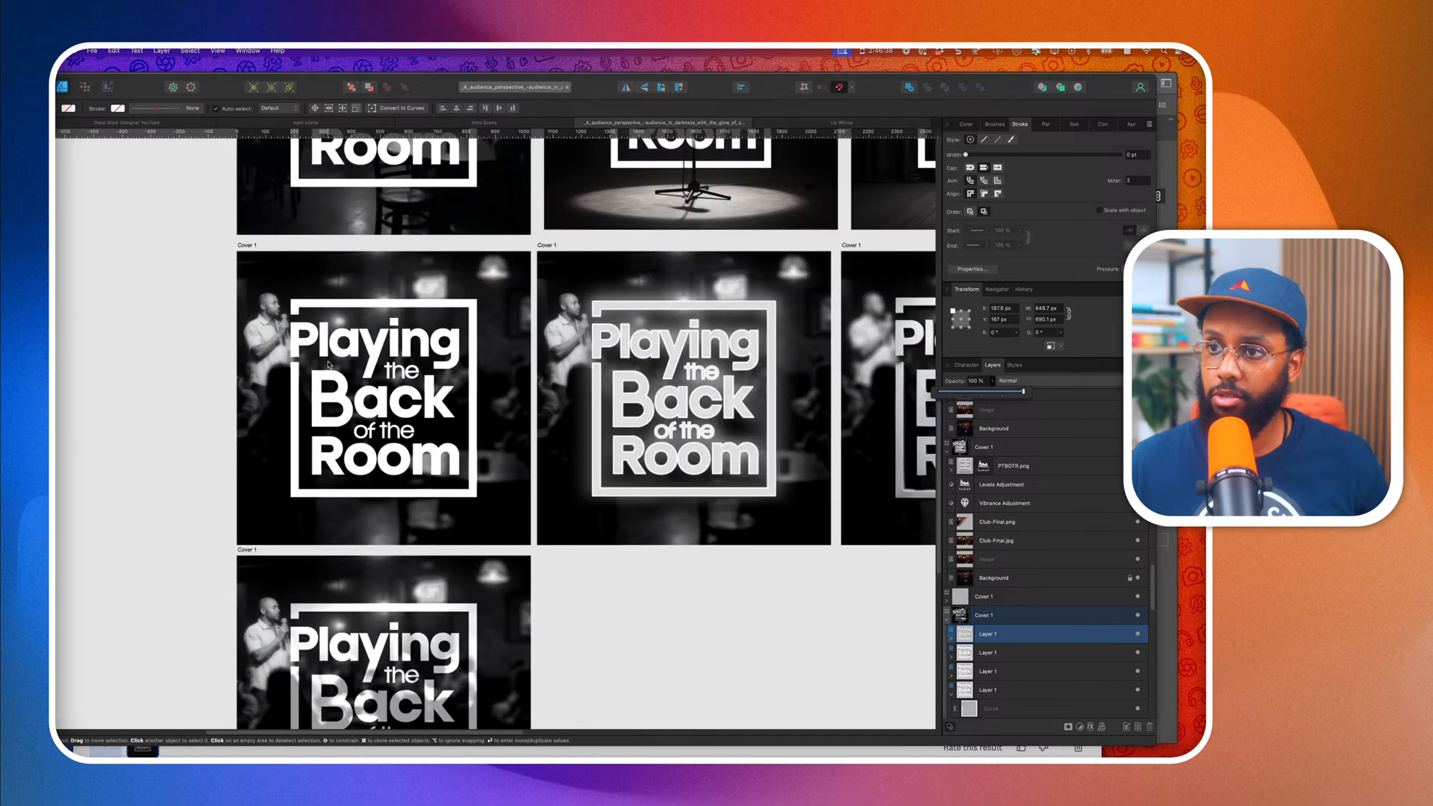
Delete the Club-Final.png layer from the duplicated semi-transparent cover, the flat-title cover and the glowing-title cover.
{"action": "scroll", "coordinate": [714, 381], "scroll_direction": "down", "scroll_amount": 3}
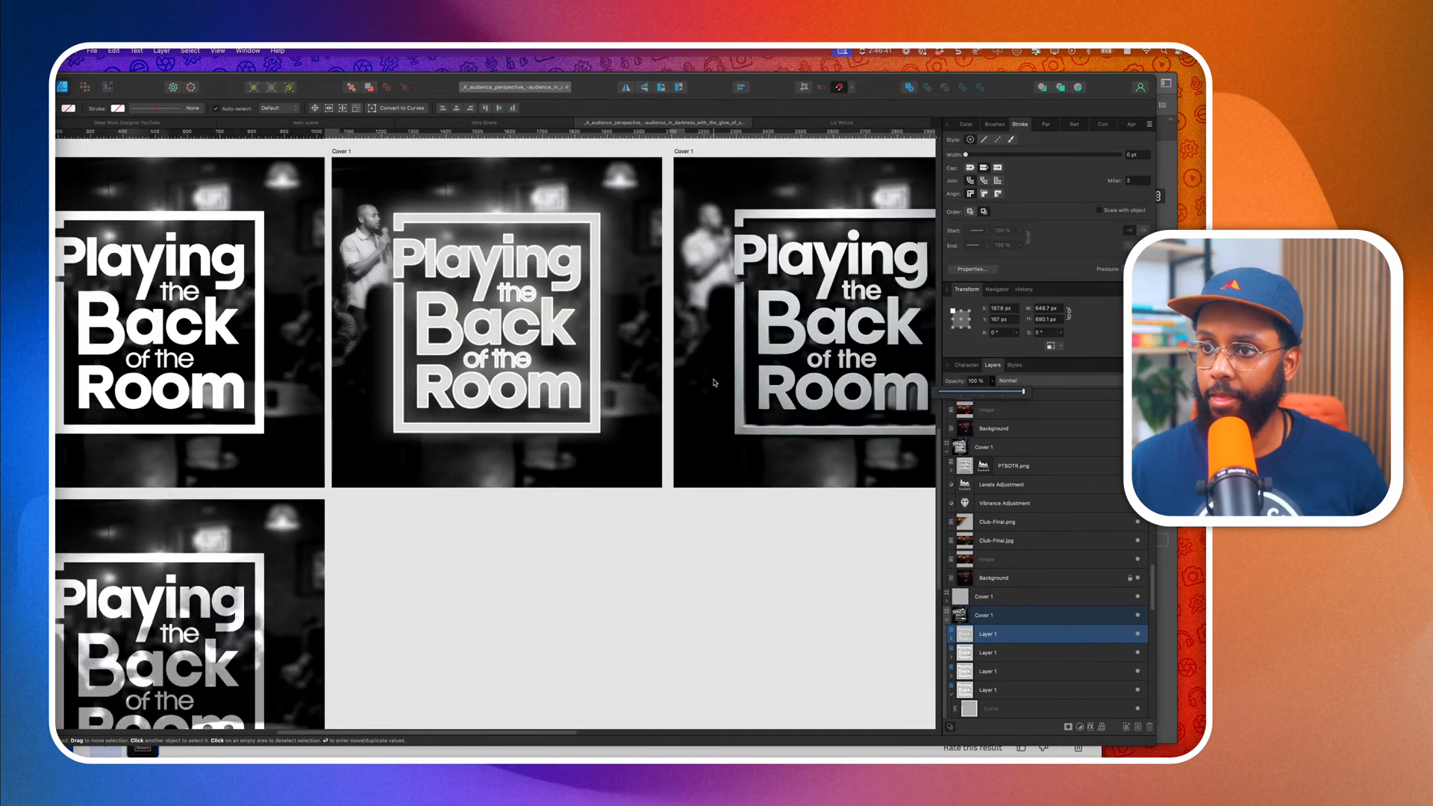
{"action": "scroll", "coordinate": [710, 383], "scroll_direction": "up", "scroll_amount": 3}
{"action": "scroll", "coordinate": [499, 504], "scroll_direction": "up", "scroll_amount": 1}
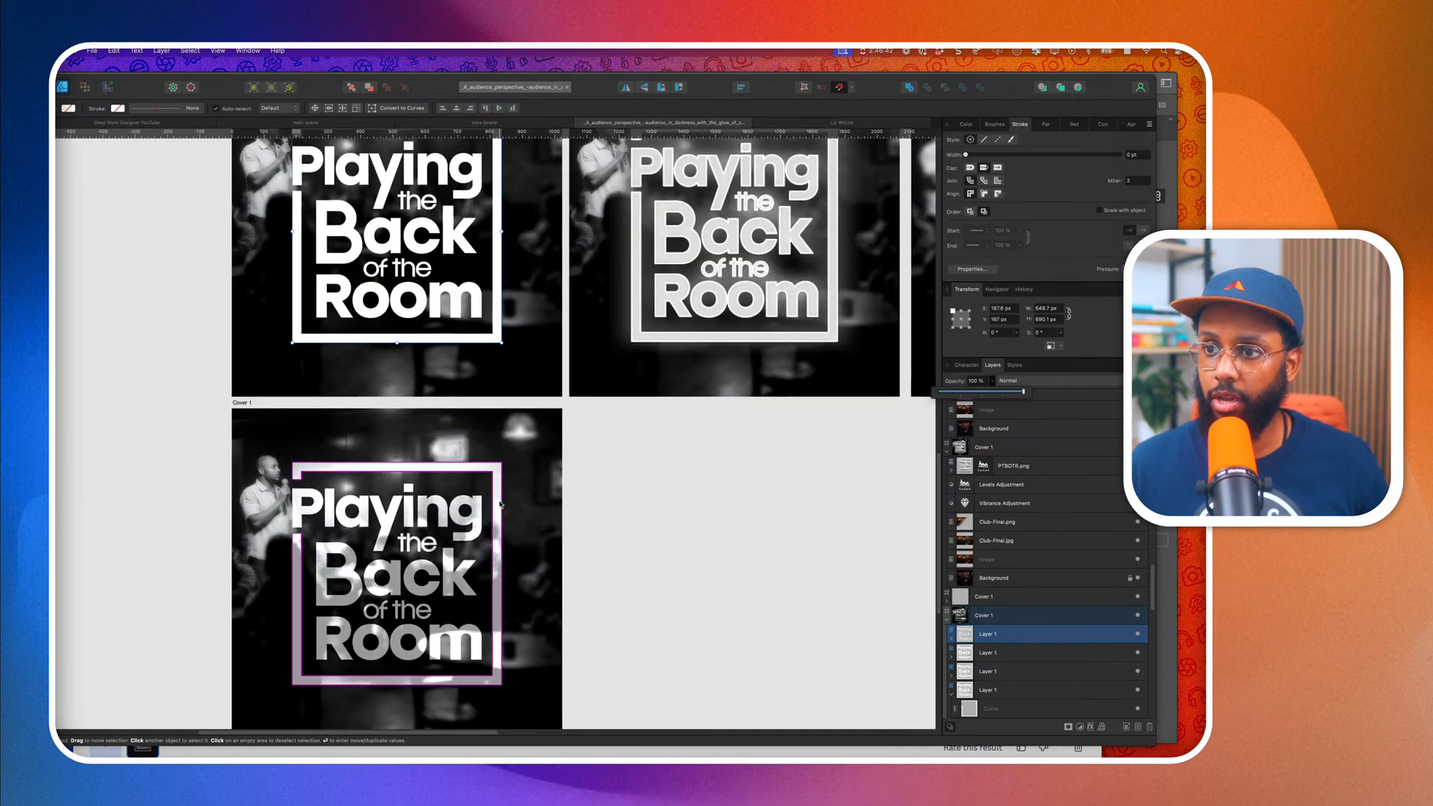
{"action": "scroll", "coordinate": [499, 504], "scroll_direction": "down", "scroll_amount": 1}
{"action": "left_click", "coordinate": [334, 487]}
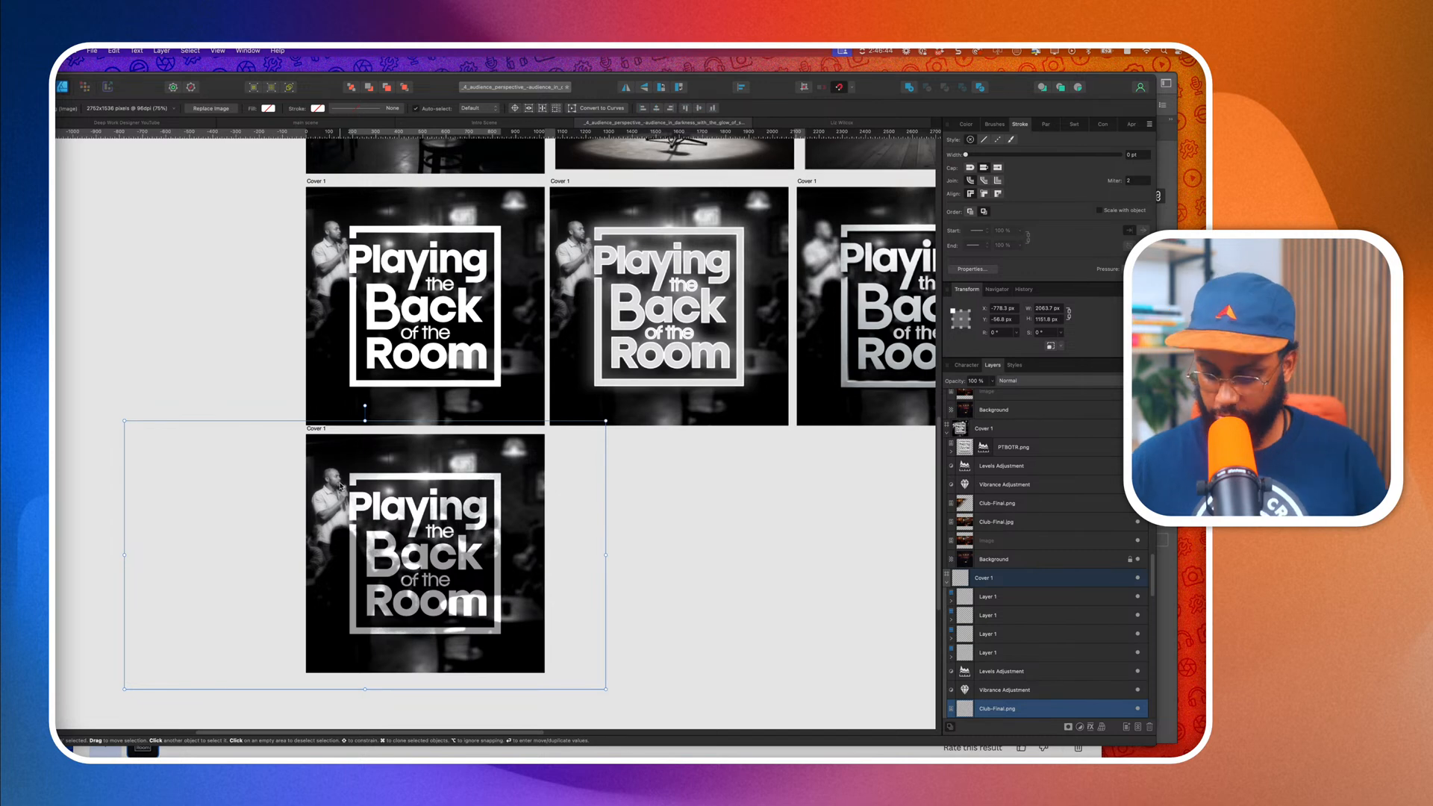
{"action": "left_click_drag", "start_coordinate": [334, 487], "coordinate": [331, 245]}
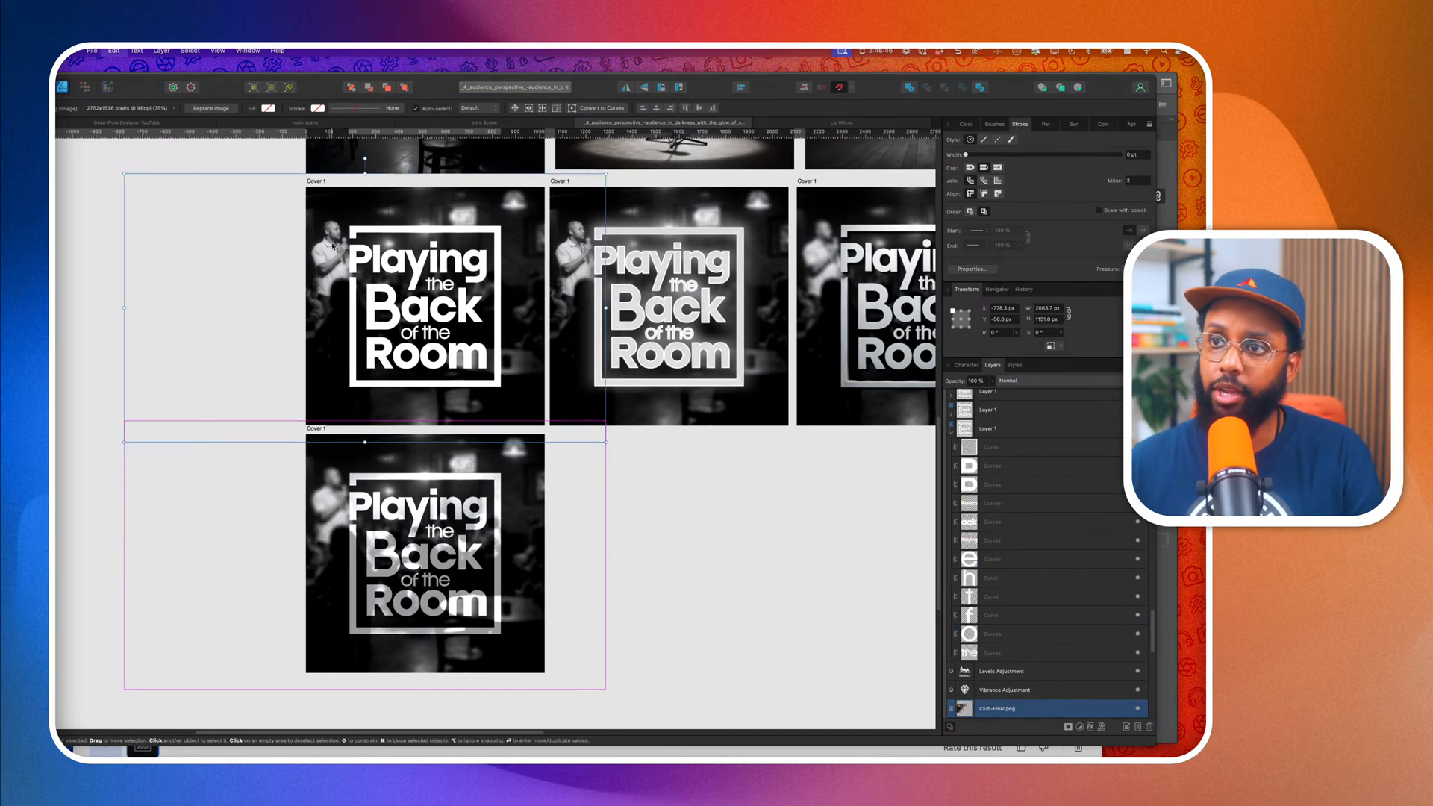
{"action": "left_click", "coordinate": [570, 221]}
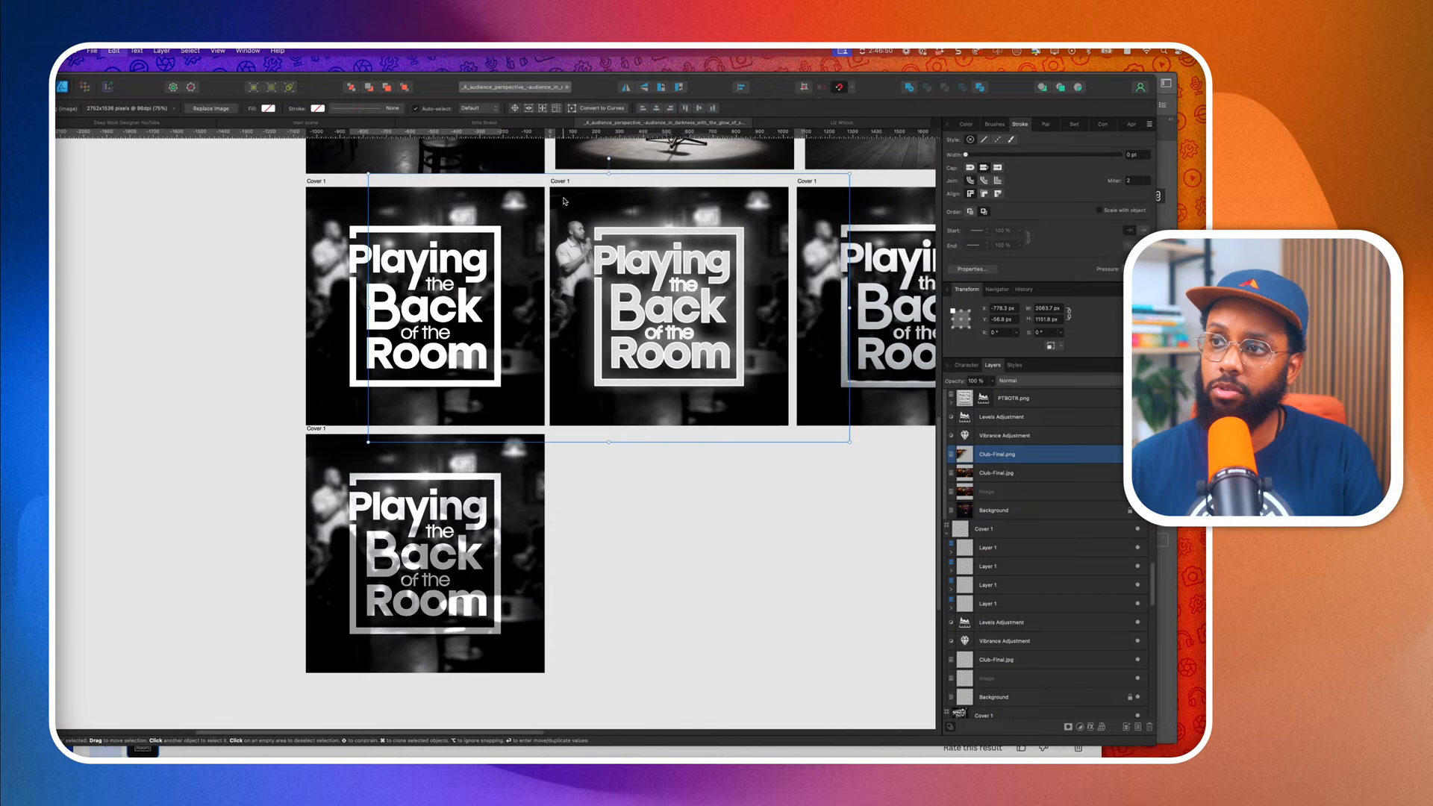
{"action": "key", "text": "Delete"}
{"action": "scroll", "coordinate": [565, 202], "scroll_direction": "down", "scroll_amount": 3}
{"action": "scroll", "coordinate": [565, 202], "scroll_direction": "down", "scroll_amount": 3}
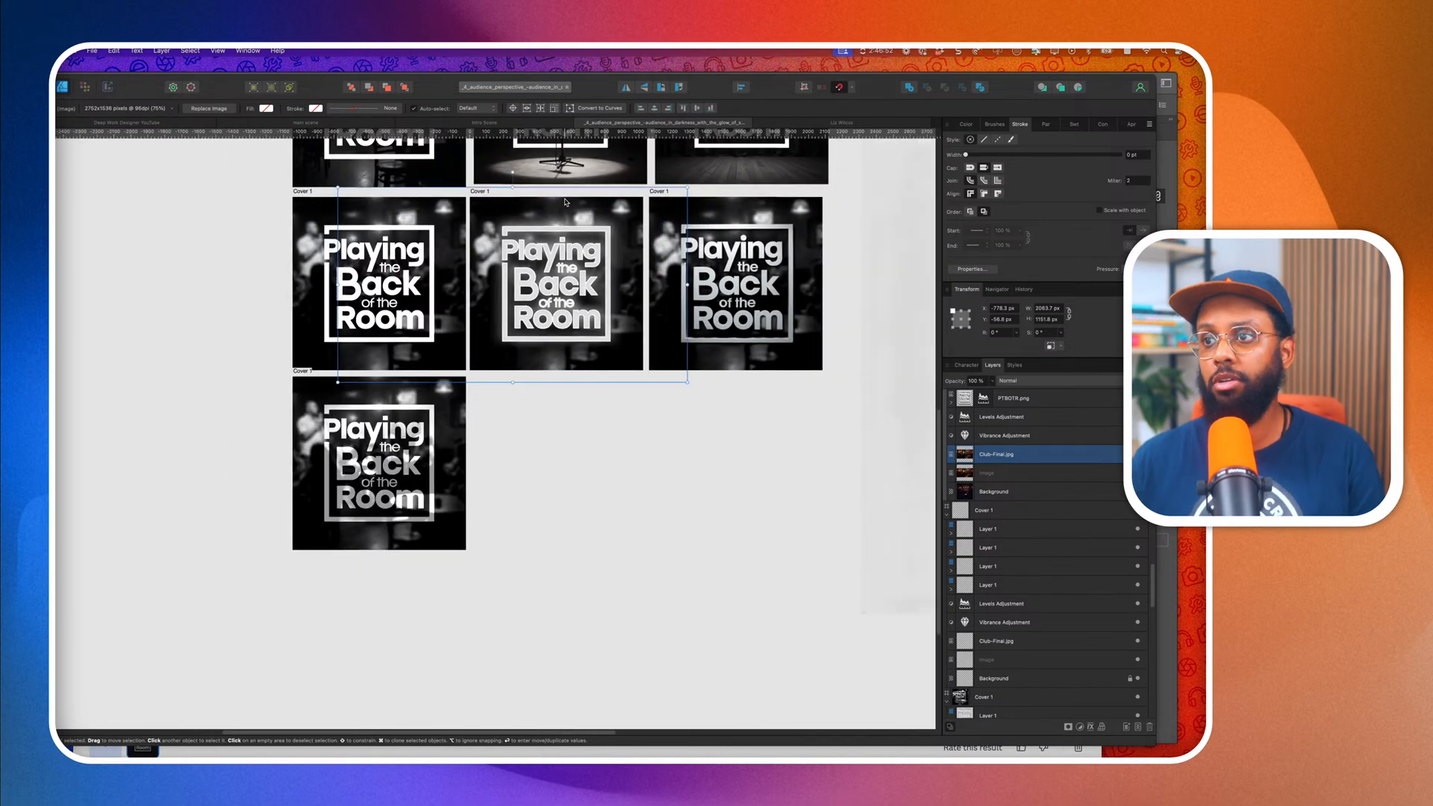